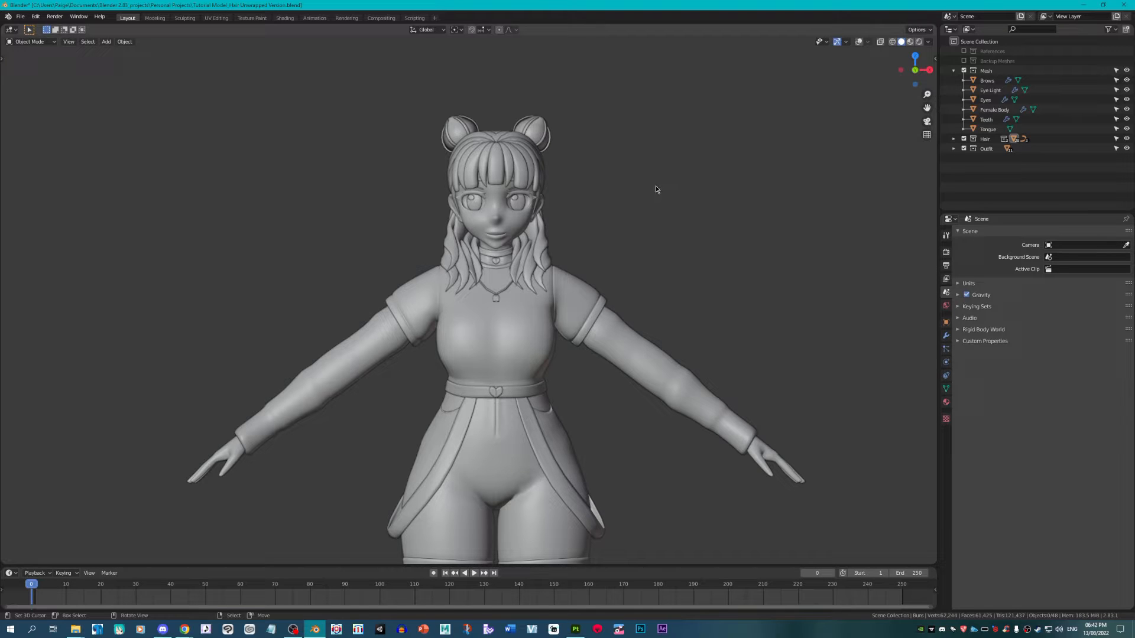
# Step: Temporarily hide the Hair collection to examine the character's head, and show the hair again
pyautogui.scroll(5, 655, 190)
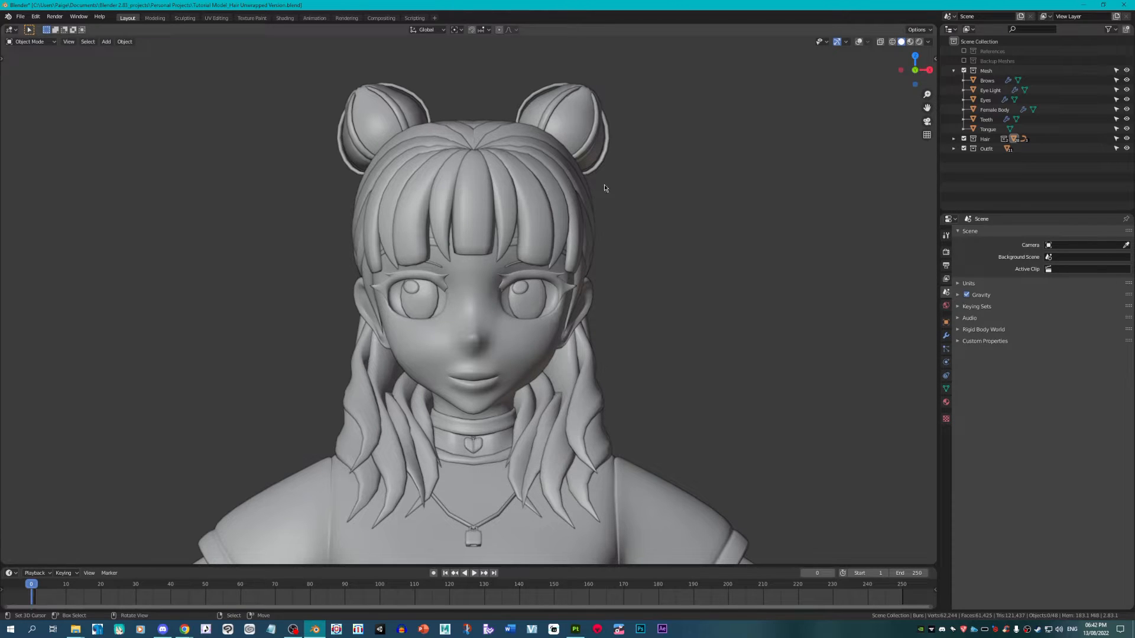
pyautogui.click(964, 139)
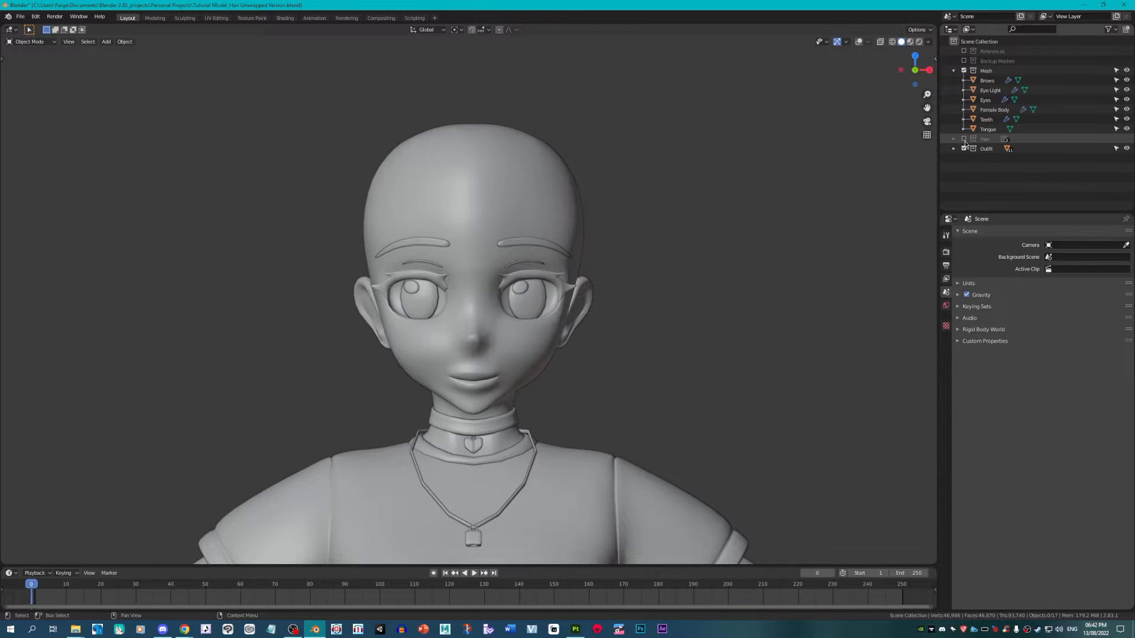
pyautogui.click(964, 139)
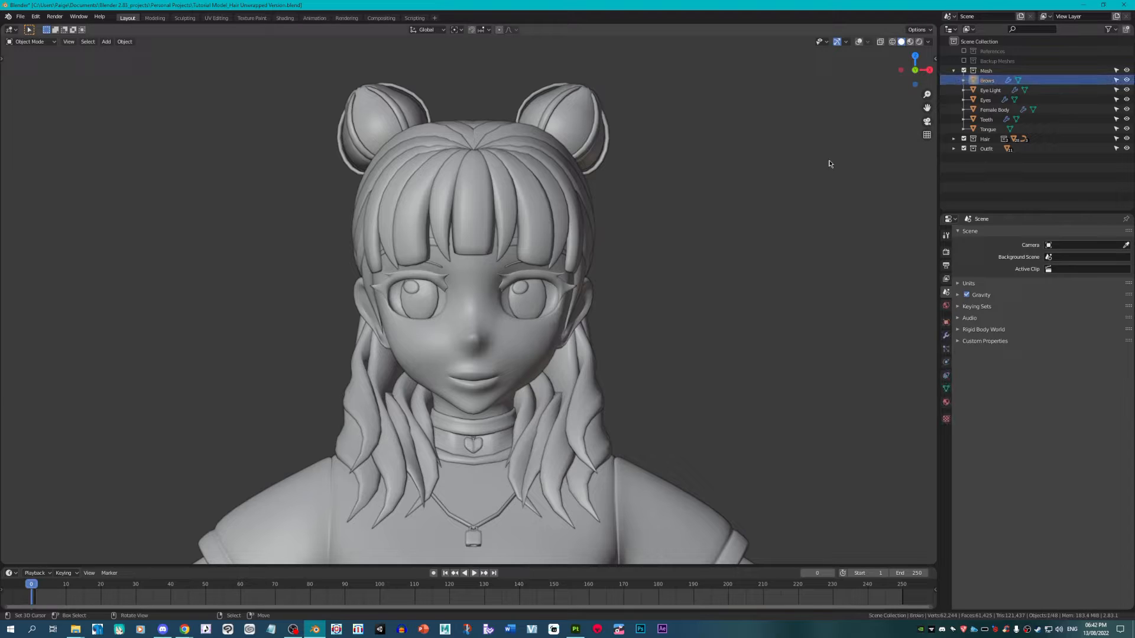
# Step: Give the Brows mesh a new material named Brows
pyautogui.click(987, 80)
pyautogui.click(945, 402)
pyautogui.doubleClick(990, 236)
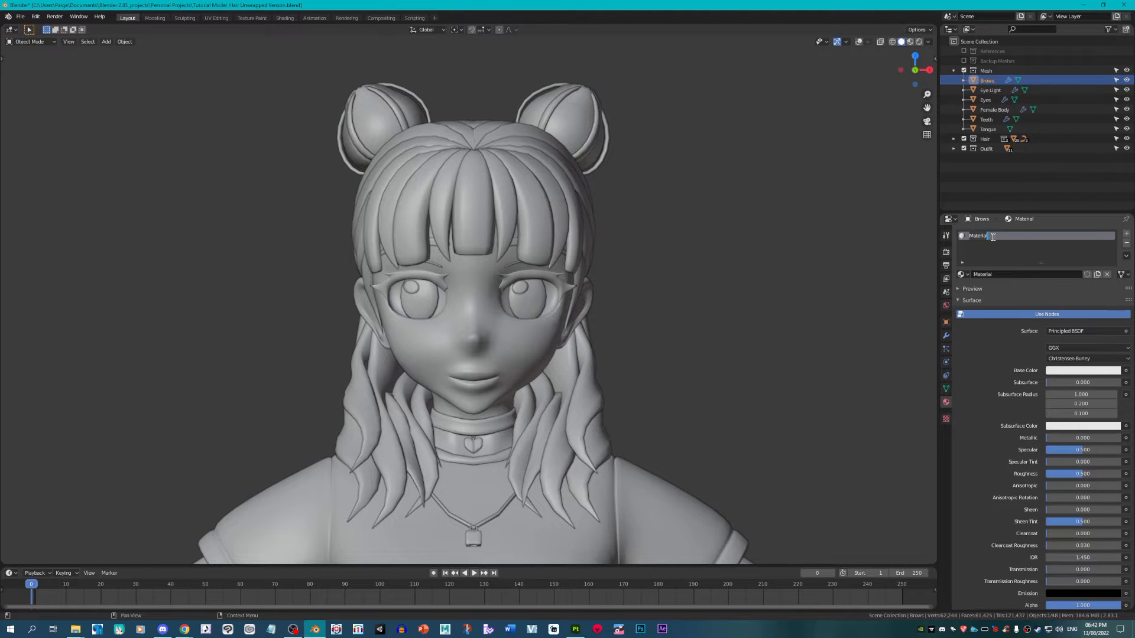
pyautogui.write('Brows')
pyautogui.press('Return')
# Step: Create a new material on the Eye Light mesh and name it Eye lights
pyautogui.click(990, 90)
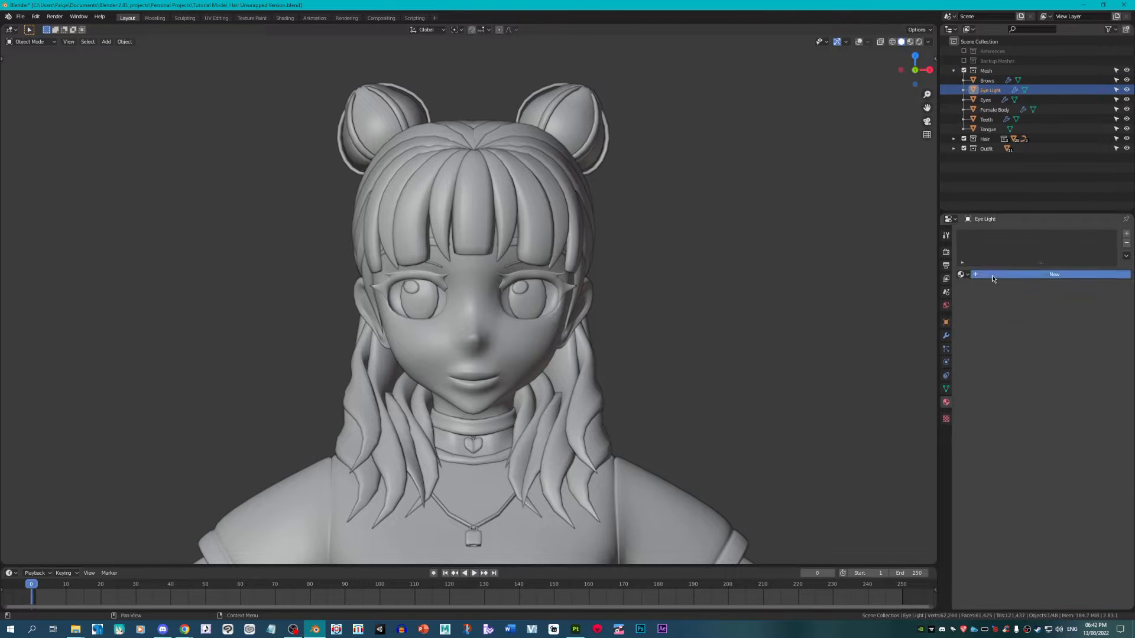
pyautogui.click(1055, 274)
pyautogui.doubleClick(962, 234)
pyautogui.write('Eye')
pyautogui.press('Return')
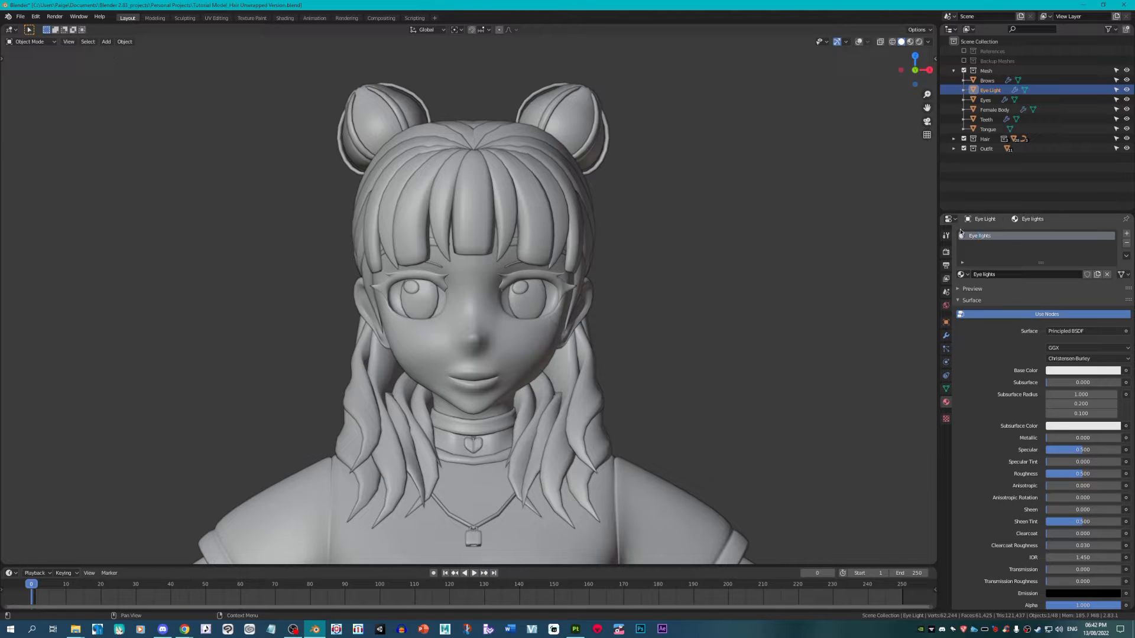
# Step: Create a new material on the Eyes mesh and name it Eye
pyautogui.click(985, 100)
pyautogui.click(1003, 274)
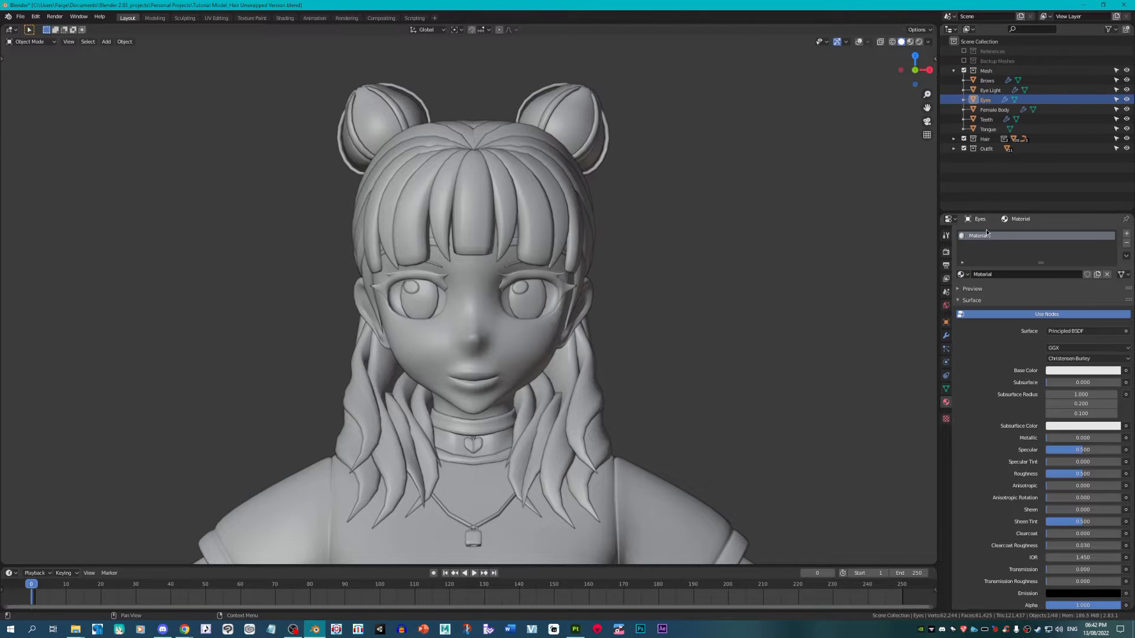
pyautogui.doubleClick(982, 236)
pyautogui.press('BackSpace')
pyautogui.write('Eye')
pyautogui.press('Return')
# Step: Create the first material on the Female Body mesh and name it Face
pyautogui.click(994, 109)
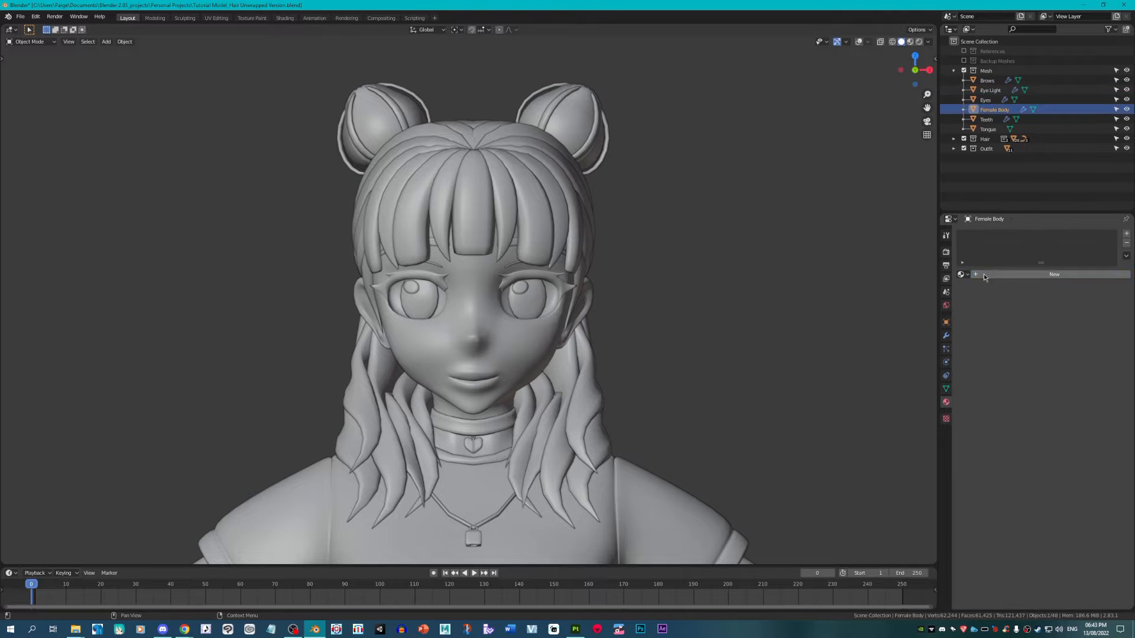
pyautogui.click(1003, 274)
pyautogui.doubleClick(996, 239)
pyautogui.write('Face')
pyautogui.press('Return')
# Step: Add a second material slot to the Female Body with a new material named Body
pyautogui.click(1125, 234)
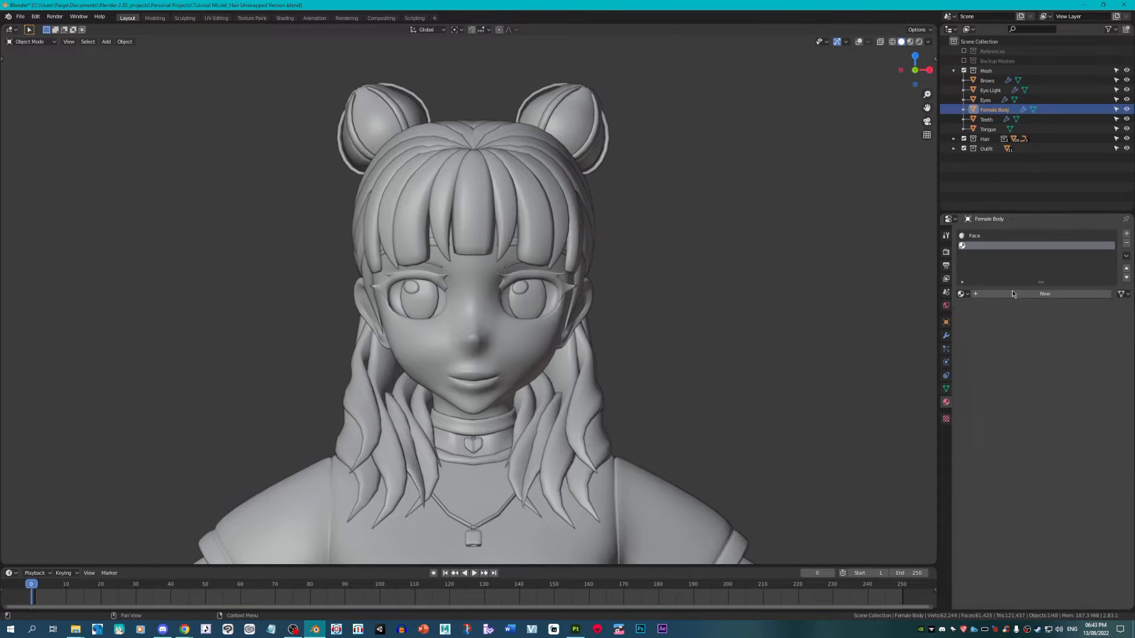
pyautogui.click(1013, 294)
pyautogui.doubleClick(986, 246)
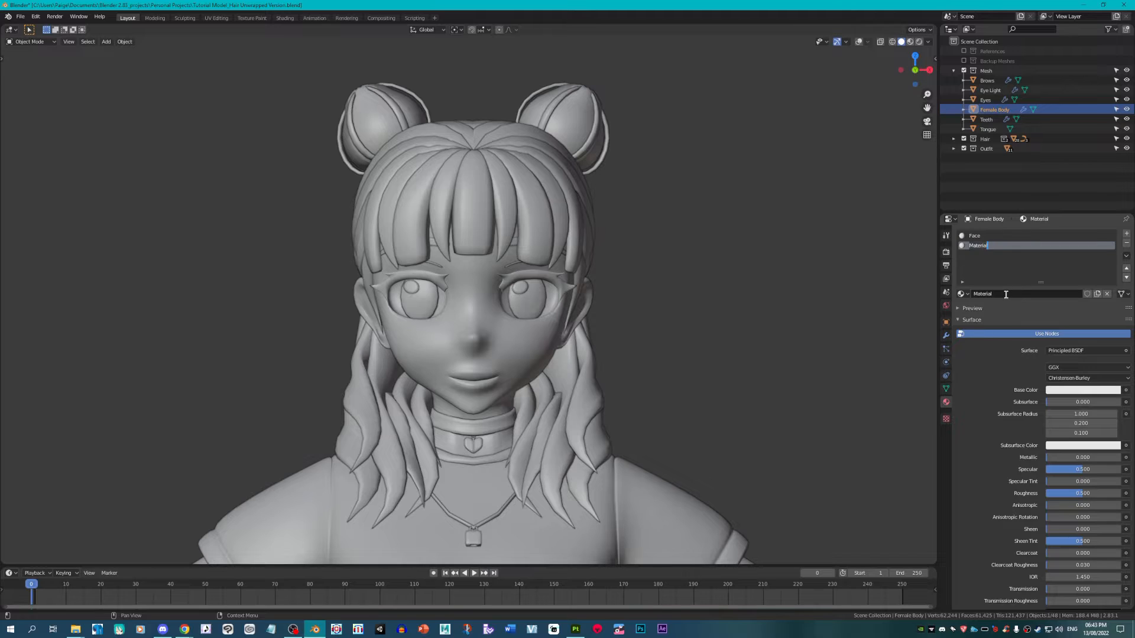
pyautogui.press('BackSpace')
pyautogui.write('Body')
pyautogui.press('Return')
# Step: Add a third material slot to the Female Body with a new material named Mouth Inside
pyautogui.click(1126, 234)
pyautogui.click(1014, 294)
pyautogui.doubleClick(993, 254)
pyautogui.write('Mouth')
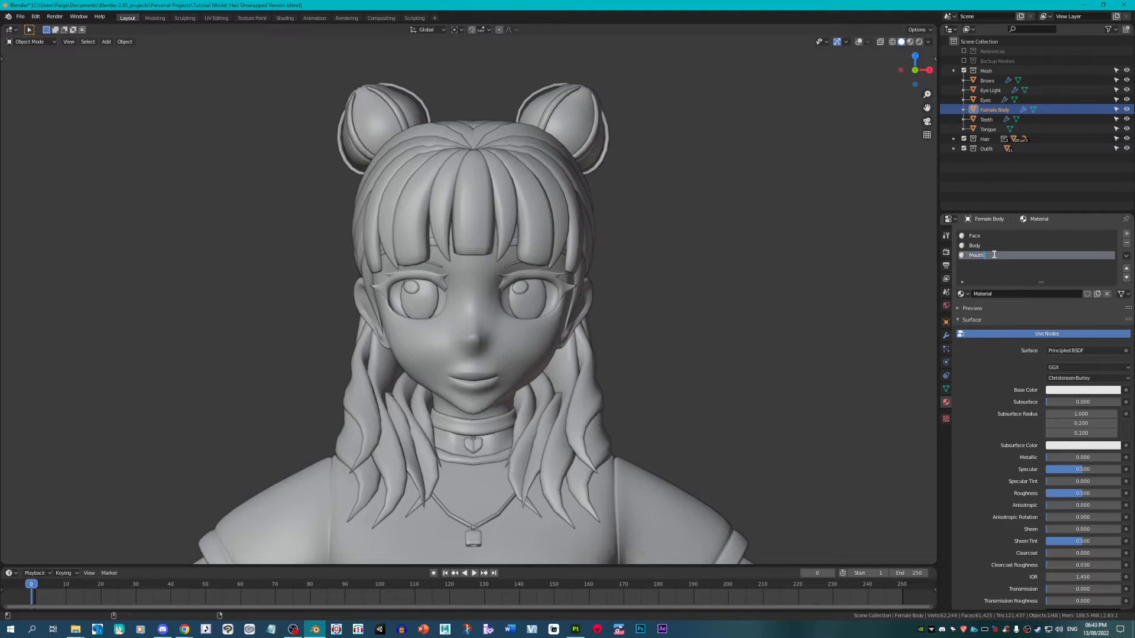
pyautogui.write(' Inside')
pyautogui.press('Return')
# Step: Add a fourth material slot to the Female Body with a new material named Eye Whites
pyautogui.click(1126, 233)
pyautogui.click(1087, 294)
pyautogui.doubleClick(991, 265)
pyautogui.write('Eye')
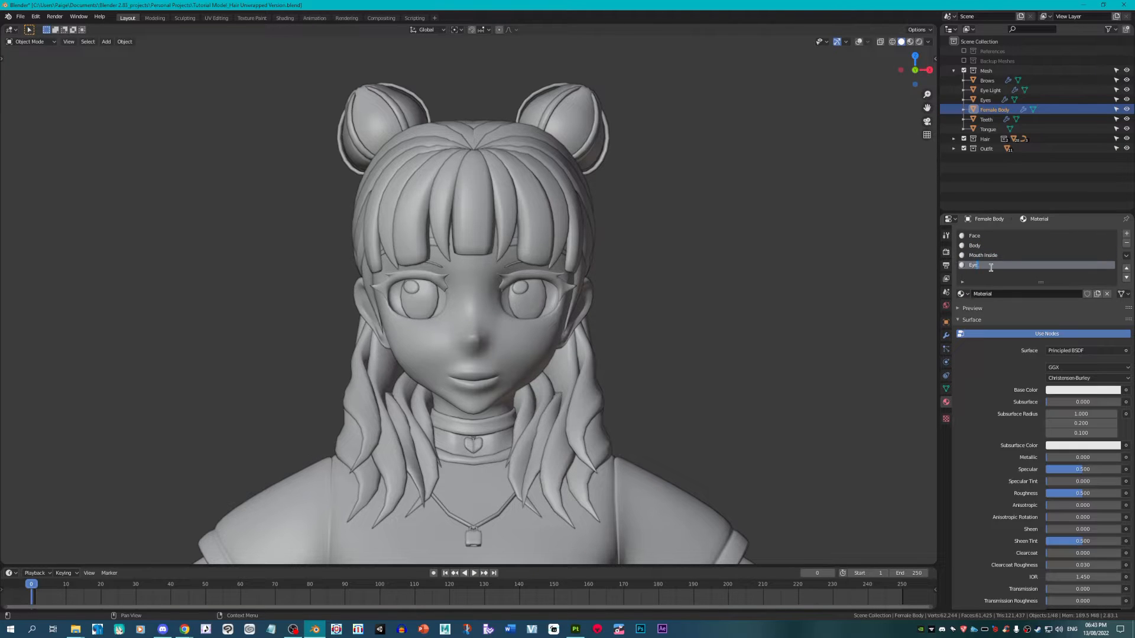
pyautogui.write(' Whites')
pyautogui.press('Return')
# Step: Edit the Female Body mesh with overlays shown, and assign the Eye Whites material to the seam-bounded faces of both eye whites
pyautogui.press('Tab')
pyautogui.press('KP_1')
pyautogui.click(859, 42)
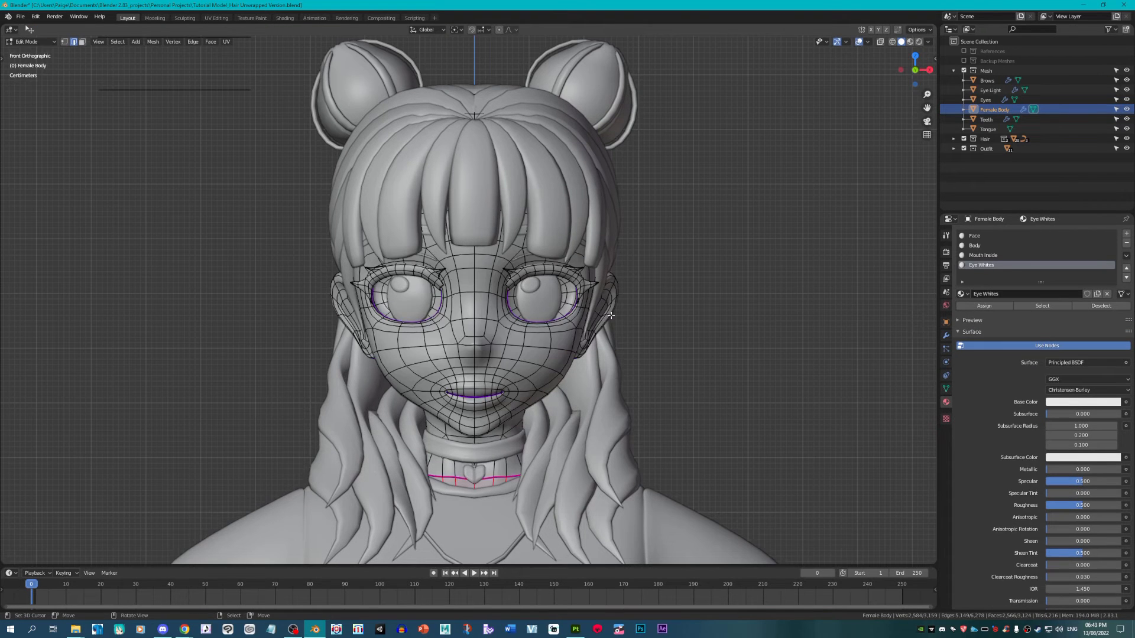
pyautogui.keyDown('shift'); pyautogui.moveTo(647, 403); pyautogui.dragTo(656, 334, button='middle'); pyautogui.keyUp('shift')
pyautogui.scroll(2, 656, 335)
pyautogui.rightClick(724, 260)
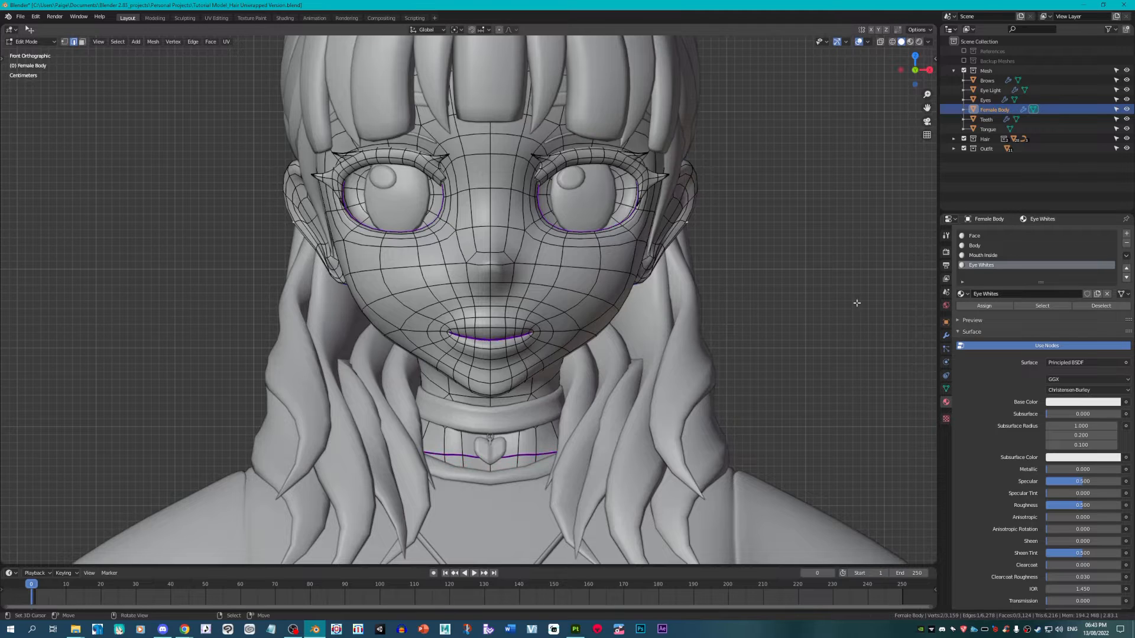
pyautogui.keyDown('shift'); pyautogui.moveTo(743, 267); pyautogui.dragTo(734, 364, button='middle'); pyautogui.keyUp('shift')
pyautogui.scroll(1, 734, 365)
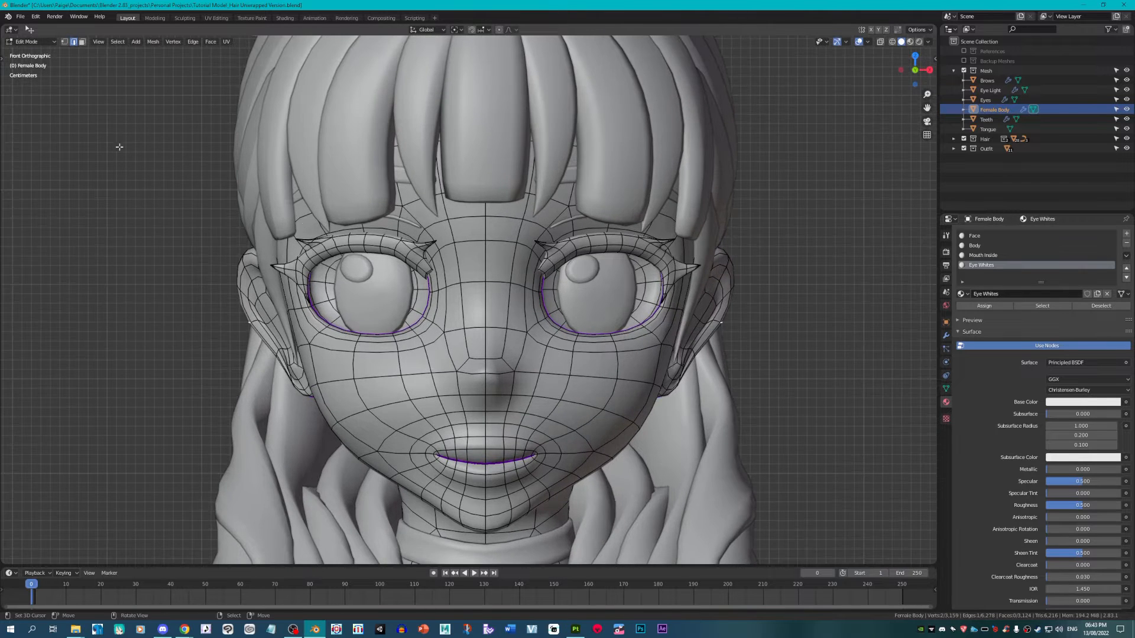
pyautogui.click(84, 48)
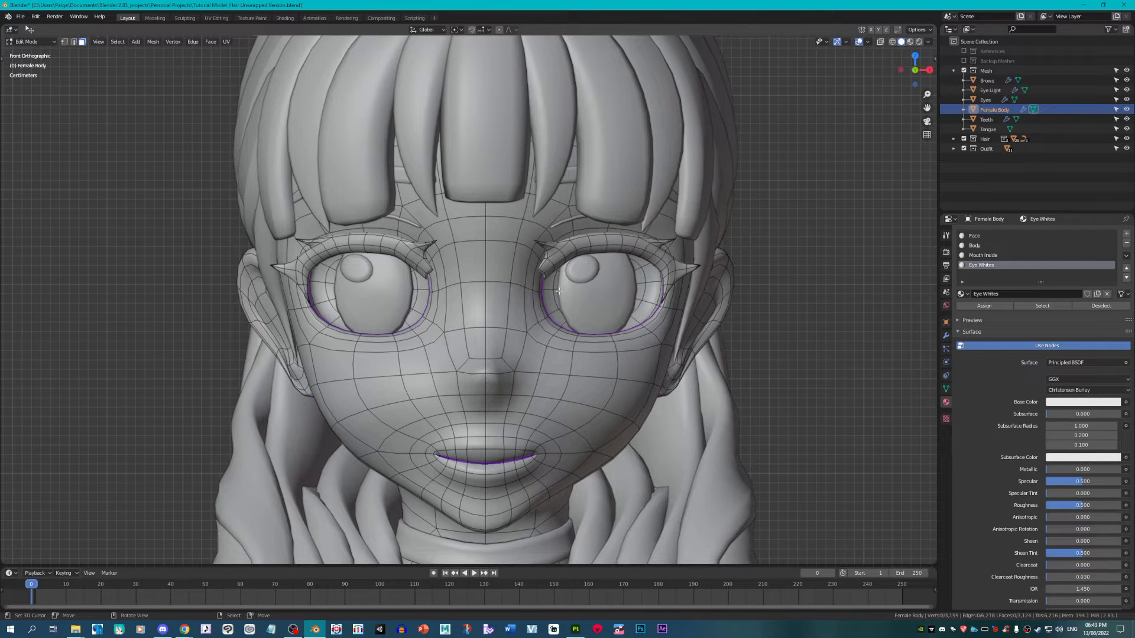
pyautogui.press('l')
pyautogui.scroll(-1, 571, 337)
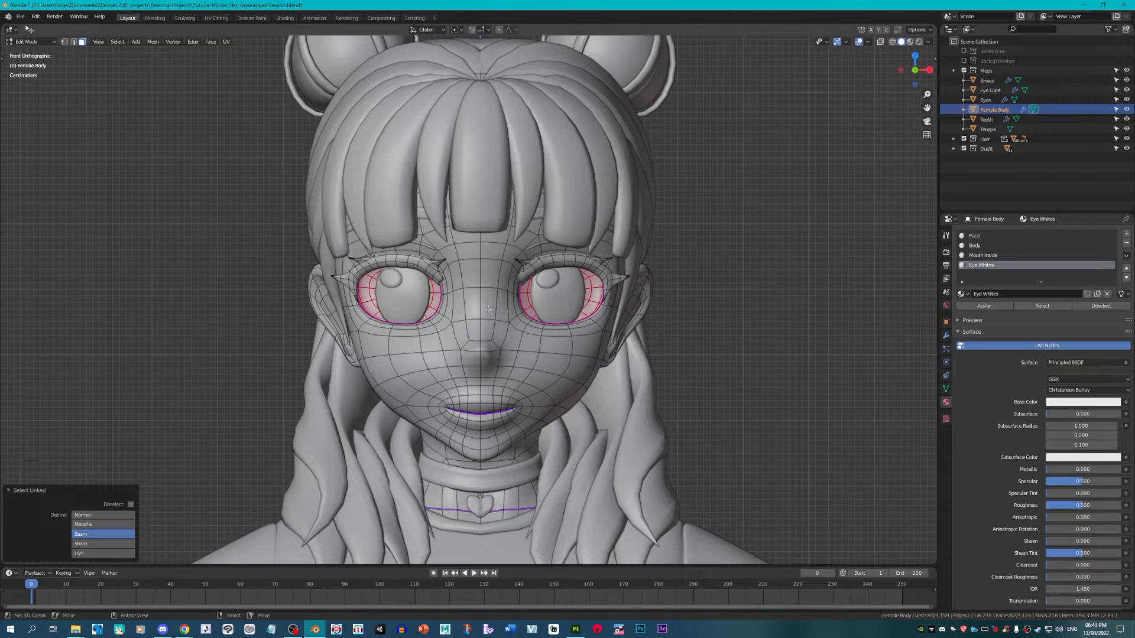
pyautogui.click(984, 306)
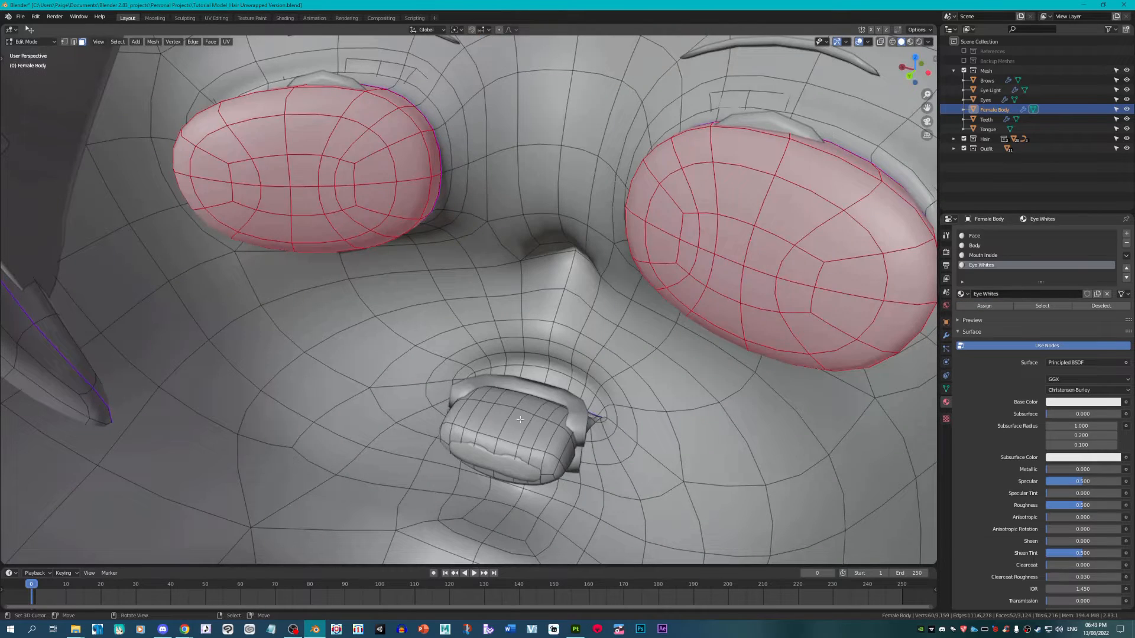
# Step: Select the linked faces of the inner mouth, as seen from inside the head, and assign them the Mouth Inside material
pyautogui.click(506, 425)
pyautogui.press('l')
pyautogui.click(983, 255)
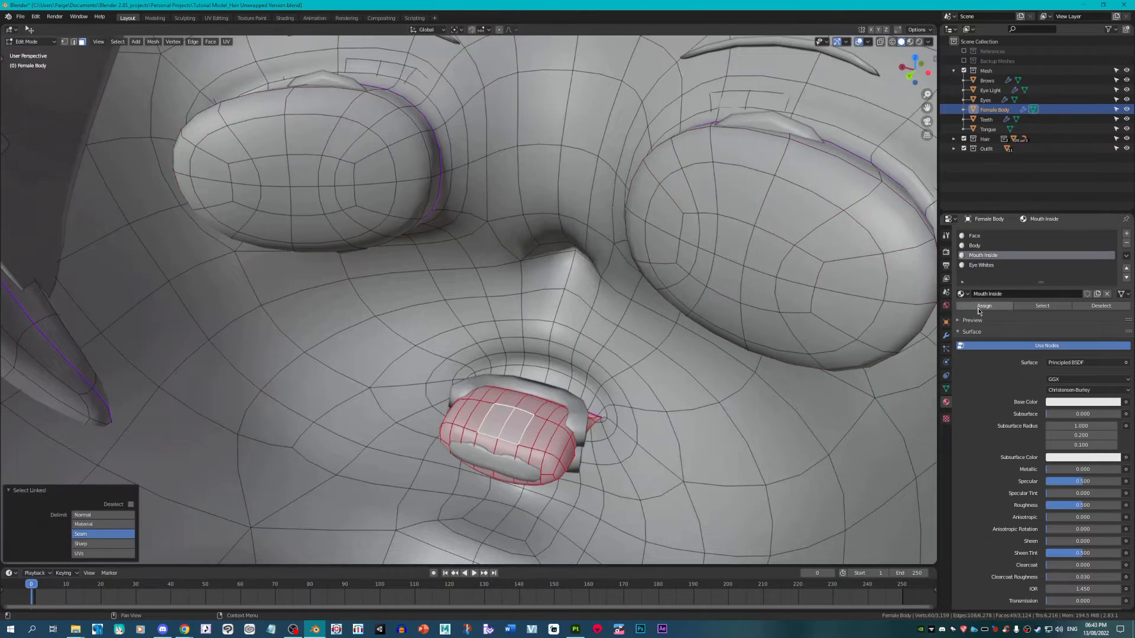
pyautogui.click(984, 306)
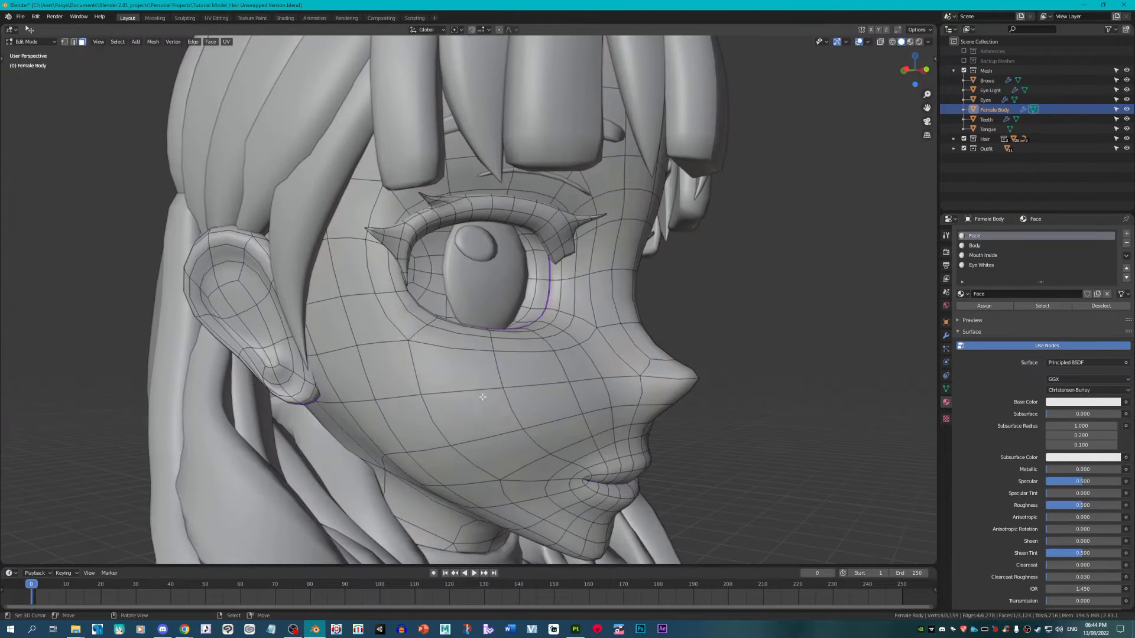
# Step: Select the linked face and ear skin up to the seams and assign it the Face material
pyautogui.press('l')
pyautogui.moveTo(413, 354); pyautogui.dragTo(479, 365, button='middle')
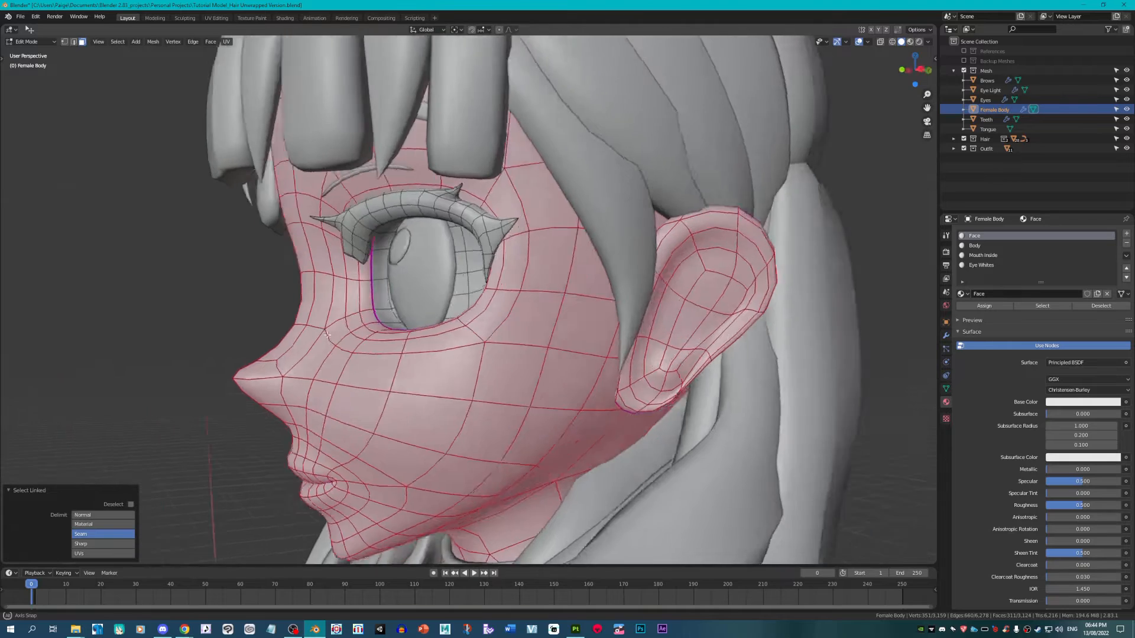
pyautogui.moveTo(479, 365); pyautogui.dragTo(579, 354, button='middle')
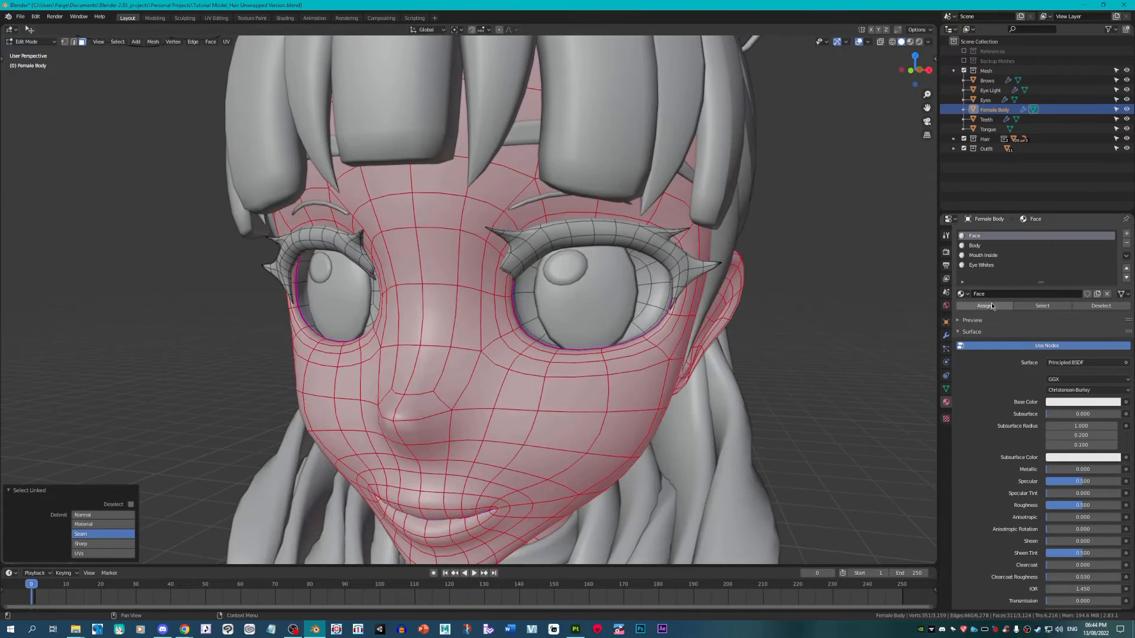
pyautogui.click(984, 305)
# Step: Add a fifth material slot to the Female Body with a new material named Lashes
pyautogui.click(1126, 234)
pyautogui.click(1040, 294)
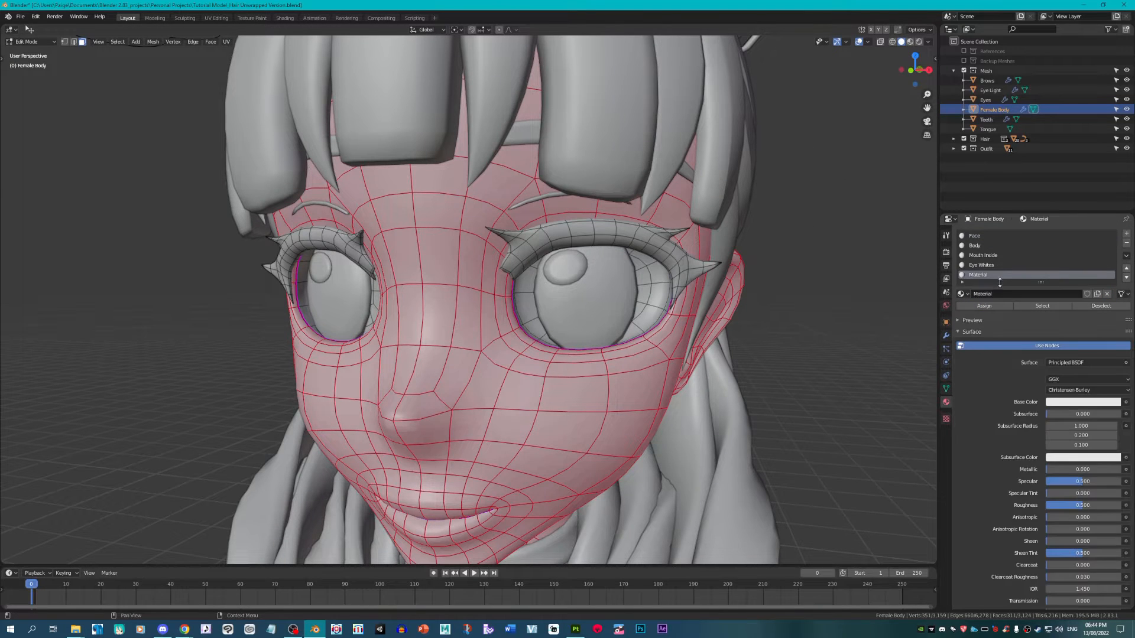
pyautogui.doubleClick(991, 278)
pyautogui.write('Lashes')
pyautogui.press('Return')
# Step: Select the torso, arms, legs, hands and feet of the Female Body, assign them the Body material, and clear the selection
pyautogui.hotkey('alt', 'a')
pyautogui.press('l')
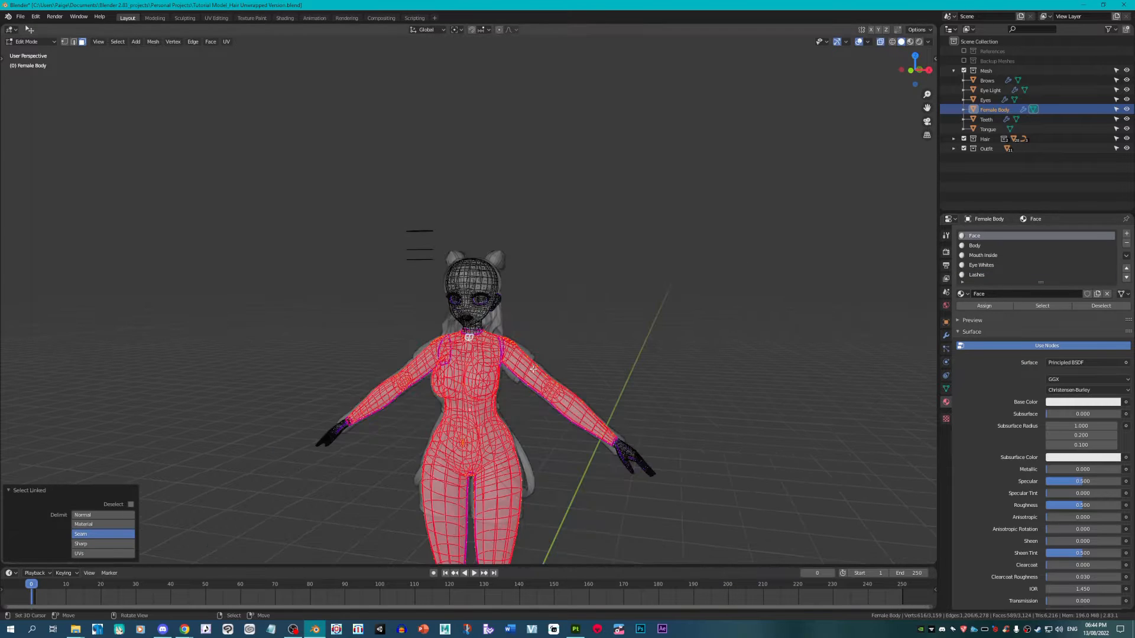
pyautogui.scroll(-4, 602, 431)
pyautogui.press('c')
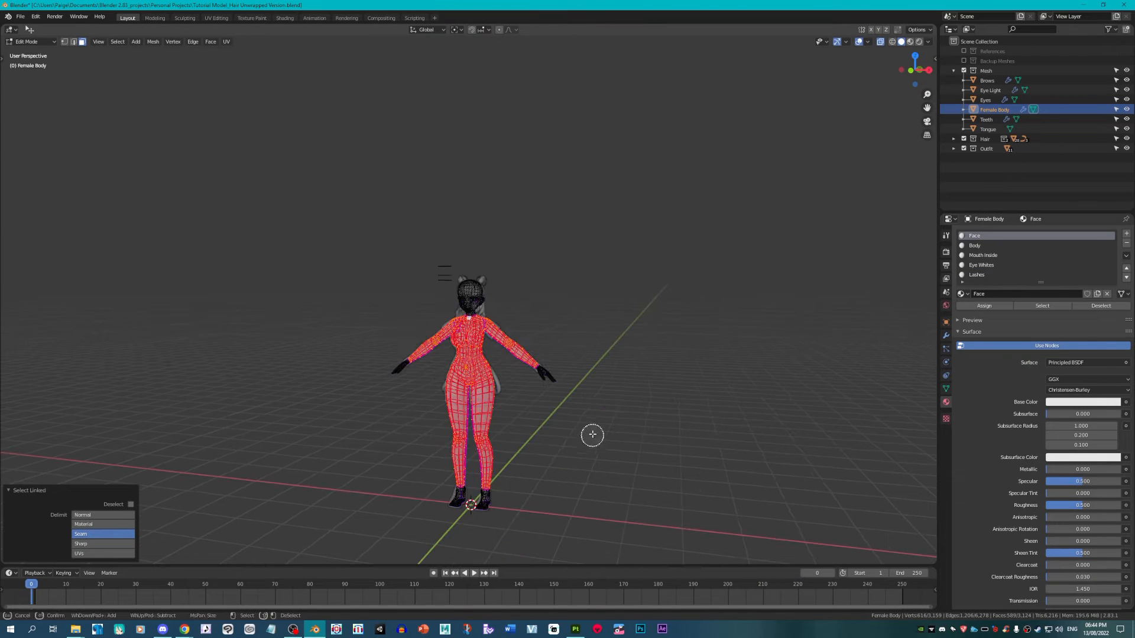
pyautogui.click(553, 385)
pyautogui.click(471, 510)
pyautogui.click(975, 246)
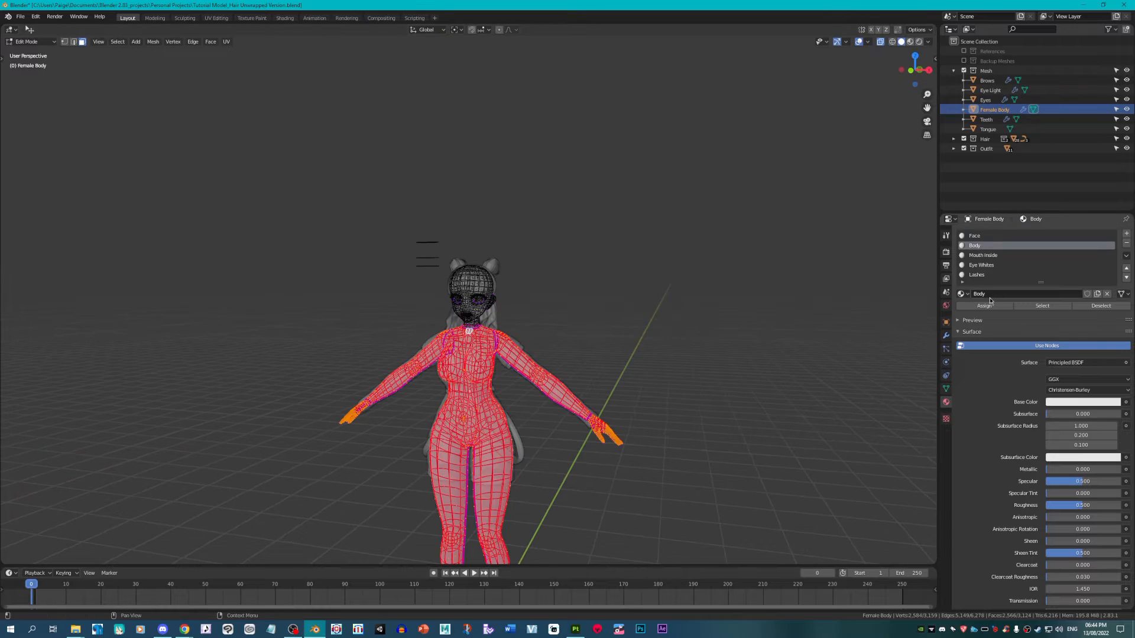
pyautogui.click(984, 305)
pyautogui.scroll(6, 682, 310)
pyautogui.hotkey('alt', 'a')
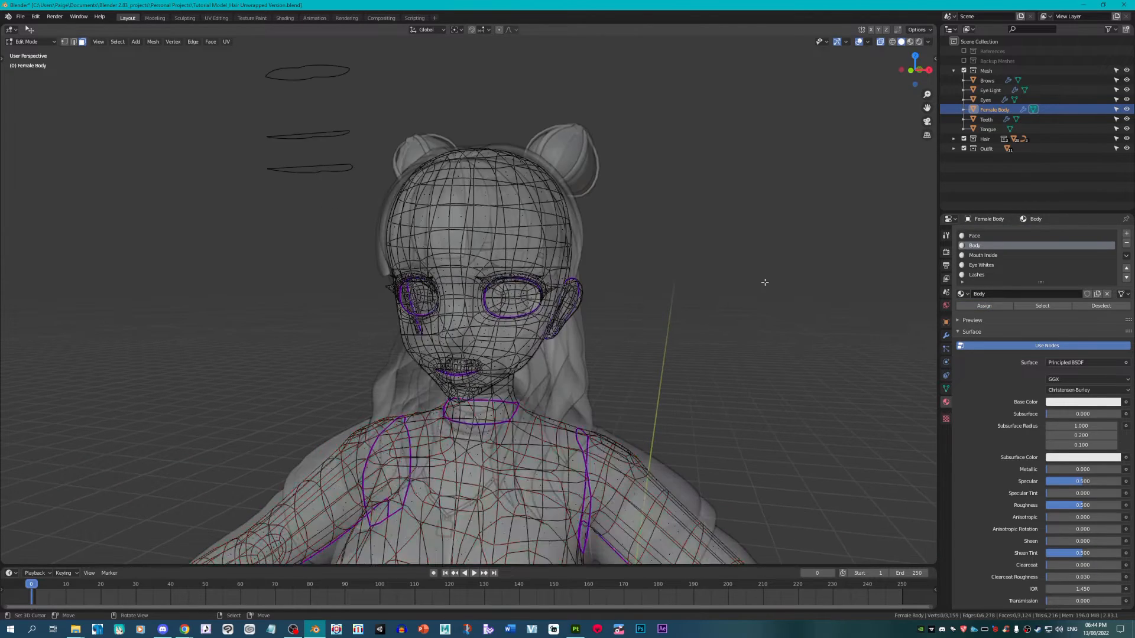
# Step: Select the faces that use the Face material and examine their coverage on the head from several angles
pyautogui.scroll(-3, 682, 310)
pyautogui.moveTo(711, 299); pyautogui.dragTo(618, 327, button='middle')
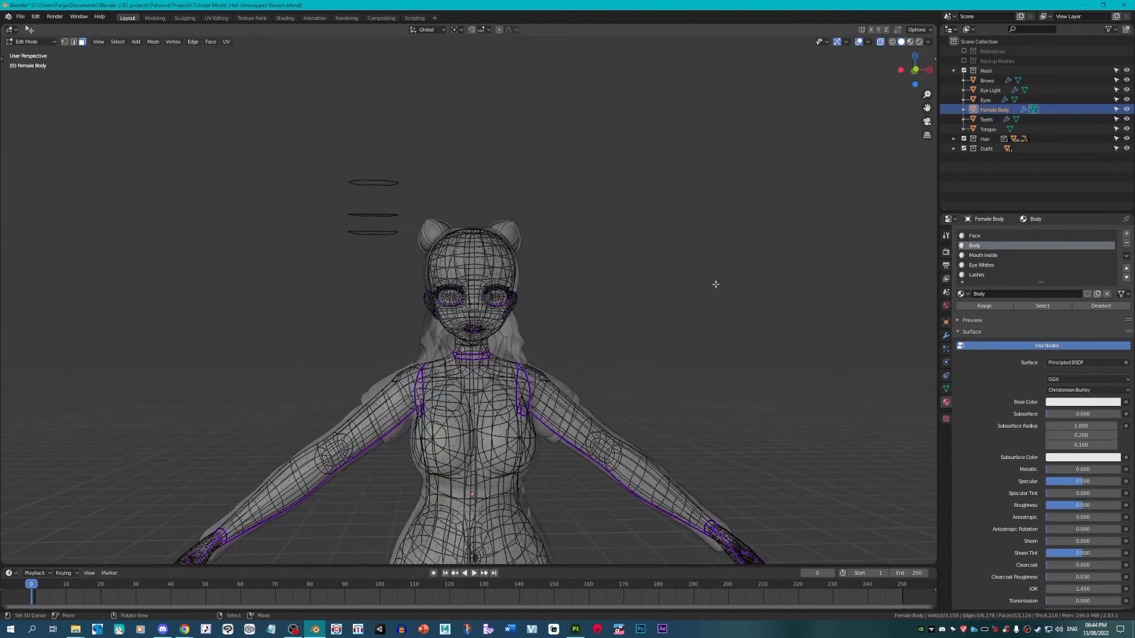
pyautogui.click(974, 235)
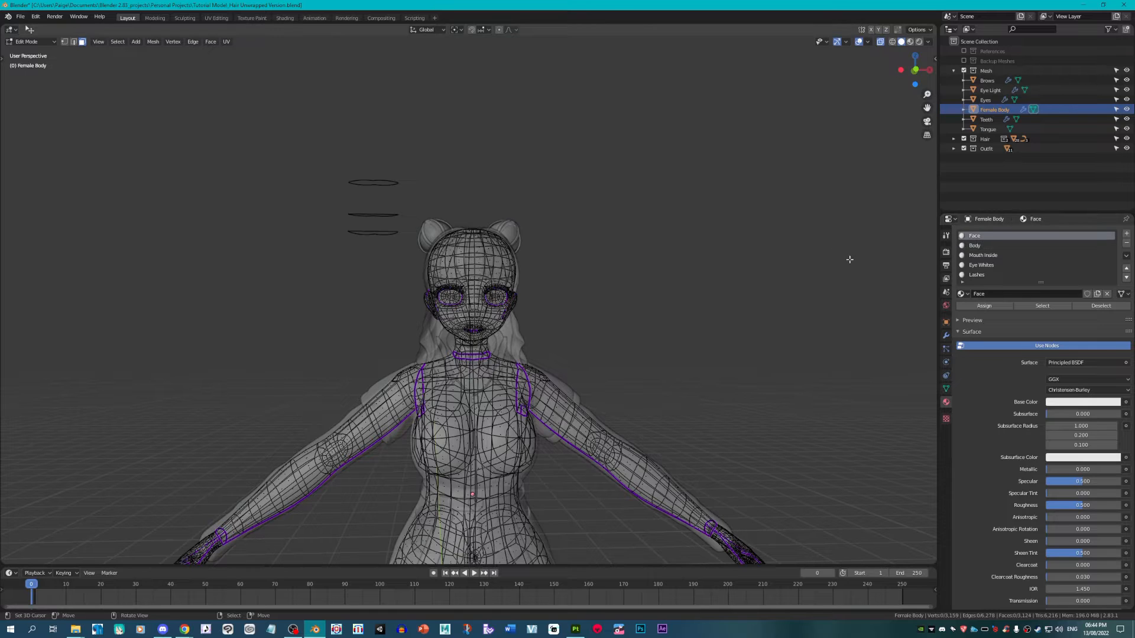
pyautogui.click(1042, 305)
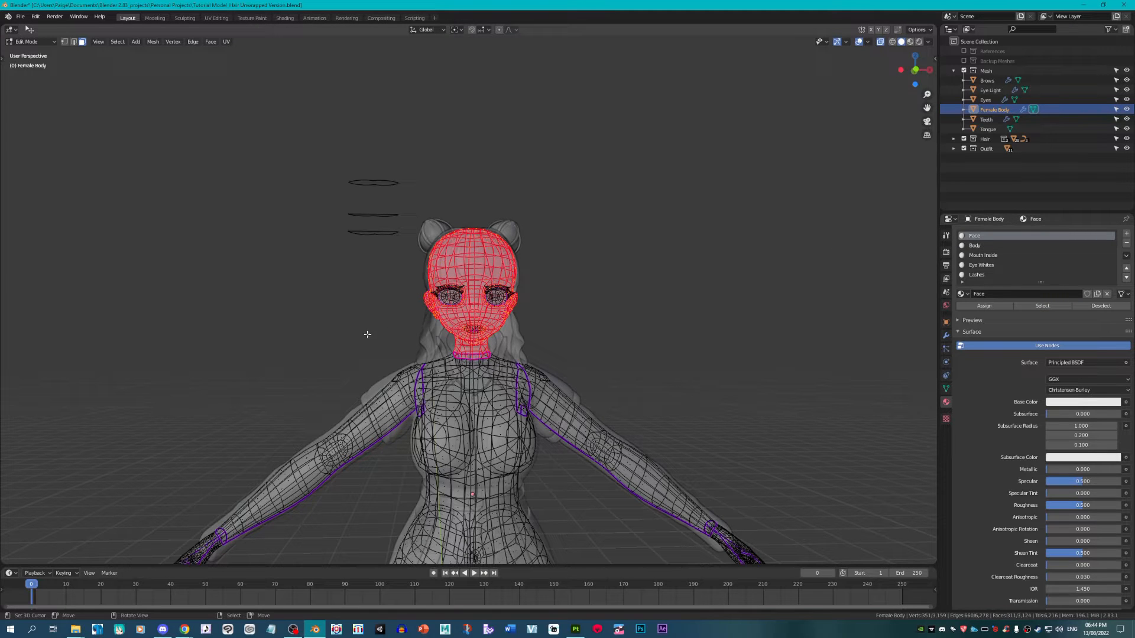
pyautogui.moveTo(417, 255); pyautogui.dragTo(518, 263, button='middle')
pyautogui.scroll(-6, 518, 263)
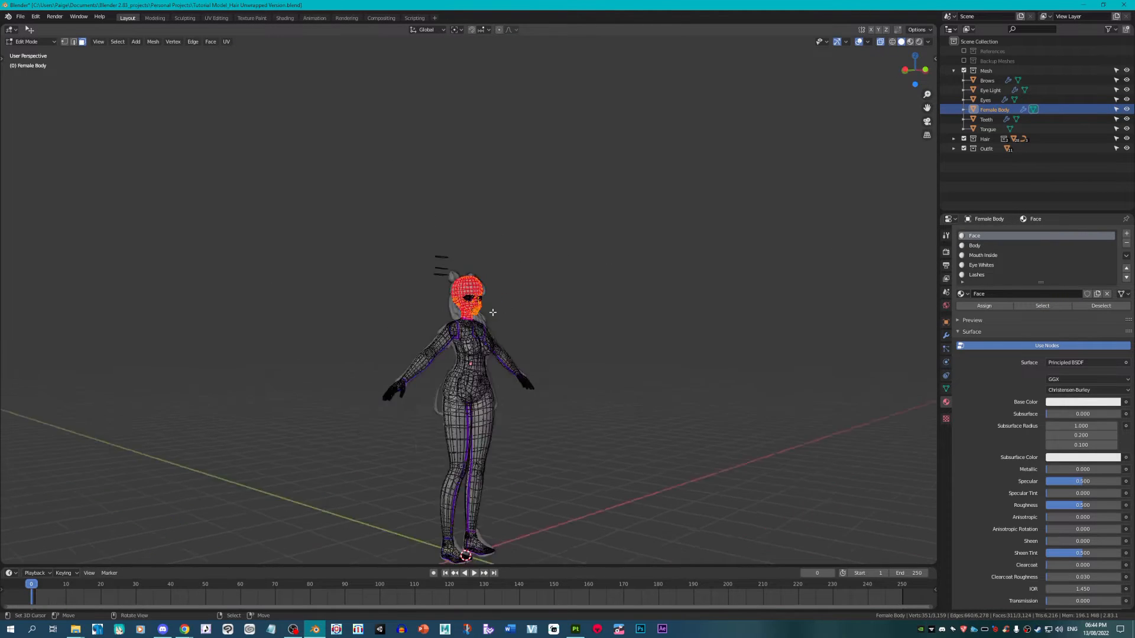
pyautogui.scroll(2, 419, 431)
pyautogui.scroll(4, 419, 431)
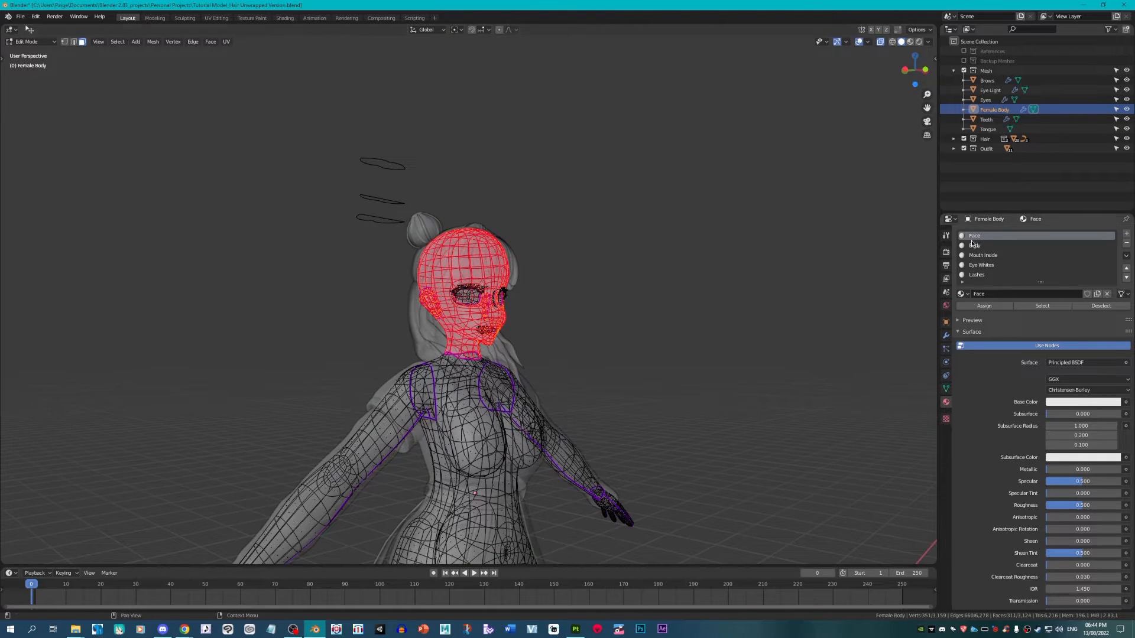
# Step: Clear the selection, select the faces that use the Mouth Inside material, and examine them around the head
pyautogui.hotkey('alt', 'a')
pyautogui.click(1007, 255)
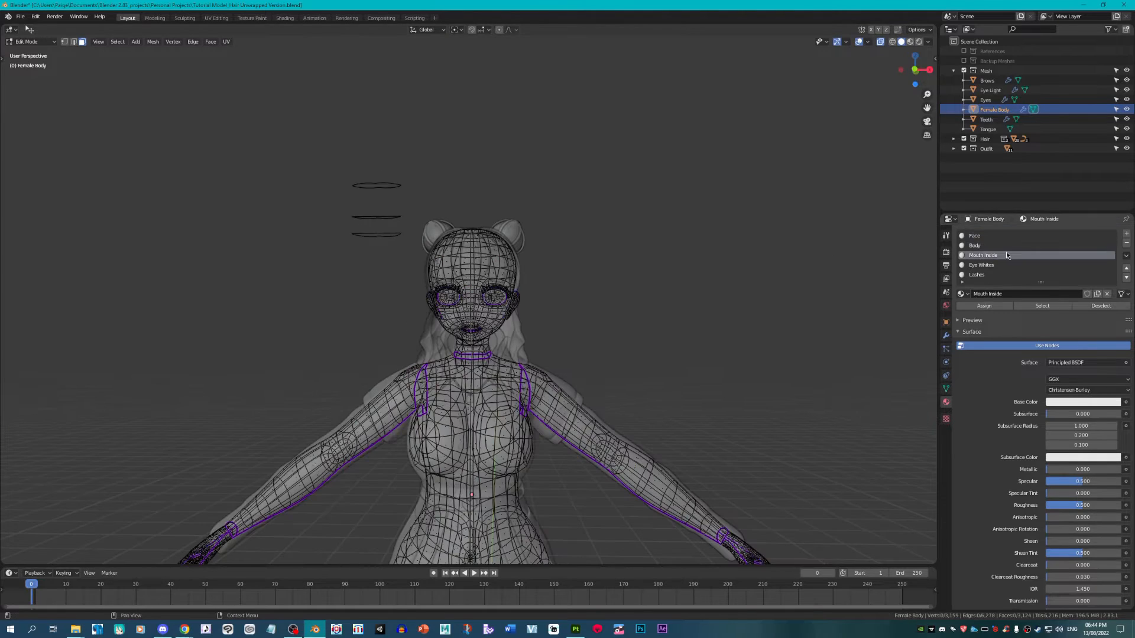
pyautogui.click(1044, 306)
pyautogui.moveTo(681, 291); pyautogui.dragTo(588, 299, button='middle')
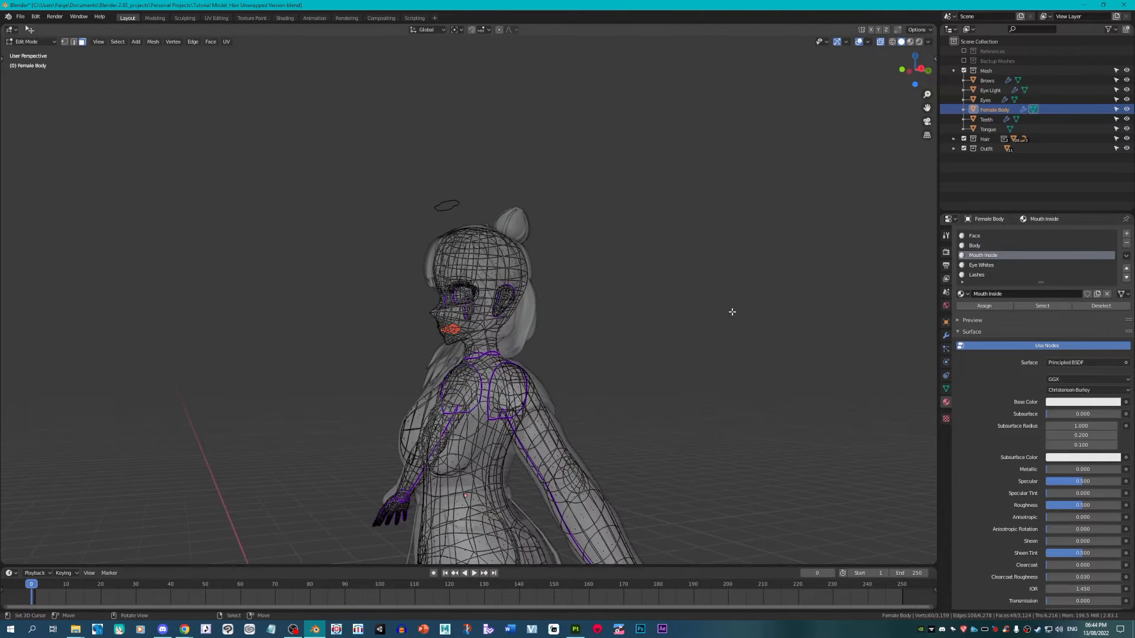
pyautogui.moveTo(732, 311); pyautogui.dragTo(504, 209, button='middle')
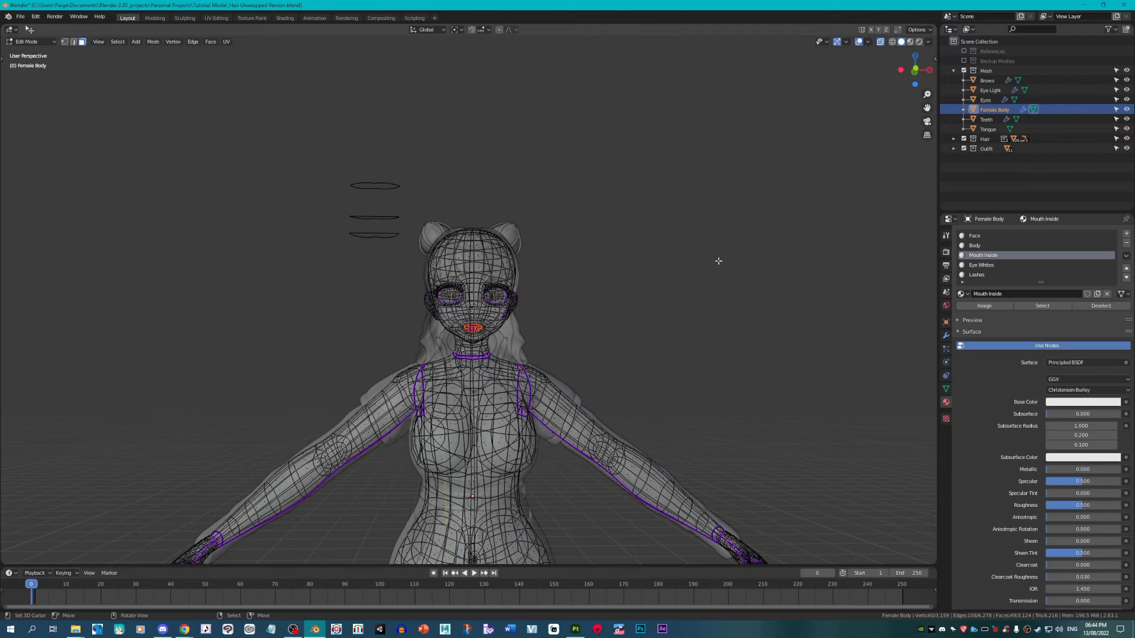
# Step: Create a new material named Top Teeth on the Teeth mesh
pyautogui.moveTo(718, 261); pyautogui.dragTo(662, 280, button='middle')
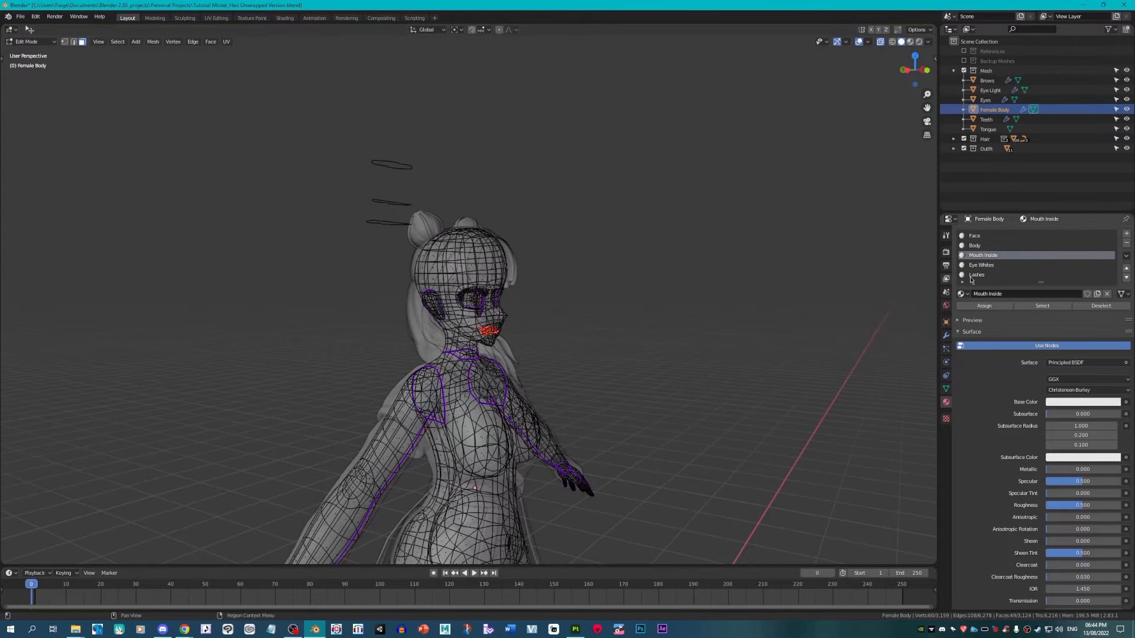
pyautogui.moveTo(782, 339); pyautogui.dragTo(671, 340, button='middle')
pyautogui.press('Tab')
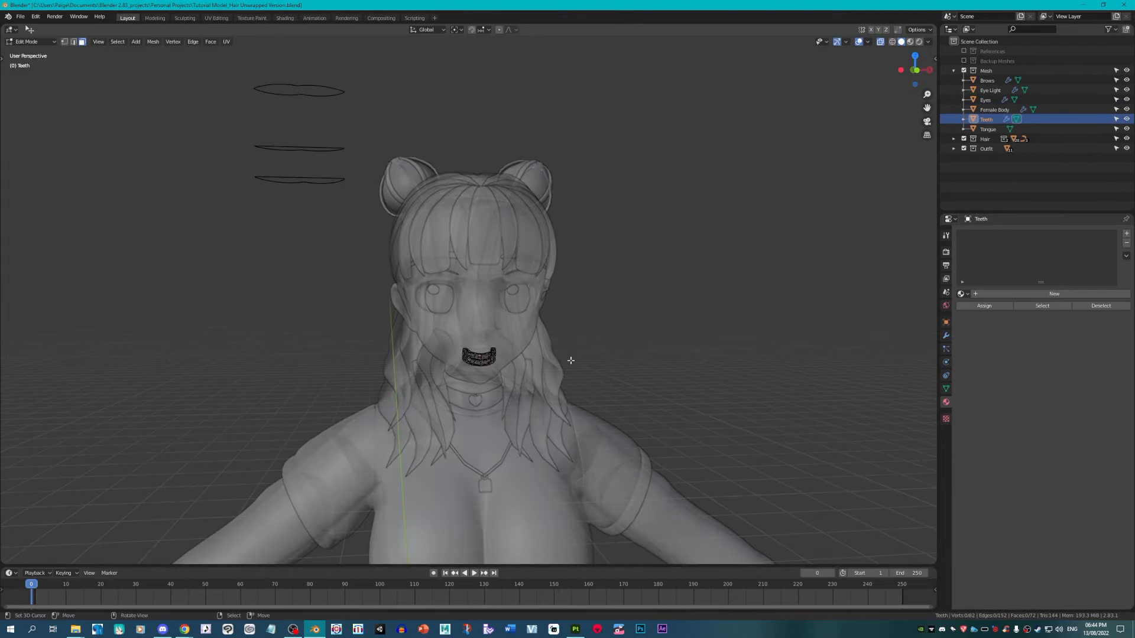
pyautogui.doubleClick(991, 236)
pyautogui.write('Top Teeth')
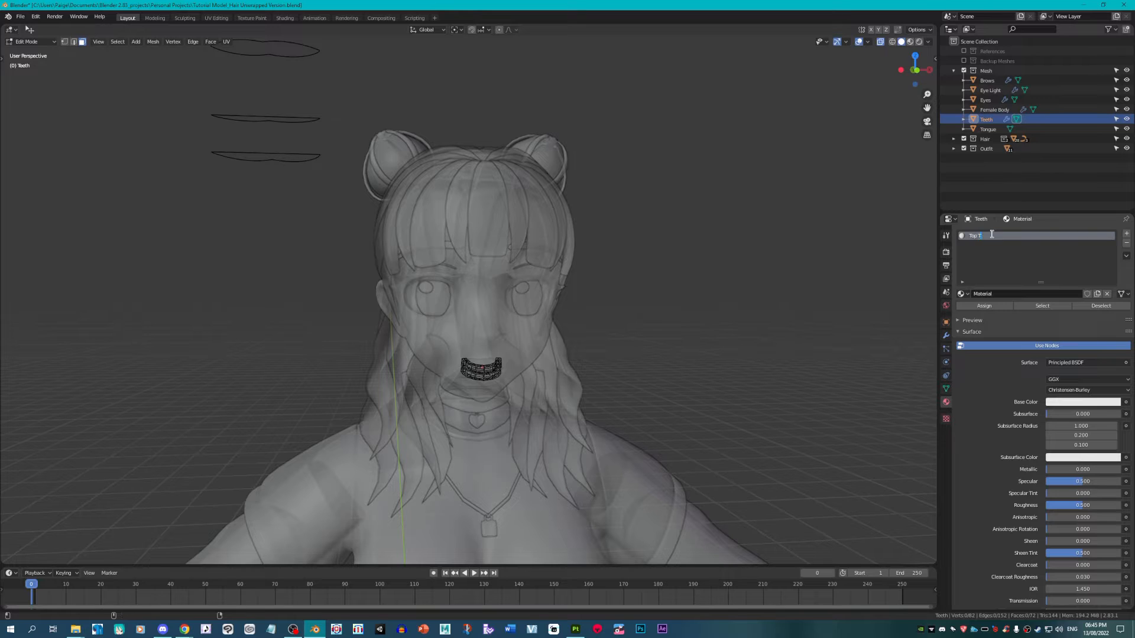
pyautogui.press('Return')
# Step: Add a second material slot to the Teeth mesh with a new material named Bottom Teeth
pyautogui.click(1126, 234)
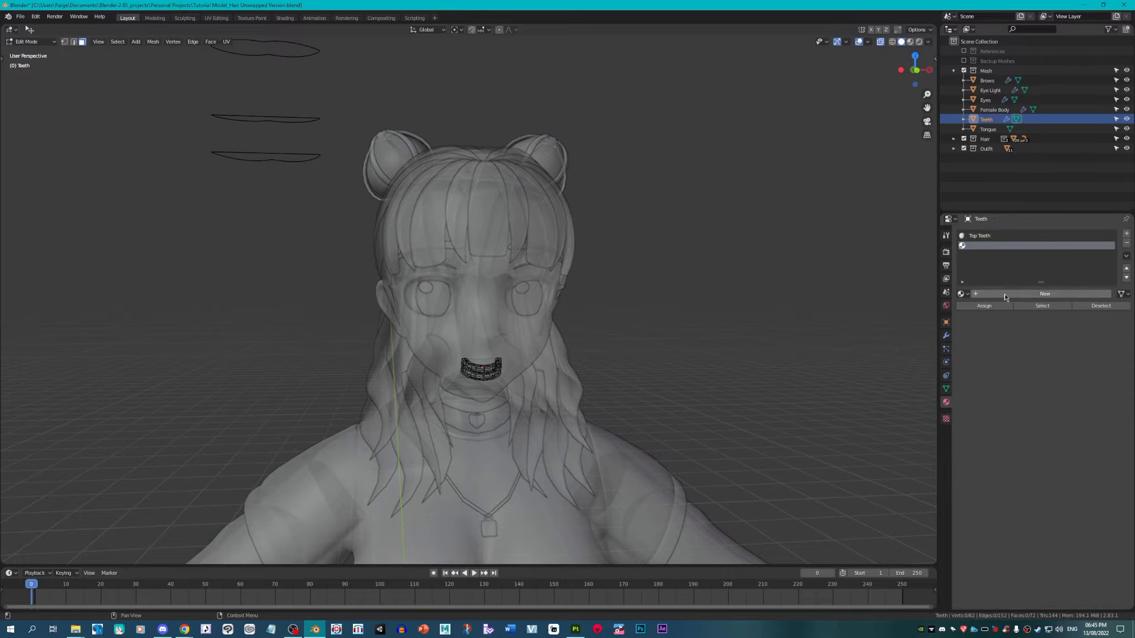
pyautogui.click(1005, 295)
pyautogui.doubleClick(985, 246)
pyautogui.write('Bottom Teeth')
pyautogui.press('Return')
# Step: Assign the Top Teeth material to the upper row of teeth and the Bottom Teeth material to the lower row
pyautogui.scroll(6, 256, 457)
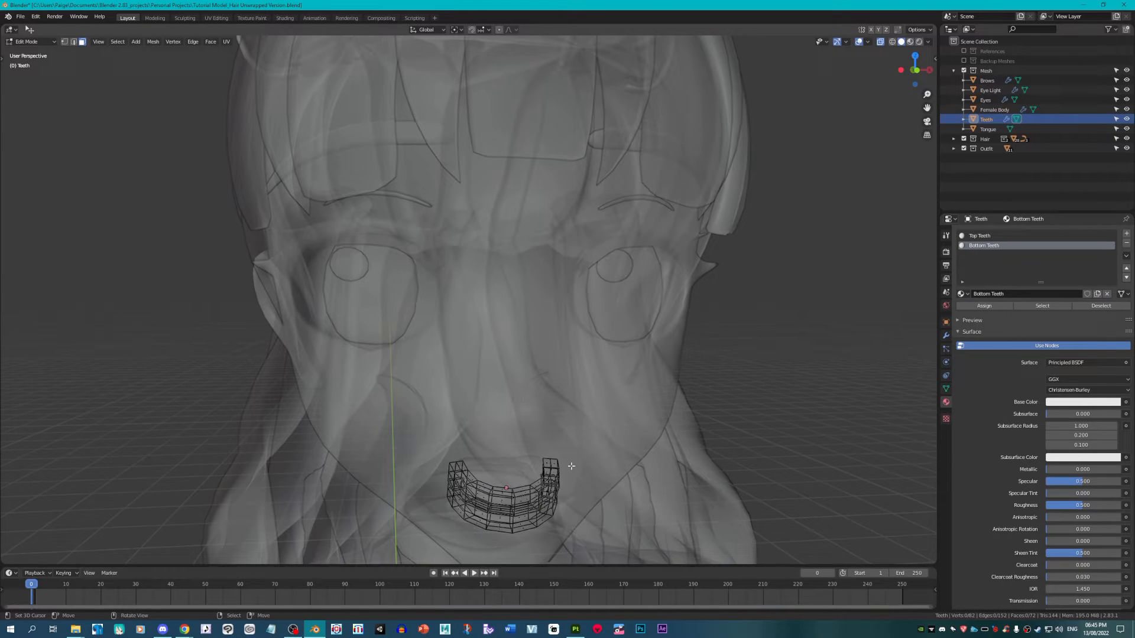
pyautogui.rightClick(551, 466)
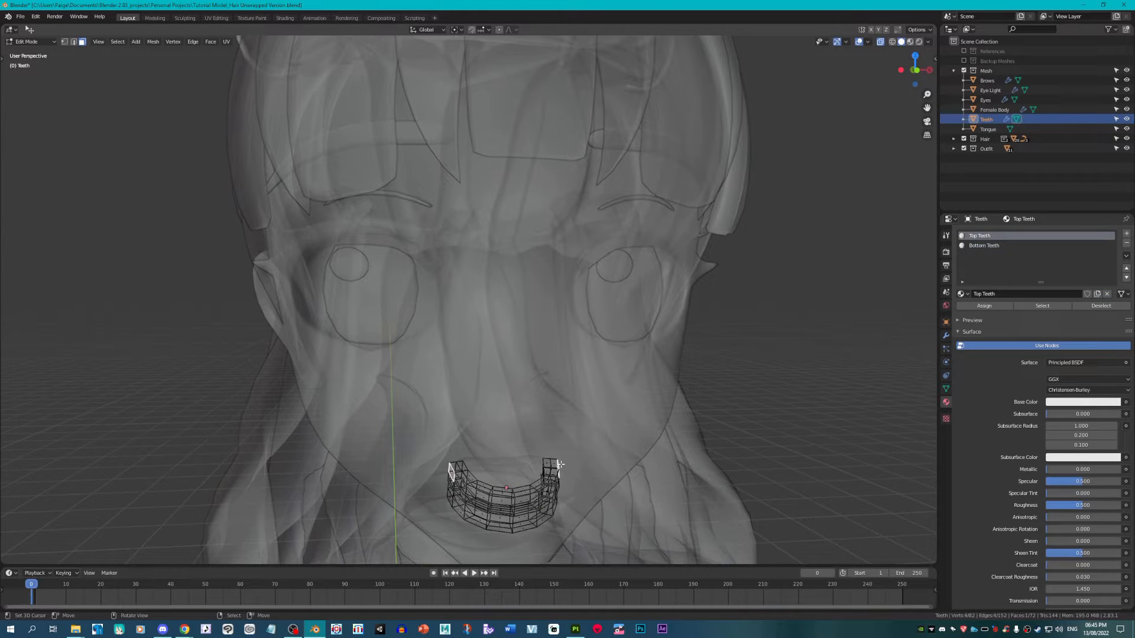
pyautogui.hotkey('ctrl', 'l')
pyautogui.click(983, 306)
pyautogui.rightClick(544, 518)
pyautogui.hotkey('ctrl', 'l')
pyautogui.click(985, 245)
pyautogui.click(983, 306)
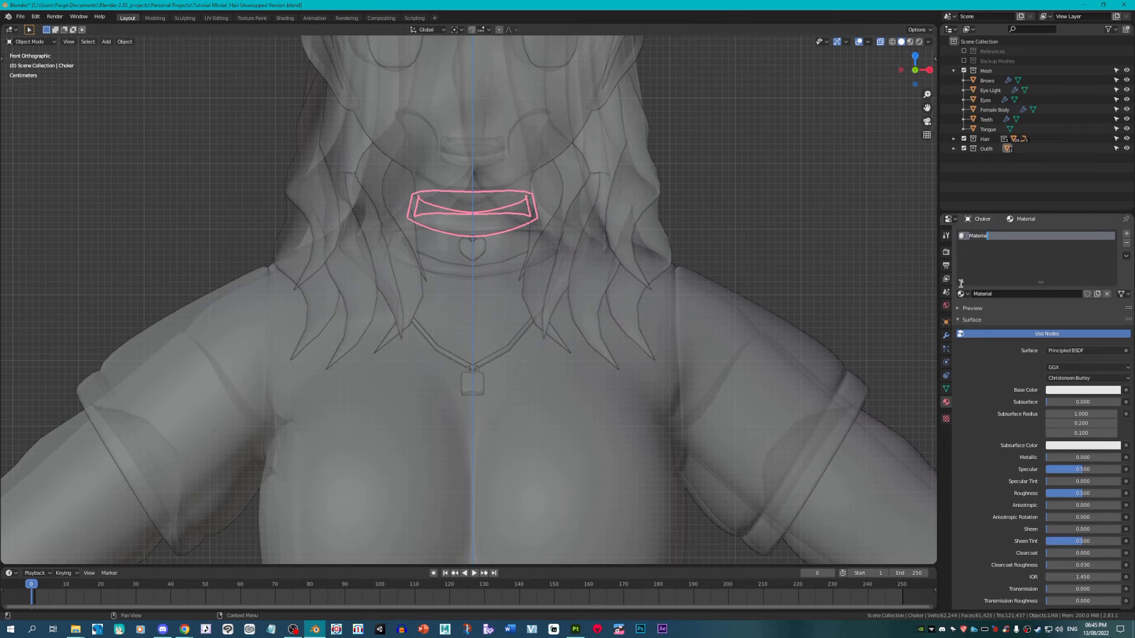
# Step: Name the choker's material Choker and create separately named materials for the choker's heart and the belt's heart
pyautogui.doubleClick(978, 236)
pyautogui.write('Choker')
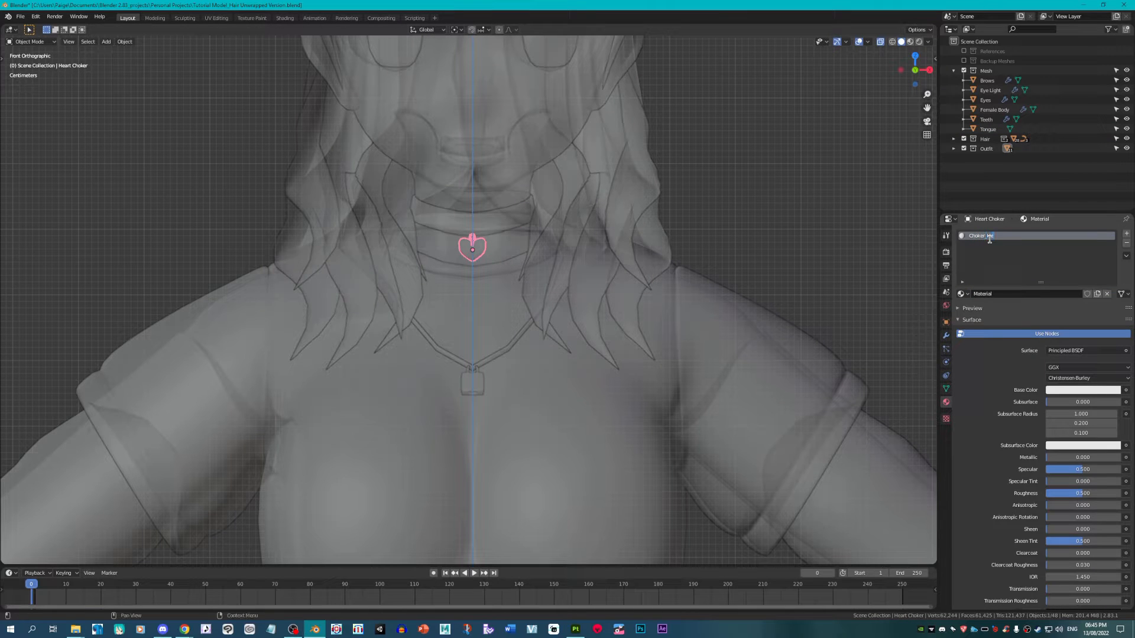
pyautogui.write('_He')
pyautogui.press('Return')
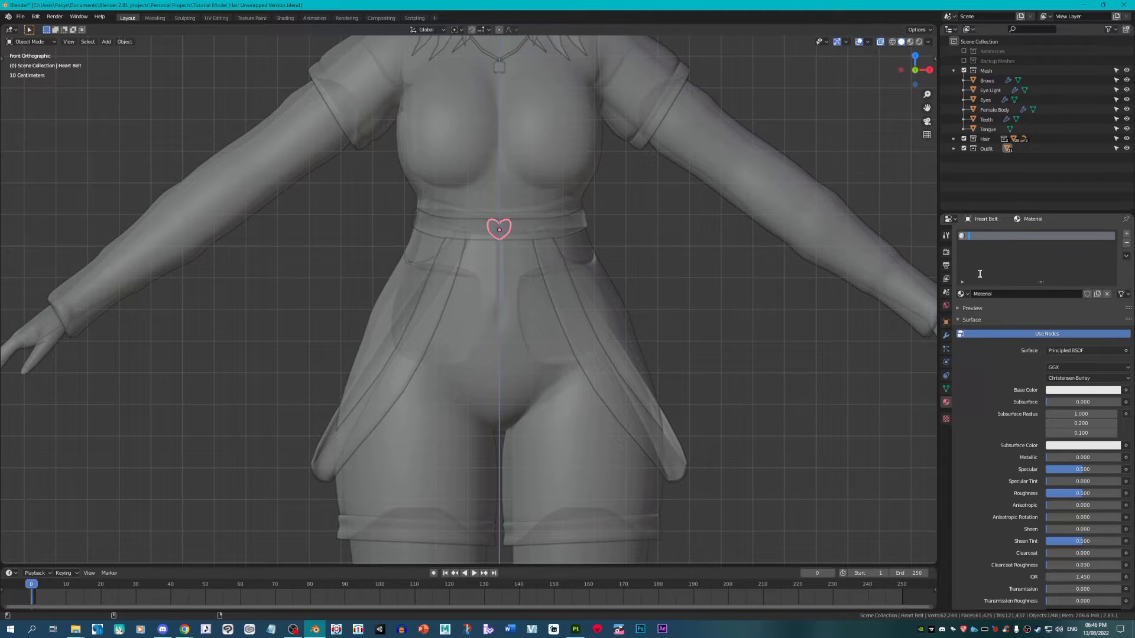
pyautogui.doubleClick(978, 236)
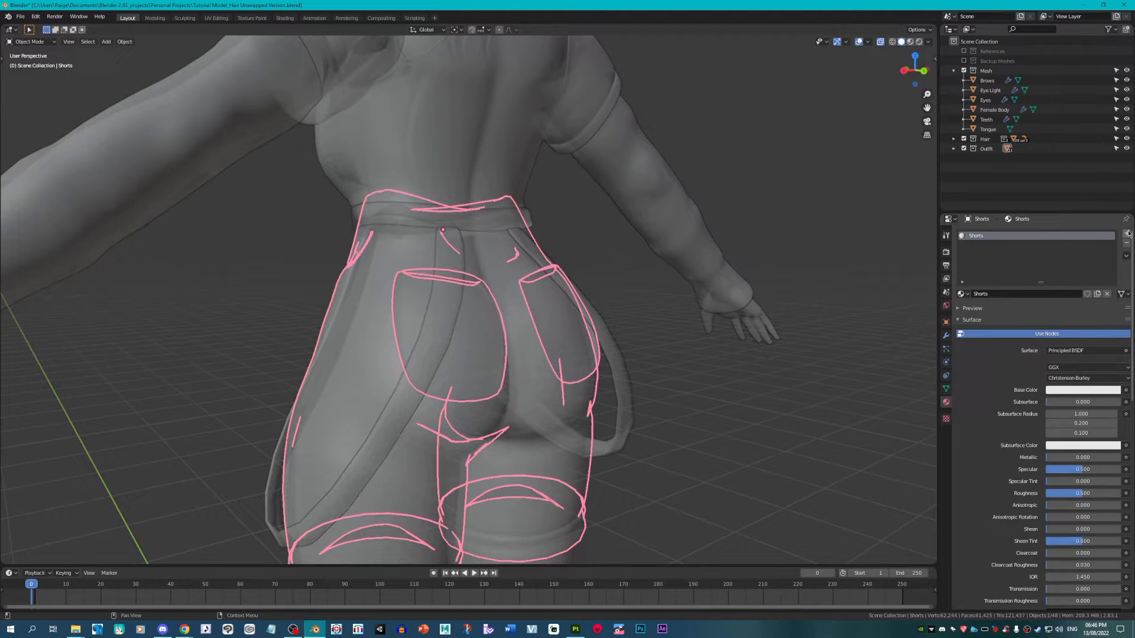
# Step: Add a second material named Shorts_Pockets to the shorts and select the back pocket faces for it
pyautogui.click(1126, 233)
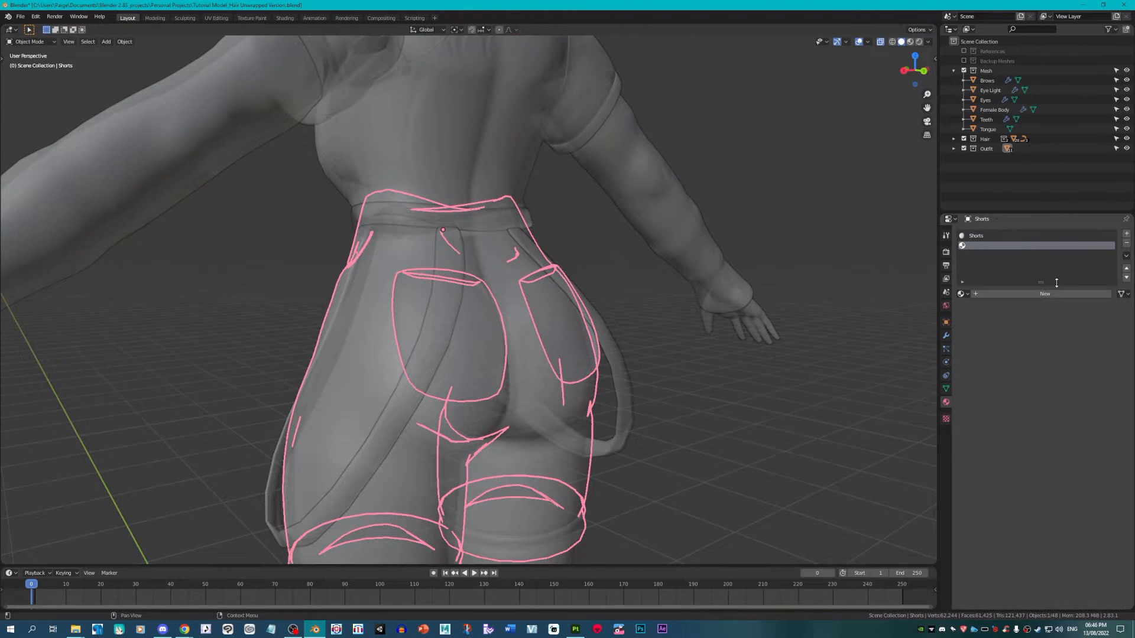
pyautogui.click(1091, 294)
pyautogui.doubleClick(995, 246)
pyautogui.write('Shorts')
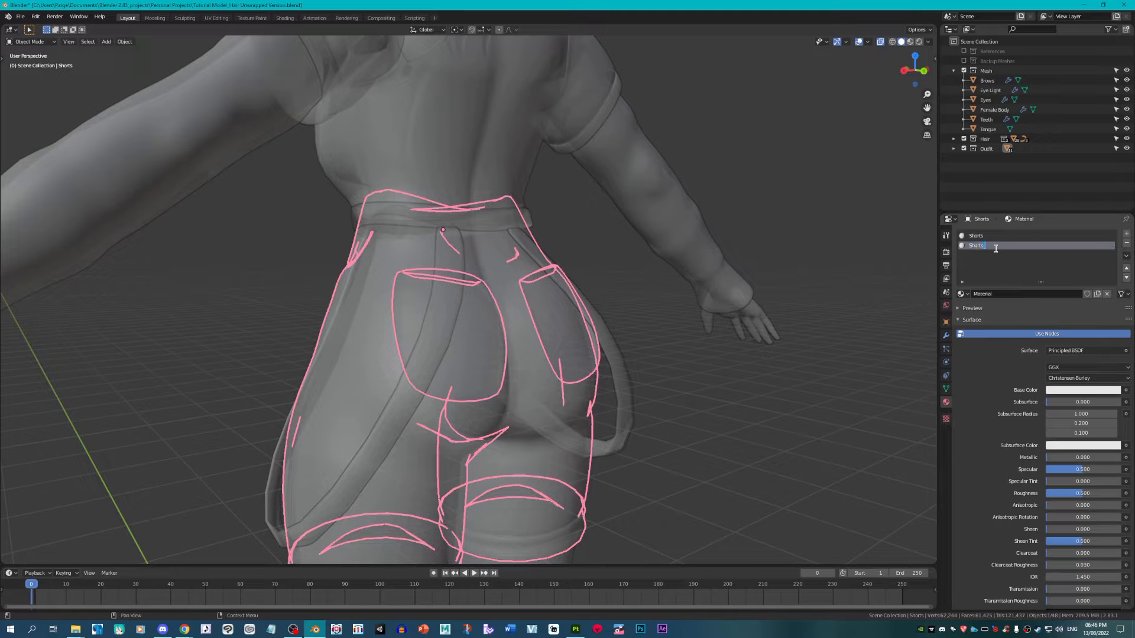
pyautogui.write('_Pockets')
pyautogui.press('Return')
pyautogui.press('Tab')
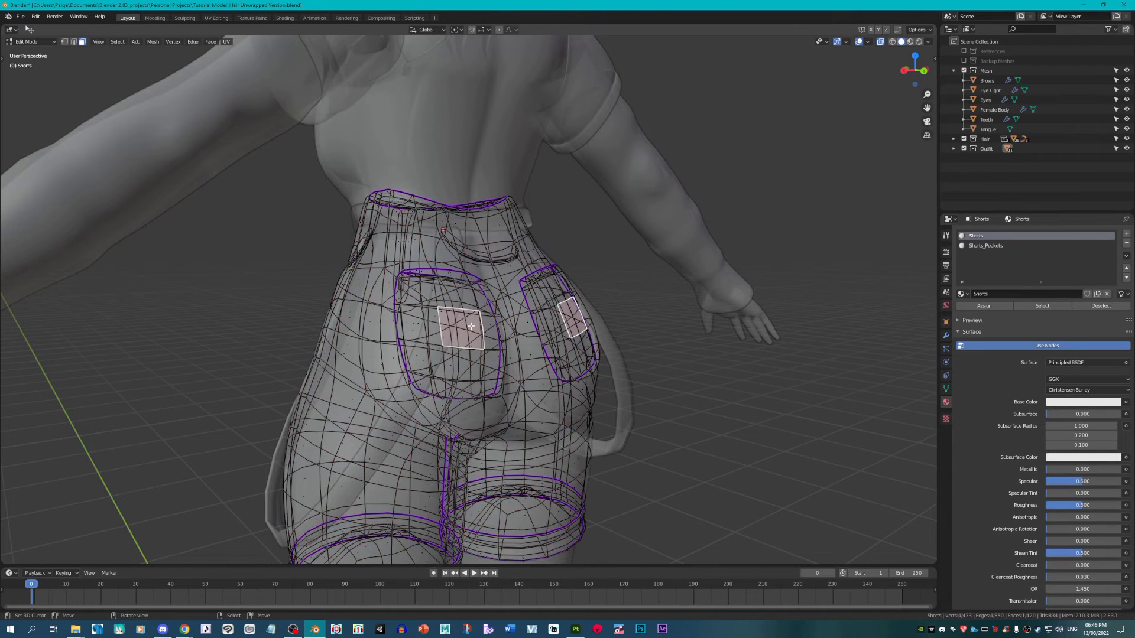
pyautogui.press('Tab')
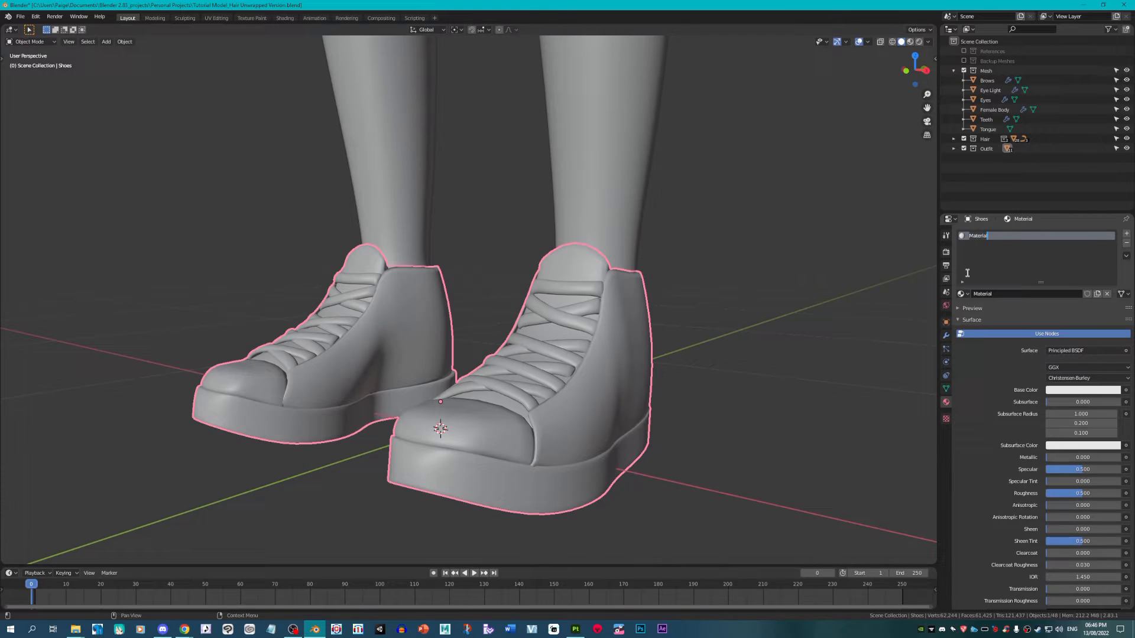
# Step: Name the new material on the shoes Shoes_Main
pyautogui.write('Shoes_Main')
pyautogui.press('Return')
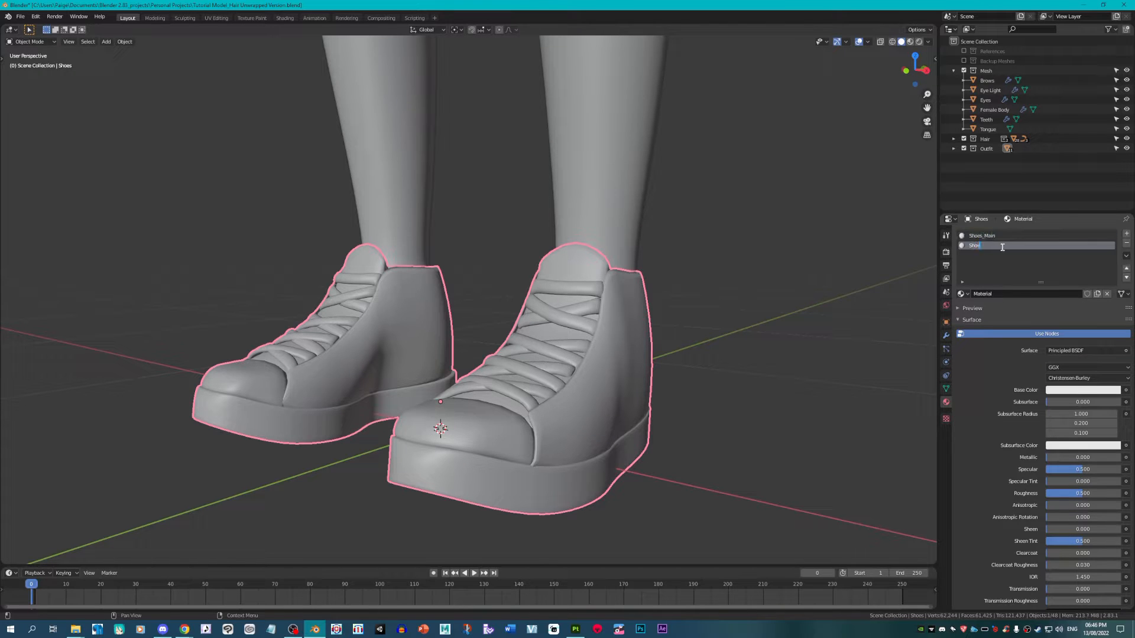
# Step: Add further material slots to the shoes, with new materials including Shoes_Tongue and Shoes_Sole
pyautogui.write('gue')
pyautogui.press('Return')
pyautogui.write('Sh')
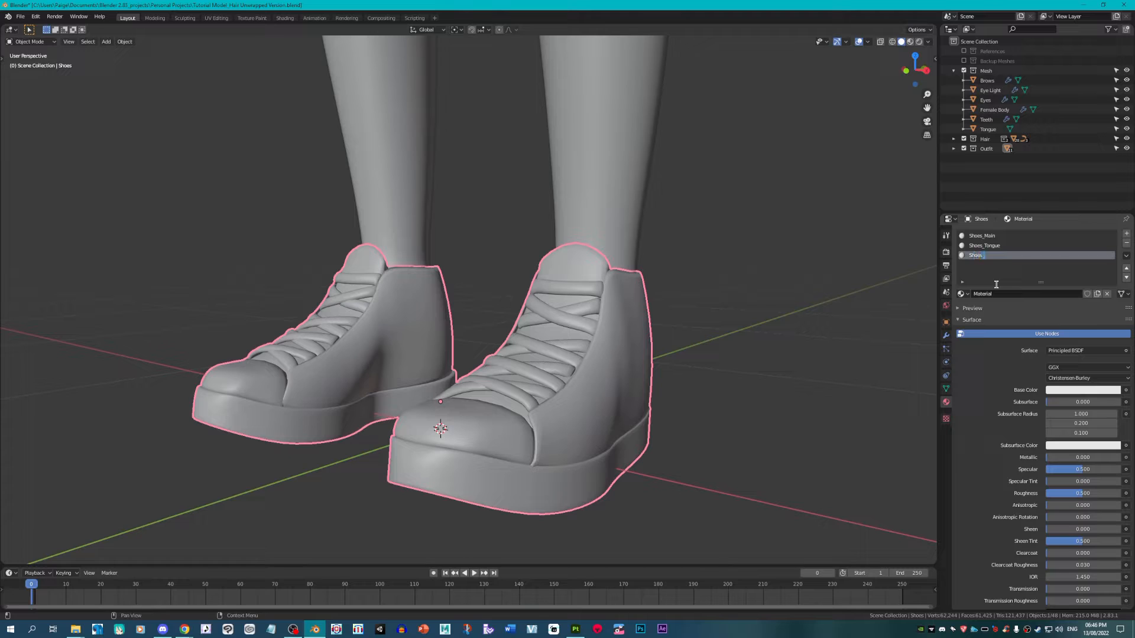
pyautogui.write('oes_Sole')
pyautogui.press('Return')
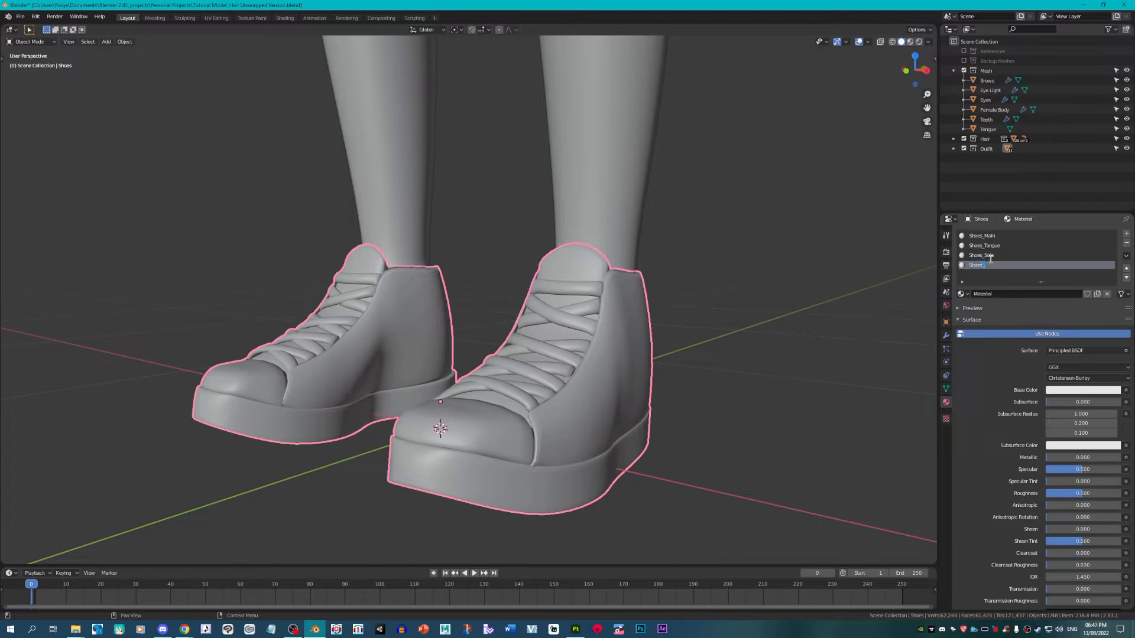
pyautogui.press('Return')
# Step: Remove the extra material slots from the shoes, leaving only Shoes_Main
pyautogui.click(1126, 242)
pyautogui.click(1126, 243)
pyautogui.click(1127, 242)
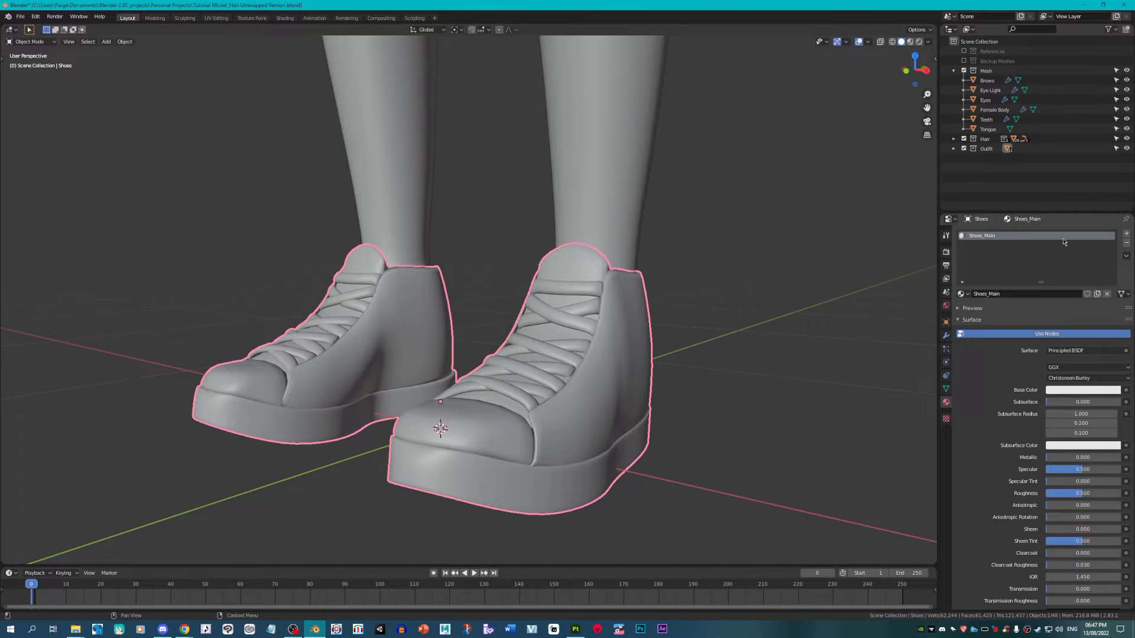
# Step: Add a second material slot to the shoes with a new material named Laces
pyautogui.moveTo(680, 331); pyautogui.dragTo(576, 372, button='middle')
pyautogui.scroll(3, 575, 371)
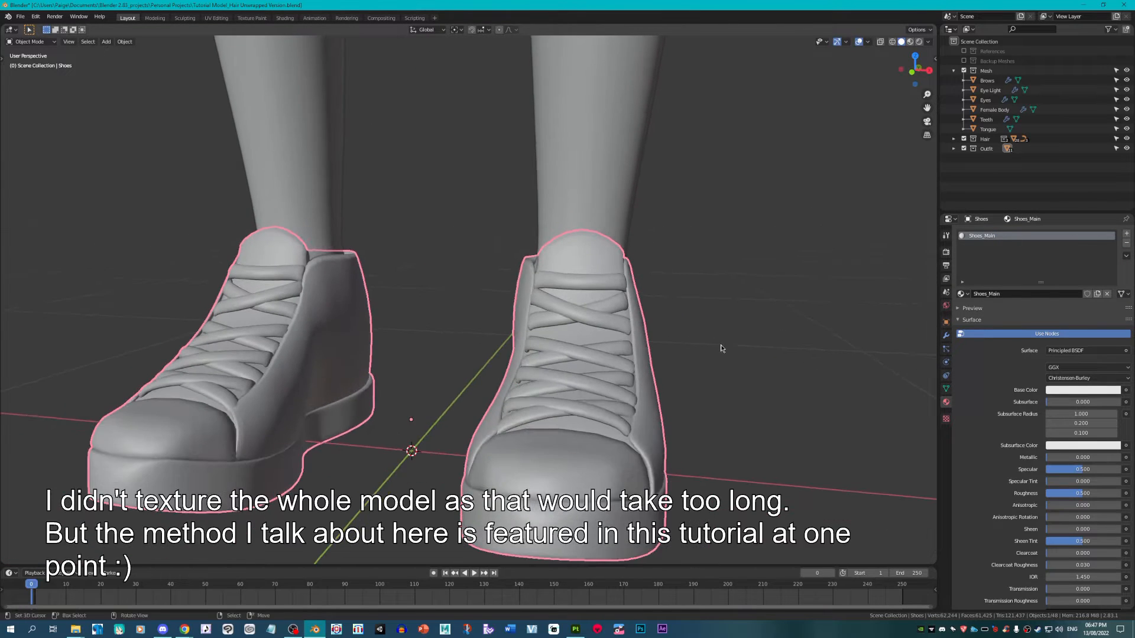
pyautogui.click(1127, 233)
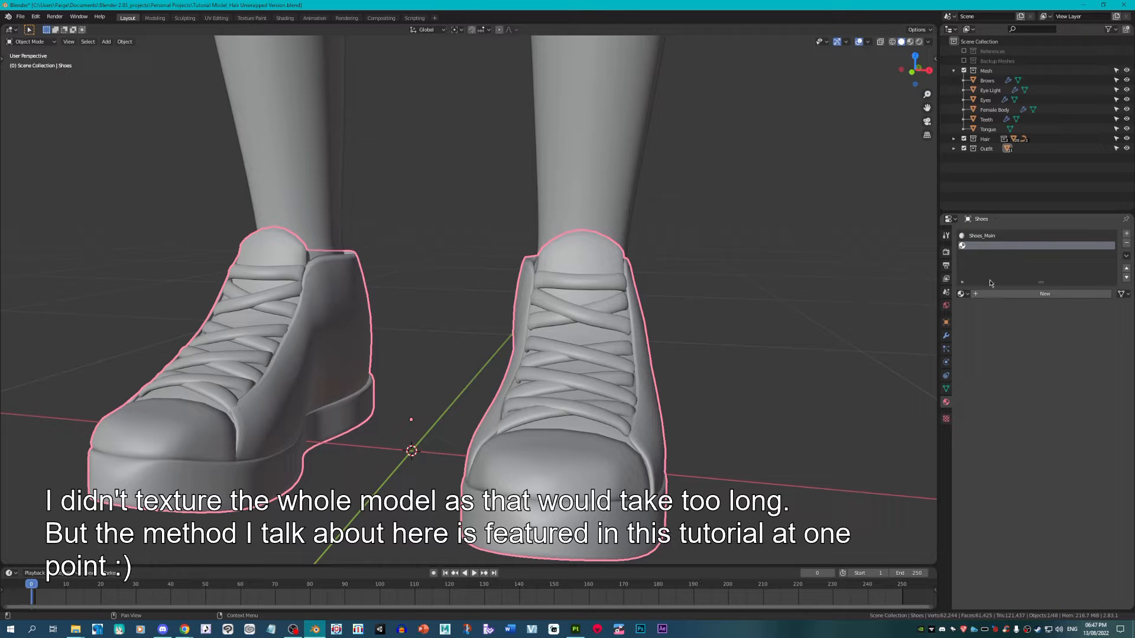
pyautogui.click(1005, 293)
pyautogui.doubleClick(993, 245)
pyautogui.write('La')
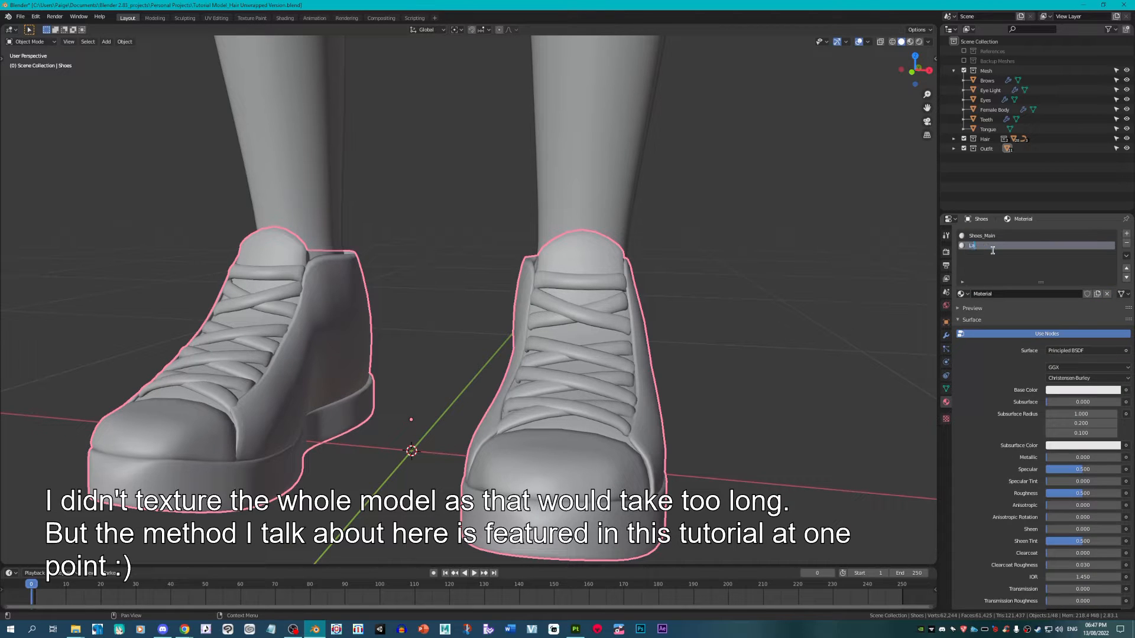
pyautogui.write('ces')
pyautogui.press('Return')
# Step: Select all the lace strips on the shoe, assign them the Laces material, and leave mesh editing
pyautogui.press('Tab')
pyautogui.press('l')
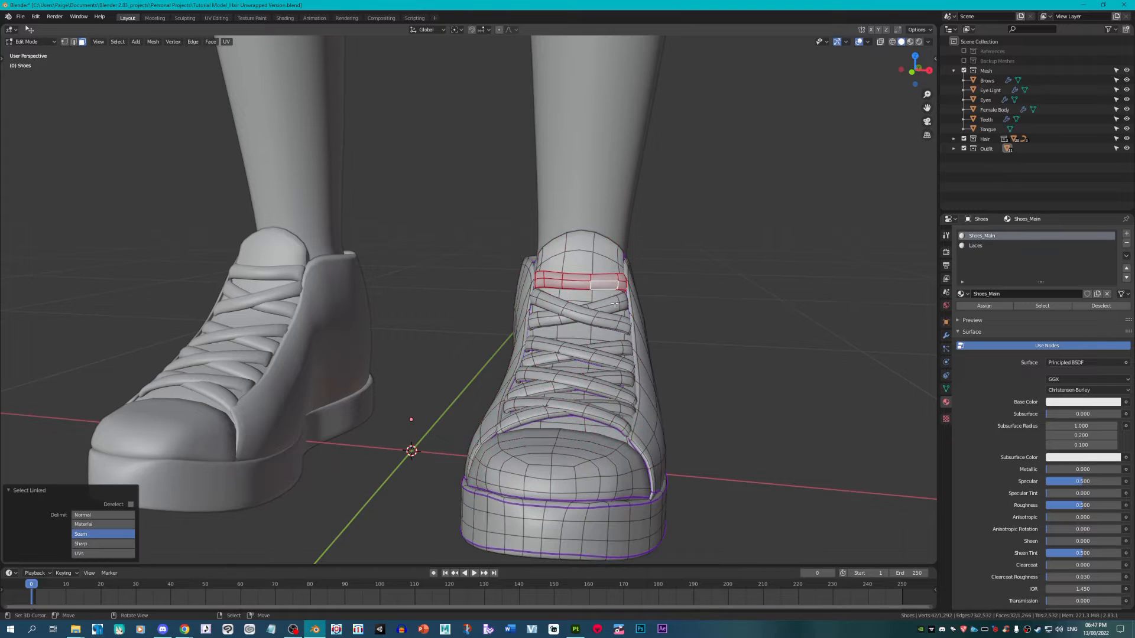
pyautogui.press('l')
pyautogui.press('l')
pyautogui.press('l')
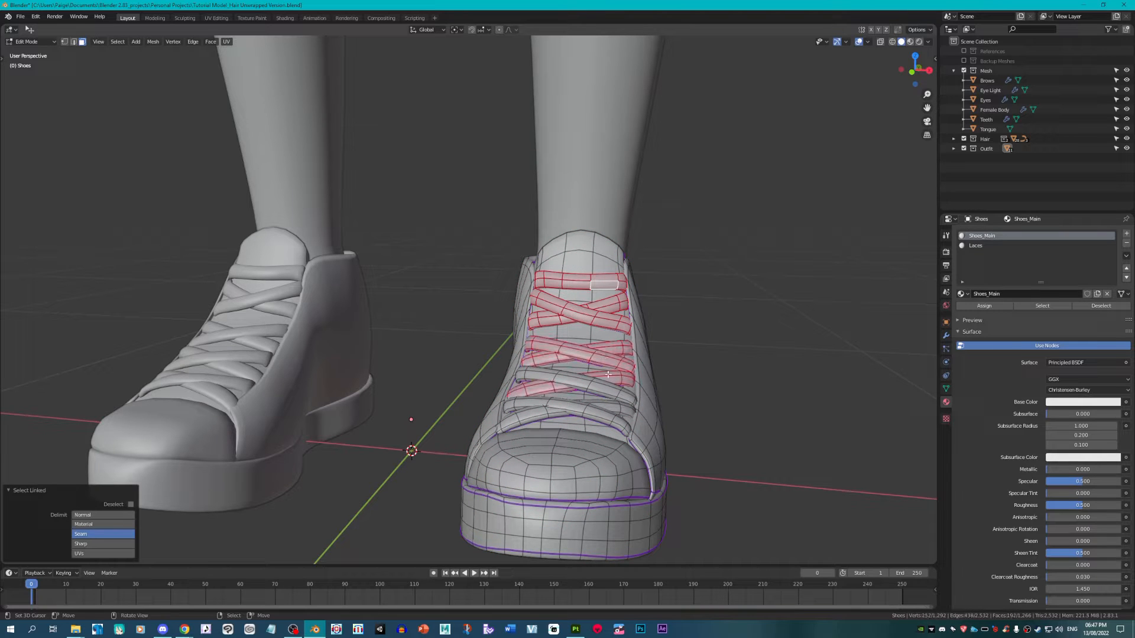
pyautogui.press('l')
pyautogui.hotkey('alt', 'a')
pyautogui.press('l')
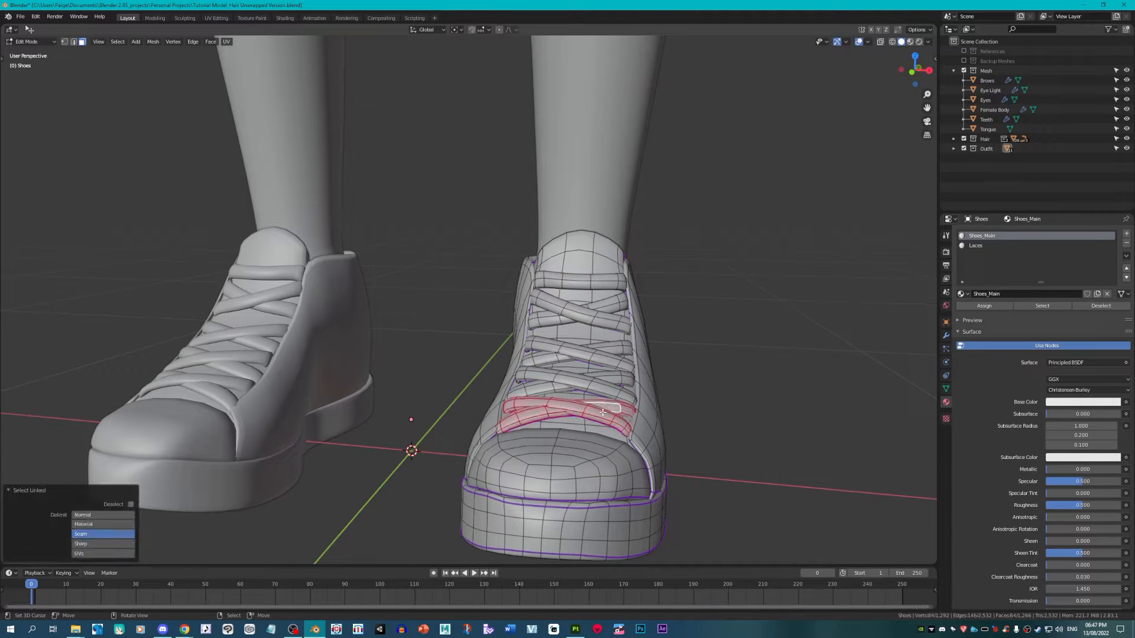
pyautogui.press('l')
pyautogui.press('l')
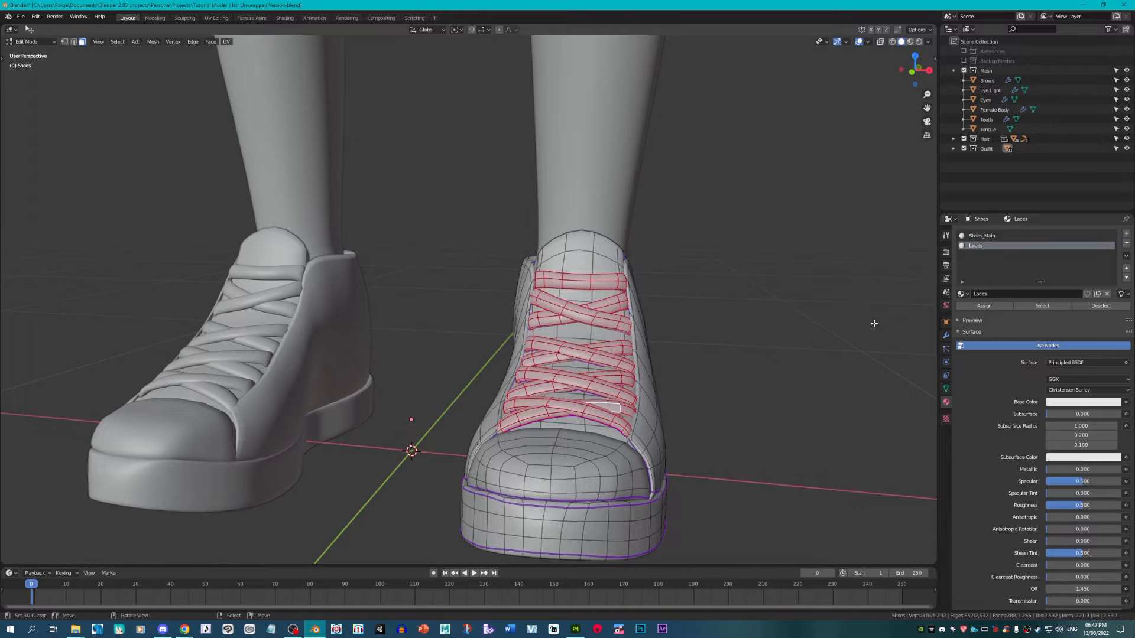
pyautogui.moveTo(874, 322); pyautogui.dragTo(676, 350, button='middle')
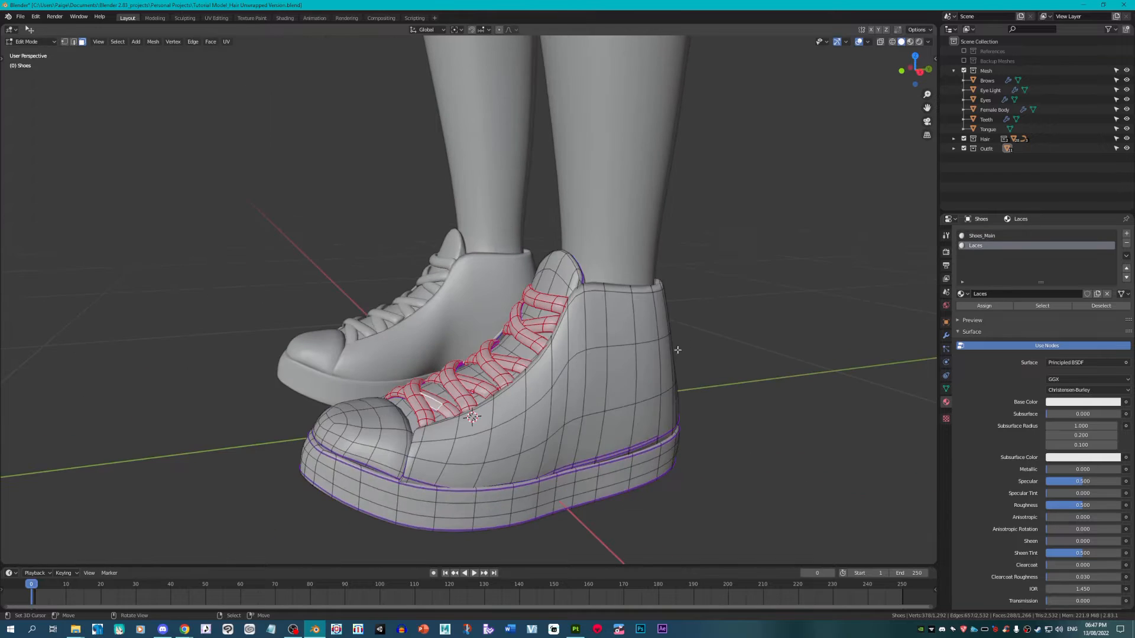
pyautogui.press('Tab')
# Step: Delete the three bevel curve objects floating beside the character's head
pyautogui.scroll(-5, 702, 314)
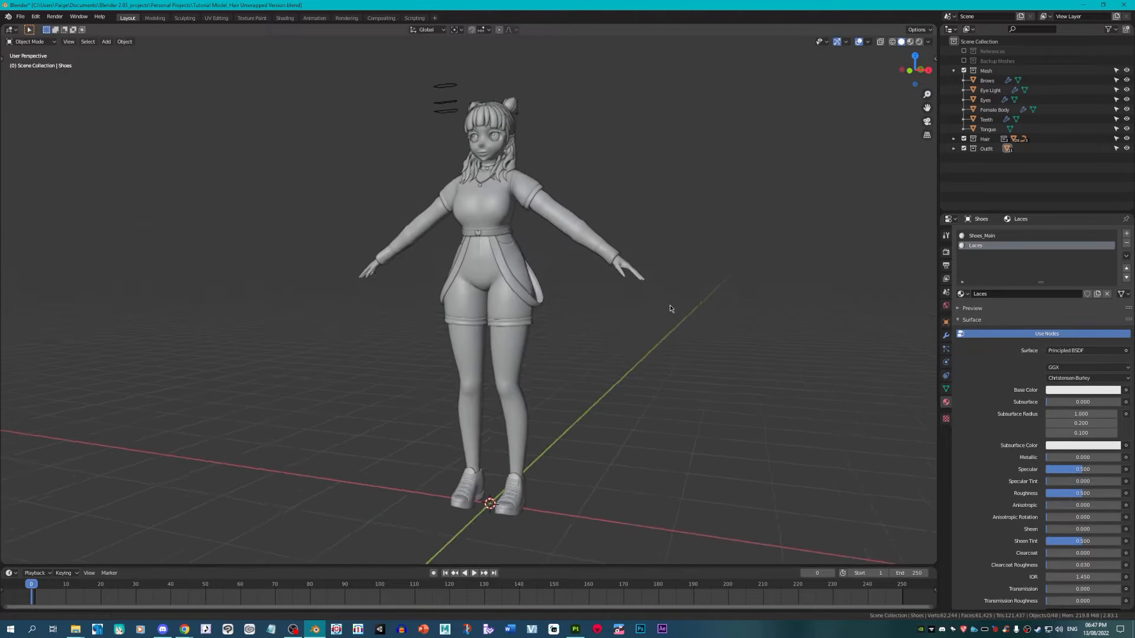
pyautogui.press('KP_1')
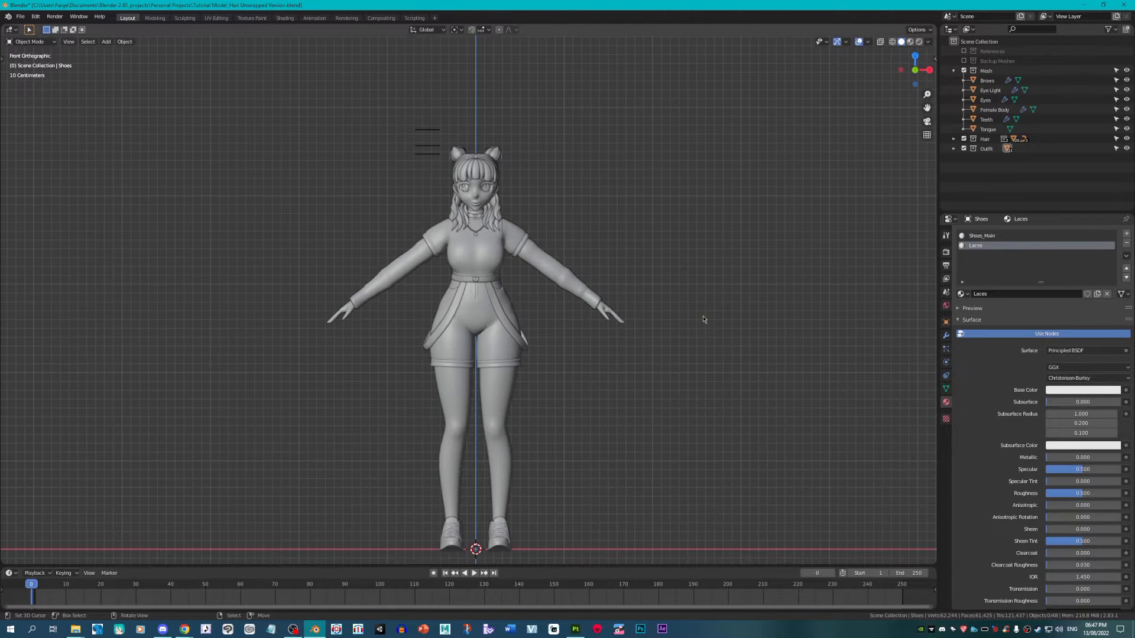
pyautogui.click(436, 130)
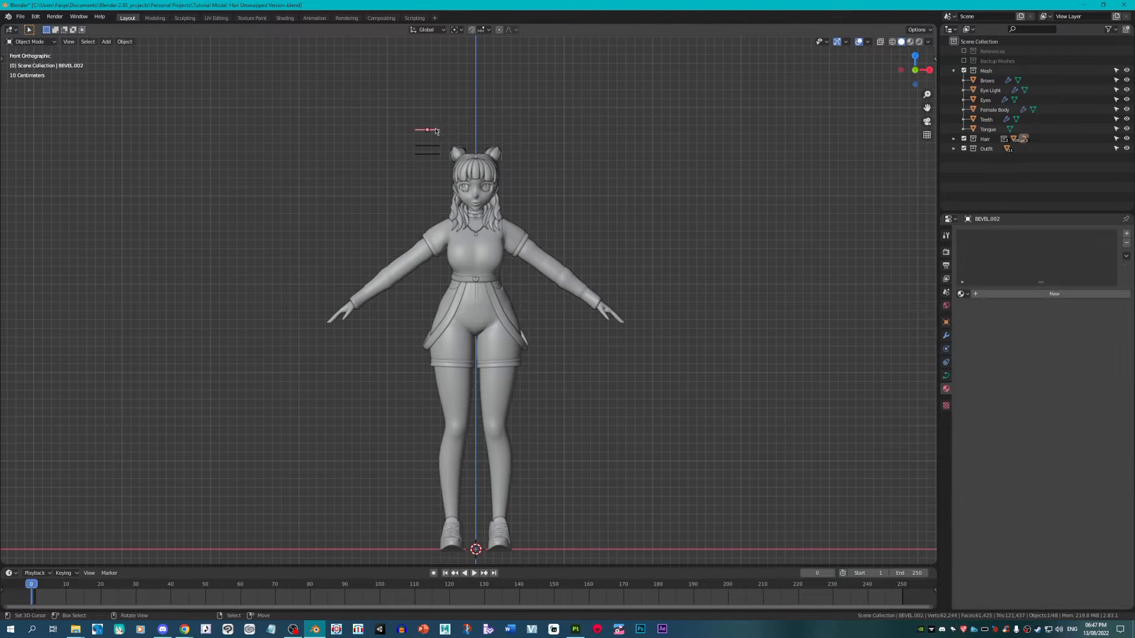
pyautogui.press('Delete')
pyautogui.rightClick(432, 146)
pyautogui.press('Delete')
pyautogui.rightClick(429, 154)
pyautogui.press('Delete')
pyautogui.scroll(2, 551, 148)
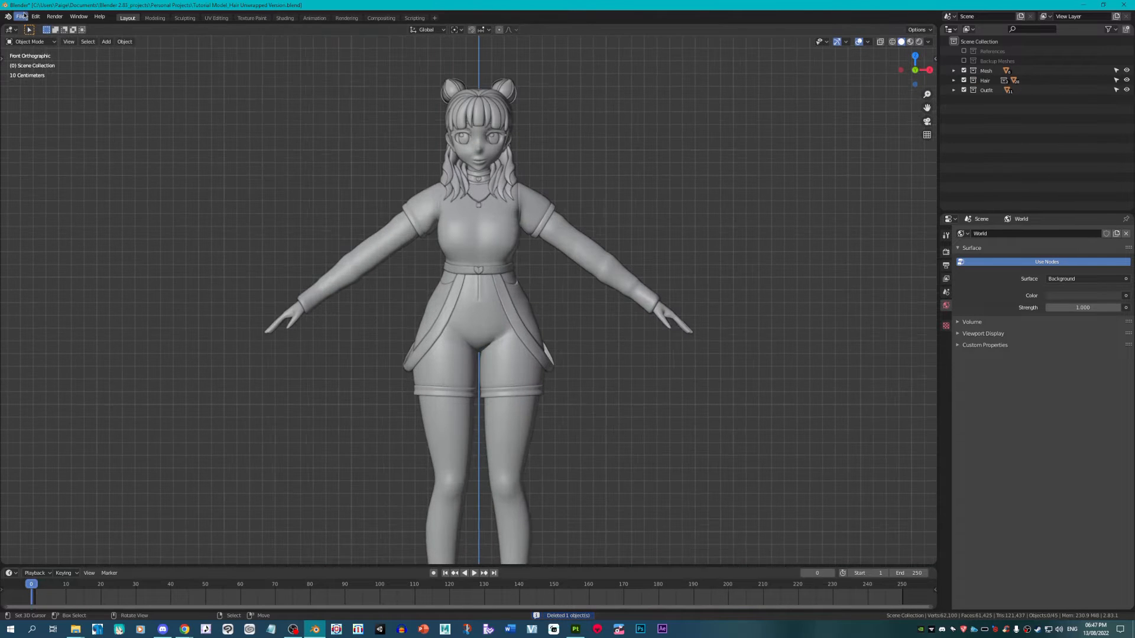
# Step: Delete the Backup Meshes and References collections from the scene
pyautogui.click(22, 16)
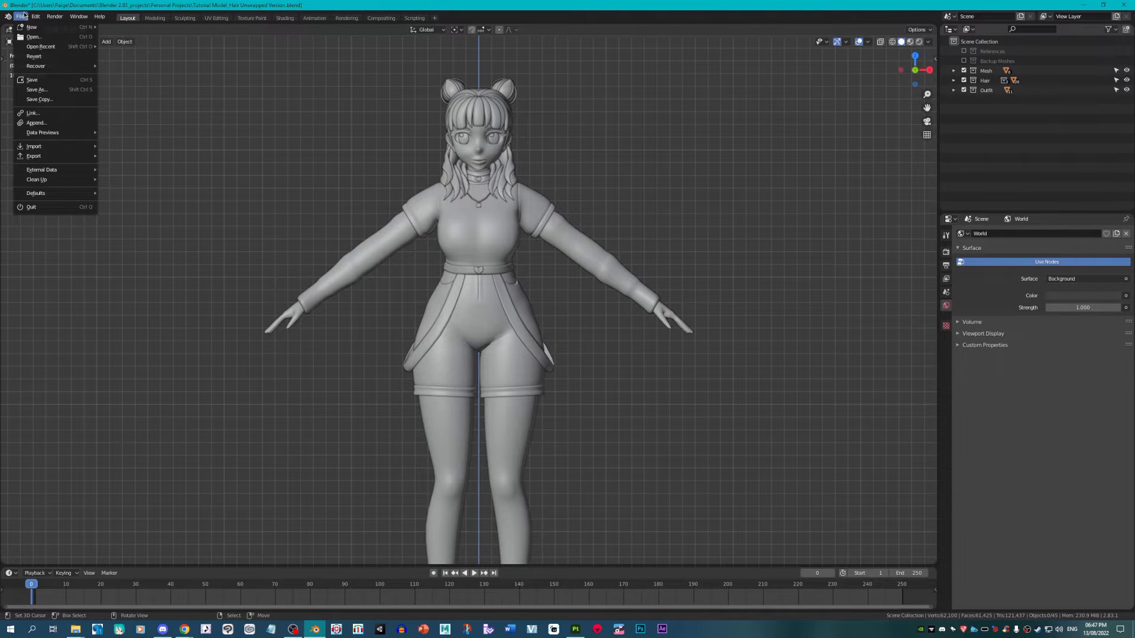
pyautogui.rightClick(990, 61)
pyautogui.click(991, 70)
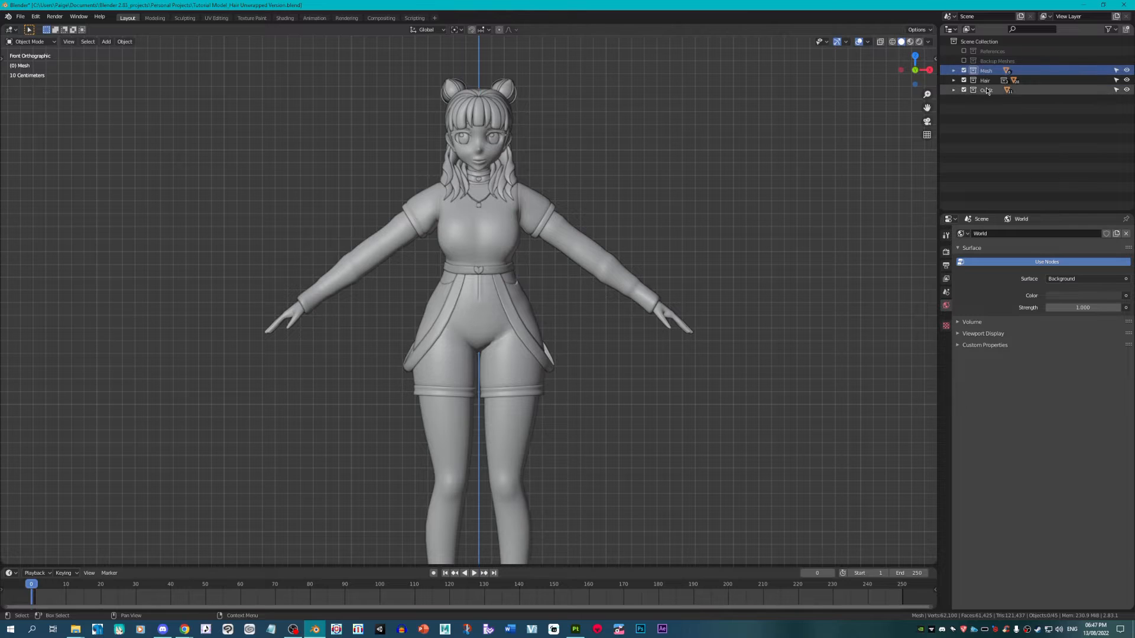
pyautogui.rightClick(991, 62)
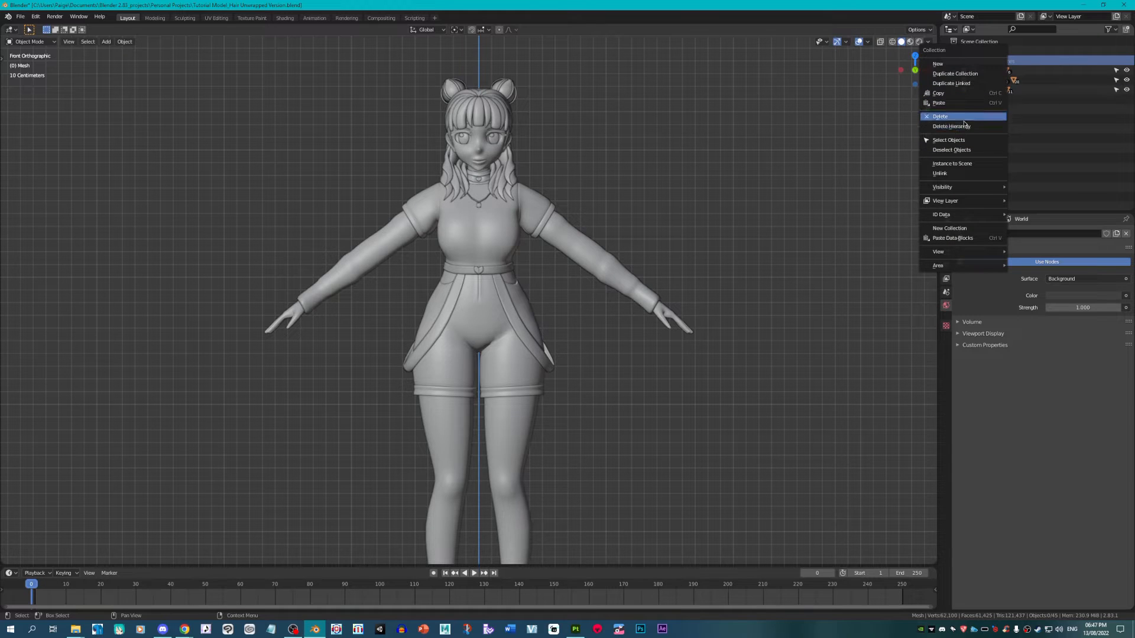
pyautogui.click(972, 116)
pyautogui.click(987, 51)
pyautogui.rightClick(987, 52)
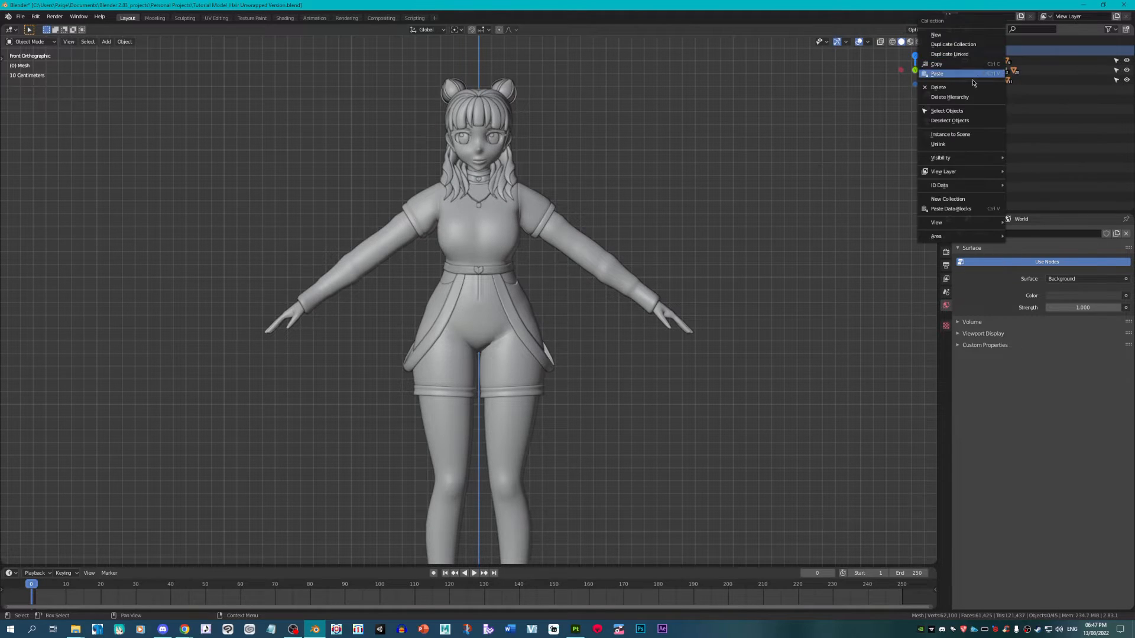
pyautogui.click(963, 97)
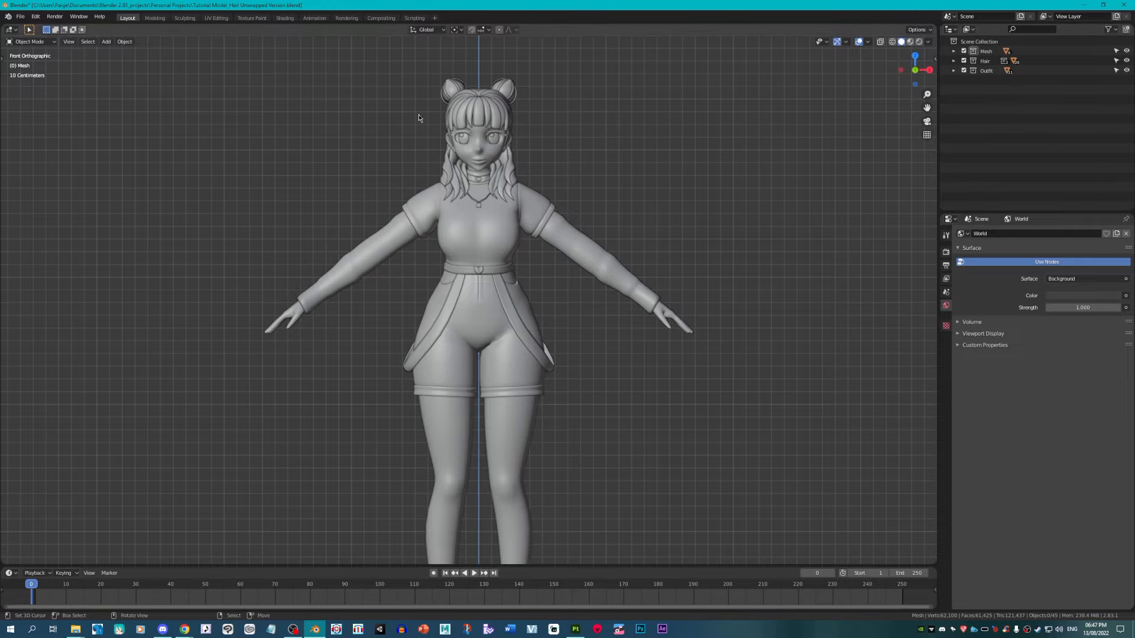
# Step: Export the scene as a Wavefront OBJ named Tutorial Model_Texturing into the tutorial model folder
pyautogui.click(20, 16)
pyautogui.moveTo(50, 161)
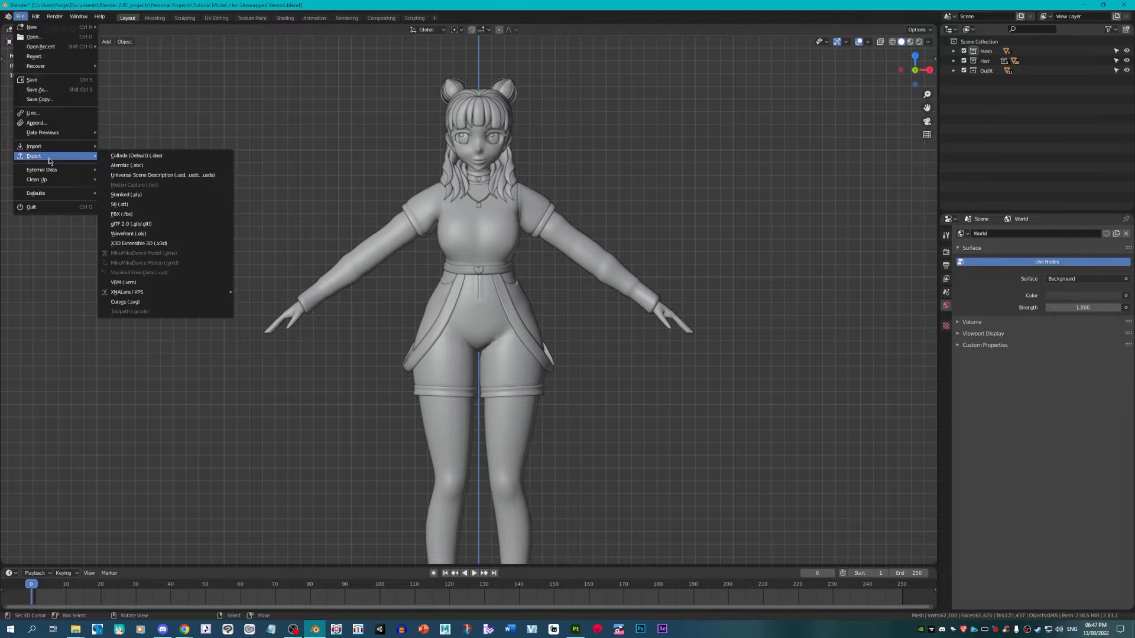
pyautogui.click(145, 234)
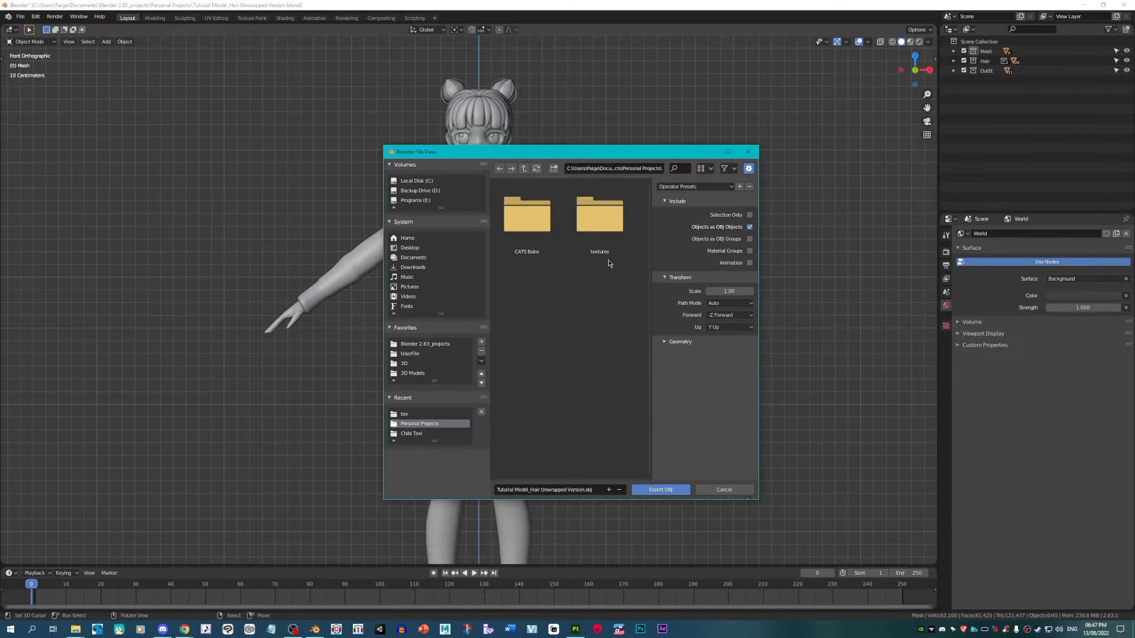
pyautogui.click(414, 414)
pyautogui.click(588, 491)
pyautogui.write('Tutorial')
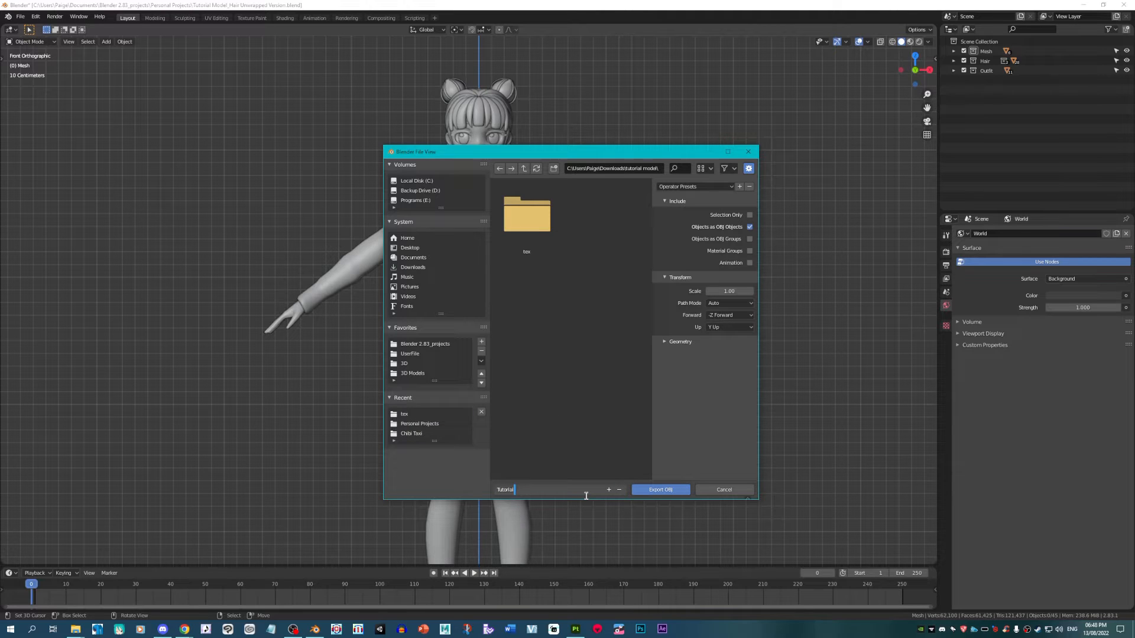
pyautogui.write(' Model_Texture')
pyautogui.press('Return')
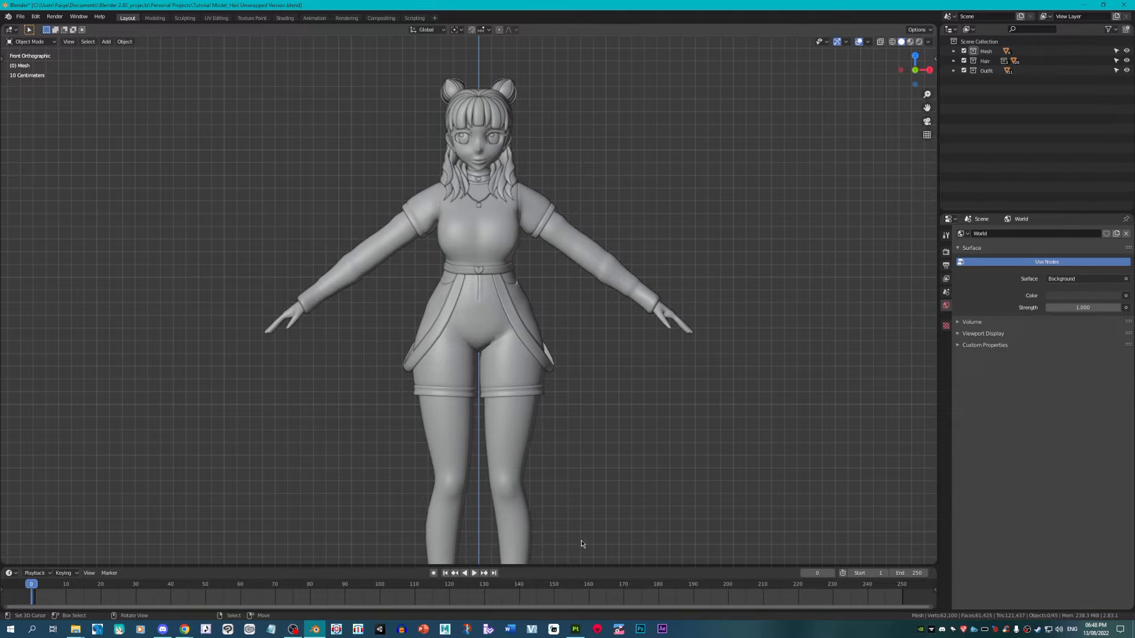
# Step: Switch to Substance 3D Painter and create a new project from the Tutorial Model_Texturing mesh, with 2048 document resolution and DirectX normal maps
pyautogui.click(575, 628)
pyautogui.click(8, 16)
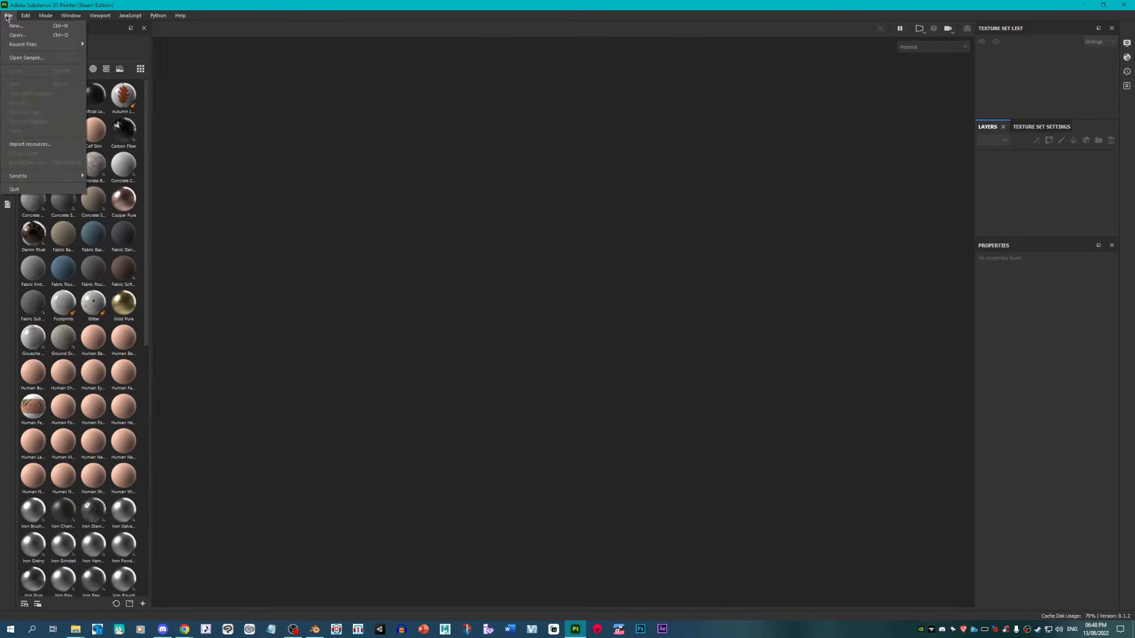
pyautogui.click(18, 26)
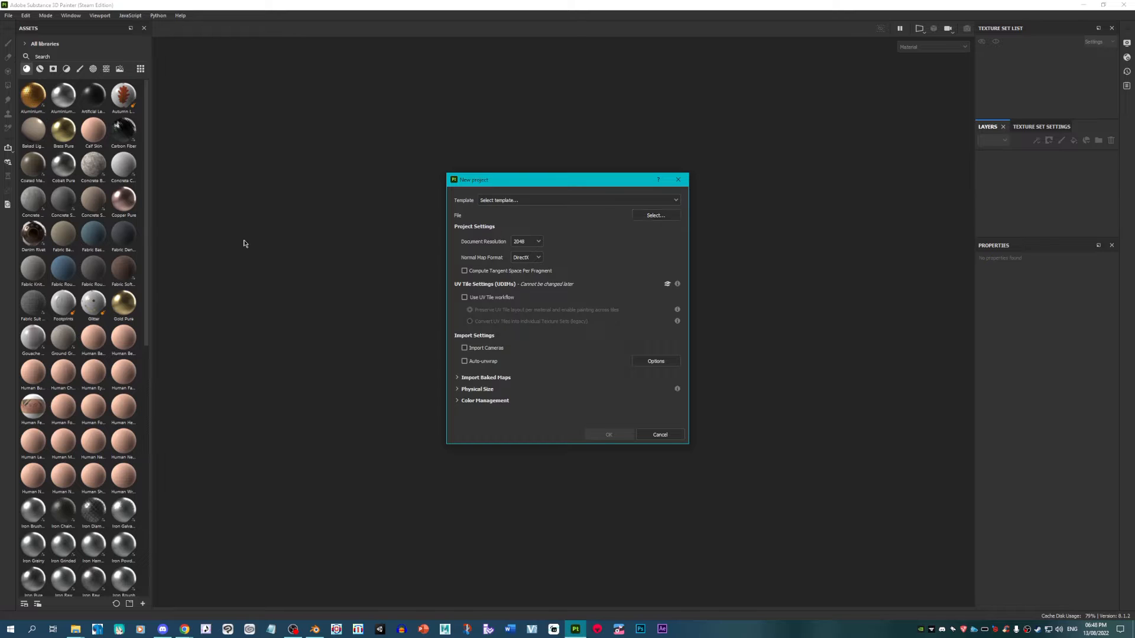
pyautogui.click(656, 215)
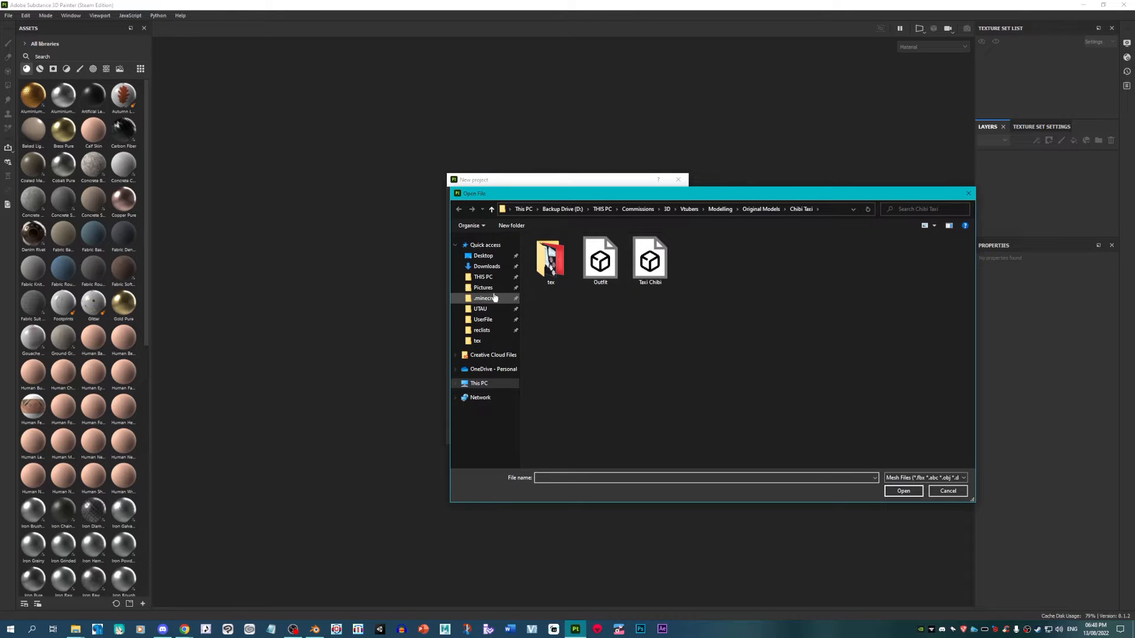
pyautogui.click(902, 491)
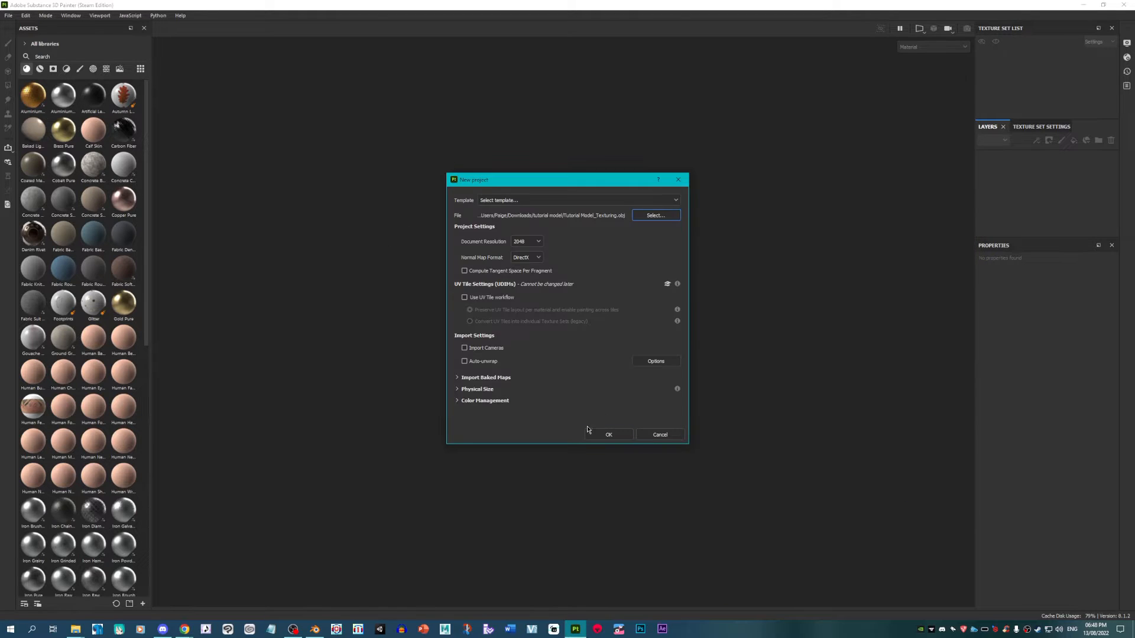
pyautogui.click(606, 435)
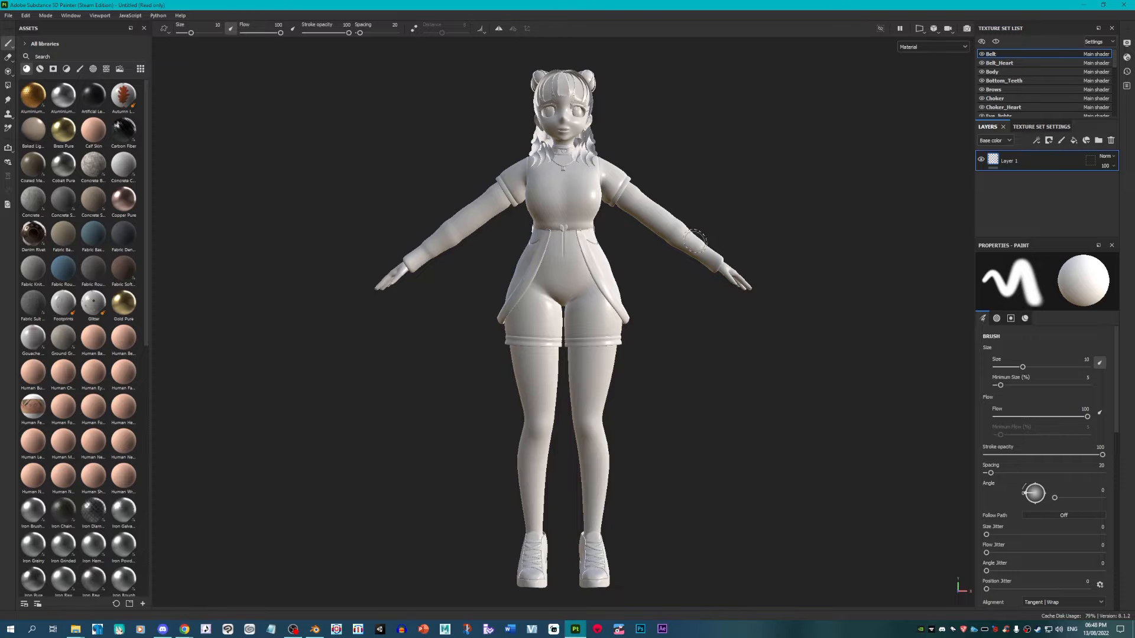
# Step: Examine the imported character's head and hair up close for wrongly displayed faces
pyautogui.keyDown('alt'); pyautogui.moveTo(701, 175); pyautogui.dragTo(693, 310, button='middle'); pyautogui.keyUp('alt')
pyautogui.scroll(4, 709, 248)
pyautogui.keyDown('alt'); pyautogui.moveTo(694, 142); pyautogui.dragTo(738, 349, button='middle'); pyautogui.keyUp('alt')
pyautogui.scroll(2, 741, 351)
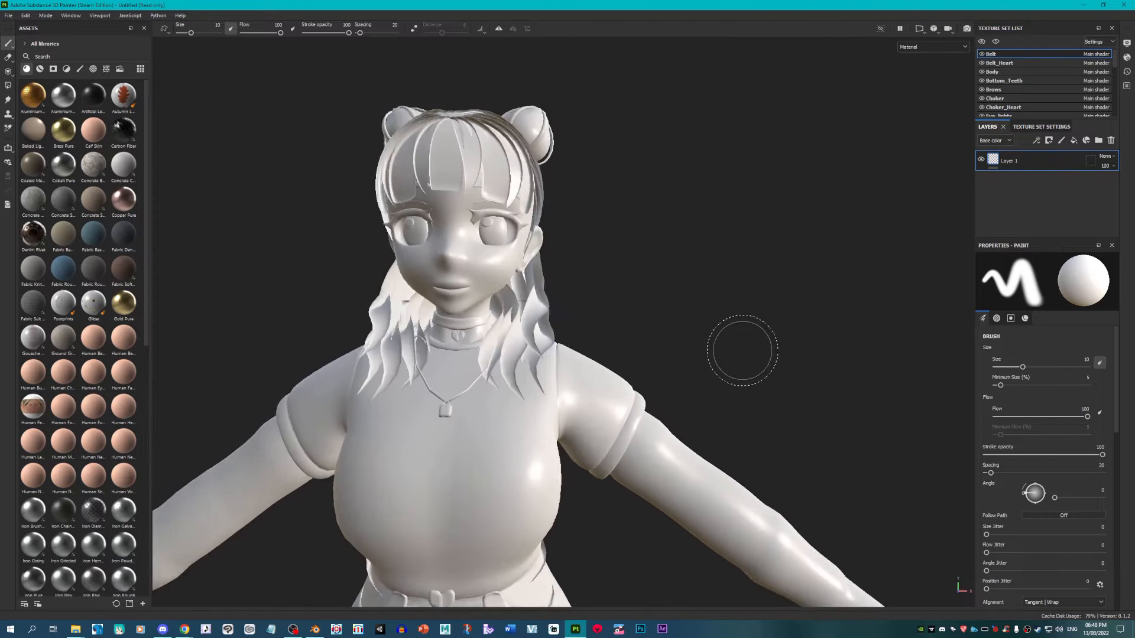
pyautogui.keyDown('alt'); pyautogui.moveTo(741, 349); pyautogui.dragTo(722, 317); pyautogui.keyUp('alt')
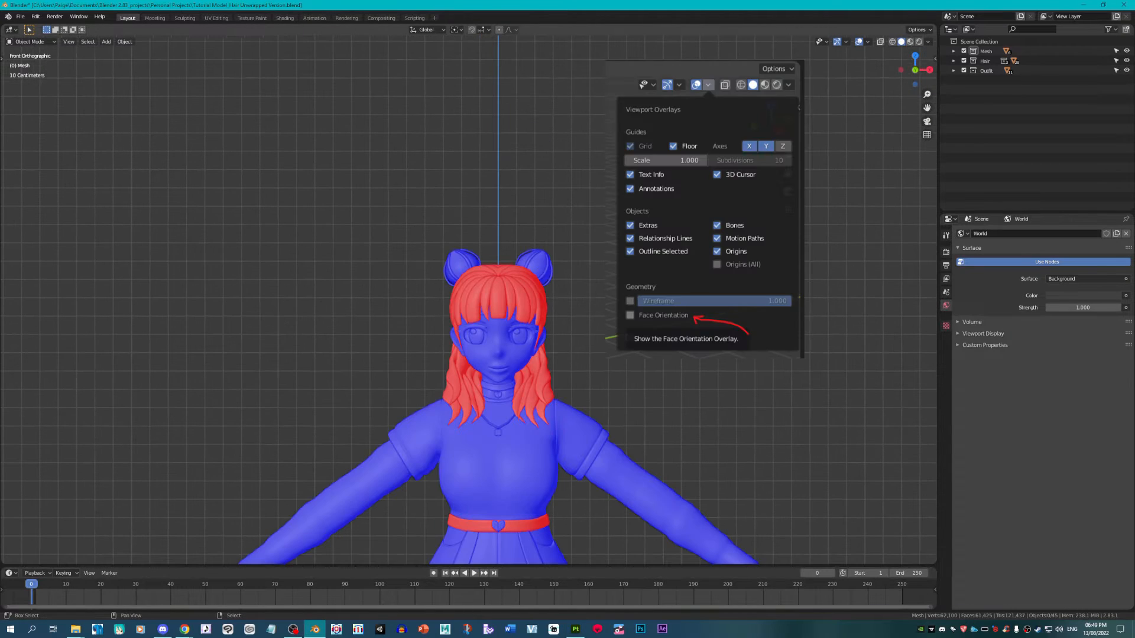
# Step: Switch to Blender and examine the character's hair, face and belt with the Face Orientation overlay for flipped faces
pyautogui.keyDown('shift'); pyautogui.moveTo(595, 532); pyautogui.dragTo(544, 402, button='middle'); pyautogui.keyUp('shift')
pyautogui.scroll(3, 594, 403)
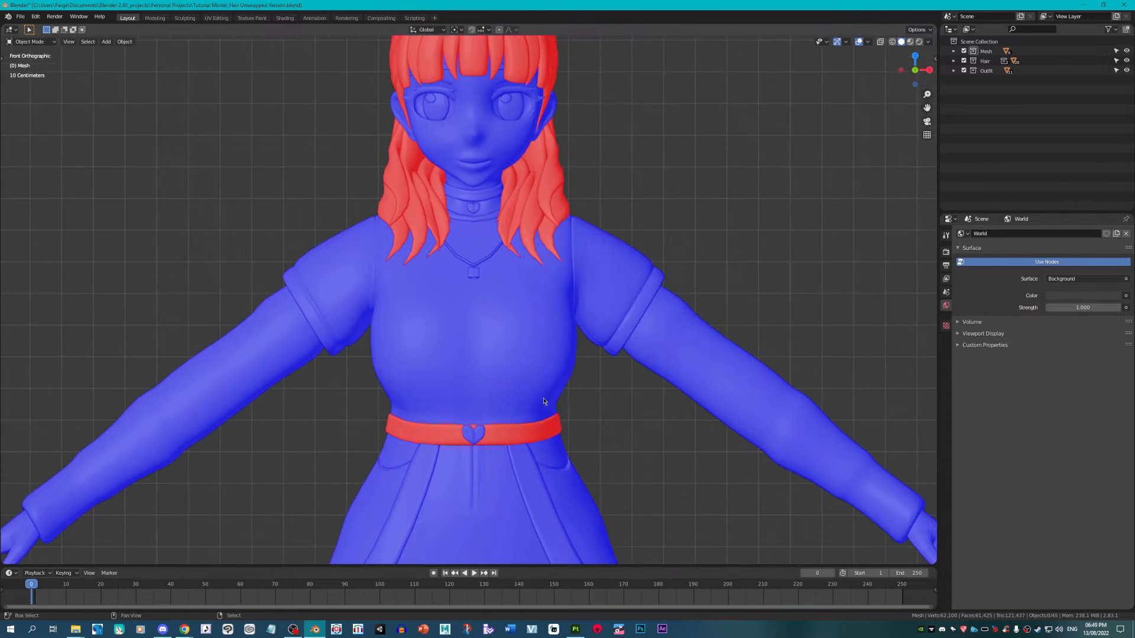
pyautogui.keyDown('shift'); pyautogui.moveTo(497, 239); pyautogui.dragTo(555, 399, button='middle'); pyautogui.keyUp('shift')
pyautogui.scroll(-3, 547, 290)
pyautogui.scroll(-3, 547, 290)
pyautogui.scroll(6, 555, 399)
pyautogui.keyDown('shift'); pyautogui.moveTo(606, 337); pyautogui.dragTo(605, 328, button='middle'); pyautogui.keyUp('shift')
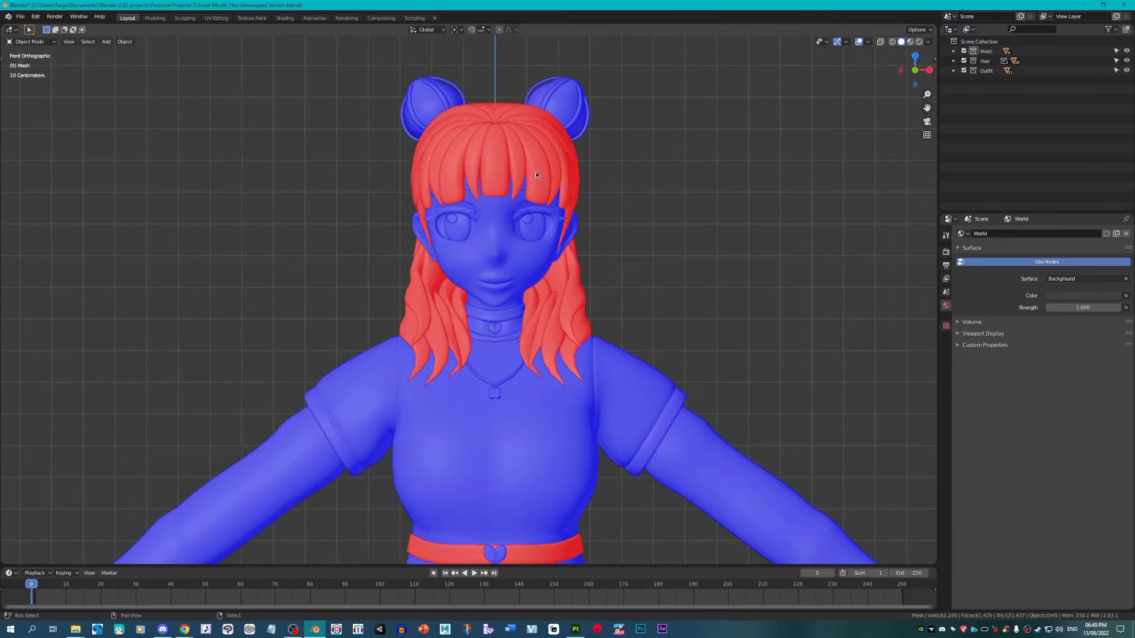
pyautogui.keyDown('shift'); pyautogui.moveTo(536, 175); pyautogui.dragTo(519, 278, button='middle'); pyautogui.keyUp('shift')
pyautogui.moveTo(659, 313); pyautogui.dragTo(625, 330, button='middle')
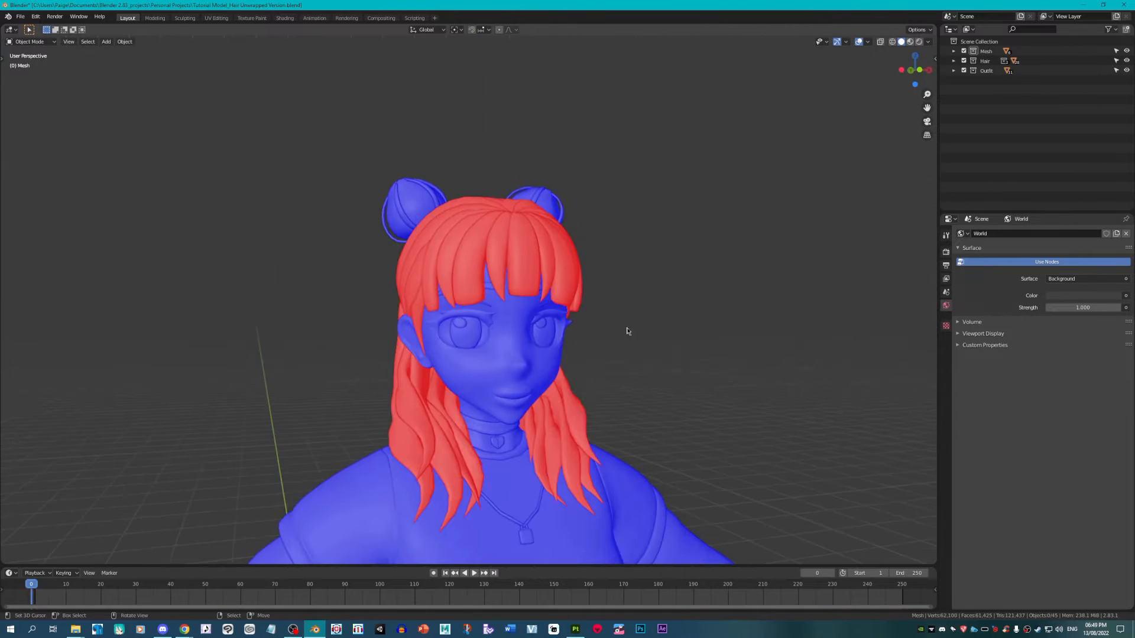
# Step: Select all objects in the Hair collection and recalculate their normals to face outside in Edit Mode
pyautogui.rightClick(984, 61)
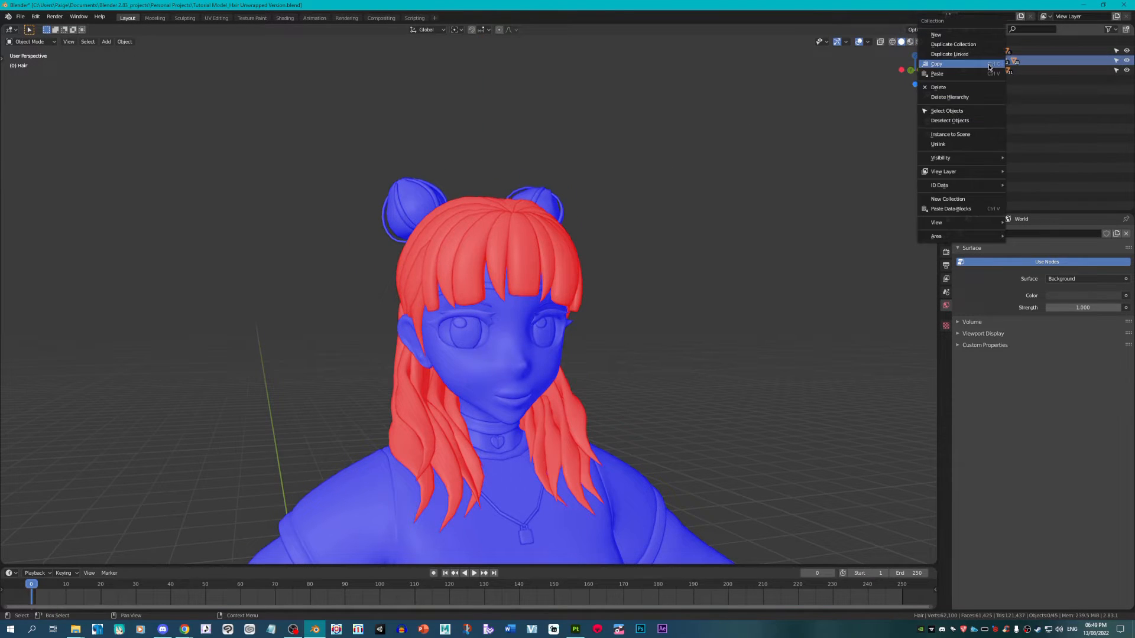
pyautogui.click(940, 112)
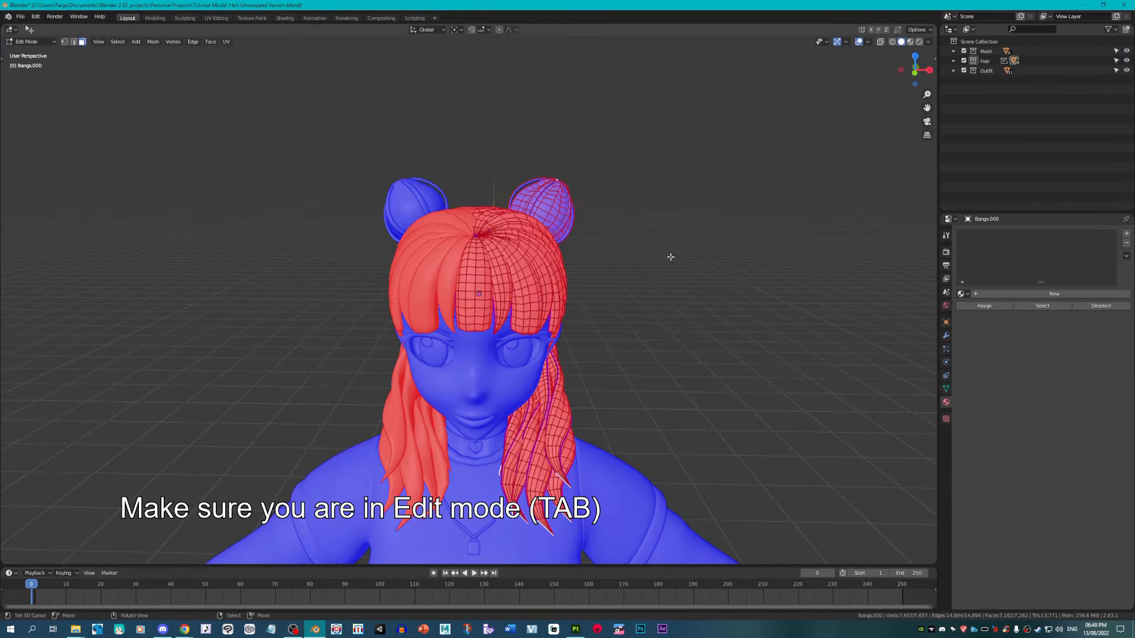
pyautogui.hotkey('alt', 'n')
pyautogui.click(666, 264)
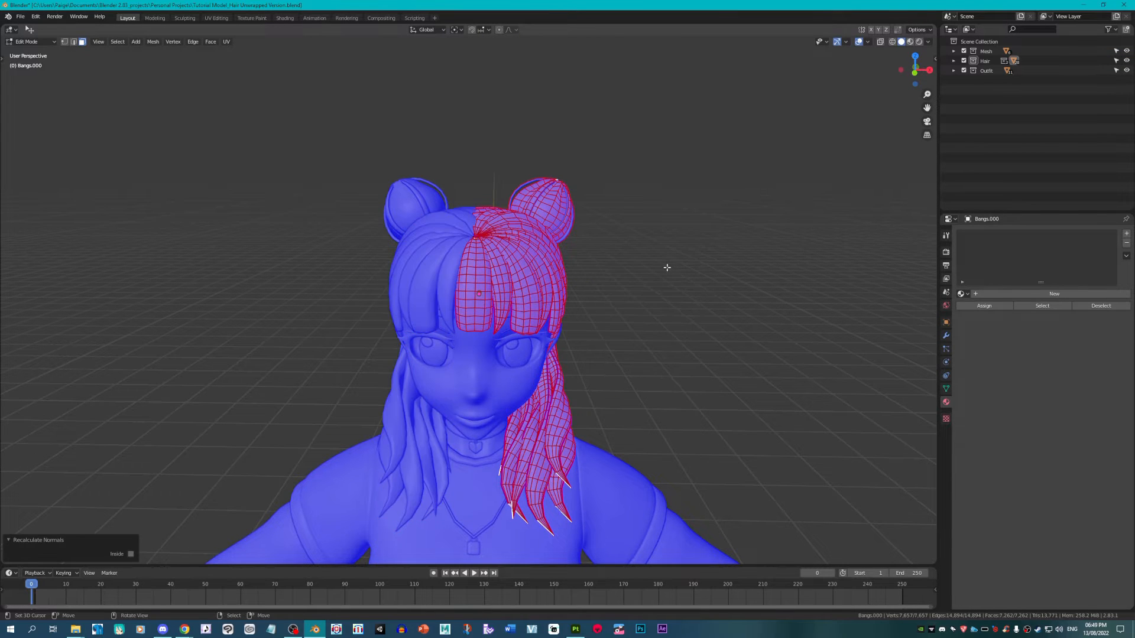
# Step: Recalculate the normals of the belt and the shorts' back pockets to face outside, and leave mesh editing
pyautogui.moveTo(666, 265); pyautogui.dragTo(568, 260, button='middle')
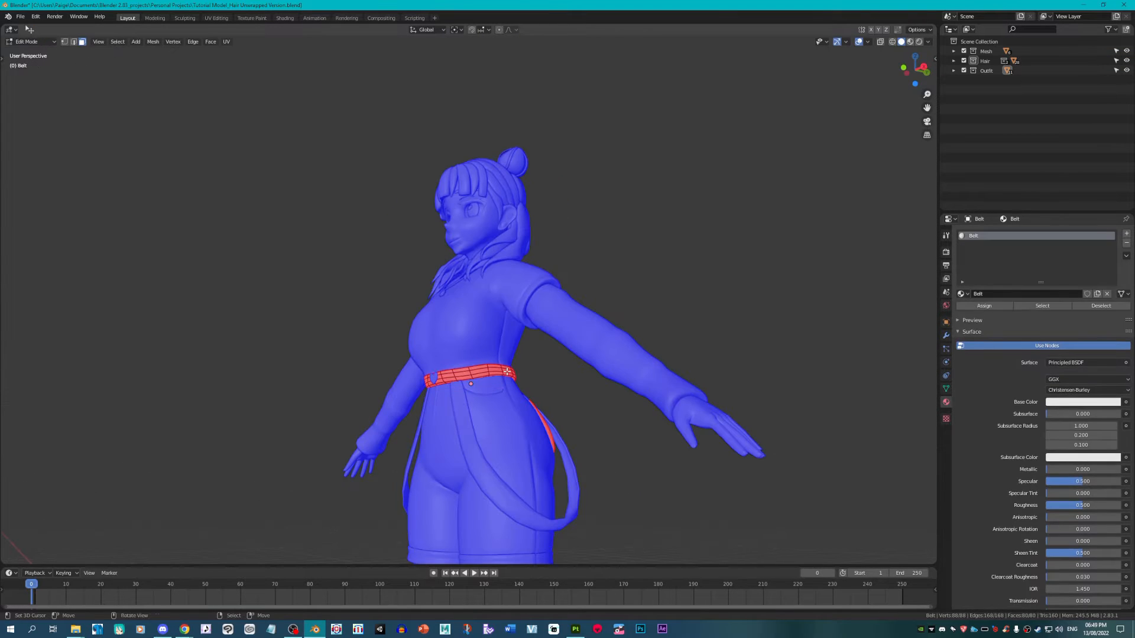
pyautogui.hotkey('alt', 'n')
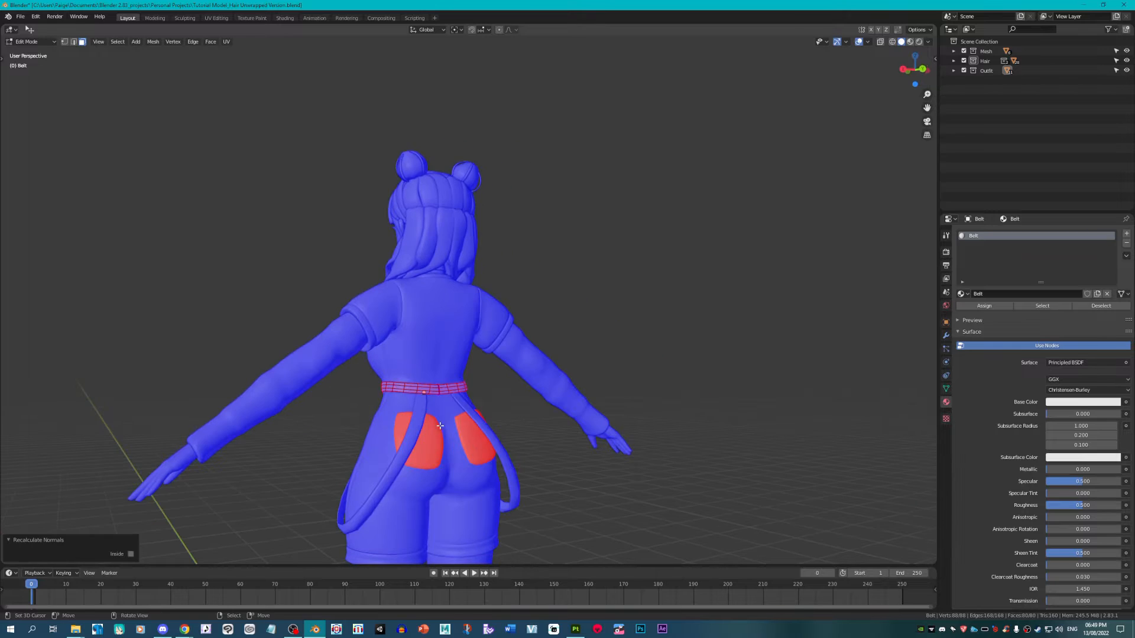
pyautogui.click(439, 441)
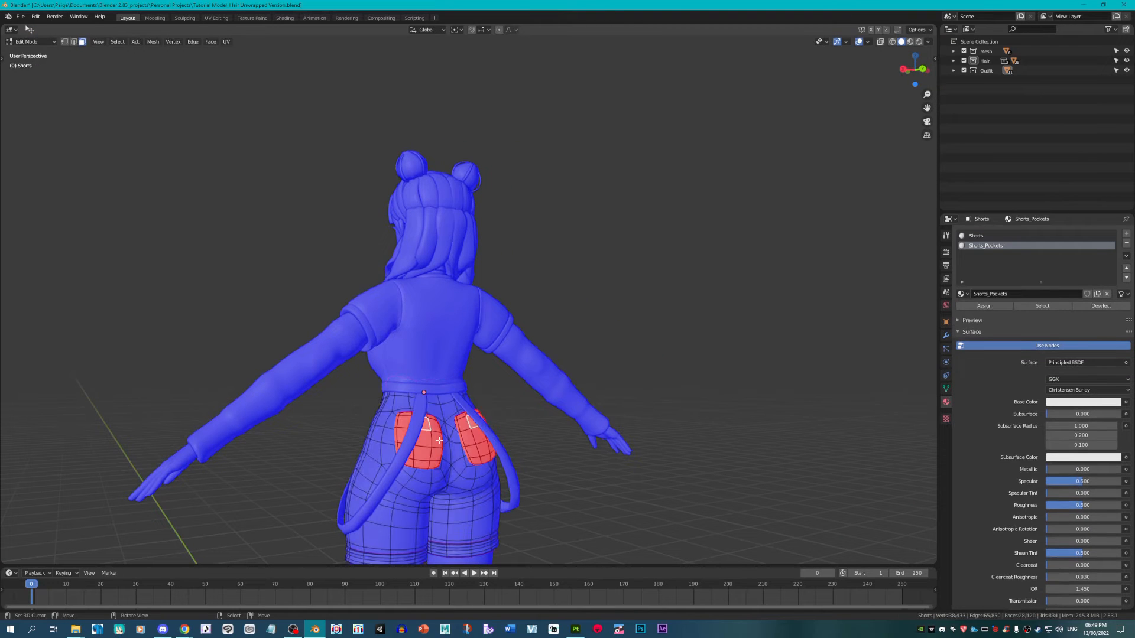
pyautogui.hotkey('alt', 'a')
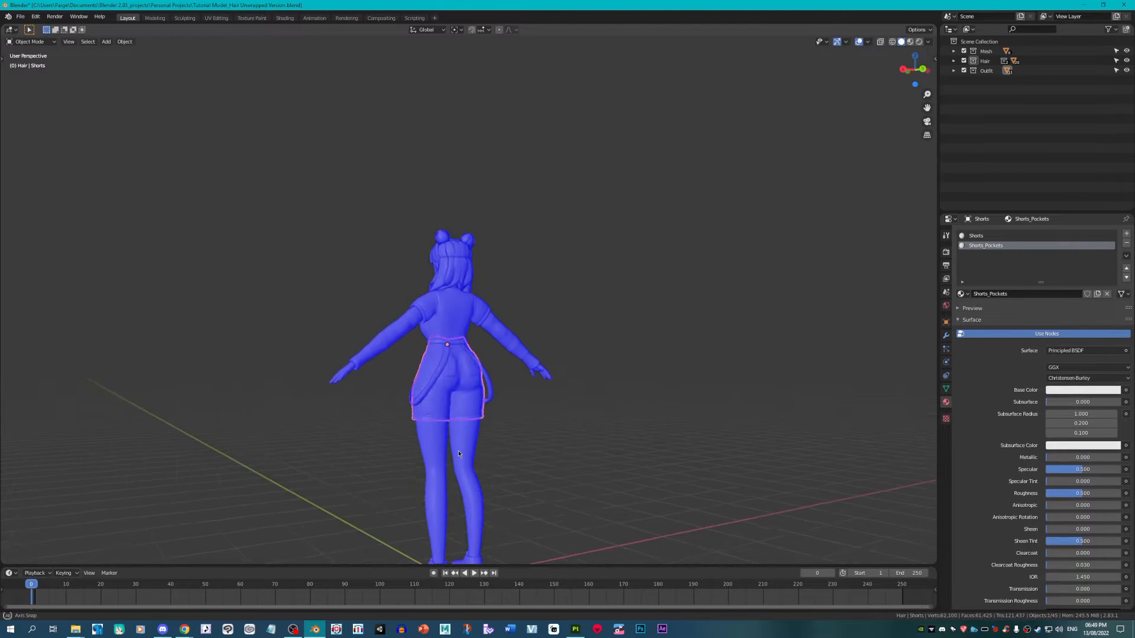
# Step: Export the corrected model as a Wavefront OBJ again, overwriting Tutorial Model_Texturing.obj
pyautogui.click(20, 17)
pyautogui.moveTo(47, 145)
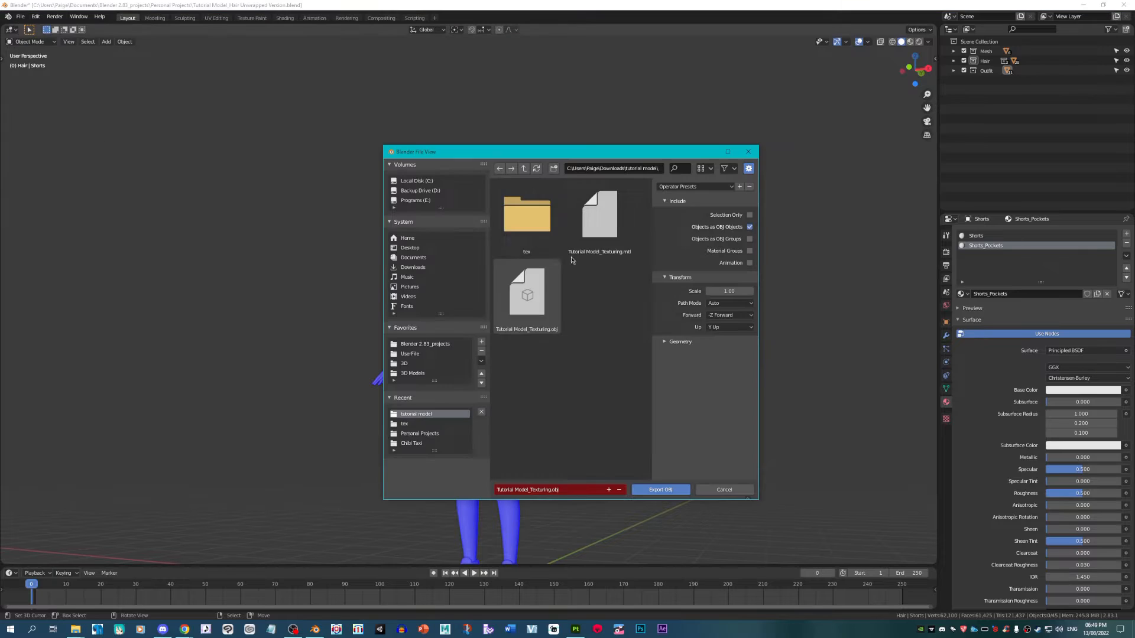
pyautogui.click(136, 260)
pyautogui.click(675, 490)
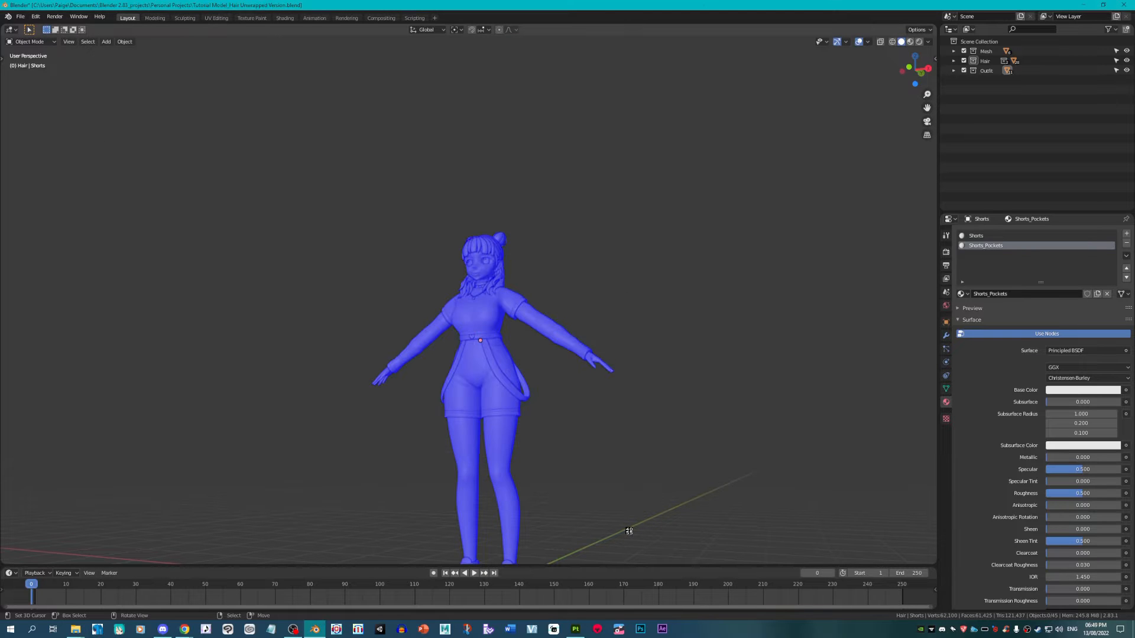
# Step: Switch to Substance 3D Painter and reload the updated Tutorial Model_Texturing mesh through the project configuration
pyautogui.click(575, 629)
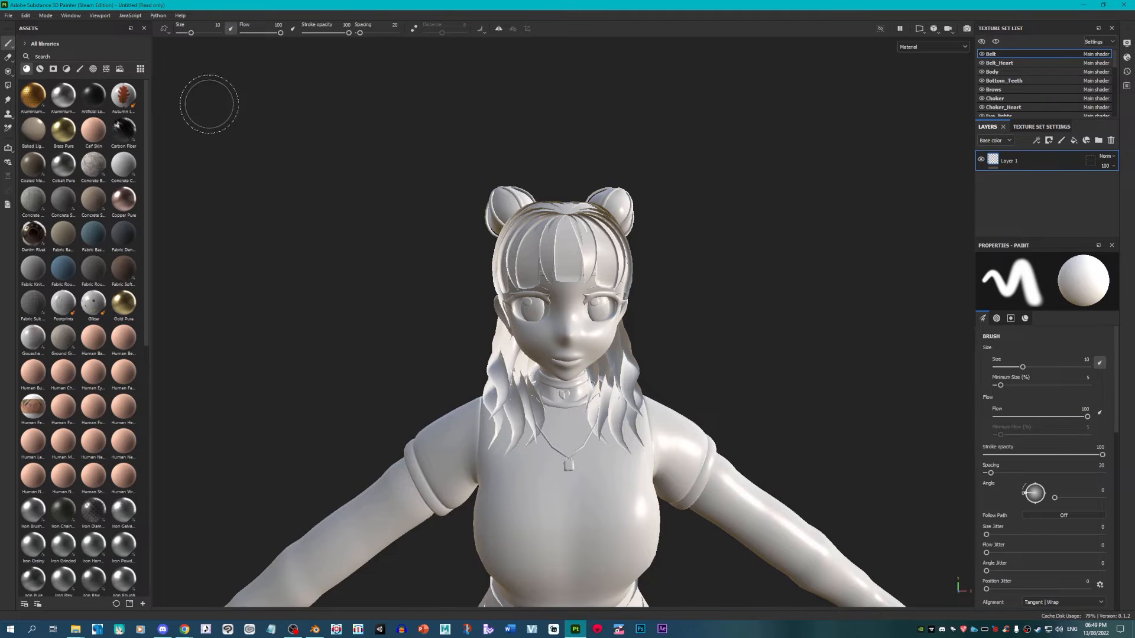
pyautogui.click(26, 16)
pyautogui.click(47, 45)
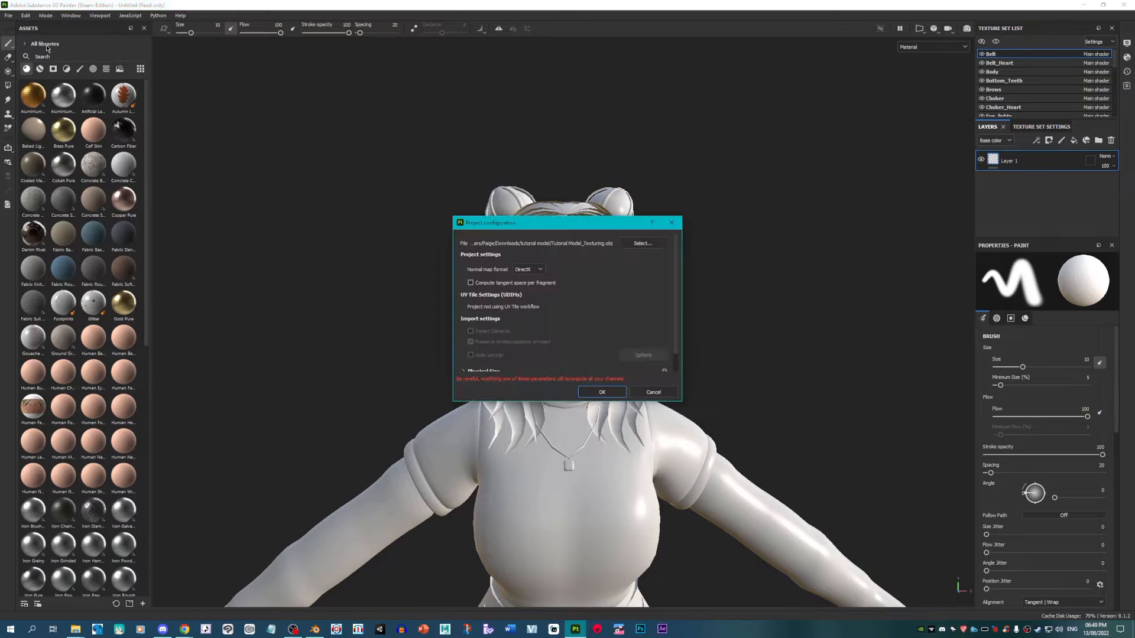
pyautogui.click(643, 243)
pyautogui.click(612, 304)
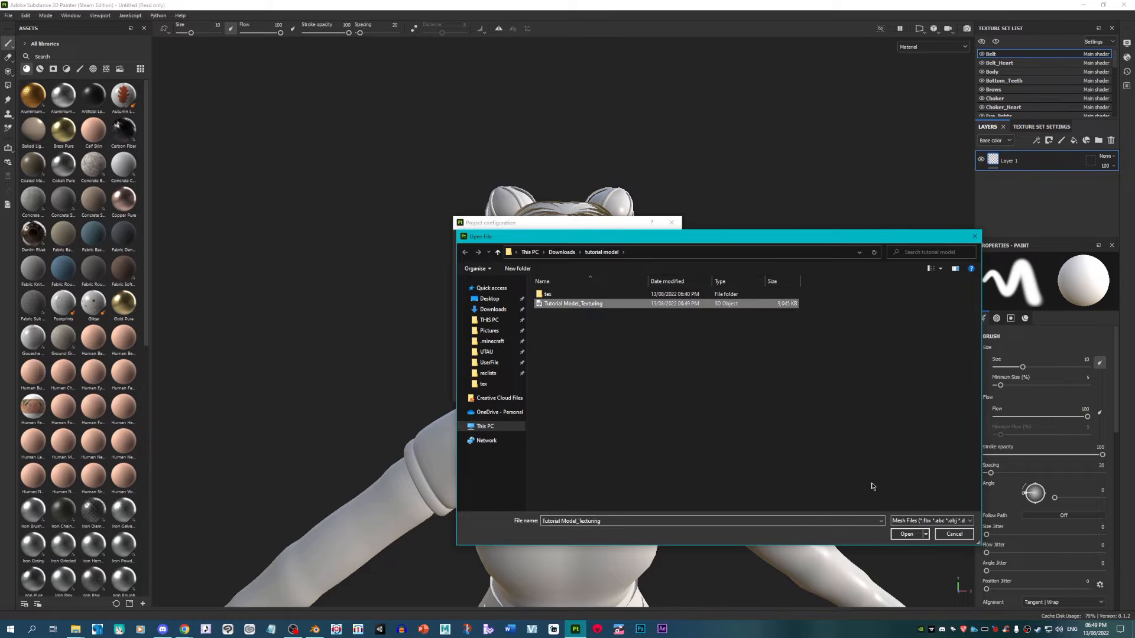
pyautogui.click(903, 536)
pyautogui.click(603, 393)
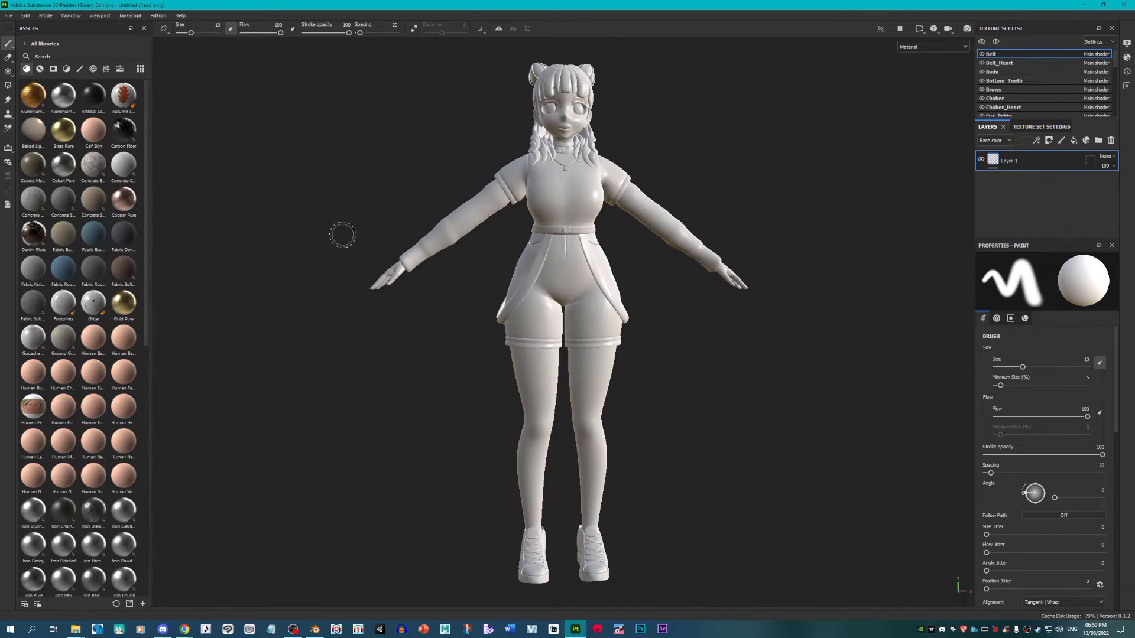
# Step: Examine the reloaded head and hair up close in both orthographic and perspective camera views
pyautogui.scroll(5, 713, 322)
pyautogui.keyDown('alt'); pyautogui.moveTo(675, 281); pyautogui.dragTo(638, 354); pyautogui.keyUp('alt')
pyautogui.keyDown('alt'); pyautogui.moveTo(637, 354); pyautogui.dragTo(770, 428, button='middle'); pyautogui.keyUp('alt')
pyautogui.scroll(2, 771, 413)
pyautogui.click(933, 28)
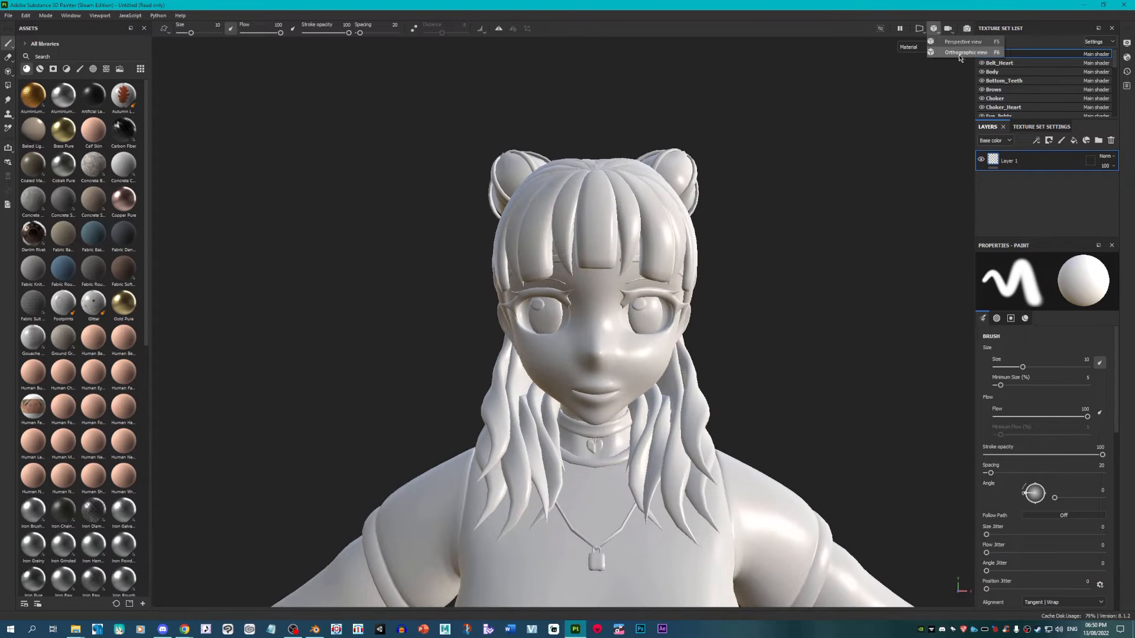
pyautogui.click(953, 53)
pyautogui.keyDown('alt'); pyautogui.moveTo(844, 140); pyautogui.dragTo(694, 259); pyautogui.keyUp('alt')
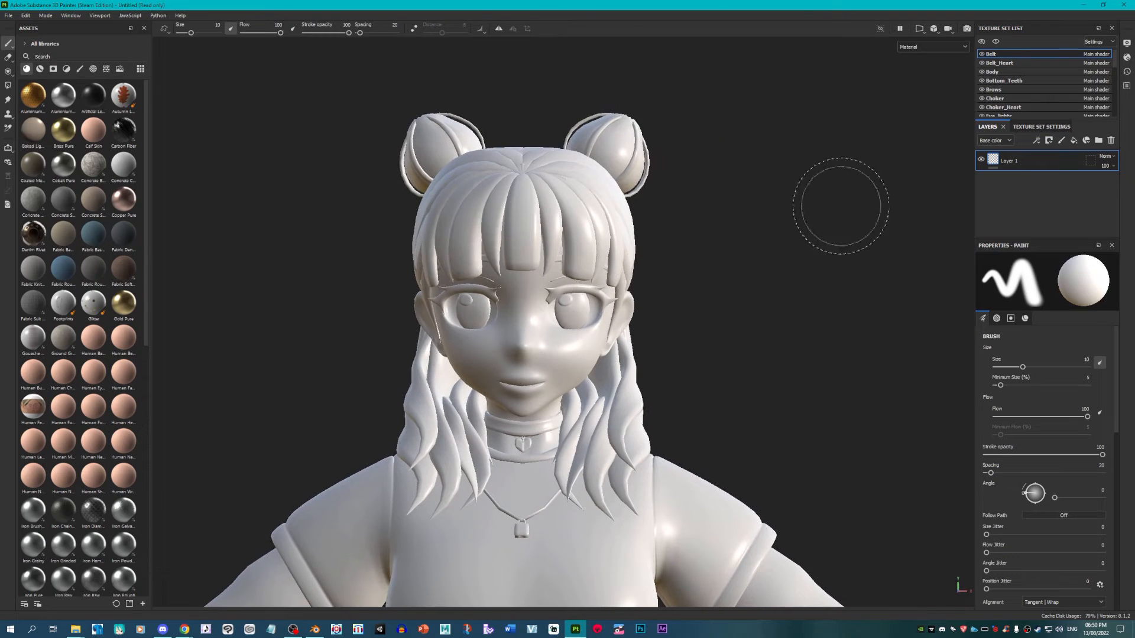
pyautogui.click(933, 29)
pyautogui.click(944, 42)
# Step: View the belt's UV layout in 2D, and show the 3D and 2D views side by side
pyautogui.click(920, 32)
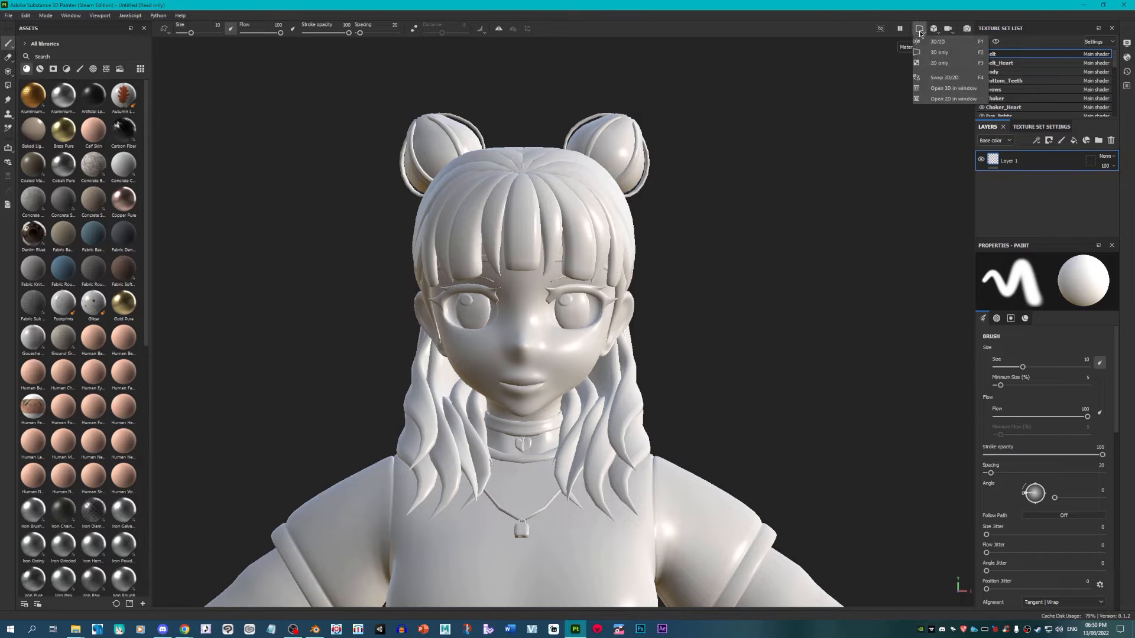
pyautogui.click(920, 31)
pyautogui.click(920, 31)
pyautogui.click(936, 53)
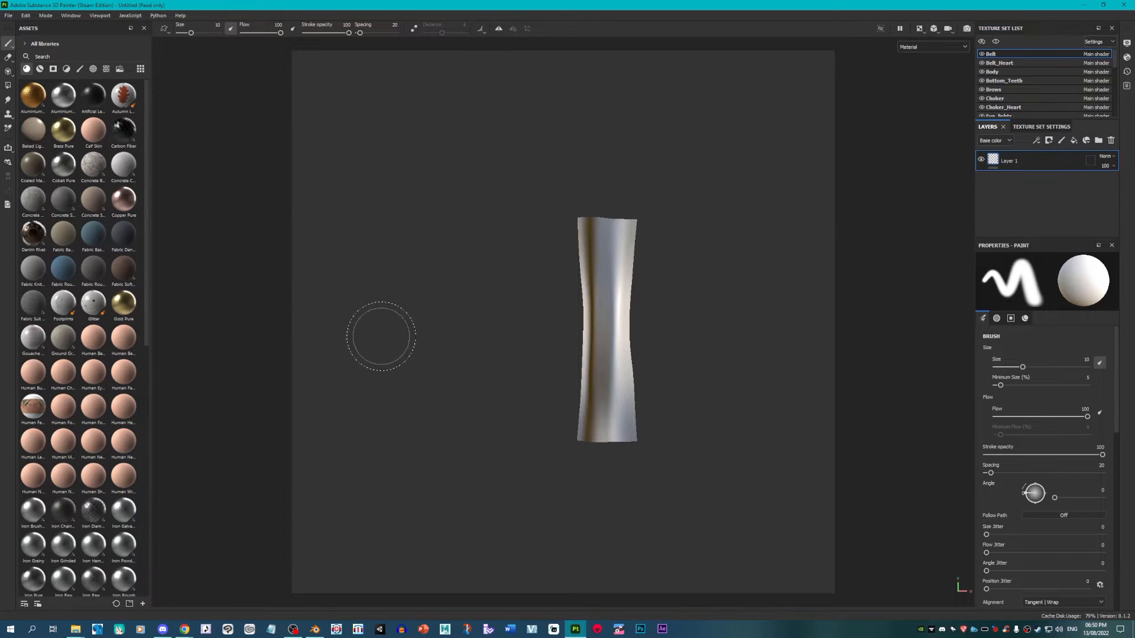
pyautogui.click(919, 30)
pyautogui.click(941, 42)
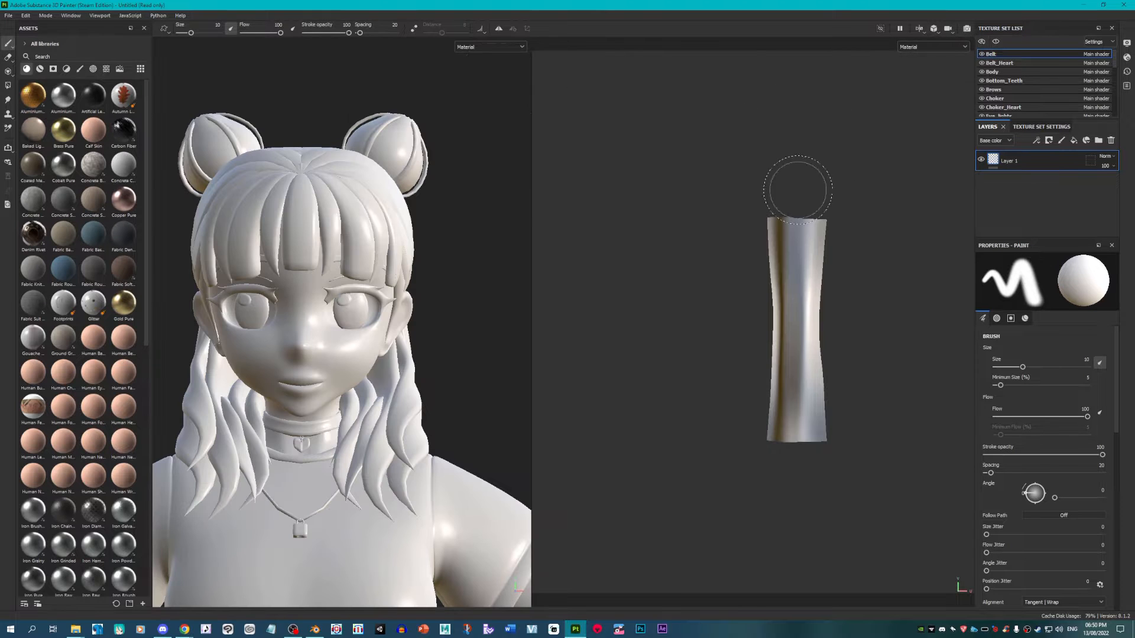
# Step: Alternate between the split 3D/2D display and the 3D-only display, ending with only the 3D view shown
pyautogui.click(918, 32)
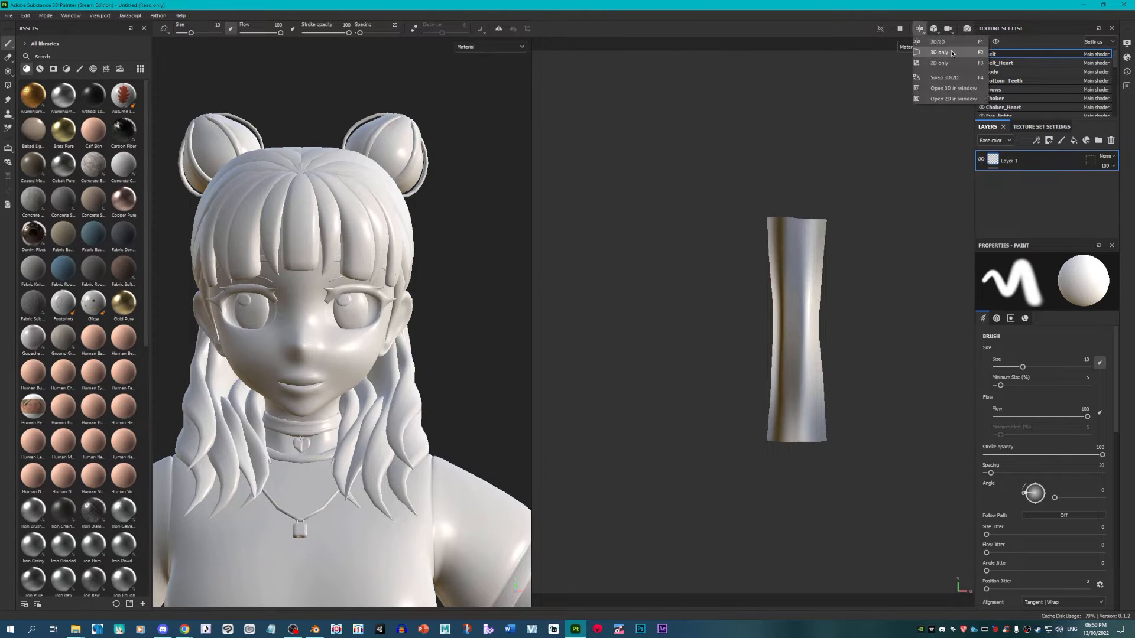
pyautogui.click(952, 53)
pyautogui.click(920, 29)
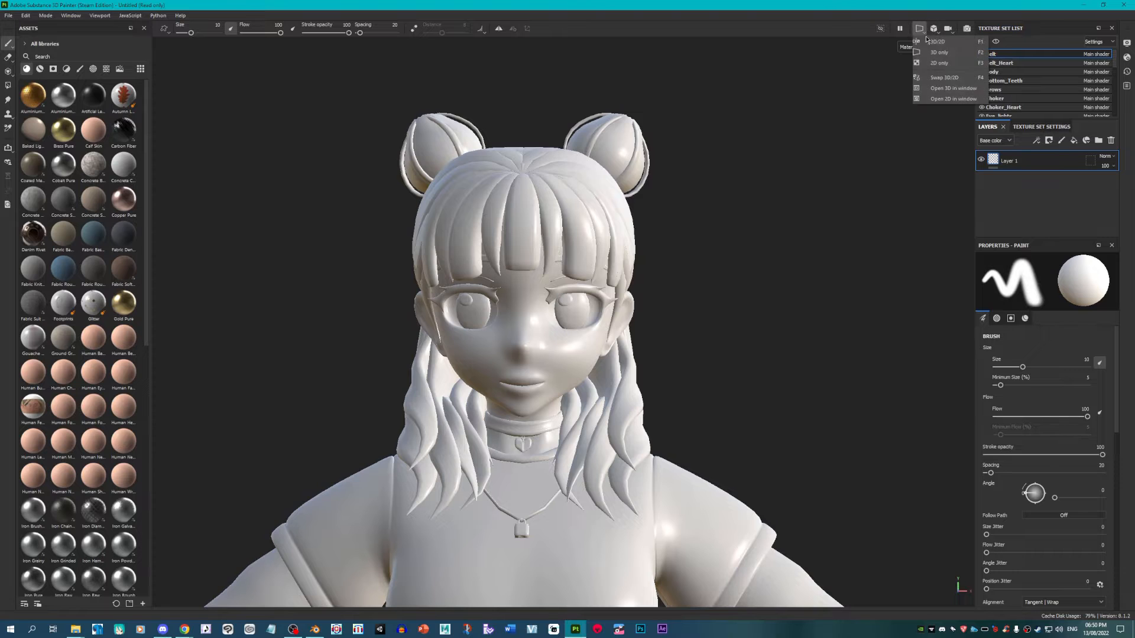
pyautogui.click(940, 42)
pyautogui.click(923, 31)
pyautogui.click(927, 52)
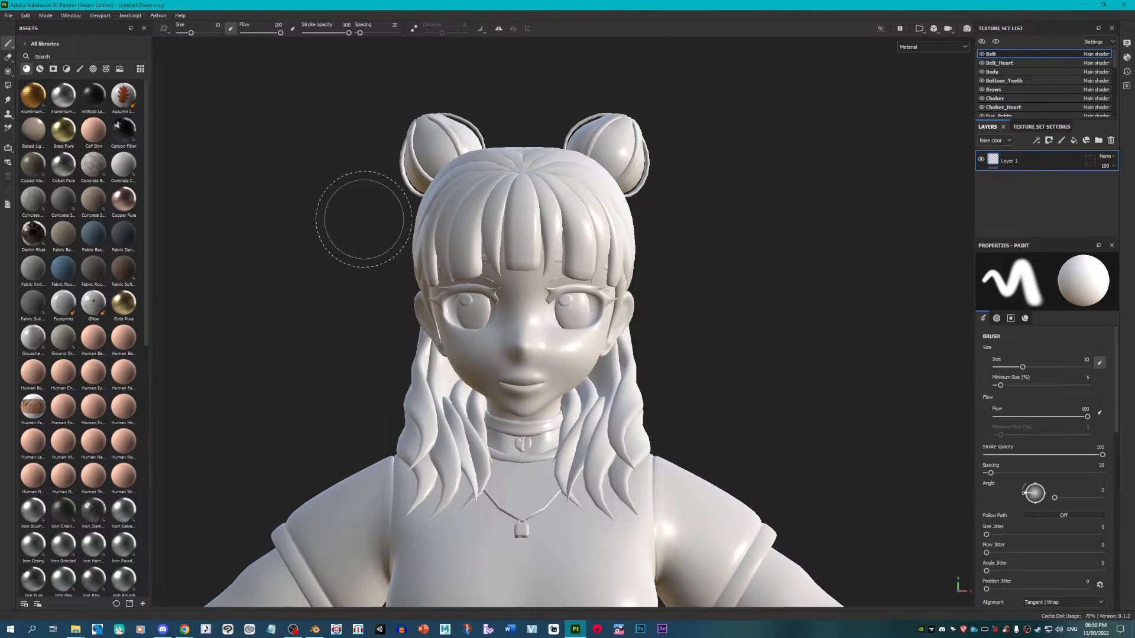
# Step: Examine the head and hair up close and look through the full list of texture sets
pyautogui.scroll(-3, 656, 434)
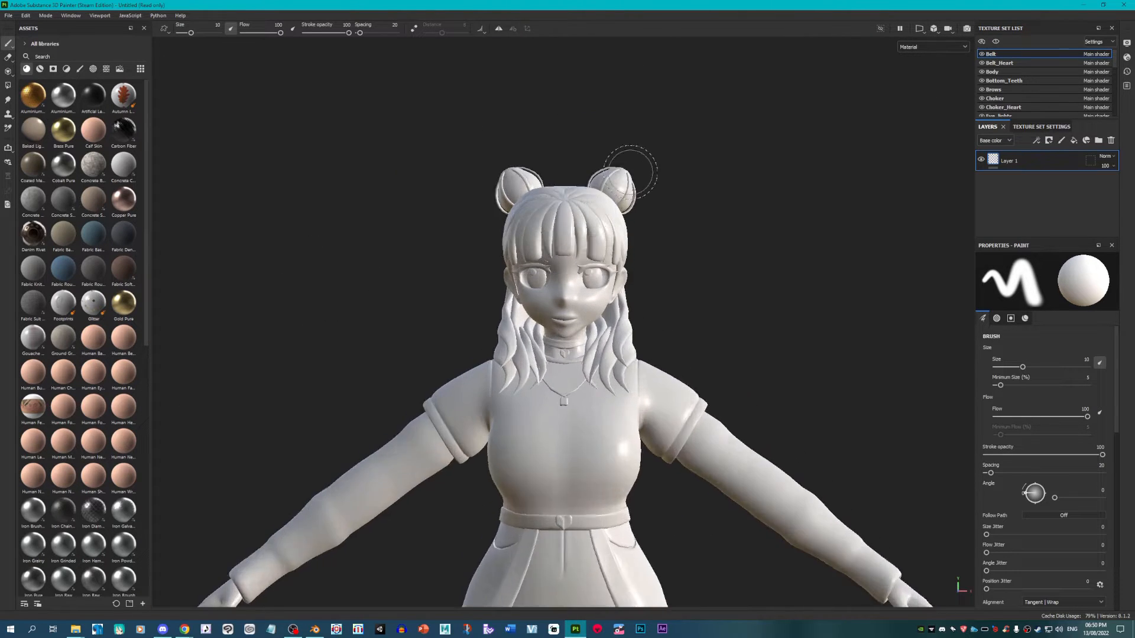
pyautogui.scroll(3, 874, 145)
pyautogui.scroll(-5, 1019, 92)
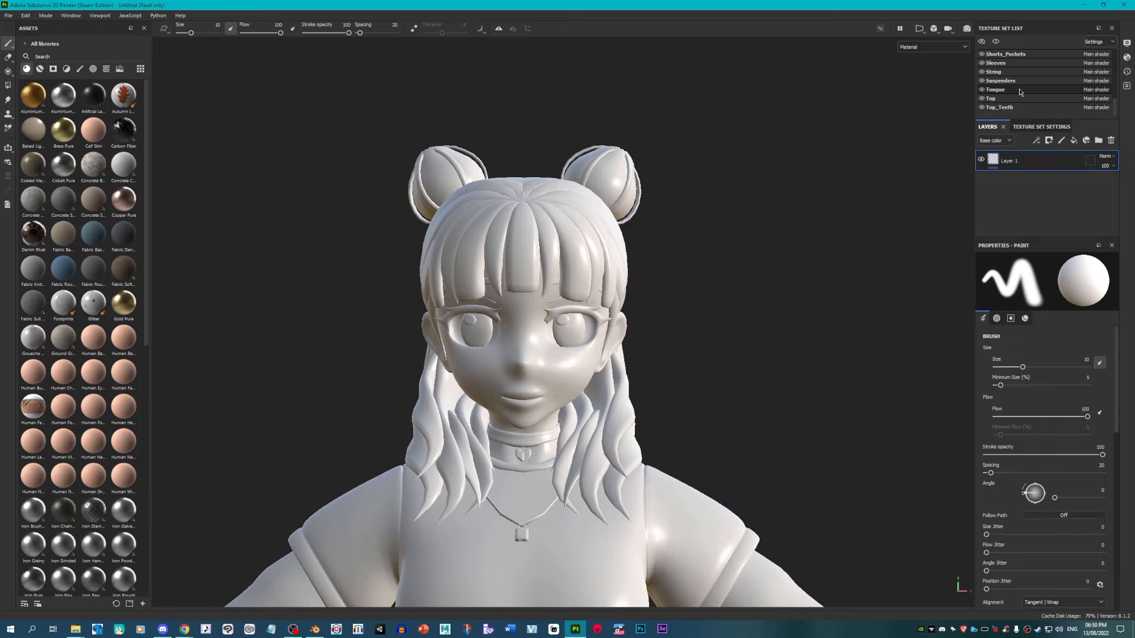
pyautogui.scroll(5, 1020, 92)
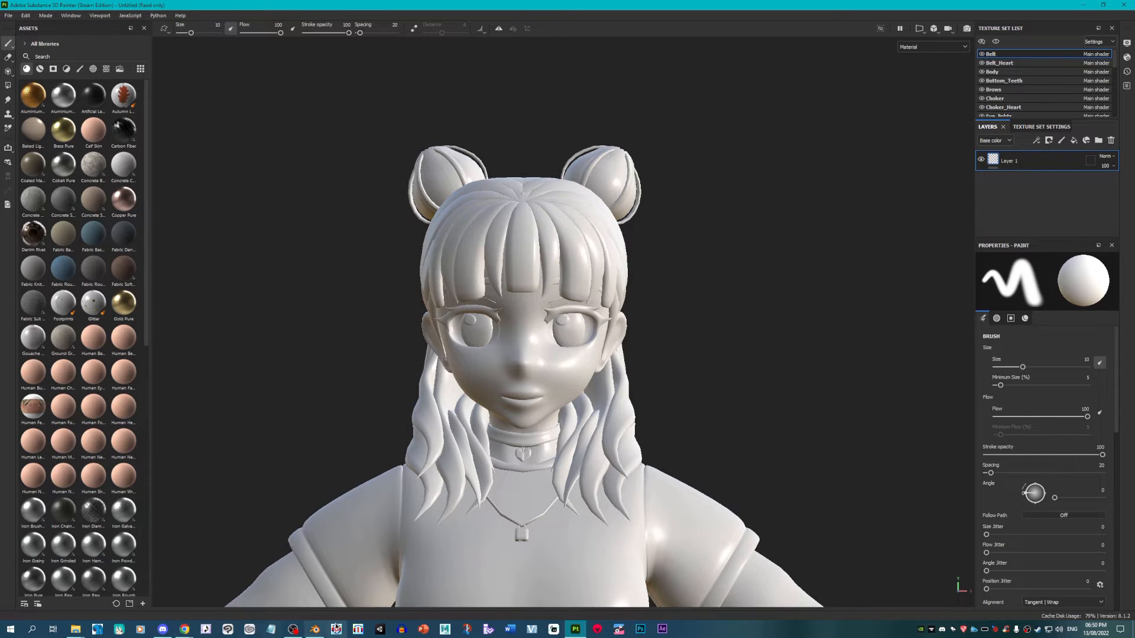
# Step: Switch to Blender and give the centre bang strand a new material named Hair
pyautogui.click(315, 629)
pyautogui.scroll(5, 607, 152)
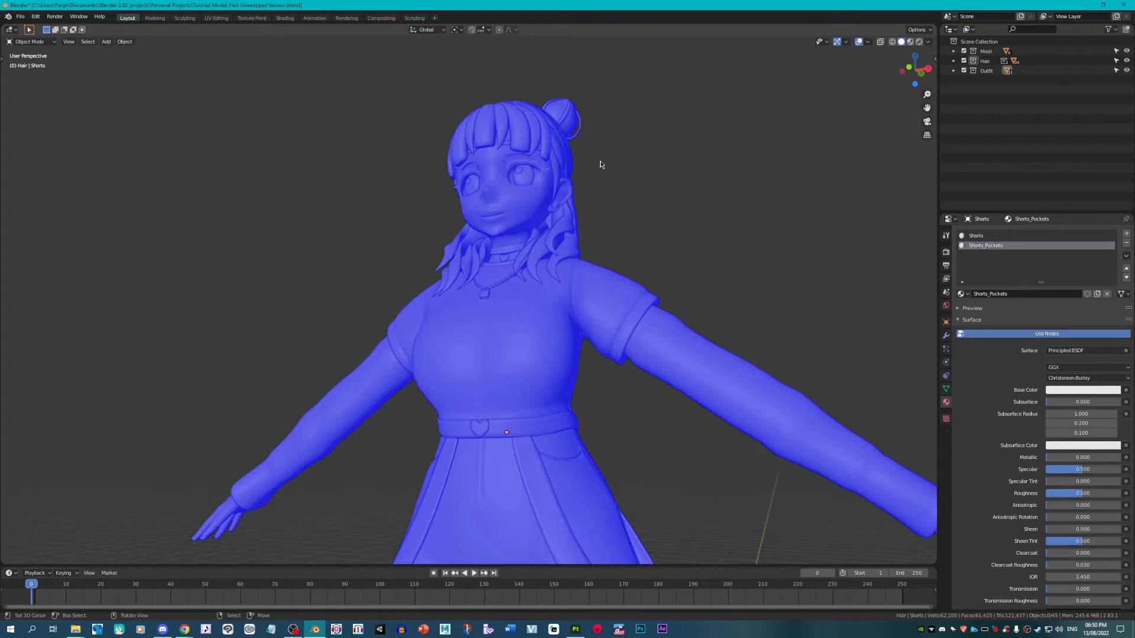
pyautogui.press('KP_1')
pyautogui.scroll(5, 600, 166)
pyautogui.click(512, 283)
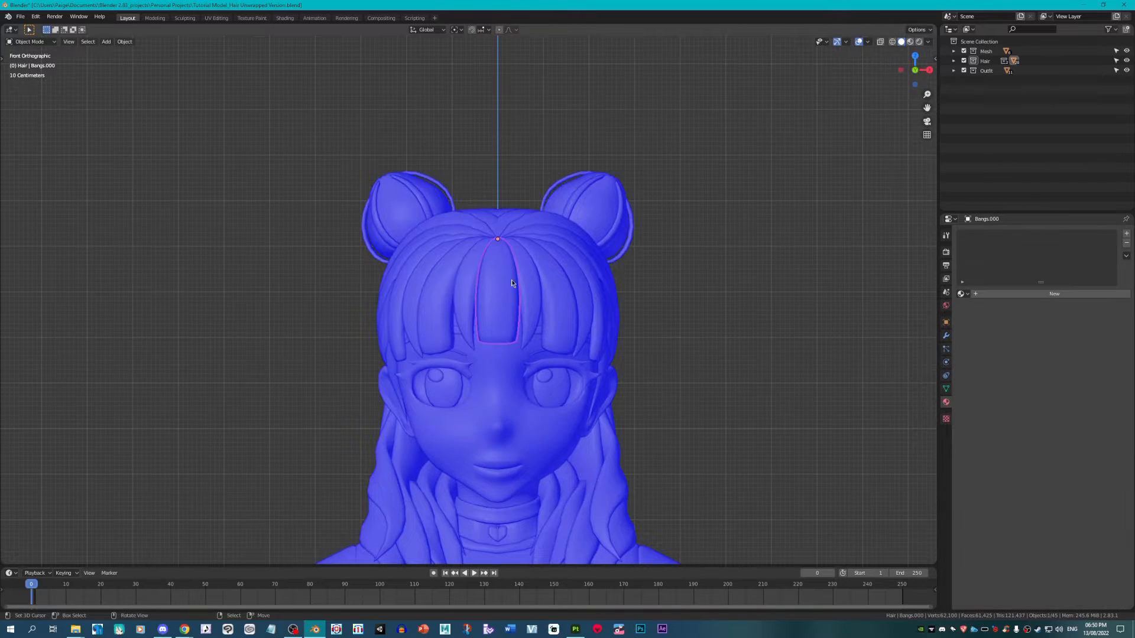
pyautogui.scroll(2, 512, 283)
pyautogui.click(961, 294)
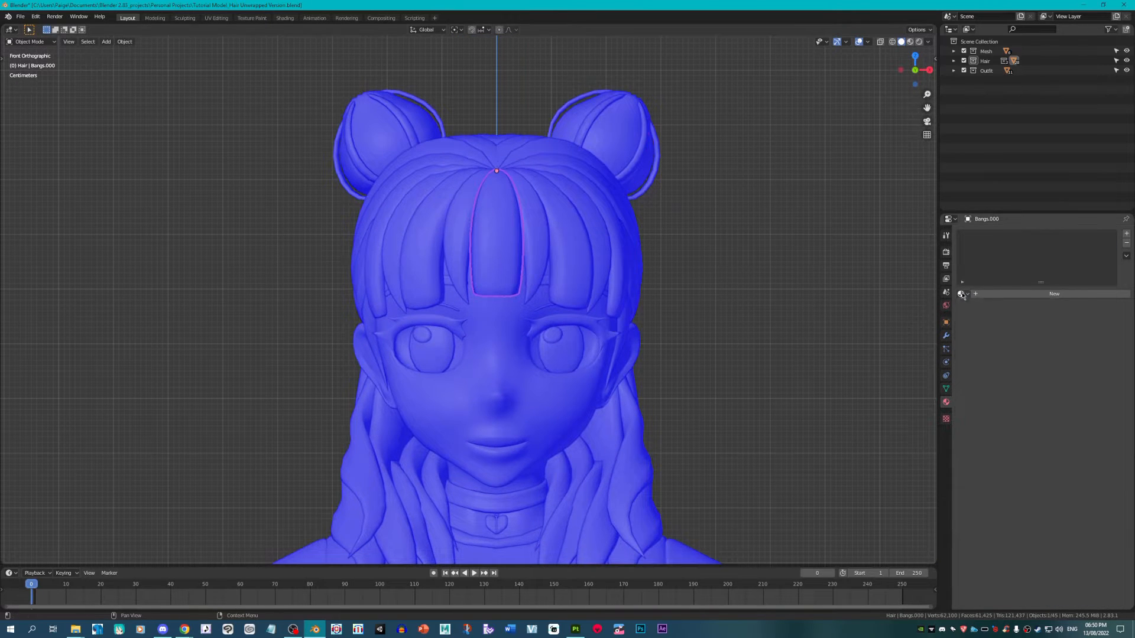
pyautogui.click(991, 293)
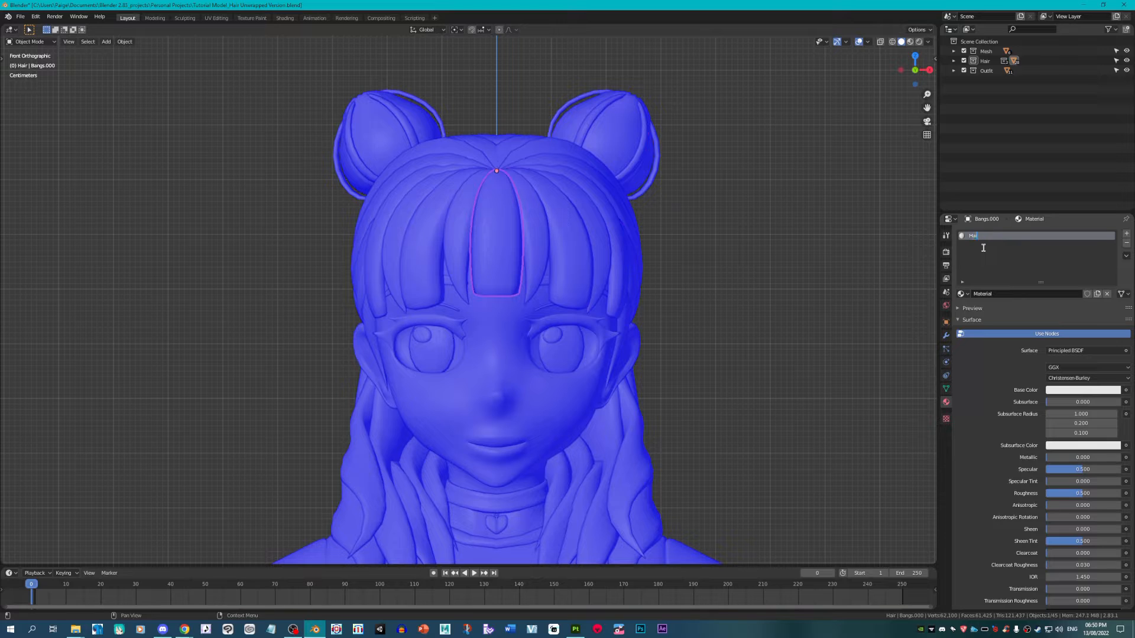
# Step: Assign the existing Hair material to the mirrored bang strands on either side of the centre strand
pyautogui.click(553, 248)
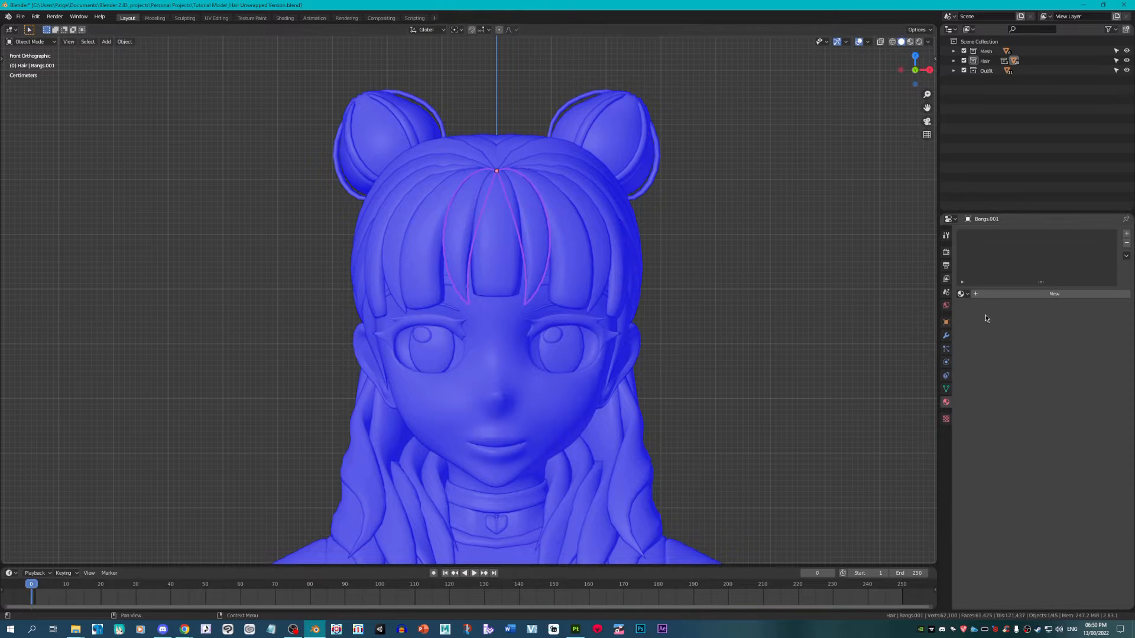
pyautogui.click(961, 294)
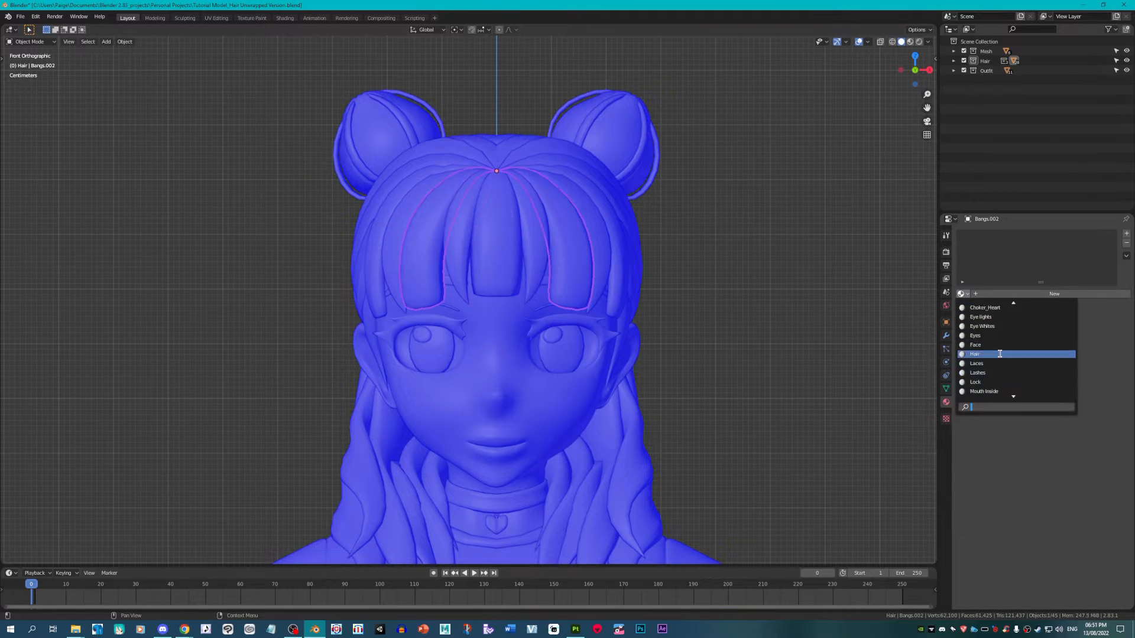
pyautogui.click(1001, 355)
# Step: Assign the existing Hair material to the pointed side bangs and the outermost bang strands
pyautogui.moveTo(535, 208); pyautogui.dragTo(472, 217, button='middle')
pyautogui.rightClick(483, 207)
pyautogui.moveTo(611, 240); pyautogui.dragTo(482, 347, button='middle')
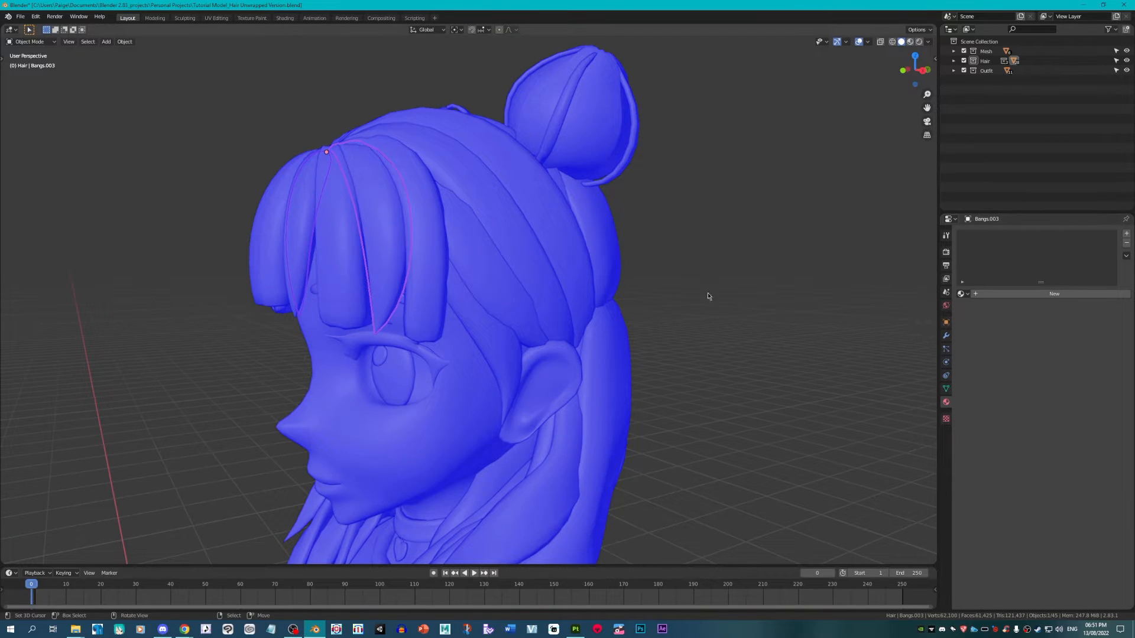
pyautogui.click(962, 294)
pyautogui.scroll(-3, 997, 384)
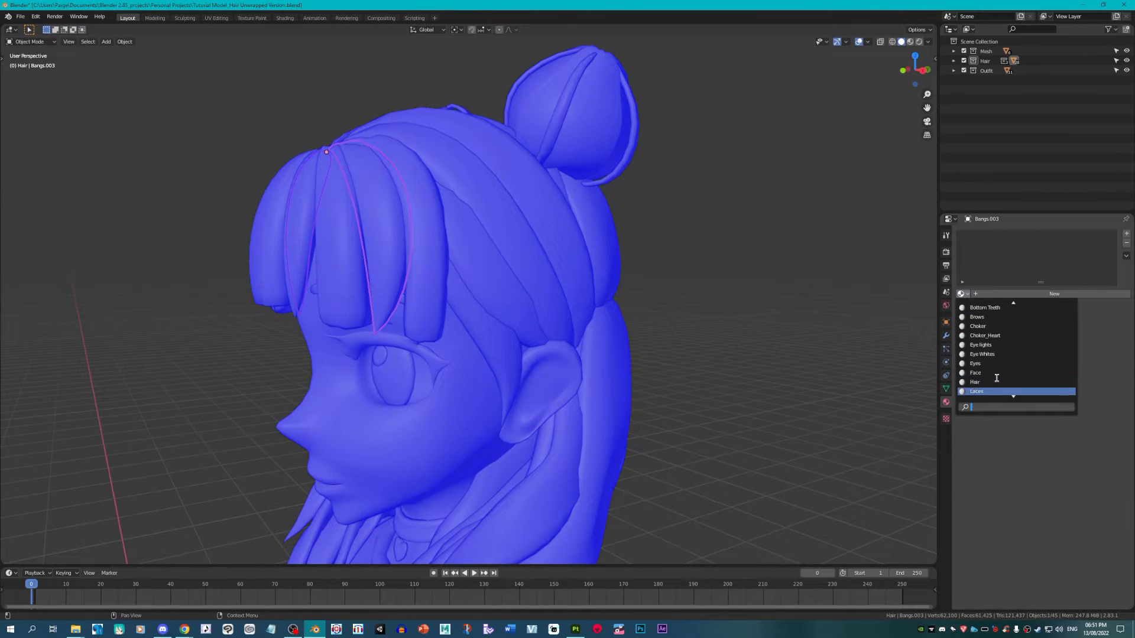
pyautogui.click(996, 344)
pyautogui.click(425, 266)
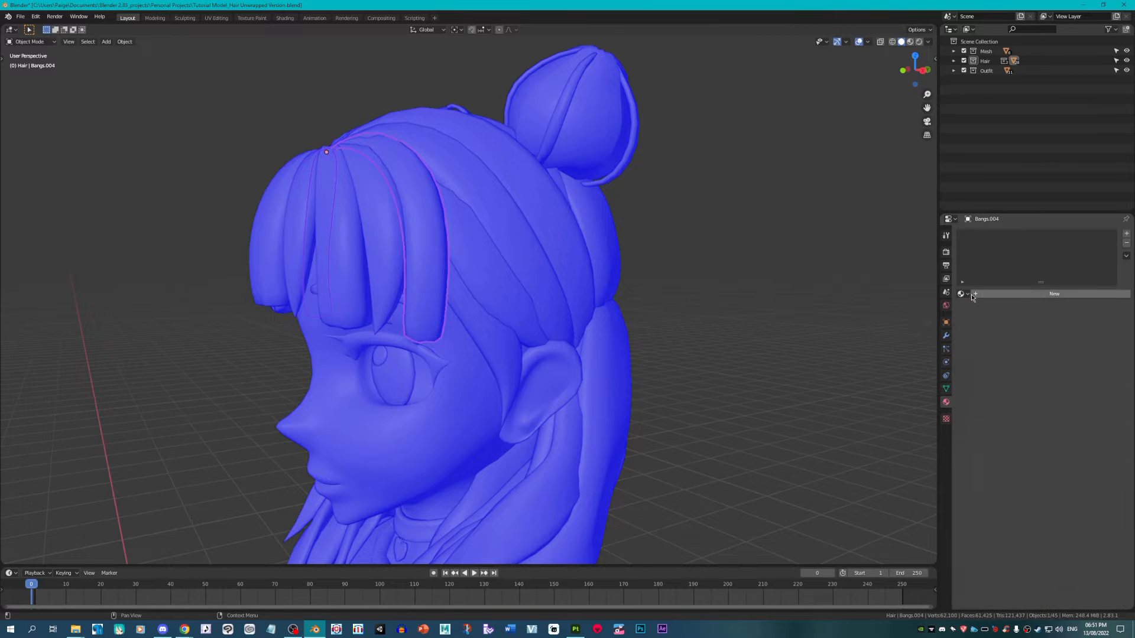
pyautogui.click(963, 294)
pyautogui.scroll(-8, 999, 362)
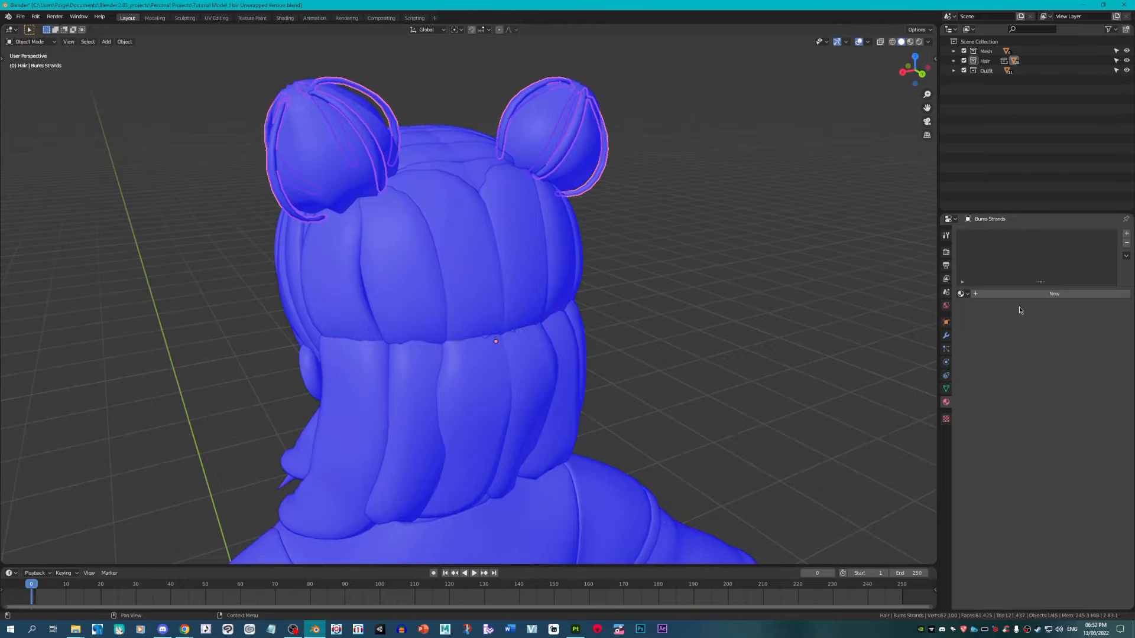
# Step: Create a material named Buns_Strands for the strands around the hair buns and a separate one named Buns for the buns
pyautogui.click(1022, 294)
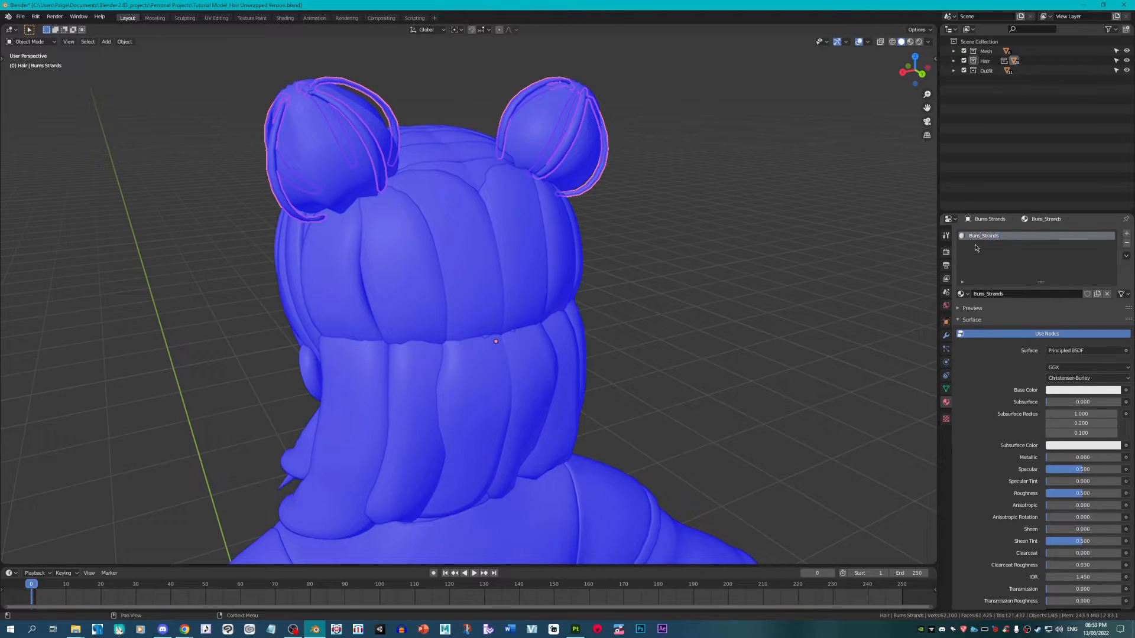
pyautogui.click(567, 136)
pyautogui.click(1040, 294)
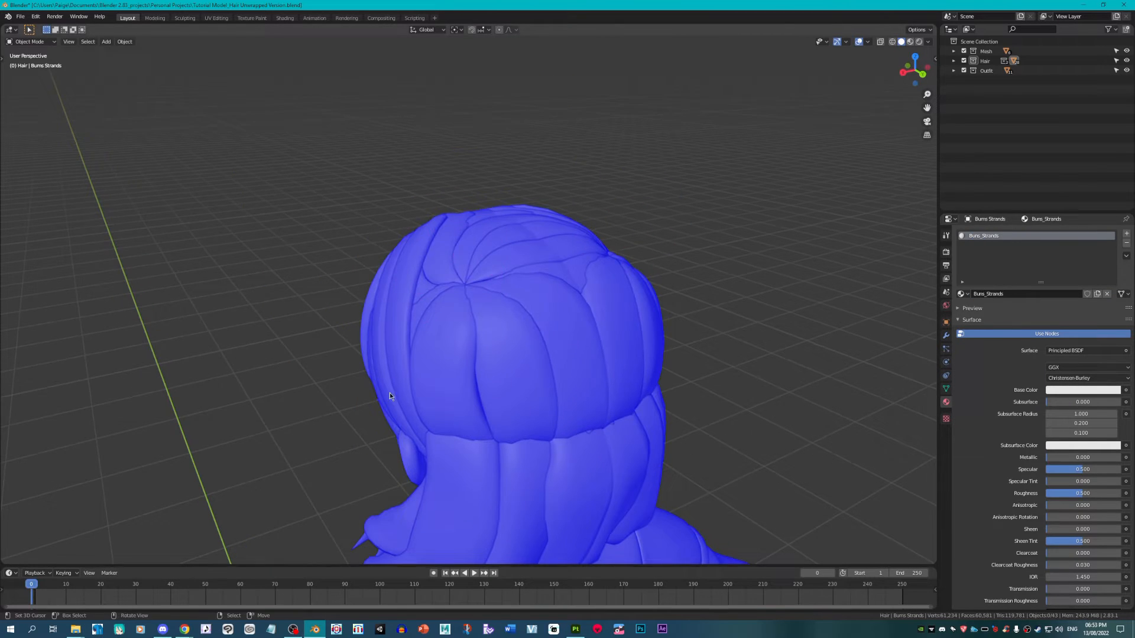
# Step: Hide the side hair and bang strands one by one and create a new material for the exposed hair section
pyautogui.moveTo(389, 392); pyautogui.dragTo(455, 331, button='middle')
pyautogui.rightClick(436, 355)
pyautogui.press('h')
pyautogui.rightClick(387, 346)
pyautogui.press('h')
pyautogui.rightClick(362, 331)
pyautogui.press('h')
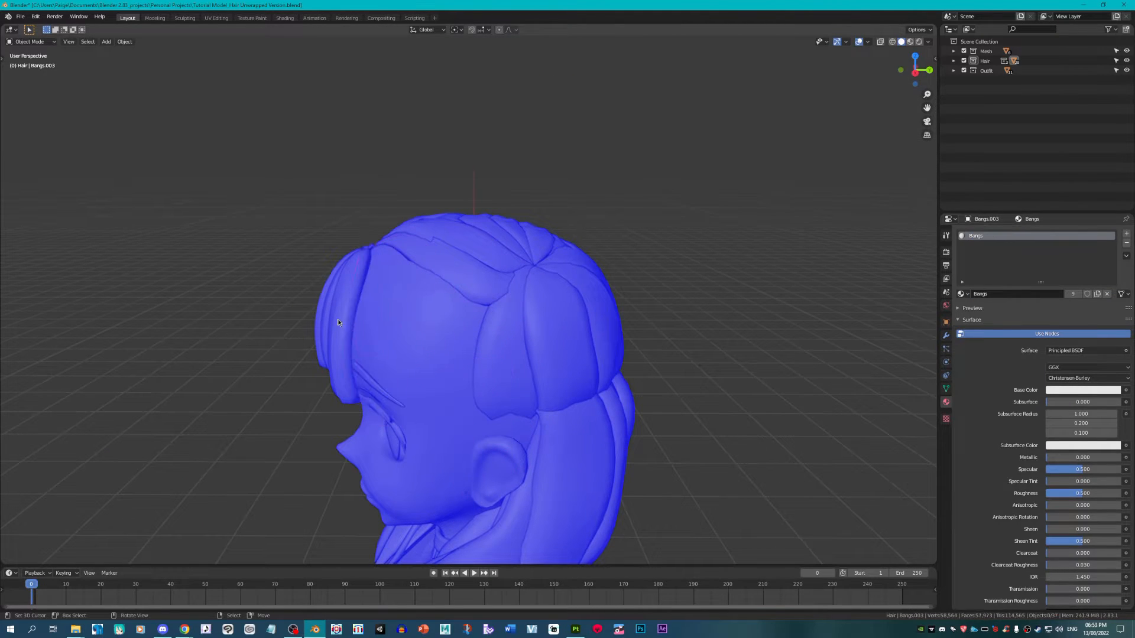
pyautogui.rightClick(338, 320)
pyautogui.press('h')
pyautogui.rightClick(429, 263)
pyautogui.moveTo(493, 276); pyautogui.dragTo(609, 301, button='middle')
pyautogui.click(1005, 293)
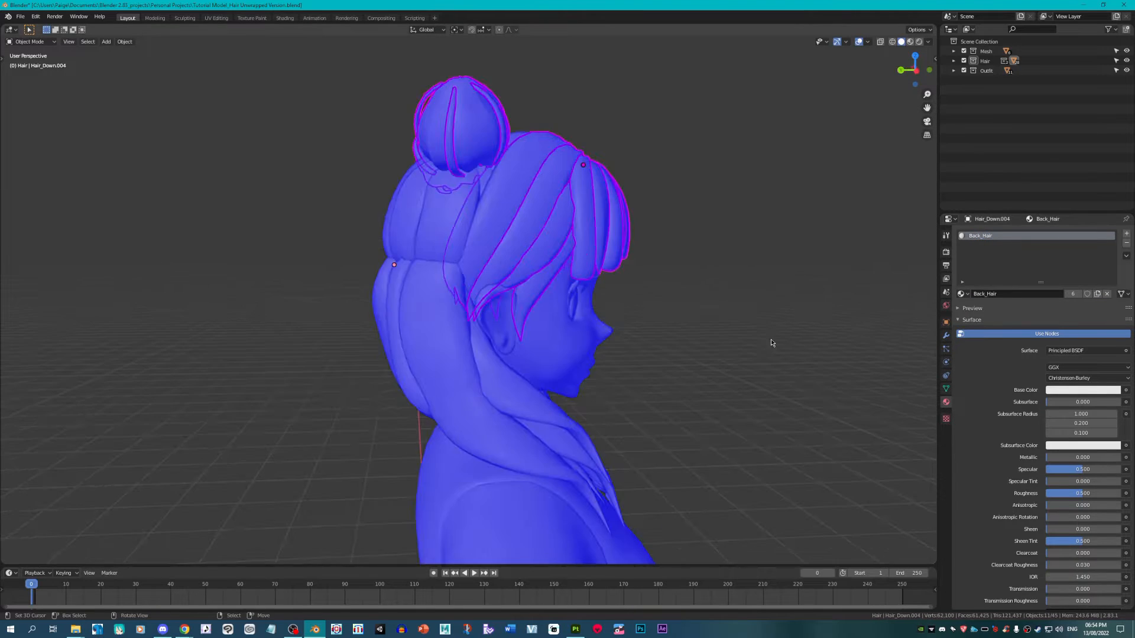
# Step: Export the character again with its new hair materials
pyautogui.moveTo(770, 340); pyautogui.dragTo(663, 319, button='middle')
pyautogui.click(20, 17)
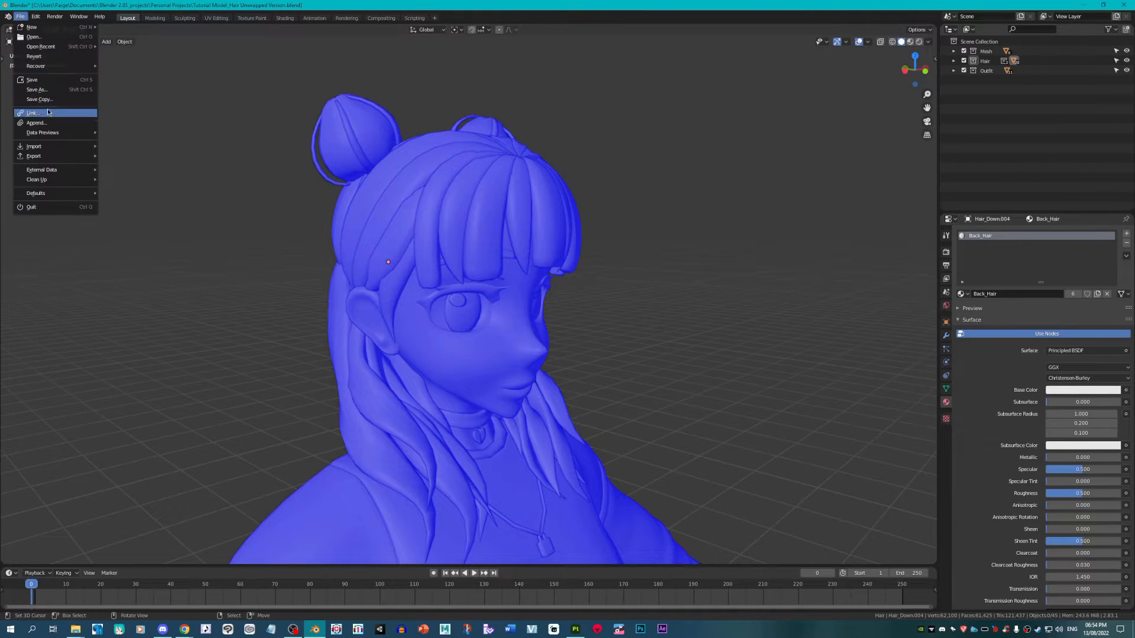
pyautogui.moveTo(48, 156)
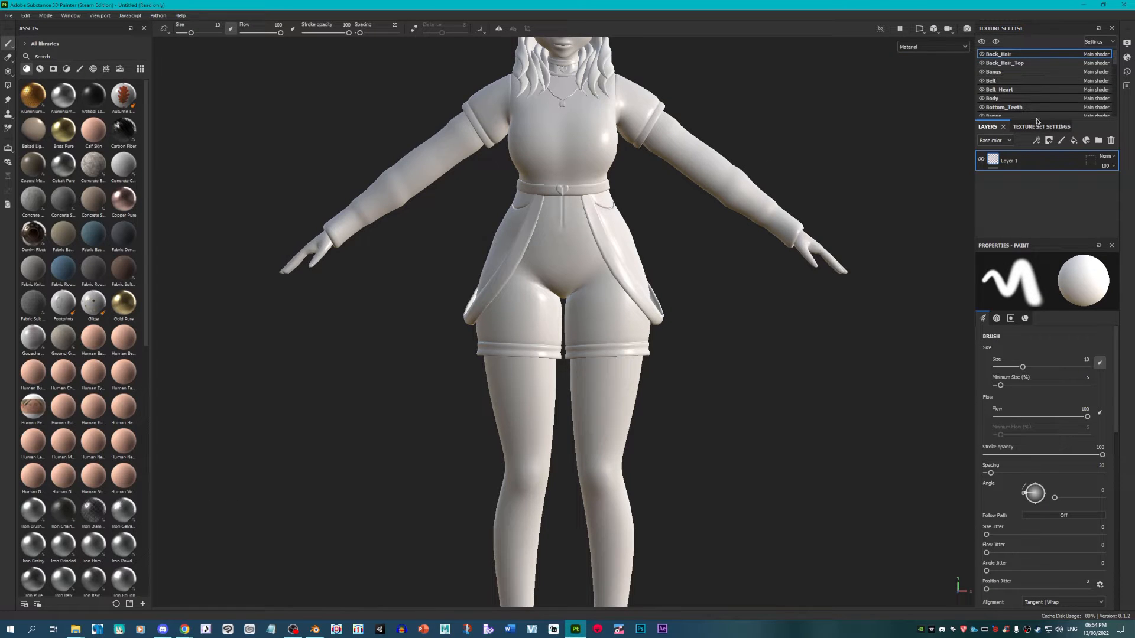
# Step: In Substance 3D Painter, enlarge the texture set list to show more of the sets
pyautogui.moveTo(1041, 120); pyautogui.dragTo(1041, 192)
pyautogui.scroll(1, 784, 158)
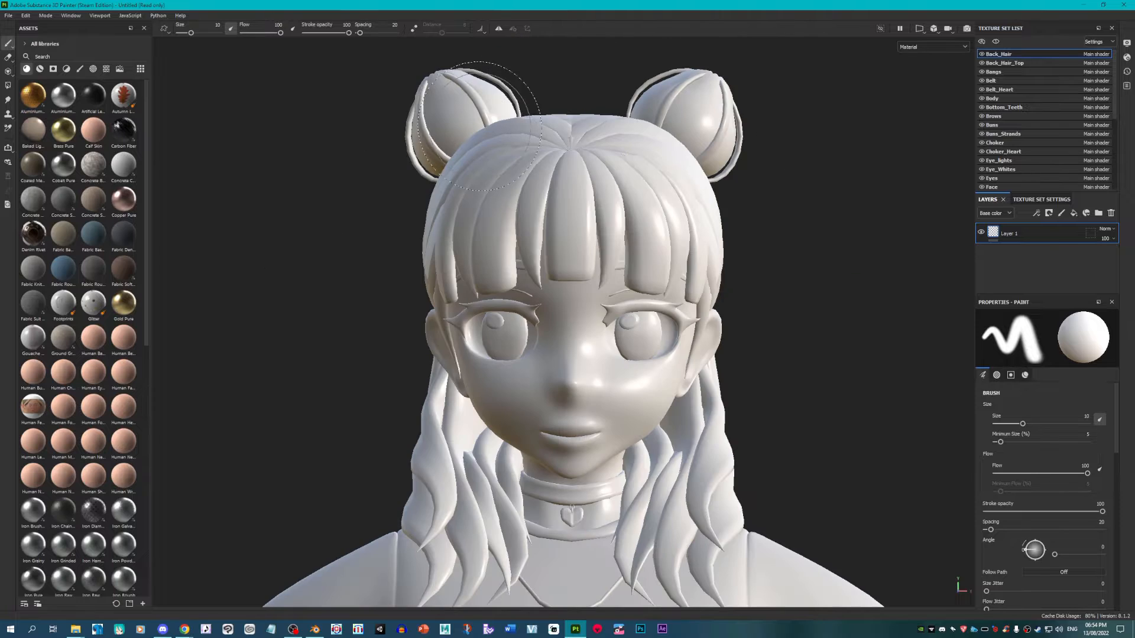
# Step: Examine the updated character's head and upper body from several distances and angles
pyautogui.scroll(-5, 709, 313)
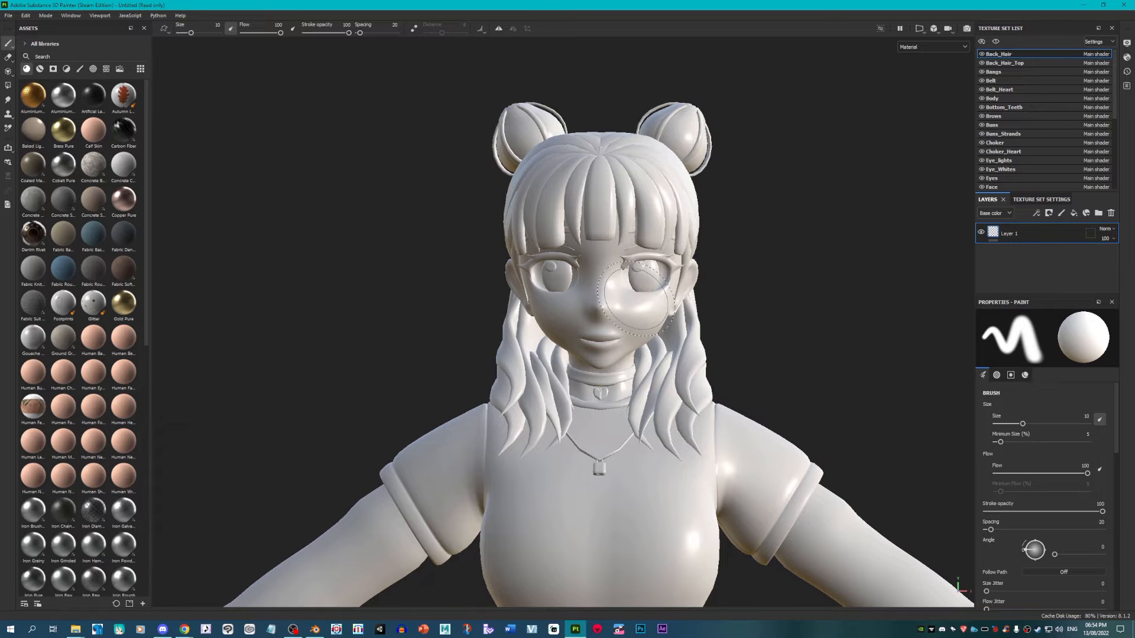
pyautogui.scroll(-4, 714, 279)
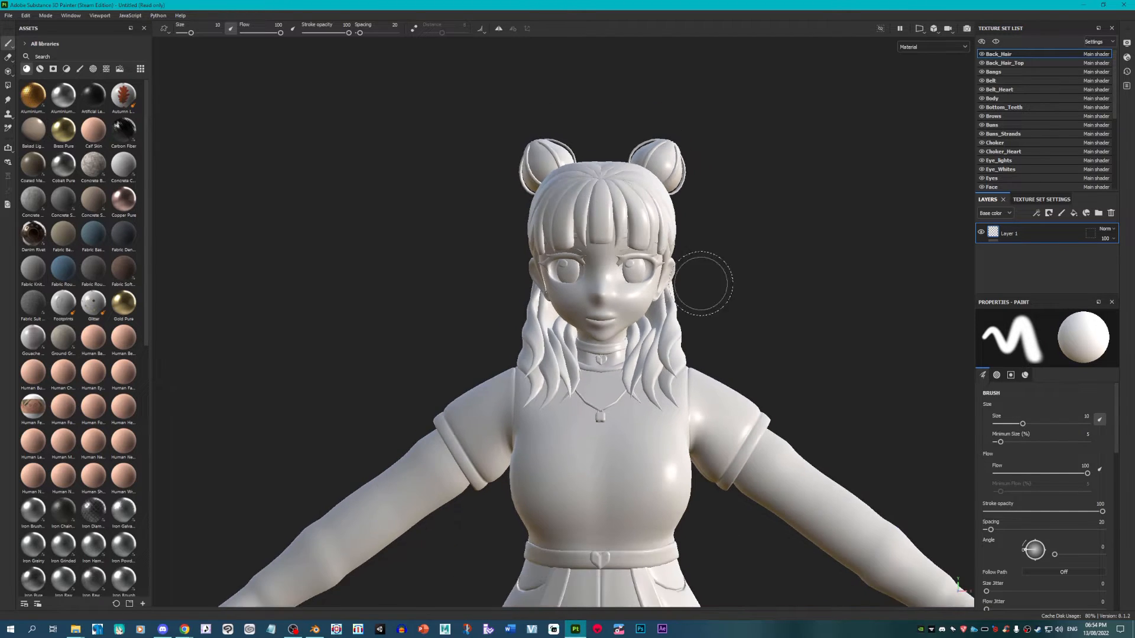
pyautogui.scroll(5, 712, 286)
pyautogui.scroll(-2, 649, 366)
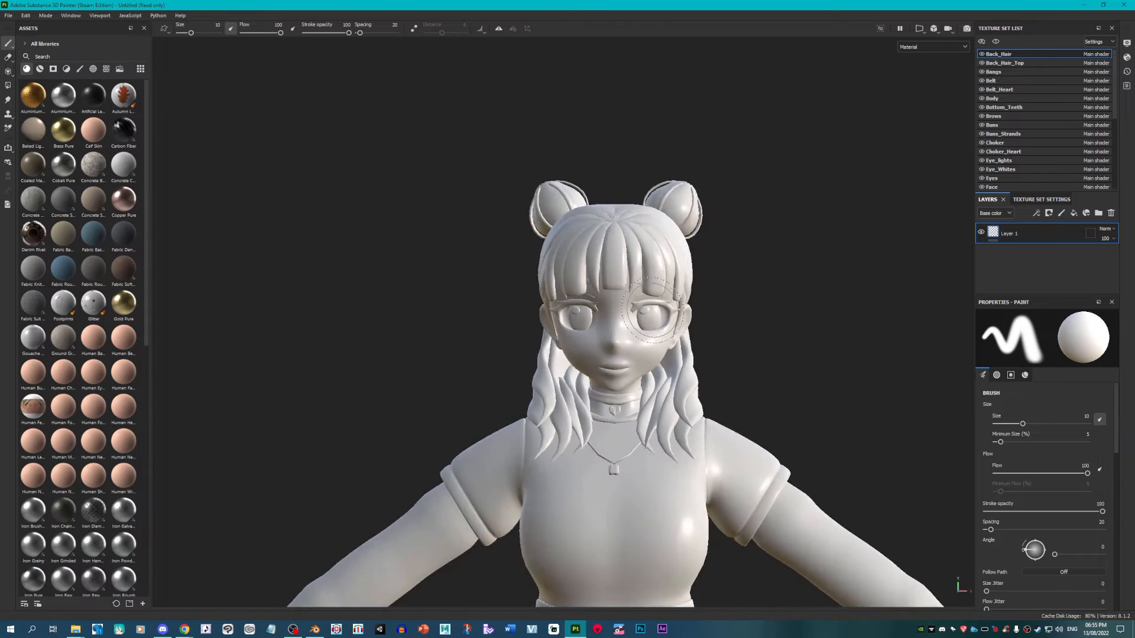
pyautogui.scroll(5, 735, 362)
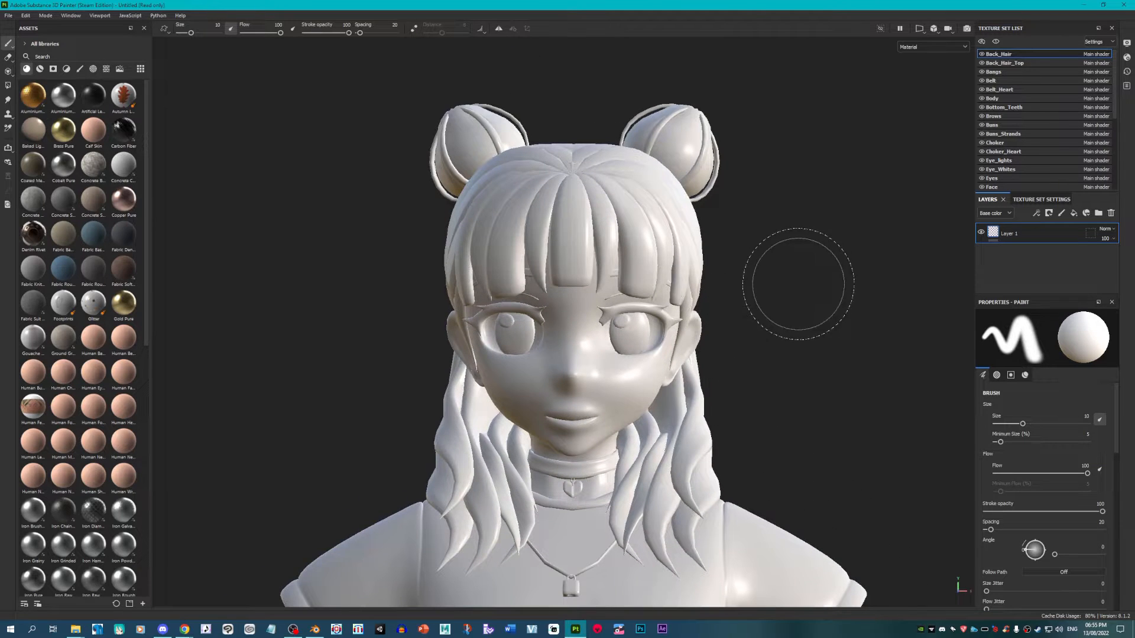
pyautogui.moveTo(808, 322)
pyautogui.mouseDown(button='middle')
pyautogui.moveTo(783, 271)
pyautogui.moveTo(790, 213)
pyautogui.moveTo(546, 232)
pyautogui.moveTo(659, 373)
pyautogui.moveTo(841, 284)
pyautogui.mouseUp(button='middle')
pyautogui.rightClick(781, 300)
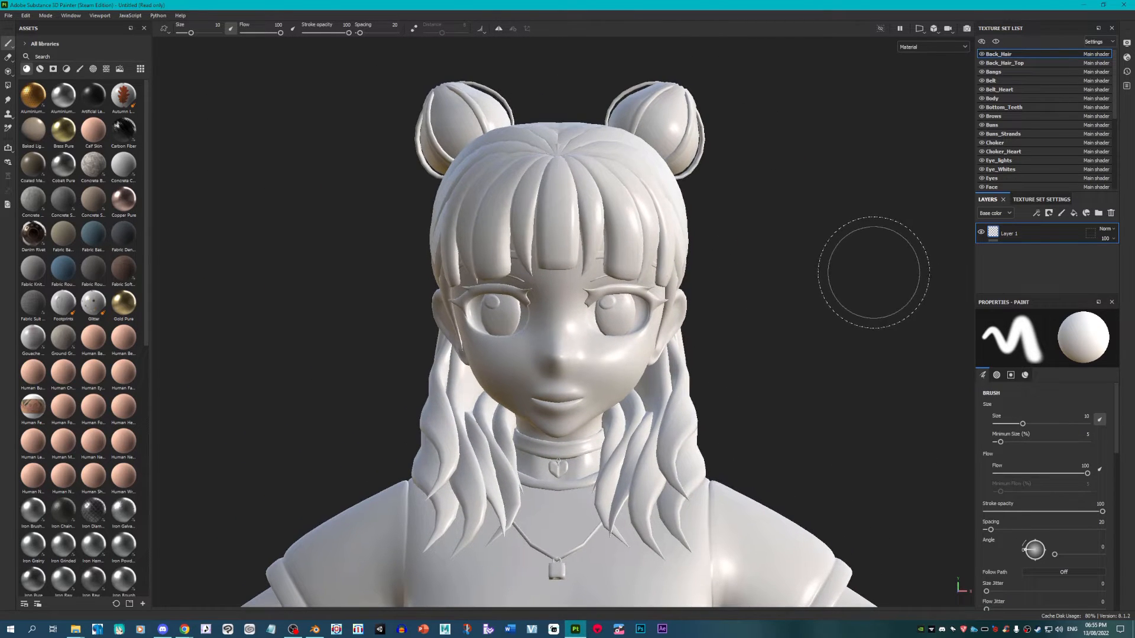
pyautogui.keyDown('alt'); pyautogui.moveTo(861, 261); pyautogui.dragTo(806, 279); pyautogui.keyUp('alt')
pyautogui.keyDown('alt'); pyautogui.moveTo(734, 254); pyautogui.dragTo(818, 246); pyautogui.keyUp('alt')
pyautogui.keyDown('alt'); pyautogui.moveTo(818, 246); pyautogui.dragTo(776, 314, button='middle'); pyautogui.keyUp('alt')
pyautogui.scroll(3, 735, 317)
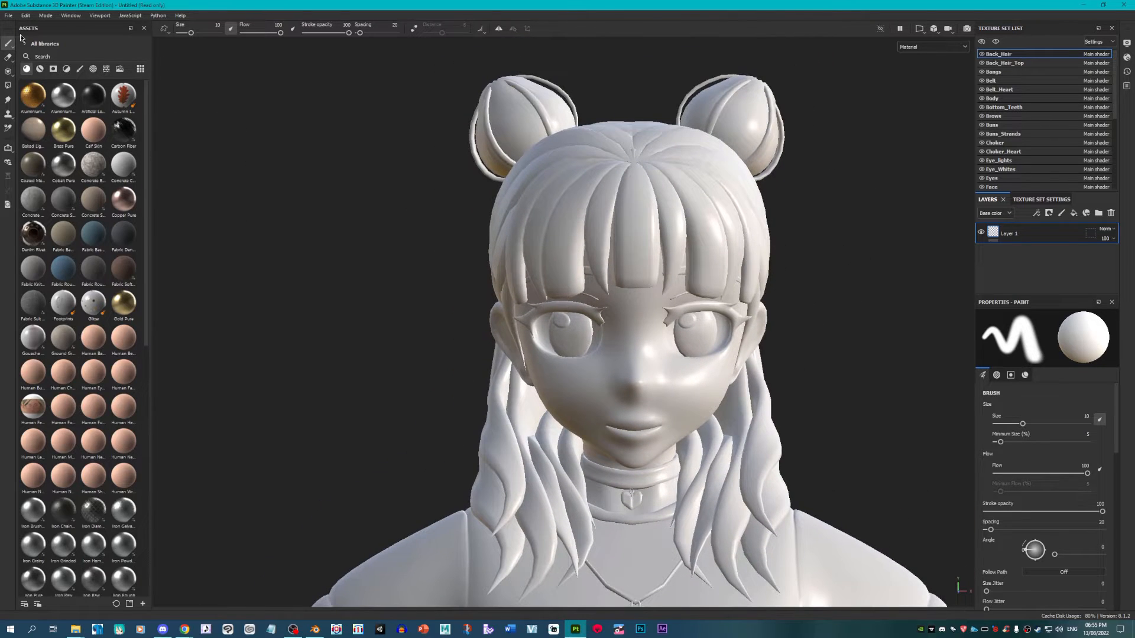
# Step: Switch to the Eraser tool and return to the Paint tool
pyautogui.moveTo(10, 48)
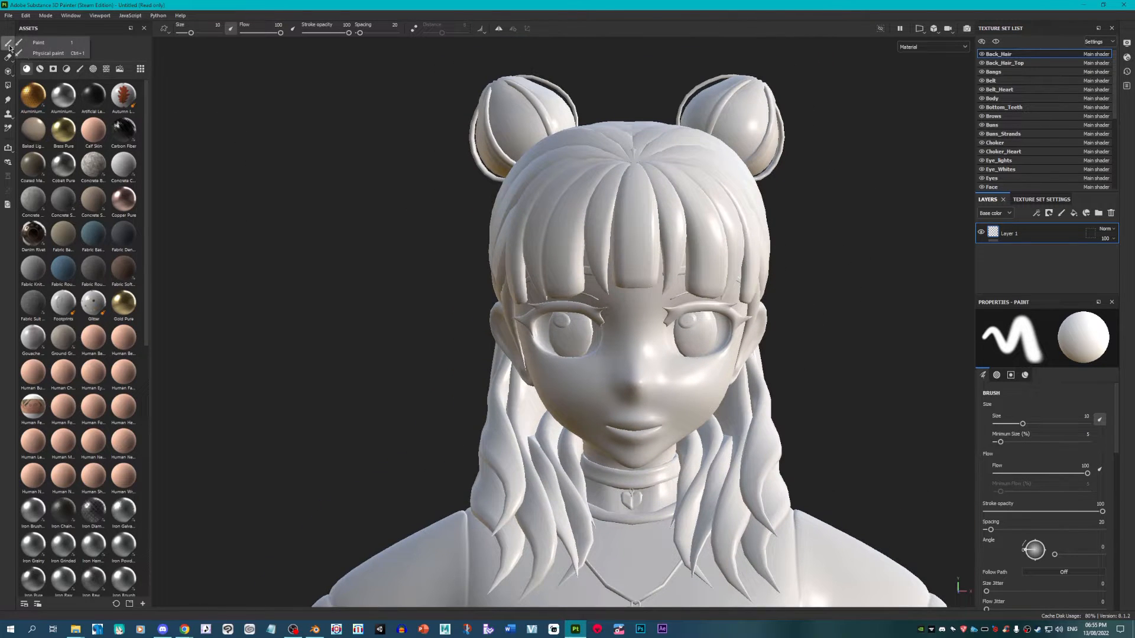
pyautogui.click(9, 59)
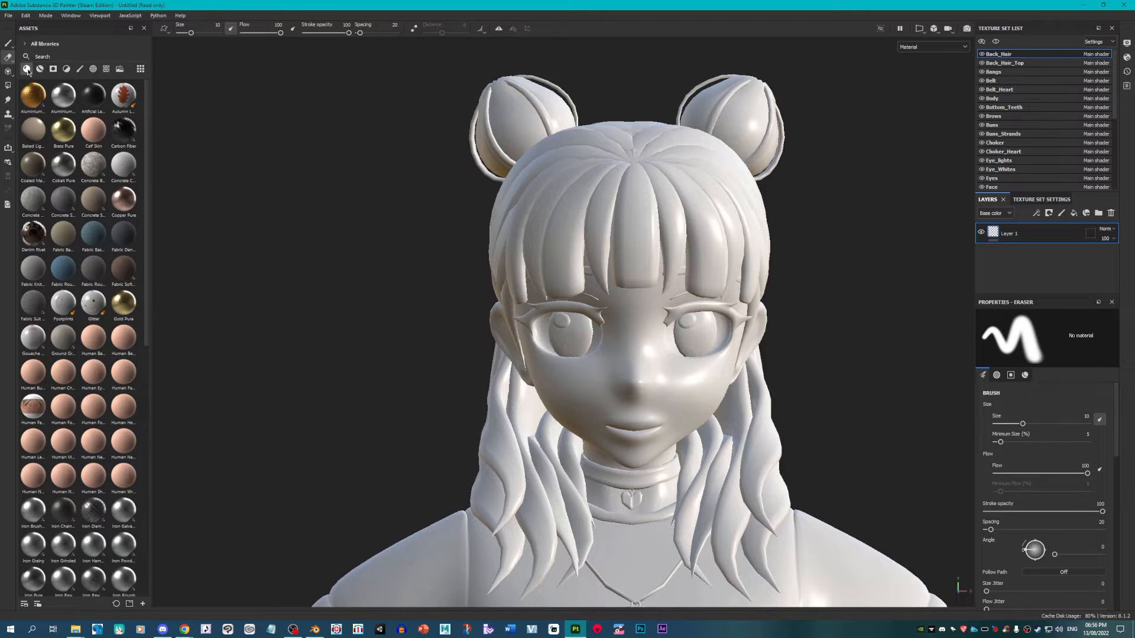
pyautogui.moveTo(92, 241)
pyautogui.click(7, 42)
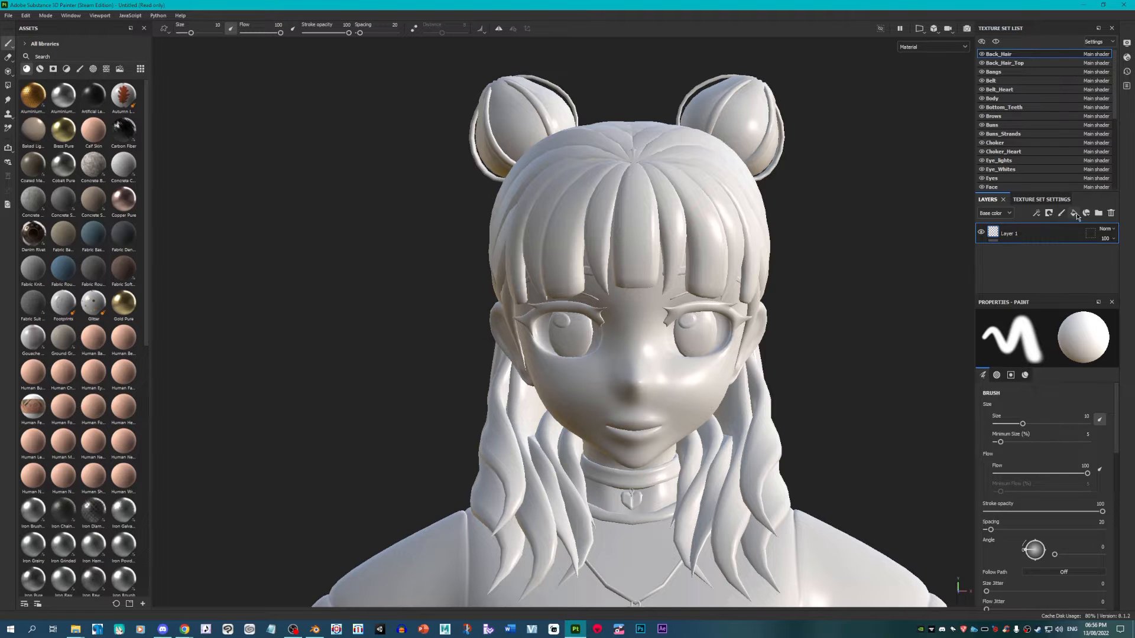
# Step: Browse the smart materials, smart masks and filters in the asset library
pyautogui.click(40, 69)
pyautogui.click(54, 71)
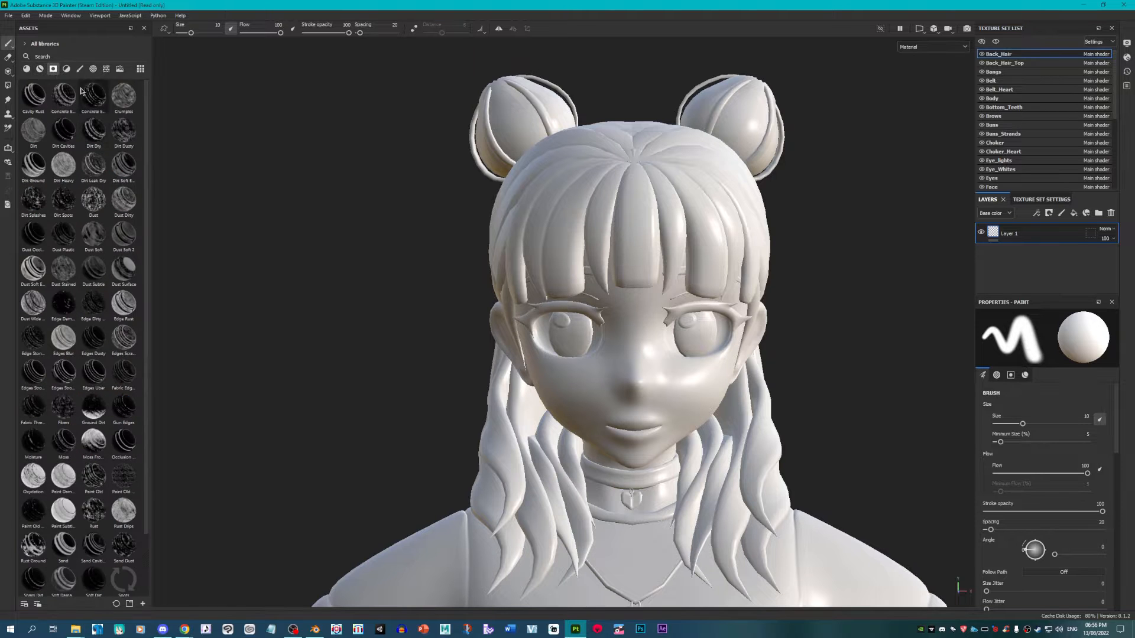
pyautogui.click(67, 70)
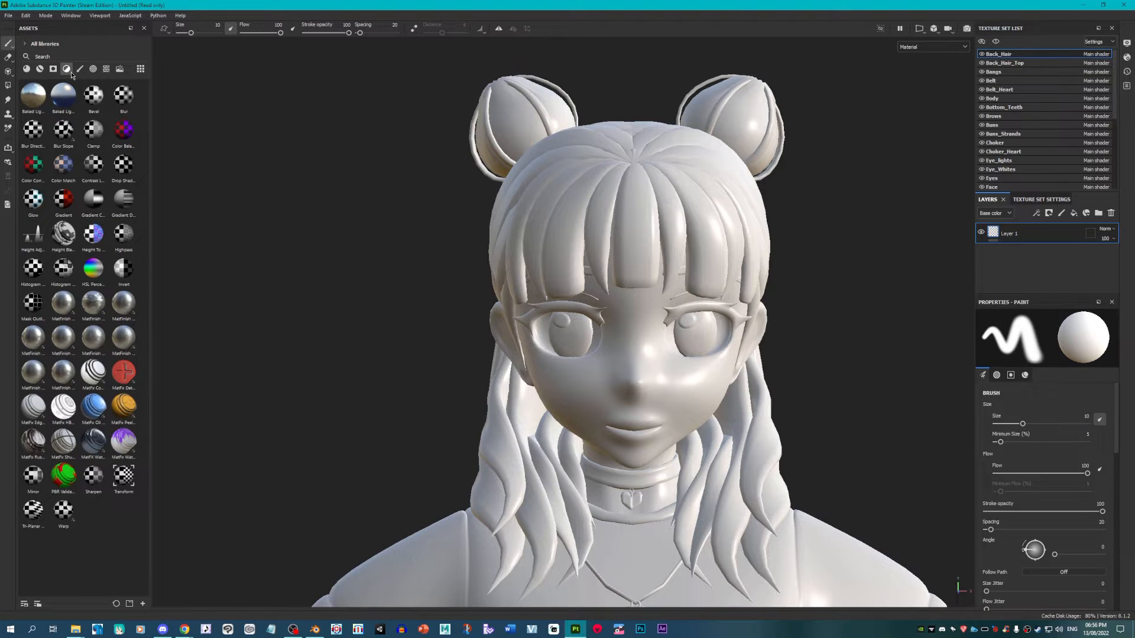
# Step: Look through the brush presets in the asset library and select the Soft Brush
pyautogui.click(80, 72)
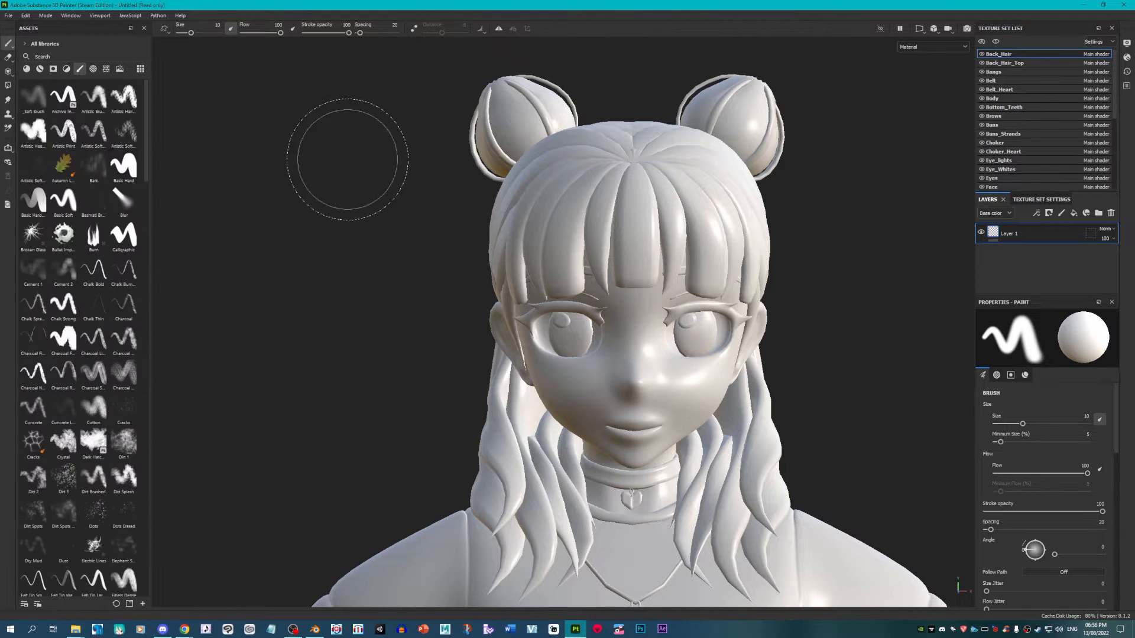
pyautogui.scroll(-15, 93, 237)
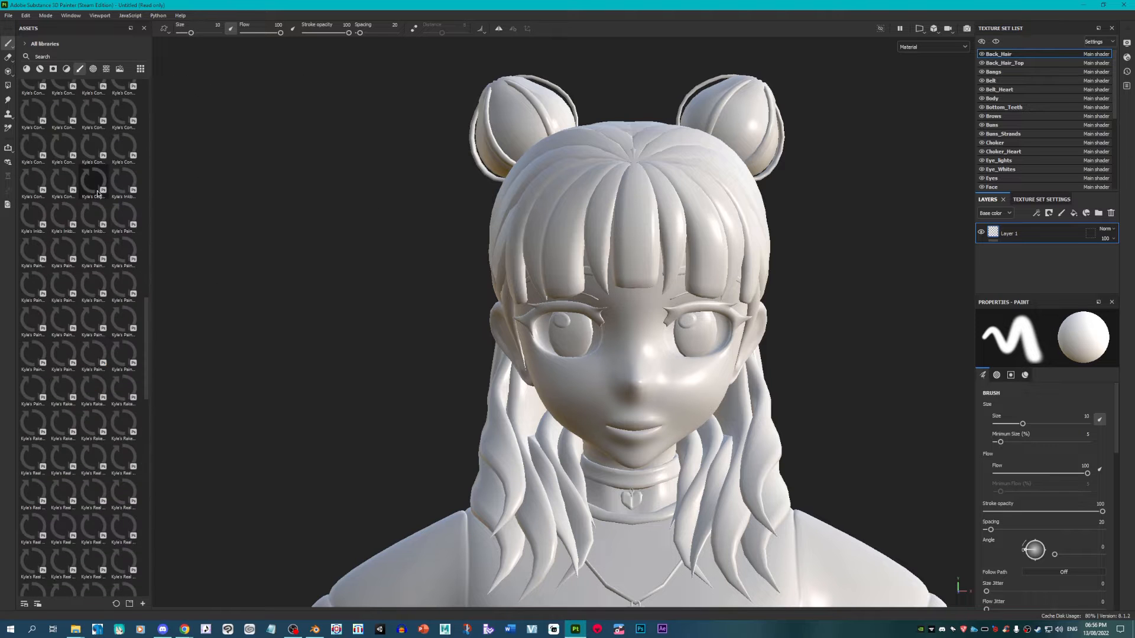
pyautogui.scroll(15, 92, 248)
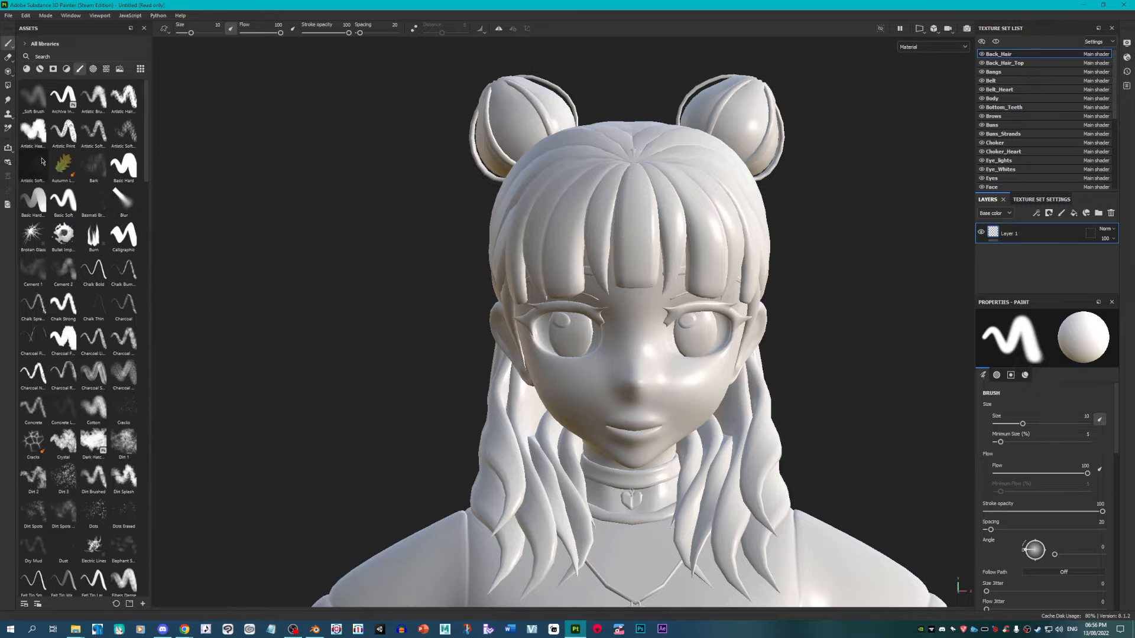
pyautogui.click(33, 95)
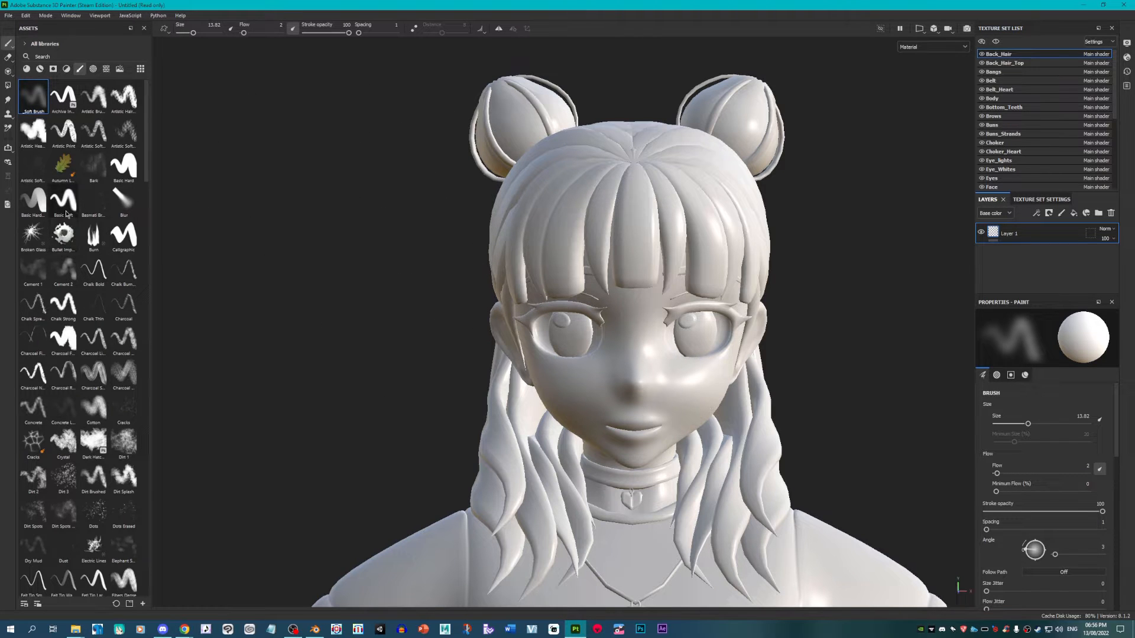
# Step: Browse the brush presets further down the asset library and return to the start of the list
pyautogui.scroll(-8, 92, 353)
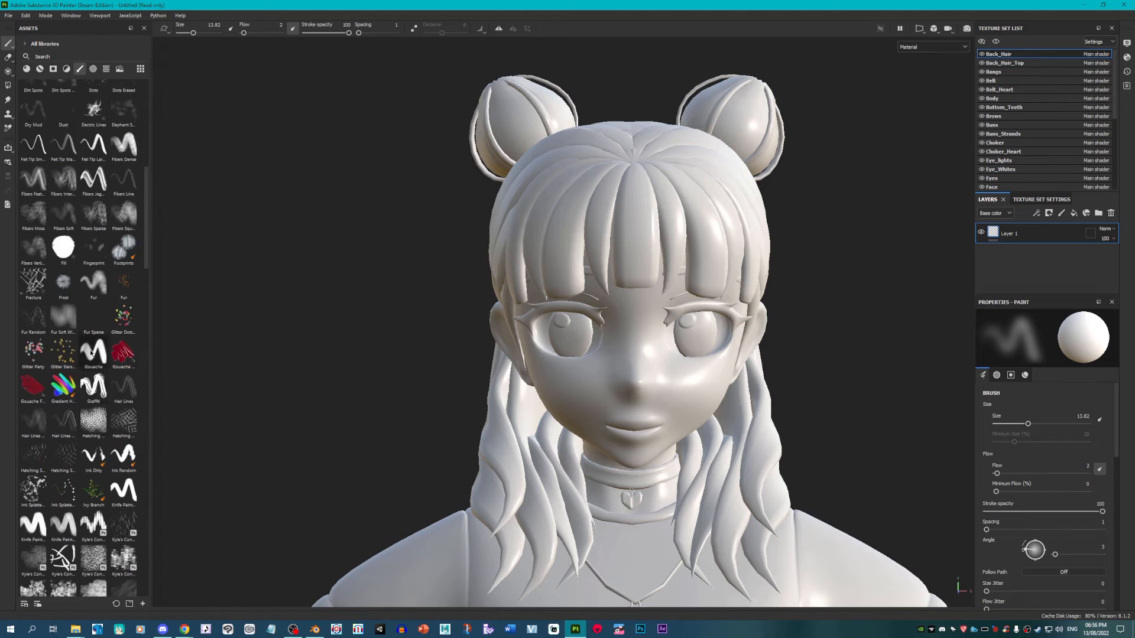
pyautogui.scroll(8, 91, 353)
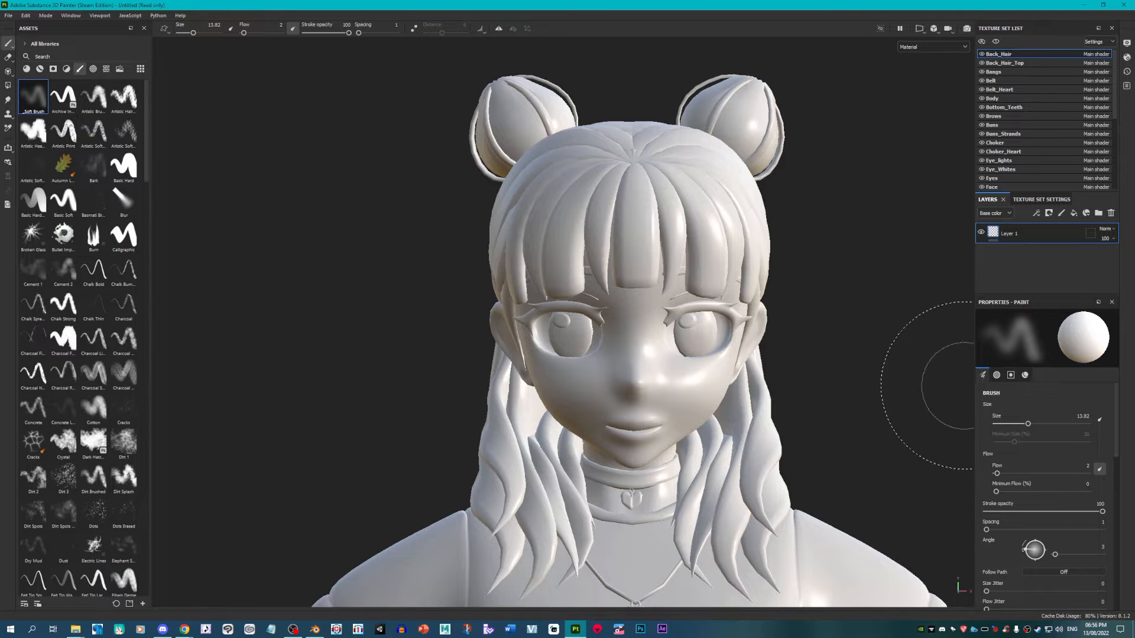
pyautogui.scroll(-2, 65, 373)
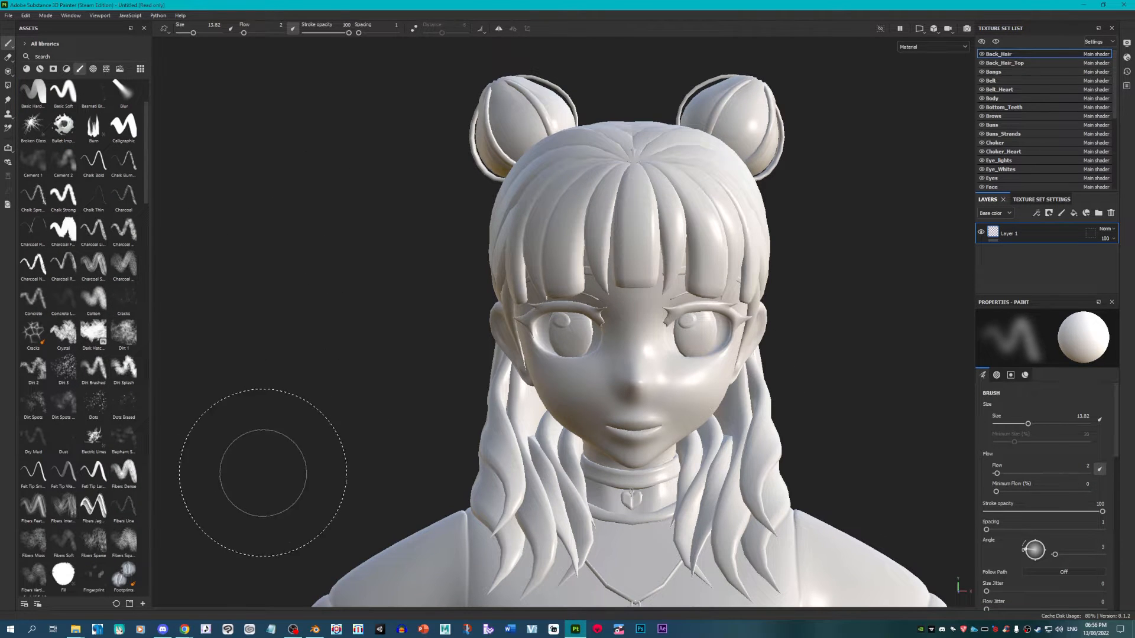
pyautogui.scroll(-1, 232, 233)
pyautogui.scroll(2, 65, 168)
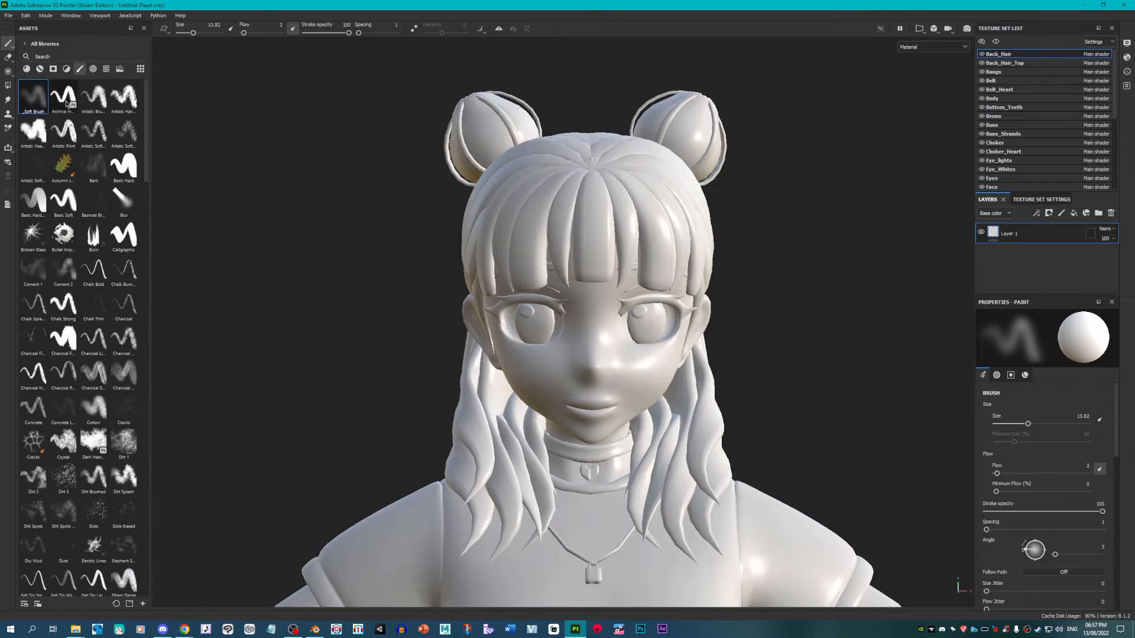
# Step: Examine the Soft Brush's properties and the alphas available for it without choosing another alpha
pyautogui.scroll(-5, 1064, 449)
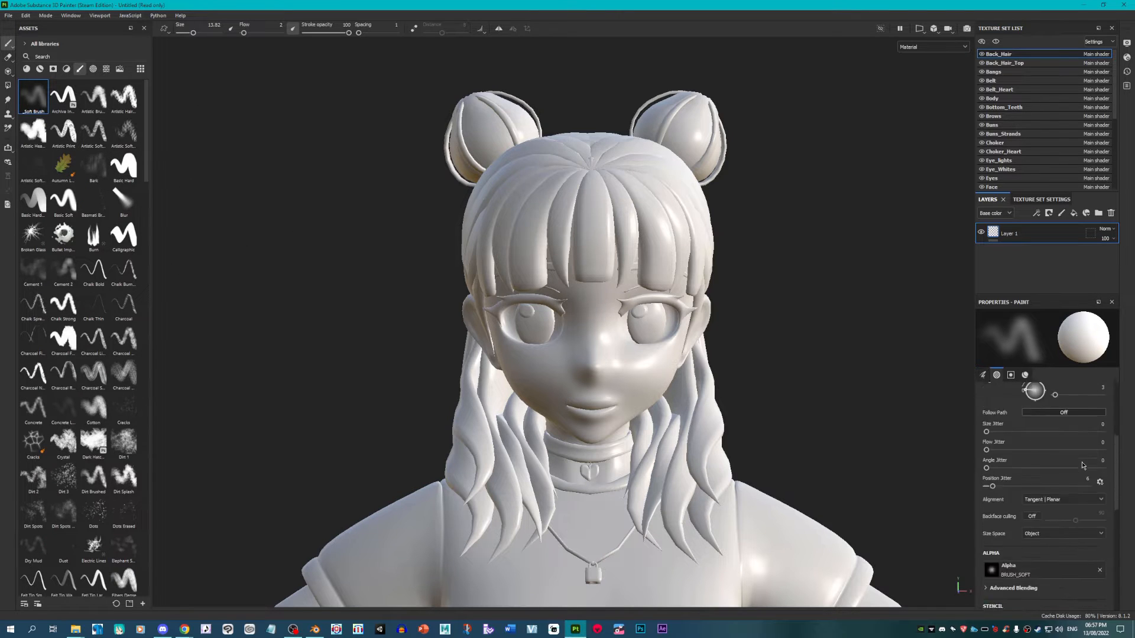
pyautogui.click(996, 467)
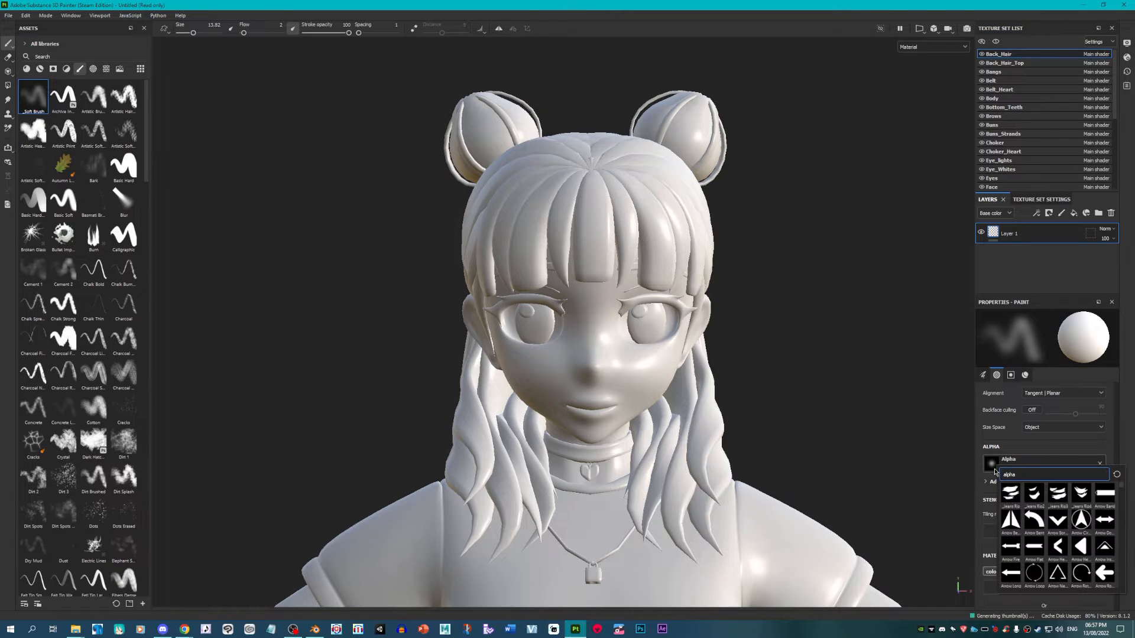
pyautogui.click(1037, 454)
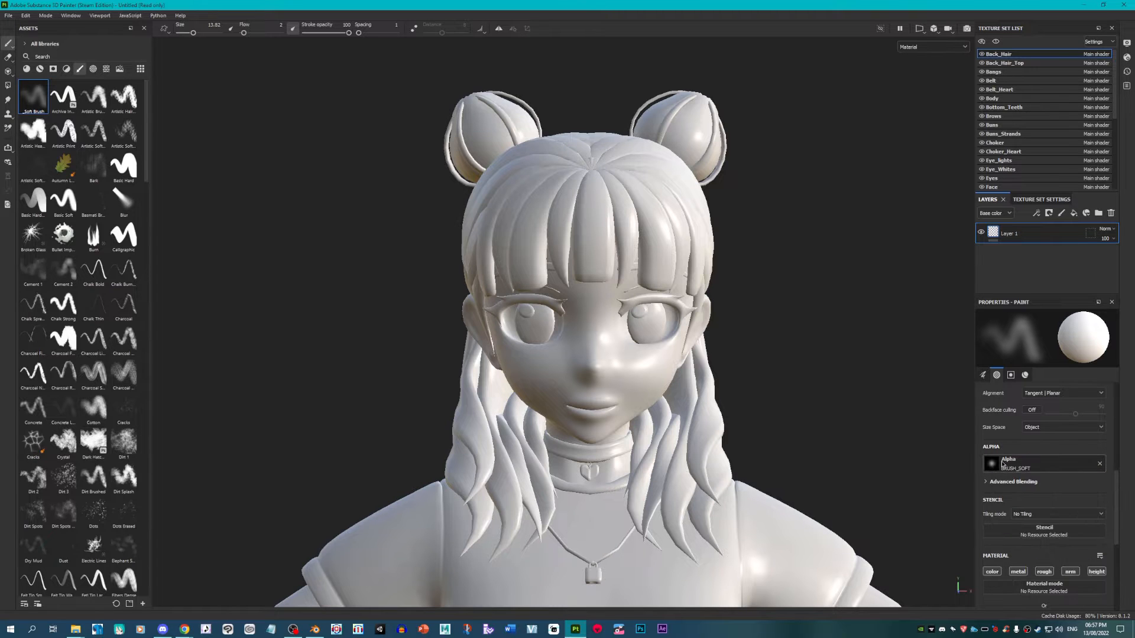
pyautogui.scroll(-2, 572, 348)
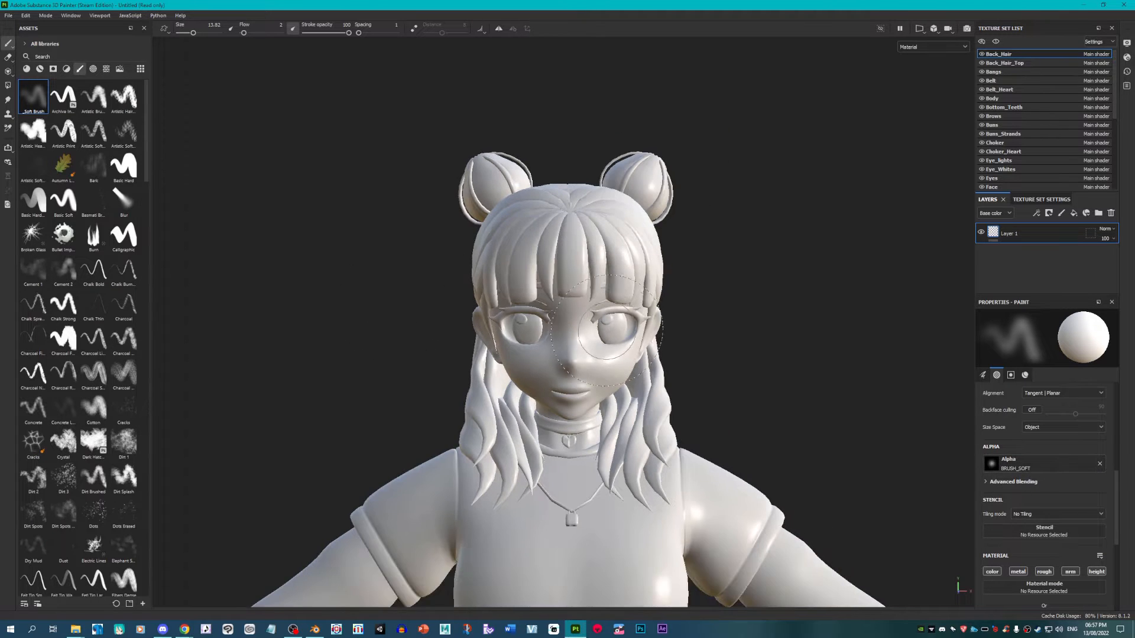
pyautogui.scroll(2, 573, 347)
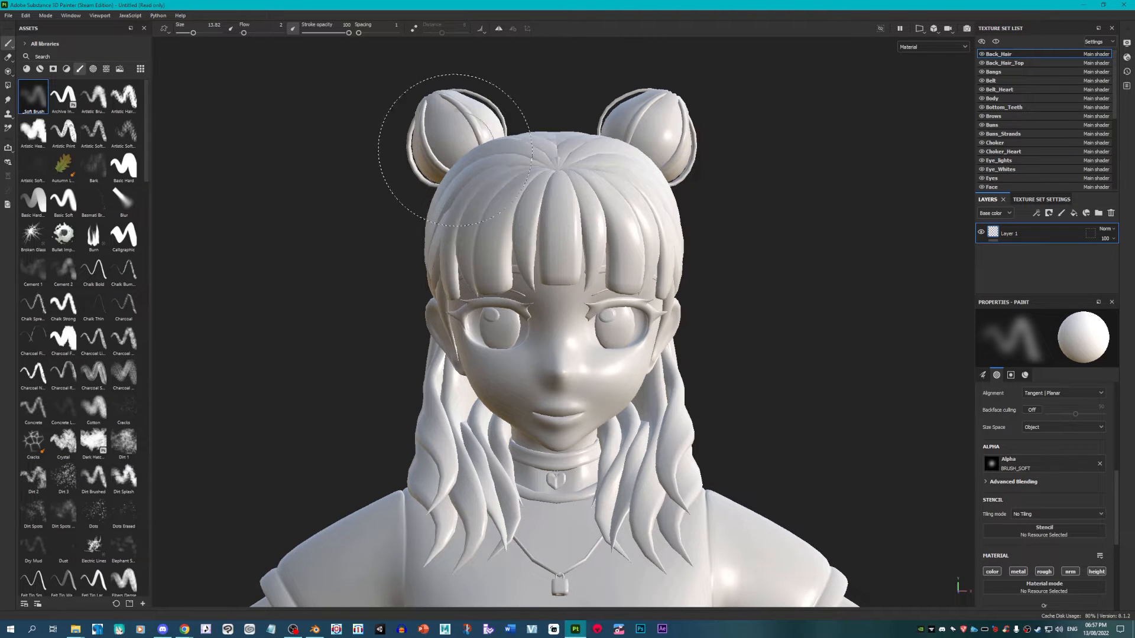
pyautogui.click(991, 470)
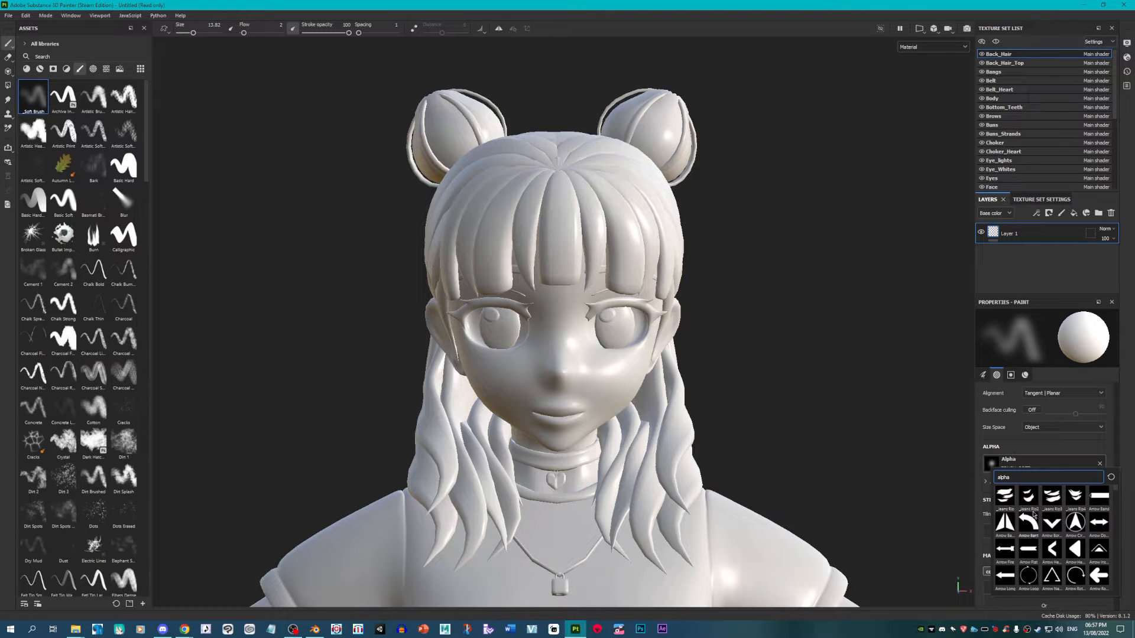
pyautogui.click(853, 363)
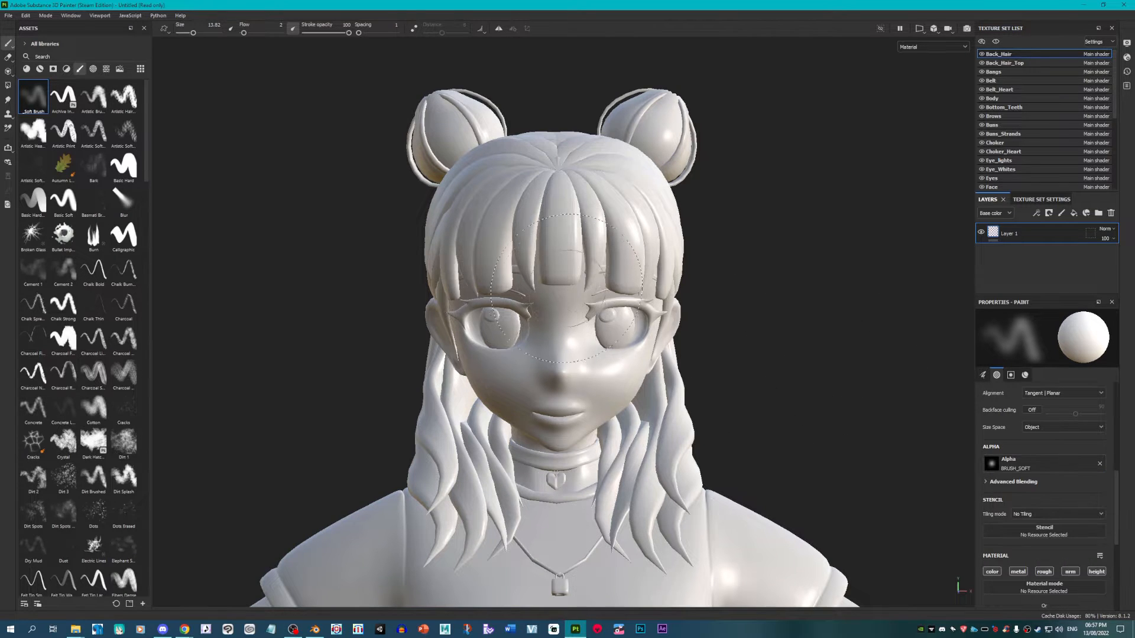
# Step: Add a fill layer above Layer 1 in the Back_Hair texture set
pyautogui.click(1074, 218)
pyautogui.scroll(-3, 730, 217)
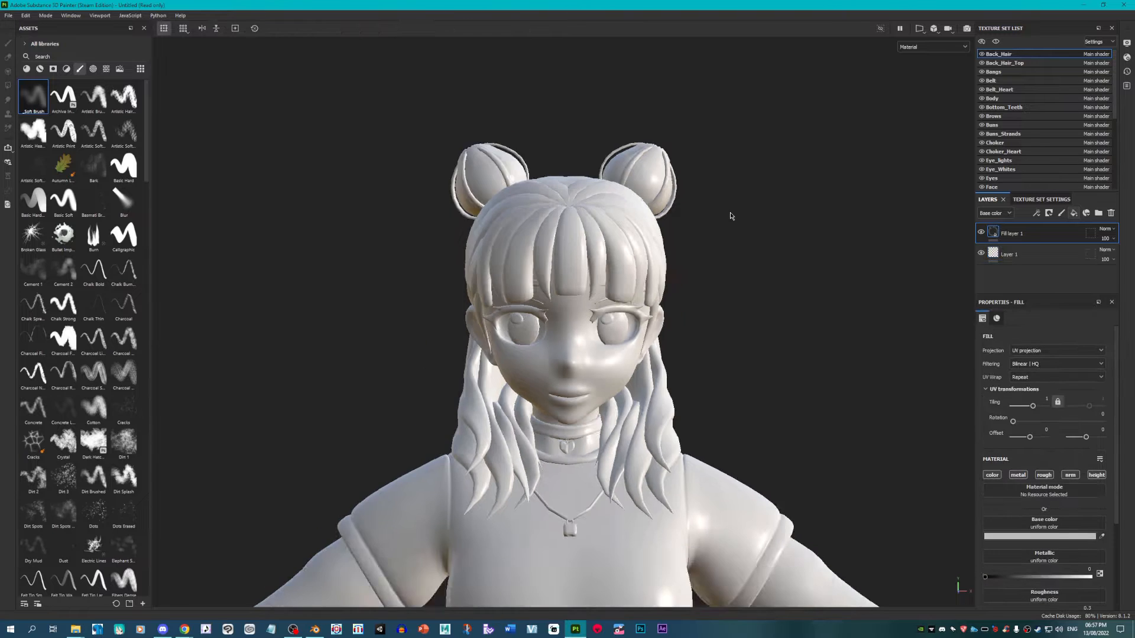
pyautogui.keyDown('alt'); pyautogui.moveTo(730, 216); pyautogui.dragTo(821, 272); pyautogui.keyUp('alt')
pyautogui.moveTo(643, 346)
pyautogui.keyDown('alt'); pyautogui.mouseDown(button='middle')
pyautogui.moveTo(685, 138)
pyautogui.moveTo(653, 338)
pyautogui.mouseUp(button='middle'); pyautogui.keyUp('alt')
pyautogui.scroll(3, 653, 338)
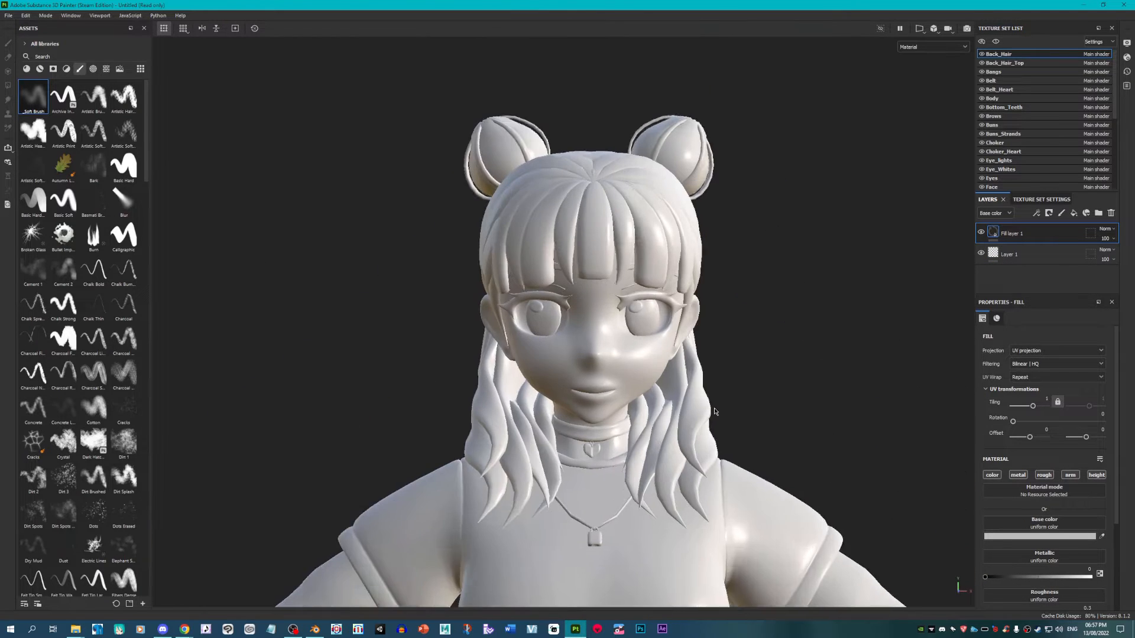
pyautogui.keyDown('alt'); pyautogui.moveTo(716, 306); pyautogui.dragTo(715, 357, button='middle'); pyautogui.keyUp('alt')
pyautogui.keyDown('alt'); pyautogui.moveTo(729, 307); pyautogui.dragTo(723, 315); pyautogui.keyUp('alt')
pyautogui.keyDown('alt'); pyautogui.moveTo(772, 343); pyautogui.dragTo(846, 116, button='middle'); pyautogui.keyUp('alt')
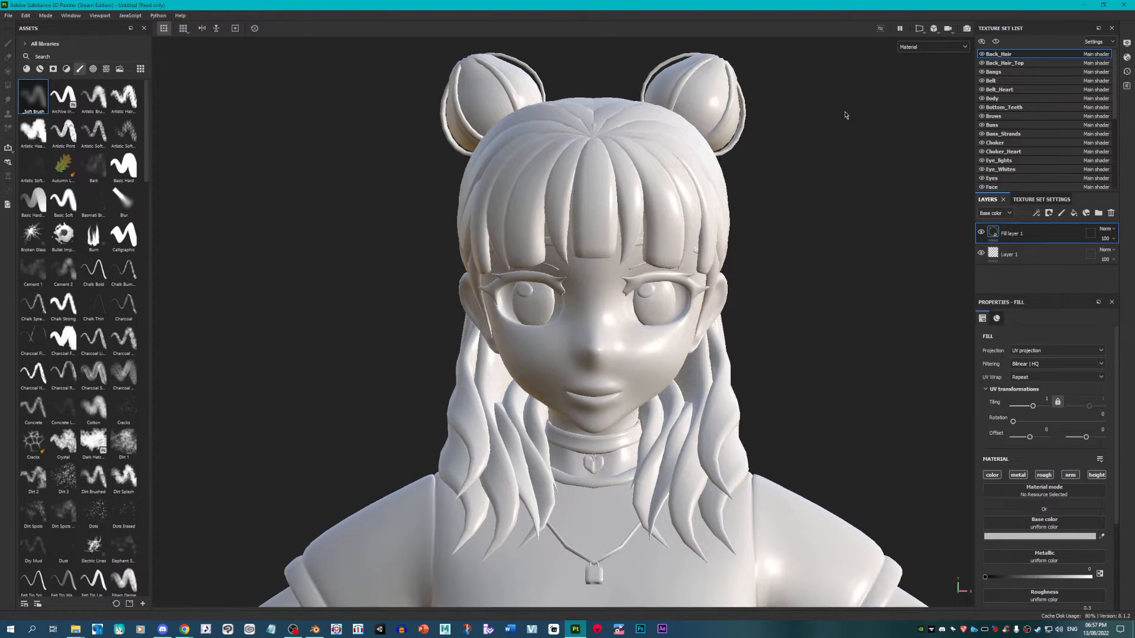
# Step: Switch the viewport display from Material to the Base color channel only
pyautogui.click(921, 46)
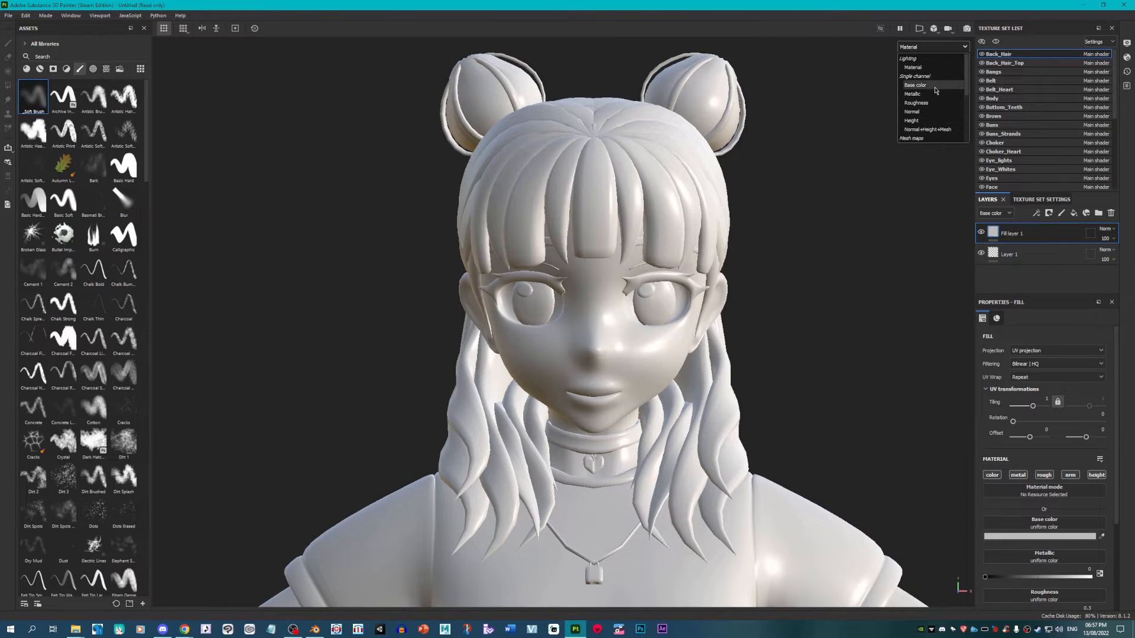
pyautogui.click(922, 47)
pyautogui.click(924, 46)
pyautogui.click(916, 85)
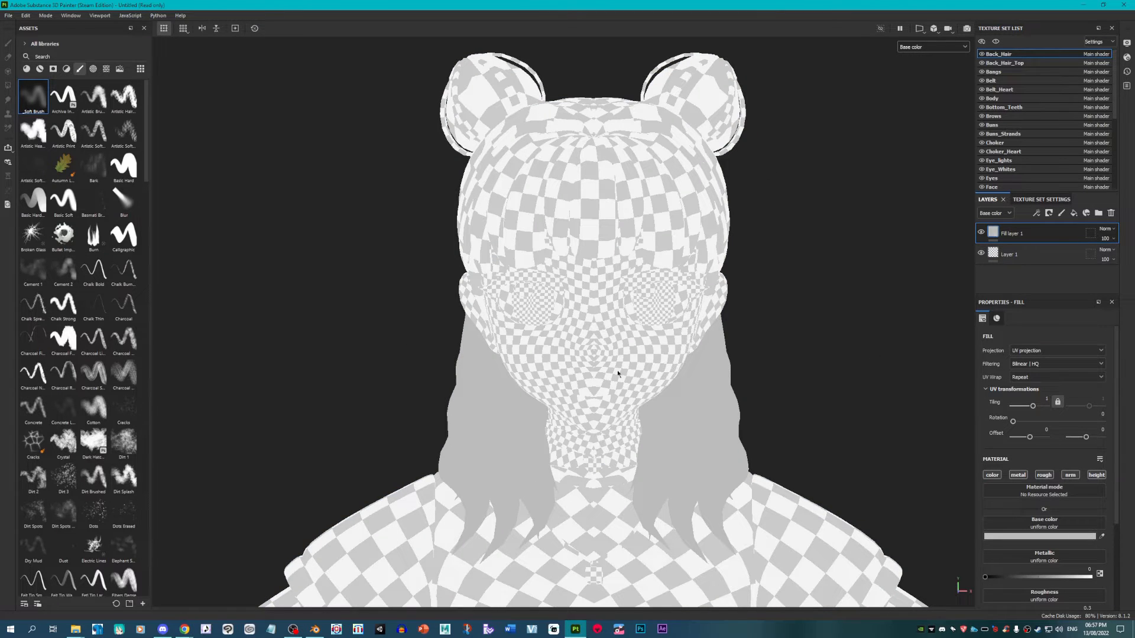
# Step: Disable the fill layer's metal, rough, nrm and height channels, keeping only the color channel active
pyautogui.click(1016, 475)
pyautogui.click(1044, 475)
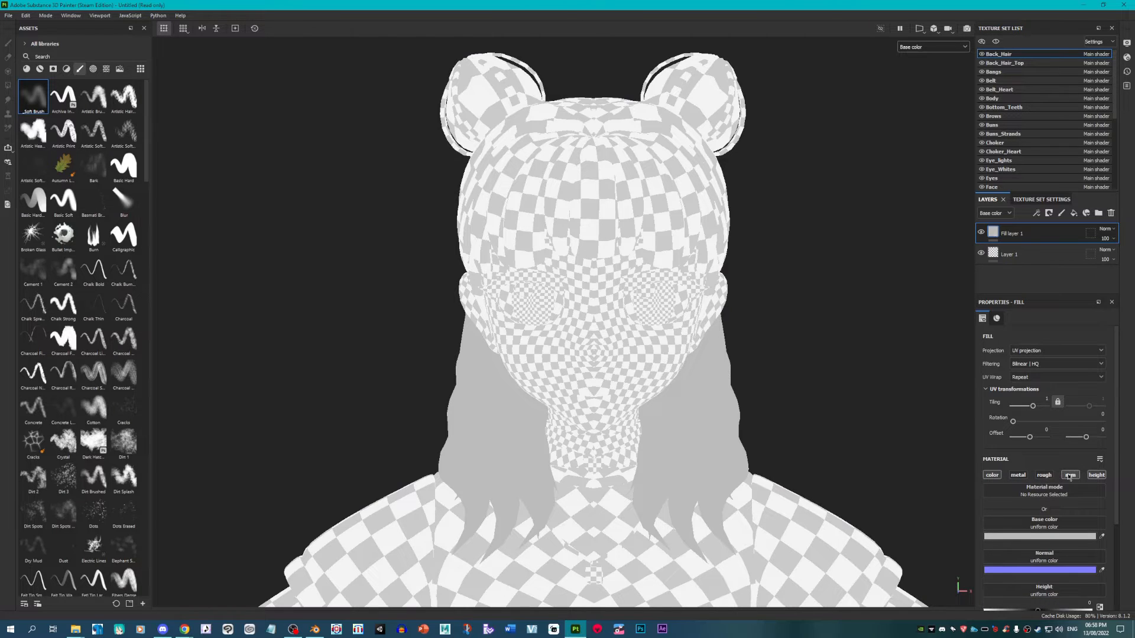
pyautogui.click(1070, 474)
pyautogui.click(1096, 474)
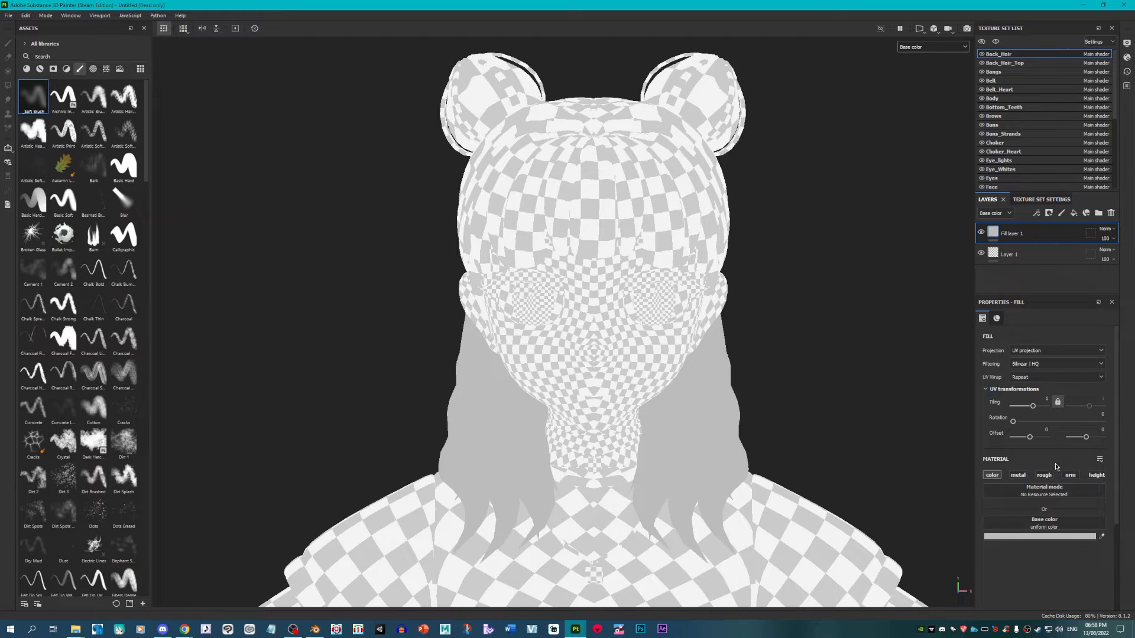
pyautogui.click(1017, 475)
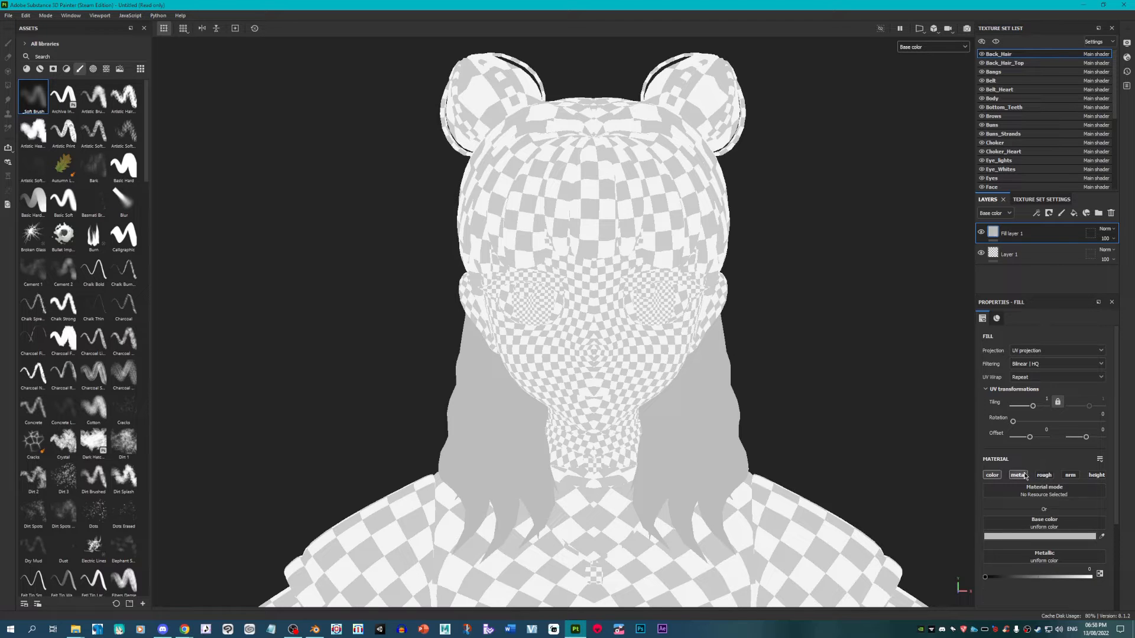
pyautogui.click(1017, 476)
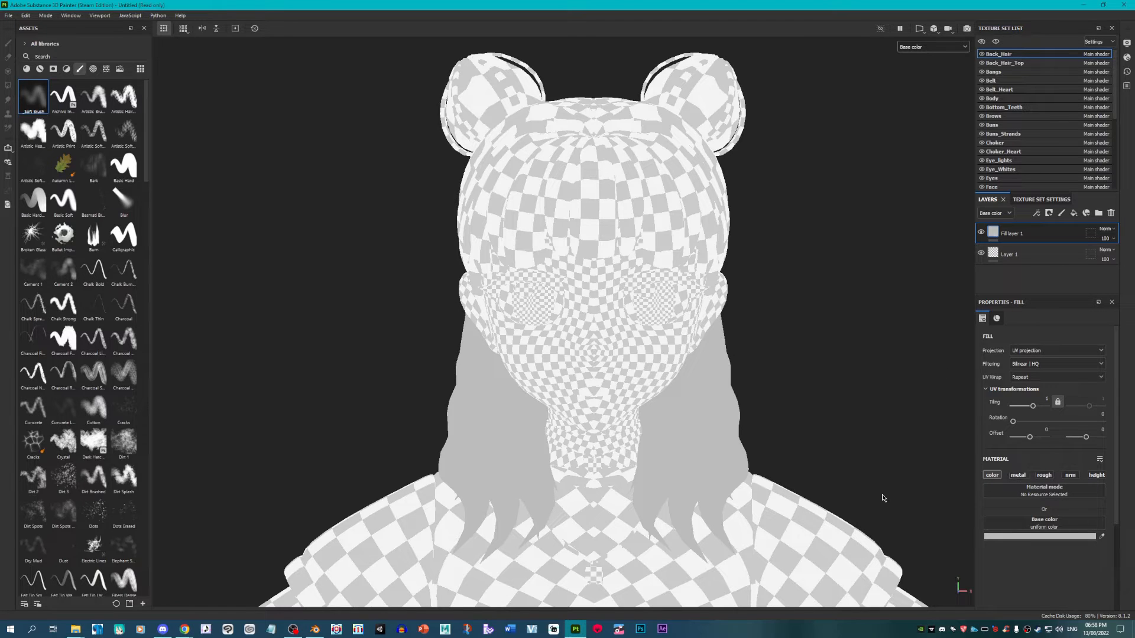
# Step: Set the fill layer's base color to the dark grey 292929
pyautogui.click(1056, 537)
pyautogui.moveTo(990, 455); pyautogui.dragTo(895, 289)
pyautogui.click(1056, 537)
pyautogui.click(1046, 538)
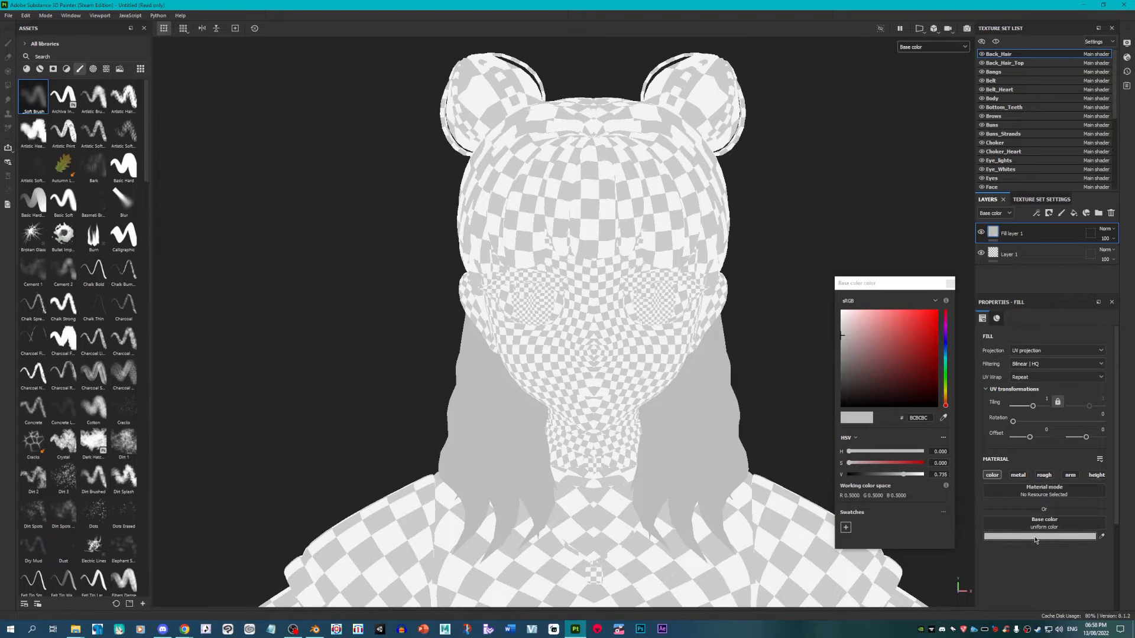
pyautogui.moveTo(871, 344); pyautogui.dragTo(841, 391)
# Step: Sample a near-black navy as the fill layer's base color with the eyedropper and place the layer beneath Layer 1
pyautogui.click(943, 417)
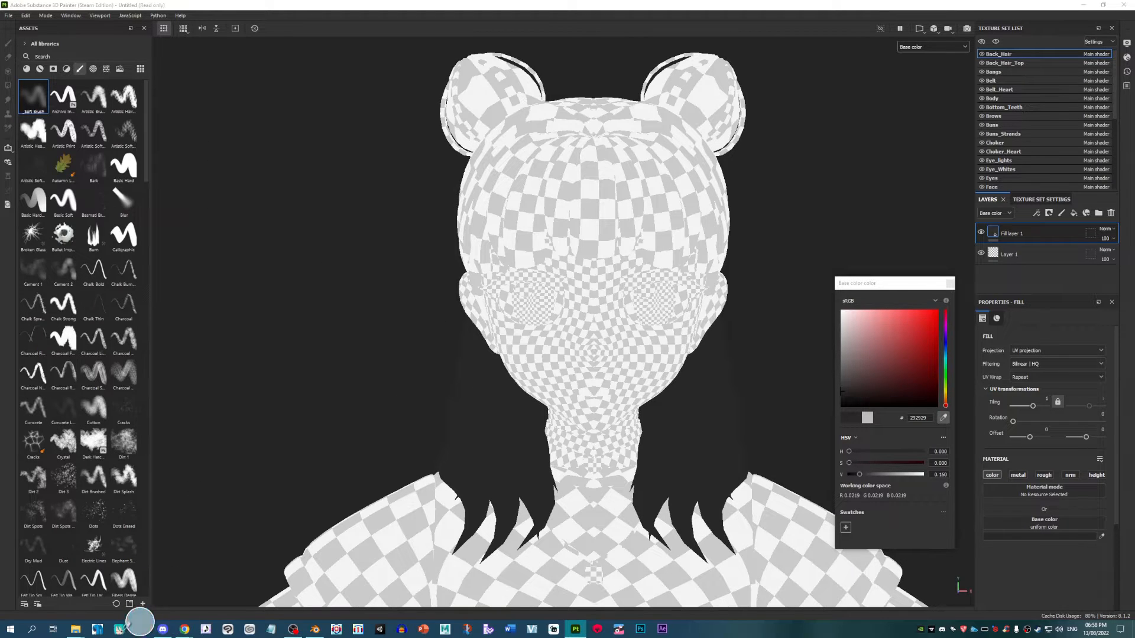
pyautogui.click(171, 625)
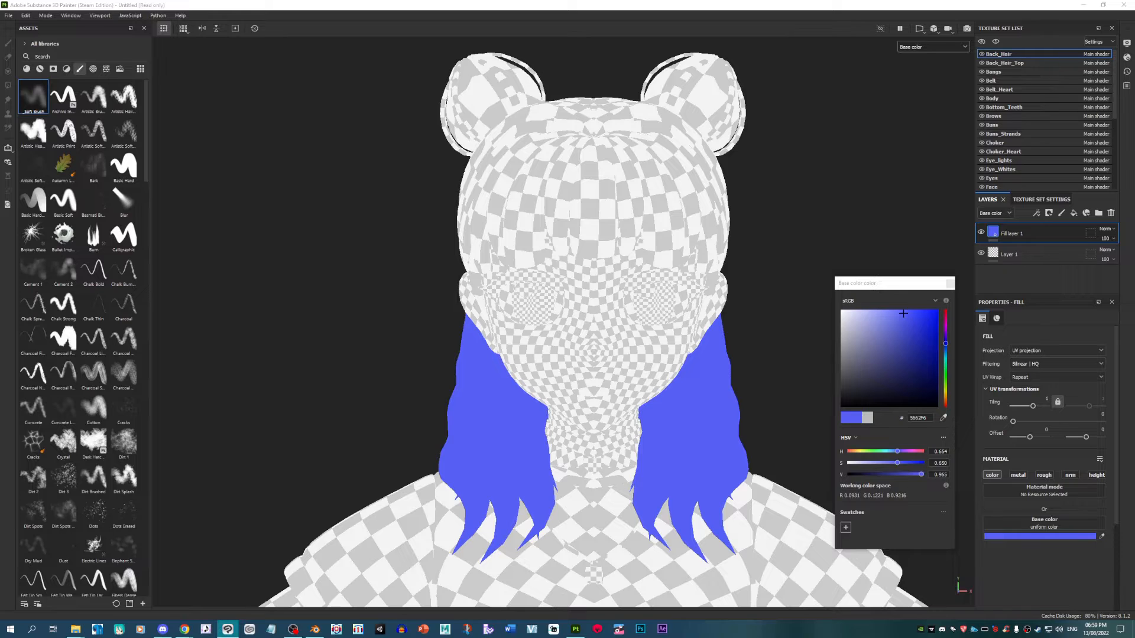
pyautogui.click(944, 419)
pyautogui.click(770, 299)
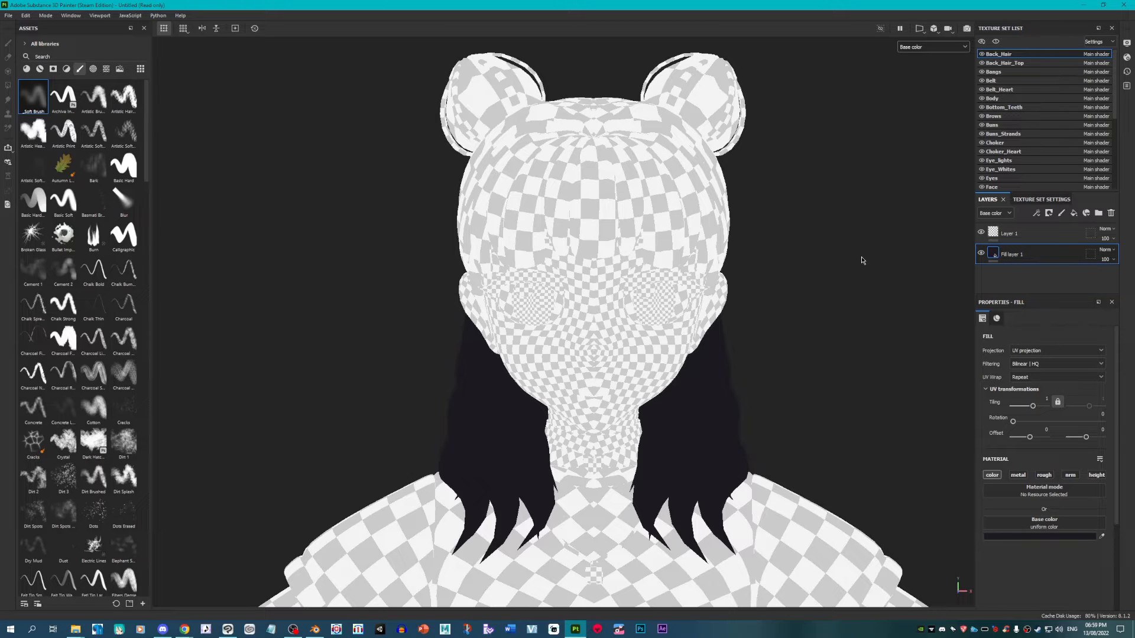
# Step: Copy the near-black fill layer into the Back_Hair_Top, Bangs, Buns and Buns_Strands texture sets
pyautogui.press('Delete')
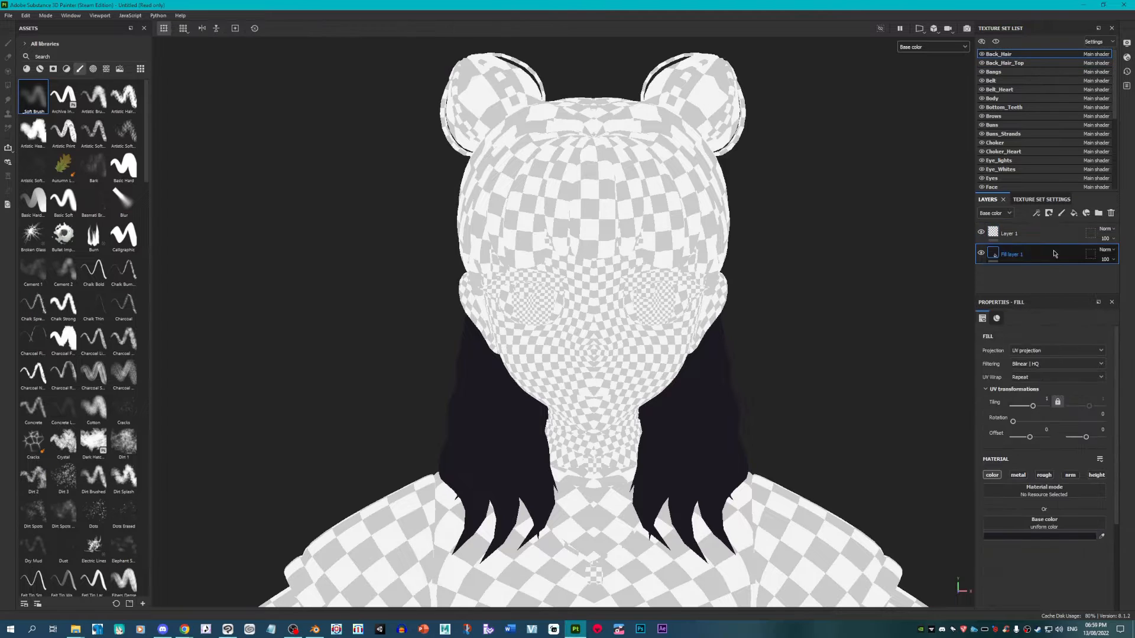
pyautogui.hotkey('ctrl', 'z')
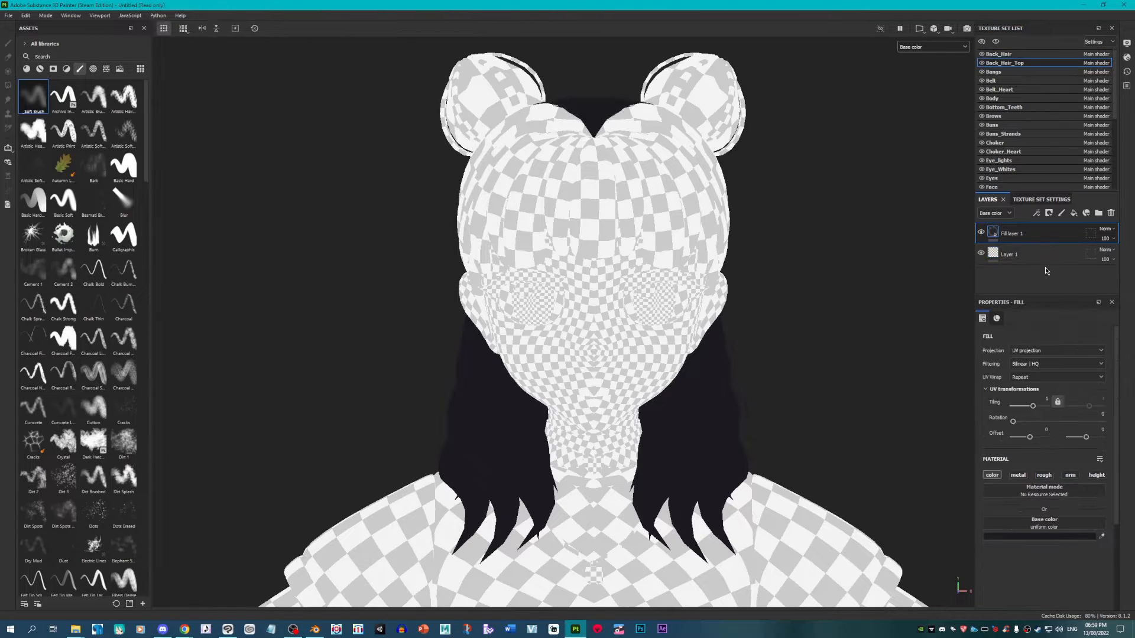
pyautogui.keyDown('alt'); pyautogui.moveTo(796, 220); pyautogui.dragTo(785, 302); pyautogui.keyUp('alt')
pyautogui.click(994, 71)
pyautogui.hotkey('ctrl', 'v')
pyautogui.keyDown('alt'); pyautogui.moveTo(797, 260); pyautogui.dragTo(796, 264); pyautogui.keyUp('alt')
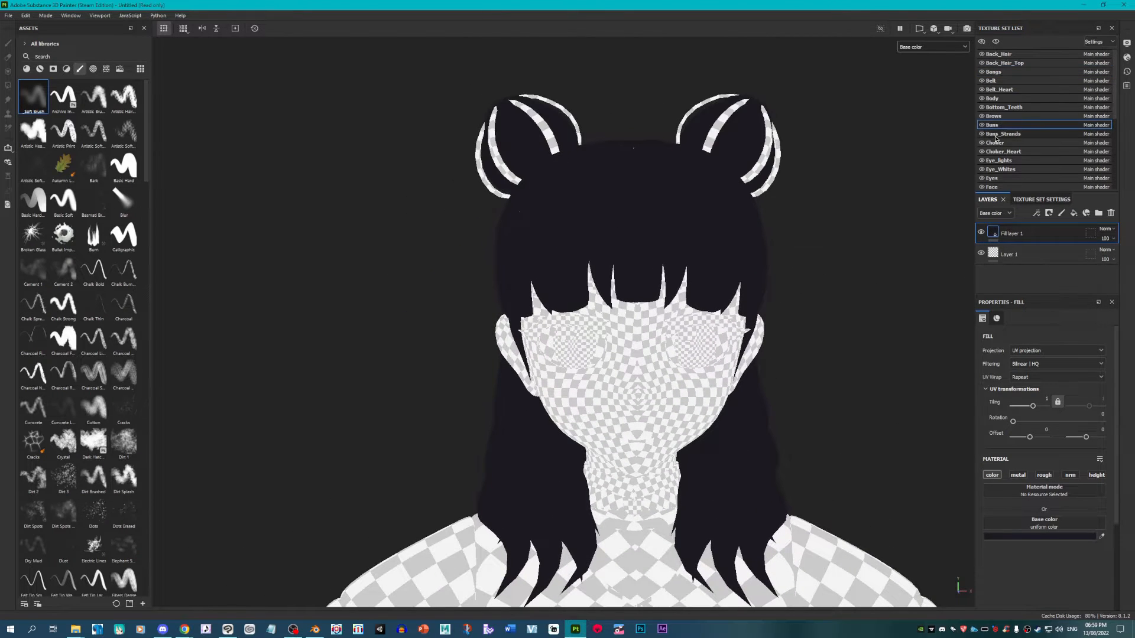
pyautogui.click(997, 135)
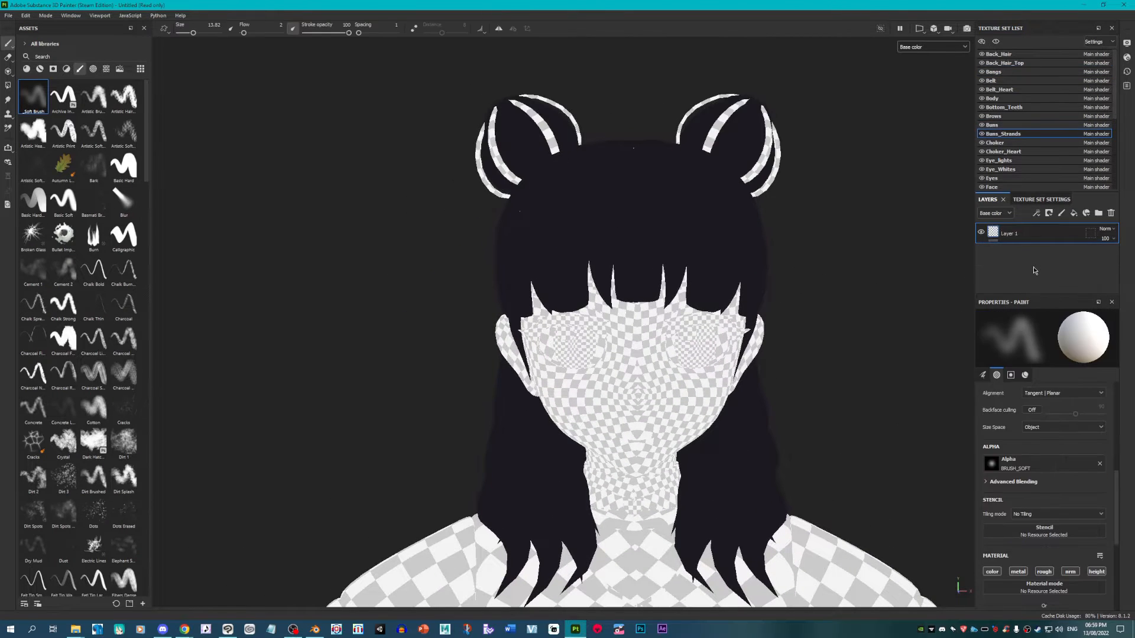
pyautogui.hotkey('ctrl', 'v')
pyautogui.moveTo(771, 268)
pyautogui.keyDown('alt'); pyautogui.mouseDown(button='middle')
pyautogui.moveTo(750, 241)
pyautogui.moveTo(754, 272)
pyautogui.mouseUp(button='middle'); pyautogui.keyUp('alt')
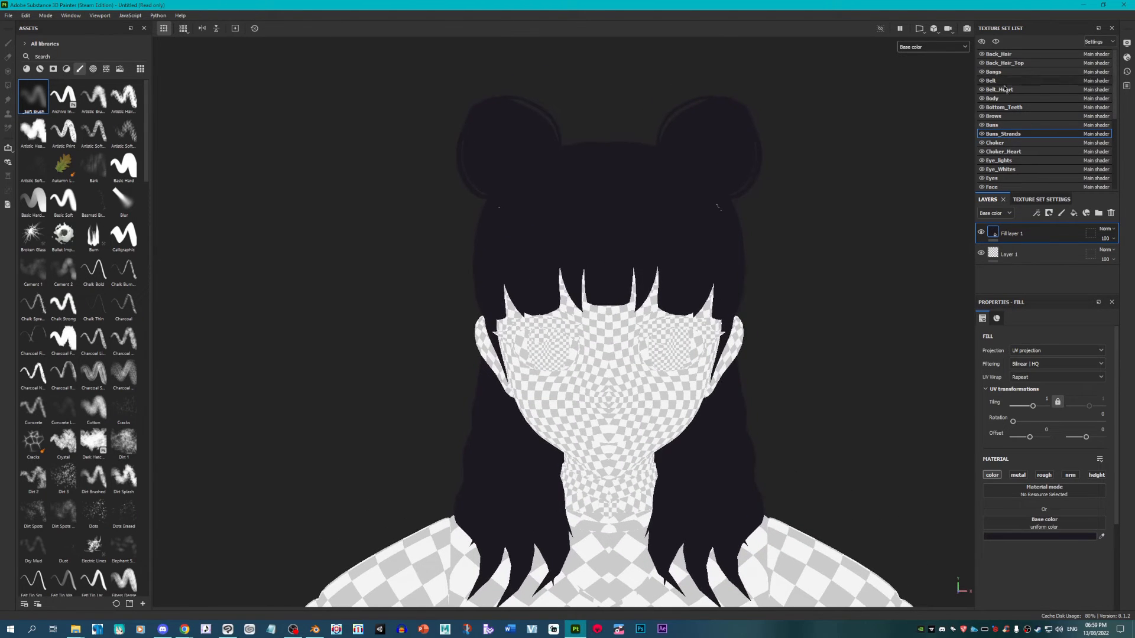
# Step: Isolate the Buns_Strands, Back_Hair and Back_Hair_Top texture sets in the view and show all texture sets again
pyautogui.scroll(-7, 796, 178)
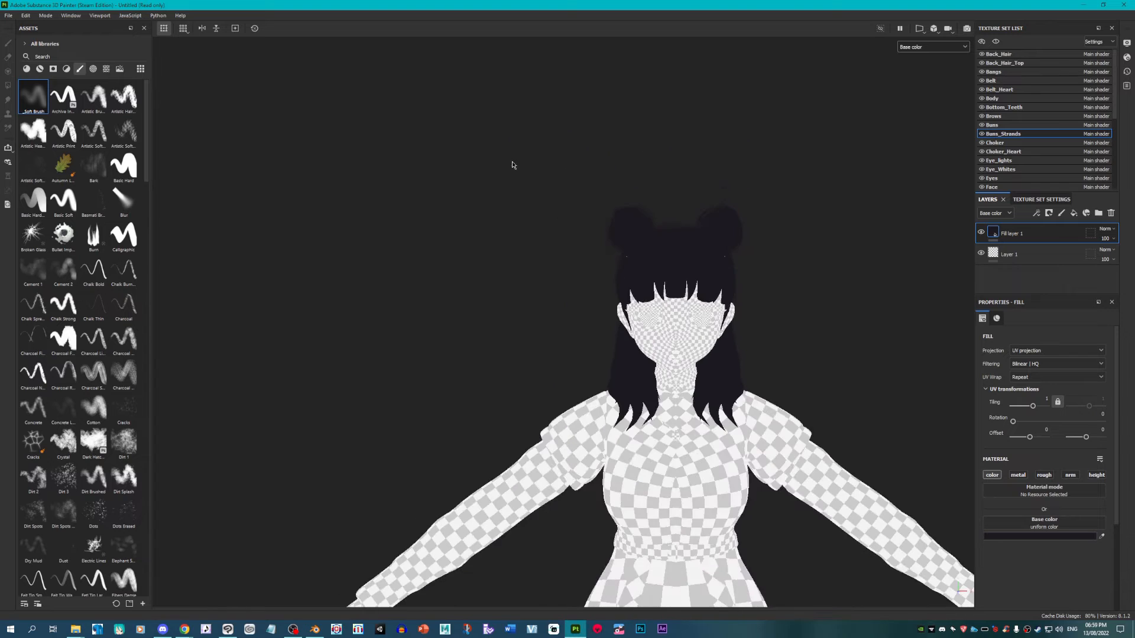
pyautogui.scroll(4, 618, 329)
pyautogui.scroll(-4, 619, 330)
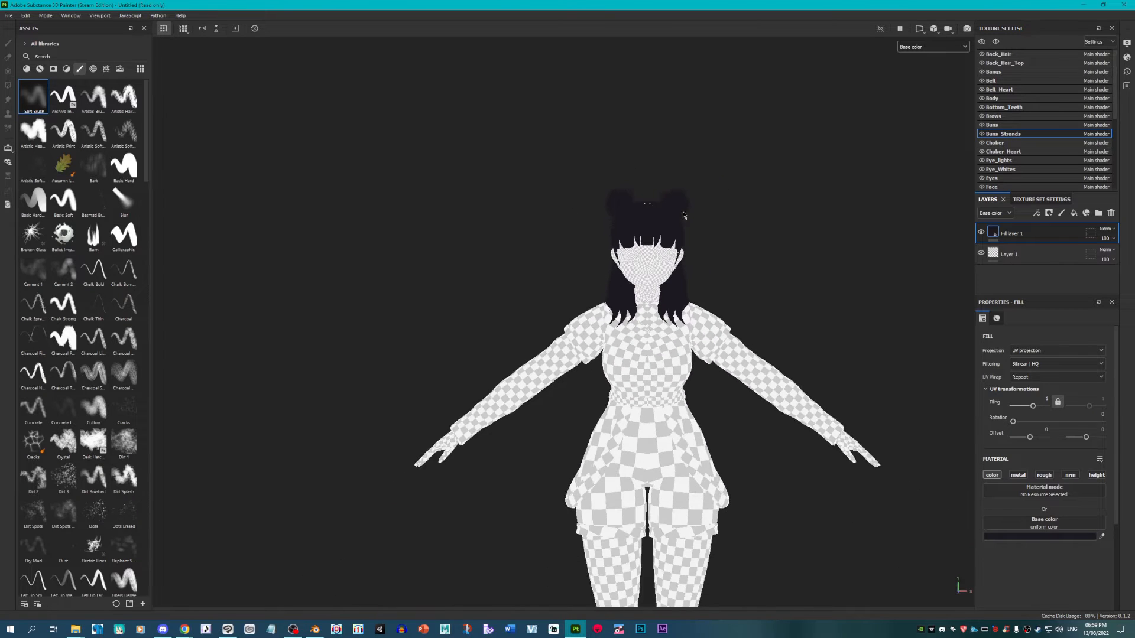
pyautogui.scroll(4, 743, 188)
pyautogui.hotkey('alt', 'q')
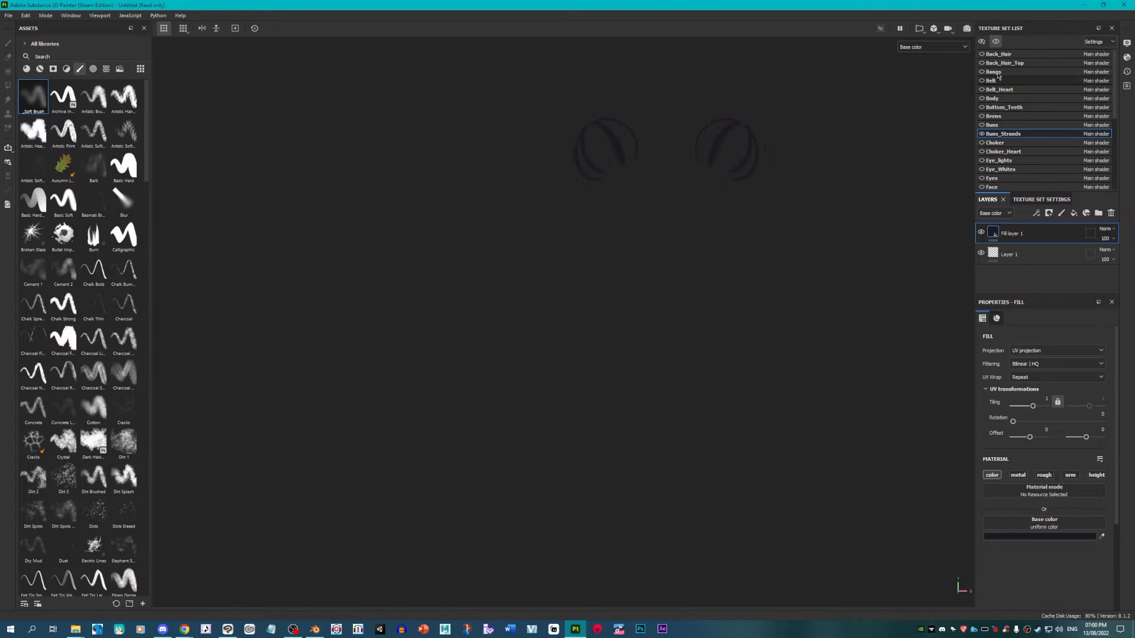
pyautogui.click(982, 54)
pyautogui.click(982, 63)
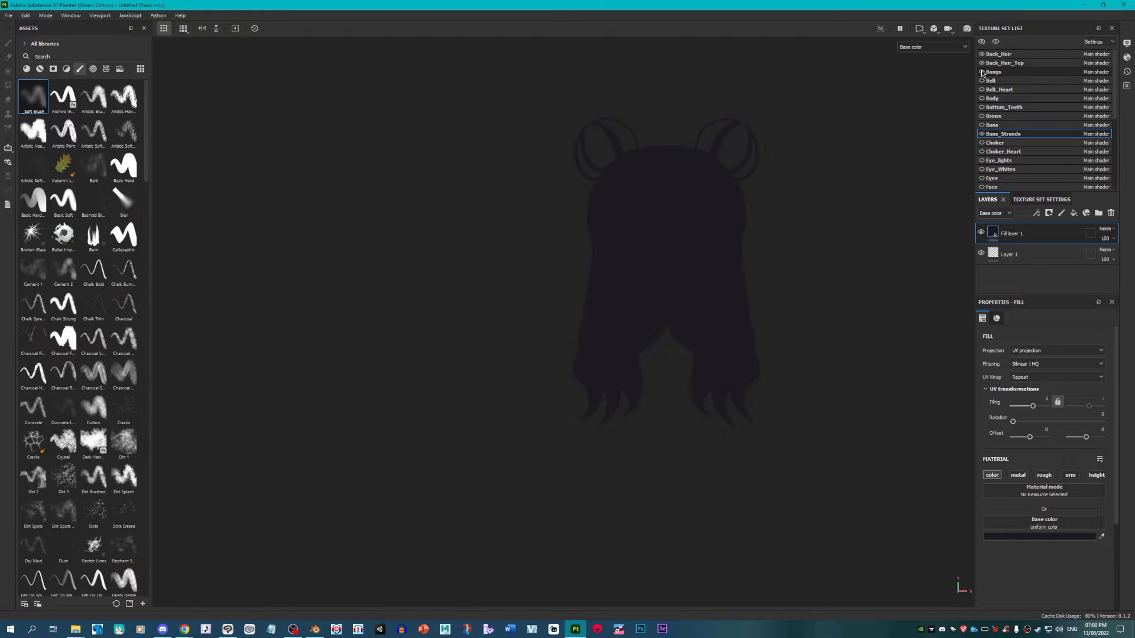
pyautogui.click(985, 44)
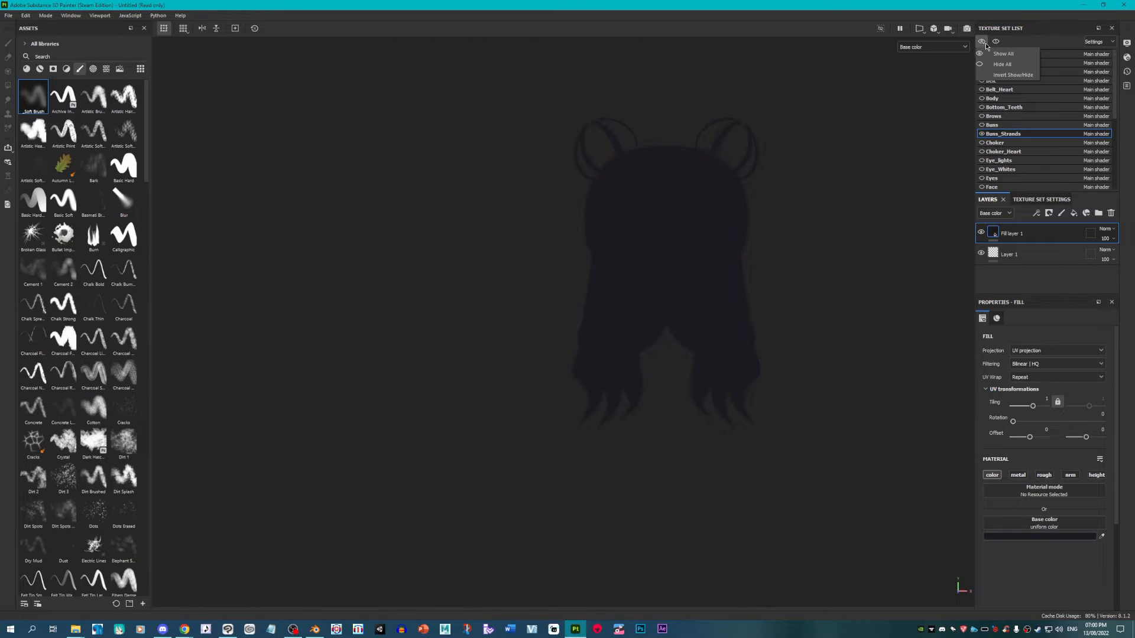
pyautogui.click(992, 54)
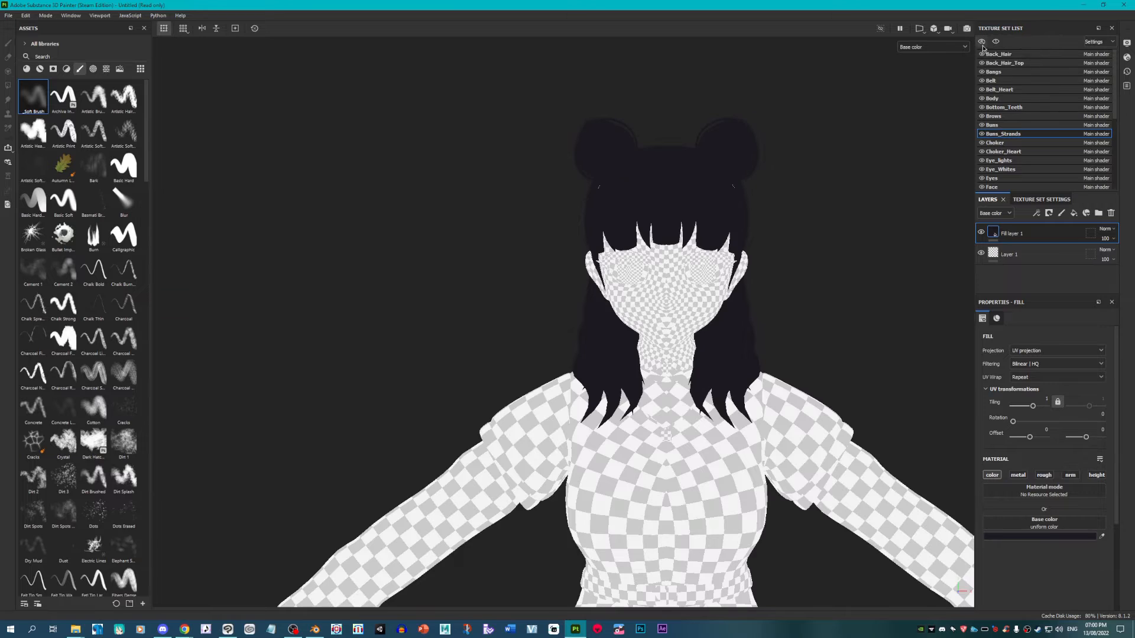
# Step: Hide all texture sets and show only the Face texture set in the view
pyautogui.click(998, 65)
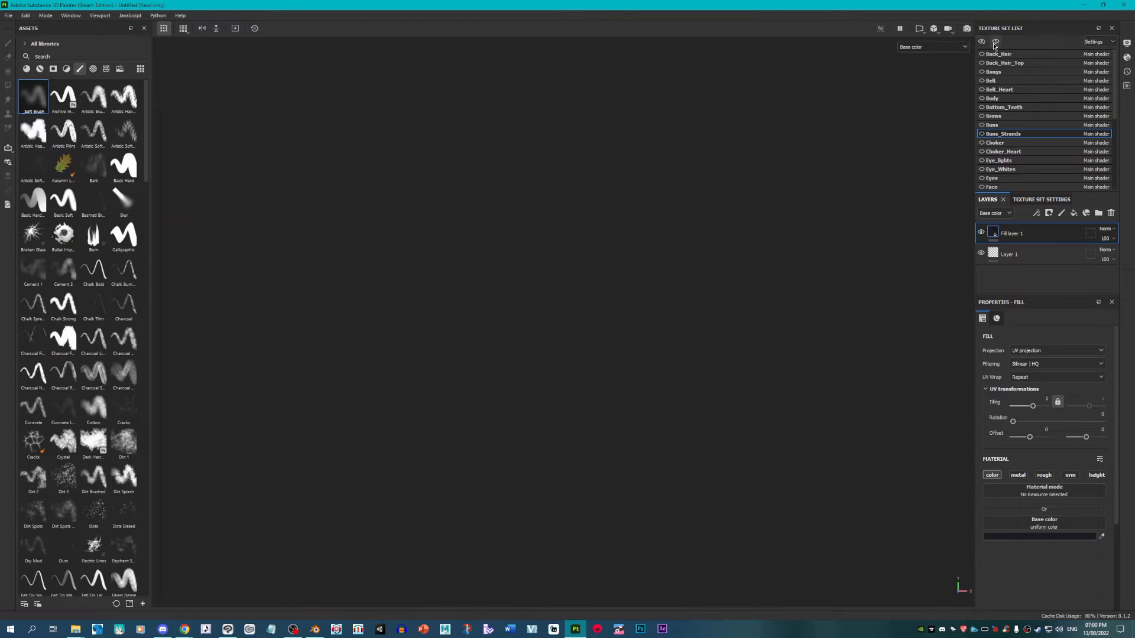
pyautogui.click(982, 99)
pyautogui.click(981, 99)
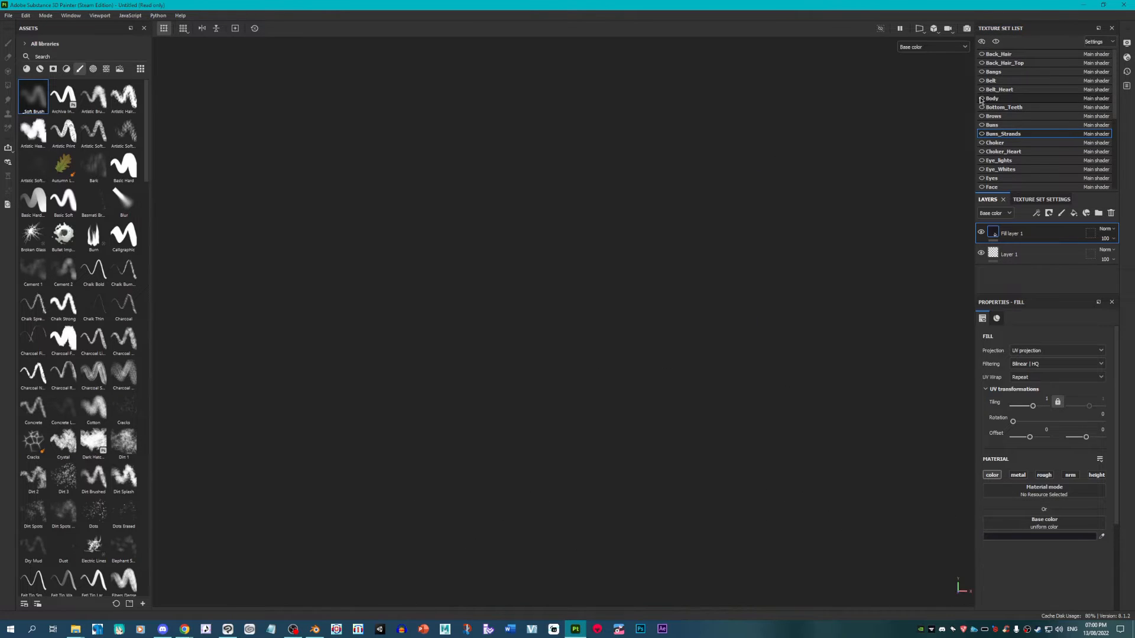
pyautogui.scroll(-3, 982, 106)
pyautogui.click(982, 107)
pyautogui.scroll(4, 748, 210)
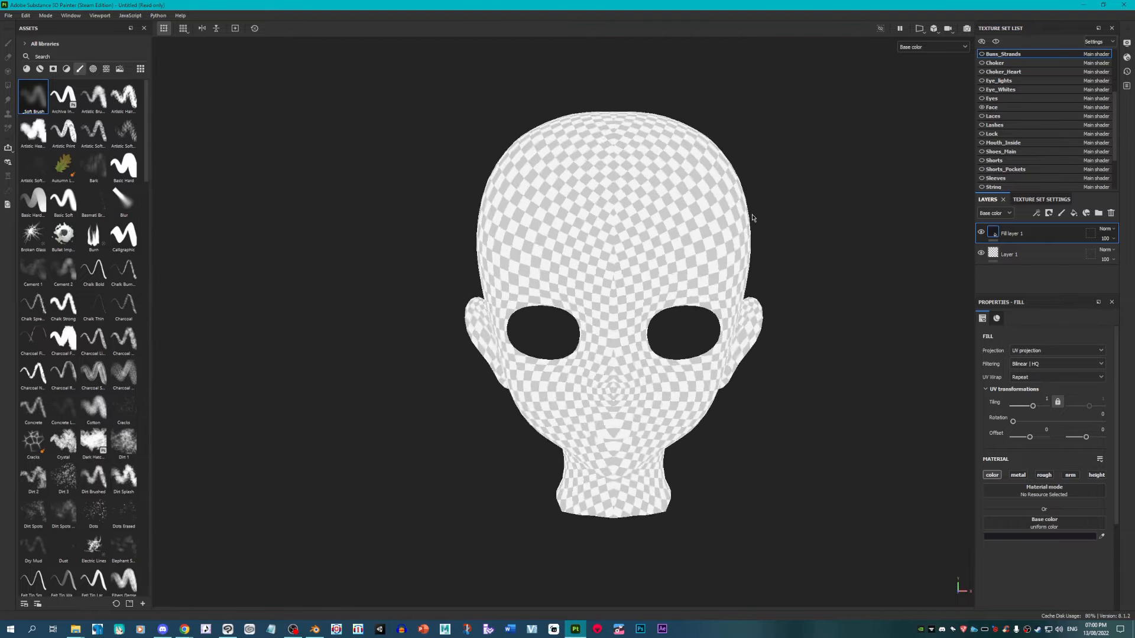
pyautogui.scroll(1, 751, 217)
pyautogui.keyDown('alt'); pyautogui.moveTo(763, 248); pyautogui.dragTo(798, 215, button='middle'); pyautogui.keyUp('alt')
pyautogui.scroll(3, 758, 213)
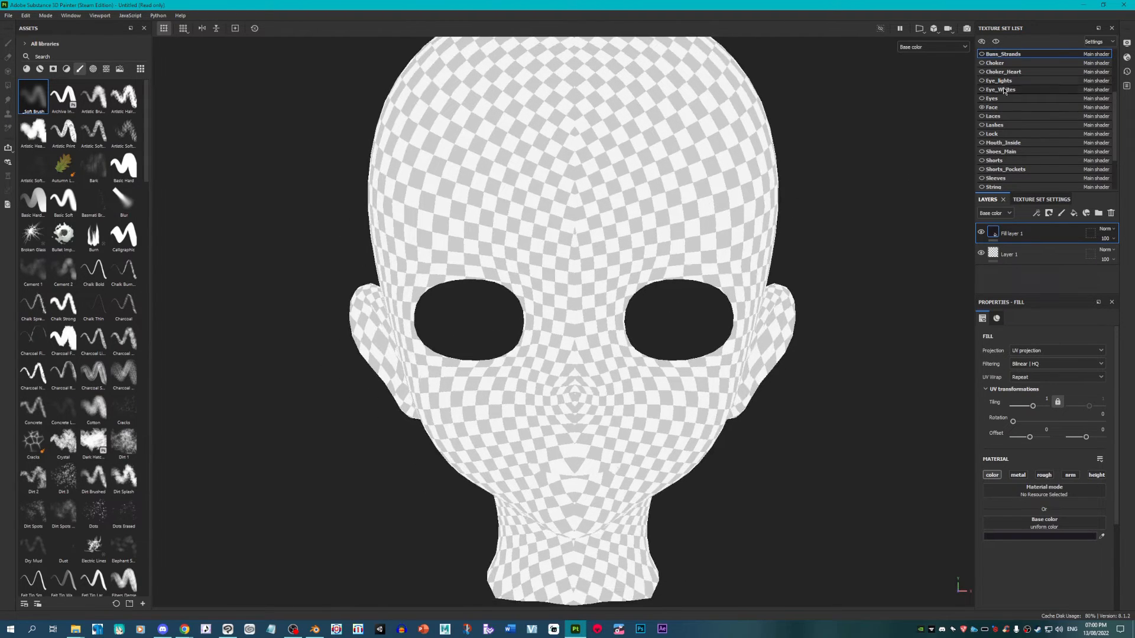
# Step: Add a fill layer with only the color channel enabled to the Face texture set and sample a pale peach skin tone for it
pyautogui.click(991, 107)
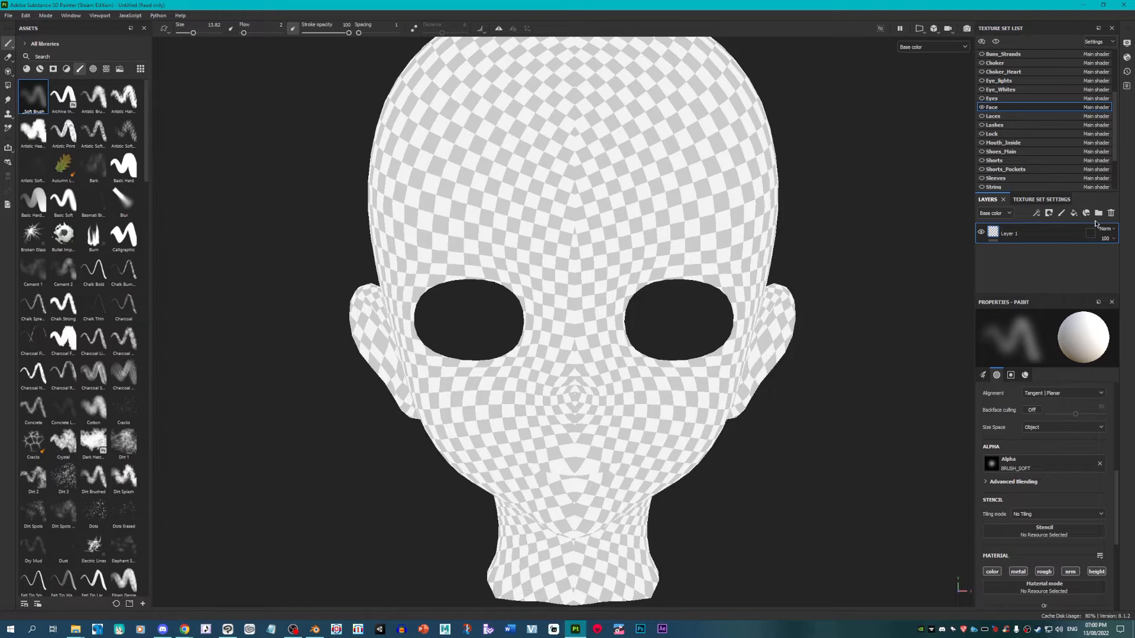
pyautogui.click(1076, 214)
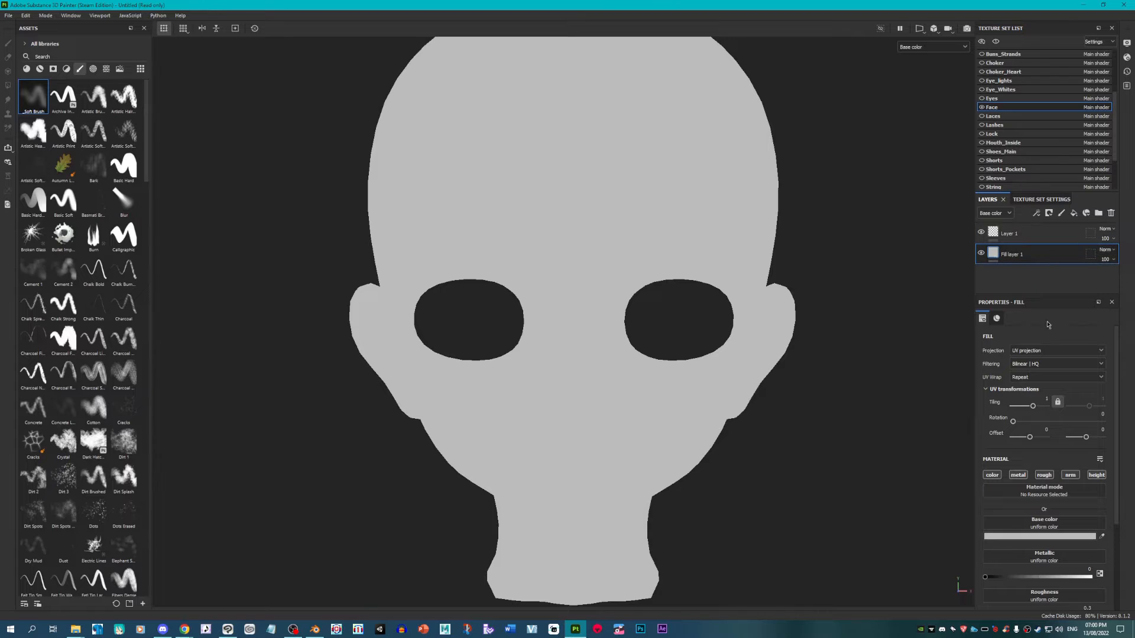
pyautogui.click(1018, 475)
pyautogui.click(1044, 475)
pyautogui.click(1070, 474)
pyautogui.click(1095, 475)
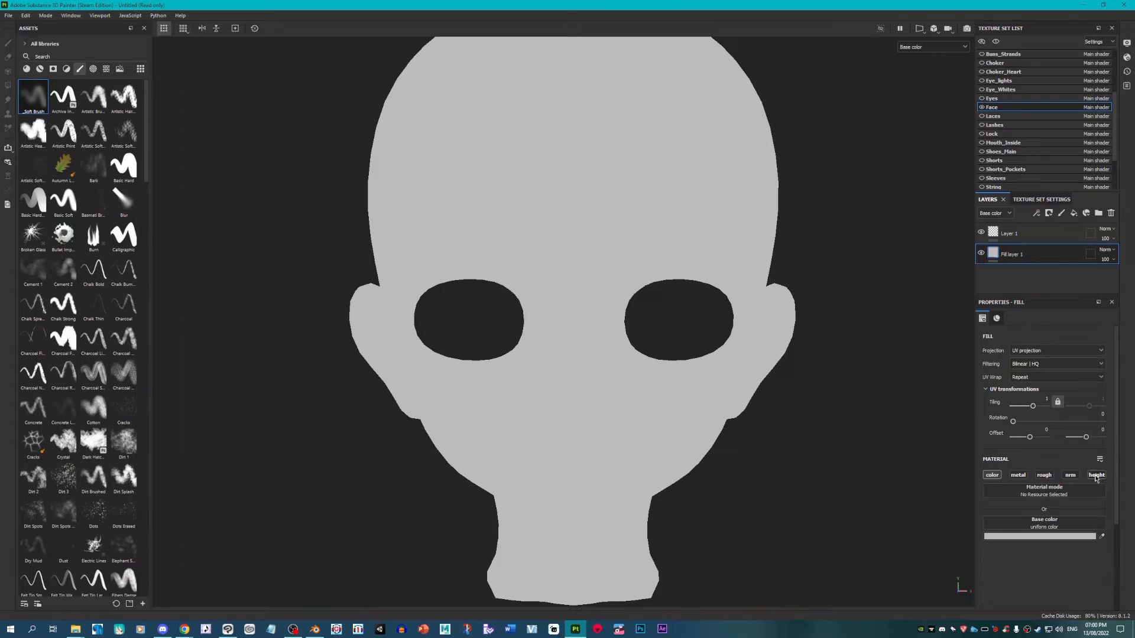
pyautogui.click(1102, 537)
pyautogui.click(646, 311)
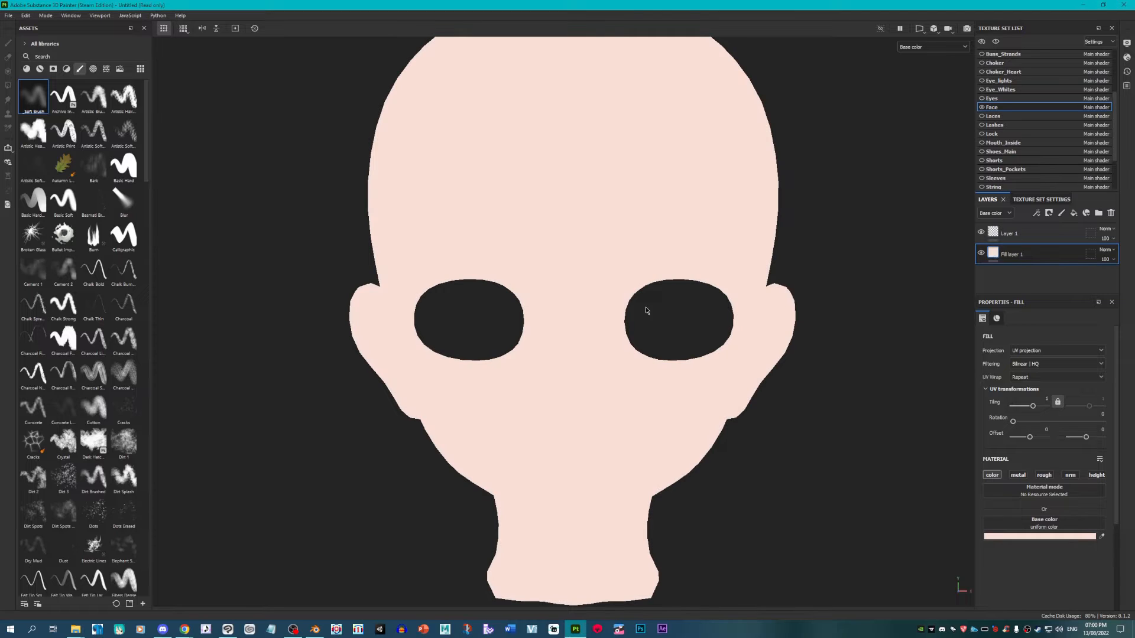
# Step: Switch the viewport display mode to Material and frame the face up close
pyautogui.click(917, 47)
pyautogui.click(917, 70)
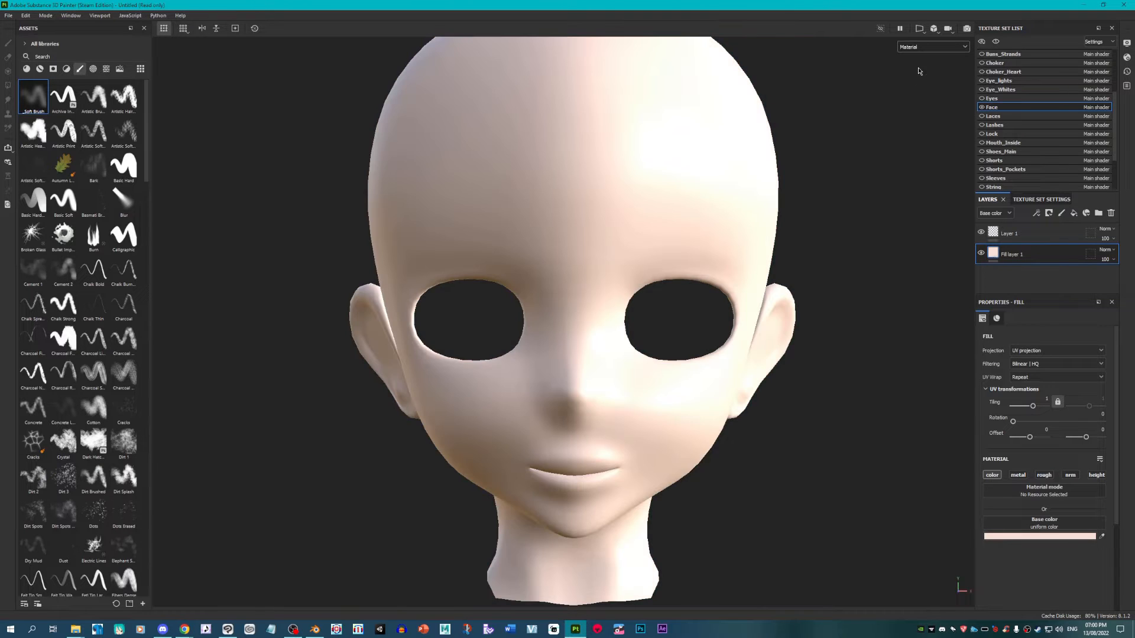
pyautogui.scroll(5, 551, 368)
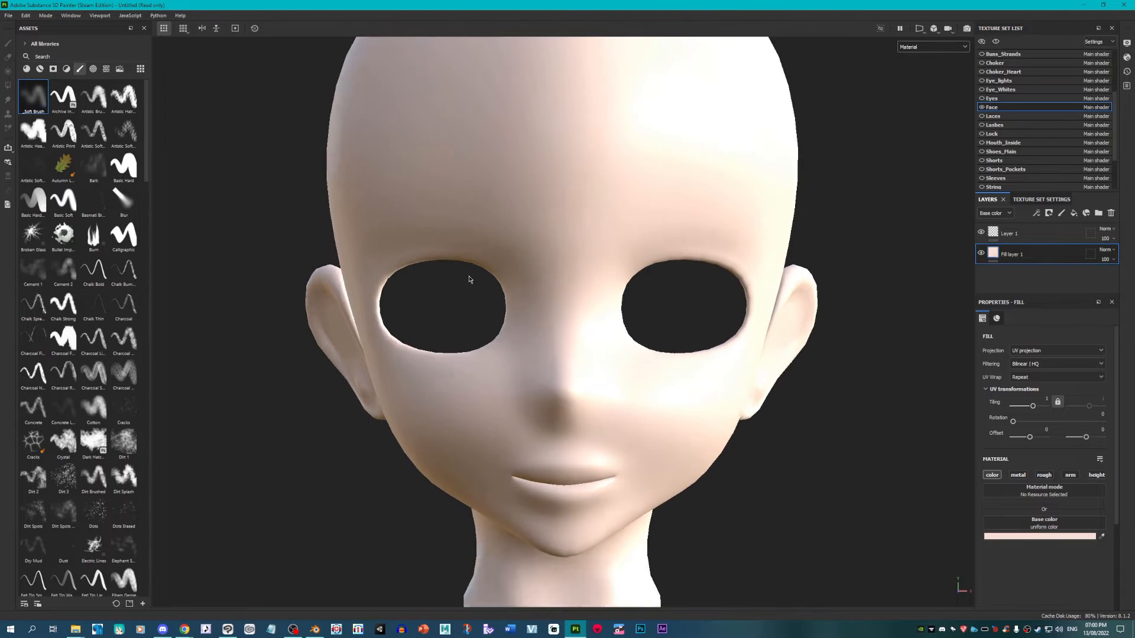
# Step: Select Layer 1, limit the paint brush to the color channel and sample a salmon pink base color with the eyedropper
pyautogui.click(1011, 233)
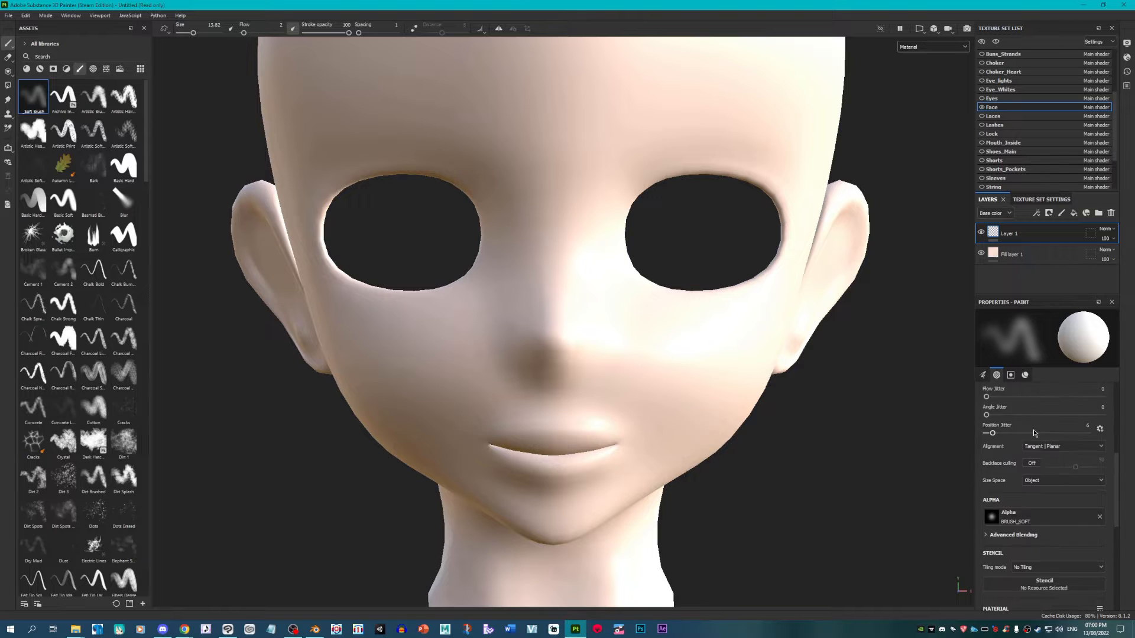
pyautogui.scroll(-5, 1043, 443)
pyautogui.click(1017, 438)
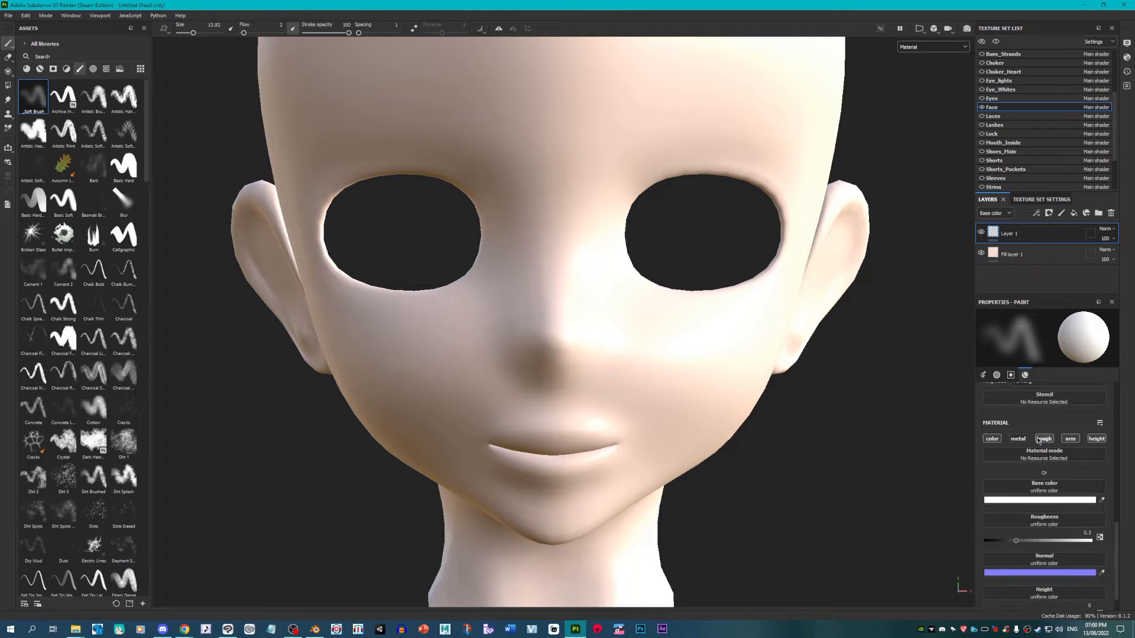
pyautogui.click(1043, 438)
pyautogui.click(1070, 438)
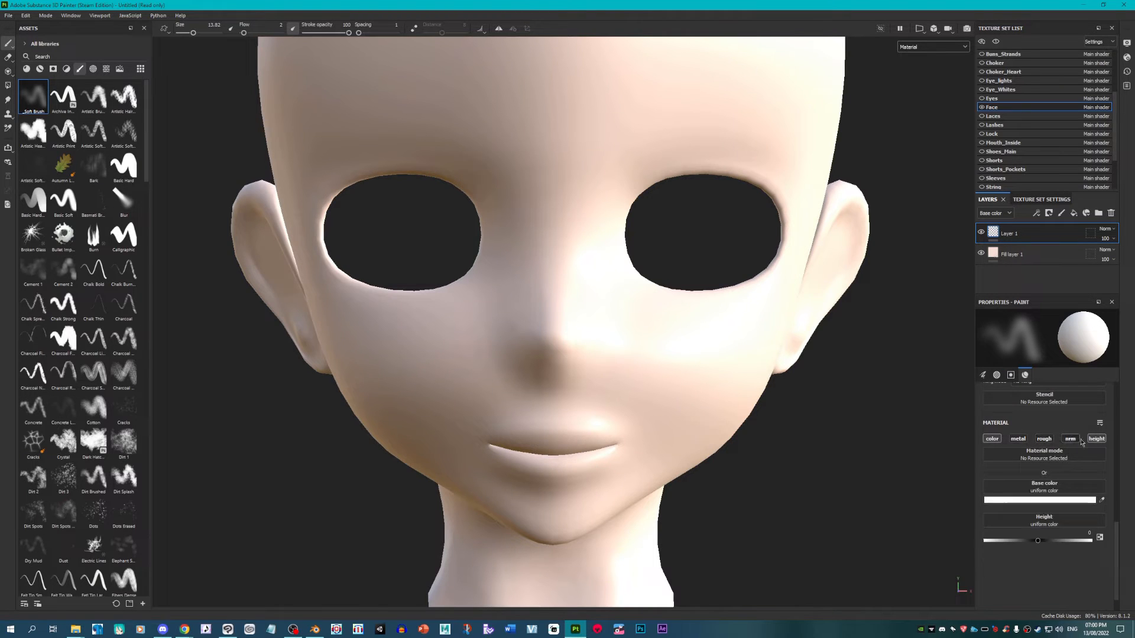
pyautogui.click(1101, 500)
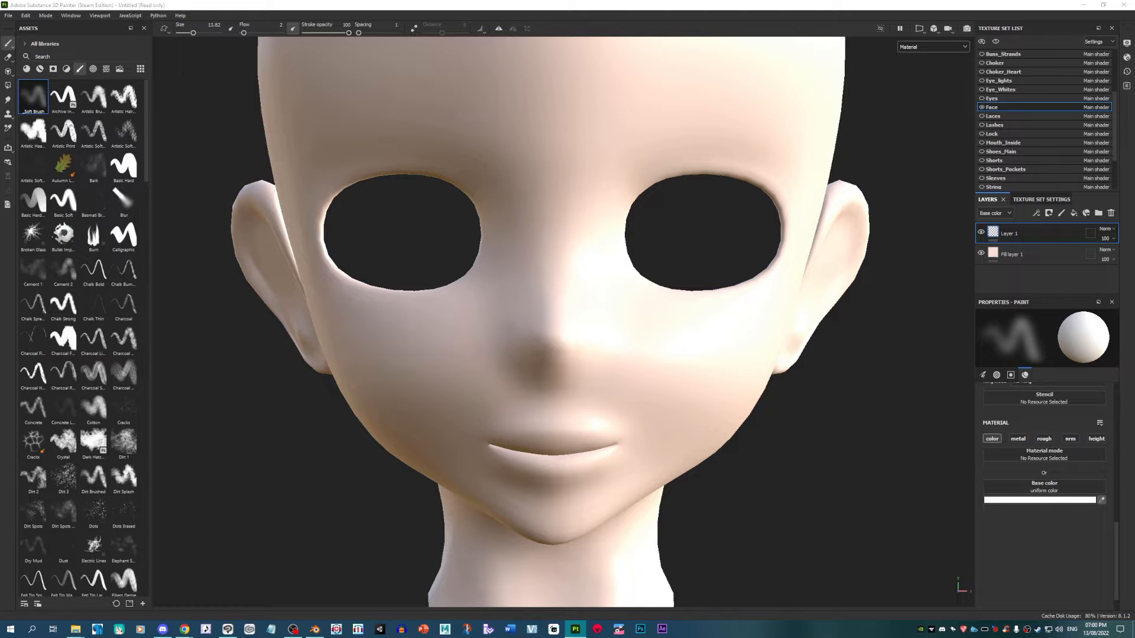
# Step: Set the soft brush size to 8.51 and paint pink shading from the top of the head down past the temple
pyautogui.scroll(-3, 623, 325)
pyautogui.scroll(4, 656, 122)
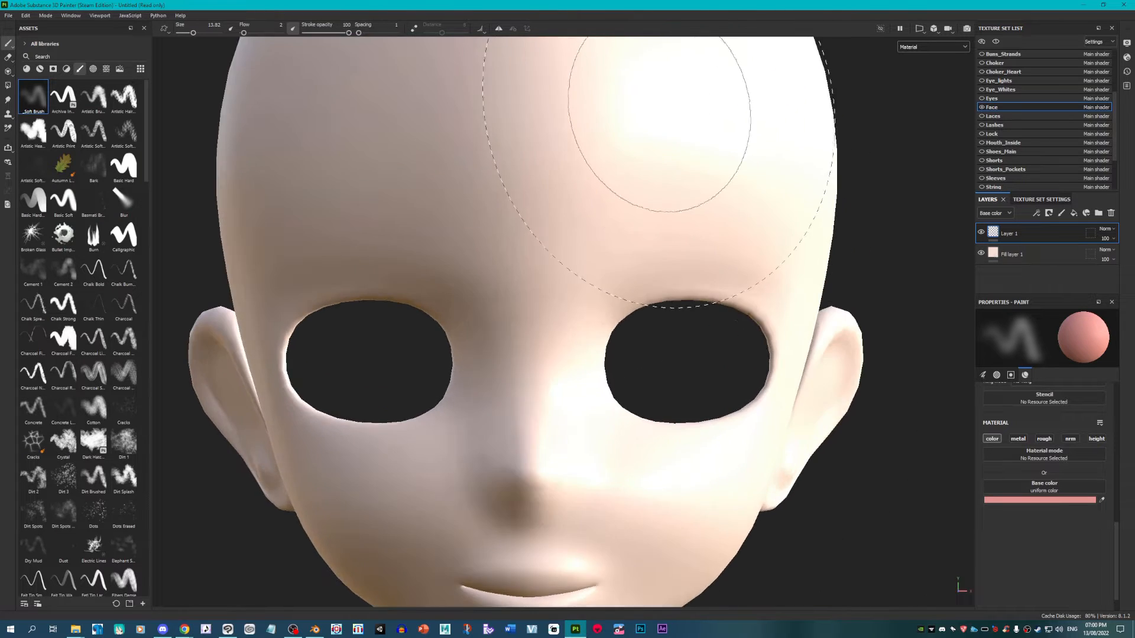
pyautogui.scroll(-3, 717, 297)
pyautogui.scroll(3, 532, 291)
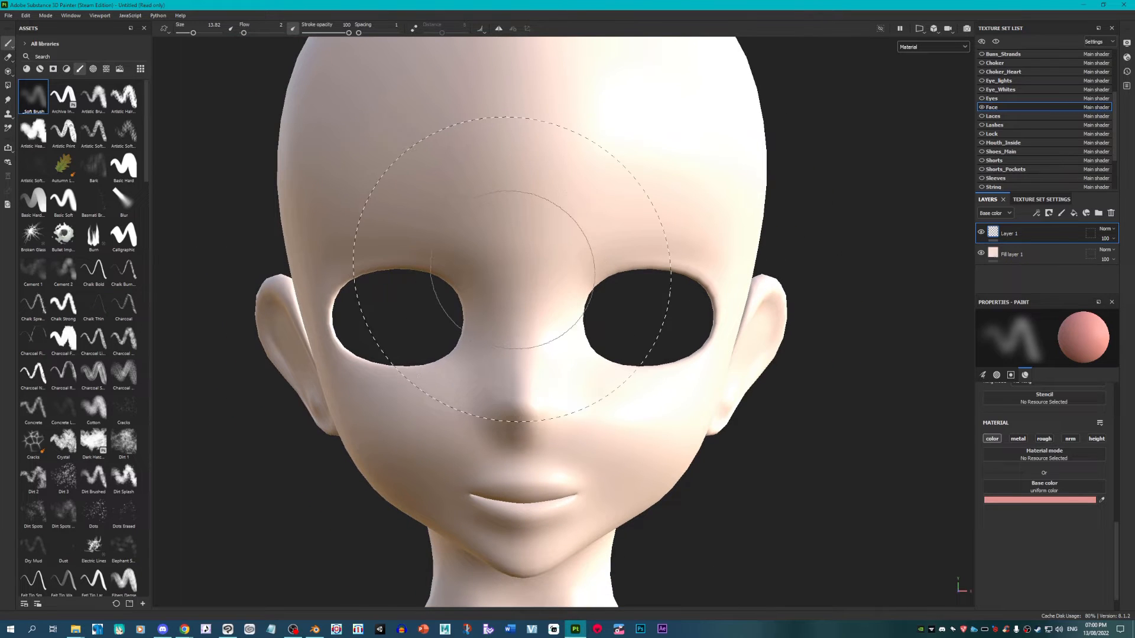
pyautogui.scroll(2, 349, 292)
pyautogui.scroll(-5, 656, 249)
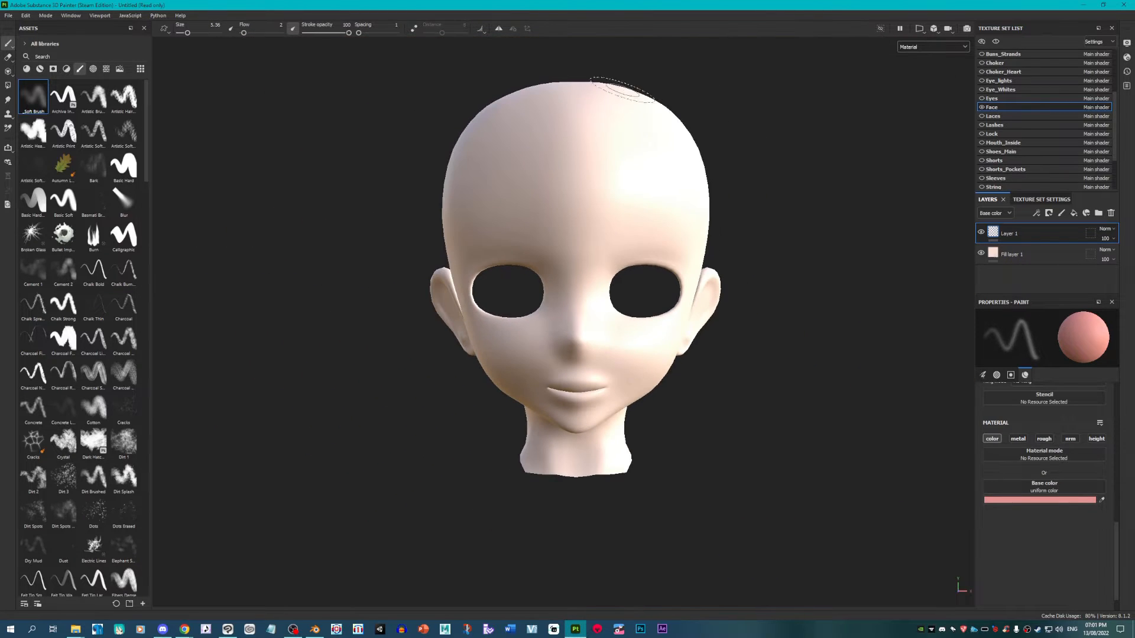
pyautogui.press(']')
pyautogui.scroll(3, 588, 87)
pyautogui.moveTo(615, 103)
pyautogui.mouseDown()
pyautogui.moveTo(529, 101)
pyautogui.moveTo(677, 122)
pyautogui.moveTo(628, 132)
pyautogui.mouseUp()
pyautogui.hotkey('ctrl', 'z')
pyautogui.keyDown('alt'); pyautogui.moveTo(628, 132); pyautogui.dragTo(572, 180, button='middle'); pyautogui.keyUp('alt')
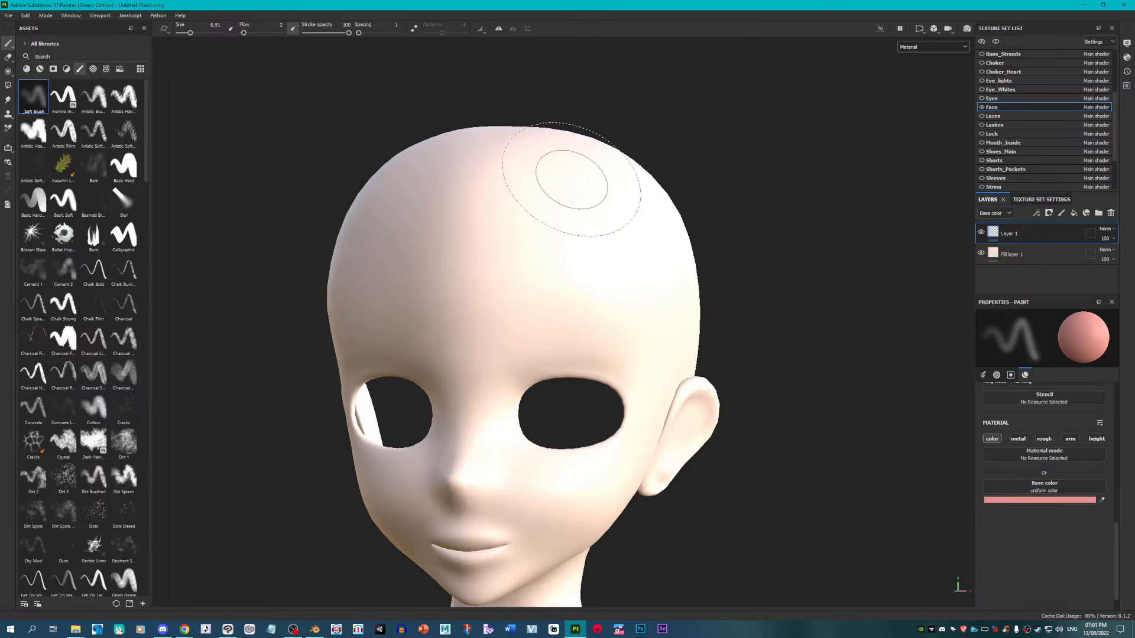
pyautogui.keyDown('alt'); pyautogui.moveTo(572, 180); pyautogui.dragTo(556, 185); pyautogui.keyUp('alt')
pyautogui.moveTo(507, 133)
pyautogui.mouseDown()
pyautogui.moveTo(553, 142)
pyautogui.moveTo(491, 148)
pyautogui.moveTo(520, 139)
pyautogui.moveTo(614, 207)
pyautogui.moveTo(671, 327)
pyautogui.mouseUp()
pyautogui.keyDown('alt'); pyautogui.moveTo(670, 327); pyautogui.dragTo(712, 269, button='middle'); pyautogui.keyUp('alt')
pyautogui.keyDown('alt'); pyautogui.moveTo(712, 268); pyautogui.dragTo(656, 266); pyautogui.keyUp('alt')
pyautogui.moveTo(562, 108)
pyautogui.mouseDown()
pyautogui.moveTo(623, 243)
pyautogui.moveTo(638, 319)
pyautogui.moveTo(629, 444)
pyautogui.moveTo(668, 278)
pyautogui.moveTo(619, 142)
pyautogui.mouseUp()
# Step: Paint pink shading in front of the ear, along the jaw and under the chin with brush size 4.47
pyautogui.keyDown('alt'); pyautogui.moveTo(650, 231); pyautogui.dragTo(559, 382); pyautogui.keyUp('alt')
pyautogui.scroll(2, 559, 382)
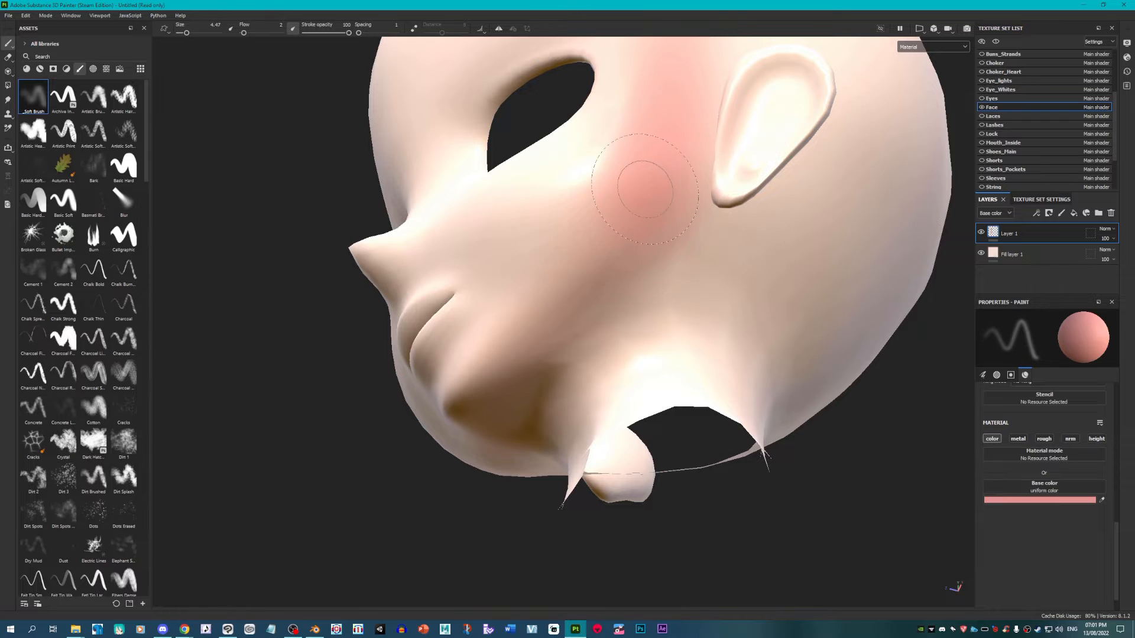
pyautogui.moveTo(645, 189); pyautogui.dragTo(624, 211)
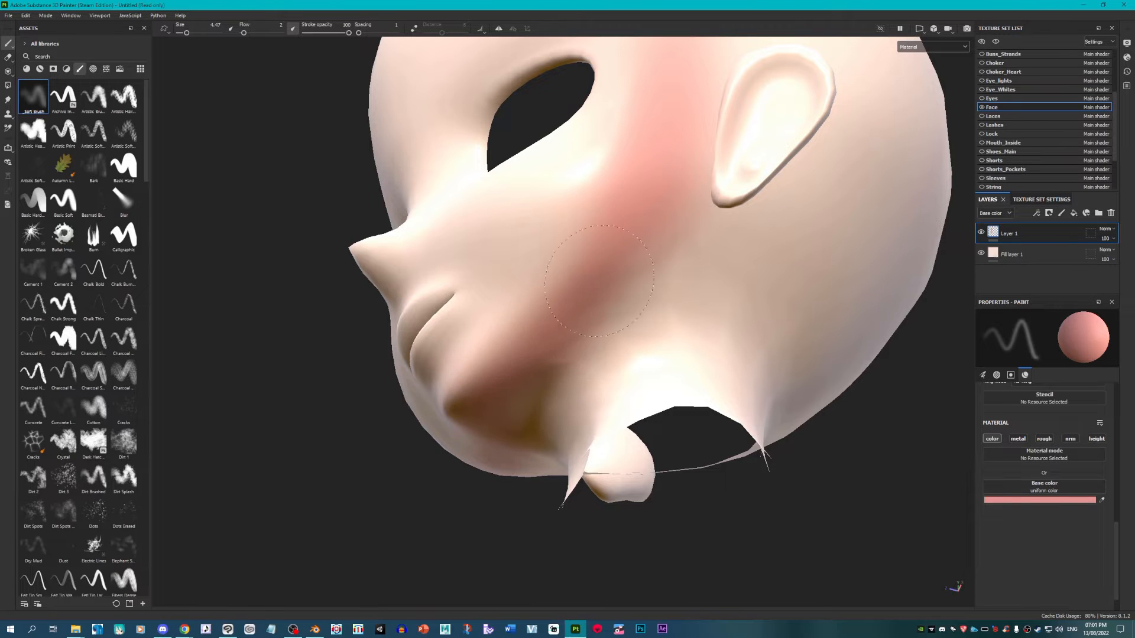
pyautogui.moveTo(620, 203)
pyautogui.keyDown('alt'); pyautogui.mouseDown()
pyautogui.moveTo(612, 298)
pyautogui.moveTo(582, 307)
pyautogui.mouseUp(); pyautogui.keyUp('alt')
pyautogui.scroll(2, 579, 308)
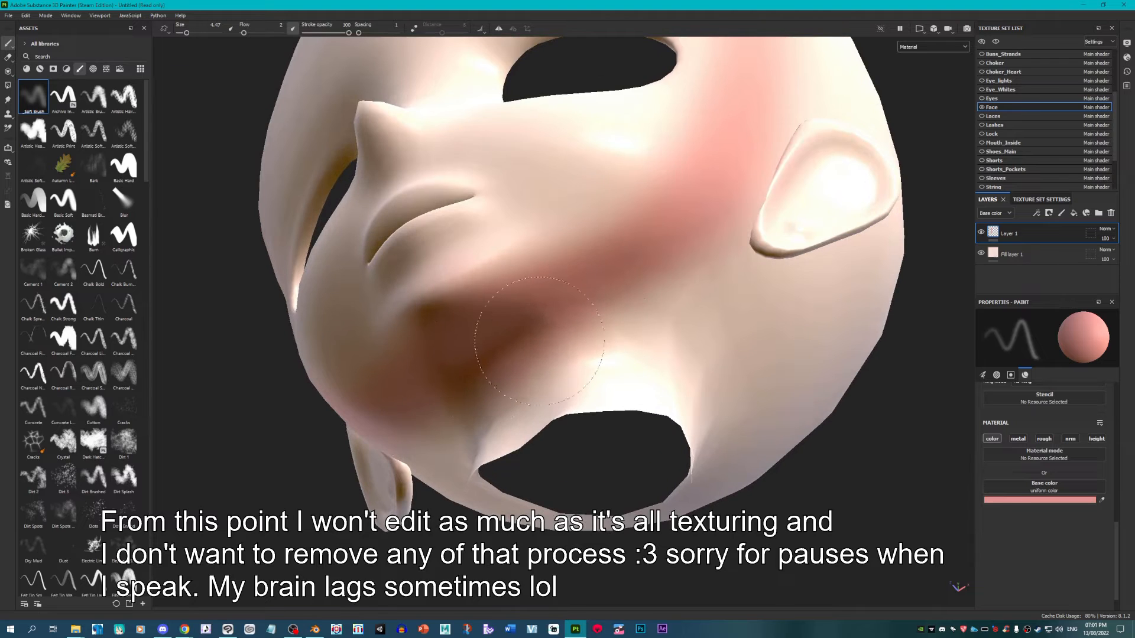
pyautogui.moveTo(539, 341)
pyautogui.keyDown('alt'); pyautogui.mouseDown()
pyautogui.moveTo(571, 396)
pyautogui.moveTo(583, 381)
pyautogui.moveTo(550, 455)
pyautogui.moveTo(627, 384)
pyautogui.moveTo(662, 369)
pyautogui.moveTo(692, 363)
pyautogui.moveTo(751, 378)
pyautogui.moveTo(710, 310)
pyautogui.moveTo(674, 284)
pyautogui.moveTo(656, 293)
pyautogui.mouseUp(); pyautogui.keyUp('alt')
pyautogui.scroll(-3, 676, 304)
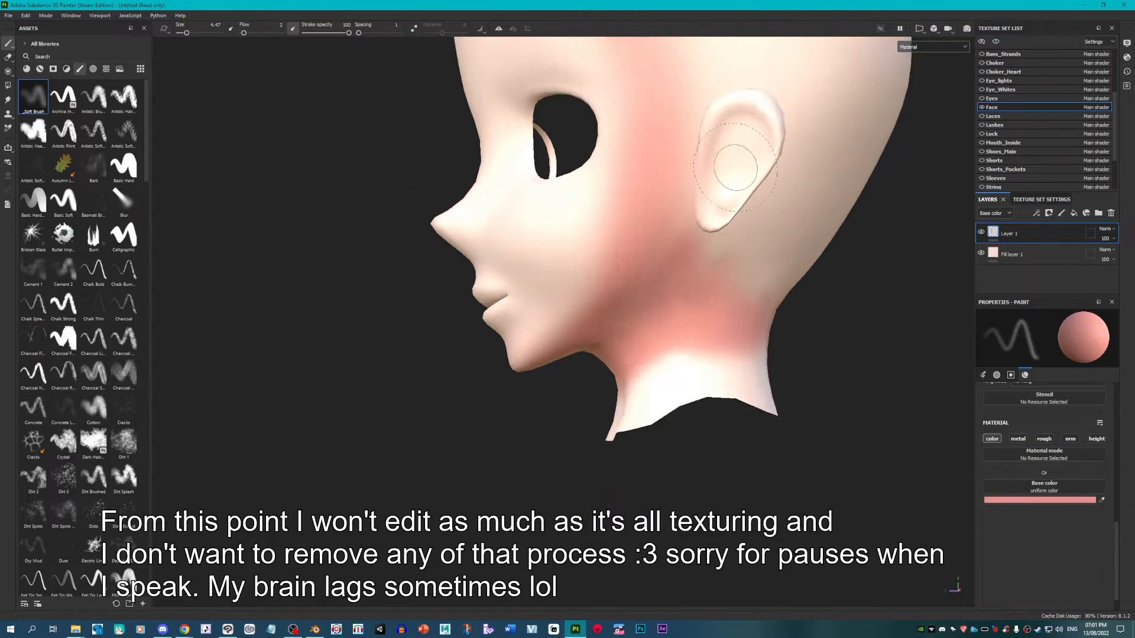
# Step: Enlarge the brush to size 8.51 and cover the side of the head around and above the ear in pink
pyautogui.keyDown('alt'); pyautogui.moveTo(735, 169); pyautogui.dragTo(639, 384, button='middle'); pyautogui.keyUp('alt')
pyautogui.scroll(-2, 639, 349)
pyautogui.keyDown('alt'); pyautogui.moveTo(667, 240); pyautogui.dragTo(615, 343, button='middle'); pyautogui.keyUp('alt')
pyautogui.scroll(1, 631, 302)
pyautogui.press(']')
pyautogui.press(']')
pyautogui.moveTo(502, 148)
pyautogui.mouseDown()
pyautogui.moveTo(544, 266)
pyautogui.moveTo(550, 246)
pyautogui.moveTo(532, 380)
pyautogui.moveTo(536, 280)
pyautogui.moveTo(568, 467)
pyautogui.moveTo(553, 491)
pyautogui.moveTo(582, 529)
pyautogui.moveTo(642, 390)
pyautogui.moveTo(615, 378)
pyautogui.moveTo(581, 462)
pyautogui.mouseUp()
pyautogui.moveTo(600, 376); pyautogui.dragTo(627, 225)
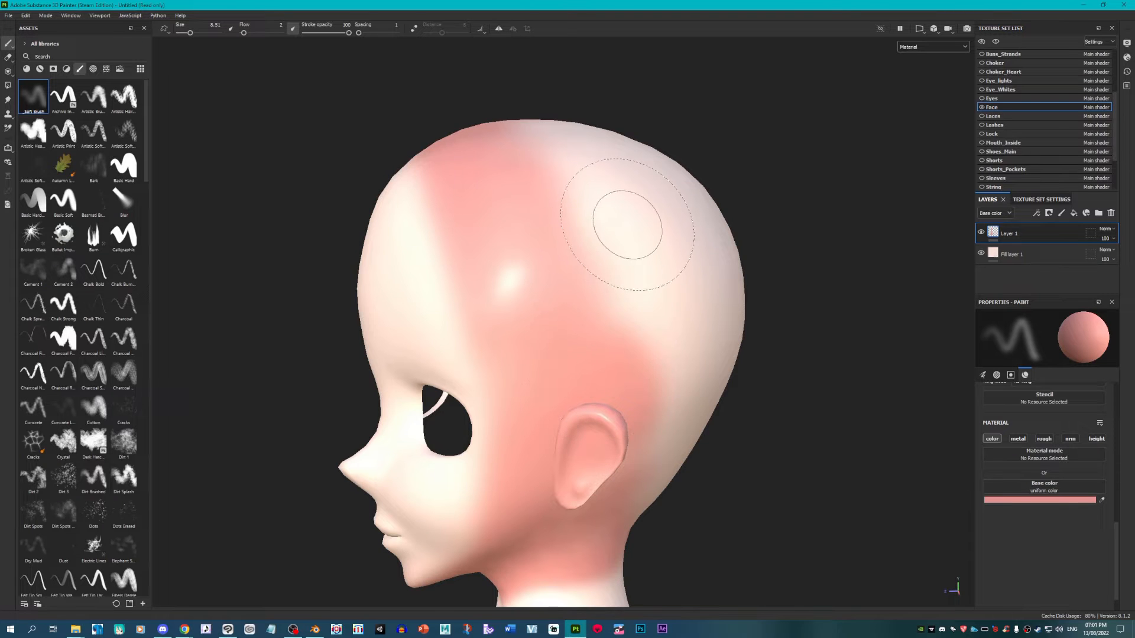
# Step: Paint the crown and back of the head pink, filling the remaining pale patches
pyautogui.moveTo(678, 257)
pyautogui.keyDown('alt'); pyautogui.mouseDown()
pyautogui.moveTo(578, 329)
pyautogui.moveTo(550, 214)
pyautogui.moveTo(555, 167)
pyautogui.moveTo(486, 272)
pyautogui.moveTo(532, 278)
pyautogui.moveTo(633, 166)
pyautogui.moveTo(598, 192)
pyautogui.moveTo(633, 223)
pyautogui.moveTo(656, 213)
pyautogui.mouseUp(); pyautogui.keyUp('alt')
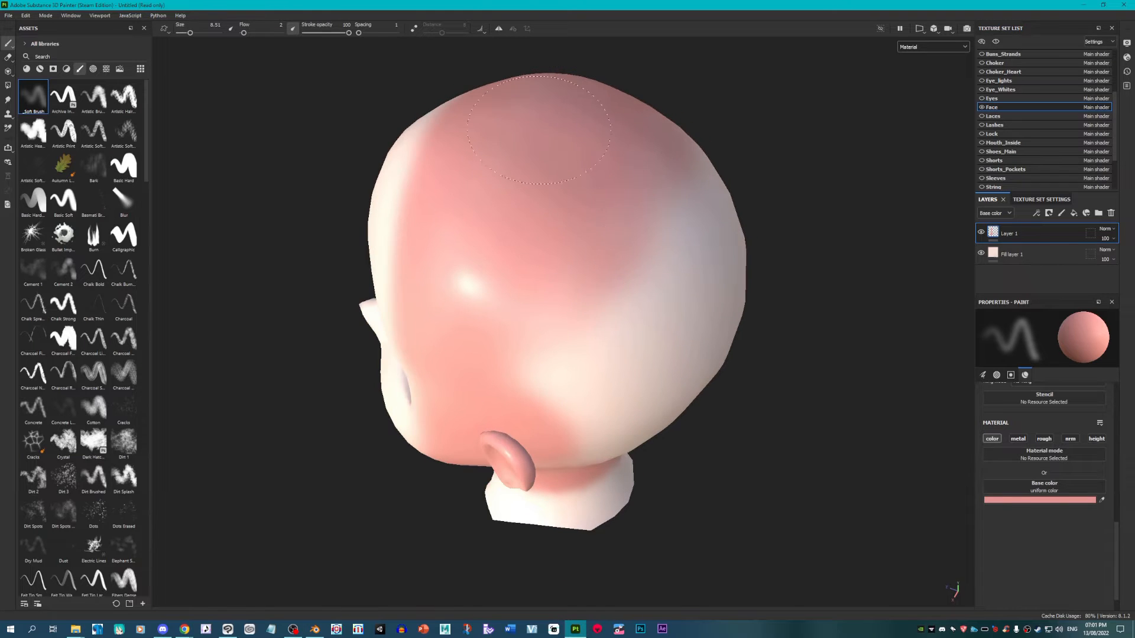
pyautogui.moveTo(552, 322)
pyautogui.mouseDown()
pyautogui.moveTo(561, 343)
pyautogui.moveTo(542, 379)
pyautogui.mouseUp()
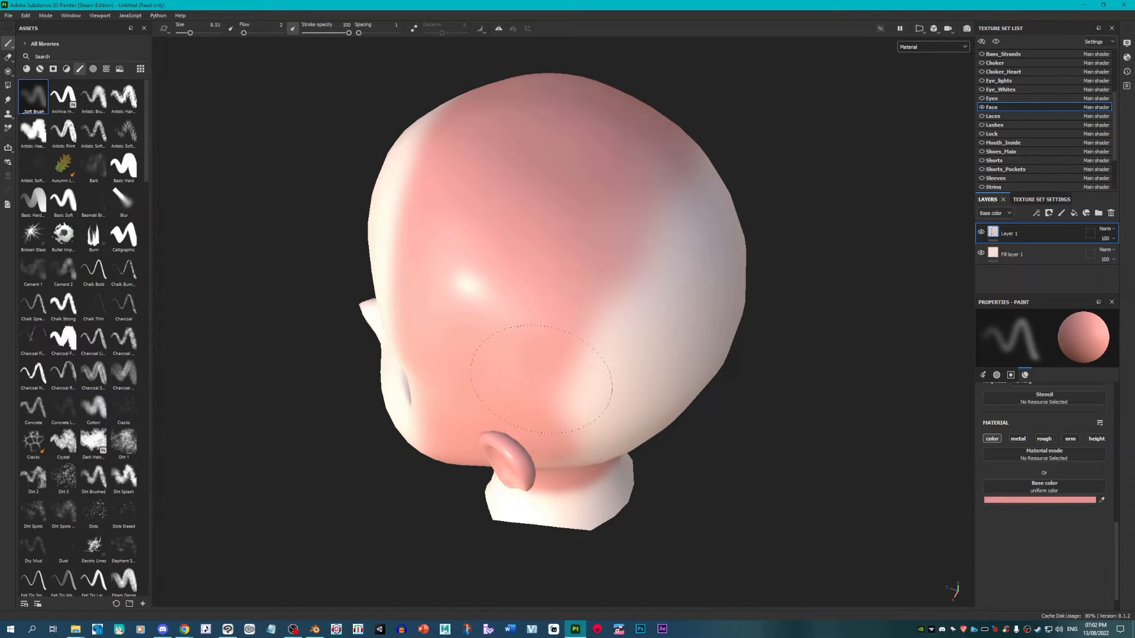
pyautogui.keyDown('alt'); pyautogui.moveTo(644, 414); pyautogui.dragTo(555, 317); pyautogui.keyUp('alt')
pyautogui.keyDown('alt'); pyautogui.moveTo(555, 317); pyautogui.dragTo(438, 269, button='middle'); pyautogui.keyUp('alt')
pyautogui.moveTo(625, 243)
pyautogui.mouseDown()
pyautogui.moveTo(597, 210)
pyautogui.moveTo(564, 252)
pyautogui.moveTo(509, 278)
pyautogui.moveTo(479, 354)
pyautogui.moveTo(469, 280)
pyautogui.moveTo(453, 438)
pyautogui.moveTo(597, 514)
pyautogui.moveTo(626, 449)
pyautogui.moveTo(621, 280)
pyautogui.mouseUp()
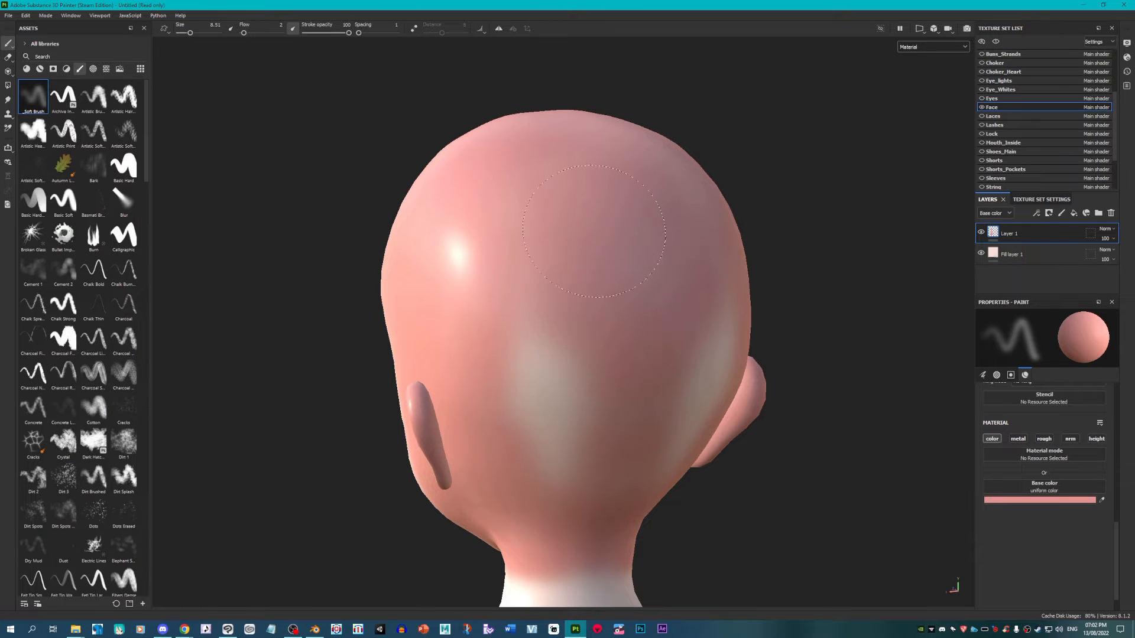
pyautogui.moveTo(551, 402)
pyautogui.mouseDown()
pyautogui.moveTo(535, 364)
pyautogui.moveTo(529, 440)
pyautogui.moveTo(585, 423)
pyautogui.moveTo(533, 414)
pyautogui.moveTo(608, 469)
pyautogui.moveTo(514, 424)
pyautogui.moveTo(732, 430)
pyautogui.moveTo(615, 459)
pyautogui.moveTo(646, 254)
pyautogui.moveTo(617, 243)
pyautogui.moveTo(660, 367)
pyautogui.mouseUp()
# Step: Paint pink shading across the top of the forehead to join both sides along the hairline
pyautogui.scroll(4, 661, 367)
pyautogui.scroll(-1, 709, 386)
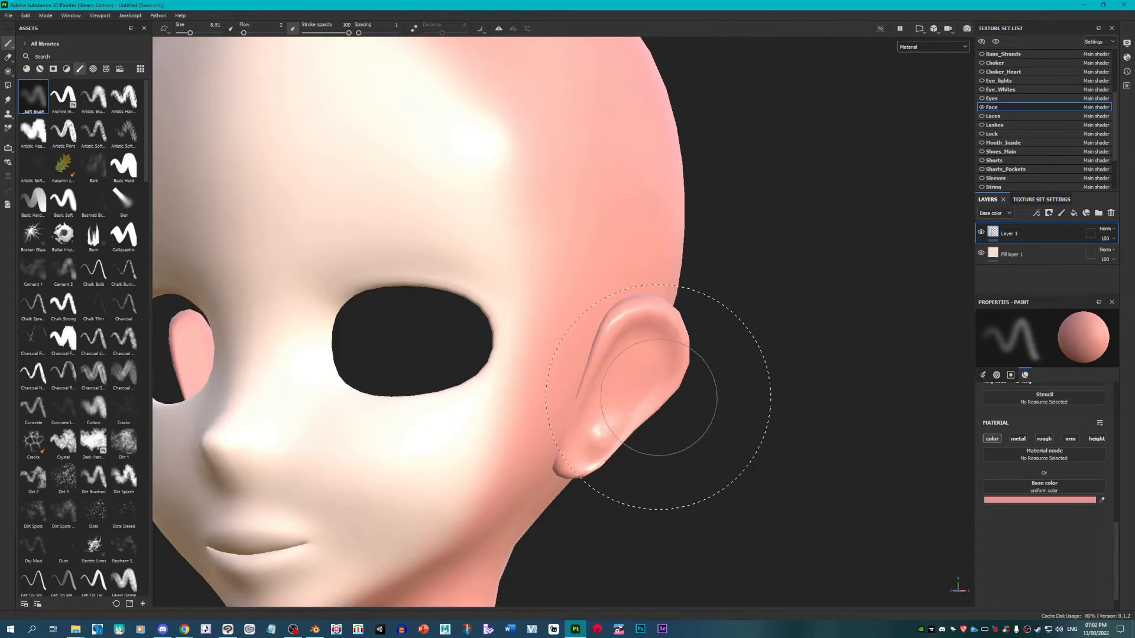
pyautogui.scroll(-5, 662, 400)
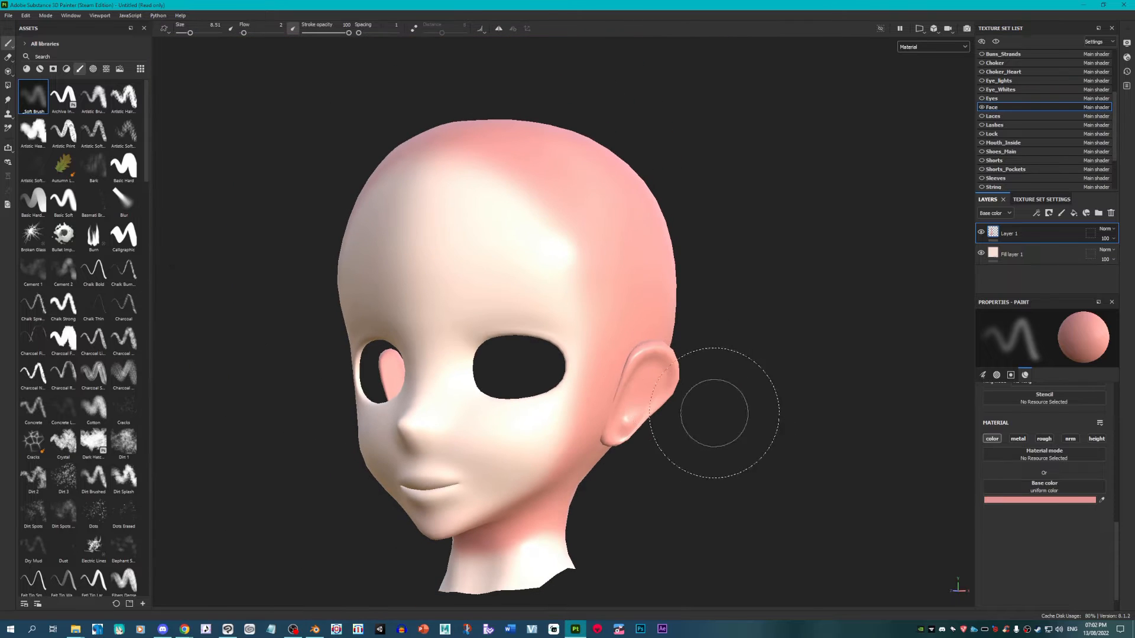
pyautogui.keyDown('alt'); pyautogui.moveTo(573, 271); pyautogui.dragTo(640, 279); pyautogui.keyUp('alt')
pyautogui.keyDown('alt'); pyautogui.moveTo(612, 255); pyautogui.dragTo(641, 324, button='middle'); pyautogui.keyUp('alt')
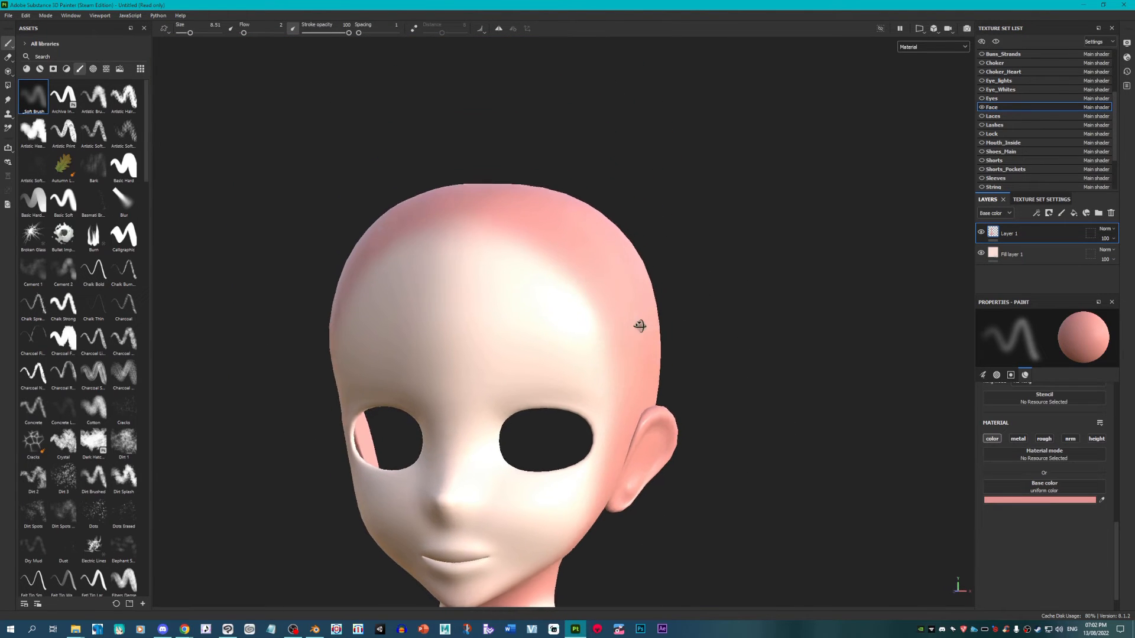
pyautogui.moveTo(456, 215)
pyautogui.mouseDown()
pyautogui.moveTo(433, 210)
pyautogui.moveTo(494, 218)
pyautogui.mouseUp()
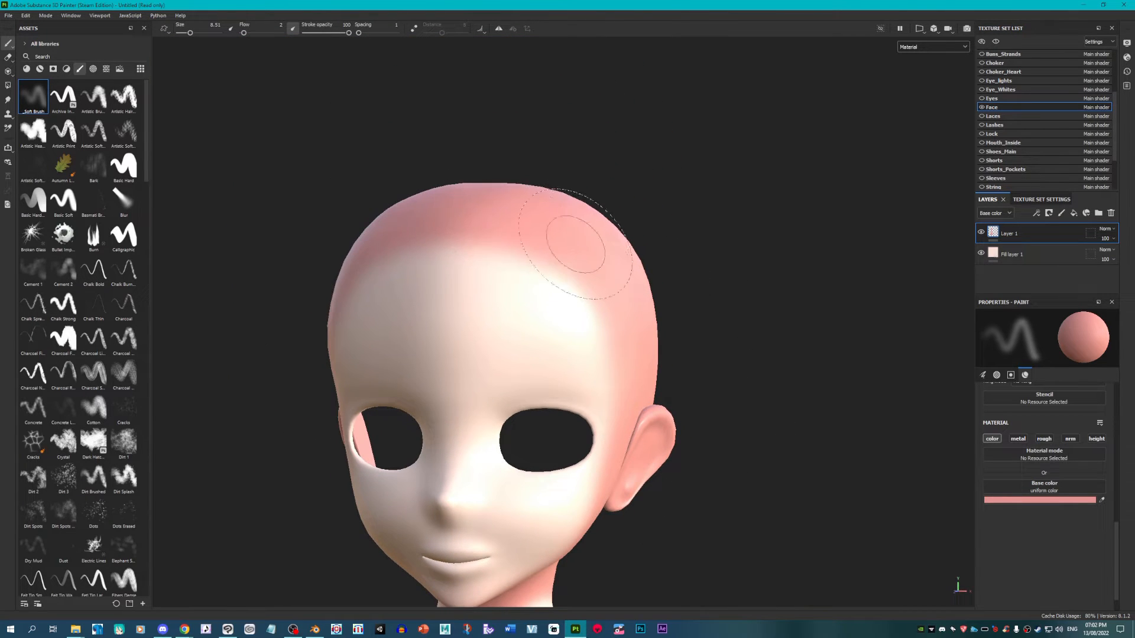
pyautogui.keyDown('alt'); pyautogui.moveTo(606, 376); pyautogui.dragTo(664, 301, button='middle'); pyautogui.keyUp('alt')
pyautogui.keyDown('alt'); pyautogui.moveTo(663, 300); pyautogui.dragTo(693, 296); pyautogui.keyUp('alt')
pyautogui.keyDown('alt'); pyautogui.moveTo(499, 207); pyautogui.dragTo(542, 223); pyautogui.keyUp('alt')
pyautogui.keyDown('alt'); pyautogui.moveTo(596, 383); pyautogui.dragTo(603, 282, button='middle'); pyautogui.keyUp('alt')
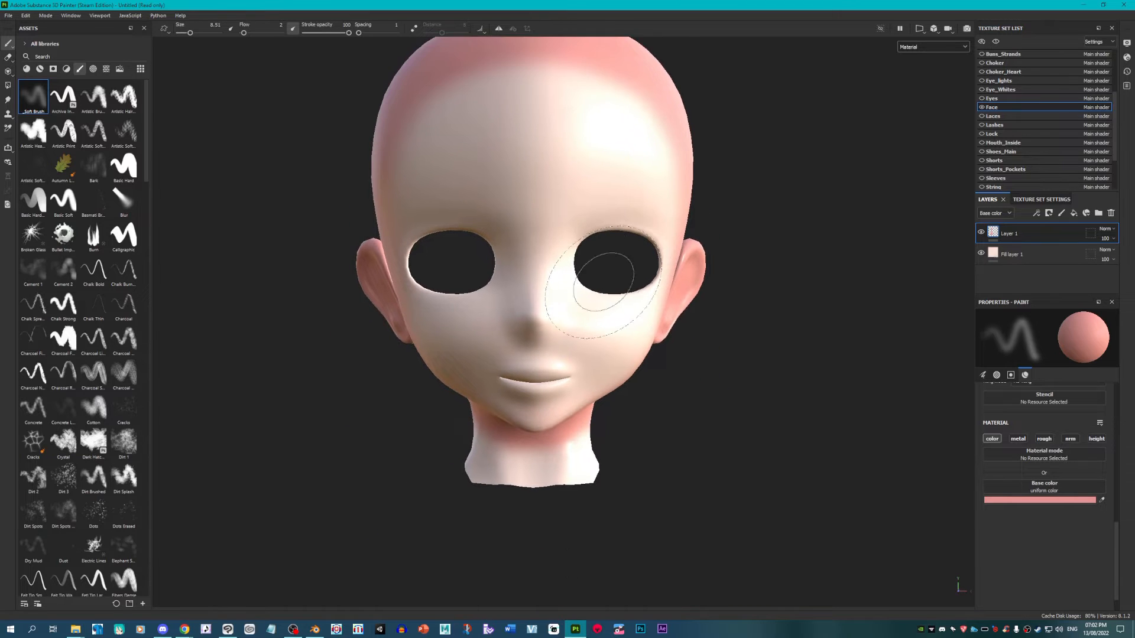
# Step: Add a paint layer above Layer 1 and paint soft pink shading over the upper eyelids and around the outer eye corners
pyautogui.scroll(2, 603, 298)
pyautogui.keyDown('alt'); pyautogui.moveTo(631, 184); pyautogui.dragTo(610, 255, button='middle'); pyautogui.keyUp('alt')
pyautogui.scroll(6, 610, 254)
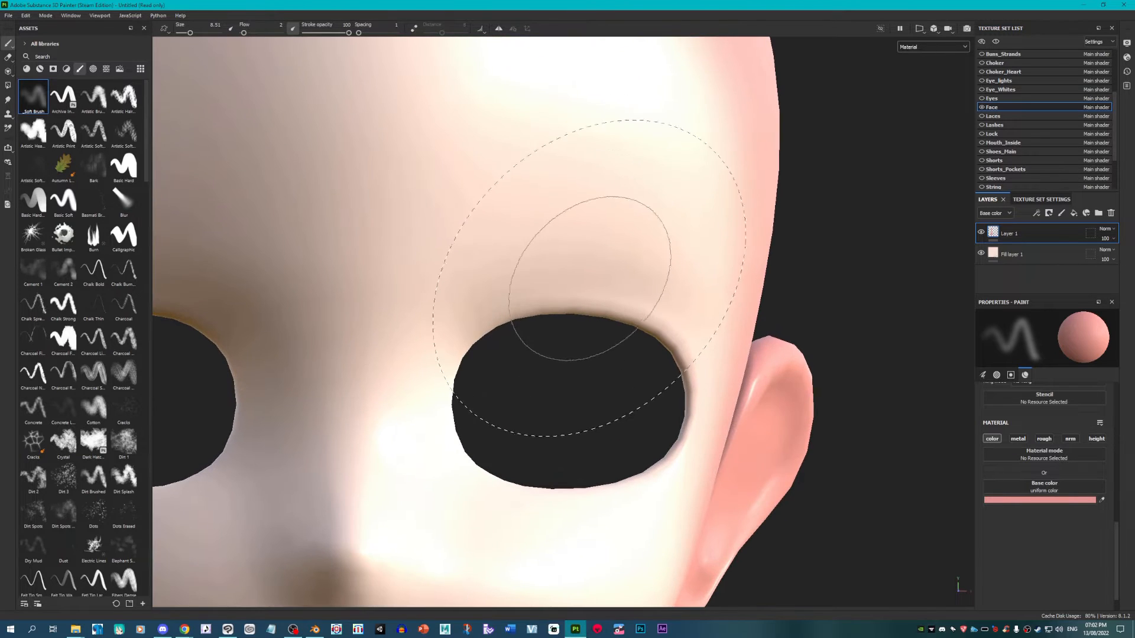
pyautogui.click(1061, 213)
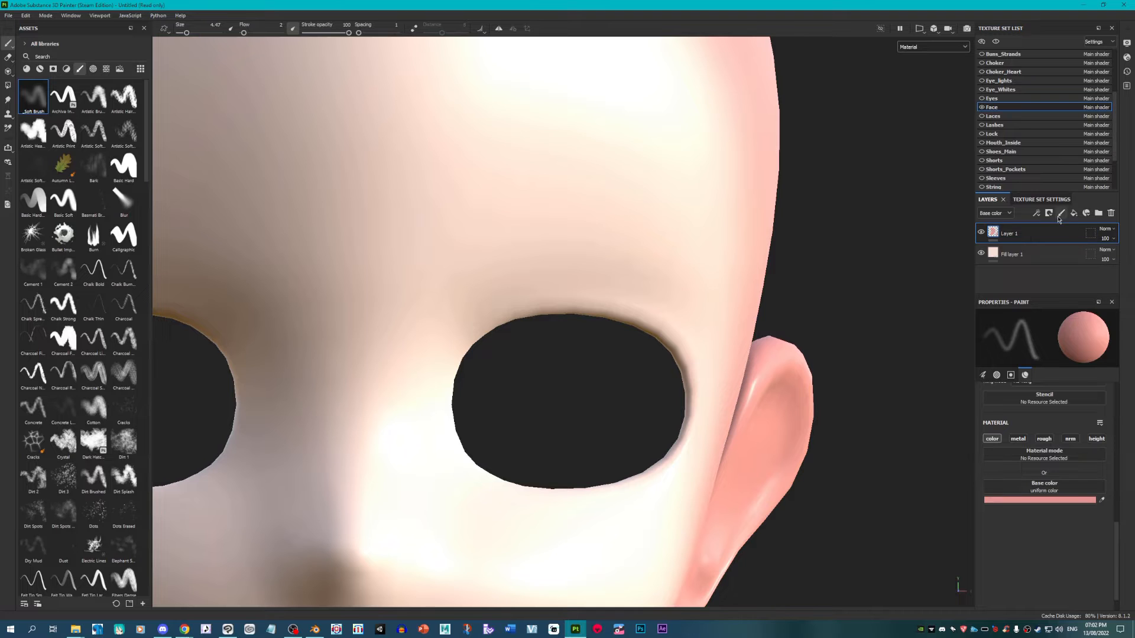
pyautogui.moveTo(481, 304)
pyautogui.mouseDown()
pyautogui.moveTo(657, 321)
pyautogui.moveTo(646, 368)
pyautogui.moveTo(451, 326)
pyautogui.mouseUp()
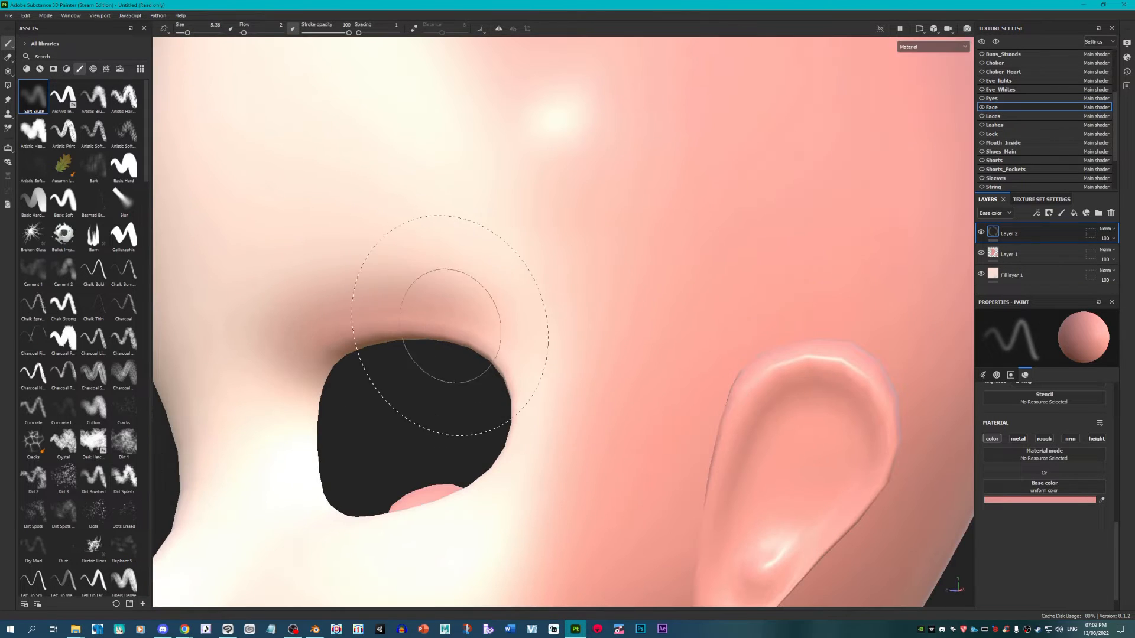
pyautogui.moveTo(519, 360); pyautogui.dragTo(432, 317)
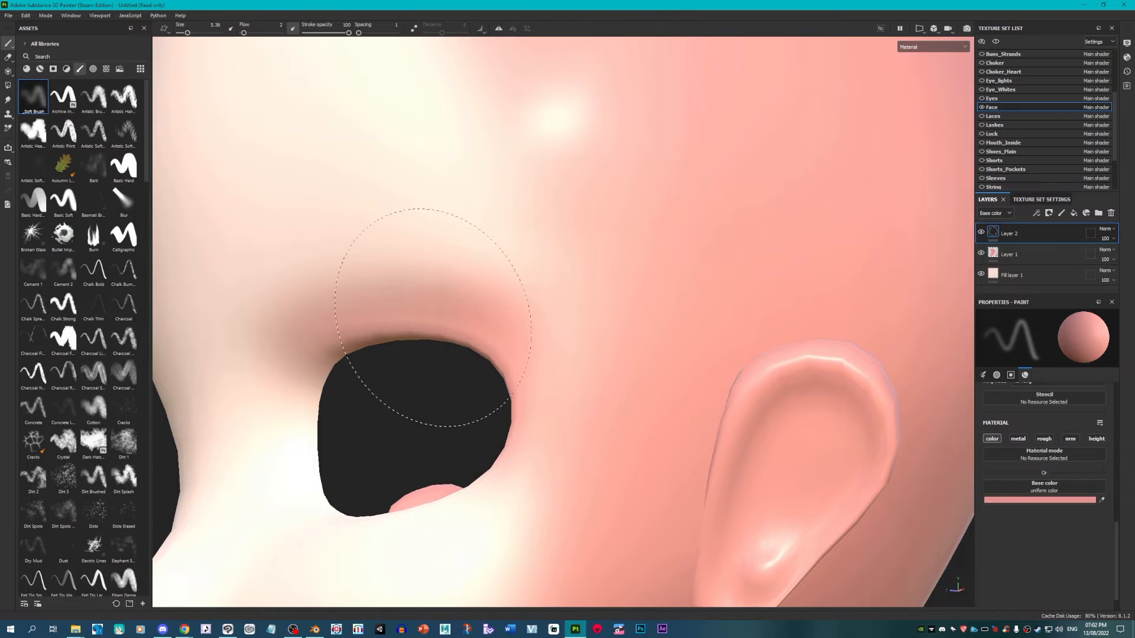
pyautogui.moveTo(515, 322)
pyautogui.keyDown('alt'); pyautogui.mouseDown()
pyautogui.moveTo(577, 375)
pyautogui.moveTo(680, 347)
pyautogui.mouseUp(); pyautogui.keyUp('alt')
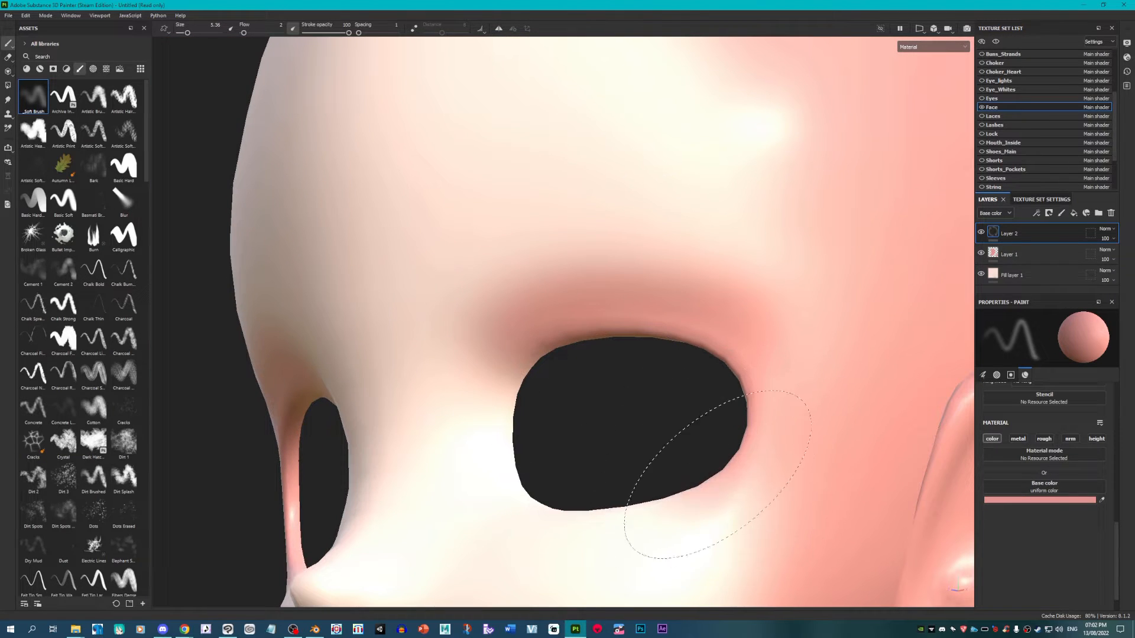
pyautogui.moveTo(696, 481)
pyautogui.keyDown('alt'); pyautogui.mouseDown()
pyautogui.moveTo(722, 444)
pyautogui.moveTo(532, 304)
pyautogui.moveTo(611, 384)
pyautogui.mouseUp(); pyautogui.keyUp('alt')
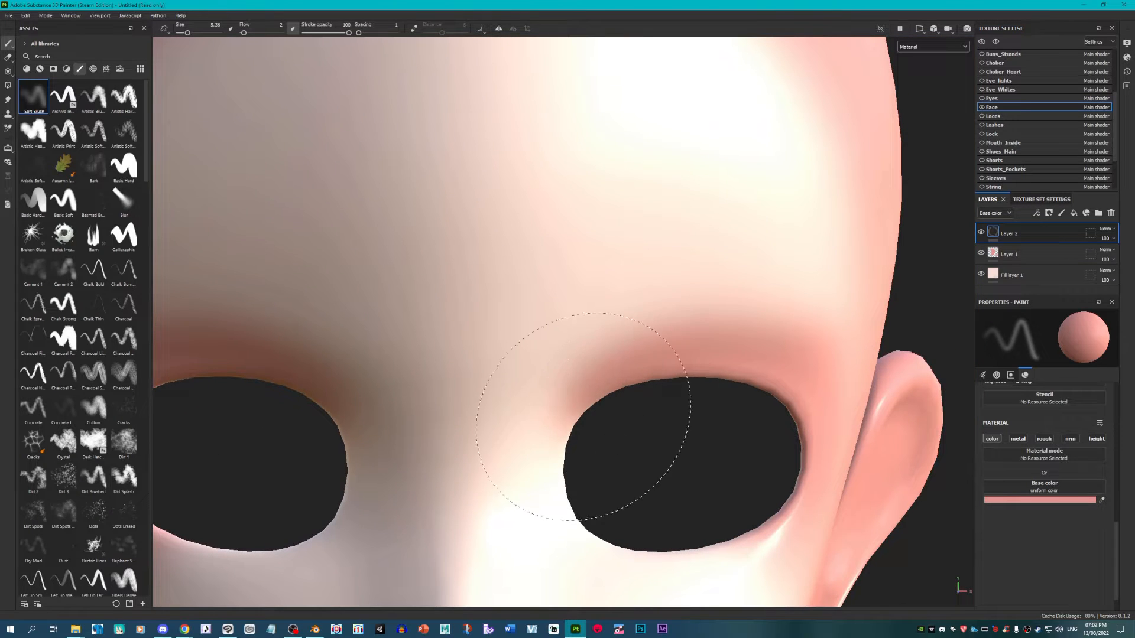
# Step: Reduce the brush to size 2.93 and paint a soft pink spot over the tip of the nose
pyautogui.keyDown('alt'); pyautogui.moveTo(557, 480); pyautogui.dragTo(573, 380, button='middle'); pyautogui.keyUp('alt')
pyautogui.moveTo(573, 380)
pyautogui.keyDown('alt'); pyautogui.mouseDown()
pyautogui.moveTo(542, 413)
pyautogui.moveTo(504, 416)
pyautogui.mouseUp(); pyautogui.keyUp('alt')
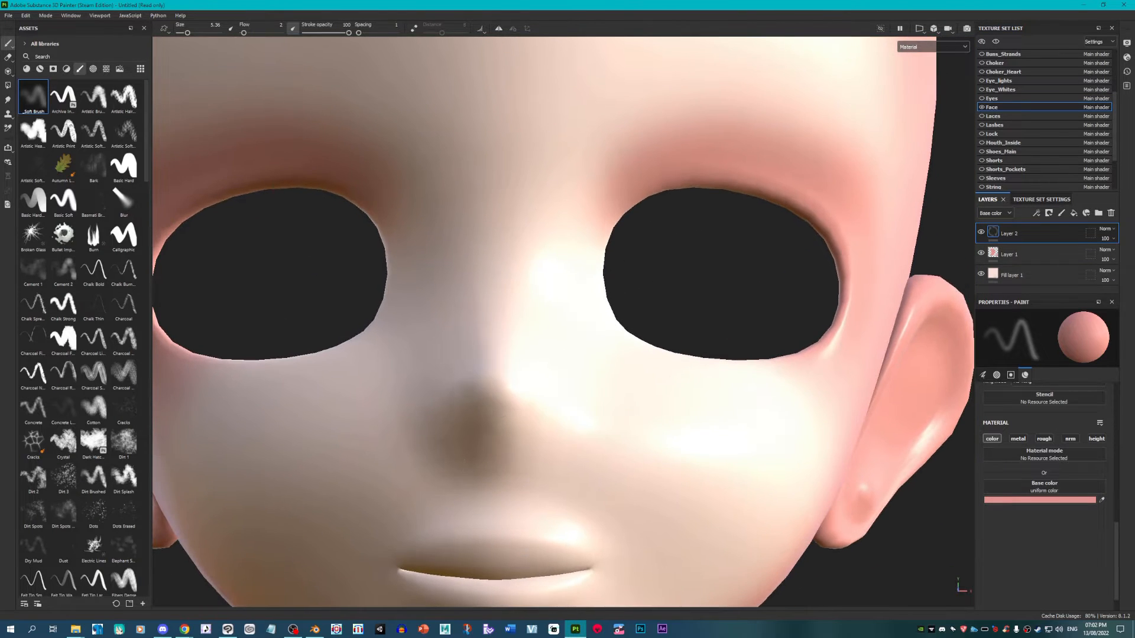
pyautogui.keyDown('ctrl'); pyautogui.moveTo(503, 423); pyautogui.dragTo(475, 423, button='right'); pyautogui.keyUp('ctrl')
pyautogui.moveTo(496, 423)
pyautogui.mouseDown()
pyautogui.moveTo(512, 382)
pyautogui.moveTo(518, 462)
pyautogui.mouseUp()
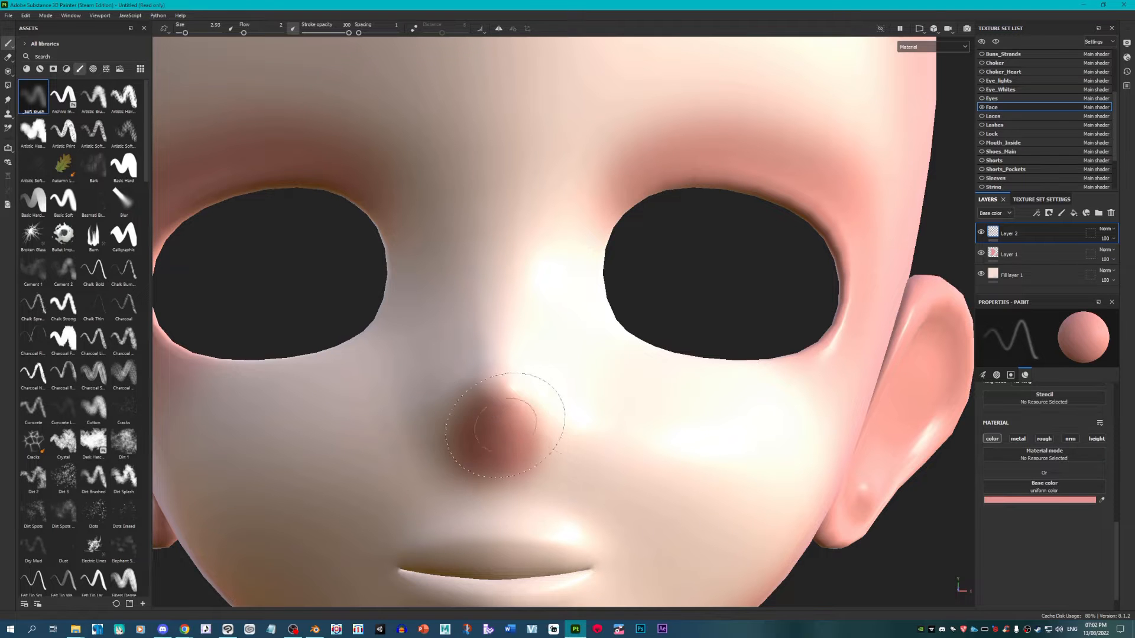
# Step: Paint a thin pink line along the mouth opening and the lip edges with brush size 0.27
pyautogui.scroll(-5, 505, 426)
pyautogui.scroll(8, 511, 419)
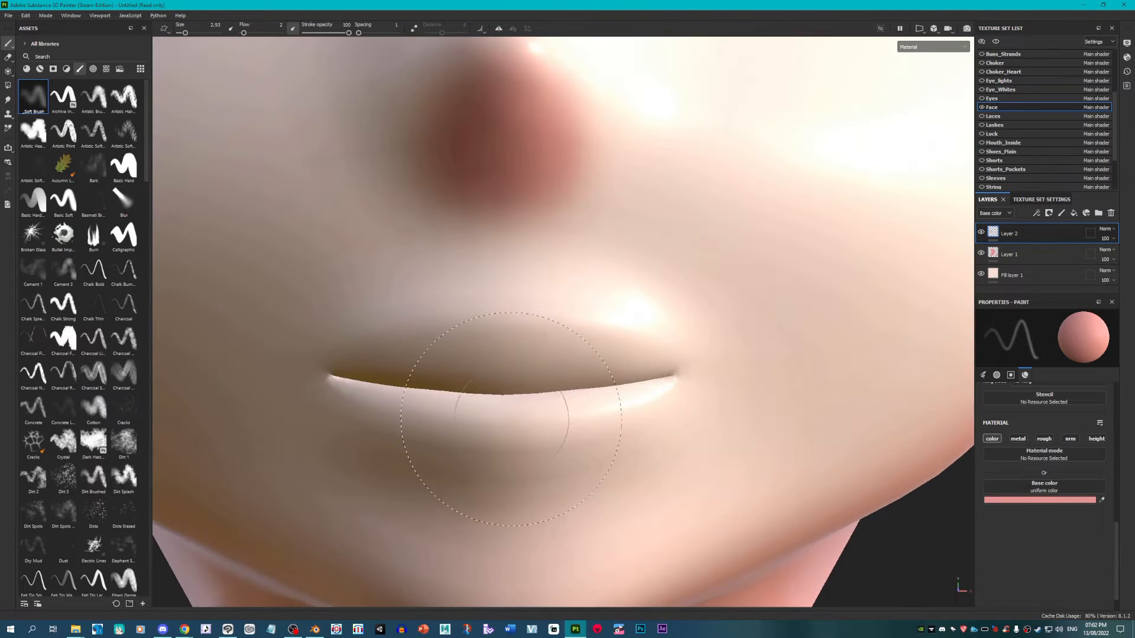
pyautogui.scroll(5, 511, 420)
pyautogui.moveTo(493, 395)
pyautogui.mouseDown()
pyautogui.moveTo(449, 394)
pyautogui.moveTo(514, 393)
pyautogui.moveTo(384, 395)
pyautogui.moveTo(688, 376)
pyautogui.moveTo(851, 349)
pyautogui.mouseUp()
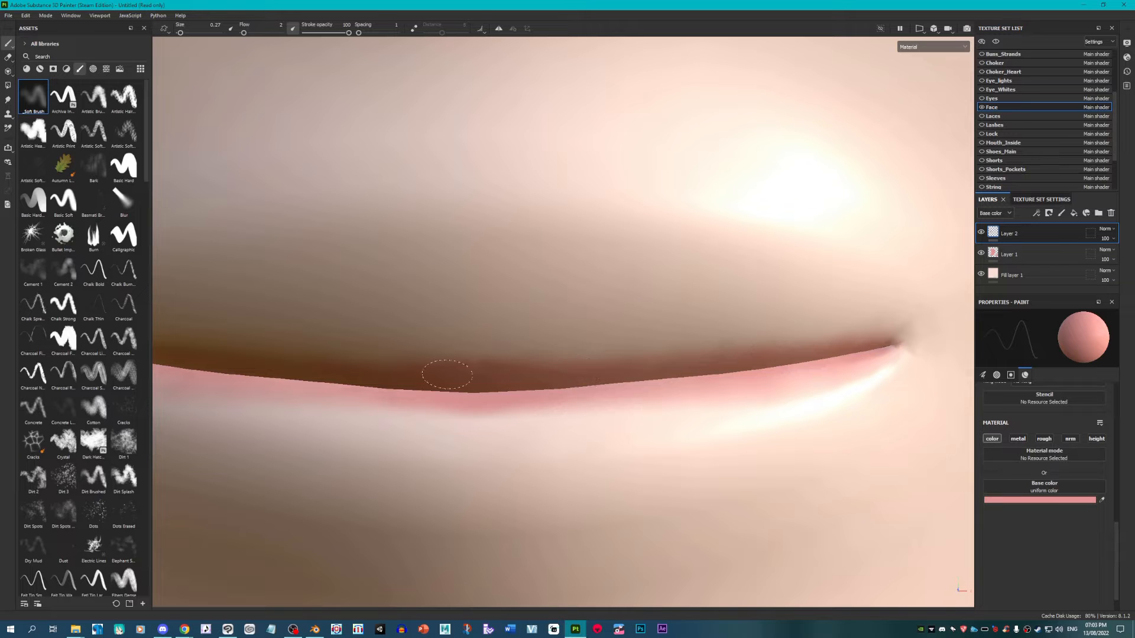
pyautogui.scroll(-10, 597, 368)
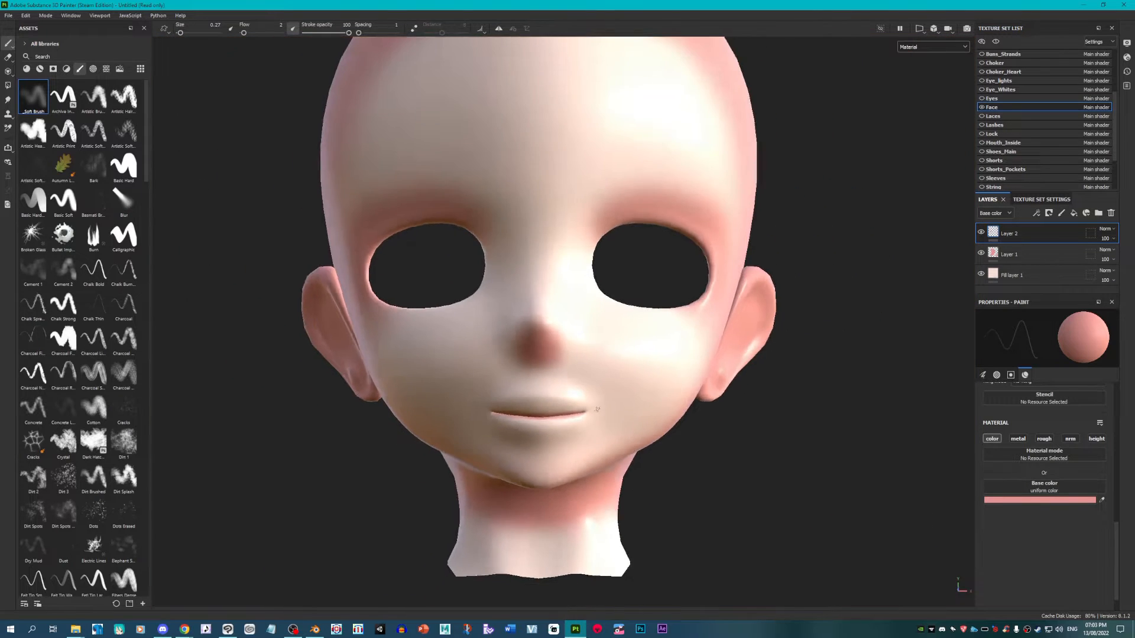
# Step: Switch the viewport display from Material to Base color to judge the unlit face shading
pyautogui.keyDown('alt'); pyautogui.moveTo(914, 190); pyautogui.dragTo(892, 252, button='middle'); pyautogui.keyUp('alt')
pyautogui.click(933, 47)
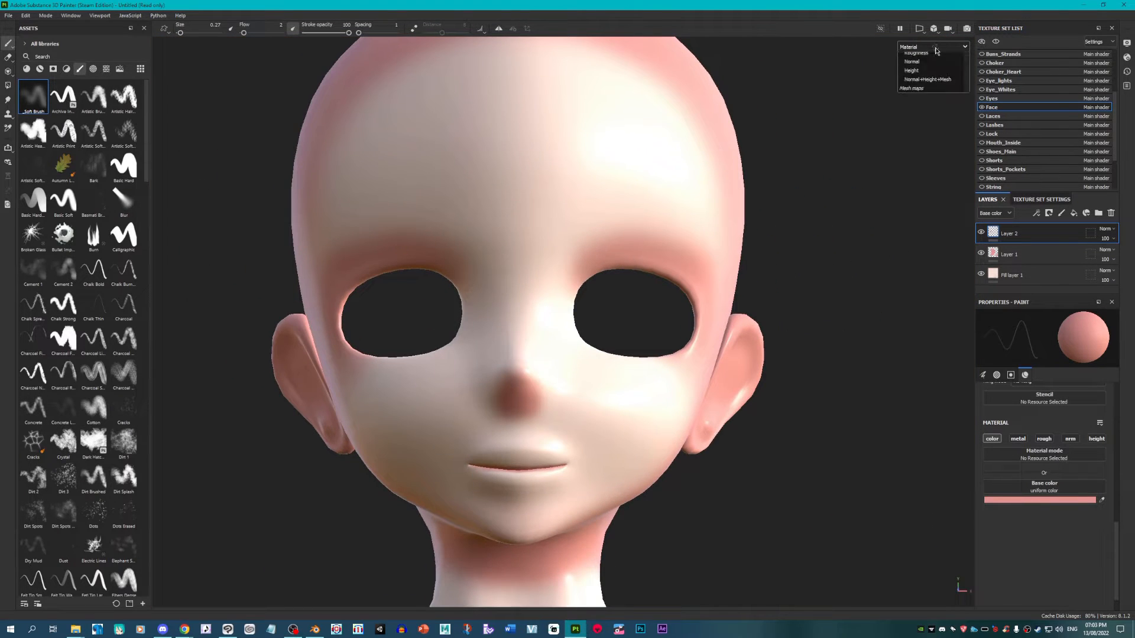
pyautogui.click(928, 89)
pyautogui.scroll(-2, 687, 226)
pyautogui.scroll(2, 688, 226)
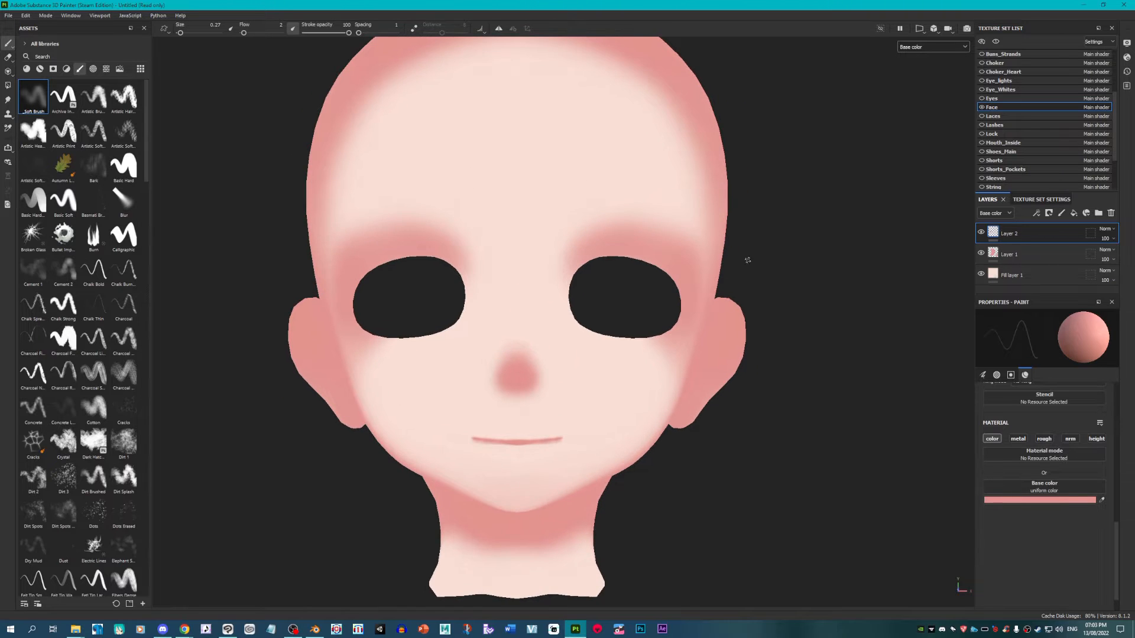
# Step: Thicken and even out the pink mouth line from its center to the corners
pyautogui.keyDown('alt'); pyautogui.moveTo(747, 259); pyautogui.dragTo(754, 297); pyautogui.keyUp('alt')
pyautogui.keyDown('alt'); pyautogui.moveTo(720, 331); pyautogui.dragTo(712, 250, button='middle'); pyautogui.keyUp('alt')
pyautogui.scroll(4, 522, 421)
pyautogui.scroll(5, 522, 421)
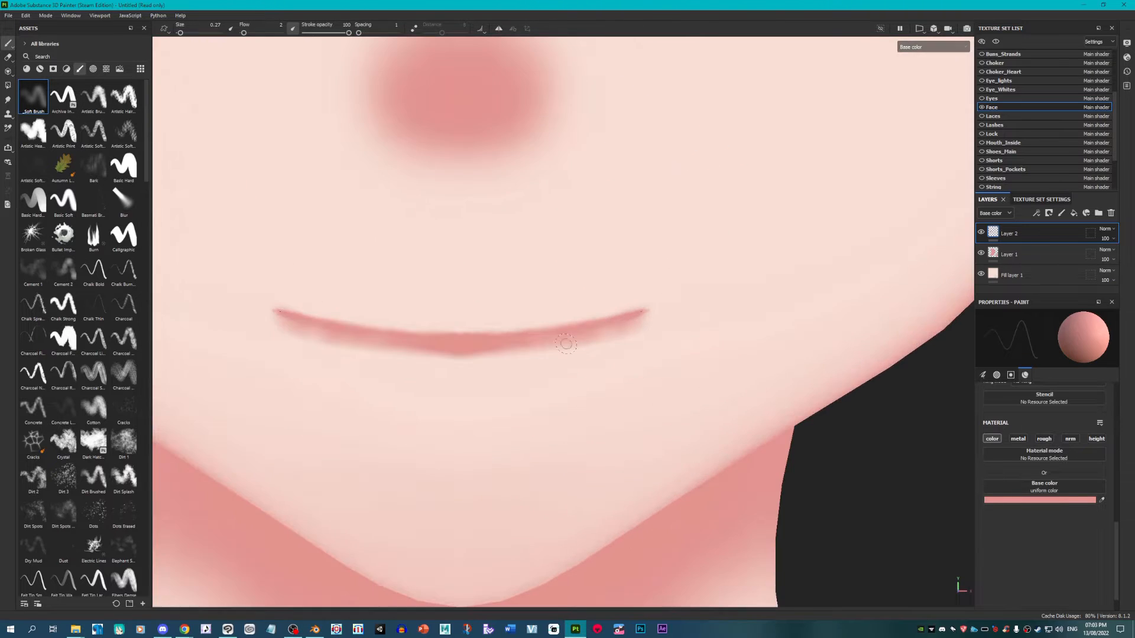
pyautogui.scroll(1, 618, 328)
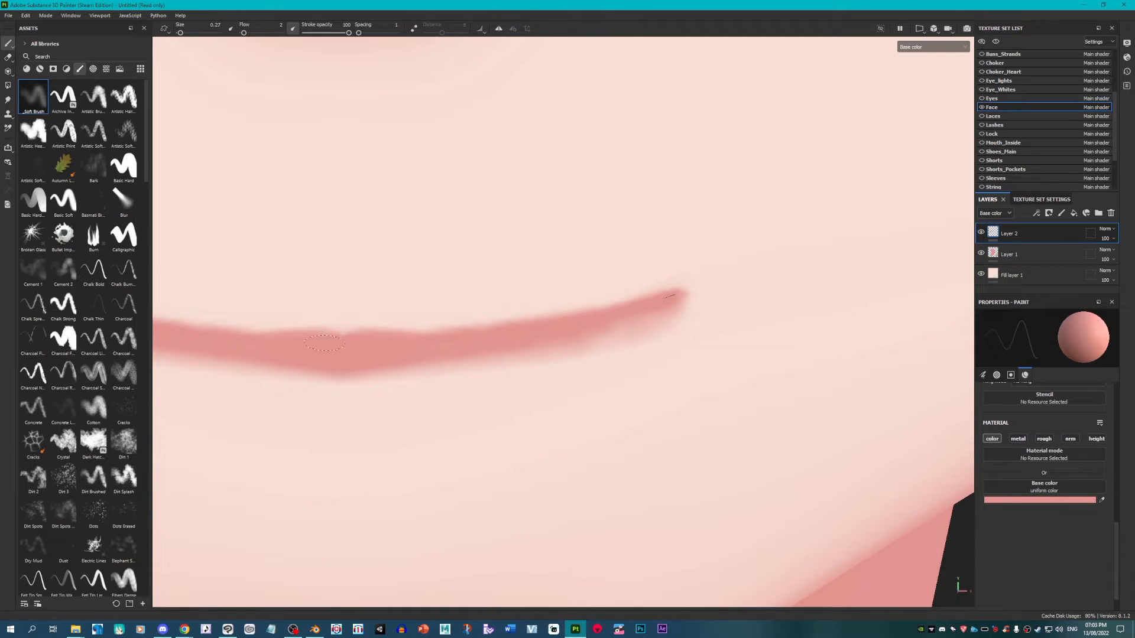
pyautogui.moveTo(648, 307); pyautogui.dragTo(624, 319)
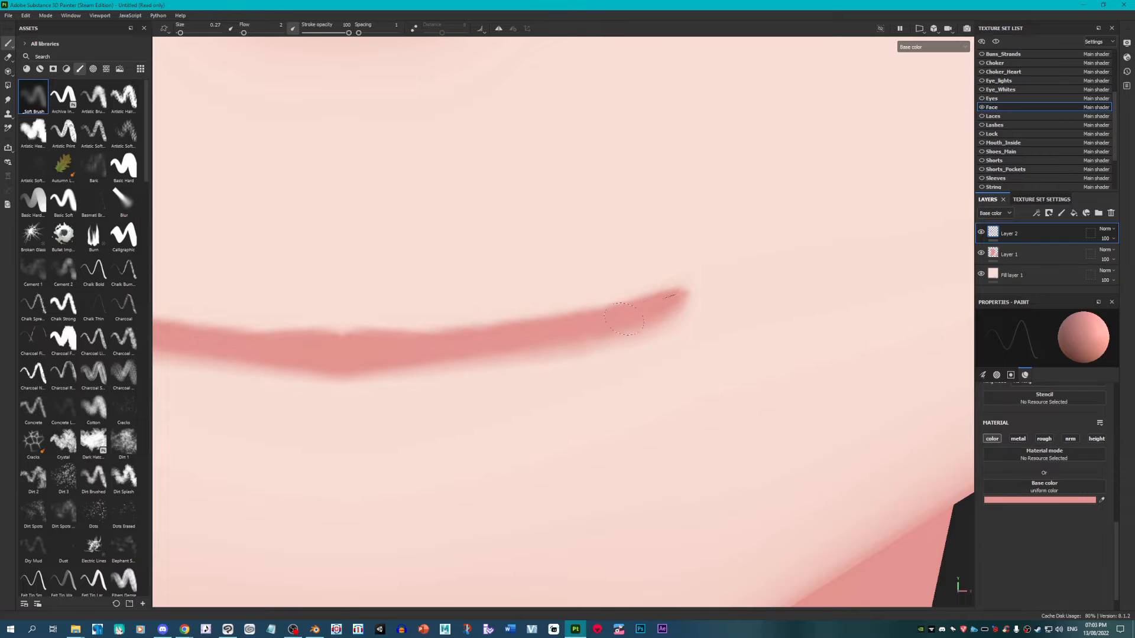
# Step: Enlarge the brush to size 5.4 and blend the pink eye shading into the temple shading at the outer eye corner
pyautogui.scroll(-10, 552, 333)
pyautogui.keyDown('alt'); pyautogui.moveTo(552, 333); pyautogui.dragTo(641, 314); pyautogui.keyUp('alt')
pyautogui.keyDown('alt'); pyautogui.moveTo(641, 314); pyautogui.dragTo(598, 416, button='middle'); pyautogui.keyUp('alt')
pyautogui.keyDown('alt'); pyautogui.moveTo(598, 415); pyautogui.dragTo(544, 402); pyautogui.keyUp('alt')
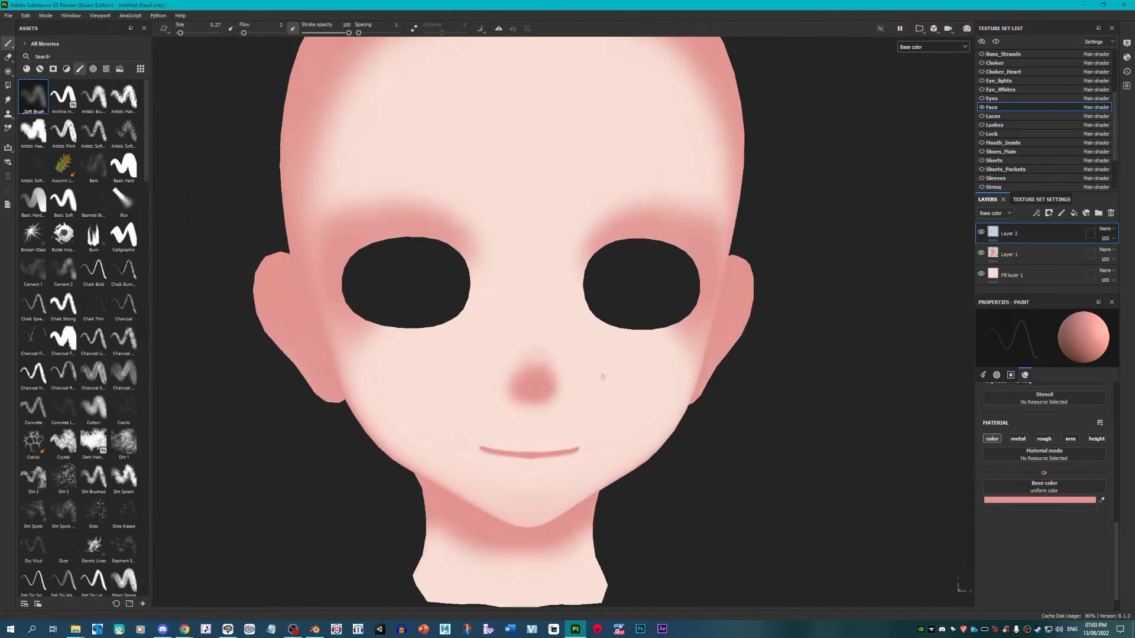
pyautogui.keyDown('alt'); pyautogui.moveTo(603, 375); pyautogui.dragTo(444, 405); pyautogui.keyUp('alt')
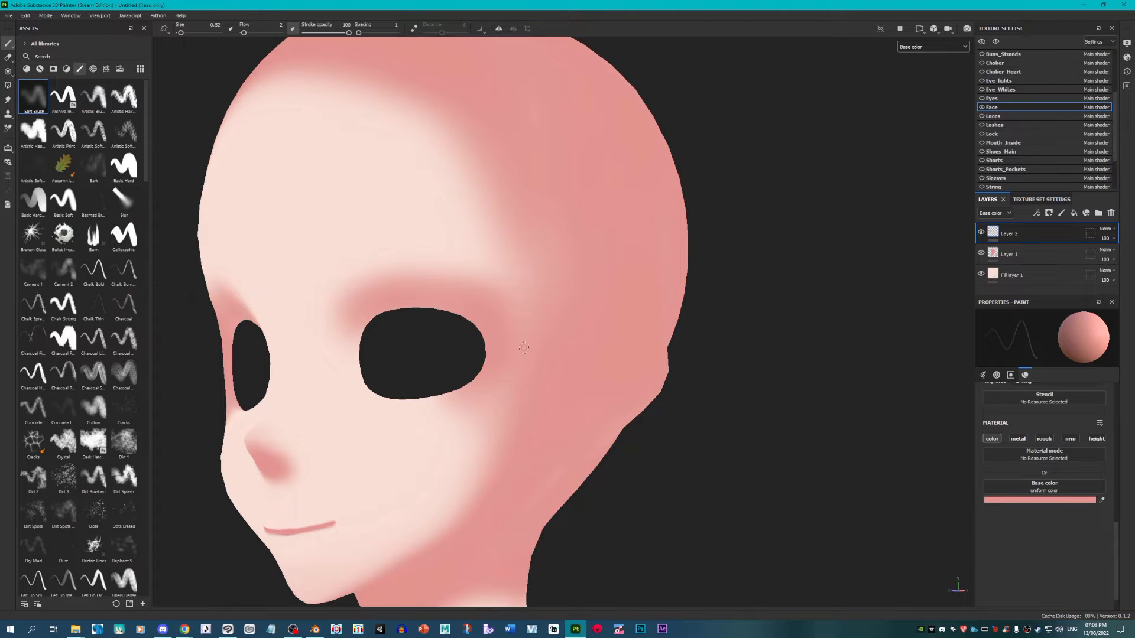
pyautogui.keyDown('ctrl'); pyautogui.moveTo(511, 347); pyautogui.dragTo(564, 347, button='right'); pyautogui.keyUp('ctrl')
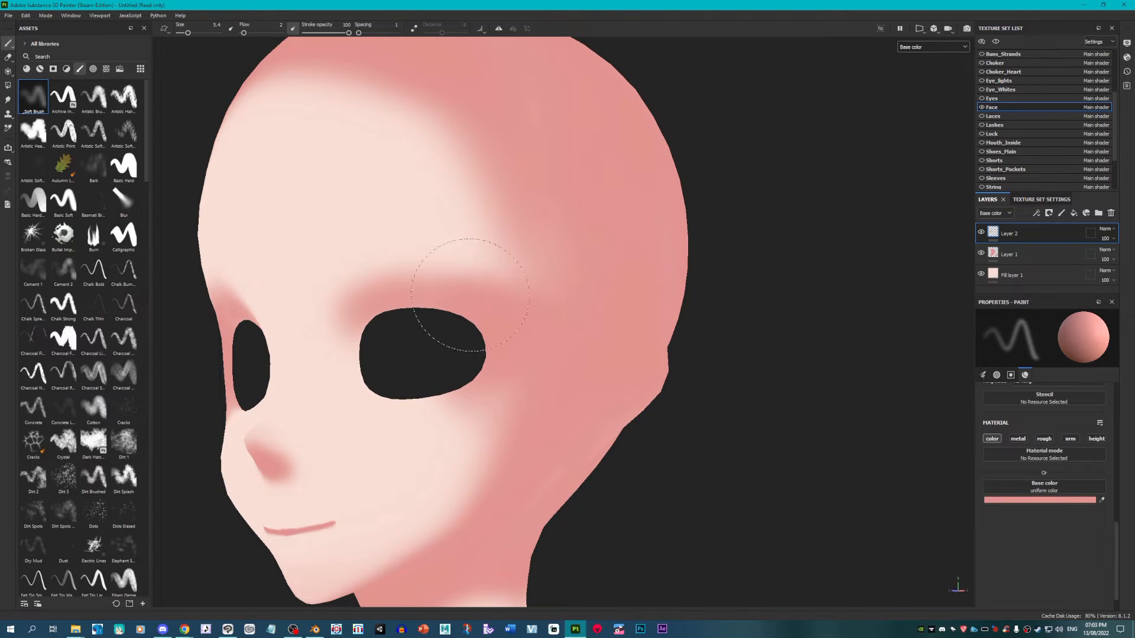
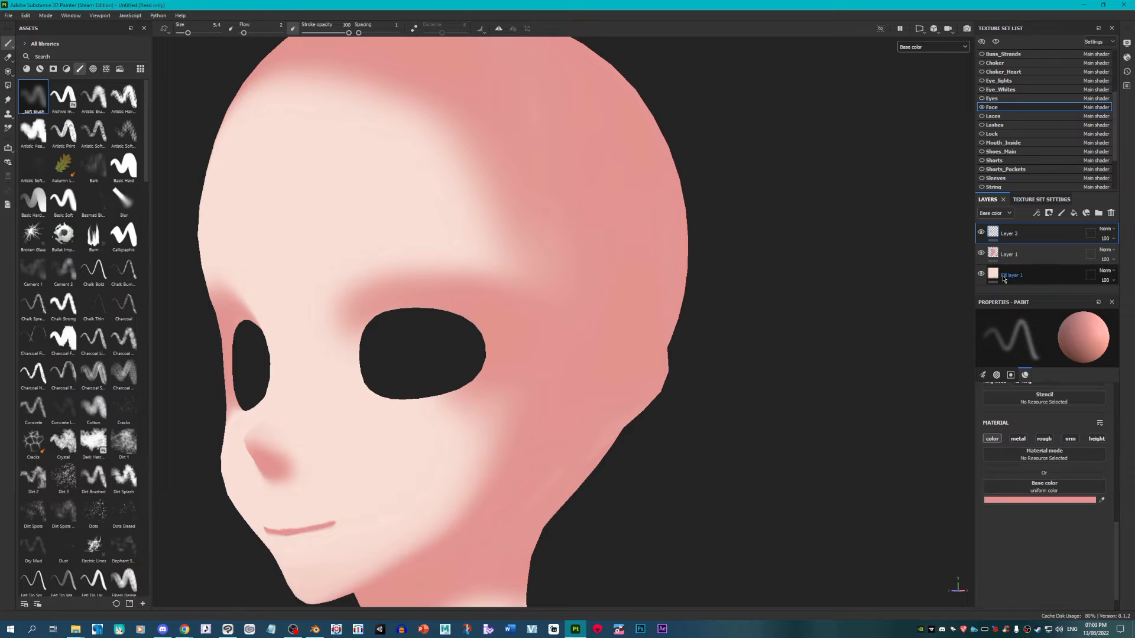
# Step: Select Layer 1 and examine the pink shading around the temple, the side of the head and the front of the face
pyautogui.click(1031, 258)
pyautogui.keyDown('alt'); pyautogui.moveTo(768, 354); pyautogui.dragTo(591, 360); pyautogui.keyUp('alt')
pyautogui.keyDown('alt'); pyautogui.moveTo(647, 371); pyautogui.dragTo(631, 310, button='middle'); pyautogui.keyUp('alt')
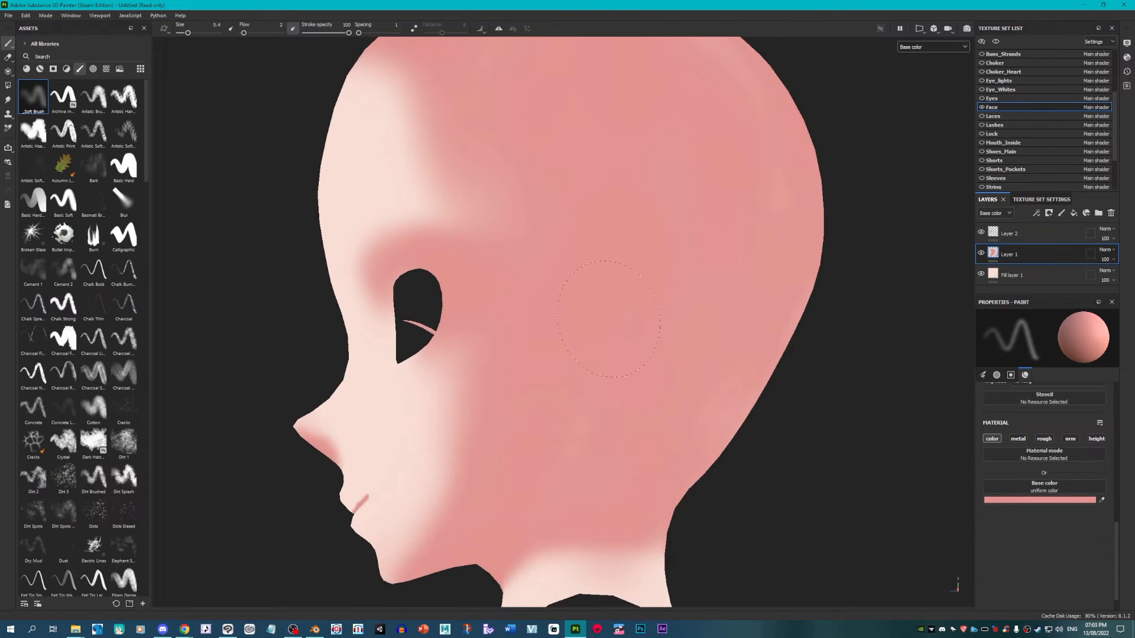
pyautogui.keyDown('alt'); pyautogui.moveTo(638, 354); pyautogui.dragTo(609, 339); pyautogui.keyUp('alt')
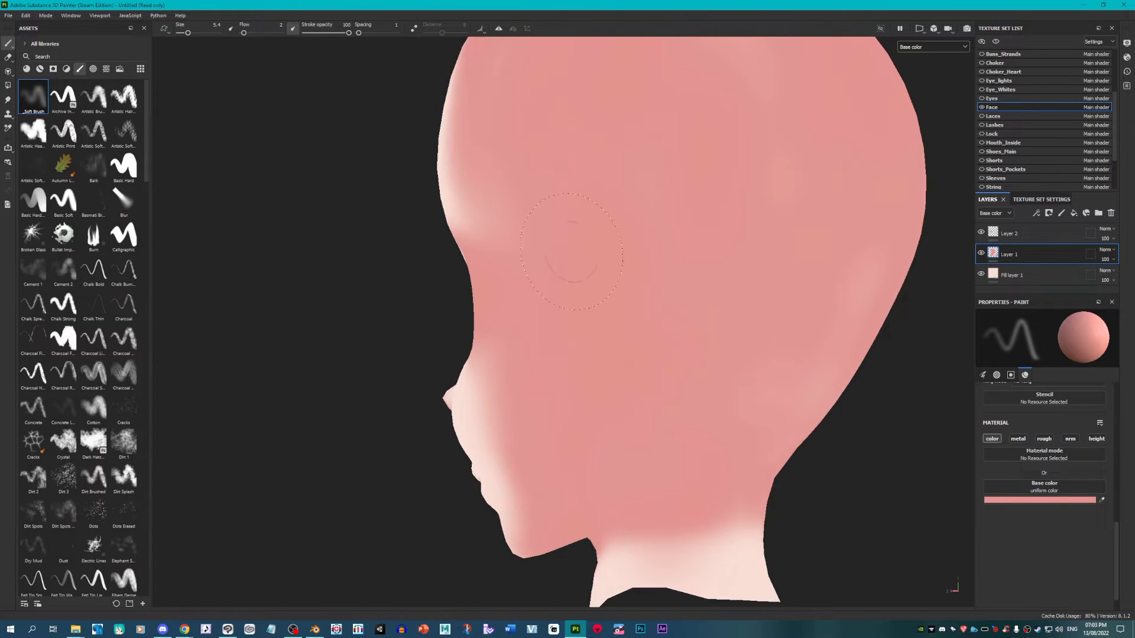
pyautogui.keyDown('alt'); pyautogui.moveTo(571, 251); pyautogui.dragTo(523, 350); pyautogui.keyUp('alt')
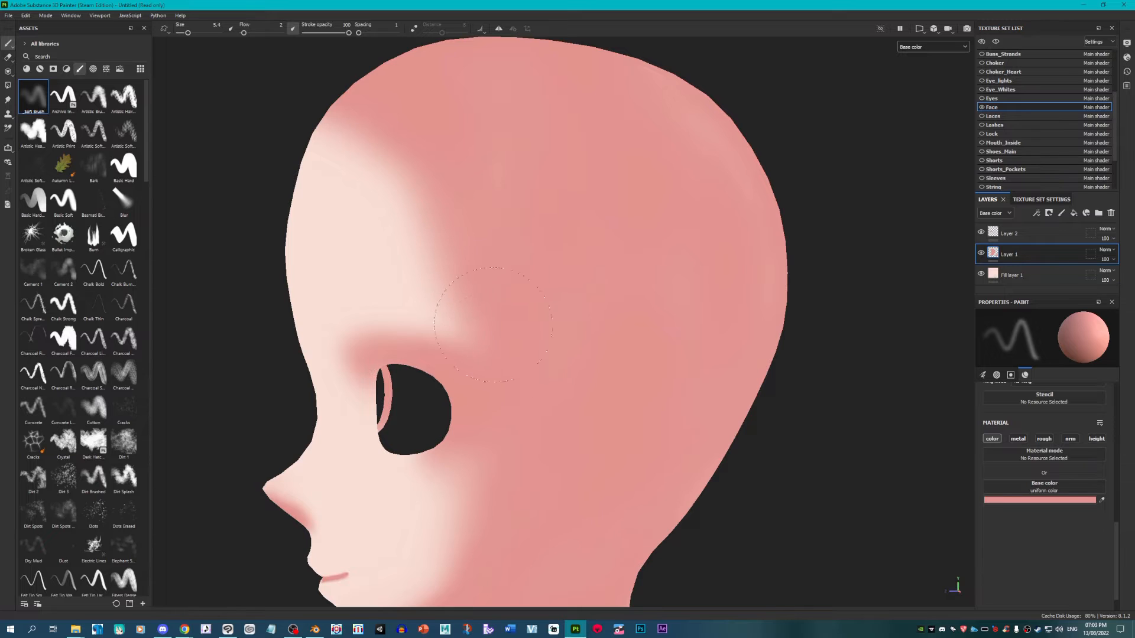
pyautogui.scroll(-3, 630, 323)
pyautogui.keyDown('alt'); pyautogui.moveTo(450, 367); pyautogui.dragTo(641, 360); pyautogui.keyUp('alt')
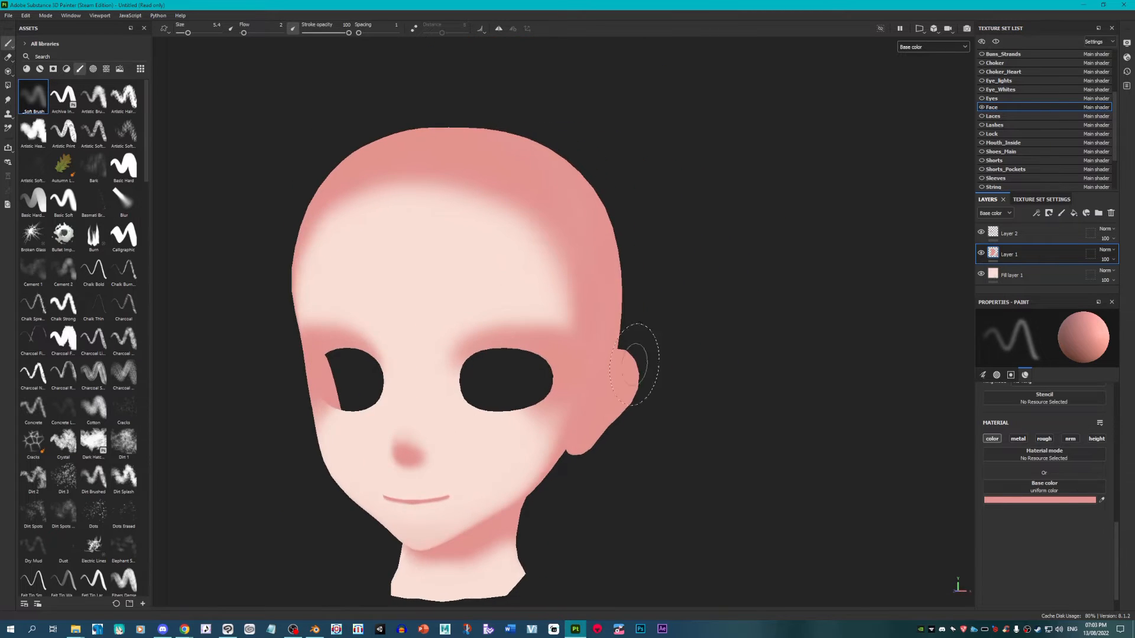
pyautogui.keyDown('alt'); pyautogui.moveTo(549, 373); pyautogui.dragTo(673, 332, button='middle'); pyautogui.keyUp('alt')
pyautogui.keyDown('alt'); pyautogui.moveTo(674, 331); pyautogui.dragTo(712, 335); pyautogui.keyUp('alt')
pyautogui.keyDown('alt'); pyautogui.moveTo(712, 335); pyautogui.dragTo(654, 345, button='middle'); pyautogui.keyUp('alt')
pyautogui.scroll(2, 645, 362)
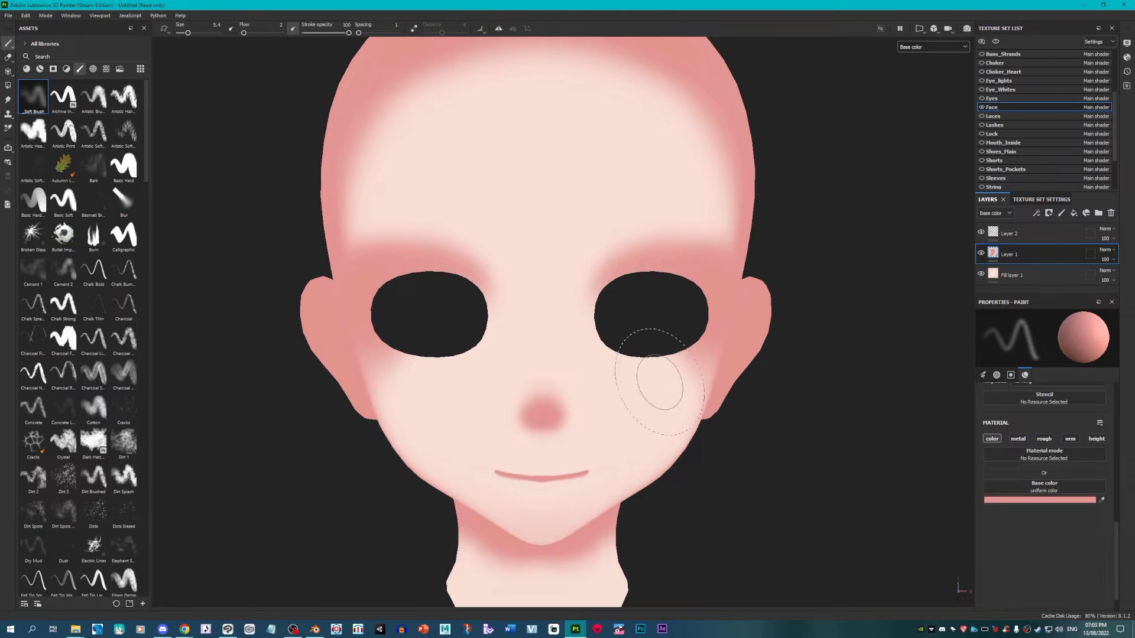
pyautogui.keyDown('alt'); pyautogui.moveTo(631, 433); pyautogui.dragTo(631, 400, button='middle'); pyautogui.keyUp('alt')
pyautogui.scroll(4, 631, 401)
# Step: Lower the opacity of Layer 2 to 68 and Layer 1 to 71 to soften the pink shading
pyautogui.click(1058, 233)
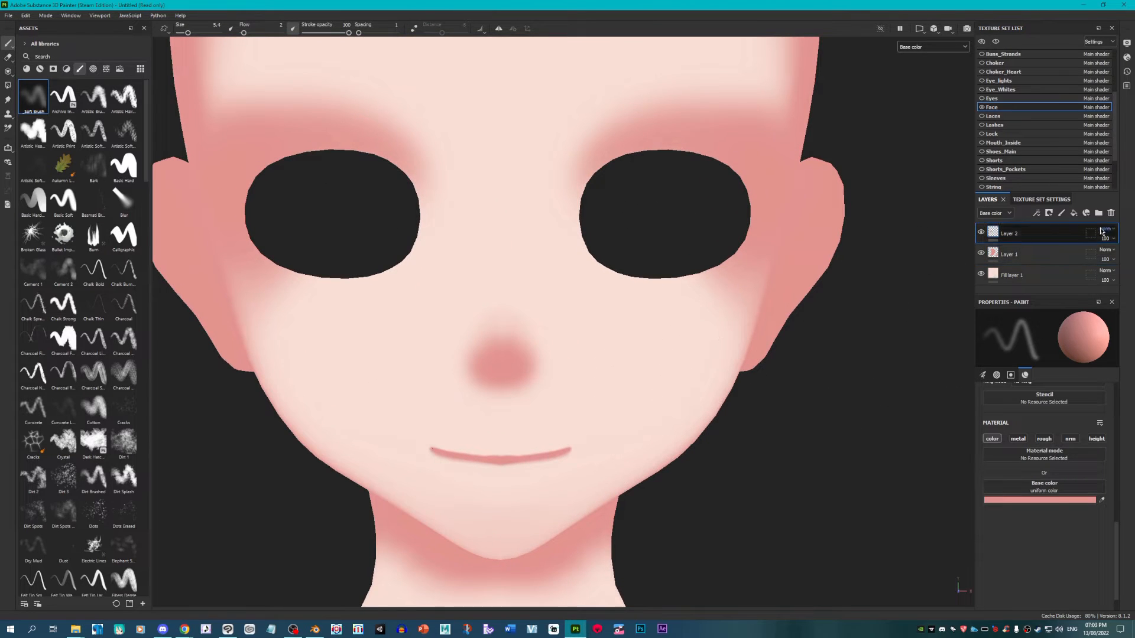
pyautogui.click(1105, 229)
pyautogui.click(1111, 238)
pyautogui.moveTo(1129, 254); pyautogui.dragTo(1122, 280)
pyautogui.click(1105, 259)
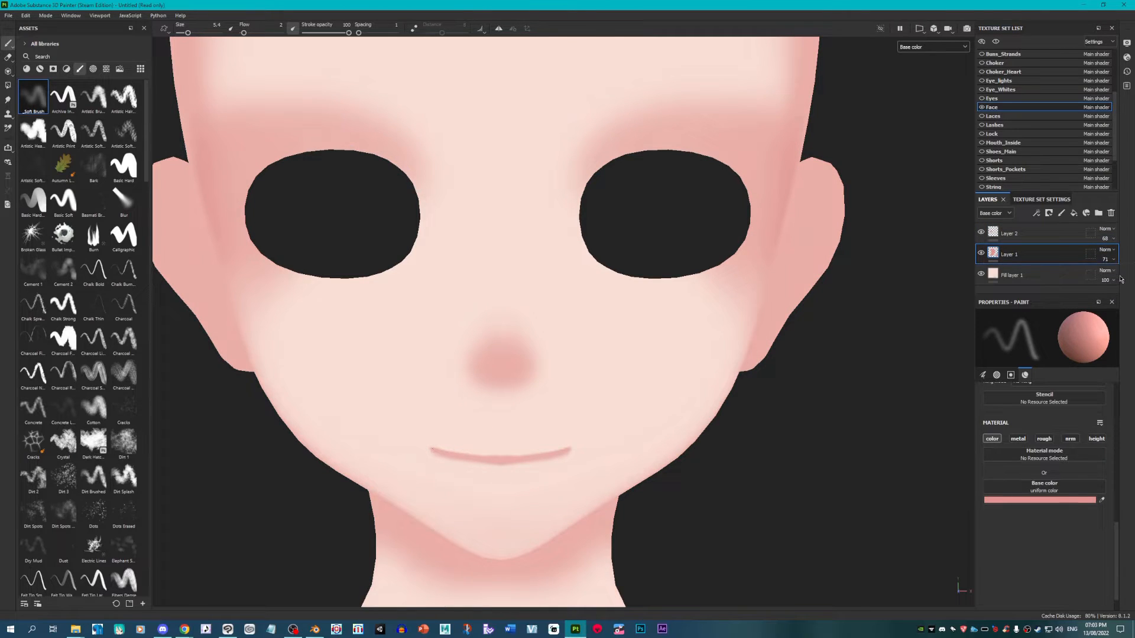
# Step: Add a paint layer above Layer 2 and set the brush's base color to the darker red AB655F
pyautogui.click(1061, 213)
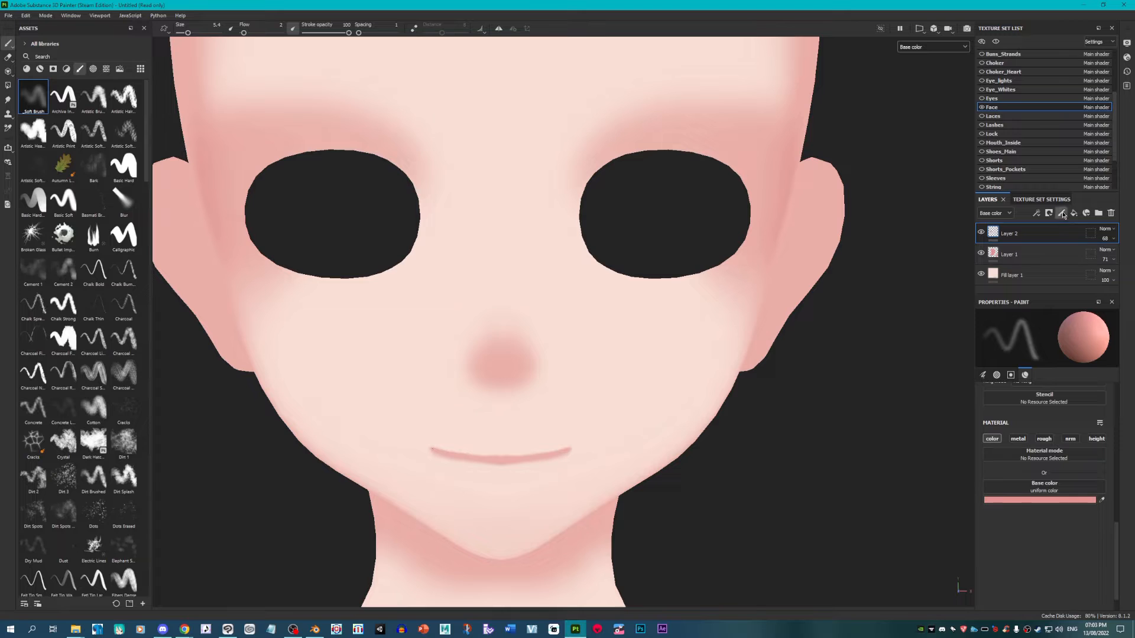
pyautogui.click(1035, 504)
pyautogui.click(882, 342)
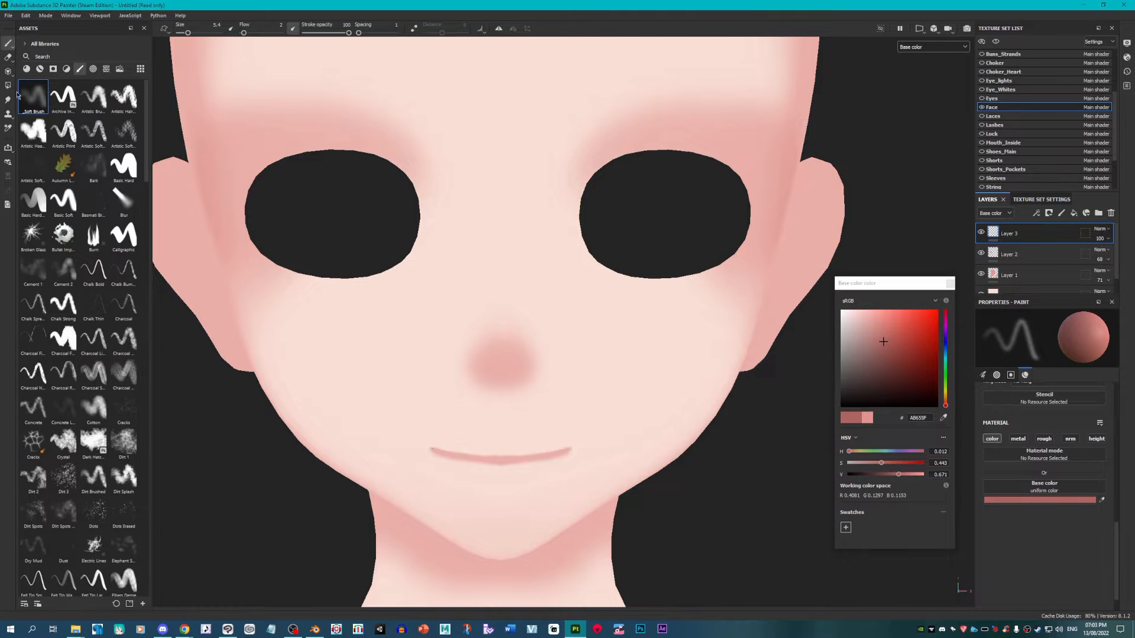
# Step: Return the viewport display to Material and paint a vertical dark red line down the center of the nose with brush size 0.52
pyautogui.scroll(6, 469, 406)
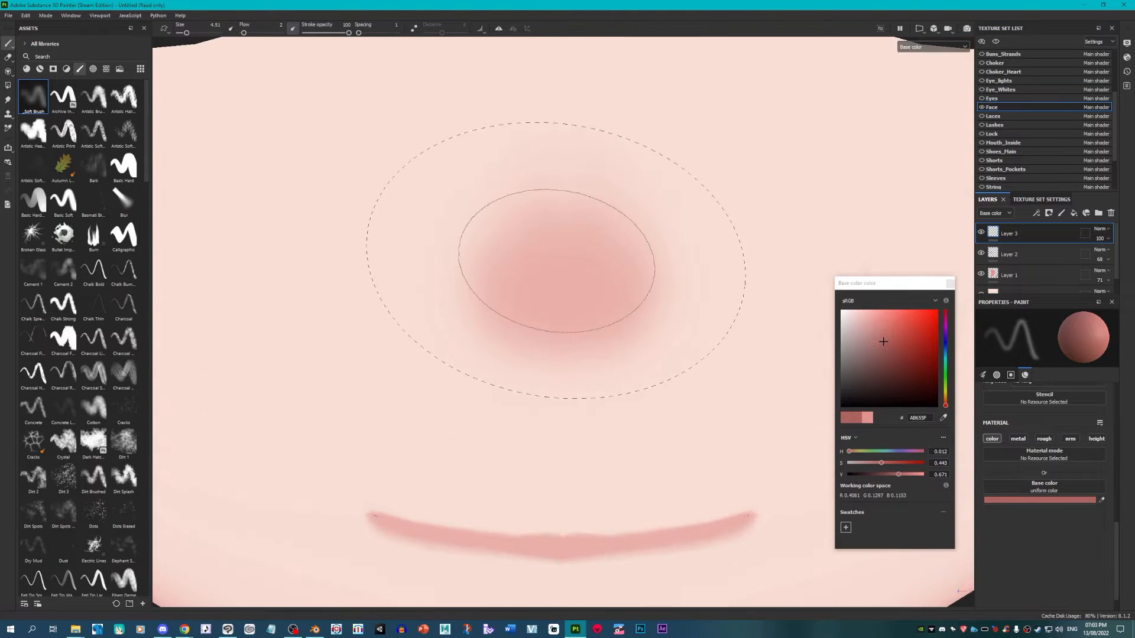
pyautogui.keyDown('ctrl'); pyautogui.moveTo(559, 267); pyautogui.dragTo(473, 267, button='right'); pyautogui.keyUp('ctrl')
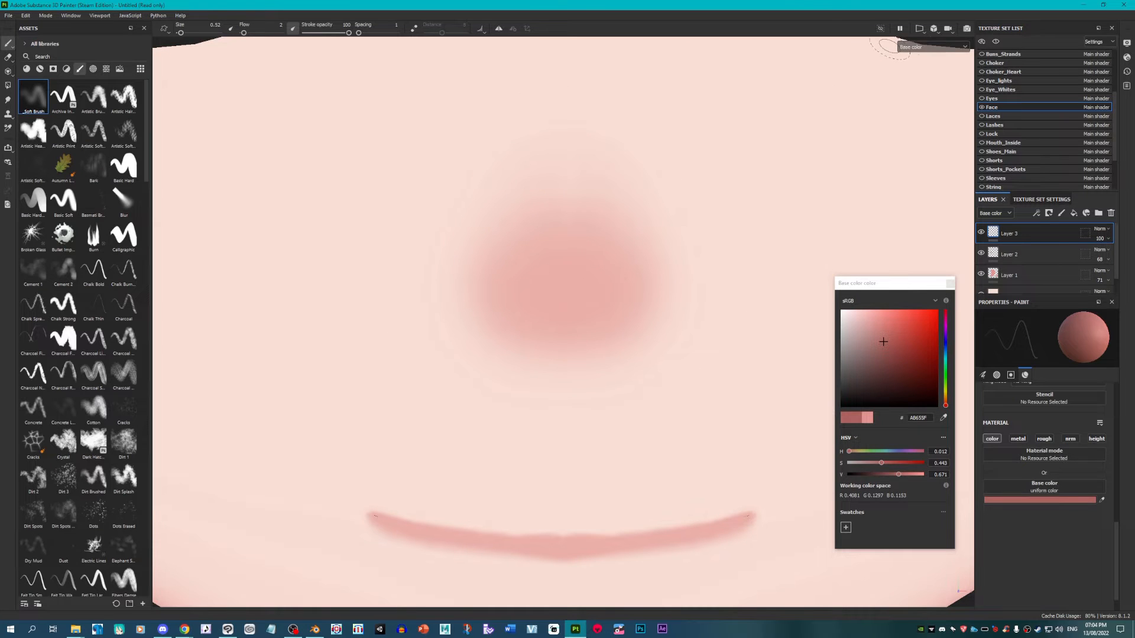
pyautogui.click(932, 47)
pyautogui.click(913, 54)
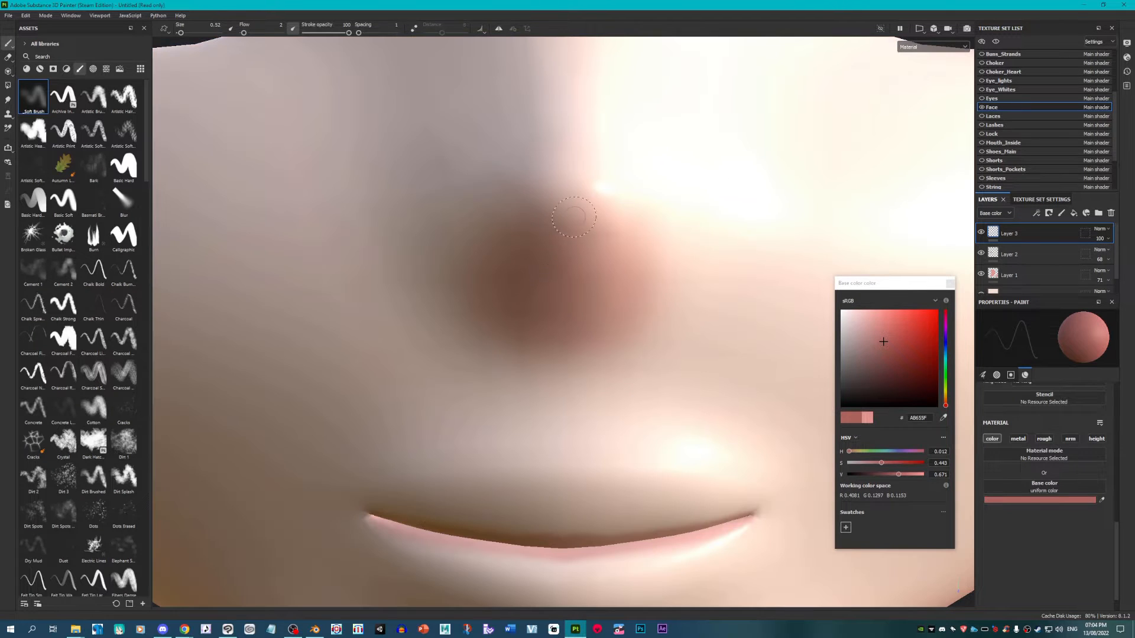
pyautogui.moveTo(573, 217); pyautogui.dragTo(573, 316)
pyautogui.moveTo(571, 267)
pyautogui.mouseDown()
pyautogui.moveTo(562, 159)
pyautogui.moveTo(563, 170)
pyautogui.mouseUp()
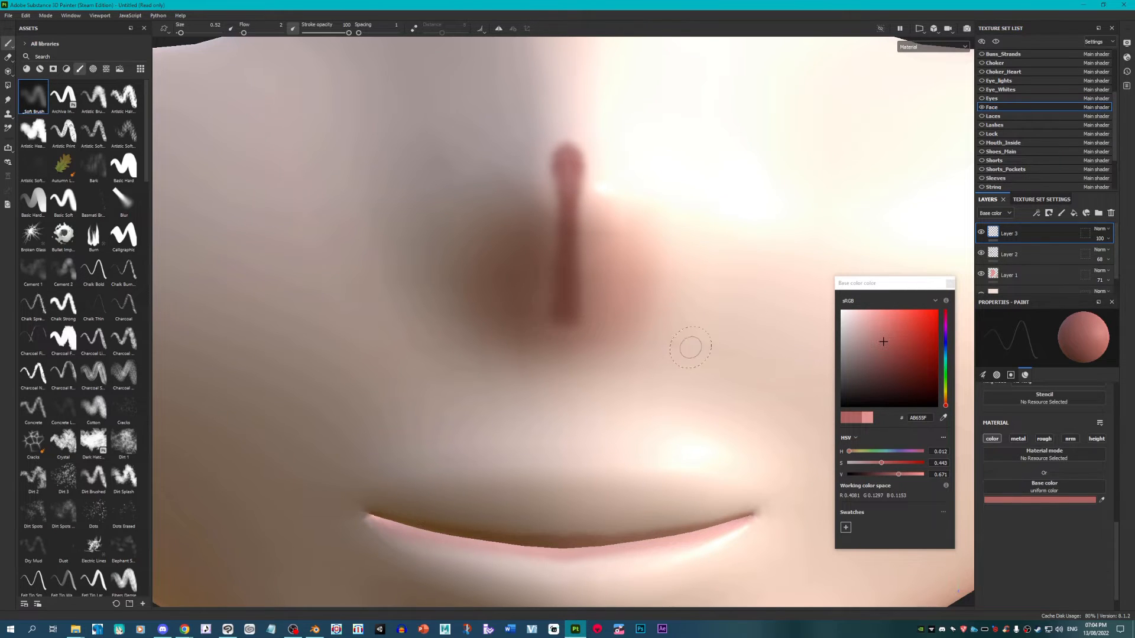
# Step: Try short dark red nostril marks on both sides of the nose tip, and undo them
pyautogui.moveTo(628, 313); pyautogui.dragTo(663, 315)
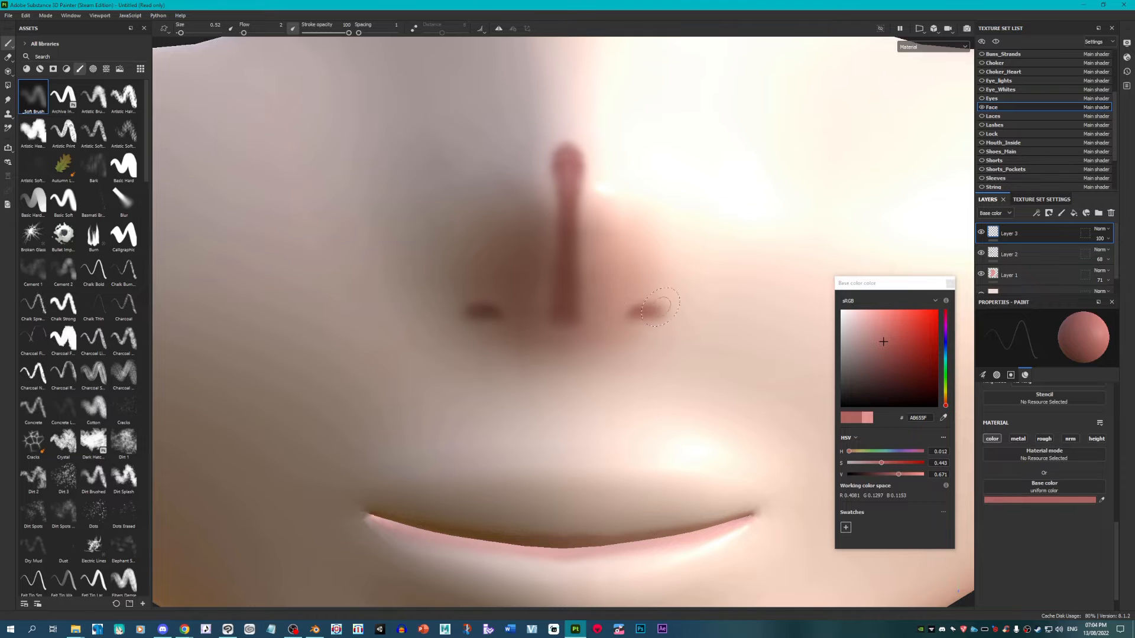
pyautogui.hotkey('ctrl', 'z')
pyautogui.keyDown('alt'); pyautogui.moveTo(549, 287); pyautogui.dragTo(553, 379, button='middle'); pyautogui.keyUp('alt')
pyautogui.scroll(2, 553, 378)
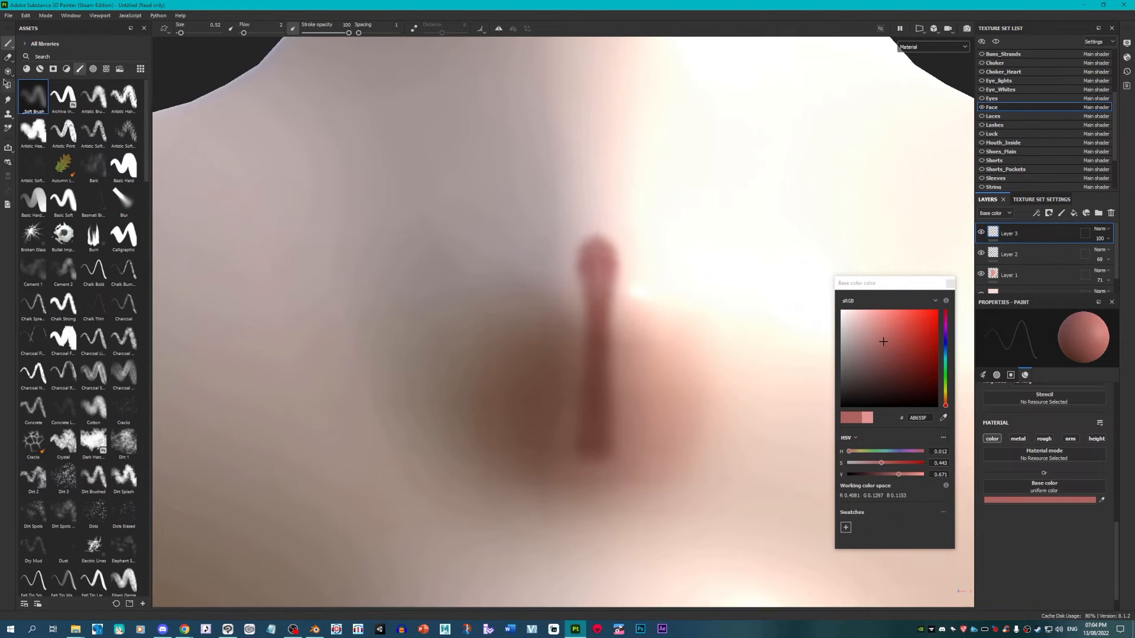
# Step: Taper the upper end and edges of the dark red nose line with the Eraser at size 0.94
pyautogui.click(8, 59)
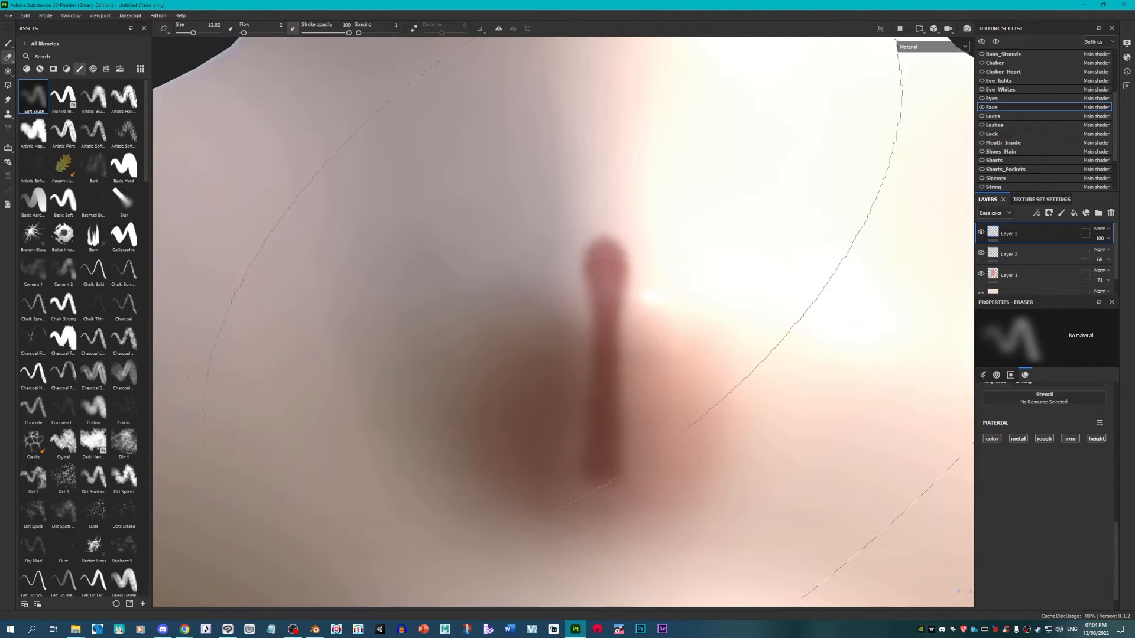
pyautogui.scroll(-2, 587, 246)
pyautogui.keyDown('ctrl'); pyautogui.moveTo(586, 278); pyautogui.dragTo(449, 278, button='right'); pyautogui.keyUp('ctrl')
pyautogui.scroll(2, 680, 285)
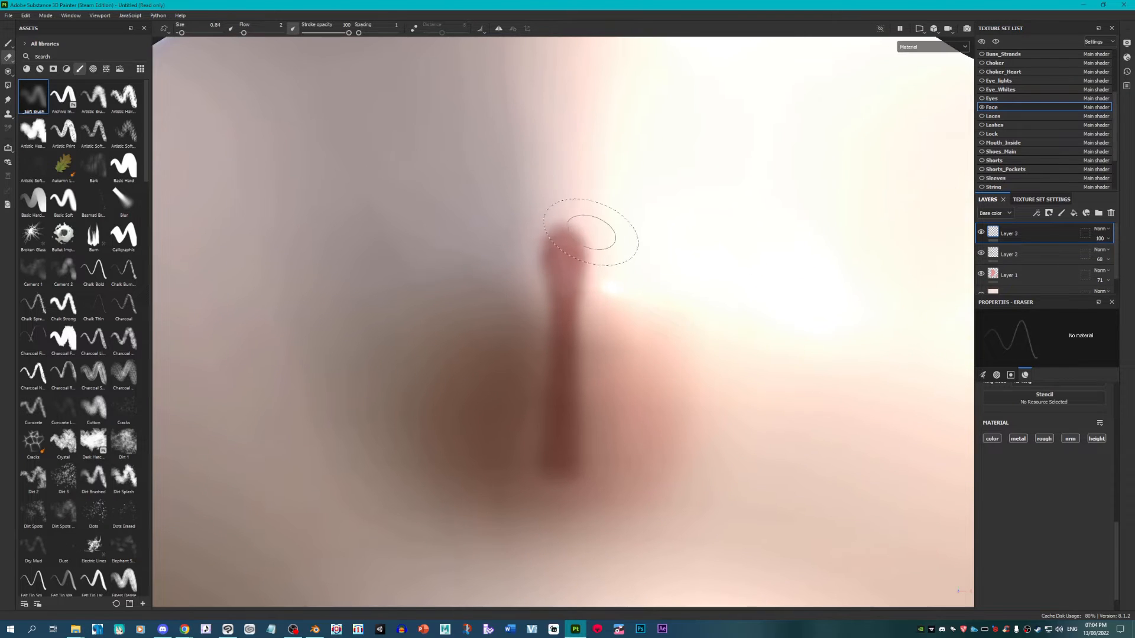
pyautogui.moveTo(598, 225)
pyautogui.mouseDown()
pyautogui.moveTo(602, 274)
pyautogui.moveTo(595, 247)
pyautogui.mouseUp()
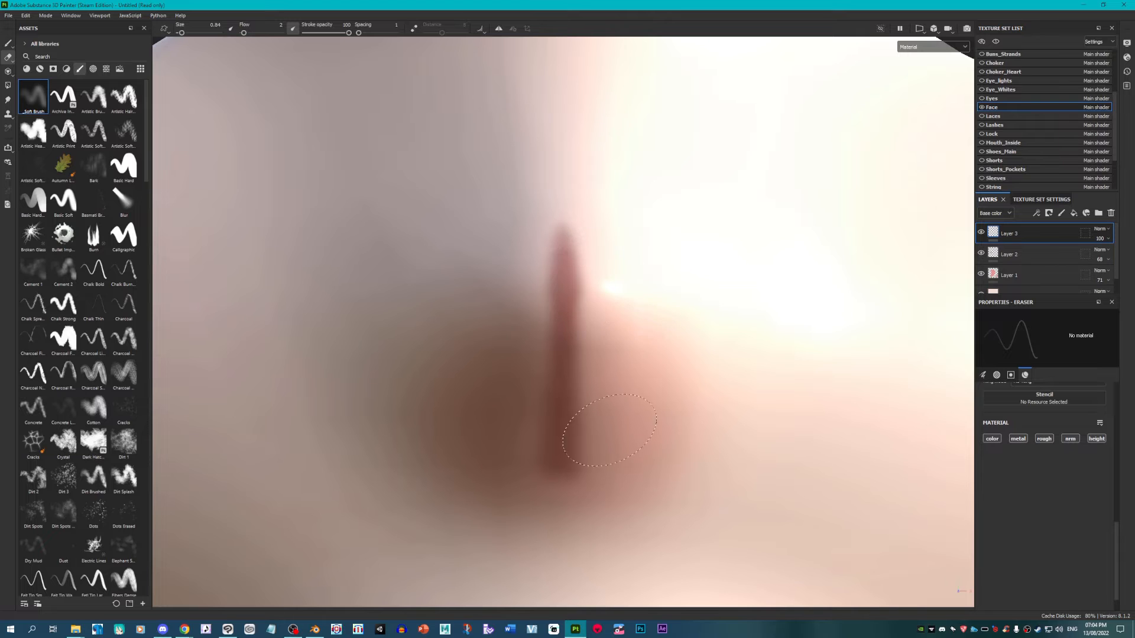
pyautogui.scroll(-4, 627, 317)
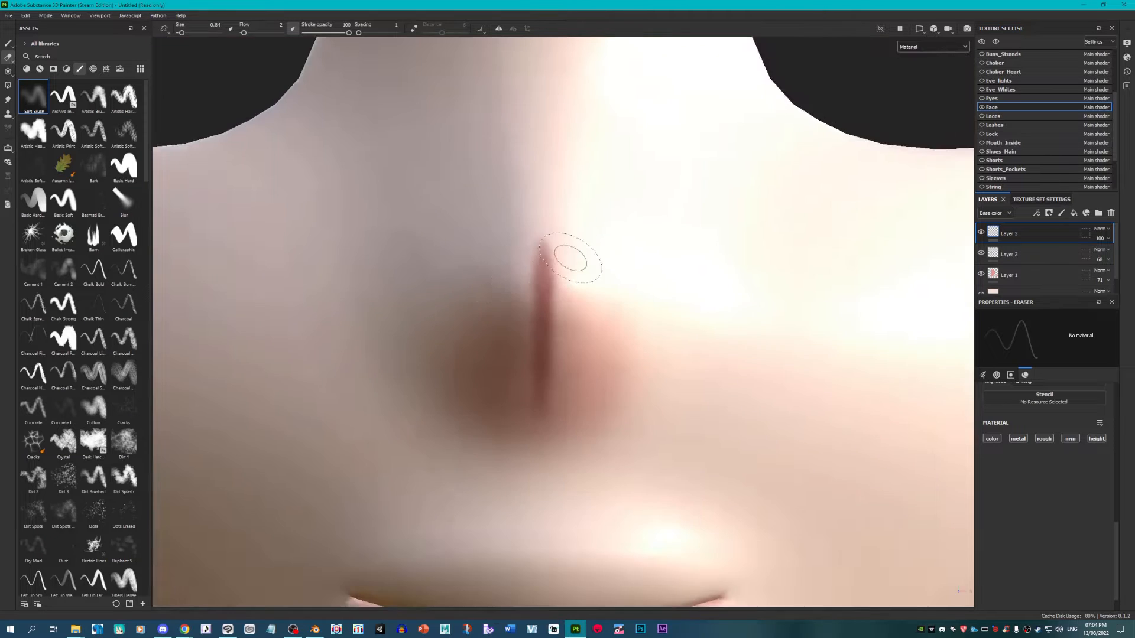
pyautogui.scroll(1, 574, 304)
pyautogui.scroll(1, 573, 304)
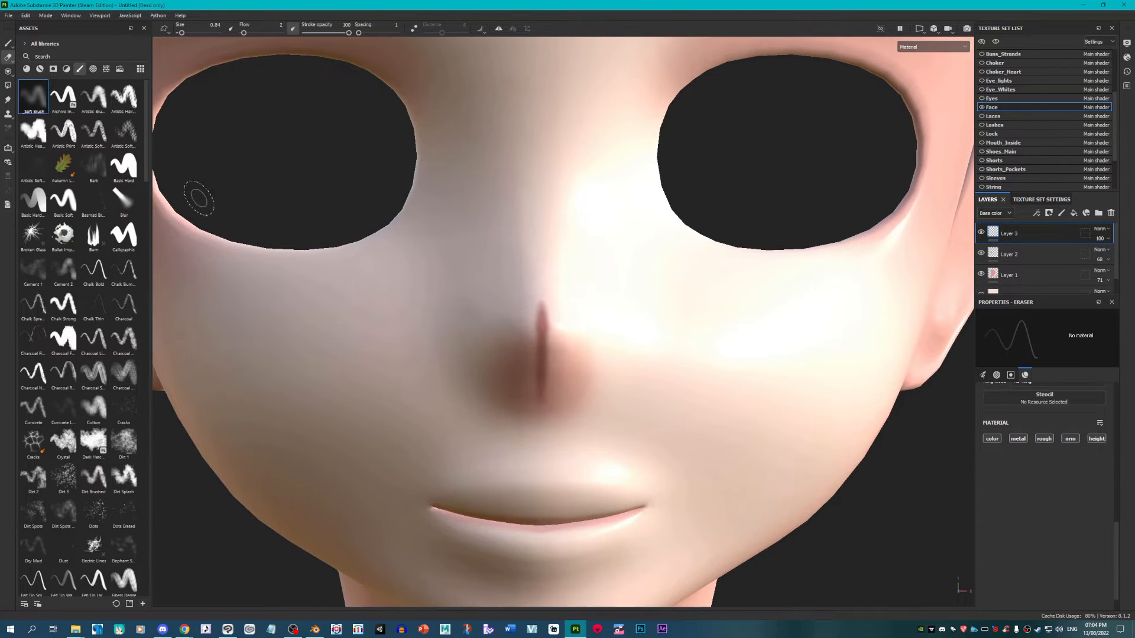
# Step: Refine the nose line's pointed upper end with a Soft Brush eraser at size 0.51
pyautogui.click(41, 94)
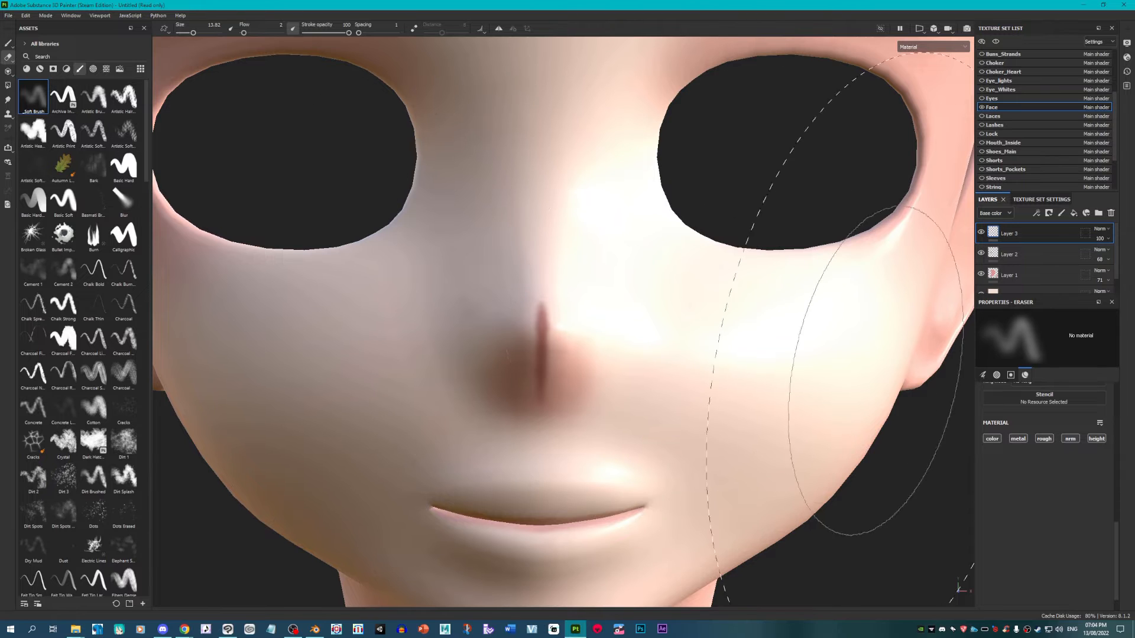
pyautogui.scroll(2, 561, 320)
pyautogui.keyDown('ctrl'); pyautogui.moveTo(559, 321); pyautogui.dragTo(515, 321, button='right'); pyautogui.keyUp('ctrl')
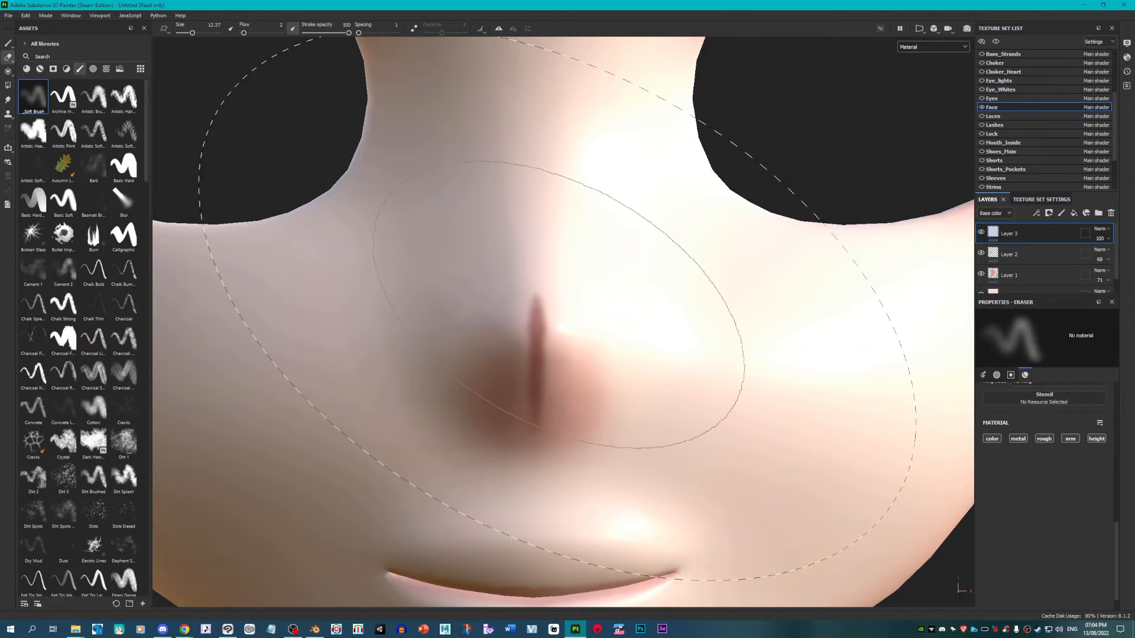
pyautogui.scroll(2, 535, 337)
pyautogui.scroll(2, 541, 328)
pyautogui.keyDown('ctrl'); pyautogui.moveTo(555, 285); pyautogui.dragTo(529, 285, button='right'); pyautogui.keyUp('ctrl')
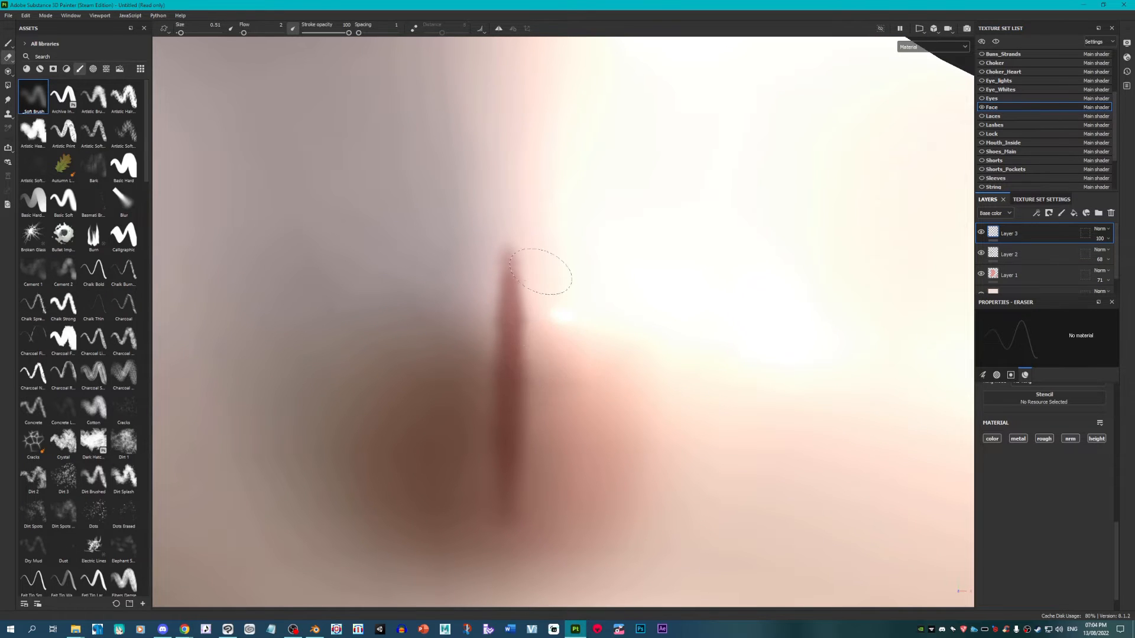
pyautogui.scroll(-4, 545, 322)
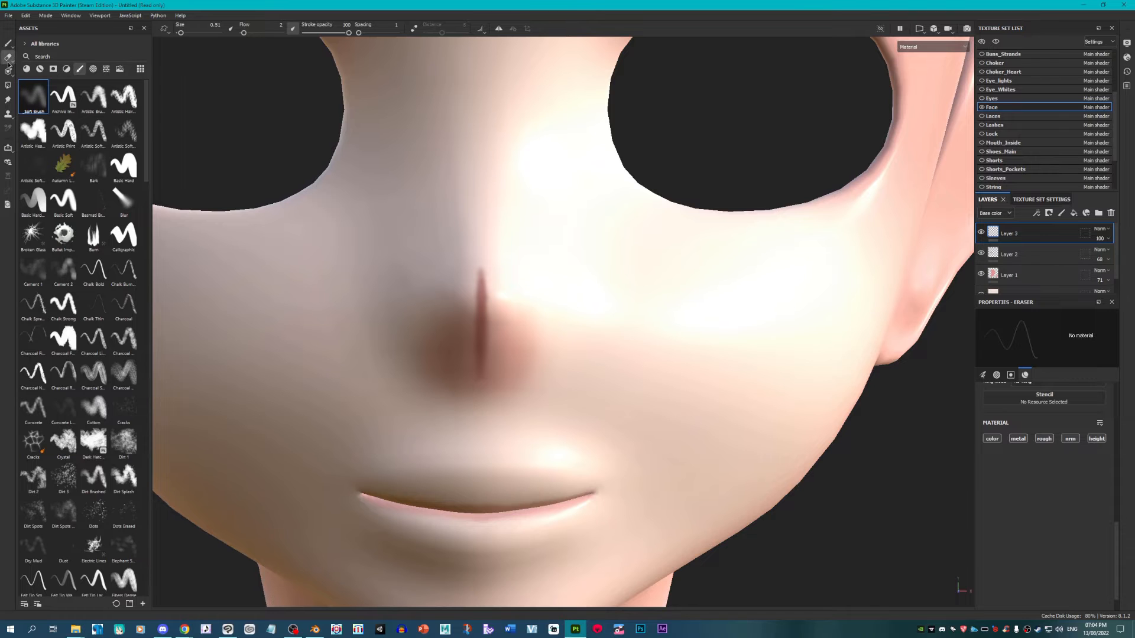
# Step: Return to the Paint tool and switch the viewport display to Base color
pyautogui.click(8, 44)
pyautogui.scroll(-5, 603, 306)
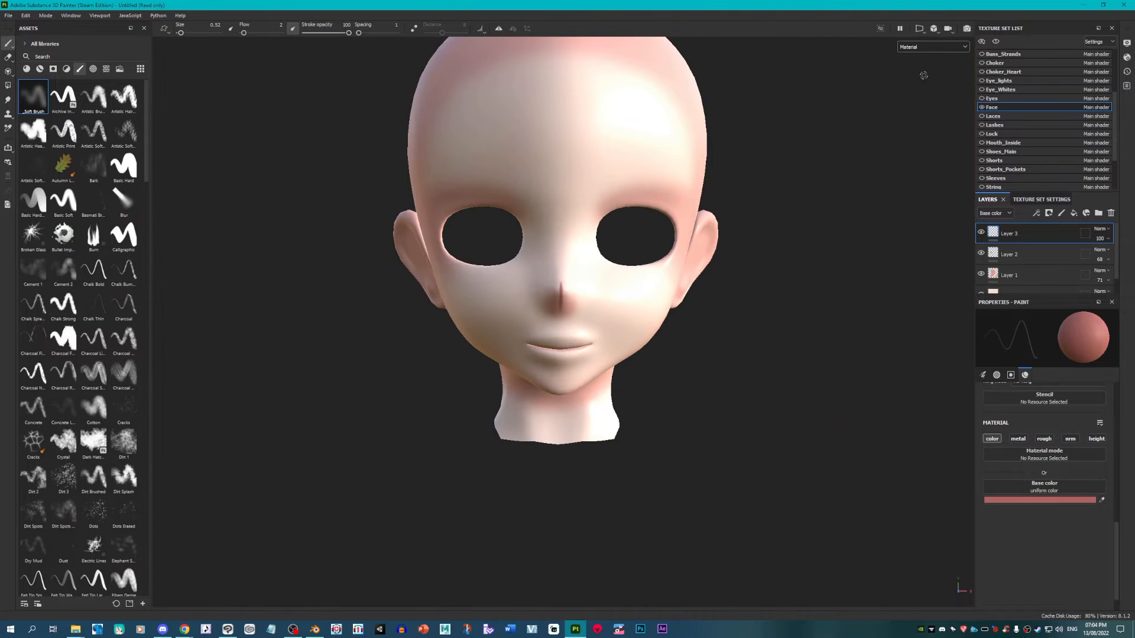
pyautogui.click(945, 44)
pyautogui.click(923, 74)
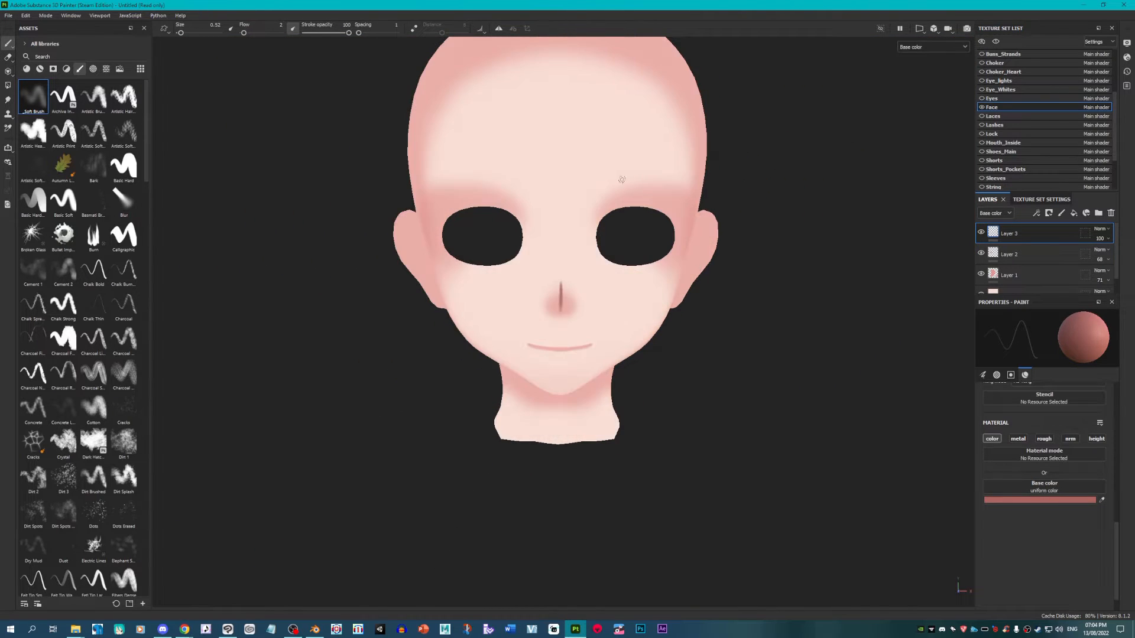
pyautogui.scroll(2, 619, 172)
pyautogui.scroll(2, 587, 161)
# Step: Add a paint layer above Layer 3 and set the brush's base color to white FFFFFF
pyautogui.click(1060, 213)
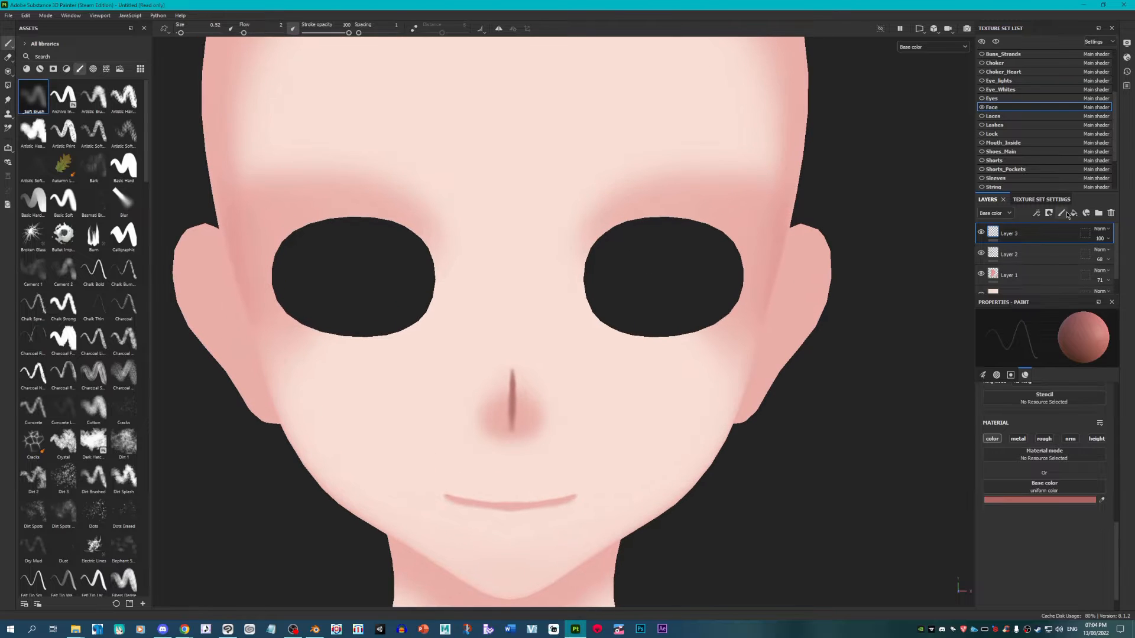
pyautogui.click(1038, 499)
pyautogui.moveTo(895, 401); pyautogui.dragTo(813, 291)
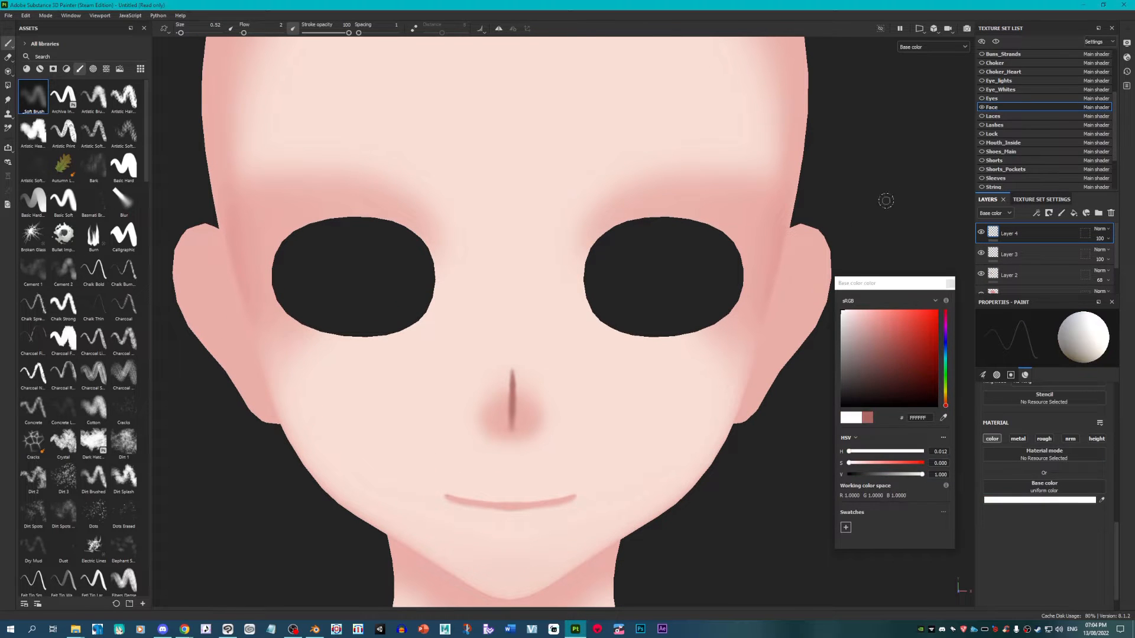
# Step: Paint a soft white highlight on the nose bridge above the dark line with brush size 3.7
pyautogui.press(']')
pyautogui.scroll(1, 486, 336)
pyautogui.press(']')
pyautogui.press(']')
pyautogui.press(']')
pyautogui.moveTo(520, 360); pyautogui.dragTo(509, 339)
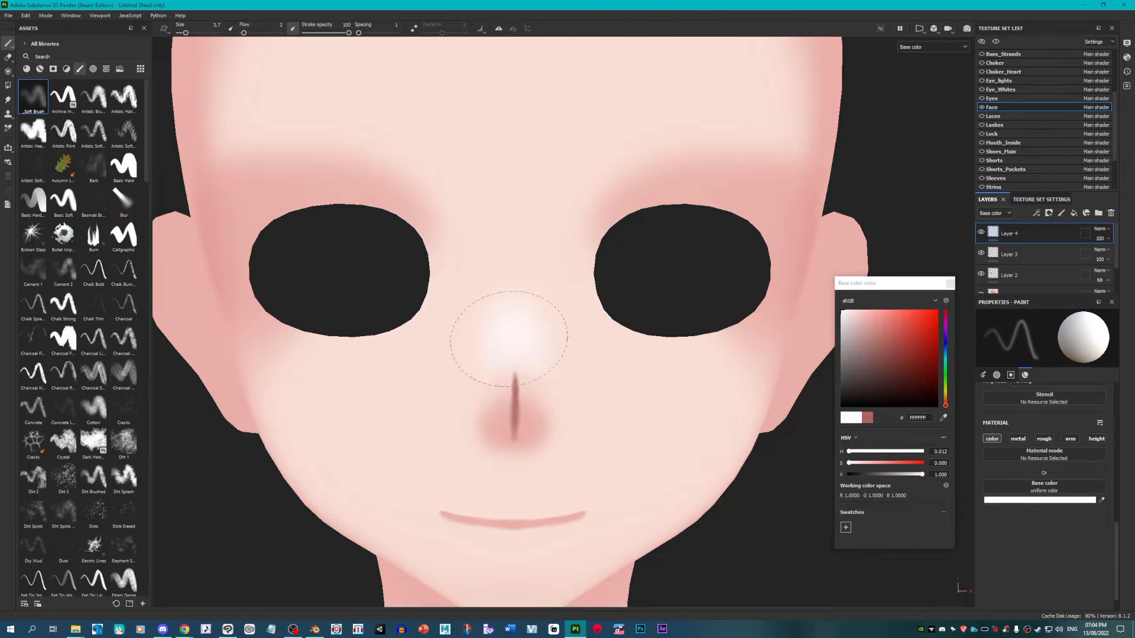
pyautogui.scroll(-3, 577, 304)
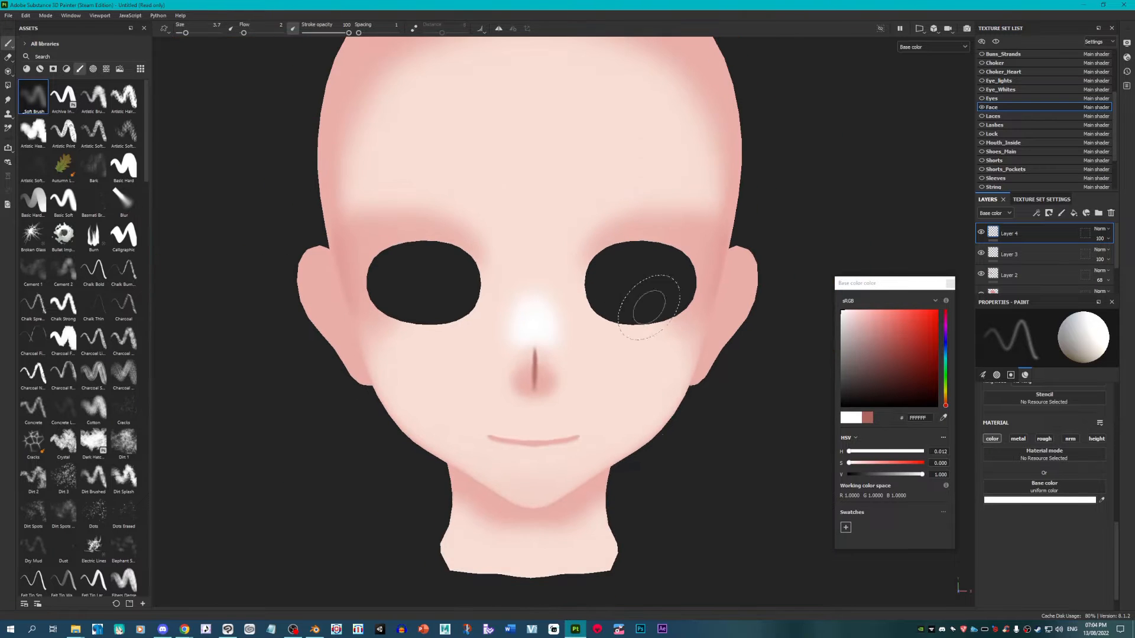
# Step: Paint soft white highlights on both cheeks below the eyes with brush size 9.76
pyautogui.scroll(1, 657, 408)
pyautogui.press(']')
pyautogui.press(']')
pyautogui.press(']')
pyautogui.moveTo(666, 384); pyautogui.dragTo(664, 376)
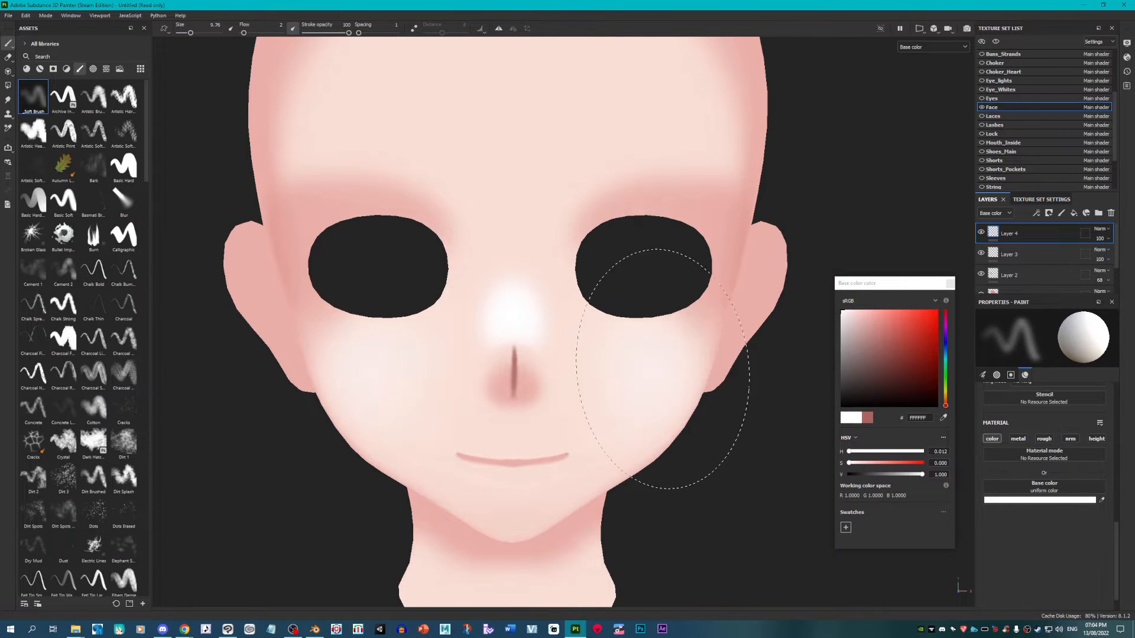
# Step: Paint a large soft white highlight on the center of the forehead with brush size 13.87
pyautogui.scroll(-2, 679, 437)
pyautogui.press(']')
pyautogui.press(']')
pyautogui.moveTo(545, 186)
pyautogui.mouseDown()
pyautogui.moveTo(603, 168)
pyautogui.moveTo(541, 174)
pyautogui.mouseUp()
pyautogui.scroll(2, 703, 395)
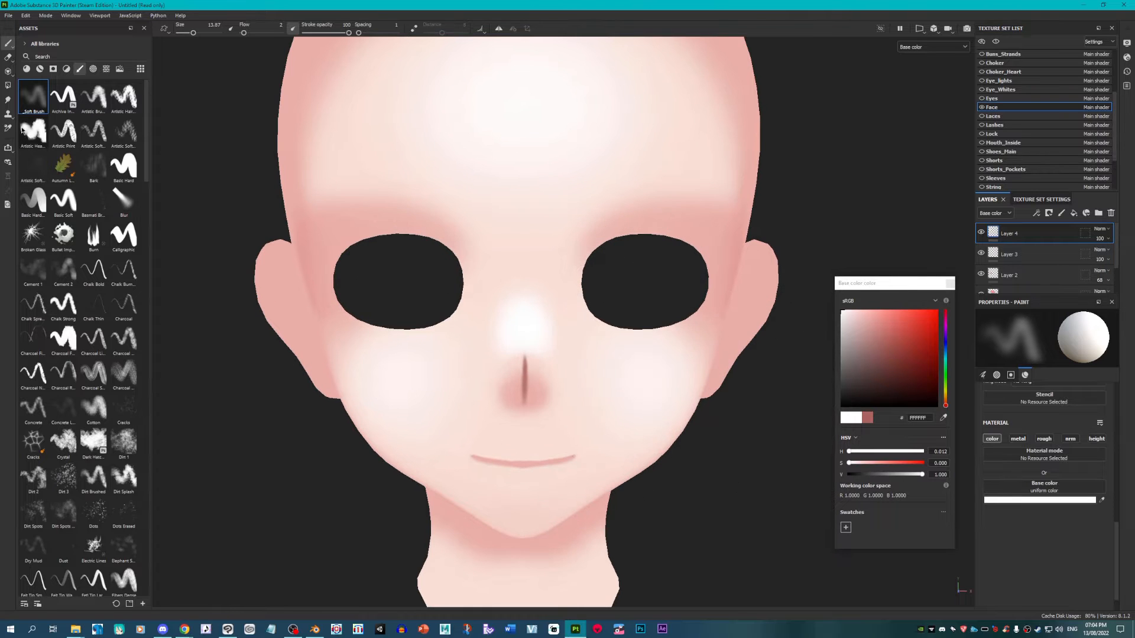
# Step: Blend the white forehead highlight using the Smudge tool with the Soft Brush at size 18.65
pyautogui.click(8, 99)
pyautogui.click(34, 104)
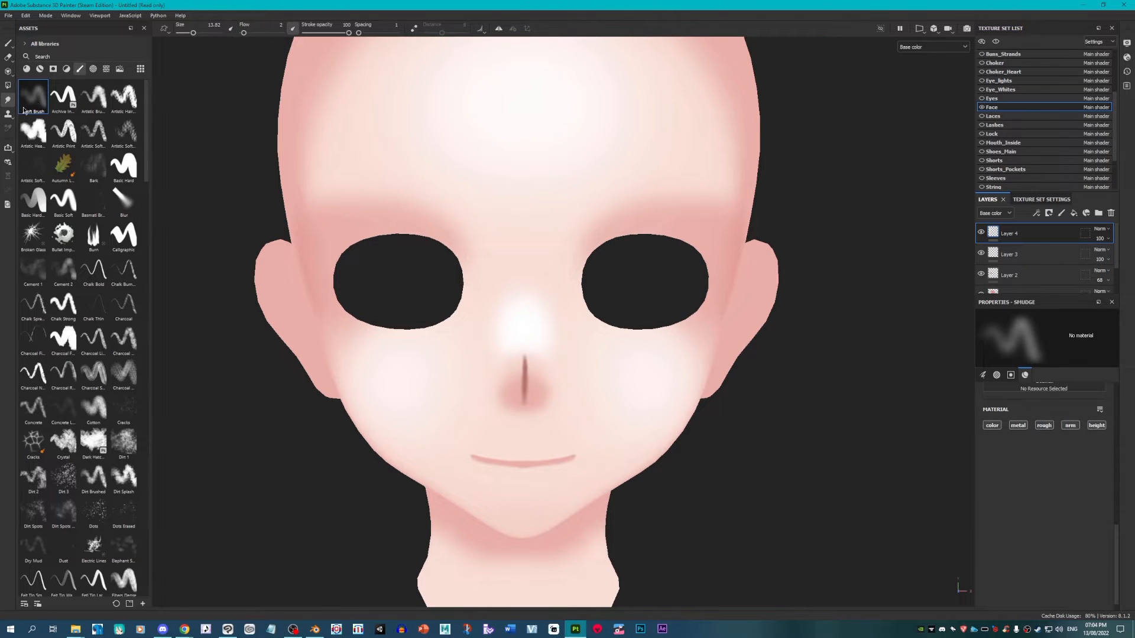
pyautogui.scroll(-2, 338, 300)
pyautogui.press(']')
pyautogui.press(']')
pyautogui.press(']')
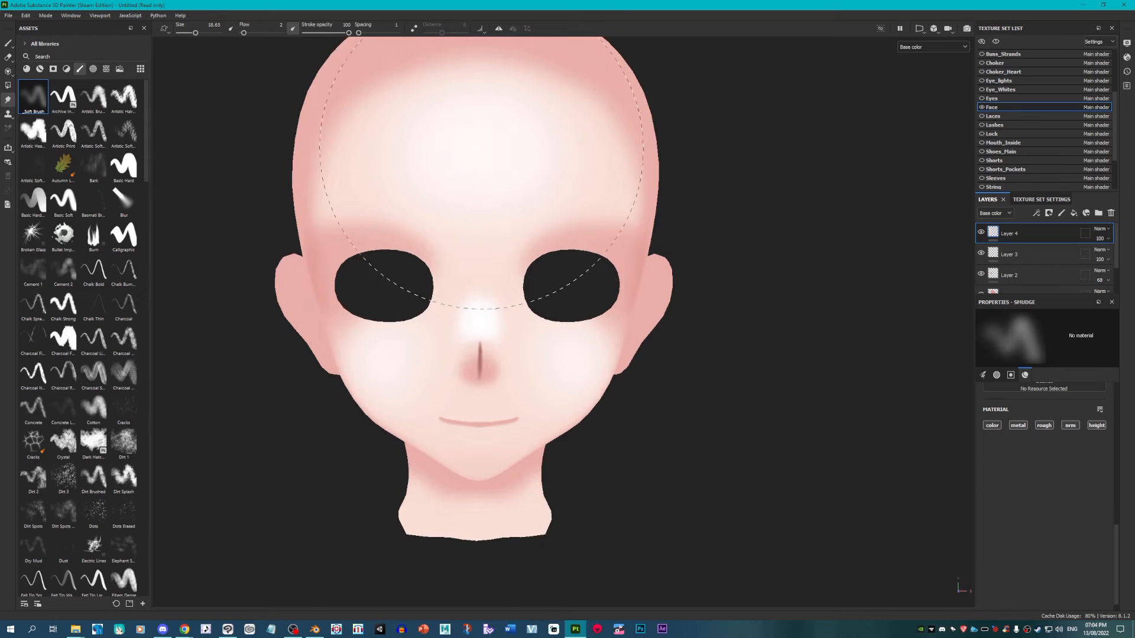
pyautogui.scroll(2, 496, 179)
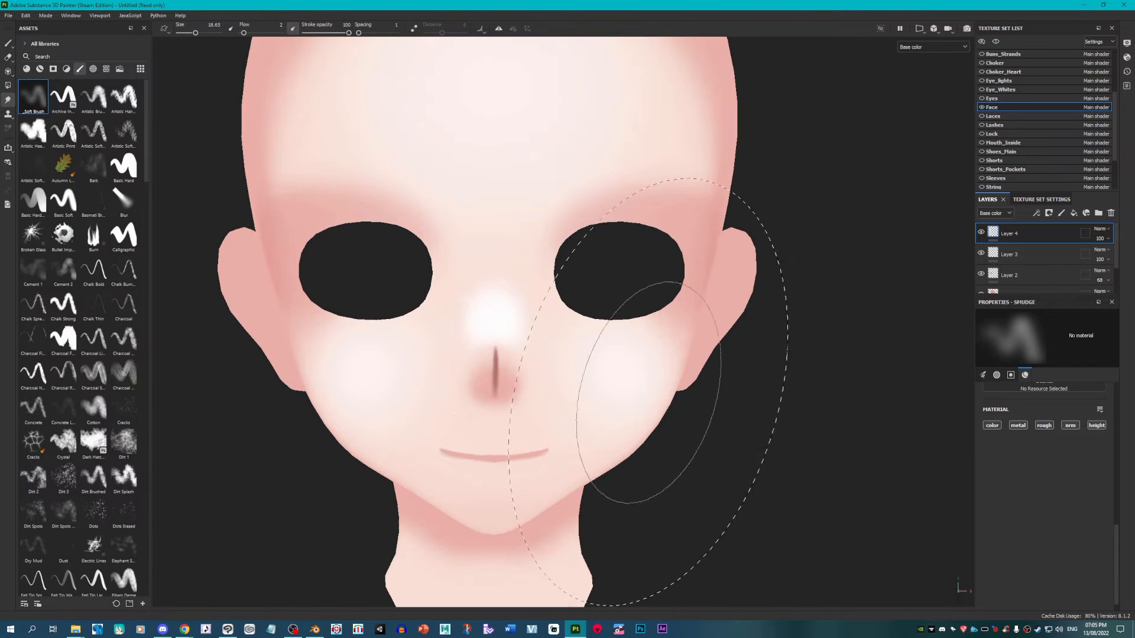
# Step: Smudge the cheek highlights at size 15.35 and the nose bridge highlight at size 11
pyautogui.press('[')
pyautogui.press('[')
pyautogui.press('[')
pyautogui.press('[')
pyautogui.scroll(2, 591, 355)
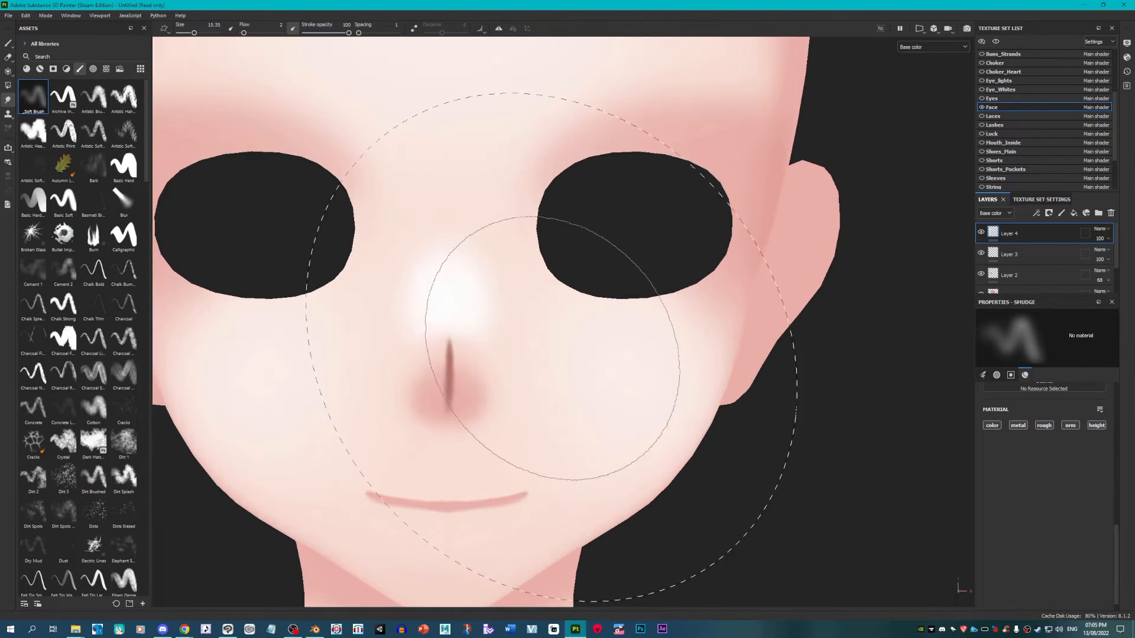
pyautogui.scroll(-3, 627, 339)
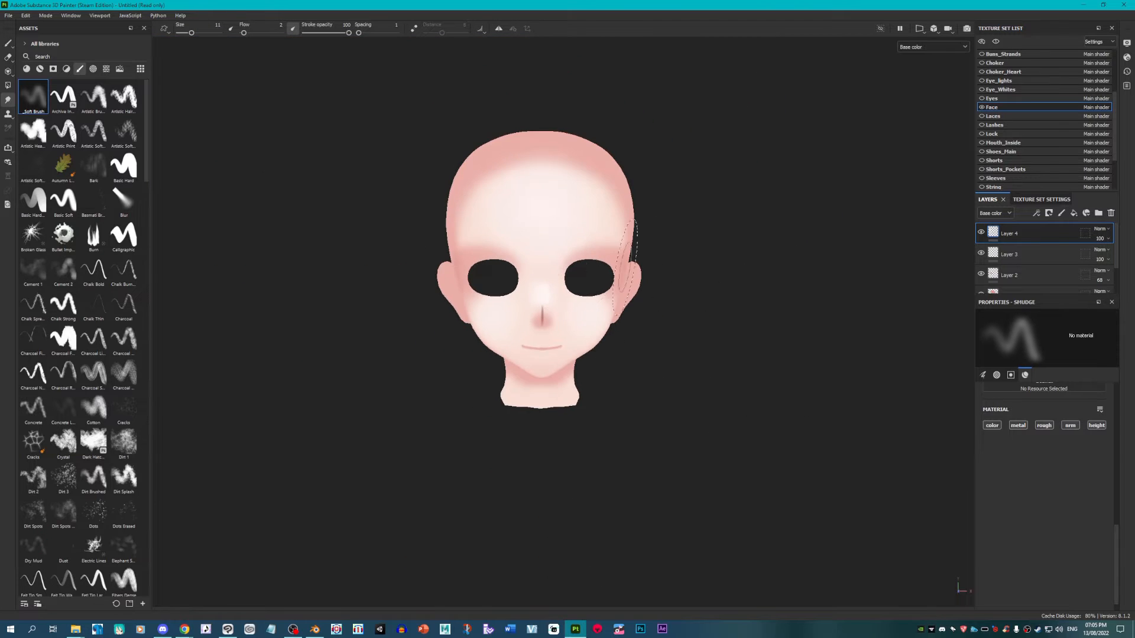
pyautogui.scroll(4, 582, 254)
# Step: Show all texture sets and examine the shaded face together with the hair and clothing
pyautogui.click(982, 41)
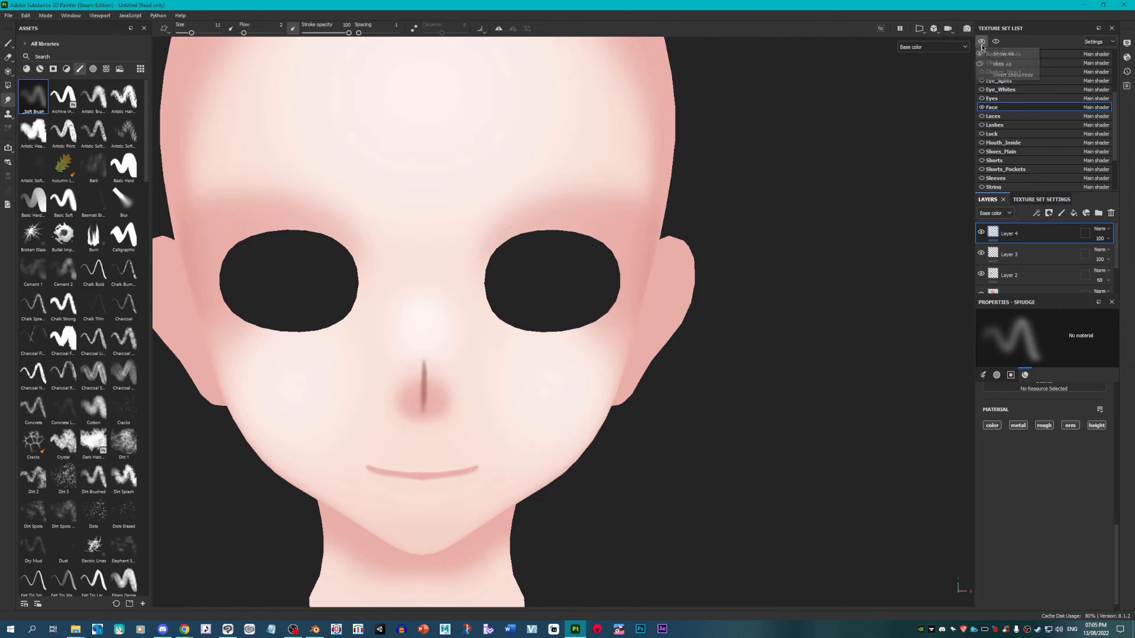
pyautogui.click(993, 53)
pyautogui.scroll(-2, 576, 256)
pyautogui.scroll(-5, 572, 254)
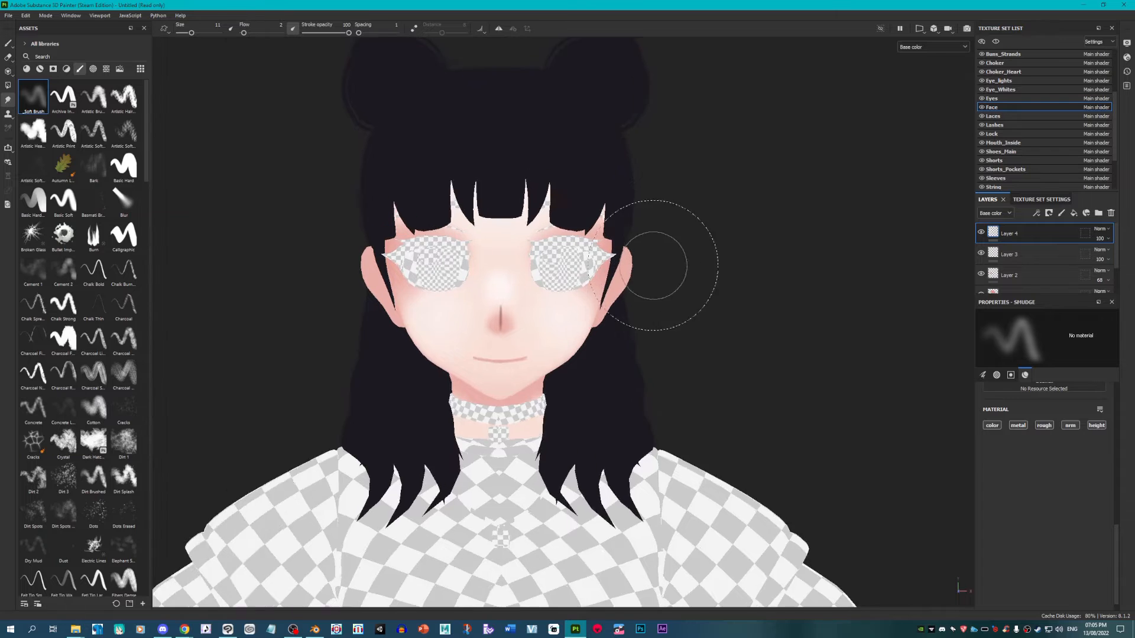
pyautogui.scroll(5, 658, 254)
pyautogui.scroll(1, 287, 224)
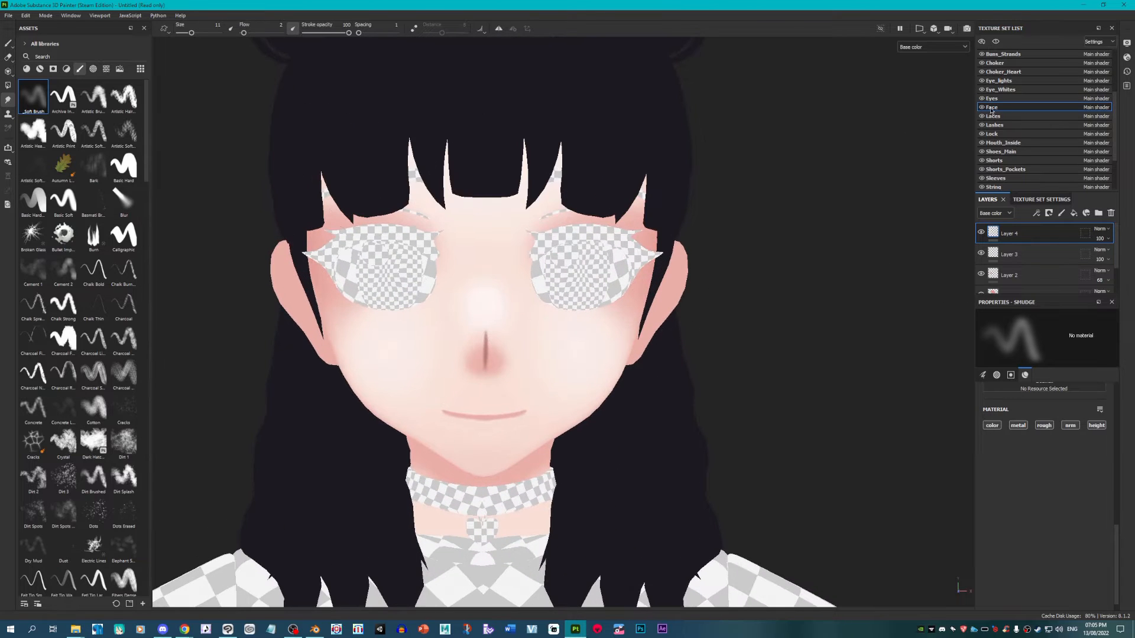
# Step: Isolate the Face texture set, make Lashes visible with it, and select the Lashes texture set
pyautogui.click(993, 42)
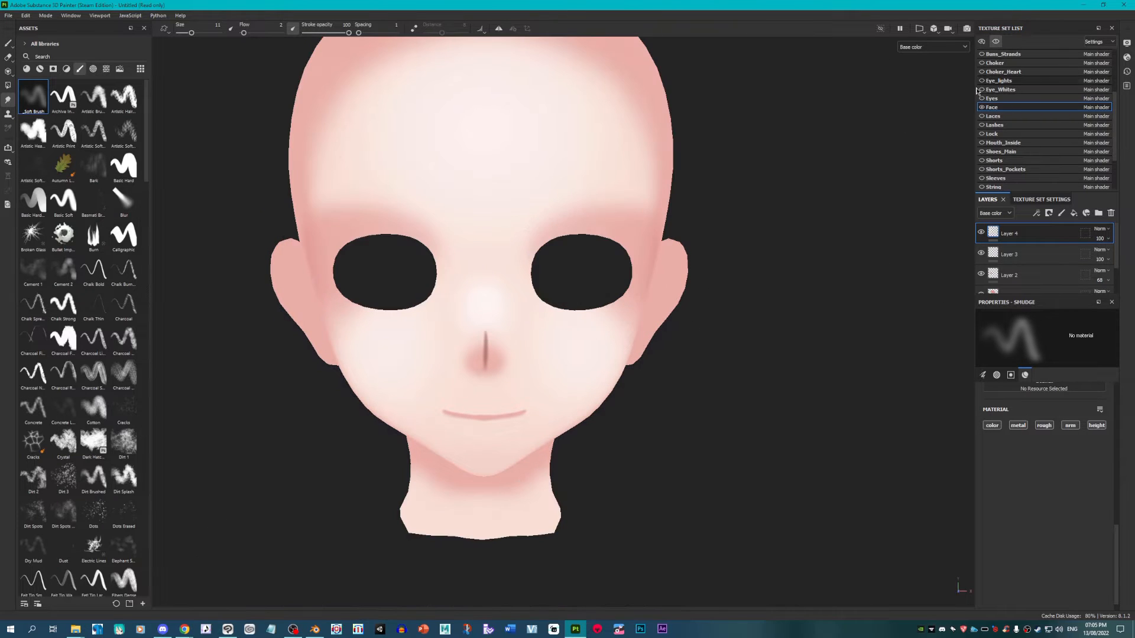
pyautogui.click(981, 124)
pyautogui.scroll(3, 481, 158)
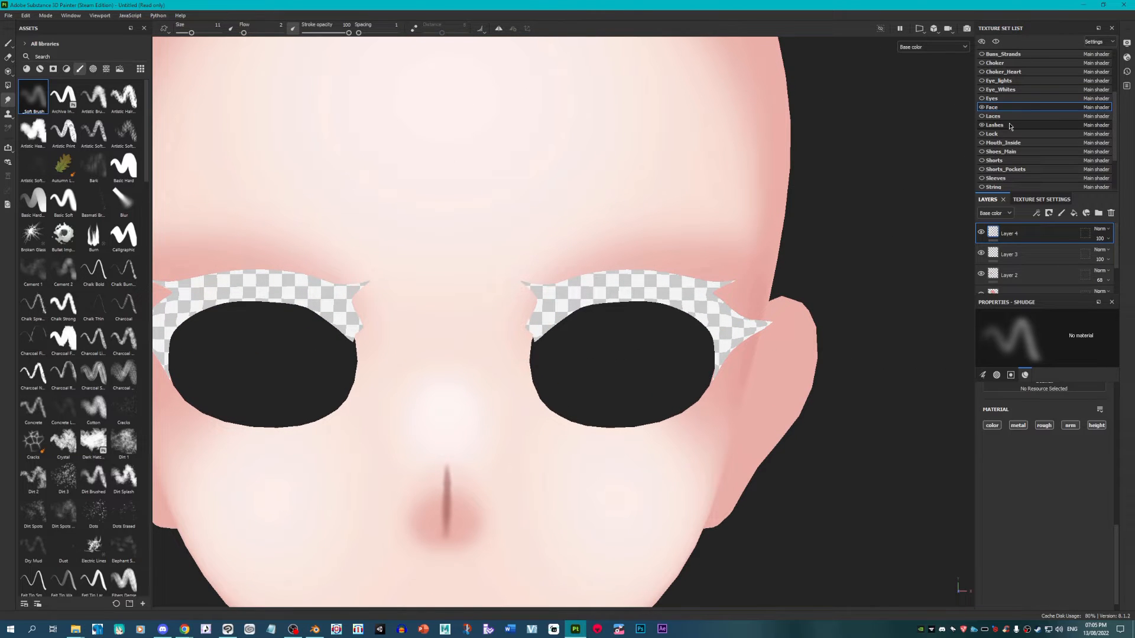
pyautogui.click(1011, 126)
# Step: Add a fill layer to the Lashes texture set with only the color channel enabled
pyautogui.click(1074, 212)
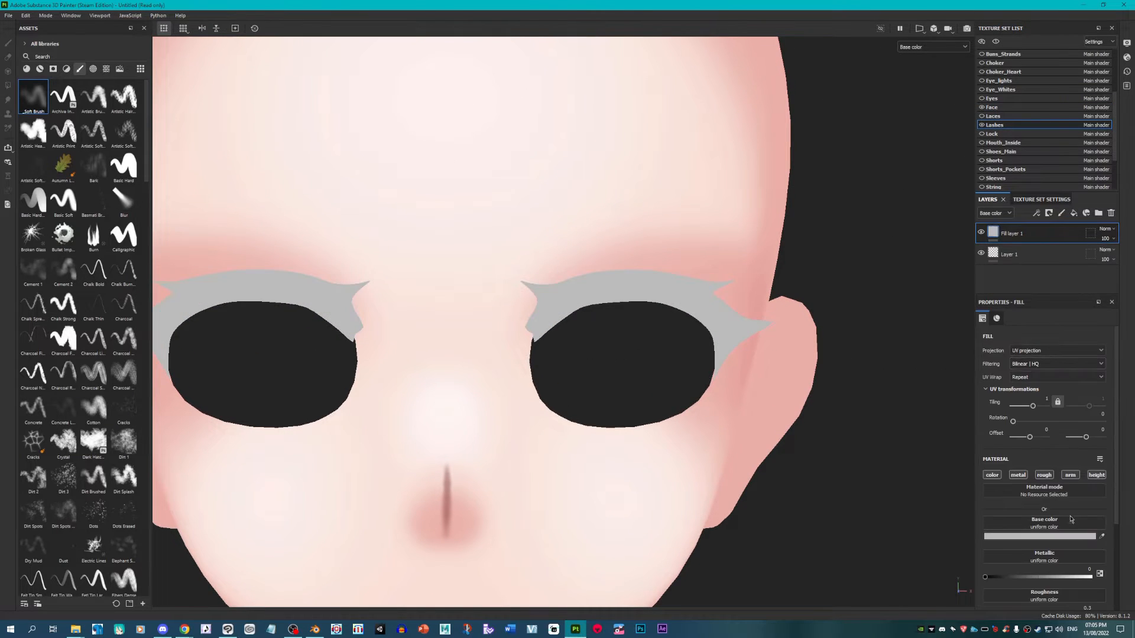
pyautogui.click(1018, 474)
pyautogui.click(1044, 475)
pyautogui.click(1070, 474)
pyautogui.click(1097, 475)
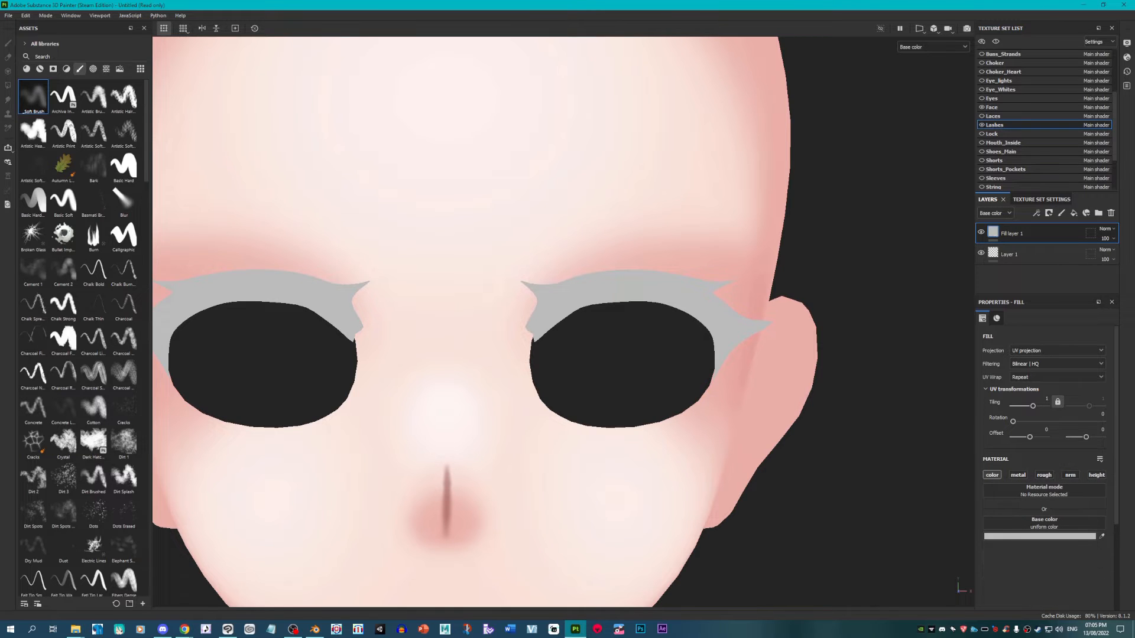
# Step: Sample a brown for the lashes fill layer's base color and darken it to 342318
pyautogui.hotkey('alt', 'Tab')
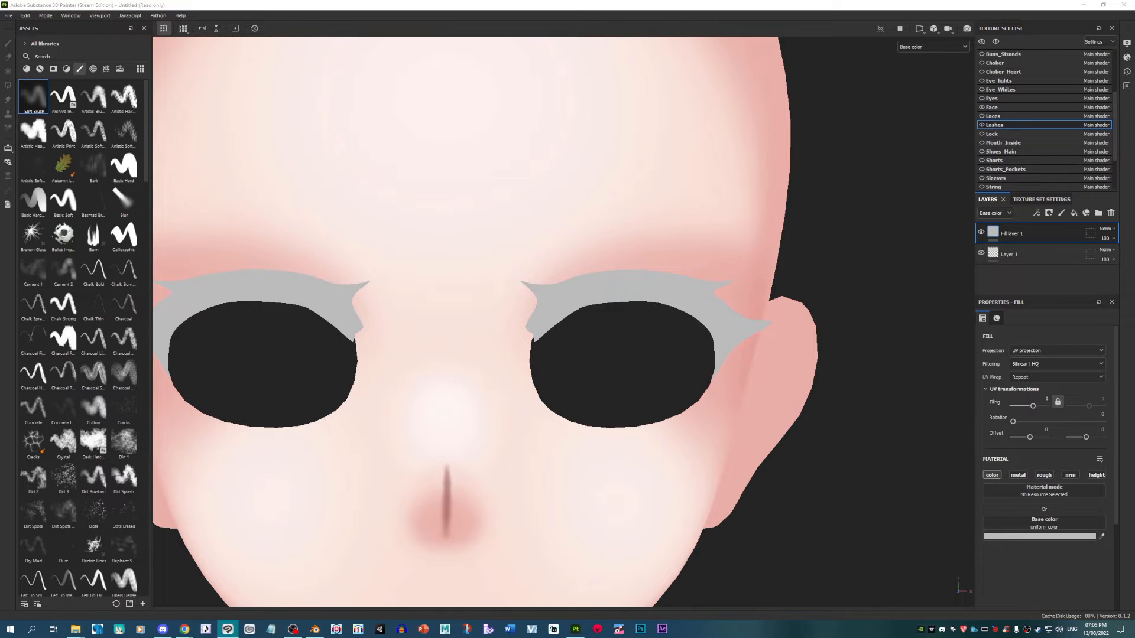
pyautogui.click(1100, 536)
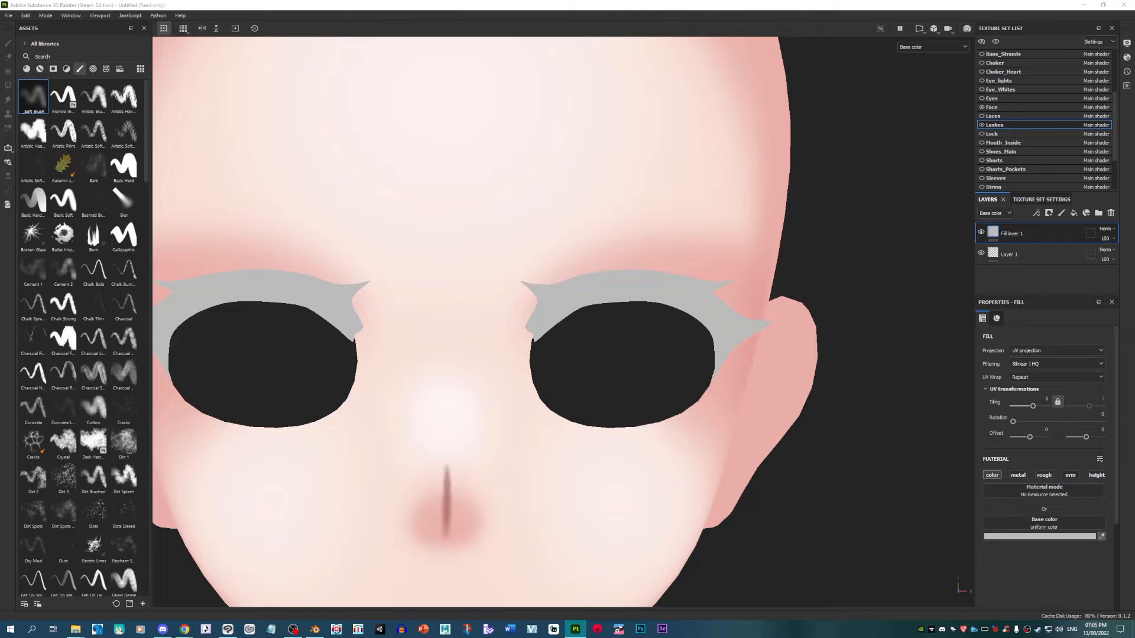
pyautogui.scroll(-3, 591, 298)
pyautogui.scroll(3, 600, 340)
pyautogui.click(1046, 528)
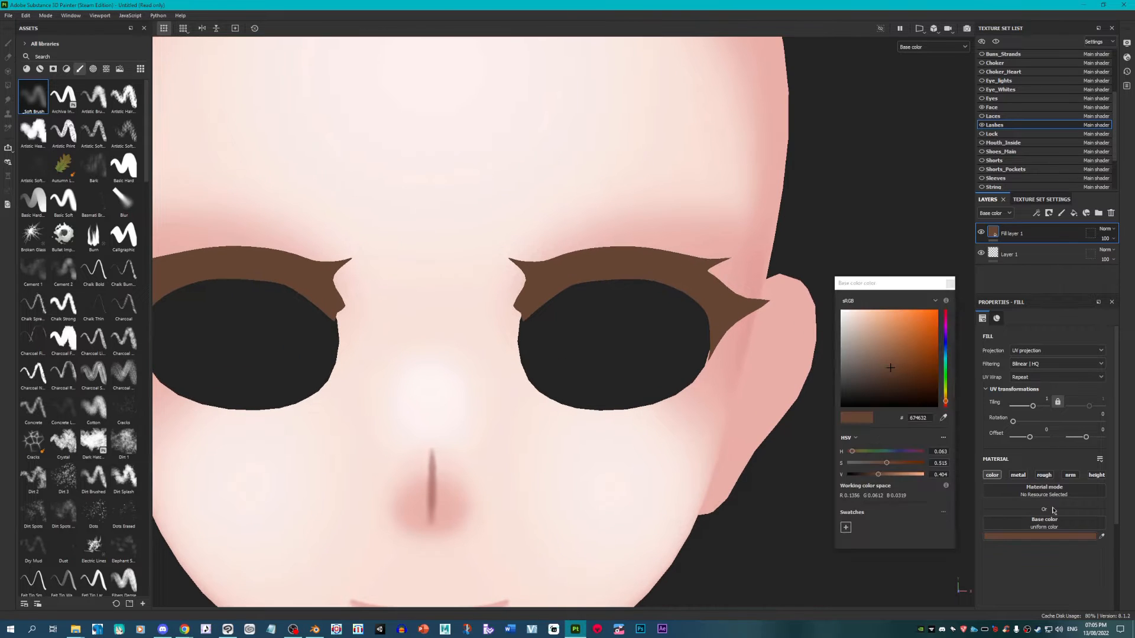
pyautogui.click(893, 386)
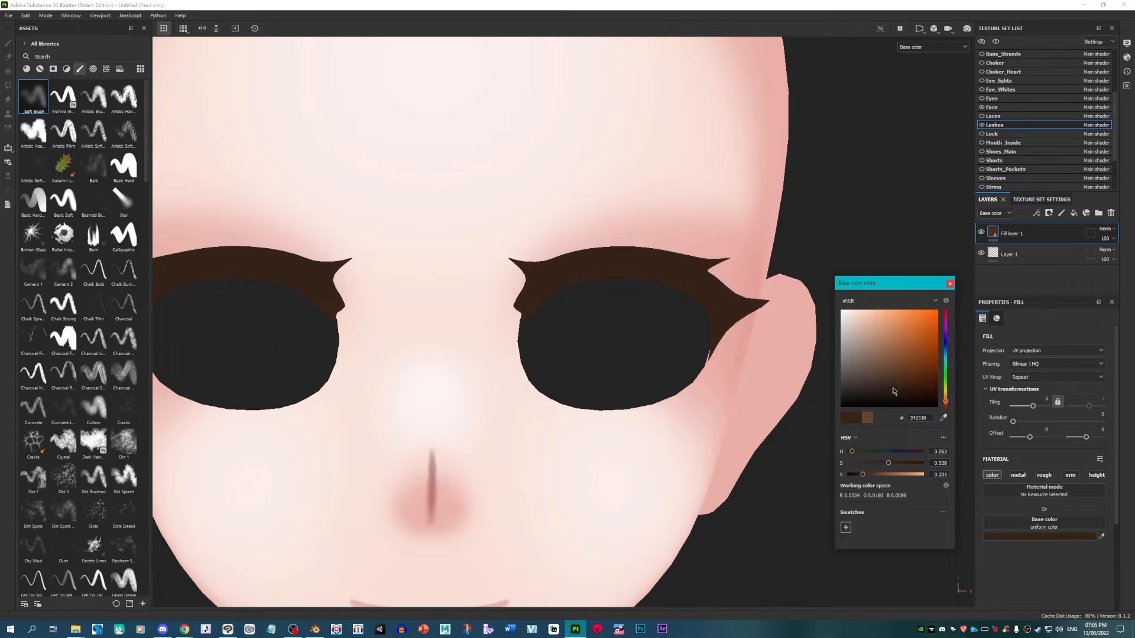
# Step: Add a paint layer above the lashes fill layer and move Layer 1 directly above the fill
pyautogui.click(1060, 223)
pyautogui.click(1060, 216)
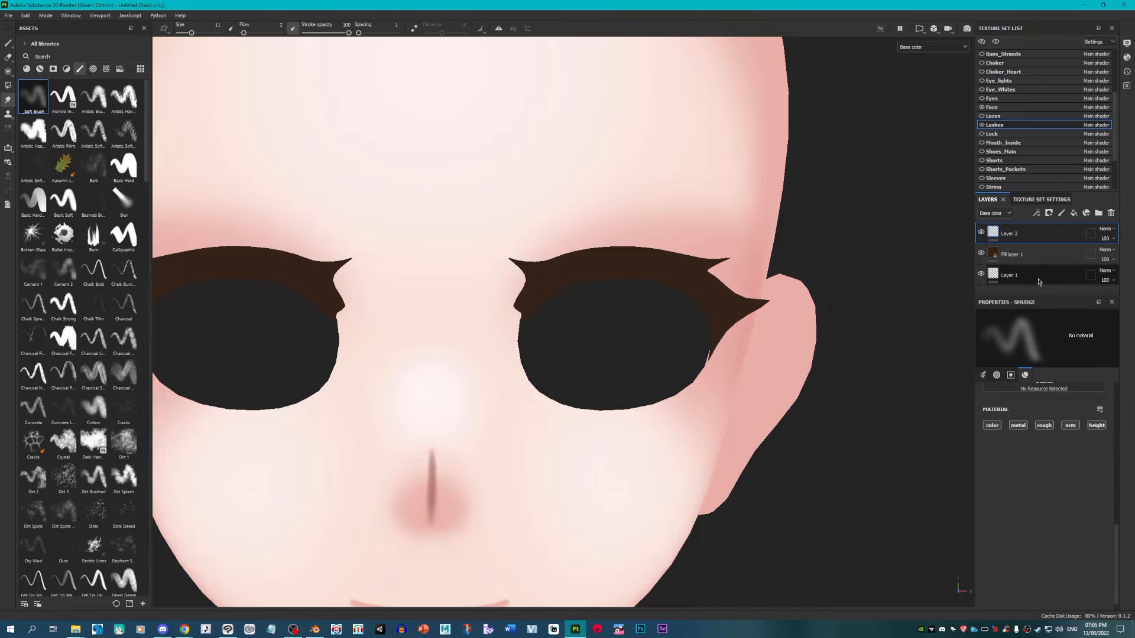
pyautogui.moveTo(1038, 281)
pyautogui.mouseDown()
pyautogui.moveTo(1054, 241)
pyautogui.moveTo(1052, 256)
pyautogui.mouseUp()
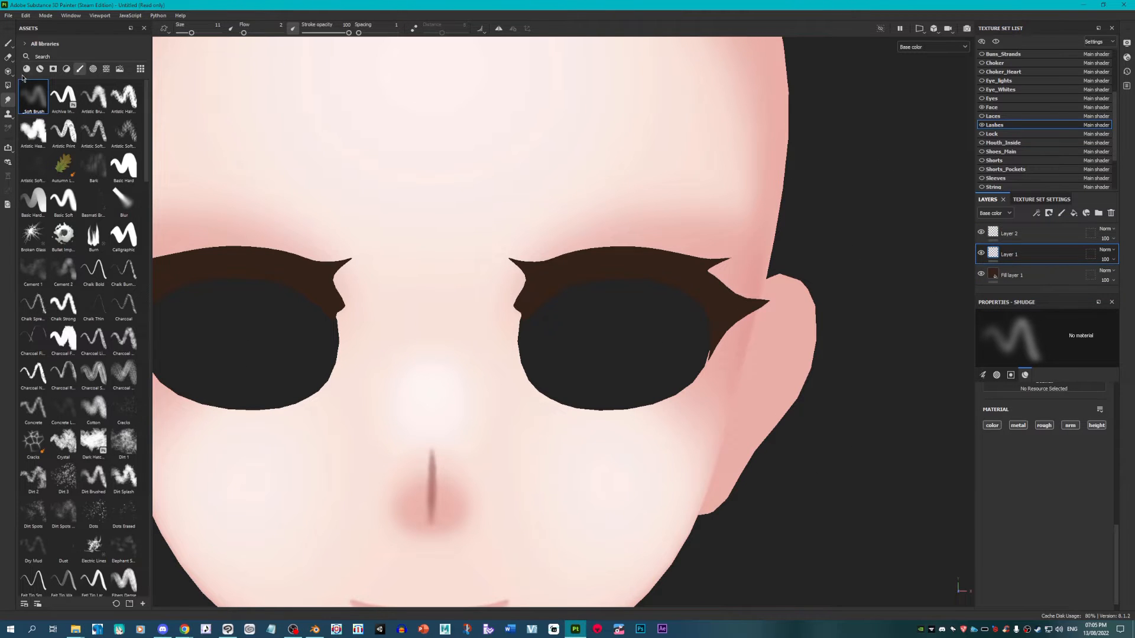
# Step: Paint lighter brown shading over the inner and outer ends of the lashes on Layer 1 with a soft brush of size 6.37
pyautogui.click(8, 42)
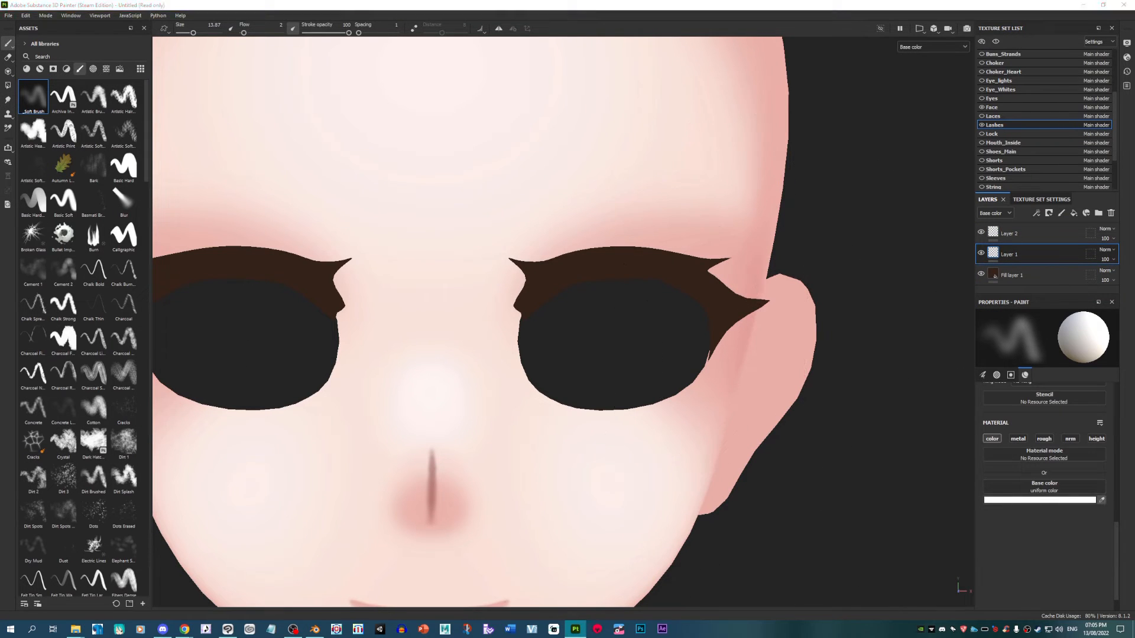
pyautogui.press('[')
pyautogui.press('[')
pyautogui.press('[')
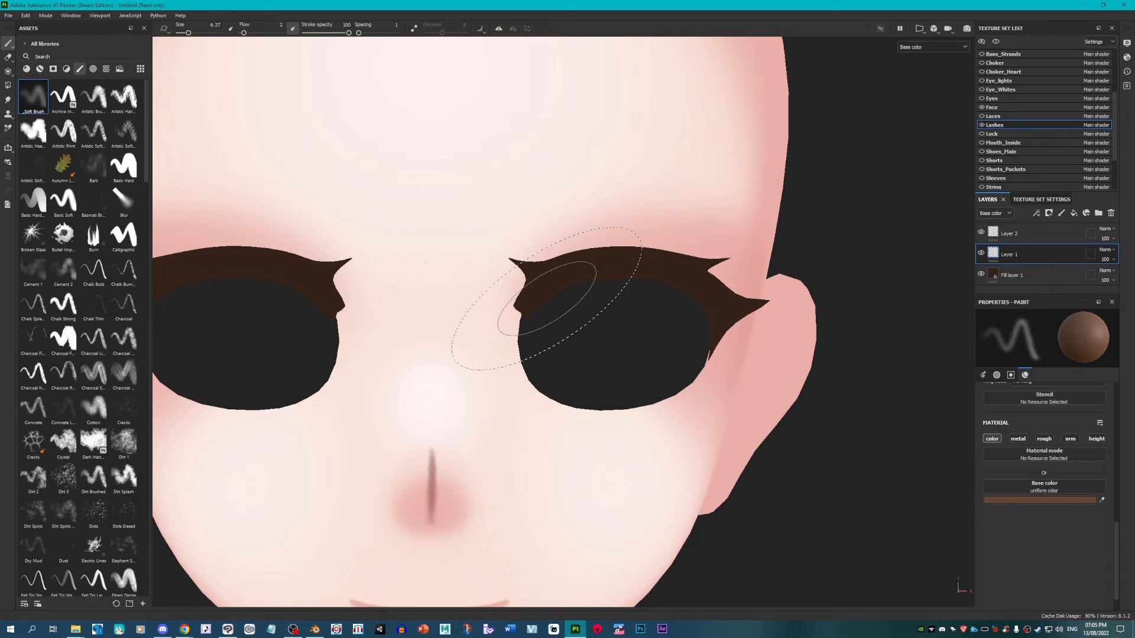
pyautogui.press(']')
pyautogui.press('[')
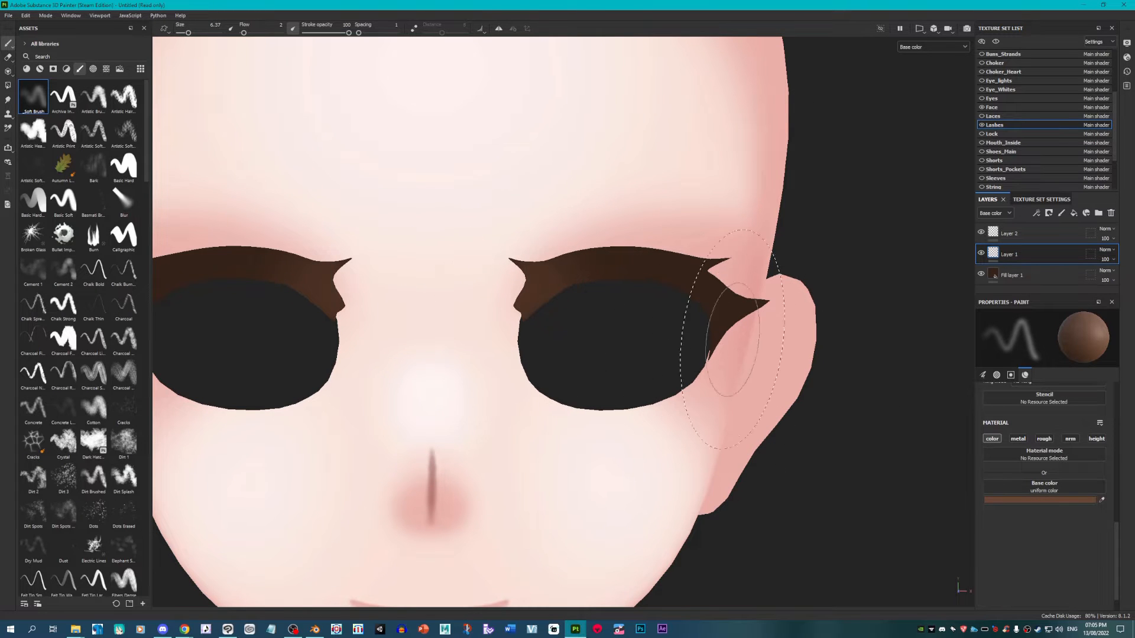
pyautogui.moveTo(735, 342); pyautogui.dragTo(732, 302)
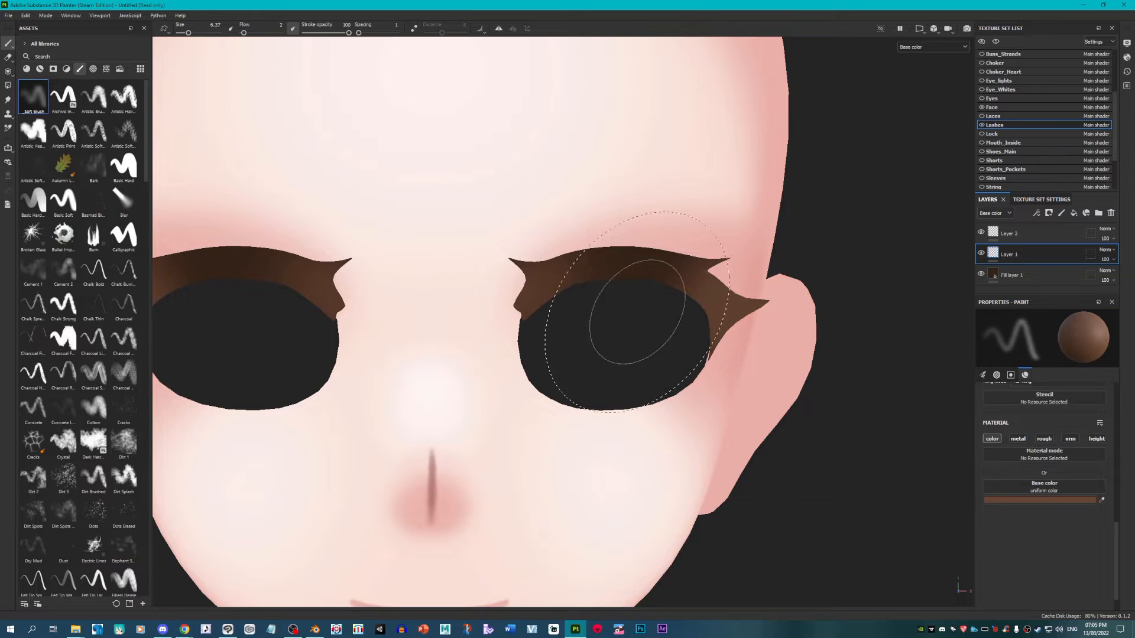
# Step: Erase some of the lighter brown between the lash's dark middle and its outer end with a soft eraser of size 2.93
pyautogui.click(7, 58)
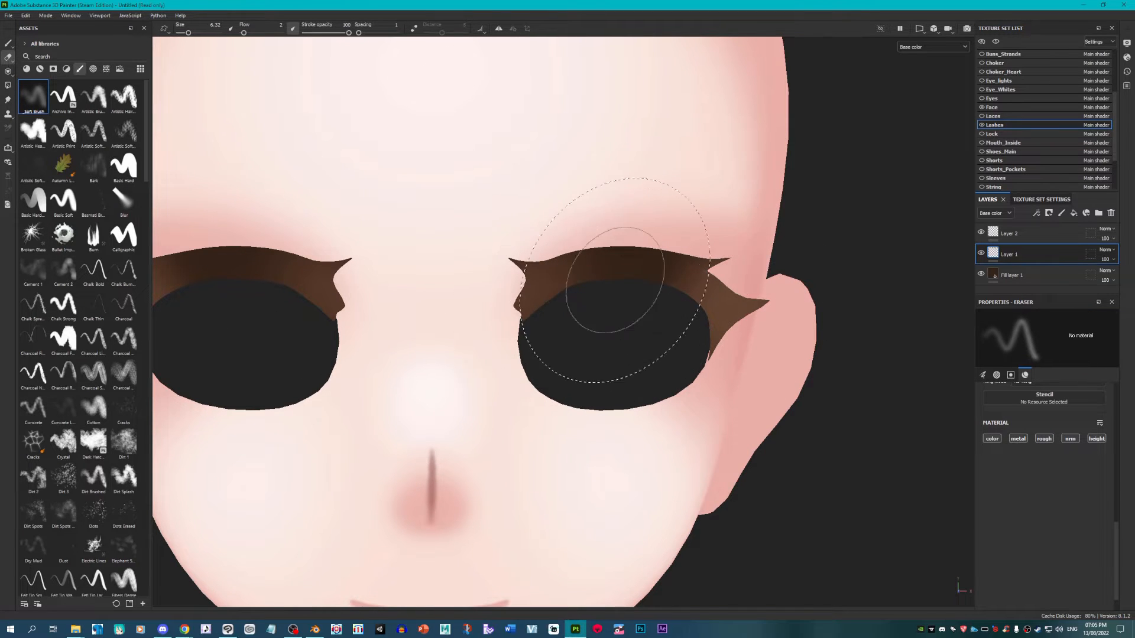
pyautogui.scroll(4, 615, 280)
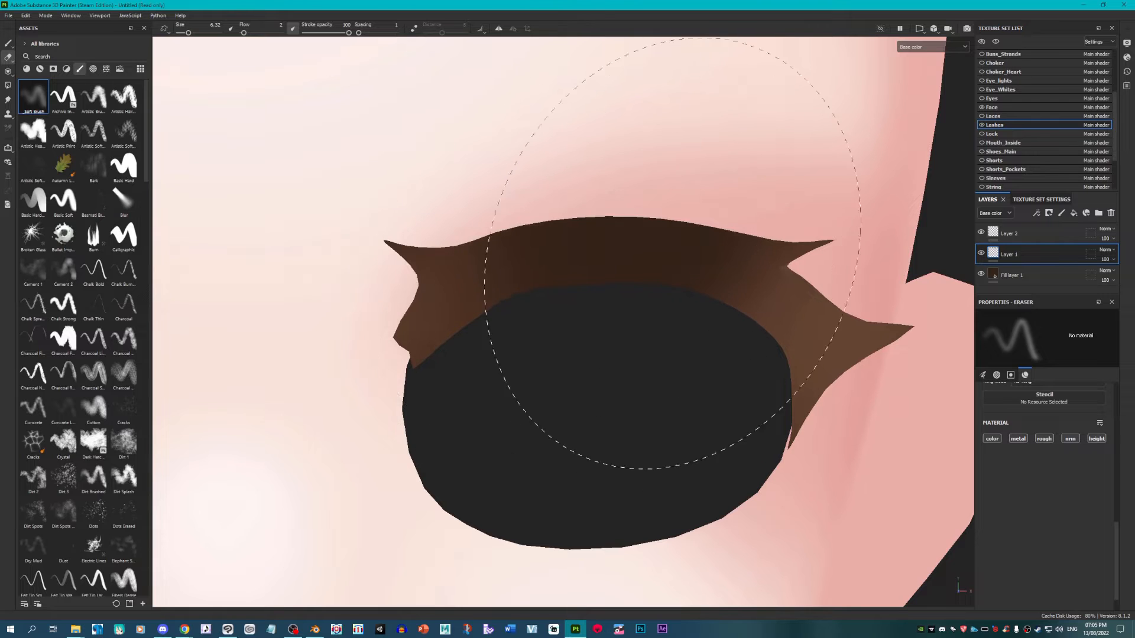
pyautogui.scroll(-3, 544, 331)
pyautogui.scroll(4, 658, 300)
pyautogui.press('[')
pyautogui.press('[')
pyautogui.press('[')
pyautogui.click(660, 300)
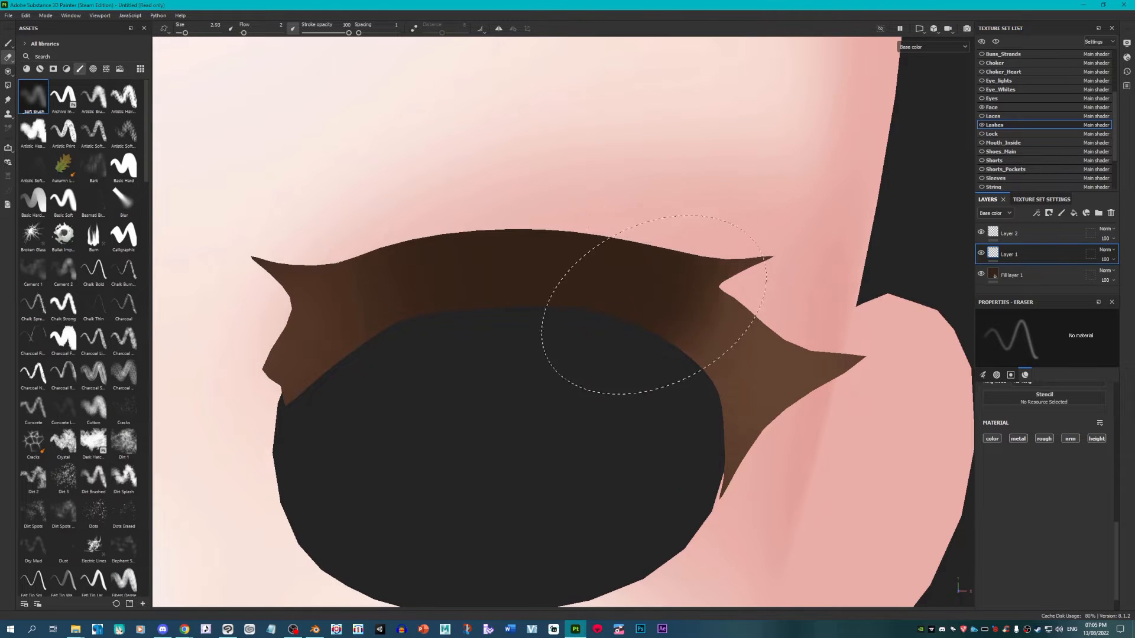
pyautogui.scroll(-6, 552, 329)
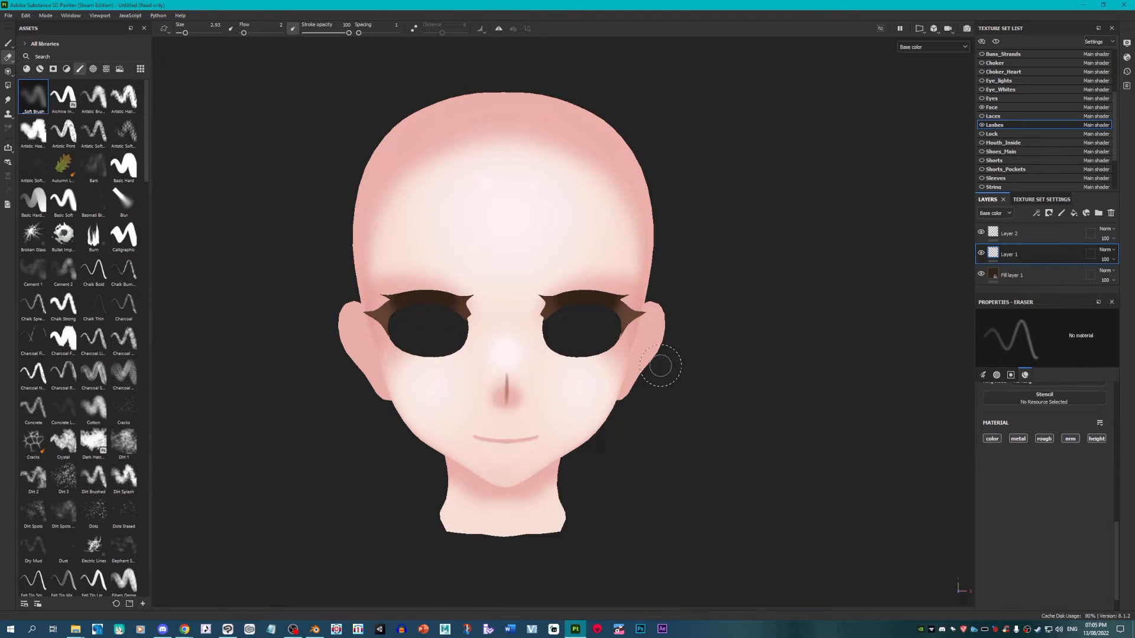
# Step: Show only the 2D view and touch up the lighter brown on the lash's inner corner with a soft brush of size 1.28
pyautogui.click(923, 32)
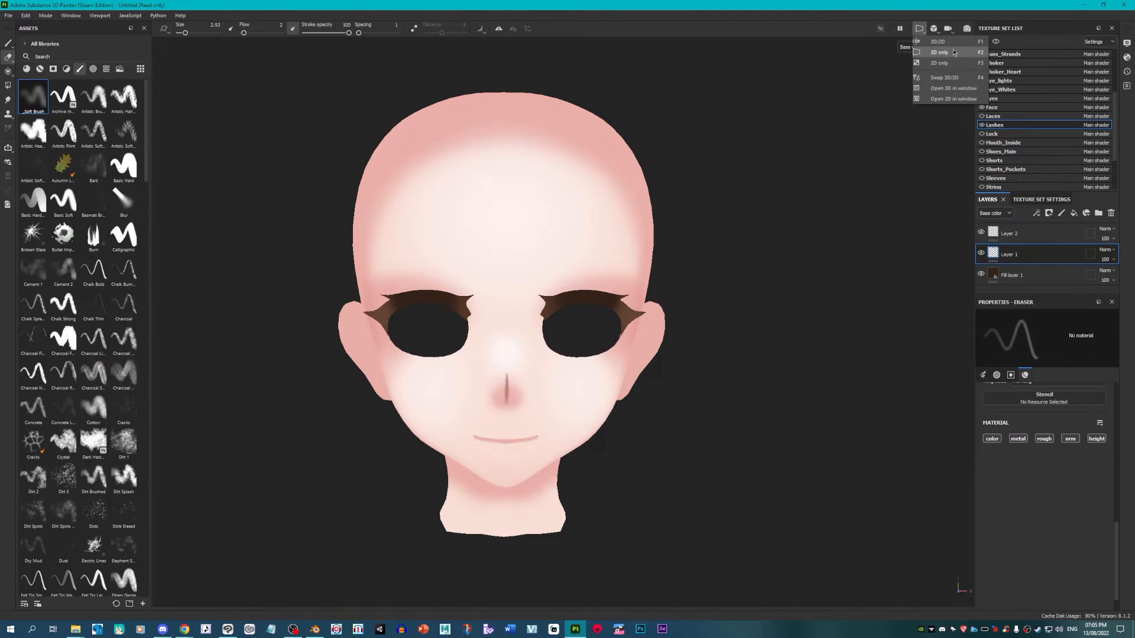
pyautogui.click(940, 63)
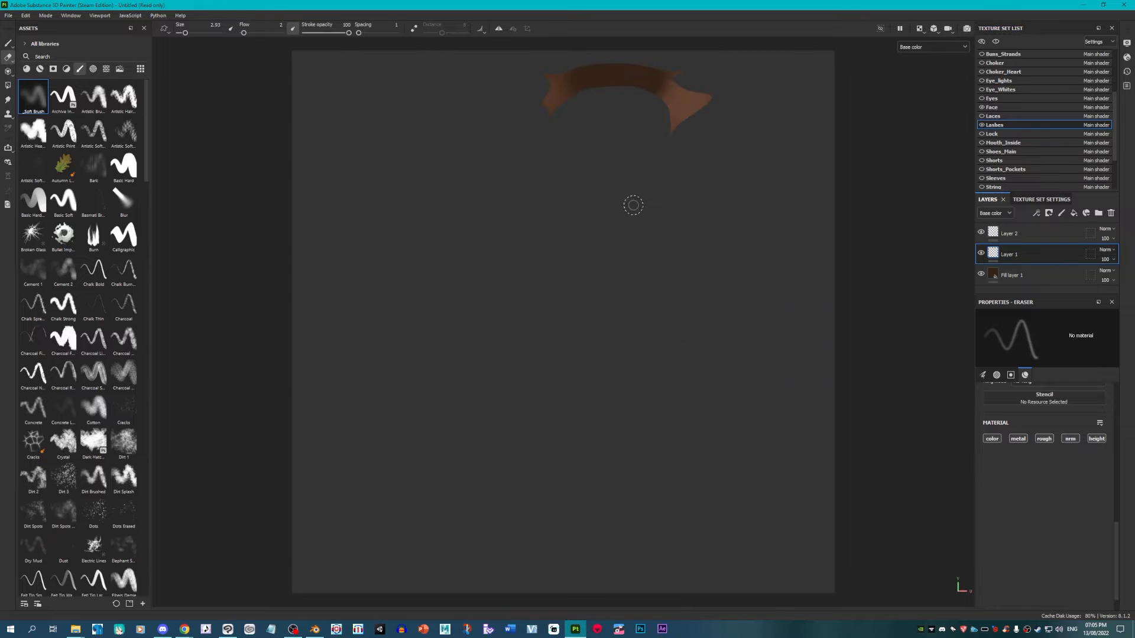
pyautogui.scroll(5, 734, 162)
pyautogui.scroll(2, 705, 264)
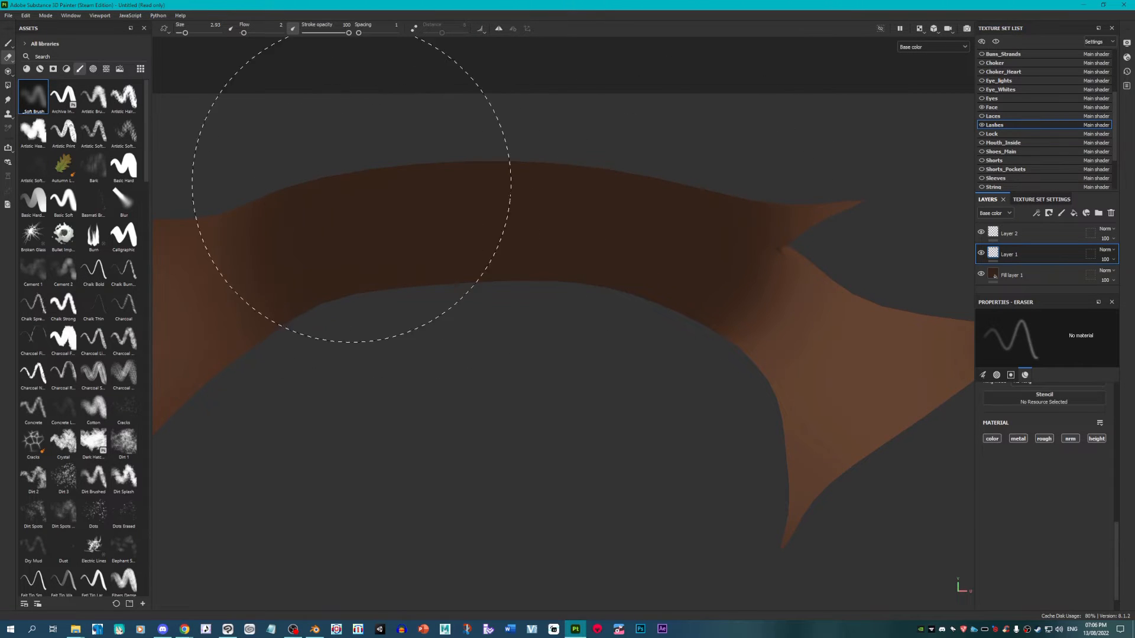
pyautogui.scroll(-1, 650, 260)
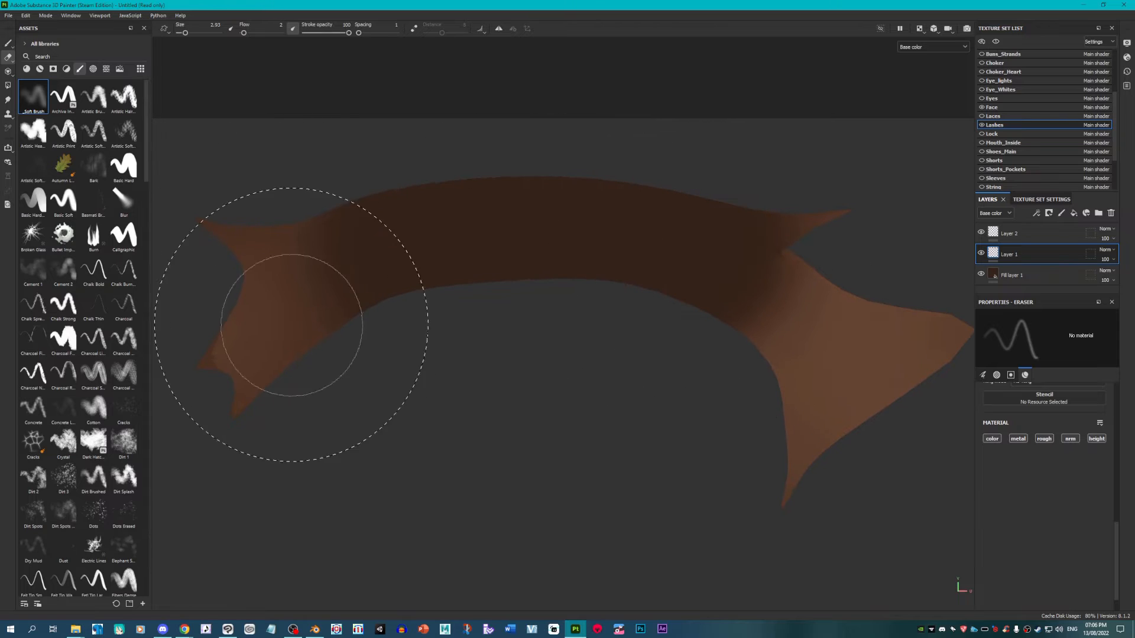
pyautogui.click(7, 43)
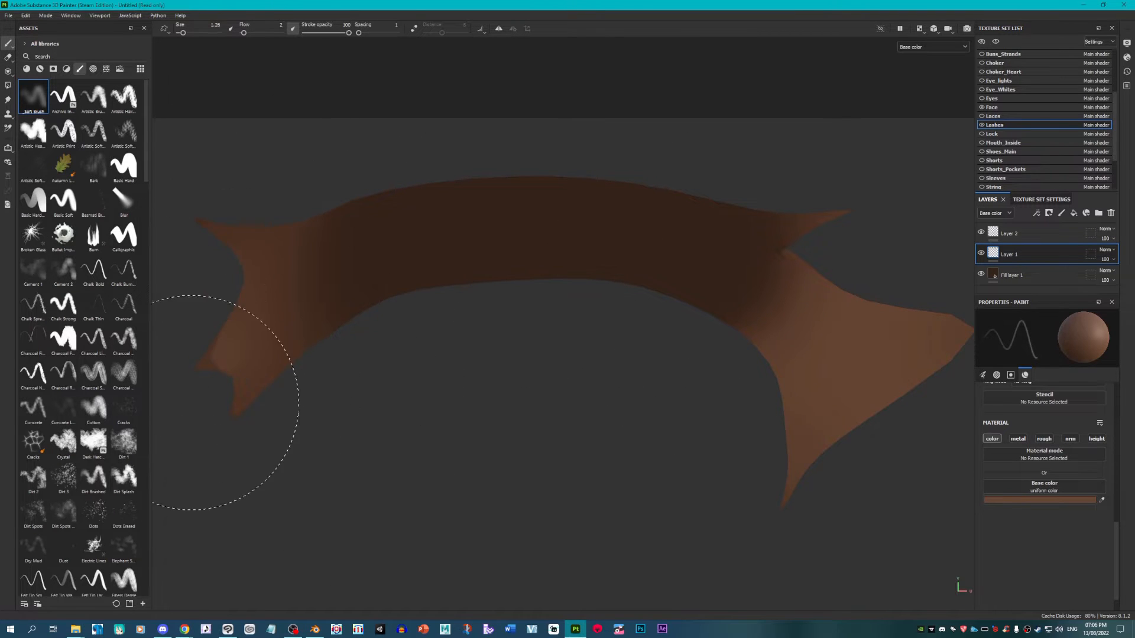
# Step: Switch to the Basic Soft brush and reduce its size to 0.58
pyautogui.click(123, 166)
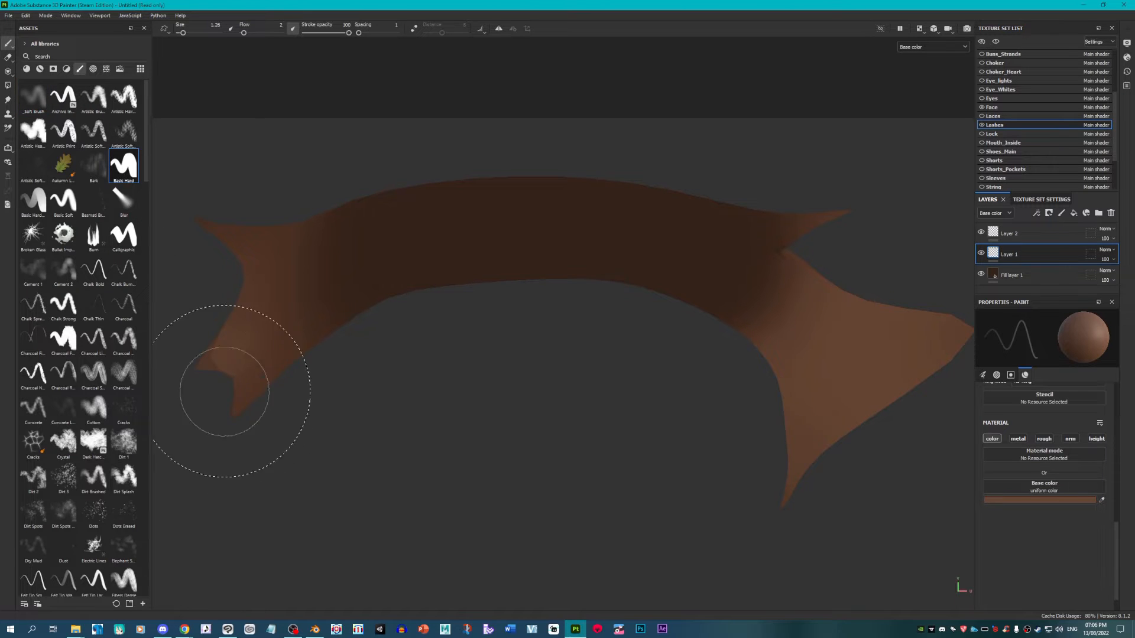
pyautogui.click(63, 201)
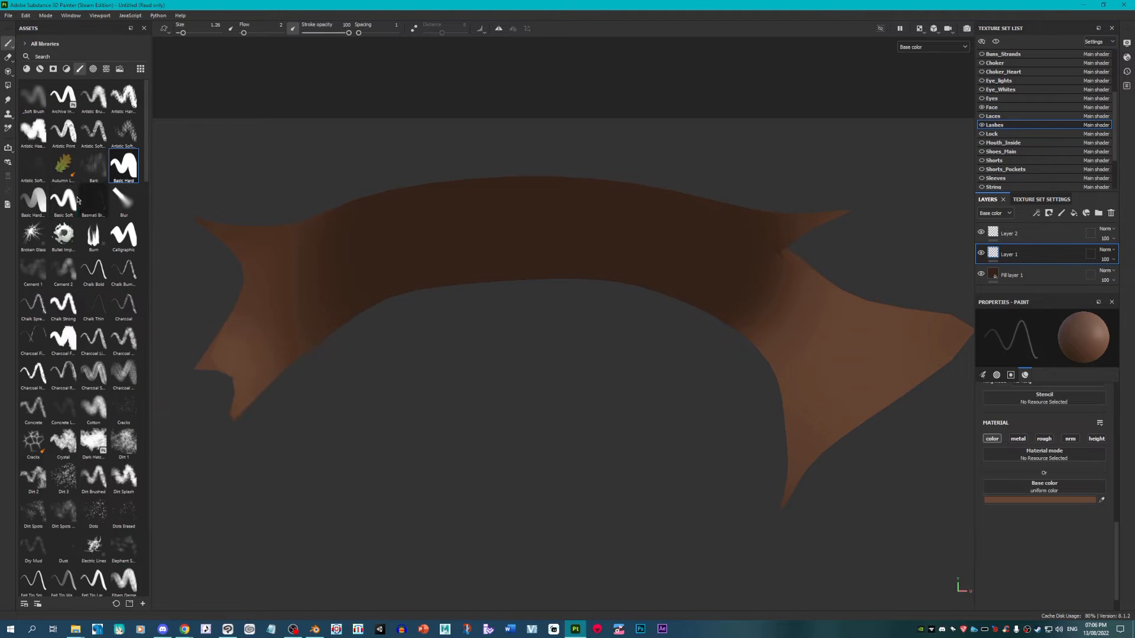
pyautogui.scroll(-3, 349, 385)
pyautogui.press('[')
pyautogui.press('[')
pyautogui.press('[')
pyautogui.press('[')
pyautogui.press('[')
pyautogui.press('[')
pyautogui.press('[')
pyautogui.press('[')
pyautogui.press('[')
pyautogui.press('[')
pyautogui.press('[')
pyautogui.press('[')
pyautogui.press('[')
pyautogui.press('[')
pyautogui.press('[')
pyautogui.press('[')
pyautogui.press('[')
pyautogui.press('[')
pyautogui.press('[')
pyautogui.press('[')
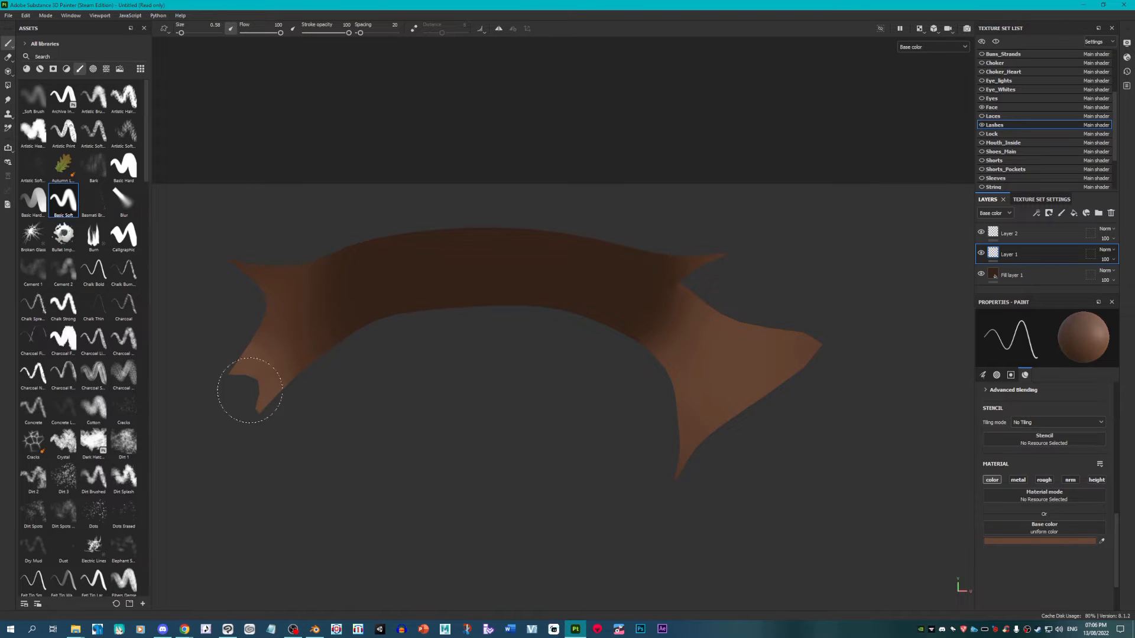
# Step: Paint lighter brown on the lash's outer wing and in a band along its lower edge, reducing the brush size to 0.31
pyautogui.scroll(2, 228, 342)
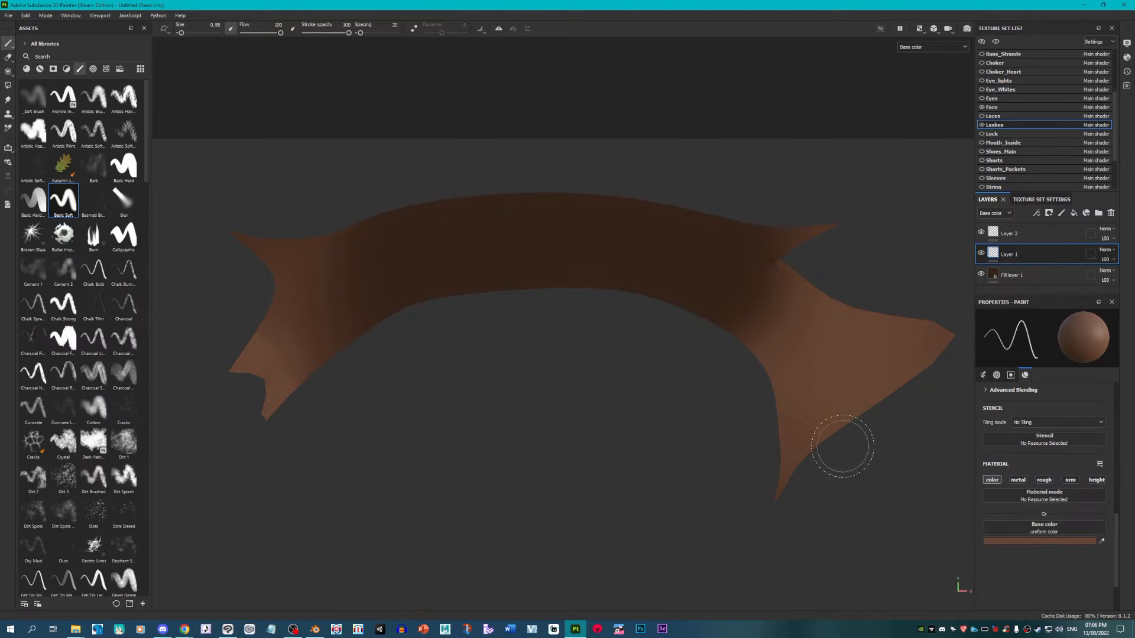
pyautogui.scroll(-1, 843, 446)
pyautogui.scroll(1, 898, 354)
pyautogui.moveTo(917, 355)
pyautogui.mouseDown()
pyautogui.moveTo(775, 506)
pyautogui.moveTo(947, 357)
pyautogui.mouseUp()
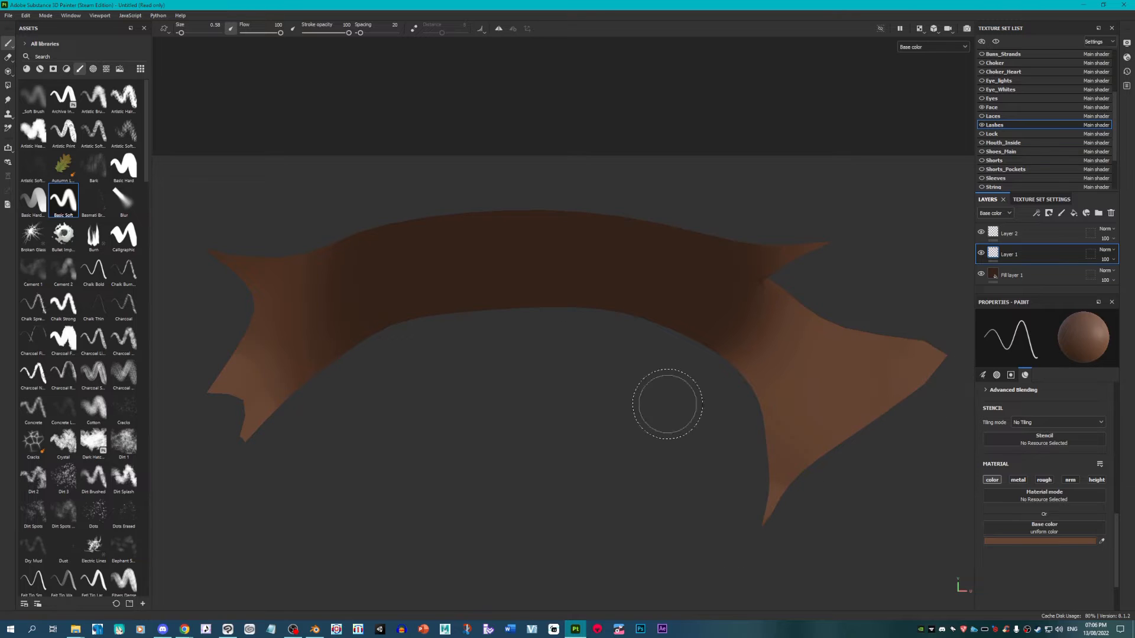
pyautogui.scroll(1, 420, 349)
pyautogui.press('[')
pyautogui.press('[')
pyautogui.press('[')
pyautogui.press('[')
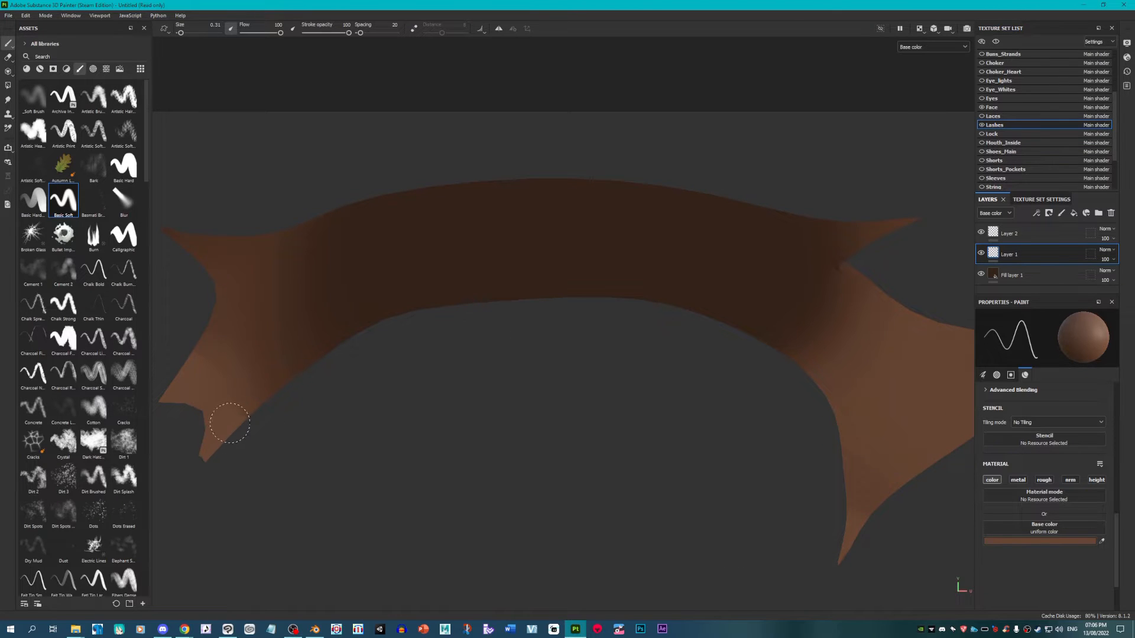
pyautogui.moveTo(229, 423)
pyautogui.mouseDown()
pyautogui.moveTo(405, 302)
pyautogui.moveTo(506, 288)
pyautogui.moveTo(739, 316)
pyautogui.moveTo(828, 418)
pyautogui.moveTo(789, 414)
pyautogui.mouseUp()
# Step: Smooth the bumpy upper border of the light brown band along the lash's lower edge with a brush of size 0.13
pyautogui.scroll(1, 413, 343)
pyautogui.press('[')
pyautogui.press('[')
pyautogui.press('[')
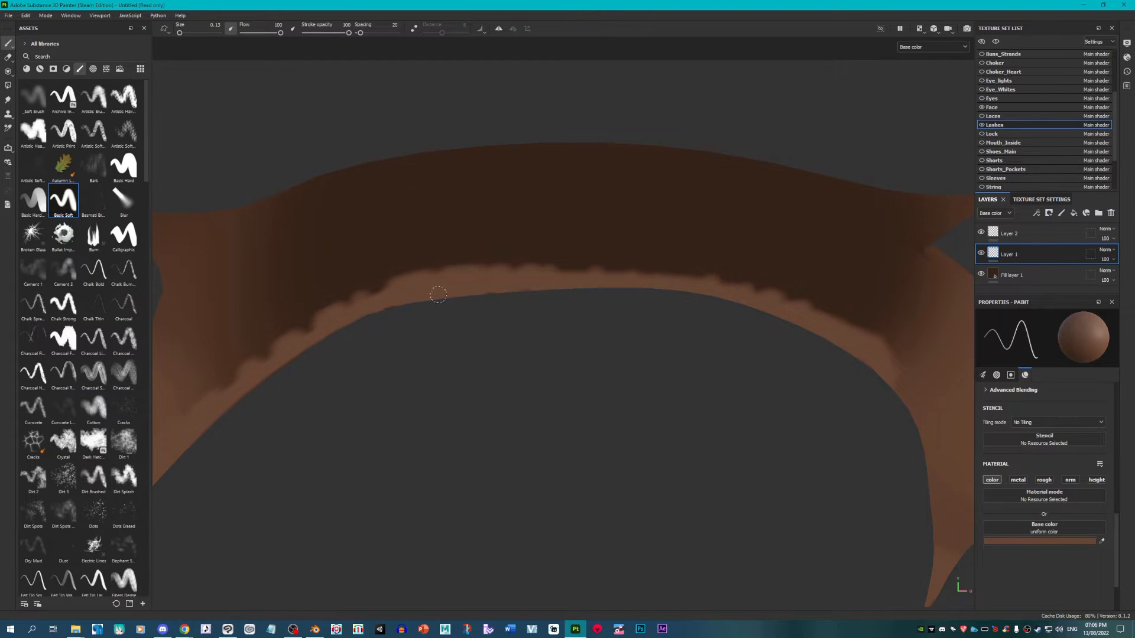
pyautogui.moveTo(506, 272); pyautogui.dragTo(697, 279)
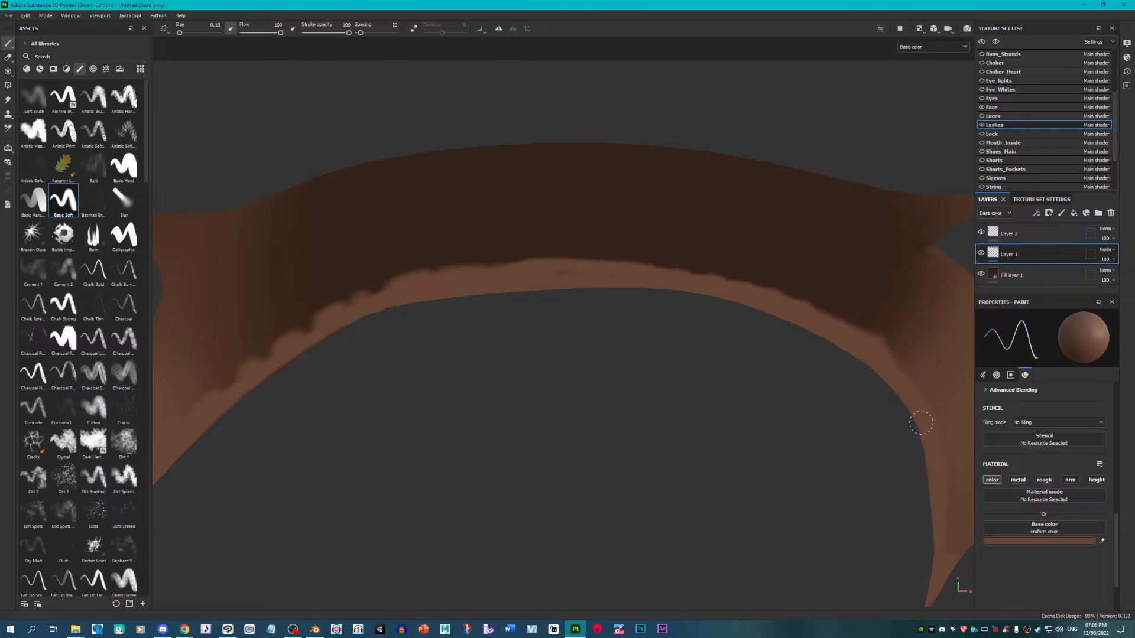
pyautogui.moveTo(899, 360)
pyautogui.mouseDown()
pyautogui.moveTo(822, 308)
pyautogui.moveTo(735, 281)
pyautogui.mouseUp()
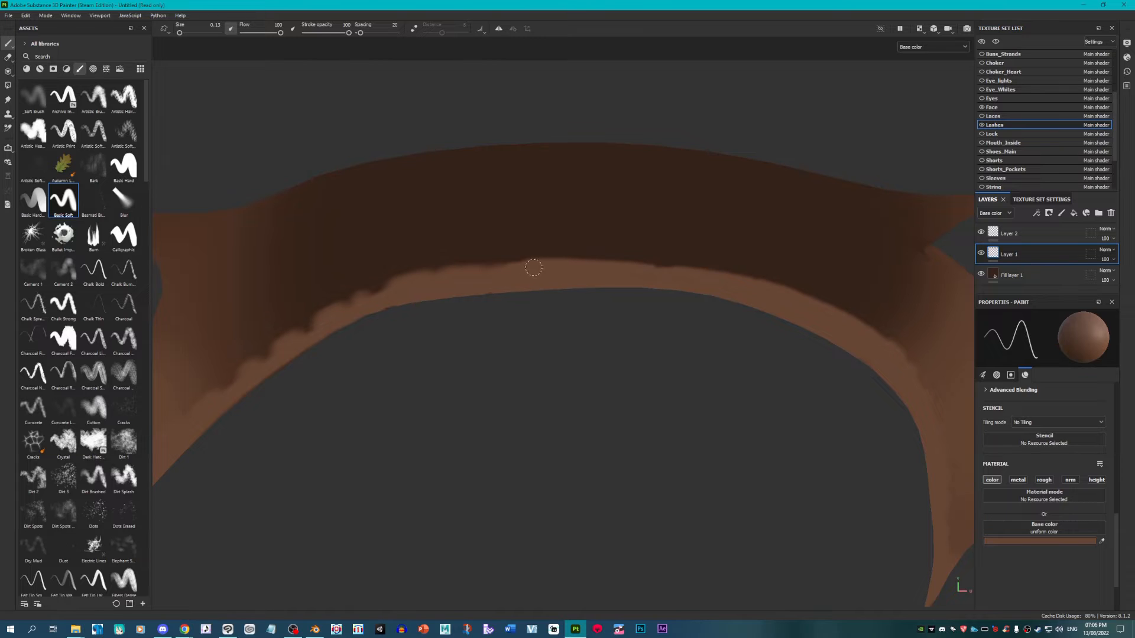
pyautogui.moveTo(416, 277); pyautogui.dragTo(324, 316)
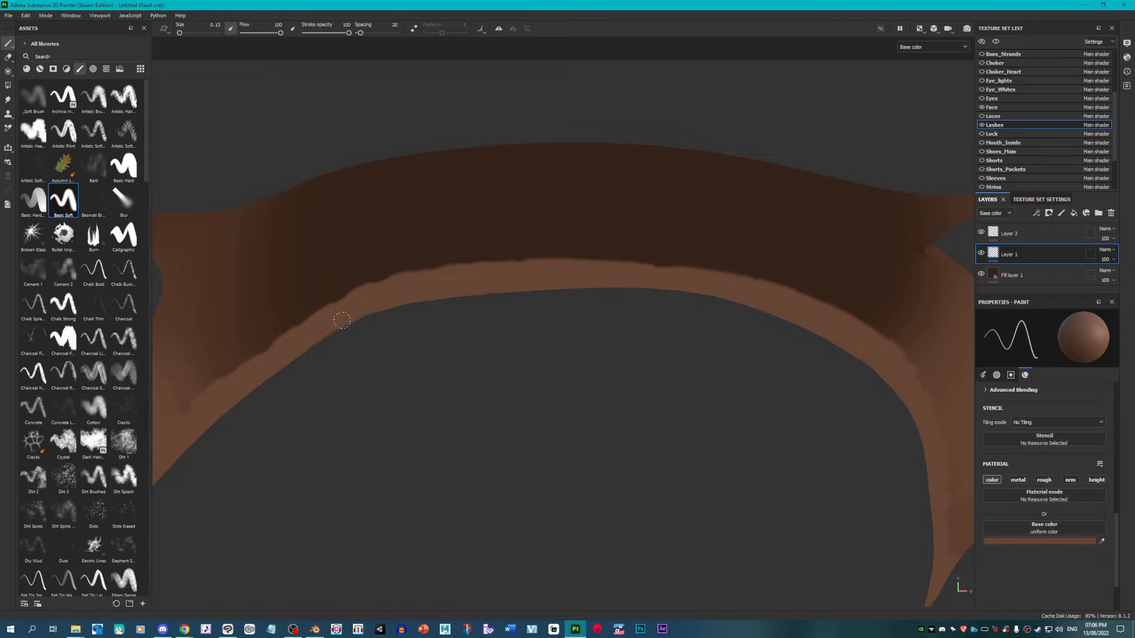
# Step: Paint a thin light brown line along the underside of the lash's outer upper spike
pyautogui.scroll(-3, 499, 303)
pyautogui.scroll(2, 561, 305)
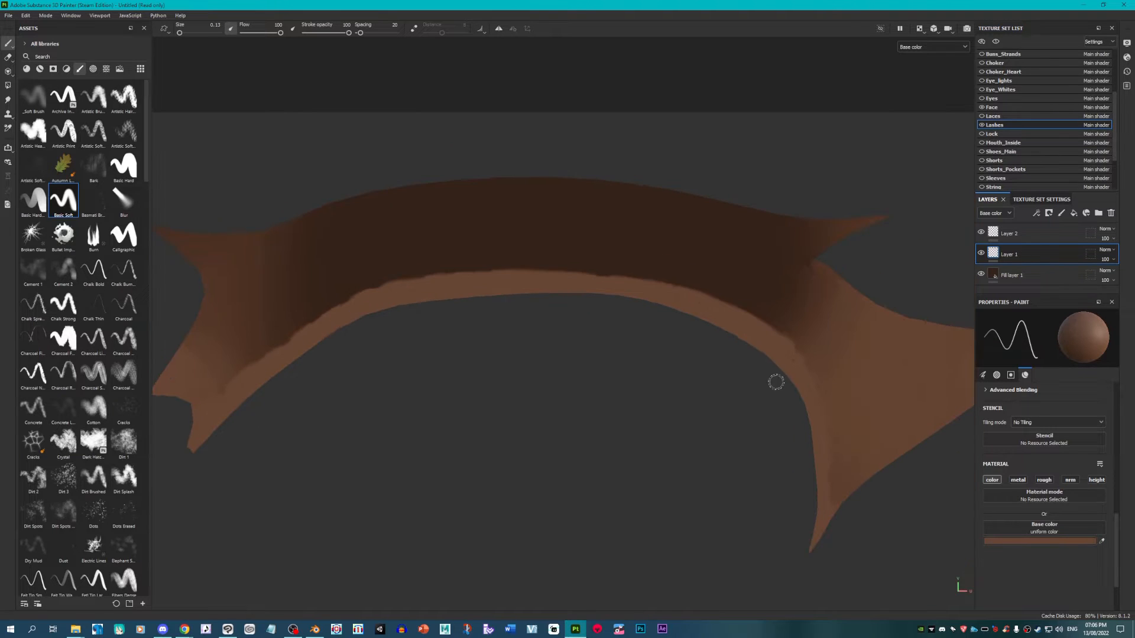
pyautogui.scroll(-2, 532, 370)
pyautogui.scroll(2, 918, 346)
pyautogui.scroll(3, 618, 296)
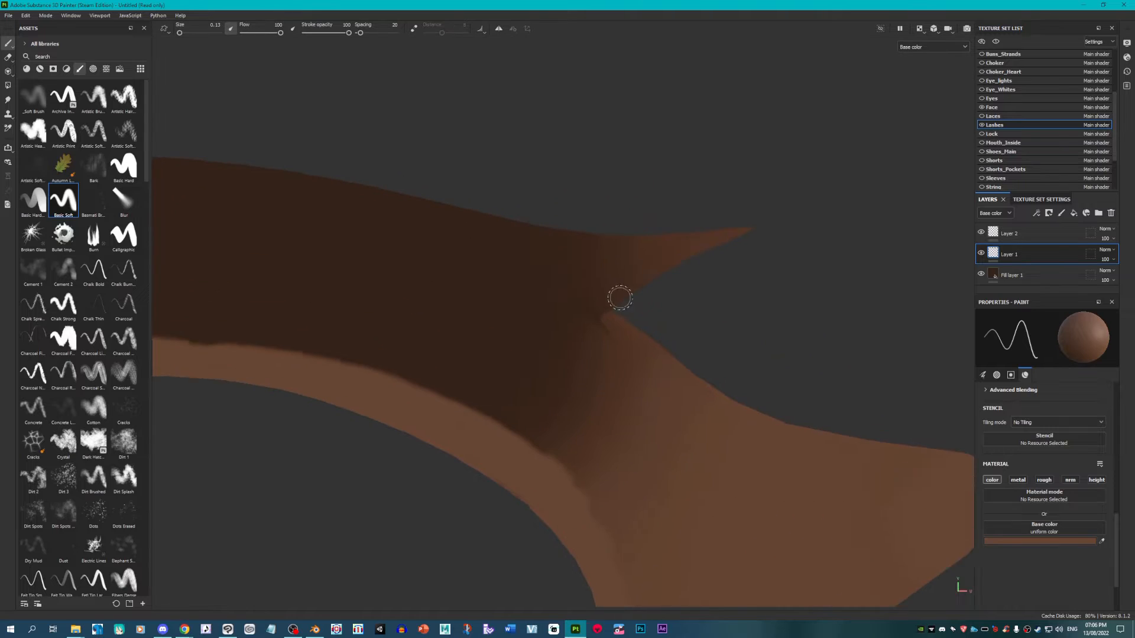
pyautogui.moveTo(784, 205); pyautogui.dragTo(715, 234)
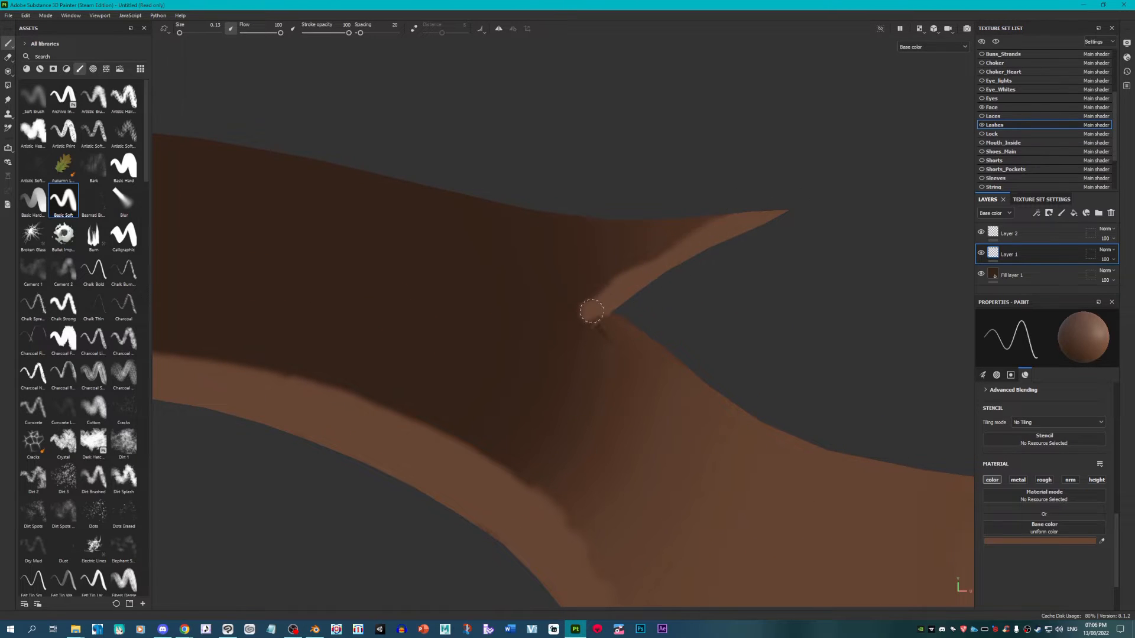
pyautogui.scroll(-4, 737, 360)
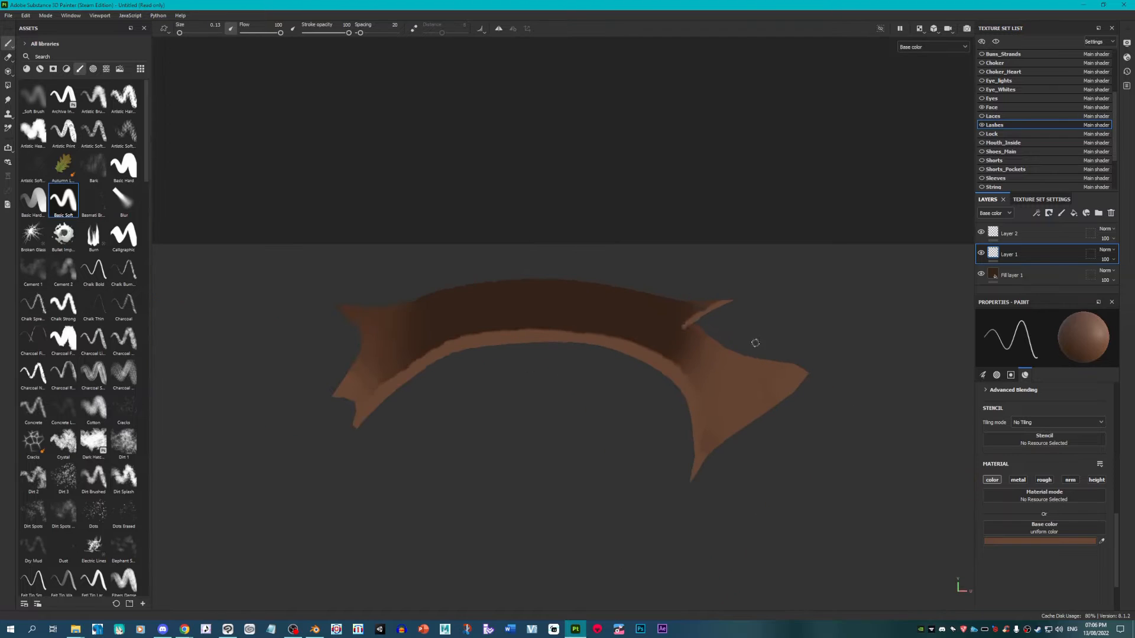
# Step: Paint a light brown rim along the concave edge of the lash's inner spike, down to the inner corner
pyautogui.scroll(5, 367, 291)
pyautogui.moveTo(285, 248); pyautogui.dragTo(276, 234)
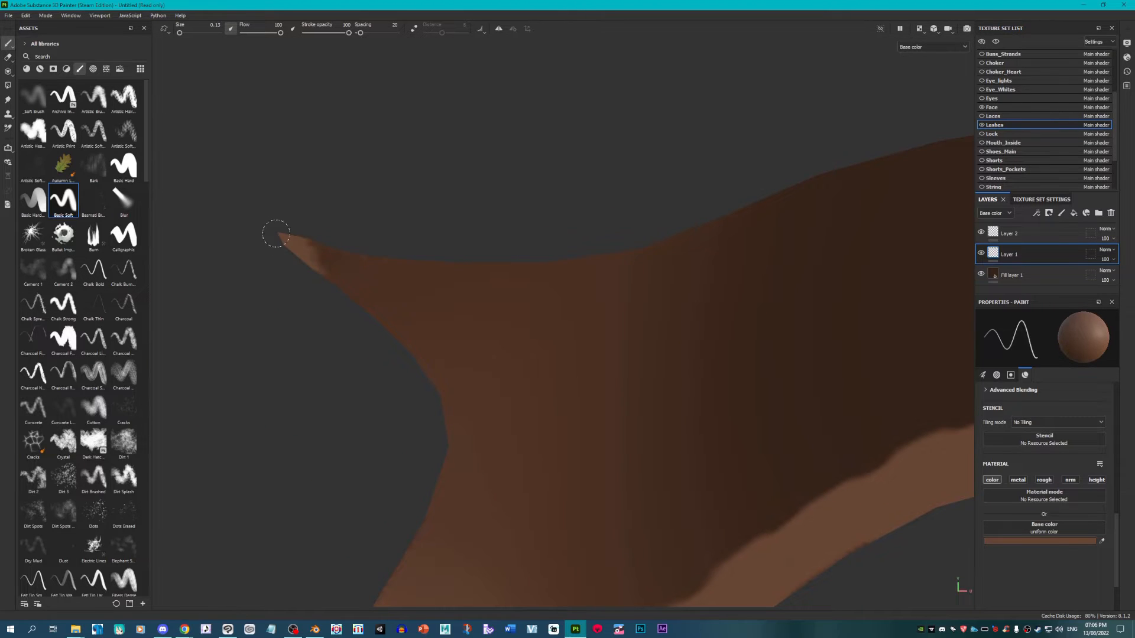
pyautogui.moveTo(325, 276); pyautogui.dragTo(403, 351)
pyautogui.moveTo(449, 399)
pyautogui.mouseDown()
pyautogui.moveTo(393, 321)
pyautogui.moveTo(315, 267)
pyautogui.mouseUp()
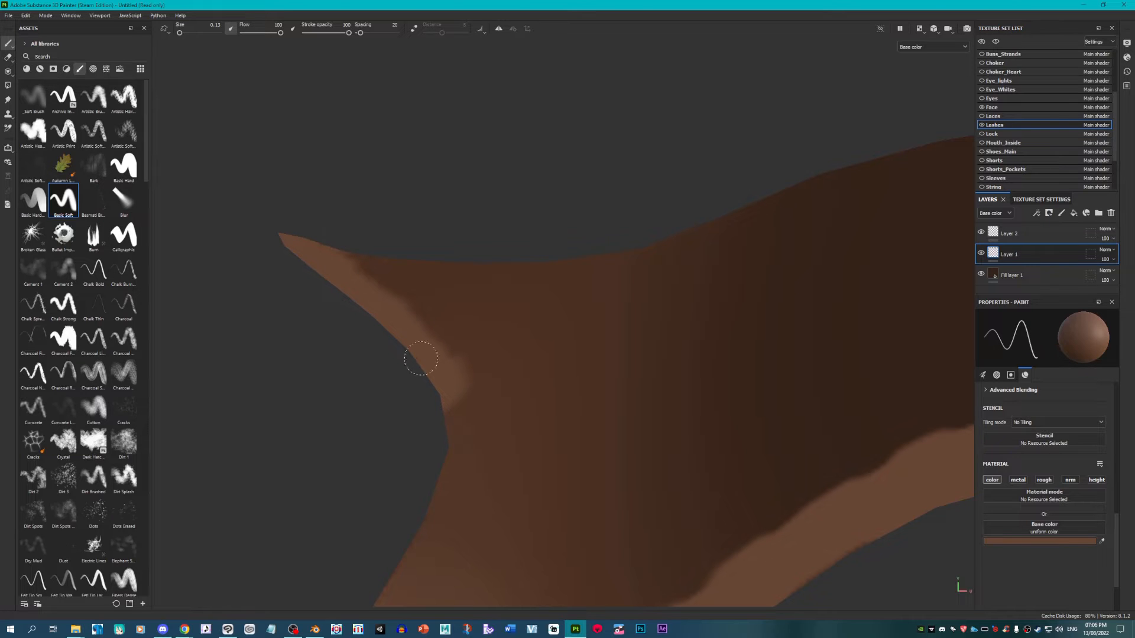
pyautogui.scroll(-6, 312, 307)
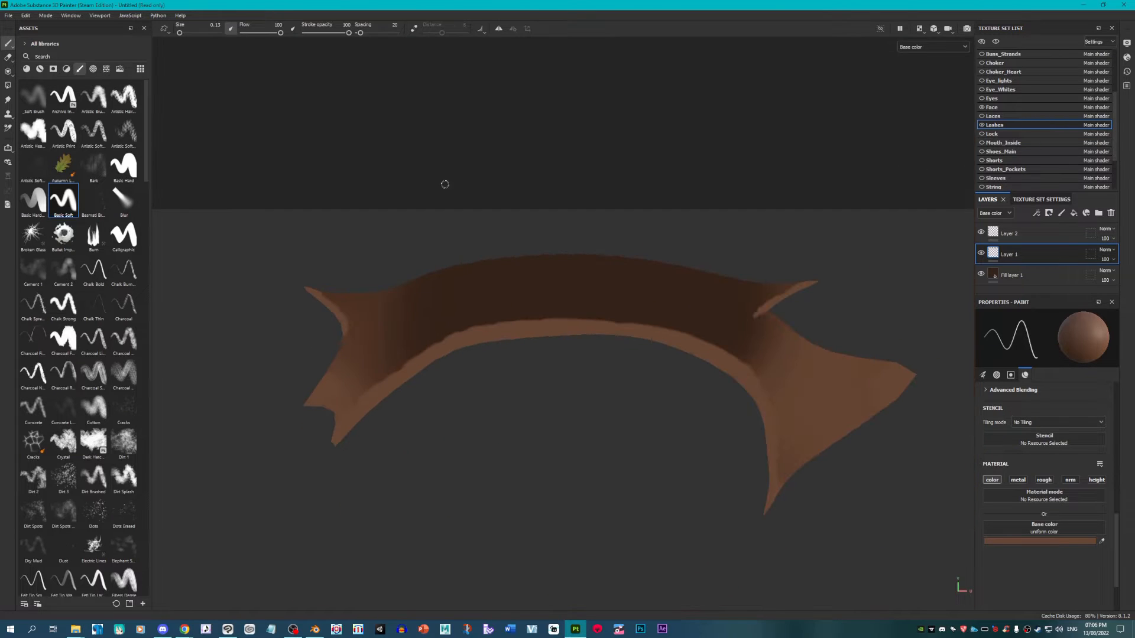
pyautogui.scroll(5, 309, 443)
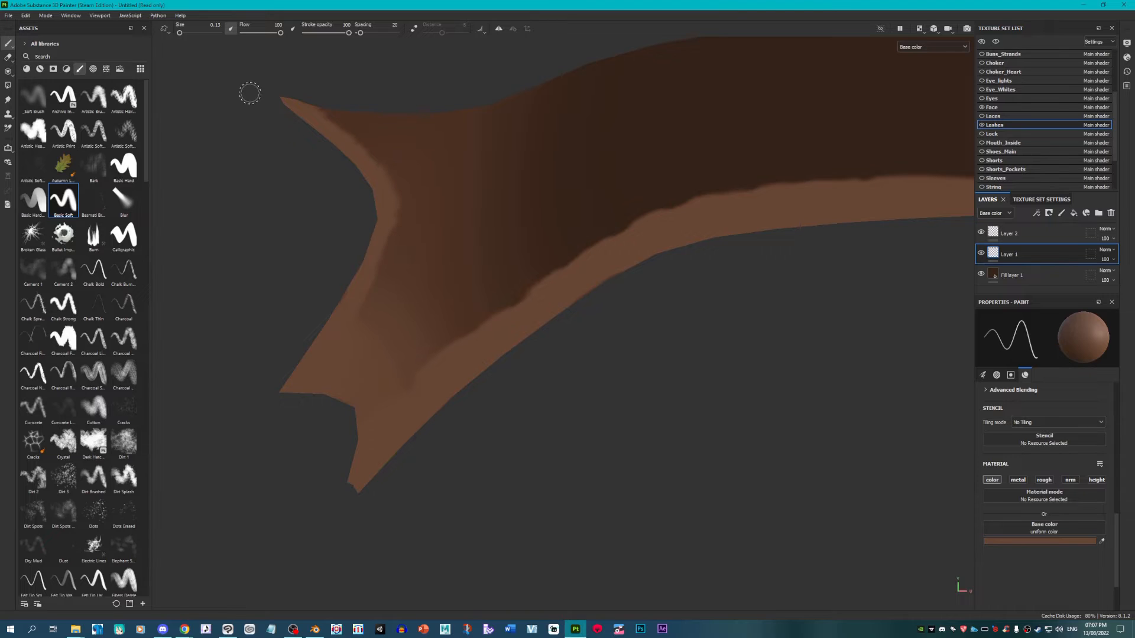
# Step: Show the 3D and 2D views side by side and check the lash shading on the face
pyautogui.click(918, 31)
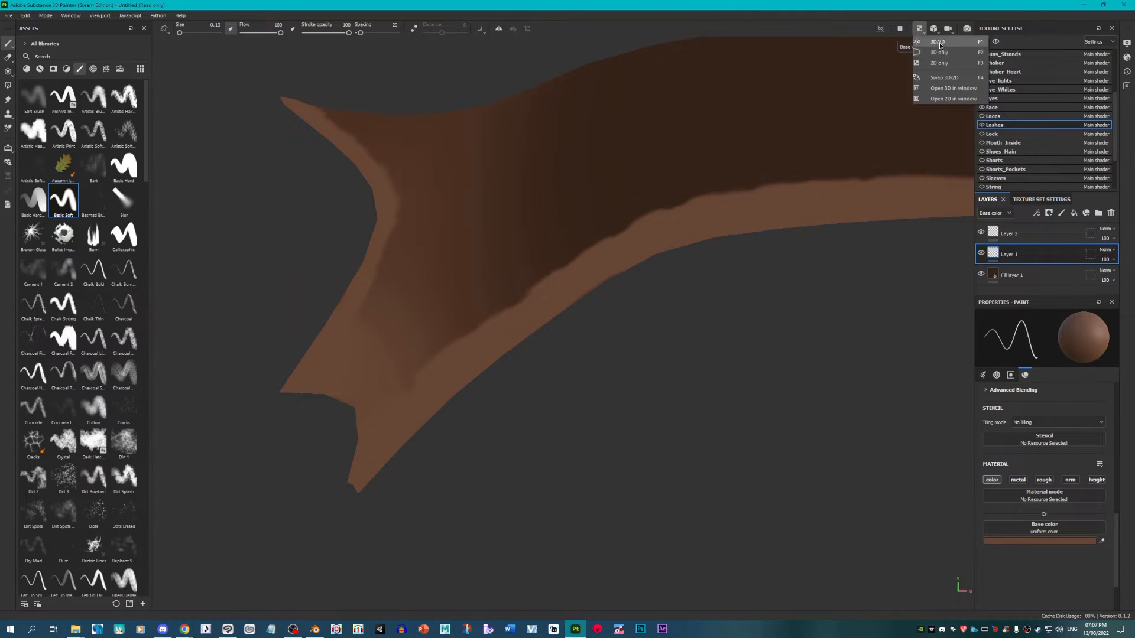
pyautogui.click(938, 42)
pyautogui.scroll(4, 248, 248)
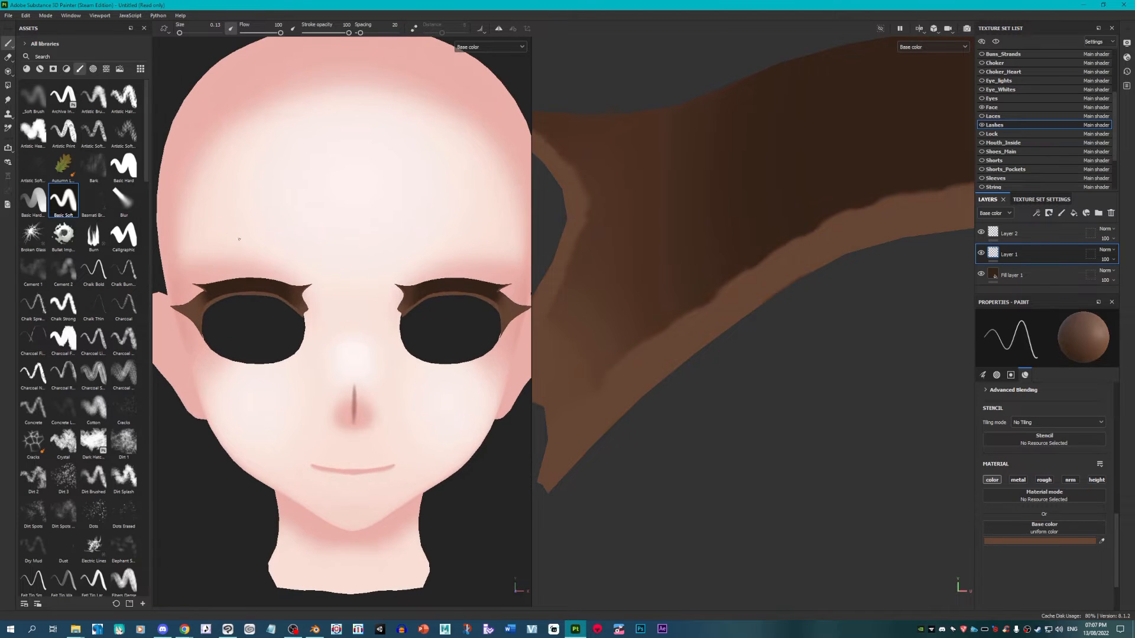
pyautogui.scroll(-4, 133, 307)
pyautogui.scroll(-3, 219, 314)
pyautogui.scroll(1, 355, 288)
pyautogui.scroll(1, 369, 286)
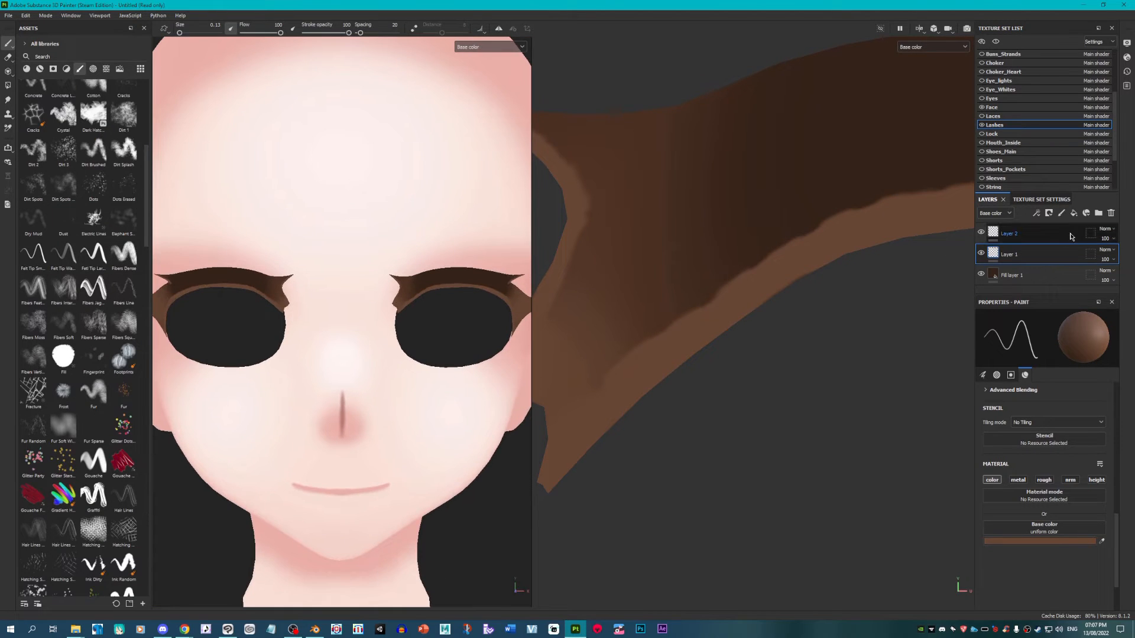
# Step: Paint a soft light brown highlight across the middle of the upper lash on Layer 2 with the _Soft Brush
pyautogui.click(1070, 236)
pyautogui.scroll(-5, 656, 273)
pyautogui.scroll(2, 845, 266)
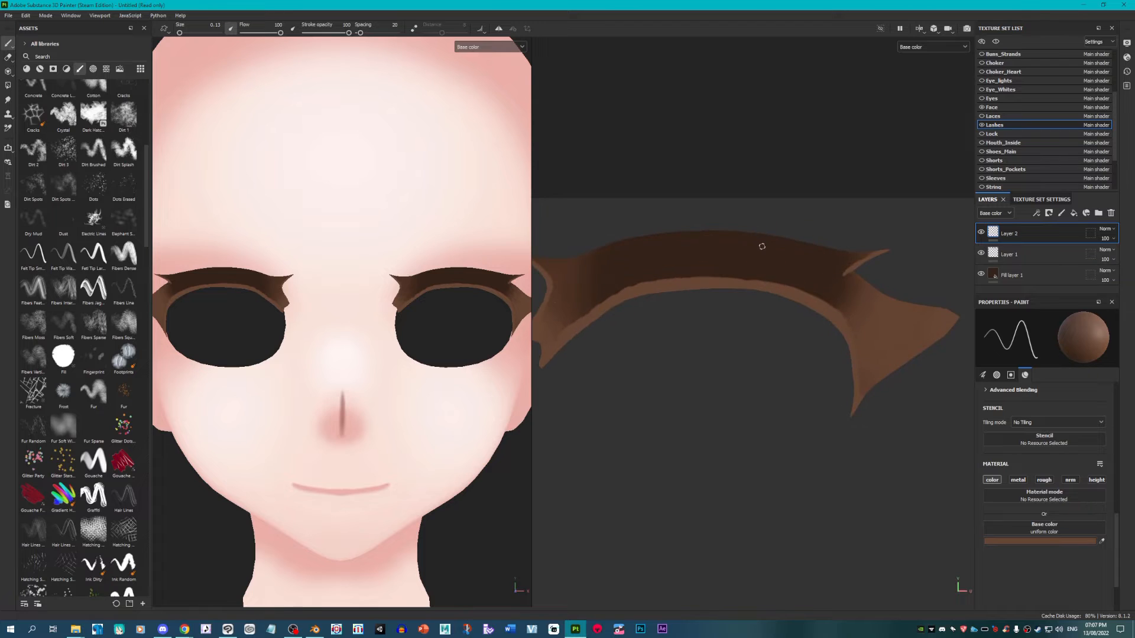
pyautogui.scroll(-2, 753, 236)
pyautogui.scroll(4, 52, 118)
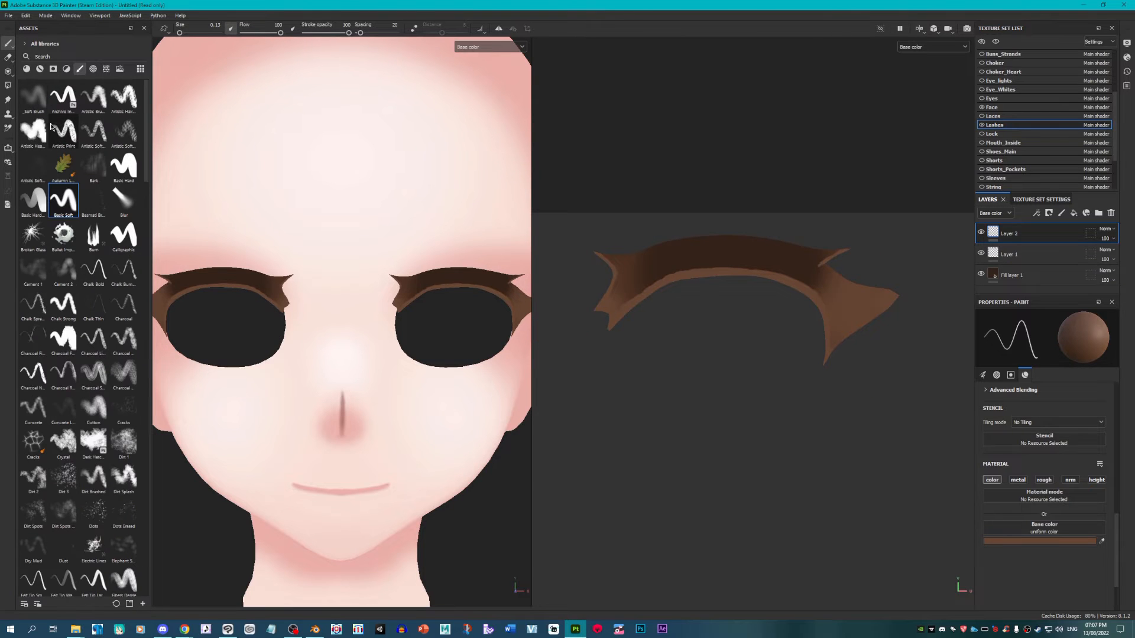
pyautogui.click(33, 95)
pyautogui.scroll(1, 684, 260)
pyautogui.keyDown('ctrl'); pyautogui.moveTo(751, 248); pyautogui.dragTo(680, 248, button='right'); pyautogui.keyUp('ctrl')
pyautogui.moveTo(751, 248); pyautogui.dragTo(754, 253)
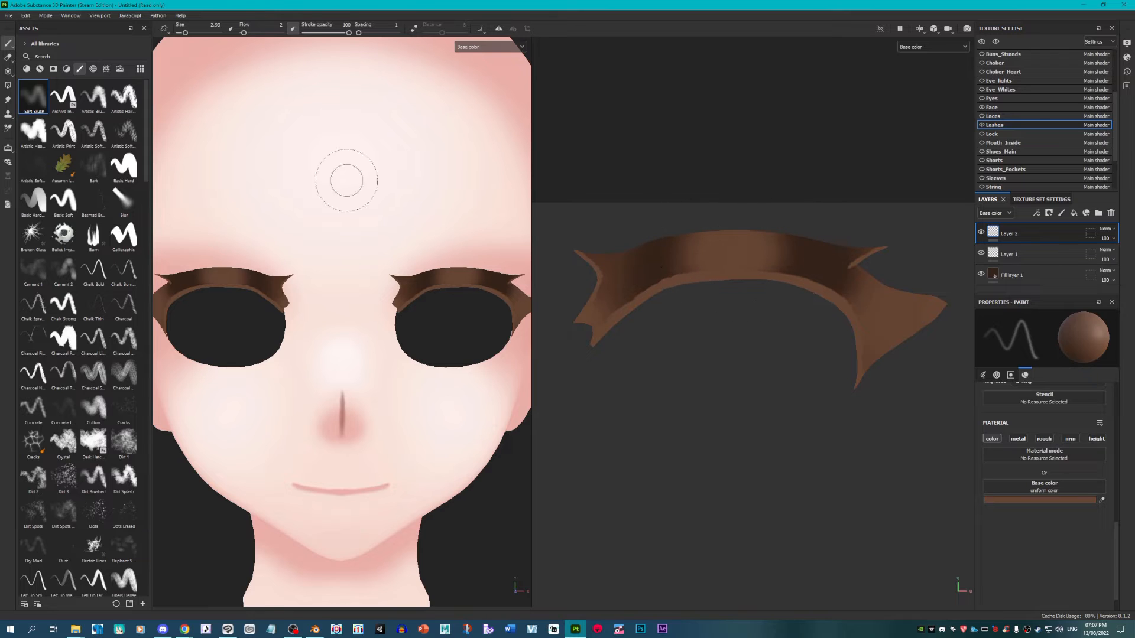
# Step: Erase the lower part of the lash highlight with the Basic Soft eraser, leaving a light patch along the top edge
pyautogui.click(63, 199)
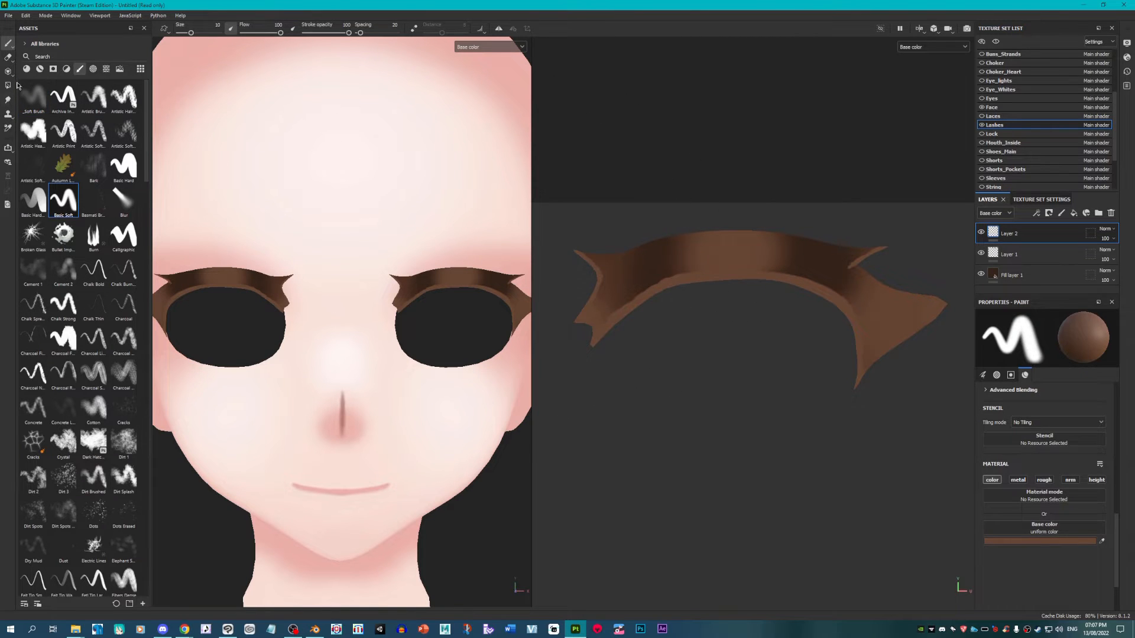
pyautogui.press('e')
pyautogui.click(58, 205)
pyautogui.scroll(2, 789, 367)
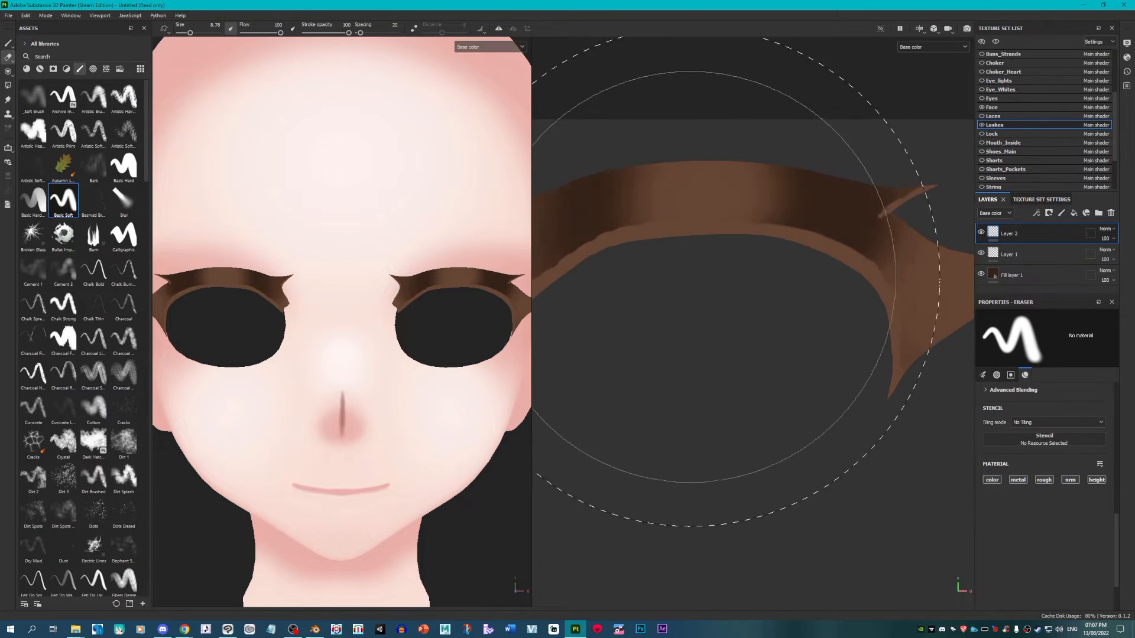
pyautogui.keyDown('ctrl'); pyautogui.moveTo(701, 252); pyautogui.dragTo(614, 252, button='right'); pyautogui.keyUp('ctrl')
pyautogui.moveTo(764, 234); pyautogui.dragTo(603, 251)
pyautogui.scroll(1, 658, 232)
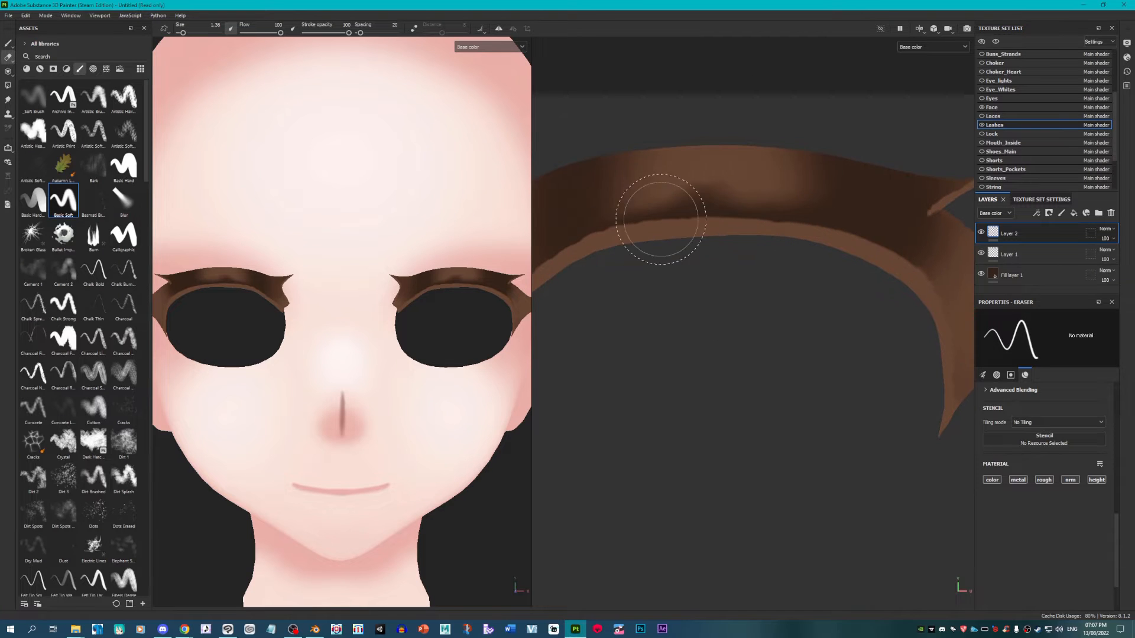
pyautogui.keyDown('ctrl'); pyautogui.moveTo(661, 218); pyautogui.dragTo(597, 218, button='right'); pyautogui.keyUp('ctrl')
pyautogui.moveTo(595, 232)
pyautogui.mouseDown()
pyautogui.moveTo(818, 221)
pyautogui.moveTo(648, 213)
pyautogui.mouseUp()
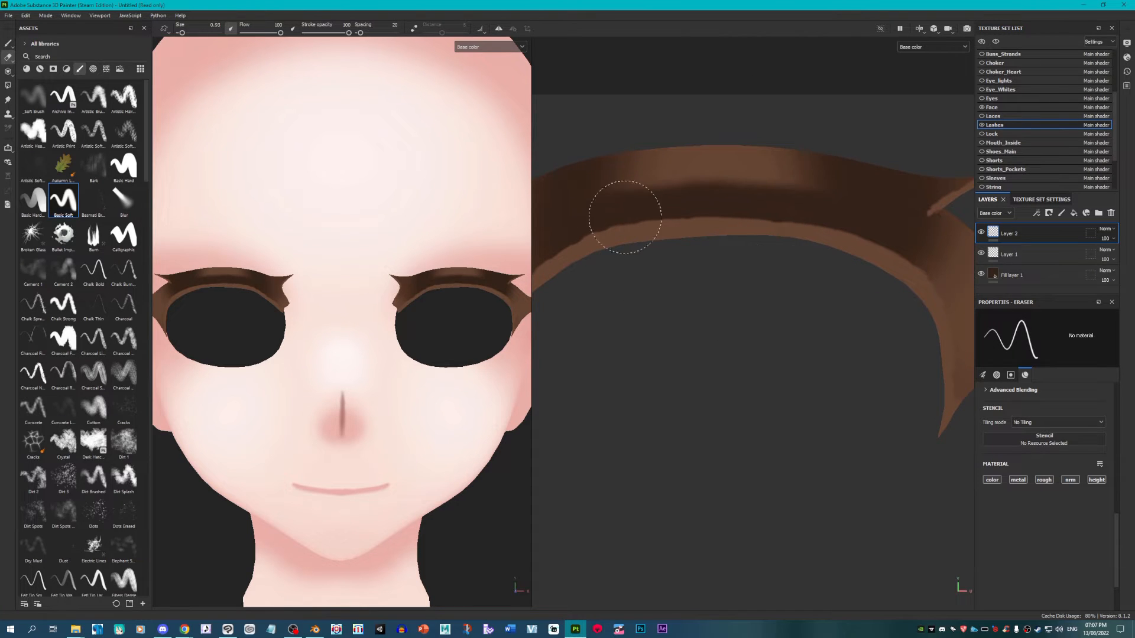
pyautogui.scroll(-5, 834, 278)
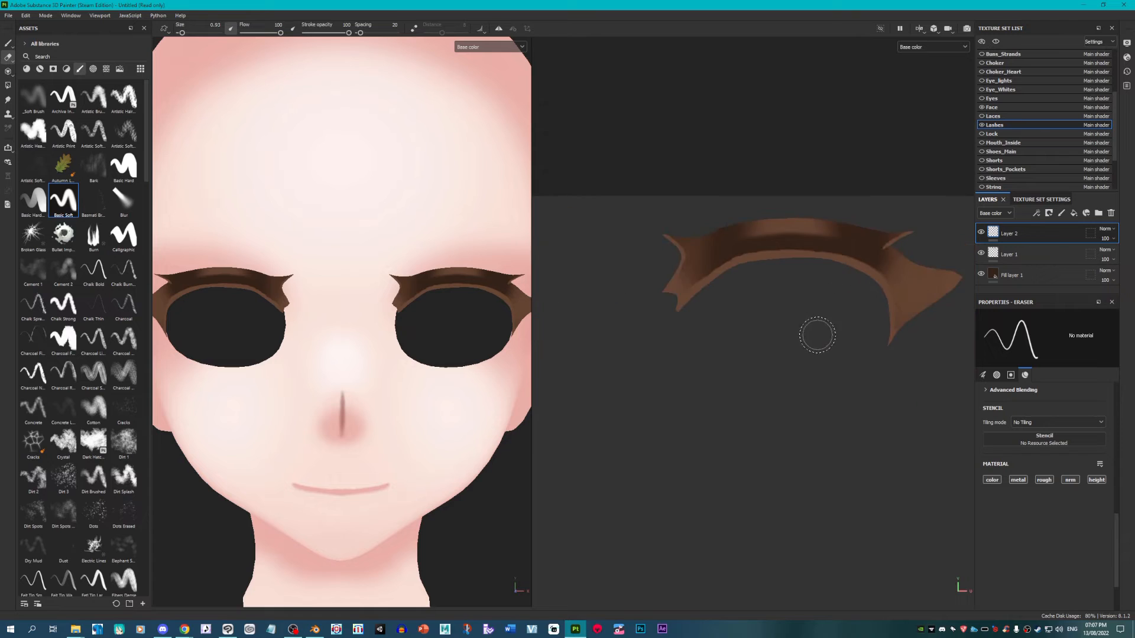
pyautogui.scroll(-3, 311, 315)
pyautogui.scroll(4, 311, 315)
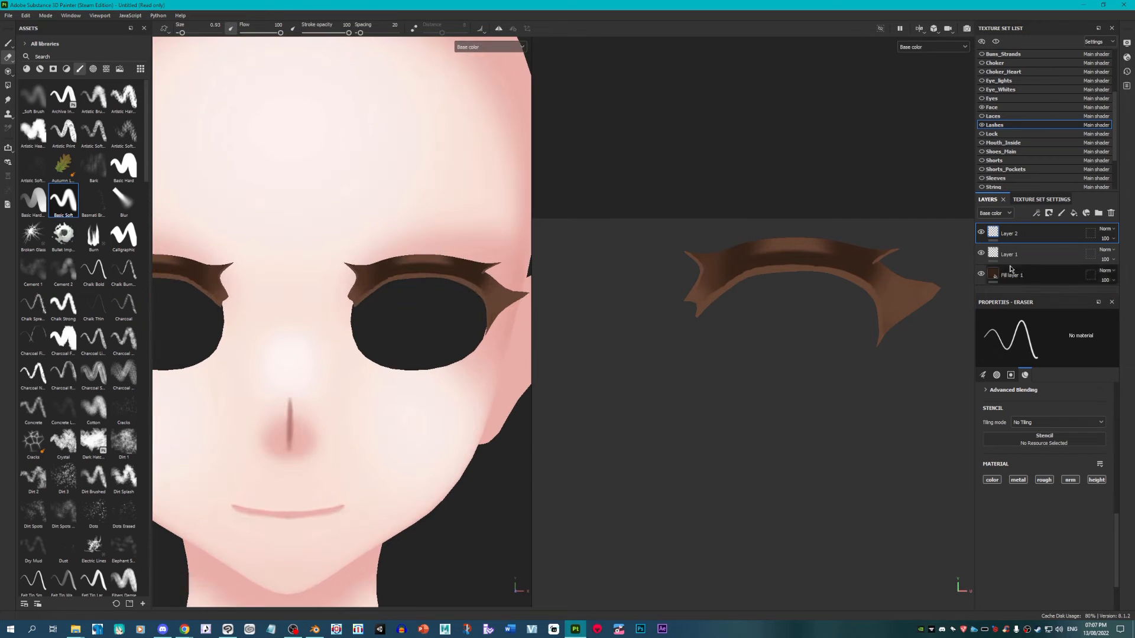
# Step: Add a Blur filter to Layer 1 of the lashes and set its intensity to about 1.2
pyautogui.click(1024, 256)
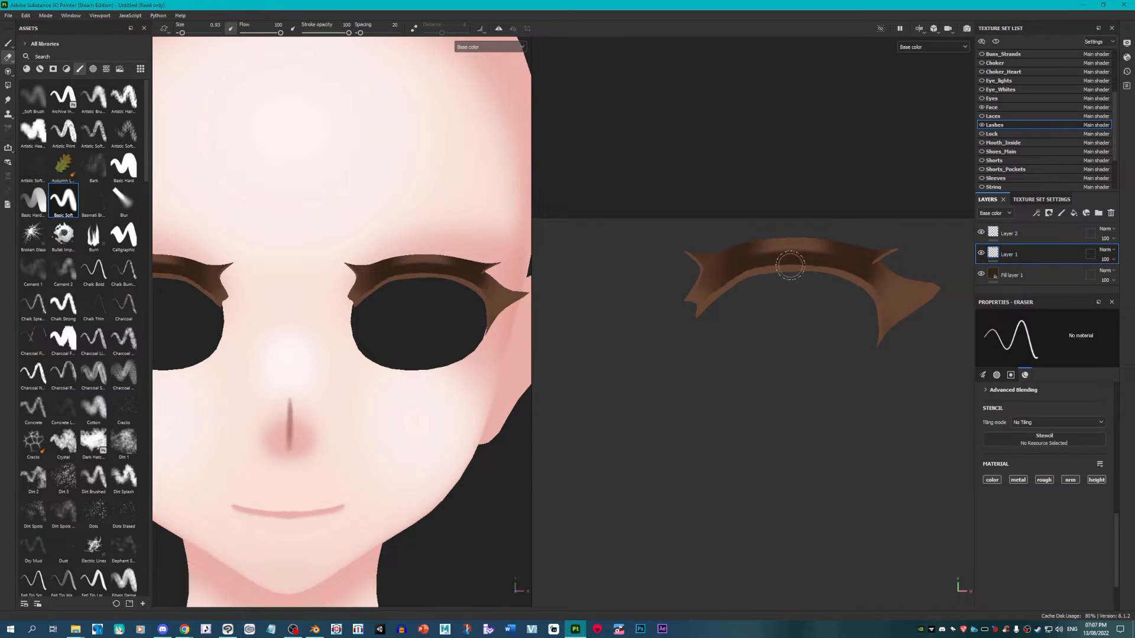
pyautogui.scroll(3, 786, 263)
pyautogui.rightClick(1058, 253)
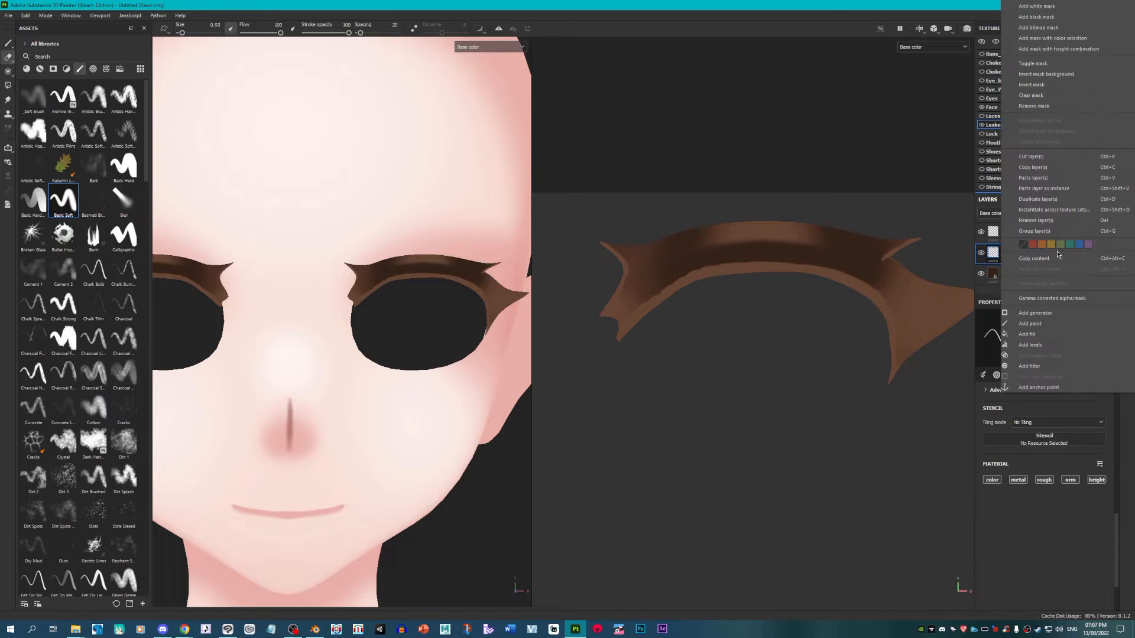
pyautogui.click(1040, 367)
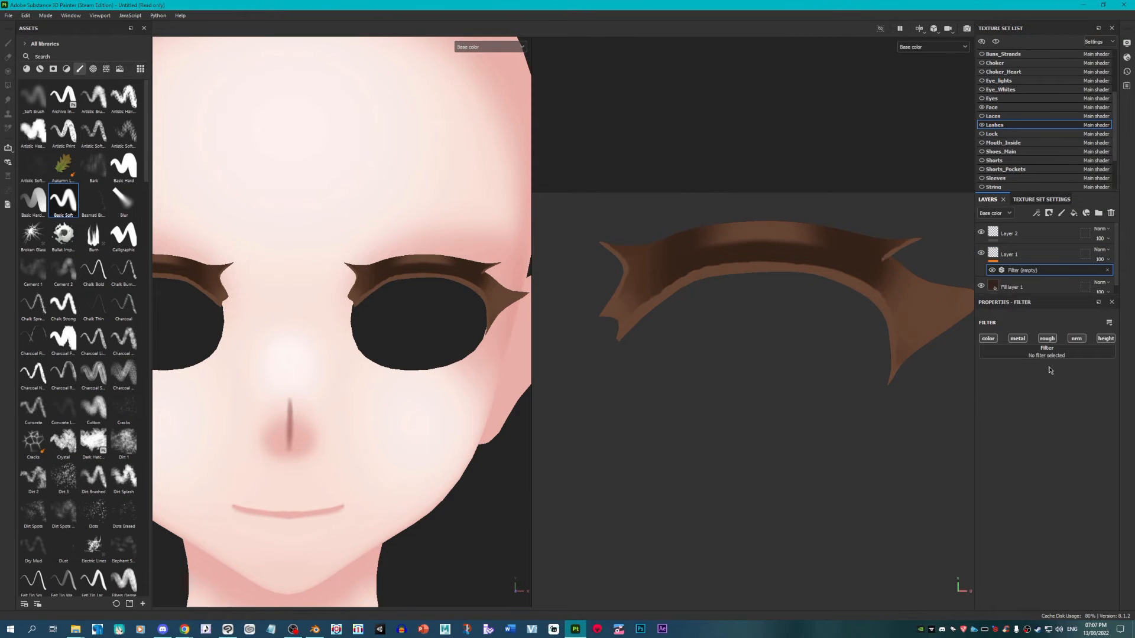
pyautogui.click(1064, 355)
pyautogui.click(1093, 384)
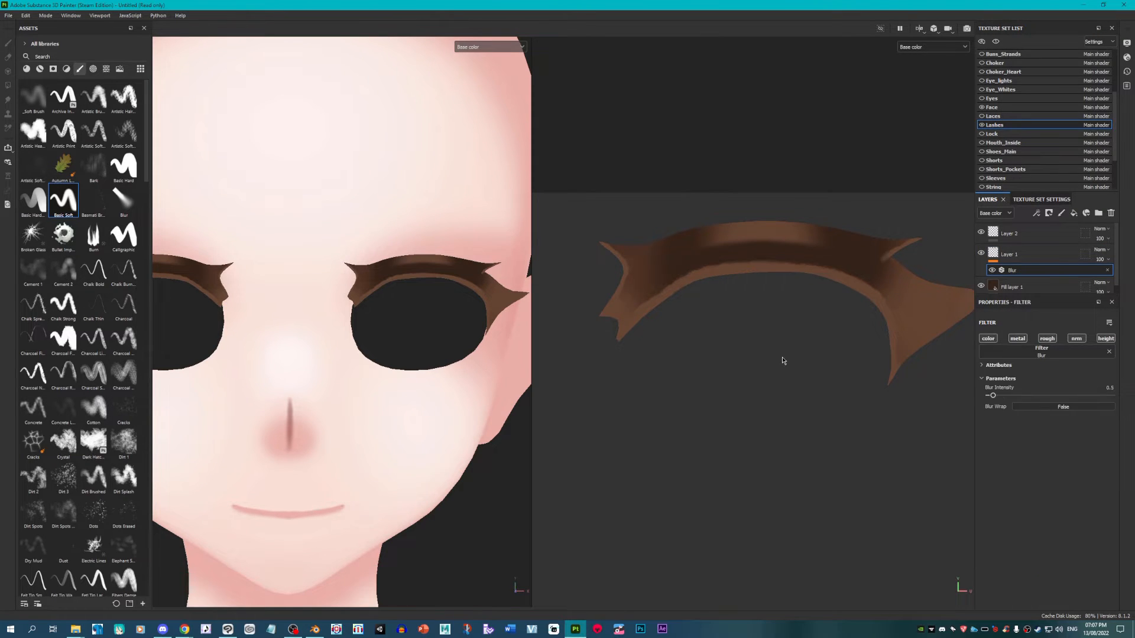
pyautogui.scroll(5, 471, 296)
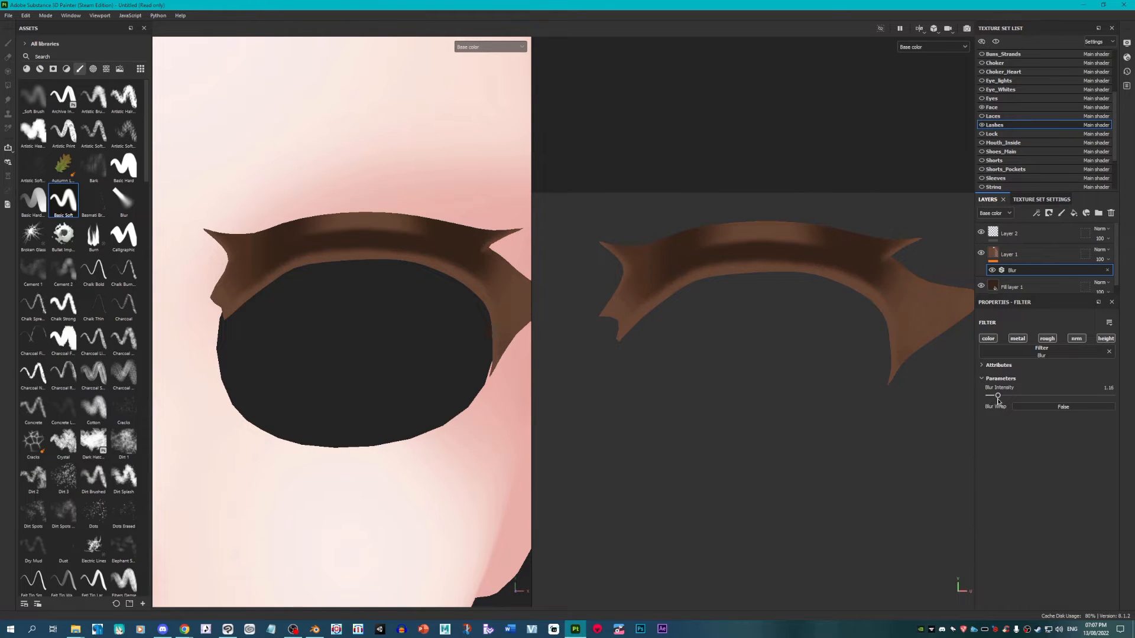
pyautogui.scroll(-8, 497, 352)
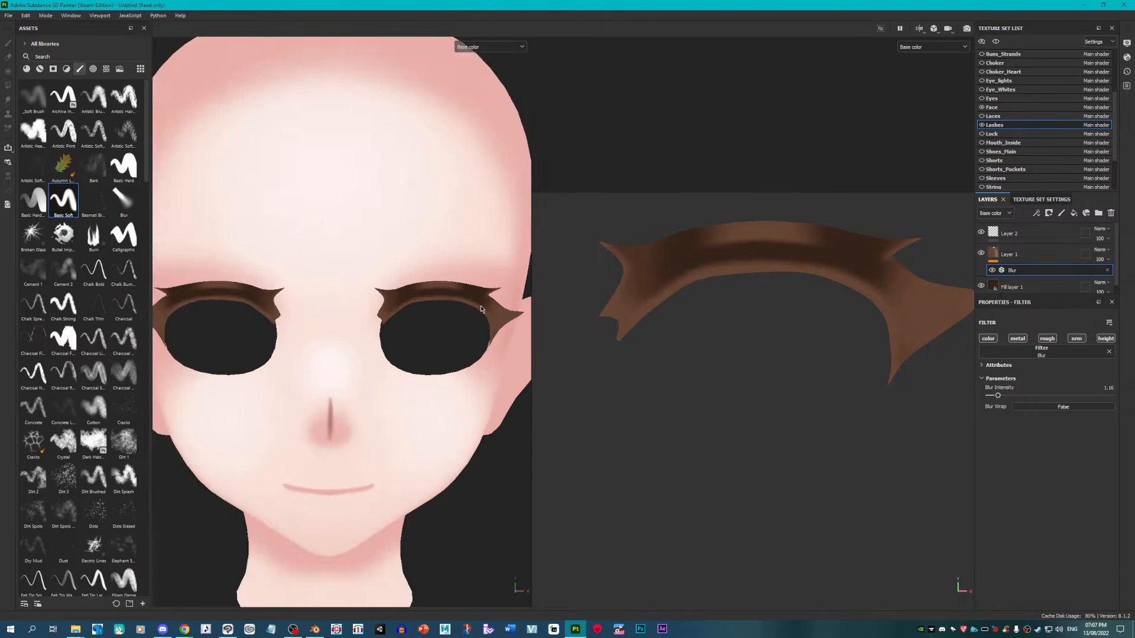
pyautogui.scroll(3, 342, 326)
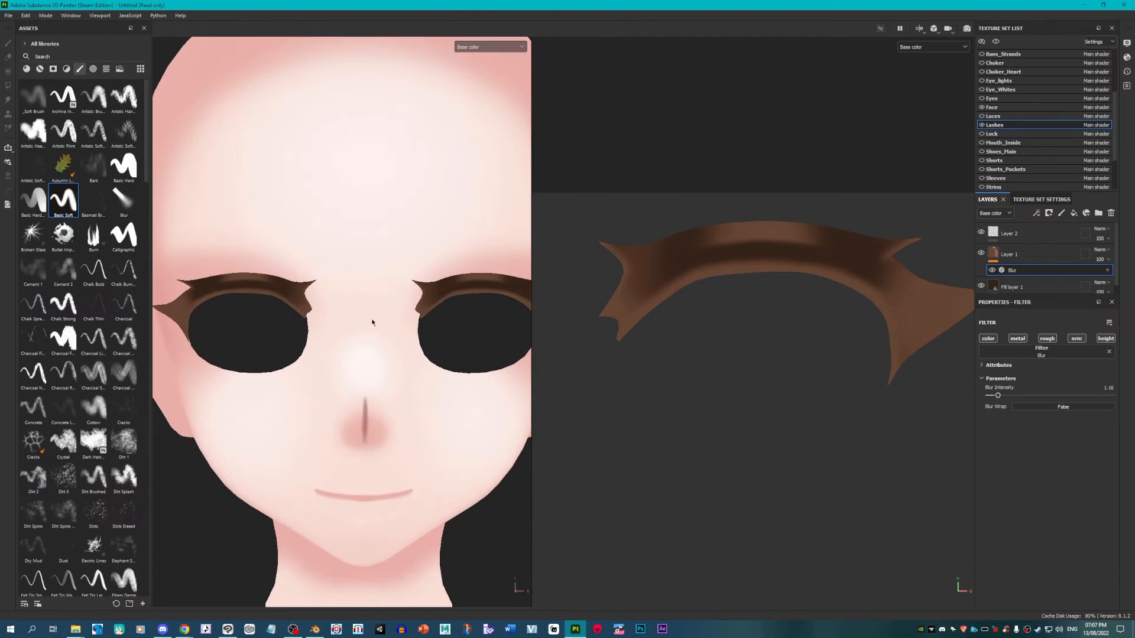
# Step: Repaint the highlight on Layer 2 as a wide light brown patch covering the full height of the lash's middle
pyautogui.click(1046, 240)
pyautogui.click(33, 98)
pyautogui.scroll(5, 768, 261)
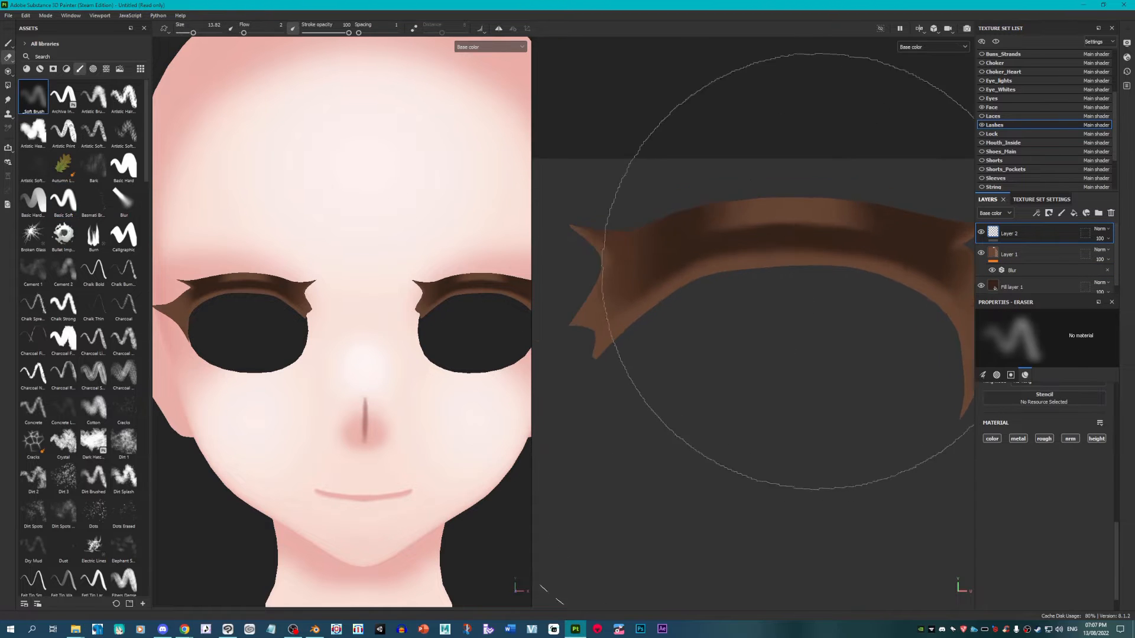
pyautogui.moveTo(772, 247); pyautogui.dragTo(770, 237)
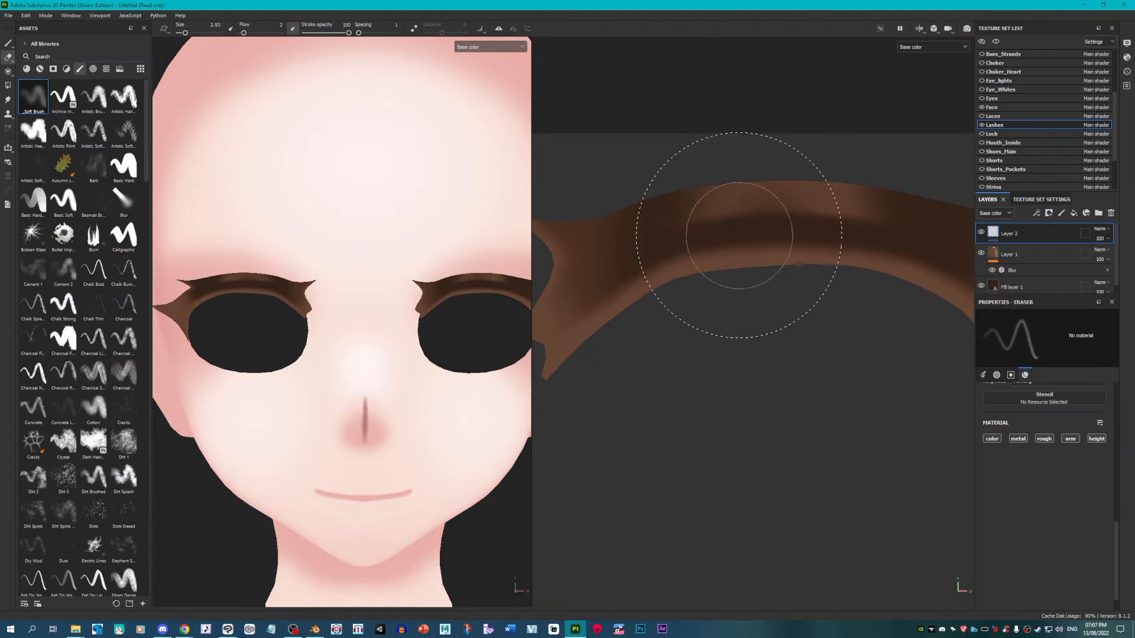
pyautogui.click(9, 45)
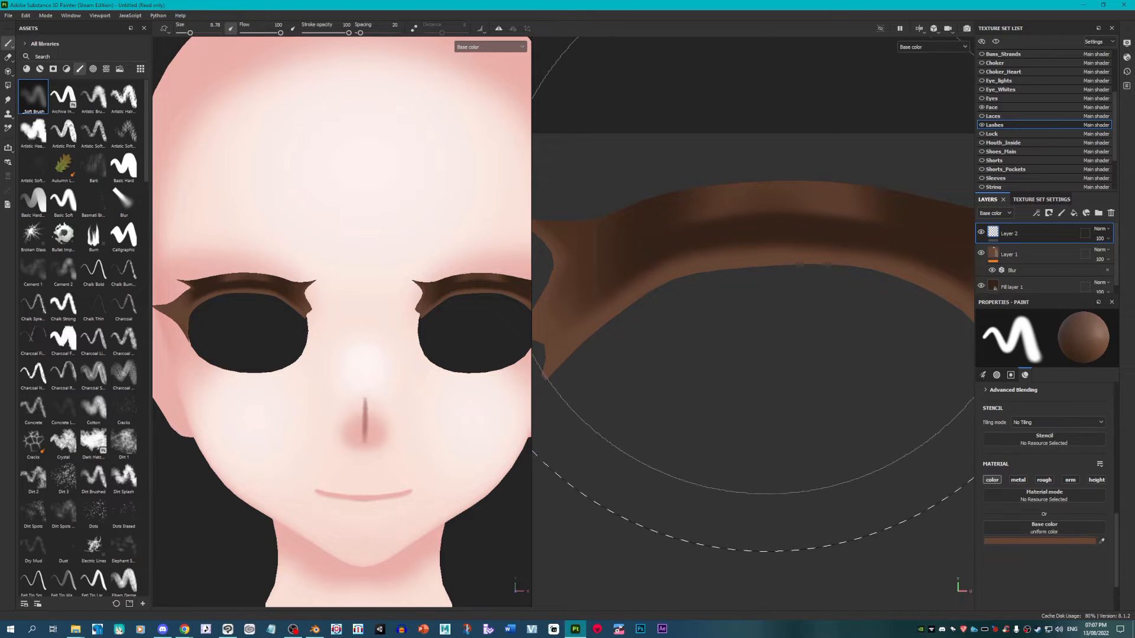
pyautogui.keyDown('ctrl'); pyautogui.moveTo(771, 229); pyautogui.dragTo(697, 229, button='right'); pyautogui.keyUp('ctrl')
pyautogui.moveTo(797, 225); pyautogui.dragTo(731, 229)
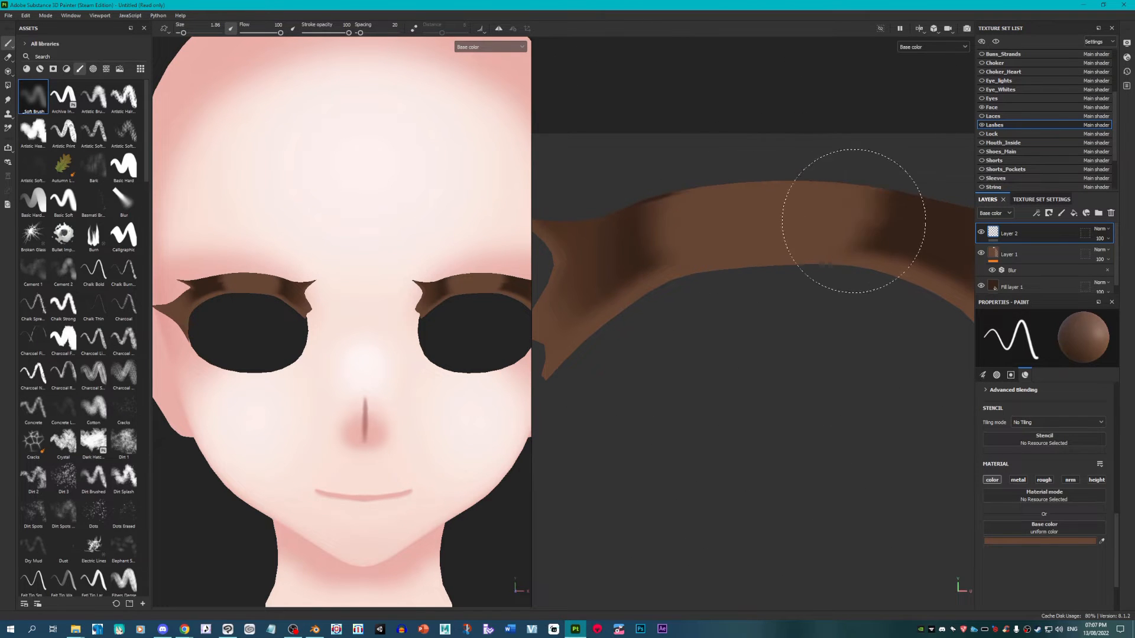
# Step: Try to fade the lower part of the wide lash highlight with the _Soft Brush eraser
pyautogui.click(8, 57)
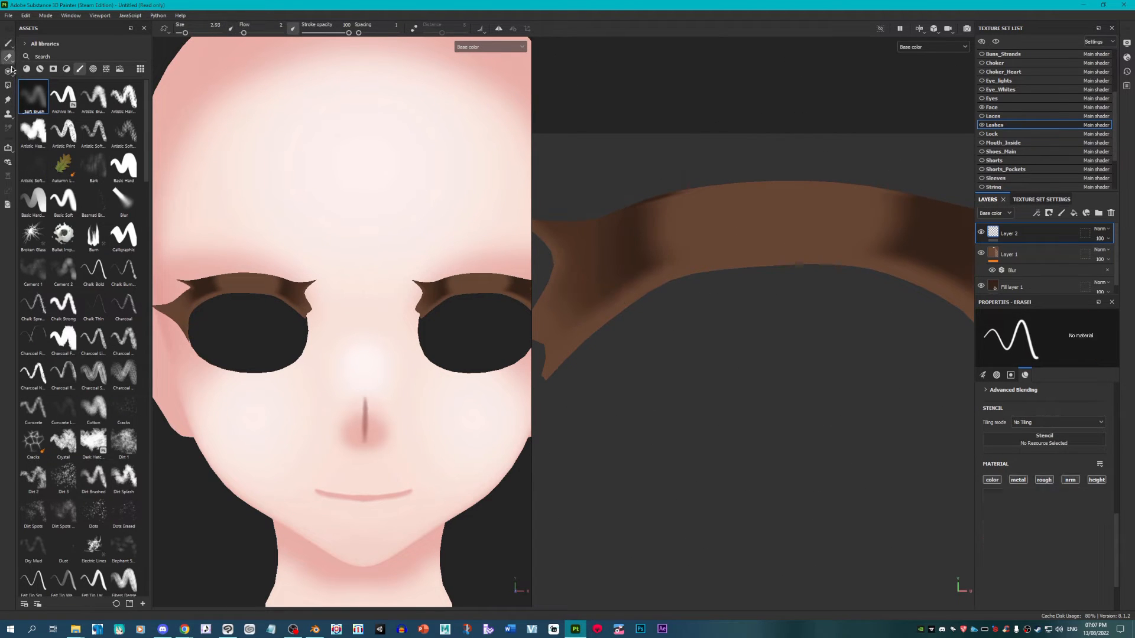
pyautogui.keyDown('ctrl'); pyautogui.moveTo(677, 270); pyautogui.dragTo(638, 284, button='right'); pyautogui.keyUp('ctrl')
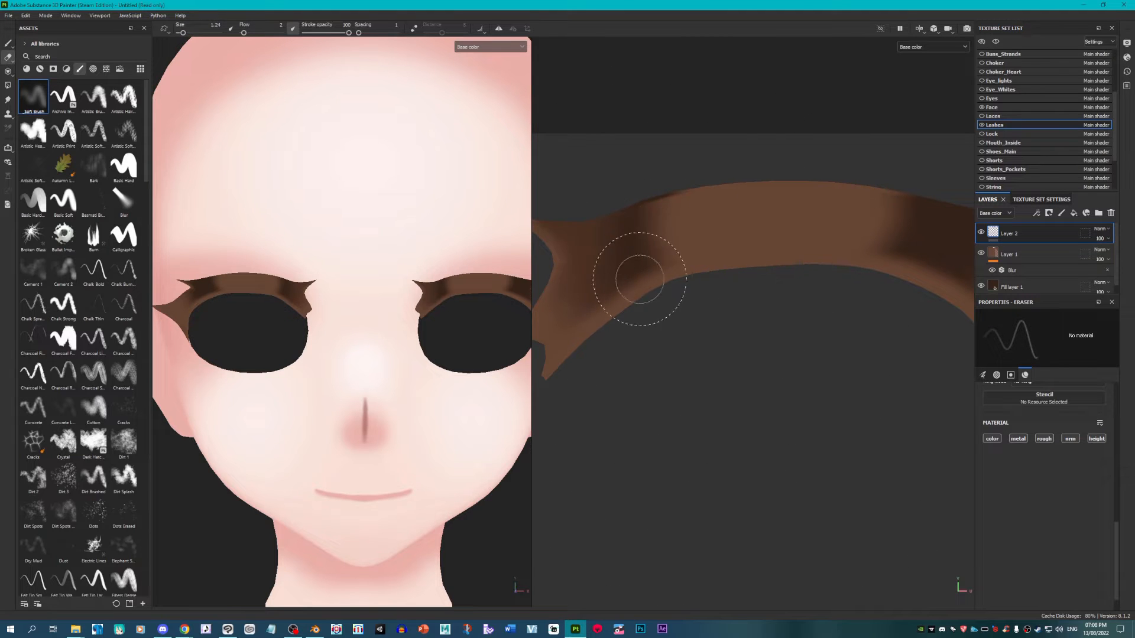
pyautogui.moveTo(638, 284)
pyautogui.mouseDown()
pyautogui.moveTo(790, 245)
pyautogui.moveTo(843, 248)
pyautogui.moveTo(740, 240)
pyautogui.mouseUp()
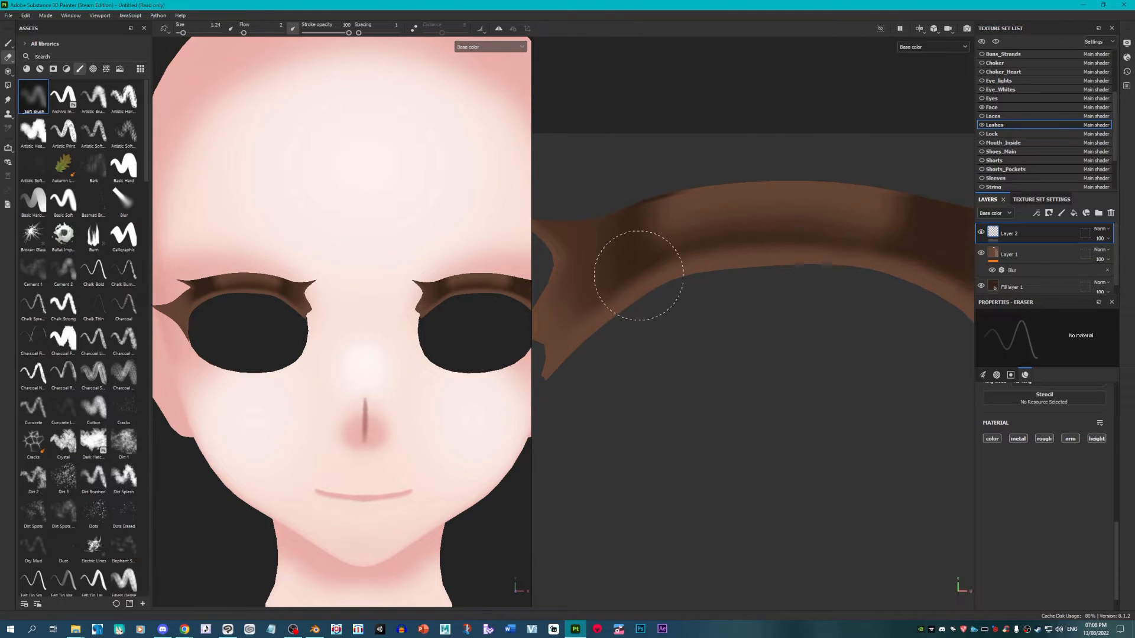
# Step: Erase the lower part of the wide lash highlight along the curve with a small Basic Soft eraser
pyautogui.click(64, 201)
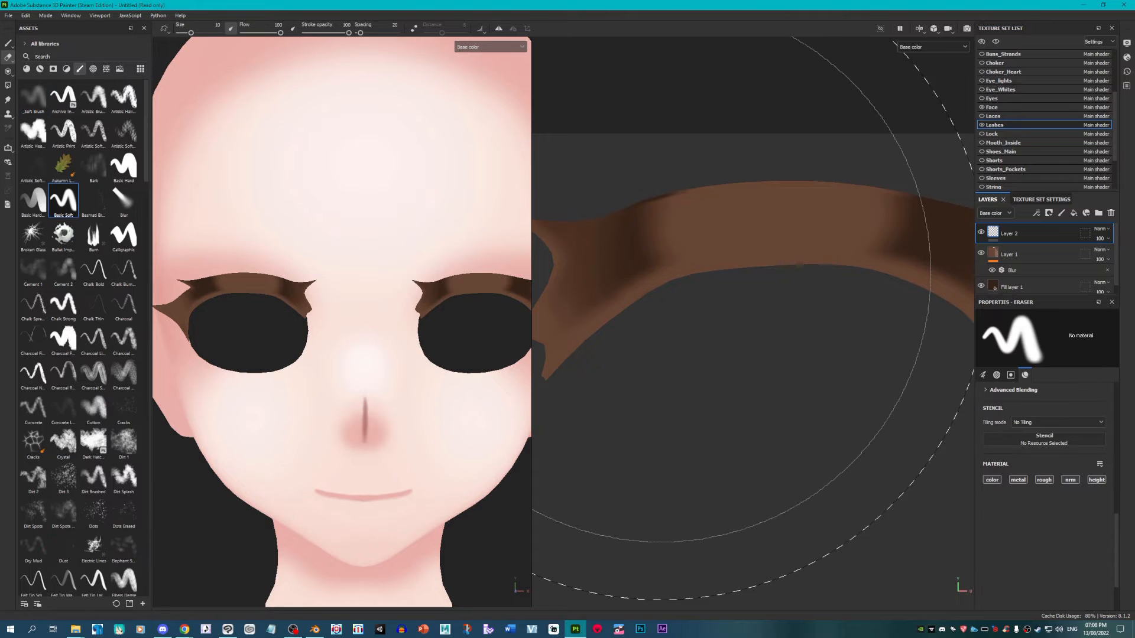
pyautogui.keyDown('ctrl'); pyautogui.moveTo(755, 291); pyautogui.dragTo(686, 284, button='right'); pyautogui.keyUp('ctrl')
pyautogui.moveTo(686, 283)
pyautogui.mouseDown()
pyautogui.moveTo(672, 260)
pyautogui.moveTo(836, 246)
pyautogui.moveTo(867, 262)
pyautogui.mouseUp()
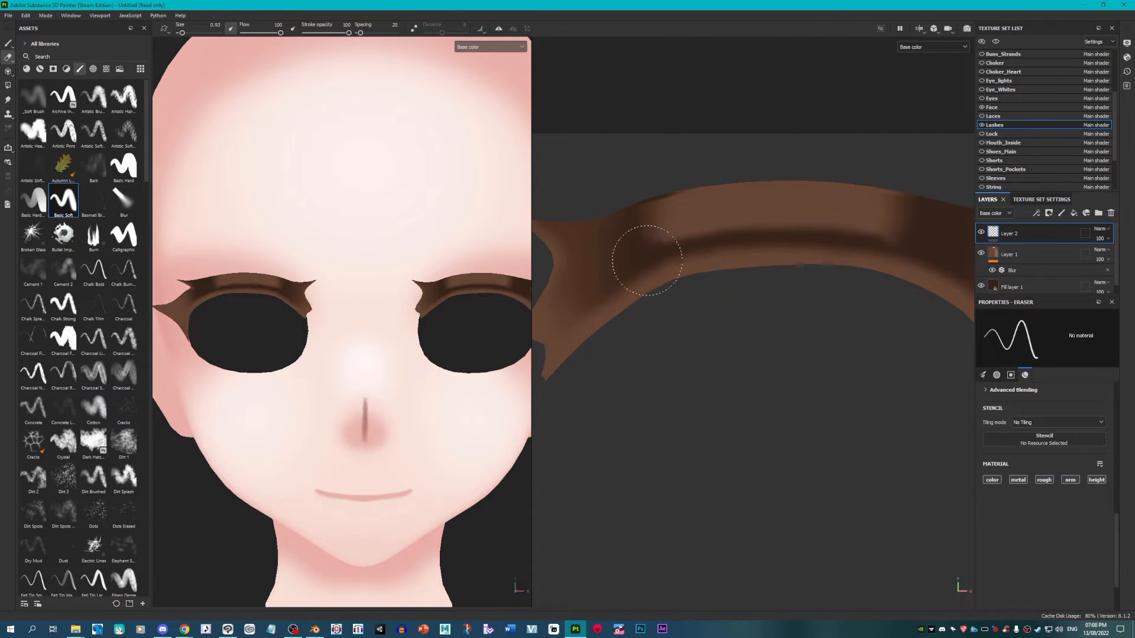
pyautogui.moveTo(647, 261)
pyautogui.mouseDown()
pyautogui.moveTo(759, 234)
pyautogui.moveTo(881, 247)
pyautogui.mouseUp()
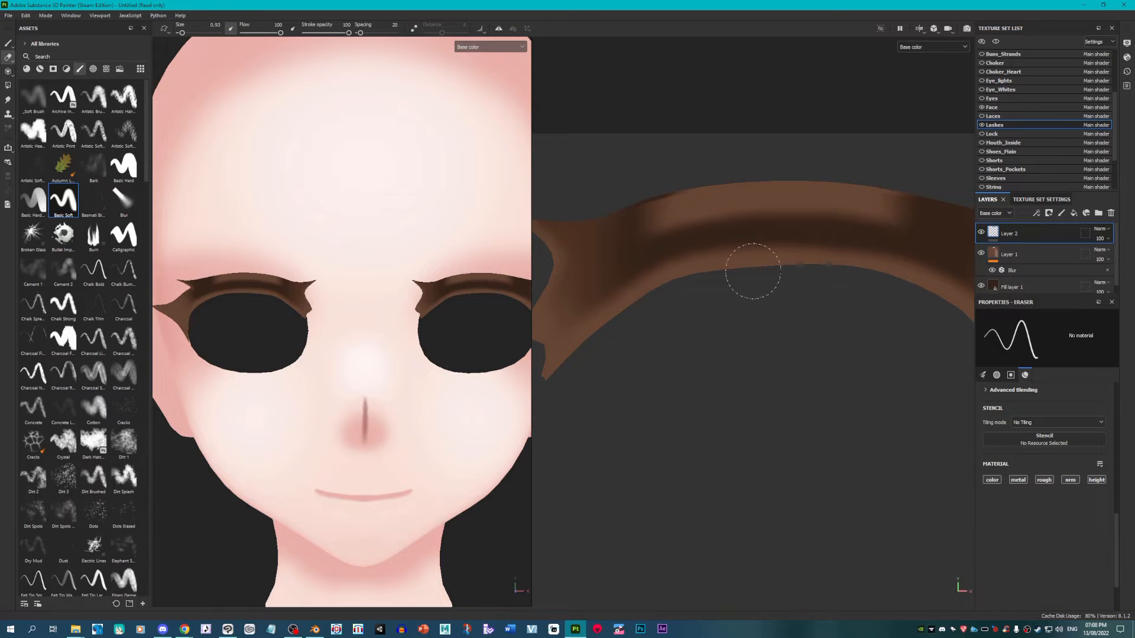
# Step: Fade both ends of the lash highlight with the _Soft Brush eraser and check the result on the whole head
pyautogui.click(30, 98)
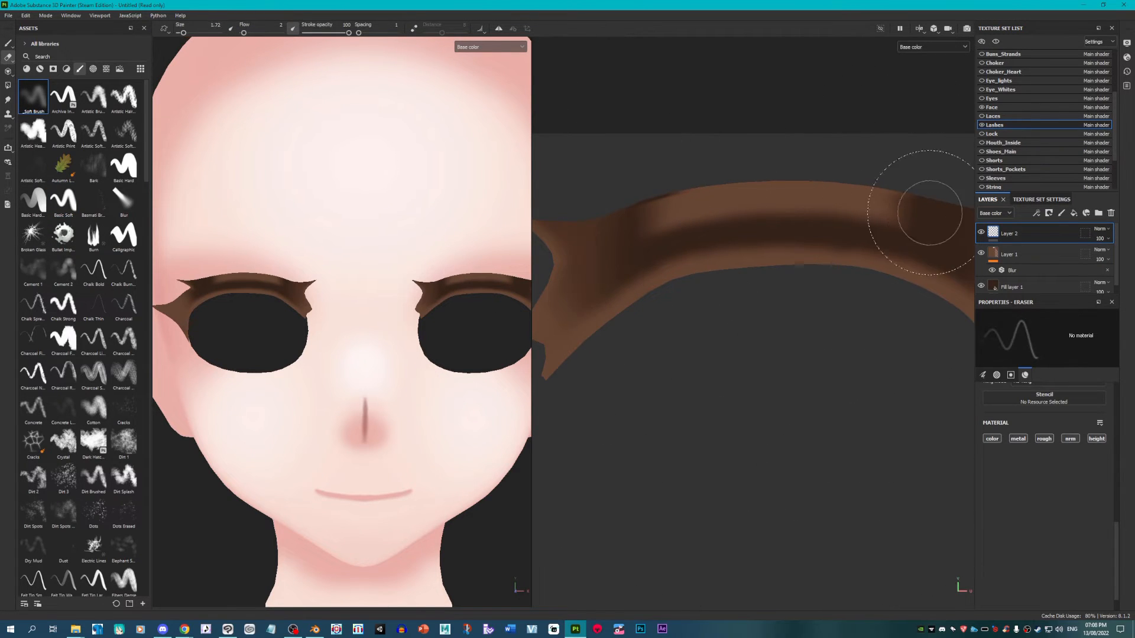
pyautogui.moveTo(653, 192); pyautogui.dragTo(618, 205)
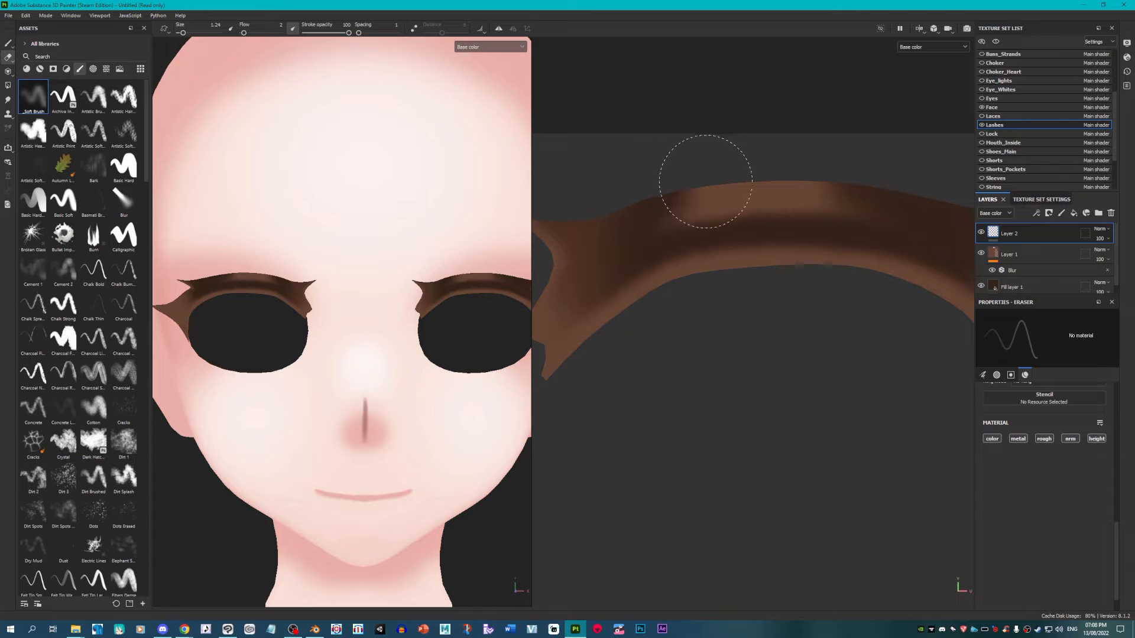
pyautogui.scroll(-5, 310, 263)
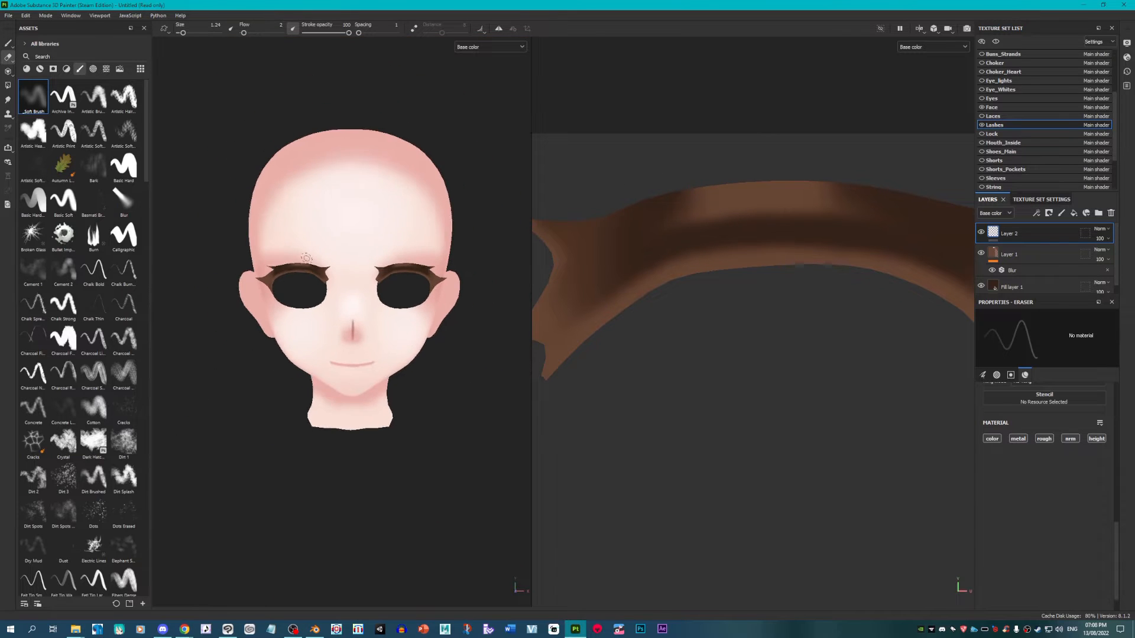
pyautogui.scroll(1, 309, 263)
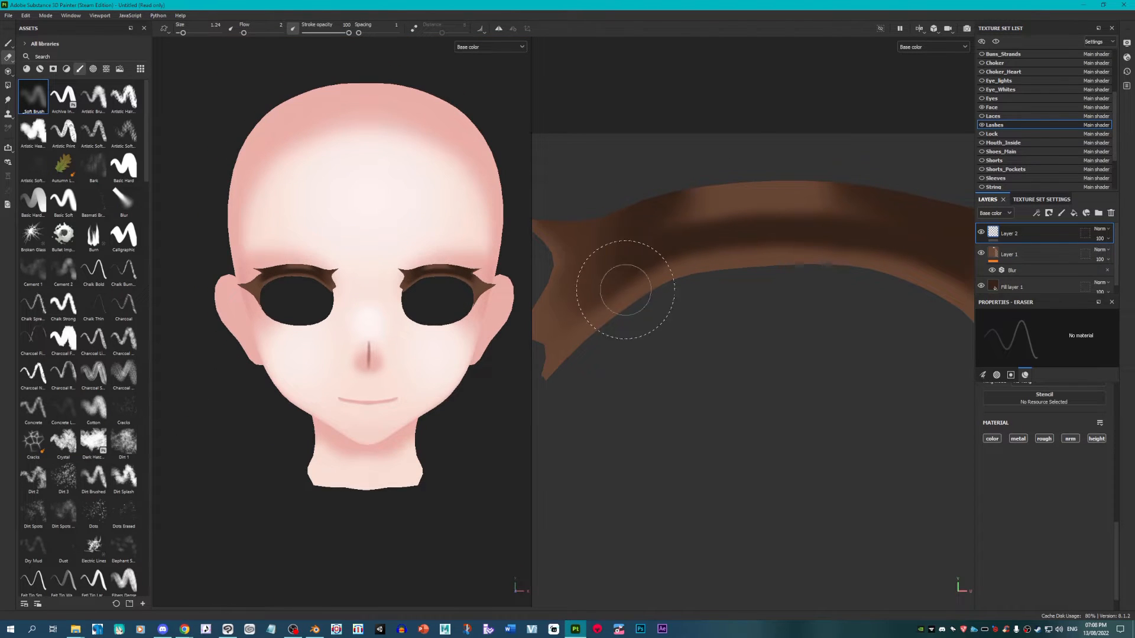
pyautogui.scroll(-2, 457, 283)
pyautogui.scroll(3, 457, 284)
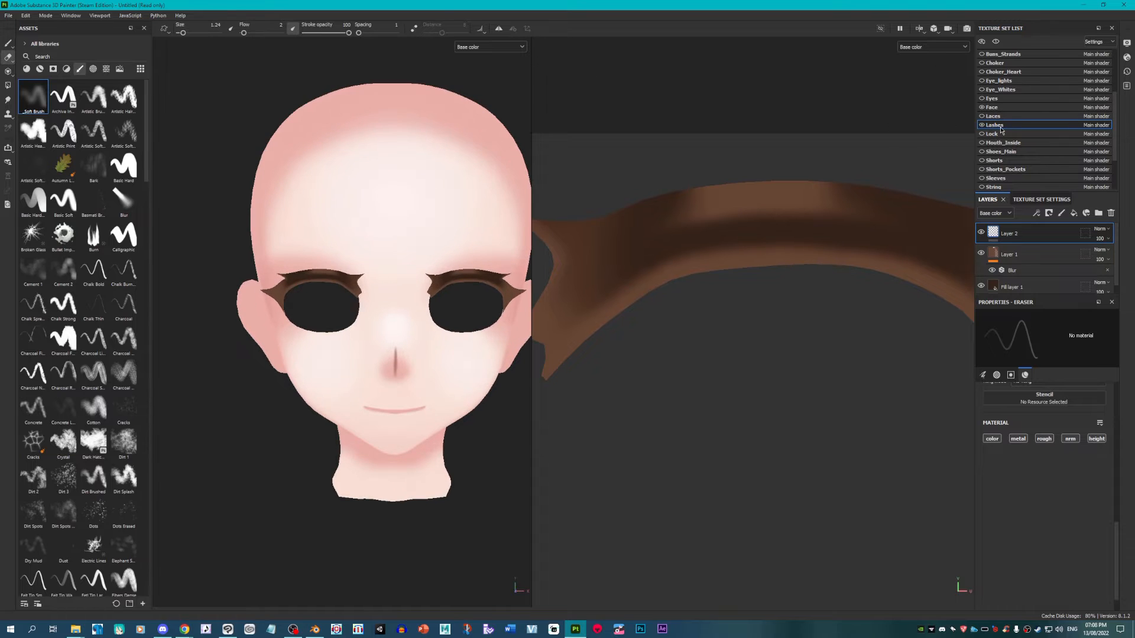
# Step: Add a fill layer with only the color channel to the Eye_lights texture set and make its base color white (FFFFFF)
pyautogui.scroll(1, 1012, 109)
pyautogui.click(1005, 107)
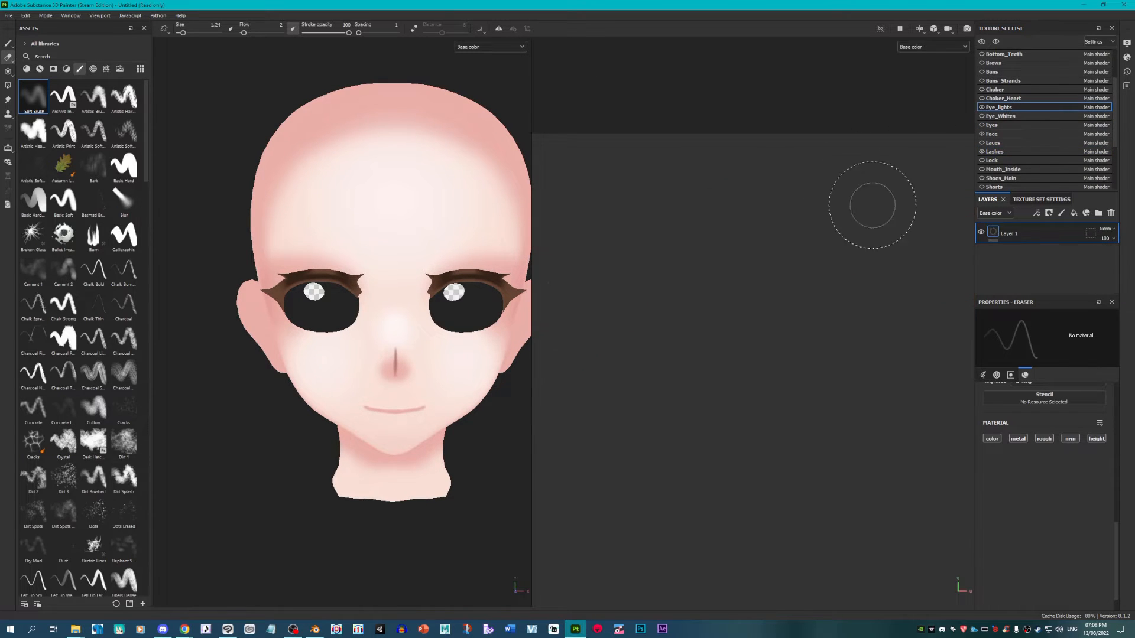
pyautogui.click(1073, 213)
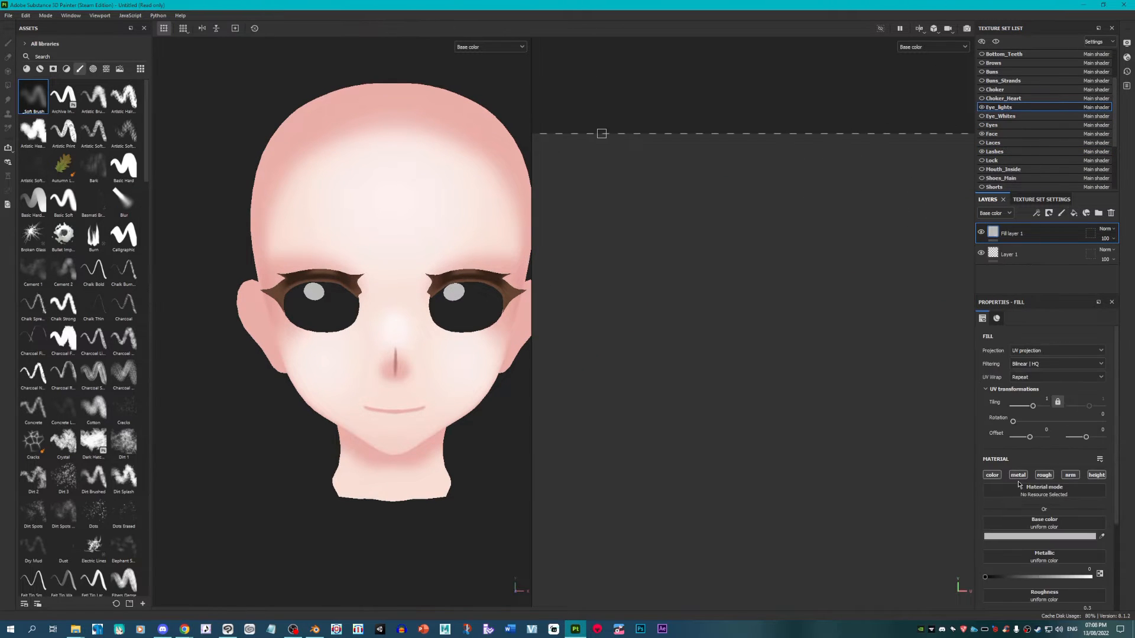
pyautogui.click(1018, 475)
pyautogui.click(1043, 475)
pyautogui.click(1069, 475)
pyautogui.click(1096, 475)
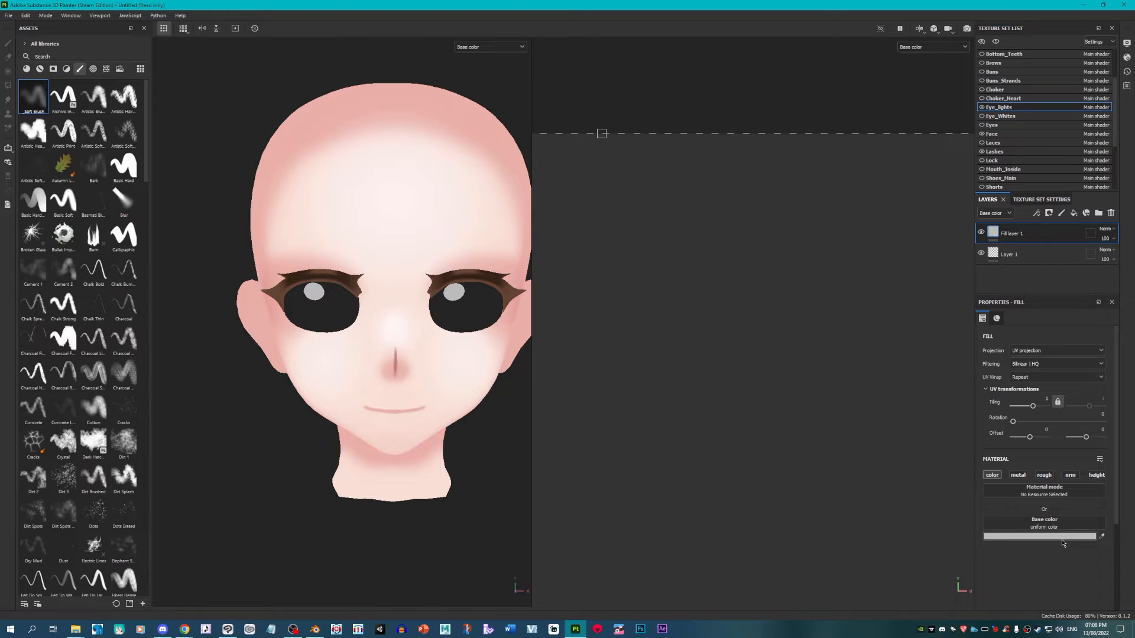
pyautogui.click(1062, 538)
pyautogui.moveTo(873, 340); pyautogui.dragTo(841, 310)
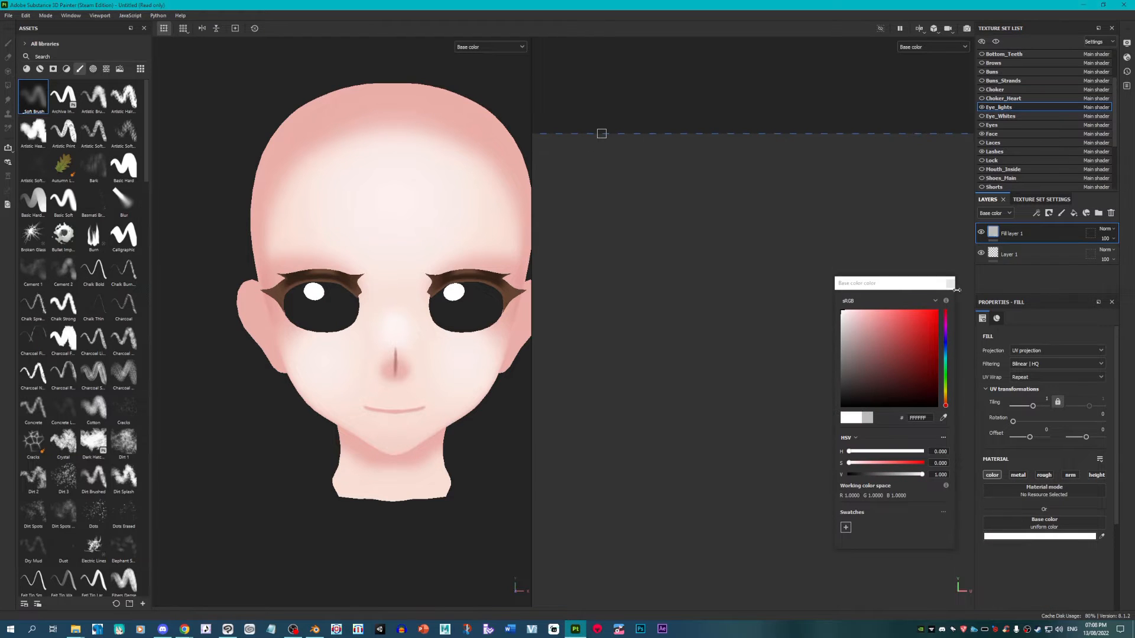
# Step: Move the fill layer beneath Layer 1 in the Eye_lights texture set and delete the empty Layer 1
pyautogui.moveTo(1058, 233); pyautogui.dragTo(1060, 260)
pyautogui.click(1064, 233)
pyautogui.click(1110, 213)
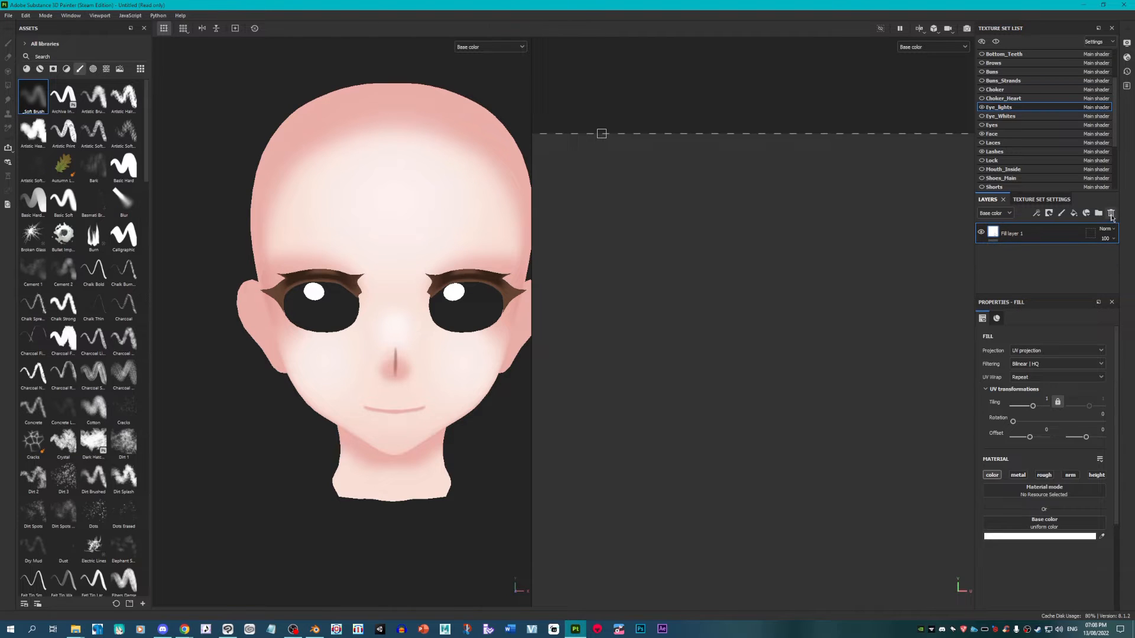
# Step: Add a fill layer with only the color channel to the Eye_Whites texture set and make its base color white (FFFFFF)
pyautogui.click(992, 117)
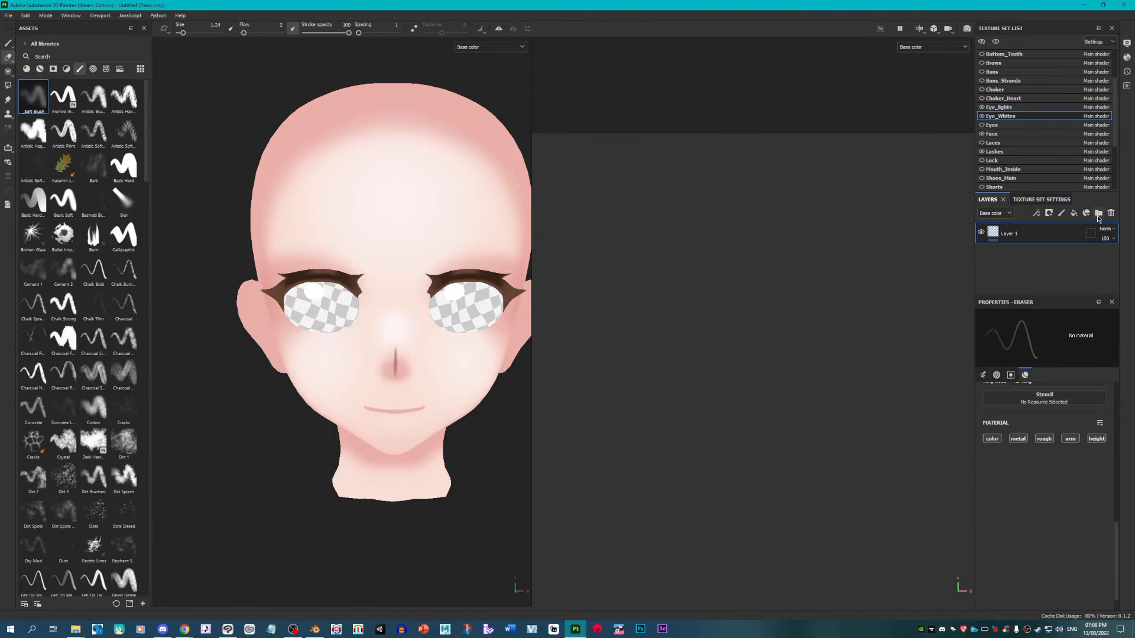
pyautogui.click(1074, 214)
pyautogui.click(1021, 475)
pyautogui.click(1045, 476)
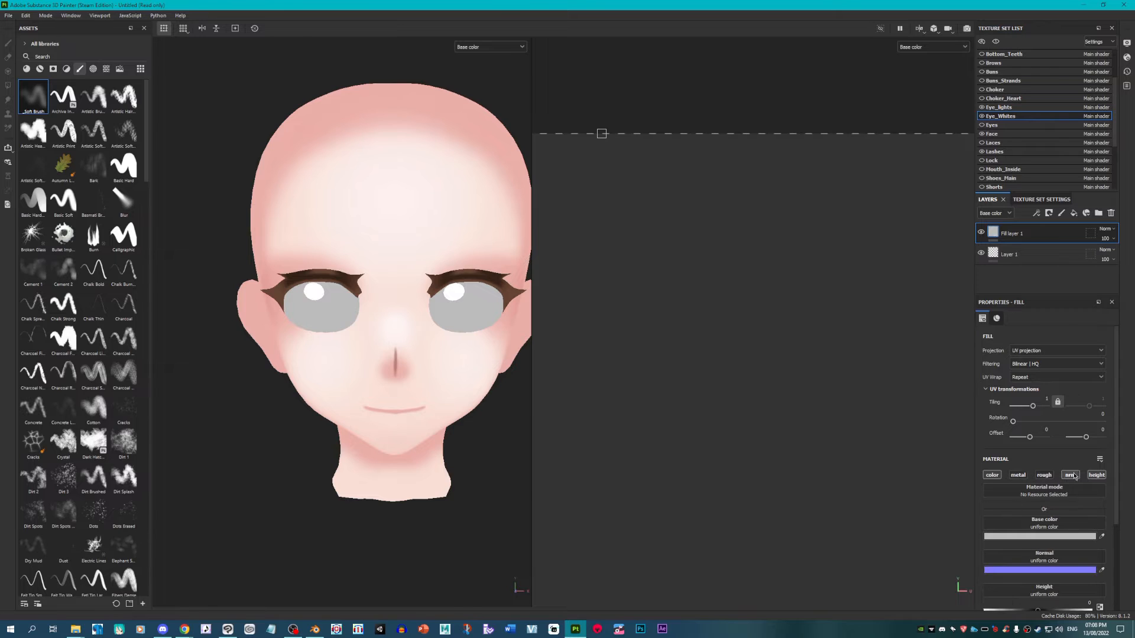
pyautogui.click(1071, 476)
pyautogui.click(1096, 476)
pyautogui.click(1044, 536)
pyautogui.moveTo(887, 366); pyautogui.dragTo(813, 295)
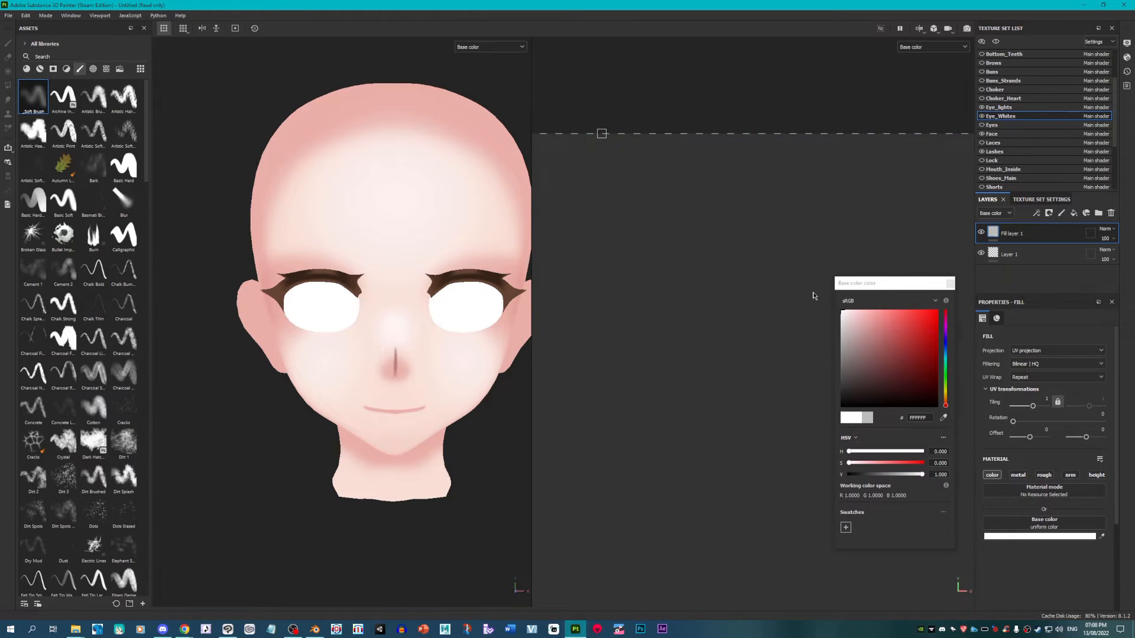
# Step: Move the Eye_Whites fill layer beneath Layer 1 and ready Layer 1 for painting with the Basic Soft brush
pyautogui.moveTo(1021, 233); pyautogui.dragTo(1052, 266)
pyautogui.click(1057, 240)
pyautogui.click(9, 44)
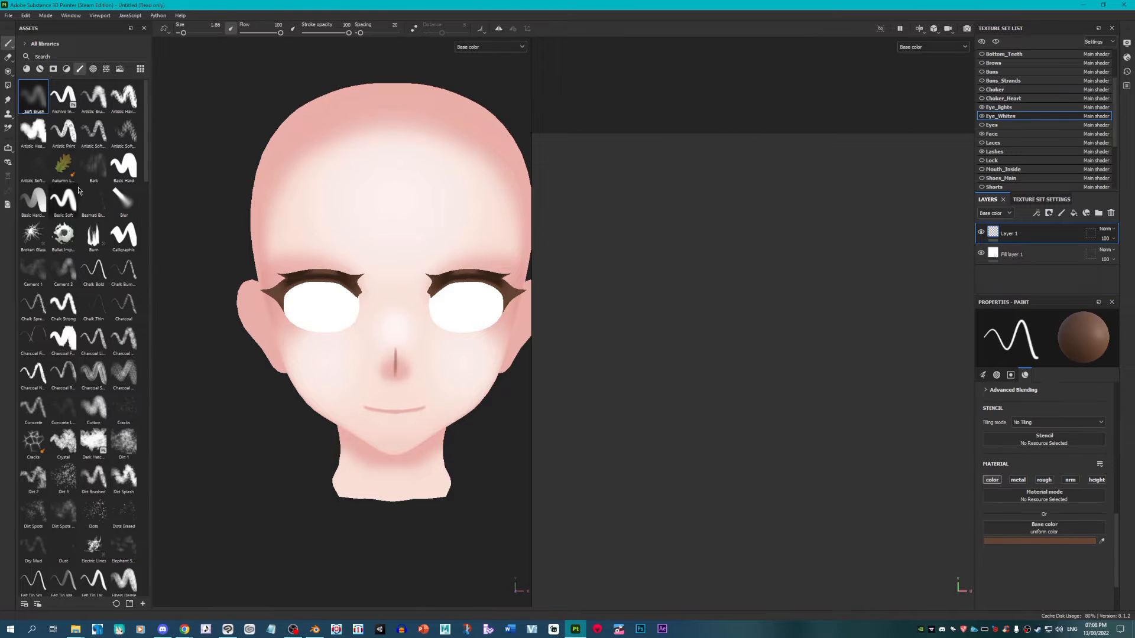
pyautogui.click(69, 195)
# Step: Set the paint brush's base color to a muted purple for shading the eye whites
pyautogui.scroll(-3, 307, 219)
pyautogui.scroll(3, 457, 276)
pyautogui.scroll(-2, 401, 309)
pyautogui.scroll(4, 375, 274)
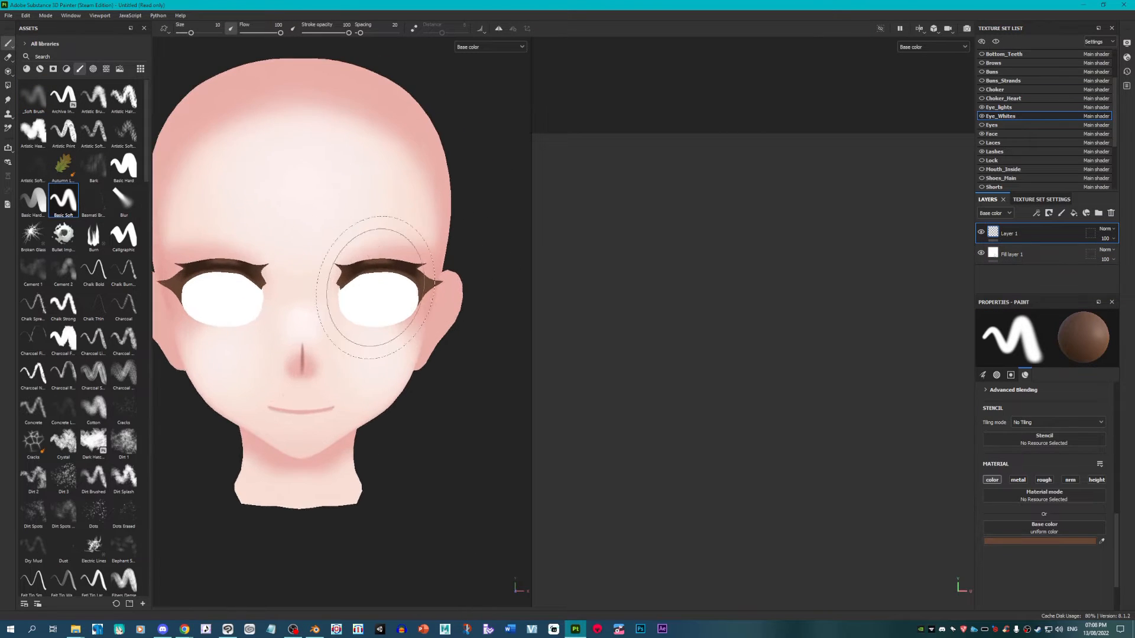
pyautogui.scroll(-2, 367, 414)
pyautogui.scroll(-8, 750, 300)
pyautogui.scroll(3, 896, 249)
pyautogui.scroll(4, 759, 390)
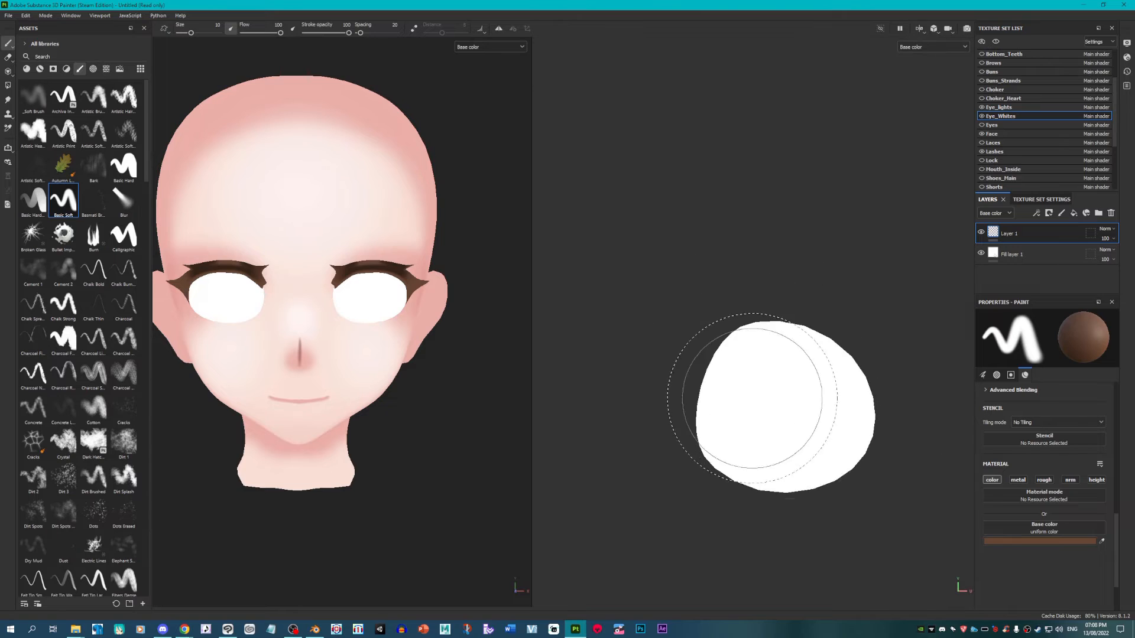
pyautogui.click(1101, 542)
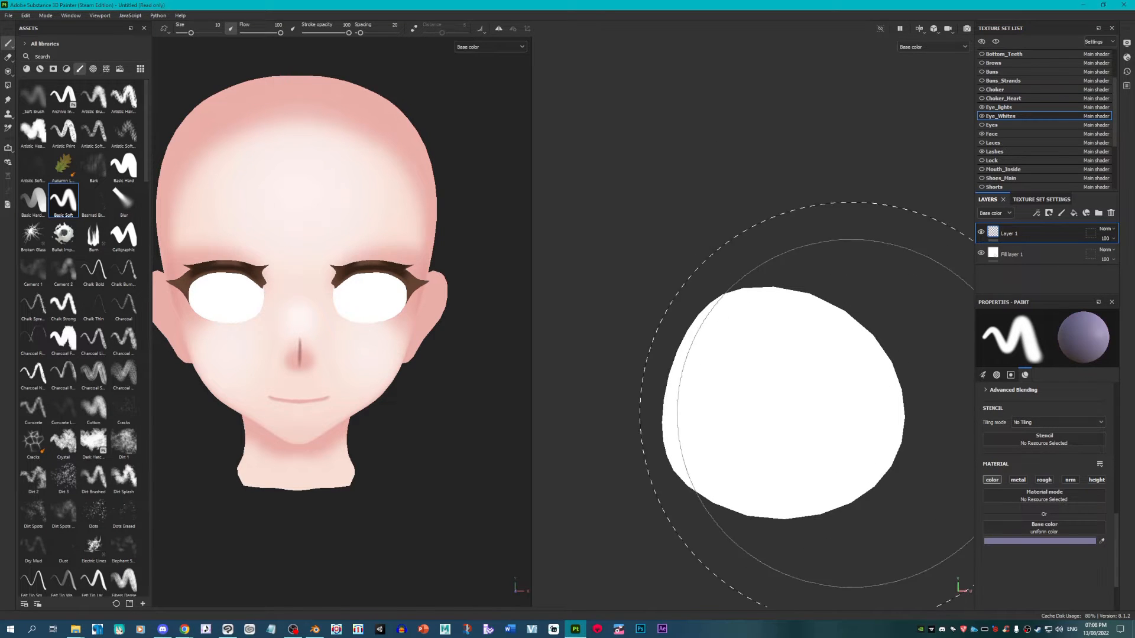
# Step: Try to paint purple shadow strokes across the eye-white UV island with the Basic Soft brush at about size 1.35
pyautogui.press('[')
pyautogui.press('[')
pyautogui.press('[')
pyautogui.press('[')
pyautogui.press('[')
pyautogui.press('[')
pyautogui.press('[')
pyautogui.press('[')
pyautogui.moveTo(668, 474)
pyautogui.mouseDown()
pyautogui.moveTo(753, 404)
pyautogui.moveTo(924, 386)
pyautogui.moveTo(712, 363)
pyautogui.moveTo(641, 405)
pyautogui.moveTo(690, 395)
pyautogui.moveTo(932, 420)
pyautogui.mouseUp()
pyautogui.hotkey('ctrl', 'z')
pyautogui.hotkey('ctrl', 'z')
pyautogui.hotkey('ctrl', 'z')
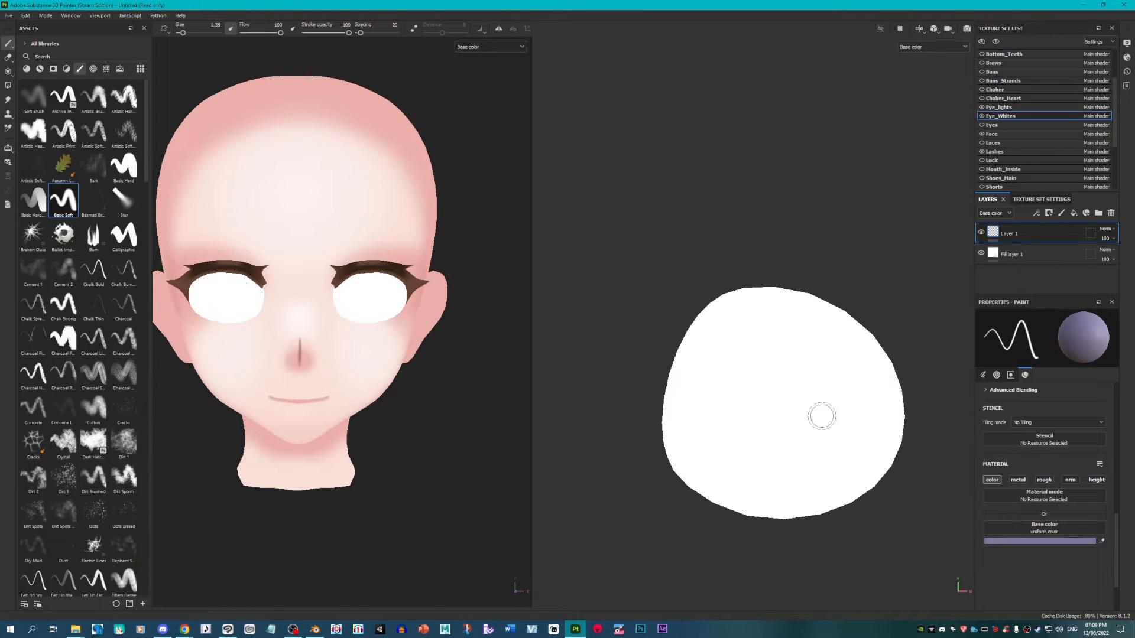
pyautogui.moveTo(656, 418)
pyautogui.mouseDown()
pyautogui.moveTo(911, 451)
pyautogui.moveTo(729, 392)
pyautogui.moveTo(686, 423)
pyautogui.moveTo(673, 414)
pyautogui.moveTo(886, 450)
pyautogui.mouseUp()
pyautogui.hotkey('ctrl', 'z')
pyautogui.hotkey('ctrl', 'z')
pyautogui.hotkey('ctrl', 'z')
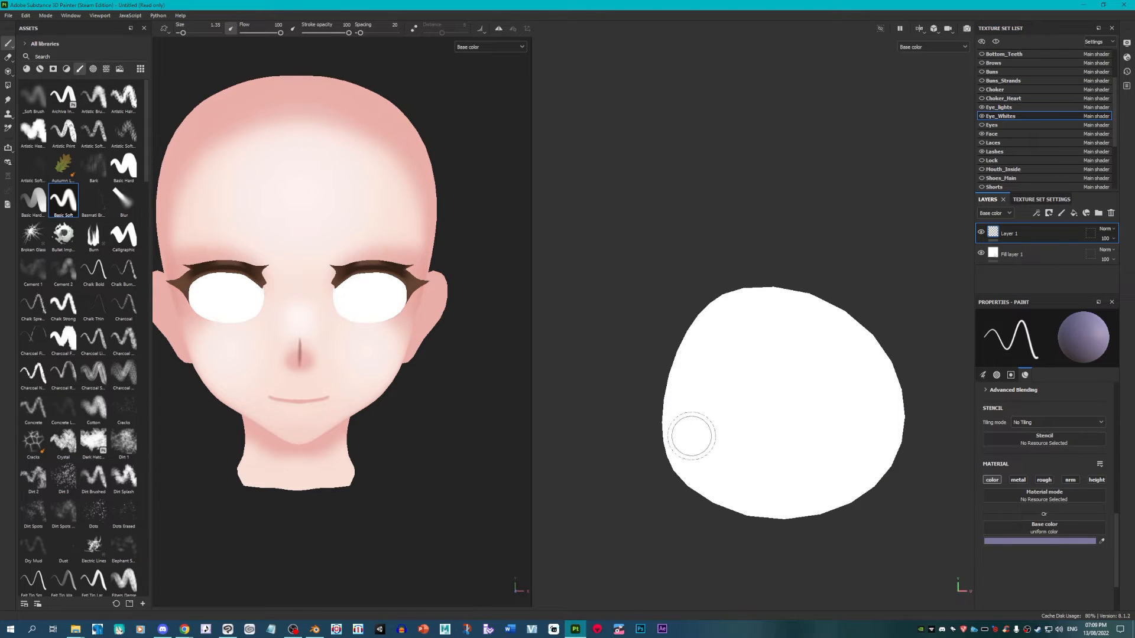
pyautogui.moveTo(668, 440)
pyautogui.mouseDown()
pyautogui.moveTo(753, 409)
pyautogui.moveTo(879, 479)
pyautogui.moveTo(843, 405)
pyautogui.moveTo(730, 400)
pyautogui.moveTo(670, 423)
pyautogui.mouseUp()
pyautogui.hotkey('ctrl', 'z')
pyautogui.hotkey('ctrl', 'z')
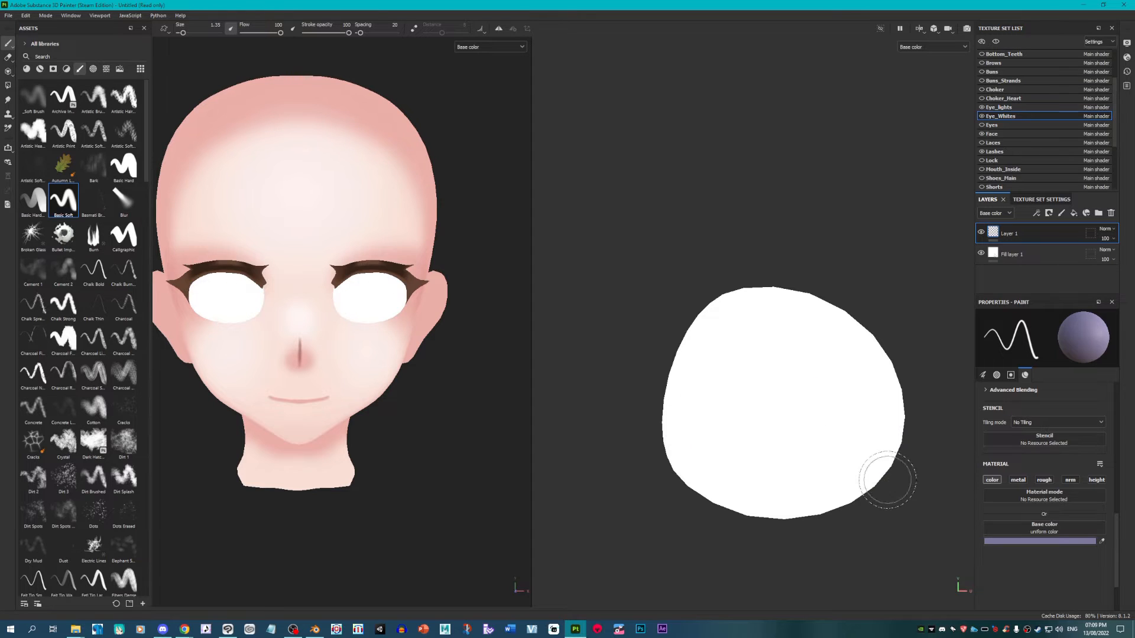
# Step: Paint the entire eye-white UV island in the muted purple on Layer 1
pyautogui.moveTo(887, 480)
pyautogui.mouseDown()
pyautogui.moveTo(819, 407)
pyautogui.moveTo(720, 377)
pyautogui.moveTo(665, 379)
pyautogui.moveTo(828, 419)
pyautogui.mouseUp()
pyautogui.moveTo(889, 477)
pyautogui.mouseDown()
pyautogui.moveTo(884, 419)
pyautogui.moveTo(685, 353)
pyautogui.moveTo(691, 334)
pyautogui.moveTo(875, 397)
pyautogui.moveTo(727, 319)
pyautogui.moveTo(863, 334)
pyautogui.moveTo(898, 325)
pyautogui.mouseUp()
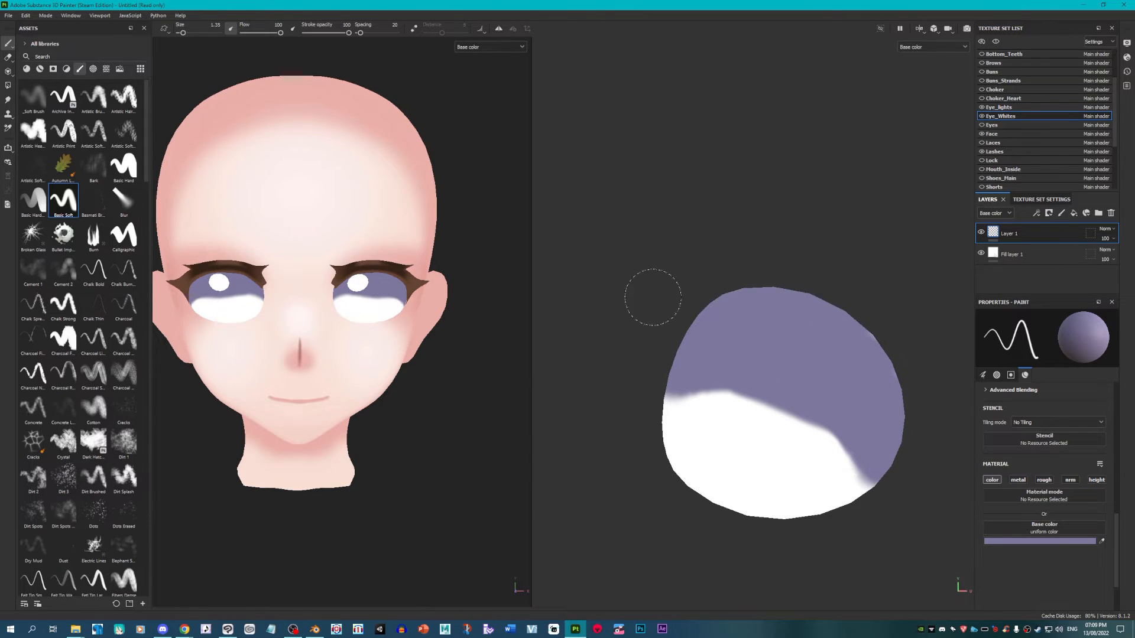
pyautogui.moveTo(714, 392)
pyautogui.mouseDown()
pyautogui.moveTo(833, 437)
pyautogui.moveTo(709, 467)
pyautogui.moveTo(857, 473)
pyautogui.moveTo(678, 506)
pyautogui.mouseUp()
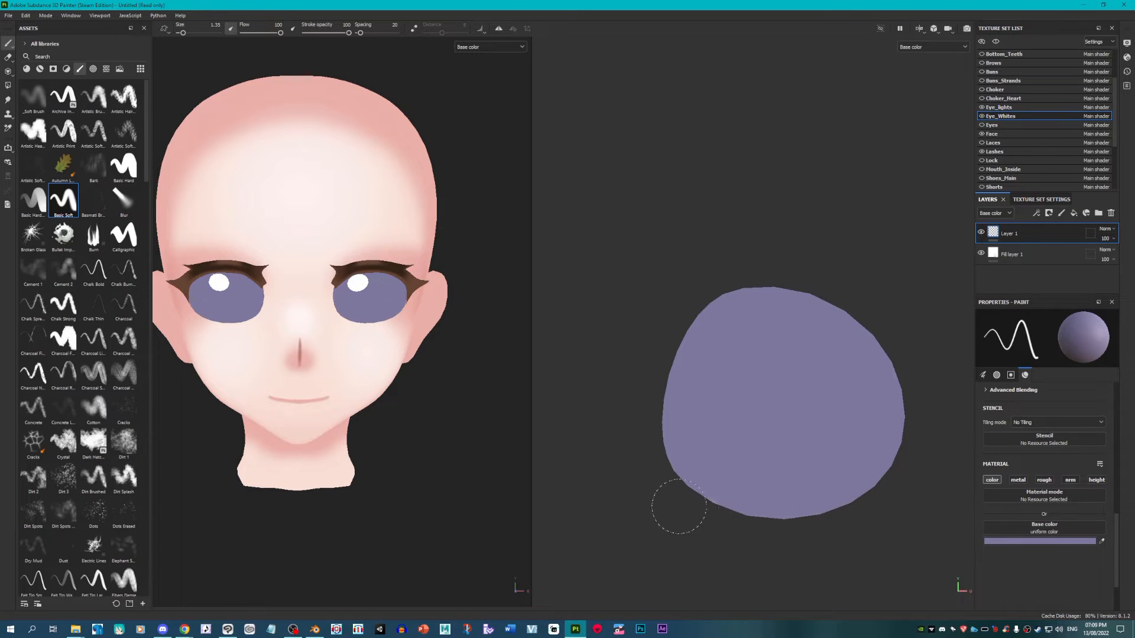
# Step: Erase the purple from the lower part of the eye-white island with the Basic Soft eraser, reduced to about size 2.44
pyautogui.click(7, 57)
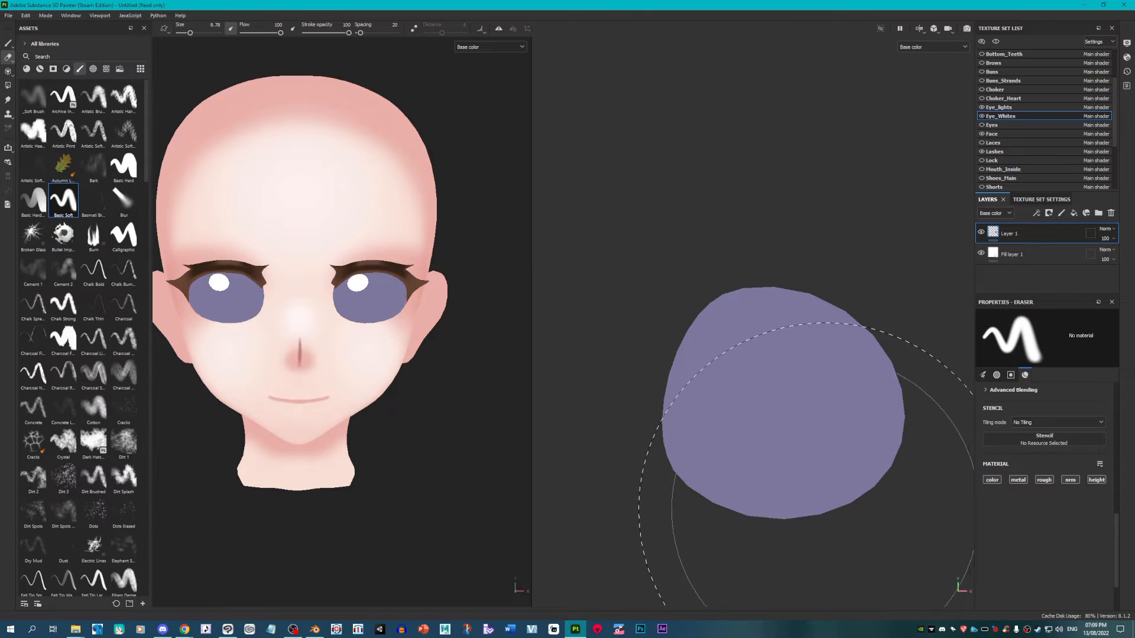
pyautogui.press('[')
pyautogui.press('[')
pyautogui.press('[')
pyautogui.press('[')
pyautogui.press('[')
pyautogui.press('[')
pyautogui.press('[')
pyautogui.press('[')
pyautogui.press('[')
pyautogui.press('[')
pyautogui.moveTo(700, 483)
pyautogui.mouseDown()
pyautogui.moveTo(714, 456)
pyautogui.moveTo(823, 505)
pyautogui.mouseUp()
pyautogui.press('[')
pyautogui.press('[')
pyautogui.moveTo(754, 498); pyautogui.dragTo(780, 508)
# Step: Erase further upward along the purple shadow's lower edge so the white covers the lower half of the island
pyautogui.scroll(2, 765, 480)
pyautogui.scroll(1, 675, 445)
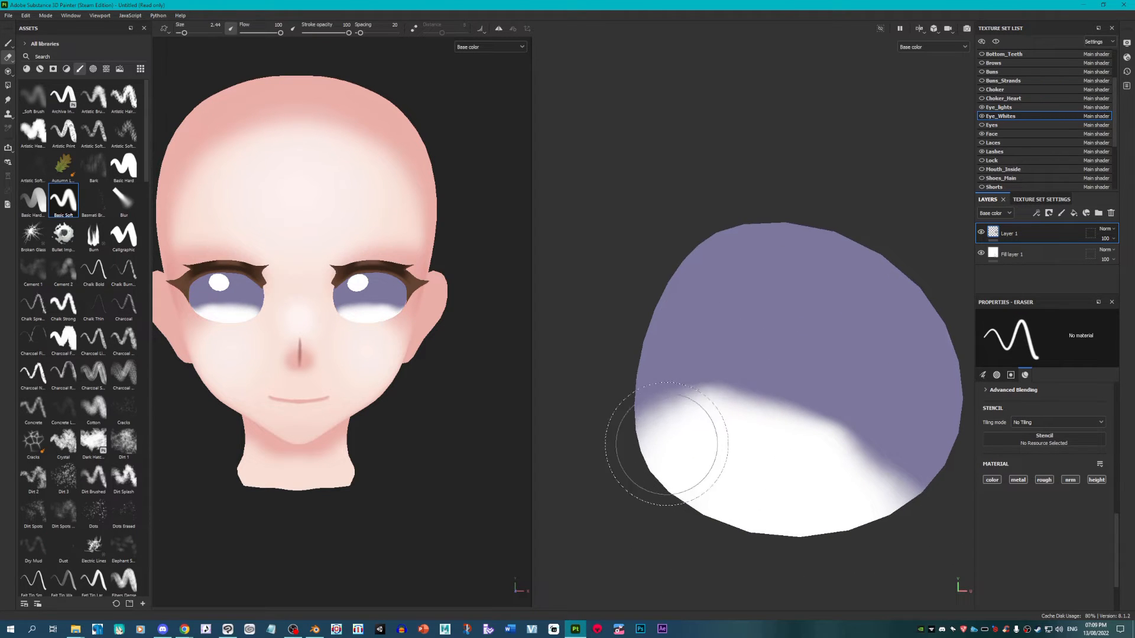
pyautogui.moveTo(667, 444)
pyautogui.mouseDown()
pyautogui.moveTo(691, 422)
pyautogui.moveTo(785, 418)
pyautogui.moveTo(851, 455)
pyautogui.moveTo(906, 526)
pyautogui.moveTo(856, 443)
pyautogui.moveTo(717, 405)
pyautogui.moveTo(671, 429)
pyautogui.mouseUp()
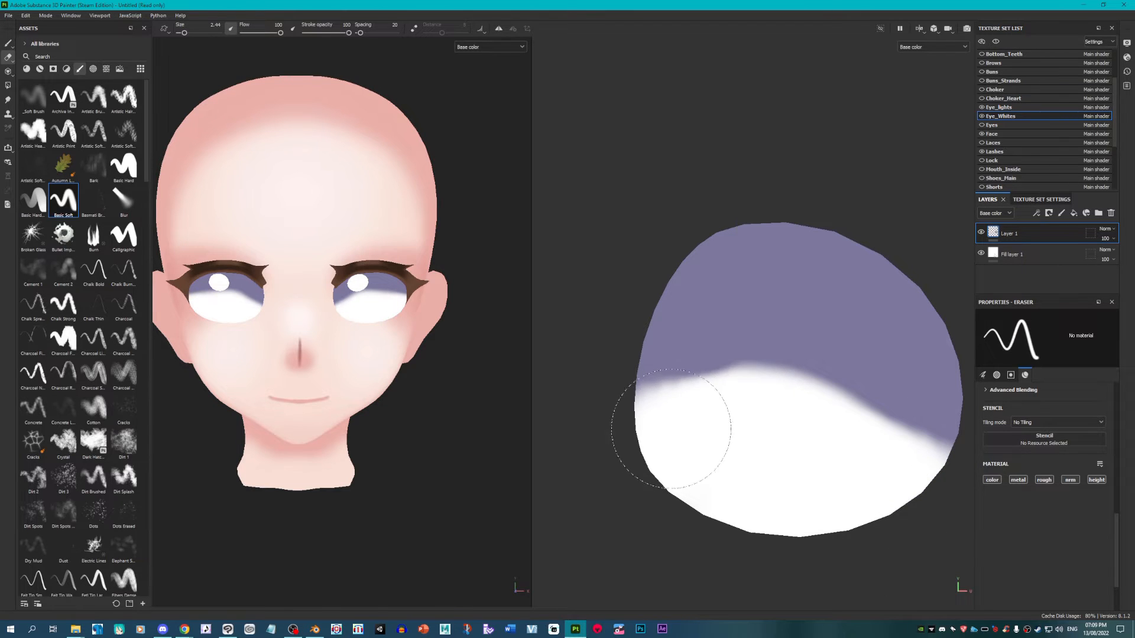
# Step: Sharpen the left part of the shadow's lower edge on the UV island with the eraser at size 0.93
pyautogui.press('[')
pyautogui.press('[')
pyautogui.press('[')
pyautogui.press('[')
pyautogui.scroll(2, 735, 410)
pyautogui.press('[')
pyautogui.press('[')
pyautogui.press('[')
pyautogui.press('[')
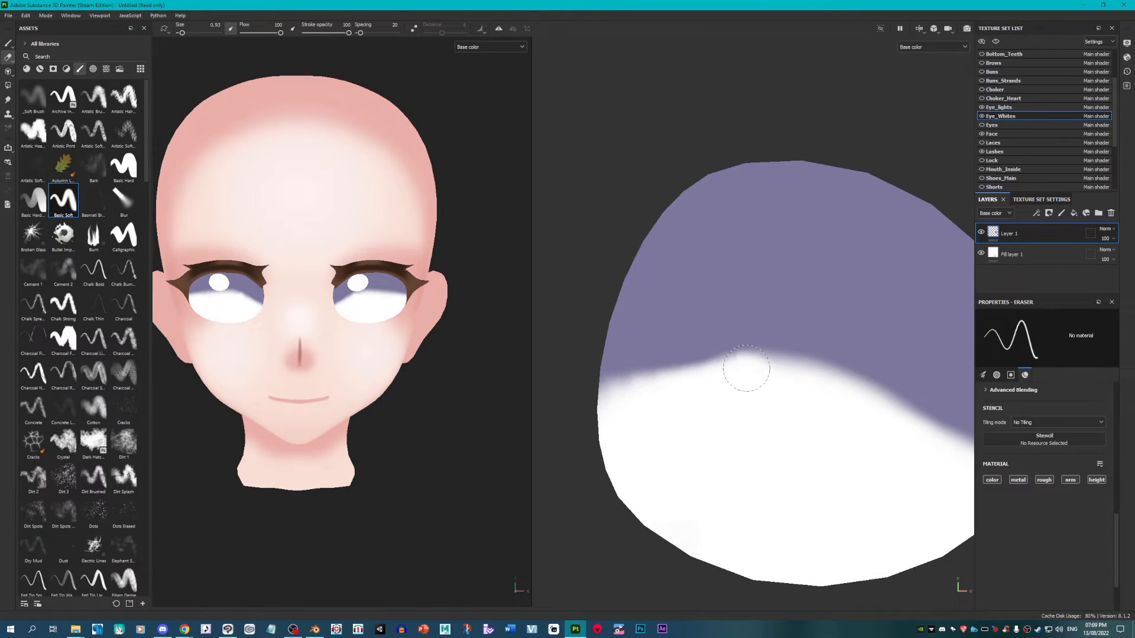
pyautogui.moveTo(746, 368); pyautogui.dragTo(606, 392)
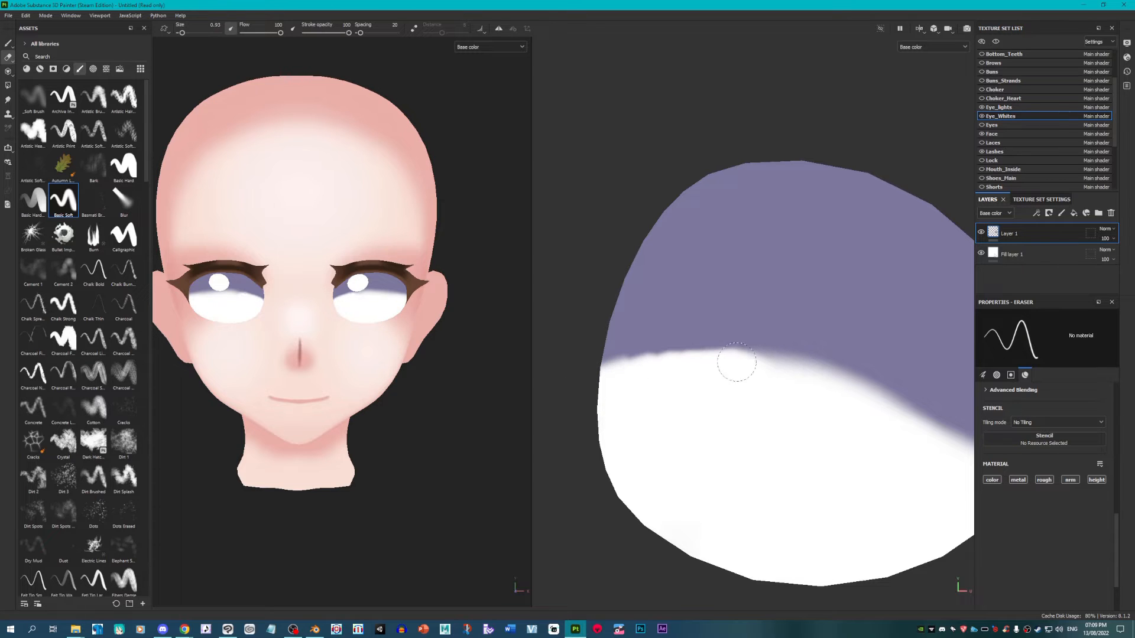
# Step: Sharpen the middle and right part of the shadow's lower edge with the small Basic Soft eraser
pyautogui.moveTo(736, 361); pyautogui.dragTo(859, 392)
pyautogui.scroll(-2, 720, 426)
pyautogui.scroll(3, 884, 453)
pyautogui.moveTo(884, 453)
pyautogui.mouseDown()
pyautogui.moveTo(888, 469)
pyautogui.moveTo(715, 376)
pyautogui.moveTo(815, 400)
pyautogui.moveTo(890, 456)
pyautogui.moveTo(754, 373)
pyautogui.mouseUp()
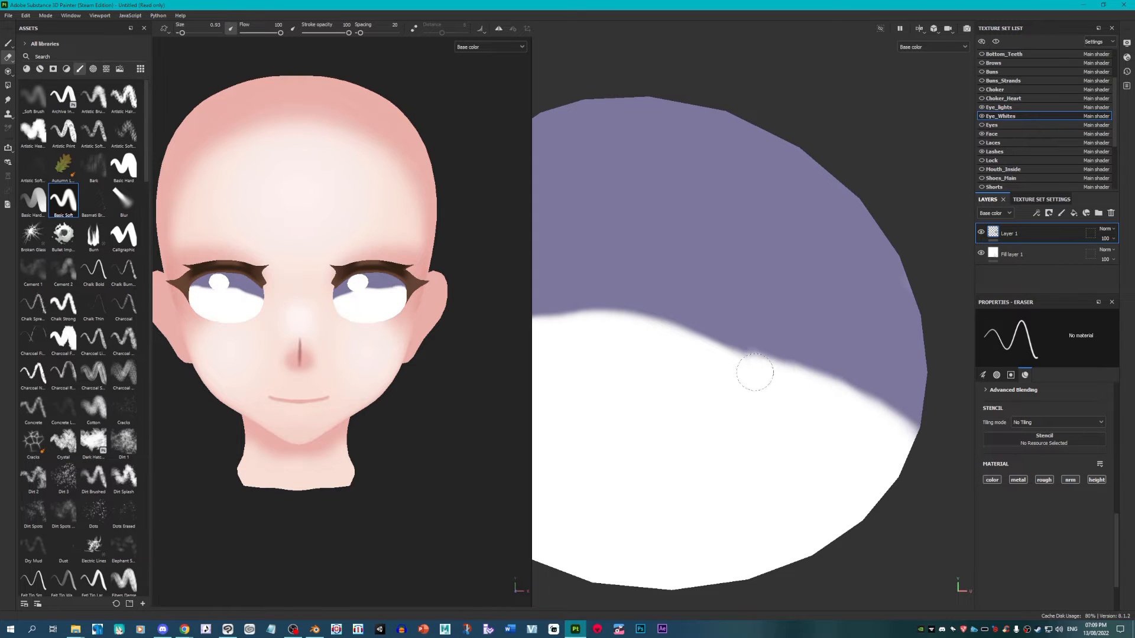
pyautogui.moveTo(697, 352); pyautogui.dragTo(861, 451)
pyautogui.scroll(-2, 823, 449)
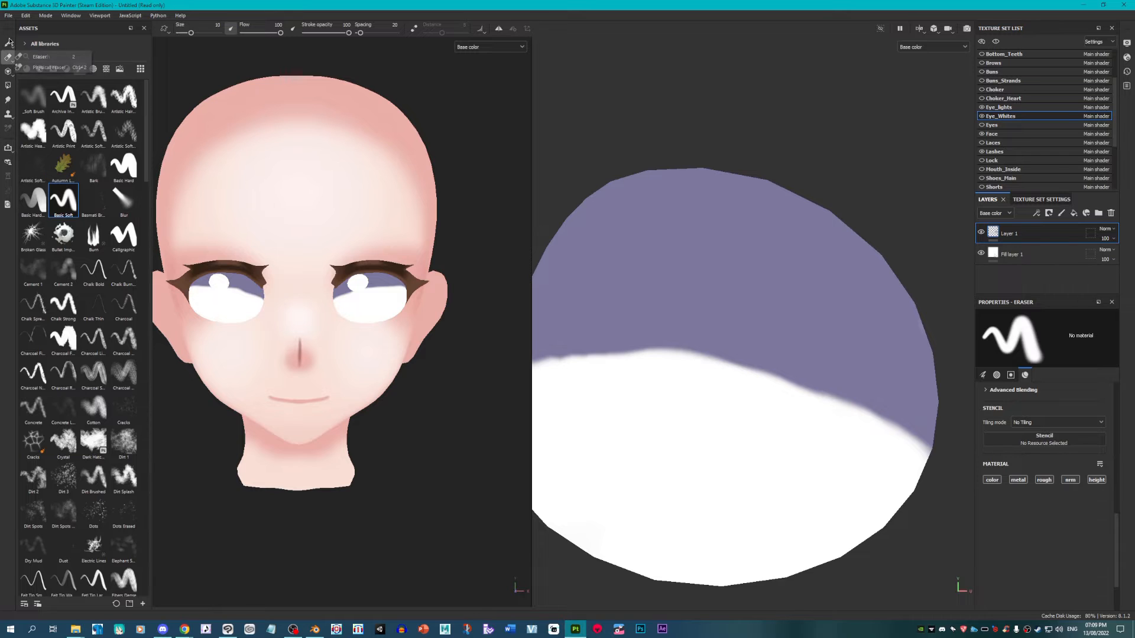
# Step: Paint purple along the right end of the shadow edge with the Basic Soft brush at size 0.93, curving it downward
pyautogui.press('1')
pyautogui.press('[')
pyautogui.press('[')
pyautogui.press('[')
pyautogui.press('[')
pyautogui.press('[')
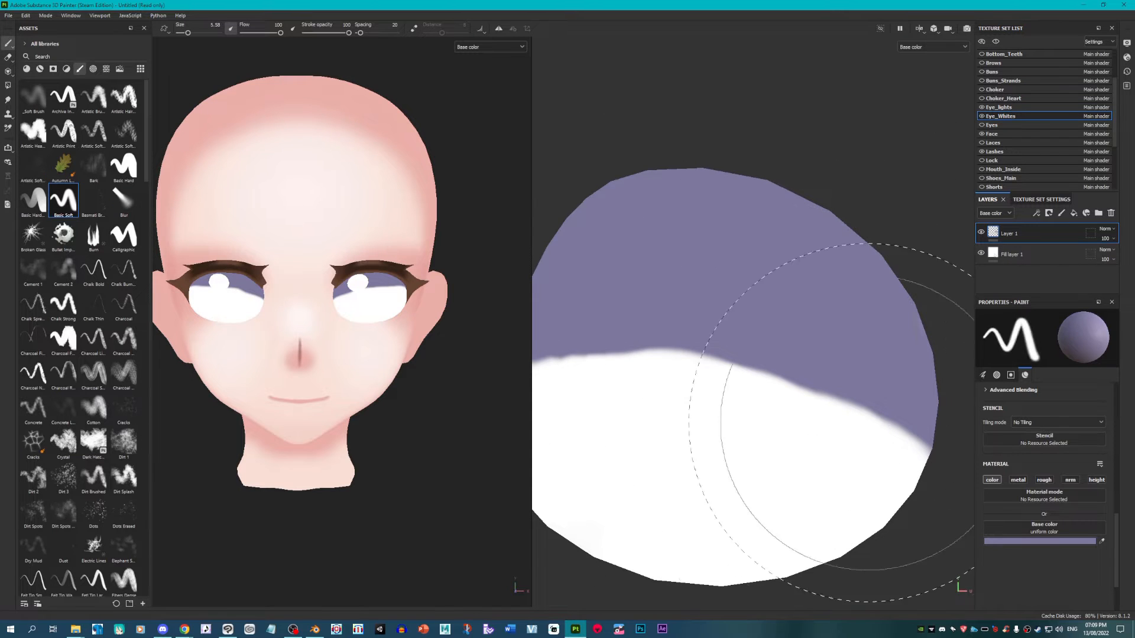
pyautogui.moveTo(926, 464)
pyautogui.mouseDown()
pyautogui.moveTo(898, 423)
pyautogui.moveTo(760, 349)
pyautogui.moveTo(650, 325)
pyautogui.mouseUp()
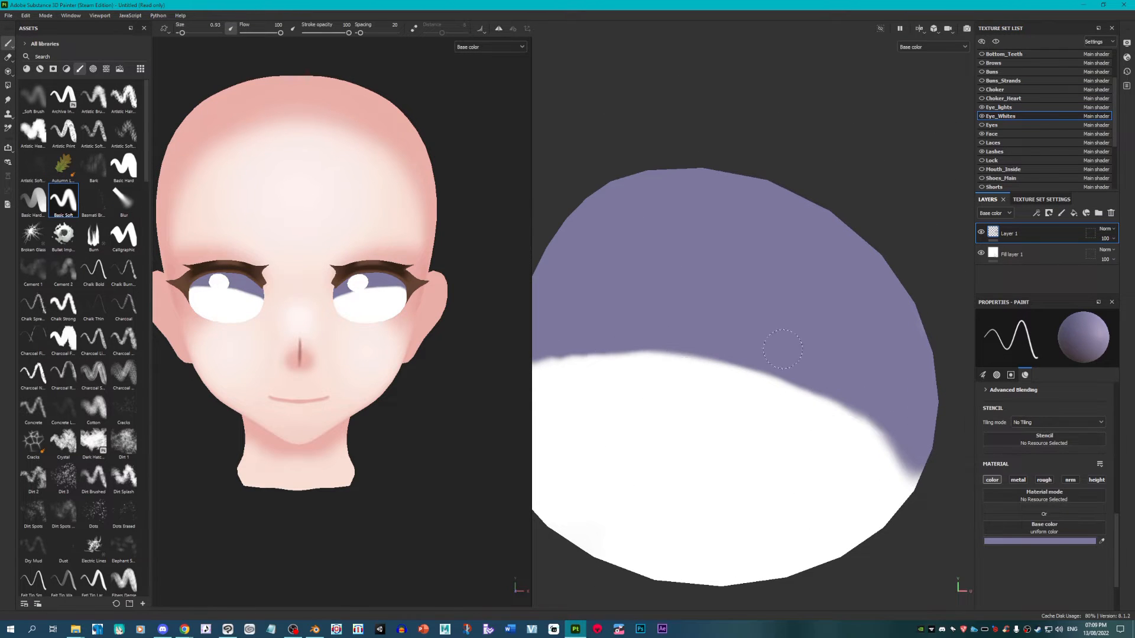
# Step: Paint the left end of the shadow edge in purple so it curves down toward the island's border
pyautogui.scroll(-1, 630, 342)
pyautogui.scroll(1, 565, 367)
pyautogui.keyDown('alt'); pyautogui.moveTo(565, 369); pyautogui.dragTo(670, 349, button='middle'); pyautogui.keyUp('alt')
pyautogui.scroll(1, 582, 372)
pyautogui.moveTo(593, 366)
pyautogui.mouseDown()
pyautogui.moveTo(715, 317)
pyautogui.moveTo(615, 353)
pyautogui.mouseUp()
pyautogui.moveTo(694, 322)
pyautogui.mouseDown()
pyautogui.moveTo(795, 316)
pyautogui.moveTo(577, 355)
pyautogui.moveTo(886, 340)
pyautogui.moveTo(658, 346)
pyautogui.mouseUp()
pyautogui.click(846, 331)
pyautogui.keyDown('alt'); pyautogui.moveTo(872, 332); pyautogui.dragTo(773, 321, button='middle'); pyautogui.keyUp('alt')
pyautogui.scroll(-2, 773, 322)
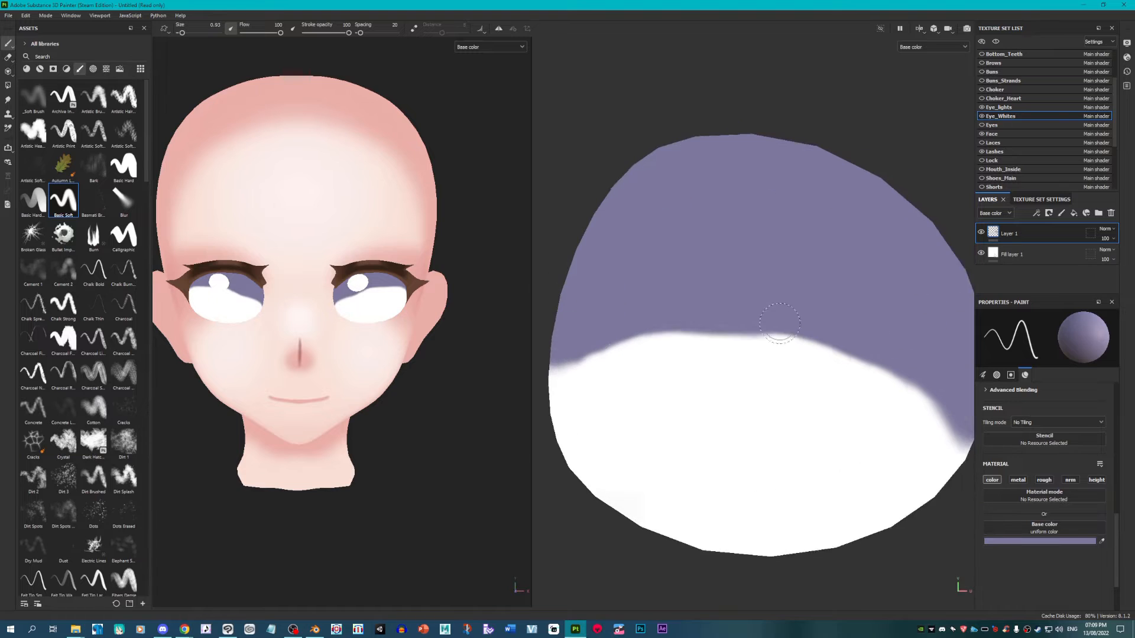
# Step: Smooth the full length of the purple shadow edge across the eye-white island with the small Basic Soft brush
pyautogui.scroll(1, 709, 314)
pyautogui.moveTo(607, 324)
pyautogui.mouseDown()
pyautogui.moveTo(721, 340)
pyautogui.moveTo(567, 355)
pyautogui.moveTo(797, 348)
pyautogui.moveTo(902, 378)
pyautogui.moveTo(951, 449)
pyautogui.mouseUp()
pyautogui.scroll(-2, 721, 355)
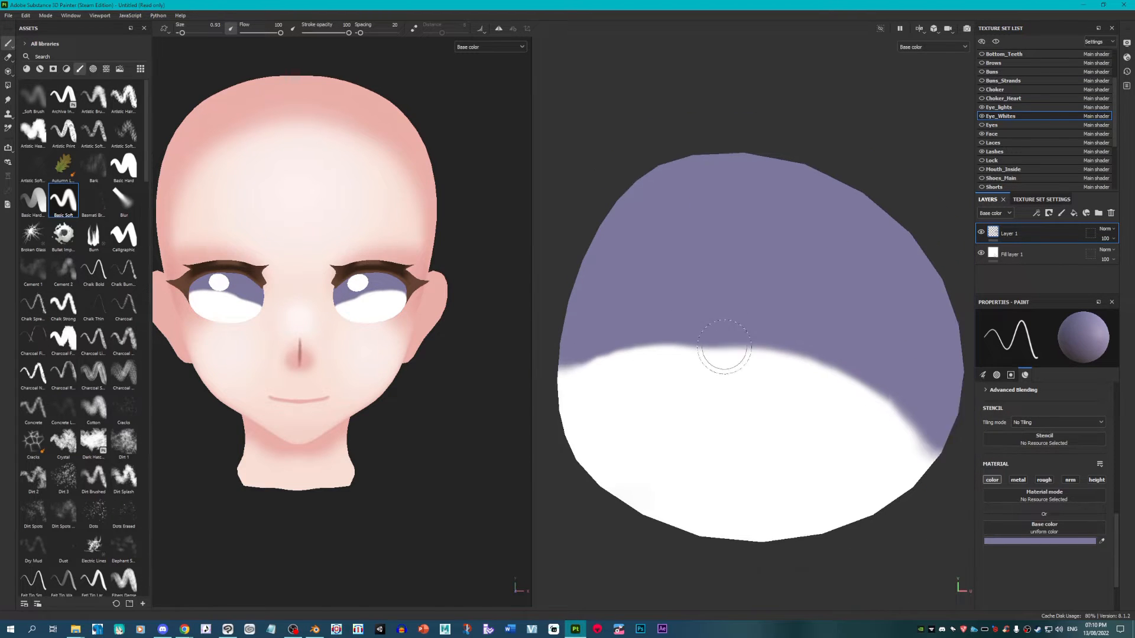
# Step: Touch up the purple shadow edge at the eye white's outer corner in both the 3D and UV views
pyautogui.scroll(5, 264, 287)
pyautogui.scroll(3, 264, 287)
pyautogui.scroll(-1, 355, 295)
pyautogui.keyDown('alt'); pyautogui.moveTo(508, 295); pyautogui.dragTo(438, 299, button='middle'); pyautogui.keyUp('alt')
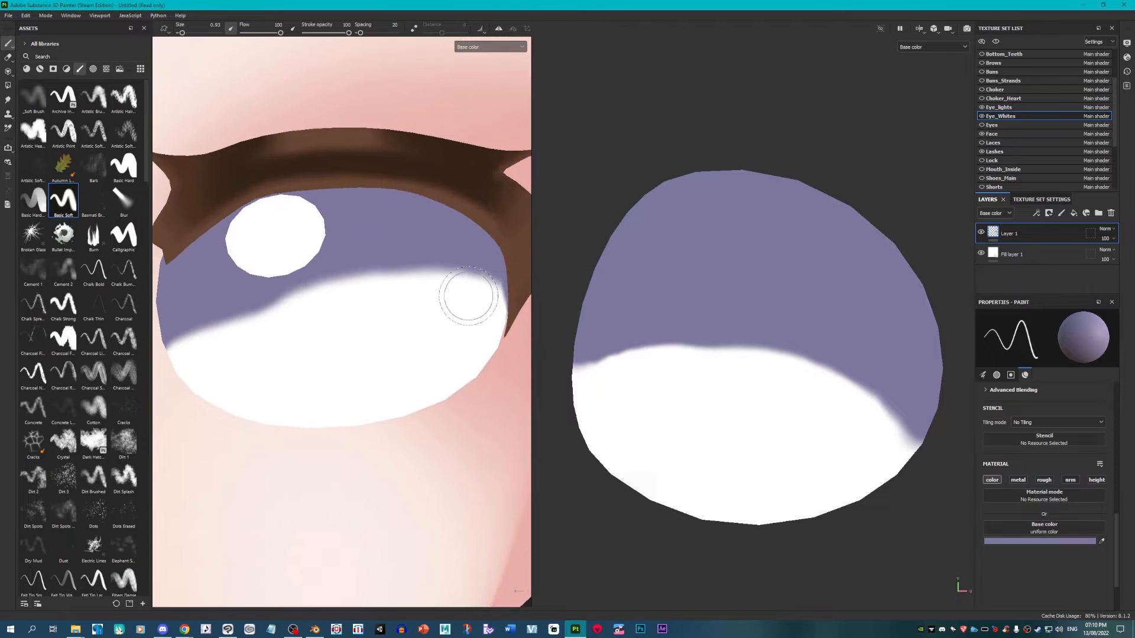
pyautogui.scroll(2, 471, 298)
pyautogui.moveTo(502, 286)
pyautogui.mouseDown()
pyautogui.moveTo(490, 273)
pyautogui.moveTo(367, 279)
pyautogui.moveTo(237, 307)
pyautogui.moveTo(486, 284)
pyautogui.mouseUp()
pyautogui.scroll(-2, 385, 303)
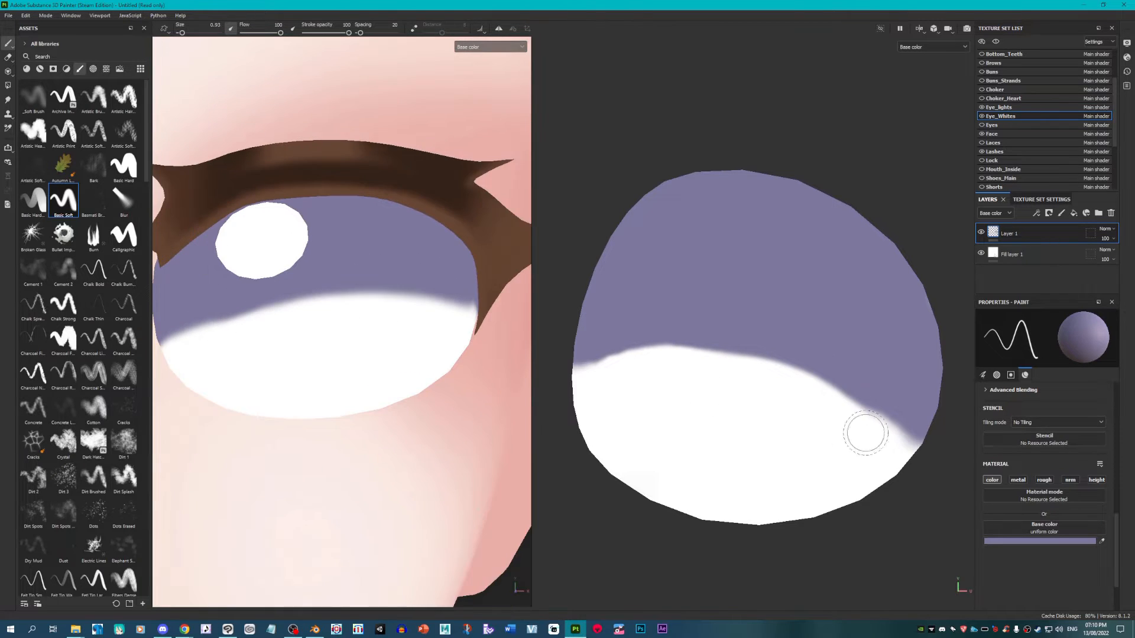
pyautogui.scroll(1, 861, 431)
pyautogui.moveTo(894, 404); pyautogui.dragTo(945, 470)
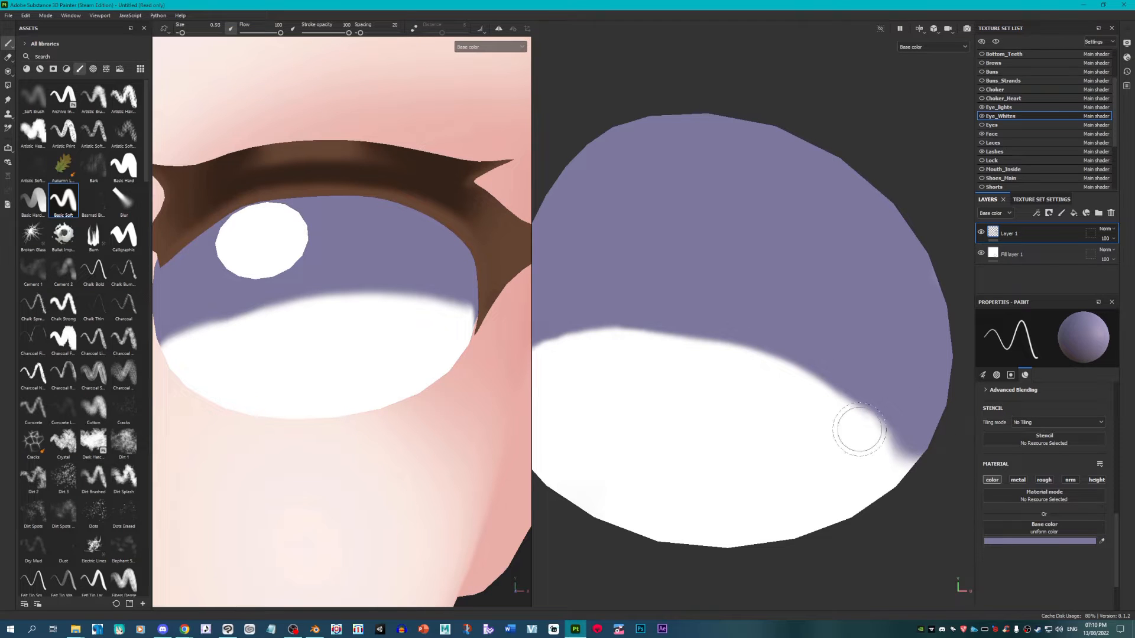
pyautogui.scroll(-3, 874, 387)
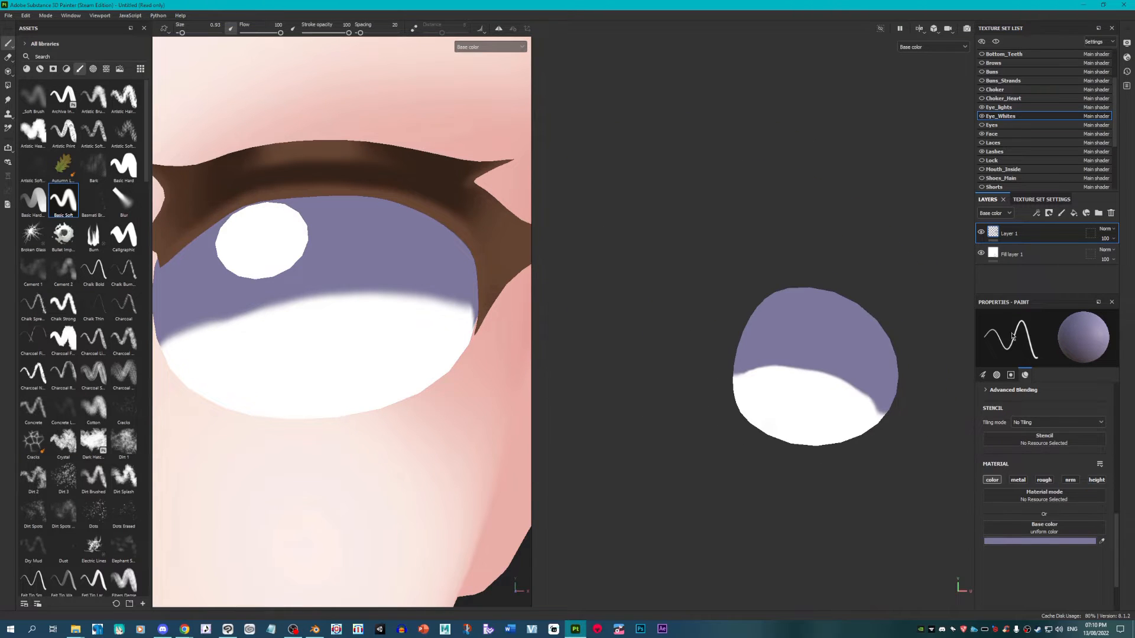
# Step: Lower the opacity of the purple shadow layer to 64 and check it on the whole head
pyautogui.click(1109, 238)
pyautogui.moveTo(1130, 254); pyautogui.dragTo(1116, 255)
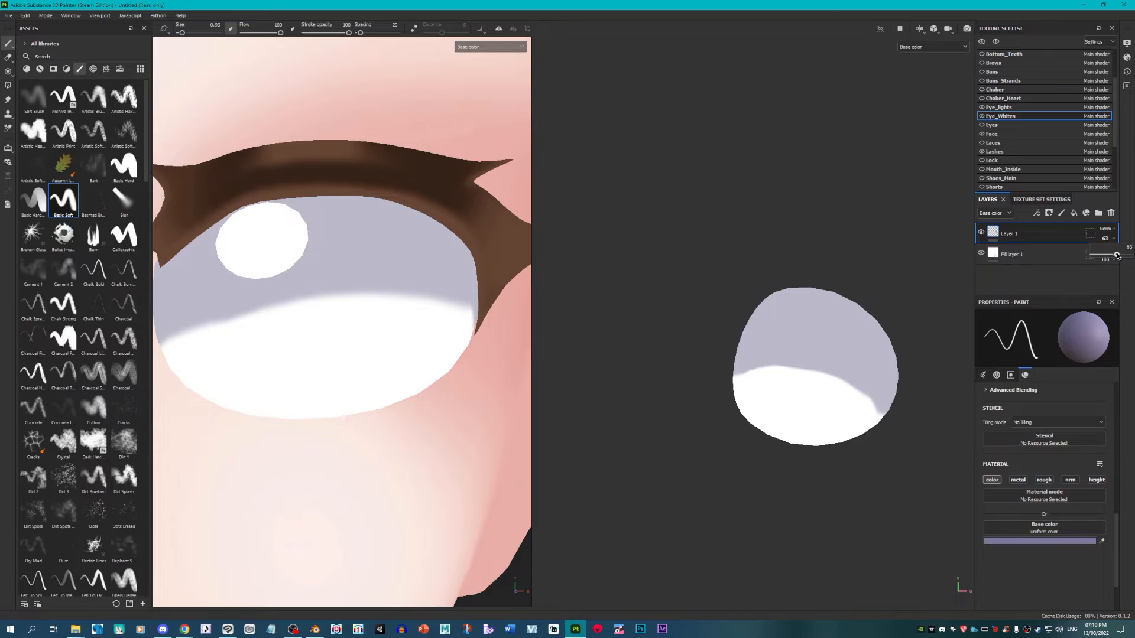
pyautogui.press('f')
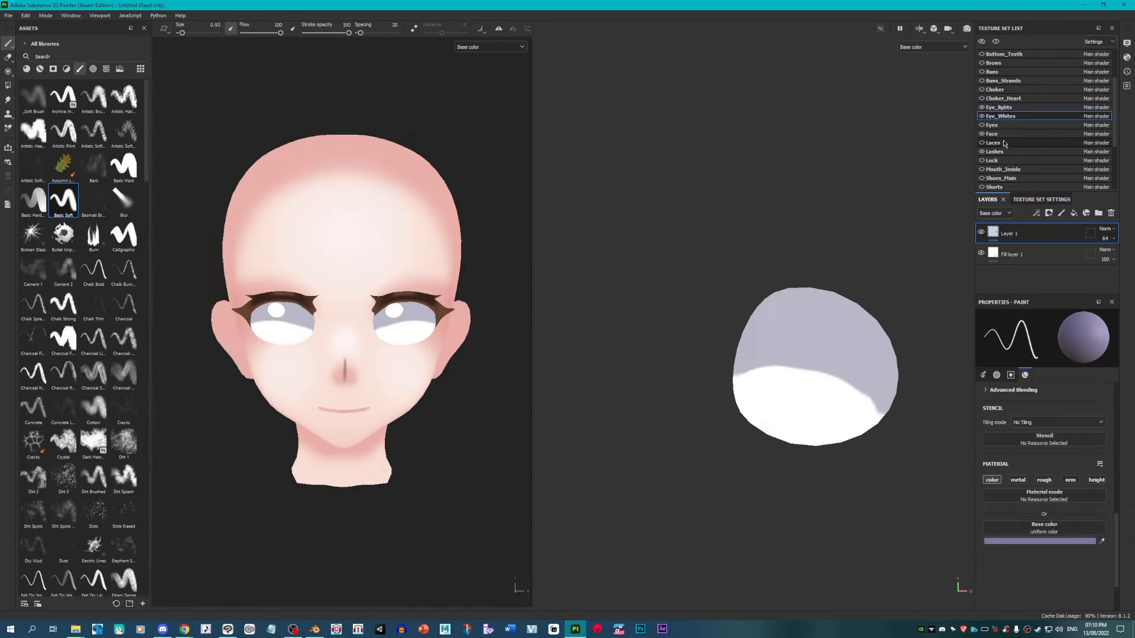
# Step: Show the Eyes texture set on the model
pyautogui.click(981, 125)
pyautogui.scroll(2, 413, 301)
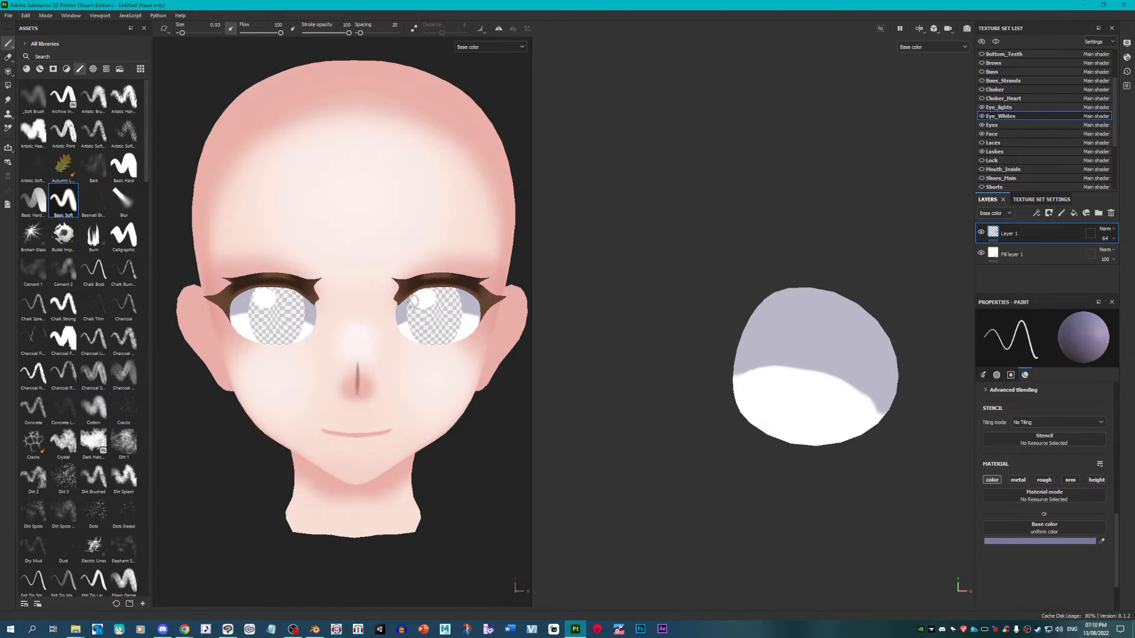
pyautogui.scroll(2, 1017, 84)
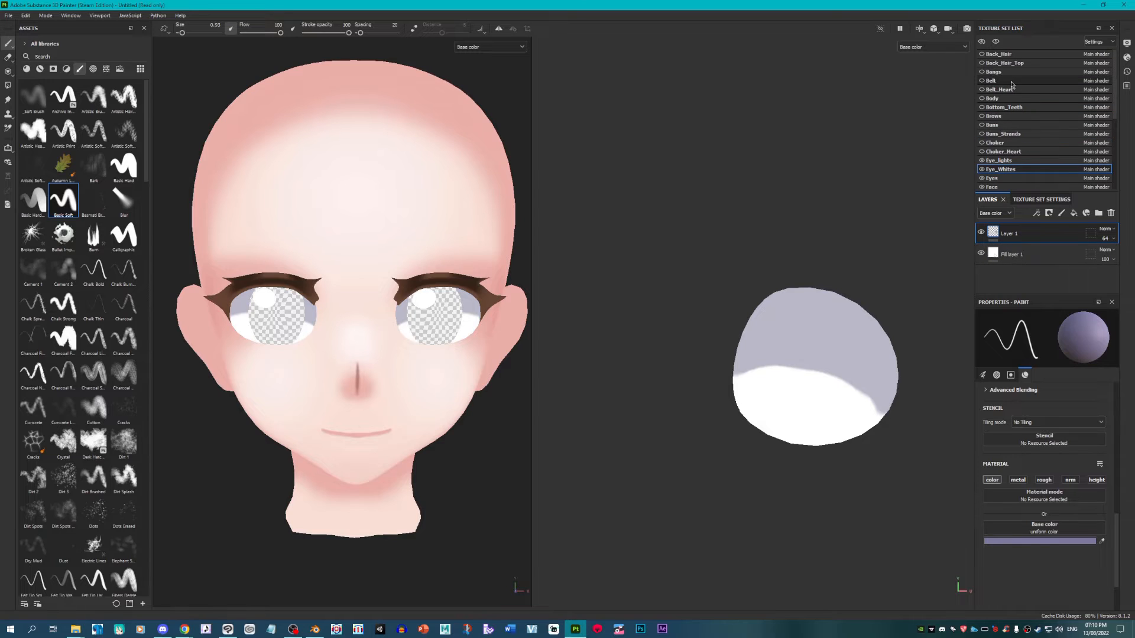
# Step: Show the Brows texture set and add a fill layer to it with only the color channel enabled
pyautogui.click(981, 116)
pyautogui.click(998, 116)
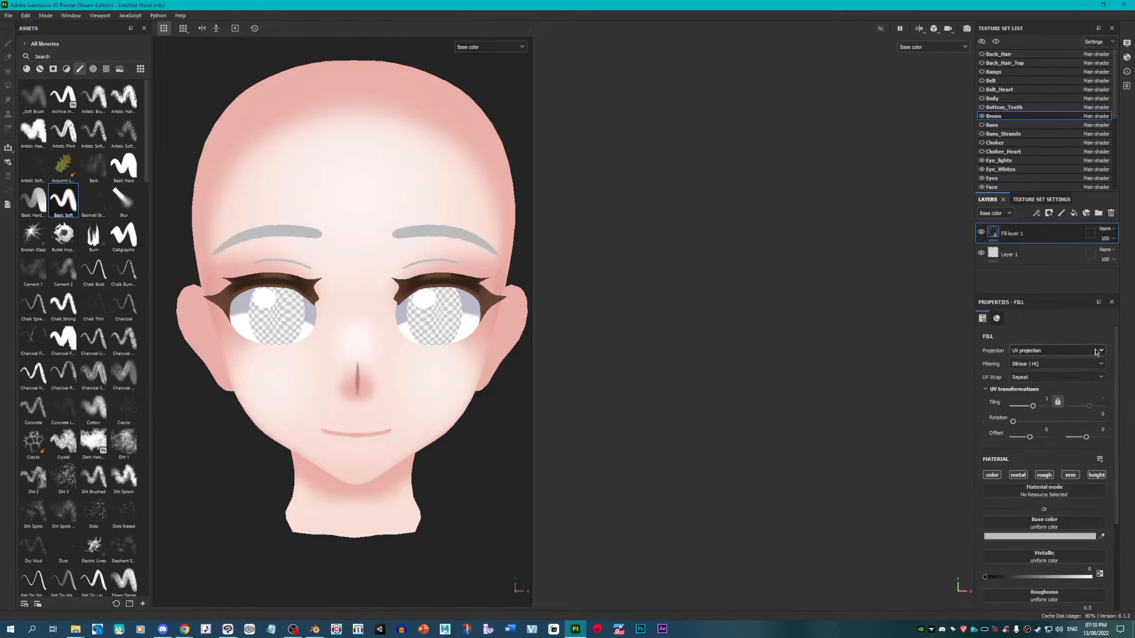
pyautogui.click(1041, 476)
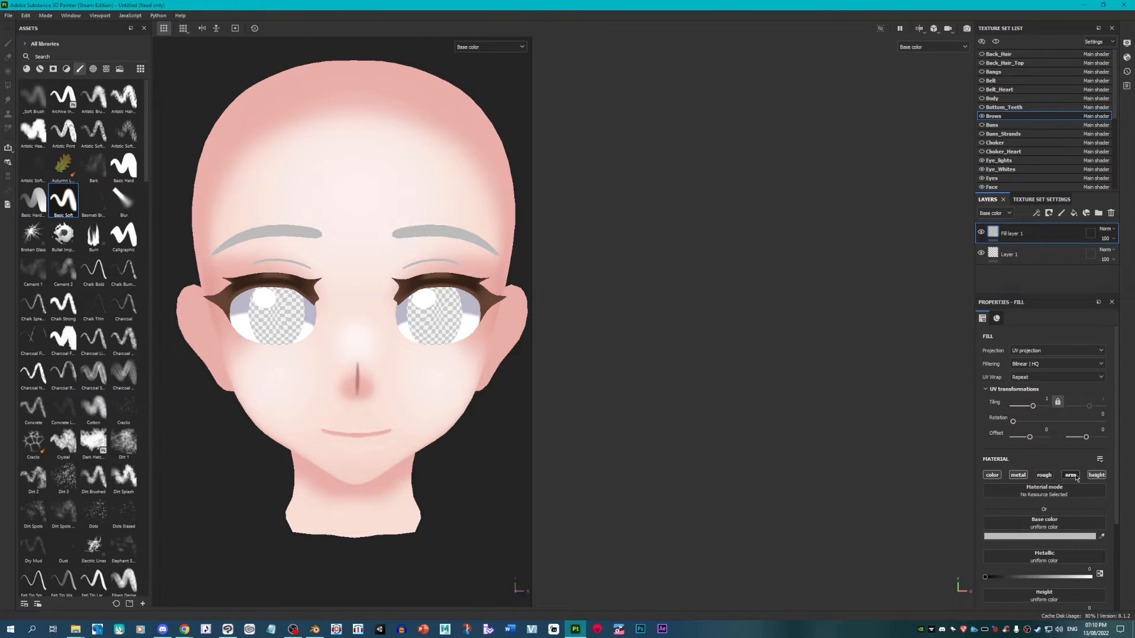
pyautogui.click(1016, 475)
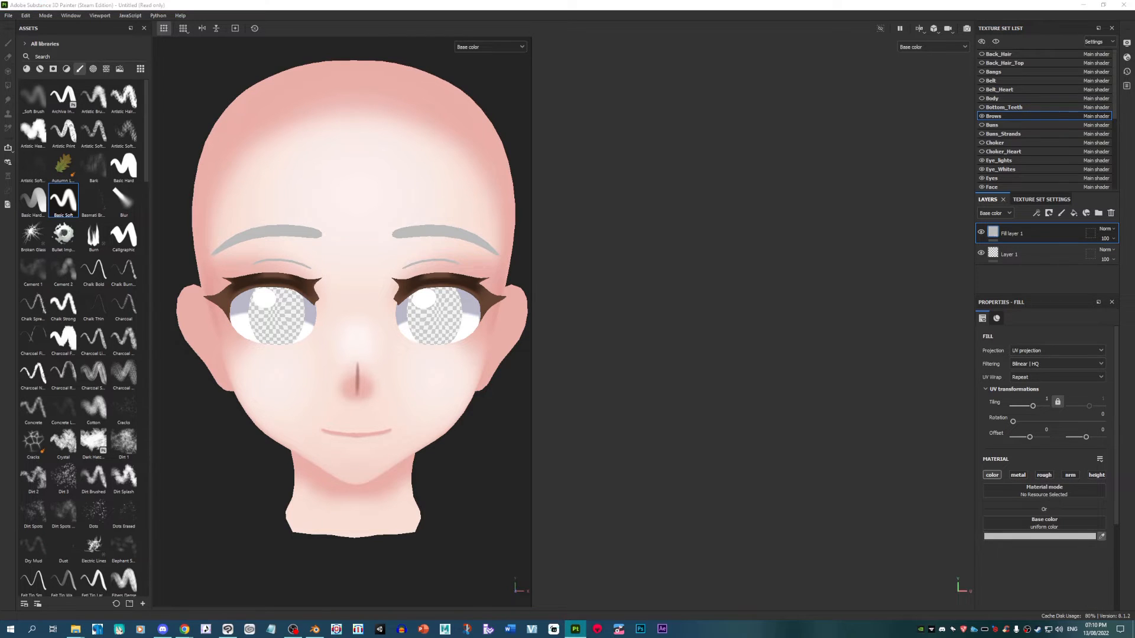
# Step: Sample a near-black base color for the Brows fill layer and check the brows on the face
pyautogui.click(814, 222)
pyautogui.scroll(5, 375, 246)
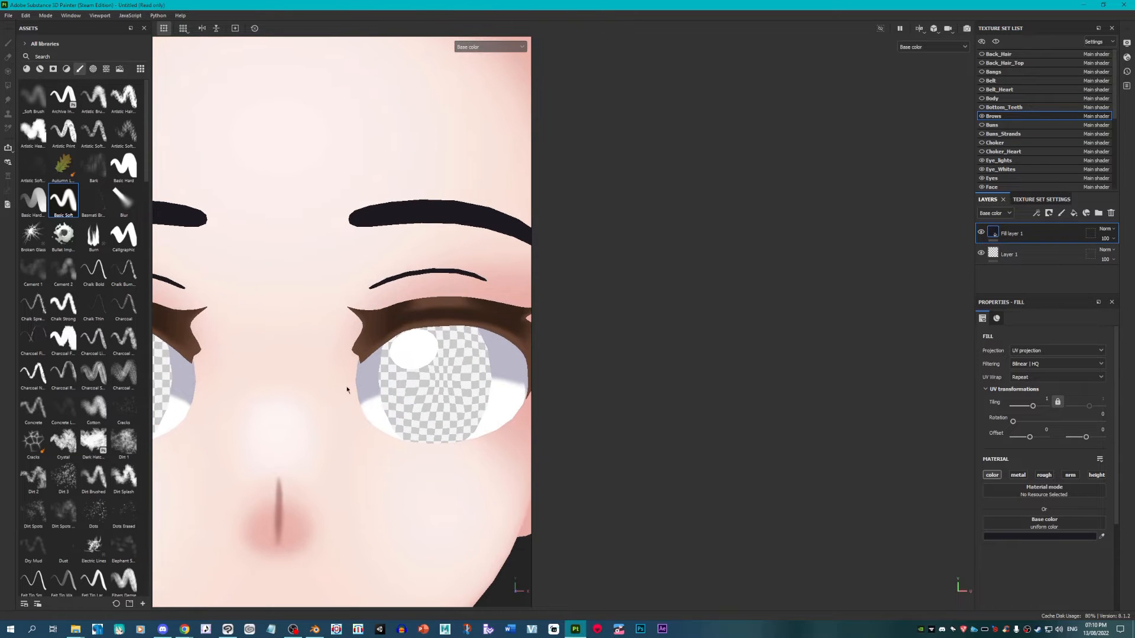
pyautogui.scroll(-5, 347, 389)
pyautogui.scroll(3, 405, 325)
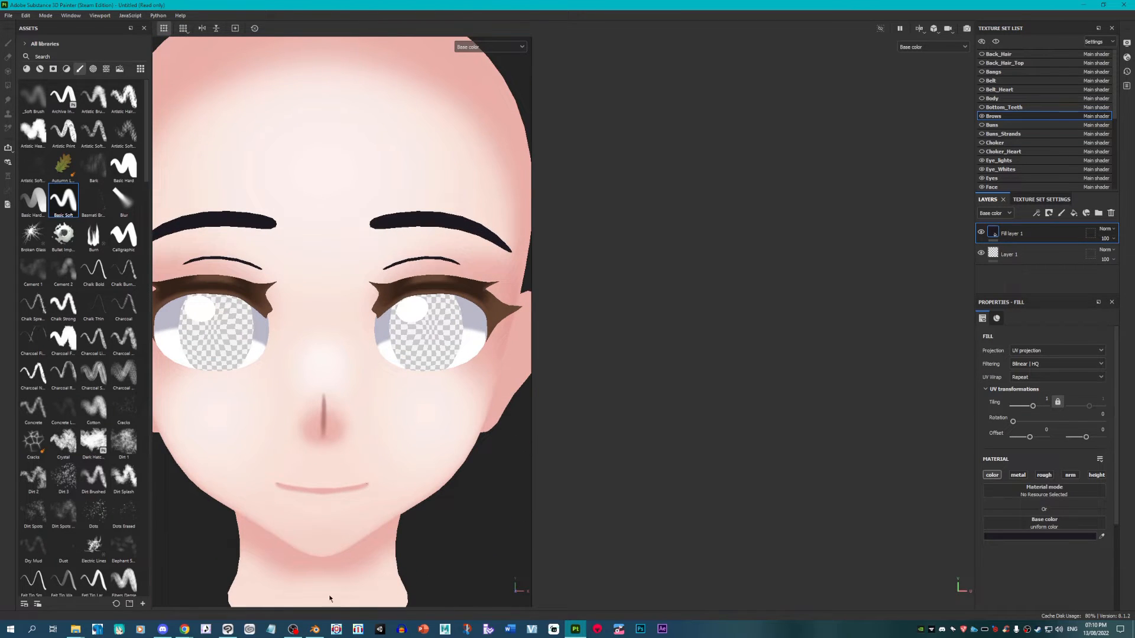
# Step: Switch to Blender and examine the character's eyes and brow area on the model
pyautogui.click(315, 629)
pyautogui.scroll(4, 550, 306)
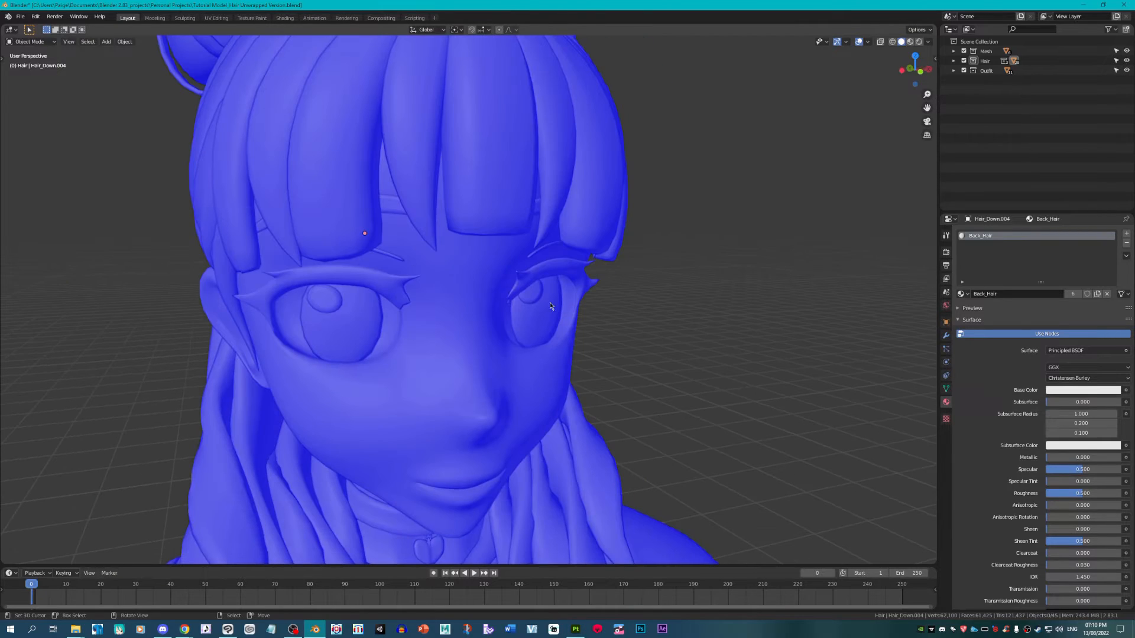
# Step: Add a second material slot with a new material named Eye Lids to the brows object
pyautogui.click(390, 258)
pyautogui.click(1126, 234)
pyautogui.click(1027, 293)
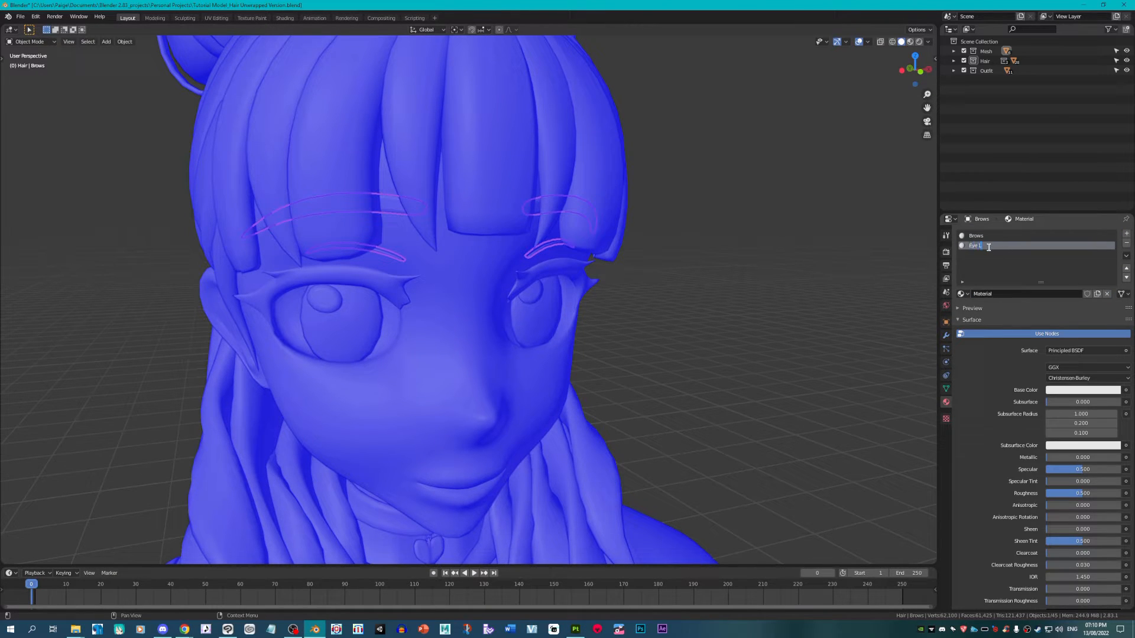
# Step: Select the linked faces of the eyelid creases in the brows object and assign the active Brows material to them
pyautogui.press('Tab')
pyautogui.click(554, 244)
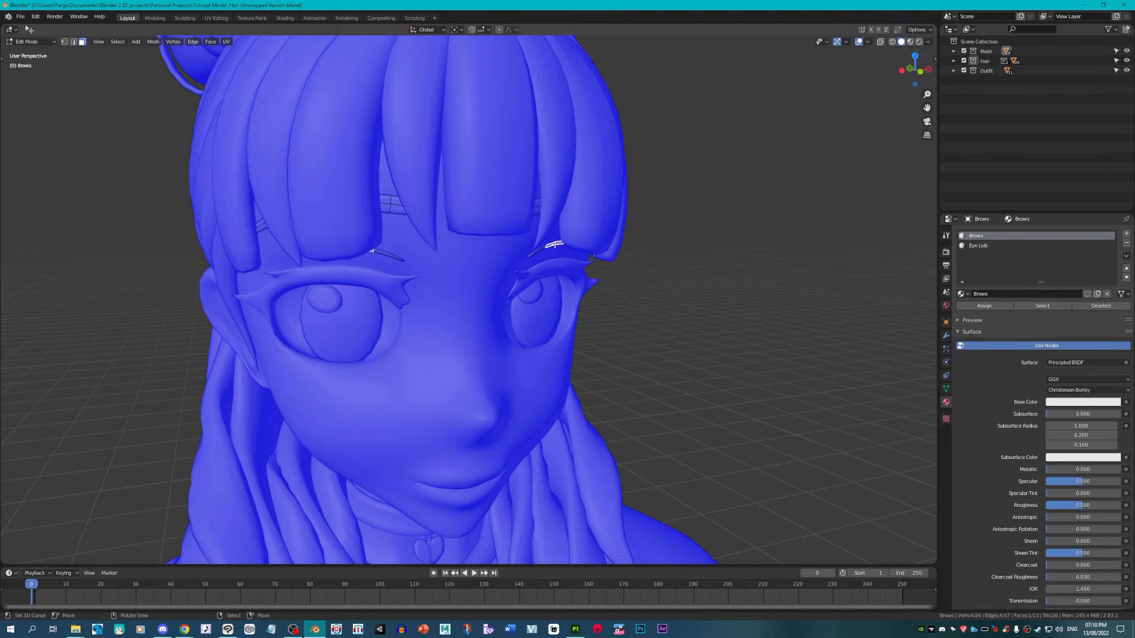
pyautogui.hotkey('ctrl', 'l')
pyautogui.click(969, 305)
# Step: Add a material named Ears to the female body mesh and assign the linked ear faces to it
pyautogui.moveTo(710, 331); pyautogui.dragTo(431, 293, button='middle')
pyautogui.press('Tab')
pyautogui.rightClick(463, 317)
pyautogui.click(462, 318)
pyautogui.press('Tab')
pyautogui.click(500, 308)
pyautogui.hotkey('ctrl', 'l')
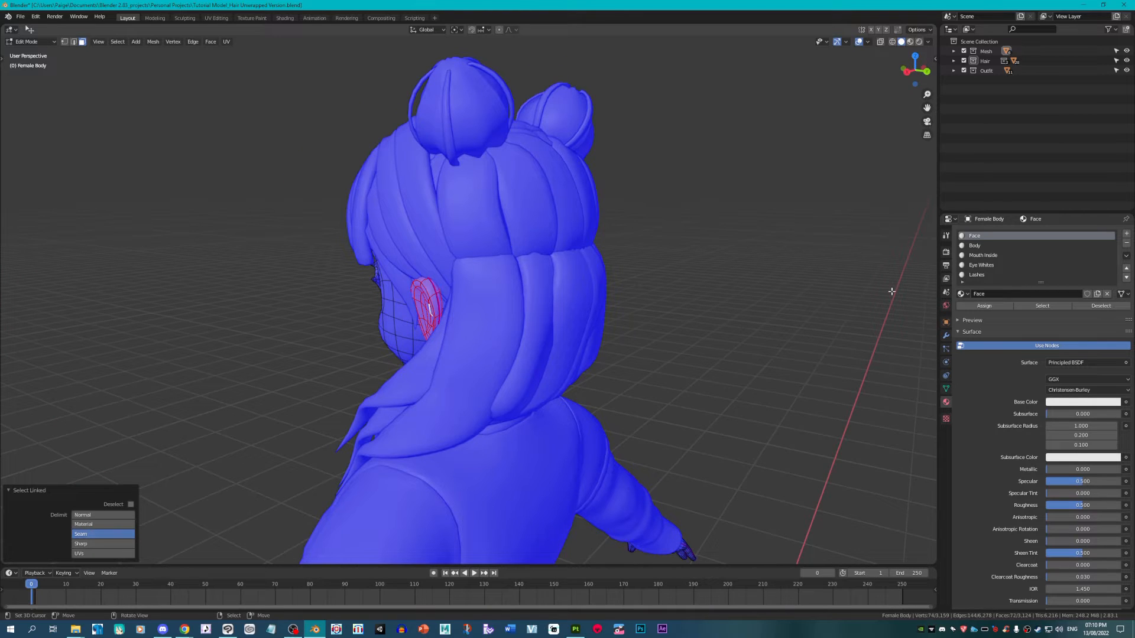
pyautogui.click(1126, 234)
pyautogui.click(1003, 293)
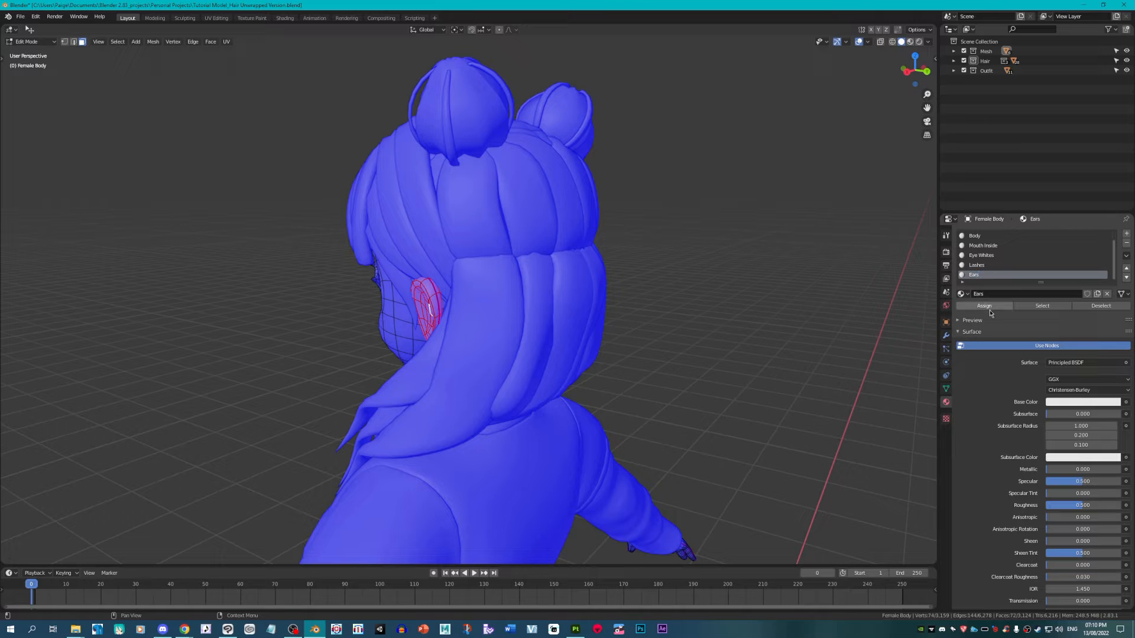
pyautogui.press('KP_1')
pyautogui.press('Tab')
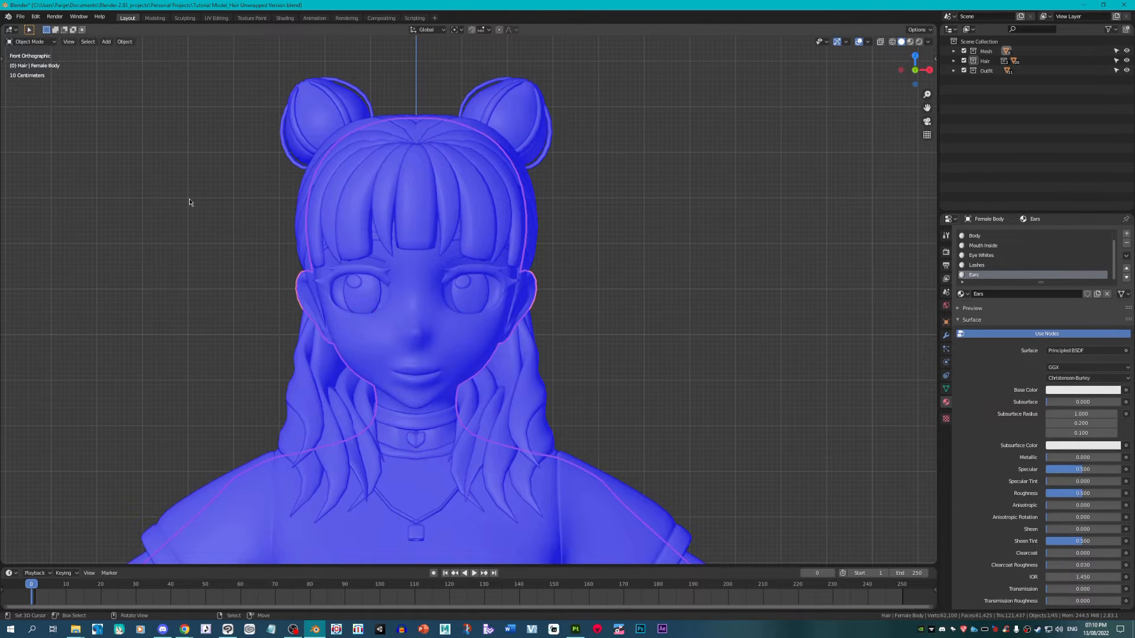
# Step: Save the file and export the model as Wavefront OBJ, overwriting Tutorial Model_Texturing.obj
pyautogui.click(20, 16)
pyautogui.click(32, 79)
pyautogui.click(20, 16)
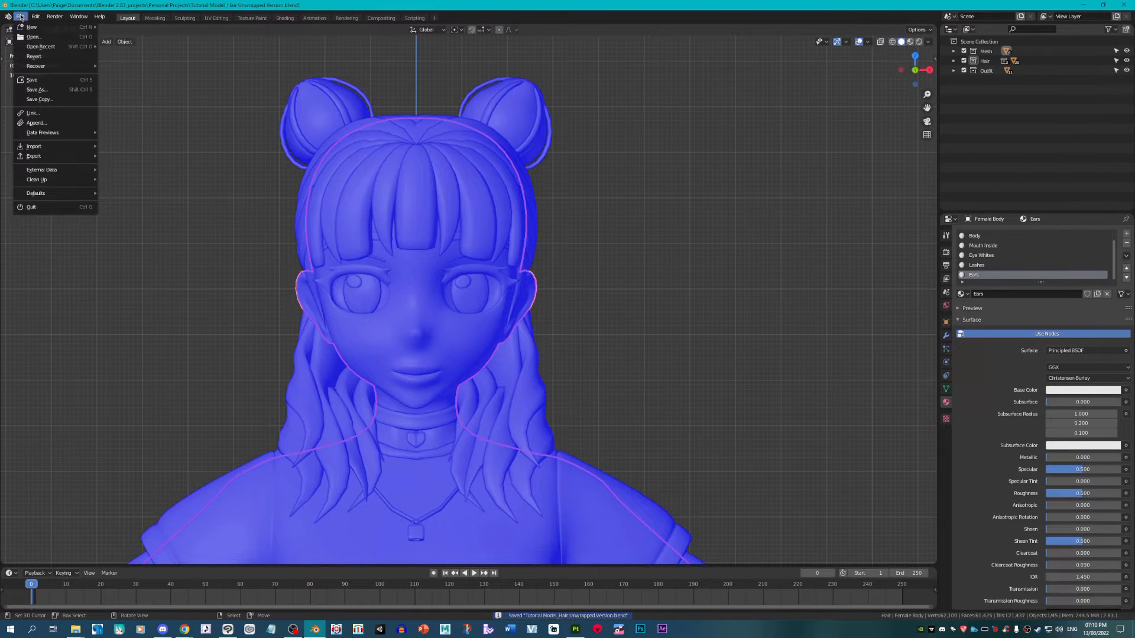
pyautogui.moveTo(41, 152)
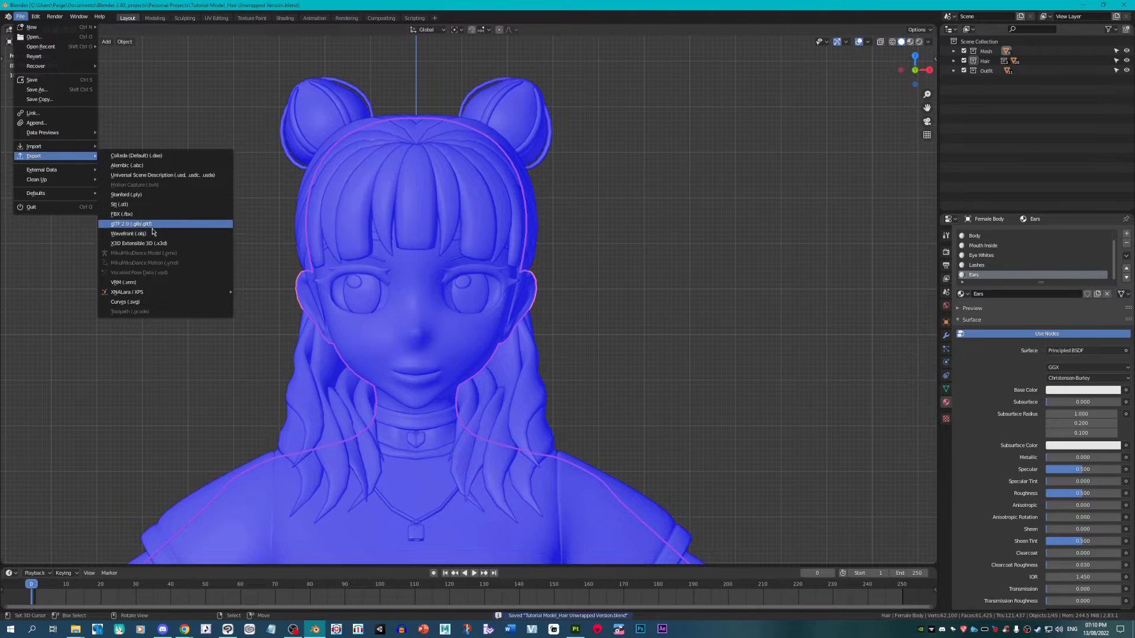
pyautogui.click(156, 234)
pyautogui.click(527, 289)
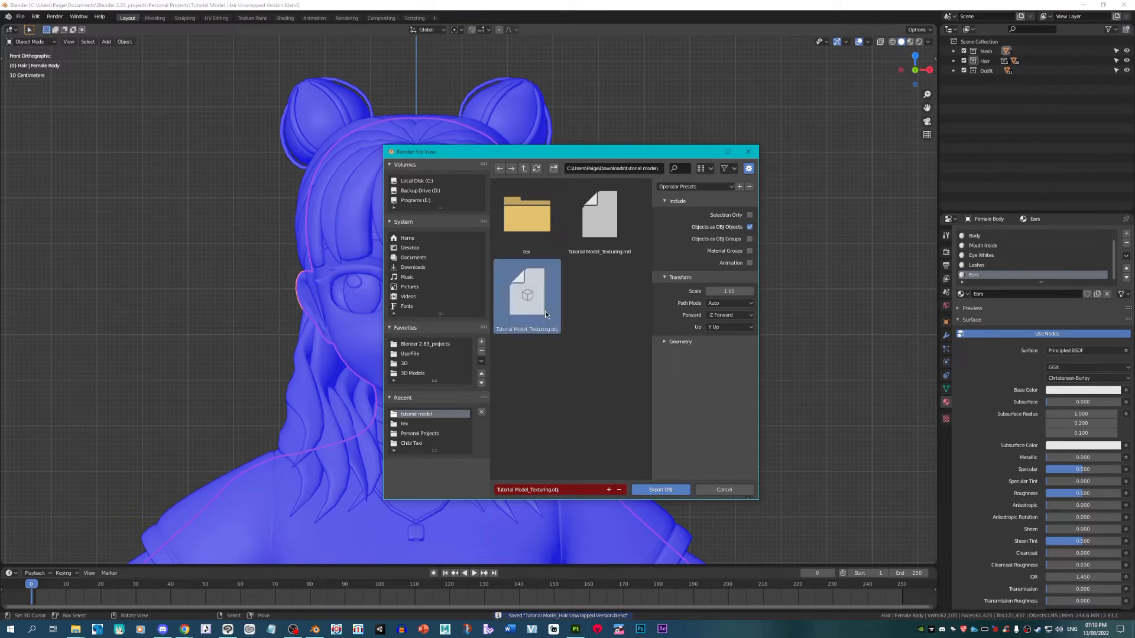
pyautogui.click(659, 487)
# Step: Switch to Substance 3D Painter and reload the Tutorial Model_Texturing mesh through the project configuration
pyautogui.click(576, 630)
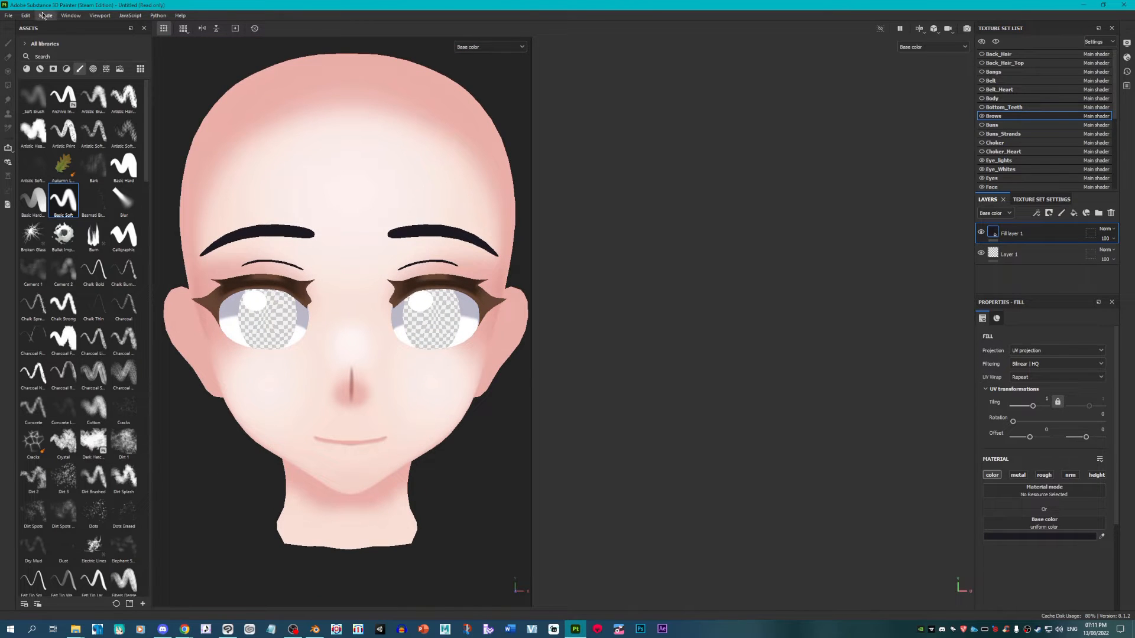
pyautogui.click(30, 16)
pyautogui.click(46, 44)
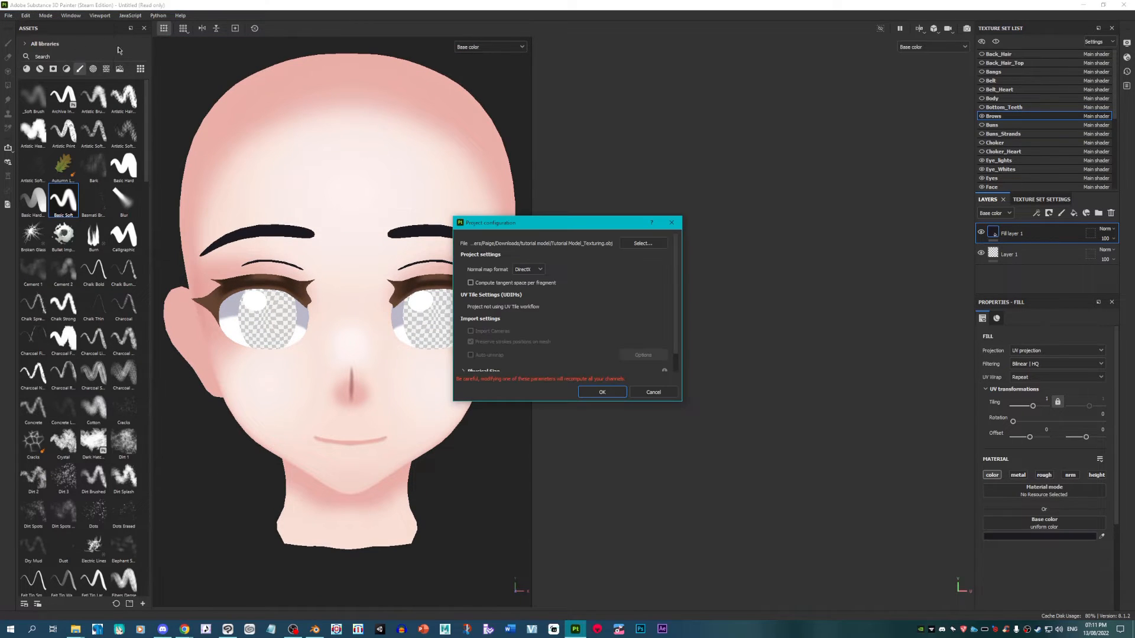
pyautogui.click(642, 243)
pyautogui.click(574, 304)
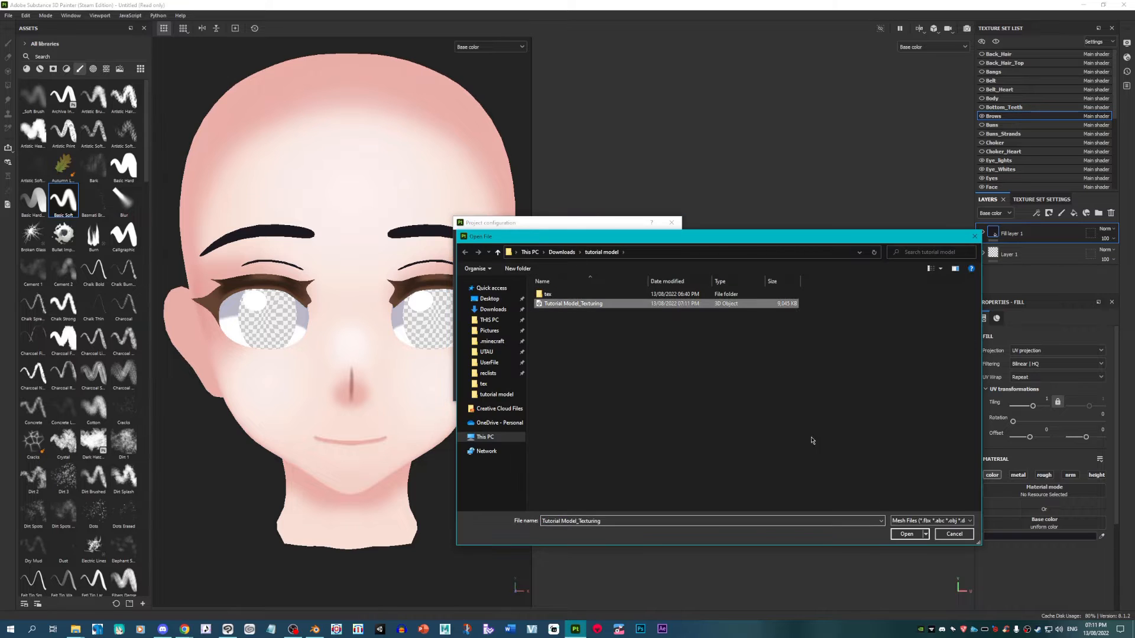
pyautogui.click(905, 534)
pyautogui.click(615, 397)
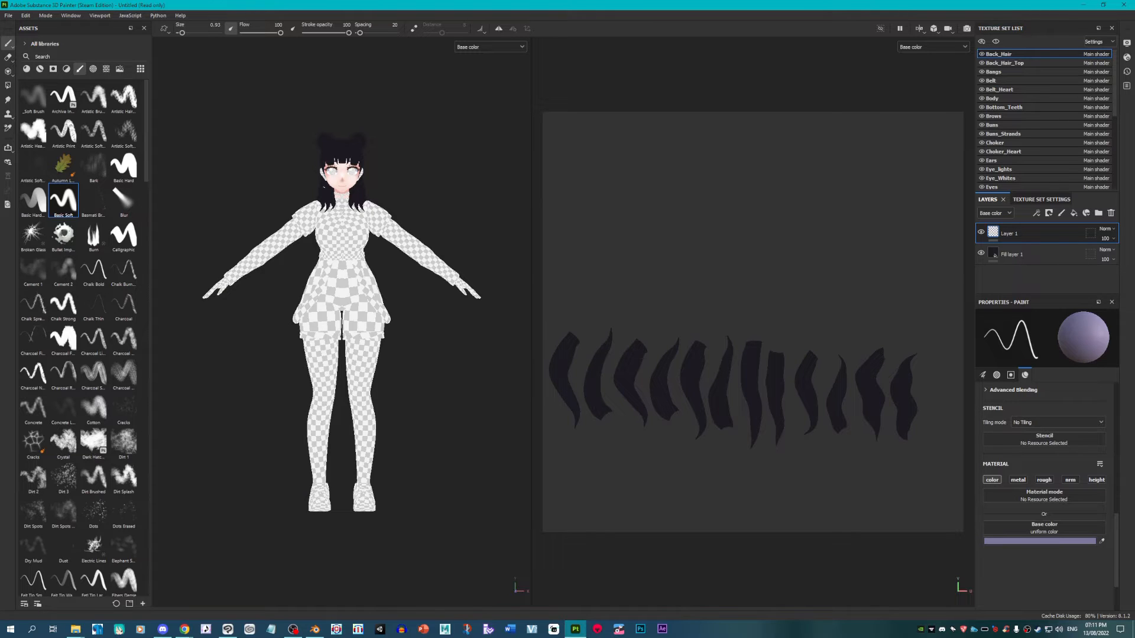
# Step: Hide all texture sets, leaving only the Brows texture set shown
pyautogui.click(981, 42)
pyautogui.click(1001, 65)
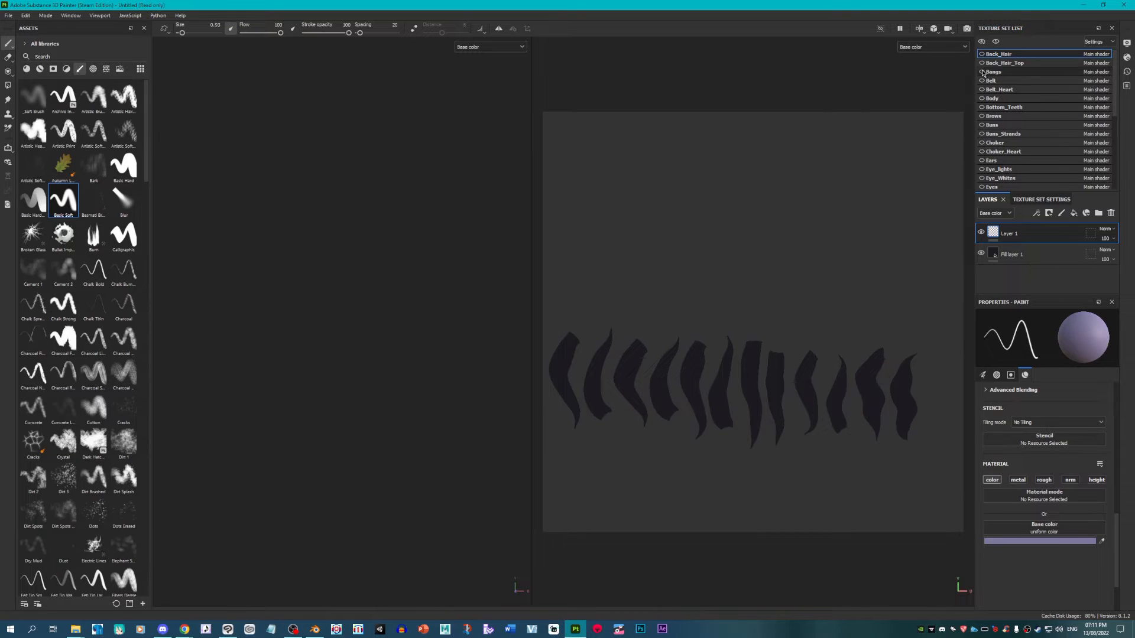
pyautogui.click(981, 107)
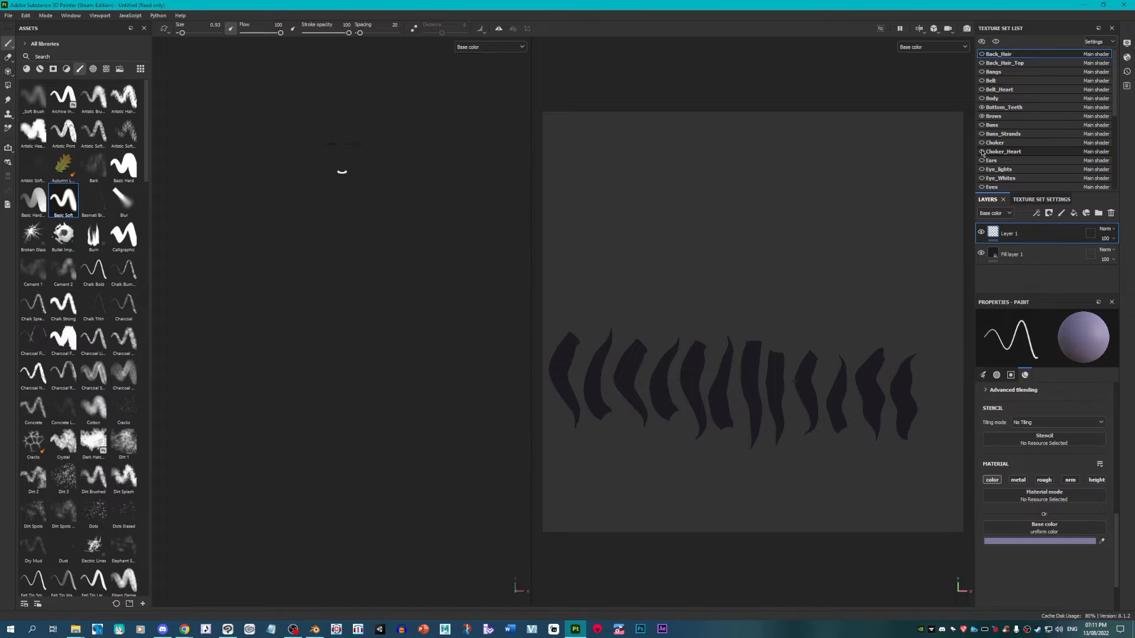
pyautogui.click(982, 107)
# Step: Show the Eye_lights, Eye_Whites, Eyes, Lashes and Face texture sets
pyautogui.scroll(-2, 1026, 142)
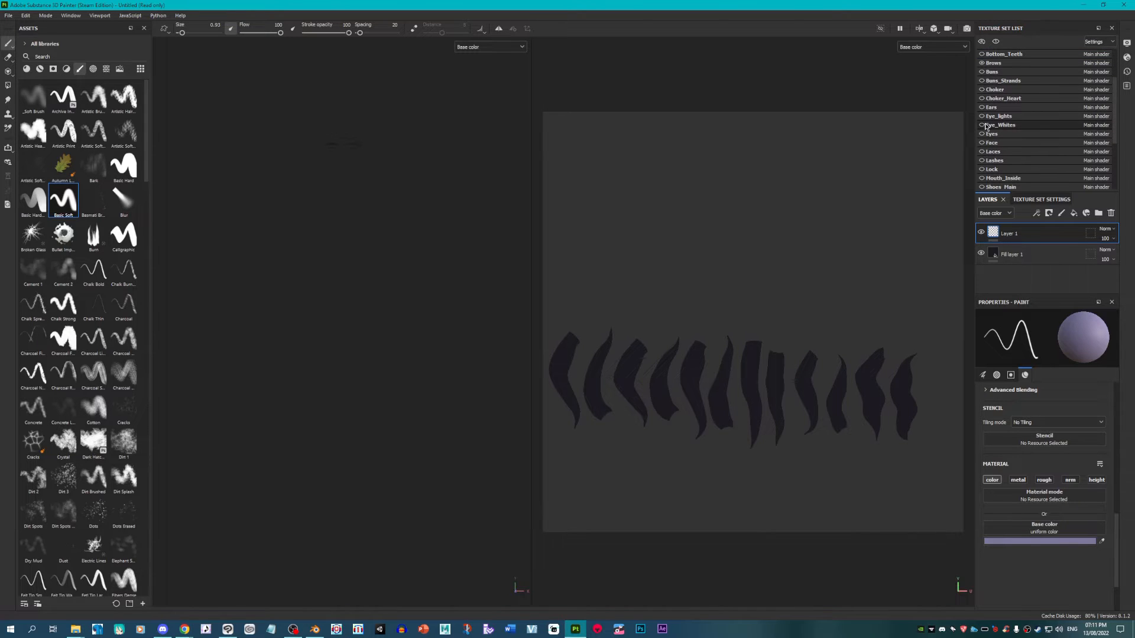
pyautogui.click(982, 125)
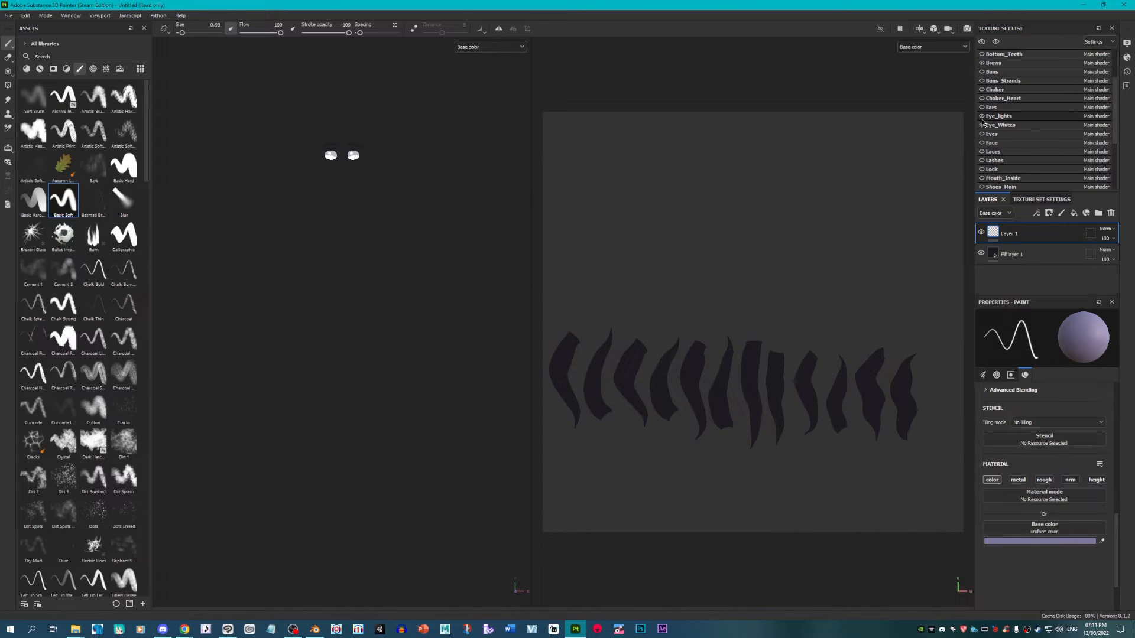
pyautogui.click(981, 133)
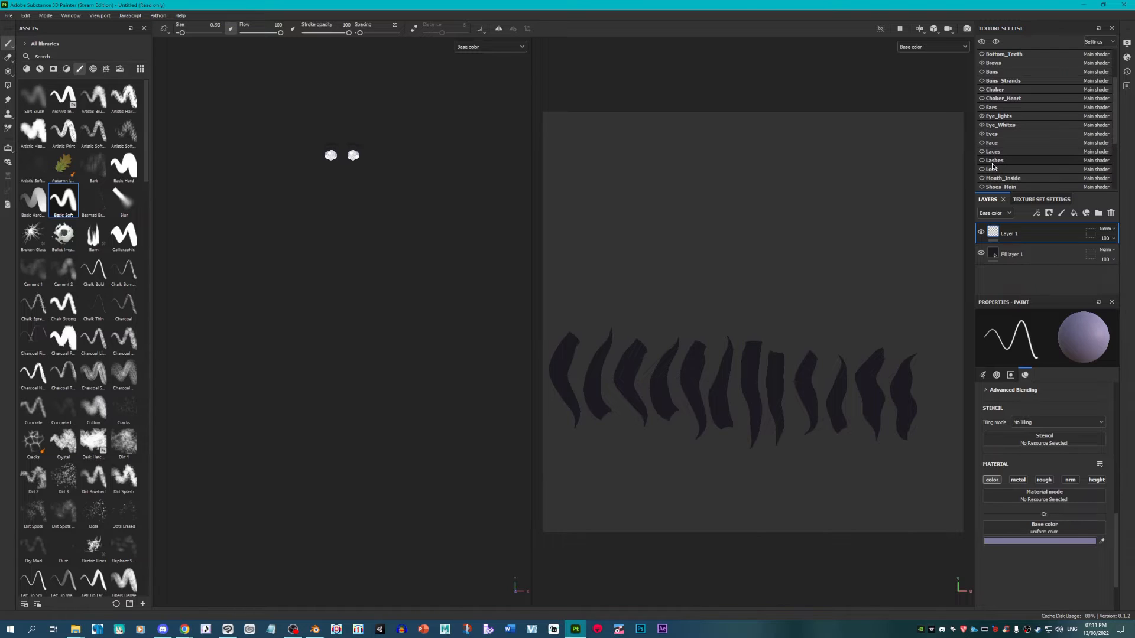
pyautogui.click(982, 160)
pyautogui.scroll(-2, 987, 170)
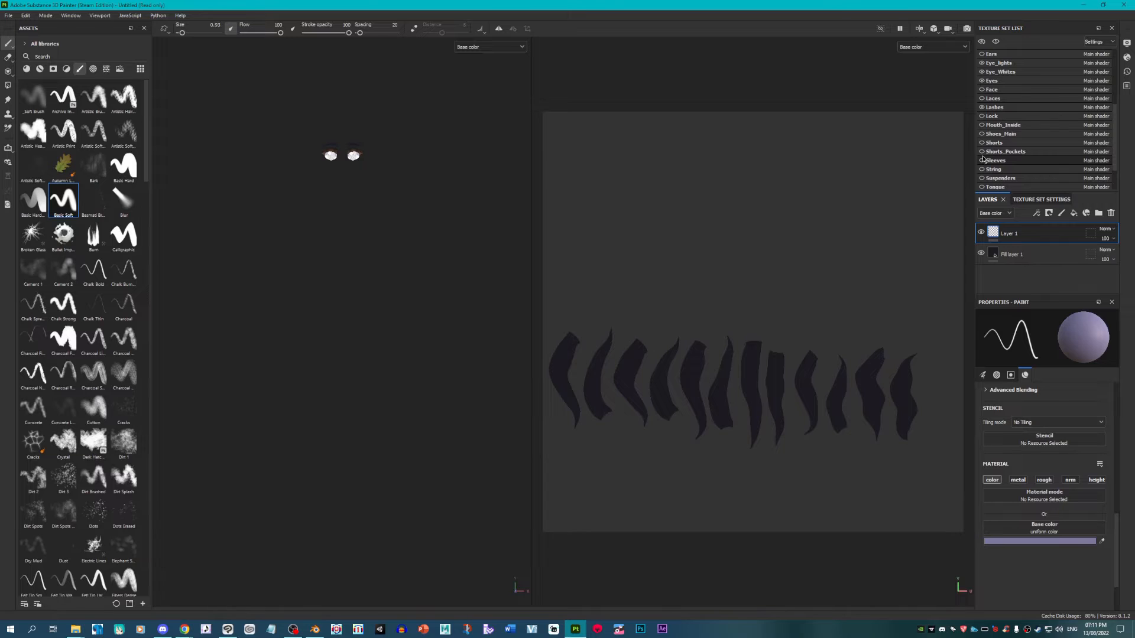
pyautogui.scroll(-1, 984, 166)
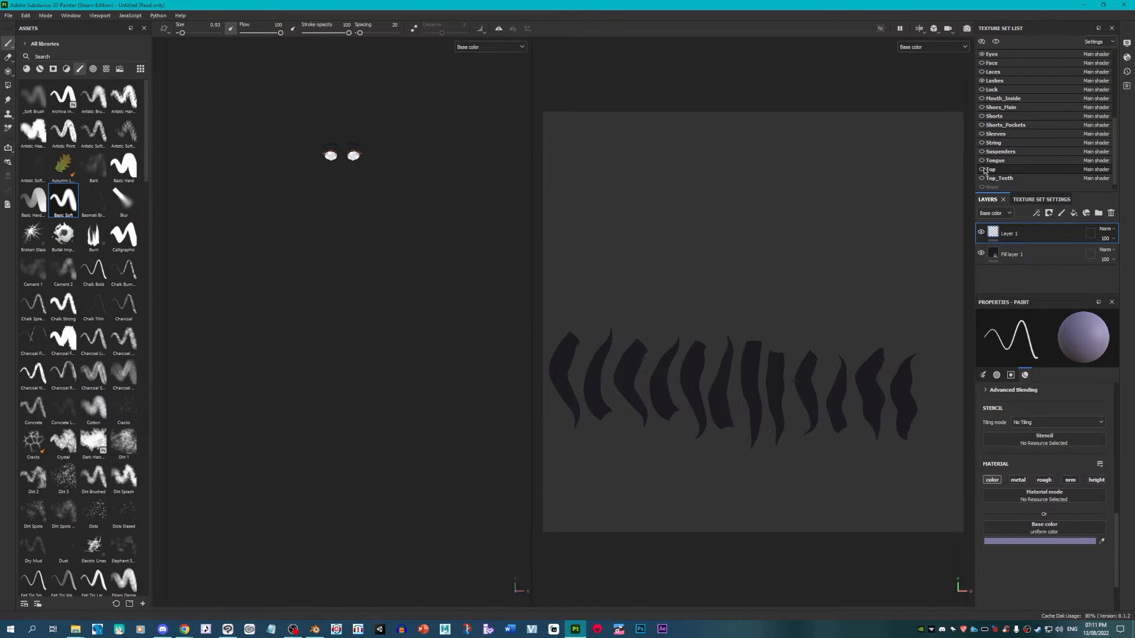
pyautogui.scroll(1, 983, 130)
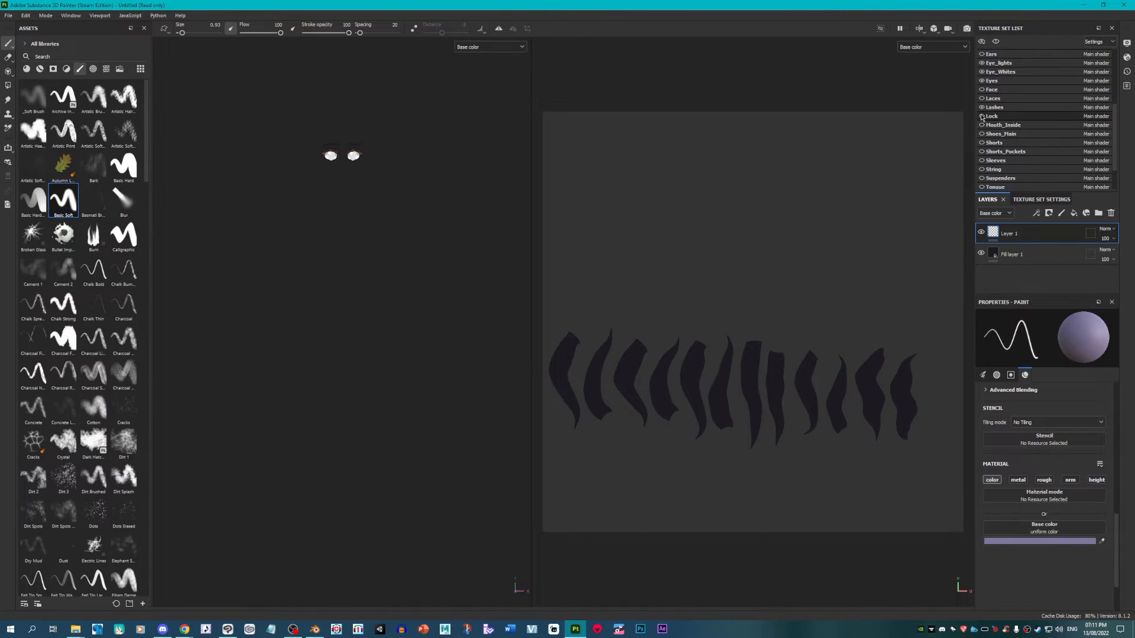
pyautogui.click(982, 90)
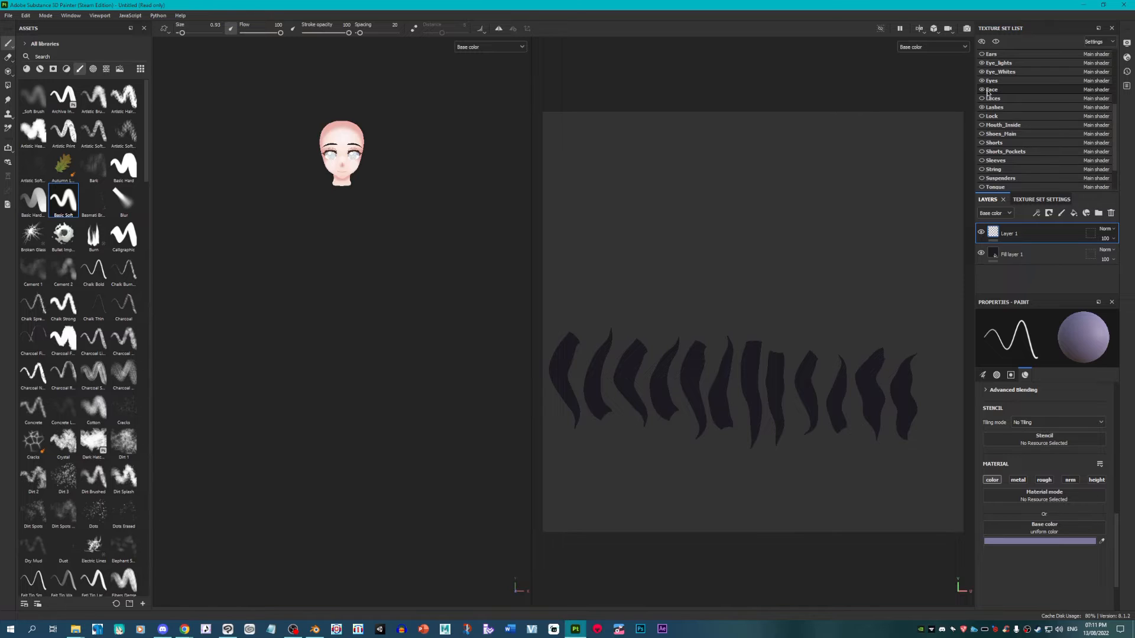
# Step: Examine the face up close and look through the texture set list for the eyelid material
pyautogui.keyDown('alt'); pyautogui.moveTo(355, 237); pyautogui.dragTo(405, 71, button='middle'); pyautogui.keyUp('alt')
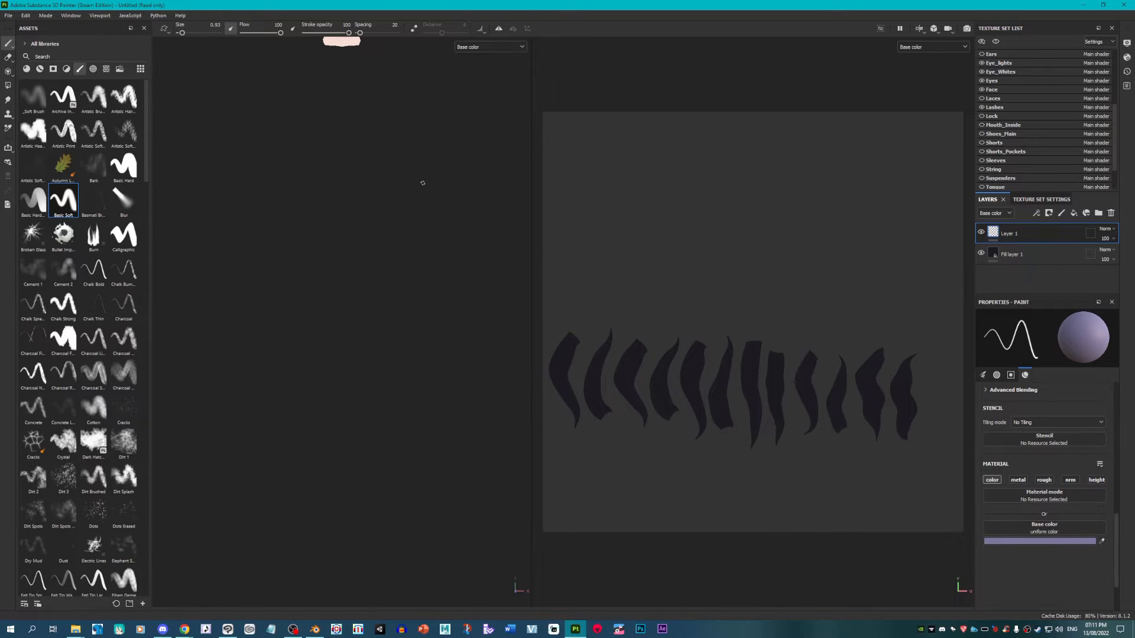
pyautogui.keyDown('alt'); pyautogui.moveTo(422, 183); pyautogui.dragTo(399, 318, button='middle'); pyautogui.keyUp('alt')
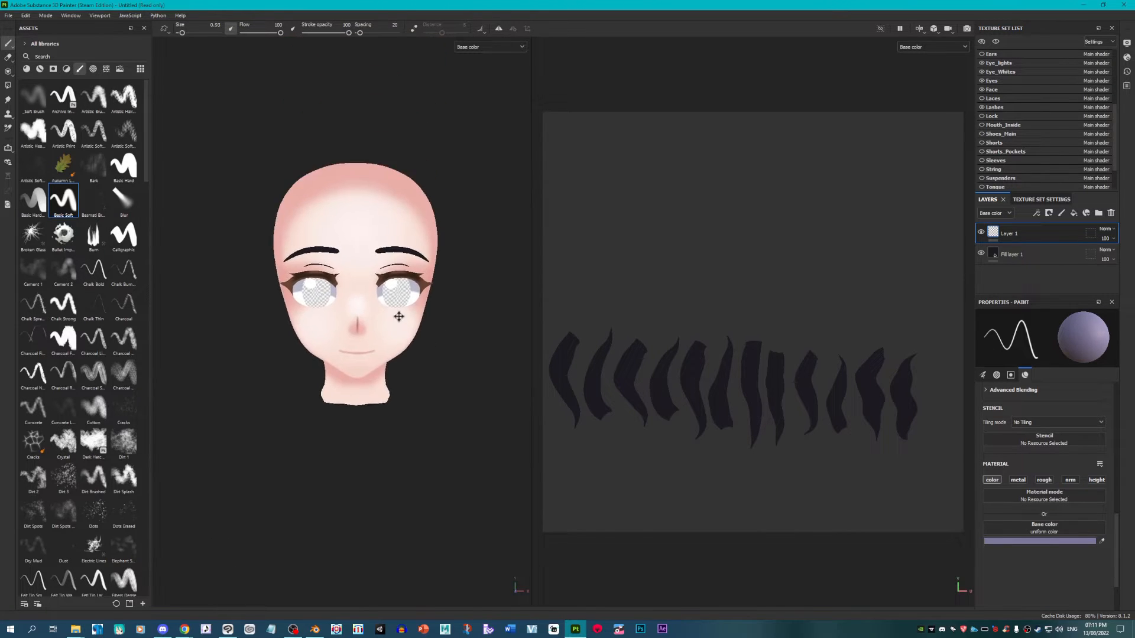
pyautogui.scroll(5, 399, 318)
pyautogui.scroll(4, 1027, 112)
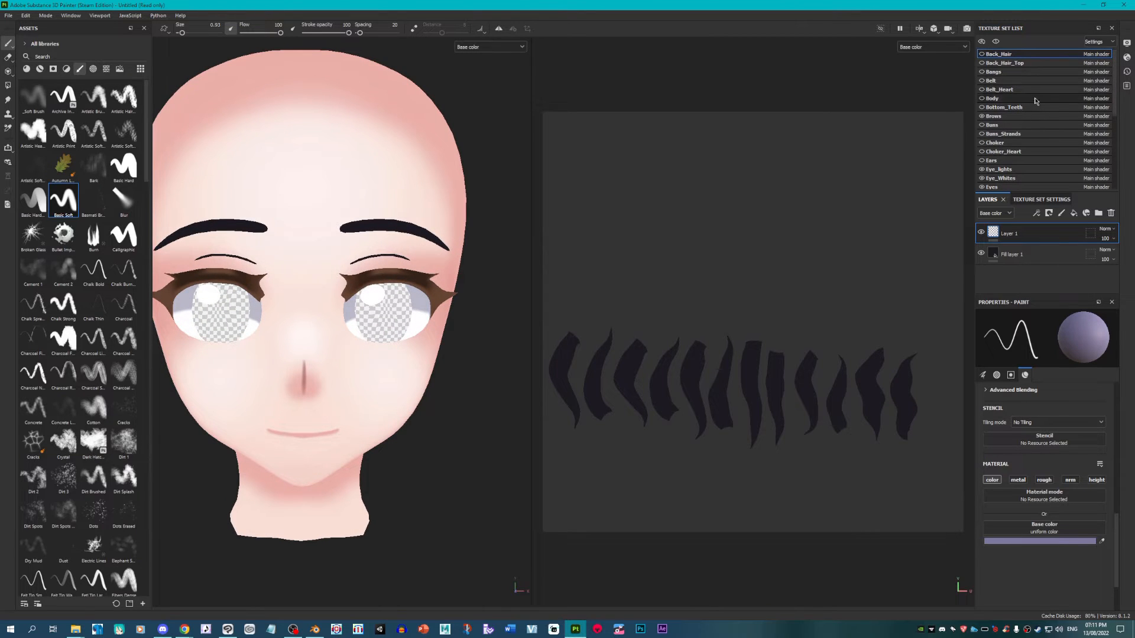
pyautogui.scroll(-3, 1035, 104)
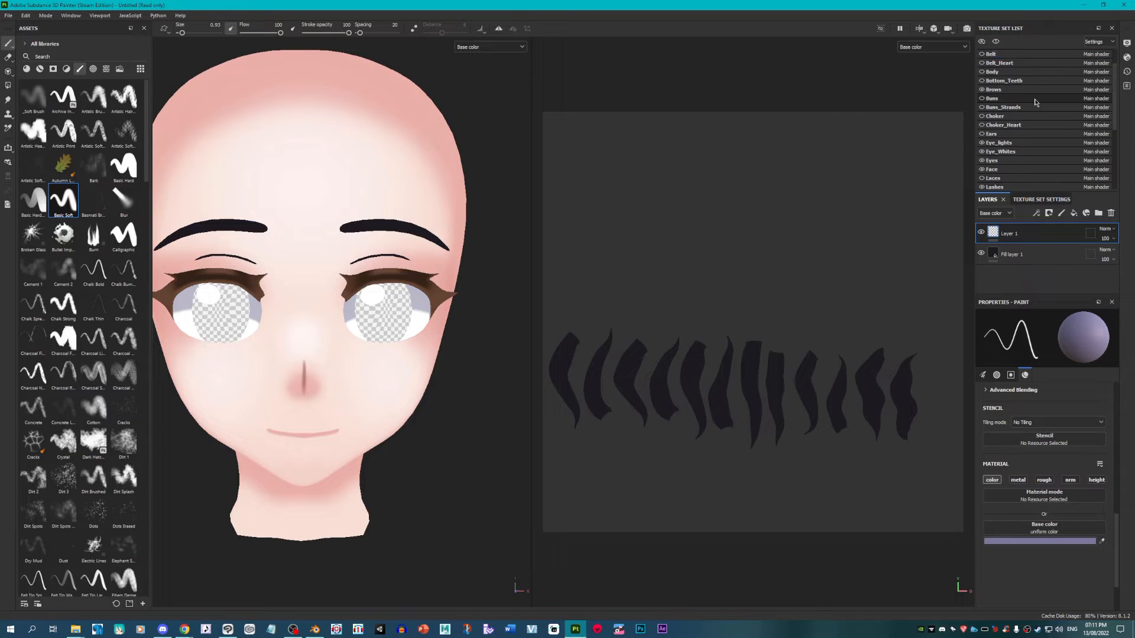
pyautogui.scroll(-5, 1032, 132)
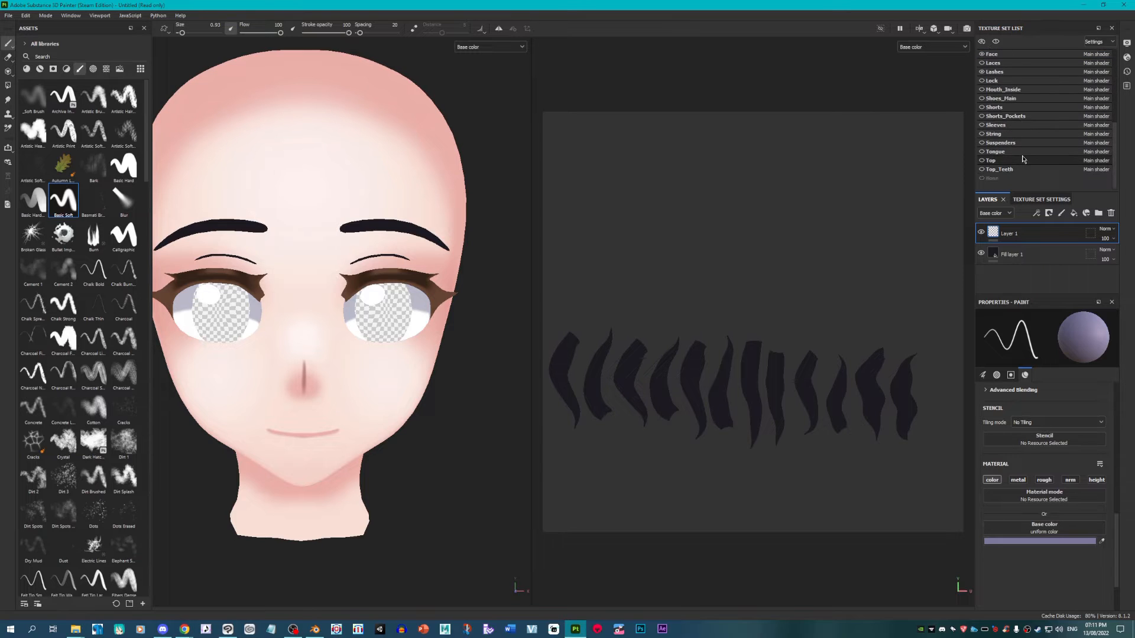
pyautogui.scroll(3, 408, 353)
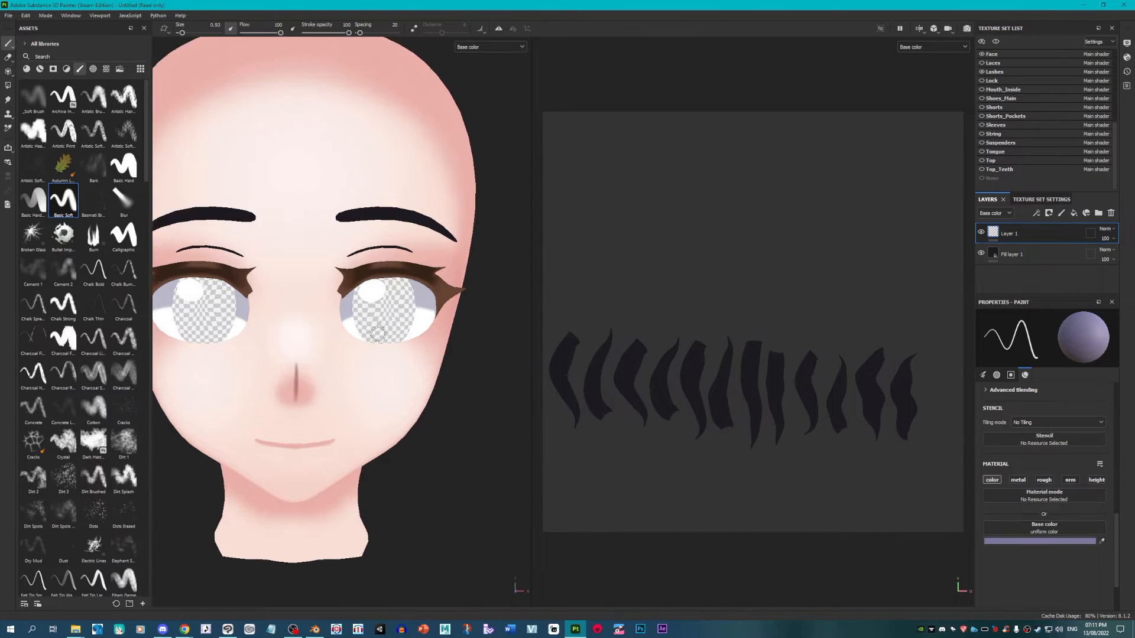
# Step: Switch to Blender and assign the selected eyelid crease faces of the brows object to the Eye Lids material
pyautogui.click(314, 629)
pyautogui.scroll(7, 465, 211)
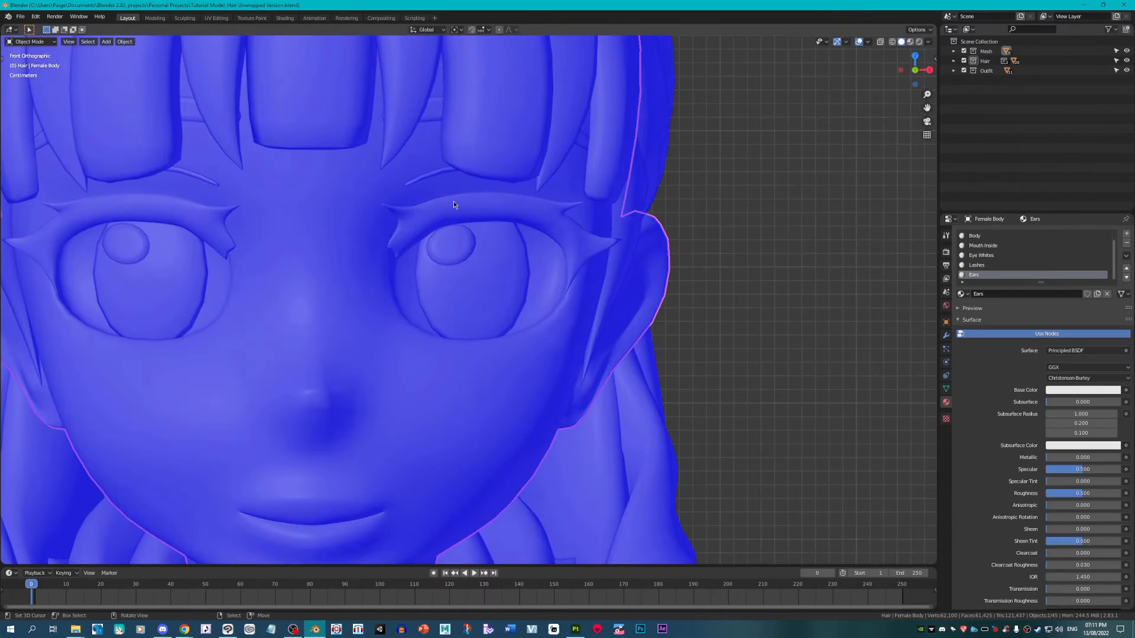
pyautogui.rightClick(446, 169)
pyautogui.press('Tab')
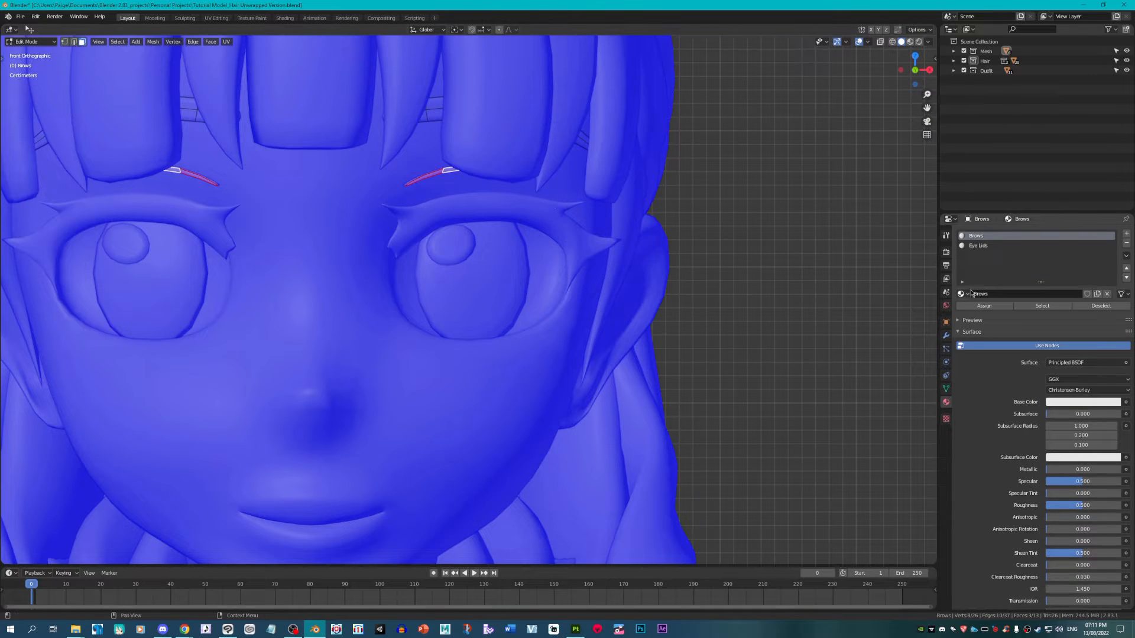
pyautogui.click(984, 245)
pyautogui.click(984, 306)
pyautogui.press('Tab')
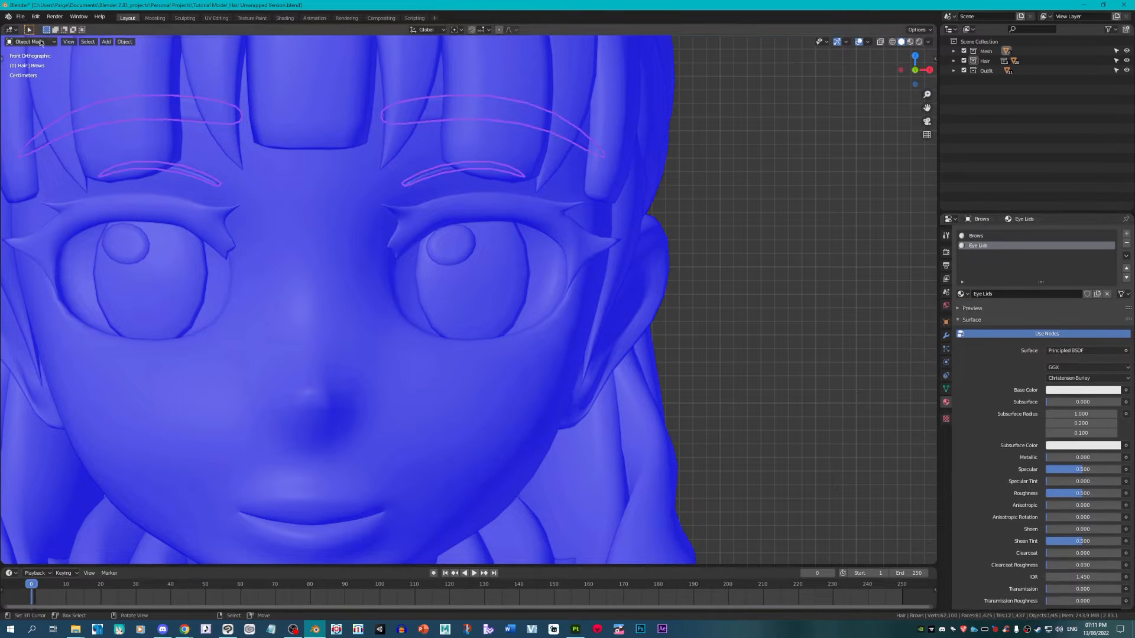
# Step: Export the model as Wavefront OBJ over Tutorial Model_Texturing.obj again and switch to Substance 3D Painter
pyautogui.click(20, 16)
pyautogui.moveTo(34, 156)
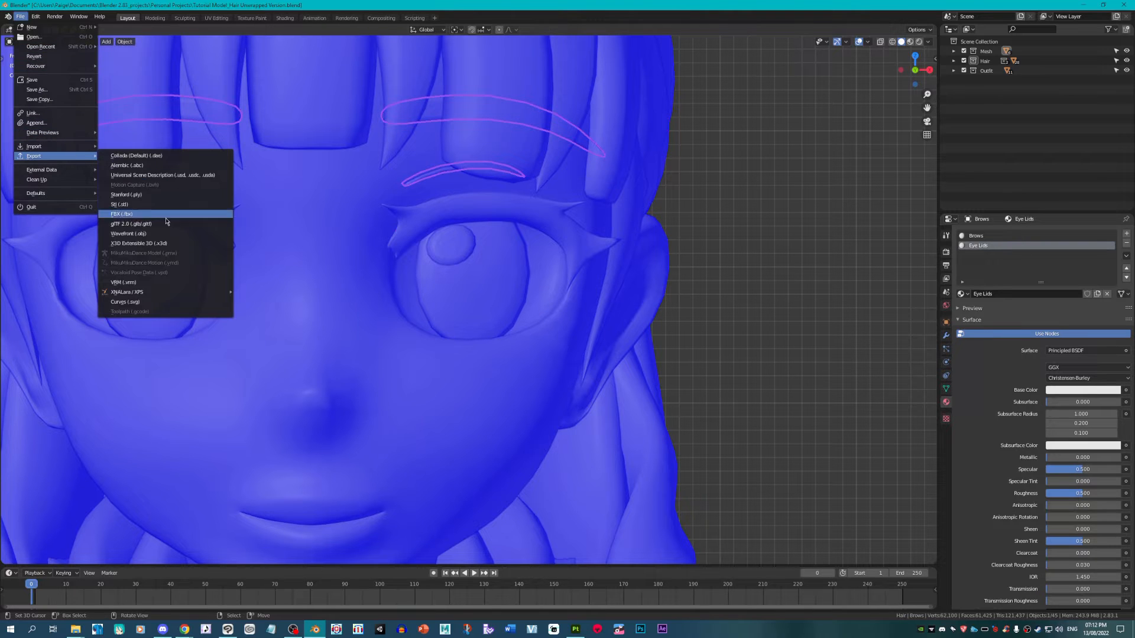
pyautogui.click(201, 237)
pyautogui.click(527, 296)
pyautogui.click(660, 489)
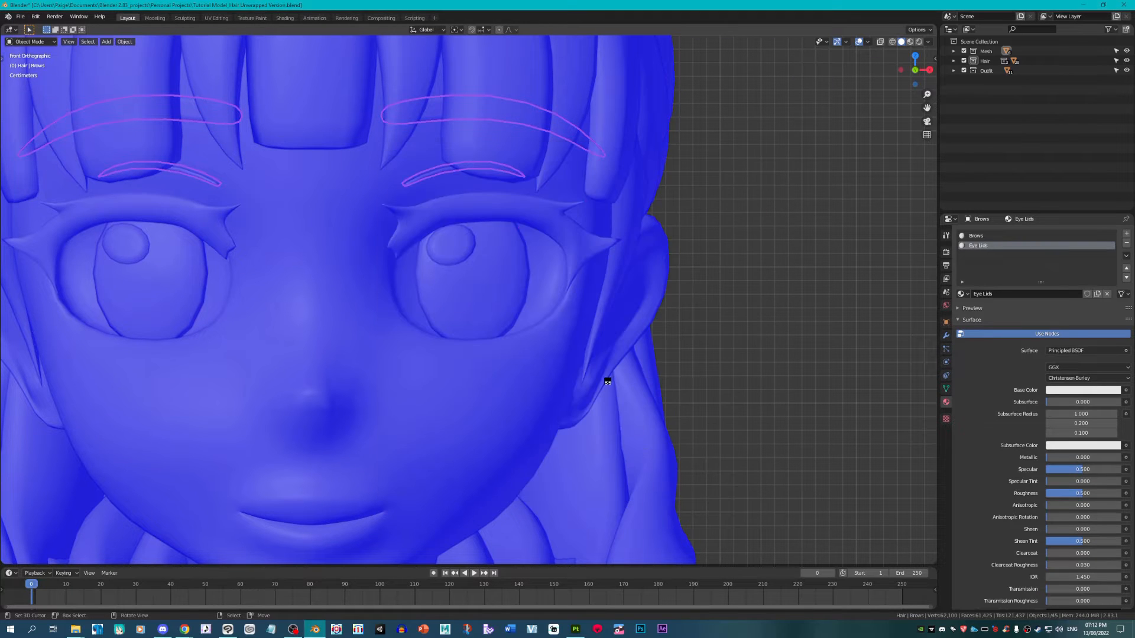
pyautogui.click(574, 630)
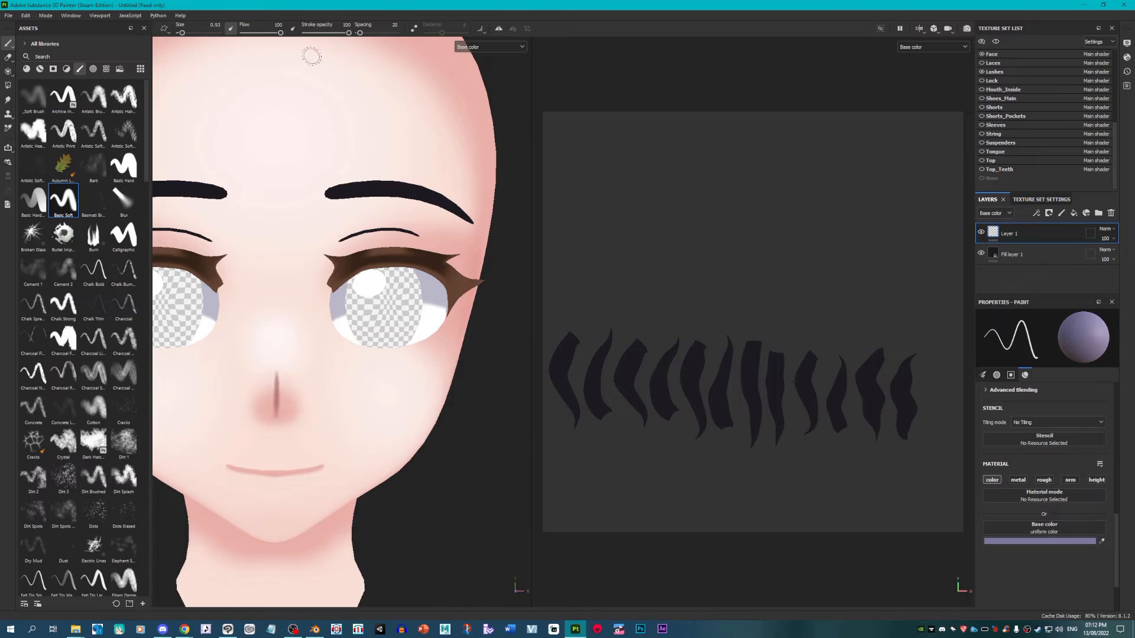
pyautogui.click(27, 16)
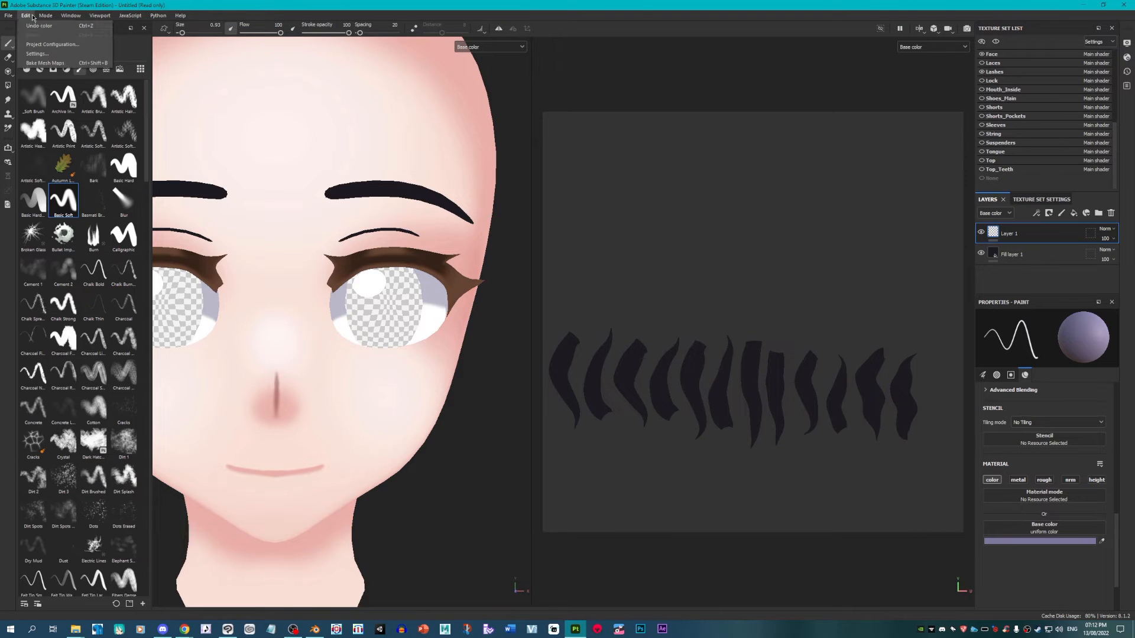
pyautogui.click(39, 55)
pyautogui.click(713, 194)
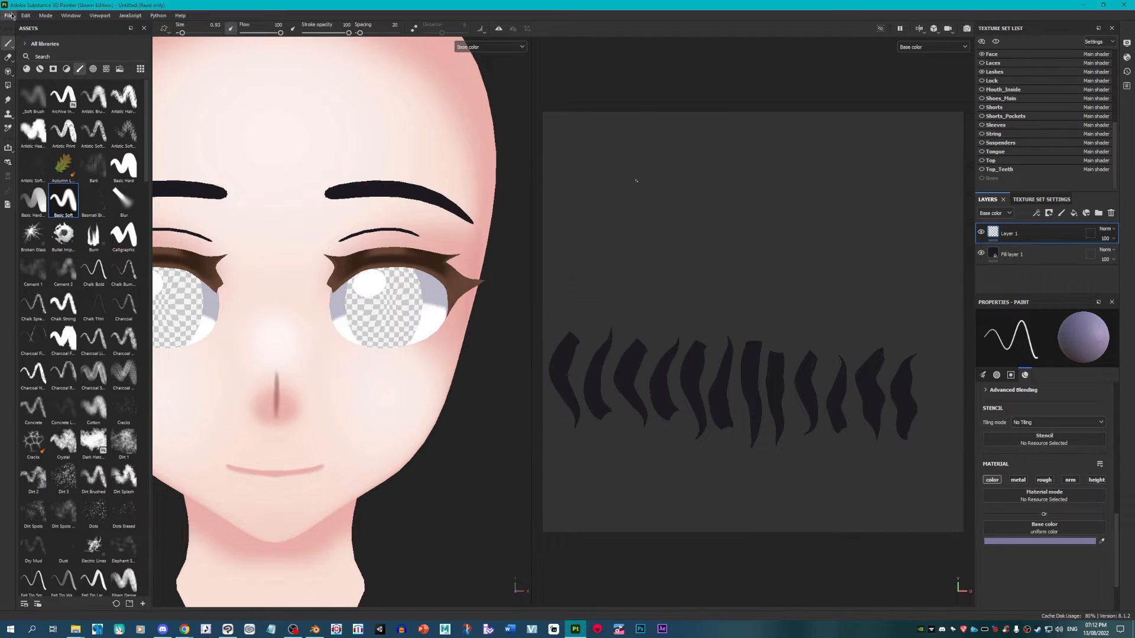
# Step: Reload the project mesh from the updated Tutorial Model_Texturing file in the project configuration
pyautogui.click(26, 15)
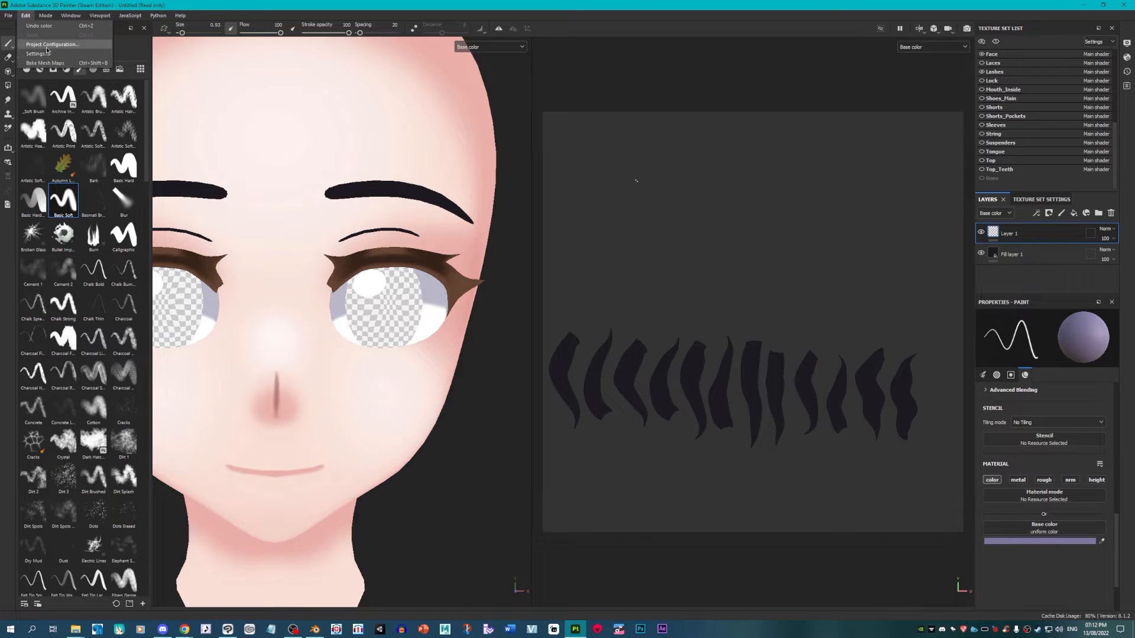
pyautogui.click(48, 51)
pyautogui.click(637, 244)
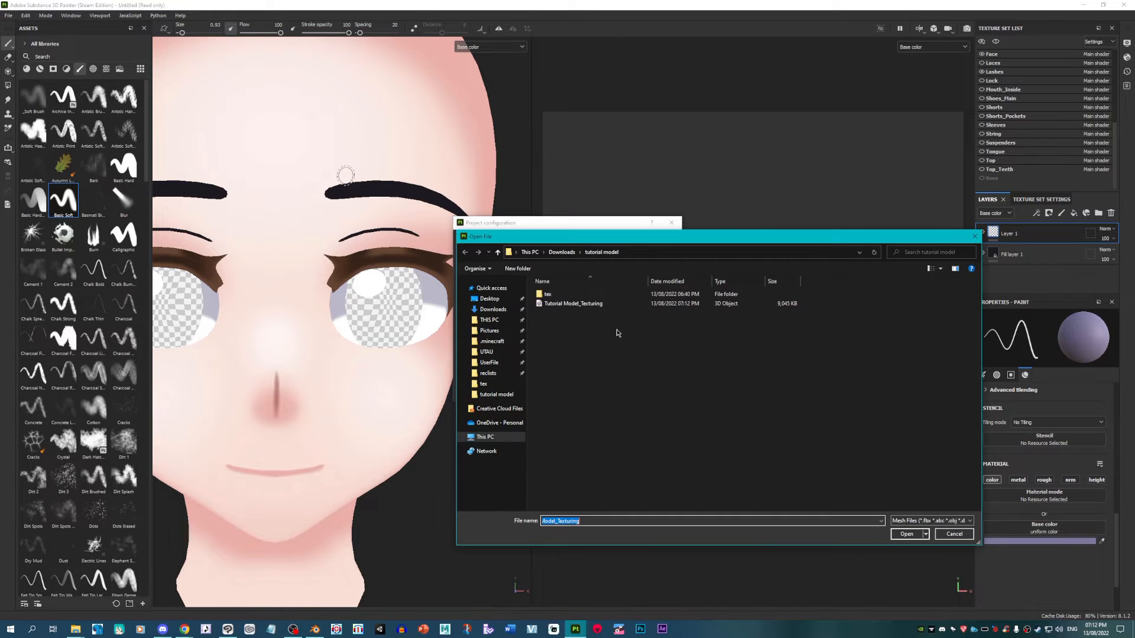
pyautogui.click(591, 303)
pyautogui.click(904, 534)
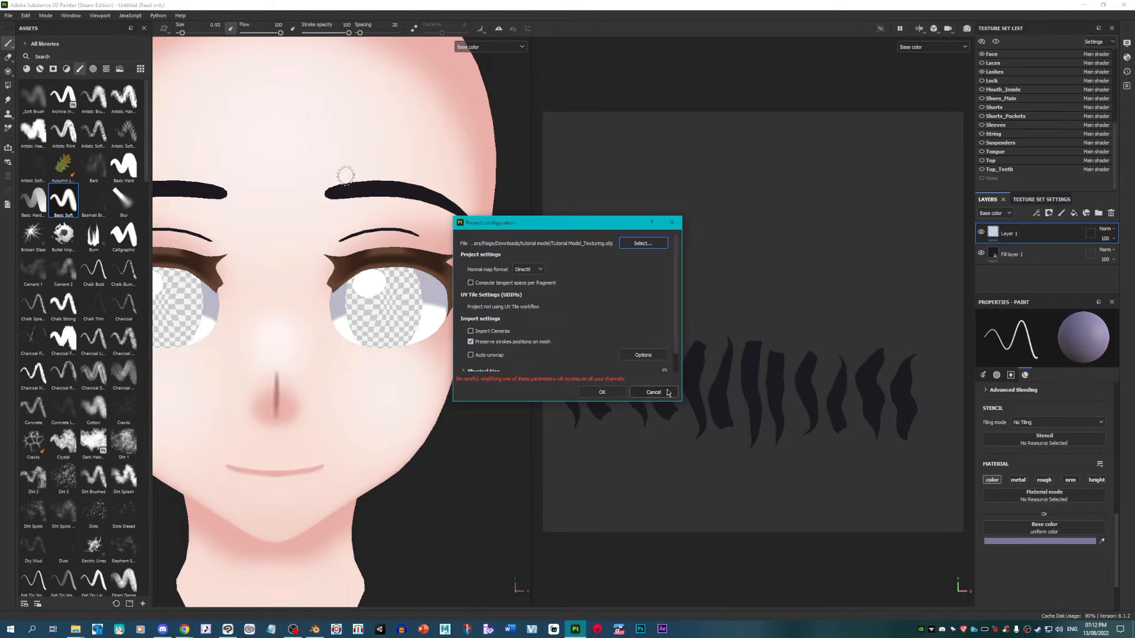
pyautogui.click(622, 392)
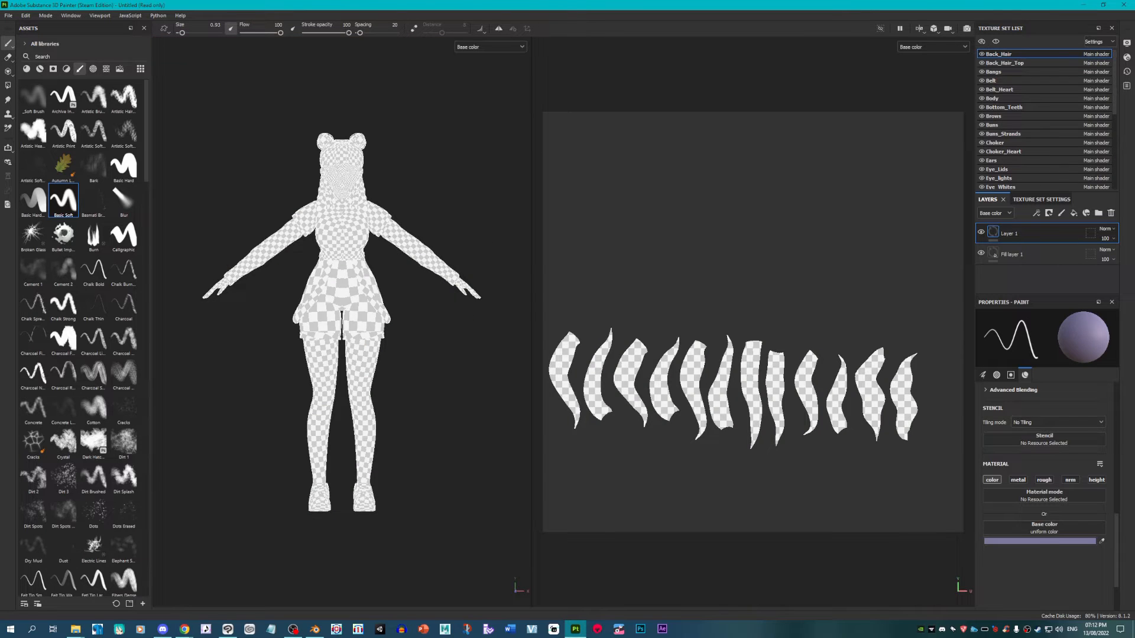
# Step: Frame the character's head and hide all texture sets
pyautogui.scroll(4, 407, 150)
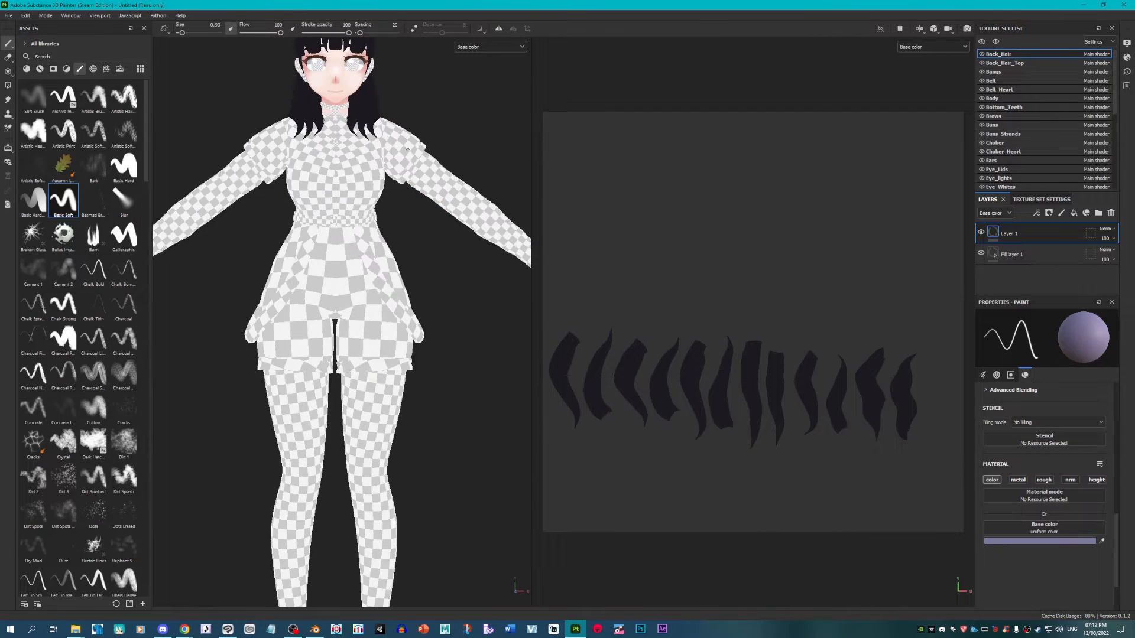
pyautogui.scroll(8, 406, 234)
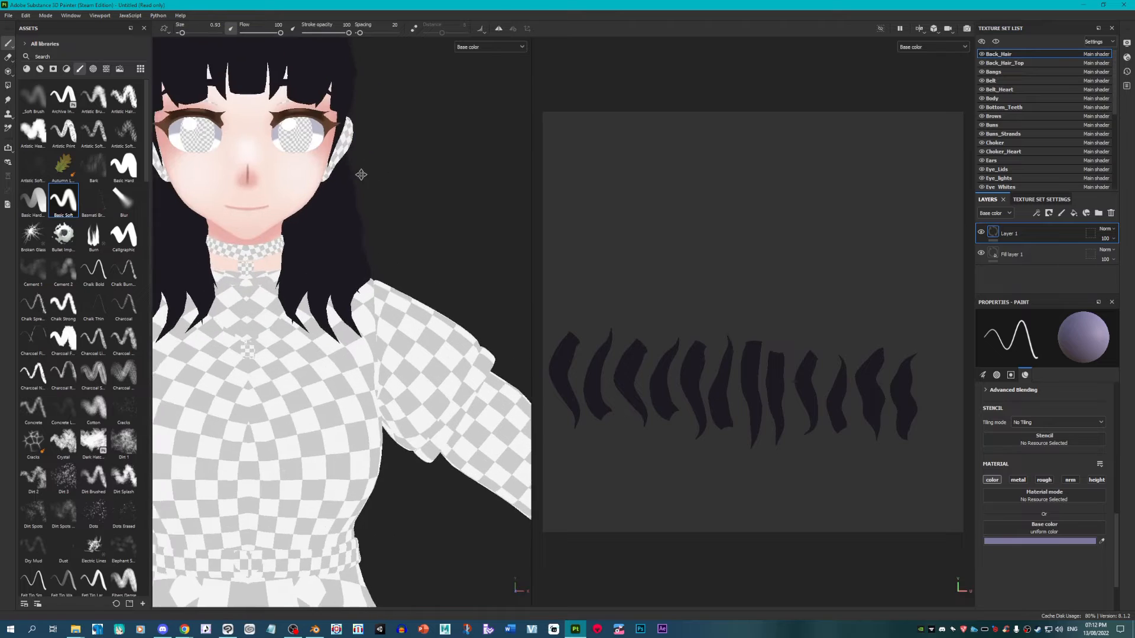
pyautogui.keyDown('alt'); pyautogui.moveTo(325, 244); pyautogui.dragTo(408, 322, button='middle'); pyautogui.keyUp('alt')
pyautogui.scroll(-1, 420, 325)
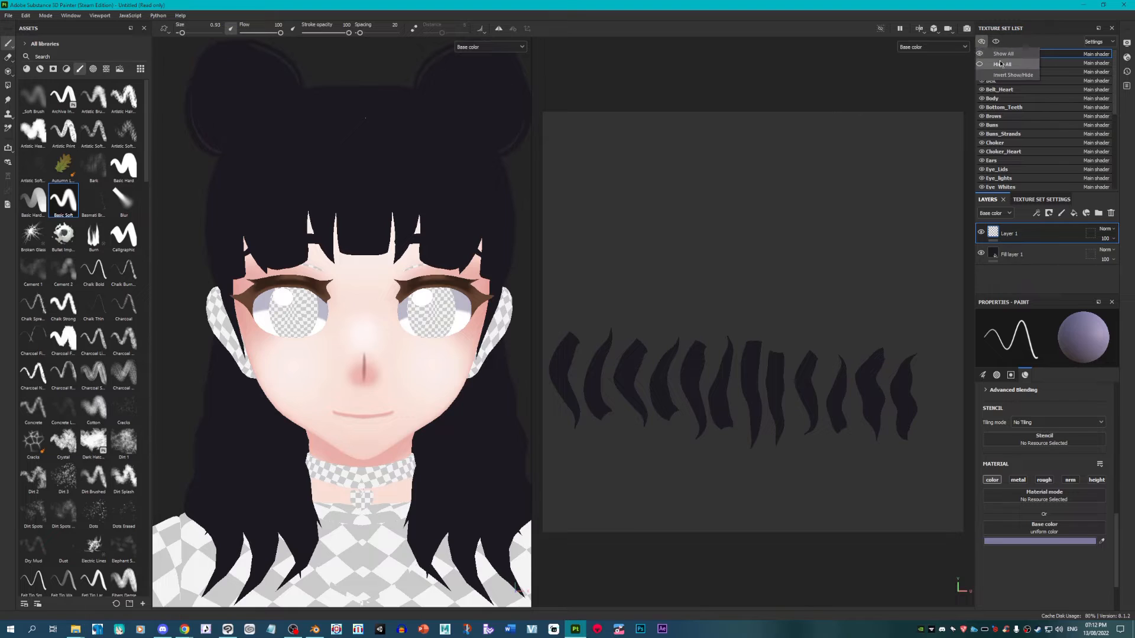
pyautogui.click(995, 42)
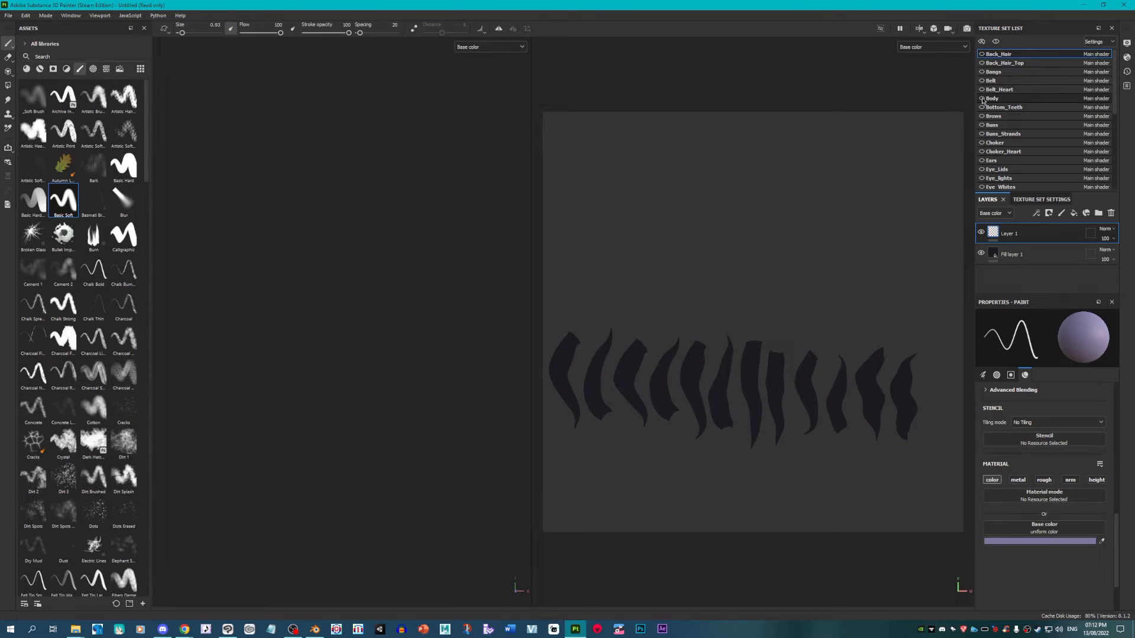
pyautogui.click(982, 98)
pyautogui.click(982, 98)
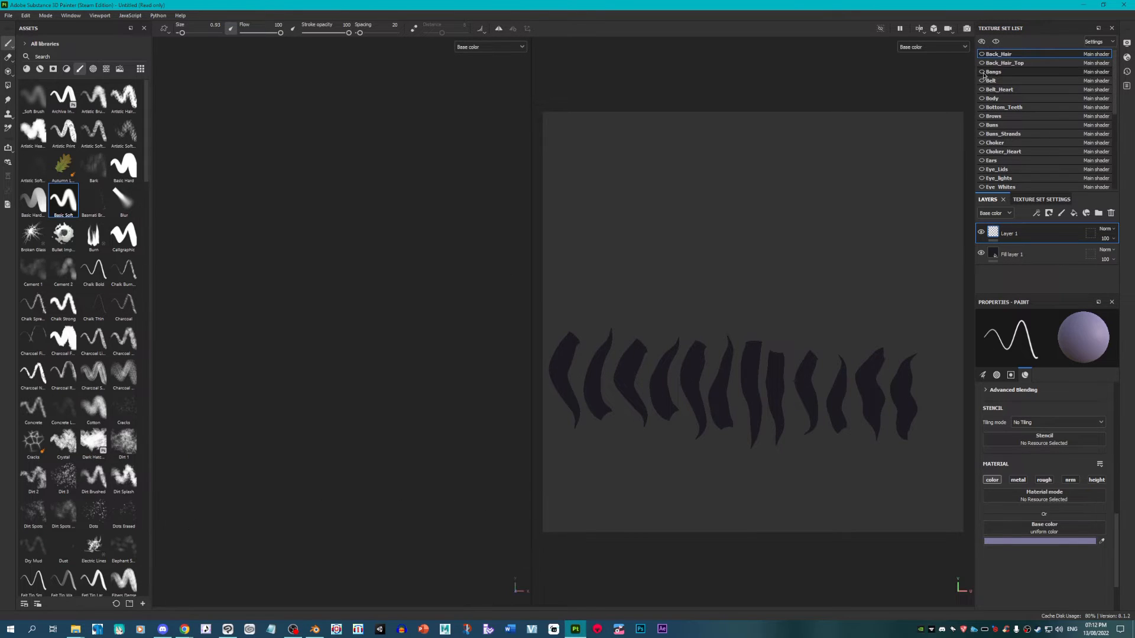
# Step: Show the Brows, Ears, Eye_Lids, Eye_lights, Eye_Whites, Eyes, Face and Lashes texture sets
pyautogui.click(981, 116)
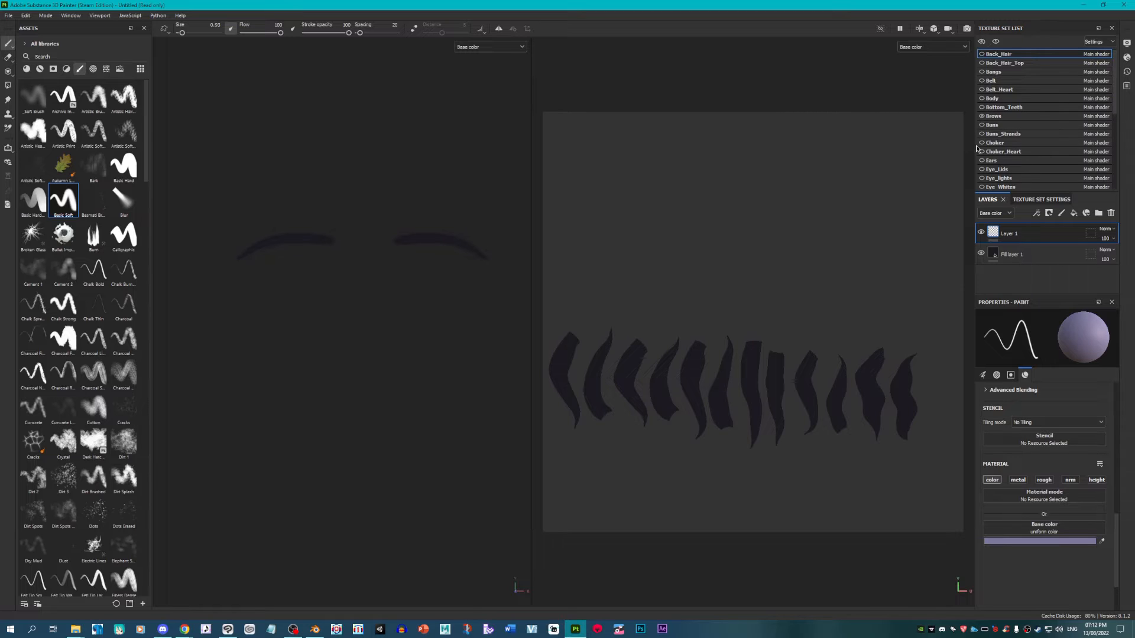
pyautogui.click(981, 169)
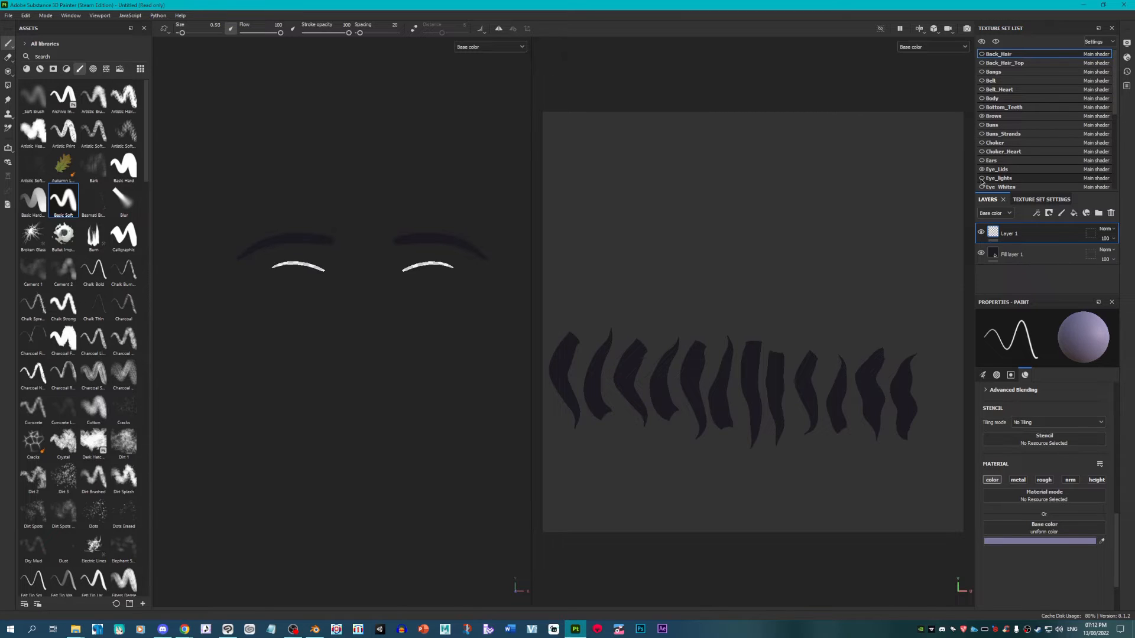
pyautogui.click(982, 178)
pyautogui.click(981, 187)
pyautogui.scroll(-2, 982, 168)
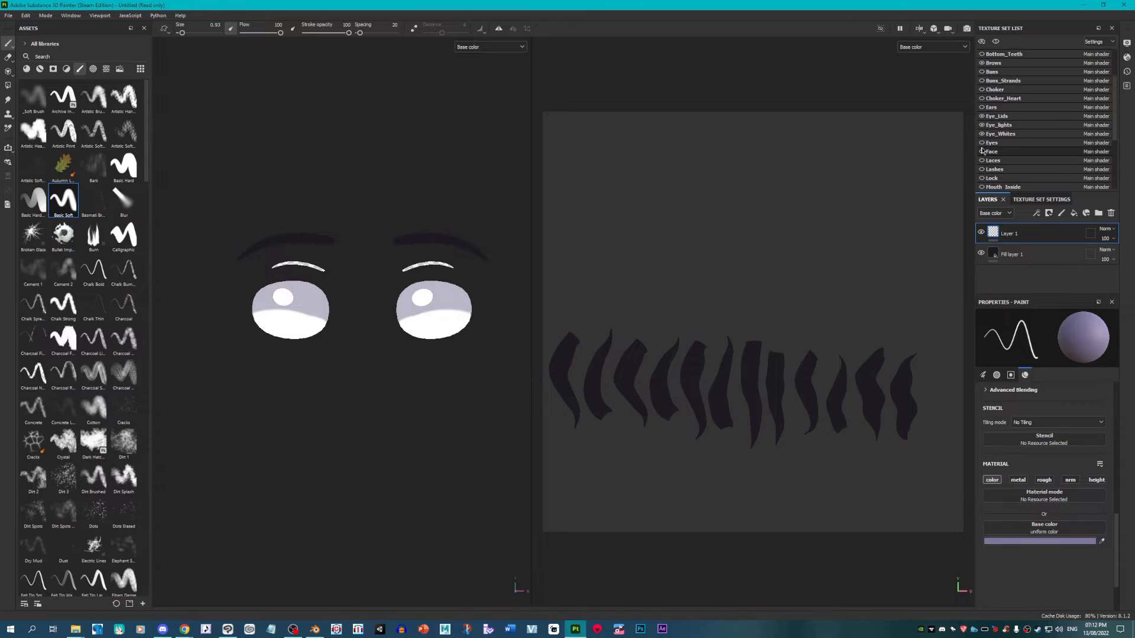
pyautogui.click(982, 107)
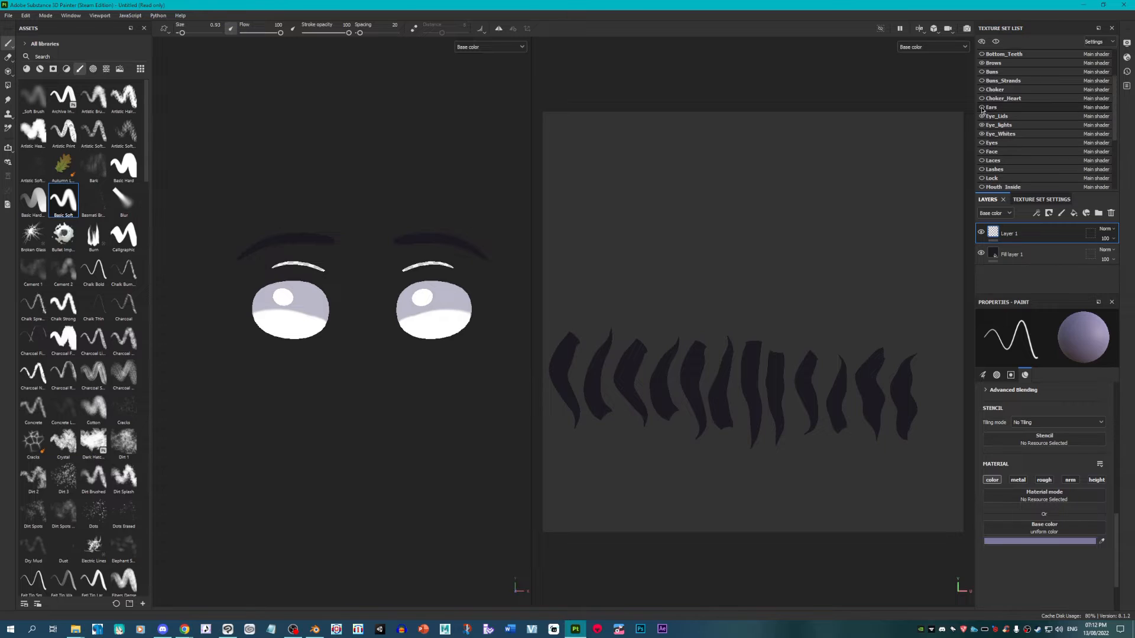
pyautogui.click(981, 152)
pyautogui.scroll(-1, 981, 149)
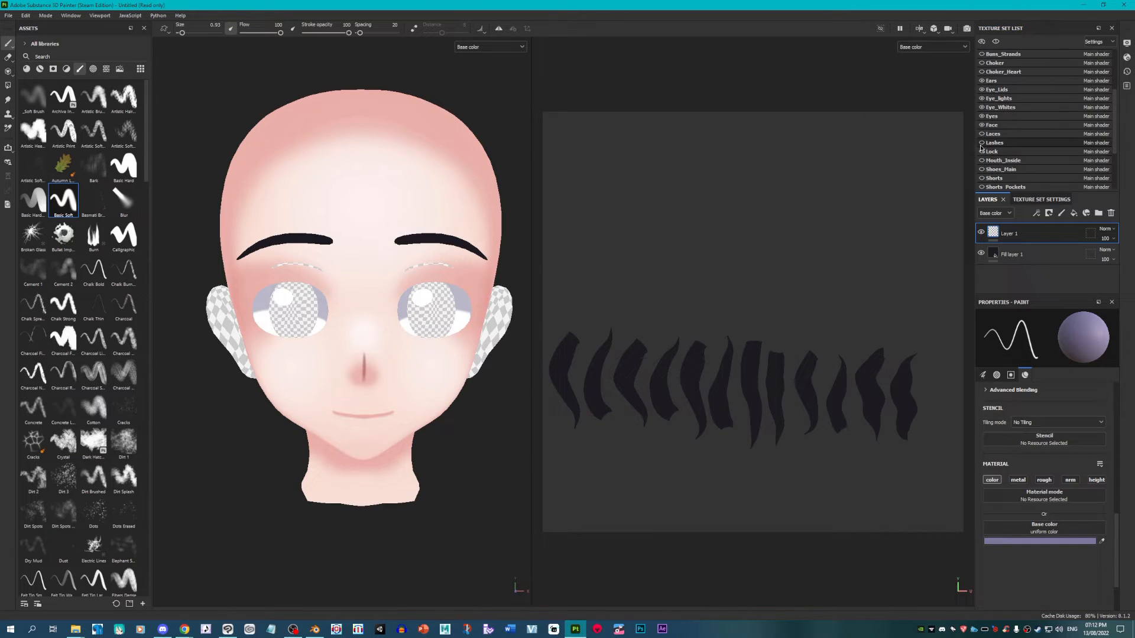
pyautogui.click(981, 143)
pyautogui.scroll(3, 1005, 95)
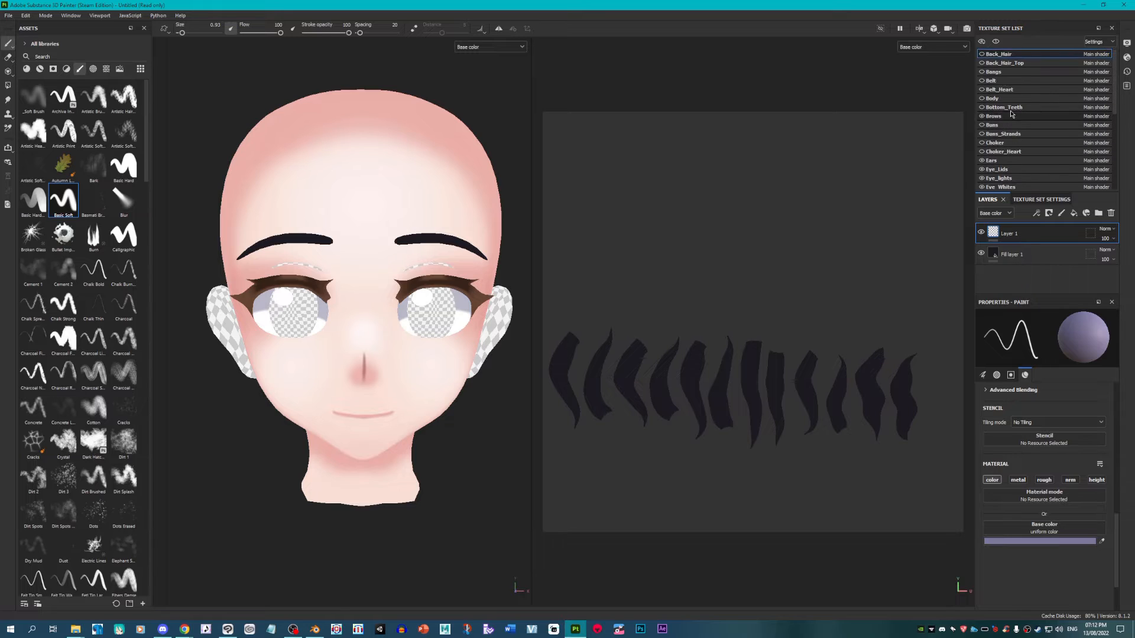
# Step: Add a fill layer to the Eye_Lids texture set with only the color channel enabled
pyautogui.click(1005, 169)
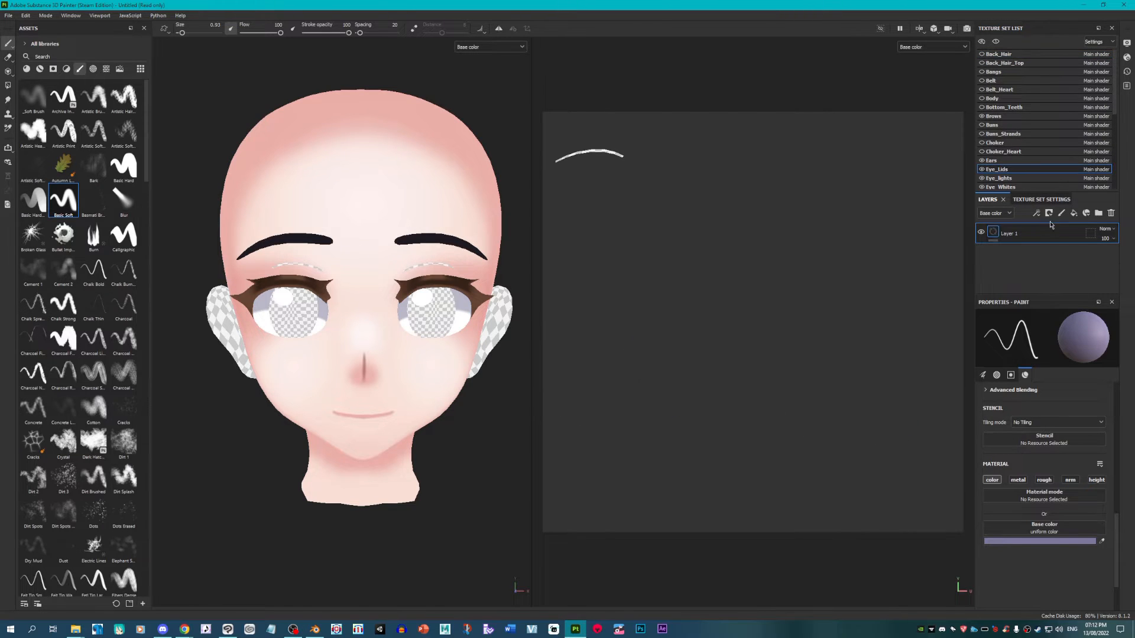
pyautogui.click(1074, 213)
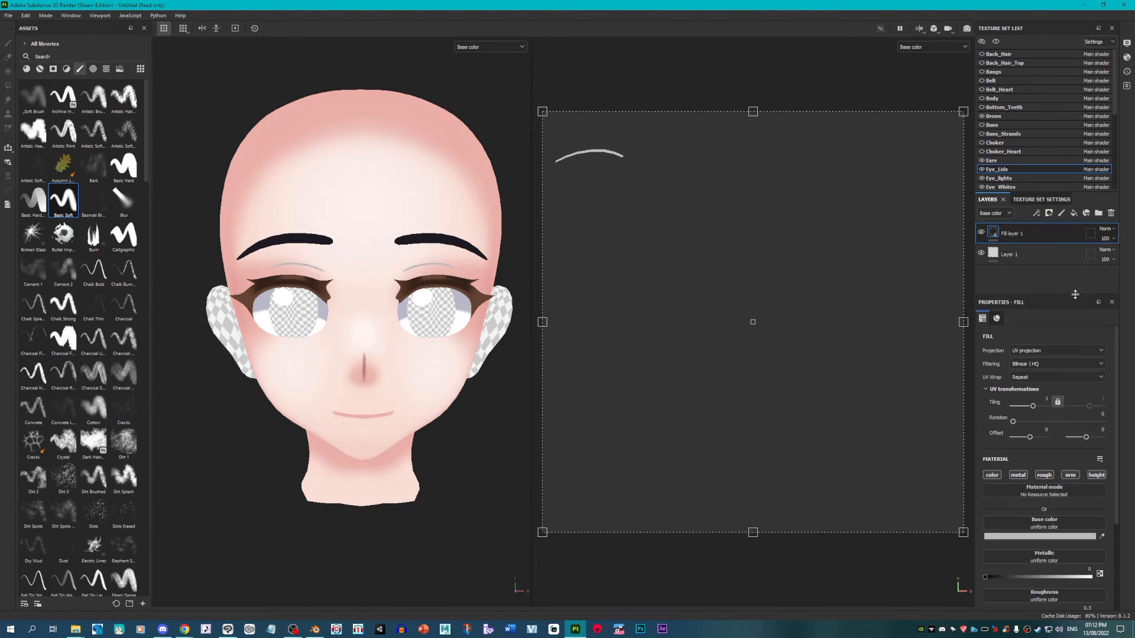
pyautogui.click(1018, 477)
pyautogui.click(1044, 475)
pyautogui.click(1070, 476)
pyautogui.click(1096, 475)
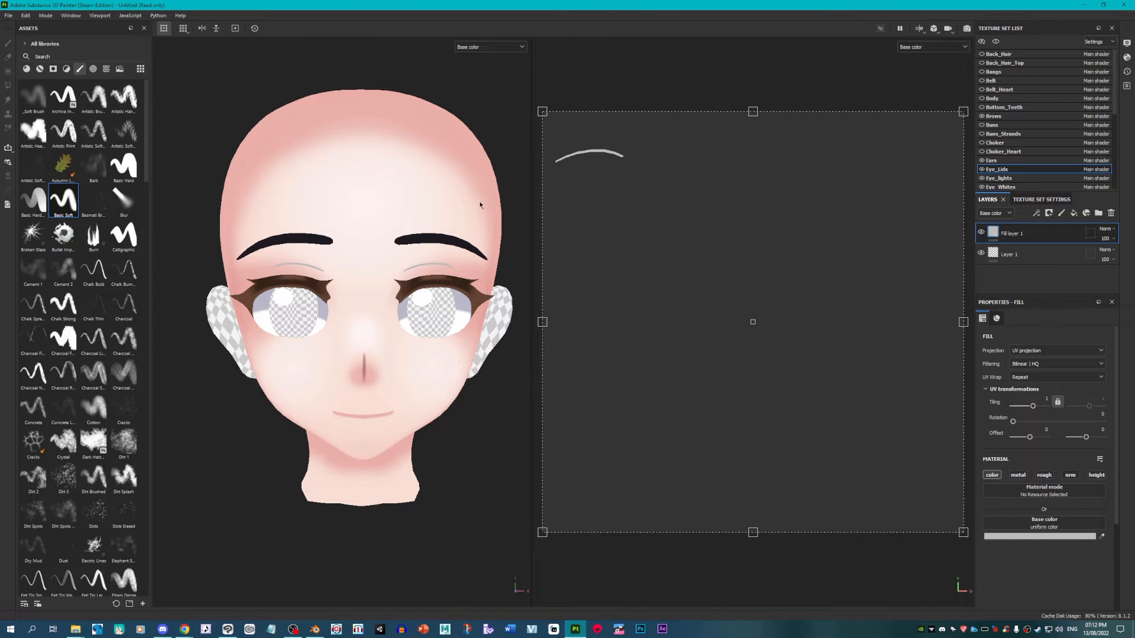
# Step: Sample the pink shading on the upper forehead as the Eye_Lids fill layer's base color
pyautogui.click(1102, 538)
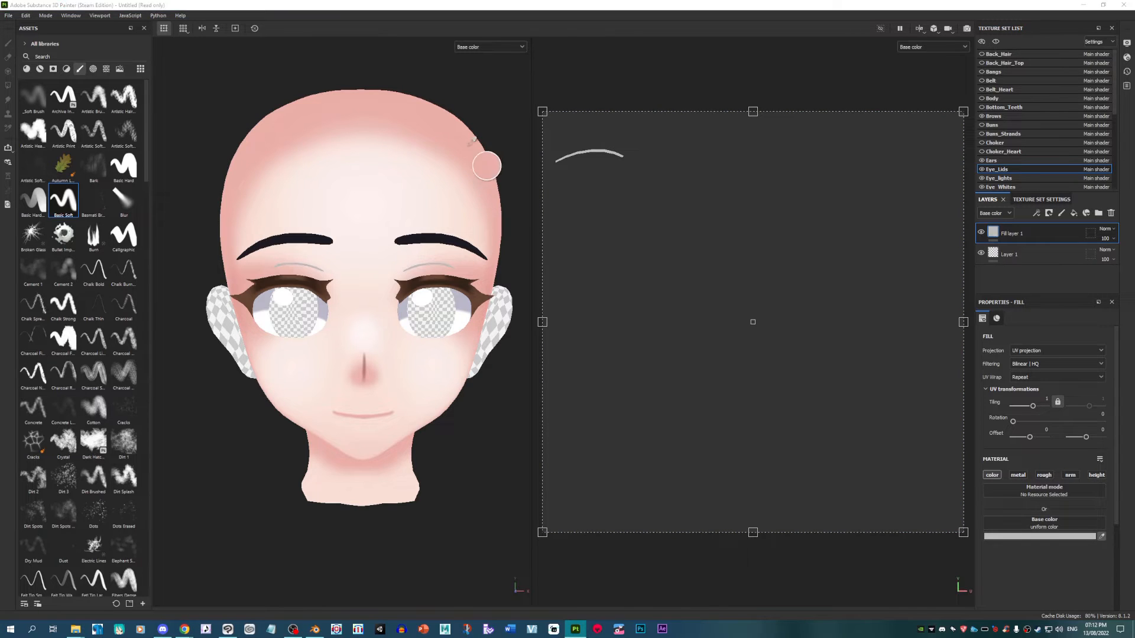
pyautogui.click(402, 102)
pyautogui.scroll(2, 379, 274)
pyautogui.scroll(2, 617, 301)
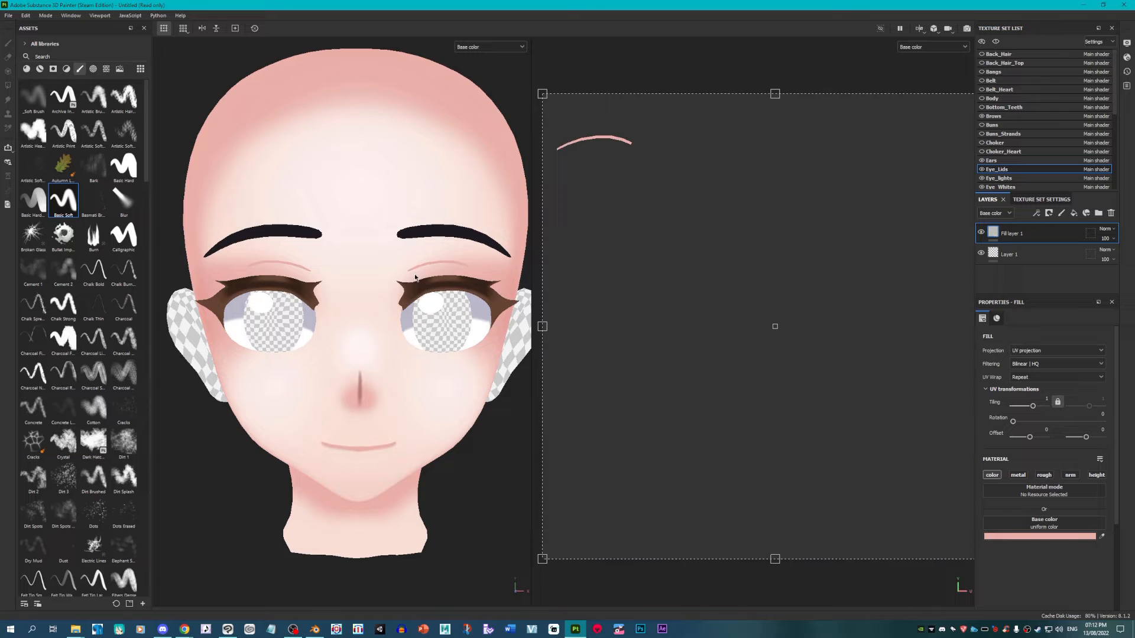
# Step: Darken the Eye_Lids fill layer's base color to CD897F and check the eyelid creases against the face
pyautogui.click(1068, 536)
pyautogui.click(877, 328)
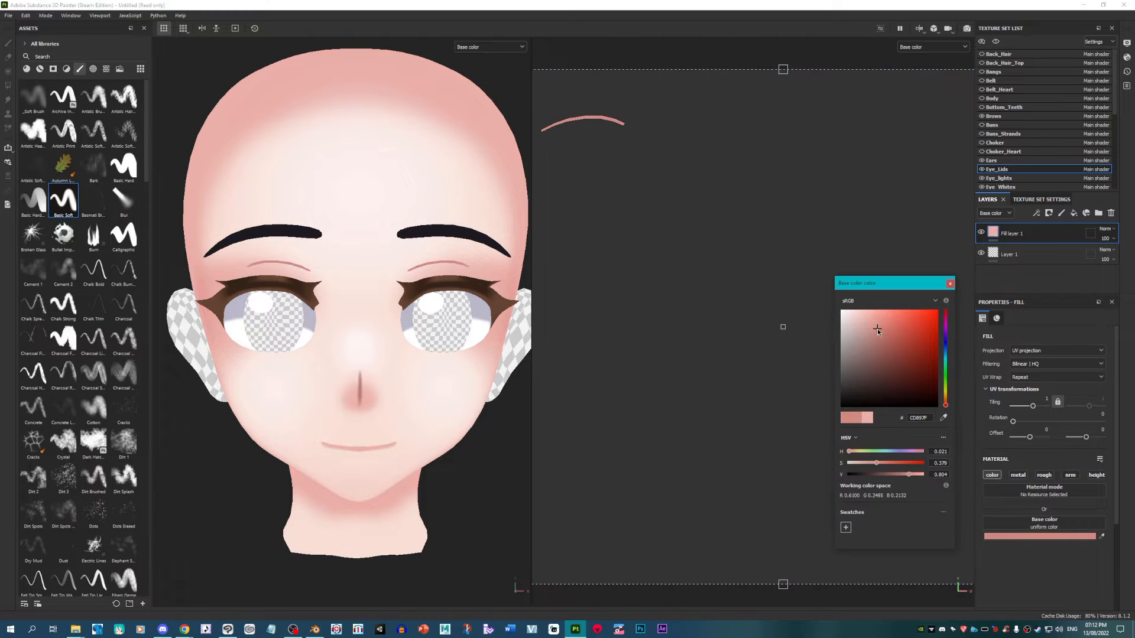
pyautogui.scroll(2, 382, 224)
pyautogui.scroll(-3, 391, 276)
pyautogui.scroll(2, 560, 289)
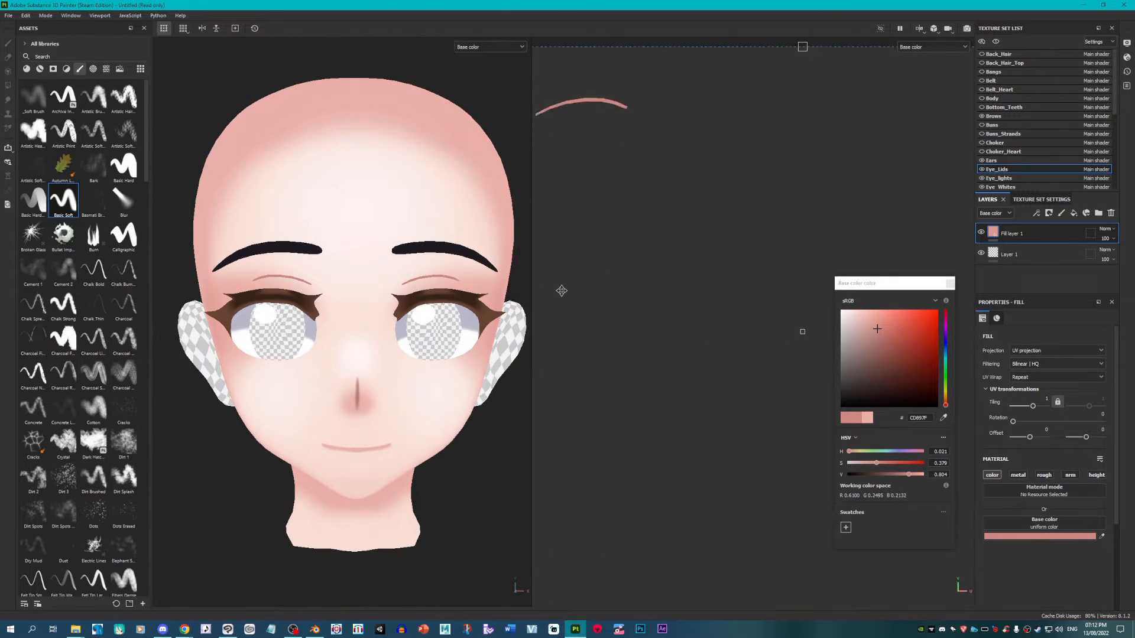
pyautogui.scroll(4, 378, 281)
pyautogui.scroll(-4, 382, 295)
pyautogui.scroll(2, 385, 314)
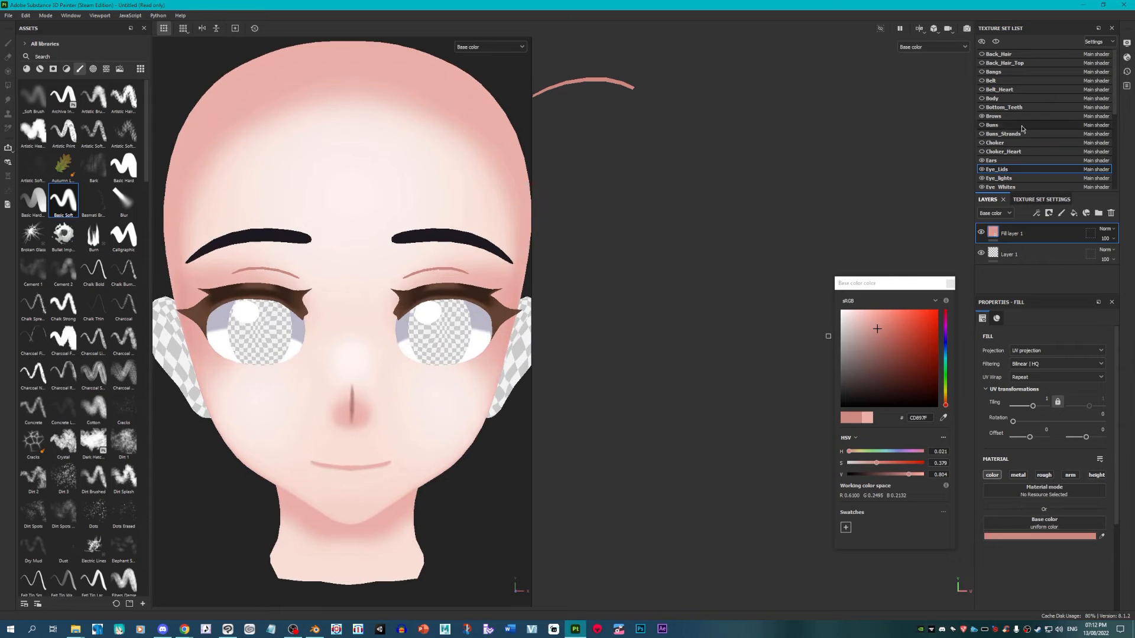
# Step: Add a color-only fill layer beneath Layer 1 in the Eyes texture set and give it a medium brown base color
pyautogui.scroll(-4, 1023, 116)
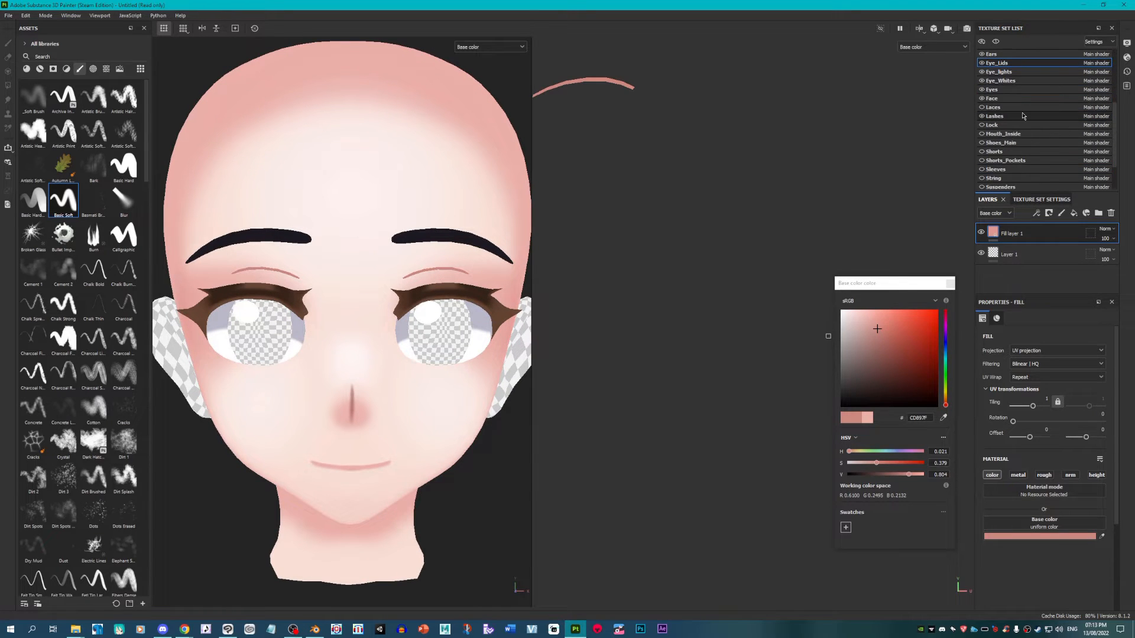
pyautogui.click(1012, 90)
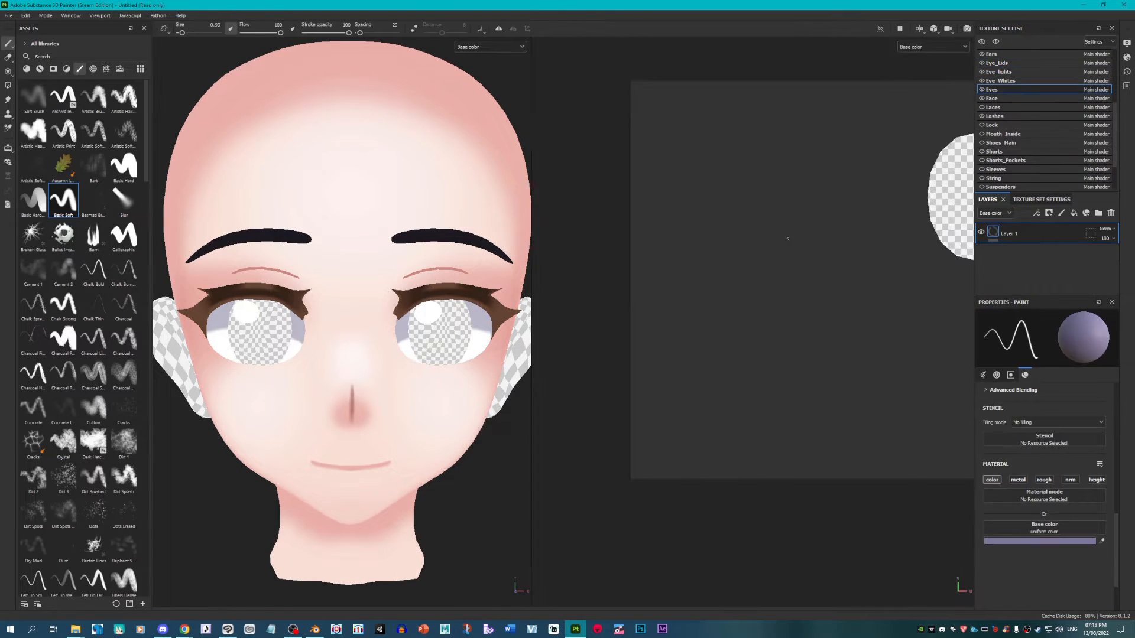
pyautogui.scroll(-2, 748, 213)
pyautogui.scroll(5, 928, 170)
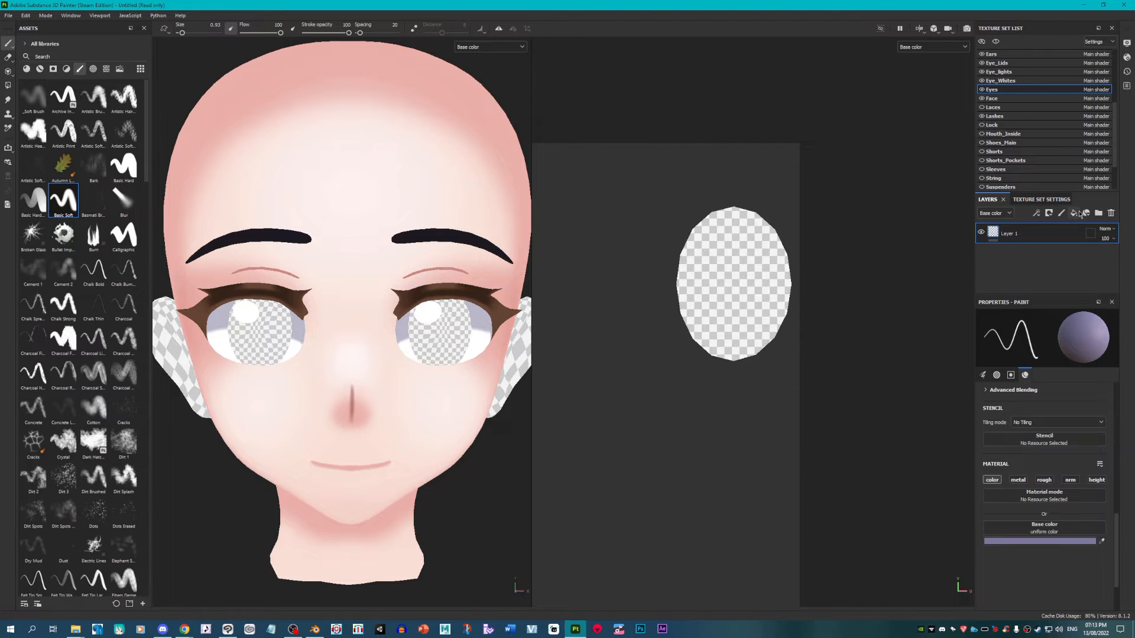
pyautogui.click(1078, 213)
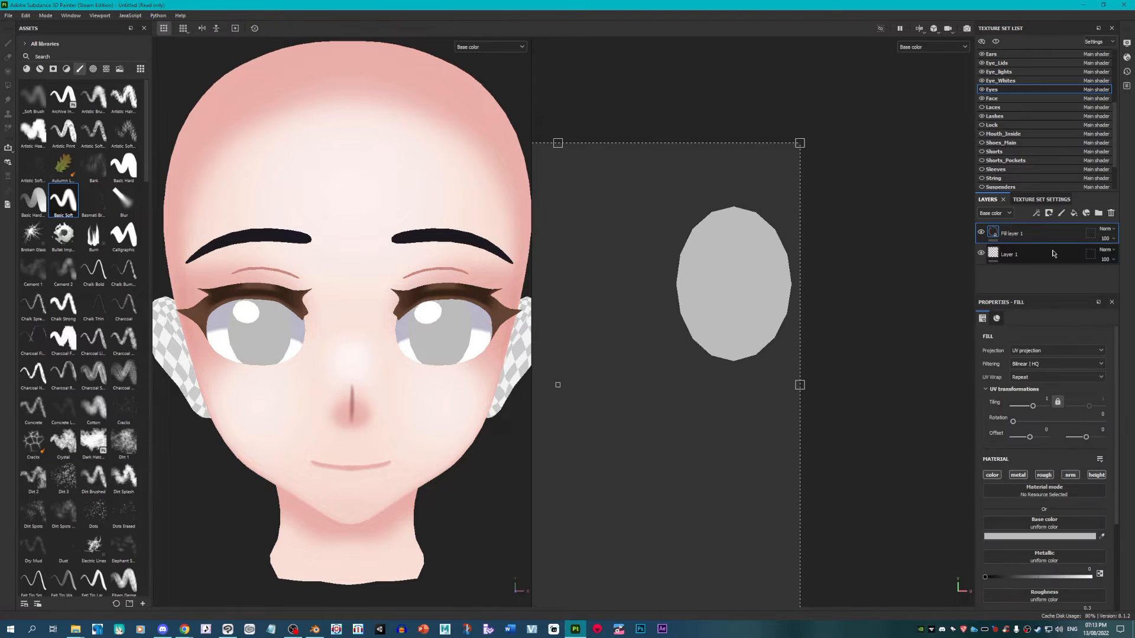
pyautogui.click(1017, 475)
pyautogui.click(1044, 475)
pyautogui.click(1071, 475)
pyautogui.click(1096, 475)
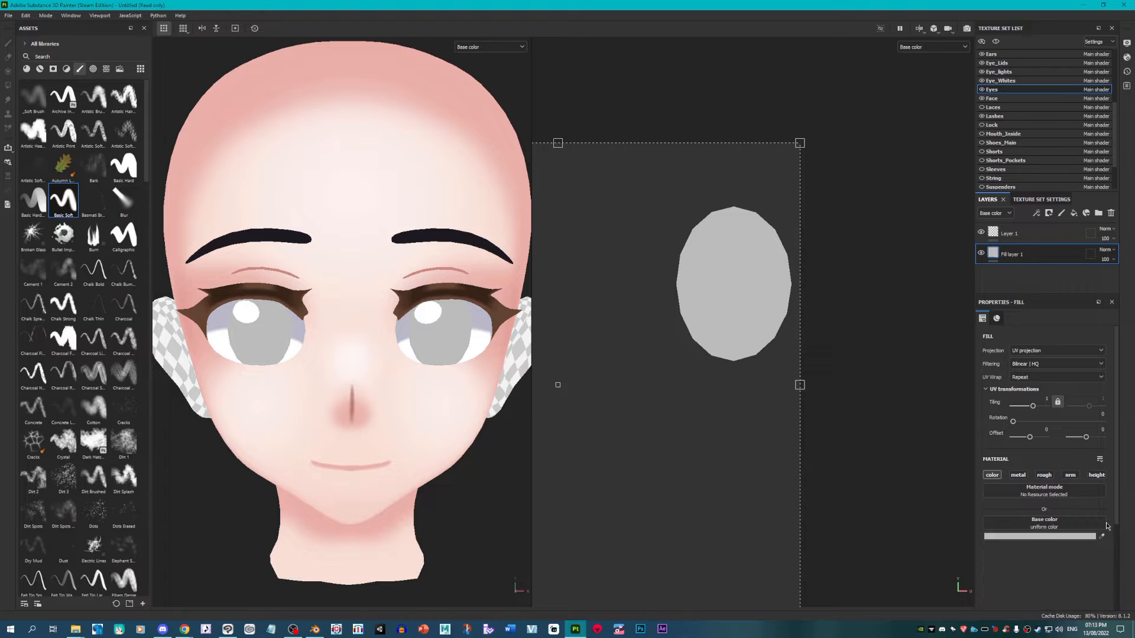
pyautogui.scroll(2, 443, 325)
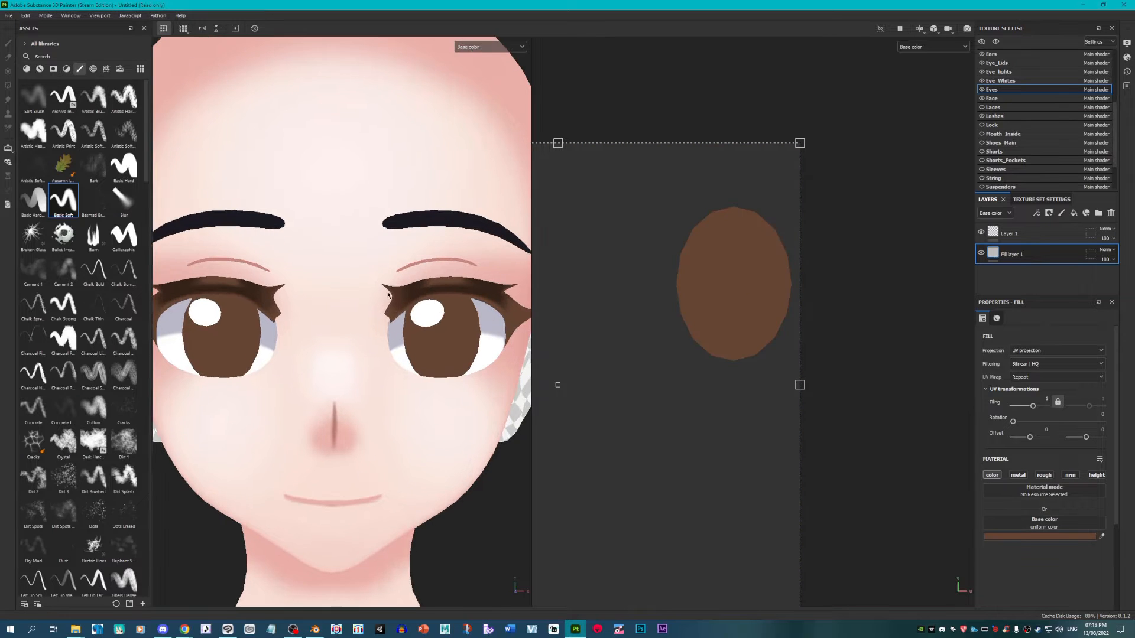
pyautogui.scroll(1, 719, 233)
# Step: Paint over the iris on Layer 1 with the Soft Brush, using a dark brown sampled from the lashes
pyautogui.click(1012, 234)
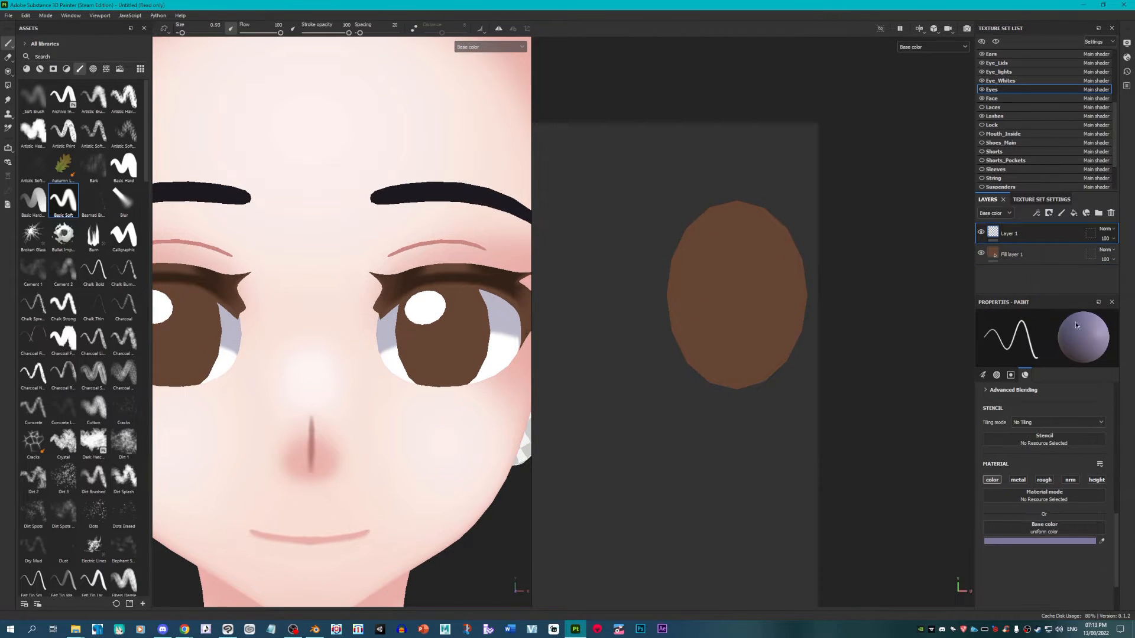
pyautogui.click(33, 97)
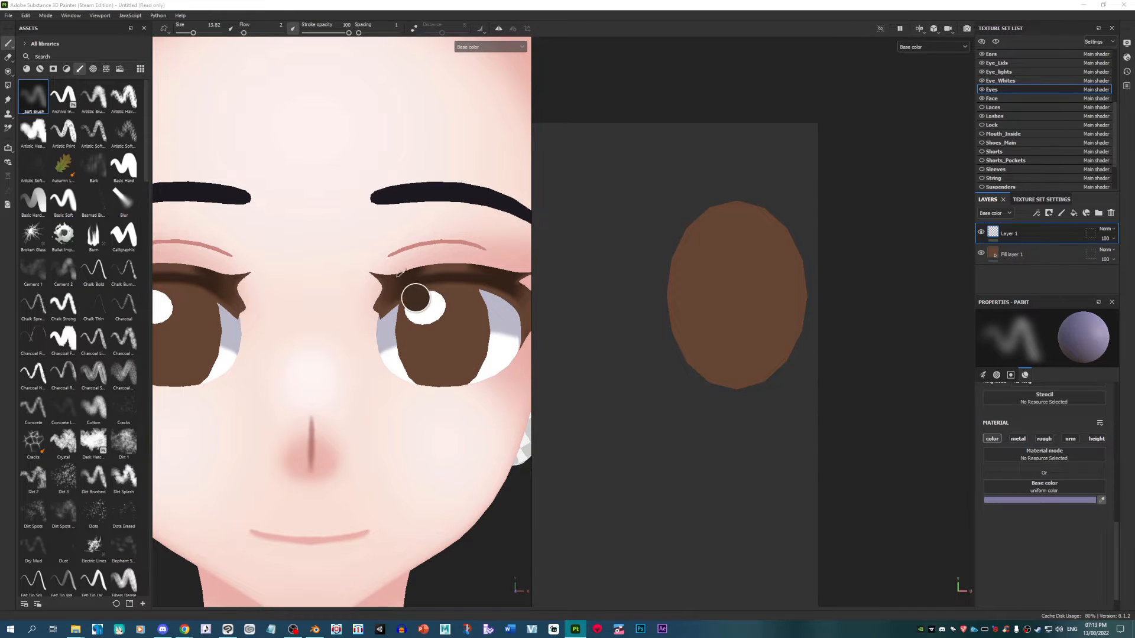
pyautogui.click(416, 293)
pyautogui.moveTo(715, 281); pyautogui.dragTo(679, 306)
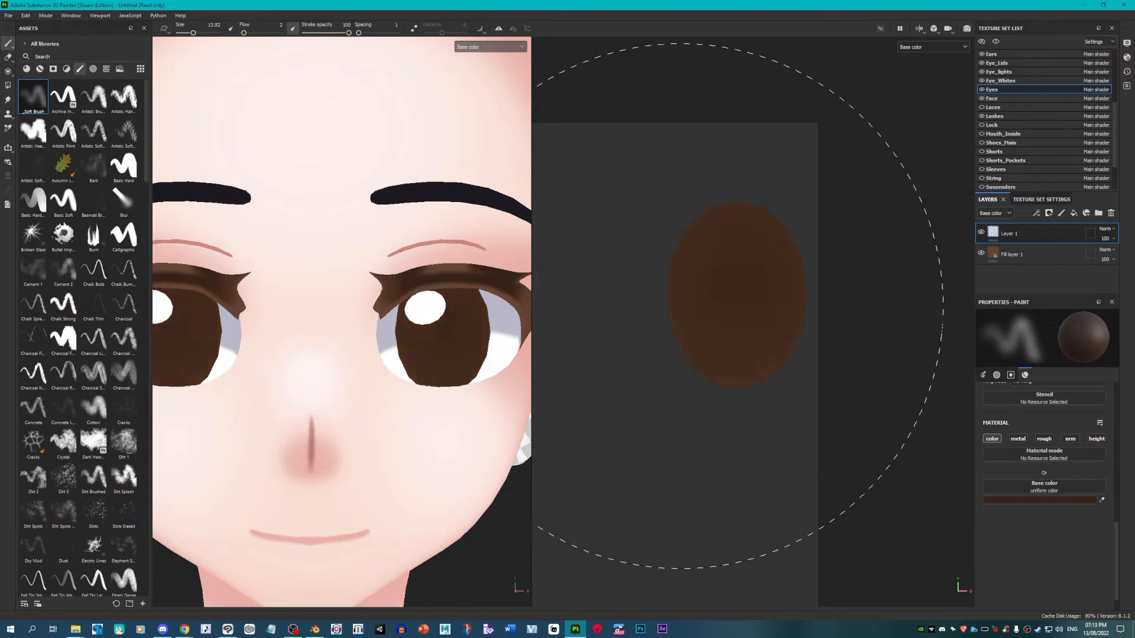
# Step: Erase the dark brown from the lower part of the iris with a progressively smaller soft eraser to form a gradient
pyautogui.click(8, 57)
pyautogui.scroll(2, 615, 360)
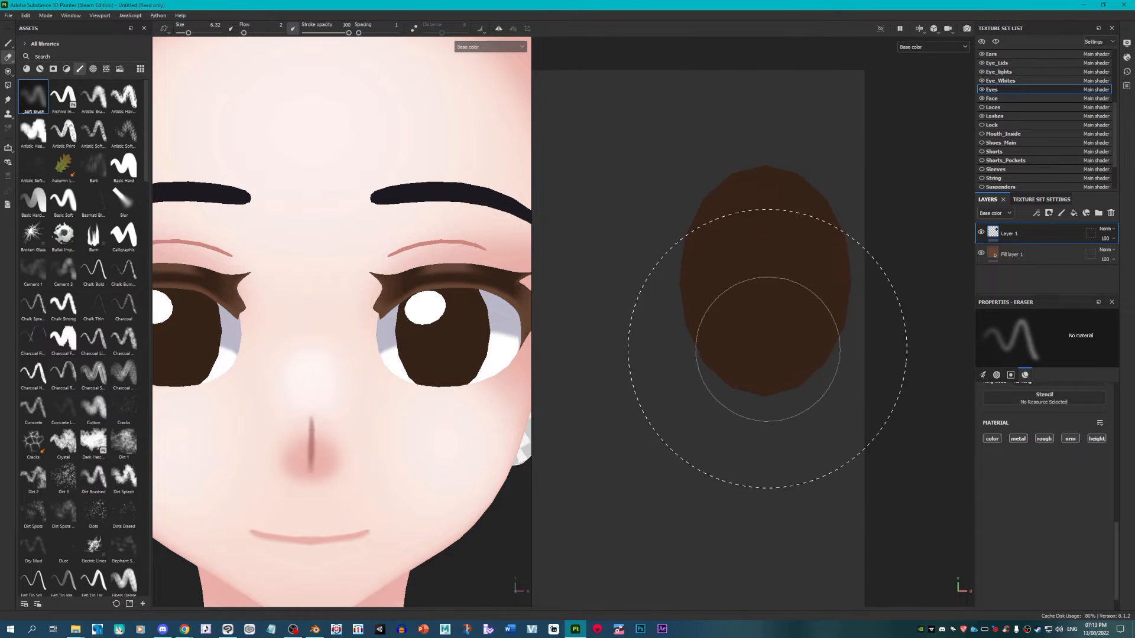
pyautogui.press('[')
pyautogui.moveTo(778, 363); pyautogui.dragTo(777, 369)
pyautogui.press('[')
pyautogui.press('[')
pyautogui.press('[')
pyautogui.press('[')
pyautogui.press('[')
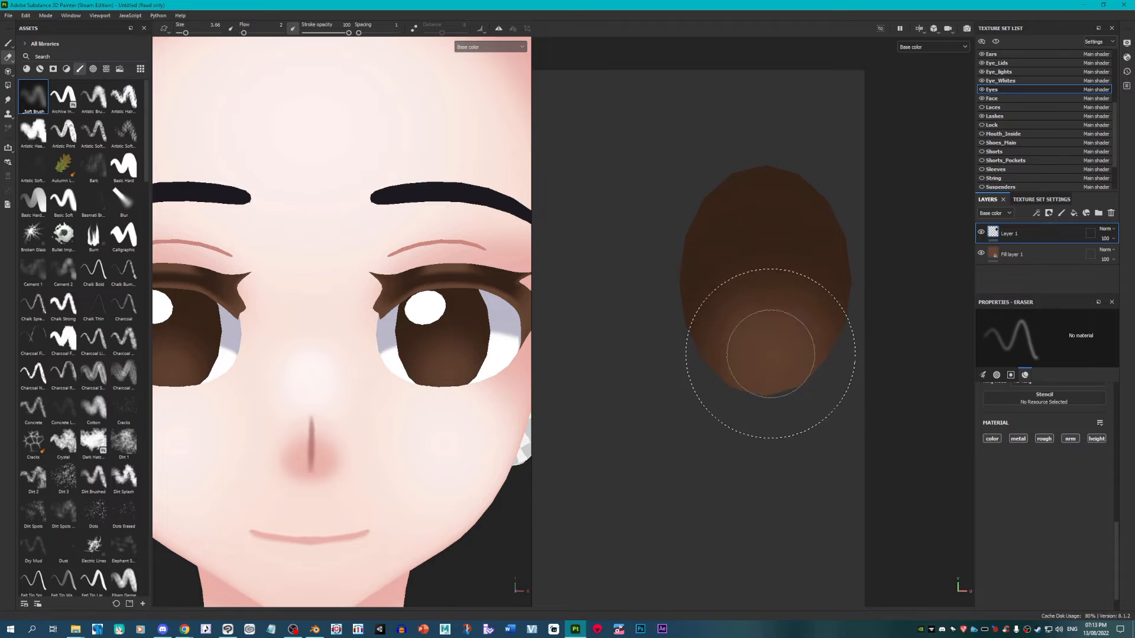
pyautogui.press('[')
pyautogui.press('[')
pyautogui.scroll(5, 418, 355)
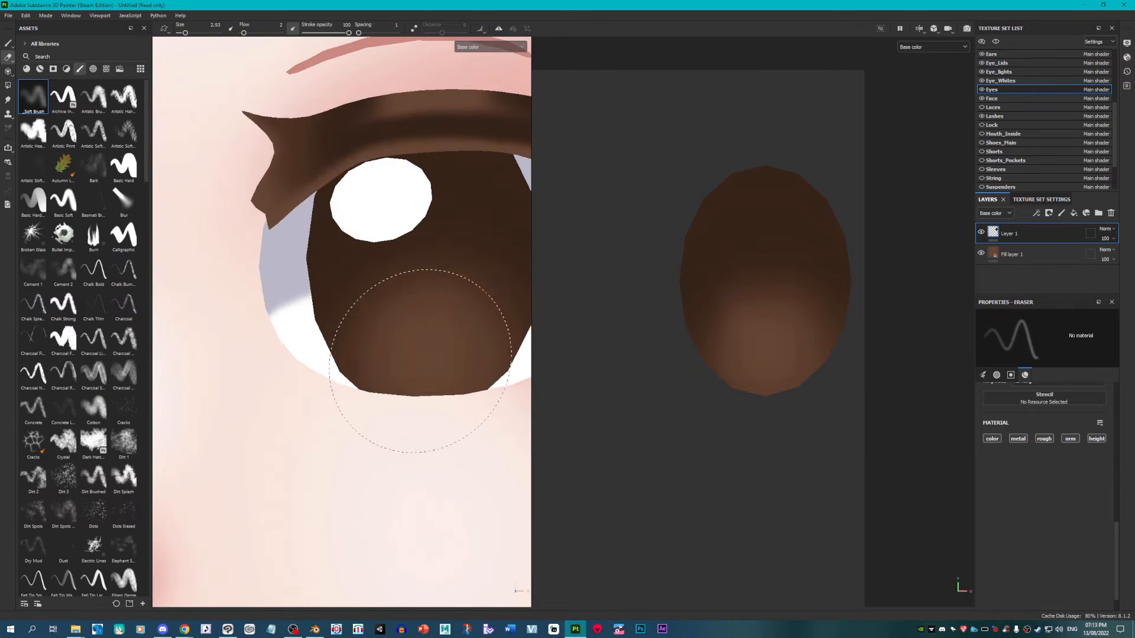
# Step: Add Layer 2 above Layer 1 in the Eyes texture set and set its blend mode to Multiply
pyautogui.scroll(4, 407, 295)
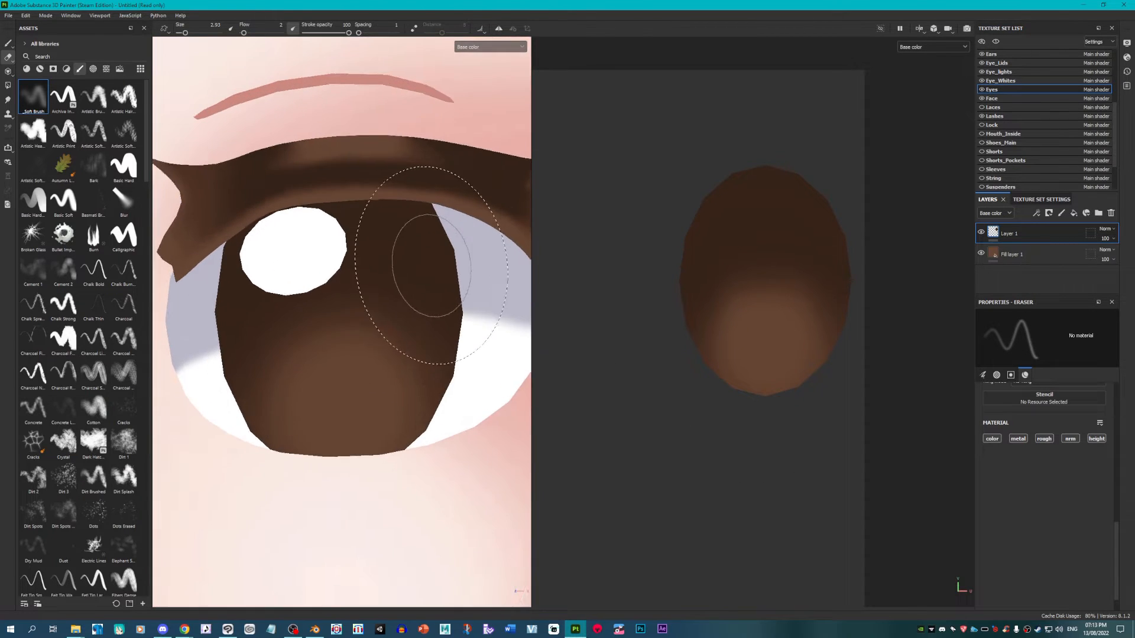
pyautogui.click(1061, 212)
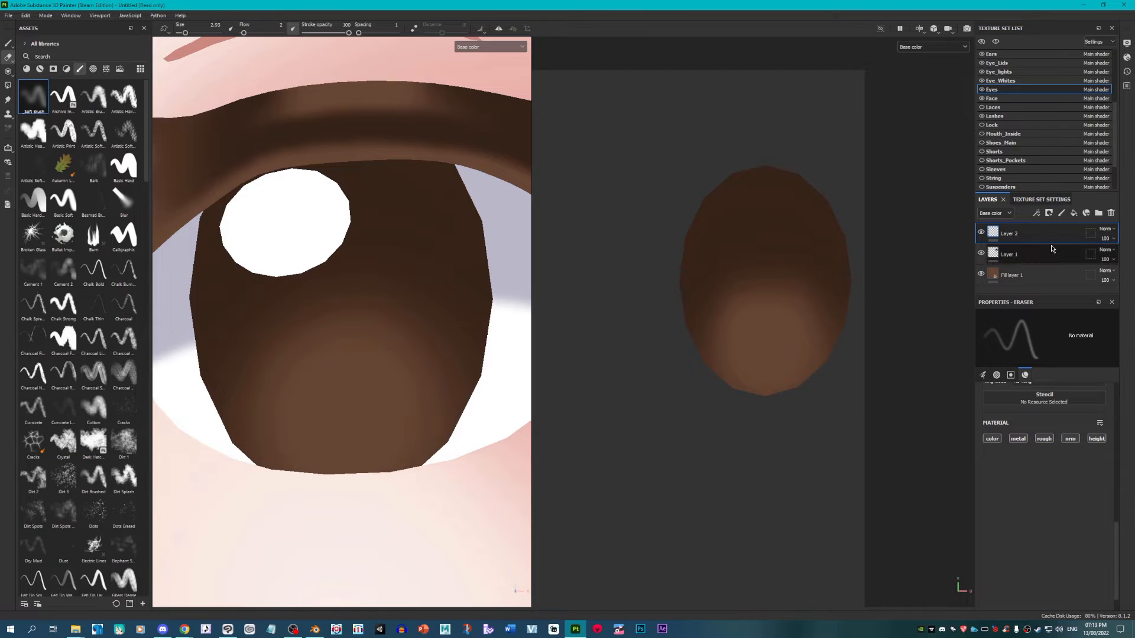
pyautogui.click(1104, 228)
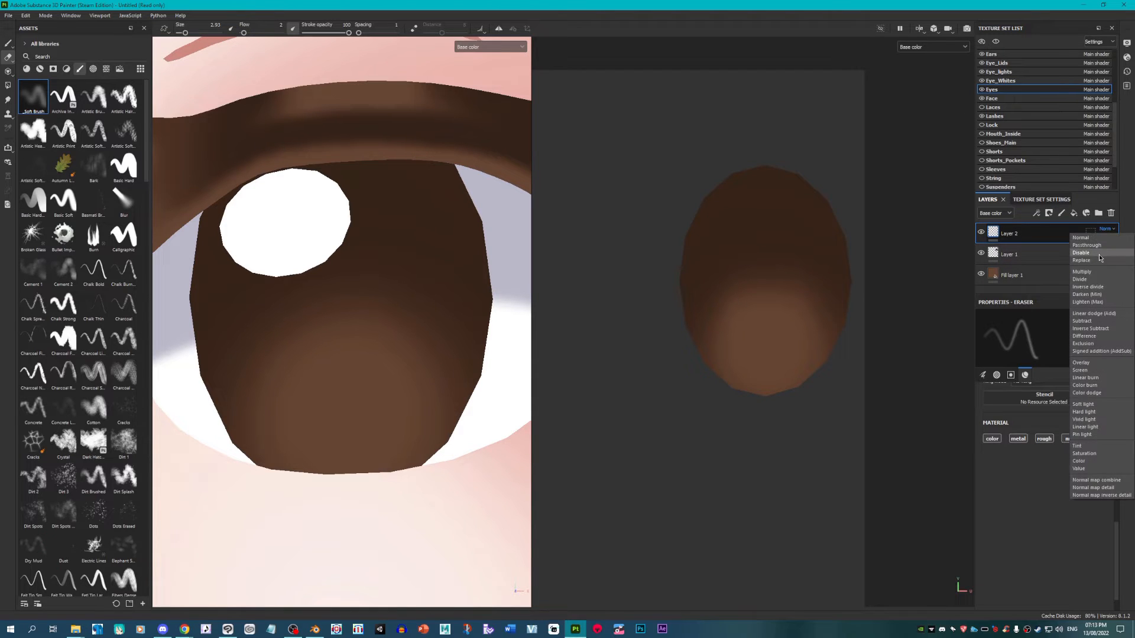
pyautogui.click(1099, 249)
# Step: Shade the upper part of the iris on Layer 2 with a smaller dark brown Soft Brush, and set the layer's opacity to 79
pyautogui.press('1')
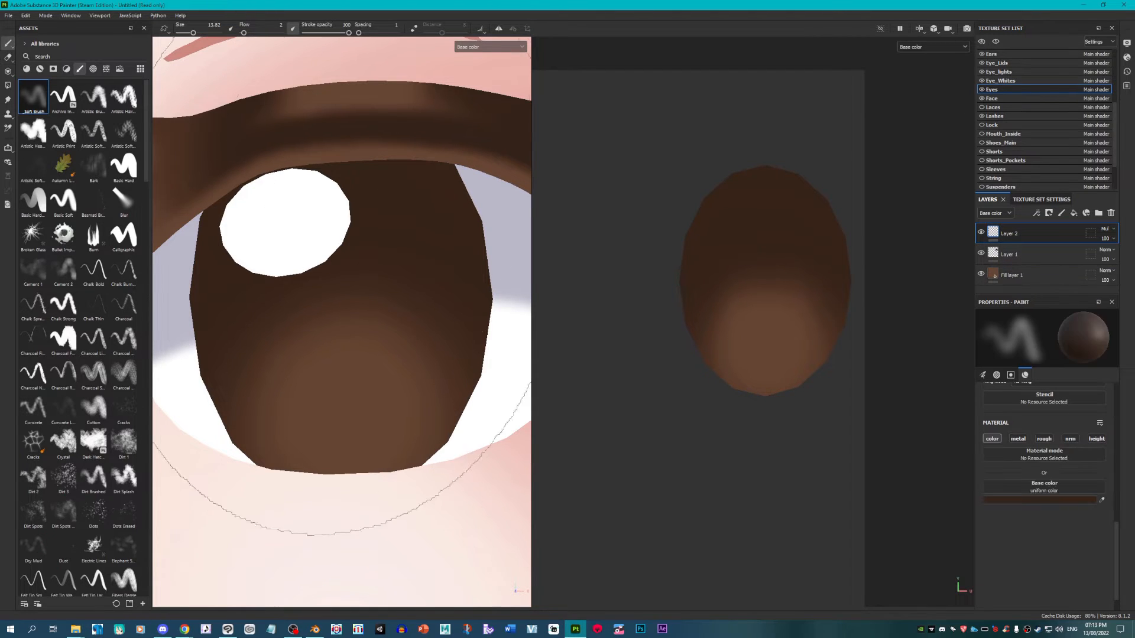
pyautogui.press('[')
pyautogui.press('[')
pyautogui.press('[')
pyautogui.moveTo(210, 304)
pyautogui.mouseDown()
pyautogui.moveTo(451, 286)
pyautogui.moveTo(331, 254)
pyautogui.moveTo(253, 215)
pyautogui.moveTo(413, 177)
pyautogui.moveTo(319, 166)
pyautogui.moveTo(429, 121)
pyautogui.mouseUp()
pyautogui.moveTo(206, 259)
pyautogui.mouseDown()
pyautogui.moveTo(189, 277)
pyautogui.moveTo(254, 275)
pyautogui.mouseUp()
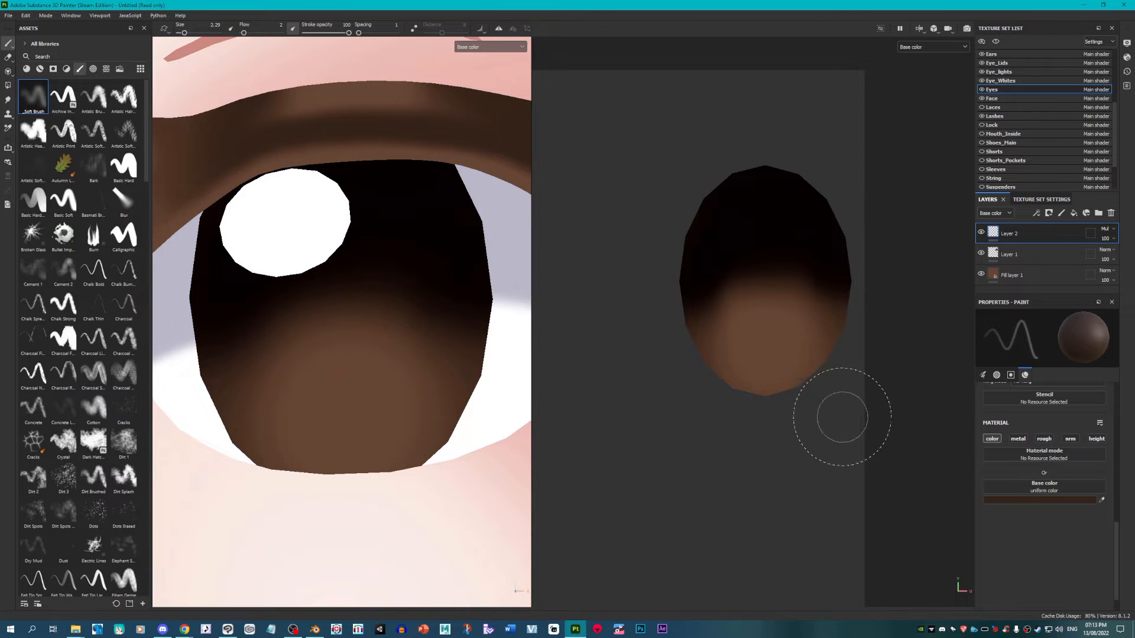
pyautogui.click(1109, 239)
pyautogui.moveTo(1130, 254); pyautogui.dragTo(1125, 256)
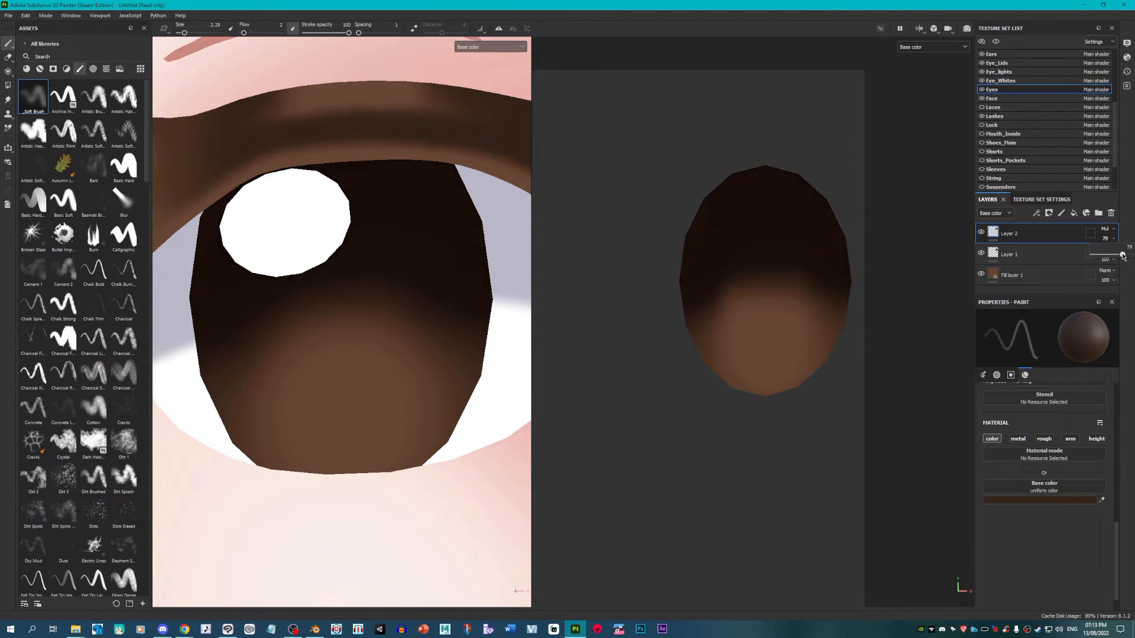
# Step: Add Layer 3 above Layer 2 and reduce the Soft Brush size to 0.83
pyautogui.click(1061, 212)
pyautogui.scroll(3, 770, 293)
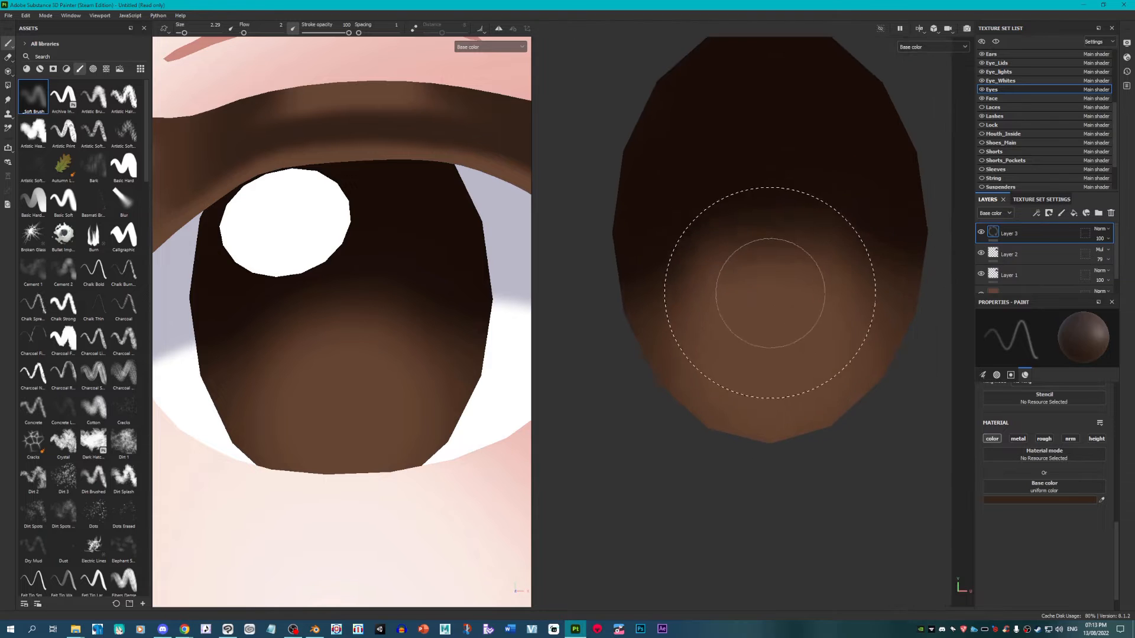
pyautogui.scroll(2, 795, 284)
pyautogui.press('[')
pyautogui.press('[')
pyautogui.press('[')
pyautogui.press('[')
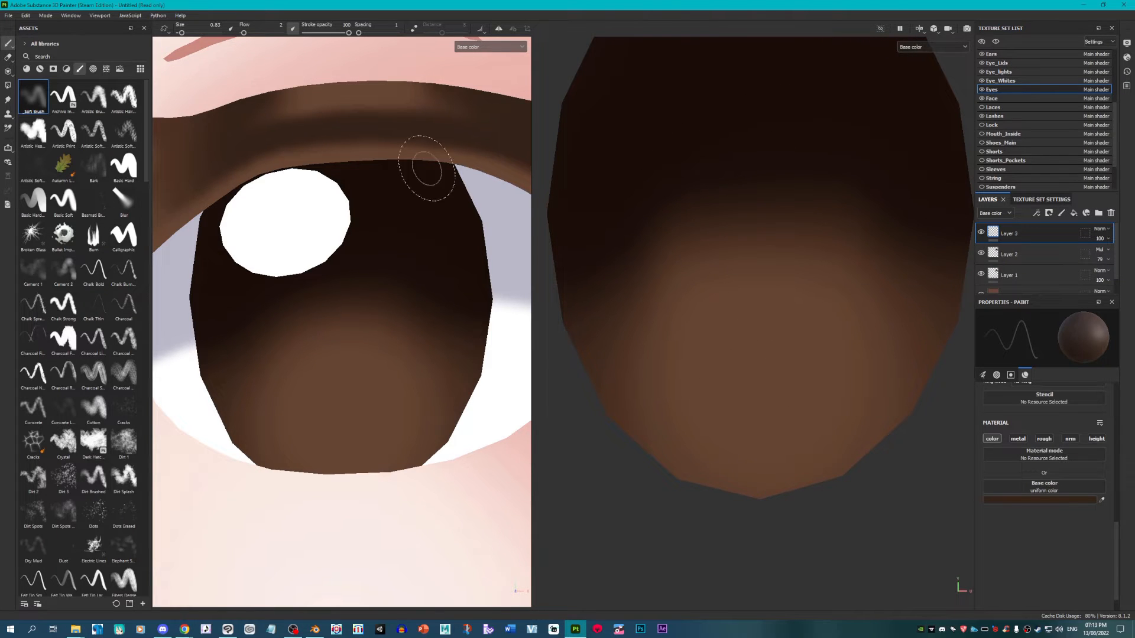
# Step: Try painting a dark brown pupil in the middle of the iris on Layer 3 and check it against the whole face
pyautogui.moveTo(747, 233)
pyautogui.mouseDown()
pyautogui.moveTo(747, 208)
pyautogui.moveTo(760, 286)
pyautogui.mouseUp()
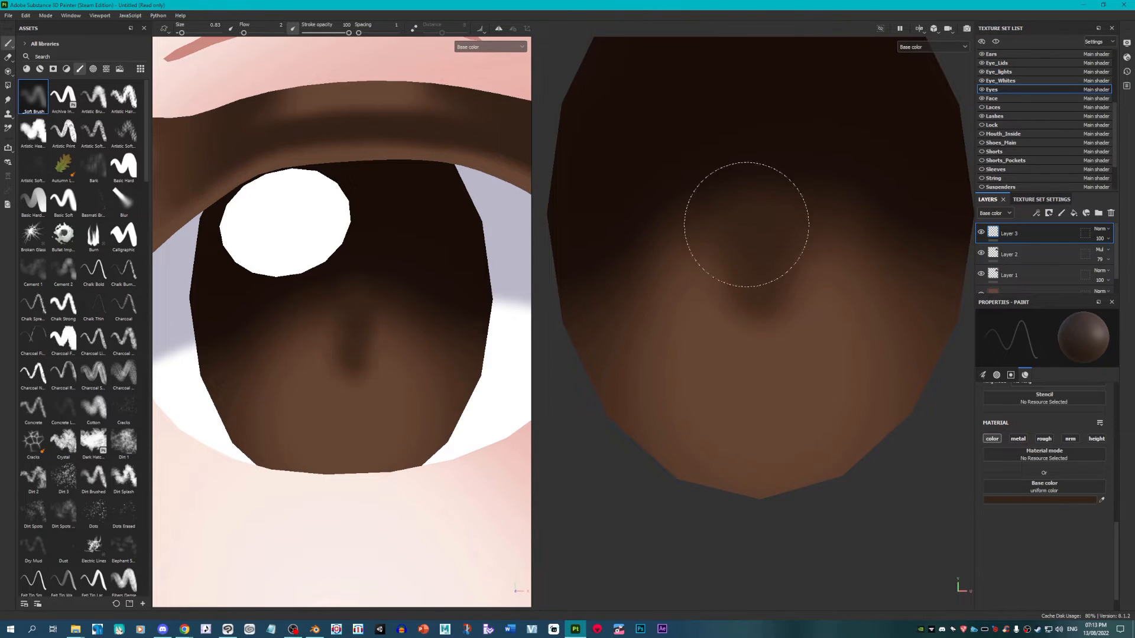
pyautogui.scroll(2, 349, 330)
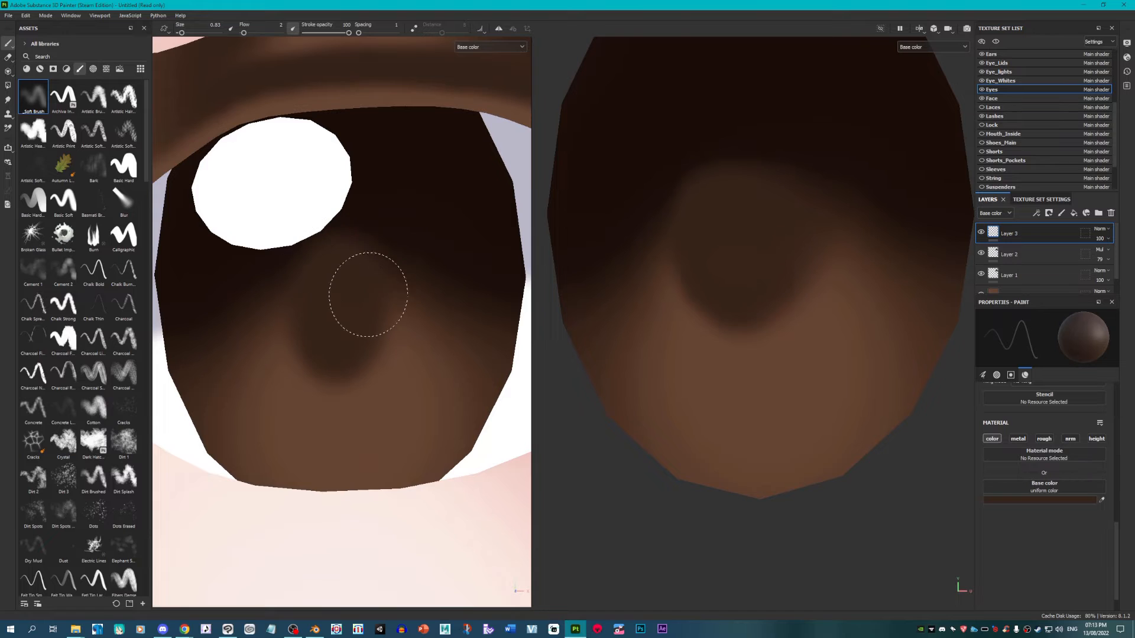
pyautogui.moveTo(344, 383); pyautogui.dragTo(328, 267)
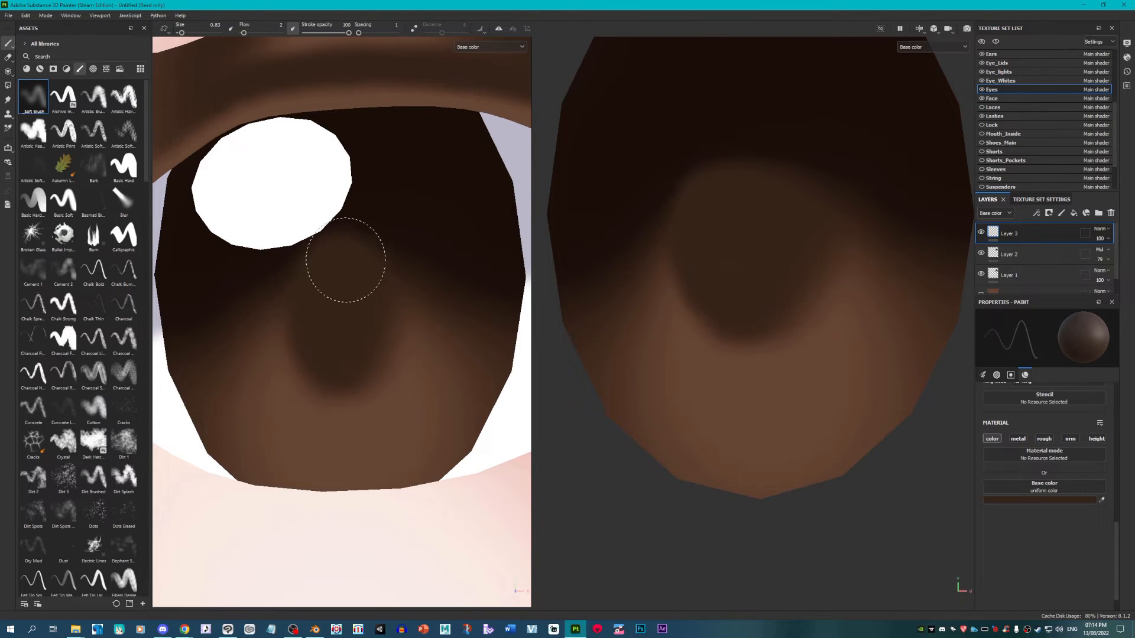
pyautogui.scroll(-10, 366, 269)
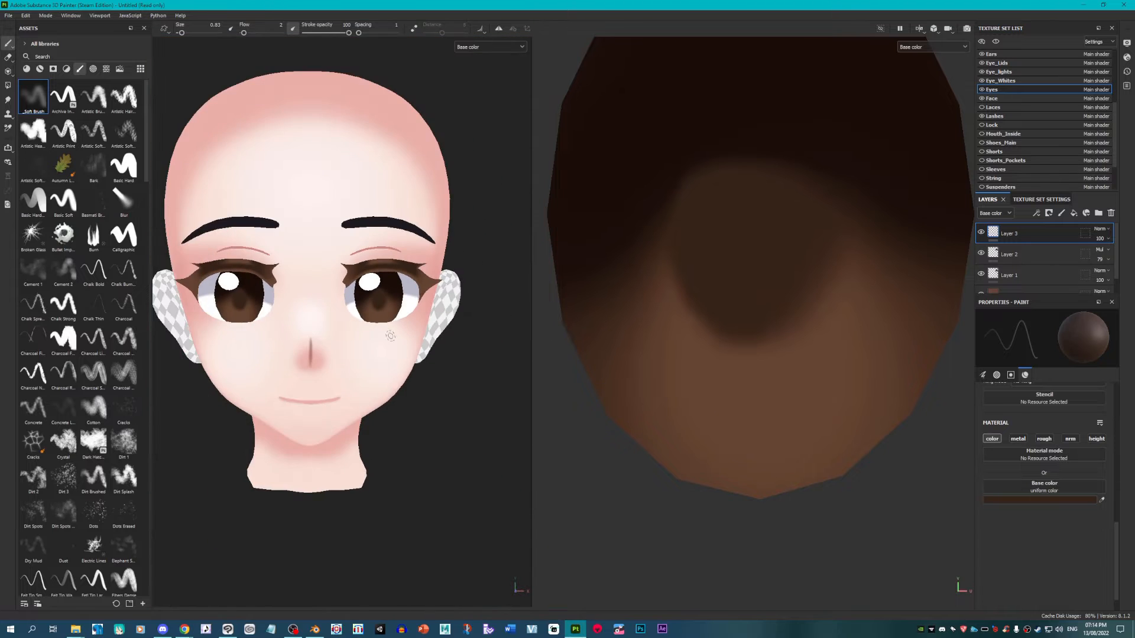
# Step: Paint a soft dark brown oval pupil on Layer 3, extending up to the white highlight
pyautogui.scroll(6, 376, 275)
pyautogui.scroll(8, 376, 276)
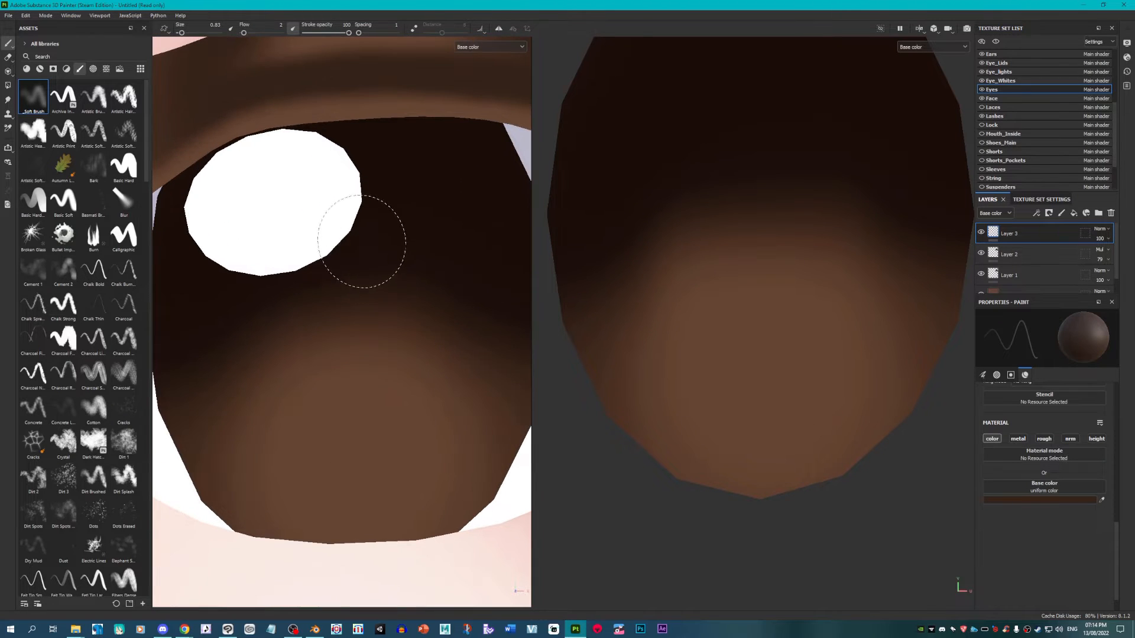
pyautogui.moveTo(310, 347); pyautogui.dragTo(389, 338)
pyautogui.moveTo(342, 399); pyautogui.dragTo(351, 312)
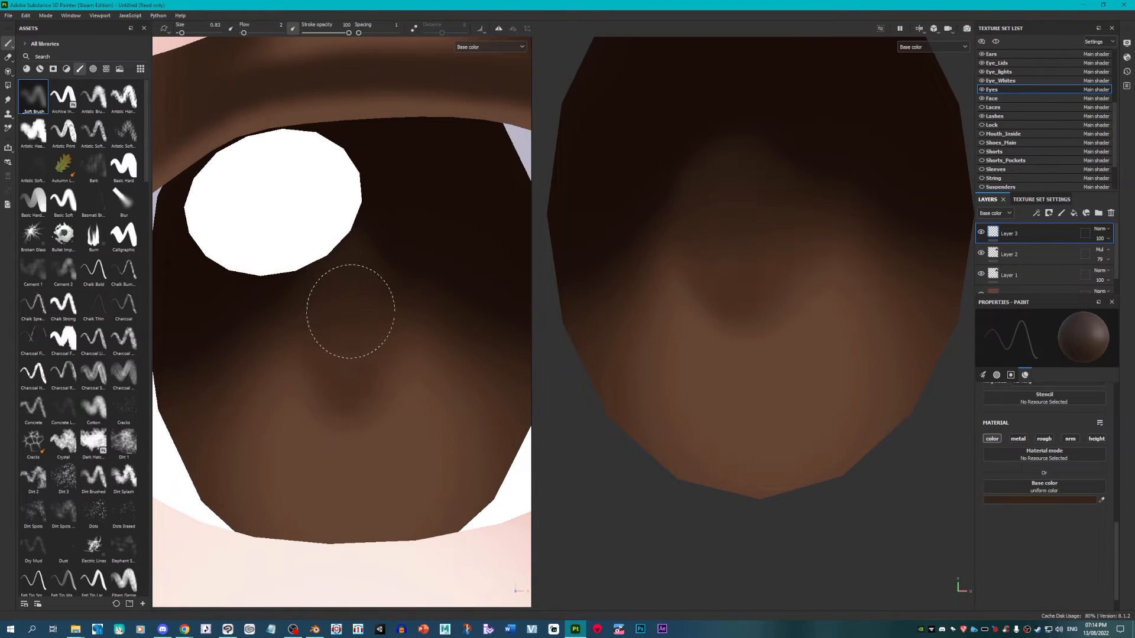
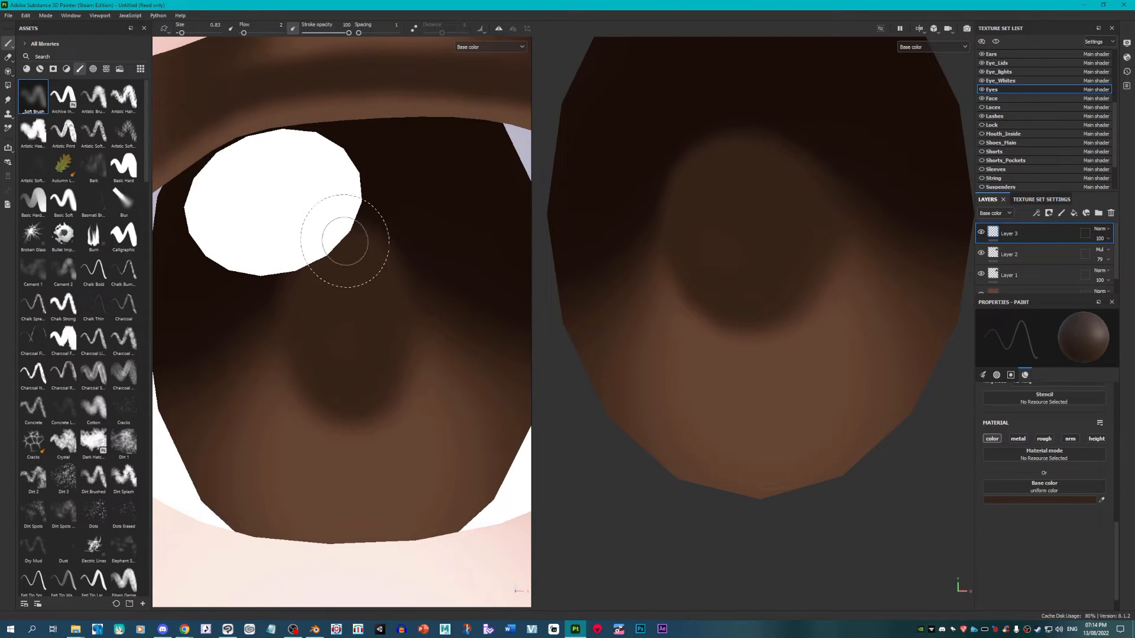
# Step: Paint a dark curved ring around the pupil on Layer 2 with the brush at size 0.51, and darken the pupil's outer edge
pyautogui.click(1066, 261)
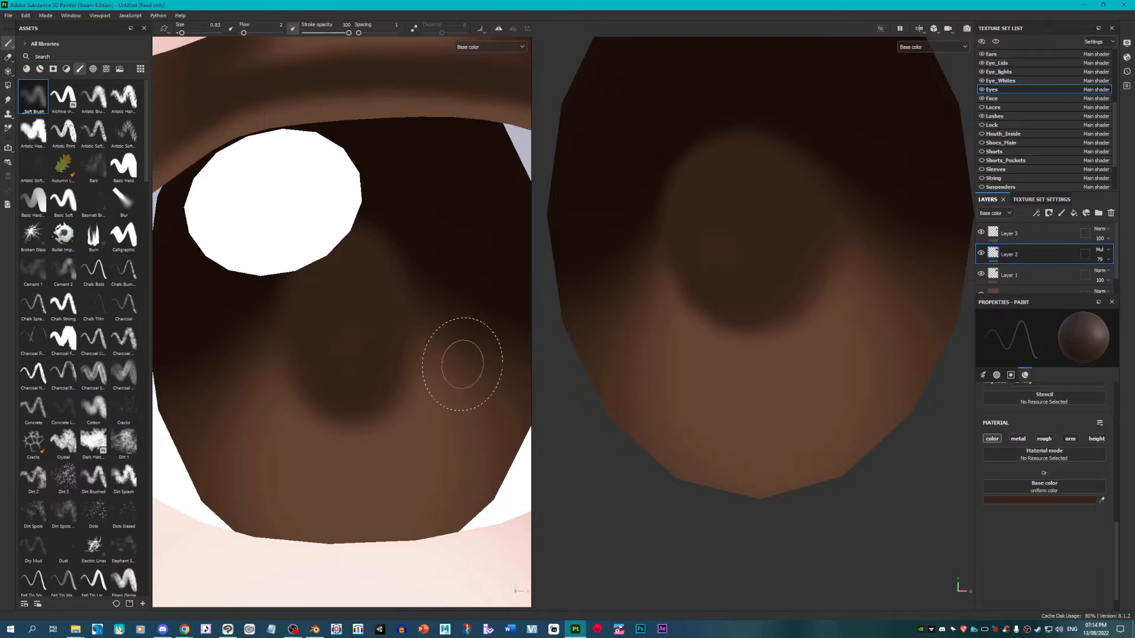
pyautogui.press('[')
pyautogui.moveTo(476, 285)
pyautogui.mouseDown()
pyautogui.moveTo(478, 347)
pyautogui.moveTo(443, 458)
pyautogui.mouseUp()
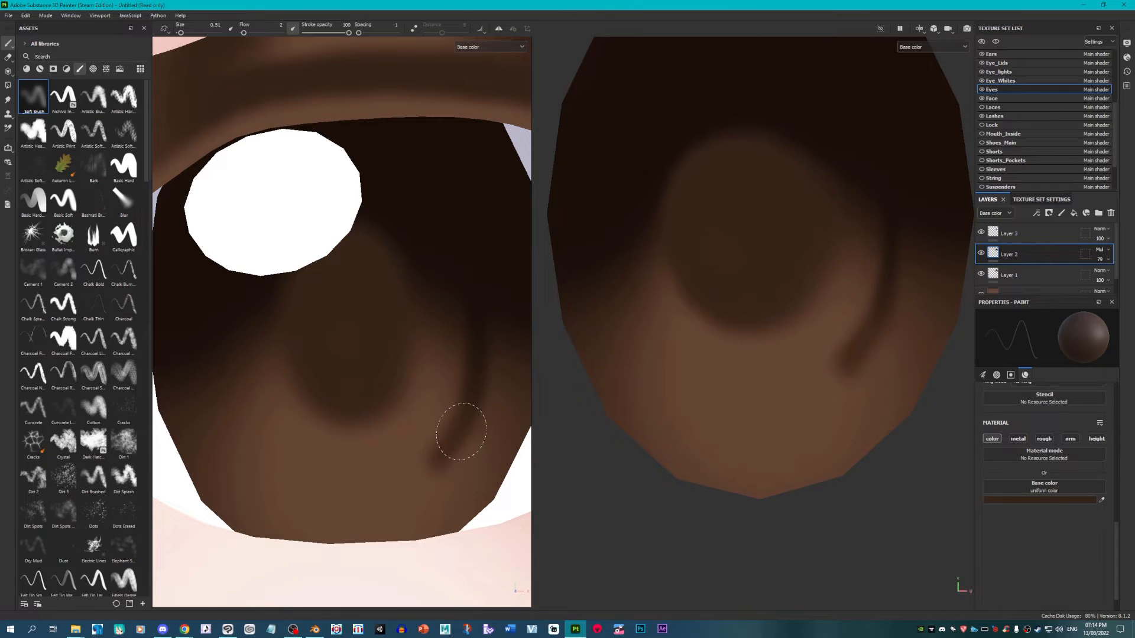
pyautogui.moveTo(209, 286); pyautogui.dragTo(225, 410)
pyautogui.moveTo(212, 349)
pyautogui.mouseDown()
pyautogui.moveTo(223, 403)
pyautogui.moveTo(304, 481)
pyautogui.moveTo(420, 465)
pyautogui.moveTo(385, 476)
pyautogui.moveTo(245, 446)
pyautogui.mouseUp()
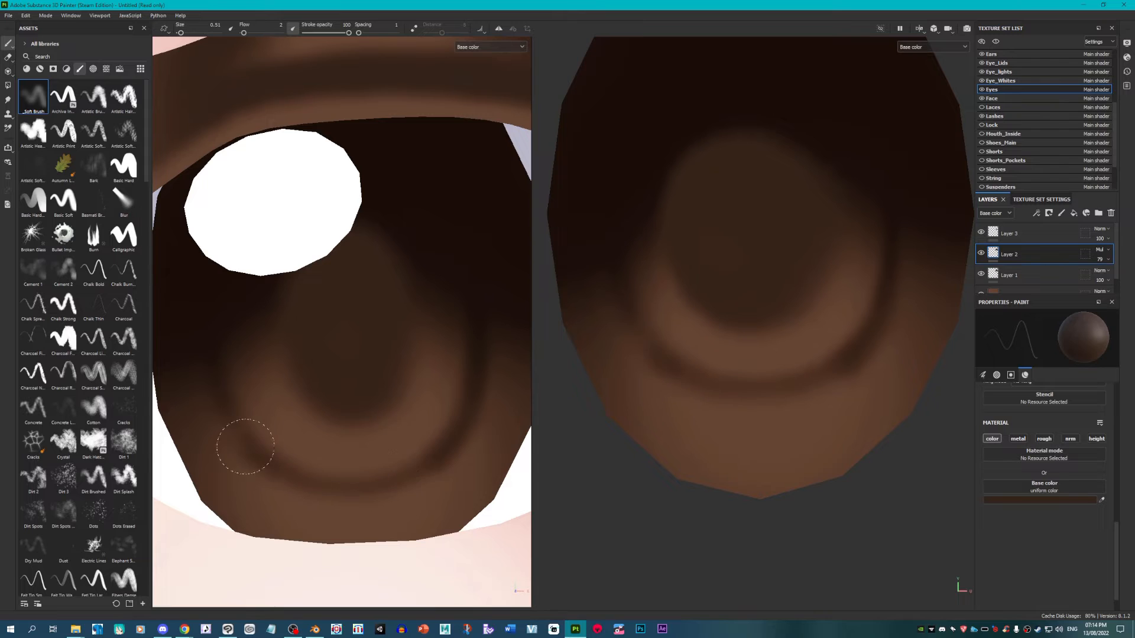
pyautogui.moveTo(201, 314); pyautogui.dragTo(297, 475)
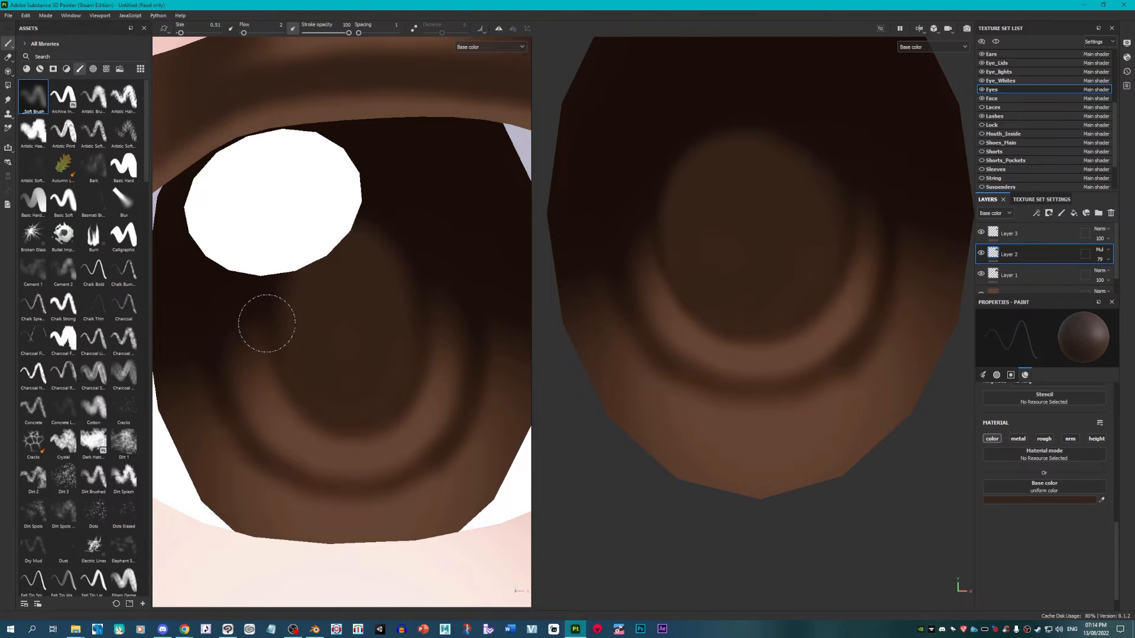
pyautogui.moveTo(267, 323)
pyautogui.mouseDown()
pyautogui.moveTo(304, 425)
pyautogui.moveTo(416, 389)
pyautogui.mouseUp()
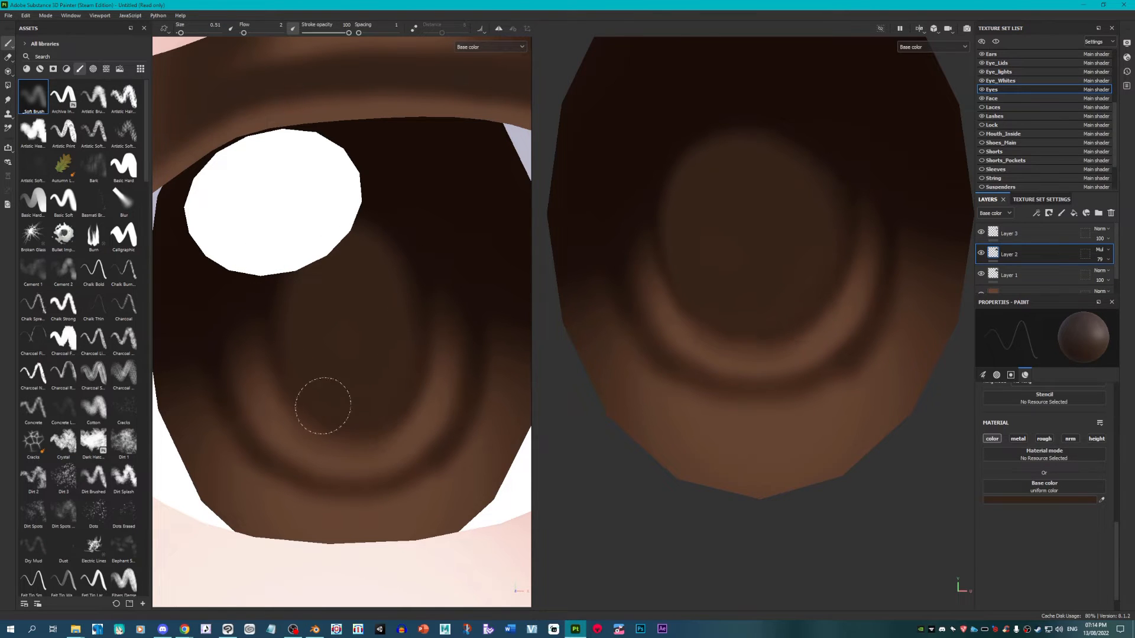
# Step: Darken both side edges of the iris on Layer 2 with a larger Soft Brush
pyautogui.press(']')
pyautogui.moveTo(184, 375)
pyautogui.mouseDown()
pyautogui.moveTo(180, 354)
pyautogui.moveTo(186, 401)
pyautogui.mouseUp()
pyautogui.scroll(-3, 190, 519)
pyautogui.scroll(2, 284, 516)
pyautogui.scroll(1, 395, 379)
pyautogui.moveTo(446, 335); pyautogui.dragTo(469, 458)
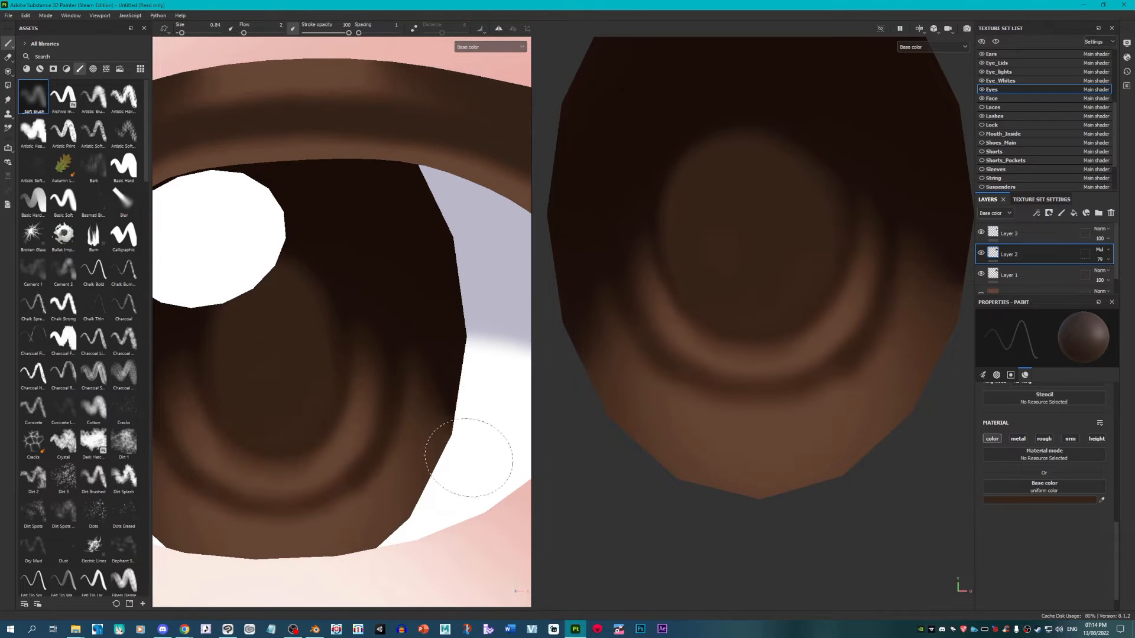
# Step: Darken the lower rim of the iris on Layer 2 with the brush at size 0.51 and check both eyes against the face
pyautogui.press('[')
pyautogui.moveTo(451, 387); pyautogui.dragTo(444, 461)
pyautogui.moveTo(441, 408)
pyautogui.mouseDown()
pyautogui.moveTo(408, 517)
pyautogui.moveTo(436, 442)
pyautogui.mouseUp()
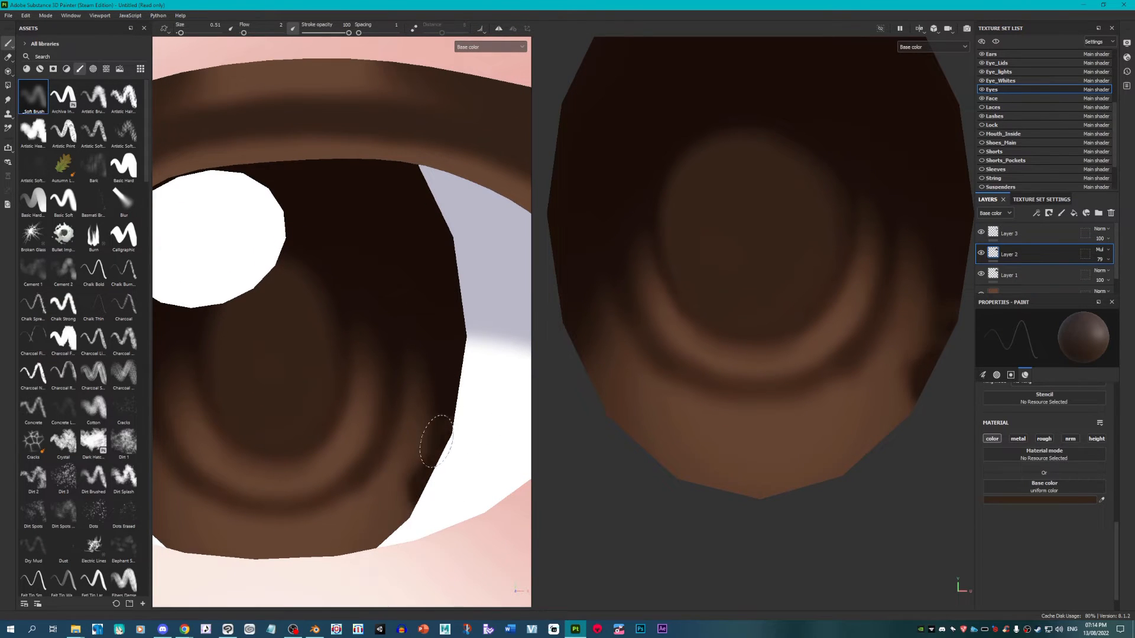
pyautogui.moveTo(412, 497)
pyautogui.mouseDown()
pyautogui.moveTo(353, 541)
pyautogui.moveTo(421, 525)
pyautogui.mouseUp()
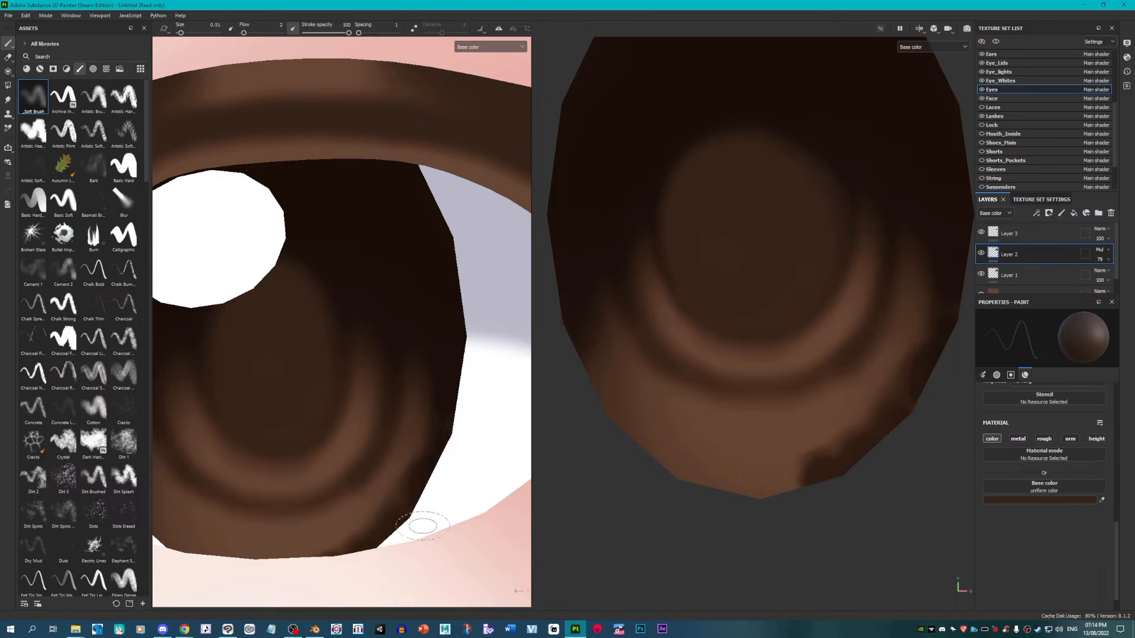
pyautogui.scroll(-2, 200, 525)
pyautogui.scroll(2, 200, 524)
pyautogui.moveTo(197, 397)
pyautogui.mouseDown()
pyautogui.moveTo(231, 484)
pyautogui.moveTo(267, 526)
pyautogui.moveTo(295, 540)
pyautogui.moveTo(413, 550)
pyautogui.mouseUp()
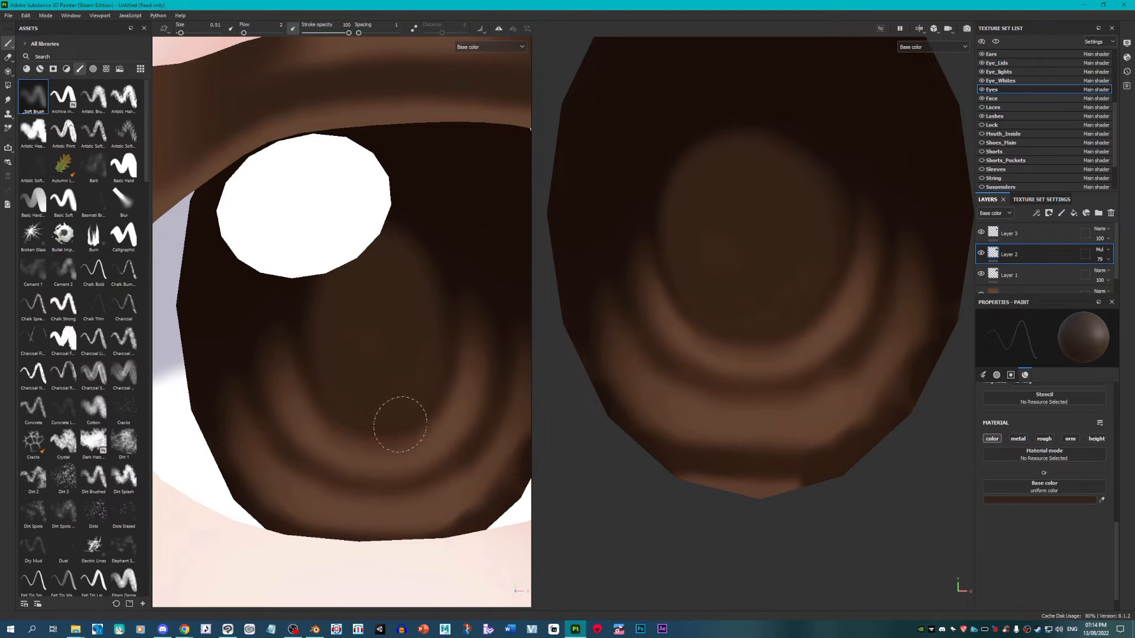
pyautogui.scroll(-6, 309, 273)
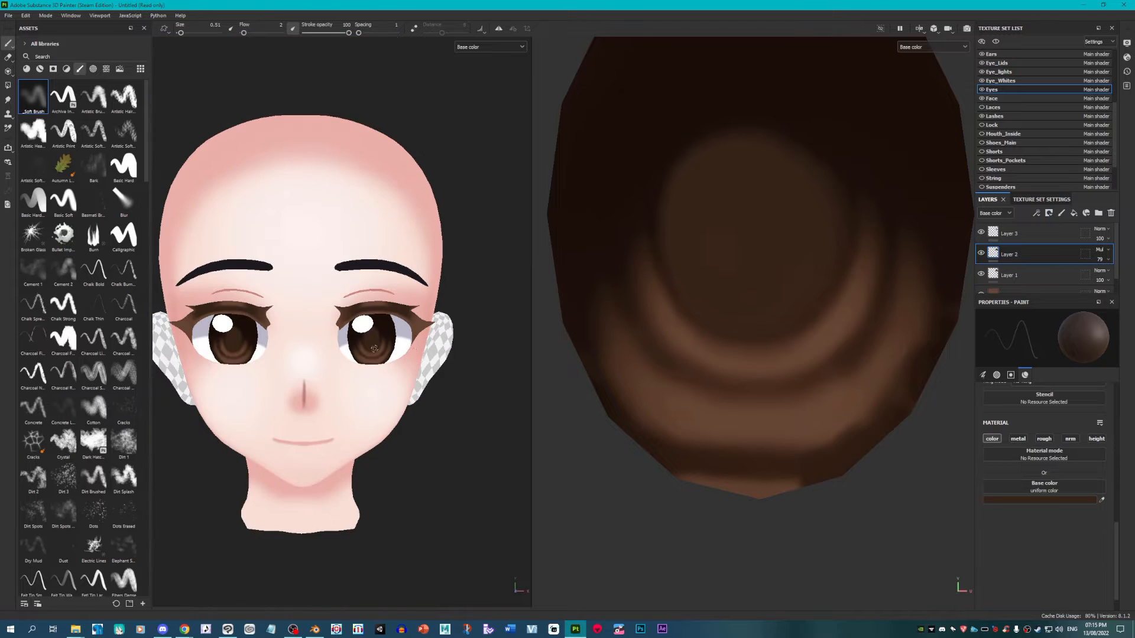
# Step: Erase the center of the pupil on Layer 3 with a soft eraser at size 1.24, leaving a dark ring, and check the face
pyautogui.scroll(1, 338, 319)
pyautogui.scroll(8, 338, 320)
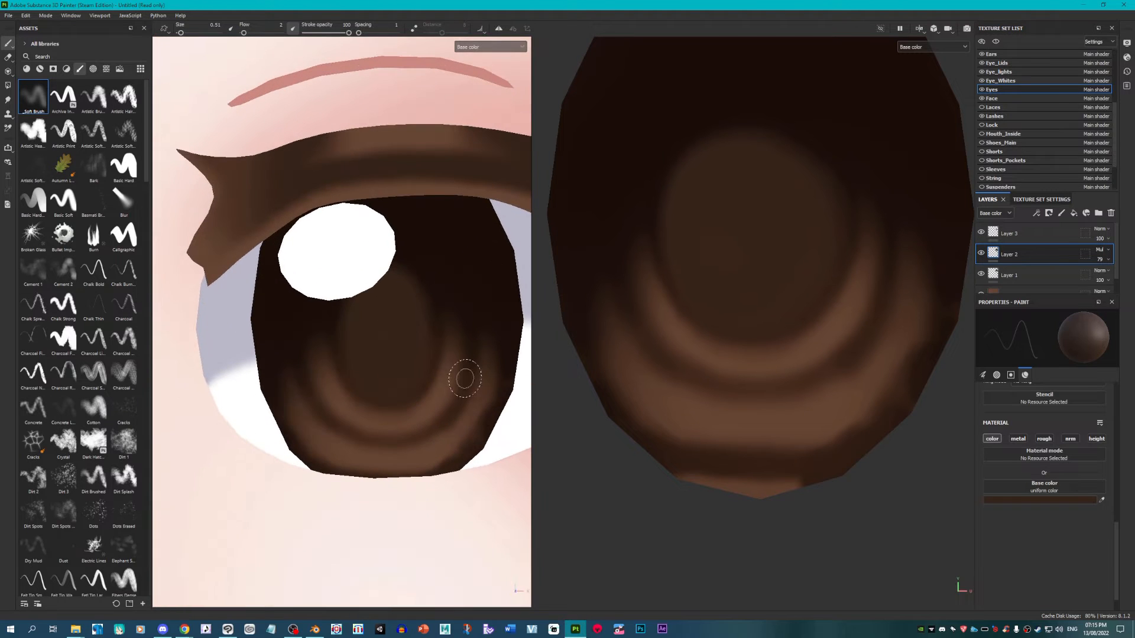
pyautogui.click(1017, 234)
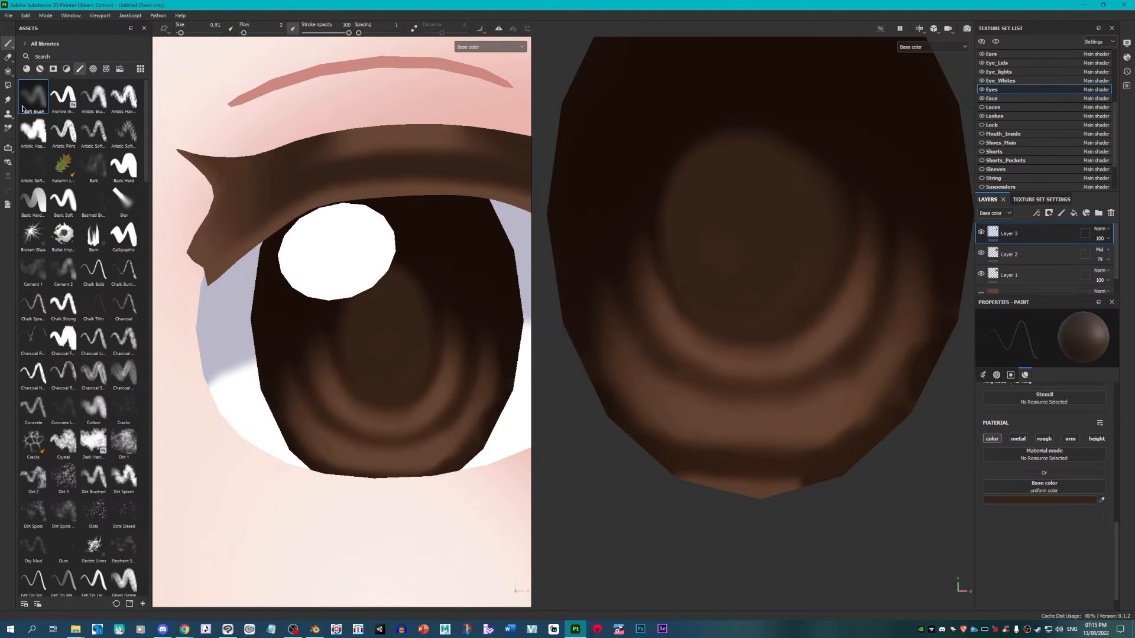
pyautogui.click(9, 57)
pyautogui.scroll(2, 376, 310)
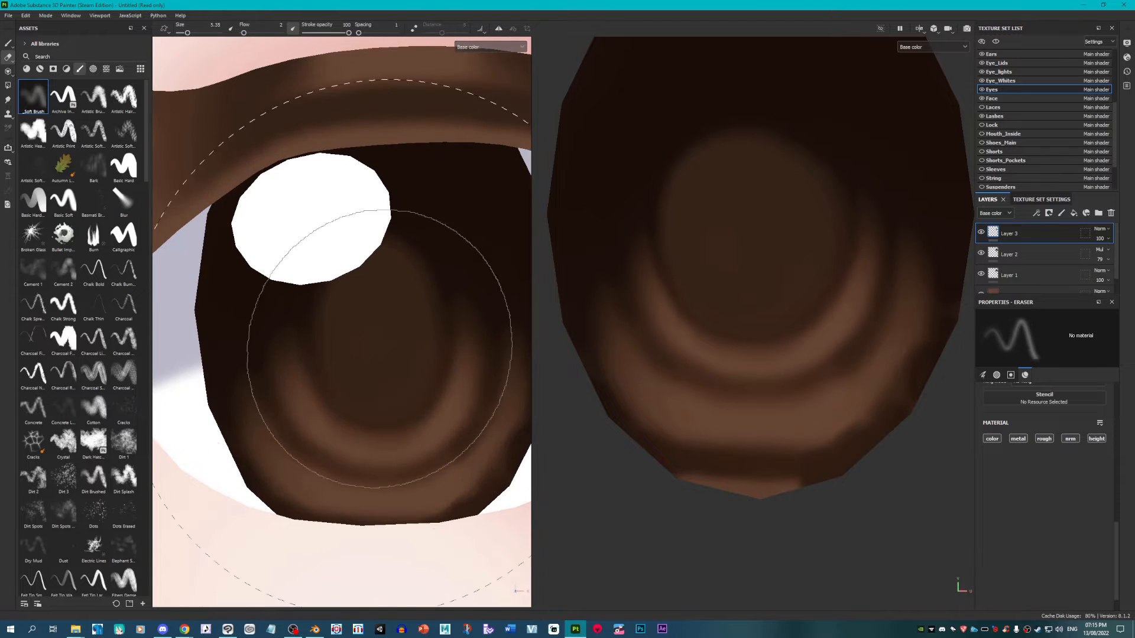
pyautogui.scroll(2, 376, 310)
pyautogui.moveTo(376, 310)
pyautogui.mouseDown()
pyautogui.moveTo(385, 293)
pyautogui.moveTo(381, 355)
pyautogui.moveTo(371, 288)
pyautogui.mouseUp()
pyautogui.scroll(-5, 378, 364)
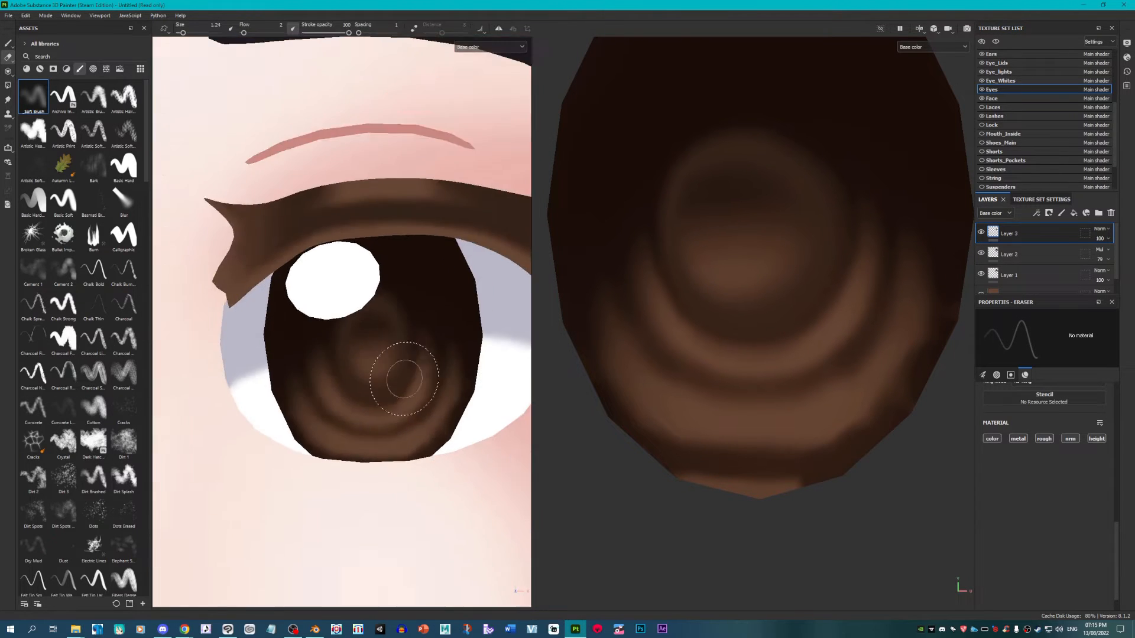
pyautogui.scroll(-5, 453, 378)
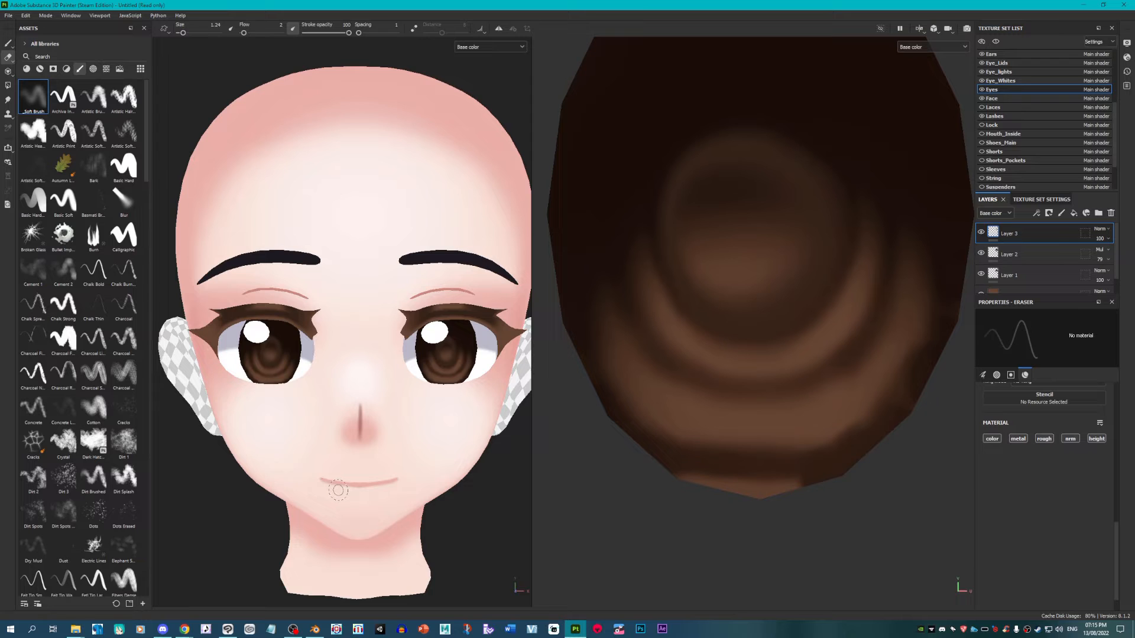
# Step: Refine the lighter center of the pupil on Layer 3 by erasing its lower inner edge with a smaller soft eraser
pyautogui.scroll(6, 709, 236)
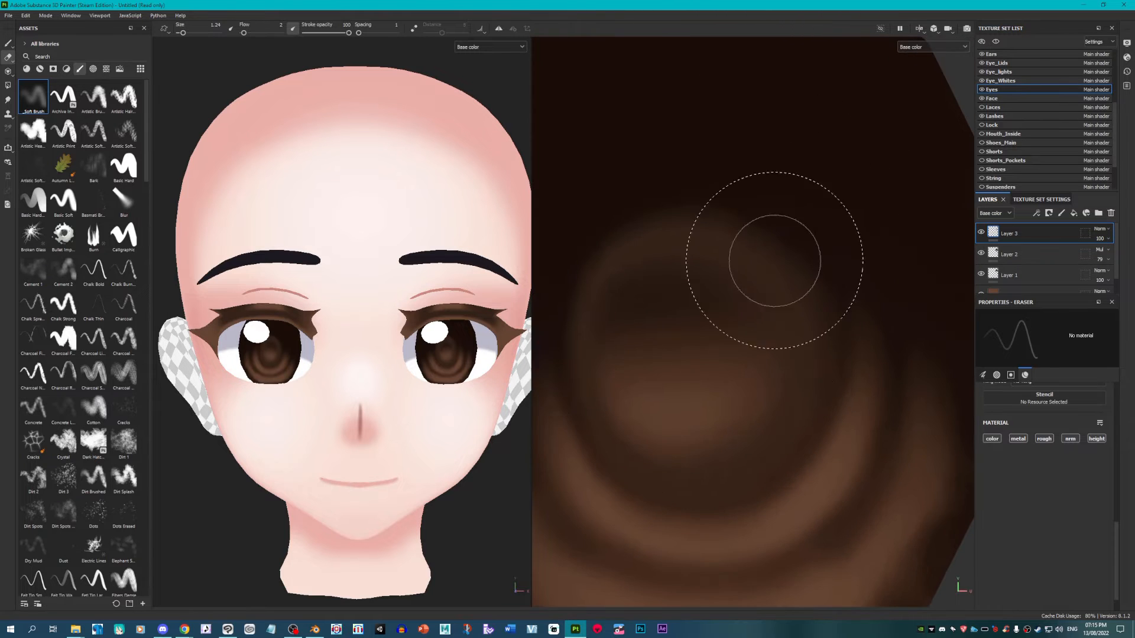
pyautogui.press('[')
pyautogui.scroll(8, 420, 284)
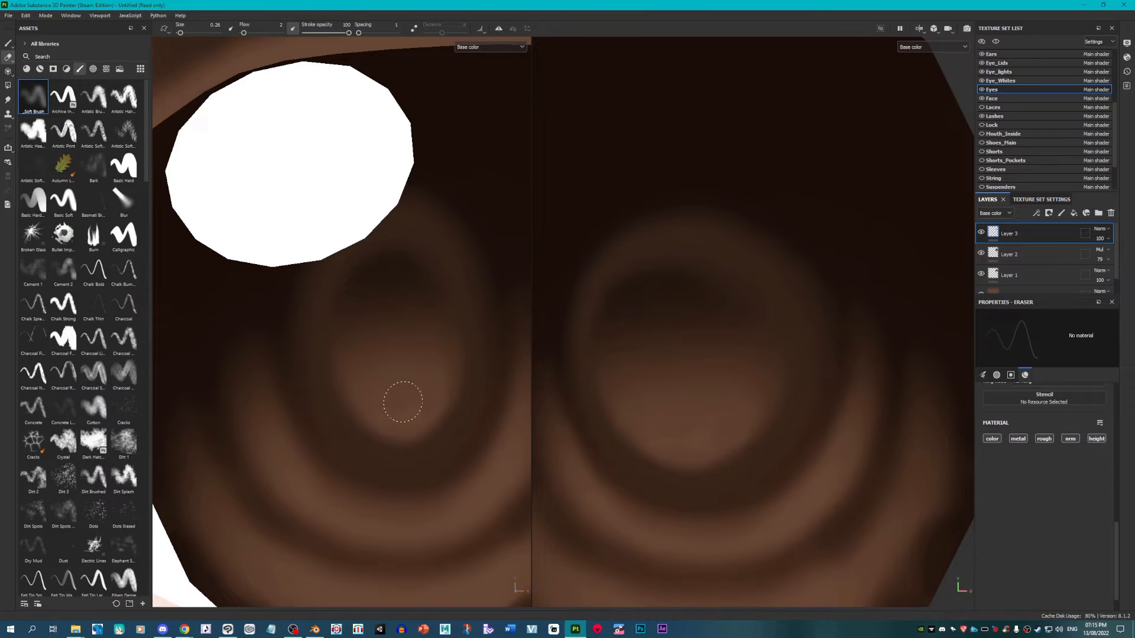
pyautogui.scroll(-5, 402, 402)
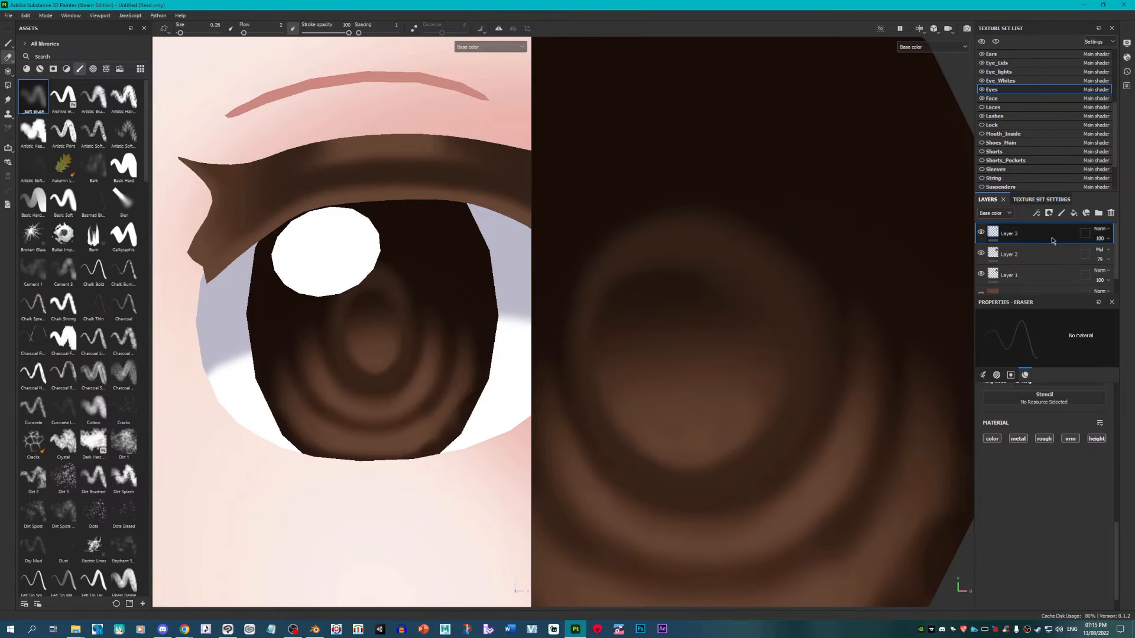
# Step: Add a Color Match filter to Layer 3 and sample the dark brown of the upper iris as its target color
pyautogui.rightClick(1057, 237)
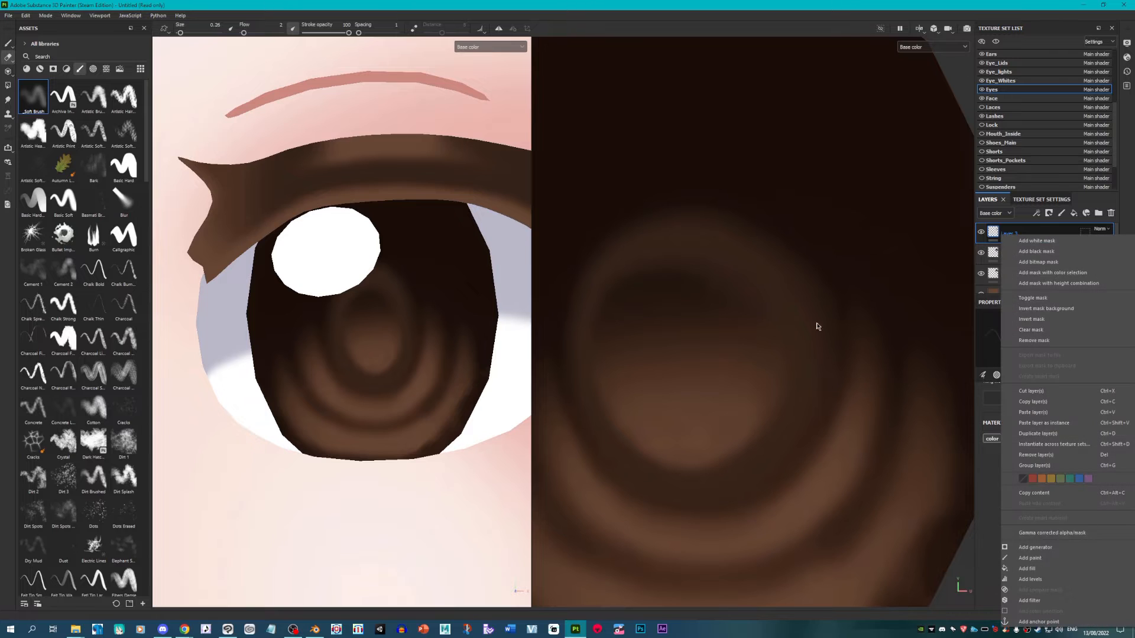
pyautogui.click(1044, 600)
pyautogui.click(1053, 353)
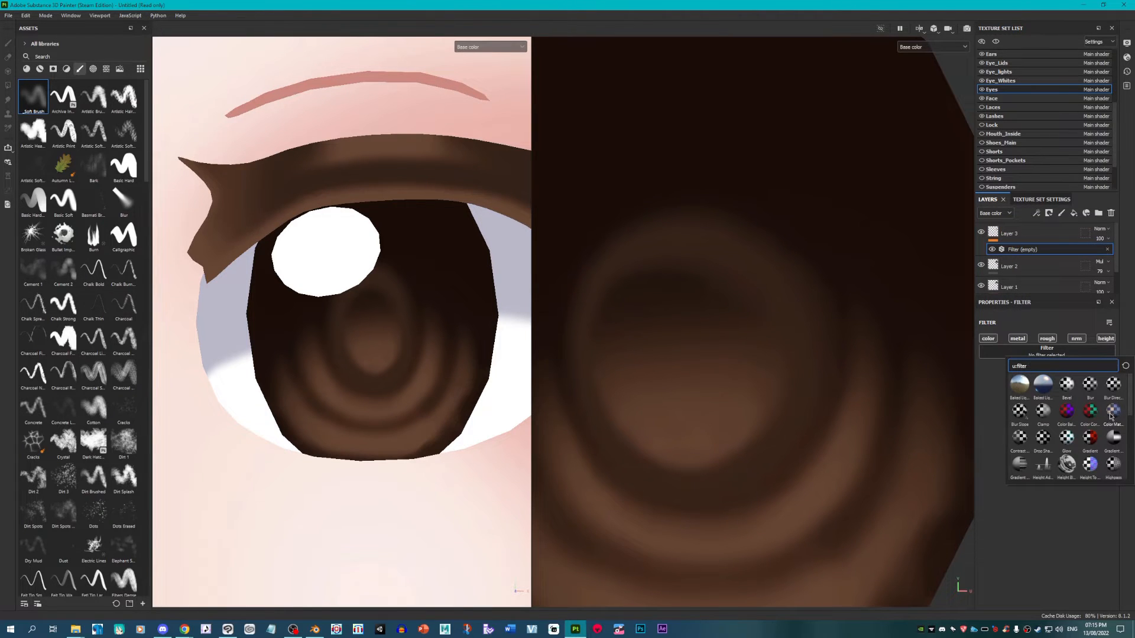
pyautogui.click(1110, 416)
pyautogui.click(1110, 421)
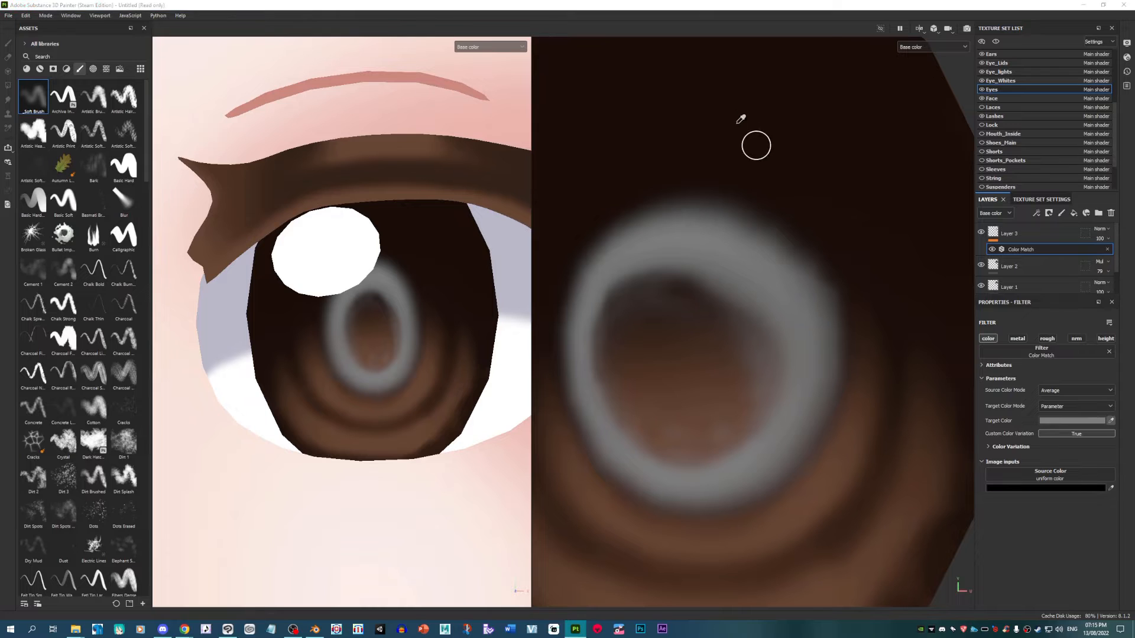
pyautogui.click(754, 112)
# Step: Set the Color Match target color to near-black 080300 and check the darker pupil ring on the face
pyautogui.click(1069, 420)
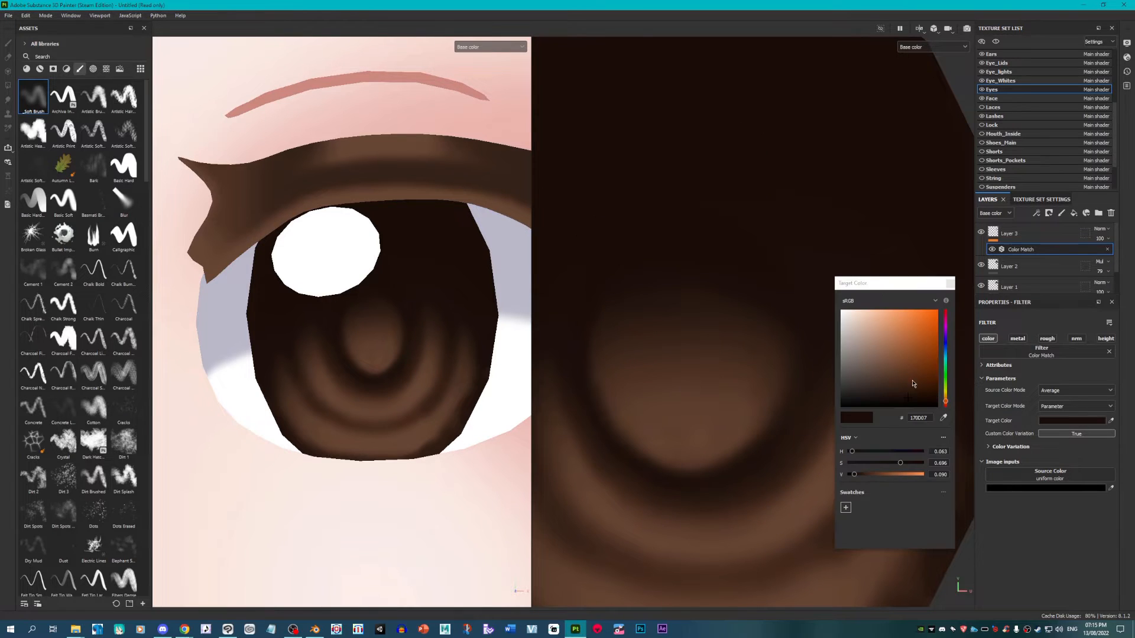
pyautogui.click(934, 399)
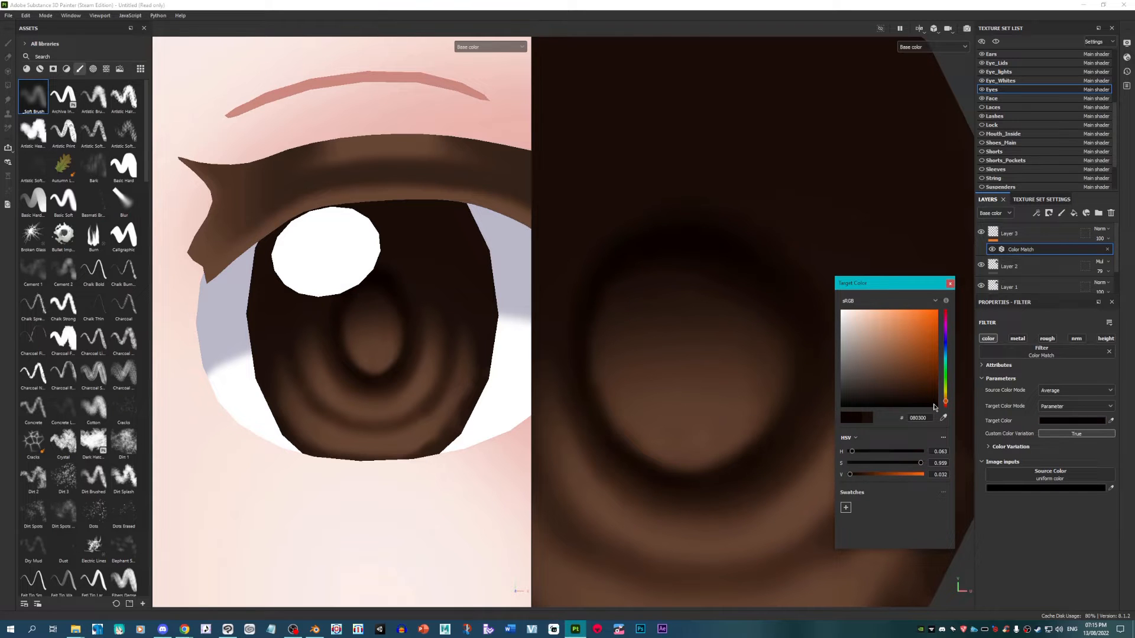
pyautogui.click(949, 284)
pyautogui.press('f')
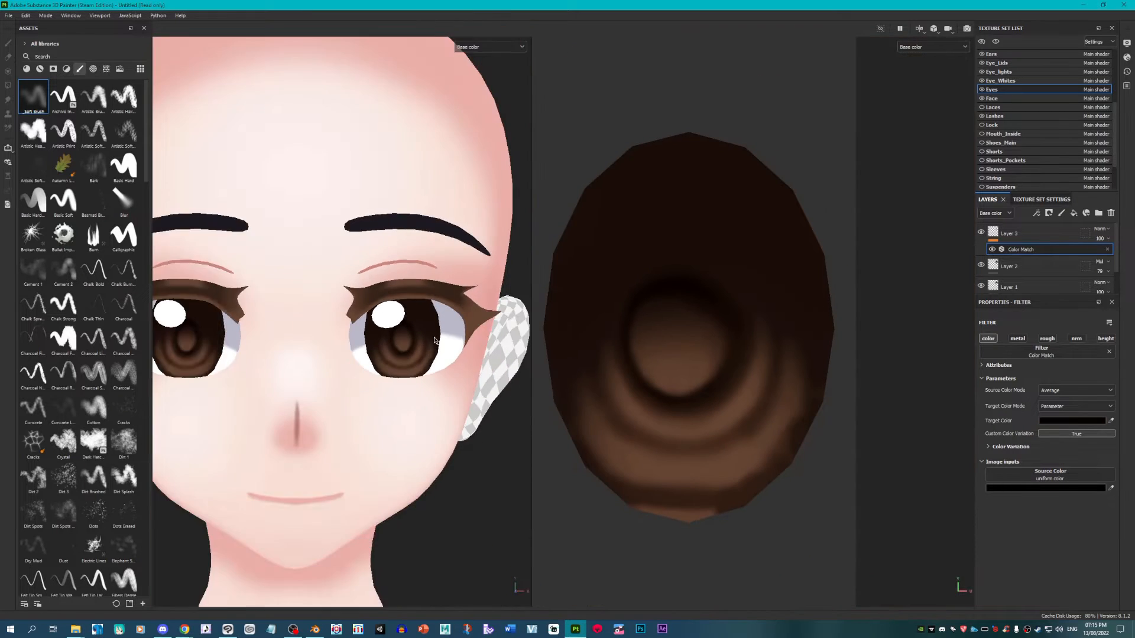
pyautogui.scroll(10, 430, 350)
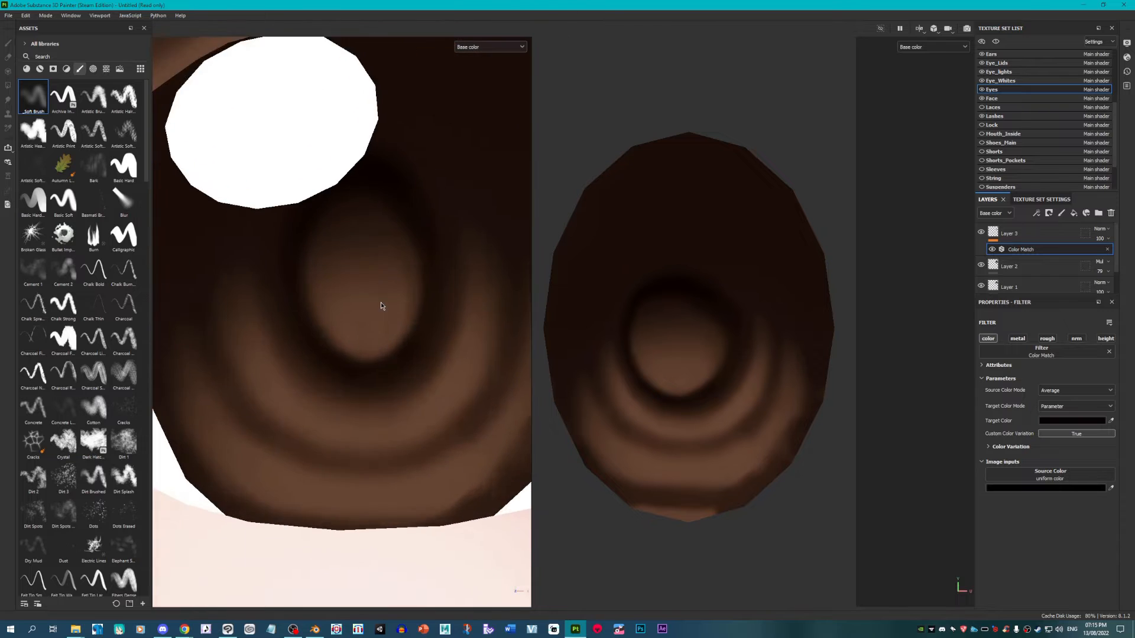
pyautogui.press('e')
pyautogui.scroll(5, 710, 367)
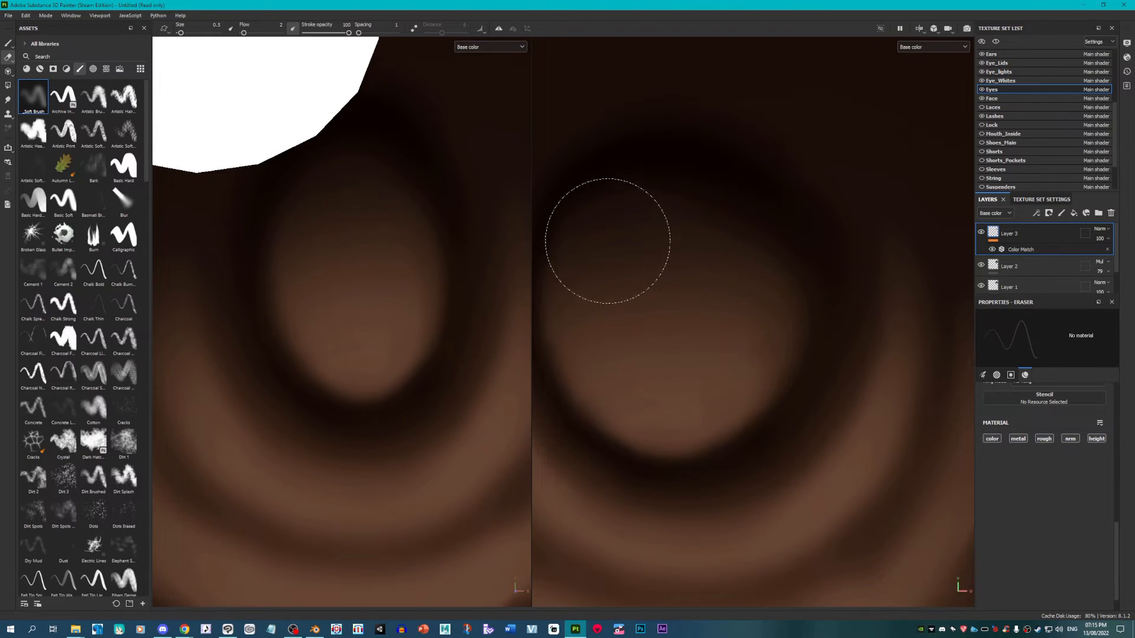
pyautogui.scroll(-10, 392, 346)
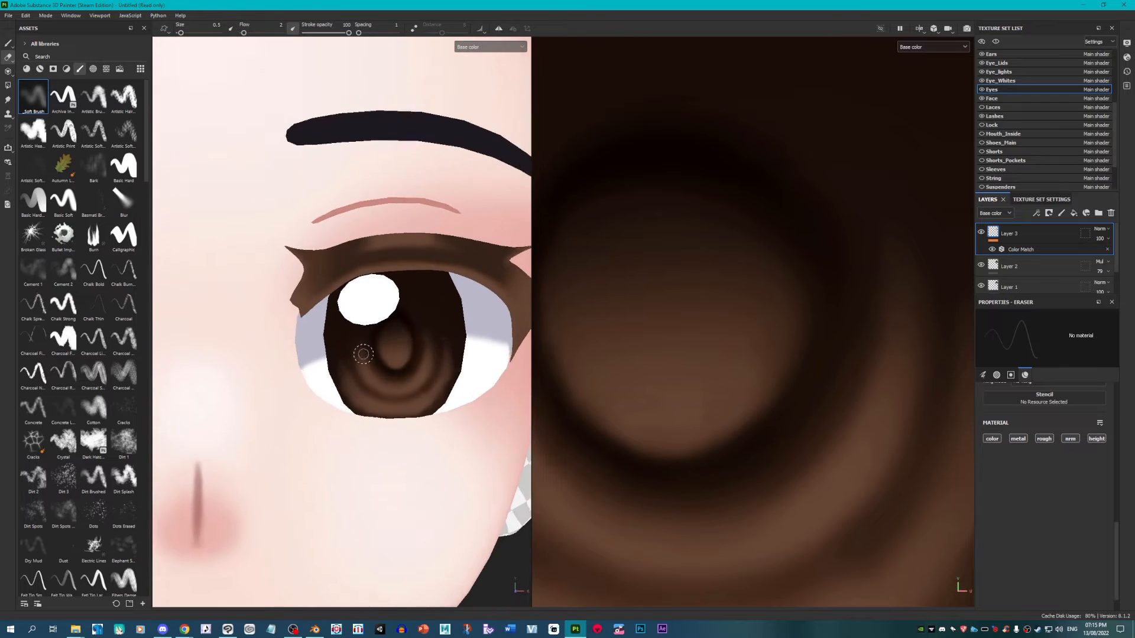
pyautogui.scroll(2, 409, 302)
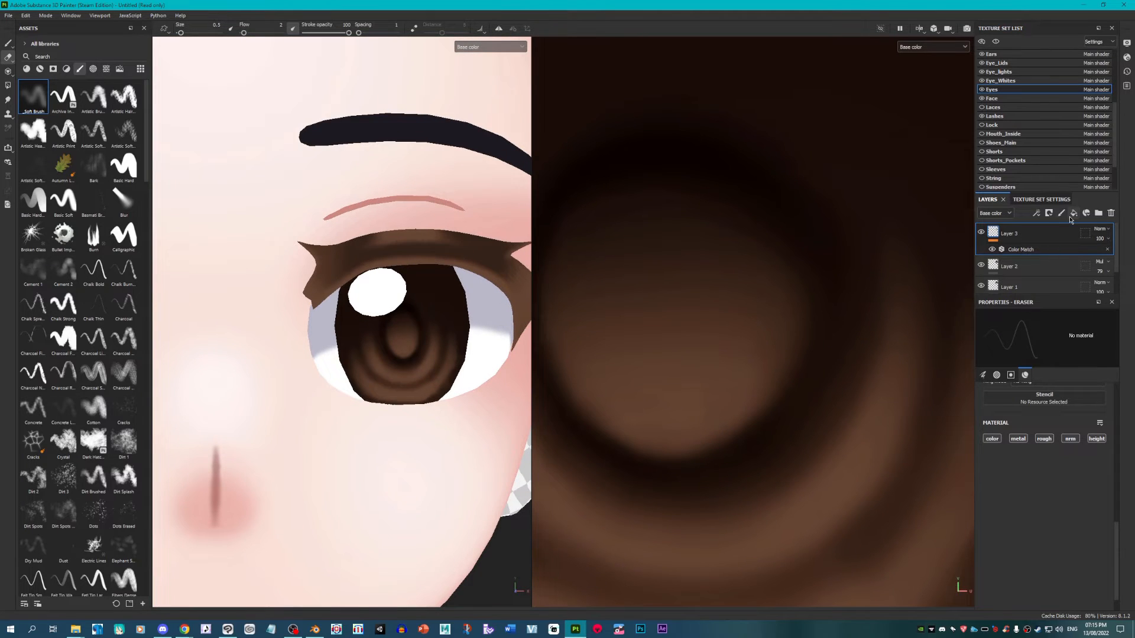
# Step: Add Layer 4 in Overlay blend mode and set the paint brush's base color to white FFFFFF
pyautogui.click(1074, 213)
pyautogui.click(1099, 228)
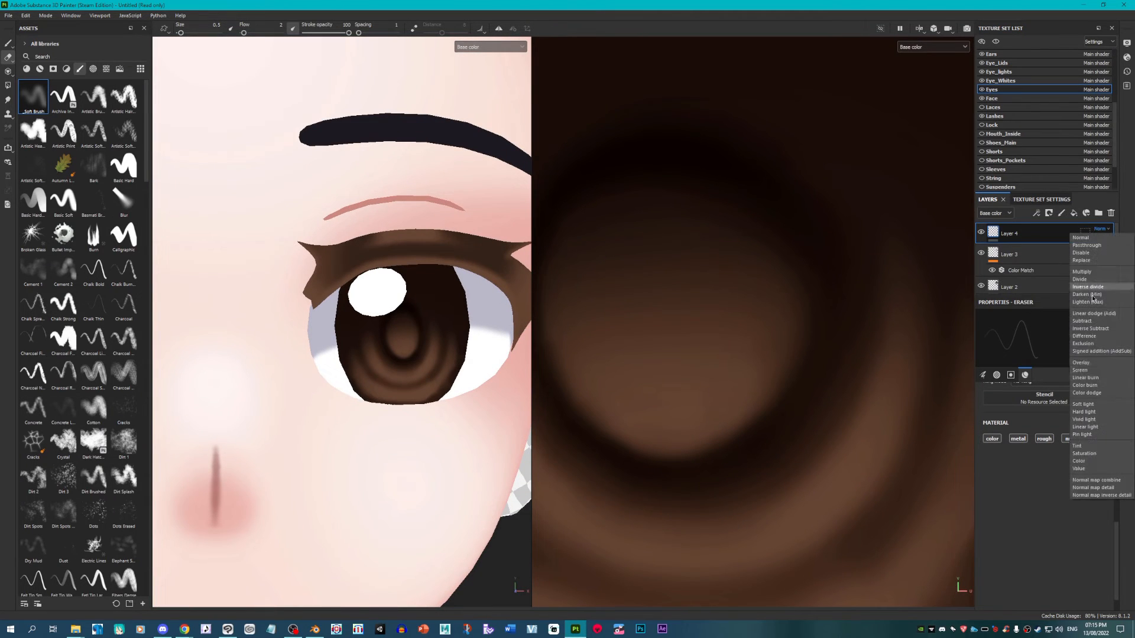
pyautogui.click(1096, 371)
pyautogui.click(7, 43)
pyautogui.click(1039, 500)
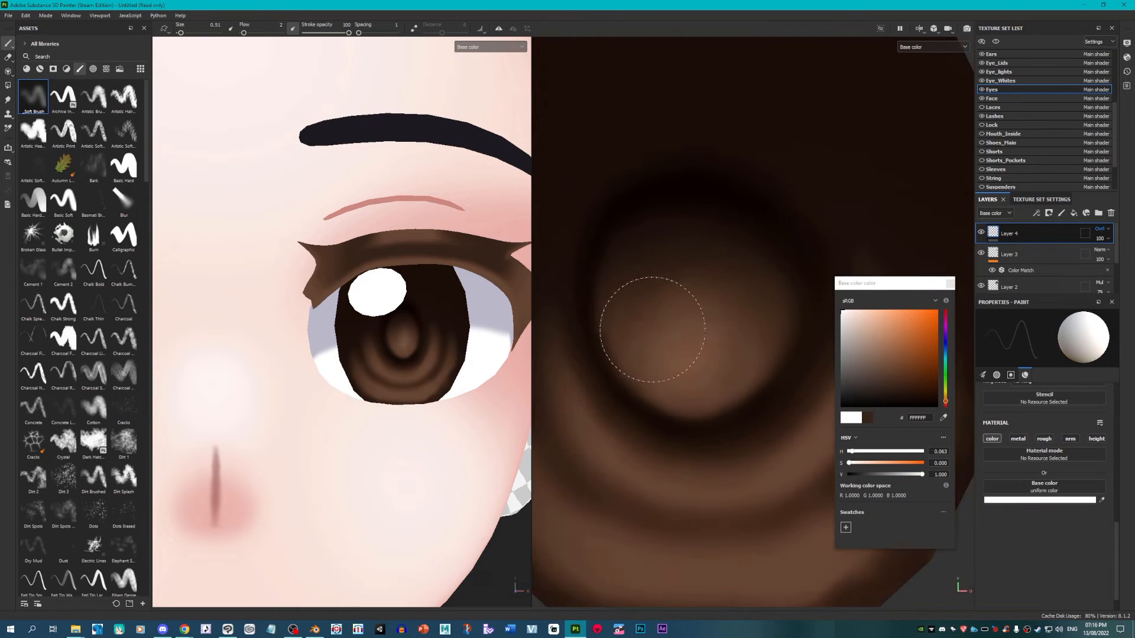
# Step: Brighten the pupil center and the lower iris on Layer 4 with white, using an enlarged Soft Brush
pyautogui.scroll(3, 350, 319)
pyautogui.scroll(2, 340, 313)
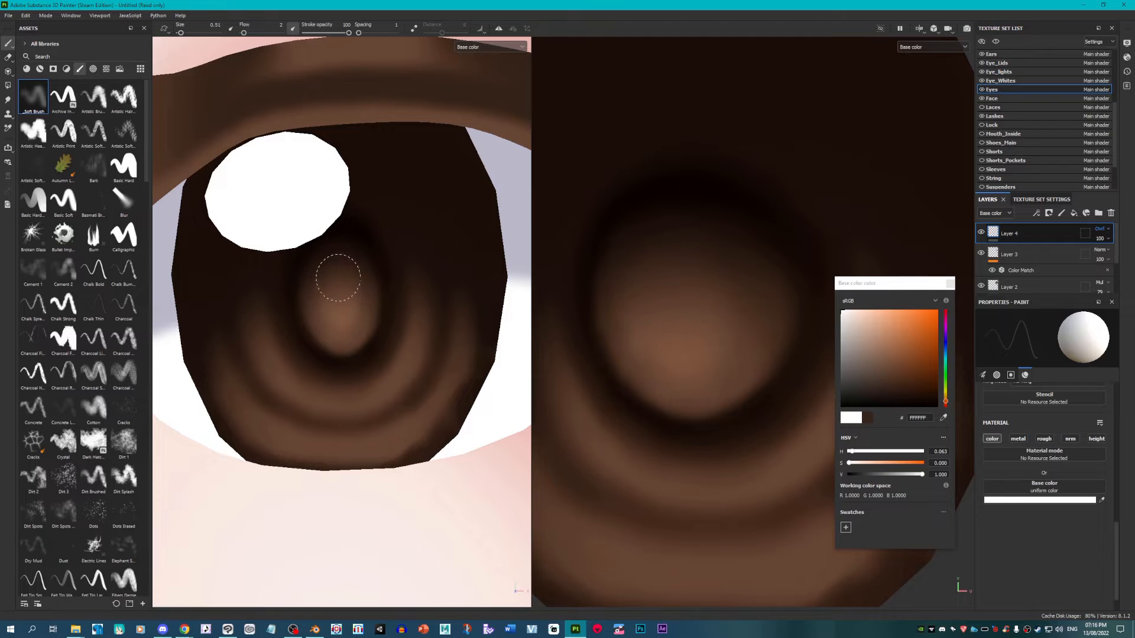
pyautogui.press(']')
pyautogui.press(']')
pyautogui.press(']')
pyautogui.press(']')
pyautogui.press(']')
pyautogui.press(']')
pyautogui.press(']')
pyautogui.press(']')
pyautogui.click(334, 441)
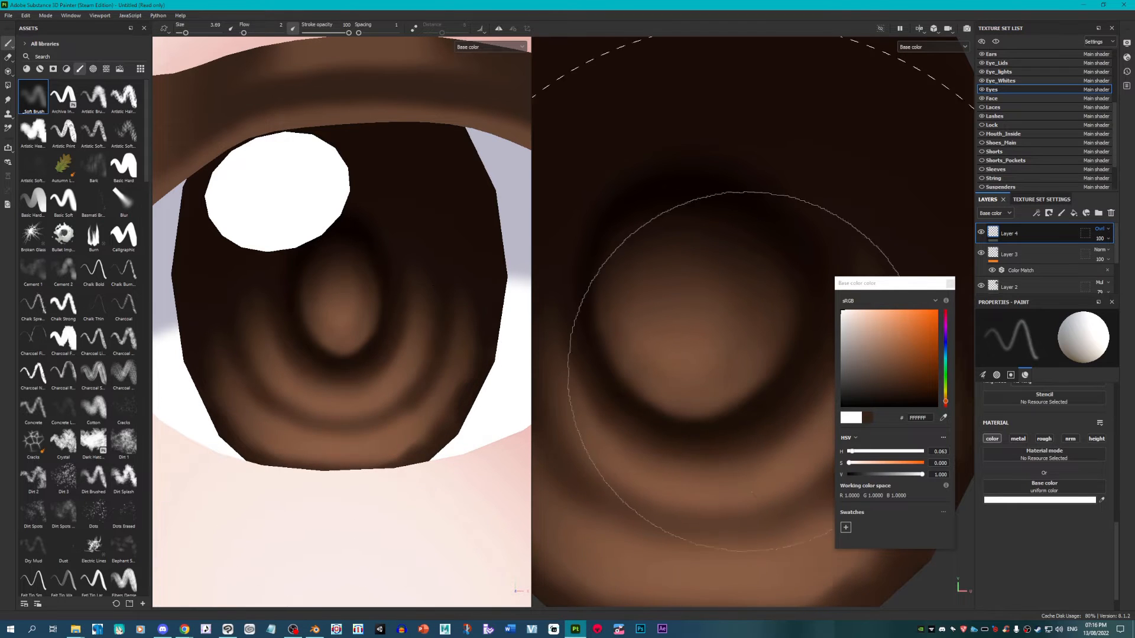
# Step: Add Layer 5 above Layer 4 and set its blend mode to Overlay
pyautogui.click(1063, 213)
pyautogui.click(1100, 229)
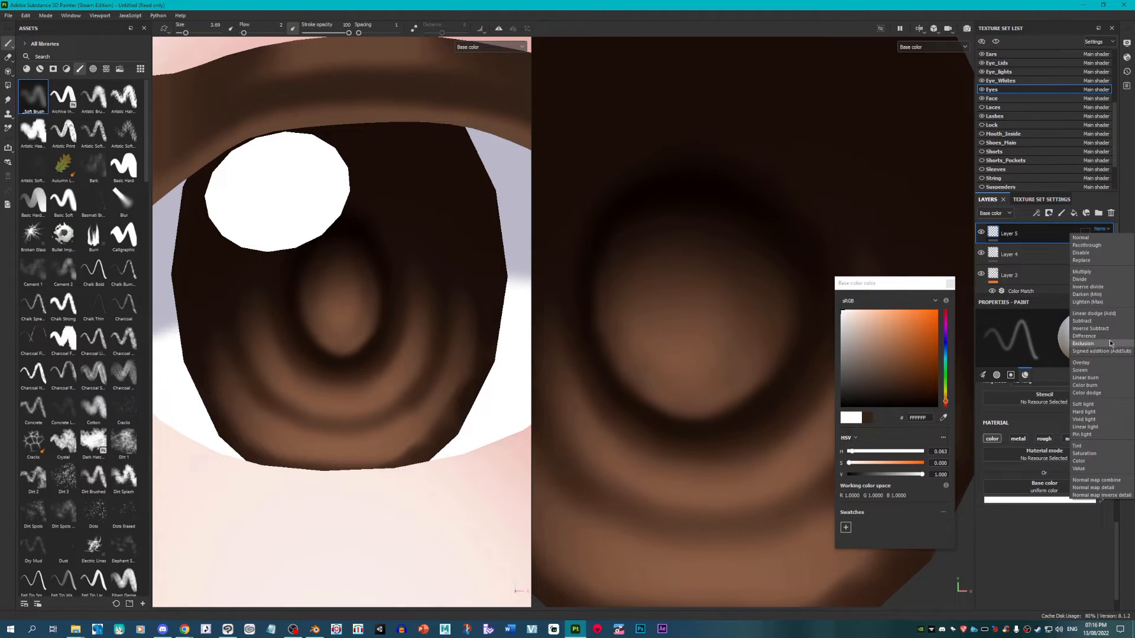
pyautogui.click(1094, 365)
# Step: Paint a white highlight along the inner light ring of the iris on Layer 5 with the Soft Brush at size 0.51
pyautogui.press('[')
pyautogui.press('[')
pyautogui.press('[')
pyautogui.press('[')
pyautogui.press('[')
pyautogui.press('[')
pyautogui.press('[')
pyautogui.press('[')
pyautogui.press('[')
pyautogui.scroll(-2, 558, 462)
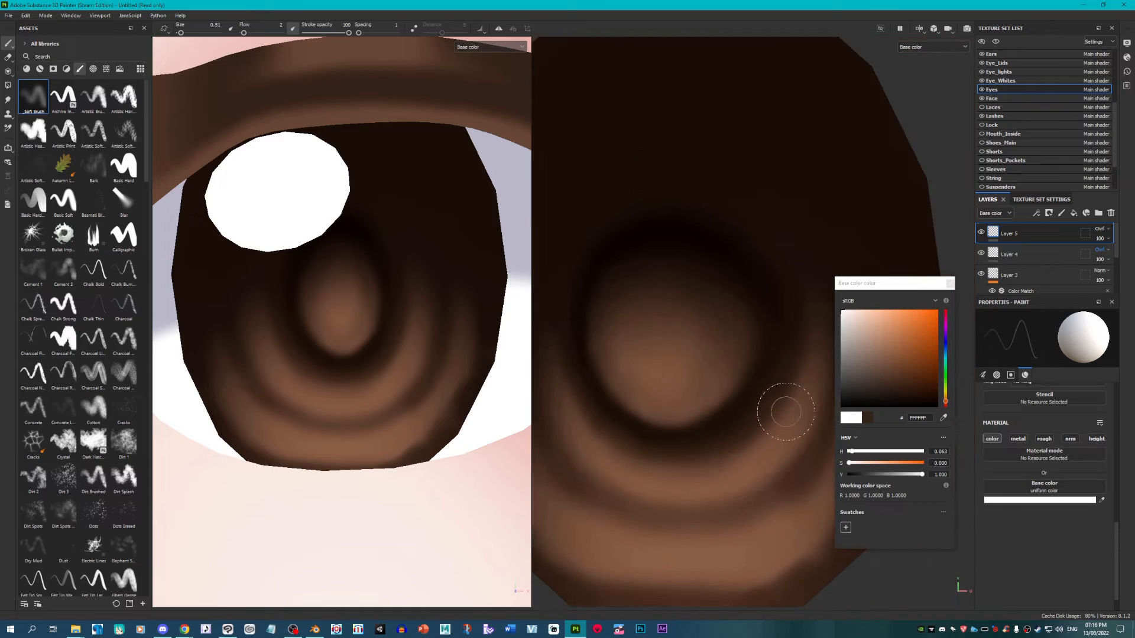
pyautogui.scroll(2, 397, 335)
pyautogui.moveTo(422, 305)
pyautogui.mouseDown()
pyautogui.moveTo(392, 375)
pyautogui.moveTo(291, 392)
pyautogui.moveTo(241, 304)
pyautogui.moveTo(270, 400)
pyautogui.moveTo(418, 363)
pyautogui.mouseUp()
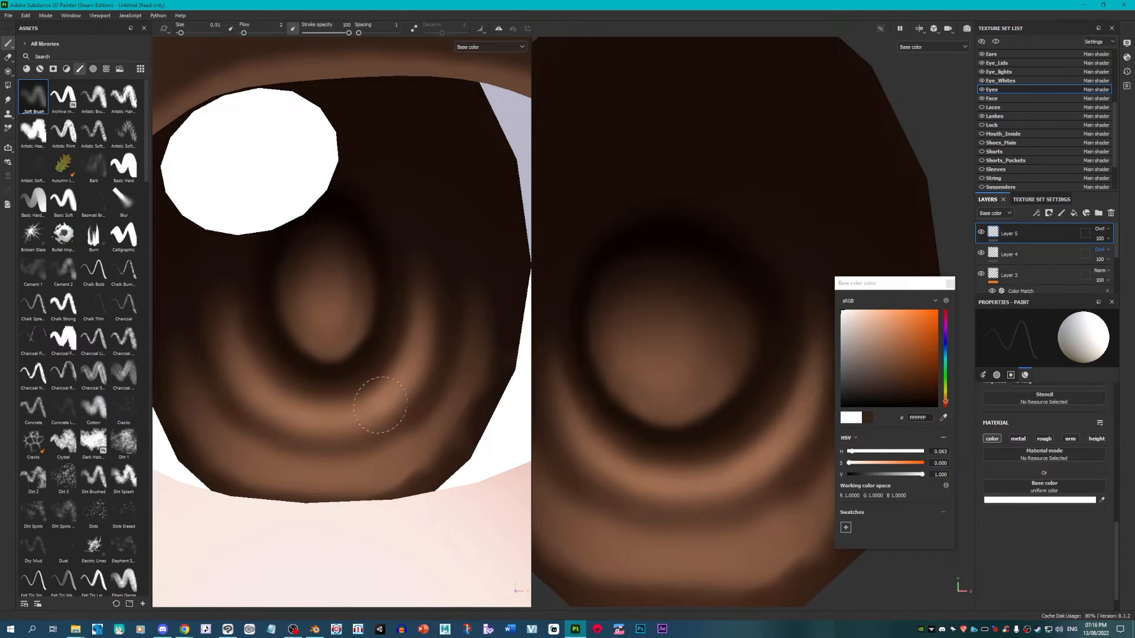
# Step: Paint white highlights along the outer light ring and in the pupil center on Layer 5, and check the whole face
pyautogui.moveTo(191, 409)
pyautogui.mouseDown()
pyautogui.moveTo(387, 458)
pyautogui.moveTo(471, 330)
pyautogui.moveTo(284, 467)
pyautogui.moveTo(207, 435)
pyautogui.mouseUp()
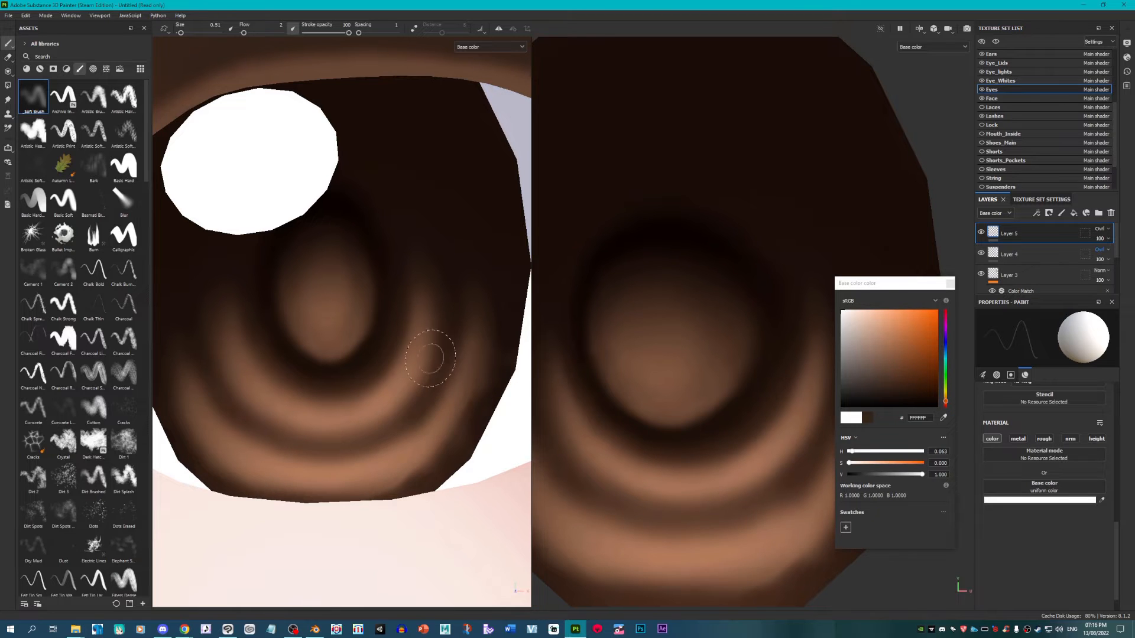
pyautogui.moveTo(328, 281)
pyautogui.mouseDown()
pyautogui.moveTo(331, 313)
pyautogui.moveTo(328, 294)
pyautogui.mouseUp()
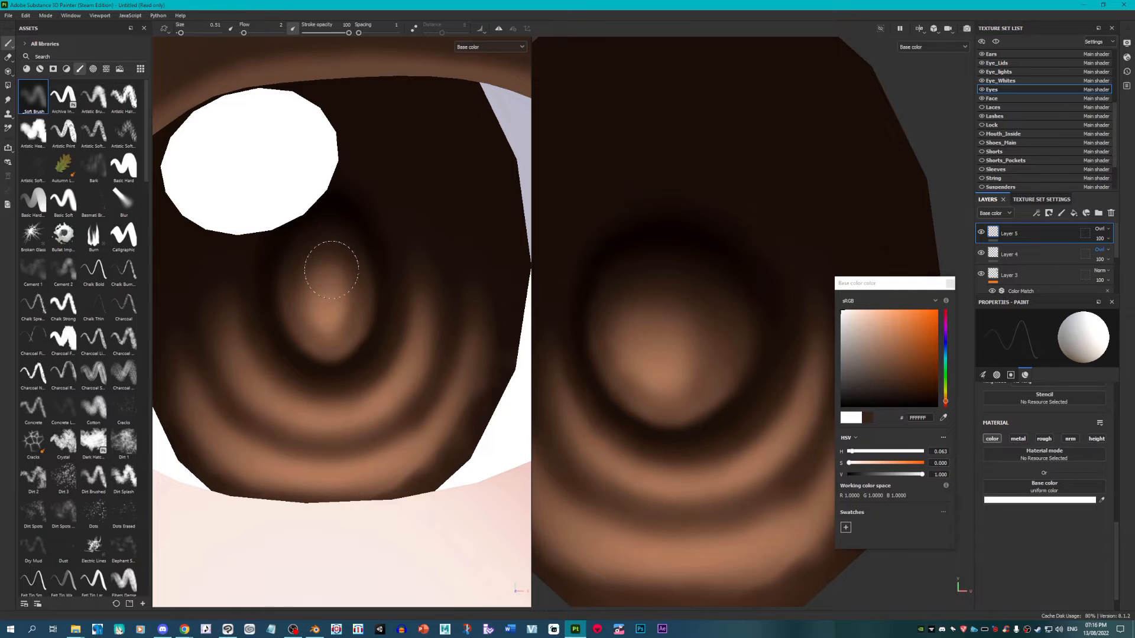
pyautogui.scroll(-8, 329, 325)
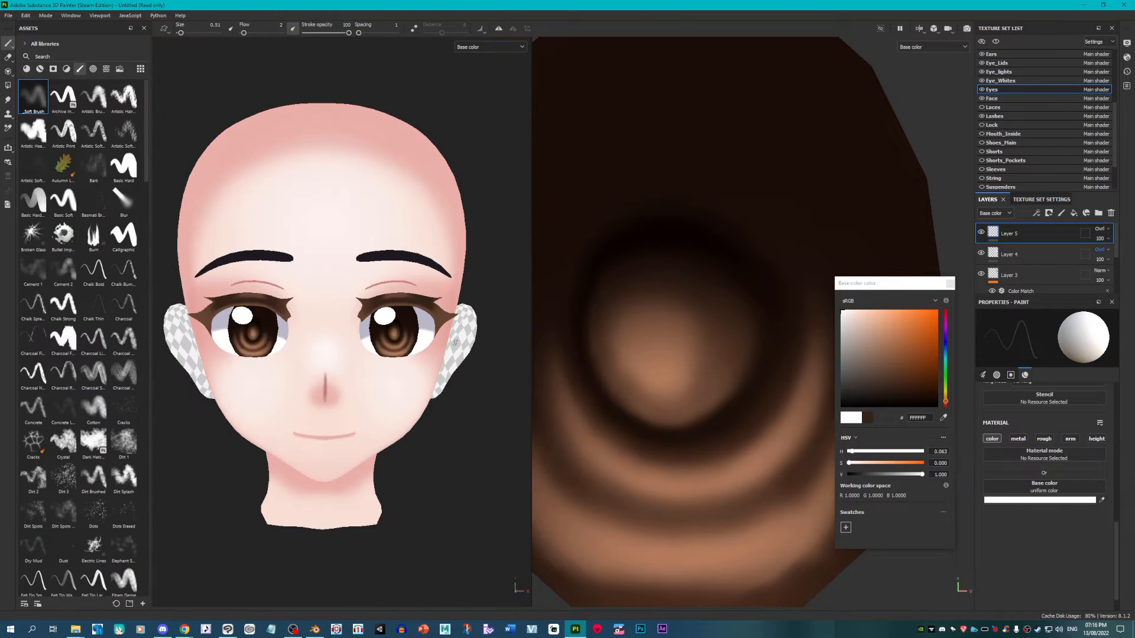
pyautogui.scroll(3, 390, 325)
pyautogui.scroll(4, 390, 326)
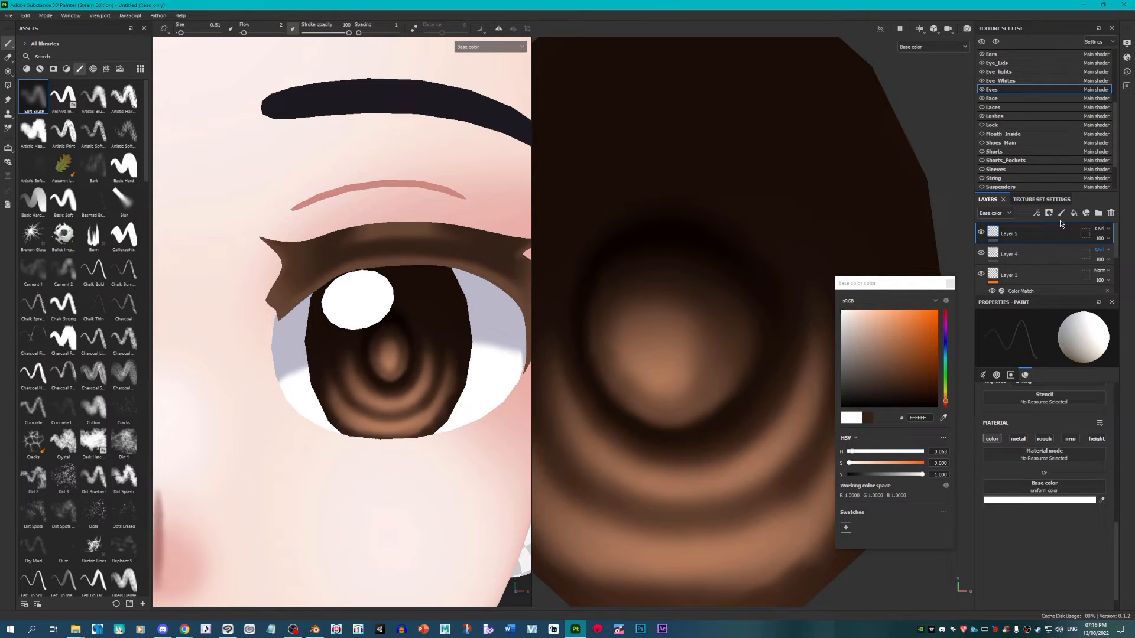
# Step: Add Layer 6 on top of the stack and set the brush's base color to pale yellow FFEFB1
pyautogui.click(1061, 214)
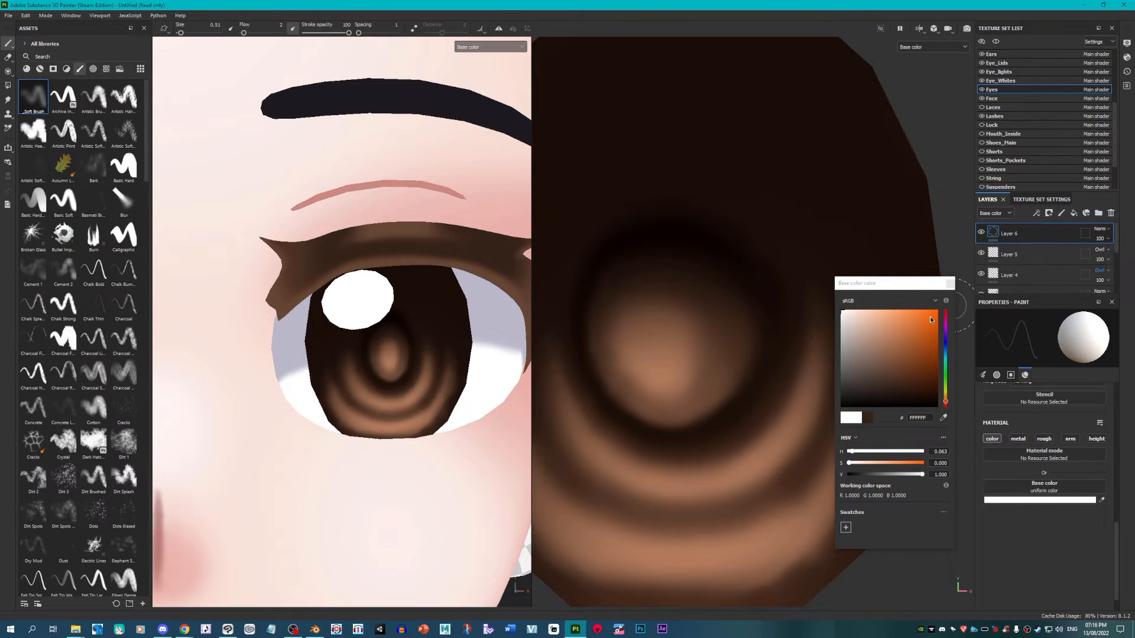
pyautogui.click(945, 395)
pyautogui.click(870, 310)
# Step: Try painting the upper iris pale yellow on Layer 6 with an enlarged Soft Brush, and undo the strokes
pyautogui.press(']')
pyautogui.press(']')
pyautogui.press(']')
pyautogui.press(']')
pyautogui.press(']')
pyautogui.press(']')
pyautogui.press(']')
pyautogui.press(']')
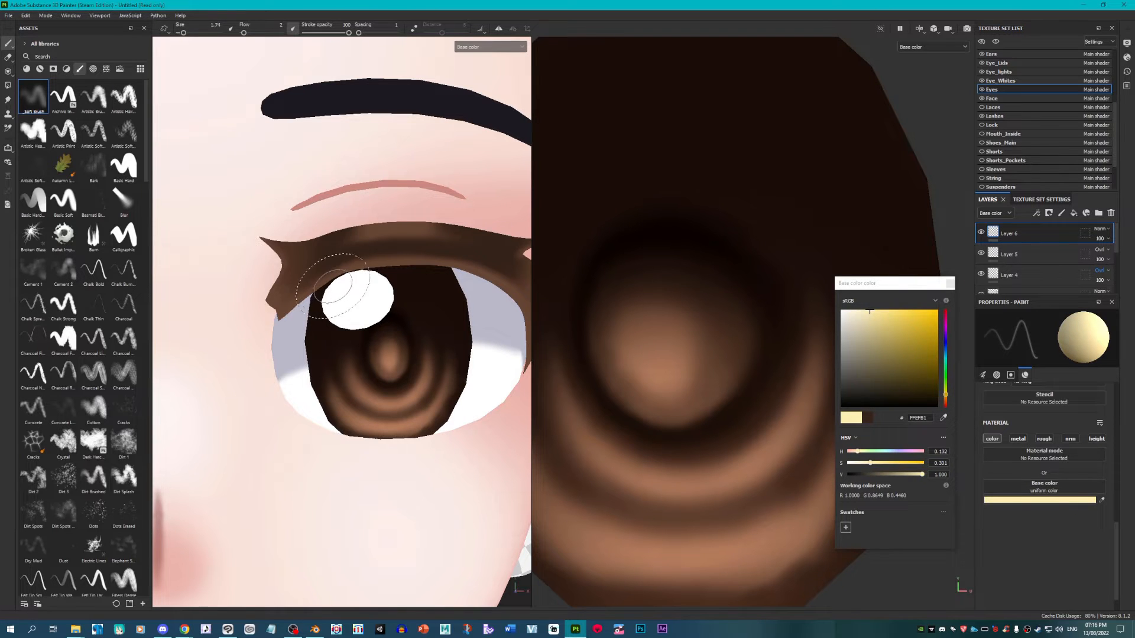
pyautogui.moveTo(332, 291)
pyautogui.mouseDown()
pyautogui.moveTo(390, 307)
pyautogui.moveTo(339, 260)
pyautogui.moveTo(324, 264)
pyautogui.mouseUp()
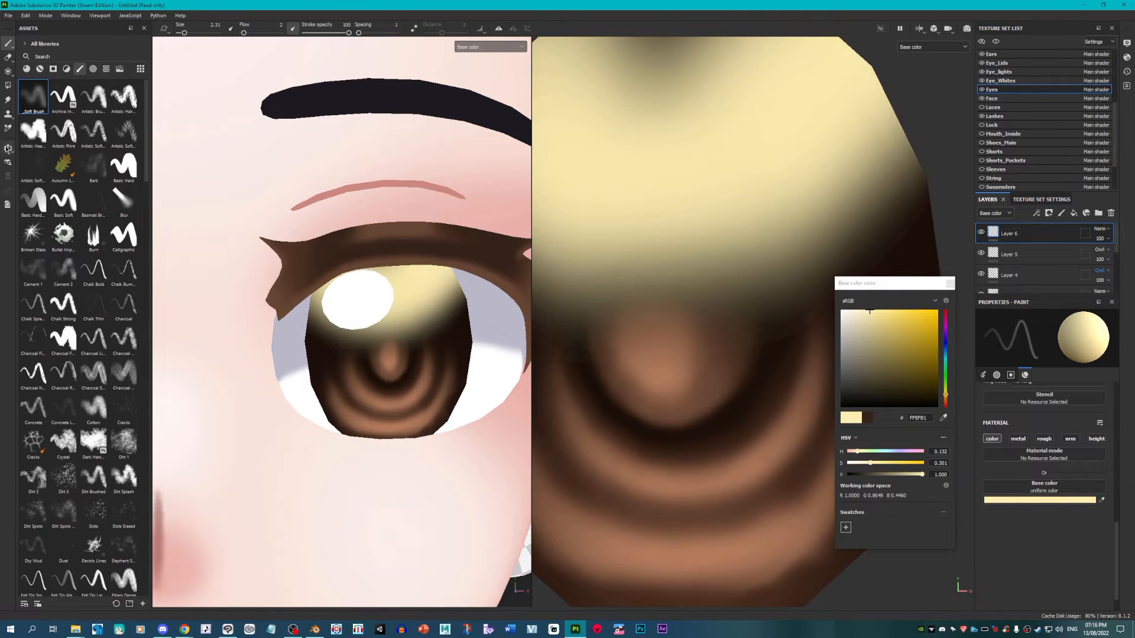
pyautogui.hotkey('ctrl', 'z')
# Step: Paint the upper iris pale yellow on Layer 6 with the Basic Soft brush at size 1.86, and lower the layer's opacity to 49
pyautogui.click(64, 201)
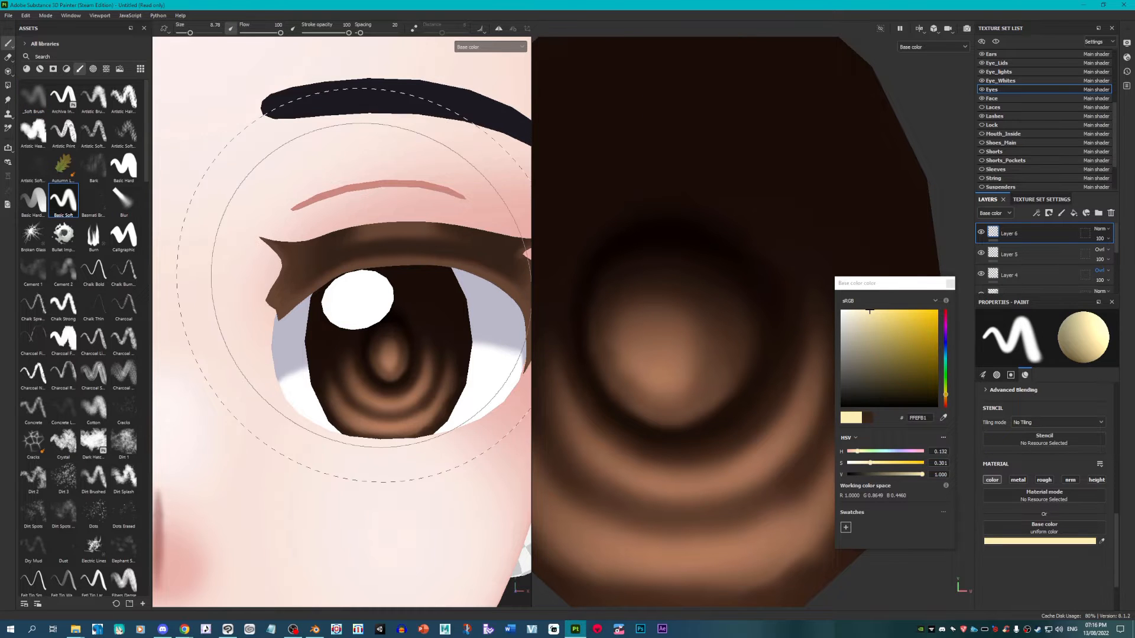
pyautogui.press('[')
pyautogui.press('[')
pyautogui.press('[')
pyautogui.press('[')
pyautogui.press('[')
pyautogui.press('[')
pyautogui.press('[')
pyautogui.press('[')
pyautogui.moveTo(315, 307)
pyautogui.mouseDown()
pyautogui.moveTo(366, 296)
pyautogui.moveTo(450, 245)
pyautogui.moveTo(328, 287)
pyautogui.mouseUp()
pyautogui.moveTo(387, 308)
pyautogui.mouseDown()
pyautogui.moveTo(419, 319)
pyautogui.moveTo(355, 331)
pyautogui.moveTo(442, 260)
pyautogui.mouseUp()
pyautogui.scroll(-10, 319, 272)
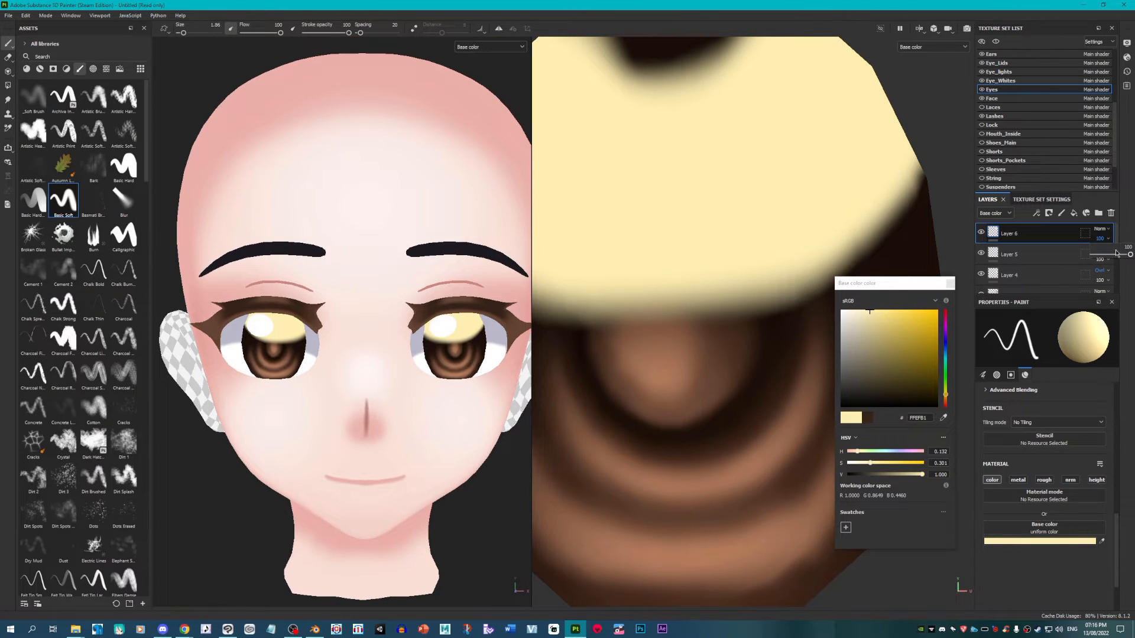
pyautogui.moveTo(1116, 253); pyautogui.dragTo(1099, 254)
# Step: Add a Color Match filter to Layer 6 and sample the light brown of the lower iris as its target color
pyautogui.rightClick(1057, 227)
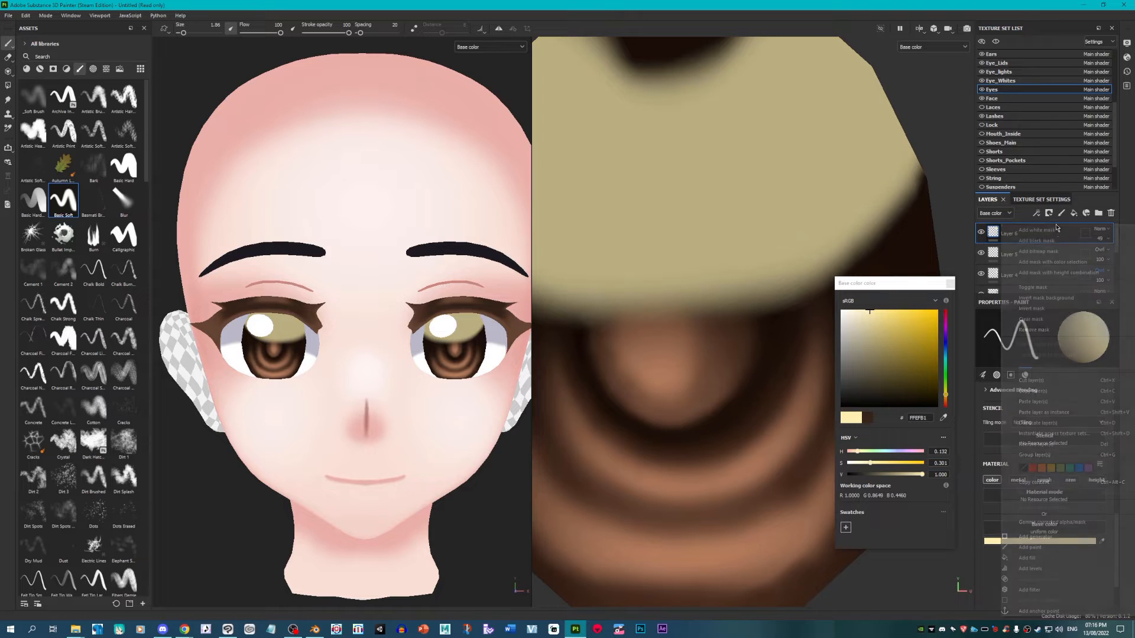
pyautogui.click(1048, 588)
pyautogui.click(1070, 354)
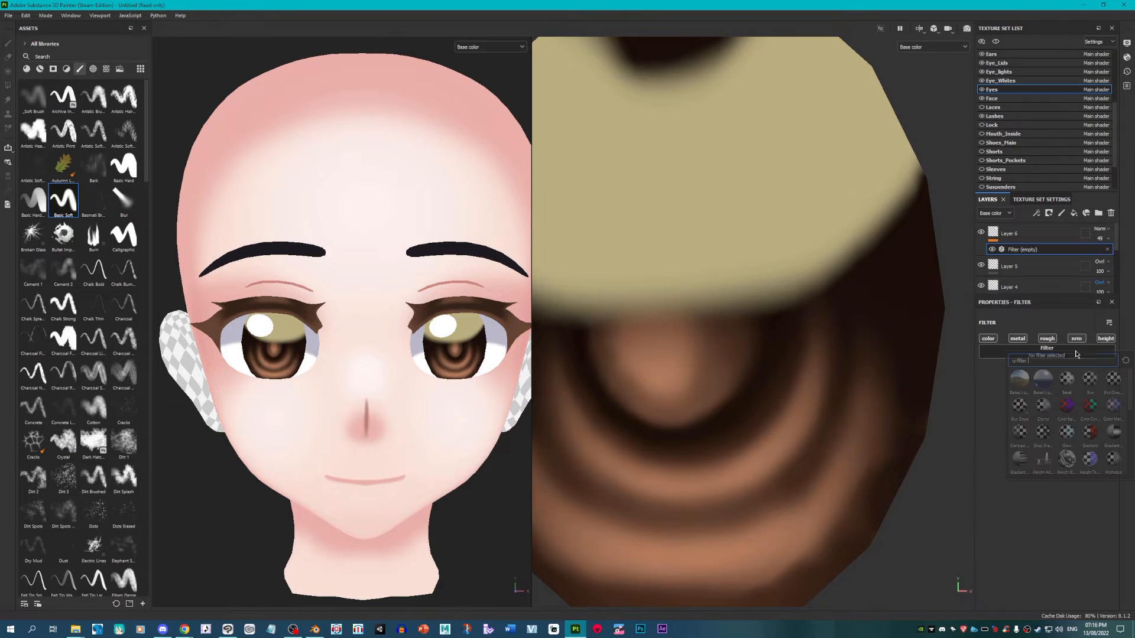
pyautogui.click(1111, 414)
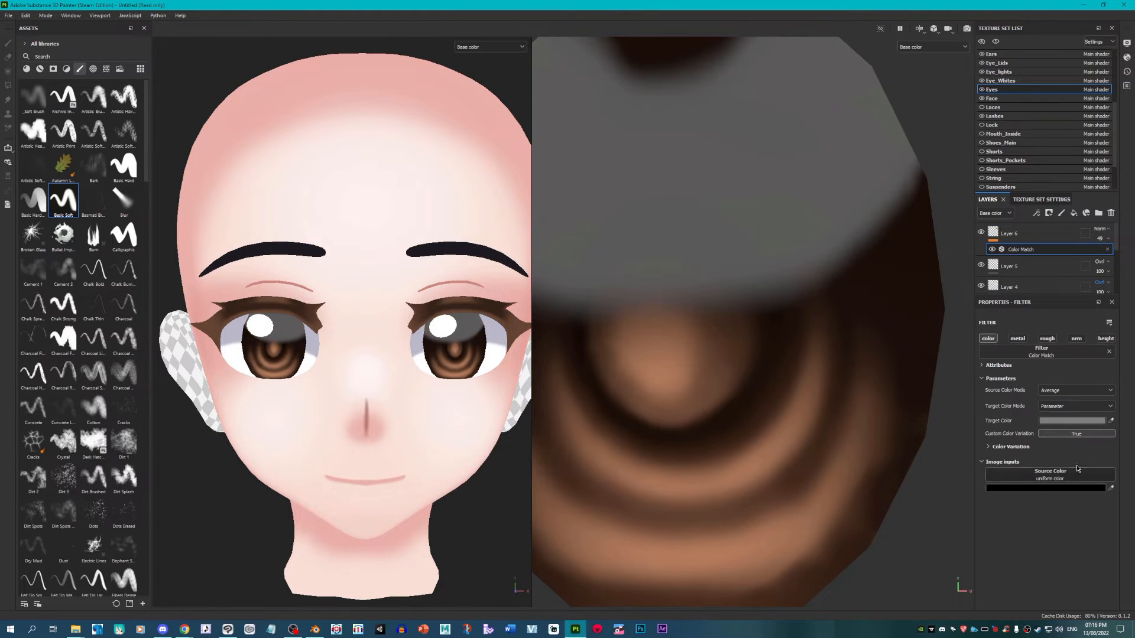
pyautogui.click(1111, 420)
pyautogui.click(773, 562)
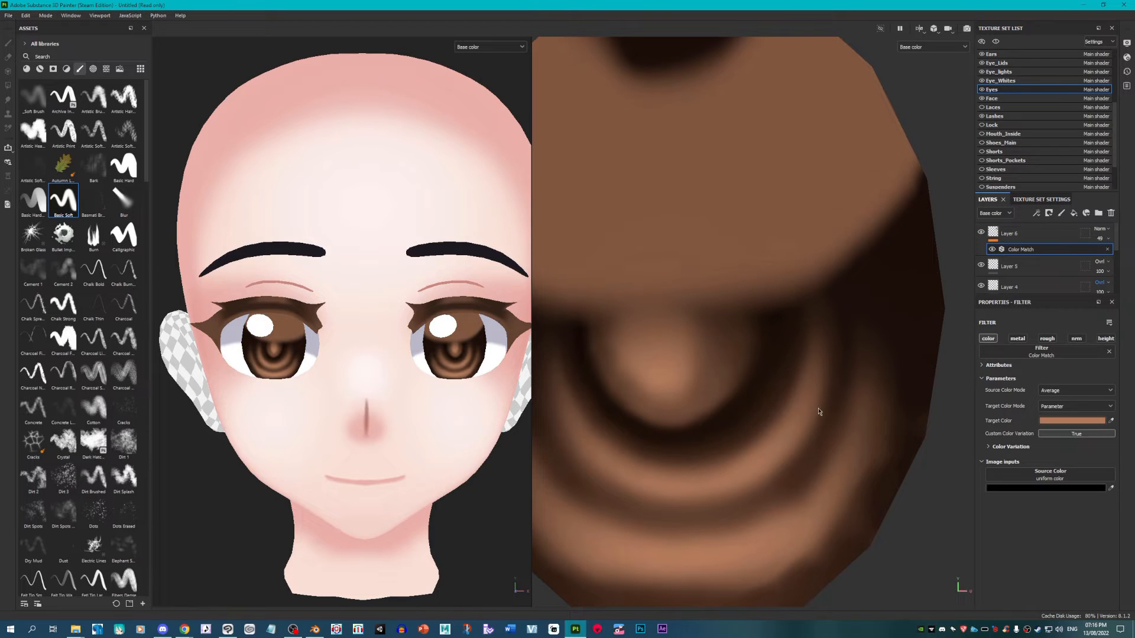
# Step: Change the target color of Layer 6's Color Match filter to light peach F3AD82
pyautogui.click(1046, 421)
pyautogui.moveTo(908, 341)
pyautogui.mouseDown()
pyautogui.moveTo(893, 307)
pyautogui.moveTo(872, 305)
pyautogui.moveTo(940, 309)
pyautogui.mouseUp()
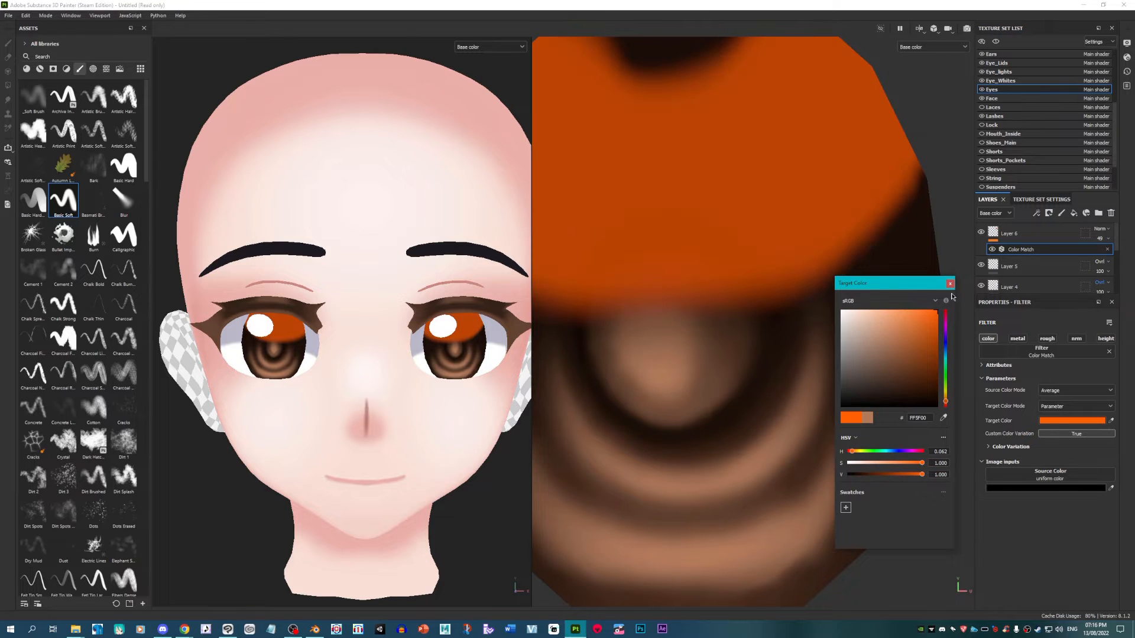
pyautogui.moveTo(945, 408); pyautogui.dragTo(950, 405)
pyautogui.moveTo(891, 323); pyautogui.dragTo(886, 314)
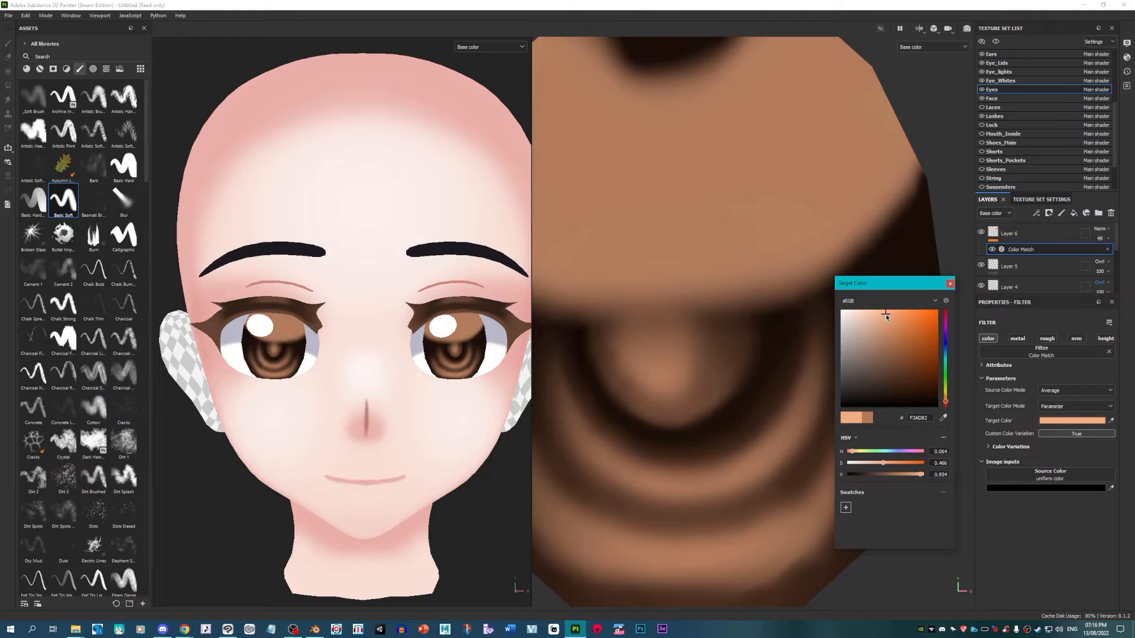
pyautogui.click(950, 283)
# Step: Fill the dark gap at the top edge of the iris on Layer 6 and lower the layer's opacity to 25
pyautogui.scroll(-4, 934, 293)
pyautogui.click(1017, 233)
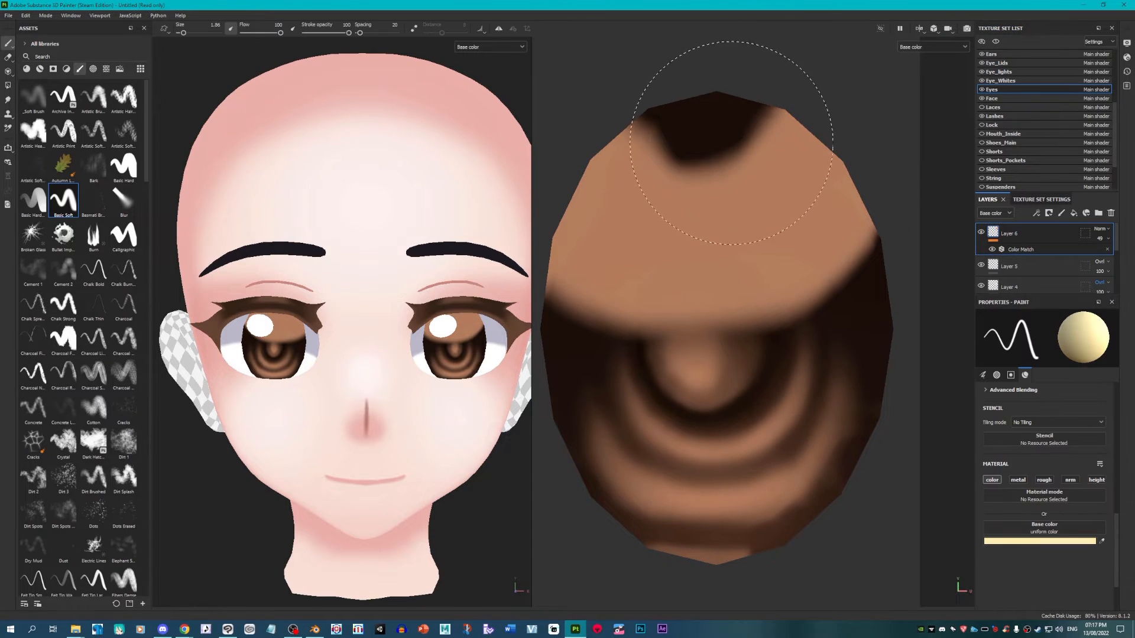
pyautogui.click(1100, 238)
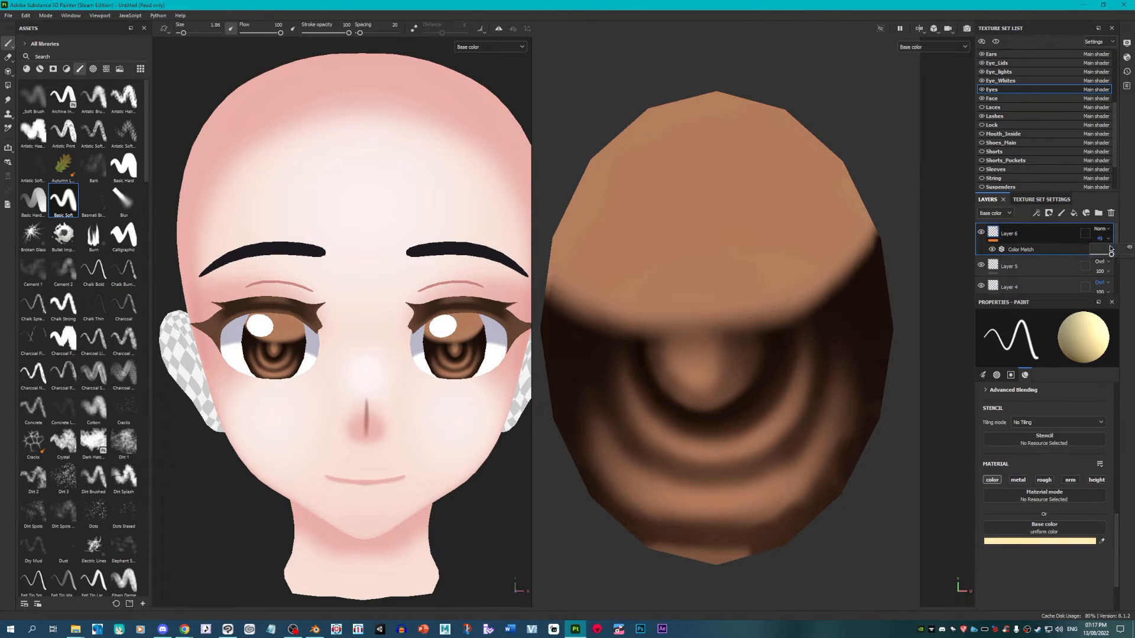
pyautogui.moveTo(1112, 255); pyautogui.dragTo(1102, 255)
pyautogui.scroll(-2, 718, 307)
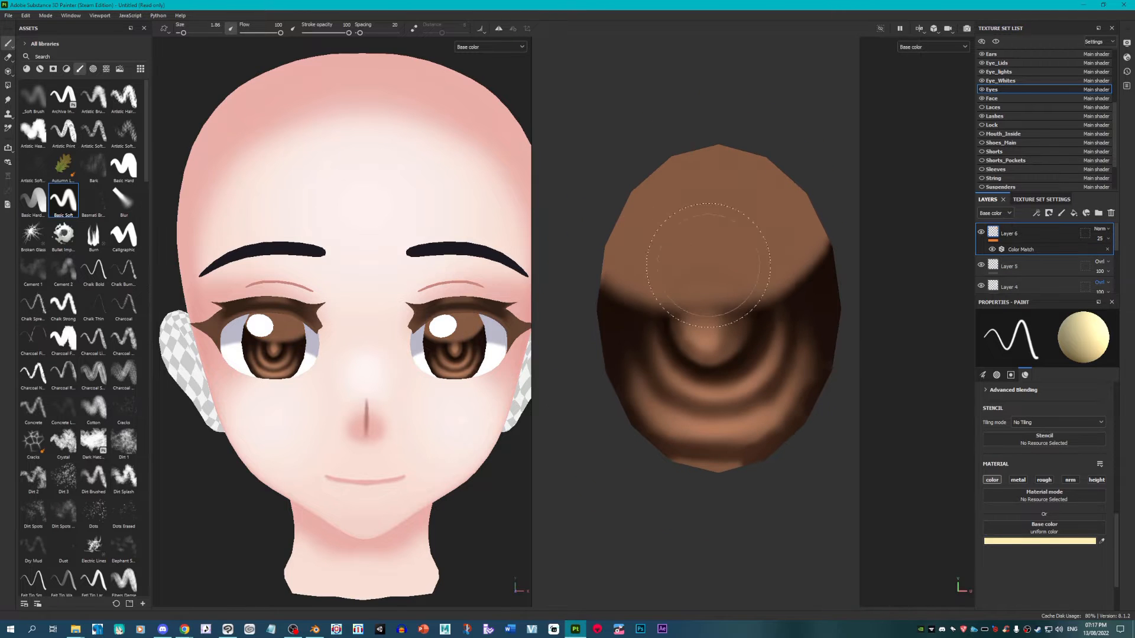
# Step: Try to erase the centre of Layer 6's upper iris reflection with the _Soft Brush eraser
pyautogui.scroll(-3, 374, 313)
pyautogui.scroll(5, 373, 313)
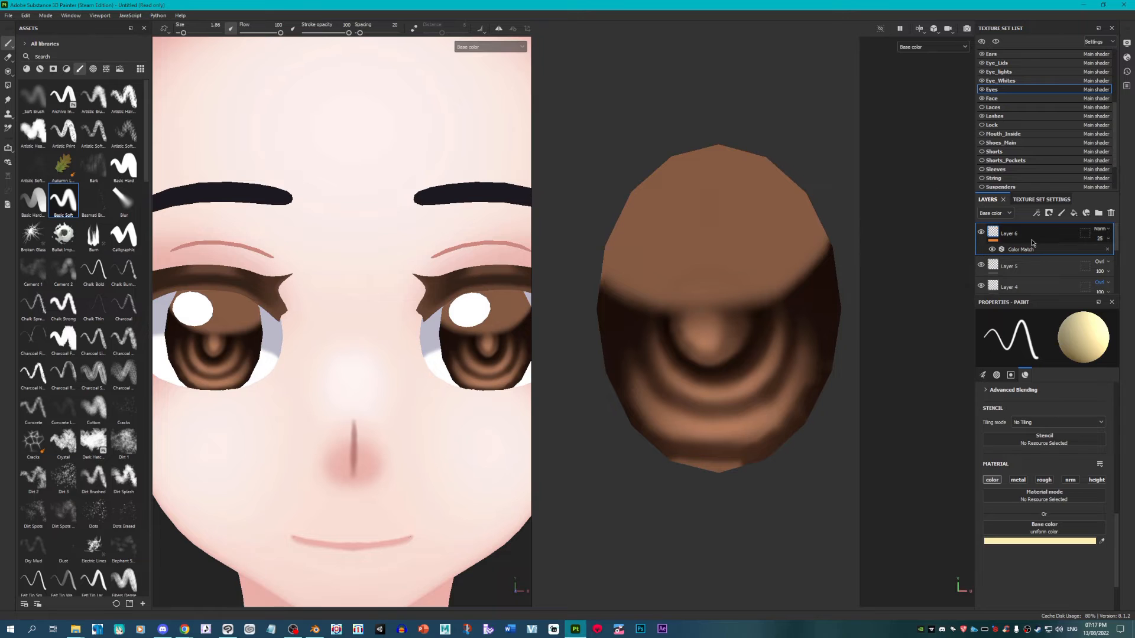
pyautogui.click(8, 57)
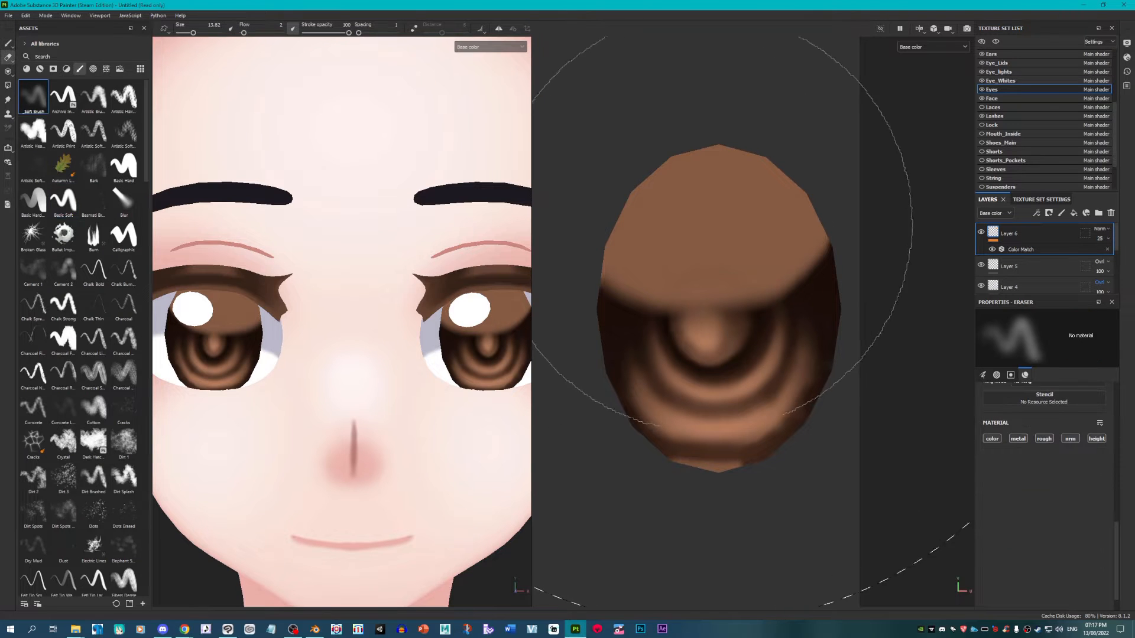
pyautogui.keyDown('ctrl'); pyautogui.moveTo(713, 214); pyautogui.dragTo(703, 202, button='right'); pyautogui.keyUp('ctrl')
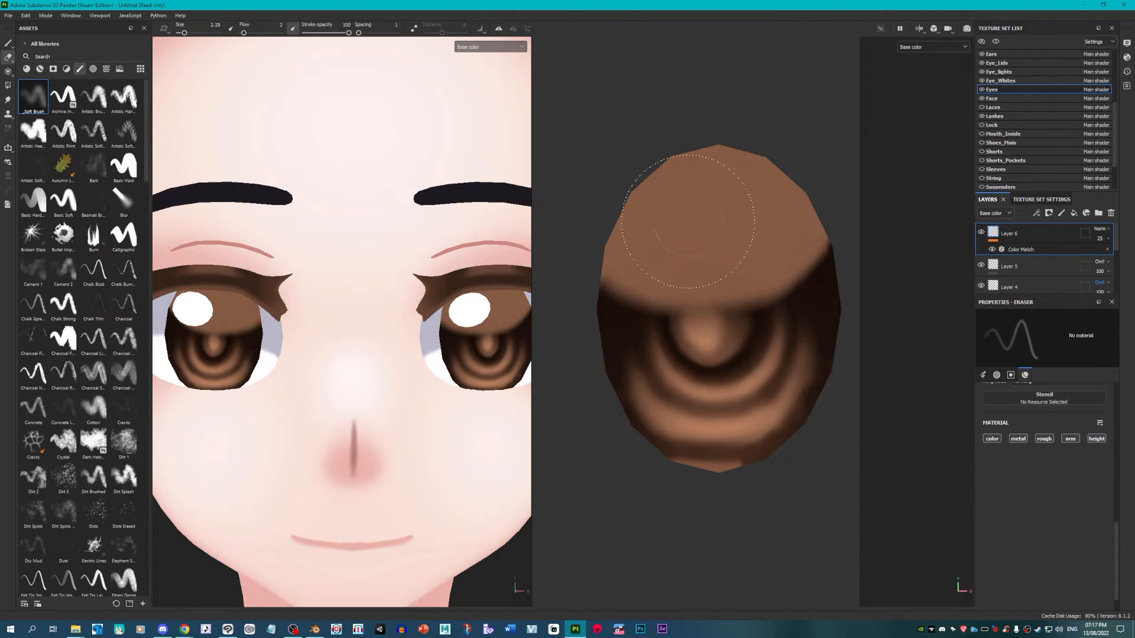
pyautogui.moveTo(673, 239)
pyautogui.mouseDown()
pyautogui.moveTo(685, 224)
pyautogui.moveTo(671, 213)
pyautogui.mouseUp()
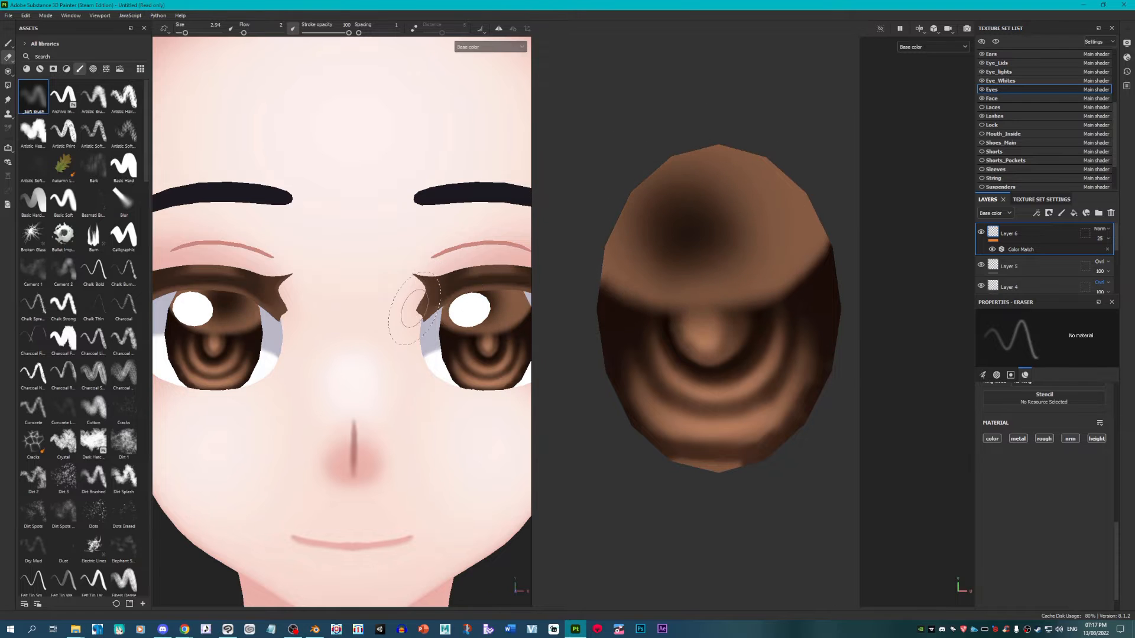
pyautogui.keyDown('alt'); pyautogui.moveTo(485, 316); pyautogui.dragTo(416, 307, button='middle'); pyautogui.keyUp('alt')
pyautogui.scroll(2, 417, 311)
pyautogui.hotkey('ctrl', 'z')
pyautogui.moveTo(416, 295)
pyautogui.mouseDown()
pyautogui.moveTo(439, 279)
pyautogui.moveTo(396, 265)
pyautogui.moveTo(409, 261)
pyautogui.mouseUp()
pyautogui.scroll(-3, 463, 244)
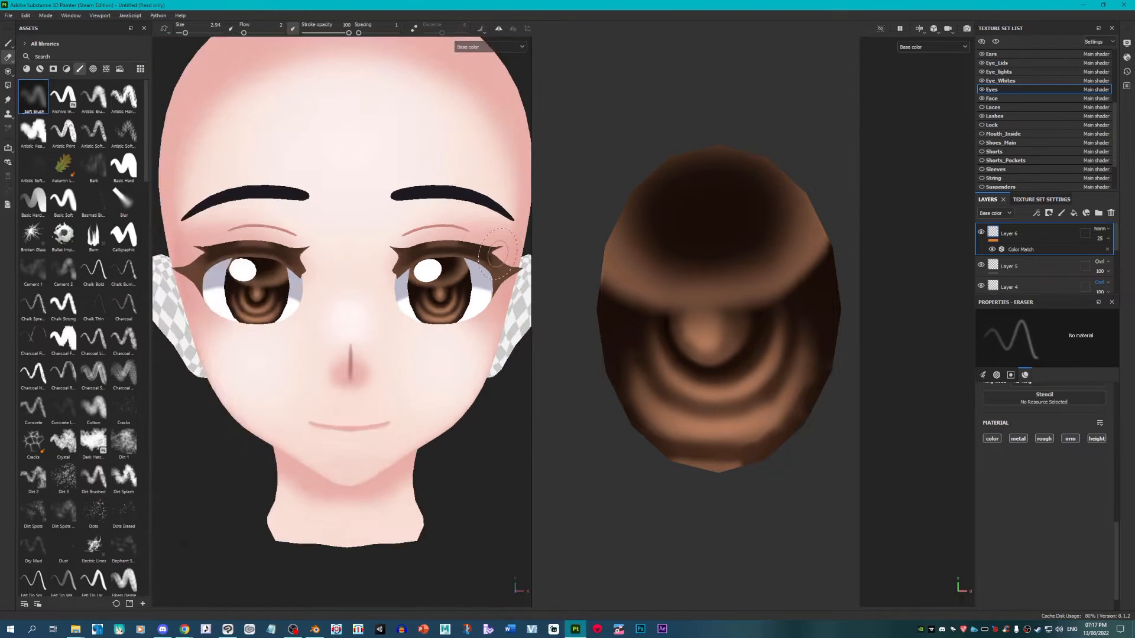
# Step: Undo the last erasure and softly erase the lower-right edge of Layer 6's upper iris reflection instead
pyautogui.scroll(4, 498, 248)
pyautogui.hotkey('ctrl', 'z')
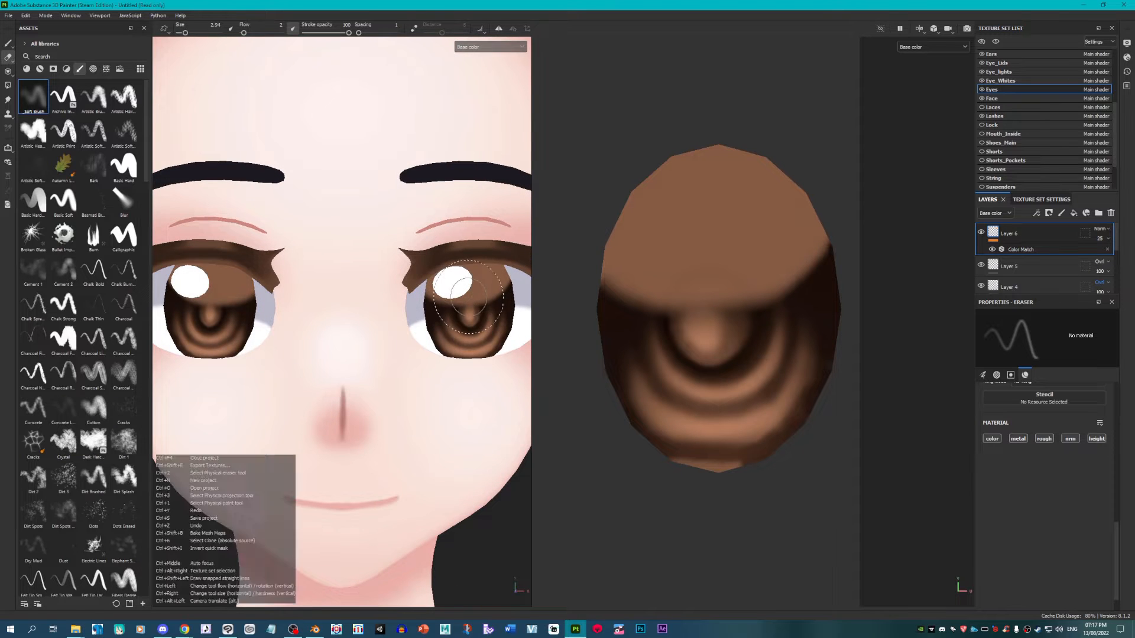
pyautogui.scroll(4, 468, 297)
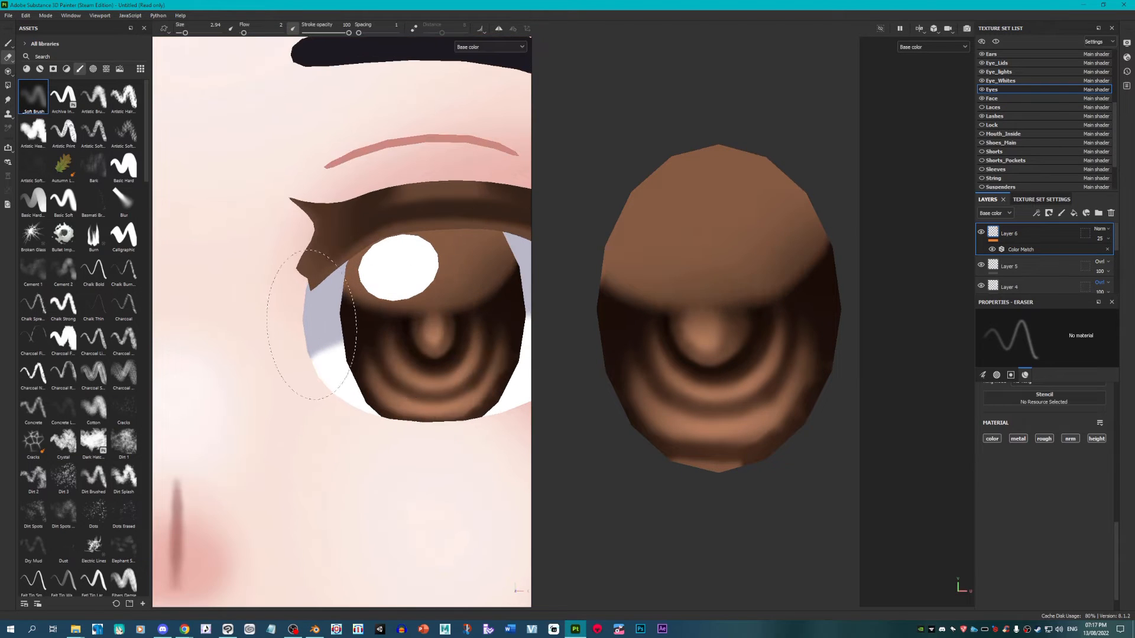
pyautogui.scroll(-3, 312, 324)
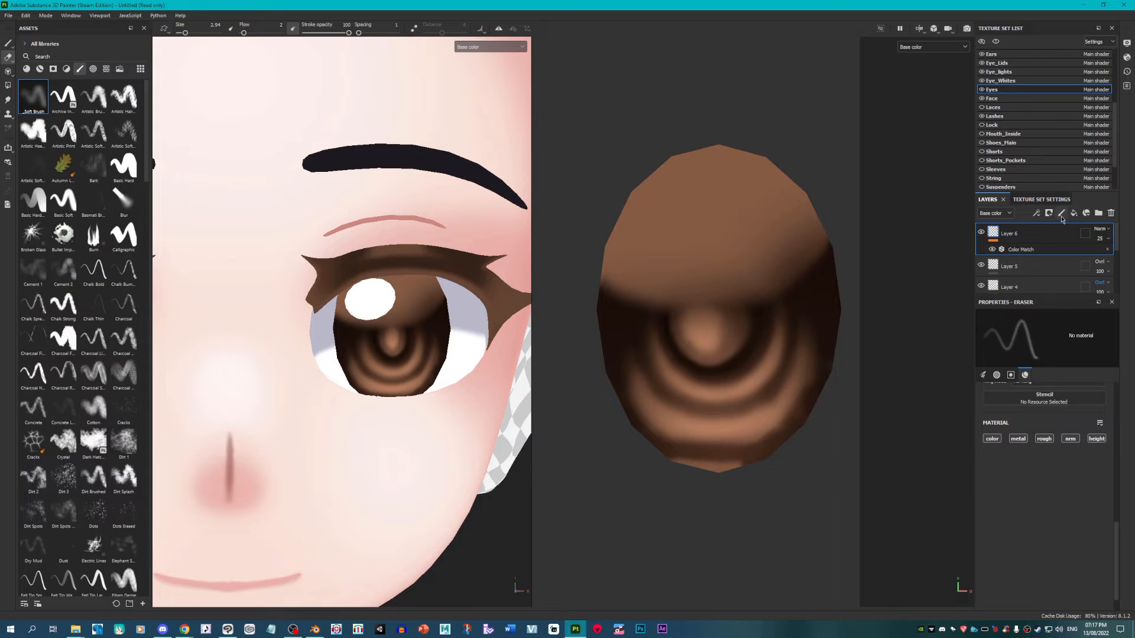
# Step: Add a new paint layer above Layer 6 in the Eyes texture set and switch from erasing to painting
pyautogui.click(1061, 213)
pyautogui.click(1084, 233)
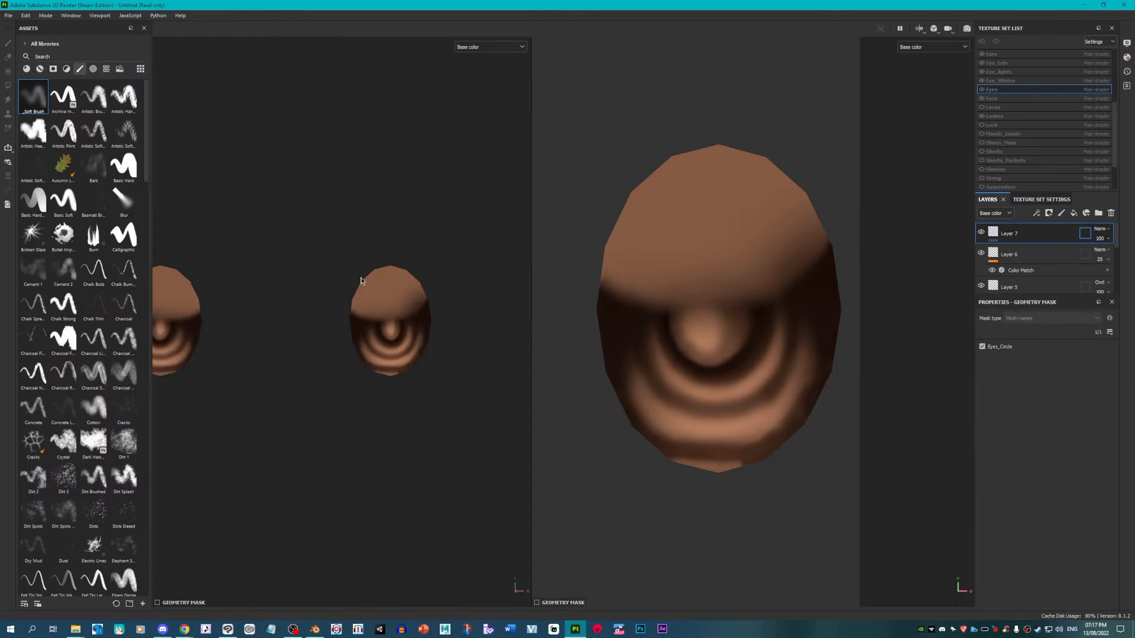
pyautogui.click(1011, 239)
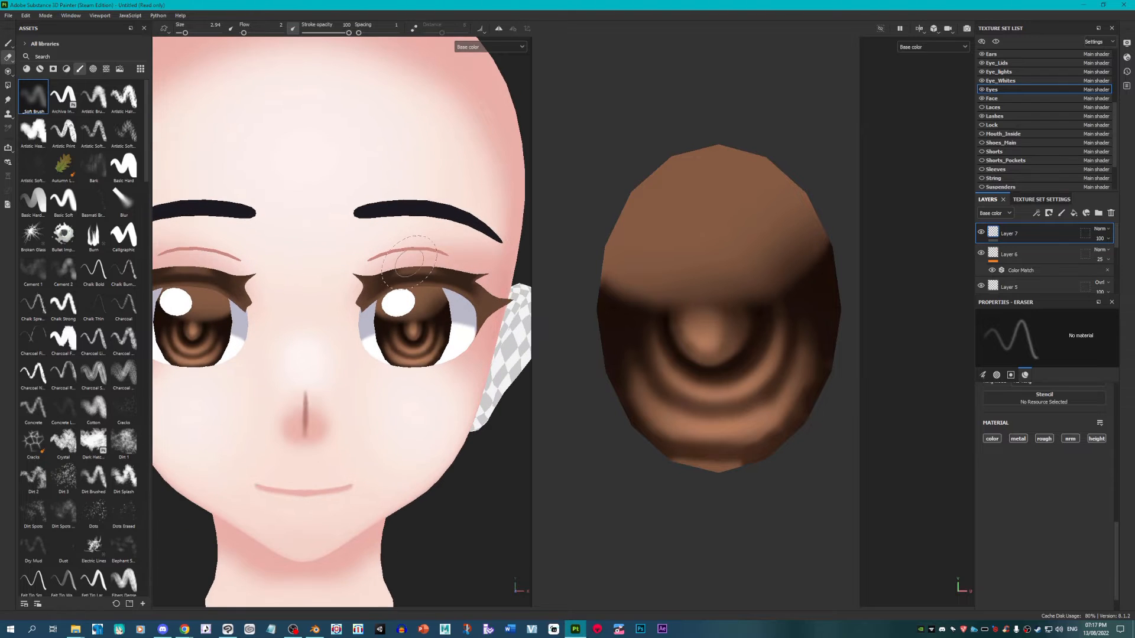
pyautogui.scroll(1, 412, 260)
pyautogui.click(8, 44)
pyautogui.scroll(5, 384, 383)
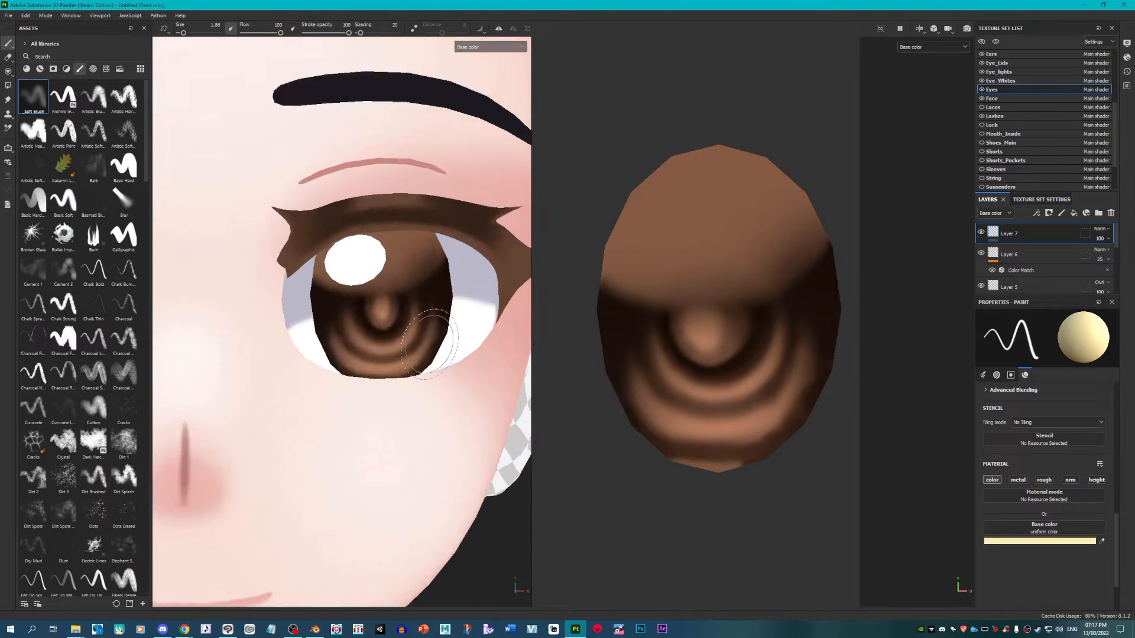
# Step: Try soft-edged pale yellow dabs over the lower iris on Layer 7 with an enlarged brush, and undo them
pyautogui.press(']')
pyautogui.press(']')
pyautogui.press(']')
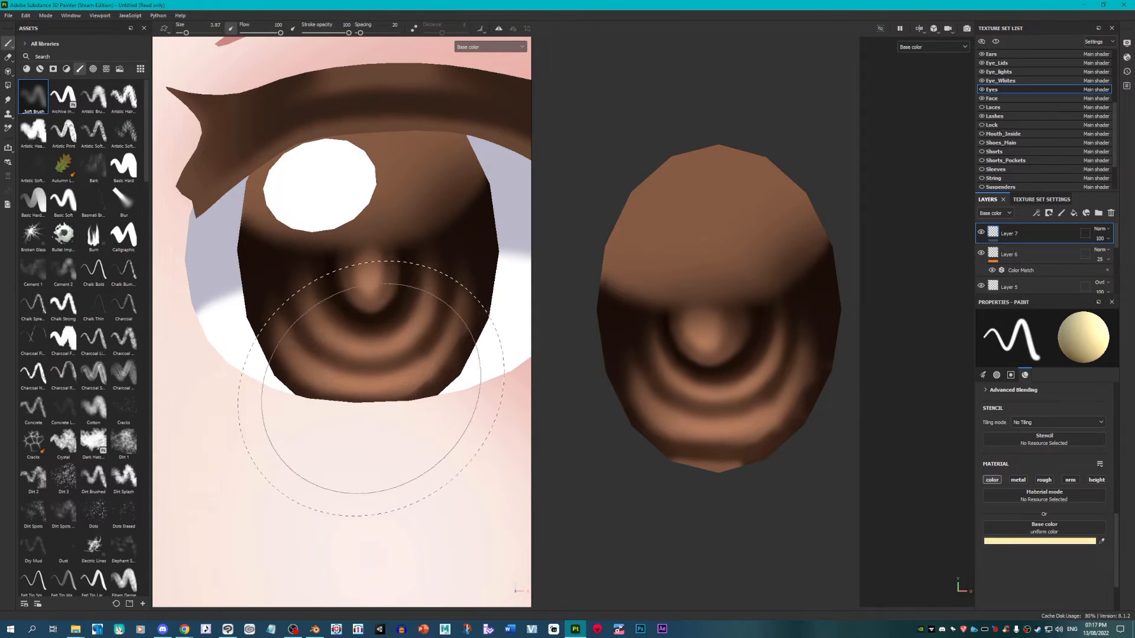
pyautogui.click(374, 390)
pyautogui.click(374, 390)
pyautogui.click(374, 389)
pyautogui.click(374, 388)
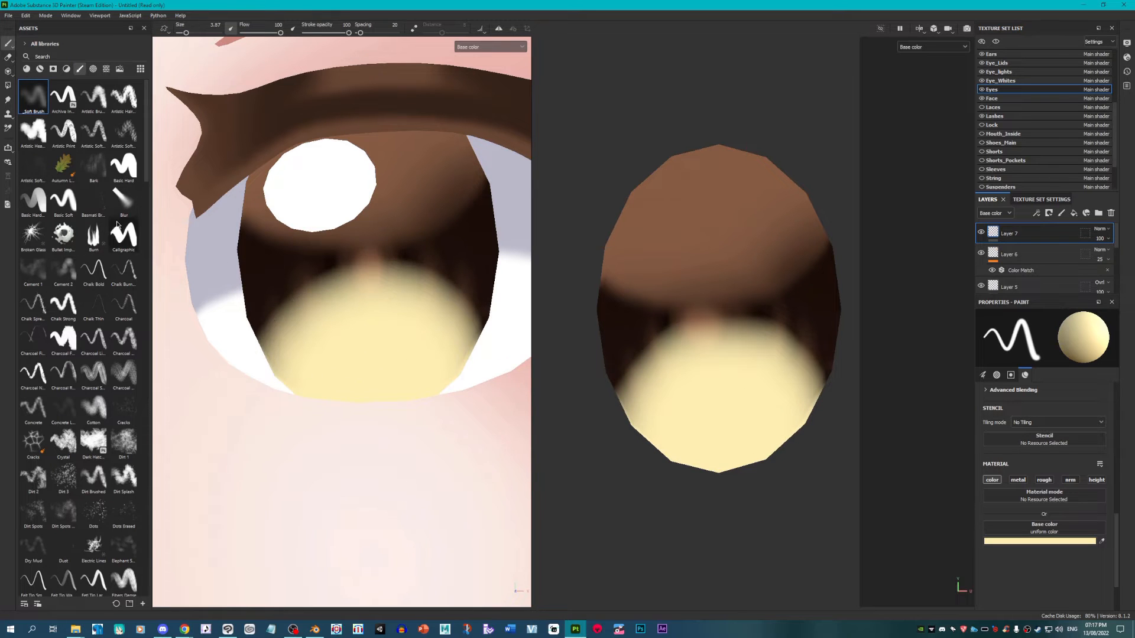
pyautogui.hotkey('ctrl', 'z')
pyautogui.hotkey('ctrl', 'z')
pyautogui.hotkey('ctrl', 'z')
pyautogui.hotkey('ctrl', 'z')
pyautogui.hotkey('ctrl', 'z')
# Step: Stamp one pale yellow round shape over the lower iris on Layer 7 with a reduced Basic Hard brush
pyautogui.click(123, 166)
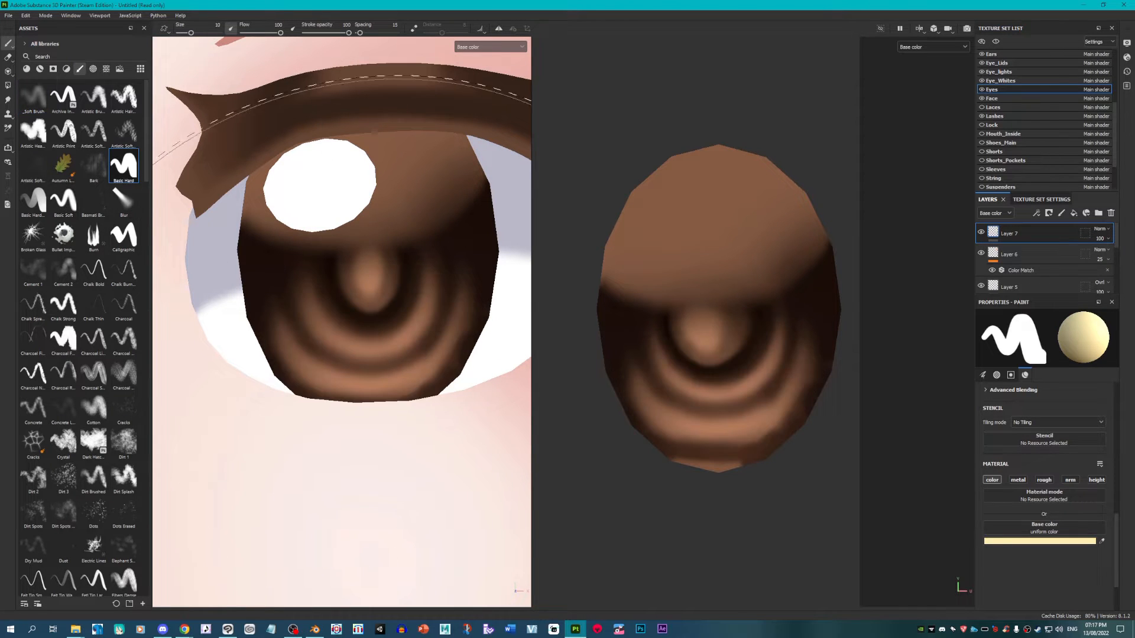
pyautogui.press('[')
pyautogui.press('[')
pyautogui.press('[')
pyautogui.press('[')
pyautogui.press('[')
pyautogui.press('[')
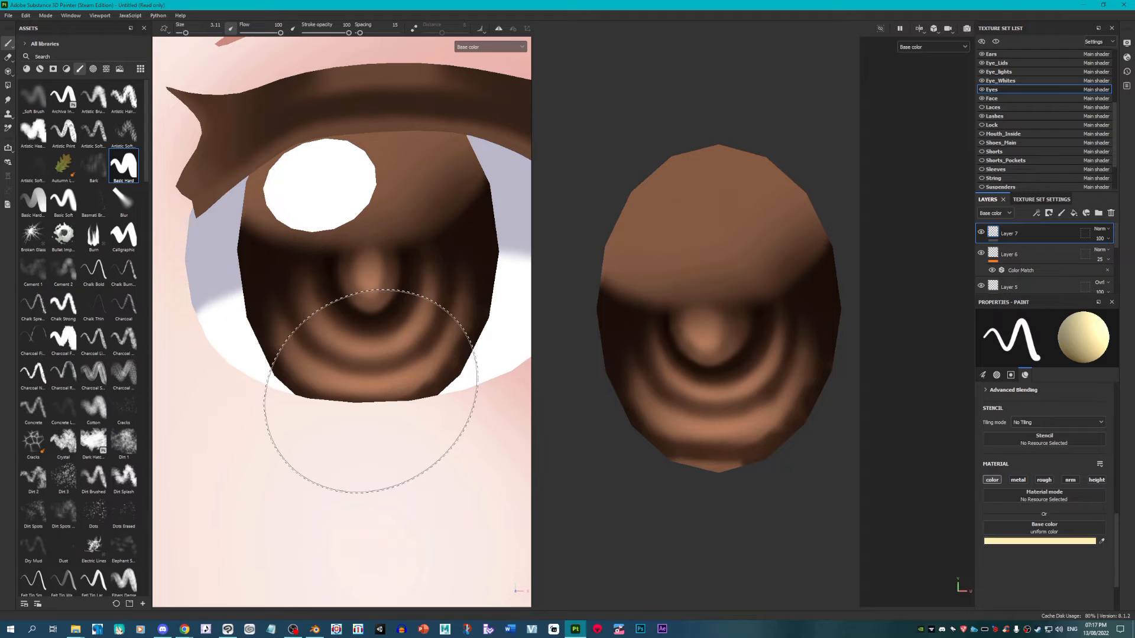
pyautogui.click(374, 386)
pyautogui.hotkey('ctrl', 'z')
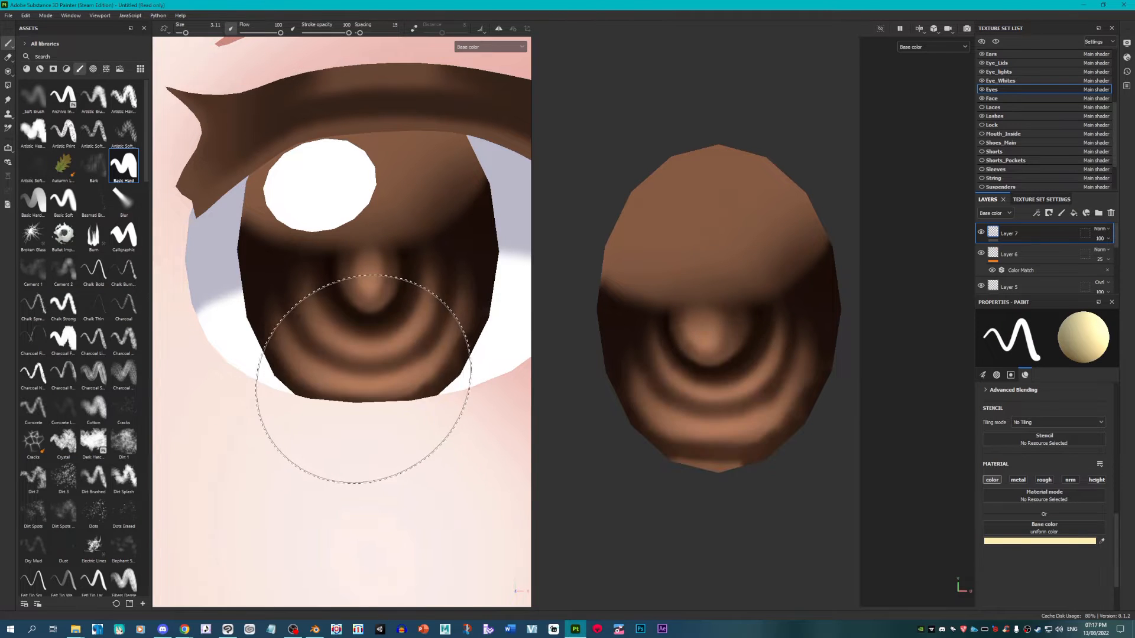
pyautogui.click(374, 383)
pyautogui.hotkey('ctrl', 'z')
pyautogui.click(373, 381)
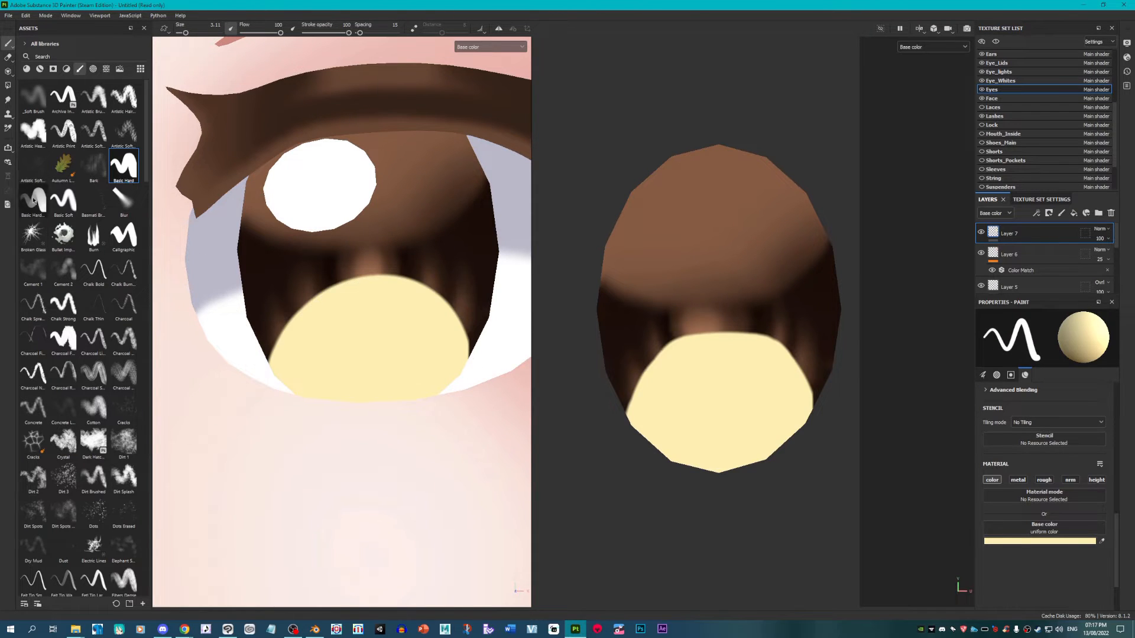
# Step: Fade the middle and bottom of the yellow shape on Layer 7 with a reduced _Soft Brush eraser
pyautogui.click(8, 57)
pyautogui.click(33, 96)
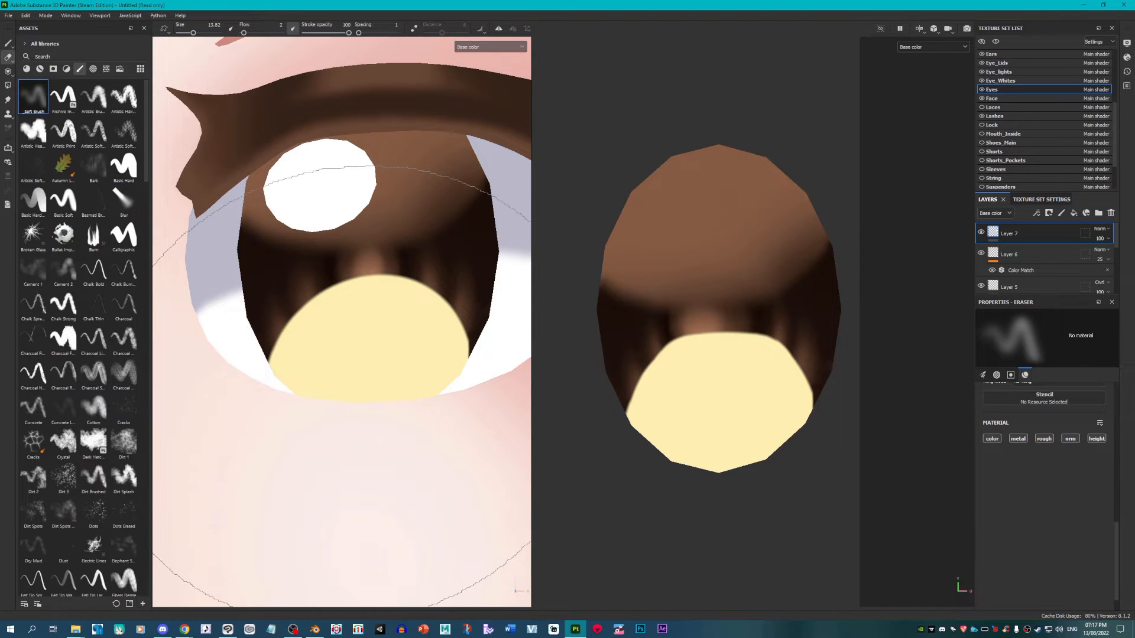
pyautogui.keyDown('ctrl'); pyautogui.moveTo(368, 406); pyautogui.dragTo(283, 407, button='right'); pyautogui.keyUp('ctrl')
pyautogui.moveTo(372, 389)
pyautogui.mouseDown()
pyautogui.moveTo(374, 379)
pyautogui.moveTo(360, 408)
pyautogui.mouseUp()
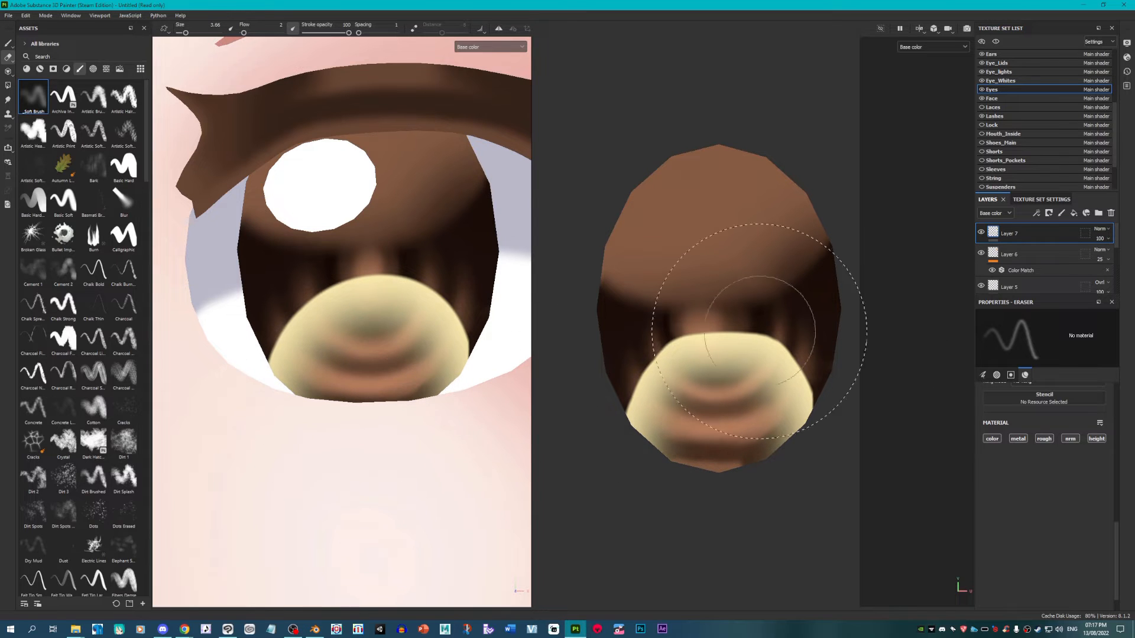
# Step: Set Layer 7's blending mode to Overlay and check the eyes on the whole face
pyautogui.click(1100, 228)
pyautogui.click(1088, 363)
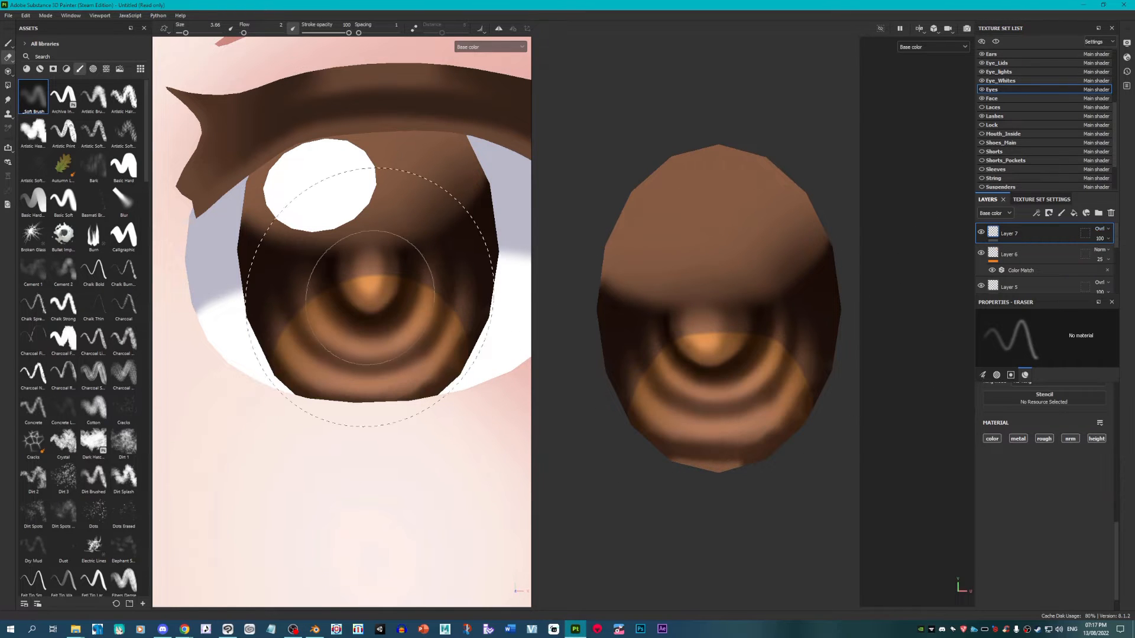
pyautogui.scroll(-5, 366, 373)
pyautogui.scroll(-2, 595, 355)
pyautogui.scroll(-4, 408, 303)
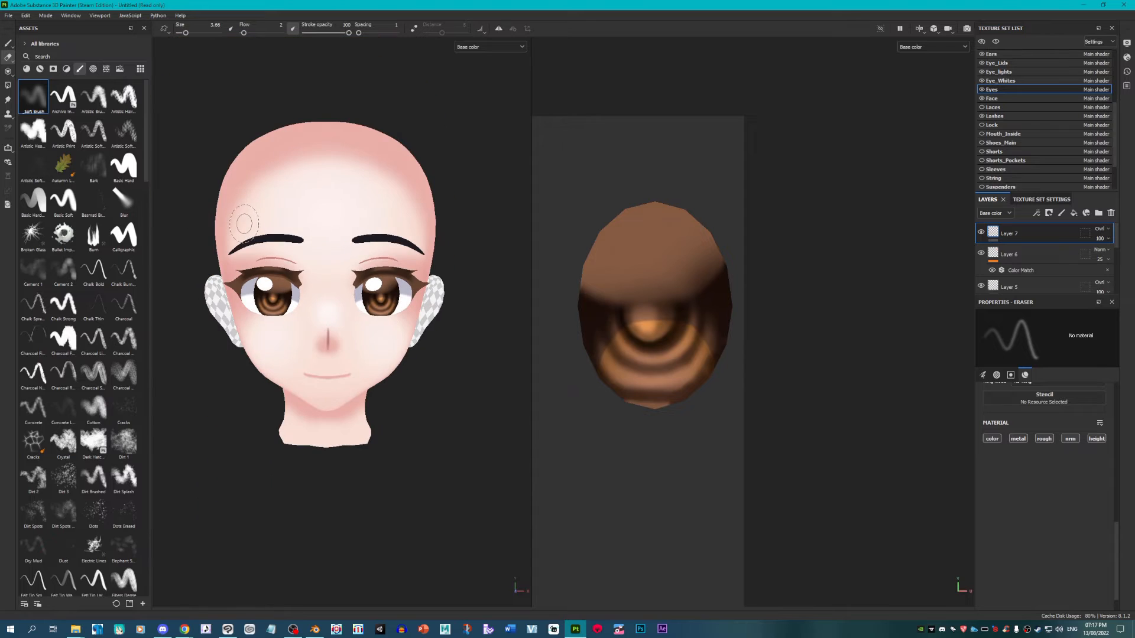
pyautogui.scroll(5, 291, 237)
pyautogui.scroll(2, 328, 310)
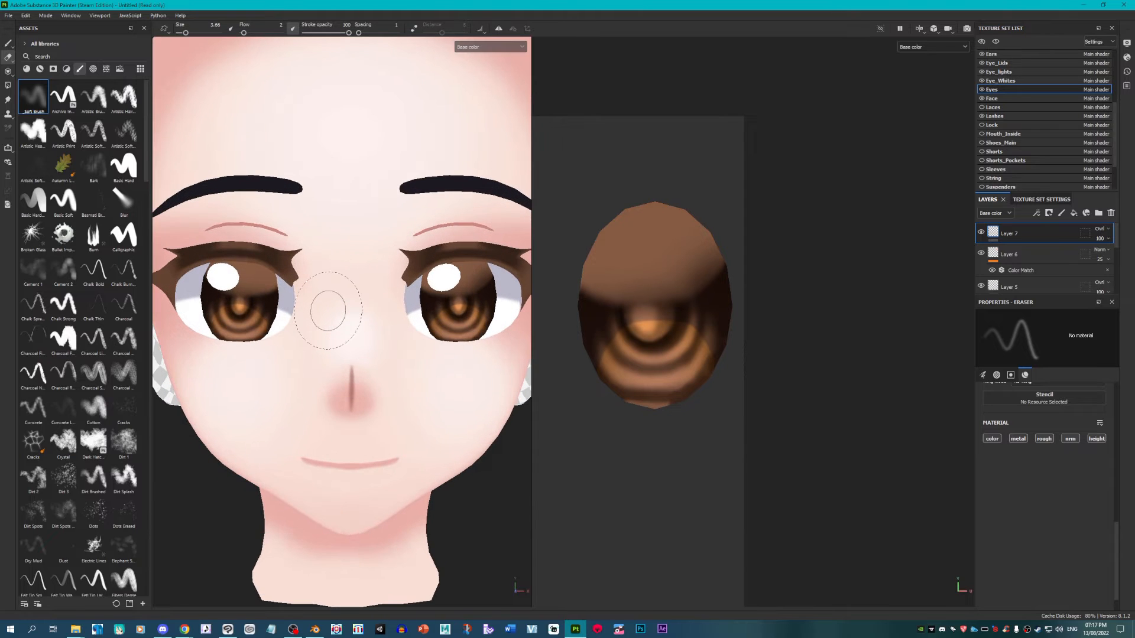
# Step: Add a Blur filter to Layer 7 with a blur intensity of 0.87
pyautogui.rightClick(1053, 237)
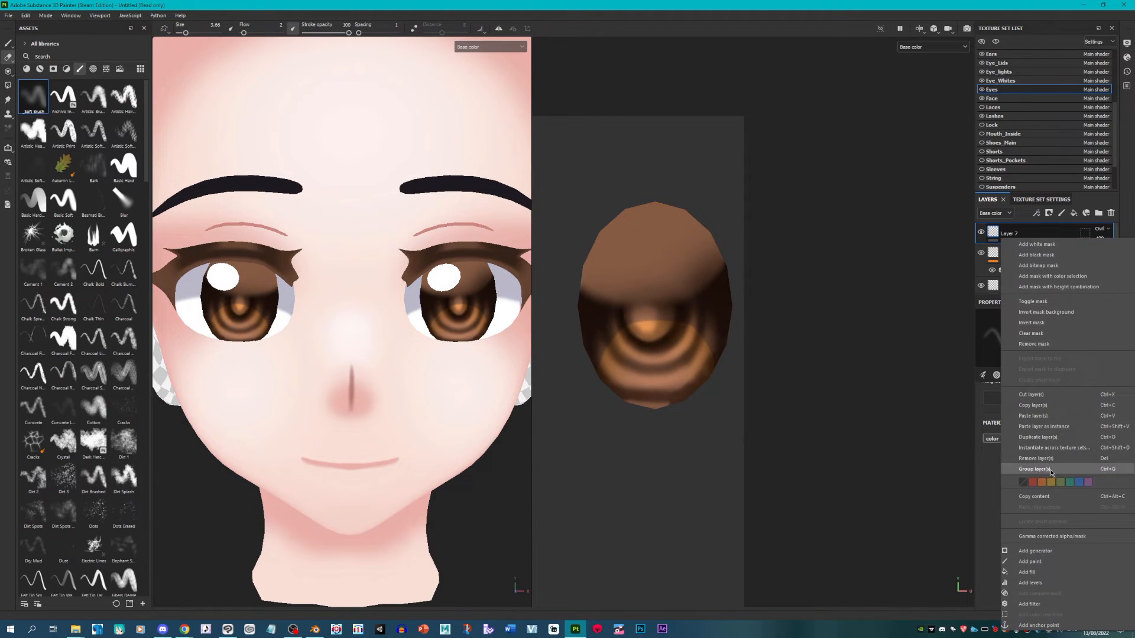
pyautogui.click(1048, 601)
pyautogui.click(1056, 357)
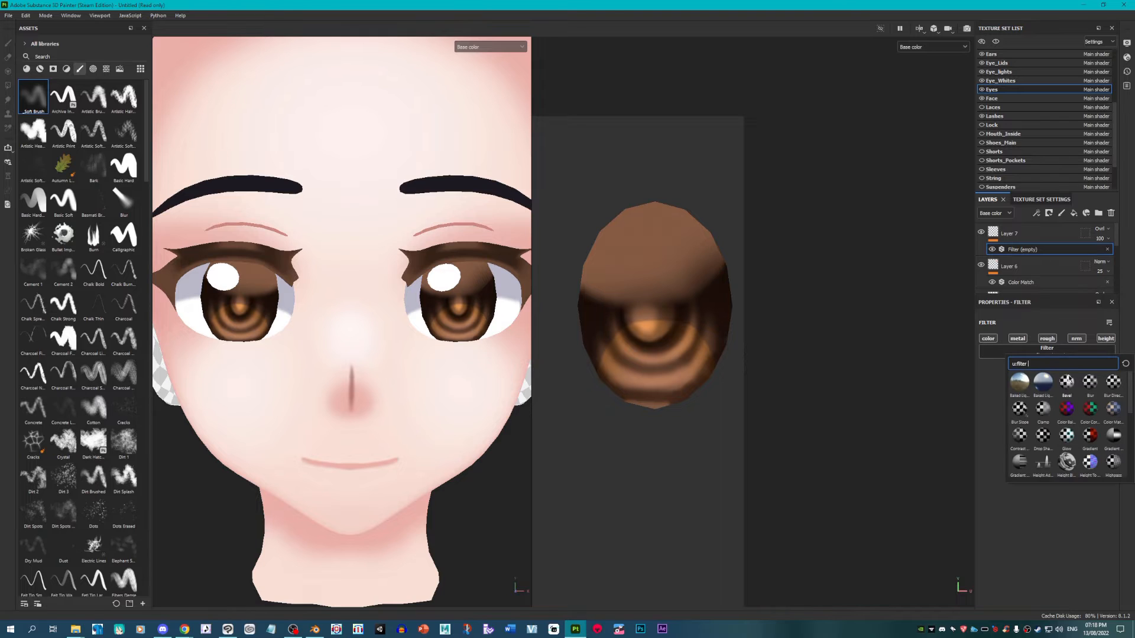
pyautogui.click(1089, 383)
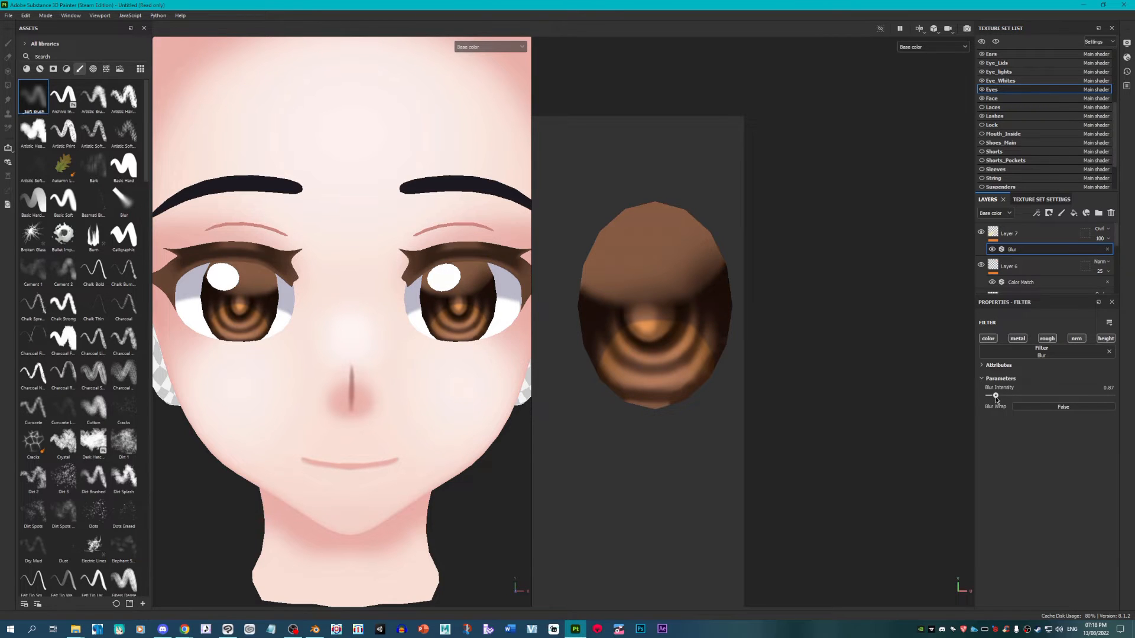
pyautogui.scroll(-4, 387, 325)
pyautogui.scroll(3, 400, 314)
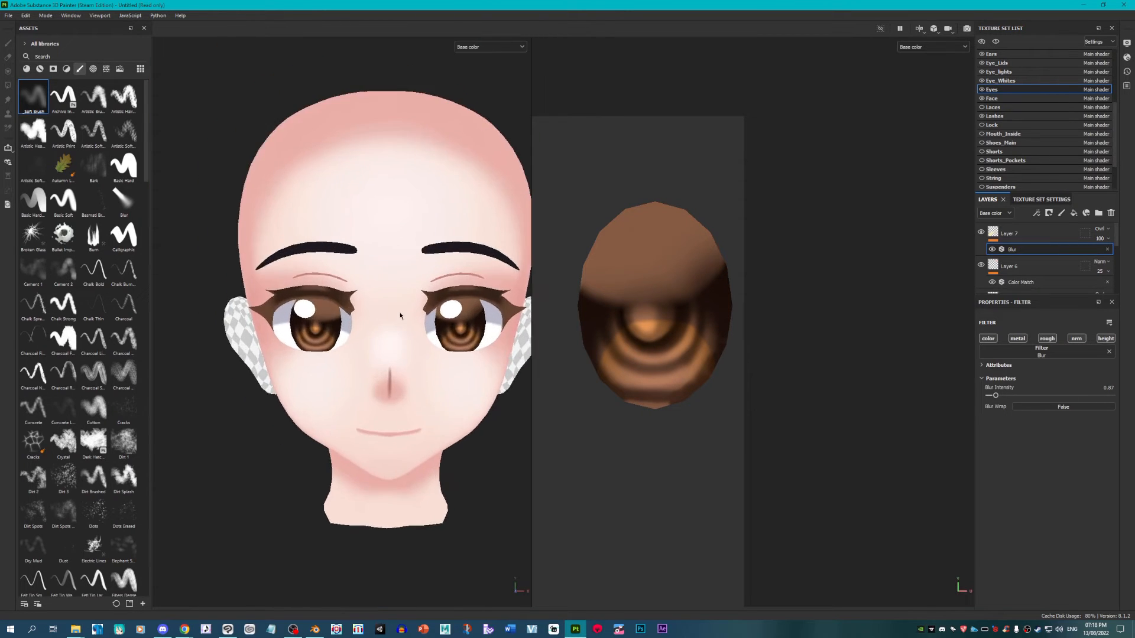
pyautogui.scroll(-2, 390, 310)
pyautogui.scroll(-2, 374, 304)
pyautogui.scroll(5, 389, 345)
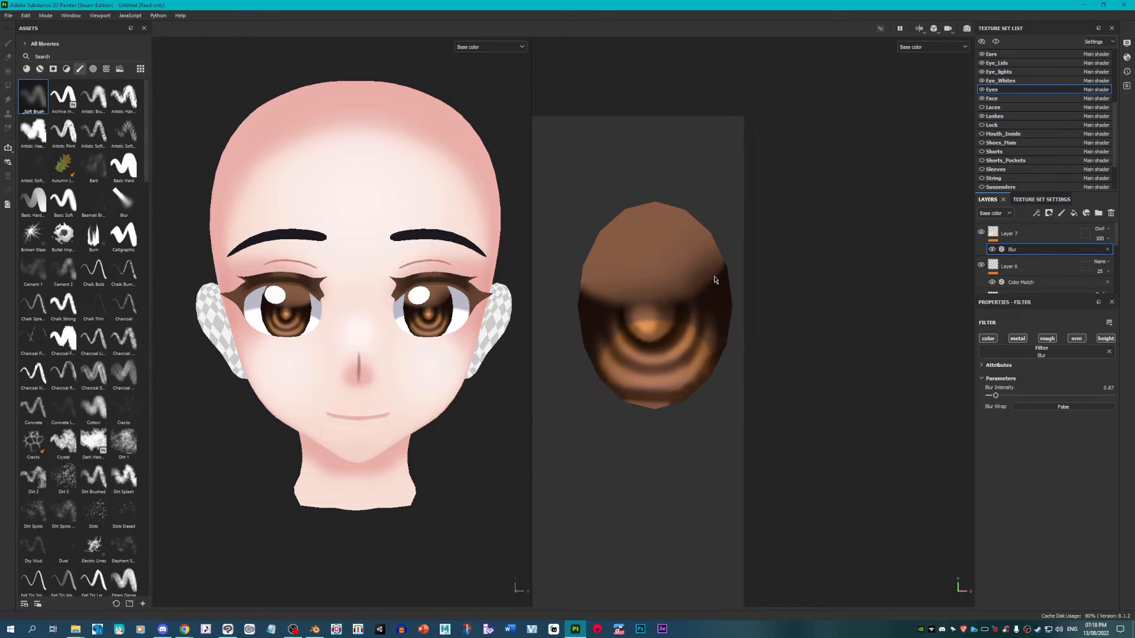
# Step: Add a paint layer at the top of the Face texture set and set the paint's base color to pink FFB2C3
pyautogui.click(1028, 98)
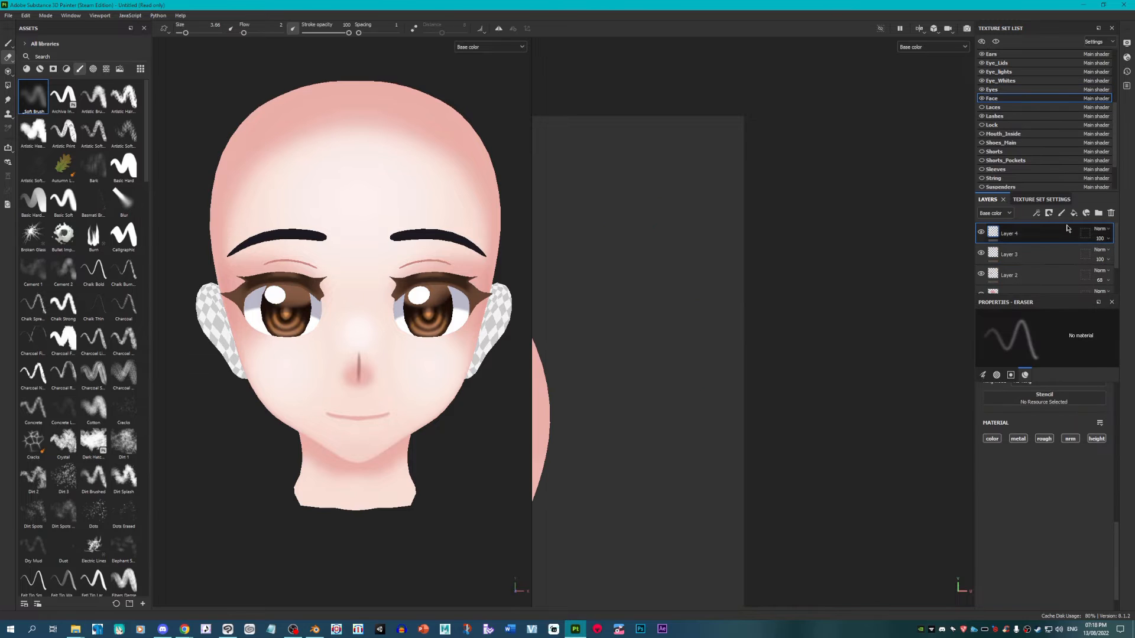
pyautogui.press('1')
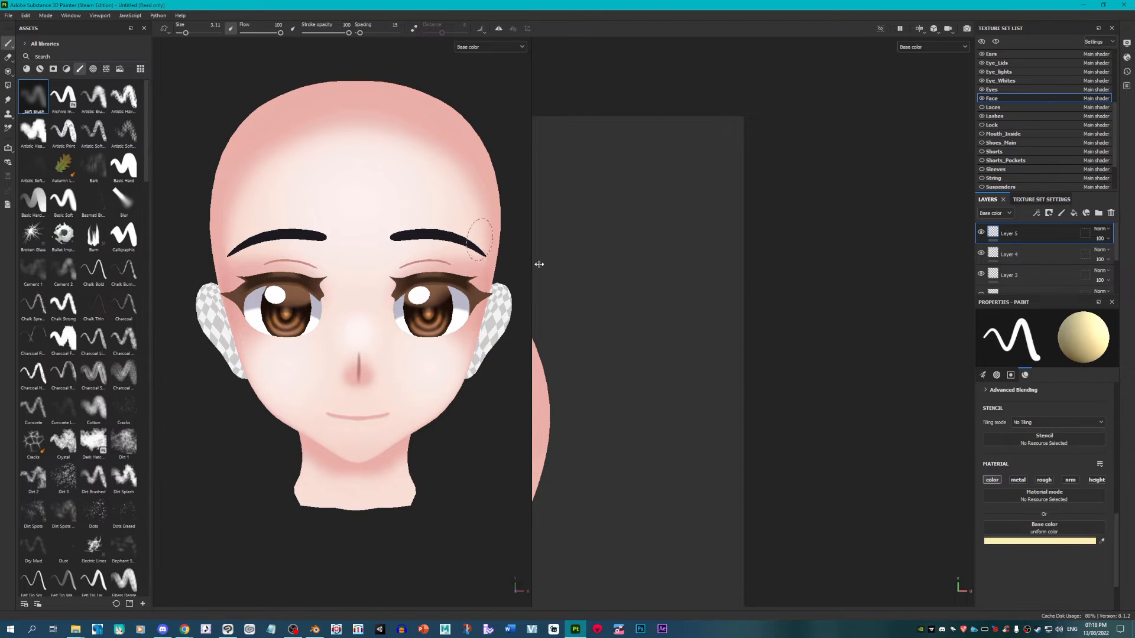
pyautogui.click(1059, 541)
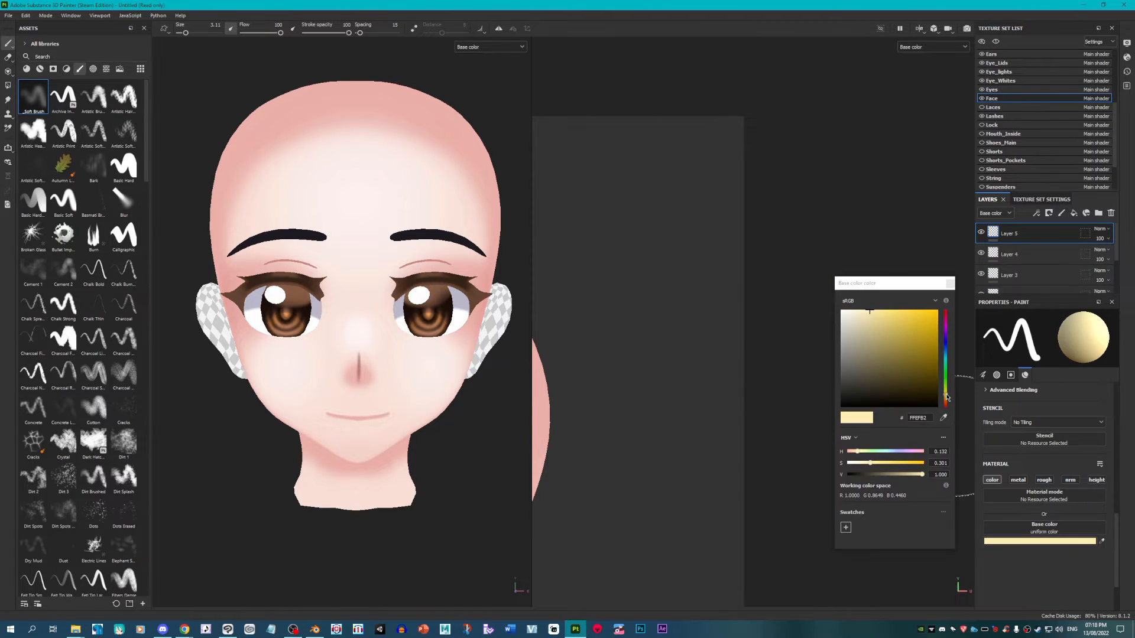
pyautogui.moveTo(946, 398); pyautogui.dragTo(946, 323)
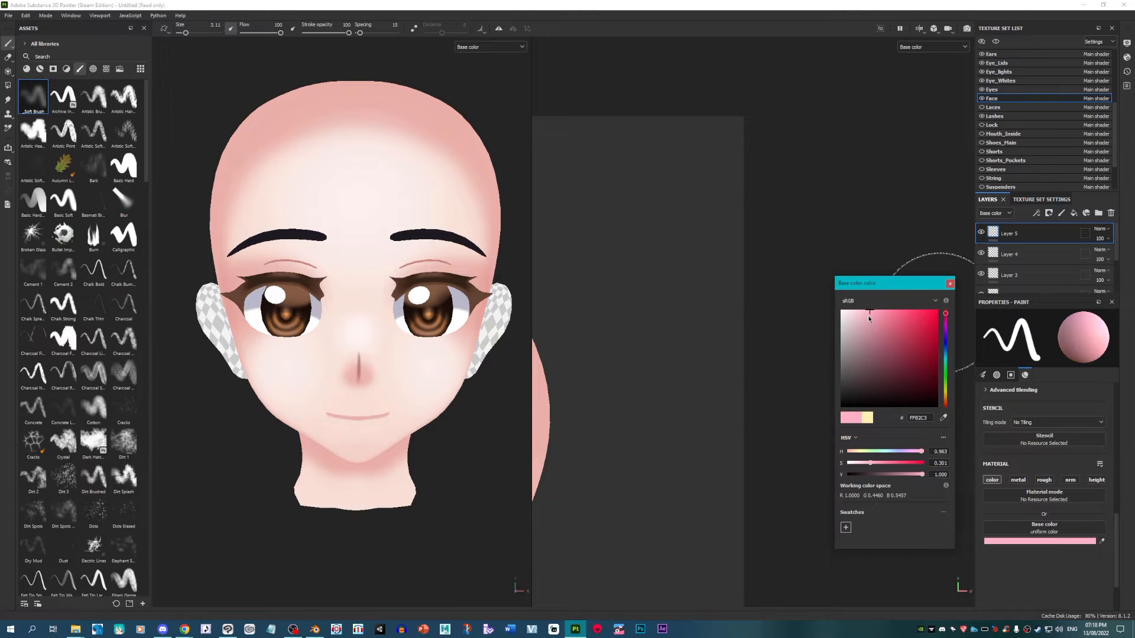
pyautogui.scroll(-2, 798, 216)
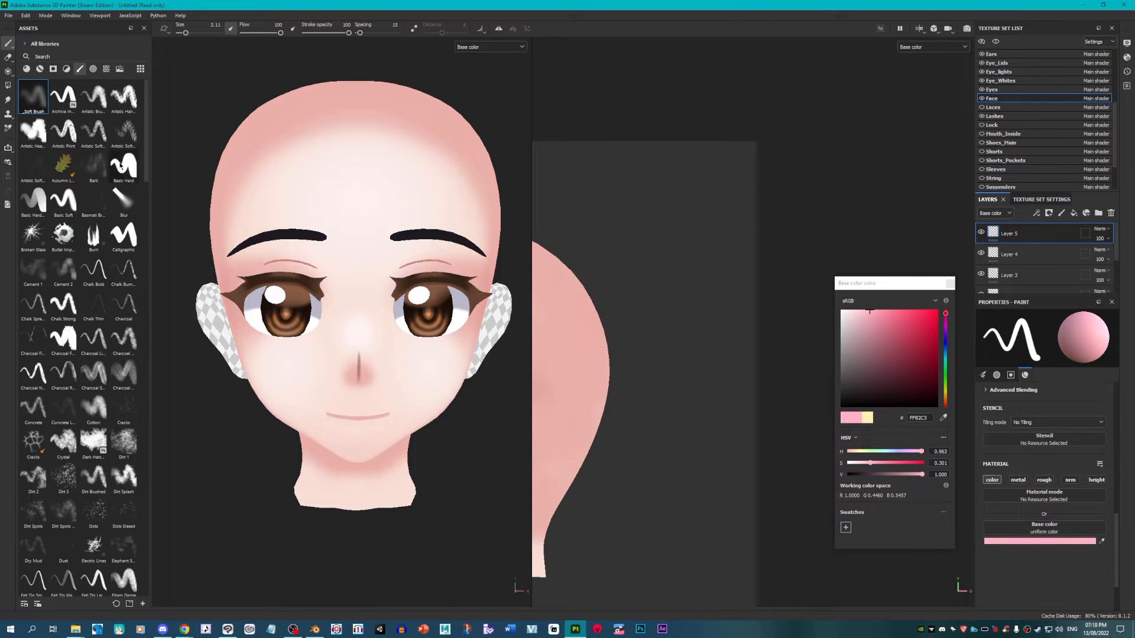
# Step: Paint soft pink blush on the cheeks below both eyes on Layer 5 with the _Soft Brush
pyautogui.click(33, 98)
pyautogui.scroll(-1, 734, 241)
pyautogui.scroll(3, 438, 325)
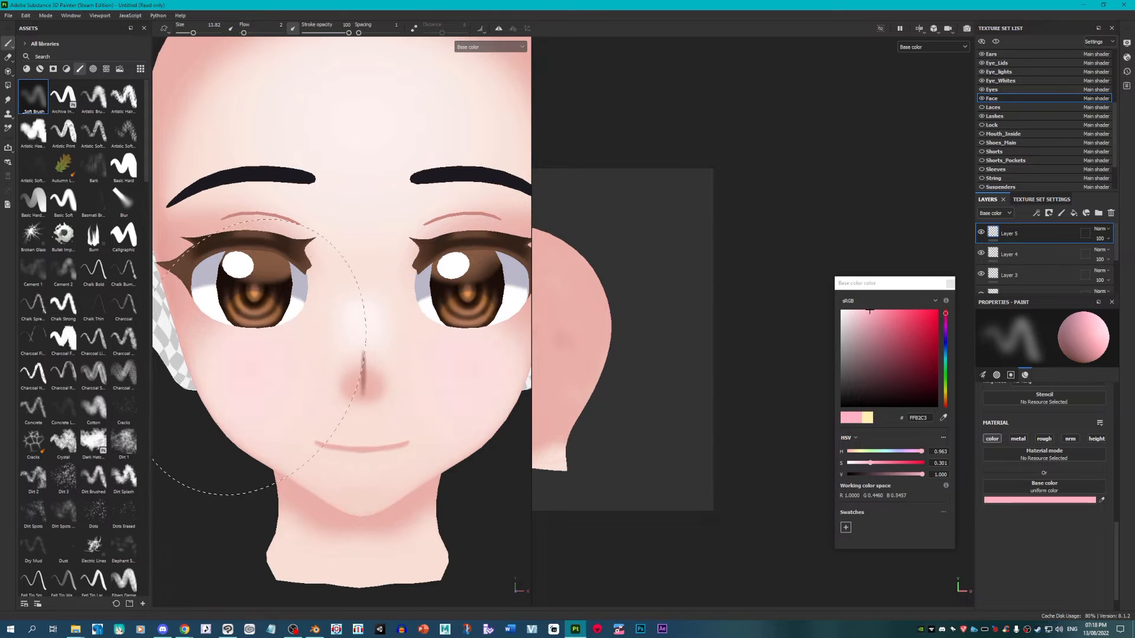
pyautogui.moveTo(260, 358); pyautogui.dragTo(250, 346)
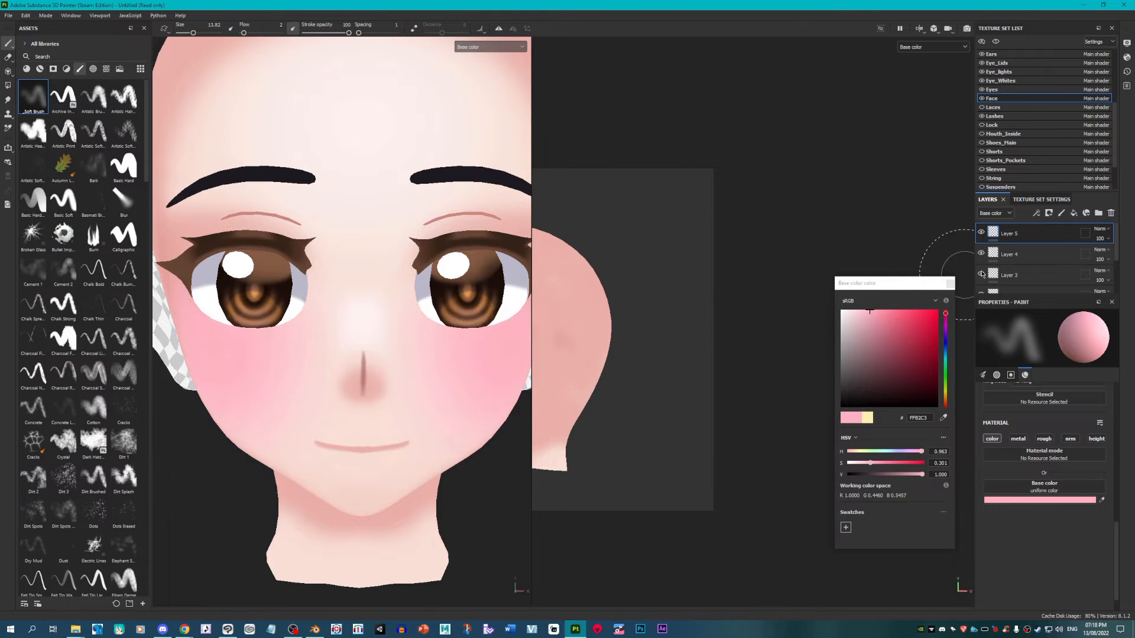
# Step: Set the blending mode of the blush on Layer 5 to Multiply
pyautogui.click(1100, 229)
pyautogui.click(1093, 272)
pyautogui.scroll(-2, 248, 293)
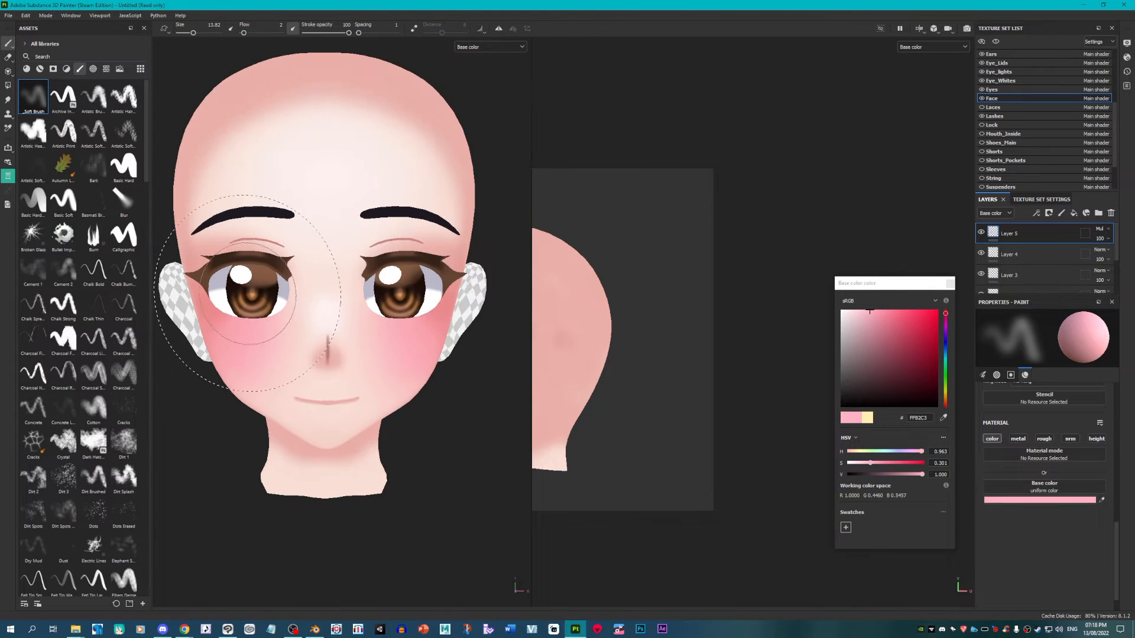
# Step: Add a paint layer above Layer 5 and set its base color to dark brown 332218 sampled from the lashes
pyautogui.scroll(2, 449, 378)
pyautogui.scroll(-1, 618, 295)
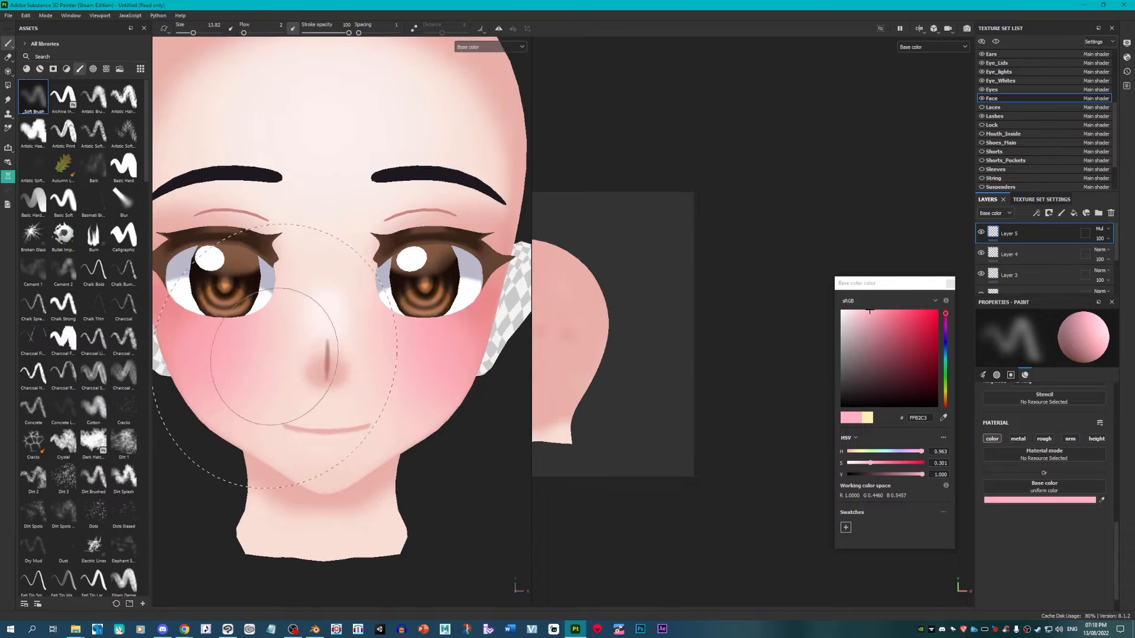
pyautogui.scroll(-3, 414, 354)
pyautogui.scroll(3, 379, 317)
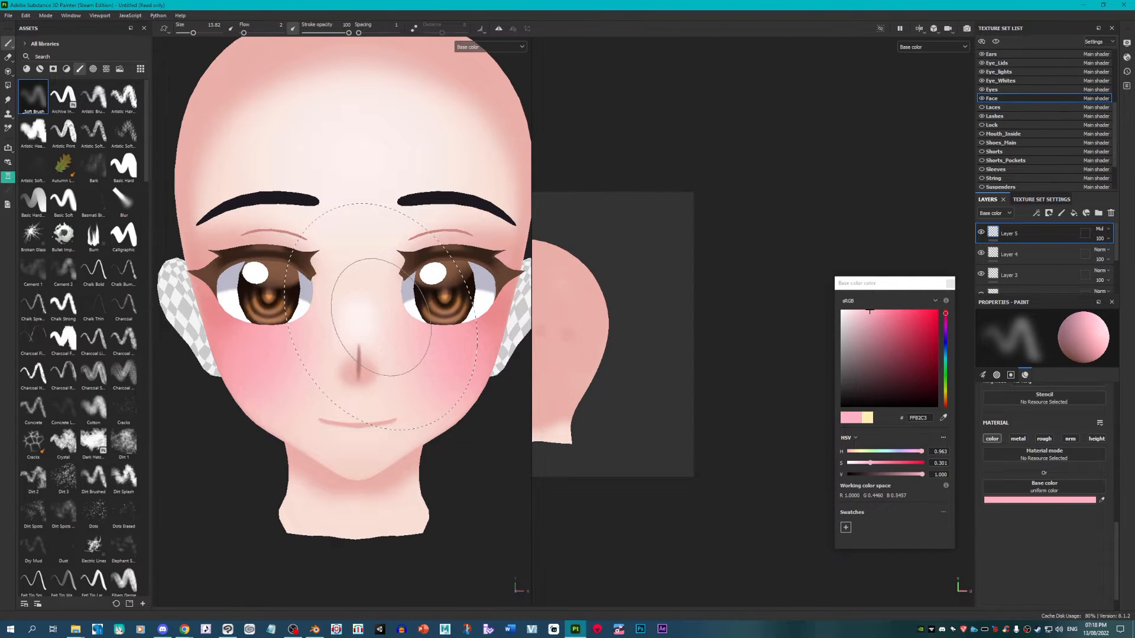
pyautogui.scroll(3, 381, 317)
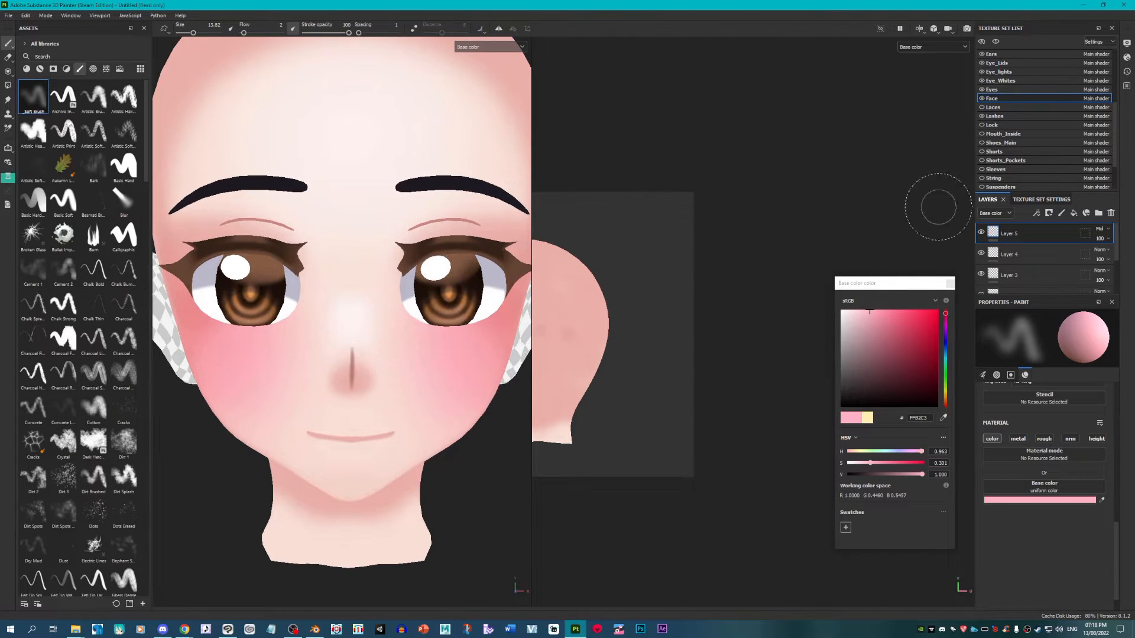
pyautogui.click(1060, 213)
pyautogui.moveTo(906, 349); pyautogui.dragTo(840, 409)
pyautogui.click(943, 417)
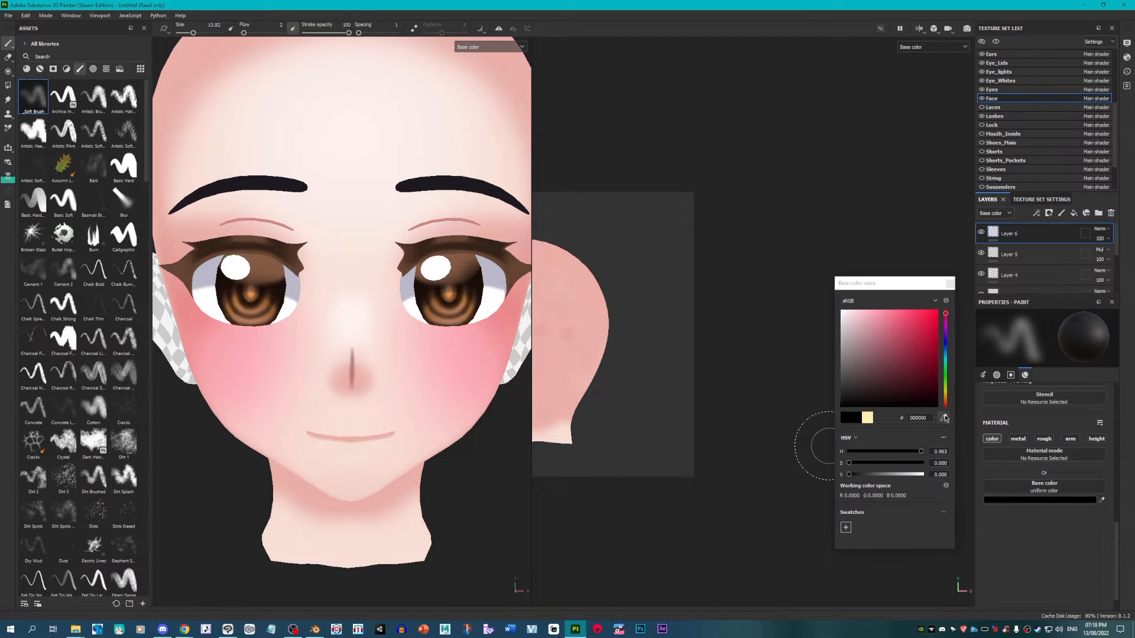
pyautogui.click(491, 240)
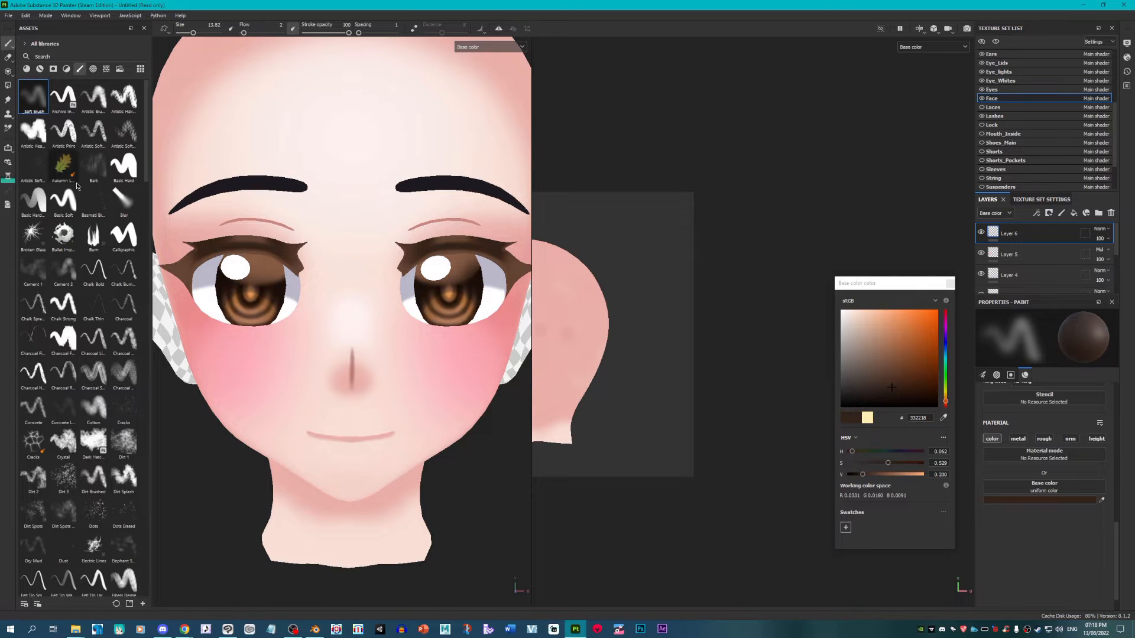
# Step: Draw a thin zigzag lower-lash outline at the outer lower corner of the eye on Layer 6 with the Basic Soft brush
pyautogui.click(64, 201)
pyautogui.scroll(5, 470, 304)
pyautogui.scroll(8, 467, 302)
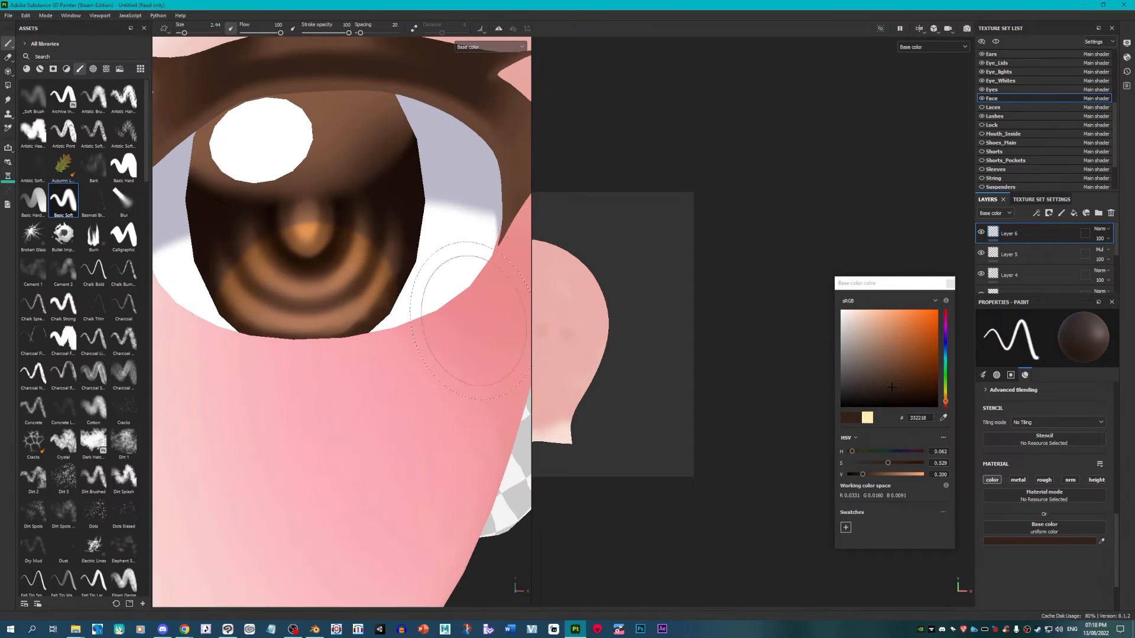
pyautogui.scroll(1, 450, 292)
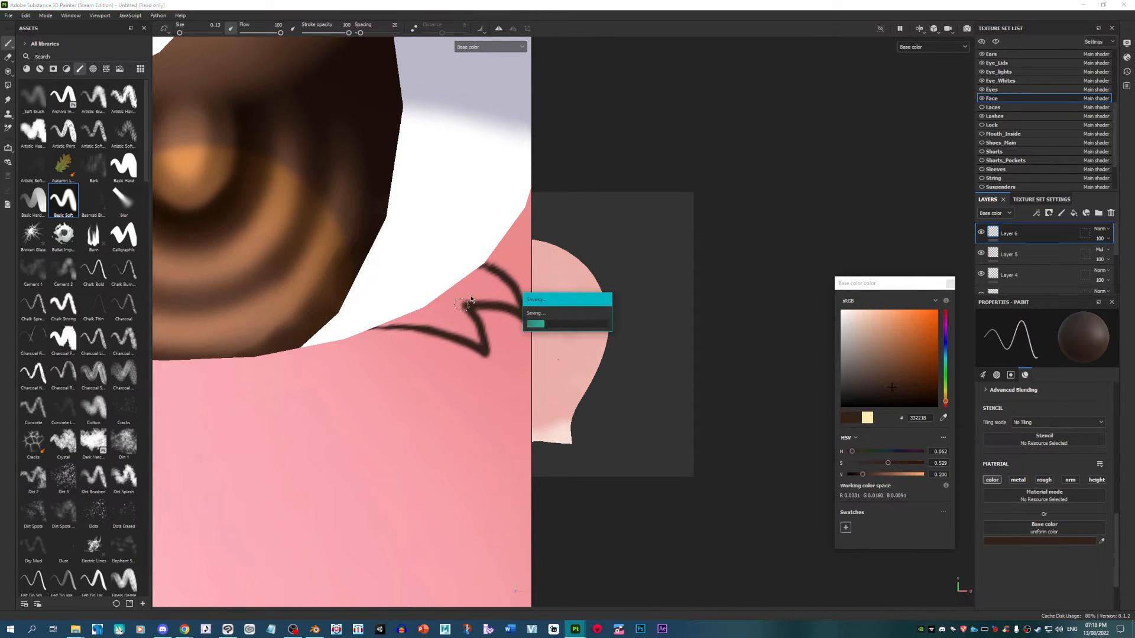
pyautogui.scroll(3, 415, 259)
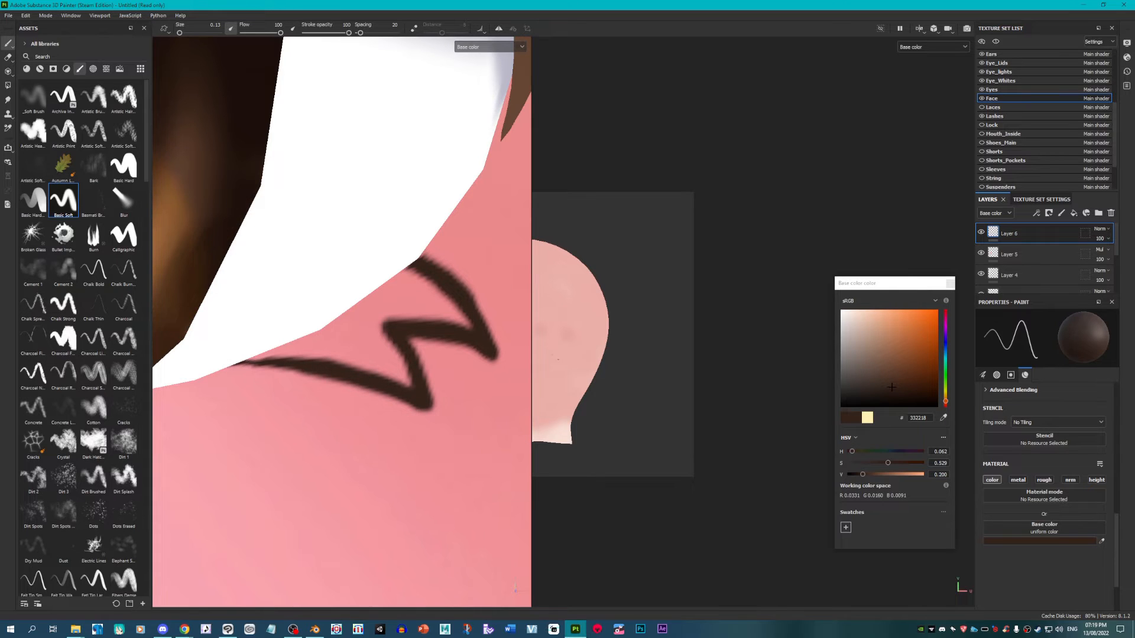
# Step: Fill the inside of the lower-lash outline with white FFFFFF on a new paint layer beneath Layer 6
pyautogui.click(1063, 248)
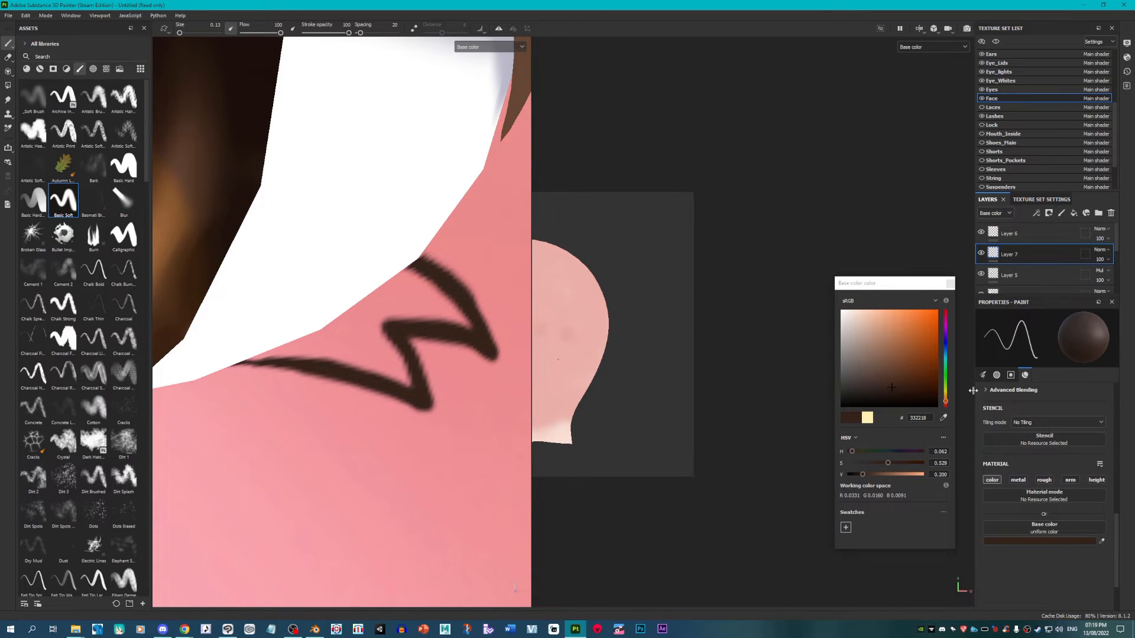
pyautogui.moveTo(889, 367); pyautogui.dragTo(827, 301)
pyautogui.moveTo(417, 291); pyautogui.dragTo(451, 325)
pyautogui.keyDown('ctrl'); pyautogui.moveTo(450, 325); pyautogui.dragTo(467, 325, button='right'); pyautogui.keyUp('ctrl')
pyautogui.moveTo(456, 325); pyautogui.dragTo(394, 267)
pyautogui.hotkey('ctrl', 'z')
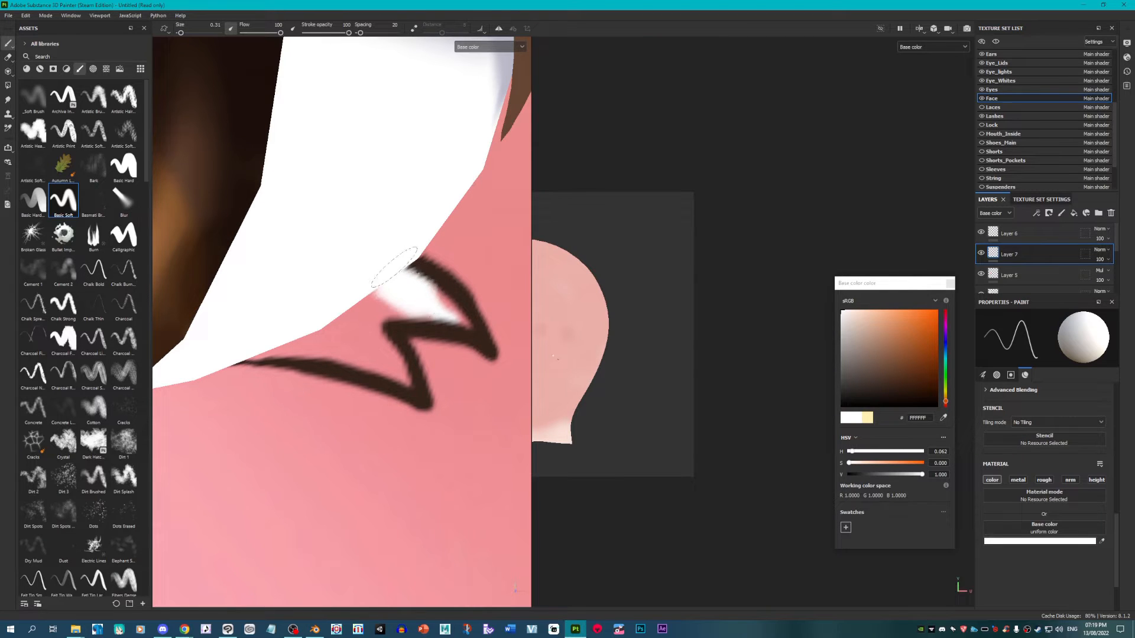
pyautogui.keyDown('ctrl'); pyautogui.moveTo(435, 292); pyautogui.dragTo(451, 292, button='right'); pyautogui.keyUp('ctrl')
pyautogui.moveTo(436, 294)
pyautogui.mouseDown()
pyautogui.moveTo(447, 305)
pyautogui.moveTo(355, 336)
pyautogui.mouseUp()
pyautogui.keyDown('ctrl'); pyautogui.moveTo(383, 294); pyautogui.dragTo(400, 294, button='right'); pyautogui.keyUp('ctrl')
pyautogui.moveTo(378, 315)
pyautogui.mouseDown()
pyautogui.moveTo(299, 331)
pyautogui.moveTo(292, 346)
pyautogui.moveTo(319, 378)
pyautogui.moveTo(428, 388)
pyautogui.mouseUp()
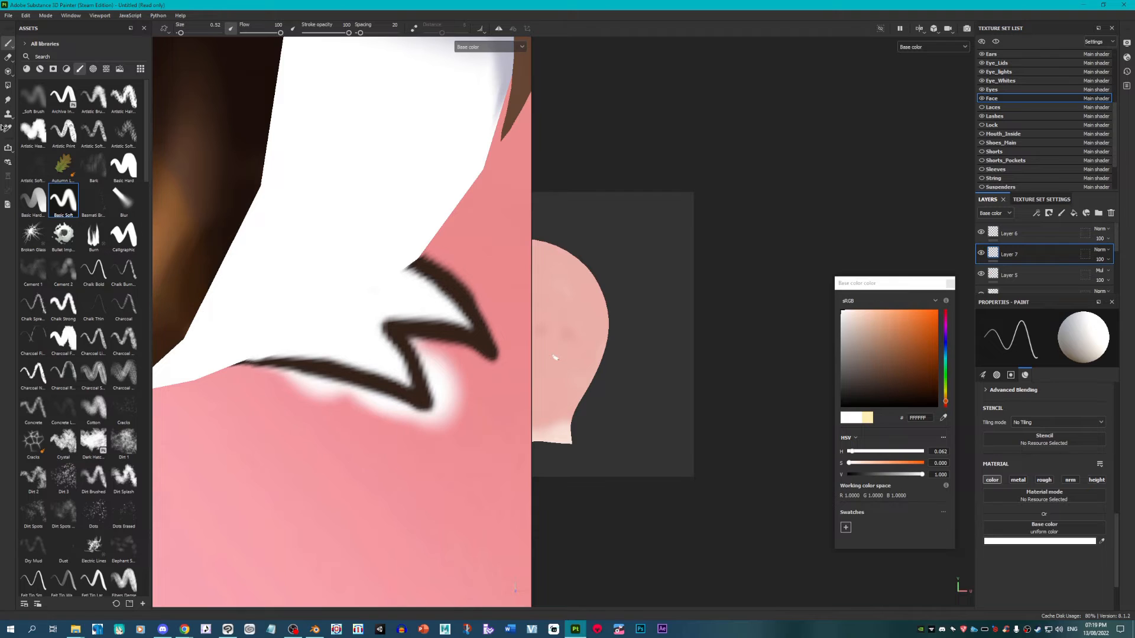
# Step: Erase the white paint spilling outside the lower-lash outline on Layer 7
pyautogui.click(7, 57)
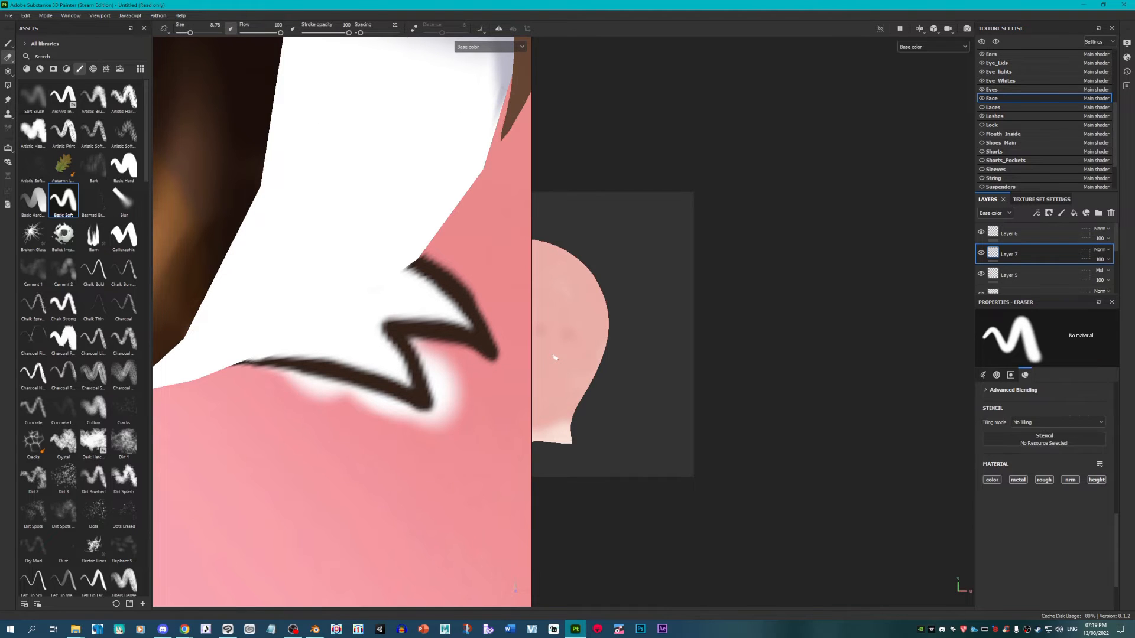
pyautogui.keyDown('ctrl'); pyautogui.moveTo(372, 381); pyautogui.dragTo(307, 381, button='right'); pyautogui.keyUp('ctrl')
pyautogui.moveTo(410, 337); pyautogui.dragTo(444, 414)
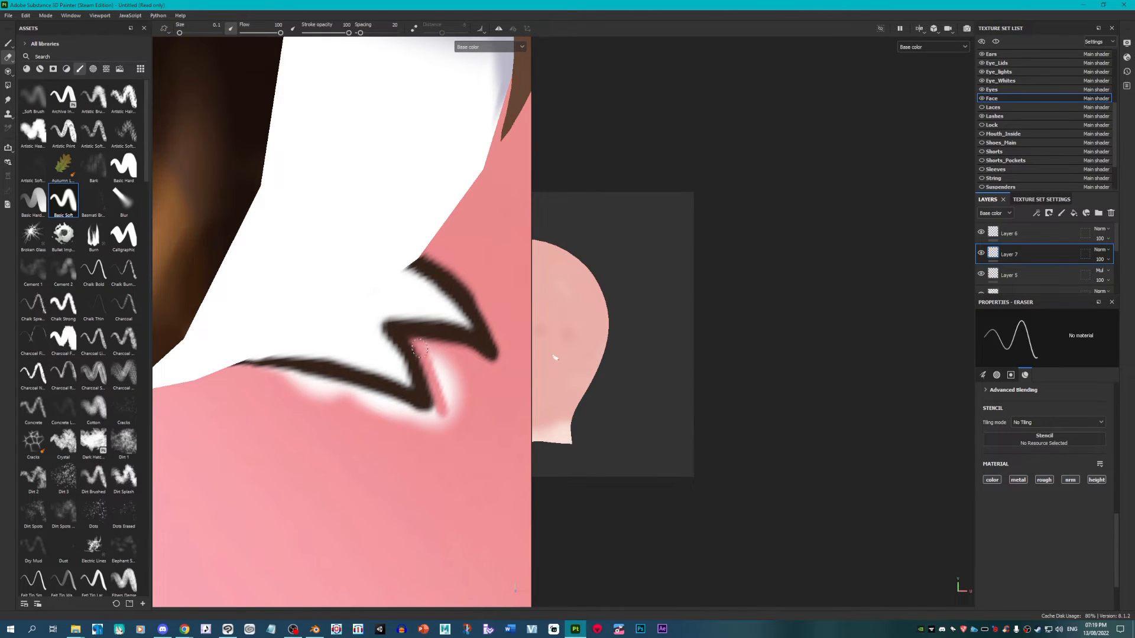
pyautogui.moveTo(463, 363)
pyautogui.mouseDown()
pyautogui.moveTo(458, 417)
pyautogui.moveTo(421, 429)
pyautogui.moveTo(284, 385)
pyautogui.mouseUp()
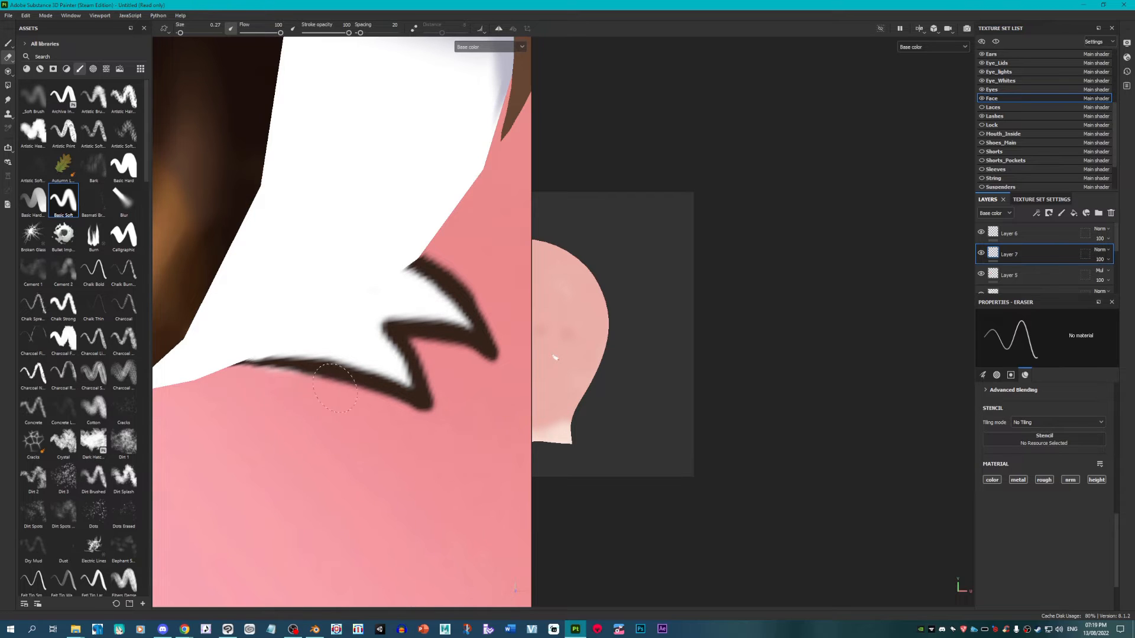
# Step: Erase the faint dark smudges on the side of the head in the UV view on Layer 2
pyautogui.scroll(8, 543, 355)
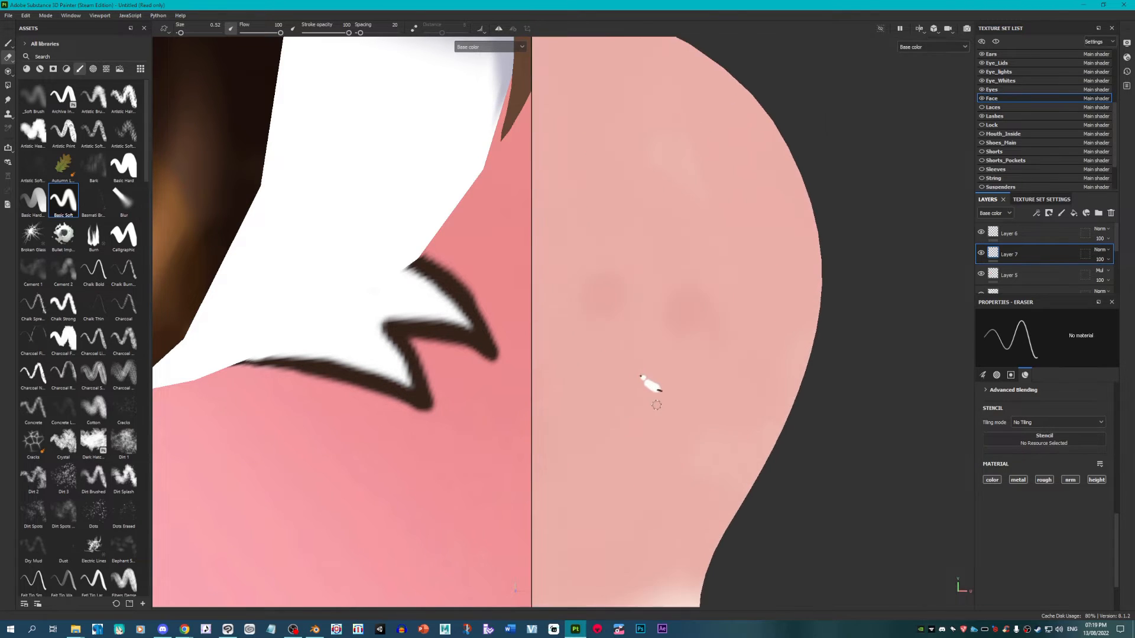
pyautogui.click(1032, 232)
pyautogui.scroll(-5, 726, 362)
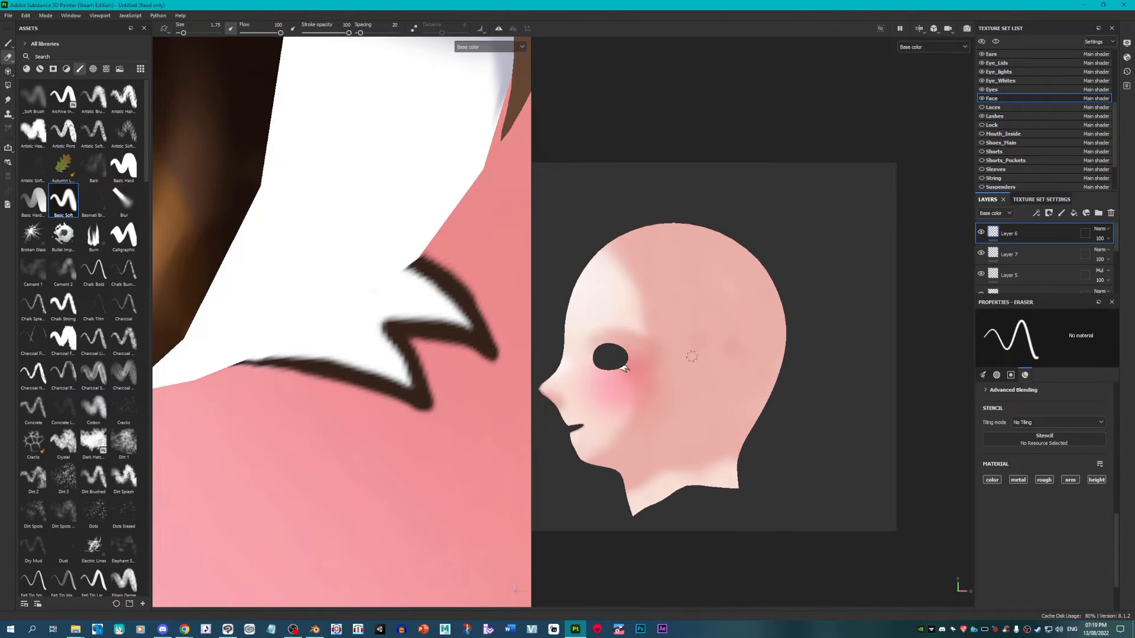
pyautogui.scroll(2, 679, 344)
pyautogui.click(1026, 273)
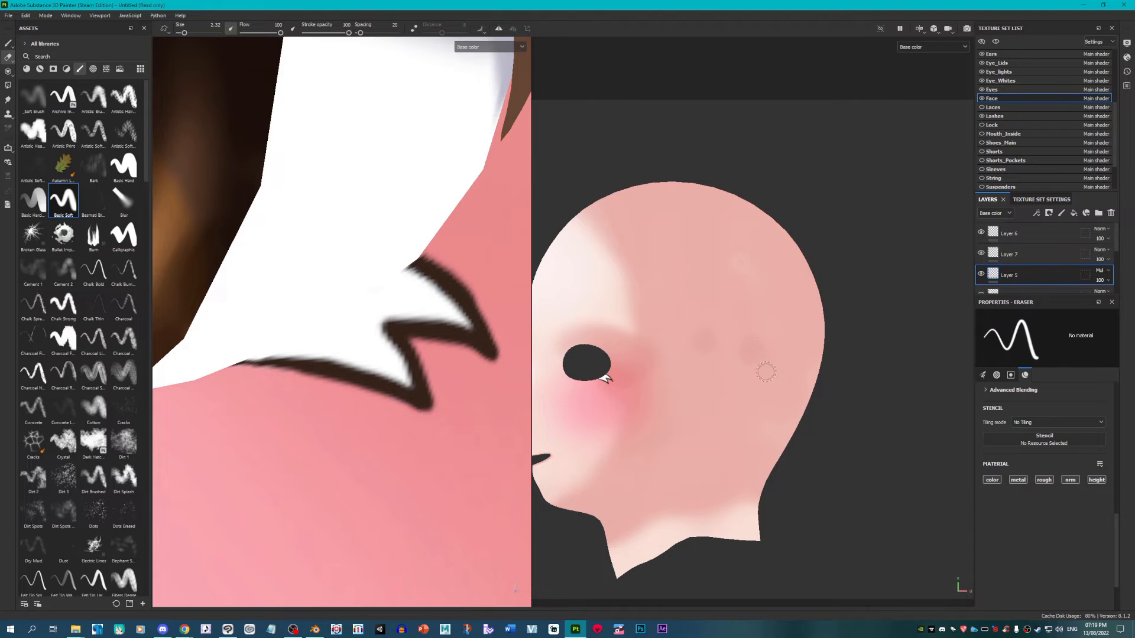
pyautogui.keyDown('ctrl'); pyautogui.moveTo(737, 370); pyautogui.dragTo(754, 371, button='right'); pyautogui.keyUp('ctrl')
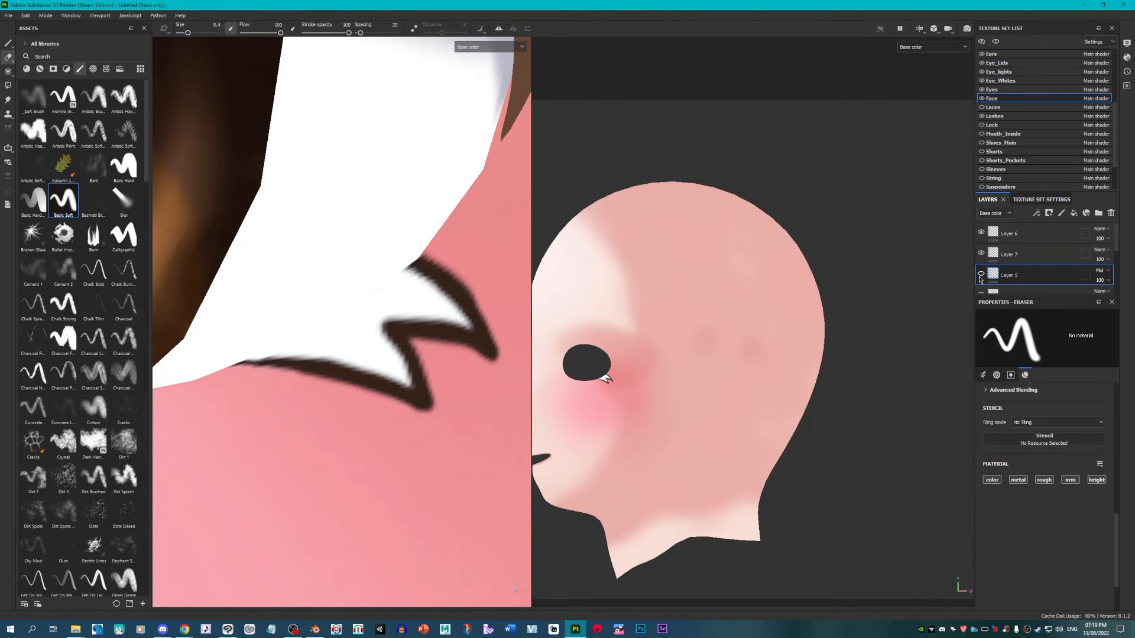
pyautogui.scroll(-3, 1009, 274)
pyautogui.scroll(-1, 1008, 274)
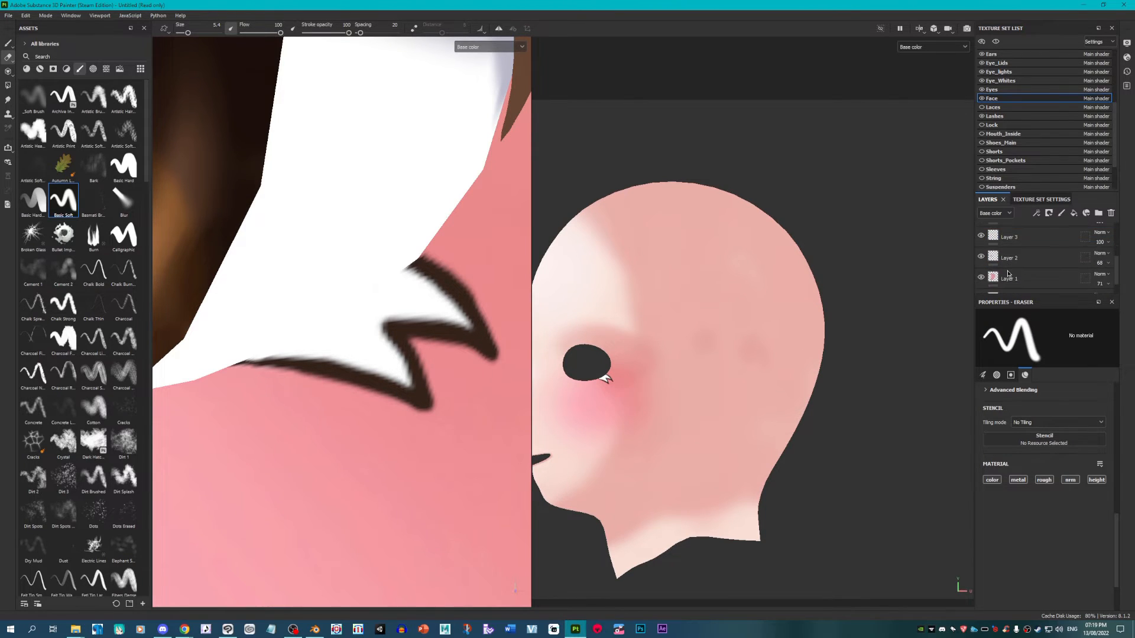
pyautogui.click(1008, 260)
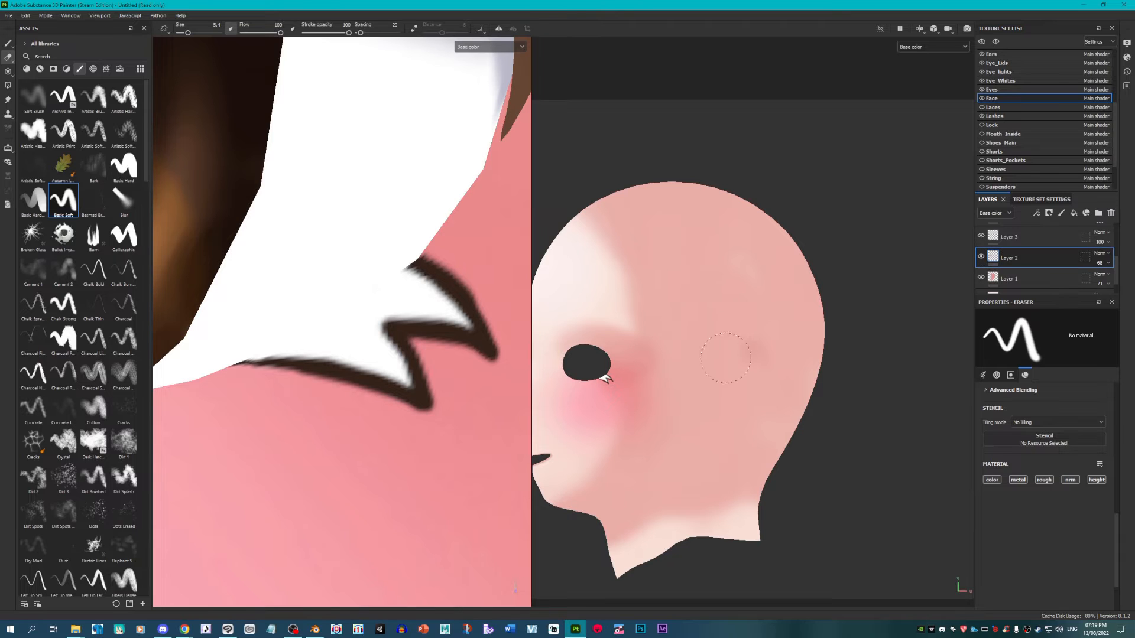
# Step: Examine the lower lashes and blush on the whole face from the front
pyautogui.scroll(-10, 274, 210)
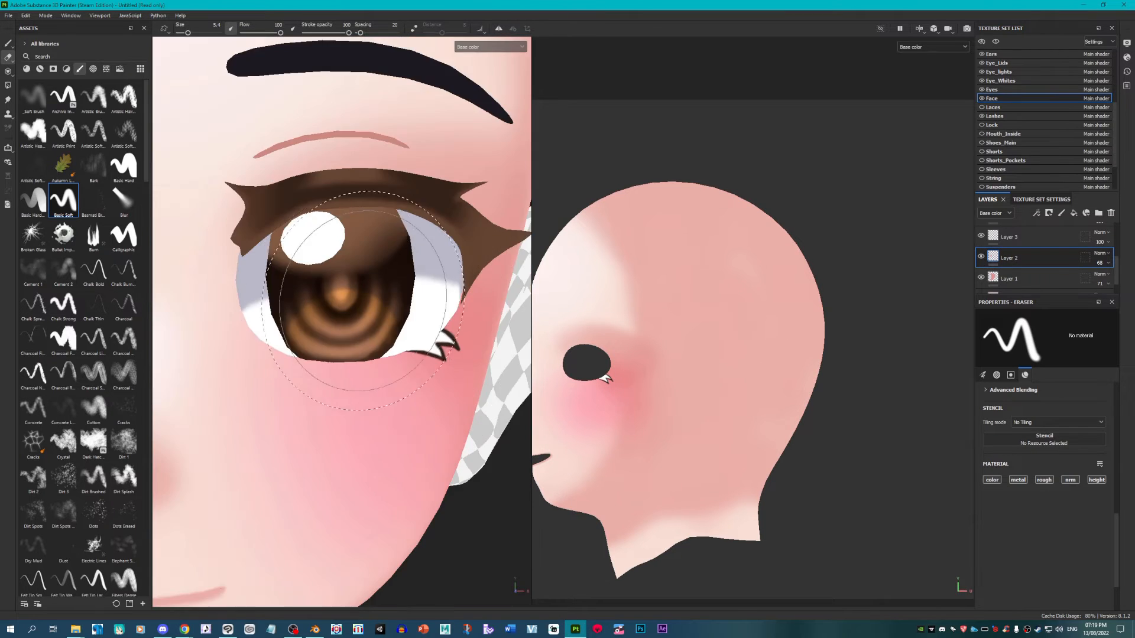
pyautogui.scroll(3, 275, 210)
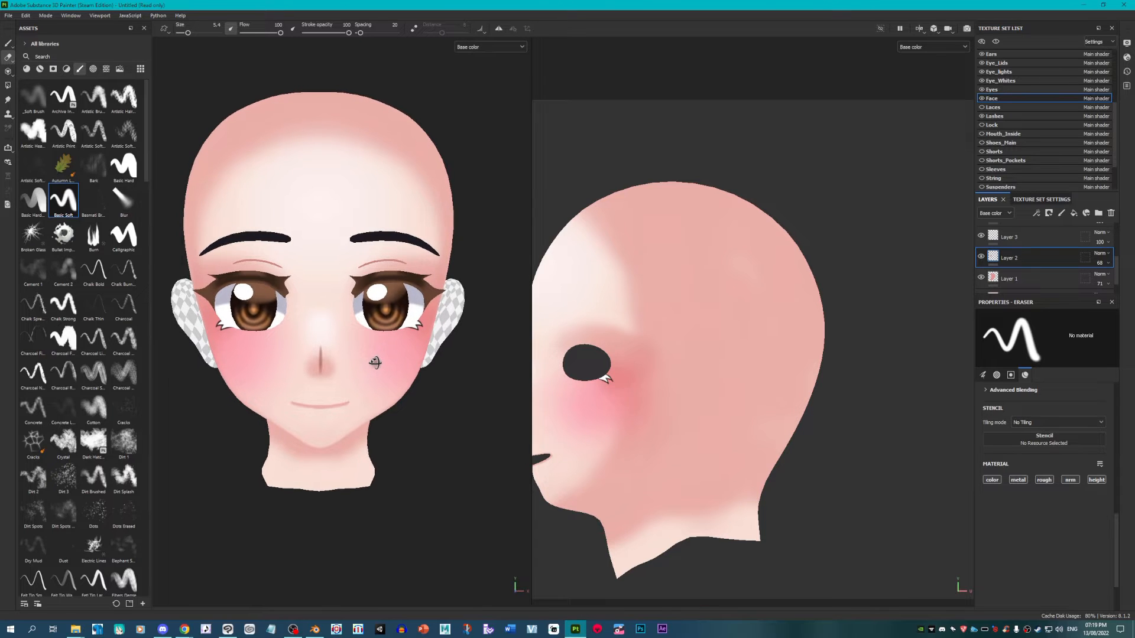
pyautogui.scroll(2, 384, 369)
pyautogui.scroll(-3, 390, 375)
pyautogui.keyDown('alt'); pyautogui.moveTo(390, 363); pyautogui.dragTo(416, 425, button='middle'); pyautogui.keyUp('alt')
pyautogui.scroll(1, 405, 427)
pyautogui.scroll(2, 418, 432)
pyautogui.keyDown('alt'); pyautogui.moveTo(416, 425); pyautogui.dragTo(413, 424); pyautogui.keyUp('alt')
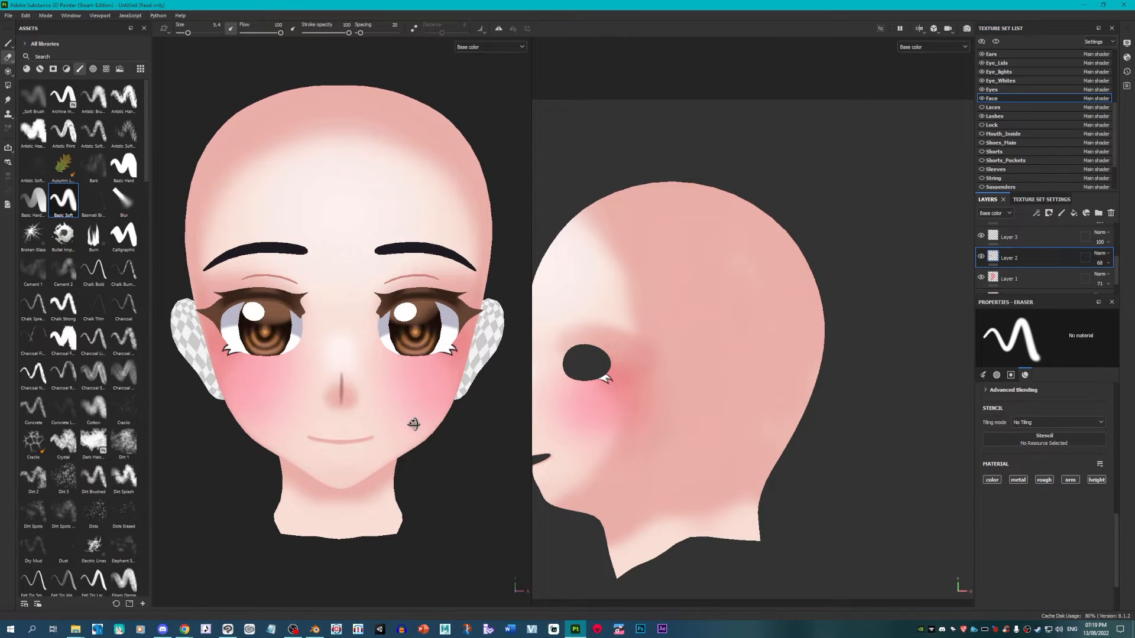
# Step: Add a paint layer above Layer 6 and set the brush's base color to the pink sampled from the mouth line
pyautogui.scroll(3, 1056, 236)
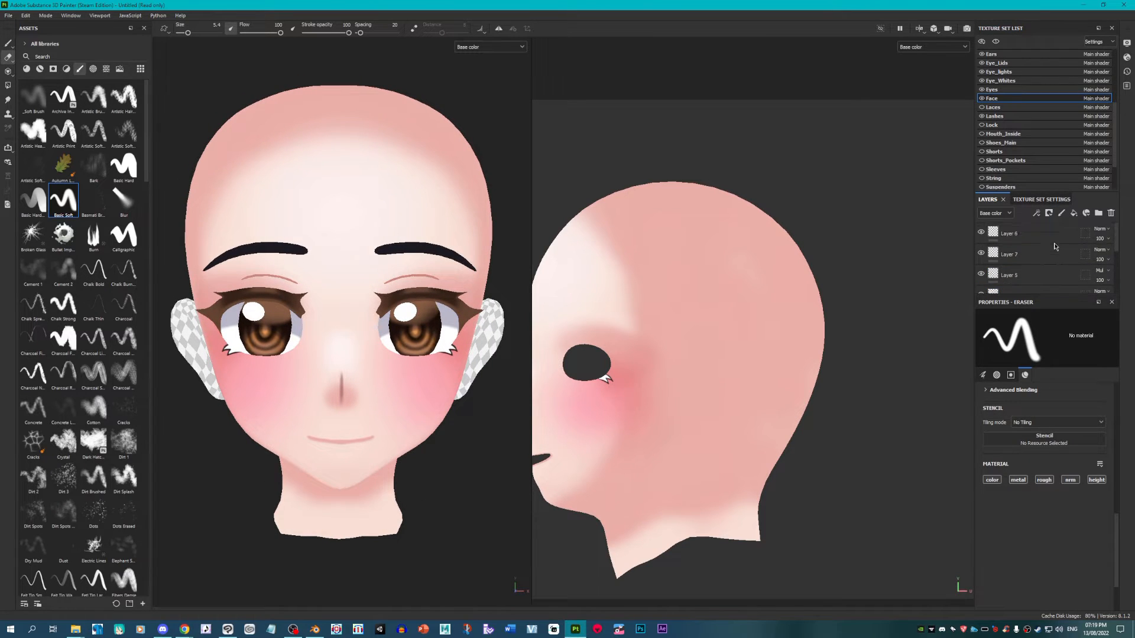
pyautogui.click(1056, 233)
pyautogui.keyDown('alt'); pyautogui.moveTo(613, 421); pyautogui.dragTo(771, 295, button='middle'); pyautogui.keyUp('alt')
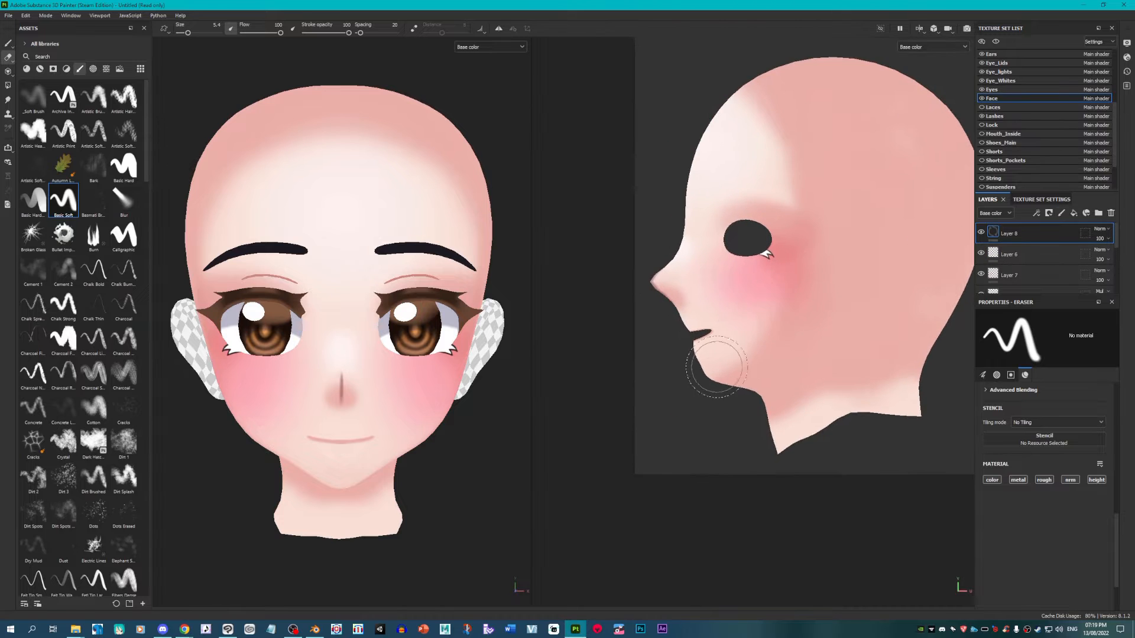
pyautogui.scroll(6, 705, 366)
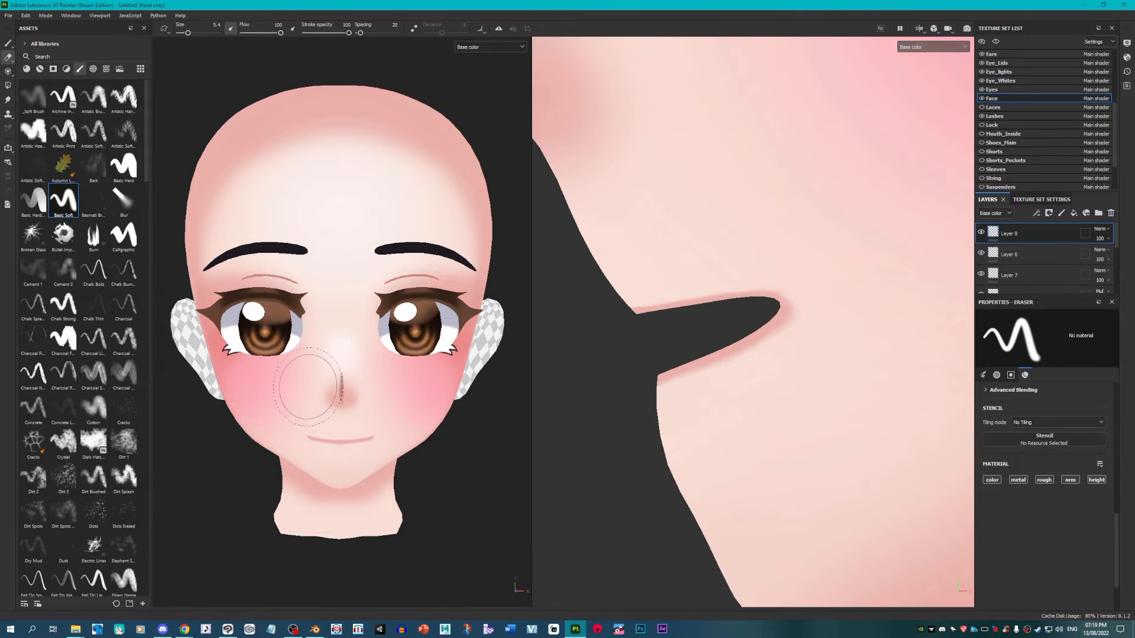
pyautogui.scroll(6, 311, 380)
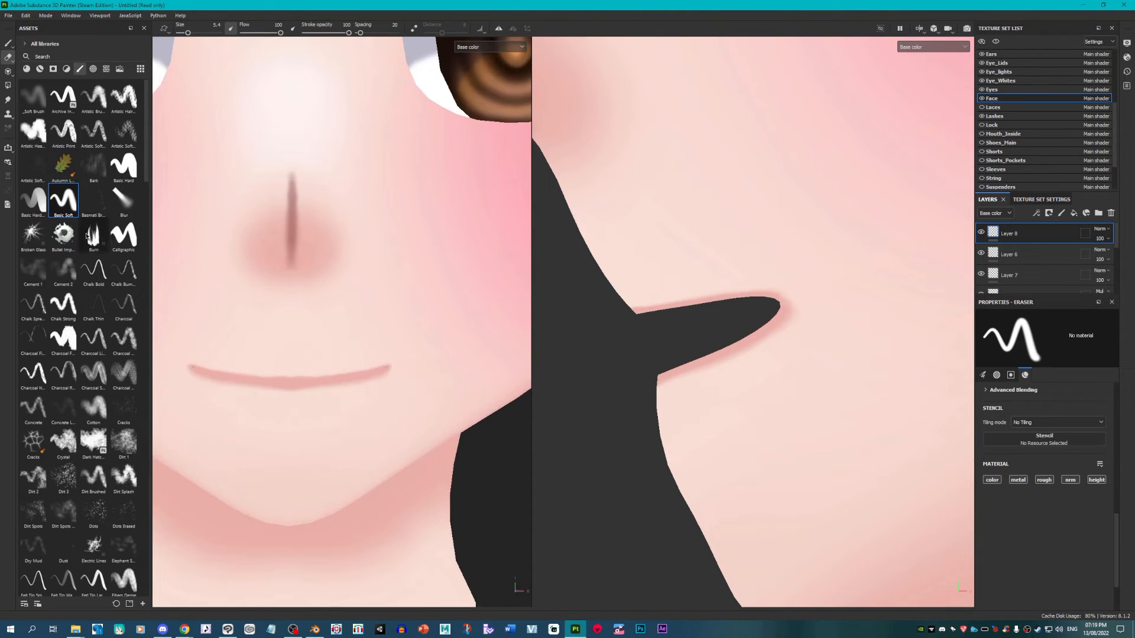
pyautogui.click(7, 43)
pyautogui.scroll(3, 202, 438)
pyautogui.scroll(1, 203, 438)
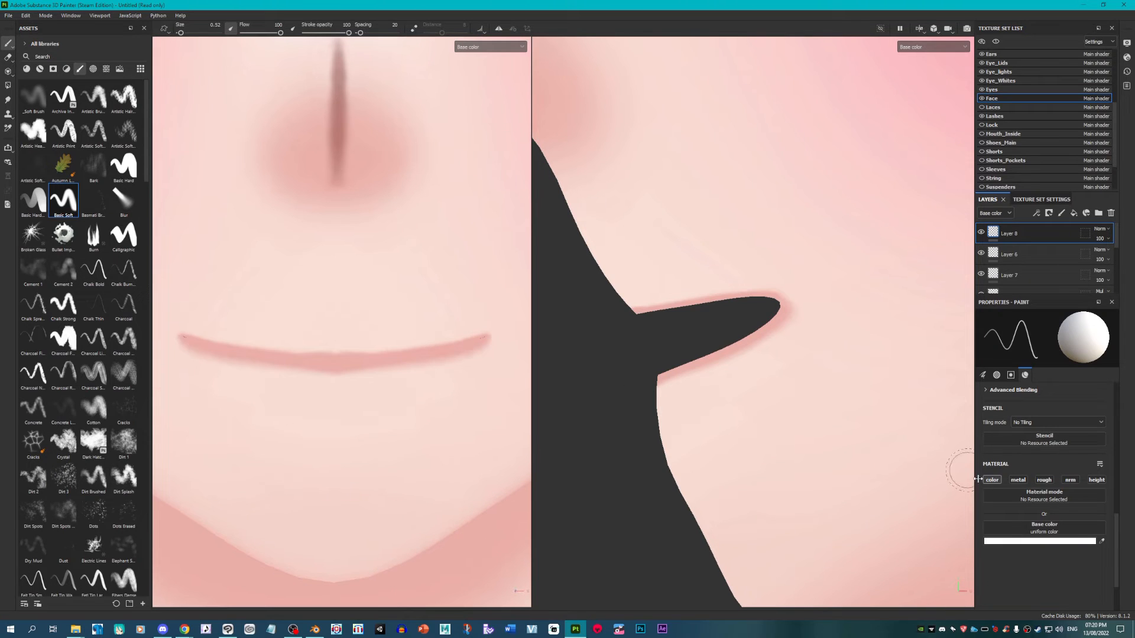
pyautogui.click(1099, 543)
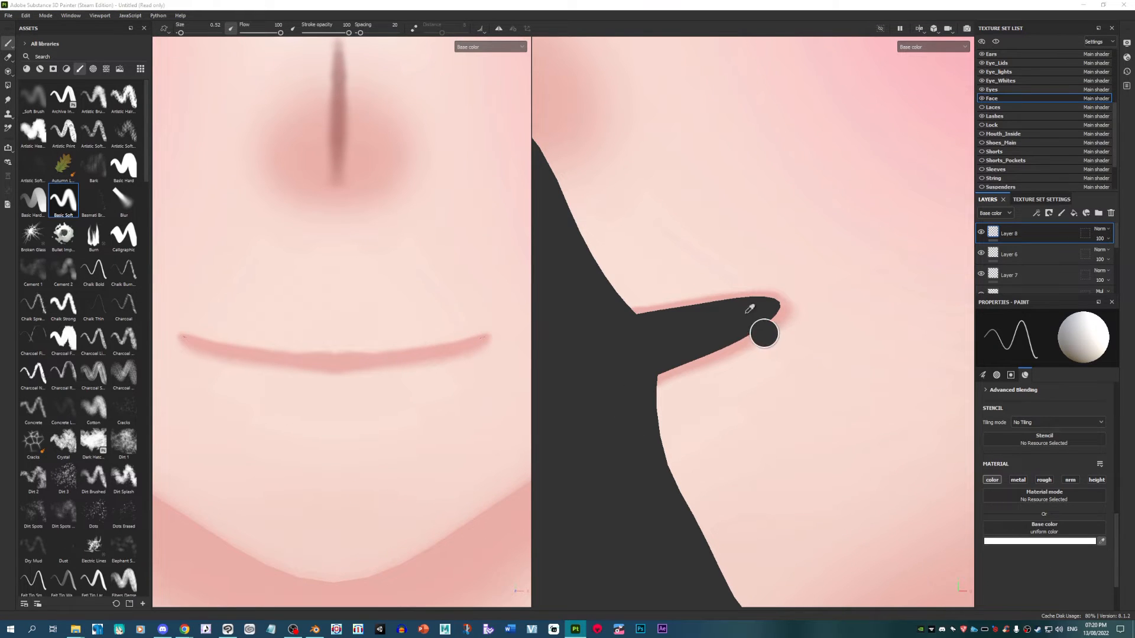
pyautogui.click(780, 352)
# Step: Paint full upper and lower lips around the mouth line on Layer 8 with the Basic Soft brush
pyautogui.scroll(1, 456, 358)
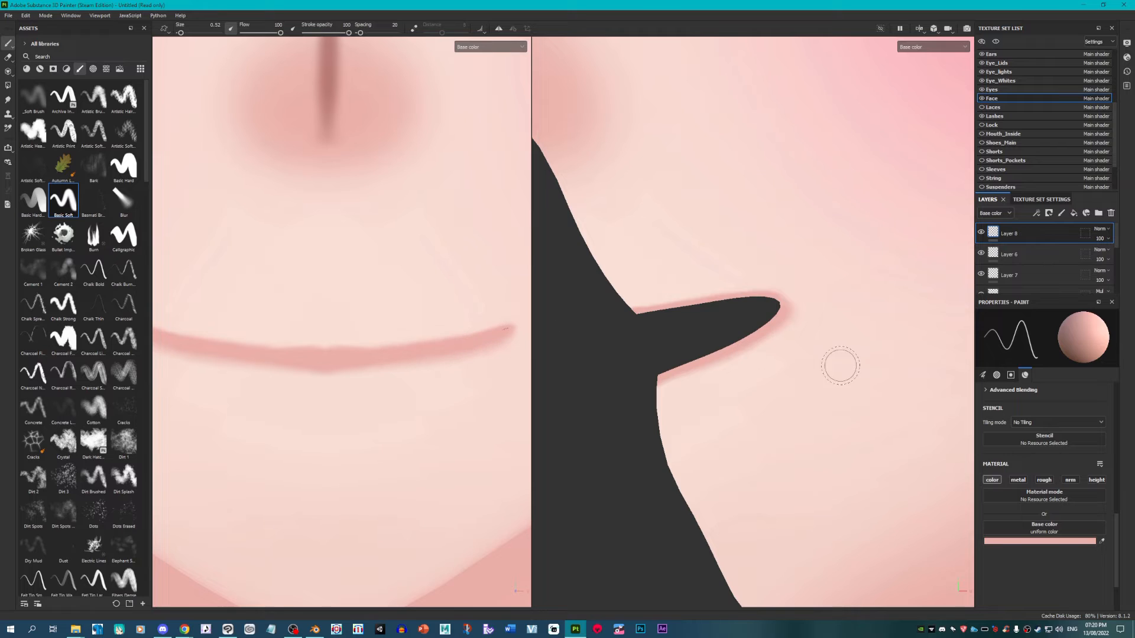
pyautogui.moveTo(507, 338)
pyautogui.mouseDown()
pyautogui.moveTo(476, 371)
pyautogui.moveTo(347, 397)
pyautogui.moveTo(365, 385)
pyautogui.moveTo(343, 383)
pyautogui.mouseUp()
pyautogui.moveTo(422, 369)
pyautogui.mouseDown()
pyautogui.moveTo(495, 348)
pyautogui.moveTo(414, 331)
pyautogui.moveTo(331, 337)
pyautogui.moveTo(417, 336)
pyautogui.mouseUp()
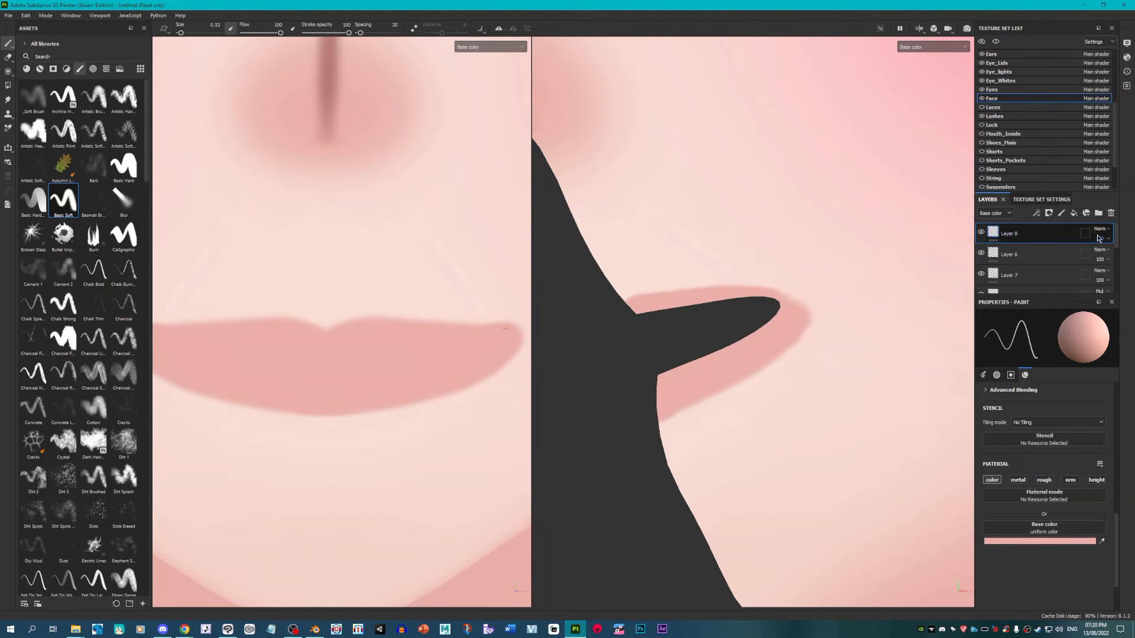
# Step: Set the blending mode of the lips on Layer 8 to Multiply
pyautogui.click(1102, 230)
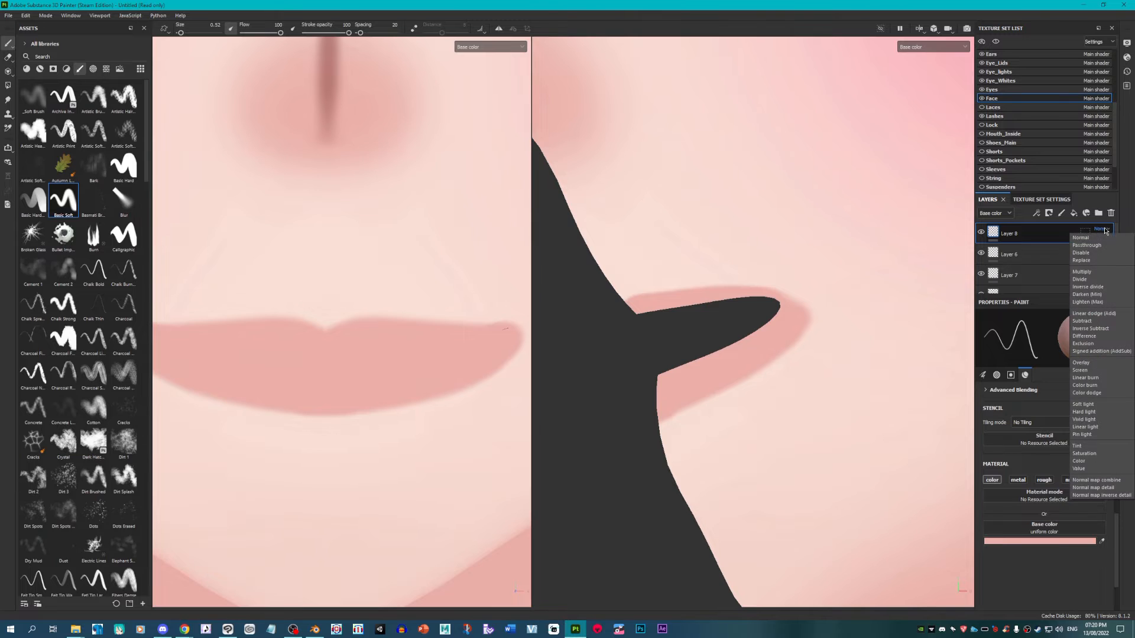
pyautogui.click(1090, 271)
pyautogui.scroll(-5, 397, 407)
pyautogui.scroll(4, 398, 407)
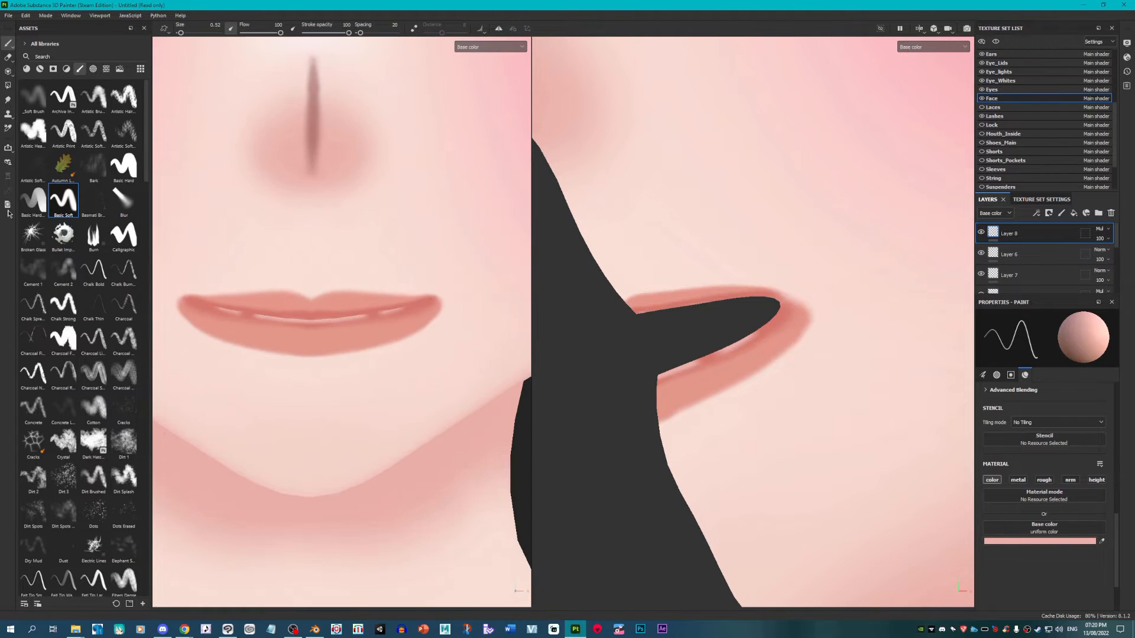
# Step: Erase the outer edges of the lips on Layer 8 with a small eraser to taper the mouth corners
pyautogui.click(8, 57)
pyautogui.scroll(3, 413, 319)
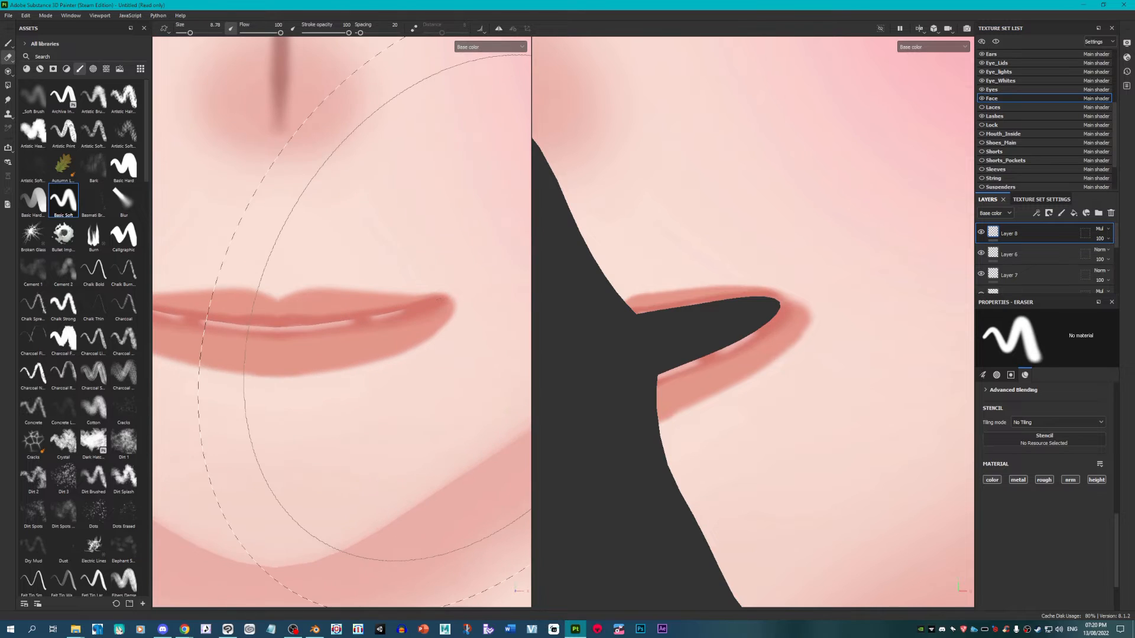
pyautogui.scroll(2, 453, 325)
pyautogui.keyDown('ctrl'); pyautogui.moveTo(468, 304); pyautogui.dragTo(413, 304, button='right'); pyautogui.keyUp('ctrl')
pyautogui.moveTo(465, 272)
pyautogui.mouseDown()
pyautogui.moveTo(458, 282)
pyautogui.moveTo(461, 264)
pyautogui.moveTo(412, 345)
pyautogui.moveTo(430, 291)
pyautogui.moveTo(374, 362)
pyautogui.moveTo(195, 421)
pyautogui.mouseUp()
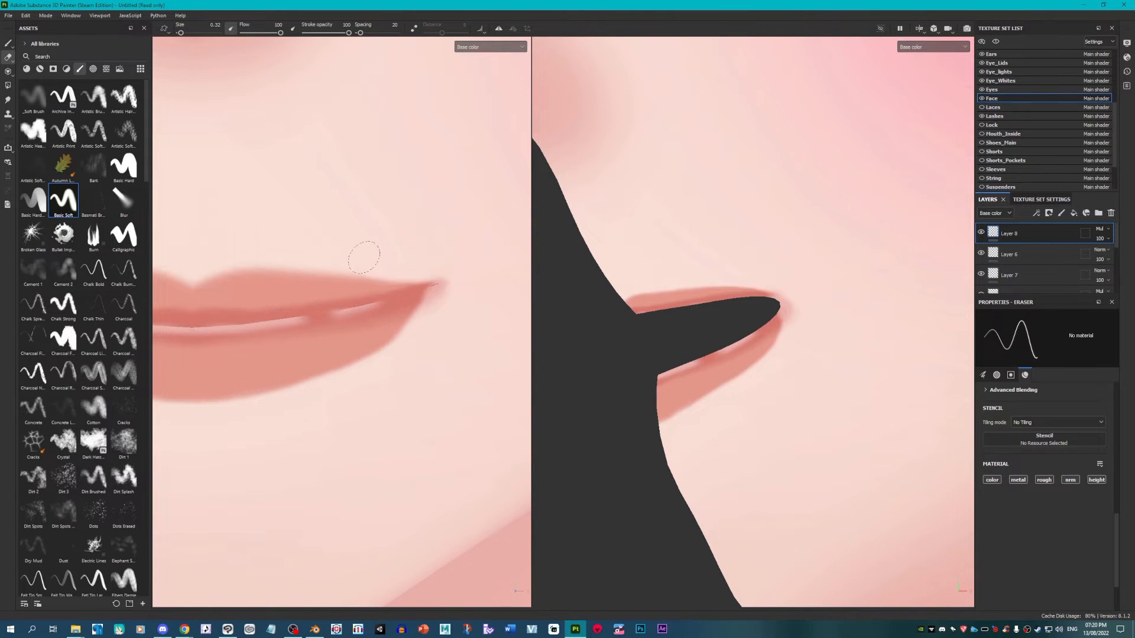
# Step: Set the lips' Layer 8 blending mode back to Normal and add a Color Match filter to the layer
pyautogui.scroll(-5, 468, 296)
pyautogui.scroll(5, 367, 268)
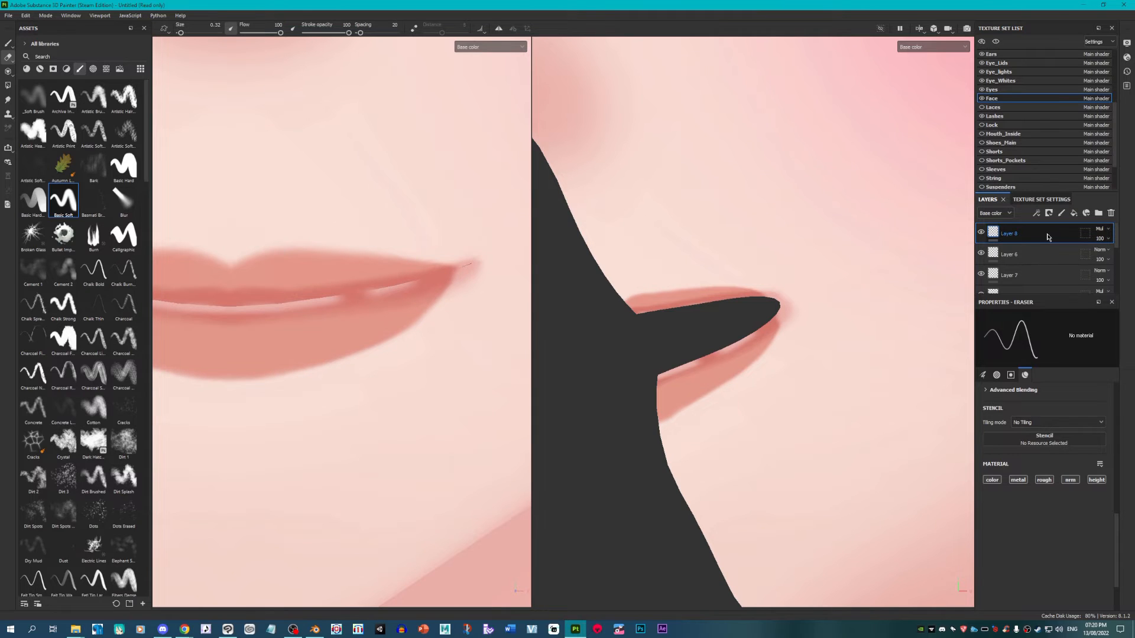
pyautogui.click(1096, 229)
pyautogui.click(1090, 237)
pyautogui.rightClick(1051, 239)
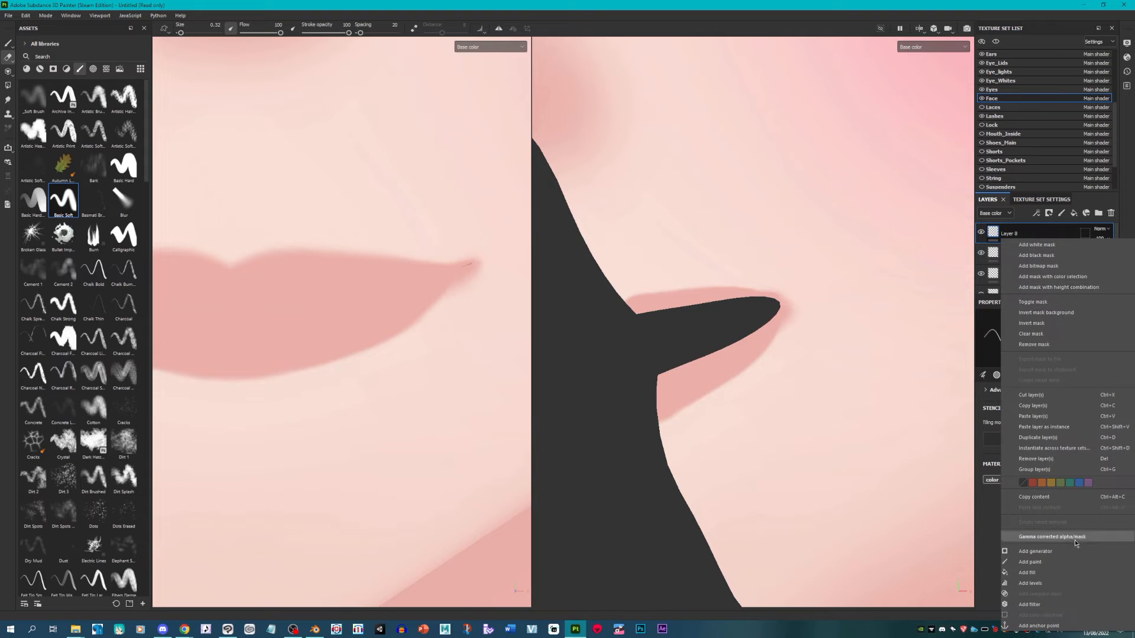
pyautogui.click(1045, 604)
pyautogui.click(1067, 353)
pyautogui.click(1113, 405)
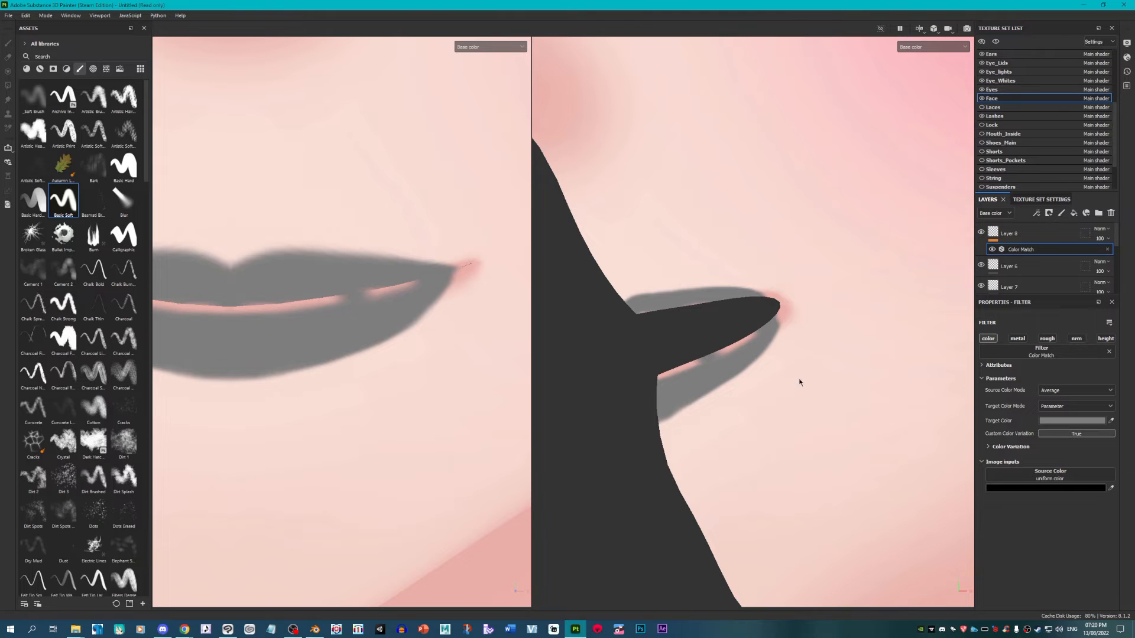
# Step: Set the Color Match filter's target color to the pink sampled from the cheek blush
pyautogui.scroll(-5, 747, 409)
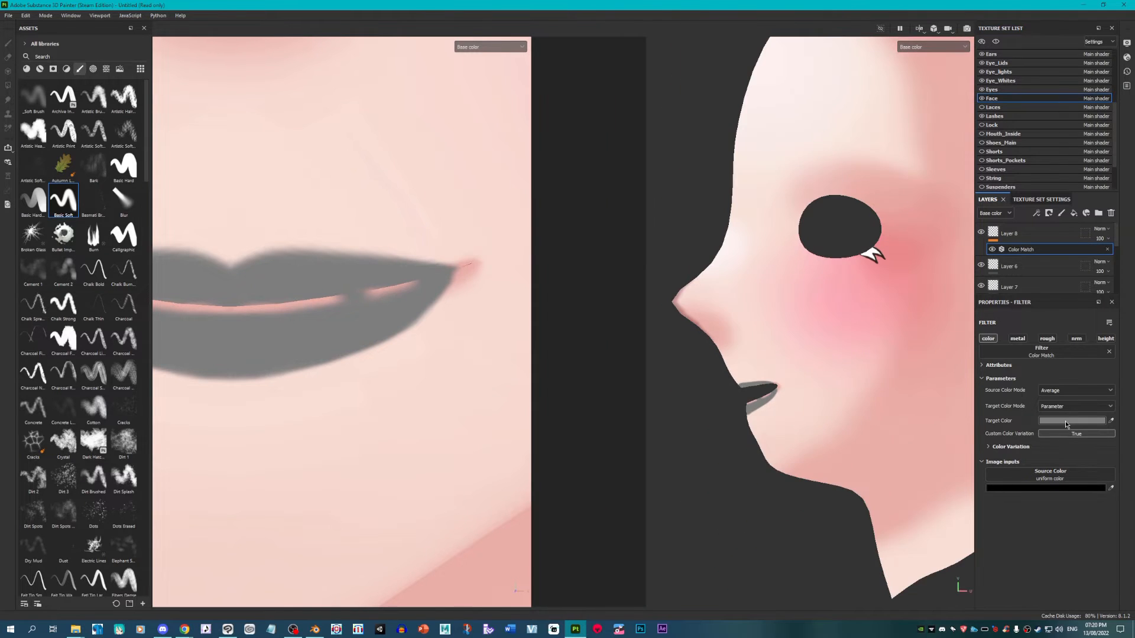
pyautogui.click(1109, 422)
pyautogui.click(858, 278)
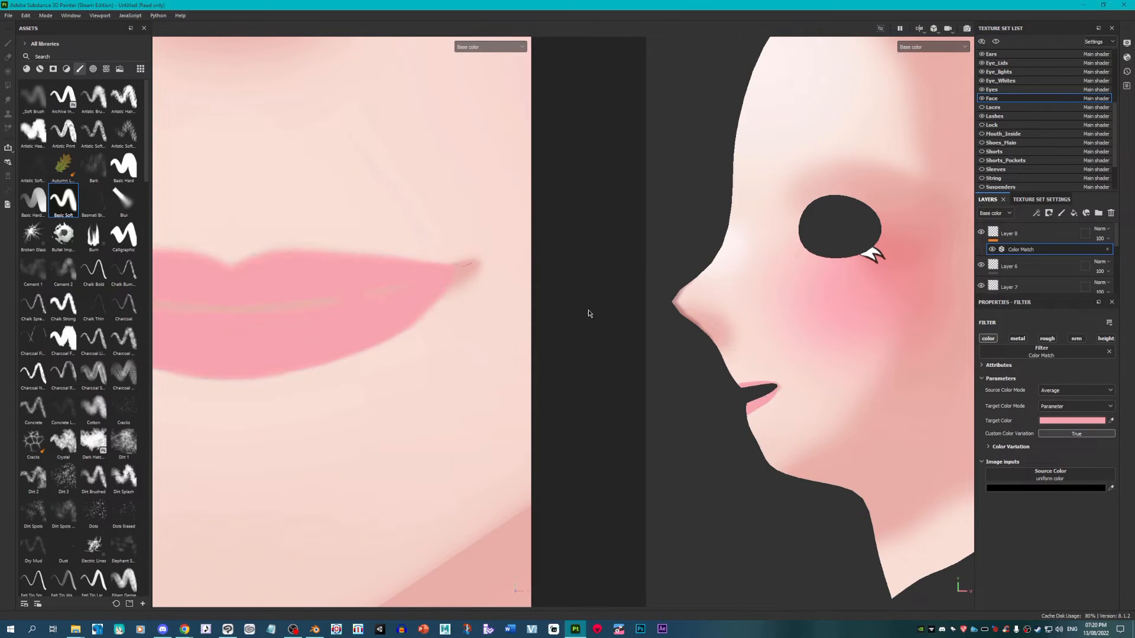
pyautogui.scroll(-4, 398, 339)
pyautogui.scroll(6, 443, 354)
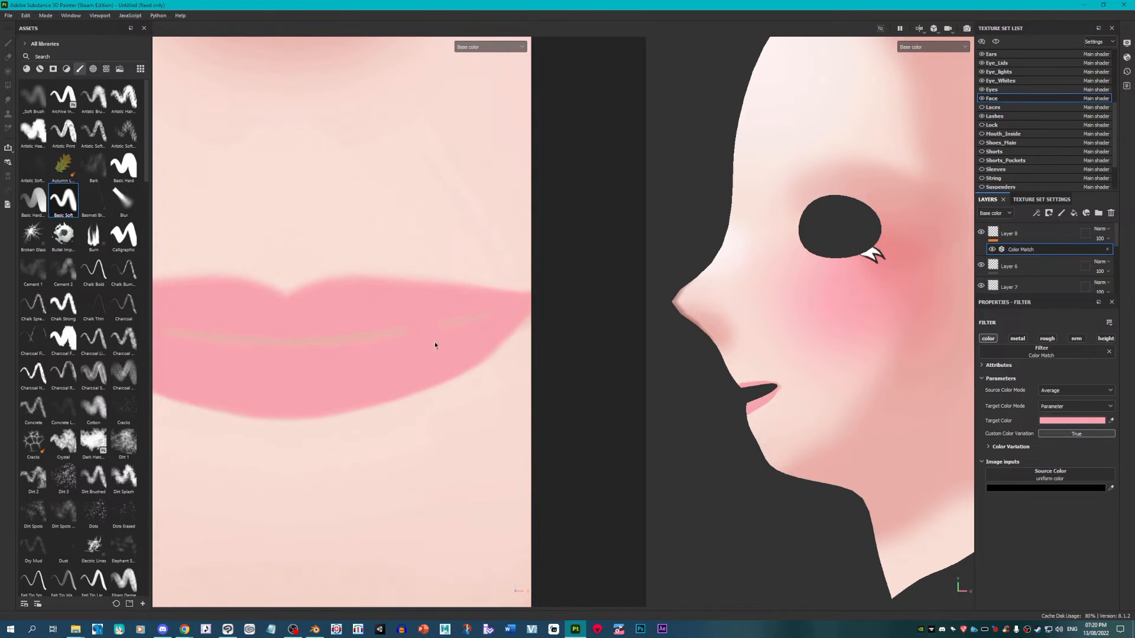
# Step: Move Layer 8 down the layer stack so it sits between Layer 2 and Layer 1
pyautogui.moveTo(1052, 234)
pyautogui.mouseDown()
pyautogui.moveTo(1058, 313)
pyautogui.moveTo(1056, 283)
pyautogui.mouseUp()
pyautogui.scroll(-3, 1056, 266)
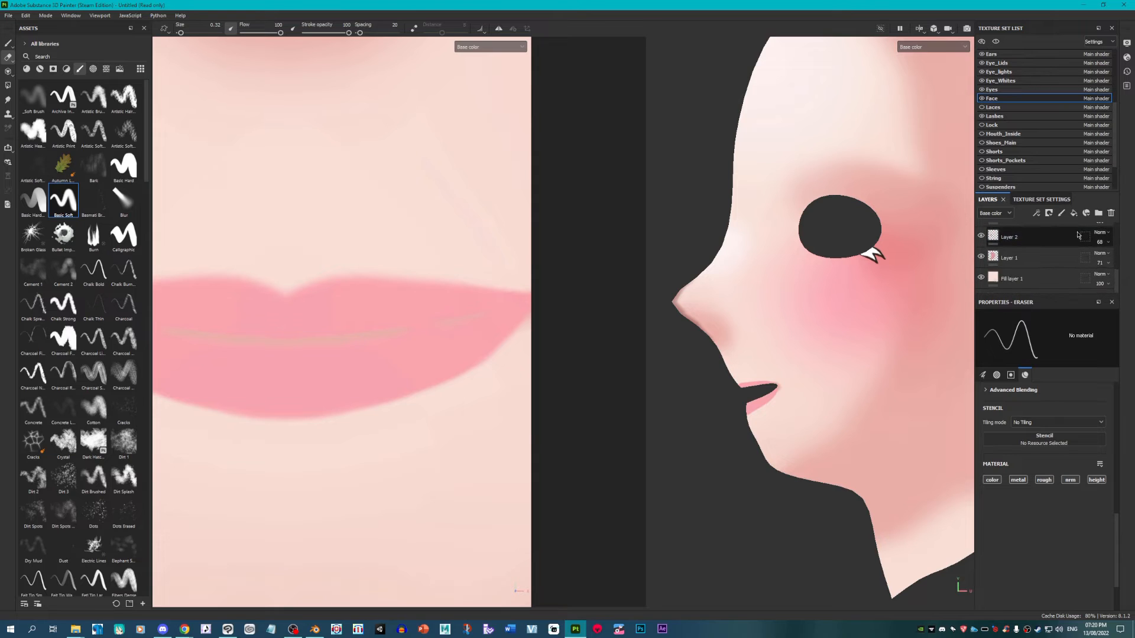
pyautogui.scroll(2, 1062, 254)
pyautogui.moveTo(1057, 239); pyautogui.dragTo(1050, 380)
pyautogui.scroll(-1, 1055, 260)
pyautogui.moveTo(1043, 293); pyautogui.dragTo(1041, 333)
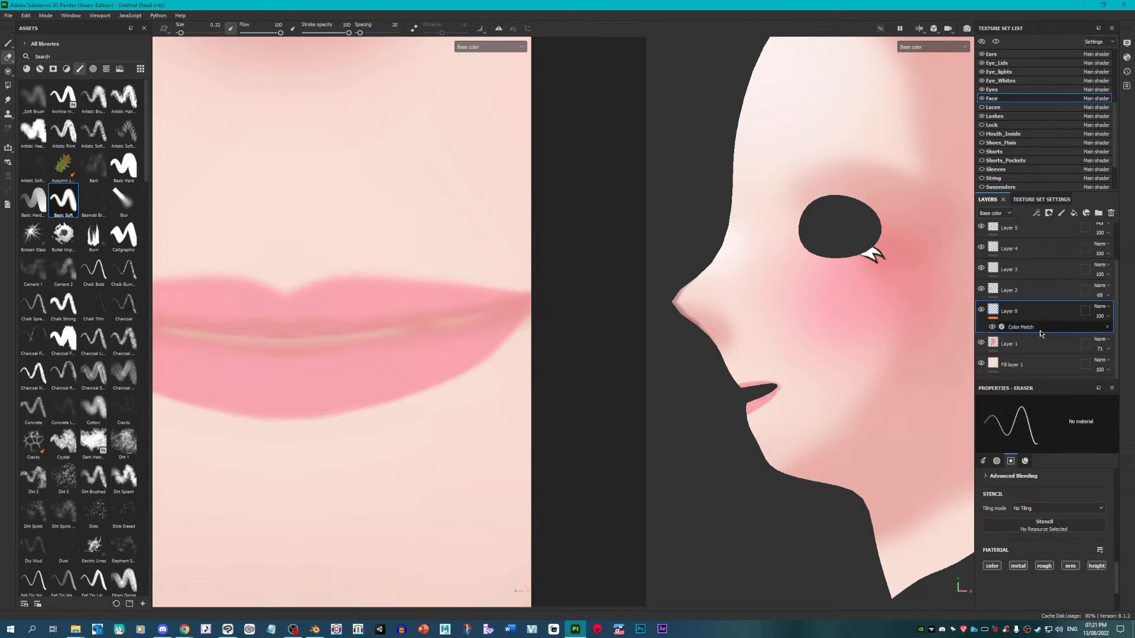
pyautogui.scroll(8, 794, 387)
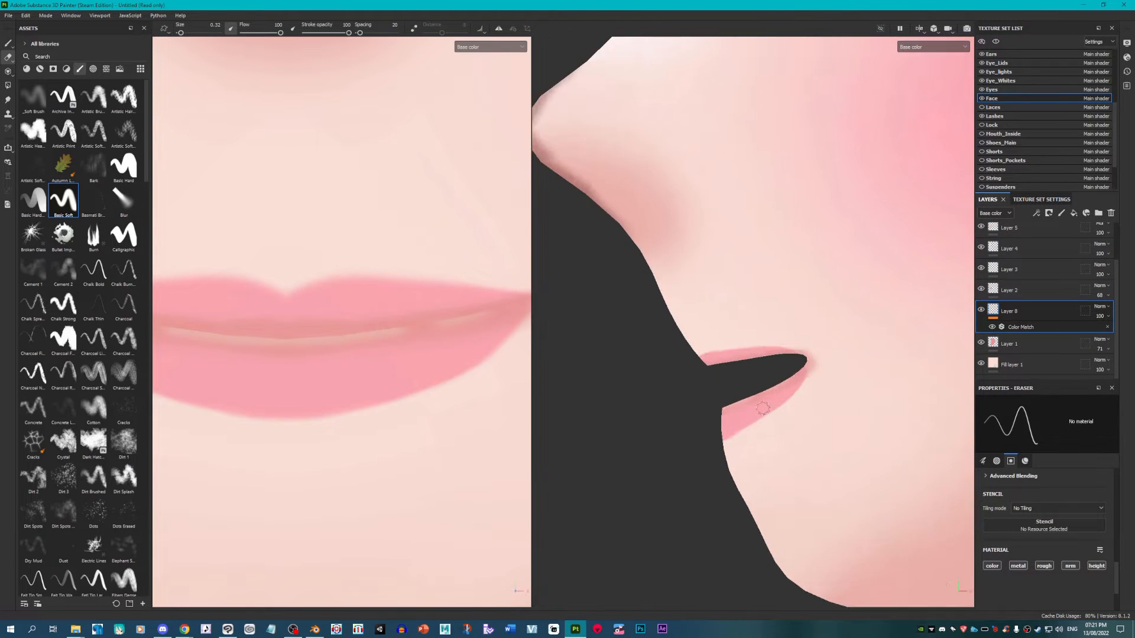
# Step: Add a Blur filter to Layer 8 above its Color Match filter to soften the lips
pyautogui.rightClick(1058, 314)
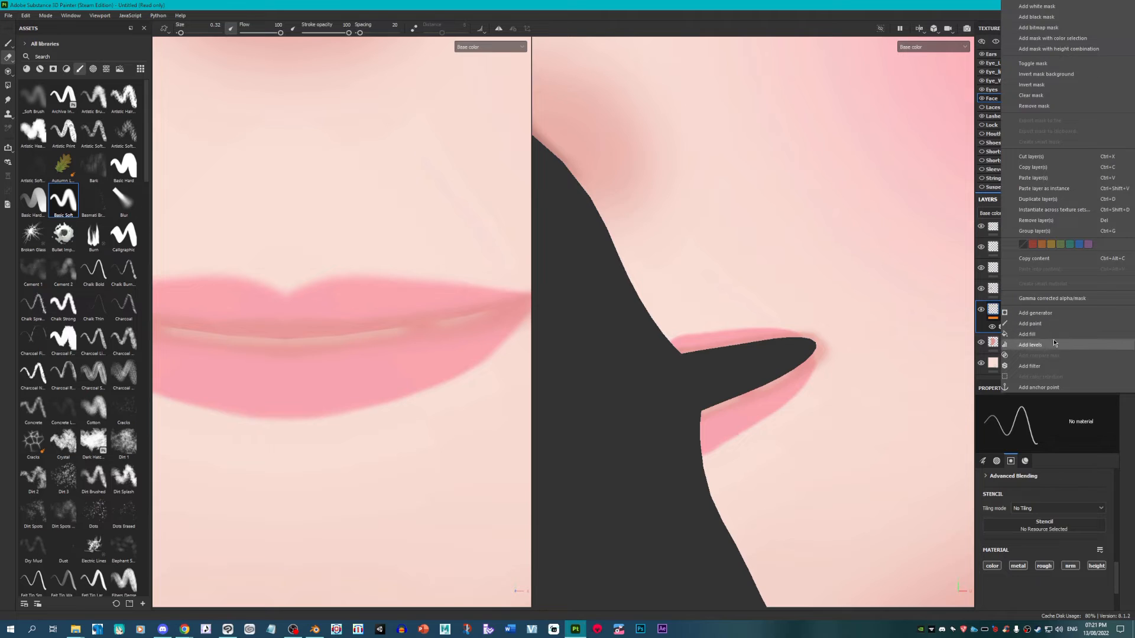
pyautogui.click(1049, 366)
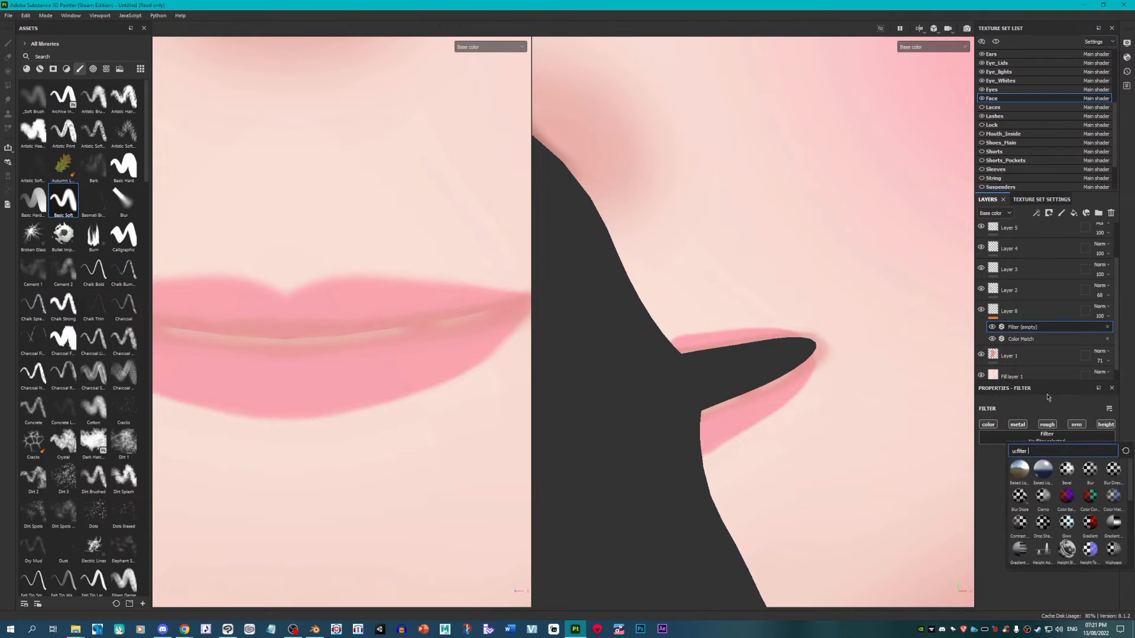
pyautogui.click(1090, 470)
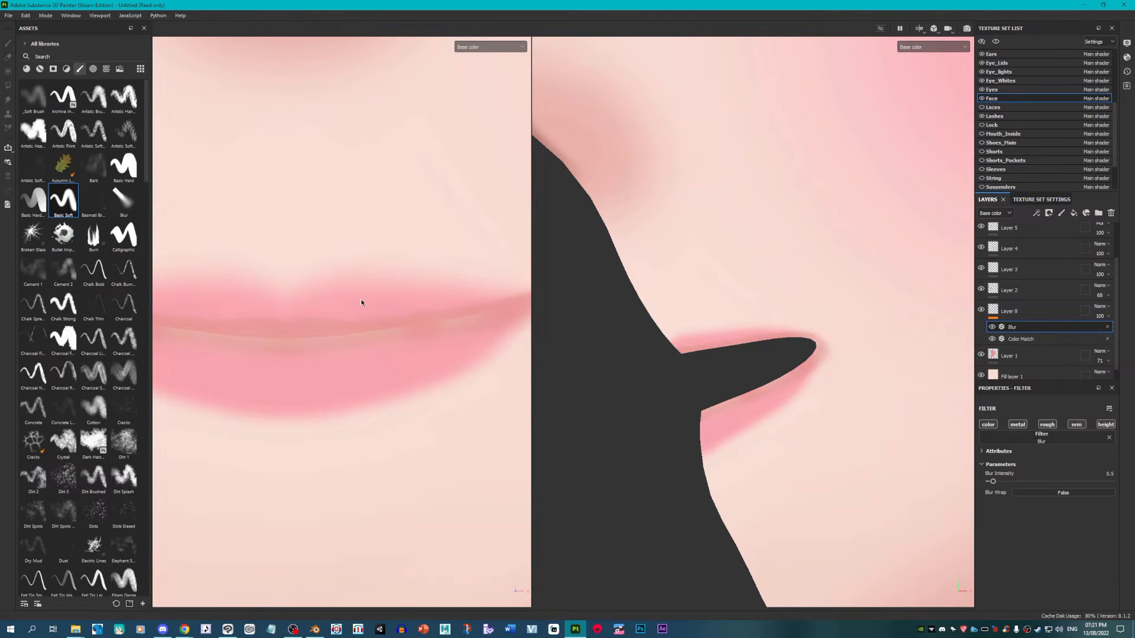
pyautogui.scroll(-3, 361, 302)
pyautogui.scroll(4, 325, 347)
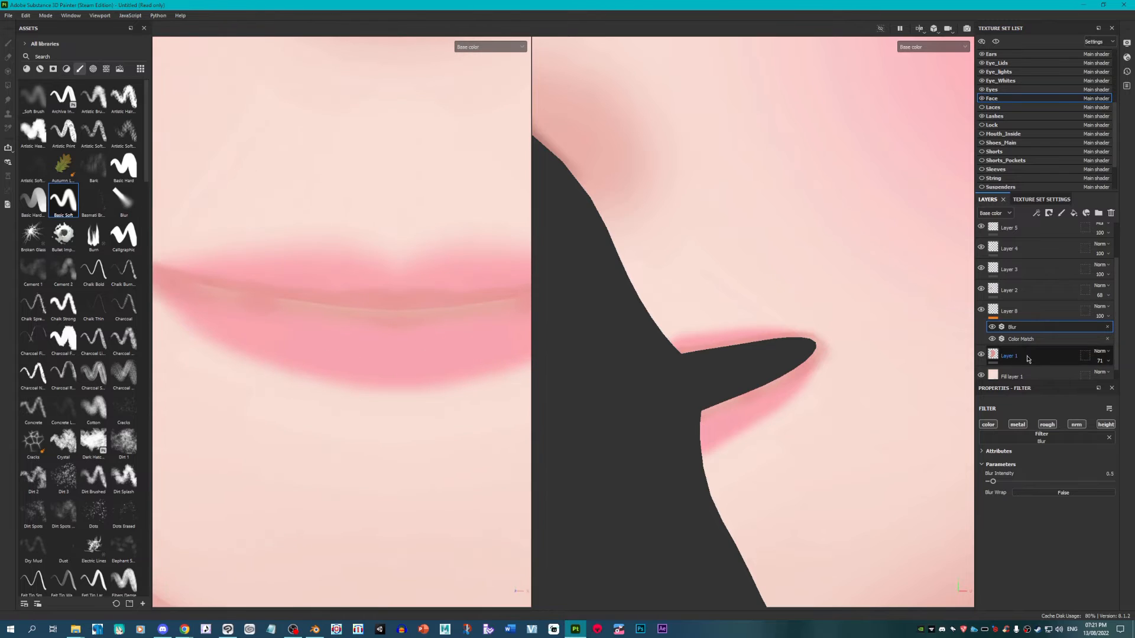
# Step: Paint over the light gap between the upper and lower lips on Layer 8 with the Basic Soft brush
pyautogui.press('e')
pyautogui.moveTo(396, 315); pyautogui.dragTo(438, 317)
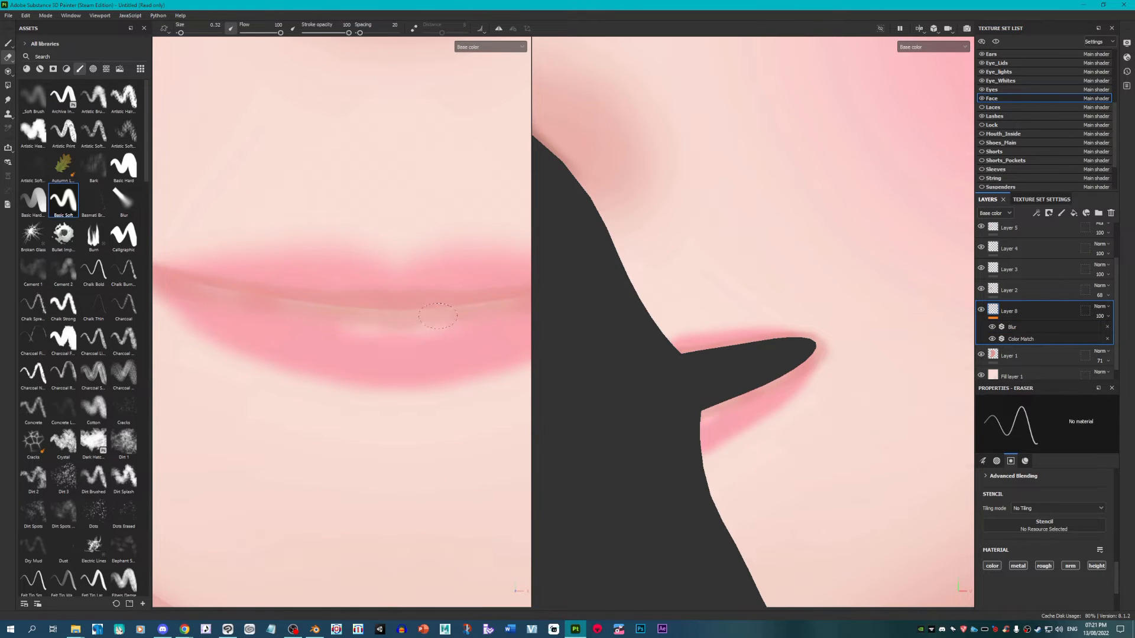
pyautogui.press('p')
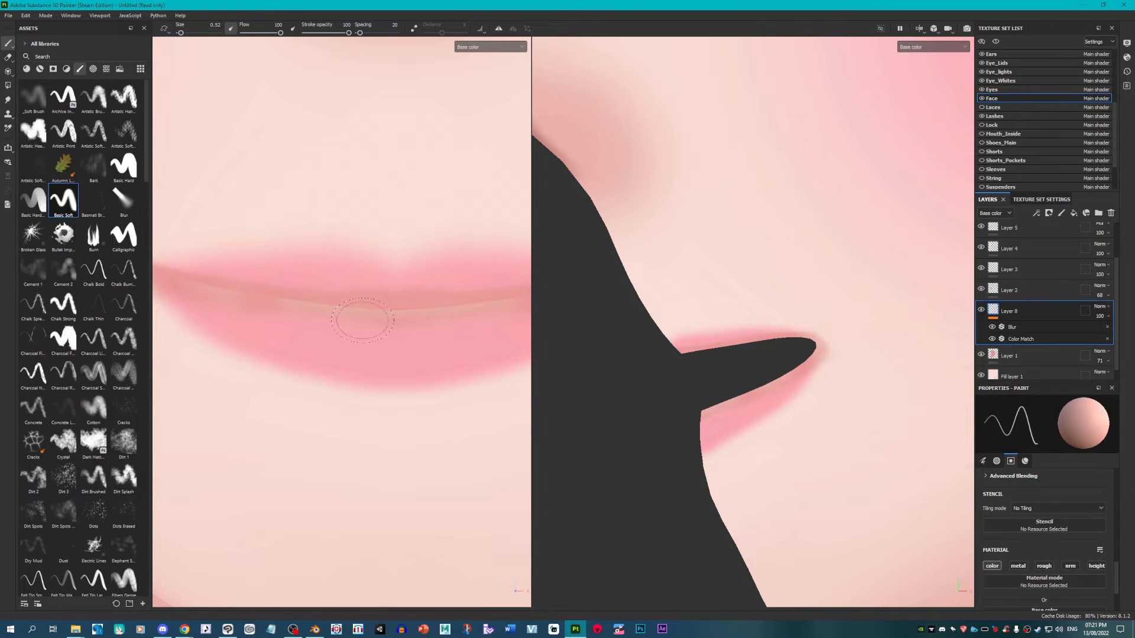
pyautogui.moveTo(384, 316); pyautogui.dragTo(247, 299)
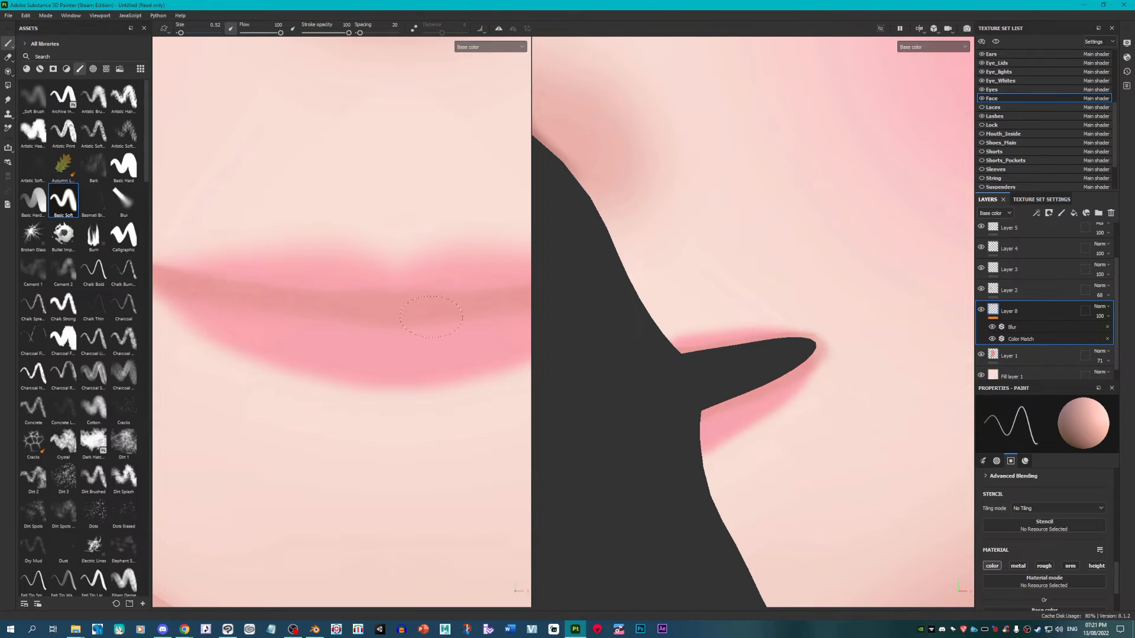
pyautogui.scroll(-3, 380, 311)
pyautogui.scroll(5, 468, 321)
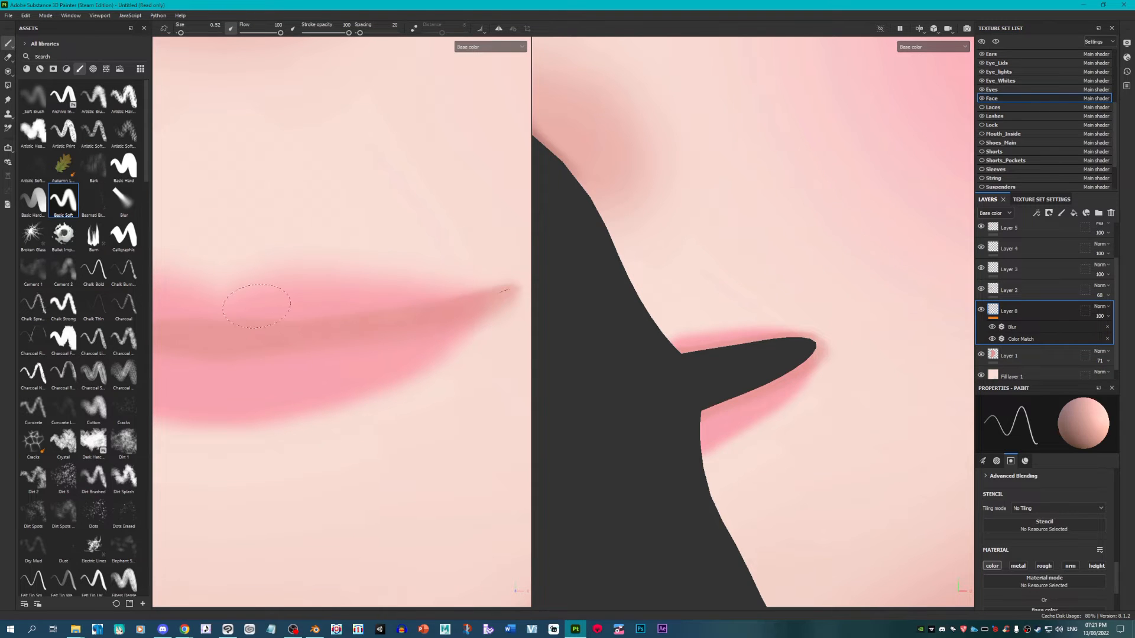
# Step: Set the intensity of the Blur filter on Layer 8 to 0.25
pyautogui.scroll(-6, 255, 305)
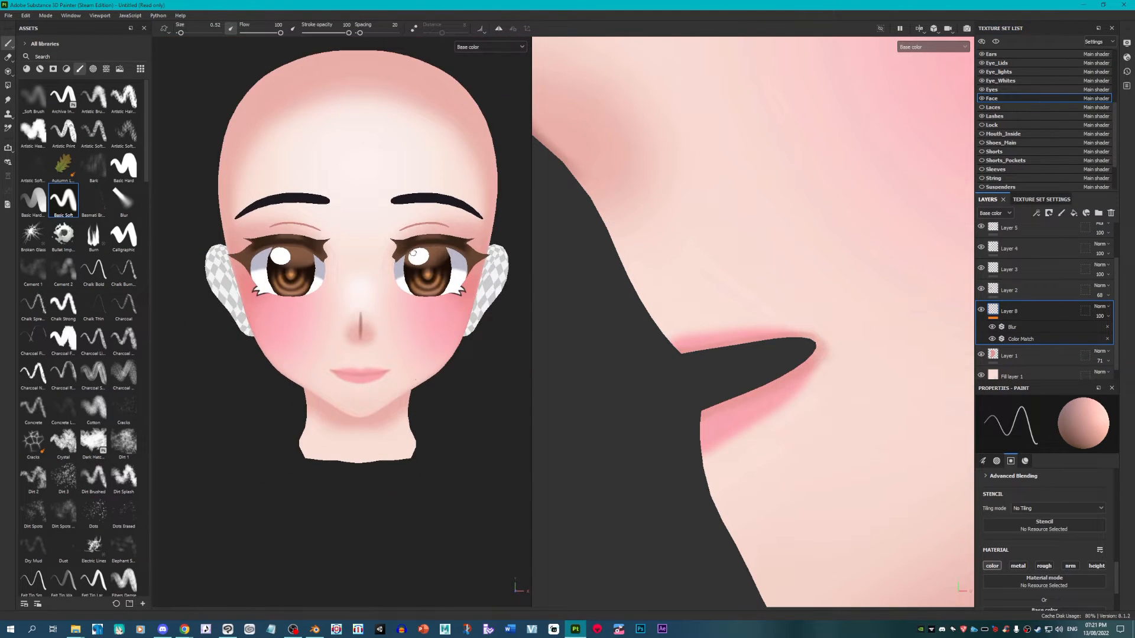
pyautogui.scroll(6, 360, 413)
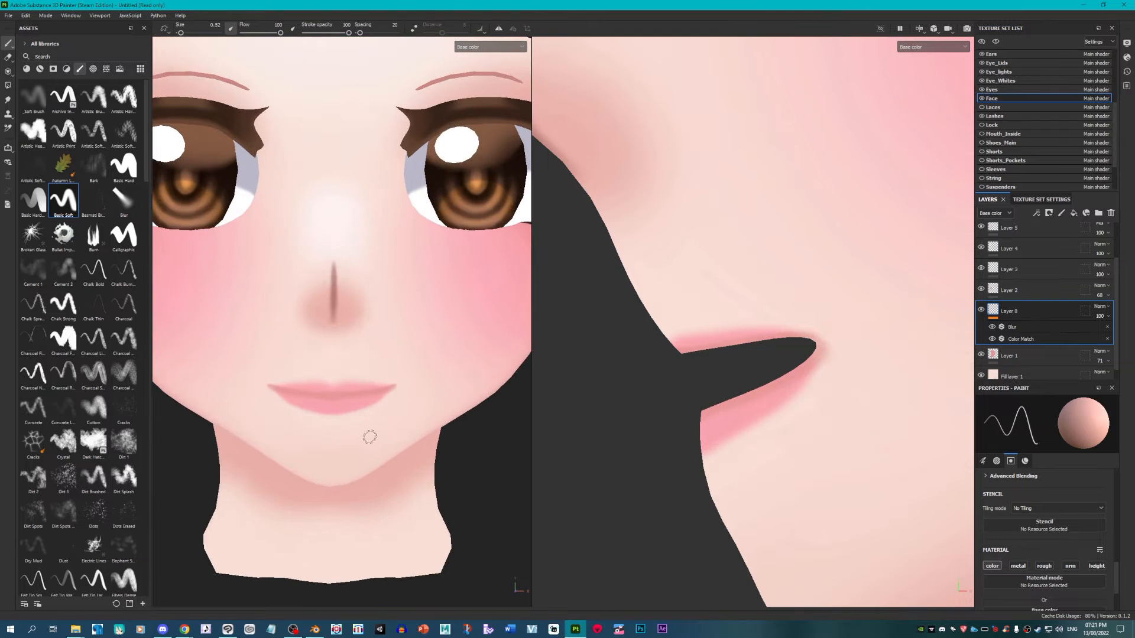
pyautogui.scroll(-2, 370, 436)
pyautogui.click(1043, 327)
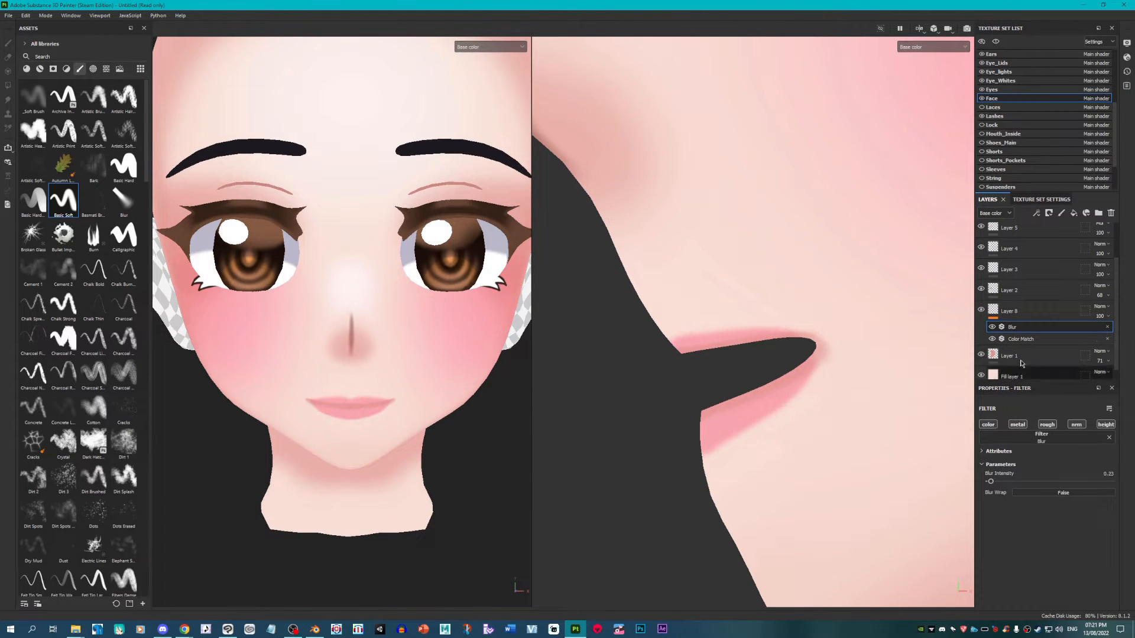
# Step: Toggle Layer 2's visibility repeatedly to compare the mouth and nose shading with and without it
pyautogui.click(1028, 291)
pyautogui.click(982, 289)
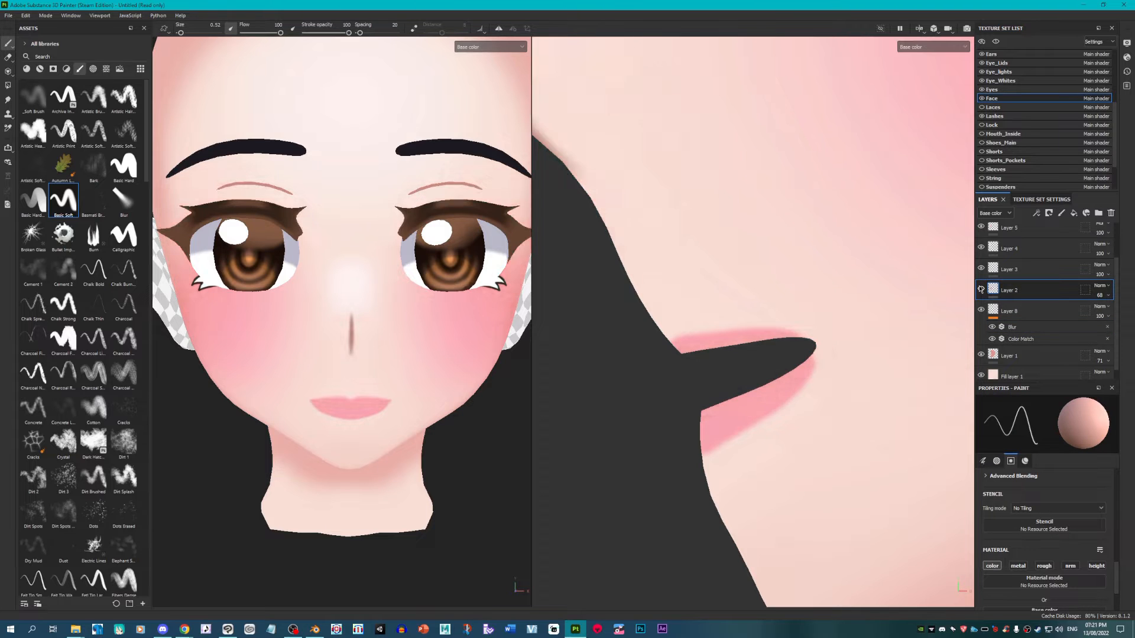
pyautogui.click(981, 289)
pyautogui.click(981, 289)
pyautogui.click(981, 289)
pyautogui.click(981, 289)
pyautogui.click(981, 289)
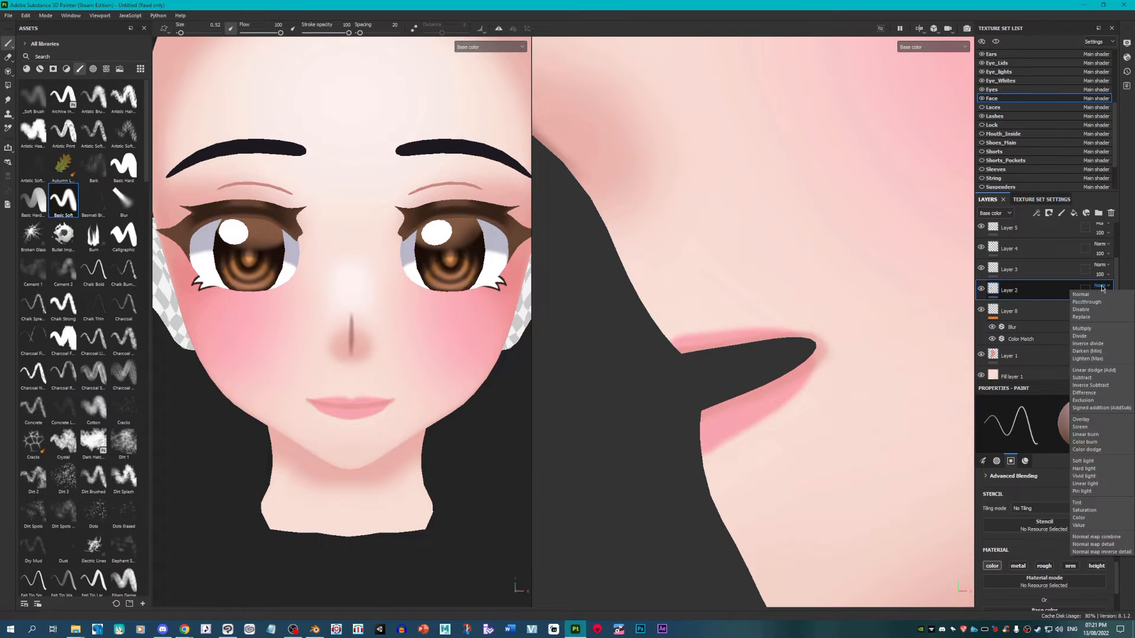
# Step: Set the opacity of Layer 2 to 100
pyautogui.moveTo(1117, 311); pyautogui.dragTo(1130, 313)
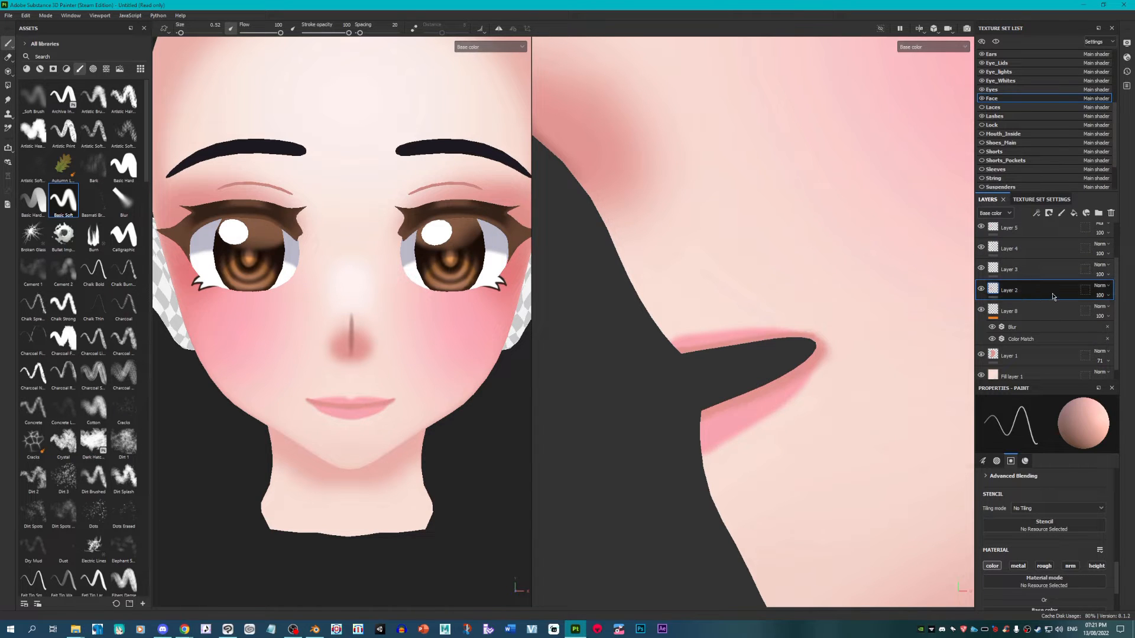
pyautogui.rightClick(999, 288)
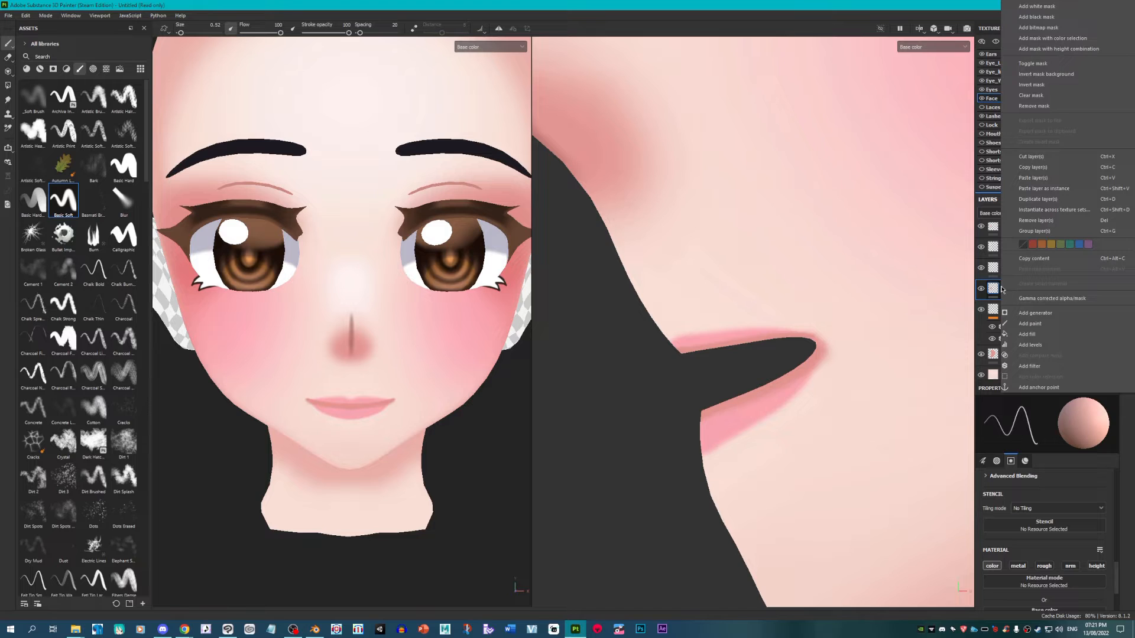
pyautogui.click(972, 292)
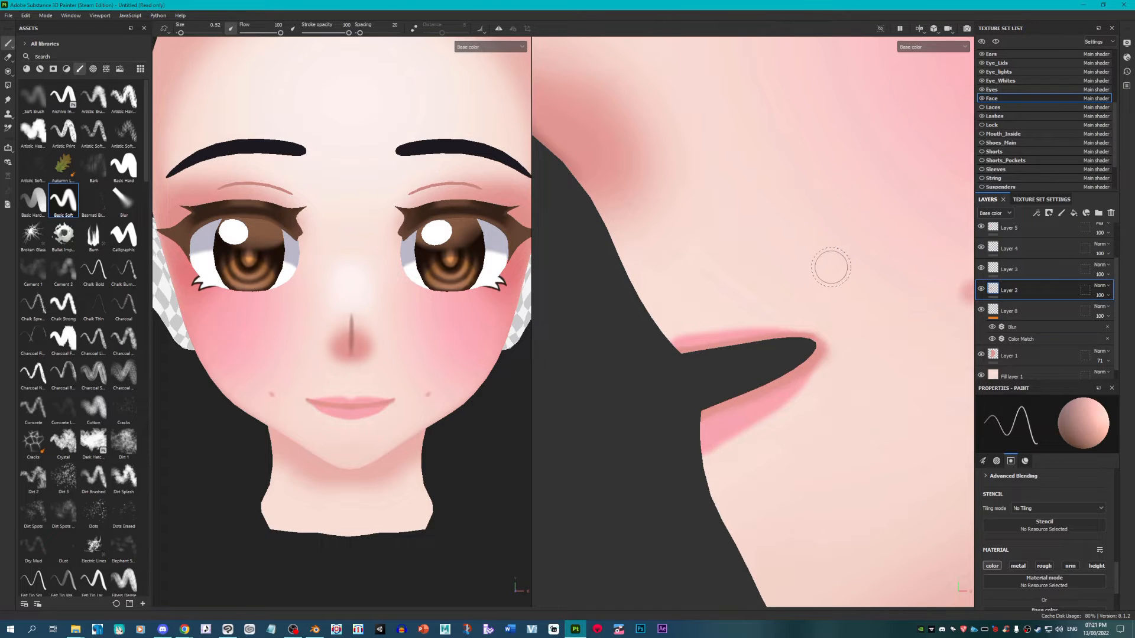
pyautogui.hotkey('ctrl', 'z')
# Step: Place Layer 2 in a new folder and duplicate that folder
pyautogui.click(1098, 214)
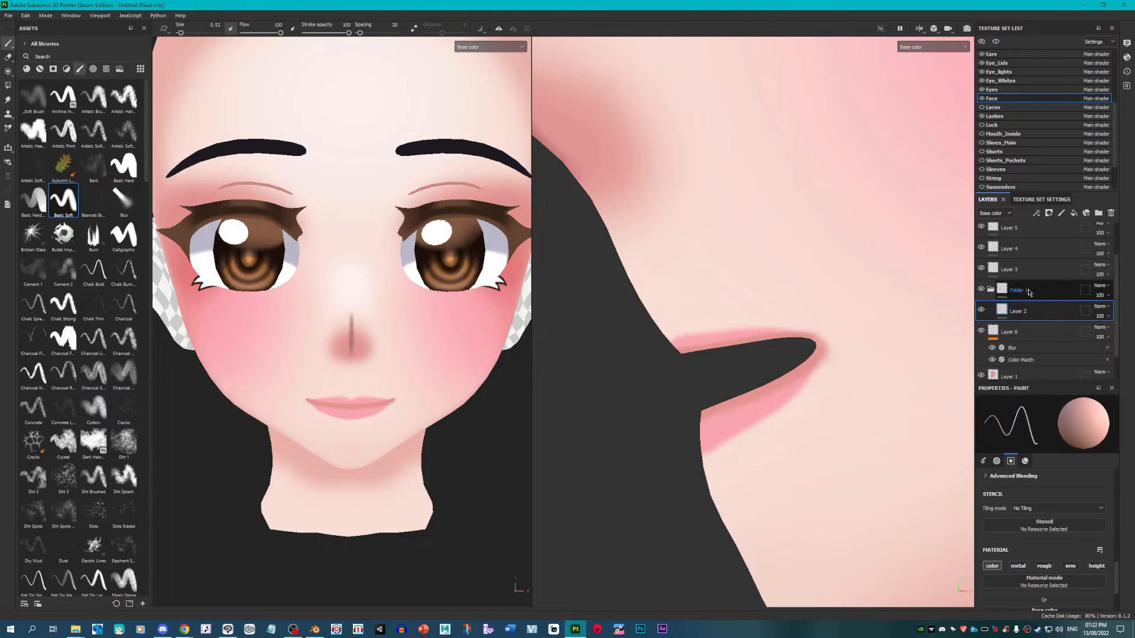
pyautogui.rightClick(1028, 292)
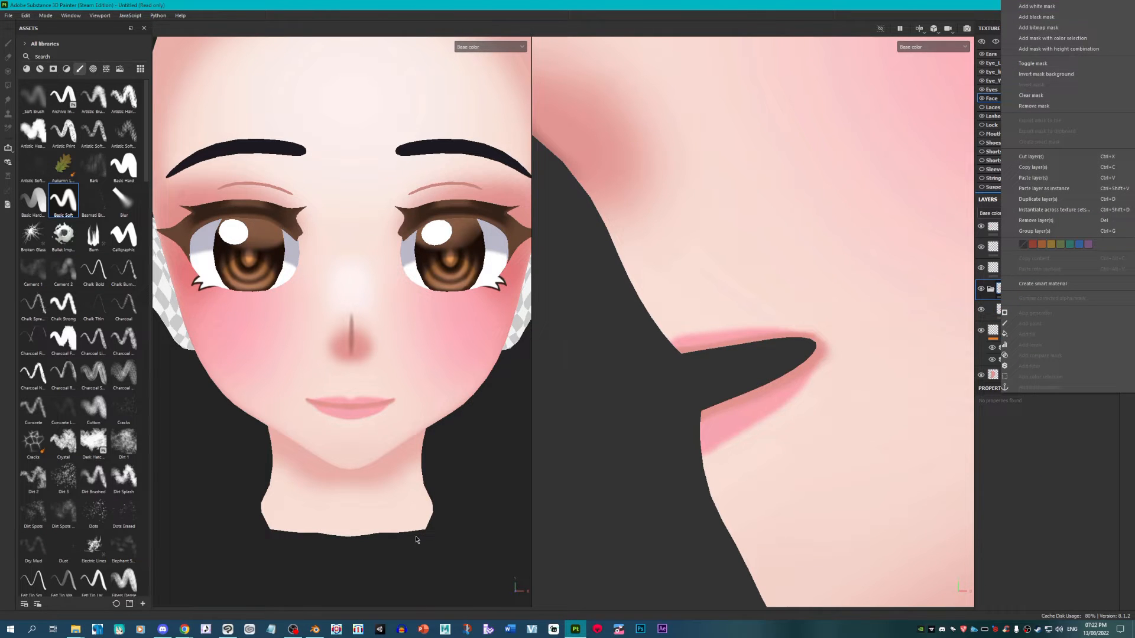
pyautogui.click(481, 462)
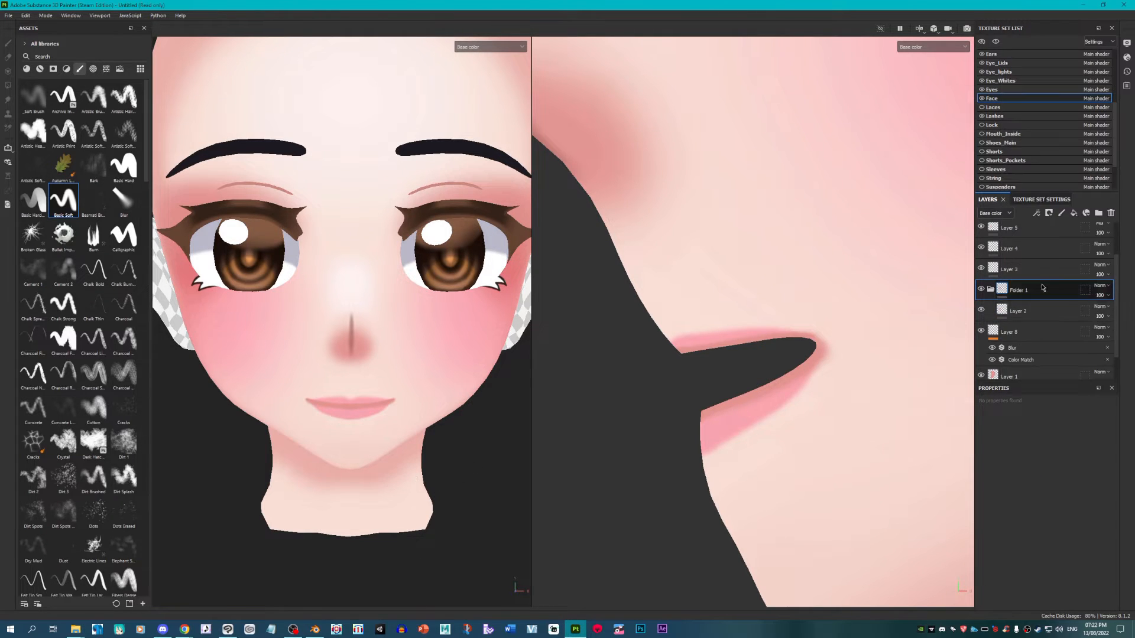
pyautogui.click(990, 289)
pyautogui.rightClick(1039, 297)
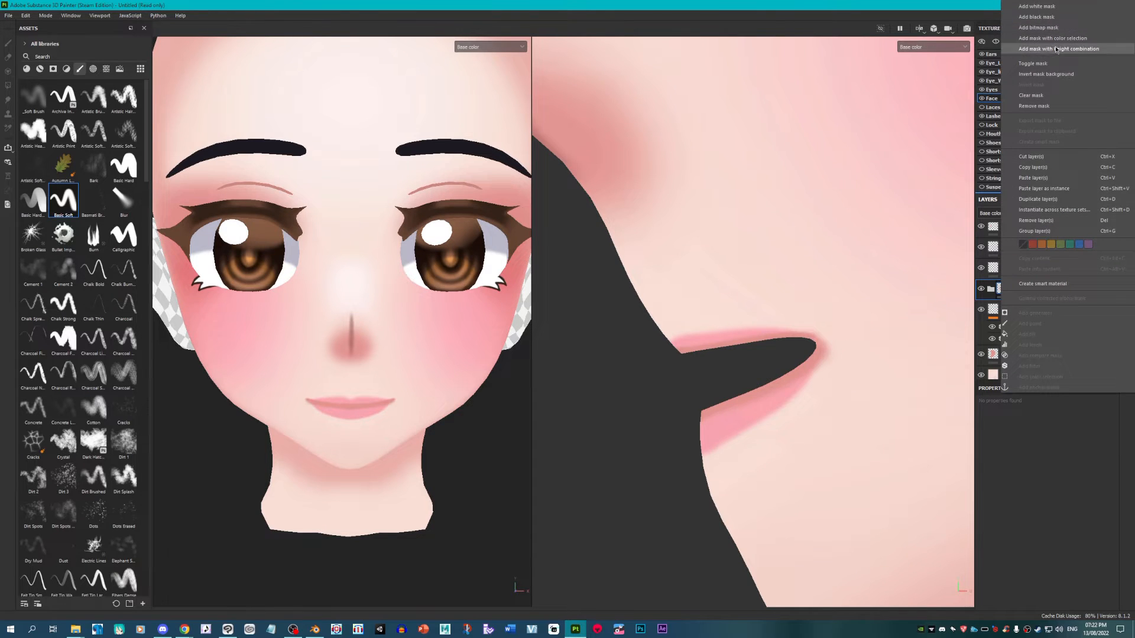
pyautogui.click(1055, 200)
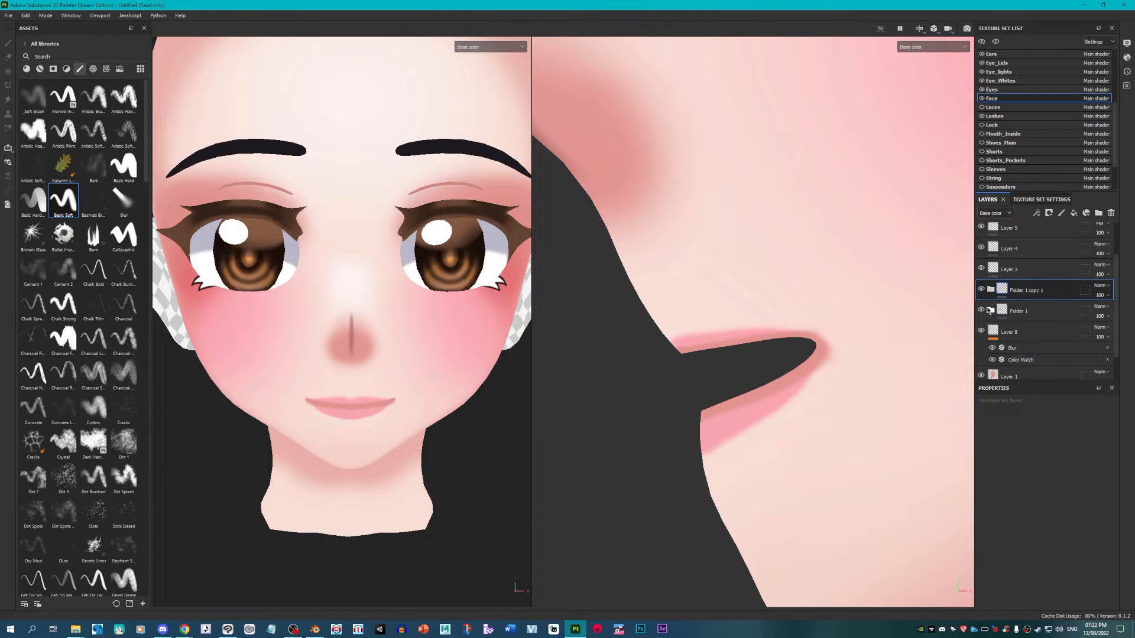
# Step: Erase the mouth strokes on Layer 2 inside Folder 1 copy 1 with a size 1.88 eraser, and hide Folder 1
pyautogui.click(991, 289)
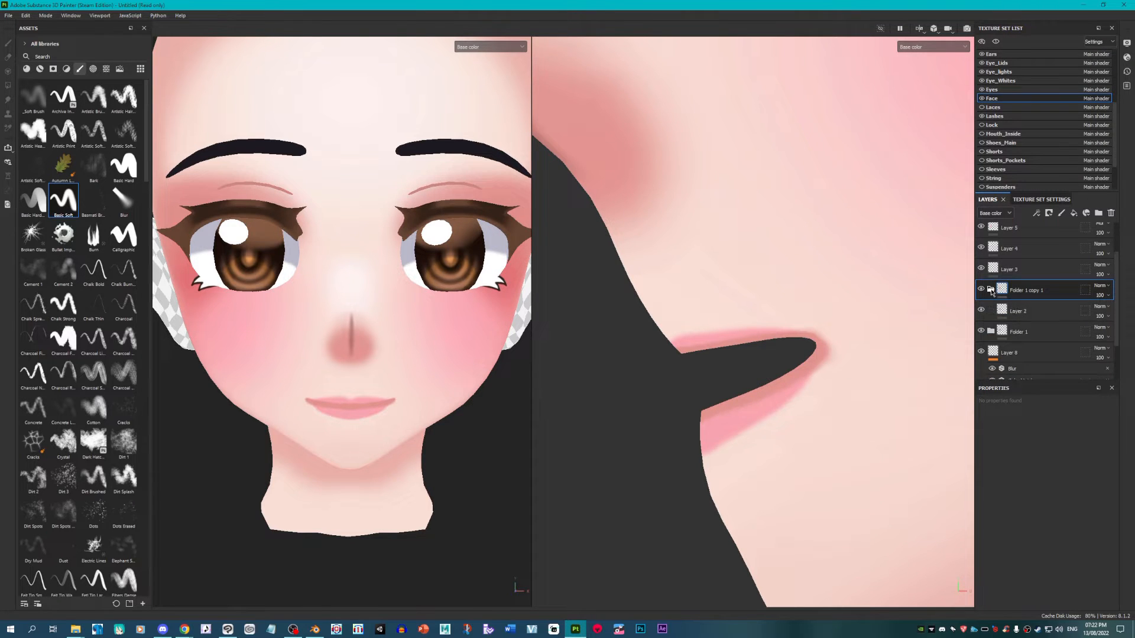
pyautogui.click(1013, 311)
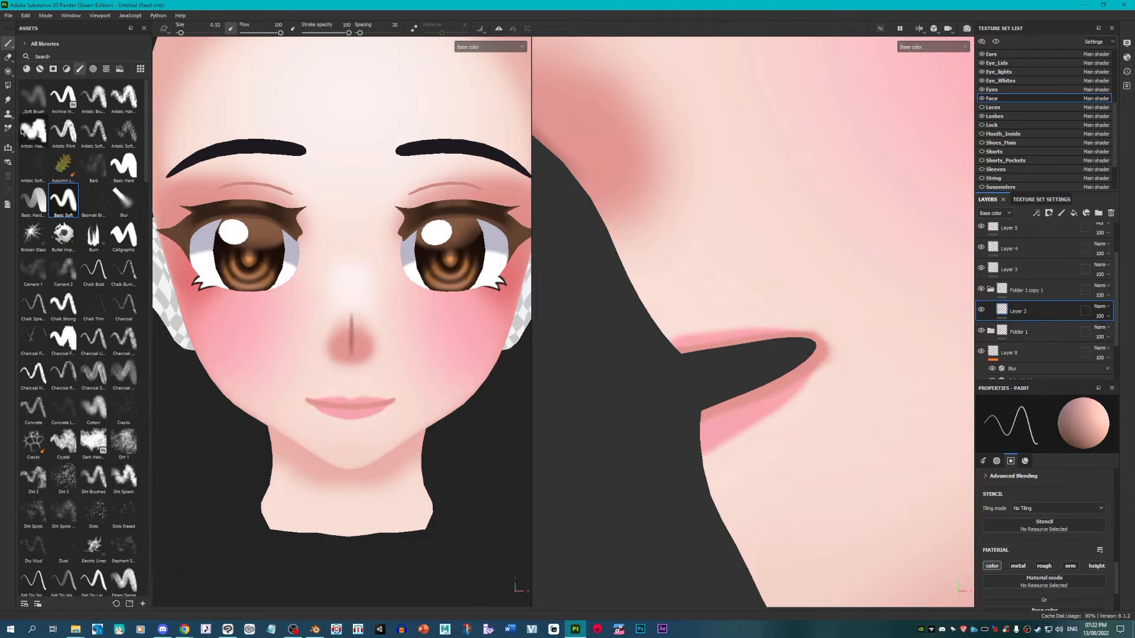
pyautogui.click(7, 58)
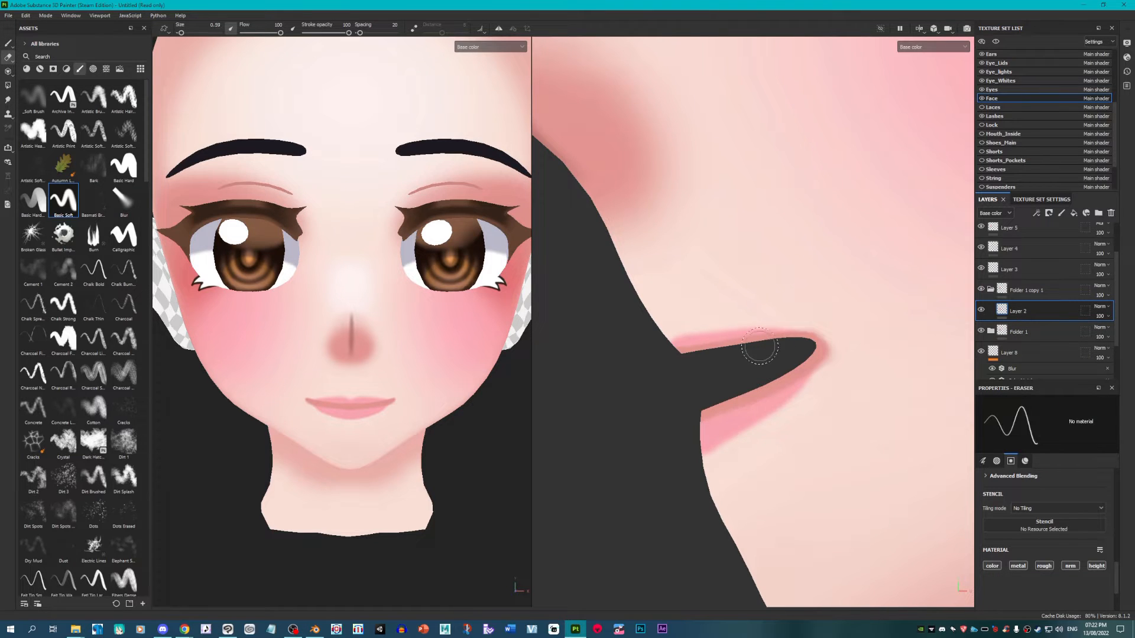
pyautogui.moveTo(760, 346)
pyautogui.keyDown('ctrl'); pyautogui.mouseDown(button='right')
pyautogui.moveTo(821, 346)
pyautogui.moveTo(792, 346)
pyautogui.mouseUp(button='right'); pyautogui.keyUp('ctrl')
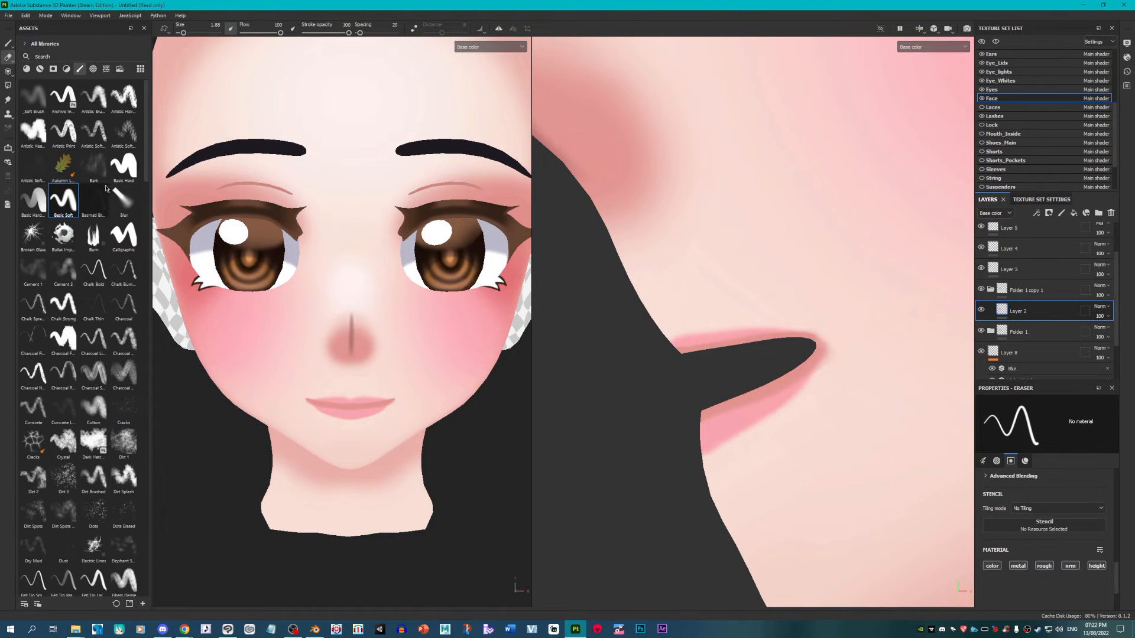
pyautogui.click(980, 331)
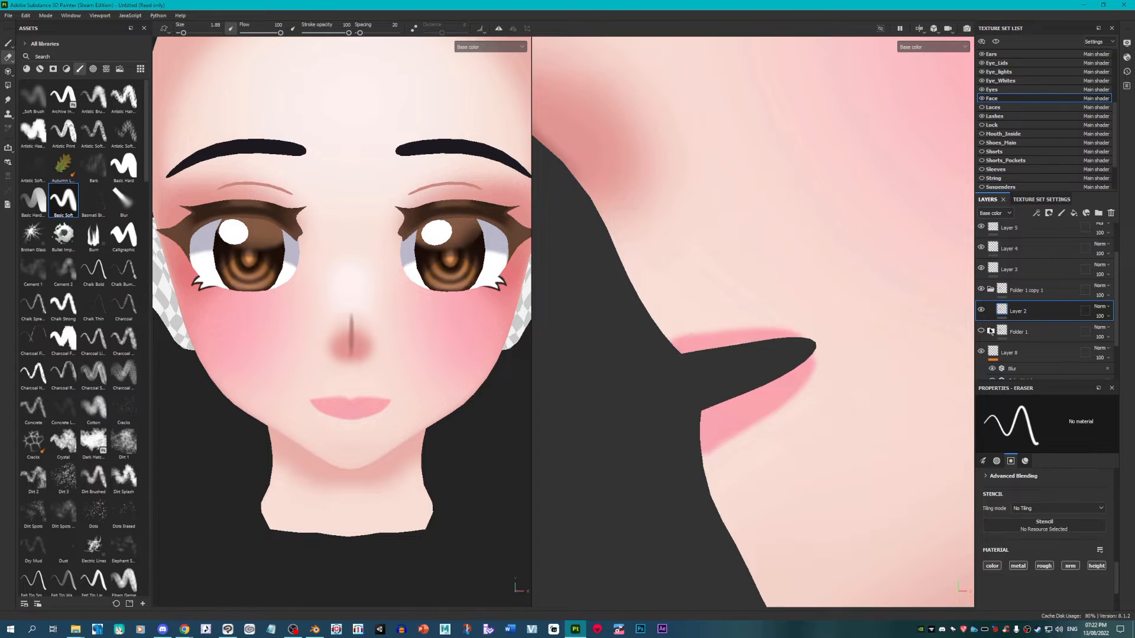
# Step: Show Folder 1, hide Layer 2 inside Folder 1 copy 1, and select Layer 2 inside Folder 1
pyautogui.scroll(-6, 679, 367)
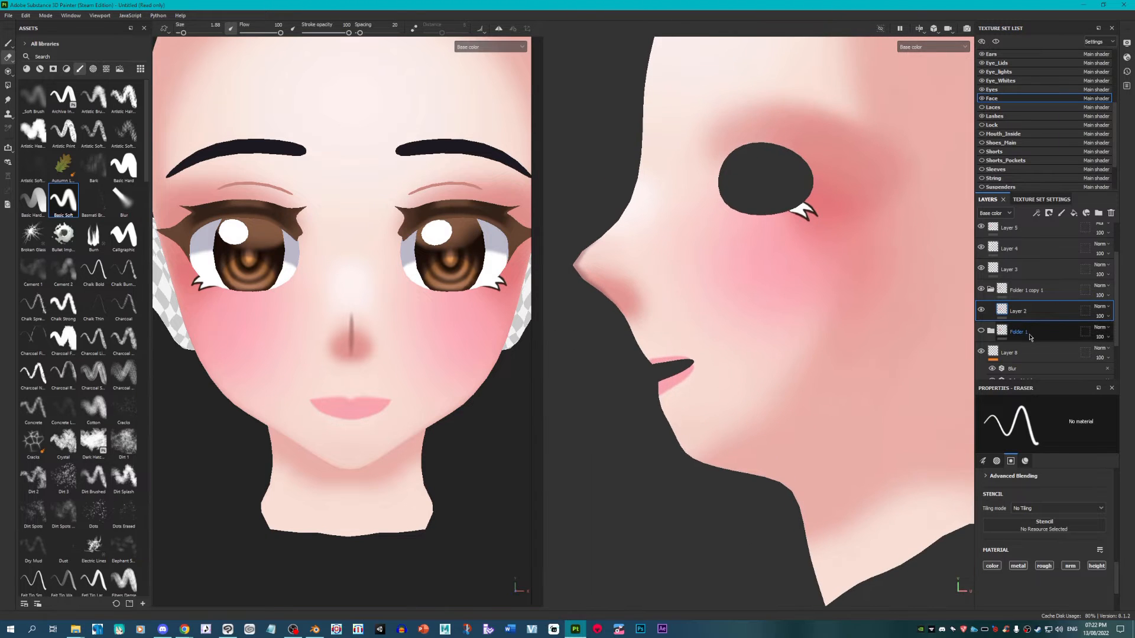
pyautogui.click(980, 331)
pyautogui.click(981, 310)
pyautogui.click(990, 331)
pyautogui.click(1026, 354)
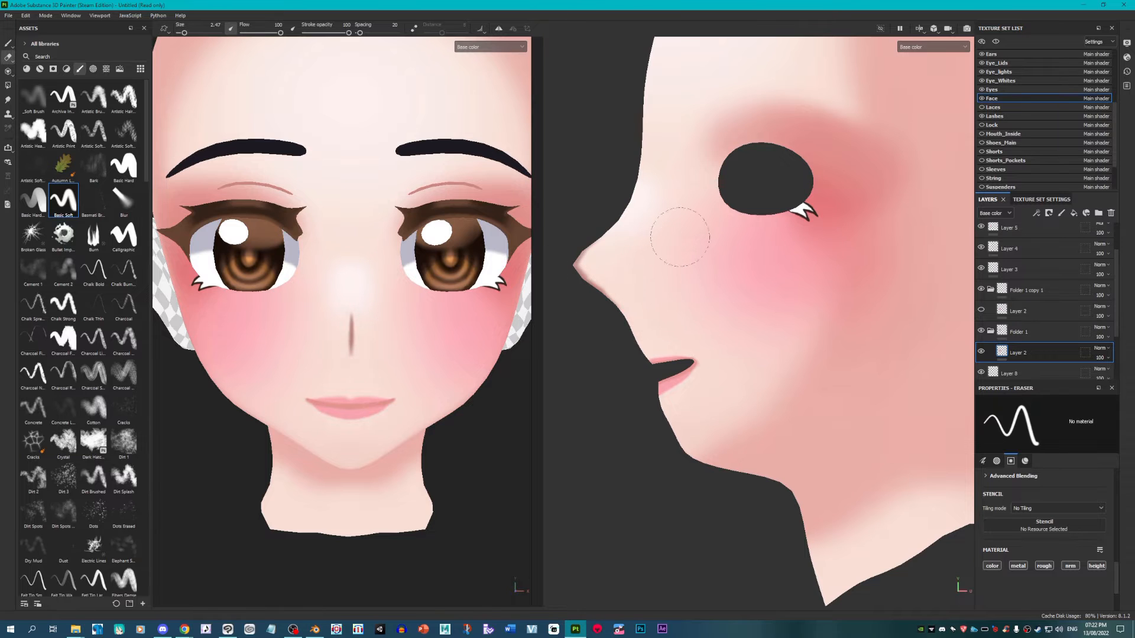
# Step: Erase the nose and eye-area shading on Folder 1's Layer 2 with eraser sizes 2.47 and 6.62, keeping the mouth strokes
pyautogui.moveTo(872, 196); pyautogui.dragTo(827, 216)
pyautogui.moveTo(884, 174); pyautogui.dragTo(818, 160)
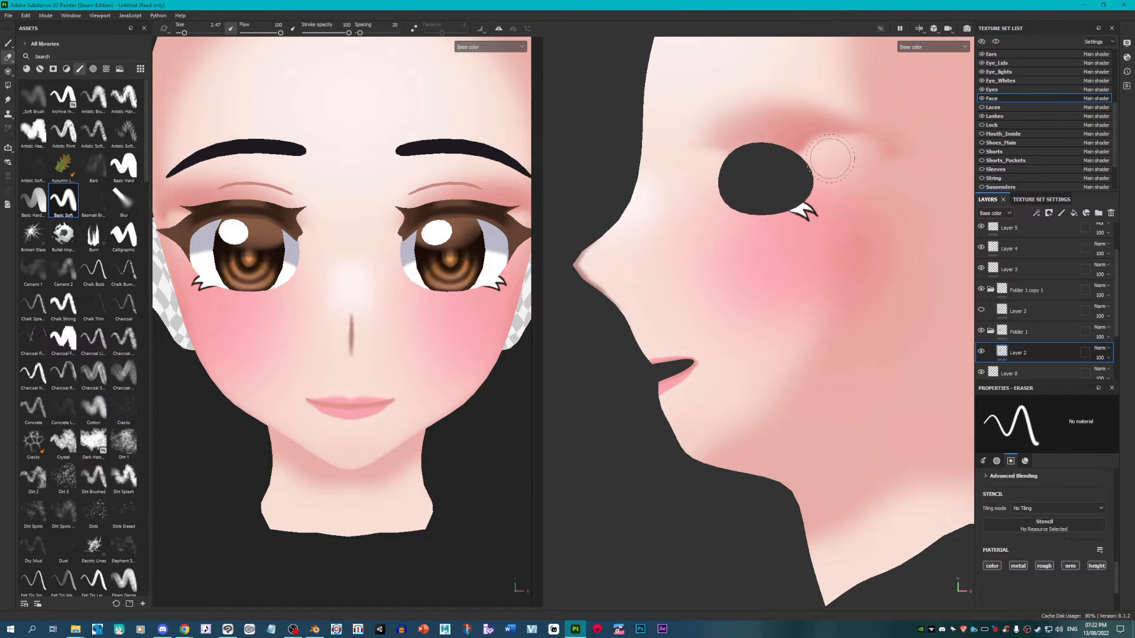
pyautogui.keyDown('ctrl'); pyautogui.moveTo(827, 182); pyautogui.dragTo(875, 182, button='right'); pyautogui.keyUp('ctrl')
pyautogui.moveTo(851, 142); pyautogui.dragTo(762, 121)
pyautogui.scroll(-4, 788, 175)
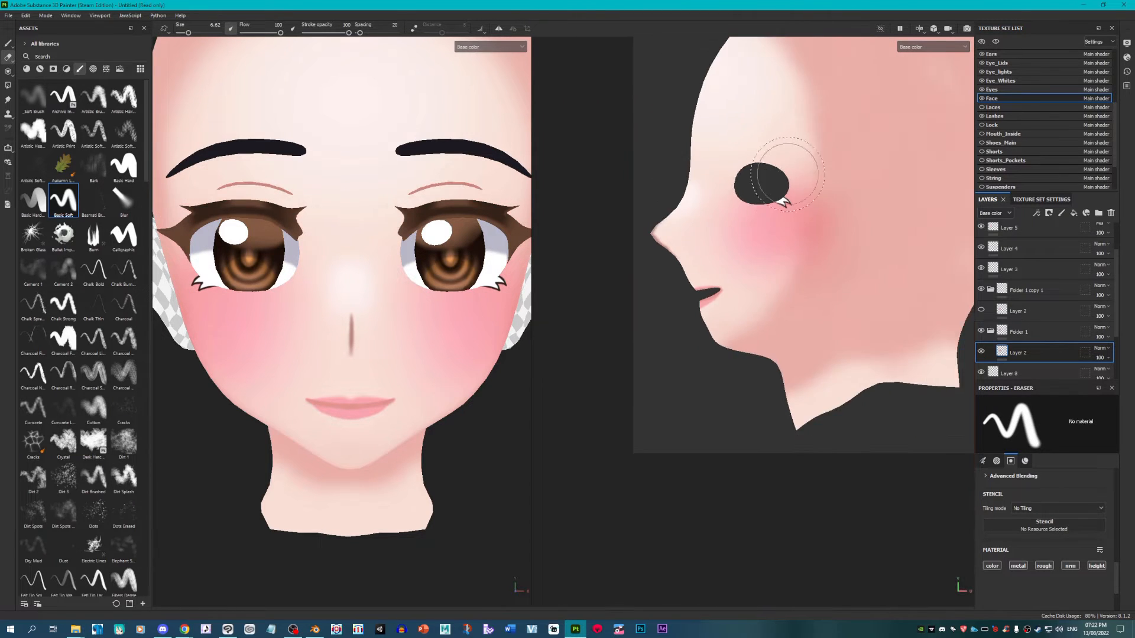
pyautogui.scroll(4, 688, 218)
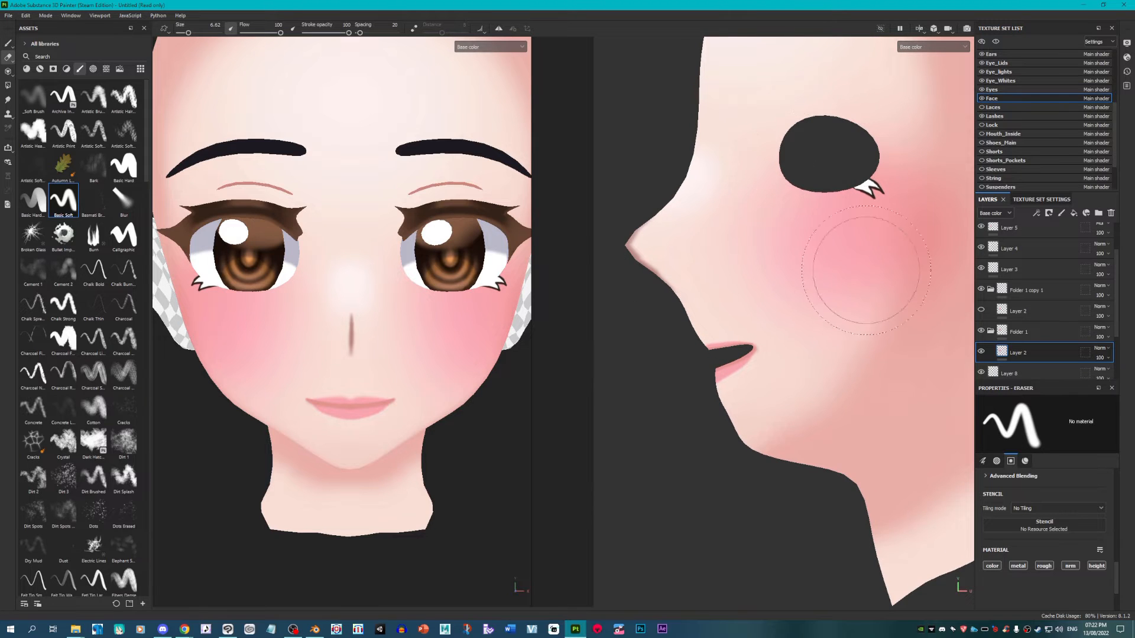
# Step: Add a Color Match filter to Layer 2 inside Folder 1 and sample its source color from the pink lips
pyautogui.rightClick(1054, 349)
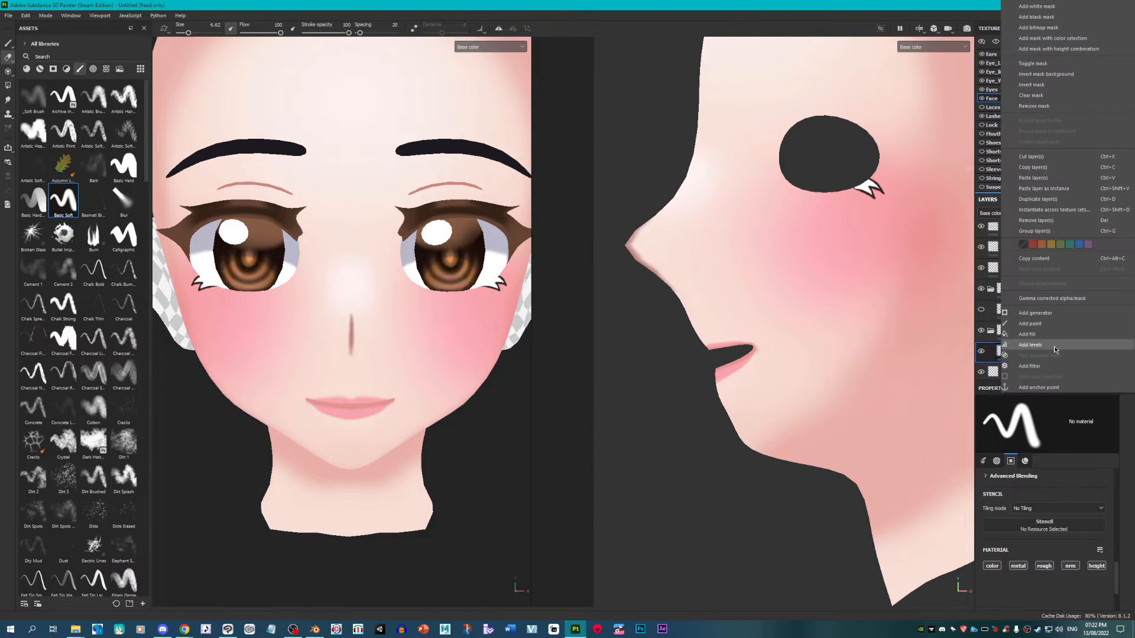
pyautogui.click(1054, 366)
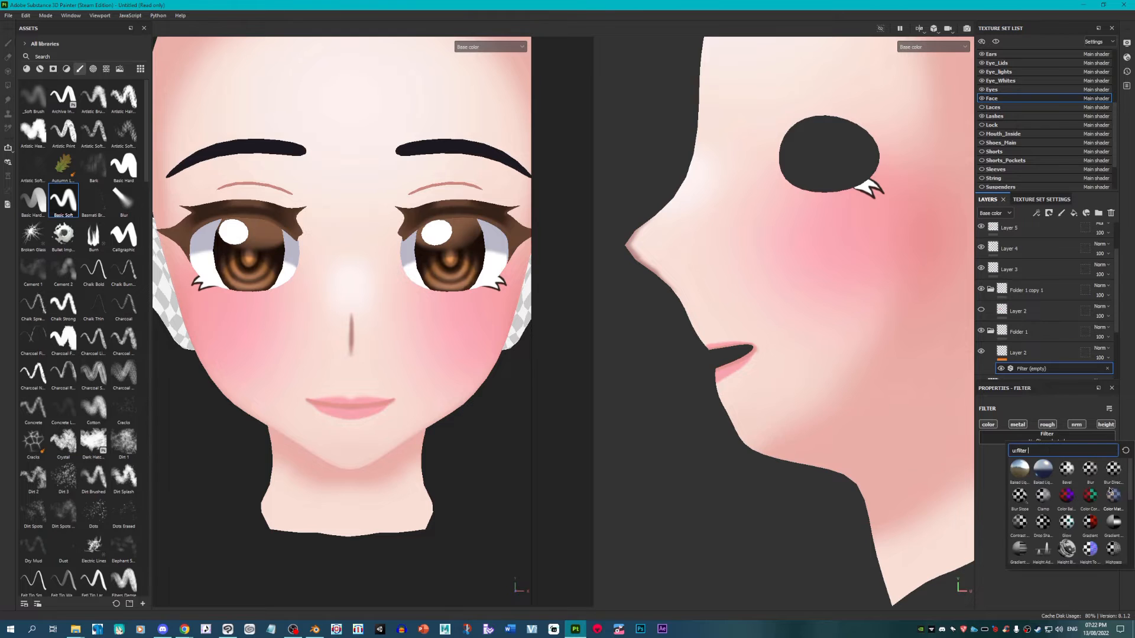
pyautogui.click(1113, 495)
pyautogui.scroll(2, 674, 369)
pyautogui.click(1111, 574)
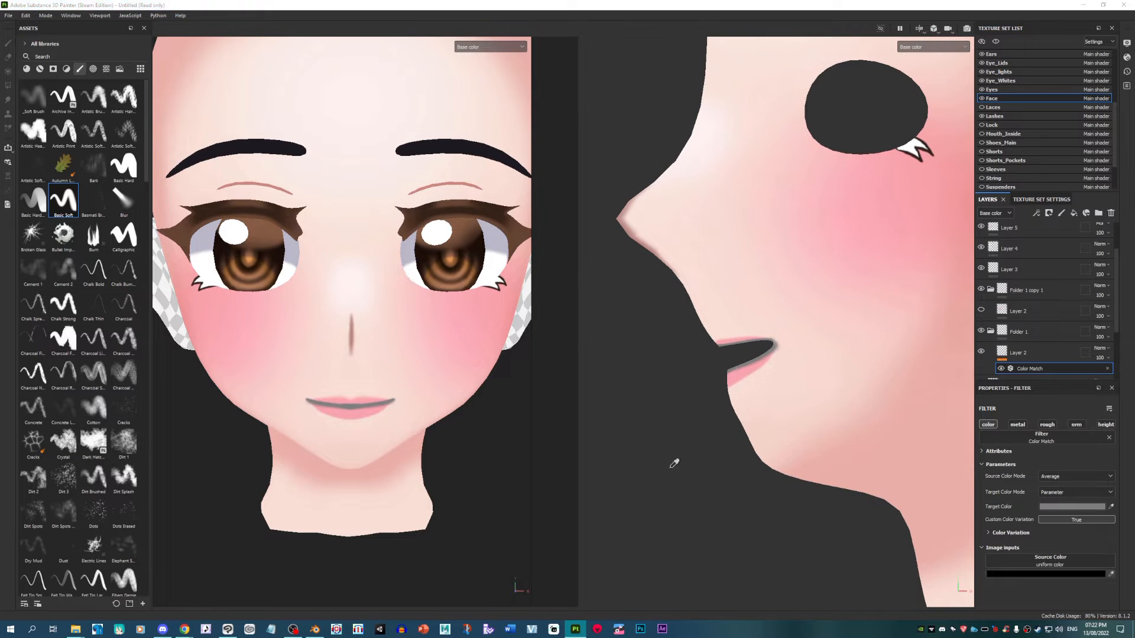
pyautogui.click(352, 405)
pyautogui.scroll(3, 763, 354)
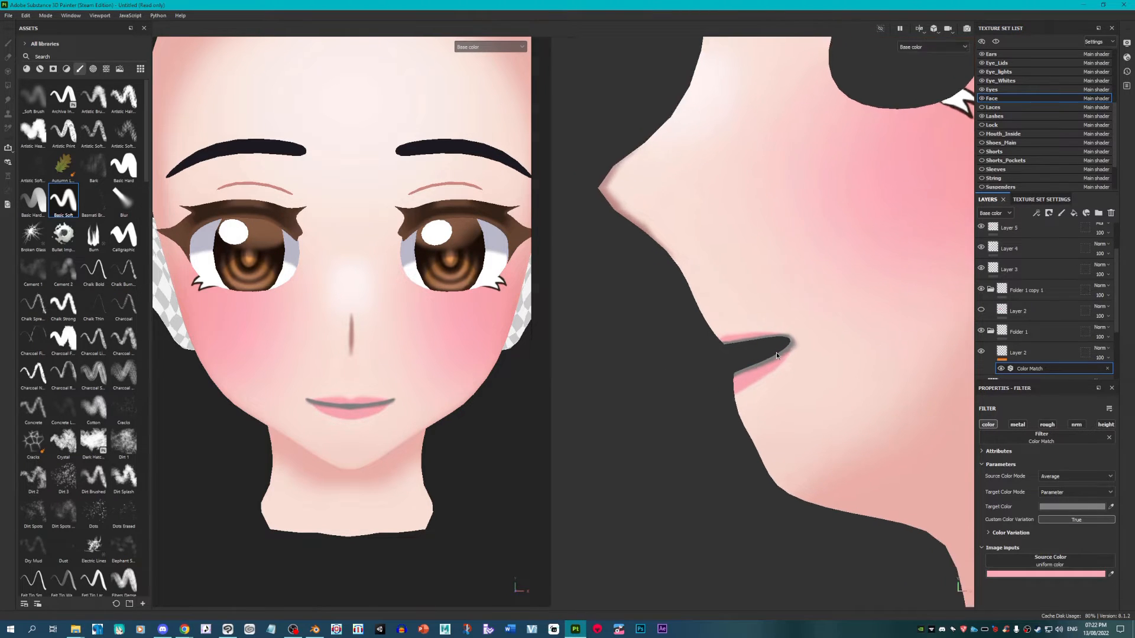
# Step: Sample the lip pink as the Color Match target color and darken it to DB878F
pyautogui.click(1111, 506)
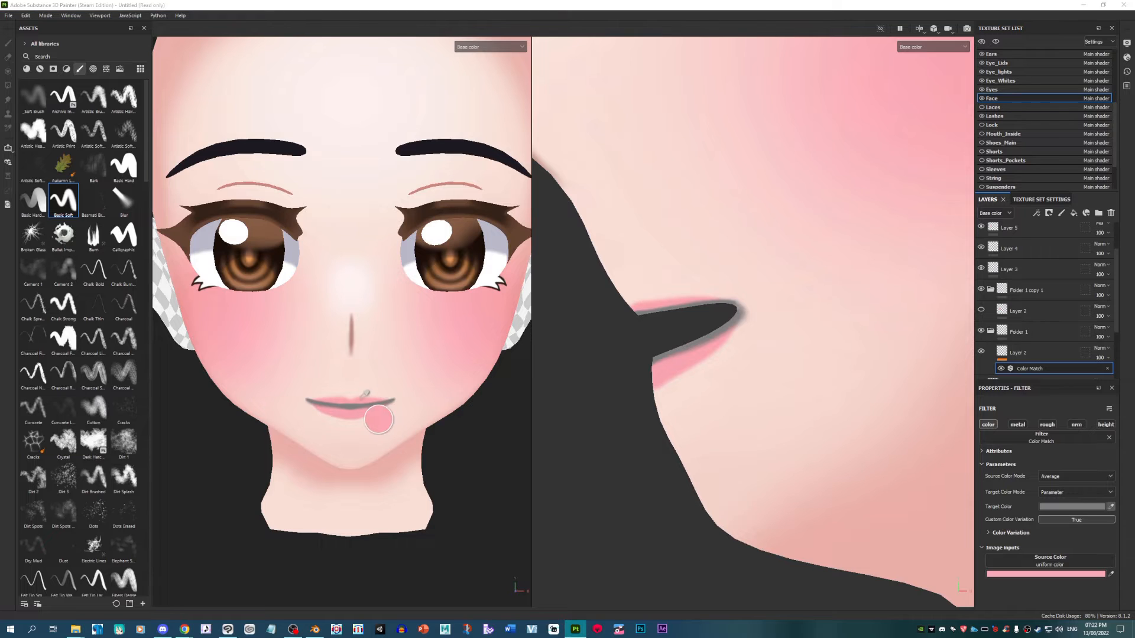
pyautogui.click(367, 408)
pyautogui.click(1058, 507)
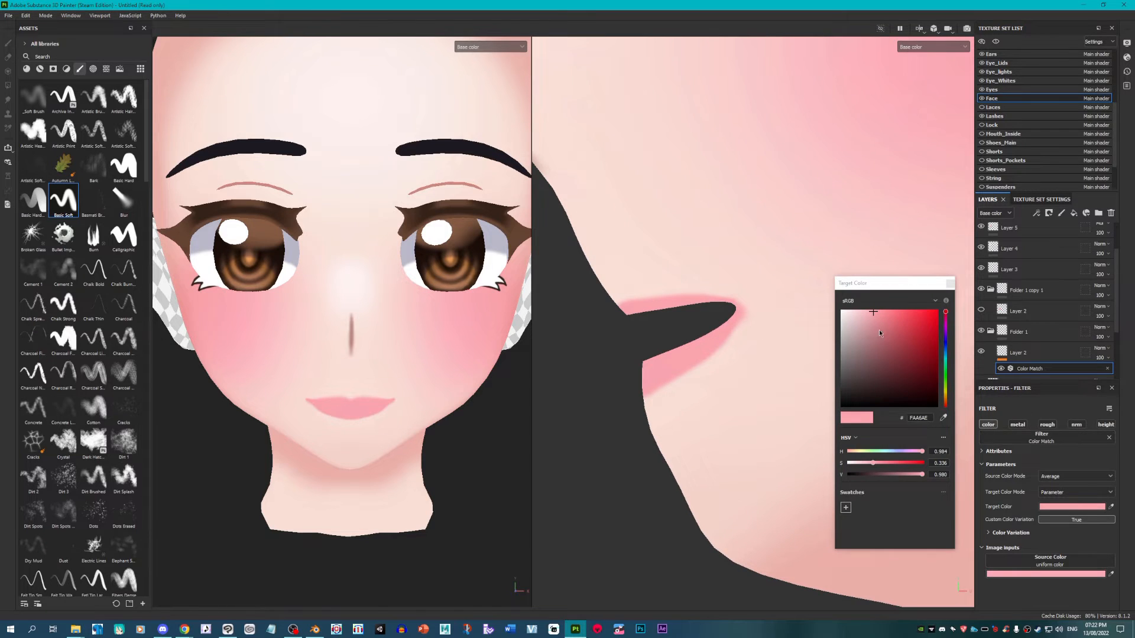
pyautogui.moveTo(879, 333); pyautogui.dragTo(878, 326)
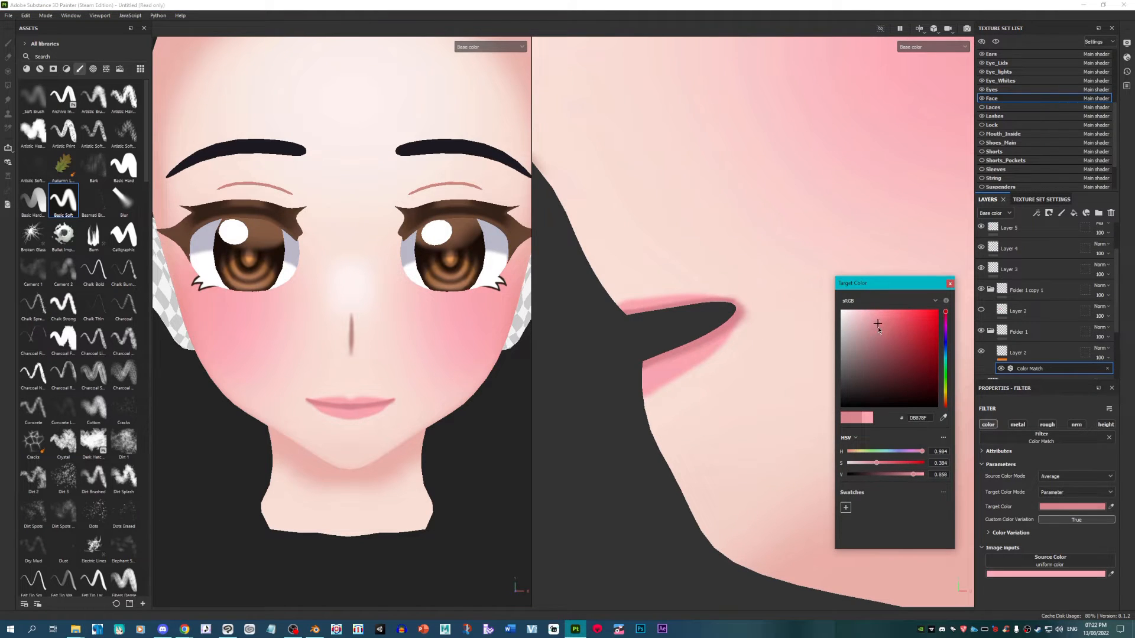
pyautogui.click(950, 284)
# Step: Show all texture sets and check the mouth shading on the complete character with hair and clothing
pyautogui.scroll(-5, 374, 444)
pyautogui.scroll(6, 375, 443)
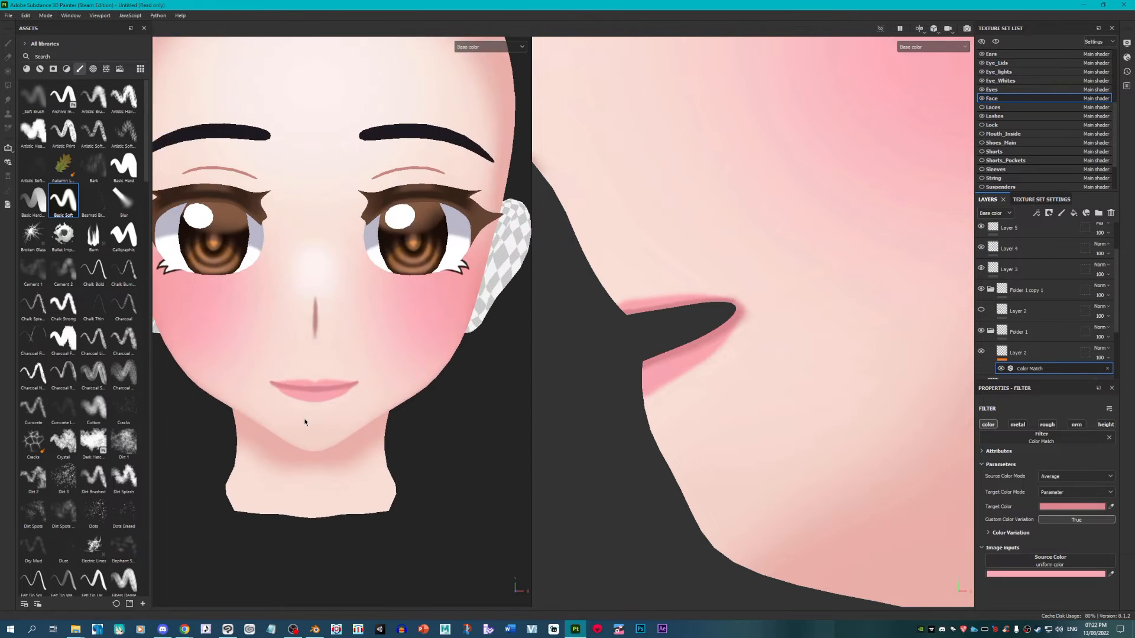
pyautogui.scroll(-5, 325, 391)
pyautogui.scroll(2, 310, 391)
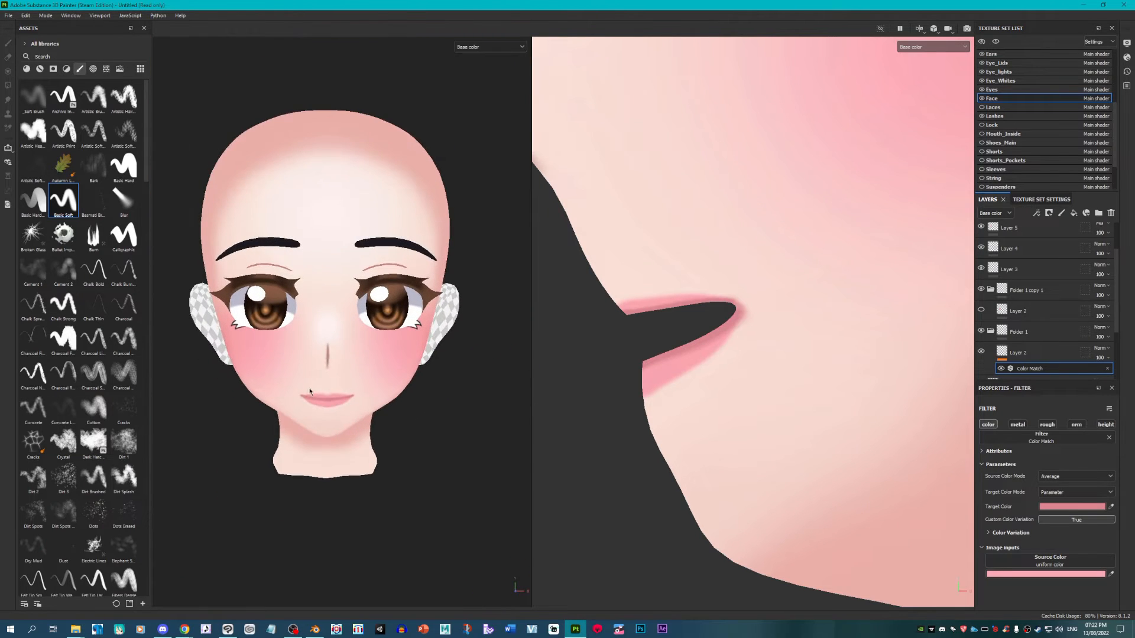
pyautogui.click(981, 42)
pyautogui.scroll(-4, 385, 394)
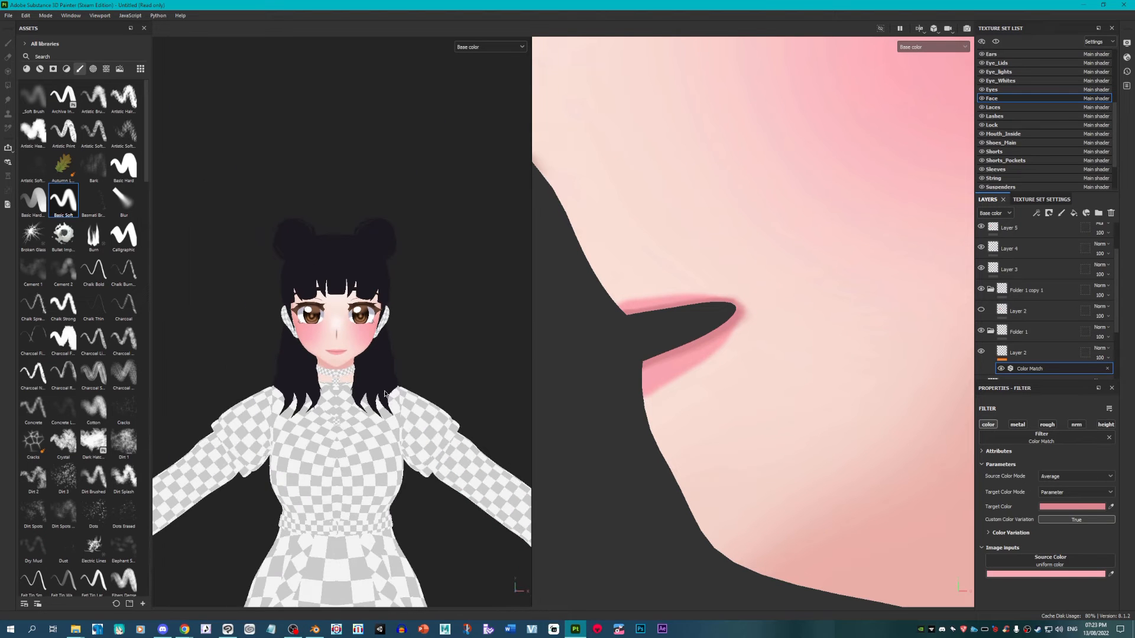
pyautogui.scroll(8, 318, 385)
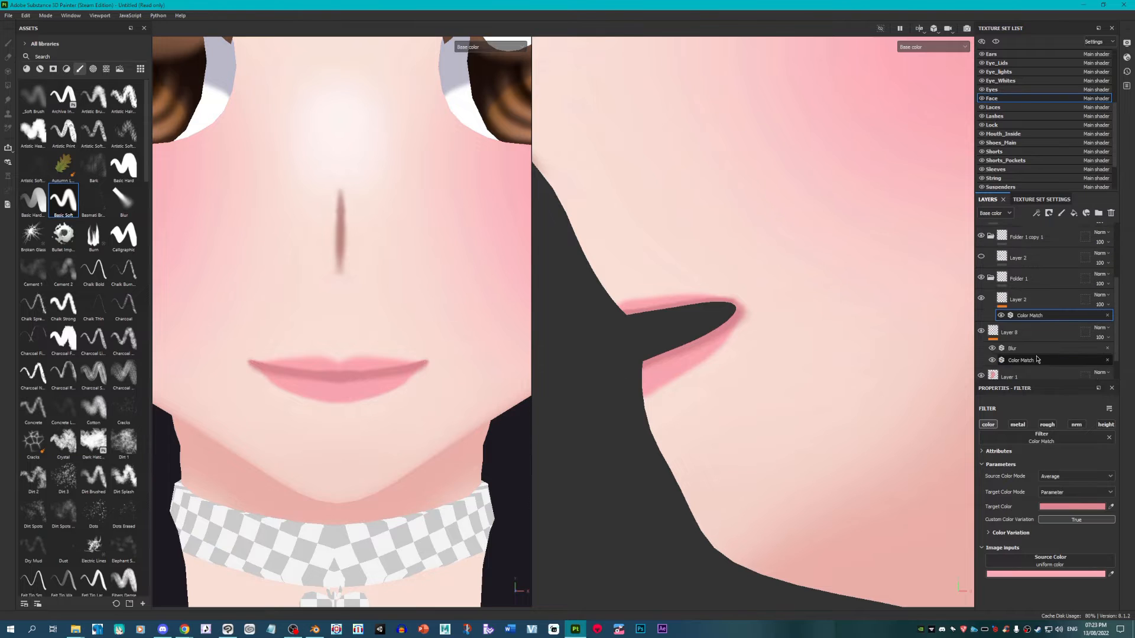
# Step: Show Layer 2 inside Folder 1 copy 1 and set its opacity to 60
pyautogui.scroll(-1, 1028, 307)
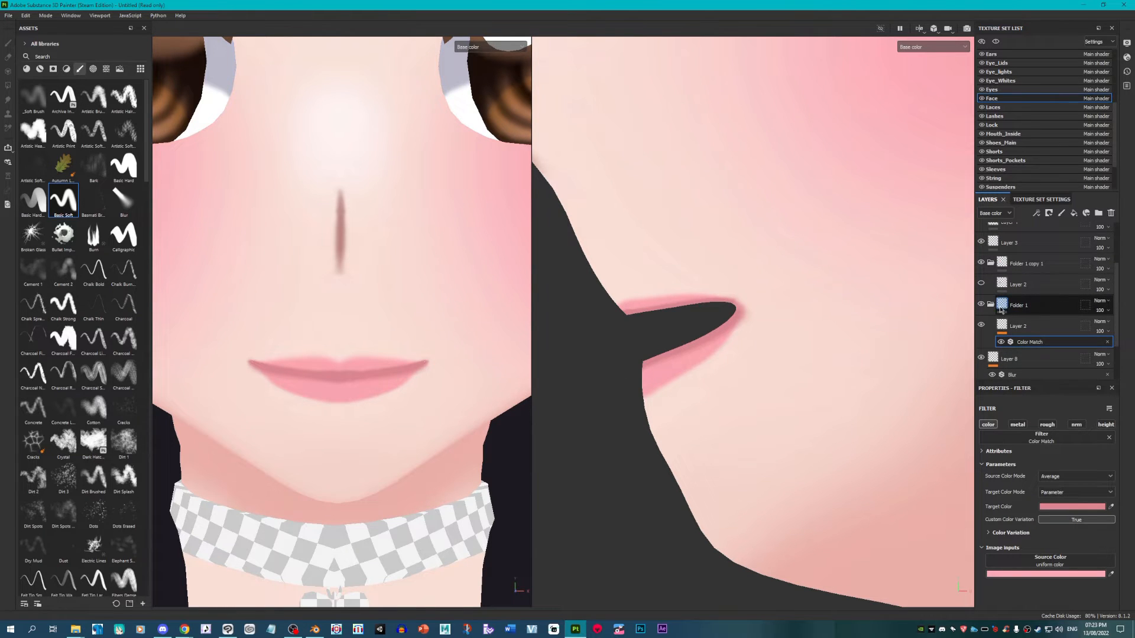
pyautogui.scroll(1, 1000, 309)
pyautogui.click(1001, 291)
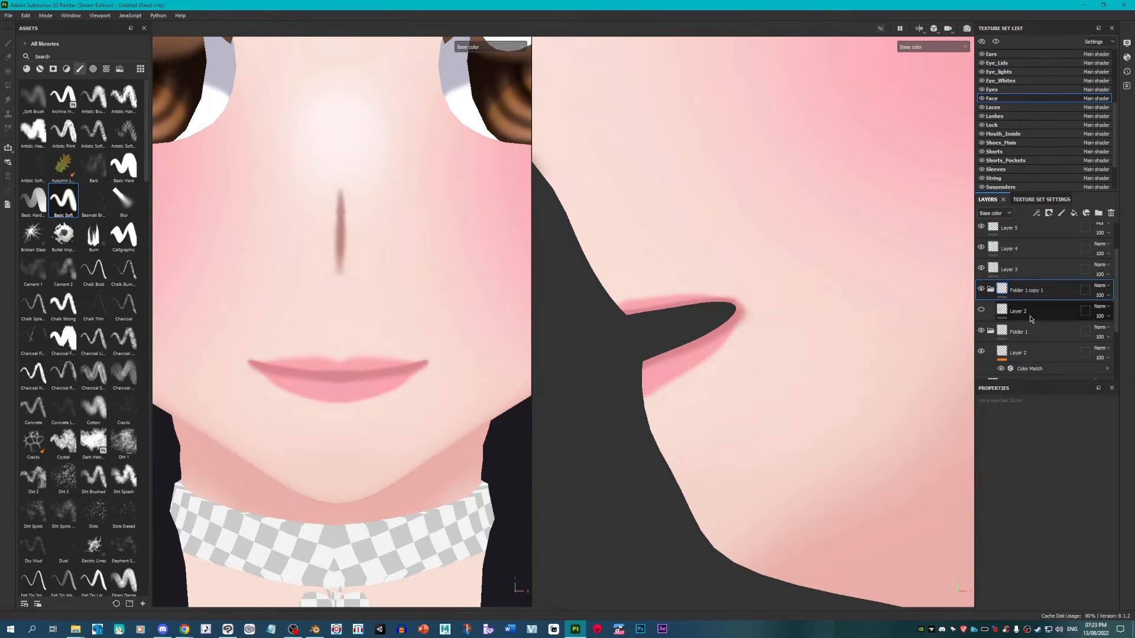
pyautogui.click(981, 309)
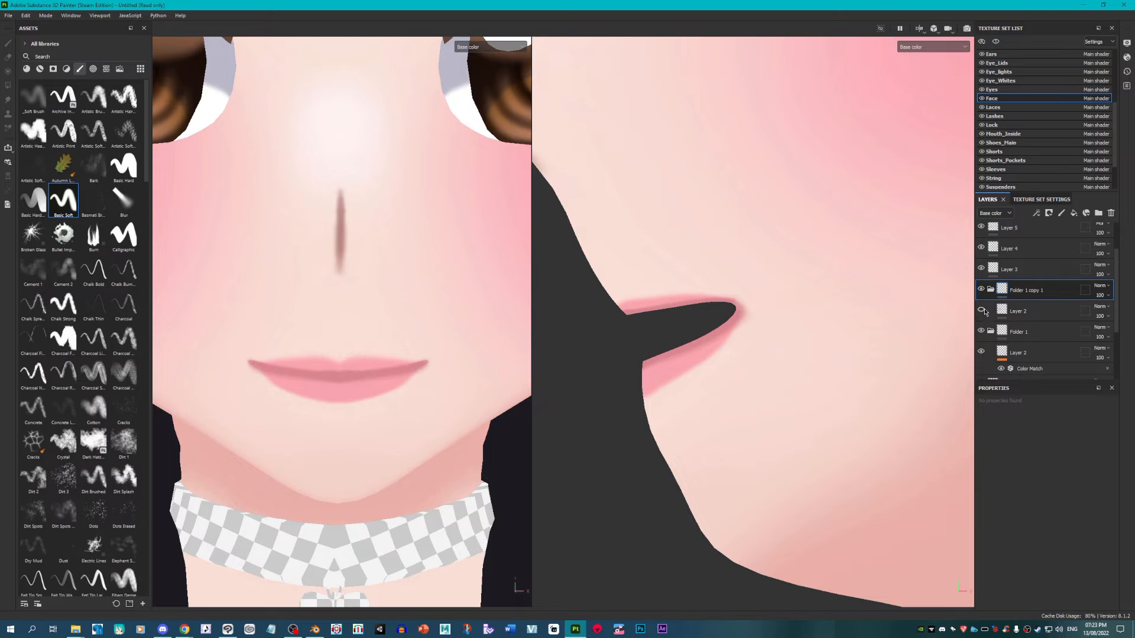
pyautogui.click(1061, 307)
pyautogui.click(1101, 316)
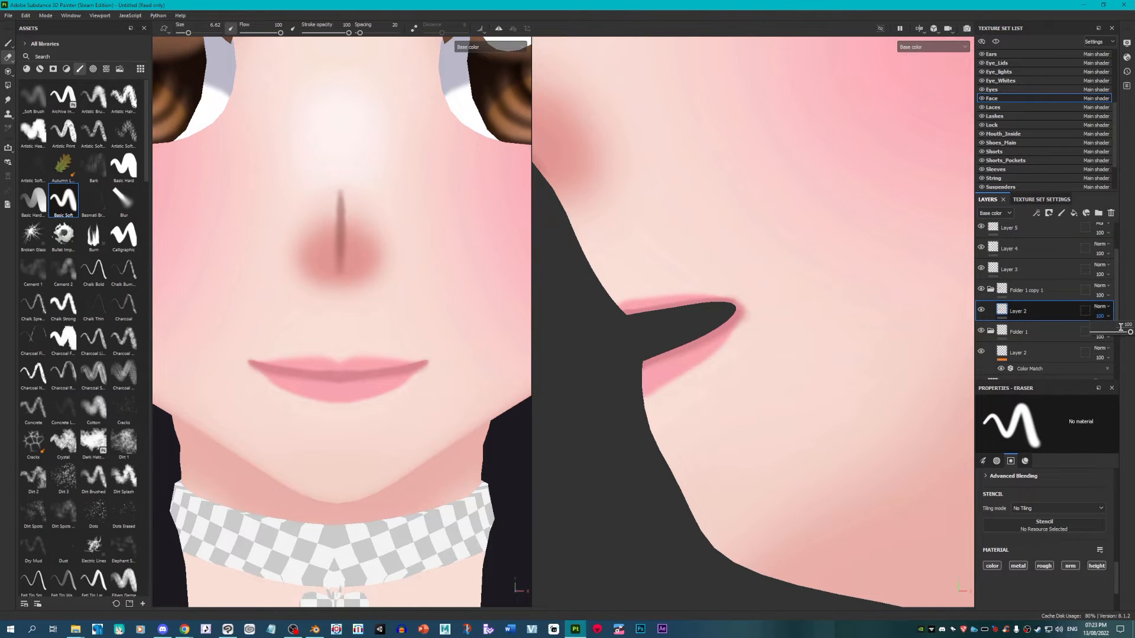
pyautogui.moveTo(1120, 330); pyautogui.dragTo(1119, 332)
pyautogui.scroll(-5, 431, 303)
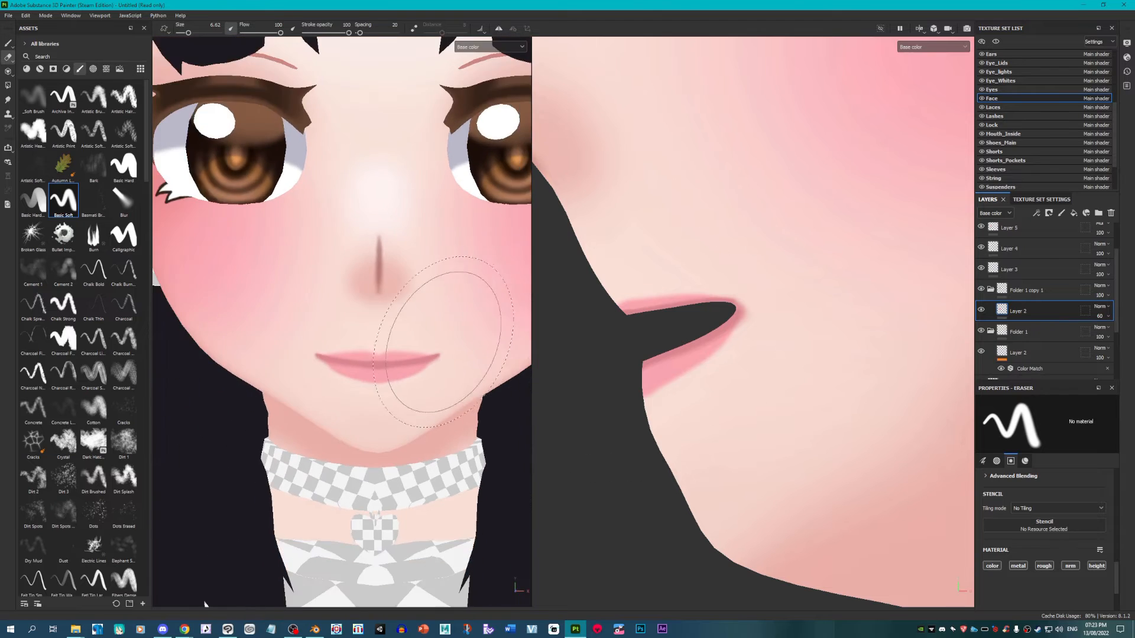
pyautogui.scroll(5, 338, 361)
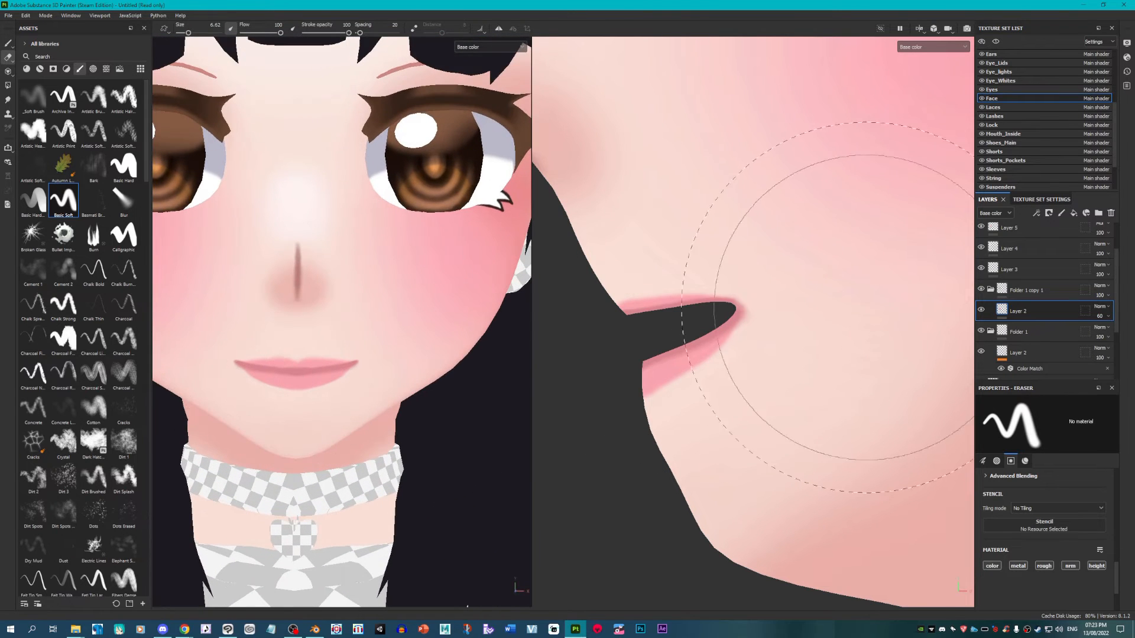
# Step: Sample the reddish blush beside the eye as Layer 8's Color Match target color and set the layer's opacity to 57
pyautogui.scroll(-3, 1055, 324)
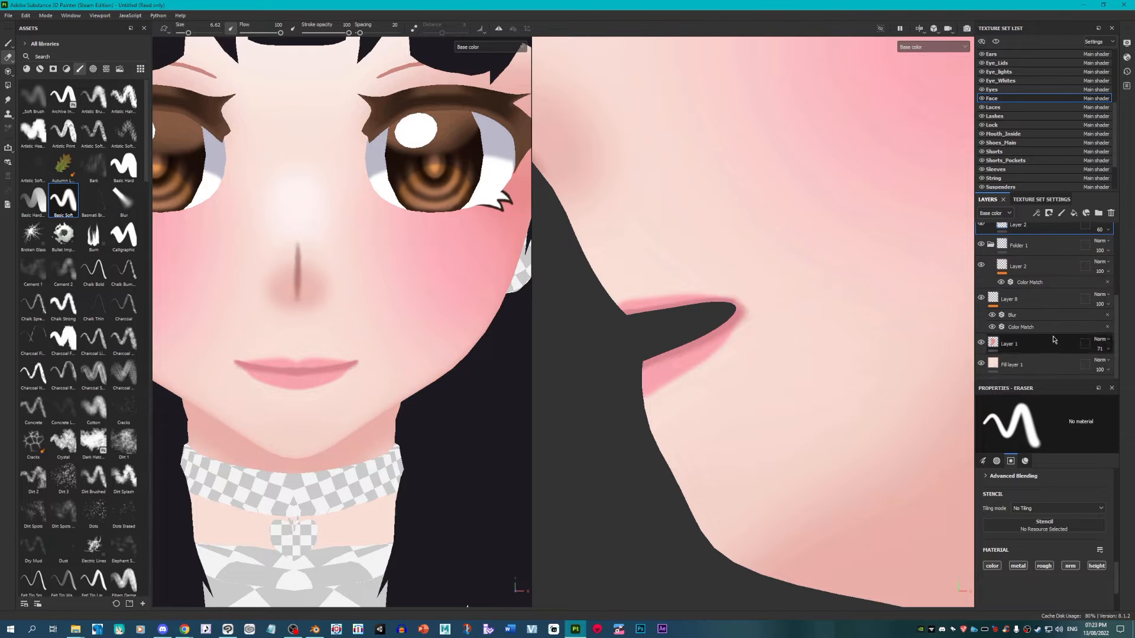
pyautogui.click(1064, 327)
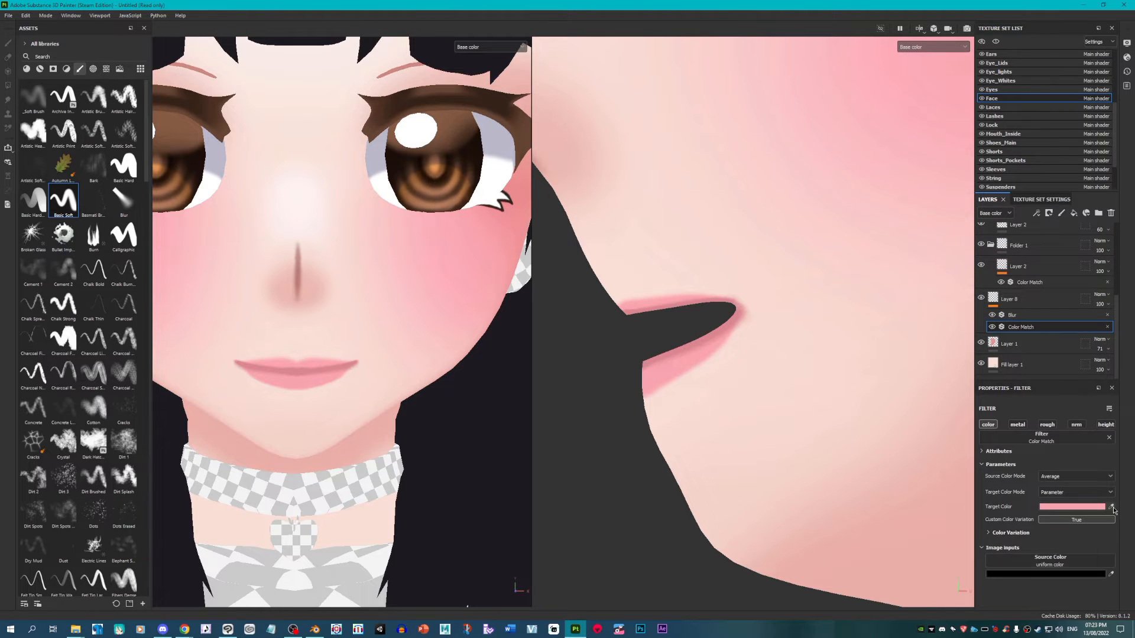
pyautogui.scroll(-5, 711, 466)
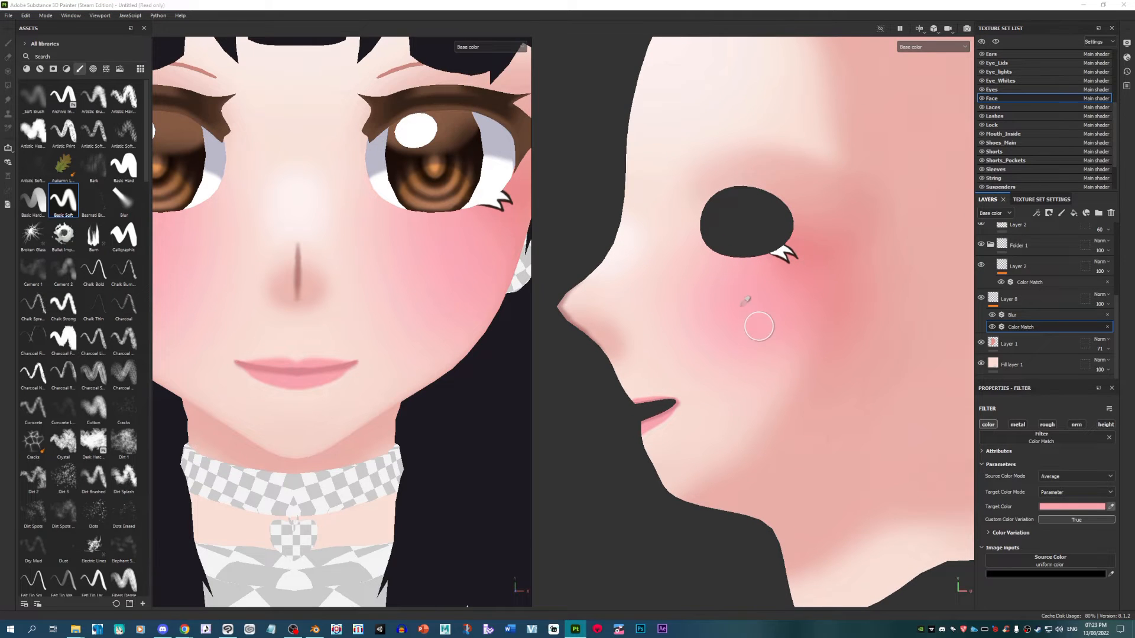
pyautogui.click(806, 267)
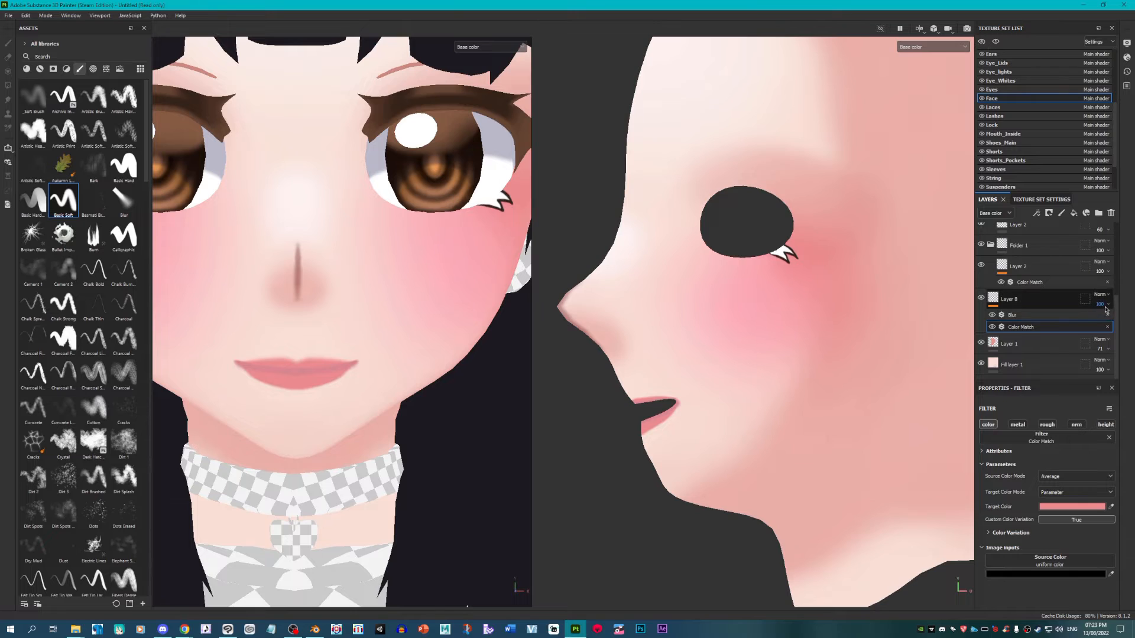
pyautogui.moveTo(1118, 320); pyautogui.dragTo(1116, 321)
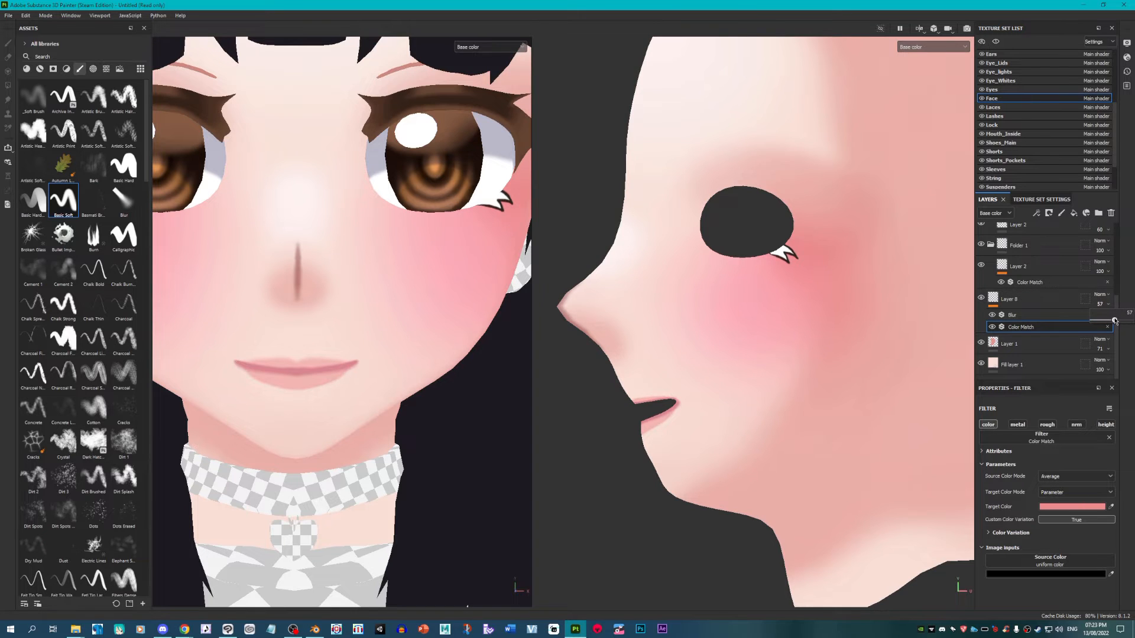
# Step: Resample the Color Match target color of Folder 1's Layer 2 from the lips, darken it to DA9691, and check the mouth
pyautogui.click(1055, 284)
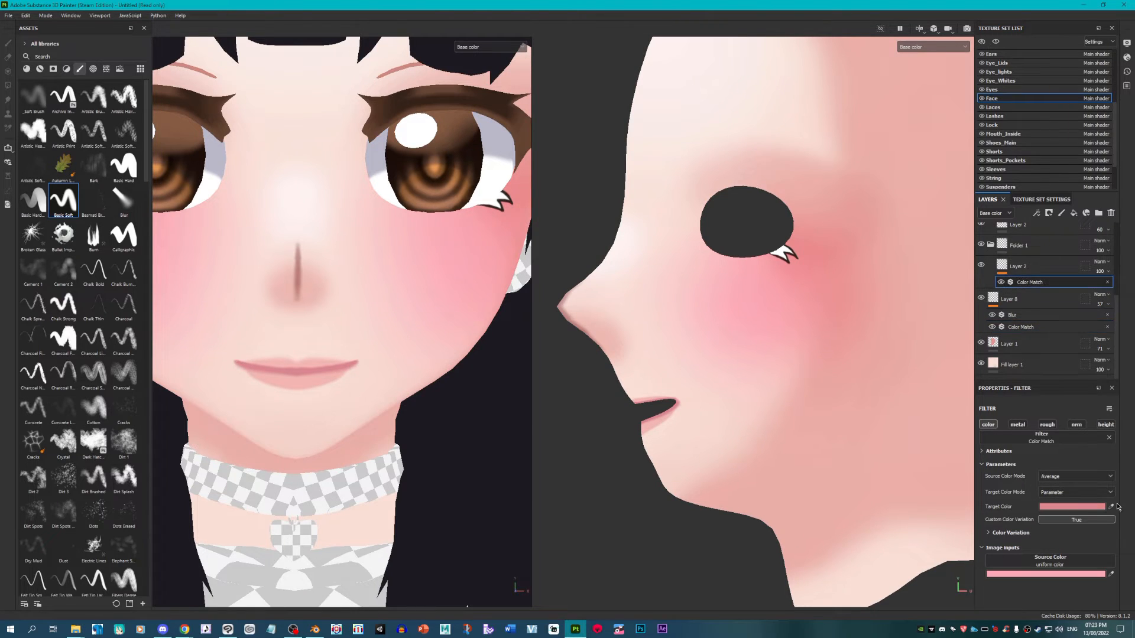
pyautogui.click(312, 377)
pyautogui.click(1071, 506)
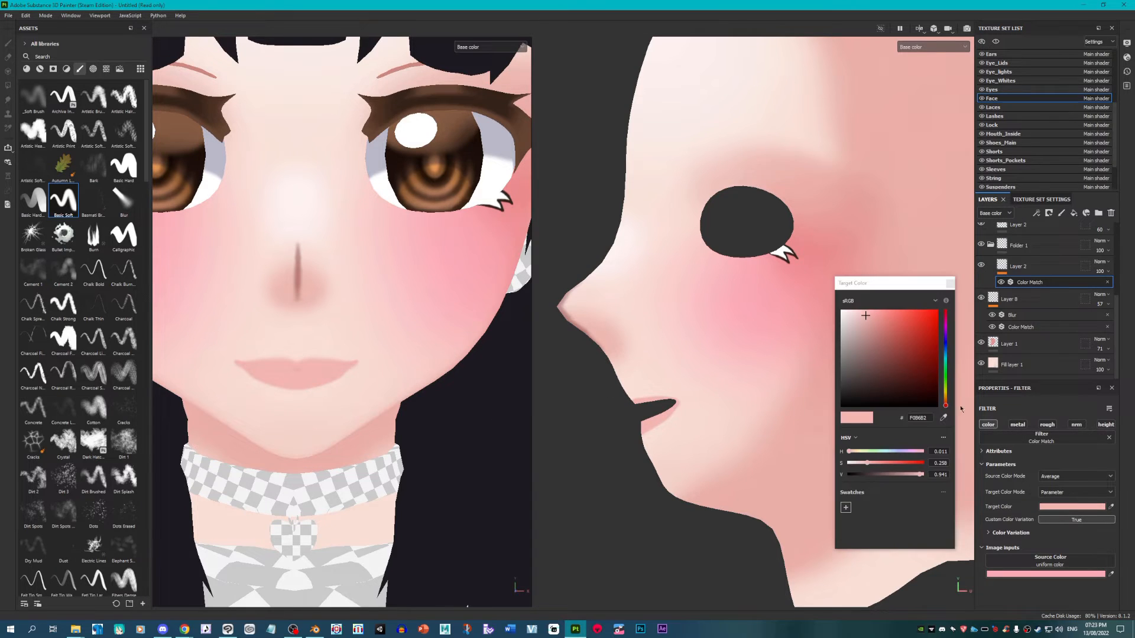
pyautogui.click(871, 325)
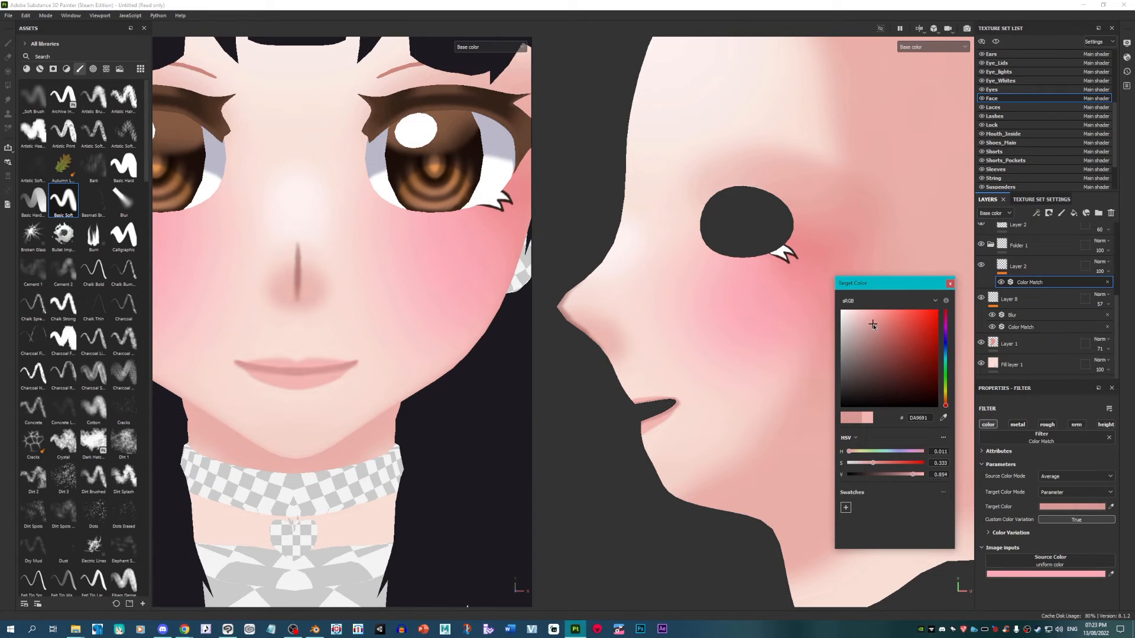
pyautogui.scroll(-8, 422, 442)
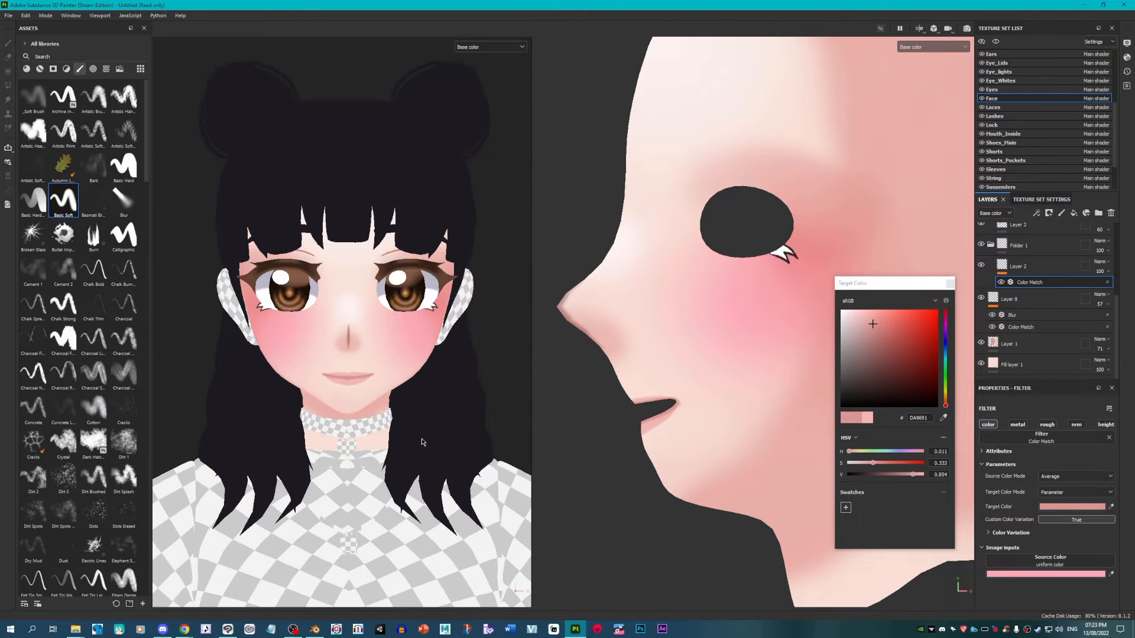
pyautogui.scroll(3, 360, 432)
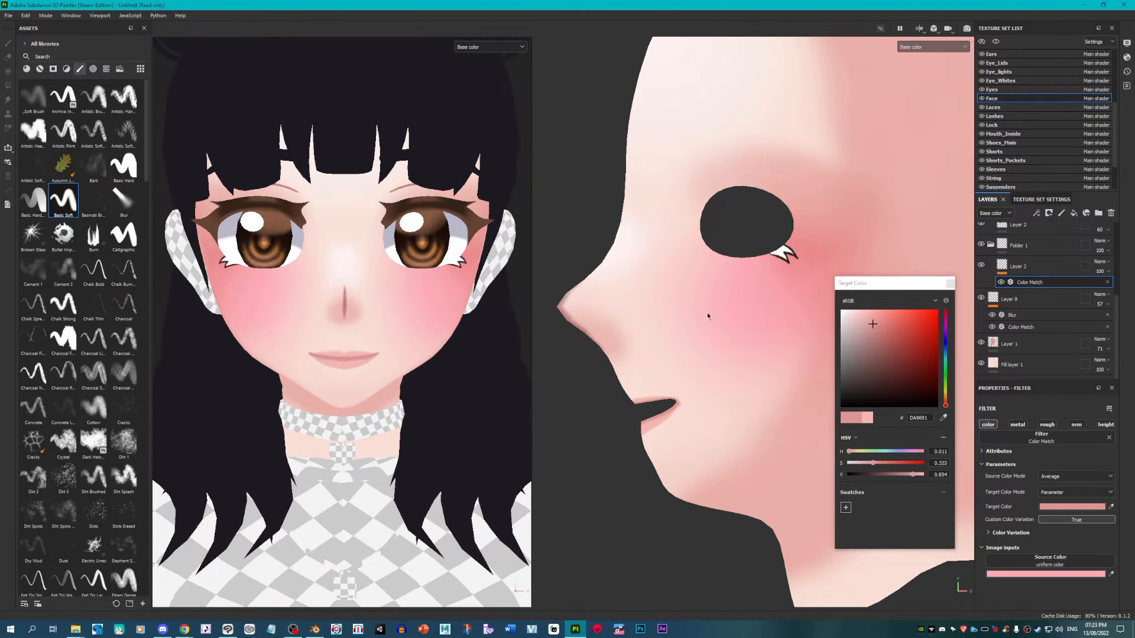
pyautogui.click(944, 284)
pyautogui.scroll(6, 331, 366)
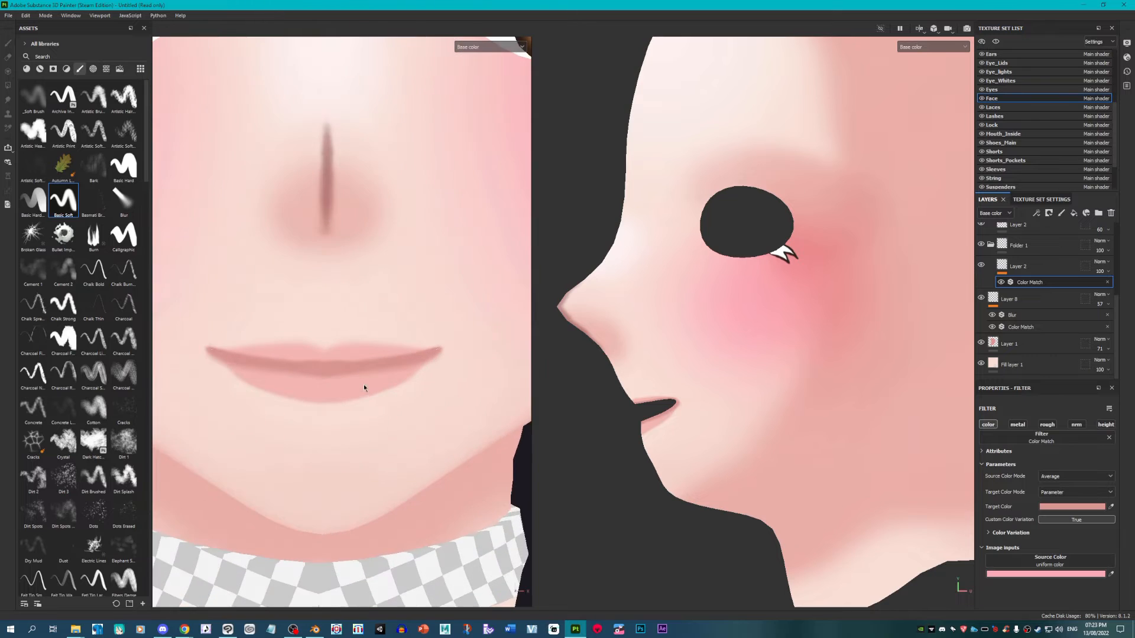
pyautogui.scroll(-4, 355, 367)
pyautogui.scroll(1, 376, 360)
pyautogui.scroll(-3, 384, 359)
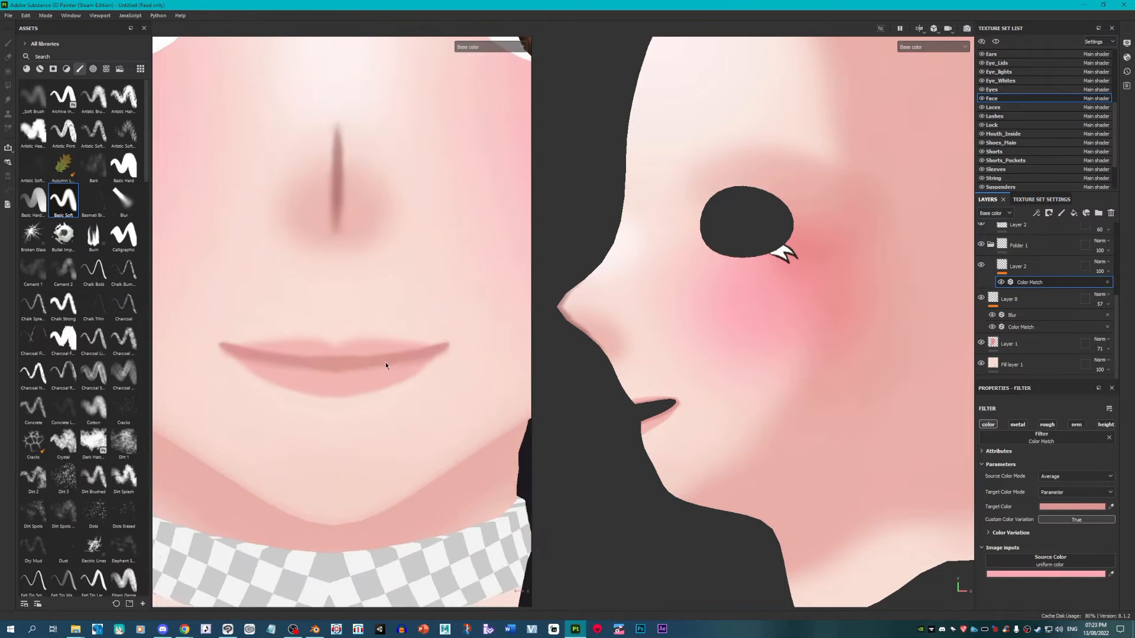
pyautogui.scroll(6, 378, 366)
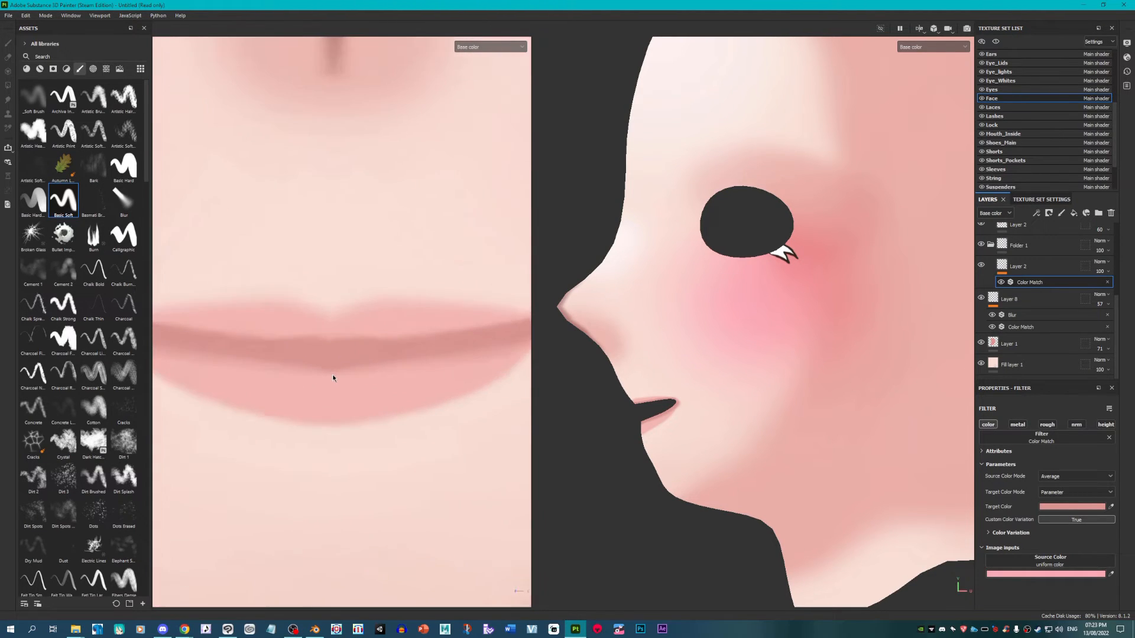
# Step: Thin and clean up the dark line between the lips on Folder 1's Layer 2 with a 0.31-size eraser
pyautogui.click(1040, 267)
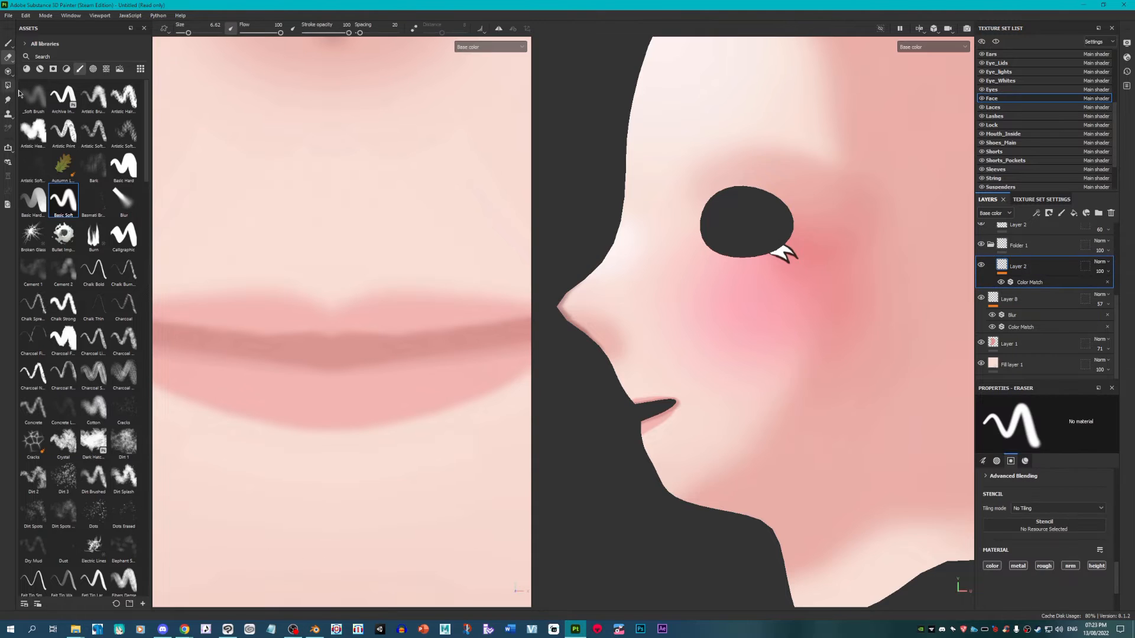
pyautogui.press(']')
pyautogui.keyDown('ctrl'); pyautogui.moveTo(357, 321); pyautogui.dragTo(249, 322, button='right'); pyautogui.keyUp('ctrl')
pyautogui.scroll(3, 358, 325)
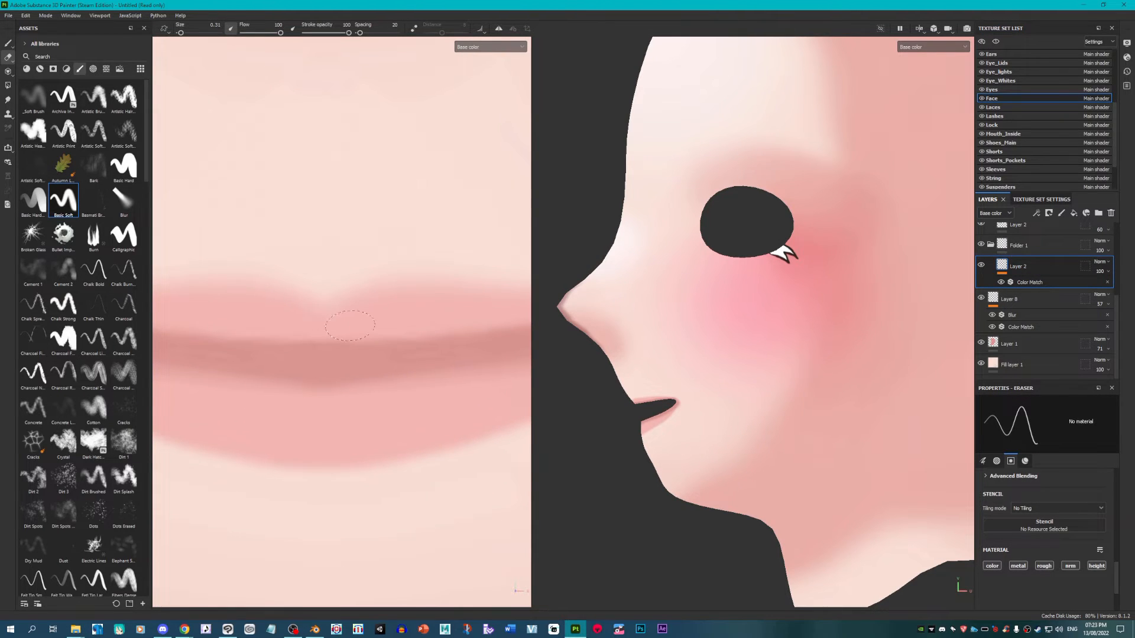
pyautogui.scroll(-4, 325, 338)
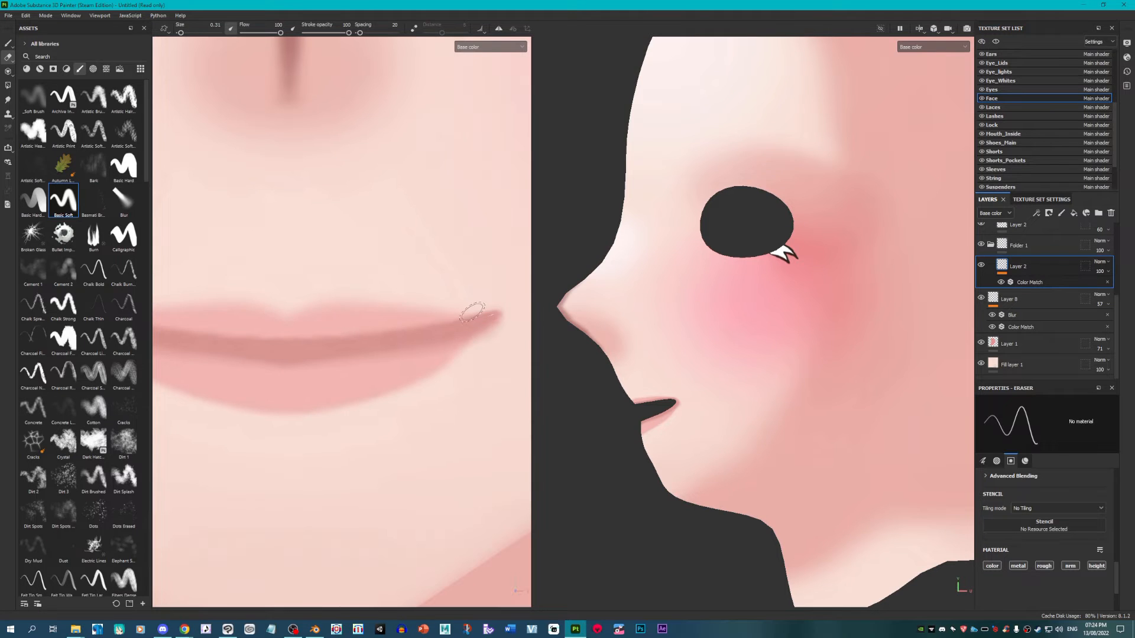
pyautogui.moveTo(474, 310)
pyautogui.keyDown('alt'); pyautogui.mouseDown()
pyautogui.moveTo(495, 333)
pyautogui.moveTo(422, 351)
pyautogui.mouseUp(); pyautogui.keyUp('alt')
pyautogui.scroll(4, 496, 335)
pyautogui.scroll(2, 469, 336)
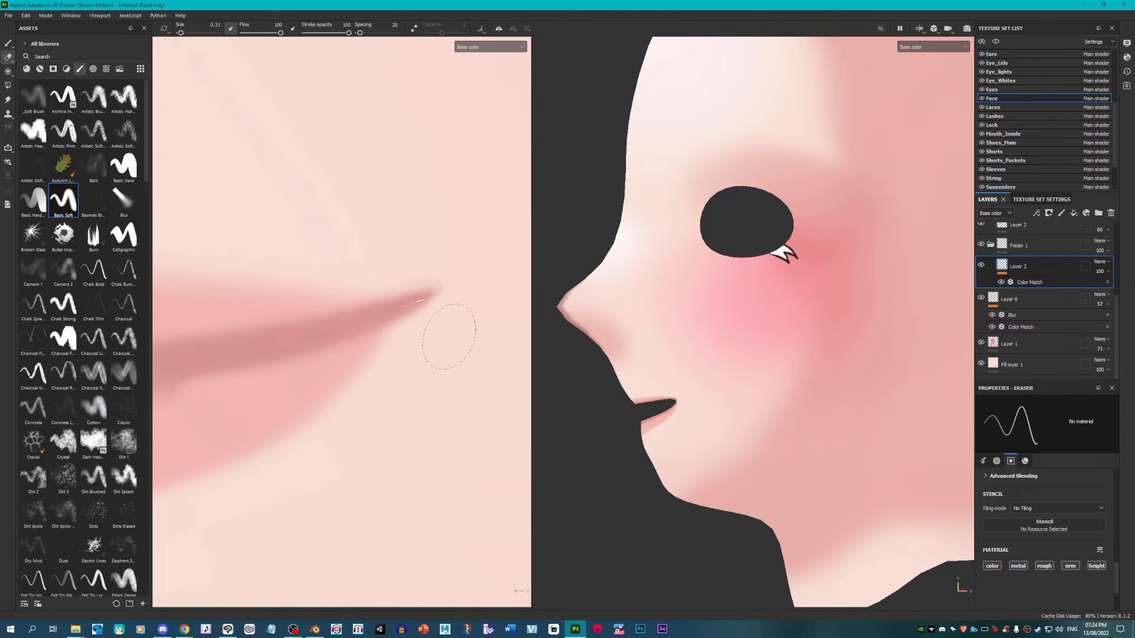
pyautogui.scroll(-2, 397, 364)
pyautogui.scroll(3, 351, 379)
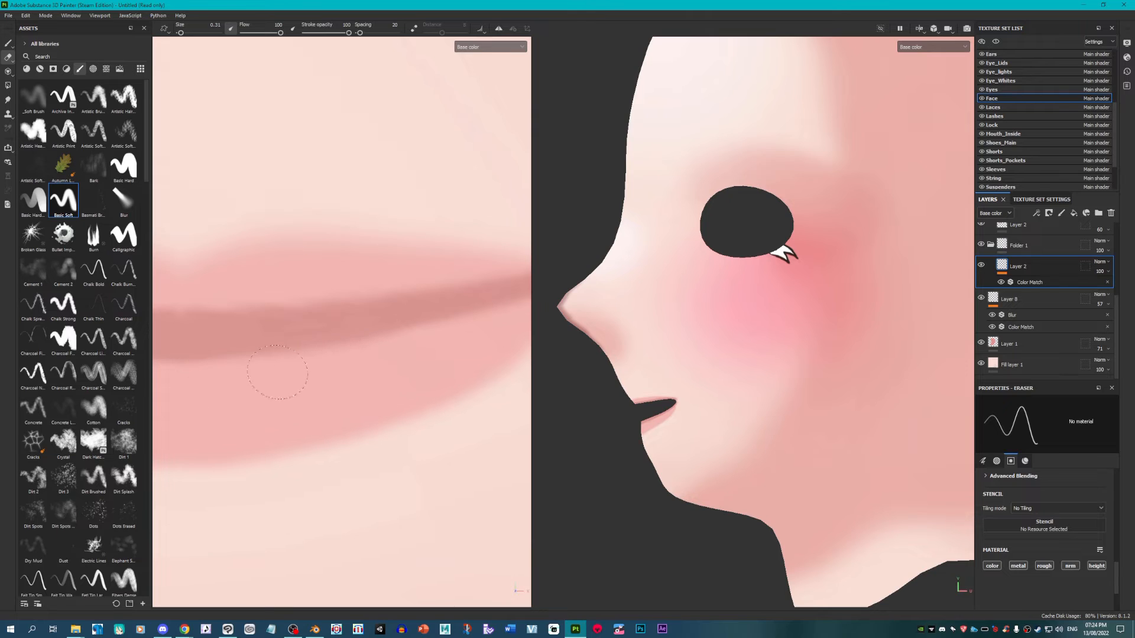
pyautogui.scroll(-1, 207, 374)
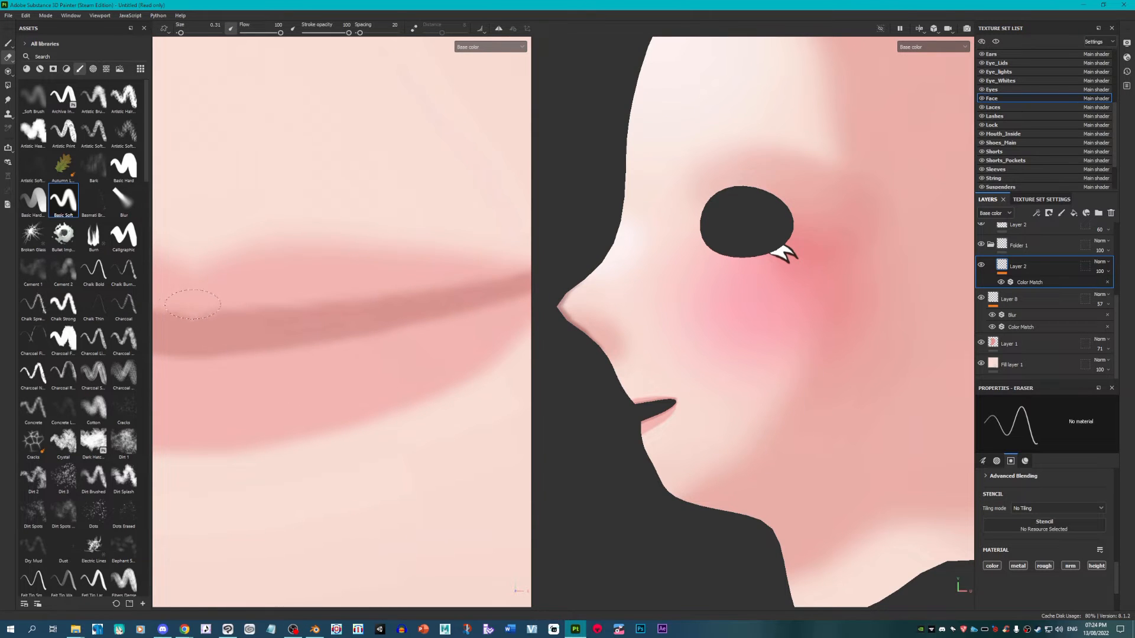
pyautogui.scroll(-2, 253, 291)
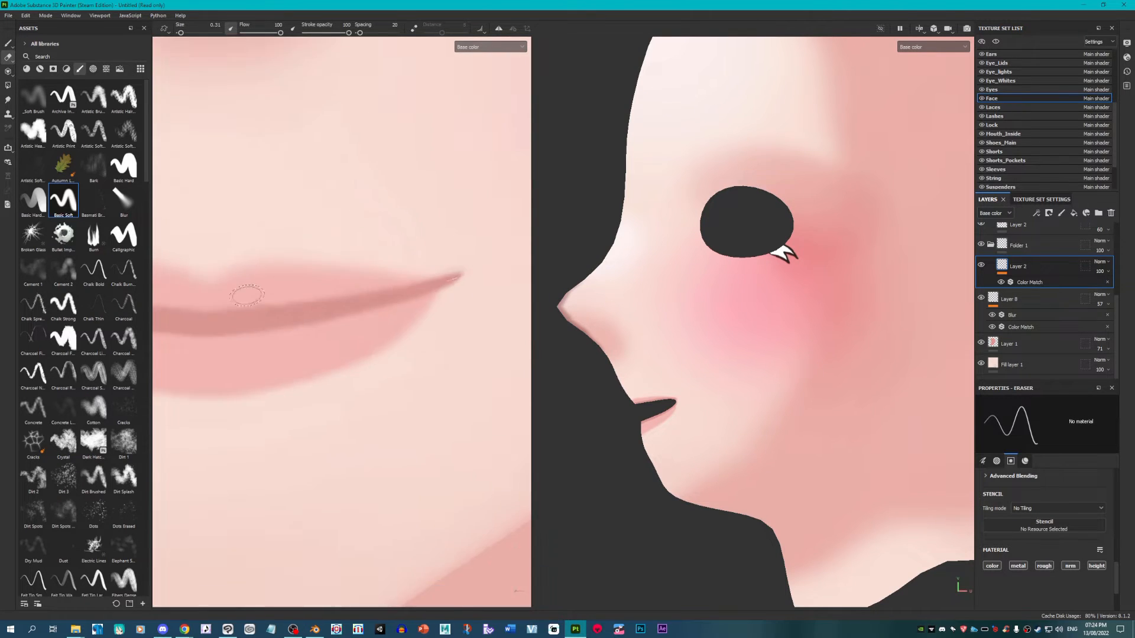
pyautogui.scroll(2, 482, 256)
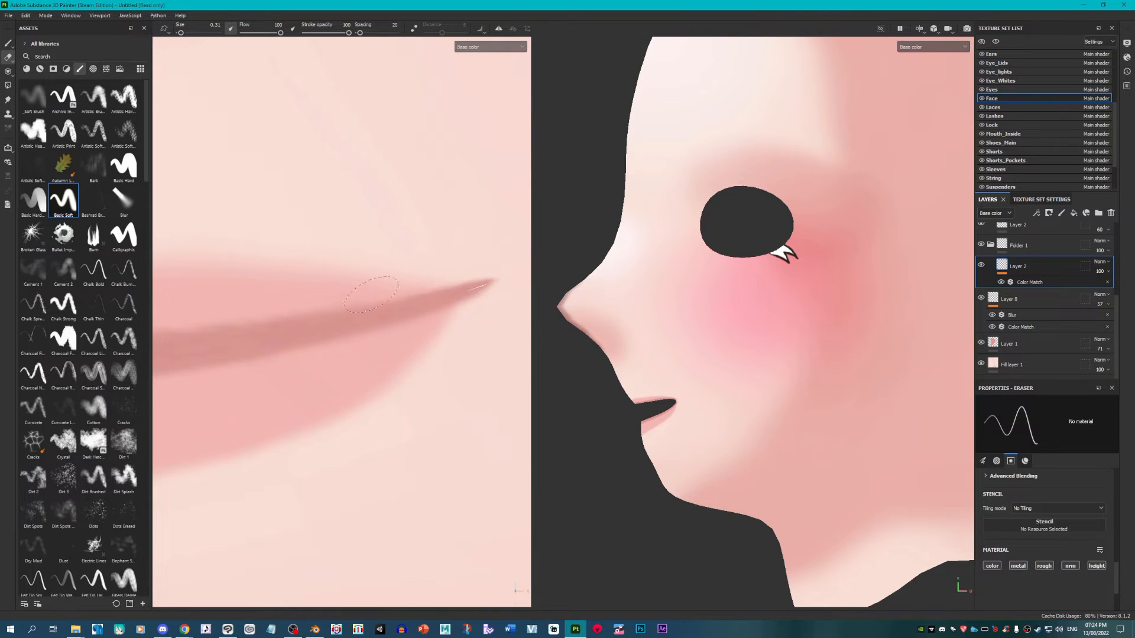
pyautogui.scroll(1, 389, 283)
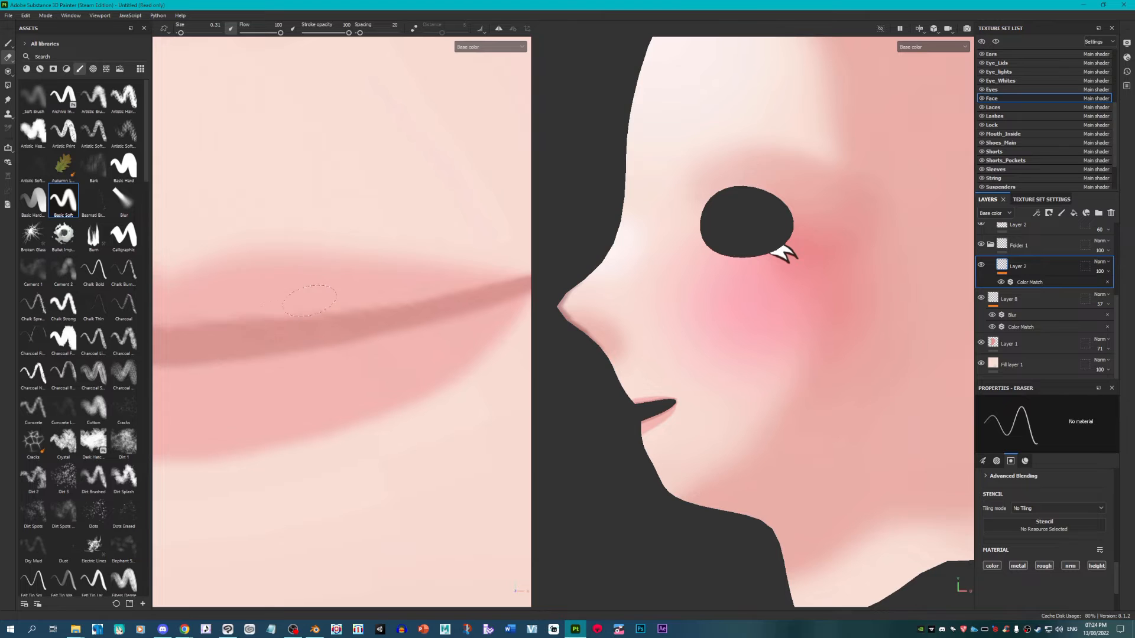
pyautogui.scroll(-6, 397, 325)
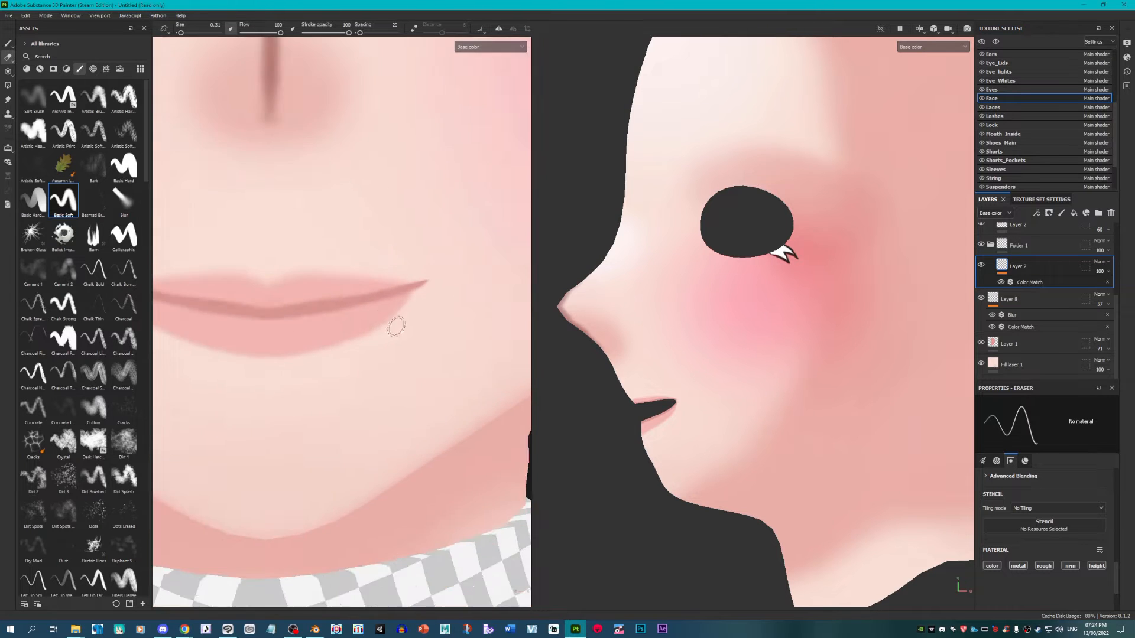
pyautogui.scroll(5, 448, 405)
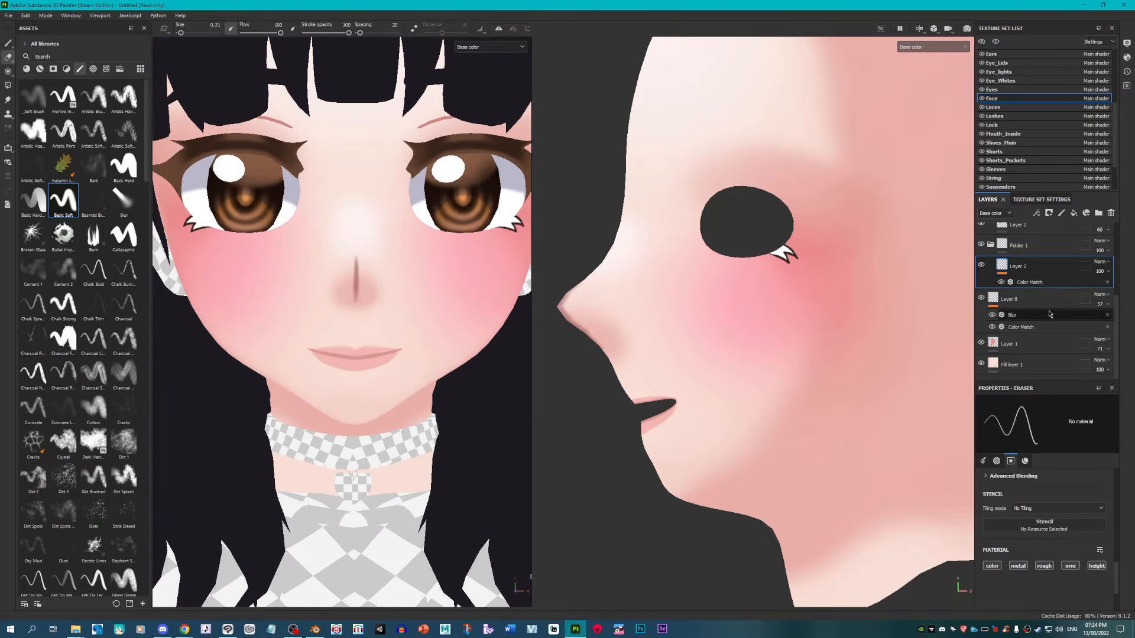
# Step: Set Layer 8's Color Match target color to black and raise the layer's opacity to 100
pyautogui.click(1028, 315)
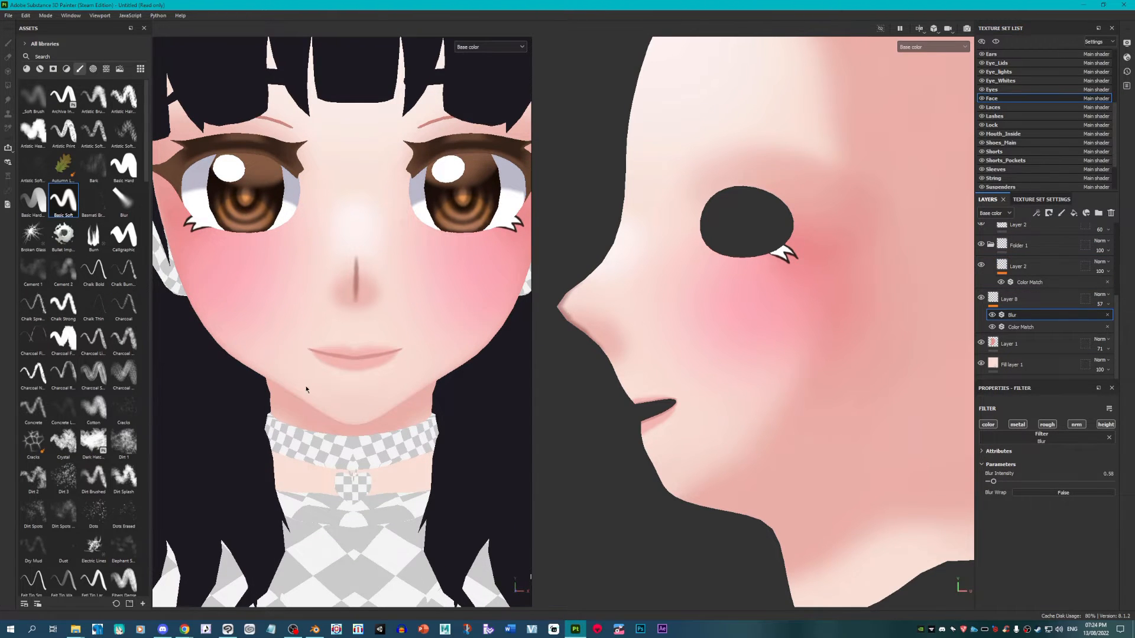
pyautogui.scroll(-5, 306, 389)
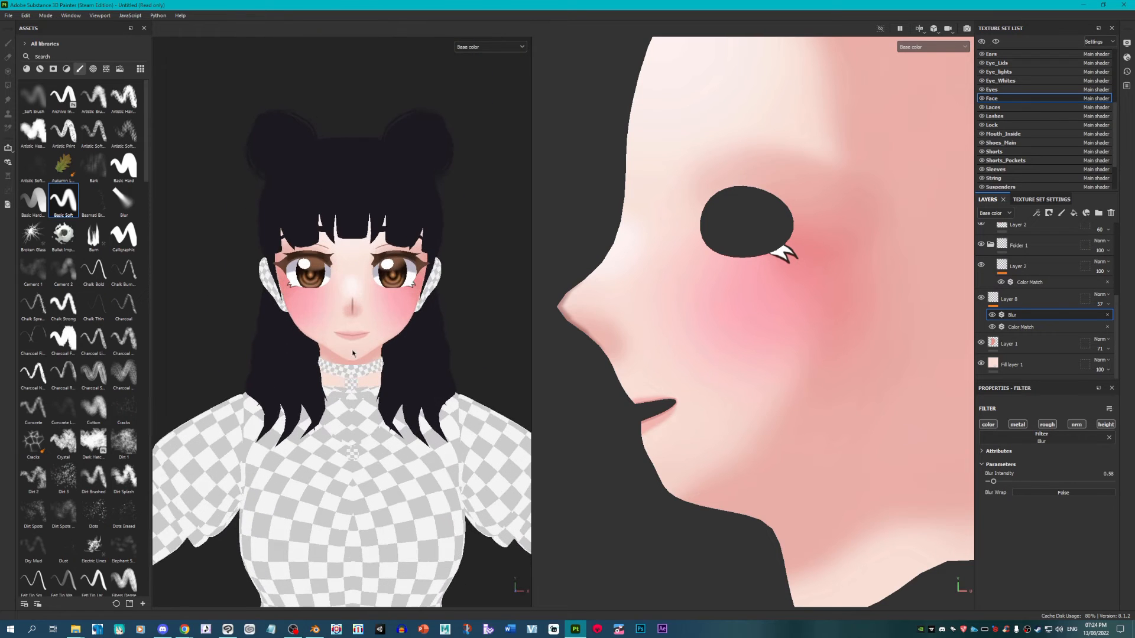
pyautogui.scroll(1, 352, 349)
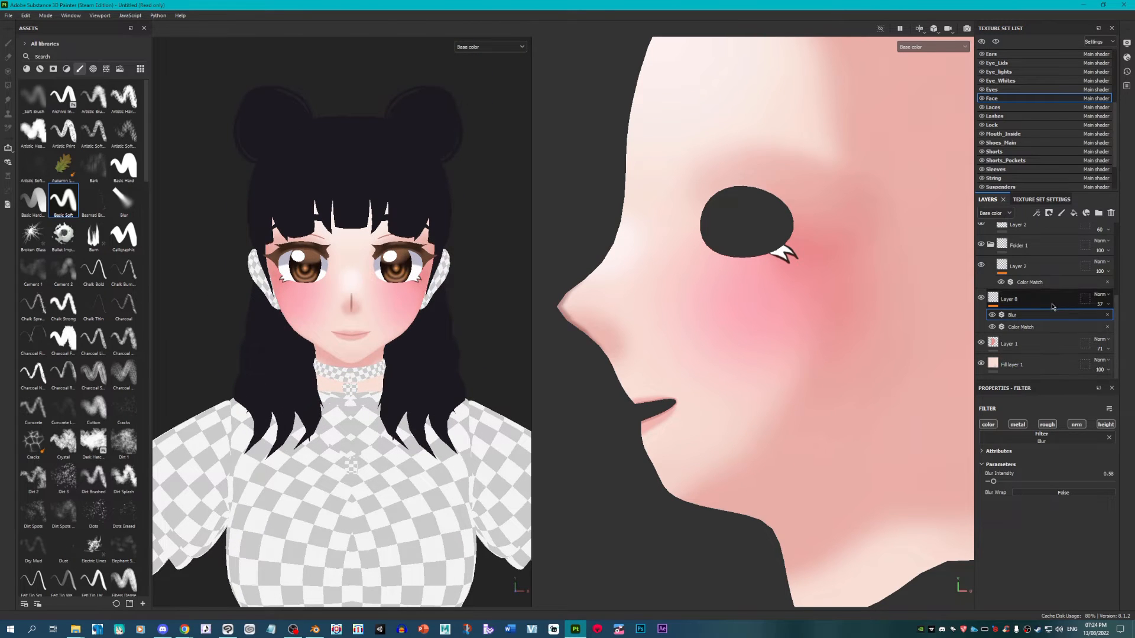
pyautogui.click(1020, 326)
pyautogui.click(1084, 507)
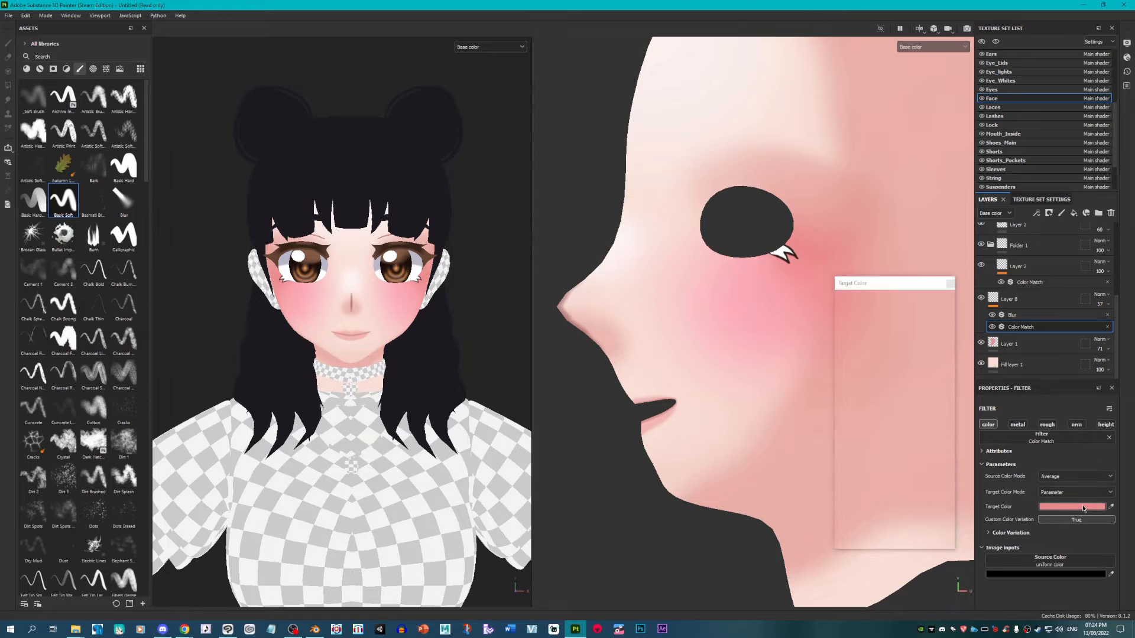
pyautogui.moveTo(839, 377); pyautogui.dragTo(829, 392)
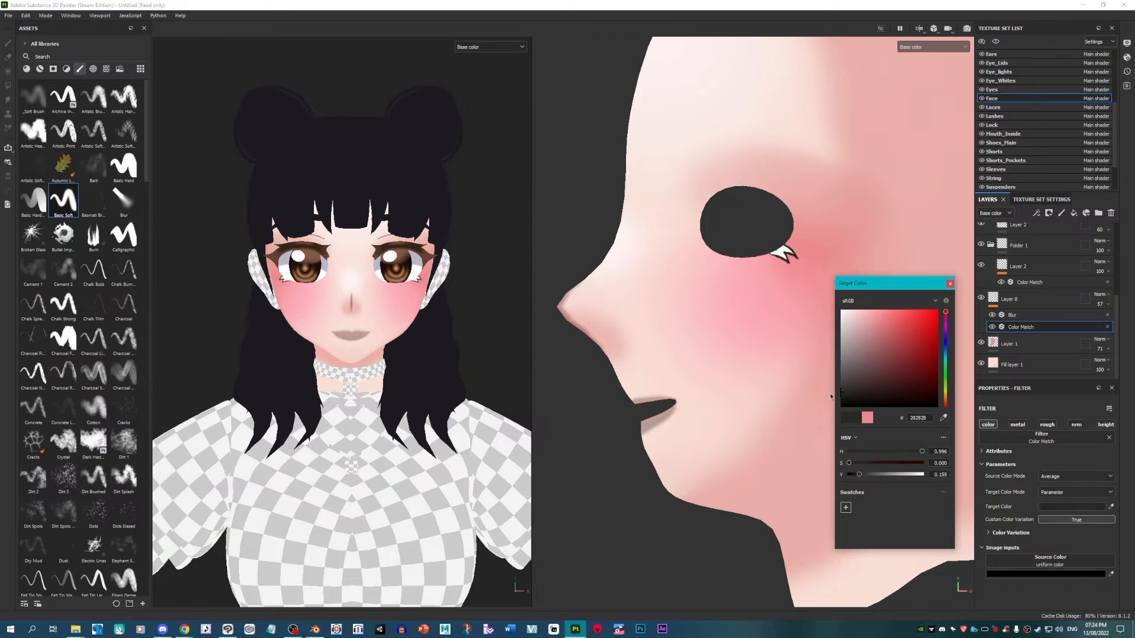
pyautogui.click(950, 284)
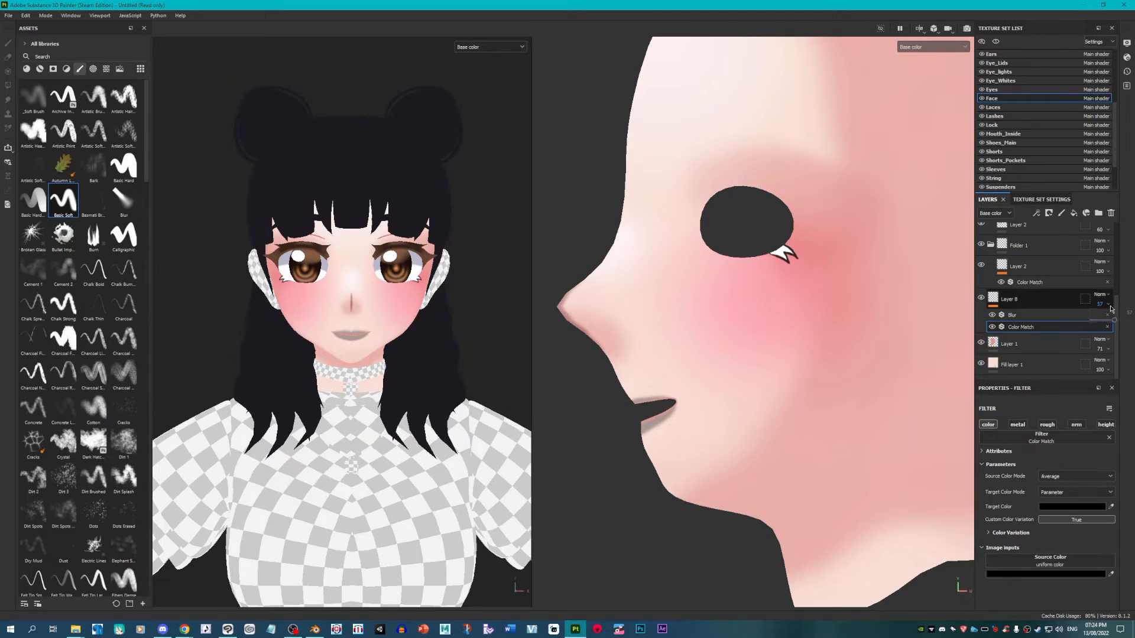
pyautogui.moveTo(1115, 321); pyautogui.dragTo(1132, 320)
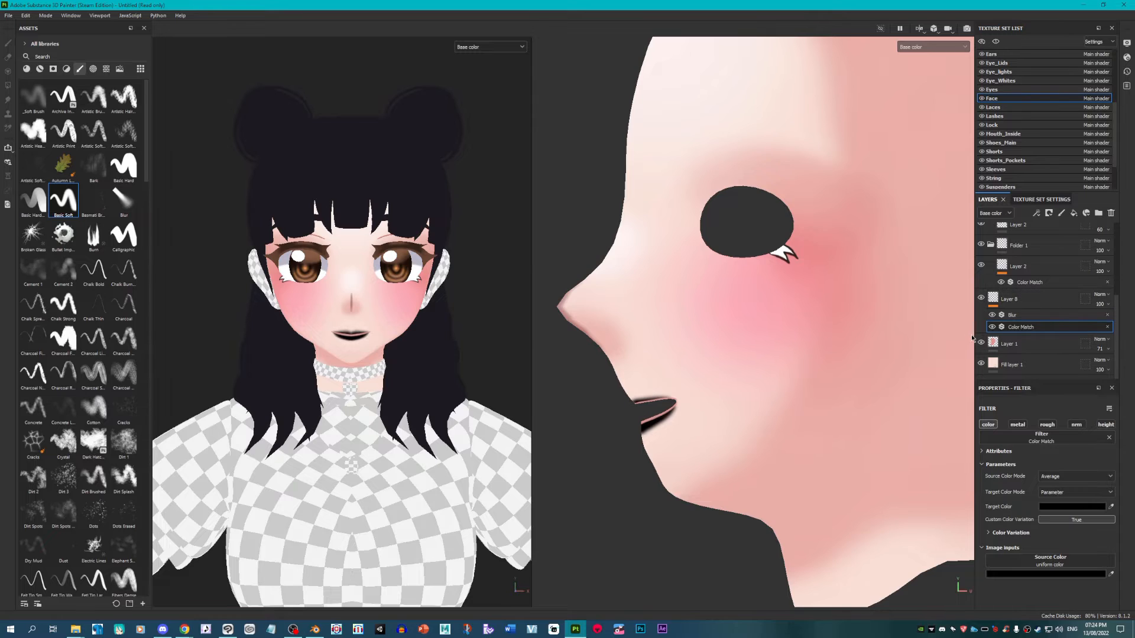
# Step: Set the Color Match target color of Layer 2 in Folder 1 to black
pyautogui.click(1061, 282)
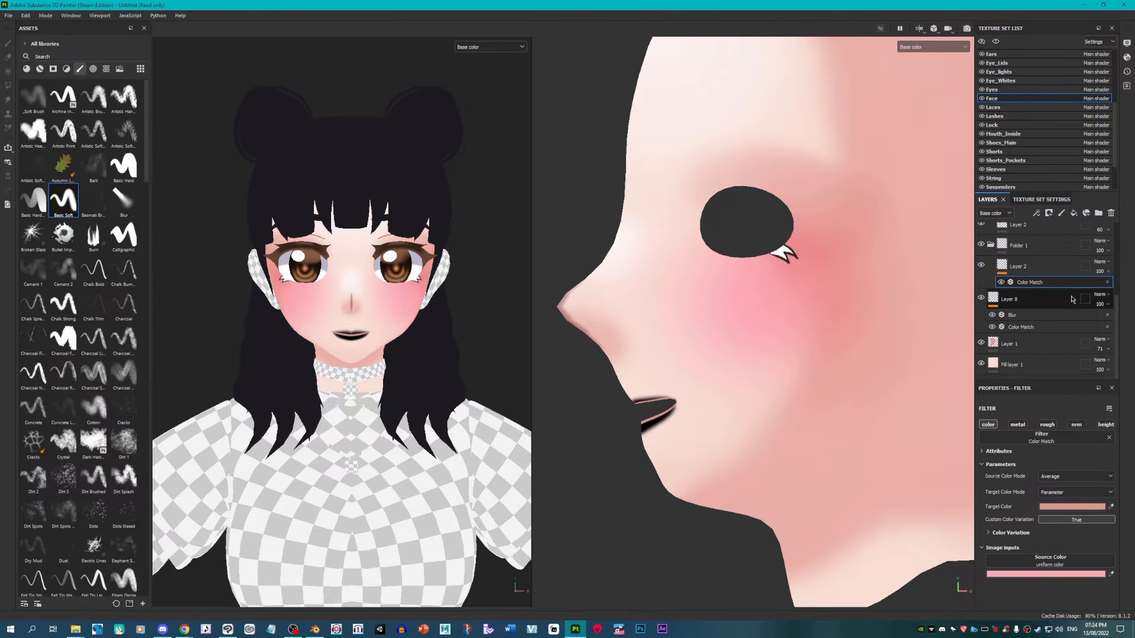
pyautogui.click(1075, 506)
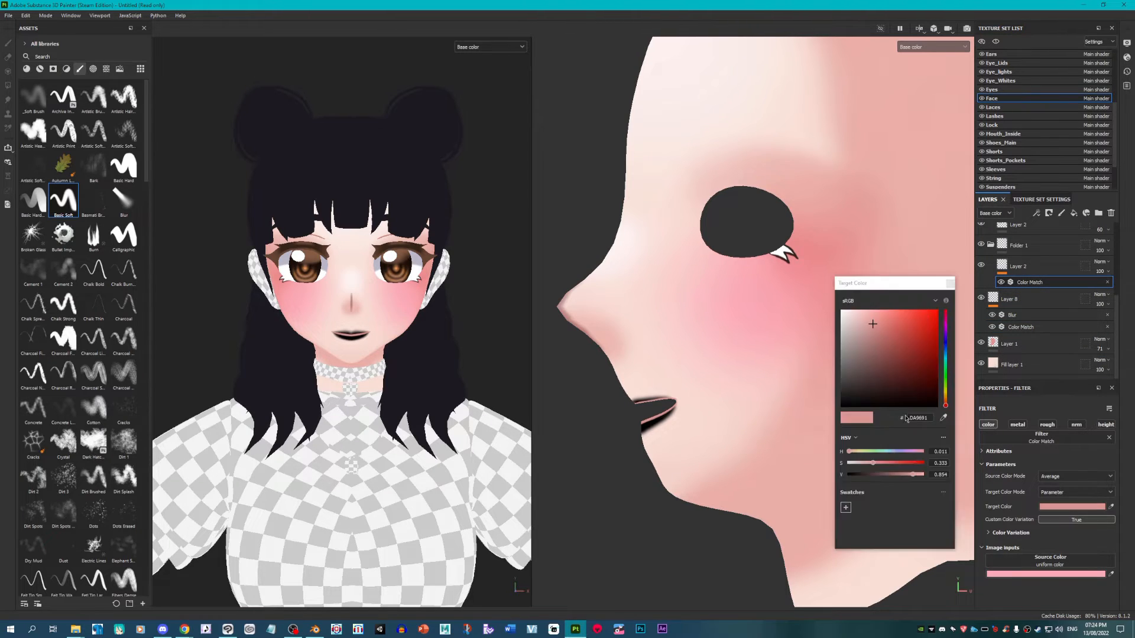
pyautogui.click(949, 284)
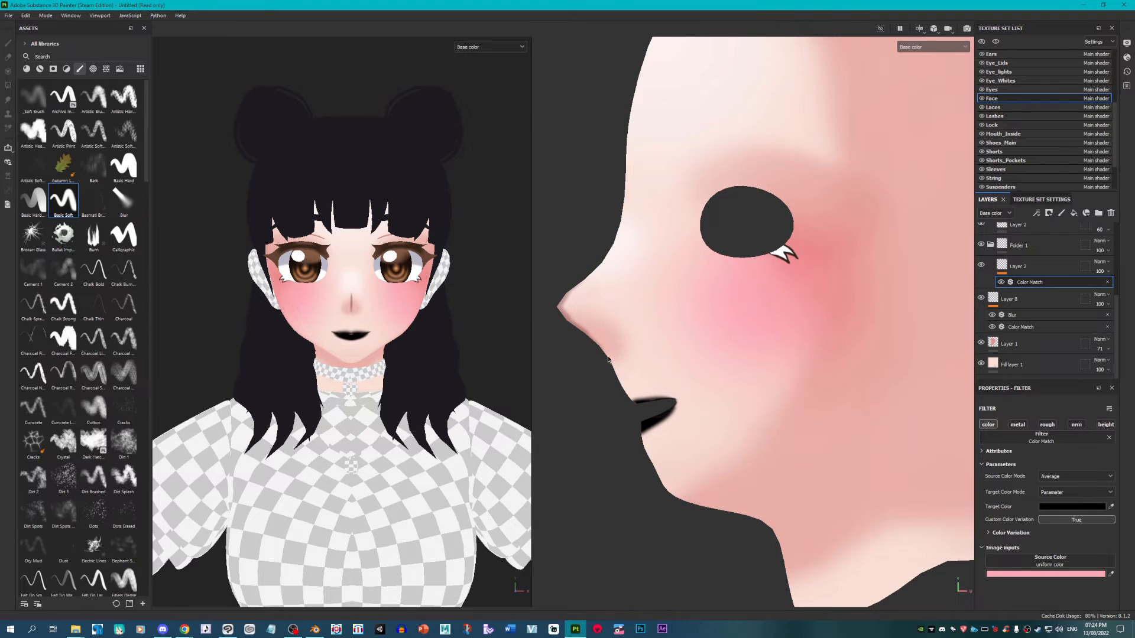
pyautogui.scroll(10, 305, 336)
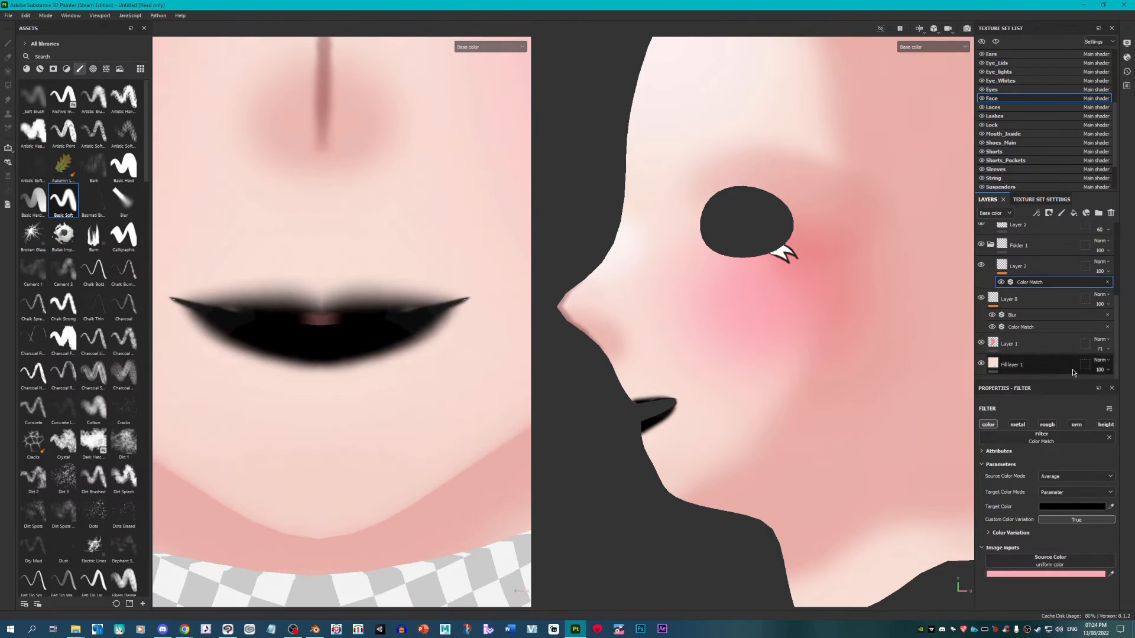
# Step: Erase the small pink highlight at the centre of the lips on Folder 1 copy 1's Layer 2
pyautogui.scroll(2, 1034, 276)
pyautogui.click(1030, 278)
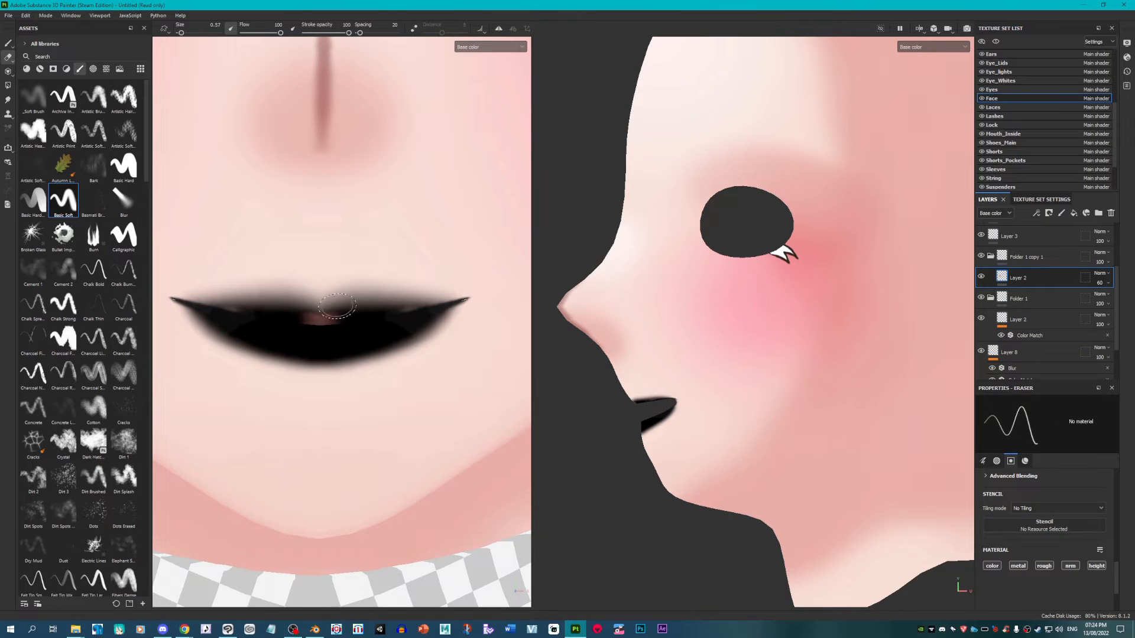
pyautogui.keyDown('ctrl'); pyautogui.moveTo(349, 316); pyautogui.dragTo(384, 322, button='right'); pyautogui.keyUp('ctrl')
pyautogui.hotkey('ctrl', 'z')
pyautogui.scroll(-6, 420, 290)
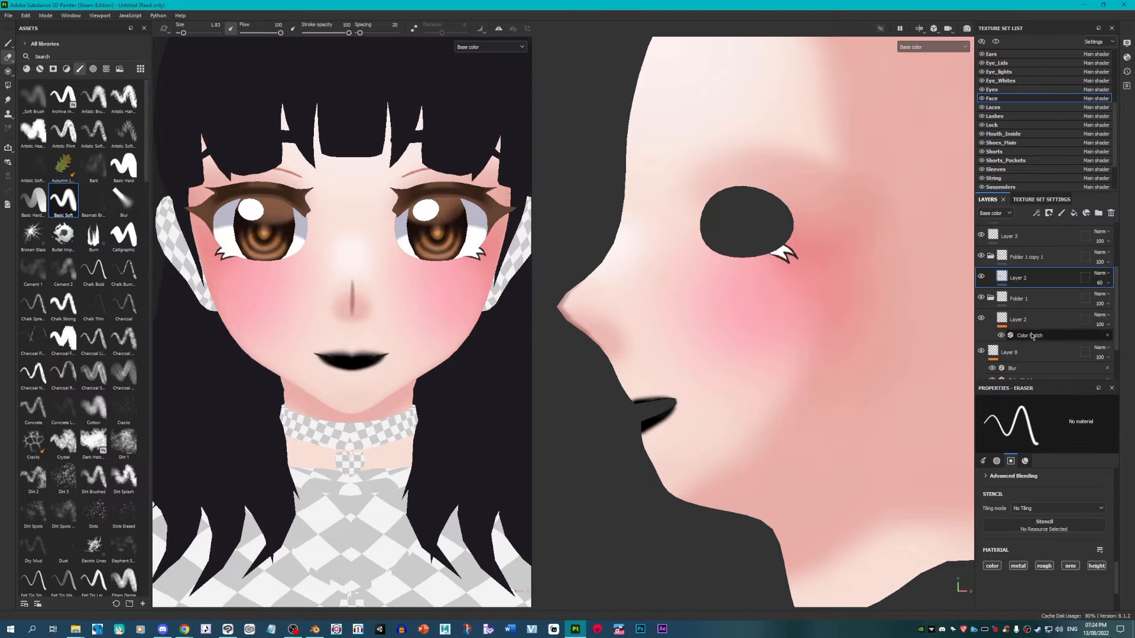
# Step: Collapse Folder 1 and set Layer 8's opacity to 98
pyautogui.click(1101, 332)
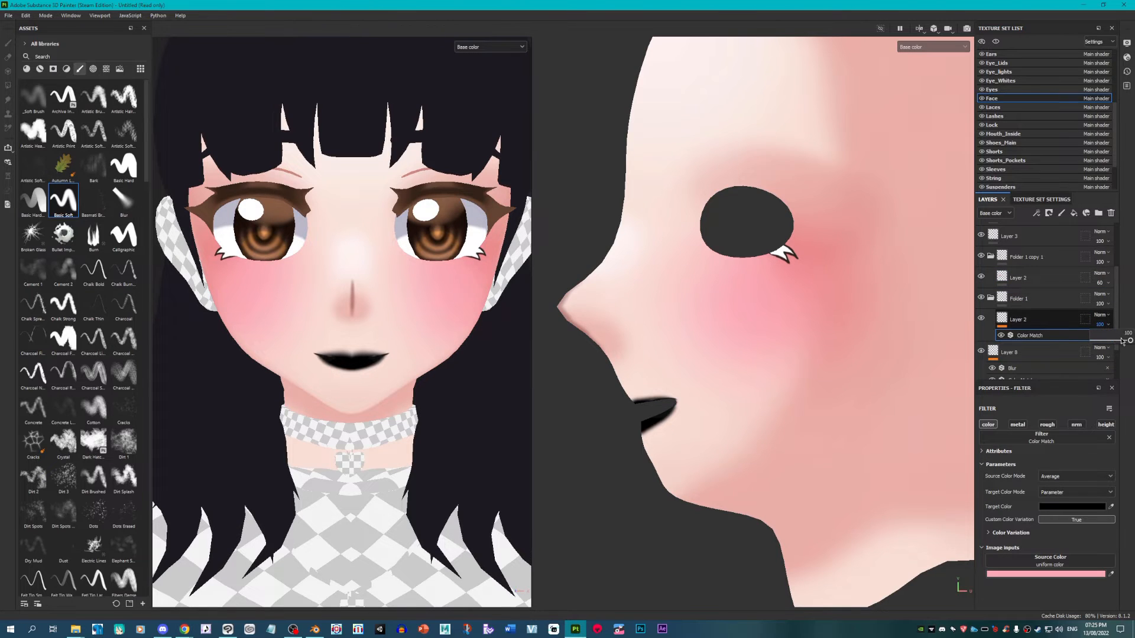
pyautogui.moveTo(1122, 341); pyautogui.dragTo(1129, 341)
pyautogui.click(990, 298)
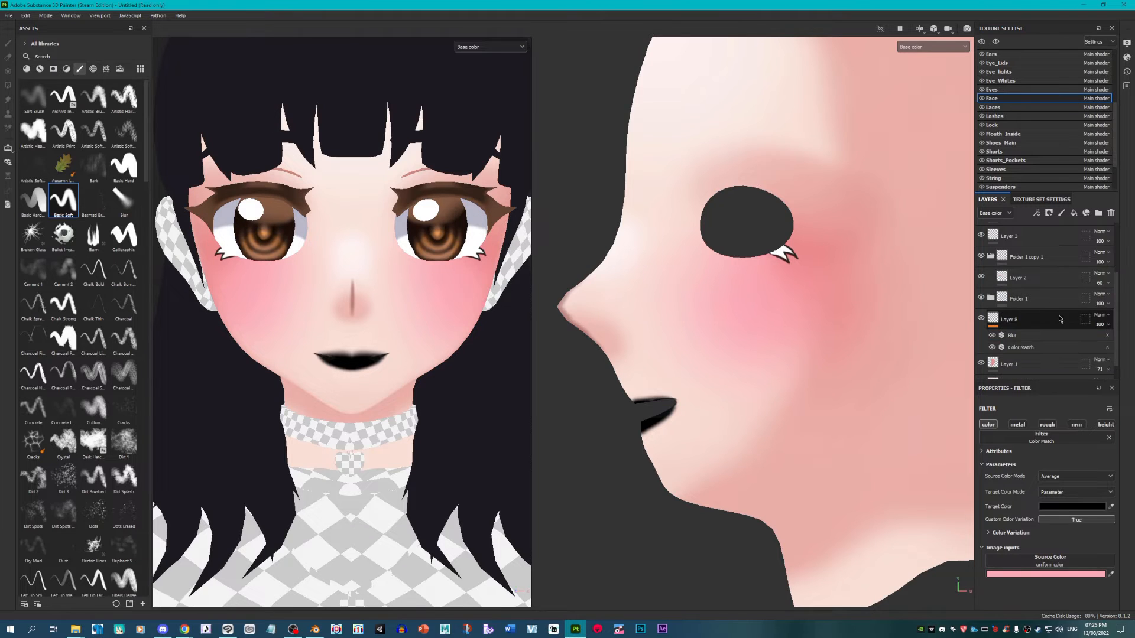
pyautogui.click(1052, 327)
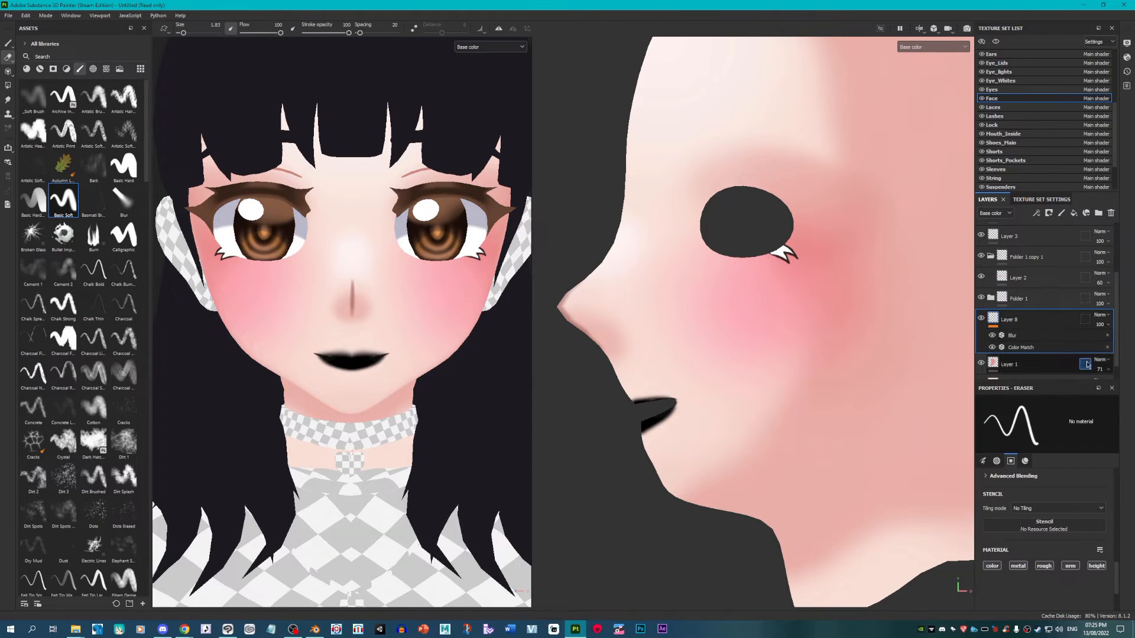
pyautogui.click(1099, 324)
pyautogui.moveTo(1130, 342); pyautogui.dragTo(1129, 341)
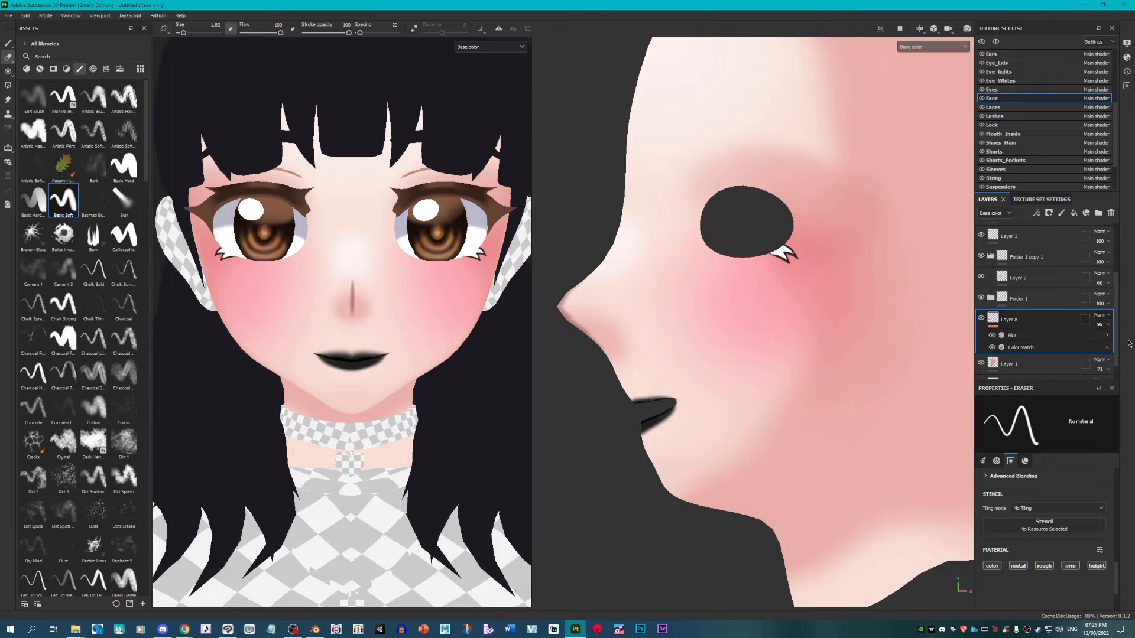
# Step: Switch to the Paint tool with a small brush on Layer 8 and inspect the layer's Blur filter settings
pyautogui.scroll(8, 358, 335)
pyautogui.scroll(5, 236, 329)
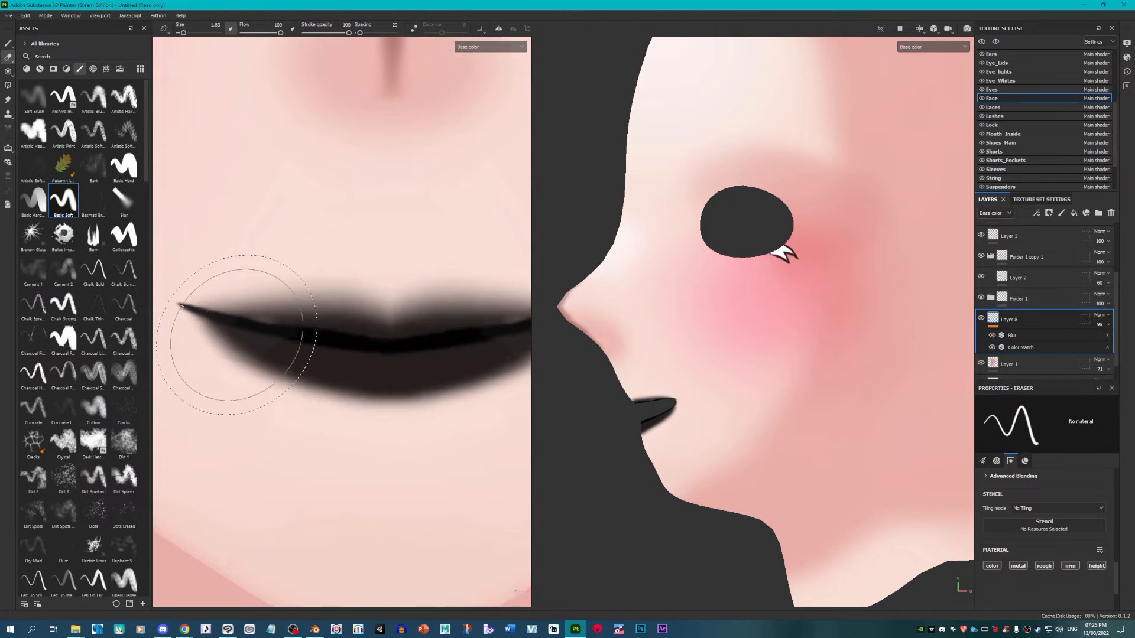
pyautogui.click(8, 44)
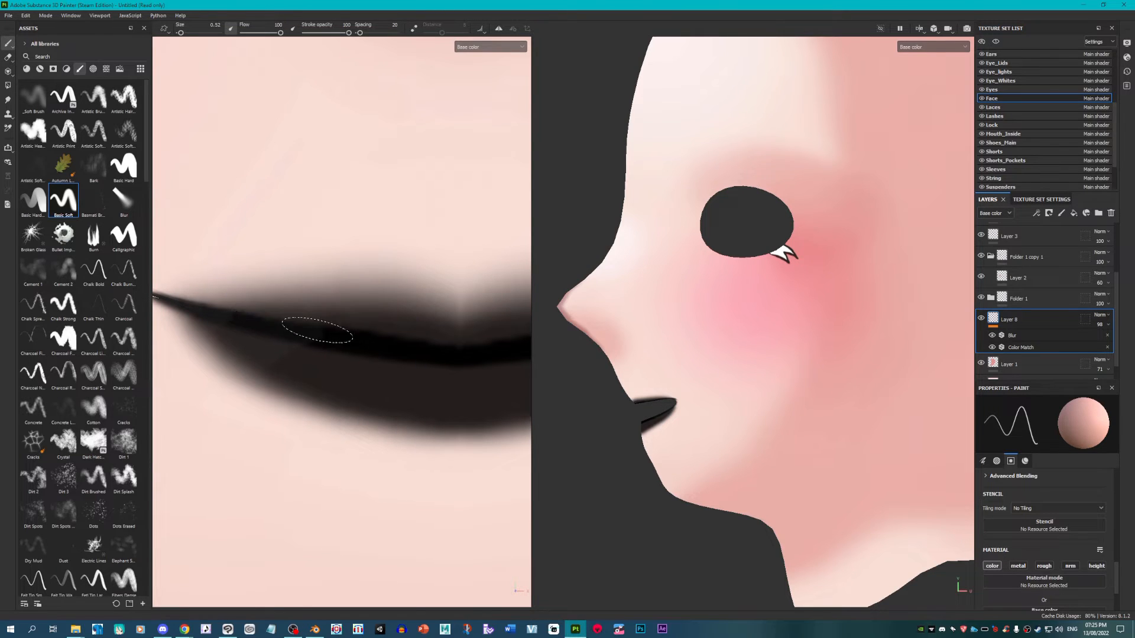
pyautogui.click(1042, 340)
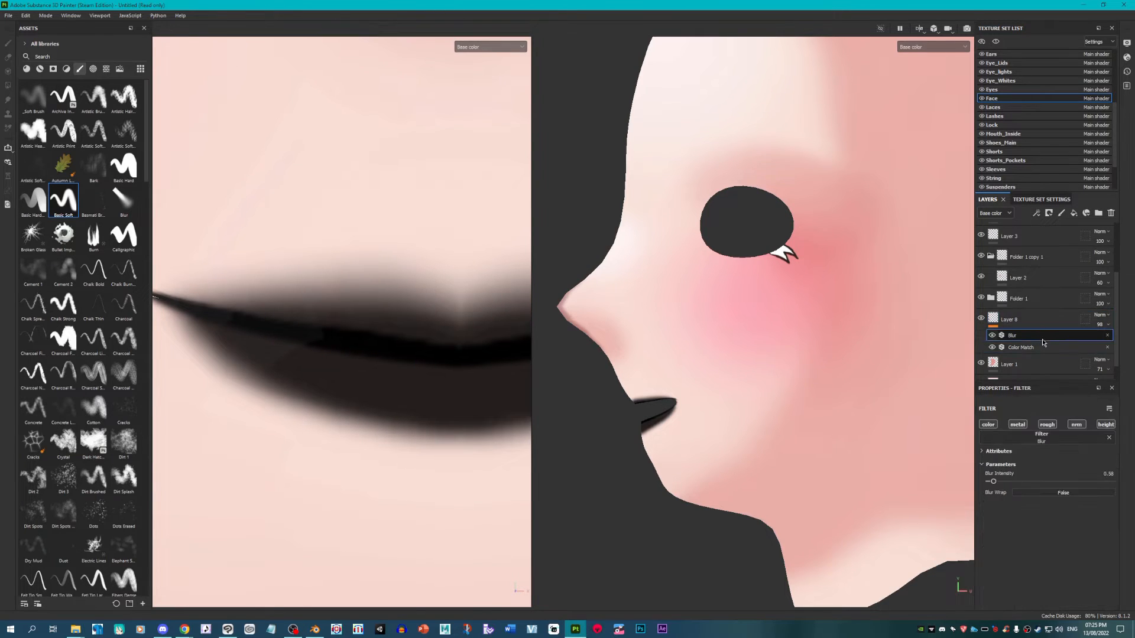
pyautogui.click(1038, 322)
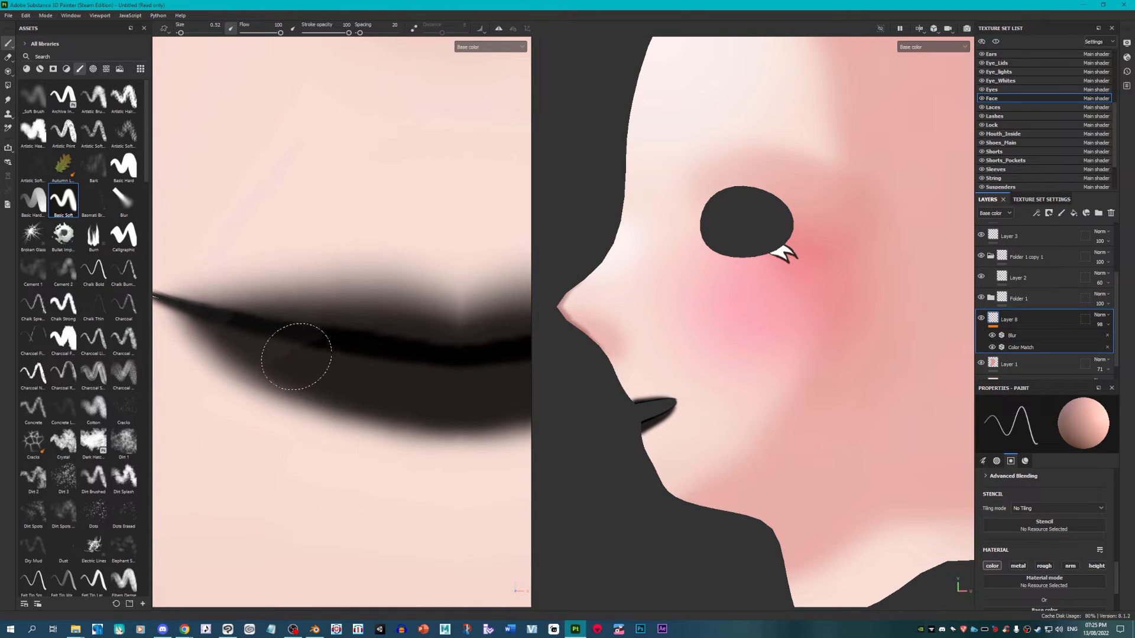
# Step: Try Layer 8 without its Blur and Color Match filters and restore both filters
pyautogui.click(1107, 336)
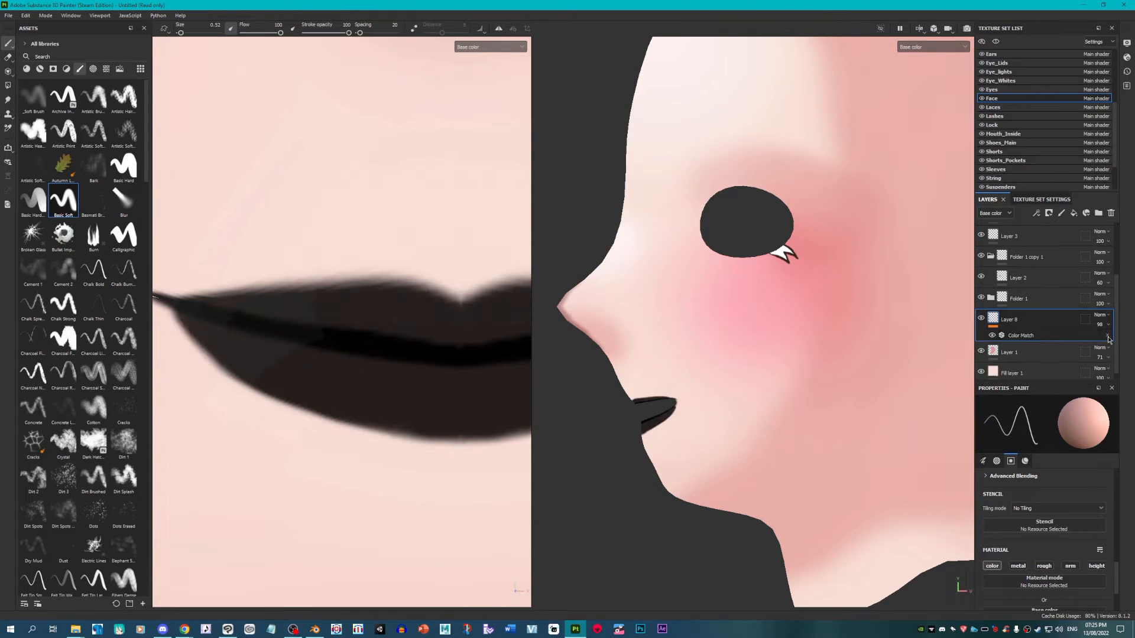
pyautogui.click(1107, 335)
pyautogui.hotkey('ctrl', 'z')
pyautogui.hotkey('ctrl', 'z')
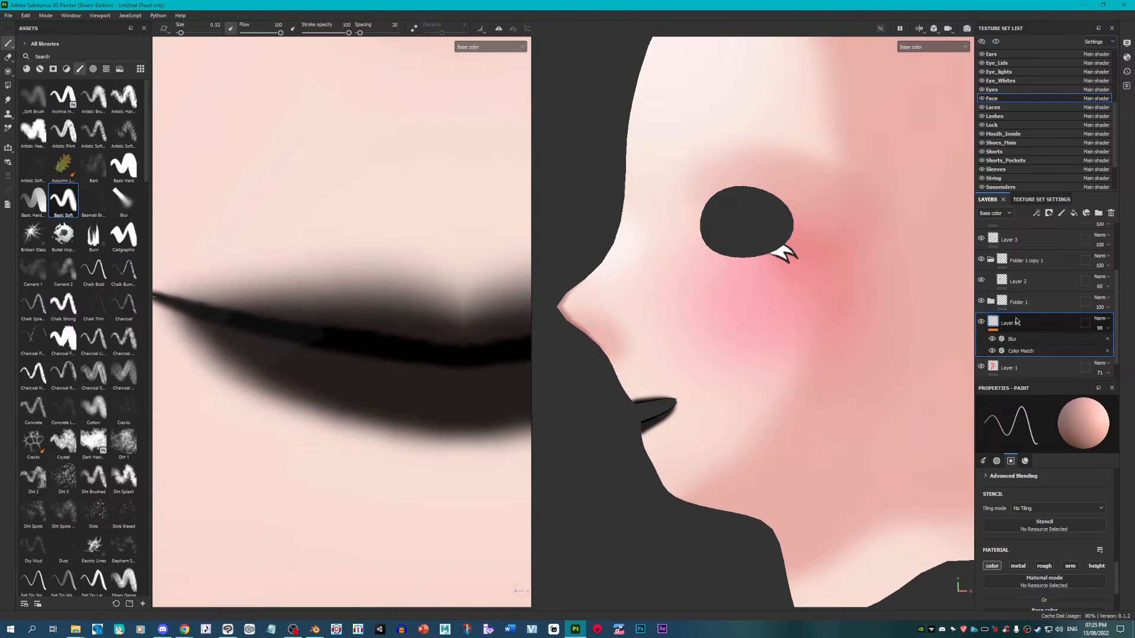
# Step: Toggle the visibility of Folder 1, Folder 1 copy 1 and Layers 2, 1, 5 and 4 to trace the patches on the mouth line
pyautogui.click(980, 301)
pyautogui.click(981, 301)
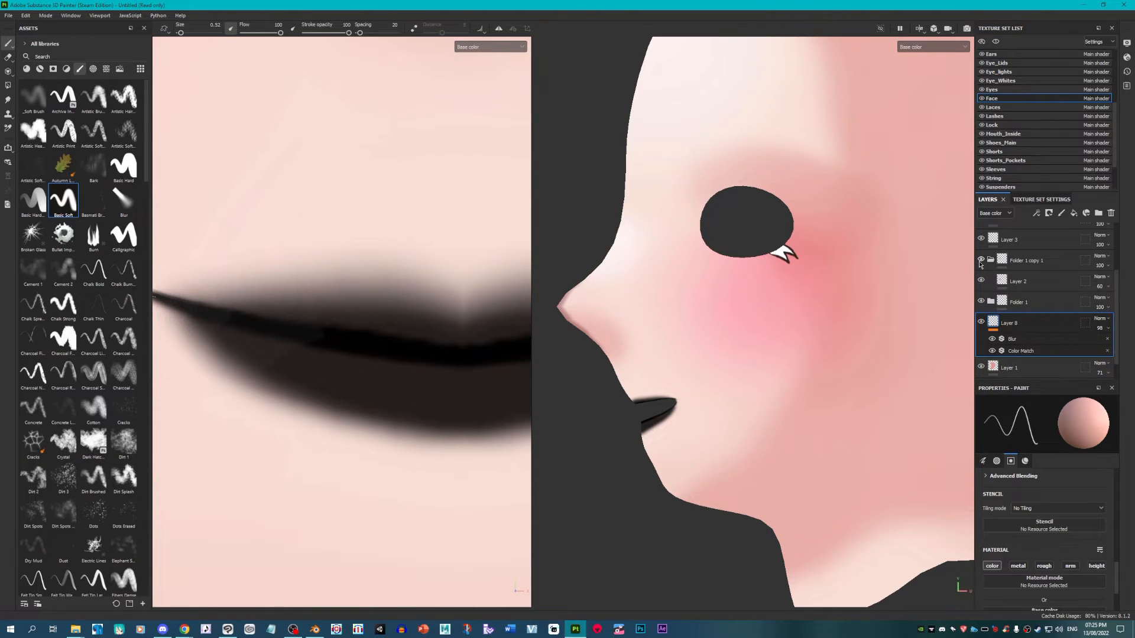
pyautogui.click(980, 263)
pyautogui.click(980, 262)
pyautogui.click(981, 280)
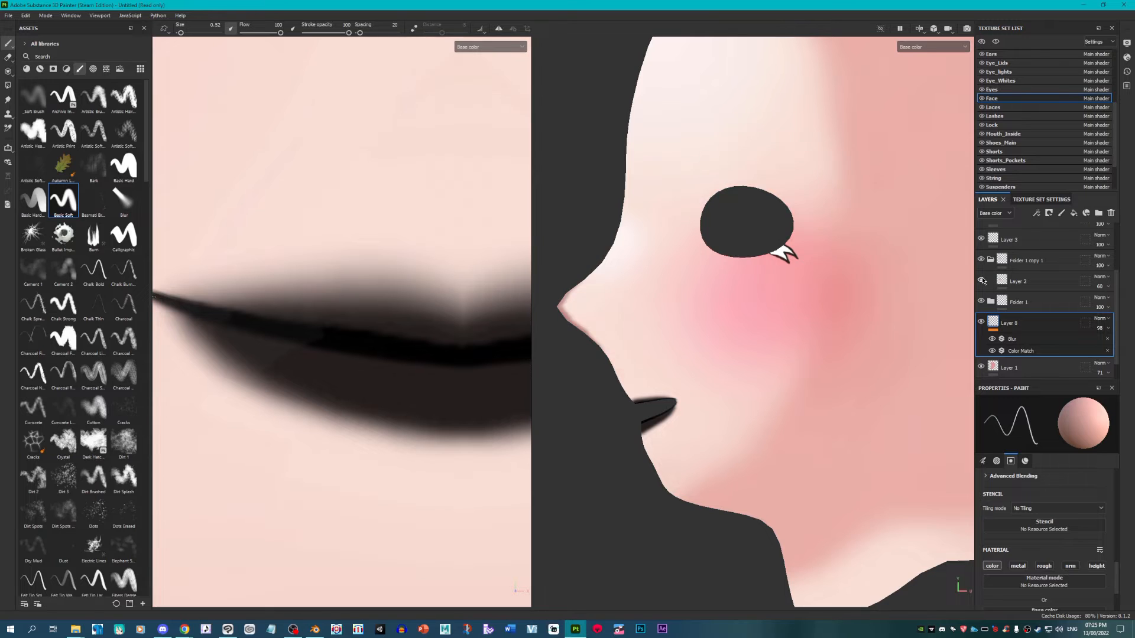
pyautogui.click(981, 280)
pyautogui.scroll(-1, 982, 281)
pyautogui.click(981, 344)
pyautogui.click(981, 344)
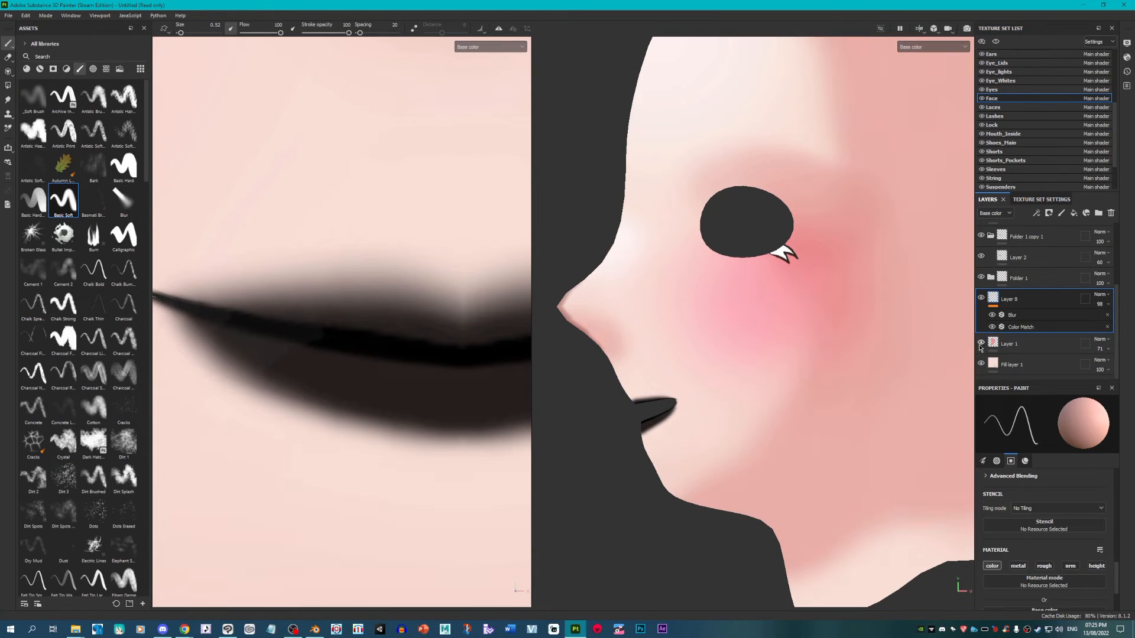
pyautogui.scroll(3, 982, 266)
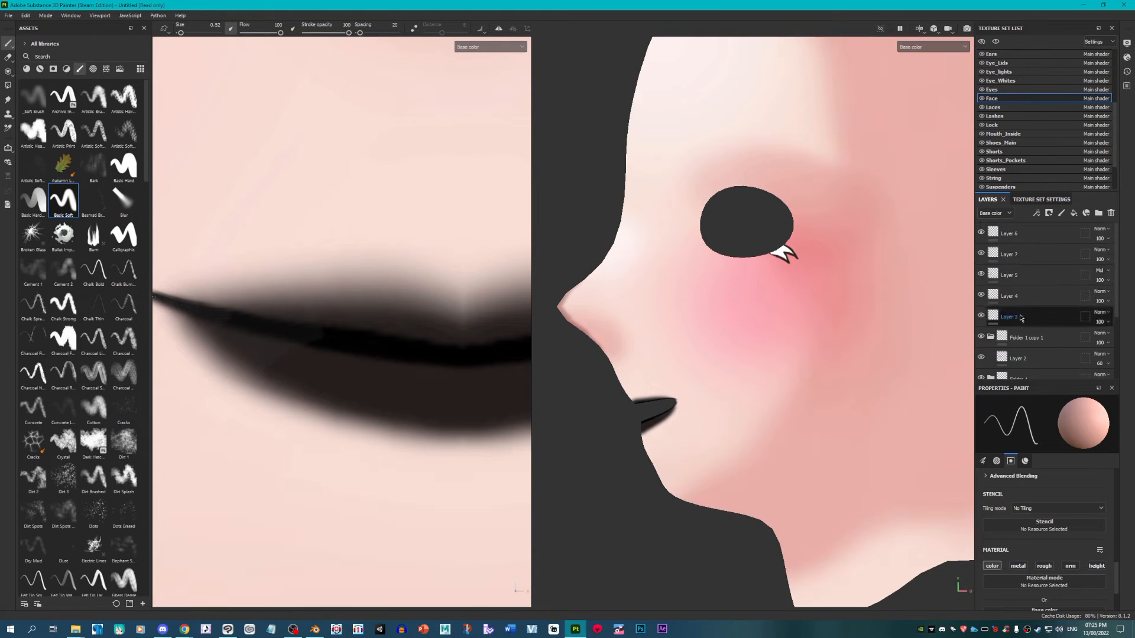
pyautogui.click(981, 274)
pyautogui.click(981, 275)
pyautogui.click(981, 295)
pyautogui.click(981, 295)
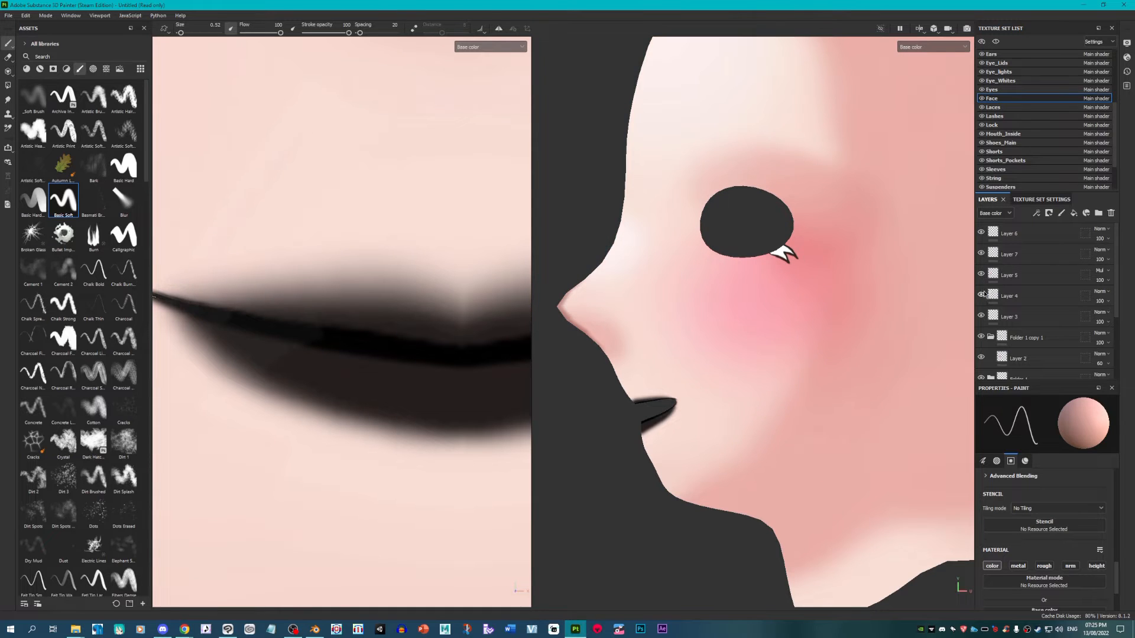
# Step: Select Layer 4, choose the _Soft Brush preset and compare the mouth line with the layer hidden and shown
pyautogui.click(1008, 296)
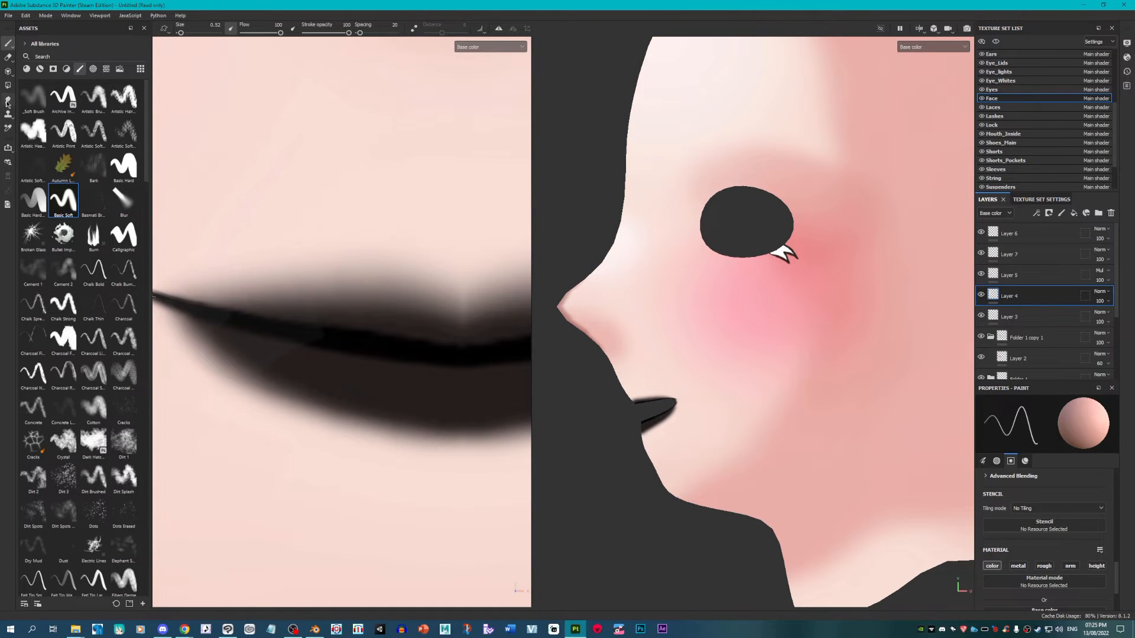
pyautogui.click(33, 95)
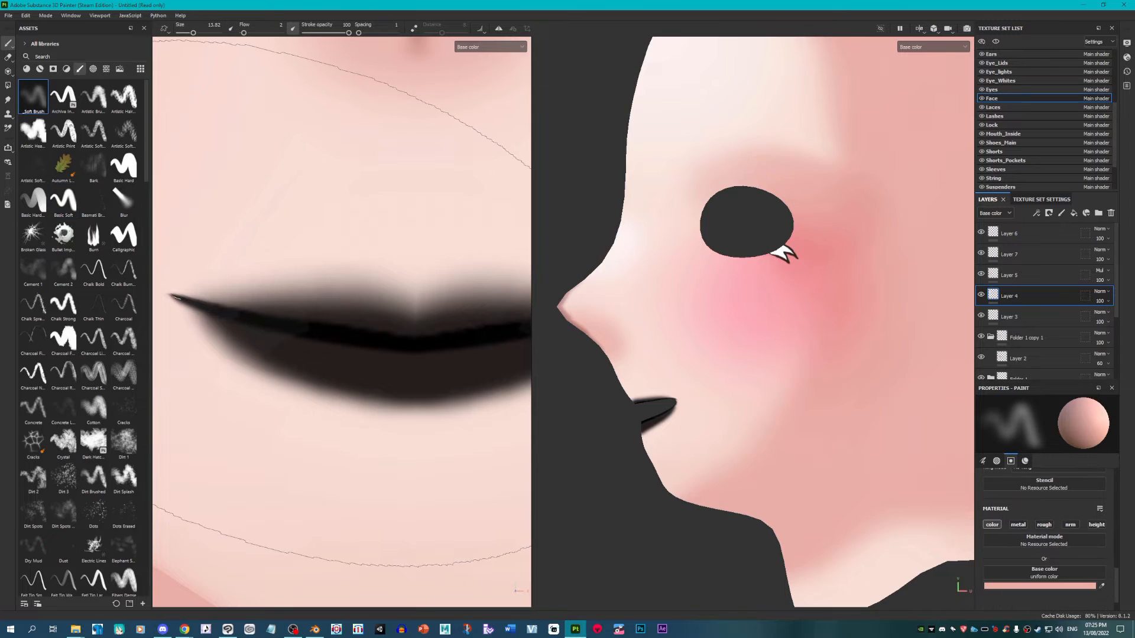
pyautogui.click(982, 295)
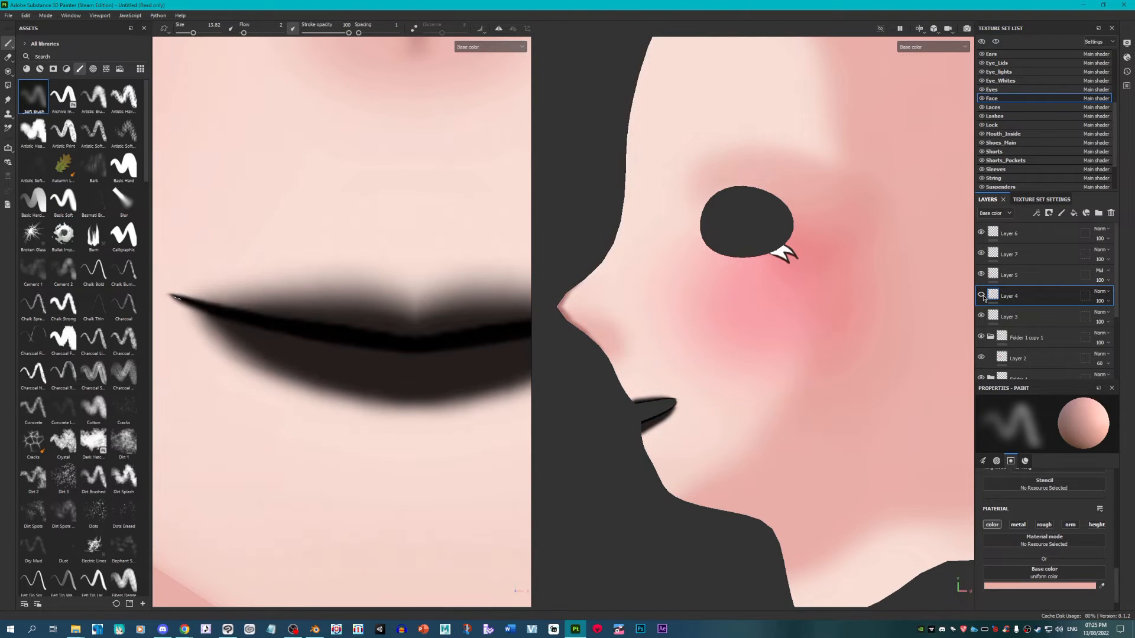
pyautogui.click(982, 295)
pyautogui.click(982, 295)
pyautogui.click(982, 294)
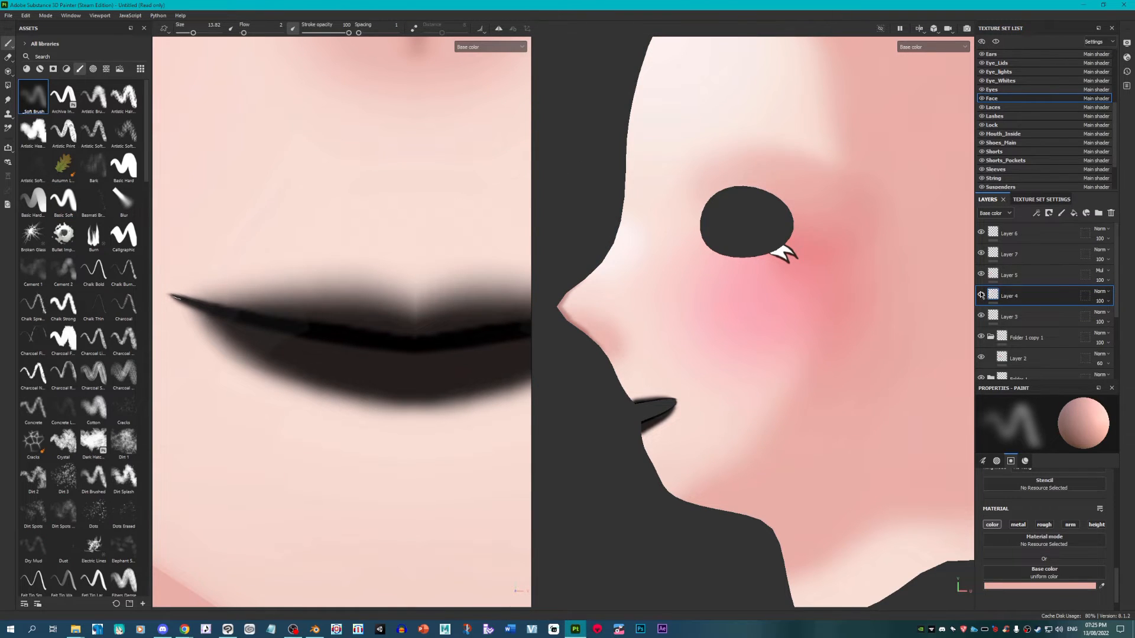
pyautogui.click(982, 295)
pyautogui.click(982, 295)
pyautogui.scroll(-2, 361, 349)
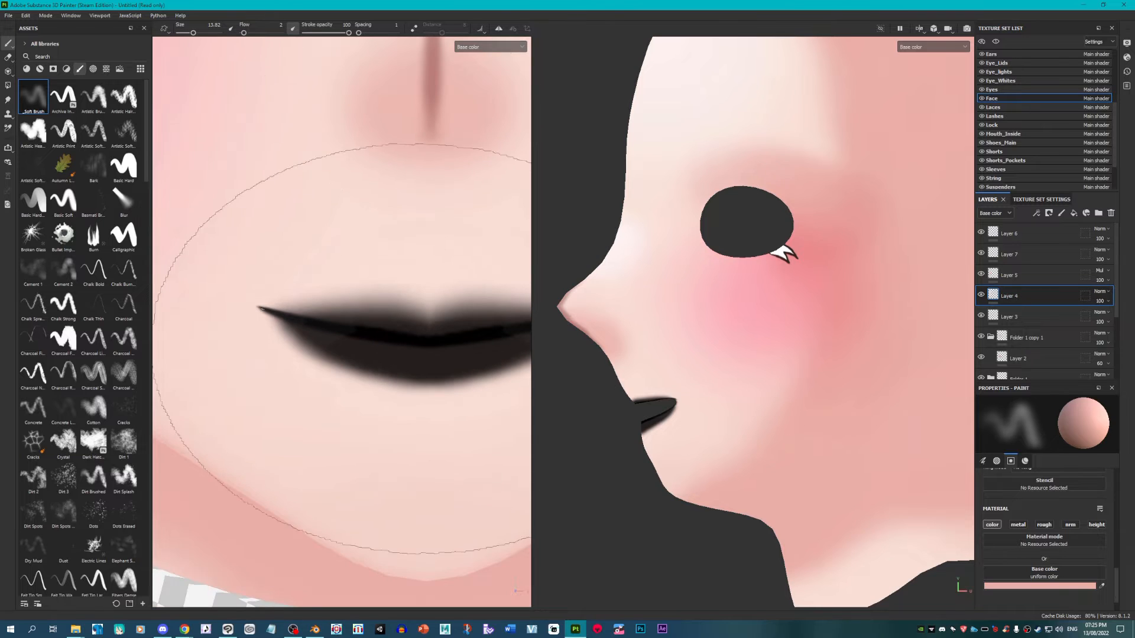
# Step: Erase the lighter patches along the mouth line on Layer 4 with the _Soft Brush eraser at a small size
pyautogui.click(7, 58)
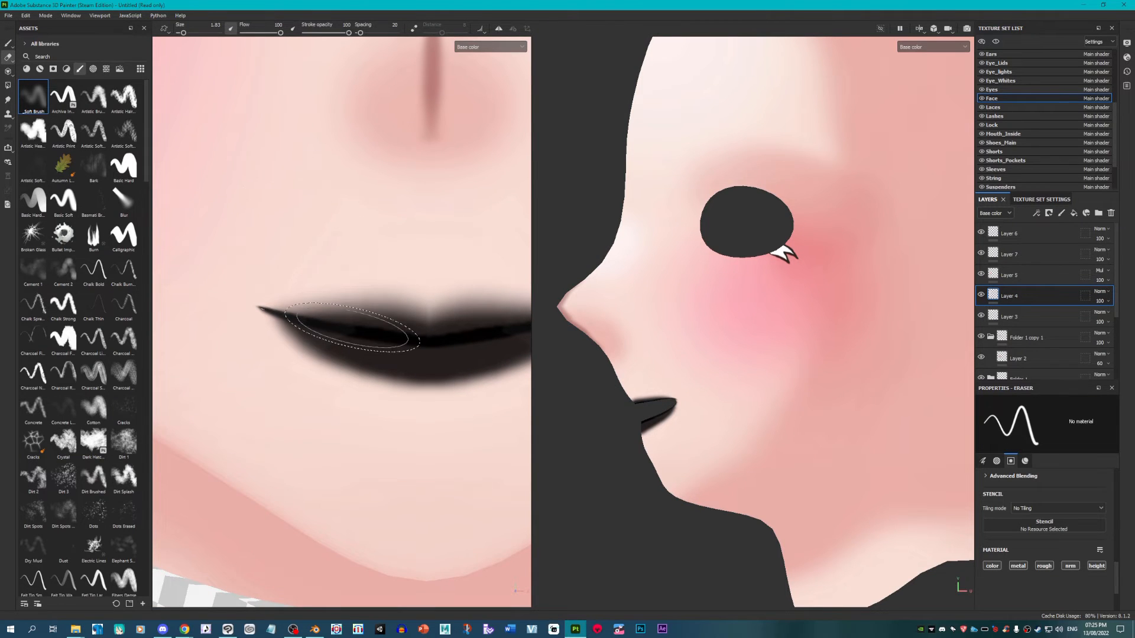
pyautogui.click(38, 105)
pyautogui.keyDown('ctrl'); pyautogui.moveTo(343, 316); pyautogui.dragTo(289, 313, button='right'); pyautogui.keyUp('ctrl')
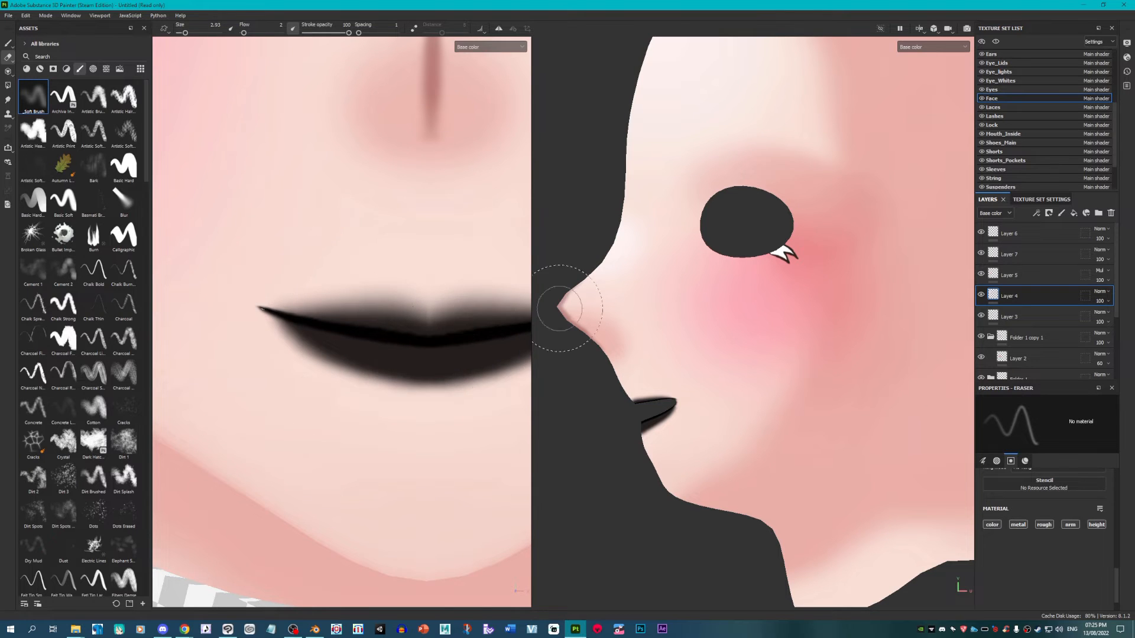
# Step: Set the base color of Fill layer 1 in the Lashes texture set to a very dark brown sampled from the iris
pyautogui.scroll(-10, 411, 438)
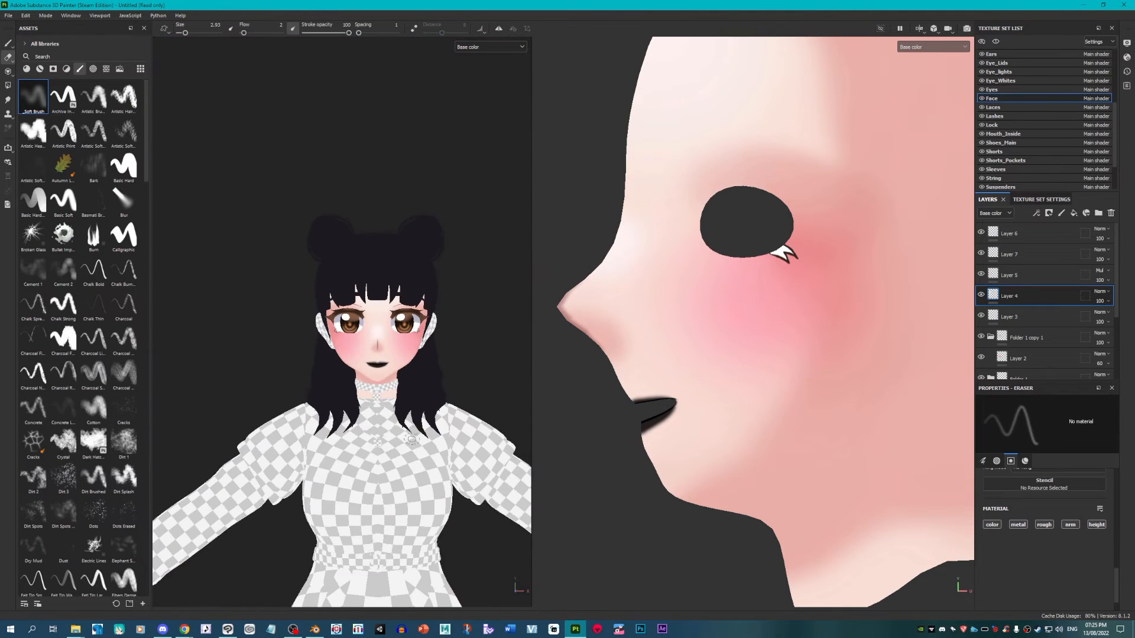
pyautogui.scroll(2, 411, 439)
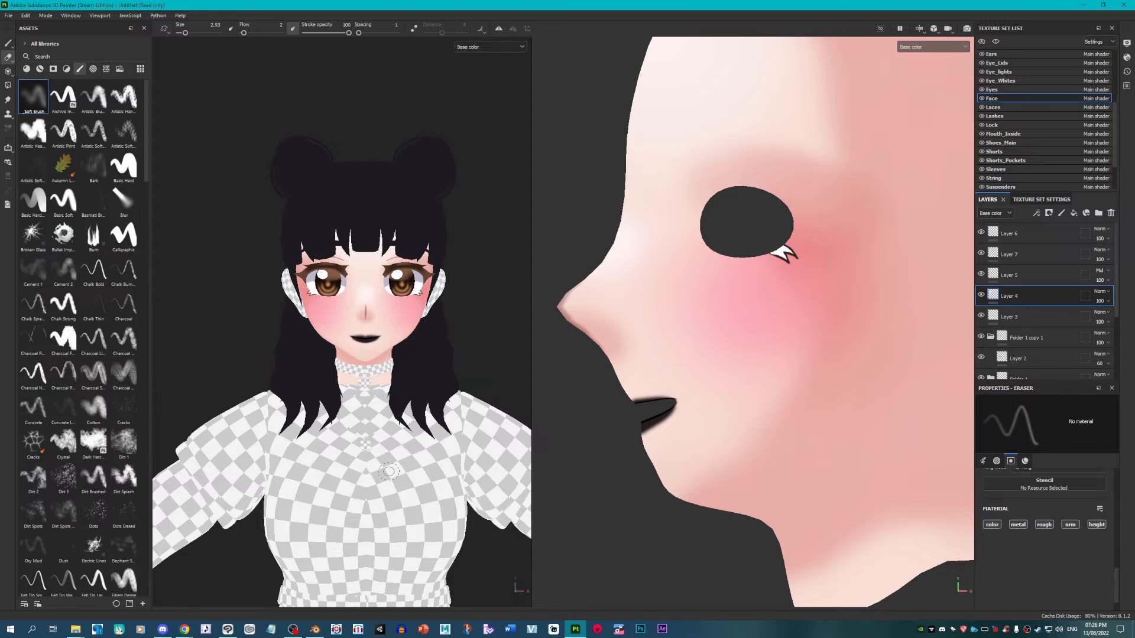
pyautogui.scroll(8, 324, 165)
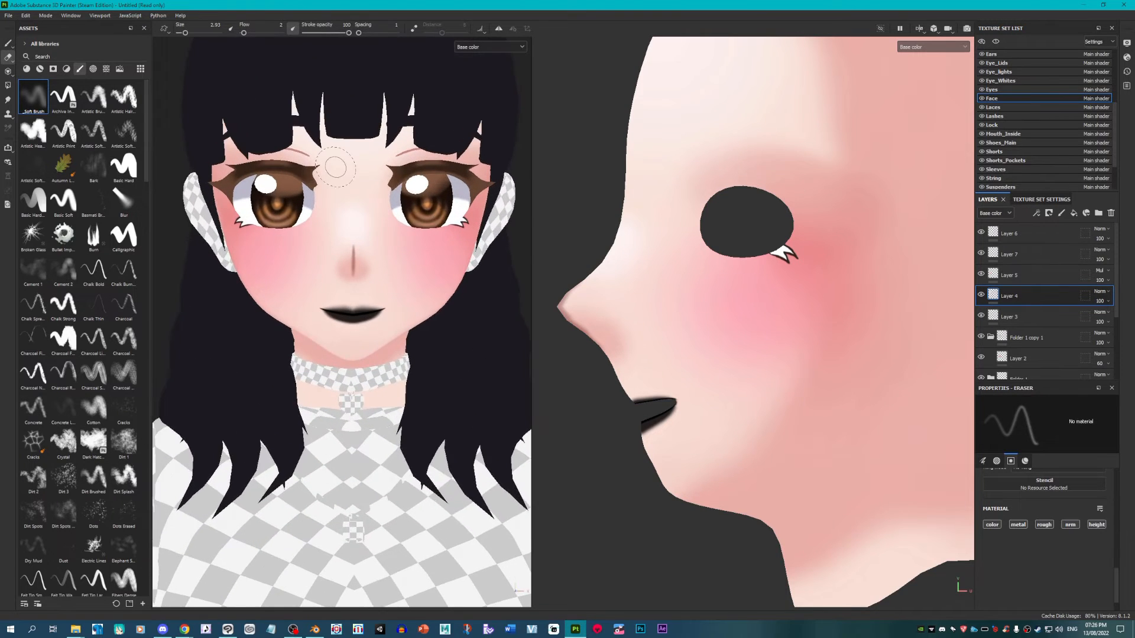
pyautogui.scroll(3, 1032, 120)
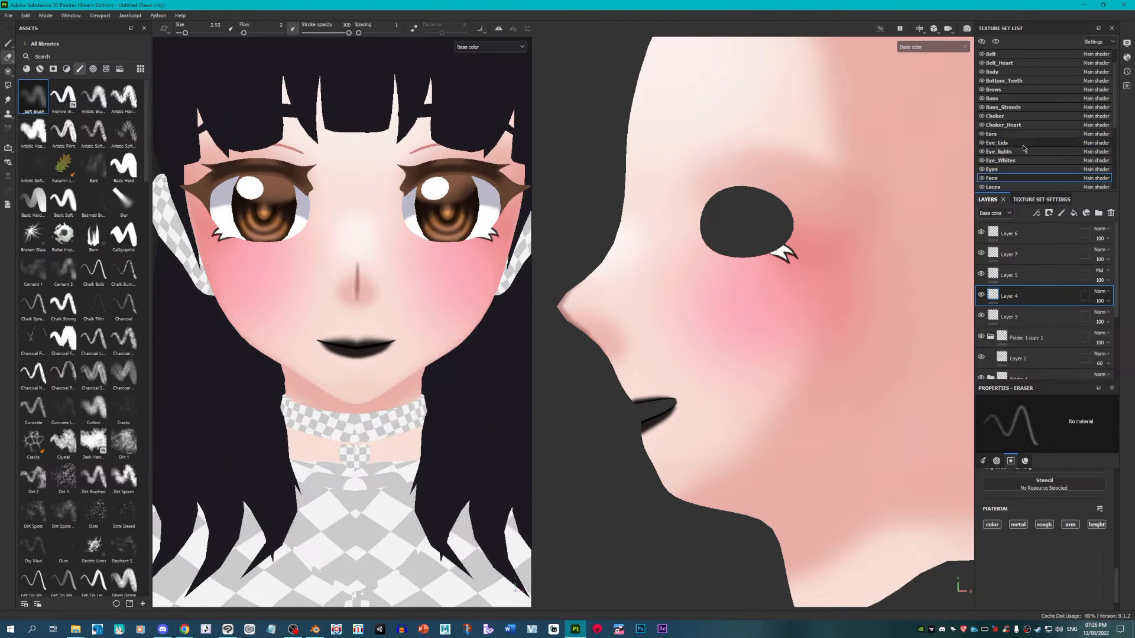
pyautogui.click(1024, 143)
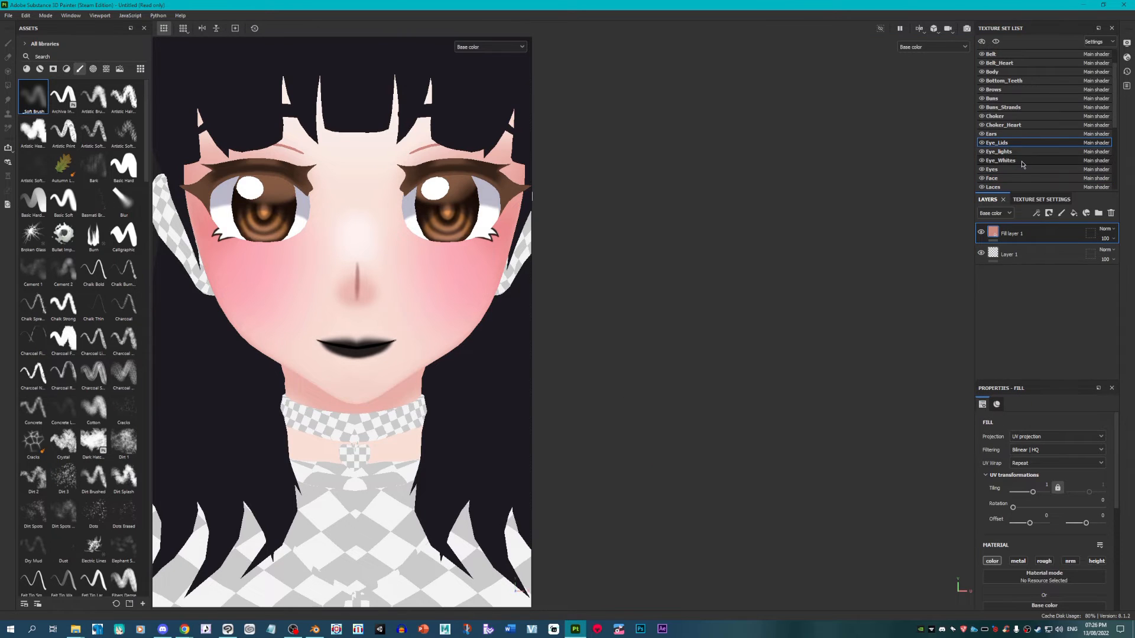
pyautogui.scroll(-3, 1018, 168)
pyautogui.click(1017, 170)
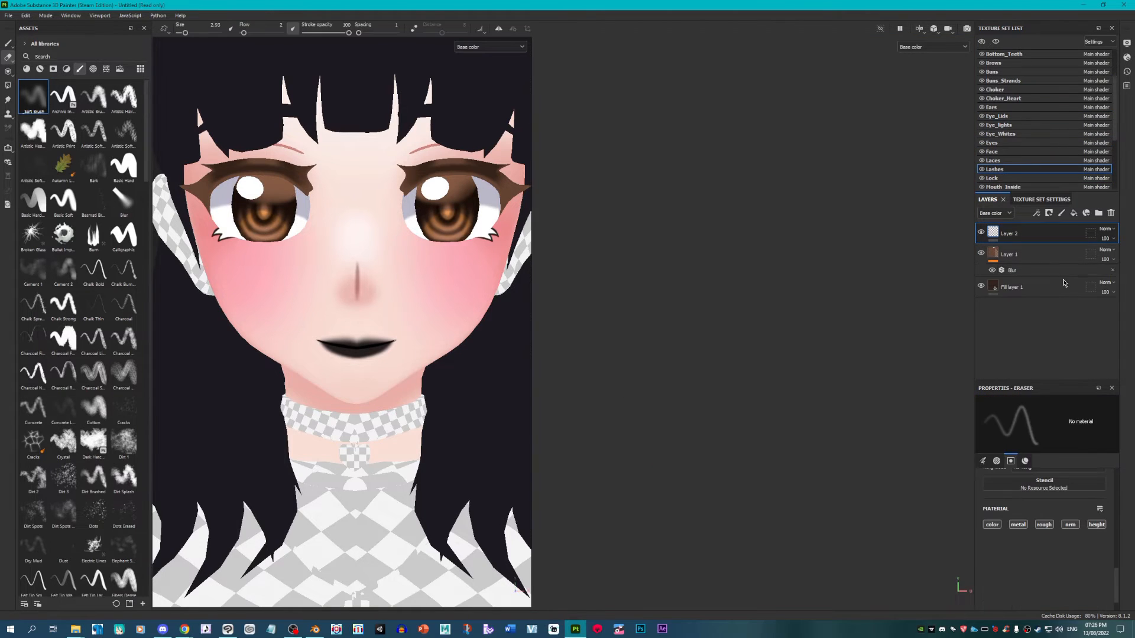
pyautogui.scroll(-3, 1064, 562)
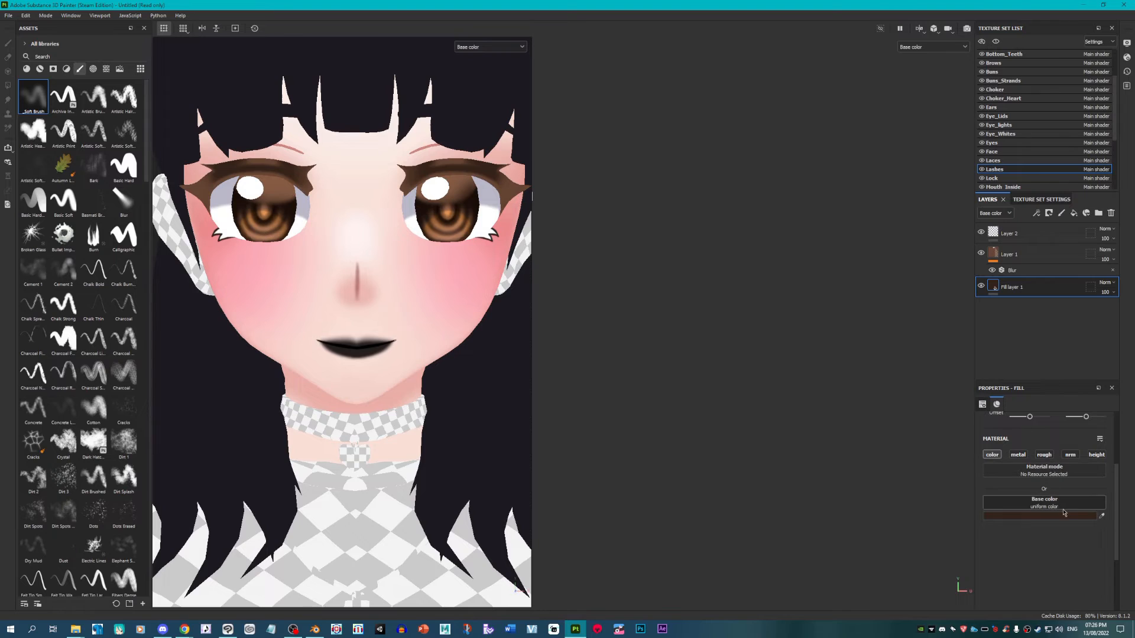
pyautogui.click(1101, 516)
pyautogui.click(444, 225)
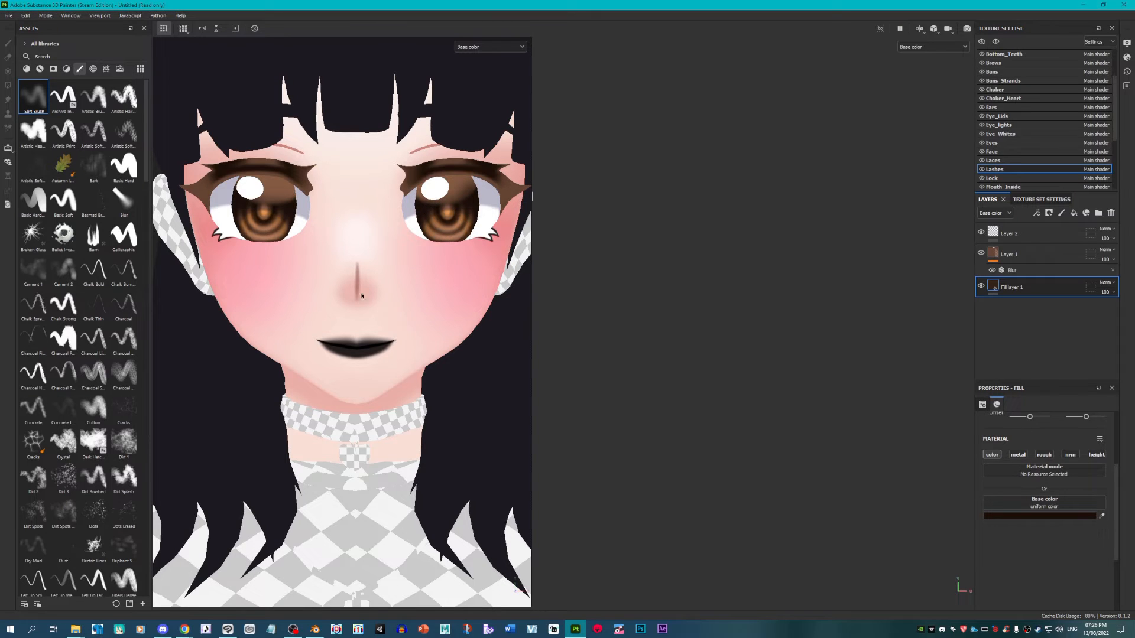
# Step: Add a Color Match filter to the lashes' Layer 1 with an orange target color sampled from the iris
pyautogui.rightClick(1059, 252)
pyautogui.click(1055, 367)
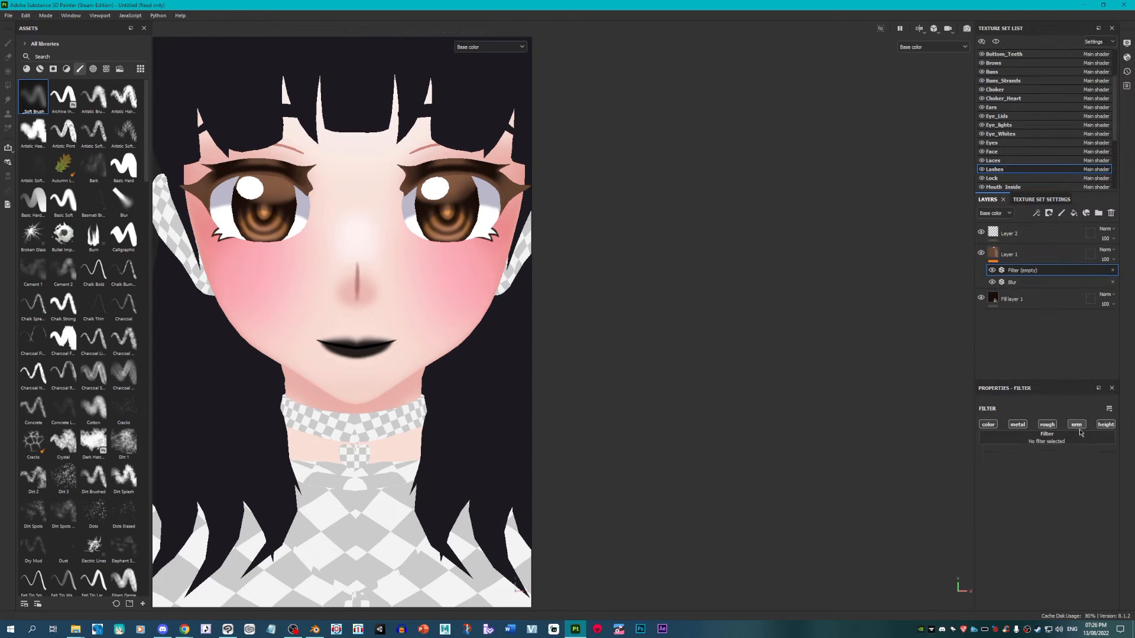
pyautogui.click(1080, 432)
pyautogui.click(1114, 495)
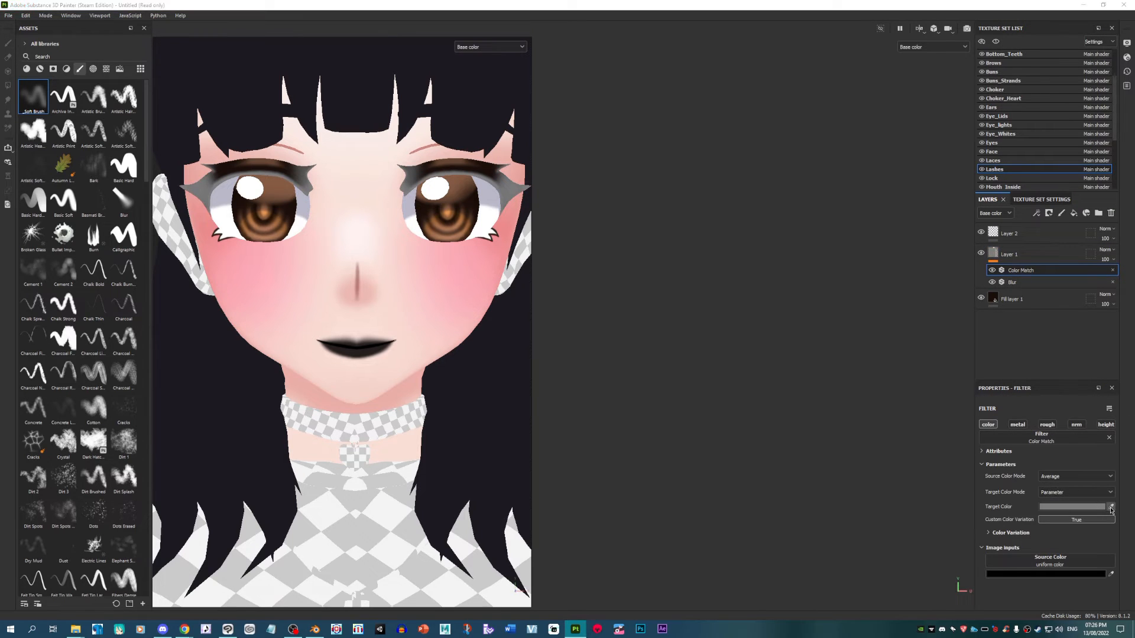
pyautogui.click(453, 220)
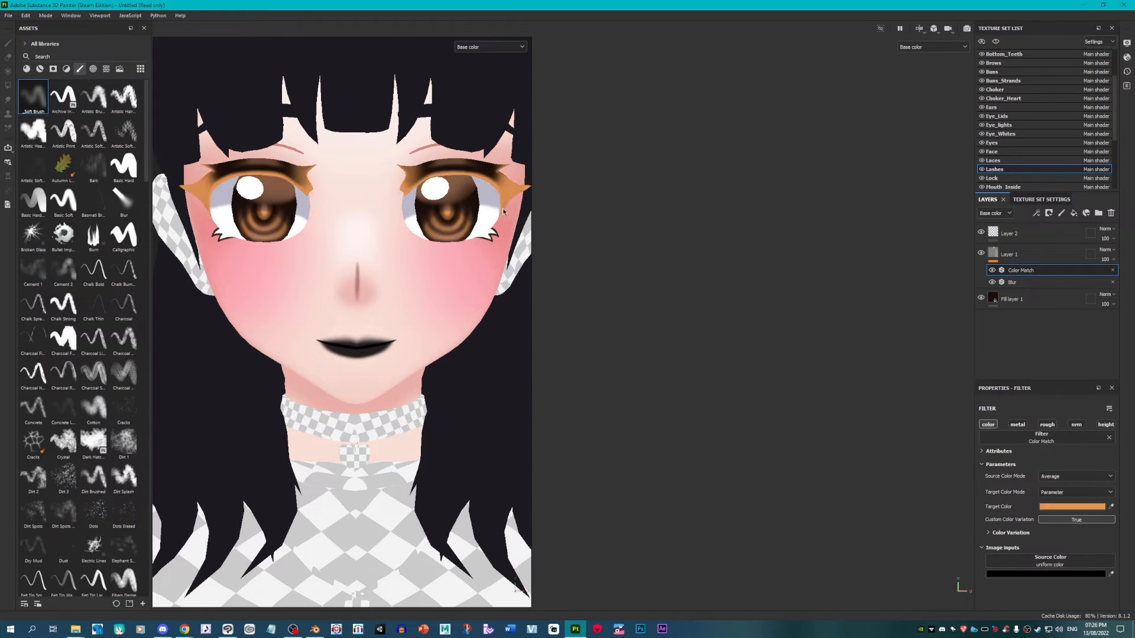
# Step: Add a Color Match filter to the lashes' Layer 2 with an orange target color sampled from the iris
pyautogui.click(1040, 233)
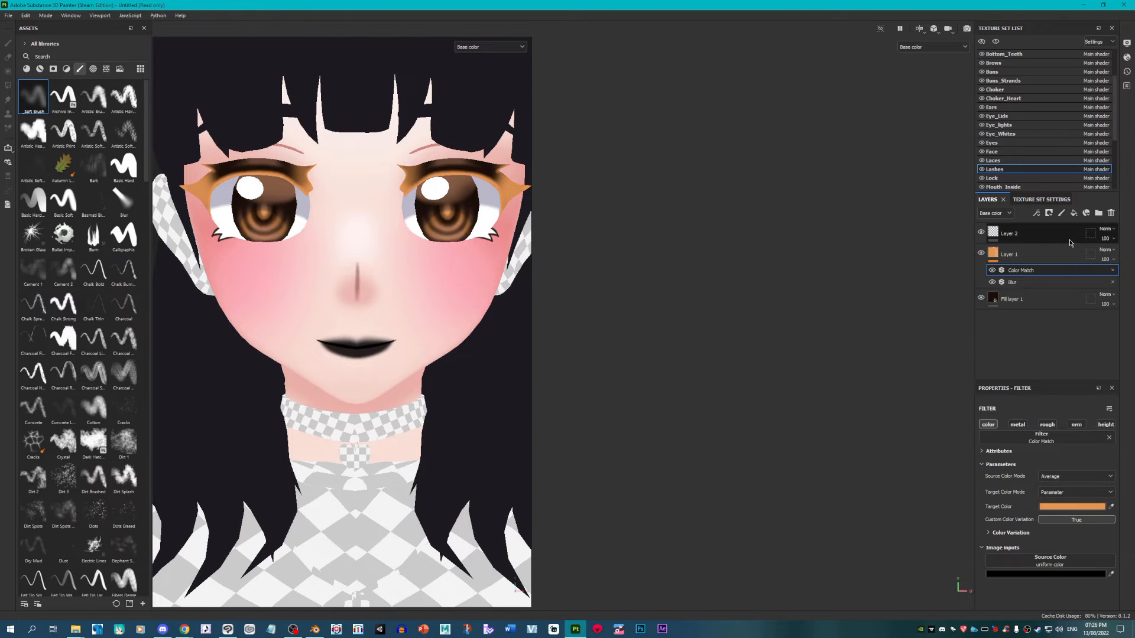
pyautogui.rightClick(1040, 233)
pyautogui.click(1041, 600)
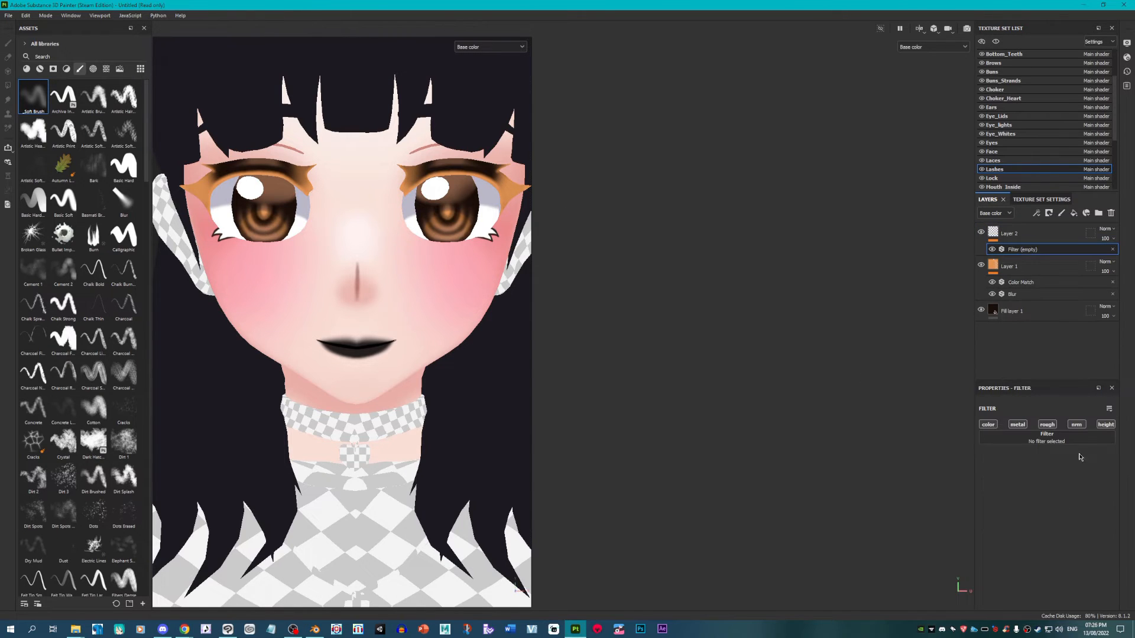
pyautogui.click(1080, 437)
pyautogui.click(1112, 497)
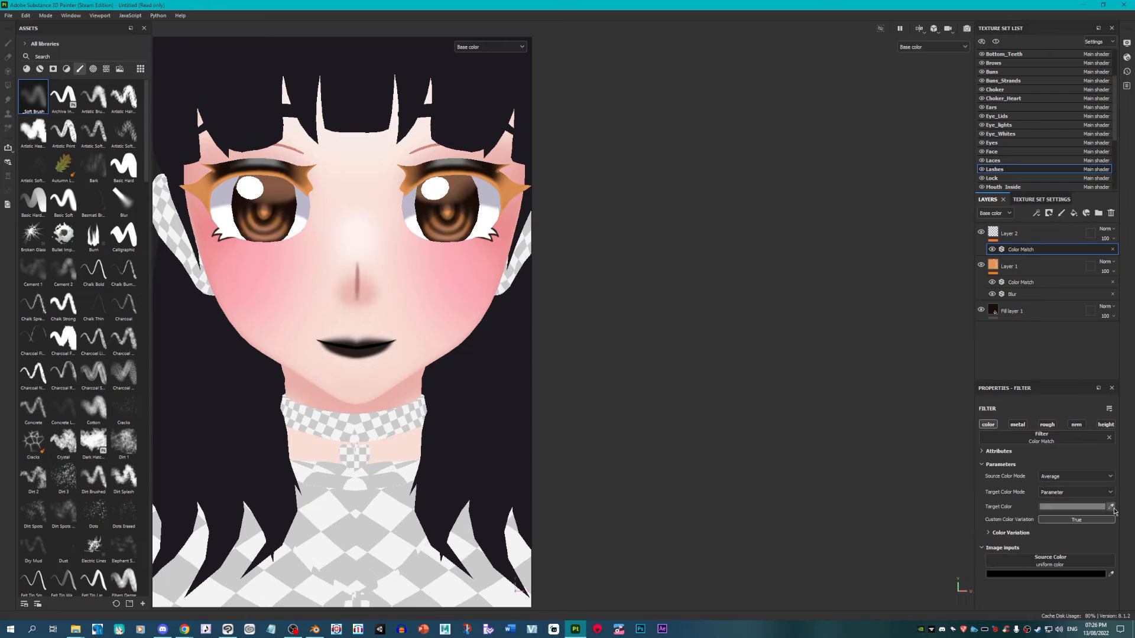
pyautogui.click(1112, 507)
pyautogui.click(455, 220)
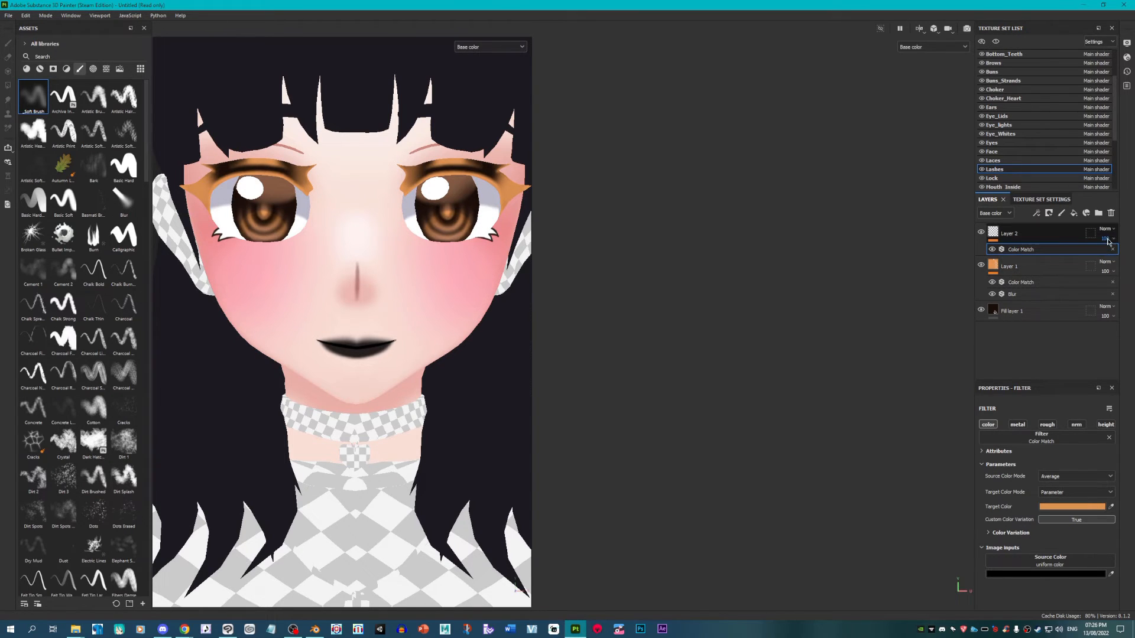
# Step: Set the lashes' Layer 2 opacity to 38 and Layer 1 opacity to 21, and check the eyes near and far
pyautogui.moveTo(1115, 252); pyautogui.dragTo(1122, 289)
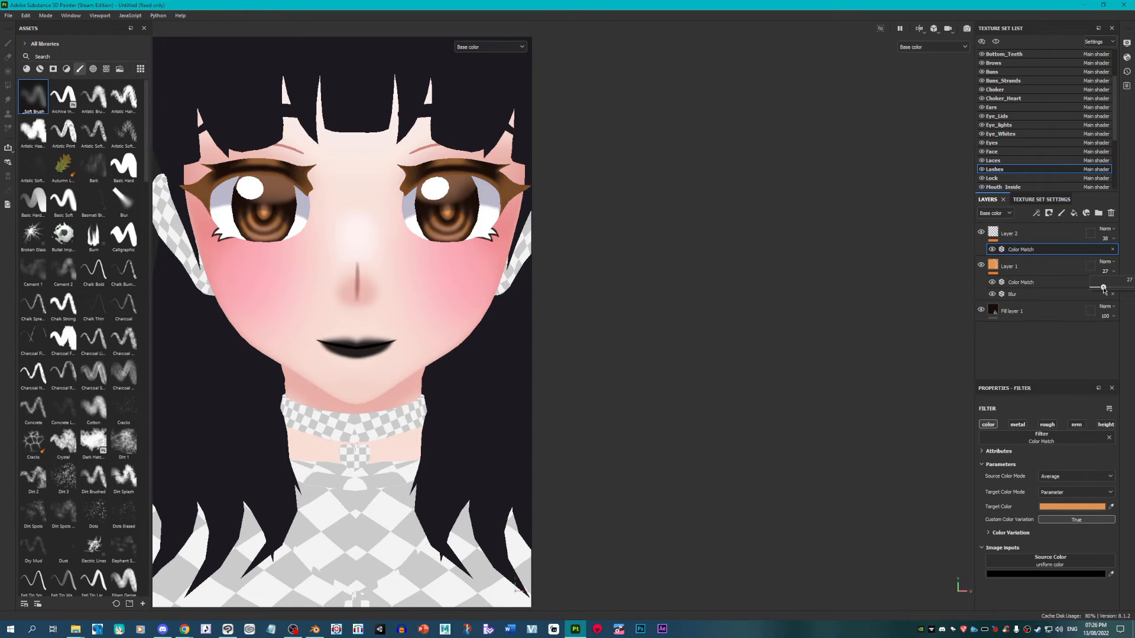
pyautogui.moveTo(1103, 289); pyautogui.dragTo(1099, 289)
pyautogui.scroll(-6, 388, 351)
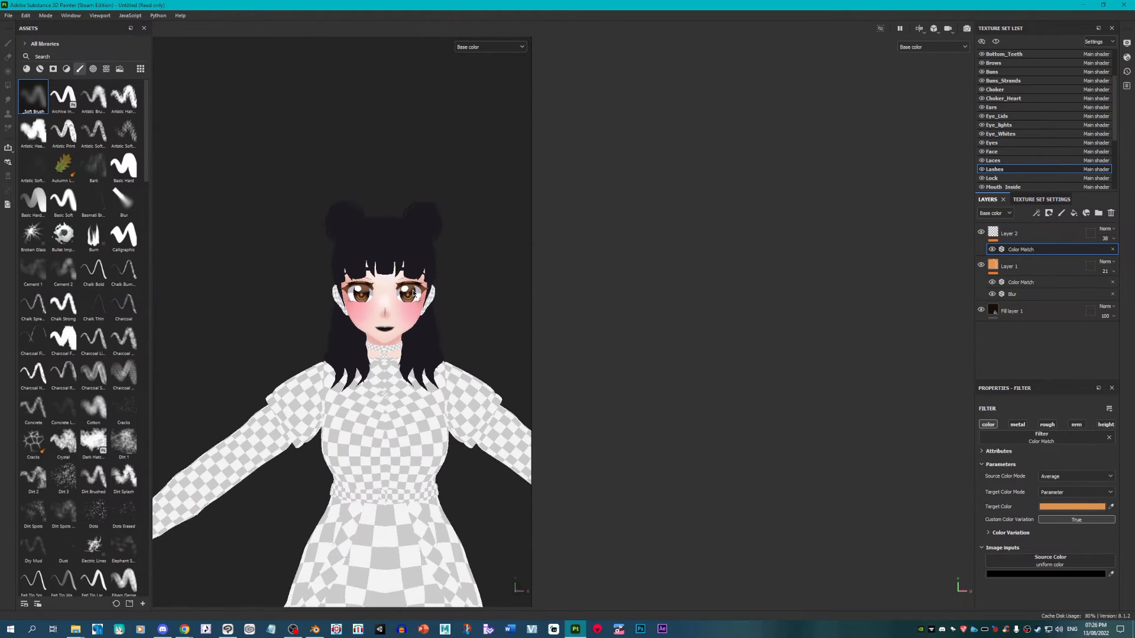
pyautogui.scroll(8, 434, 325)
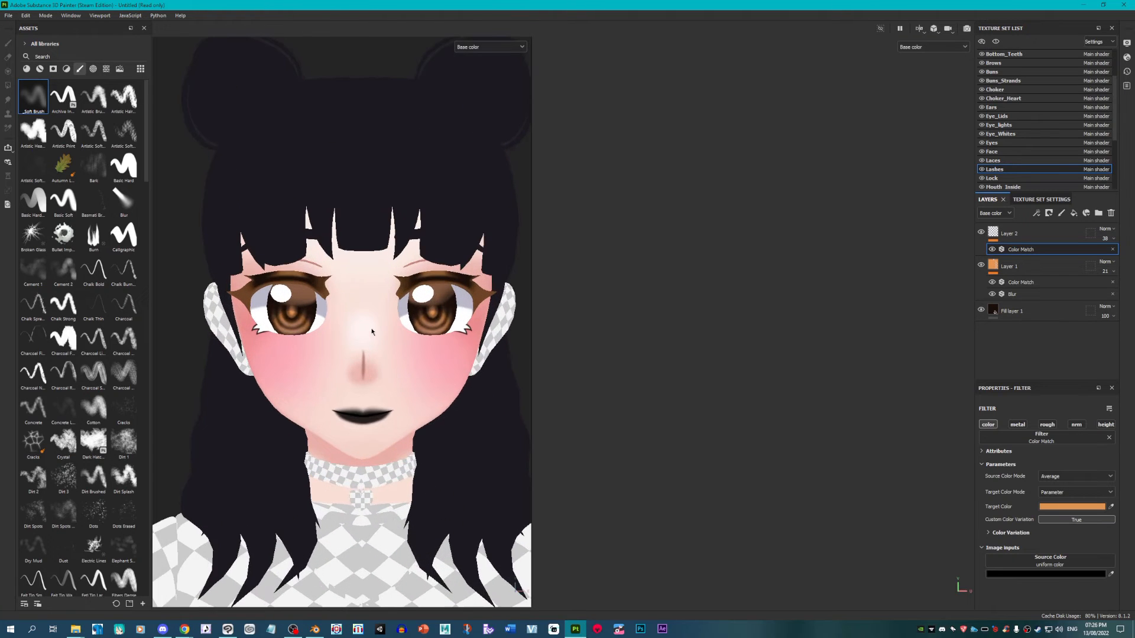
pyautogui.scroll(-4, 382, 325)
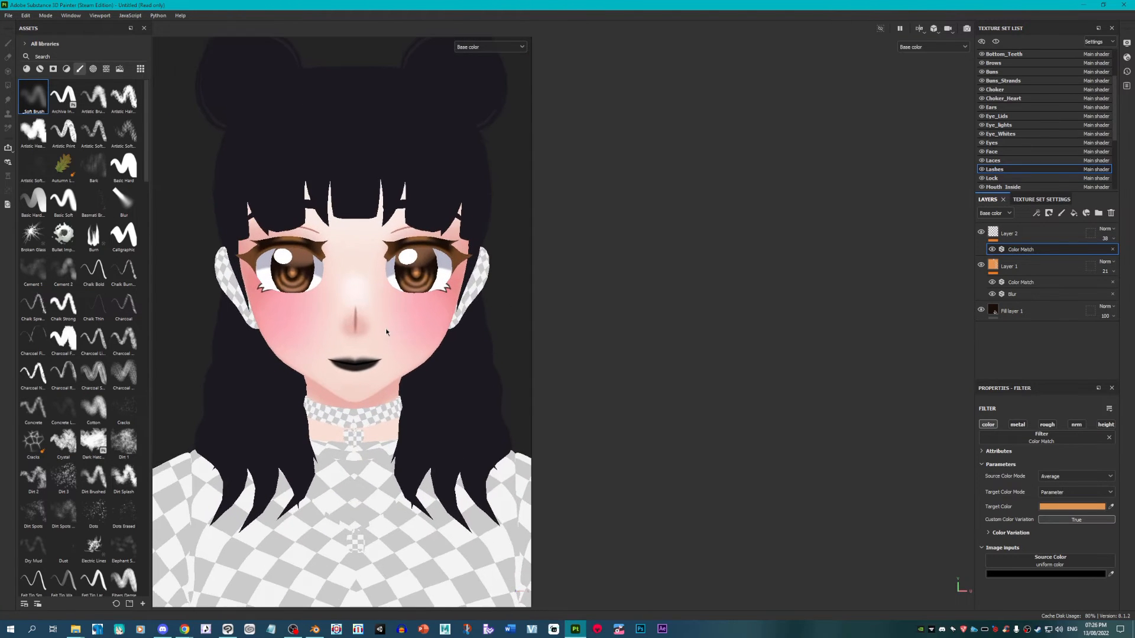
pyautogui.scroll(-5, 385, 331)
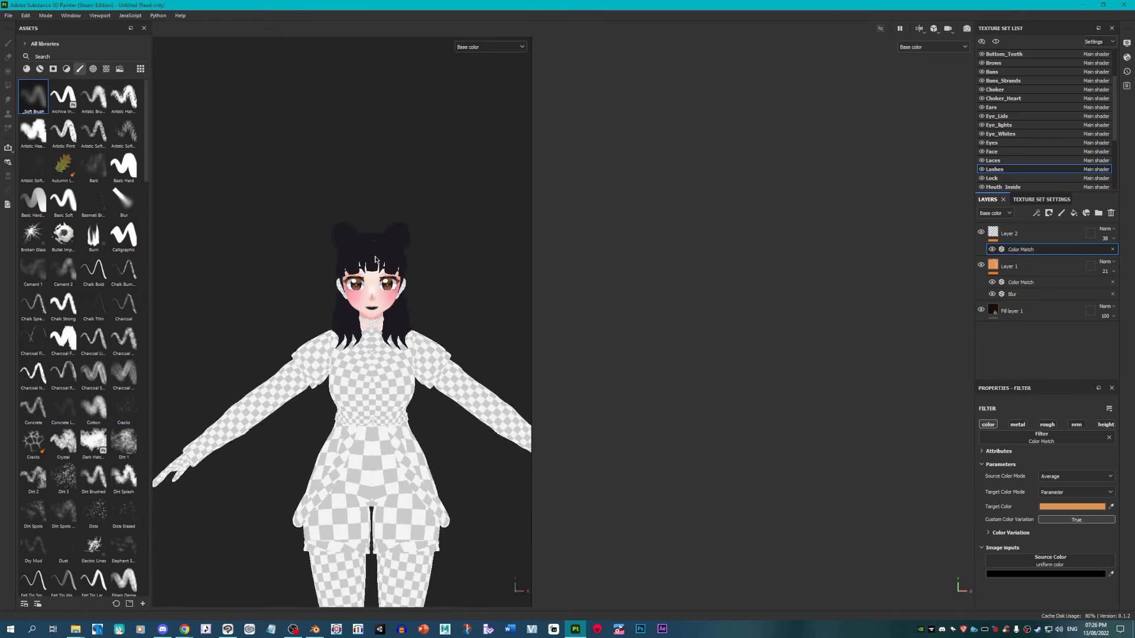
pyautogui.scroll(6, 367, 283)
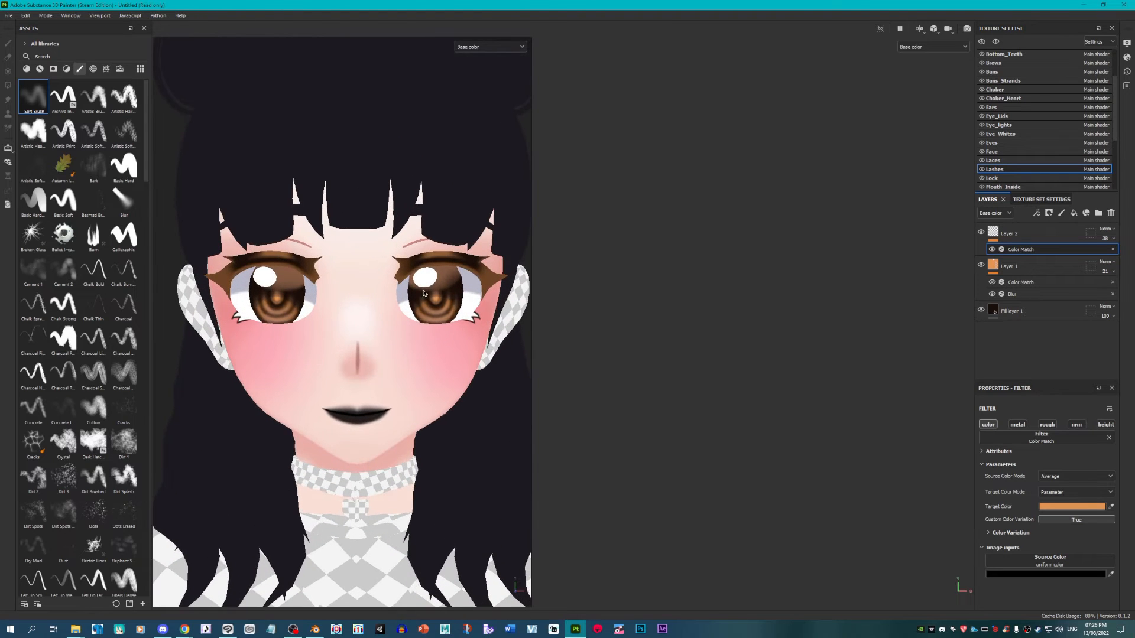
# Step: Copy Layer 1 and Fill layer 1 together from the Face texture set
pyautogui.scroll(1, 1026, 112)
pyautogui.click(1035, 135)
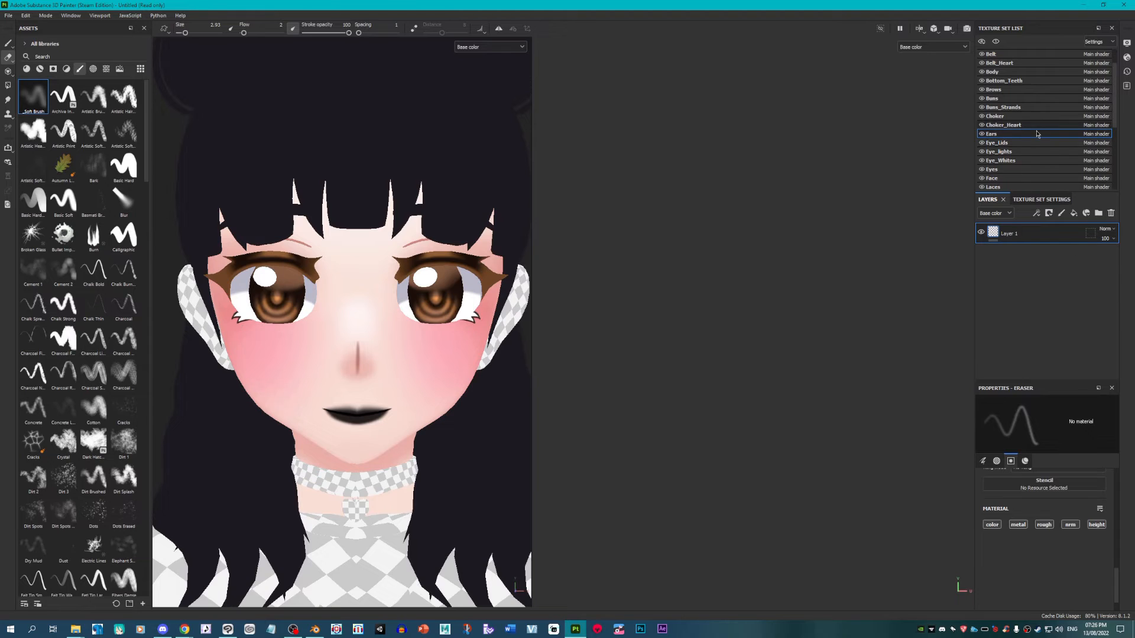
pyautogui.scroll(-4, 1017, 155)
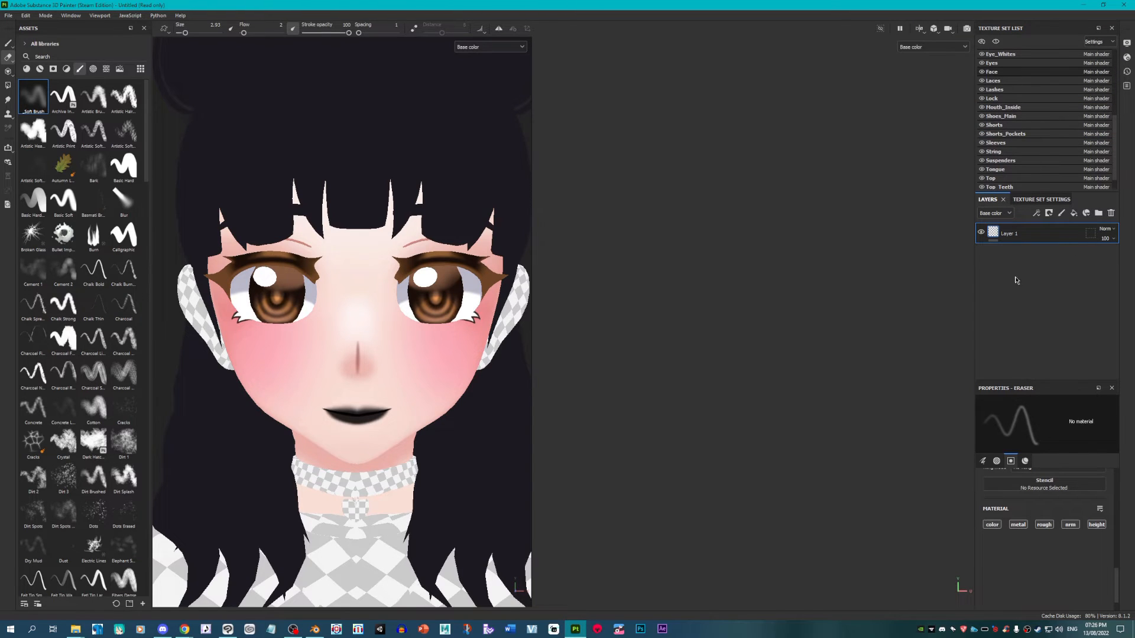
pyautogui.click(1050, 366)
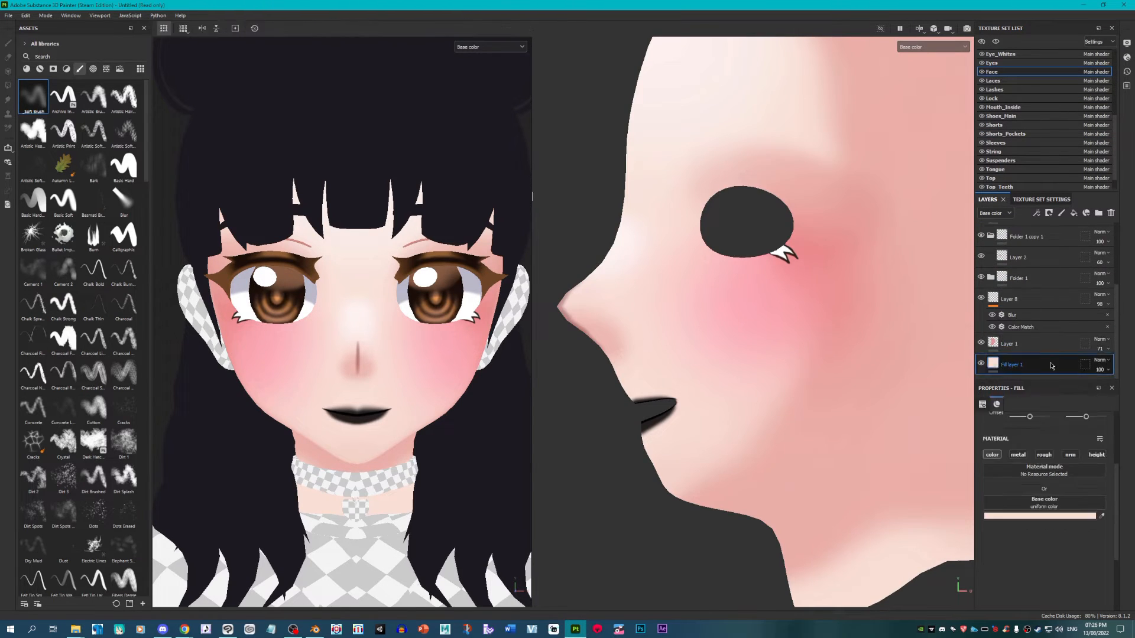
pyautogui.keyDown('shift'); pyautogui.click(1008, 344); pyautogui.keyUp('shift')
pyautogui.rightClick(1005, 344)
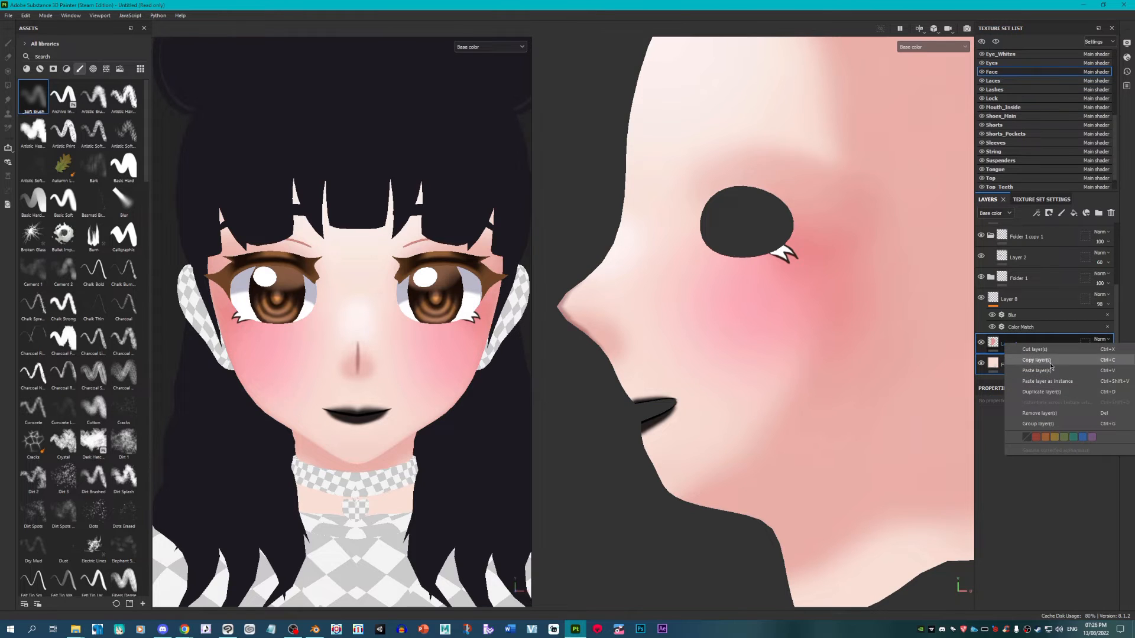
pyautogui.click(1050, 361)
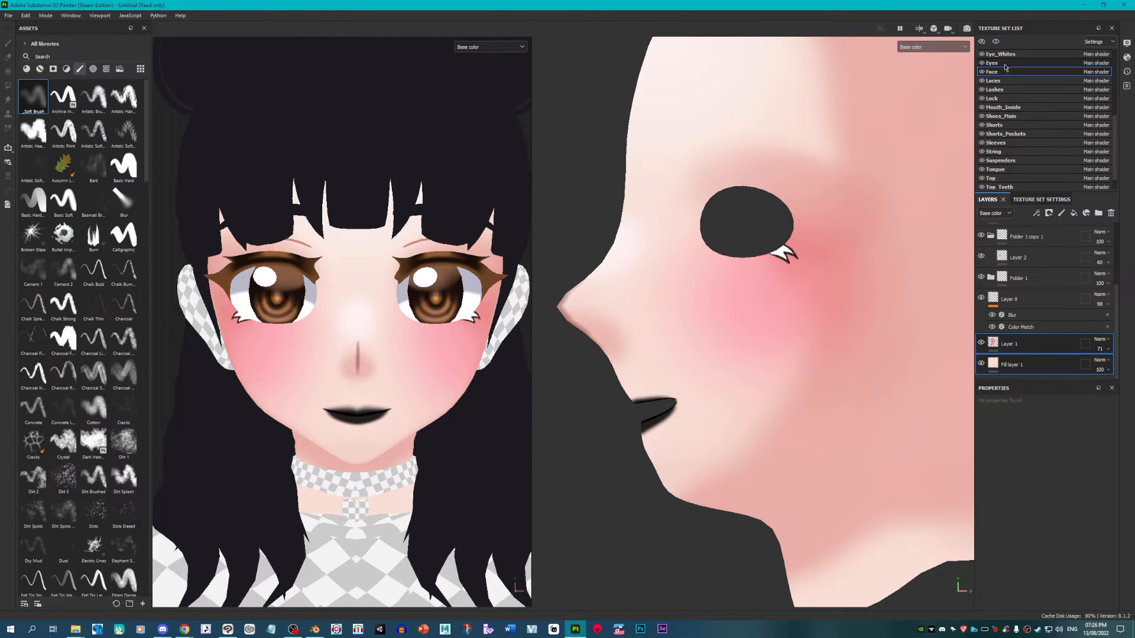
# Step: Paste the copied skin layers into the Ears texture set and delete its original empty Layer 1
pyautogui.scroll(2, 1016, 84)
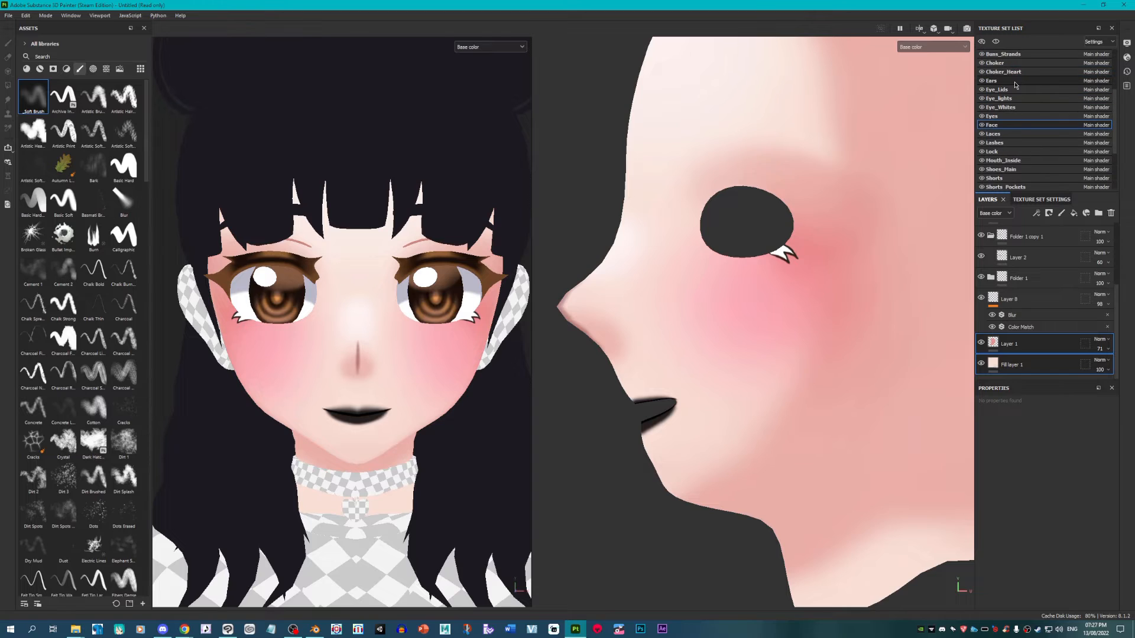
pyautogui.click(1015, 83)
pyautogui.rightClick(1069, 272)
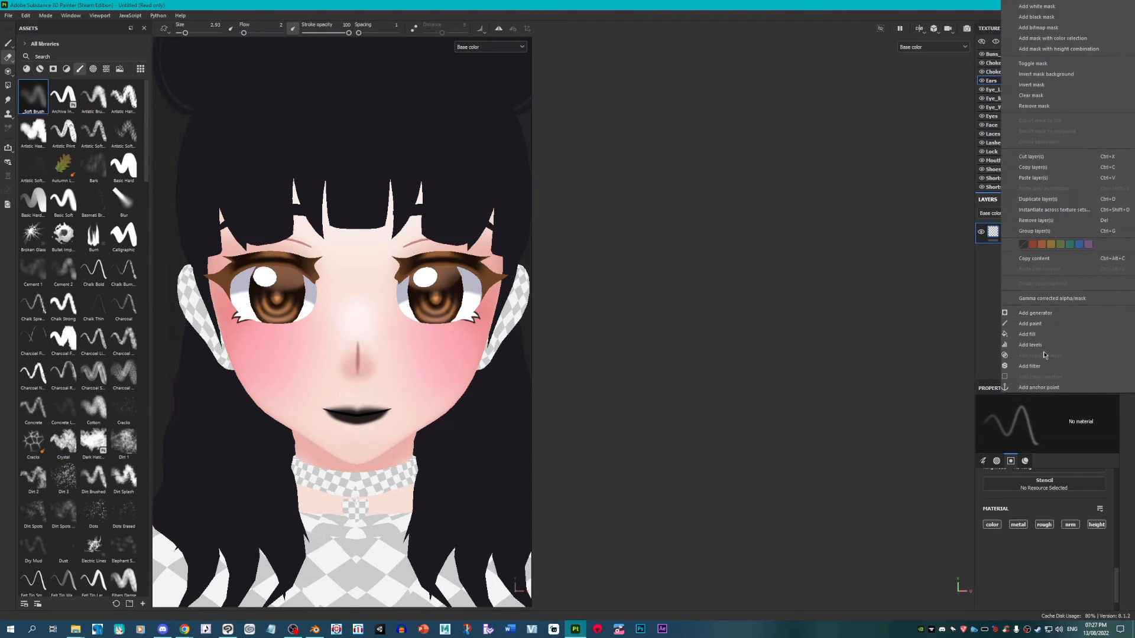
pyautogui.click(1043, 178)
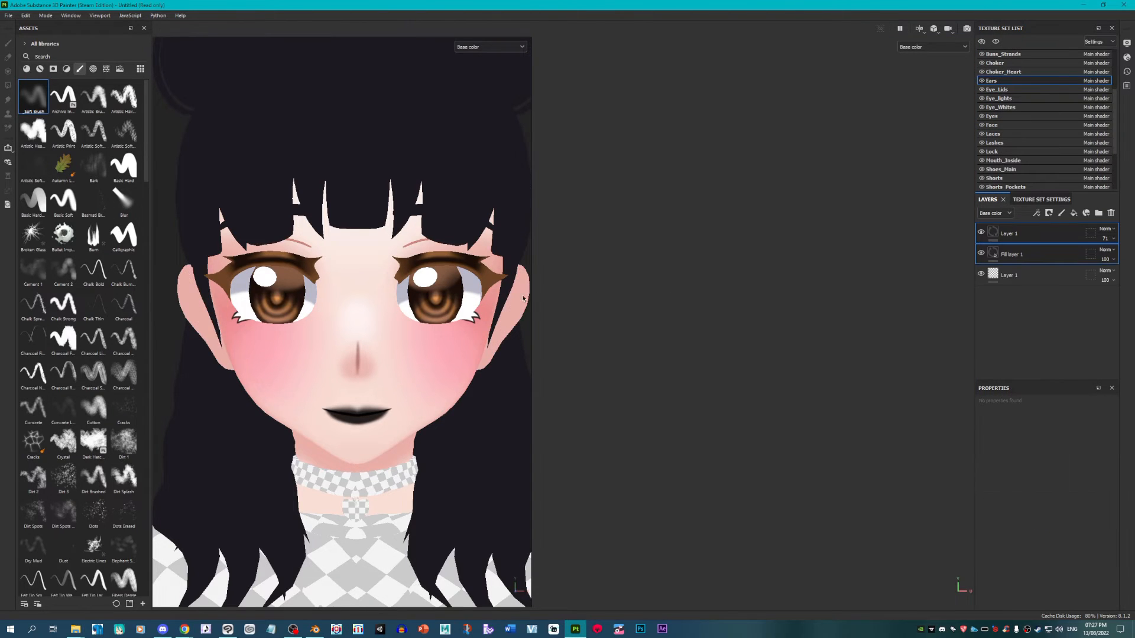
pyautogui.click(1062, 238)
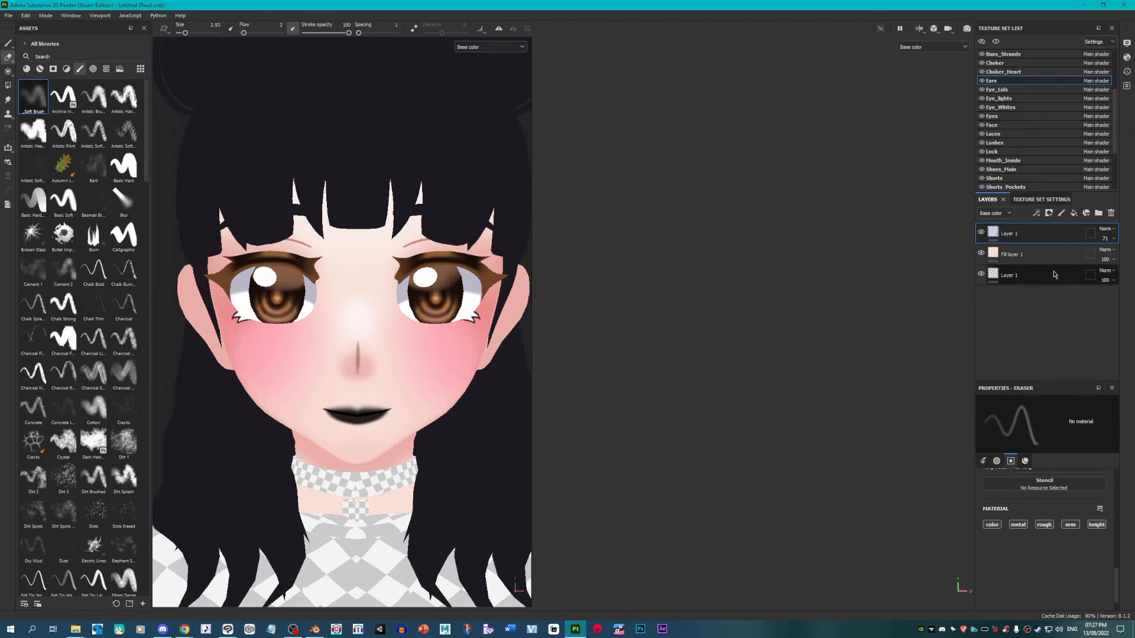
pyautogui.click(1054, 274)
pyautogui.click(1111, 213)
pyautogui.click(1058, 239)
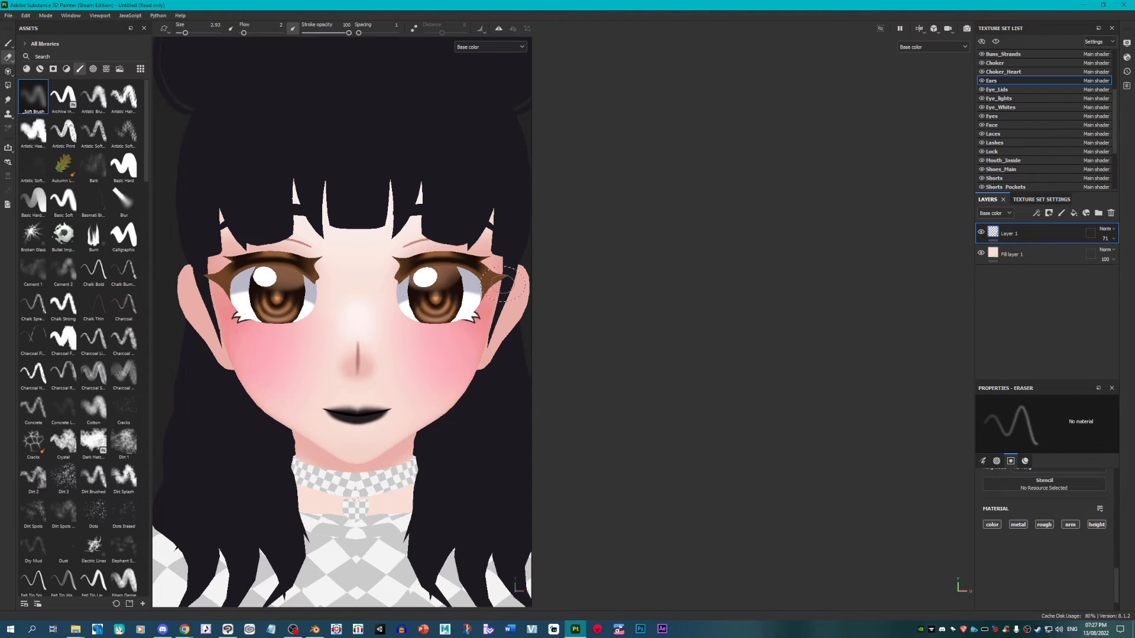
# Step: Bring the character's ear into close view and switch the viewport display from Base color to Material
pyautogui.keyDown('alt'); pyautogui.moveTo(503, 284); pyautogui.dragTo(481, 299, button='middle'); pyautogui.keyUp('alt')
pyautogui.keyDown('alt'); pyautogui.moveTo(520, 301); pyautogui.dragTo(502, 311); pyautogui.keyUp('alt')
pyautogui.keyDown('alt'); pyautogui.moveTo(501, 311); pyautogui.dragTo(436, 331, button='middle'); pyautogui.keyUp('alt')
pyautogui.scroll(4, 435, 331)
pyautogui.keyDown('alt'); pyautogui.moveTo(436, 331); pyautogui.dragTo(428, 321); pyautogui.keyUp('alt')
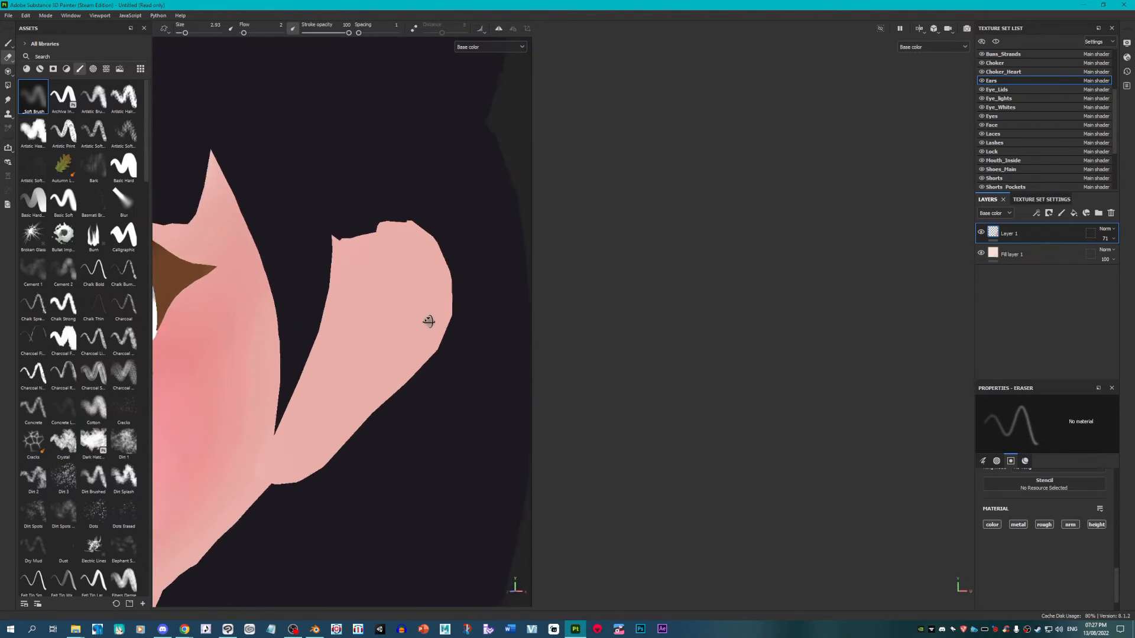
pyautogui.click(490, 47)
pyautogui.click(469, 53)
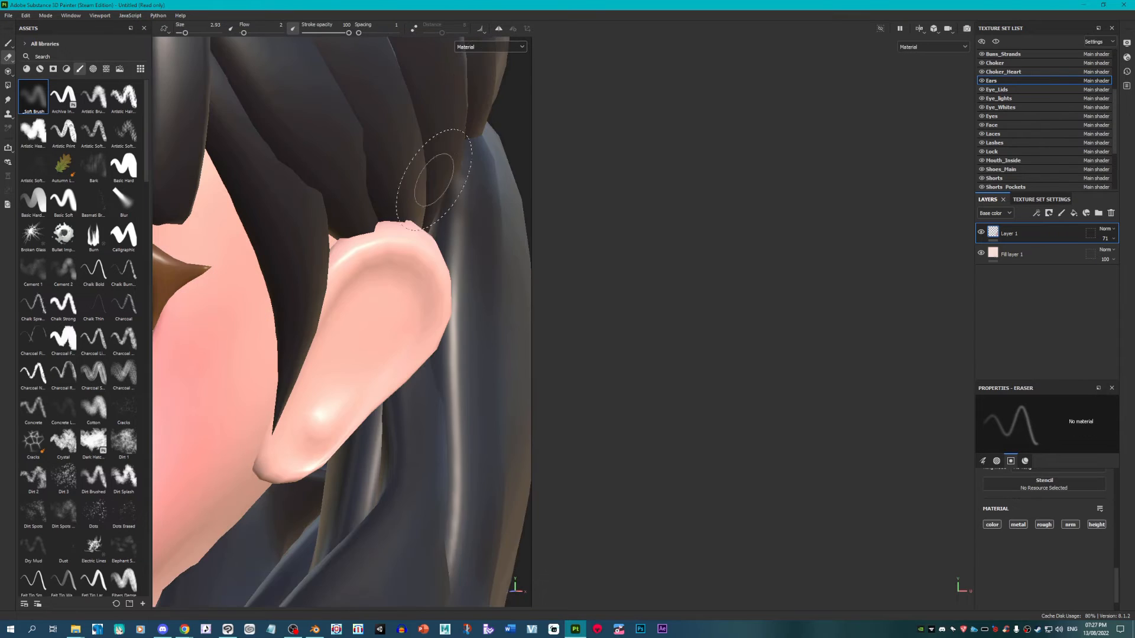
# Step: Erase soft highlights from the ears' Layer 1 around the inner ear and lobe, reducing the eraser size to 0.83
pyautogui.scroll(3, 349, 369)
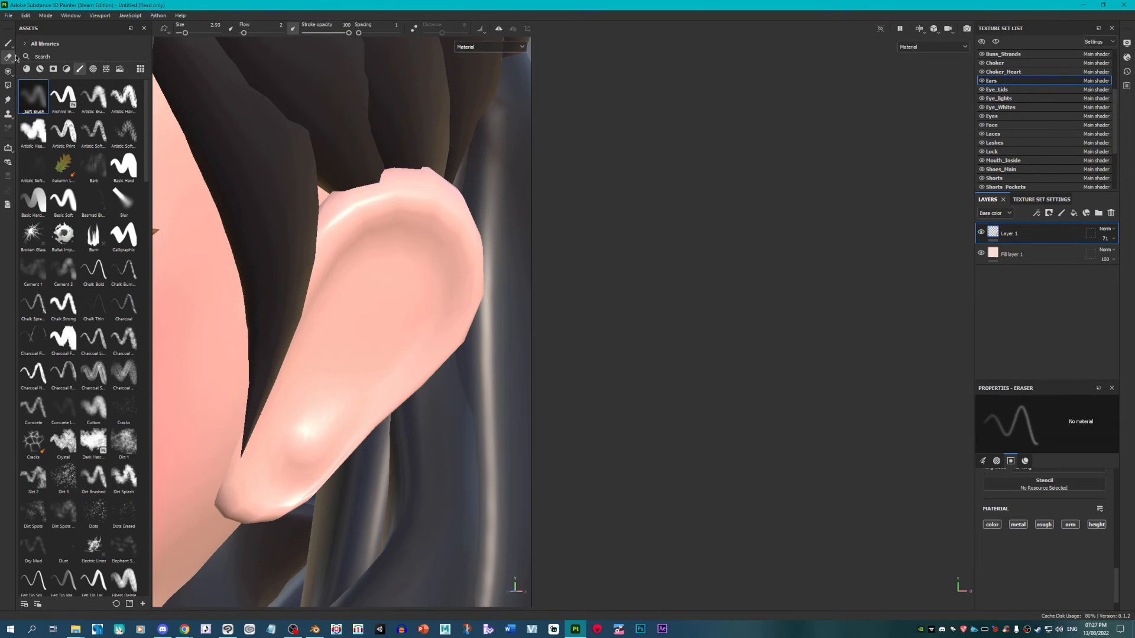
pyautogui.scroll(1, 325, 293)
pyautogui.press('[')
pyautogui.press('[')
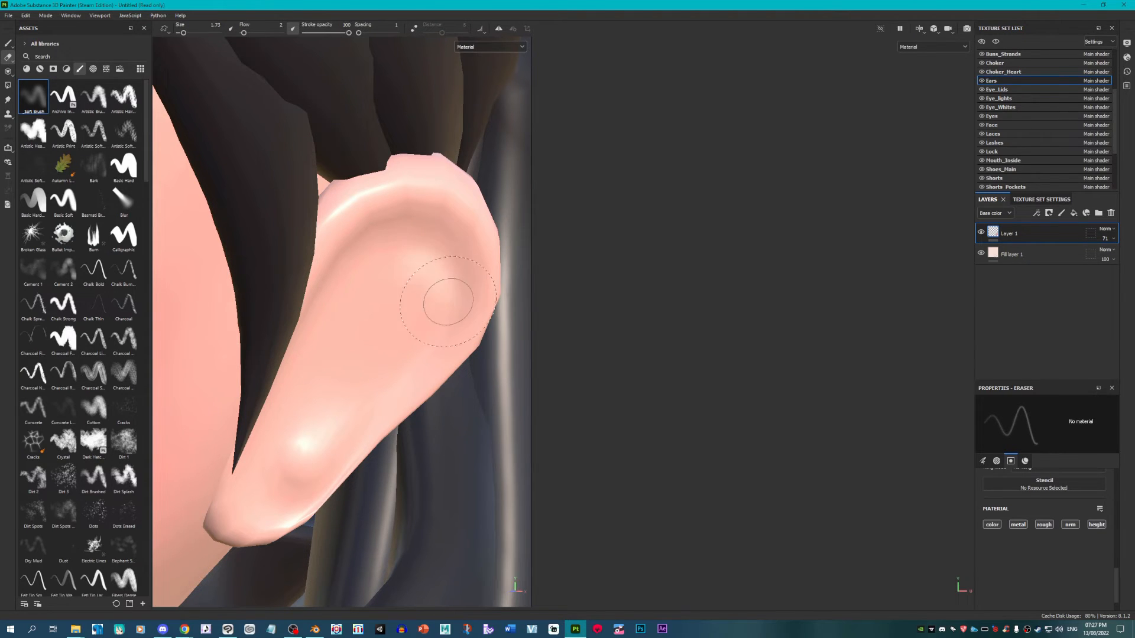
pyautogui.press('[')
pyautogui.press('[')
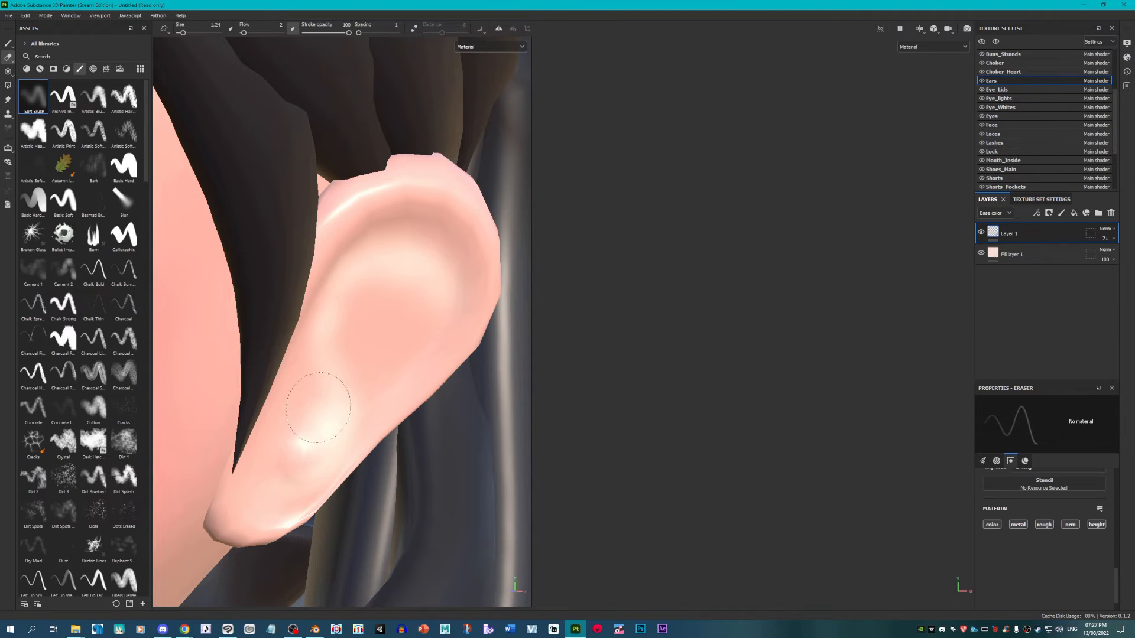
pyautogui.press(']')
pyautogui.press(']')
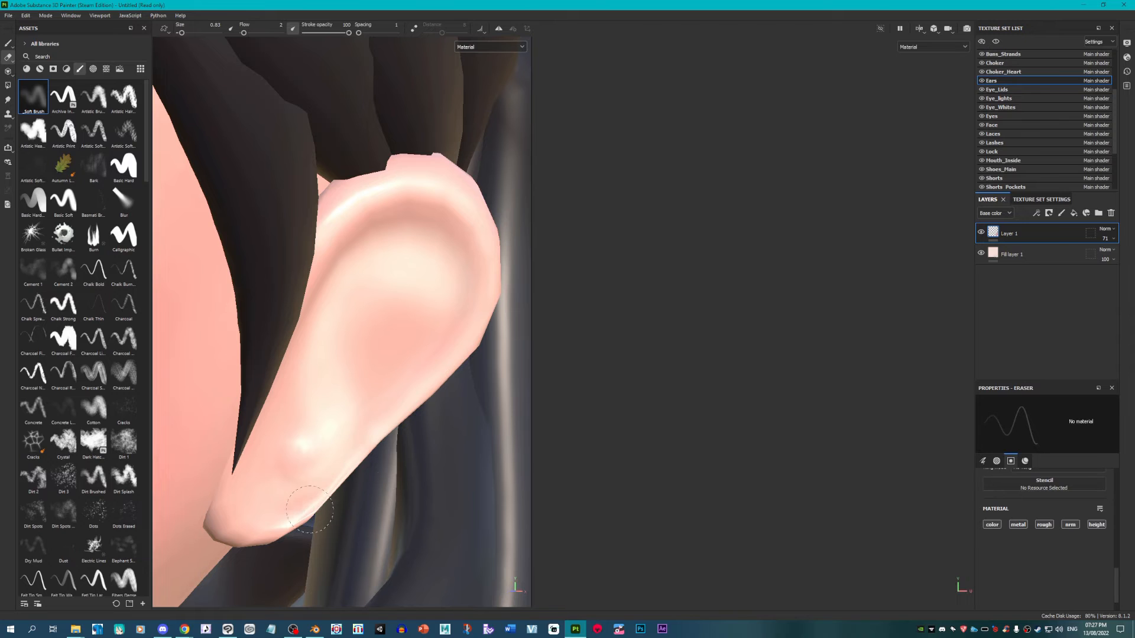
# Step: Return the viewport display to Base color and add a Blur filter with an intensity of about 2.2 to the ears' Layer 1
pyautogui.click(493, 46)
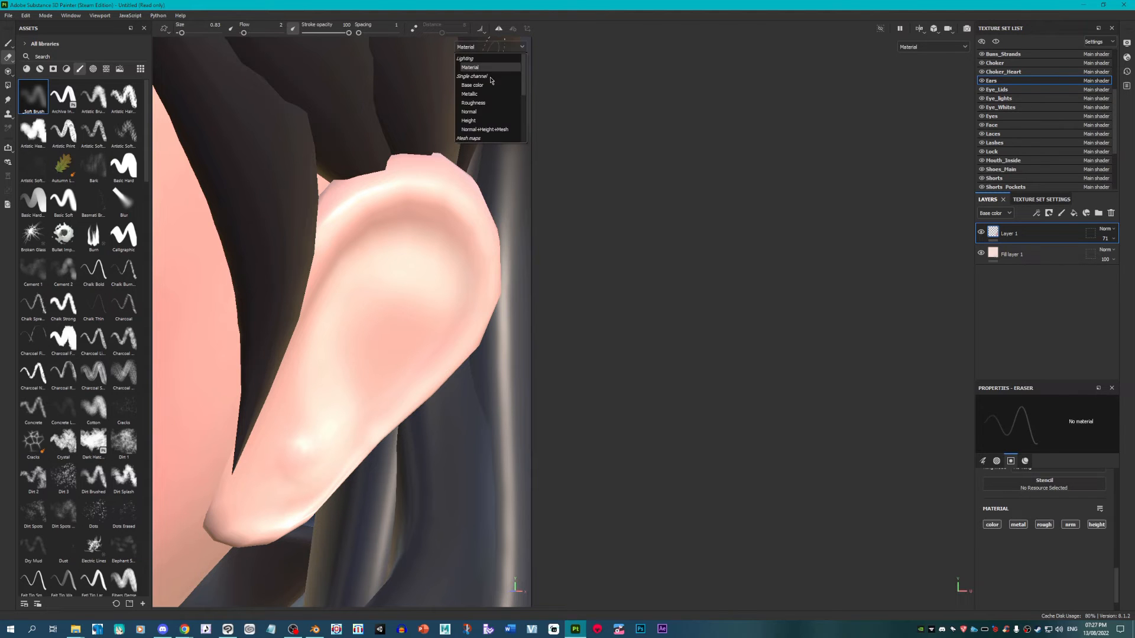
pyautogui.click(476, 68)
pyautogui.scroll(-4, 444, 253)
pyautogui.scroll(2, 444, 253)
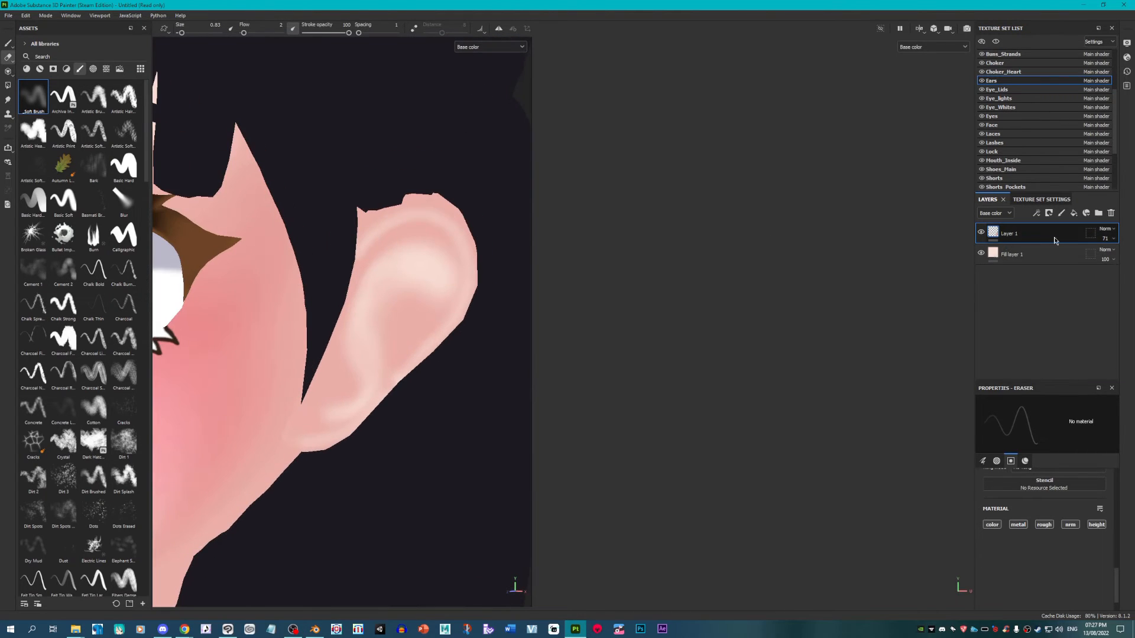
pyautogui.rightClick(1001, 237)
pyautogui.click(1059, 466)
pyautogui.click(1046, 438)
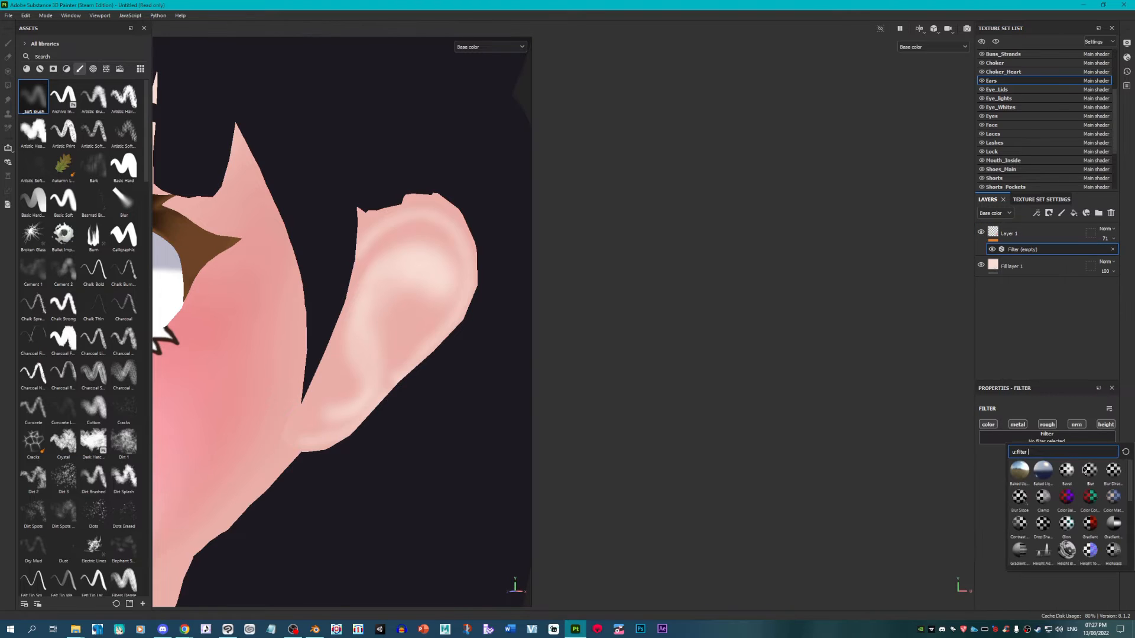
pyautogui.click(1047, 457)
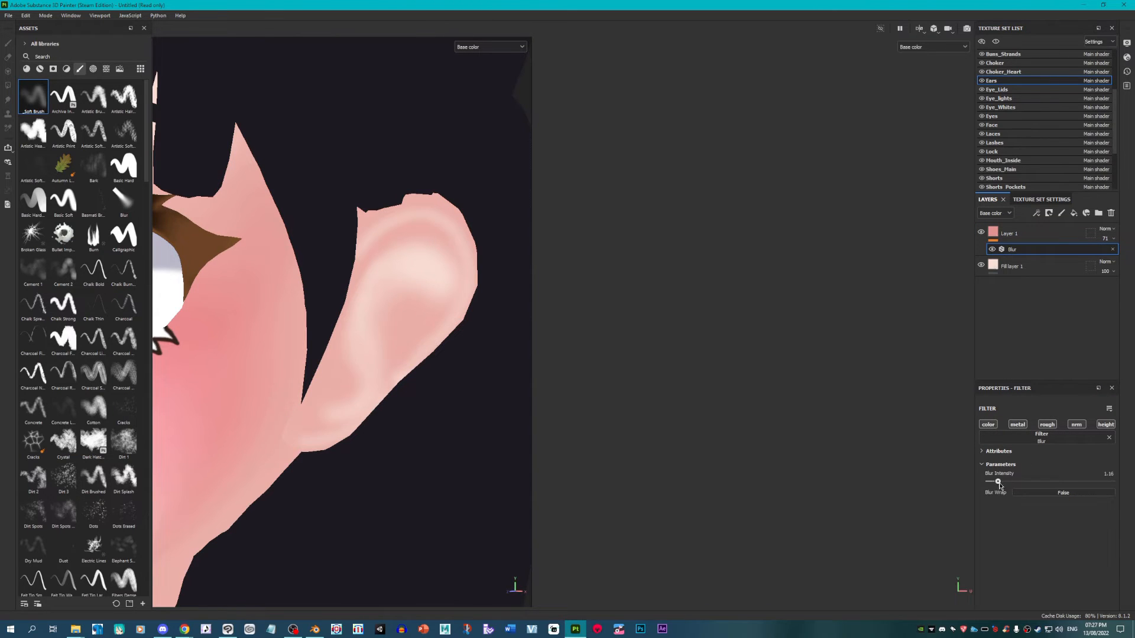
# Step: Examine the blurred ears together with the face and whole character from several angles and distances
pyautogui.scroll(-5, 431, 324)
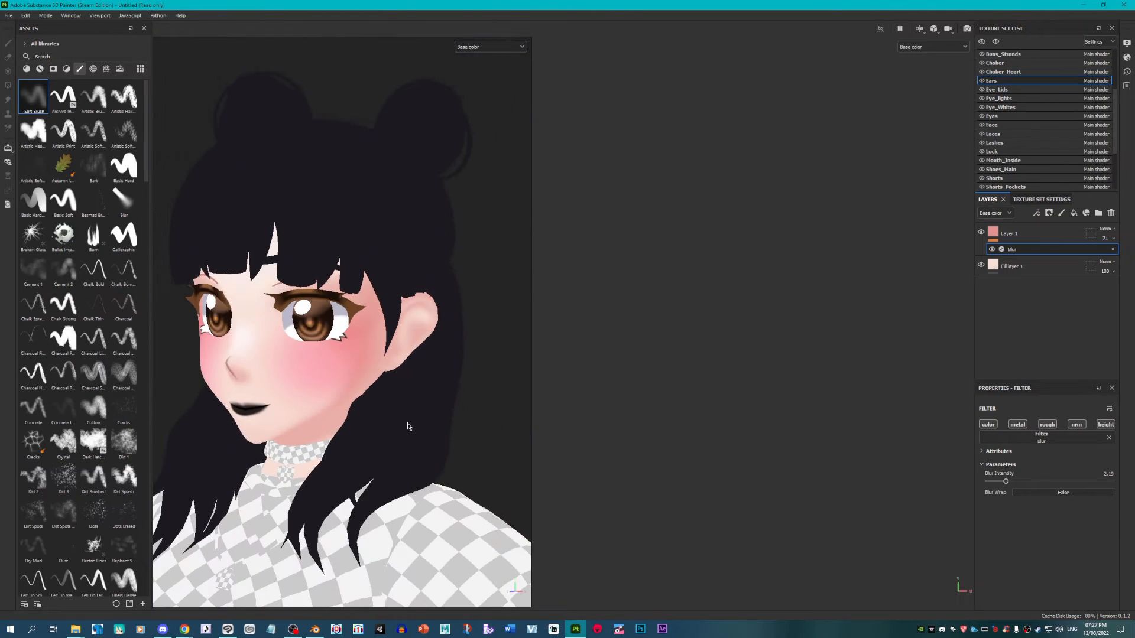
pyautogui.keyDown('alt'); pyautogui.moveTo(407, 423); pyautogui.dragTo(459, 420); pyautogui.keyUp('alt')
pyautogui.keyDown('alt'); pyautogui.moveTo(458, 421); pyautogui.dragTo(485, 374, button='middle'); pyautogui.keyUp('alt')
pyautogui.keyDown('alt'); pyautogui.moveTo(434, 372); pyautogui.dragTo(400, 371); pyautogui.keyUp('alt')
pyautogui.keyDown('alt'); pyautogui.moveTo(401, 371); pyautogui.dragTo(426, 390, button='middle'); pyautogui.keyUp('alt')
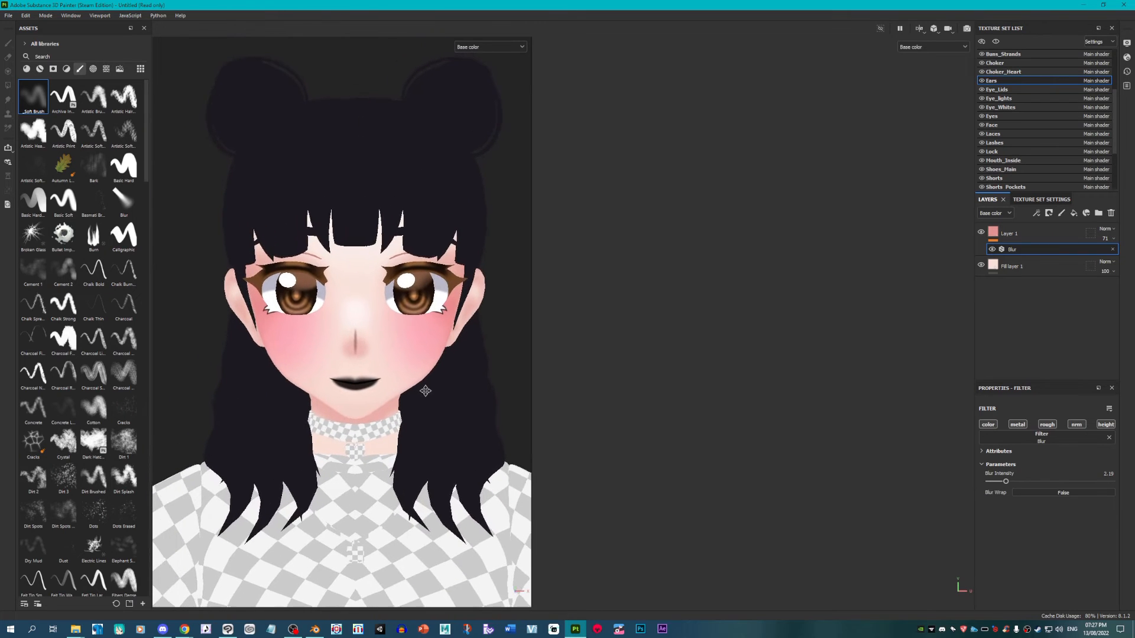
pyautogui.keyDown('alt'); pyautogui.moveTo(426, 390); pyautogui.dragTo(423, 394); pyautogui.keyUp('alt')
pyautogui.scroll(-5, 425, 391)
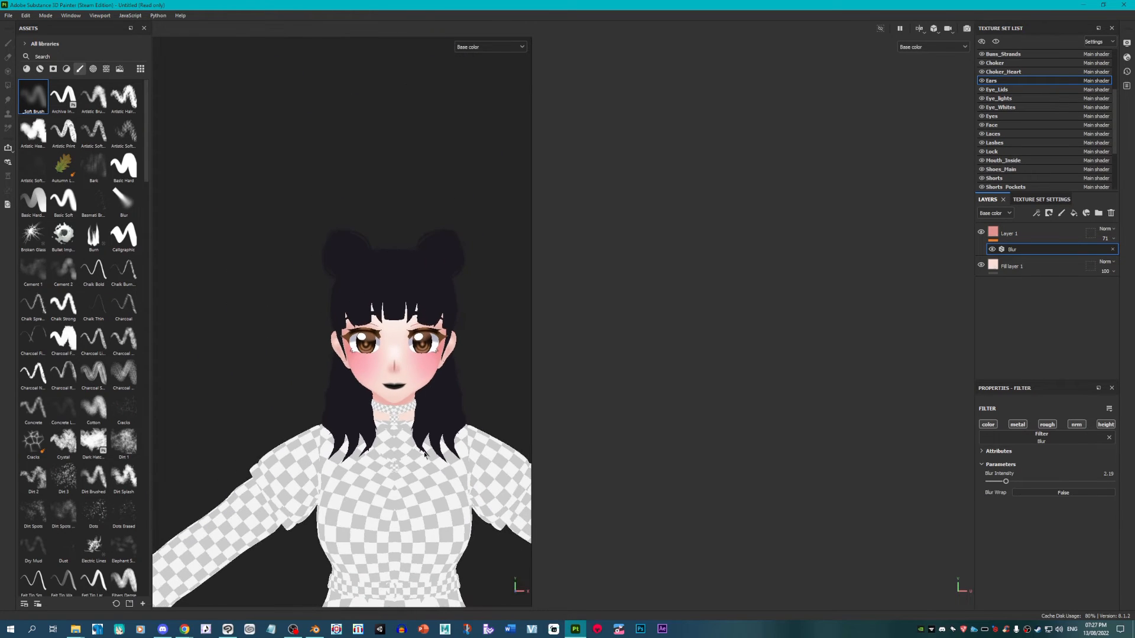
pyautogui.keyDown('alt'); pyautogui.moveTo(428, 443); pyautogui.dragTo(417, 415, button='middle'); pyautogui.keyUp('alt')
pyautogui.scroll(3, 417, 416)
pyautogui.scroll(3, 417, 416)
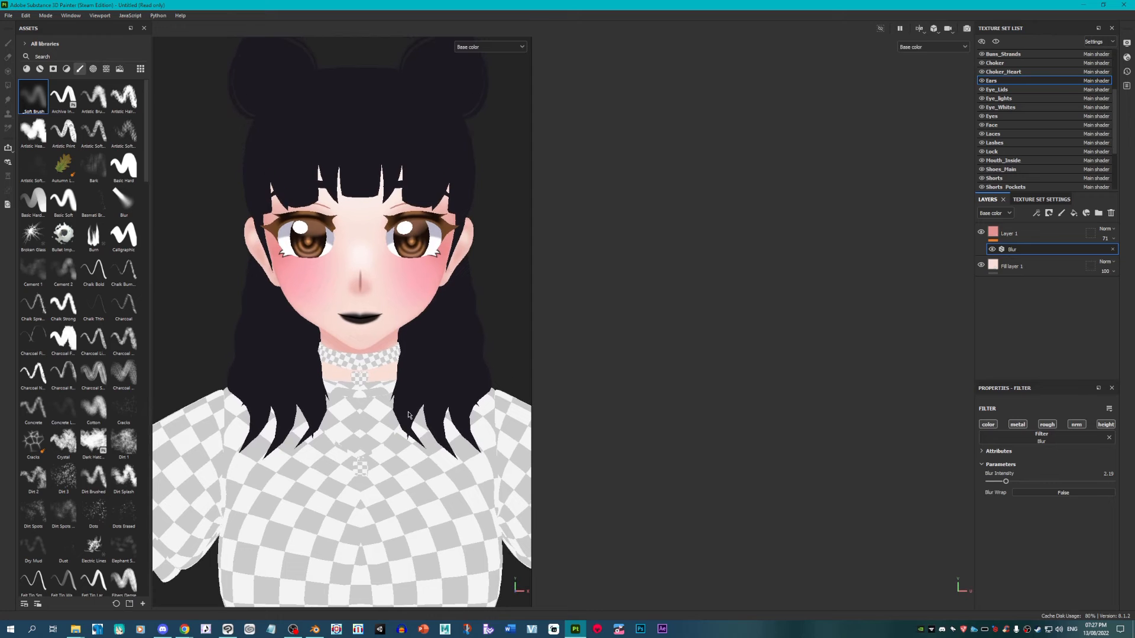
pyautogui.scroll(-6, 376, 325)
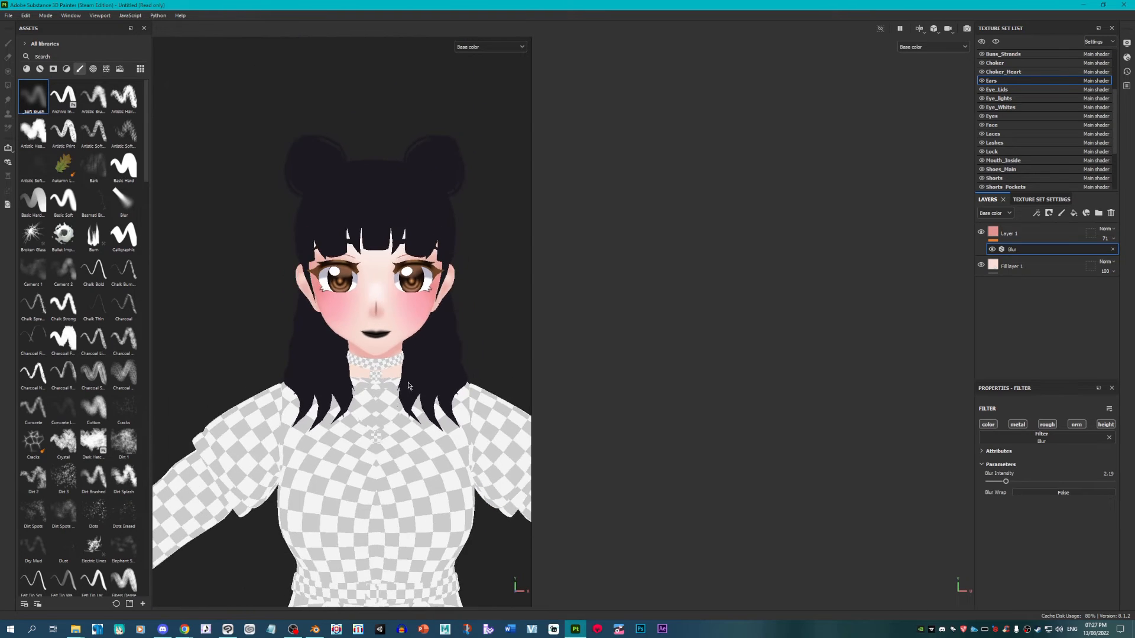
pyautogui.keyDown('alt'); pyautogui.moveTo(400, 495); pyautogui.dragTo(385, 296, button='middle'); pyautogui.keyUp('alt')
pyautogui.scroll(-2, 405, 314)
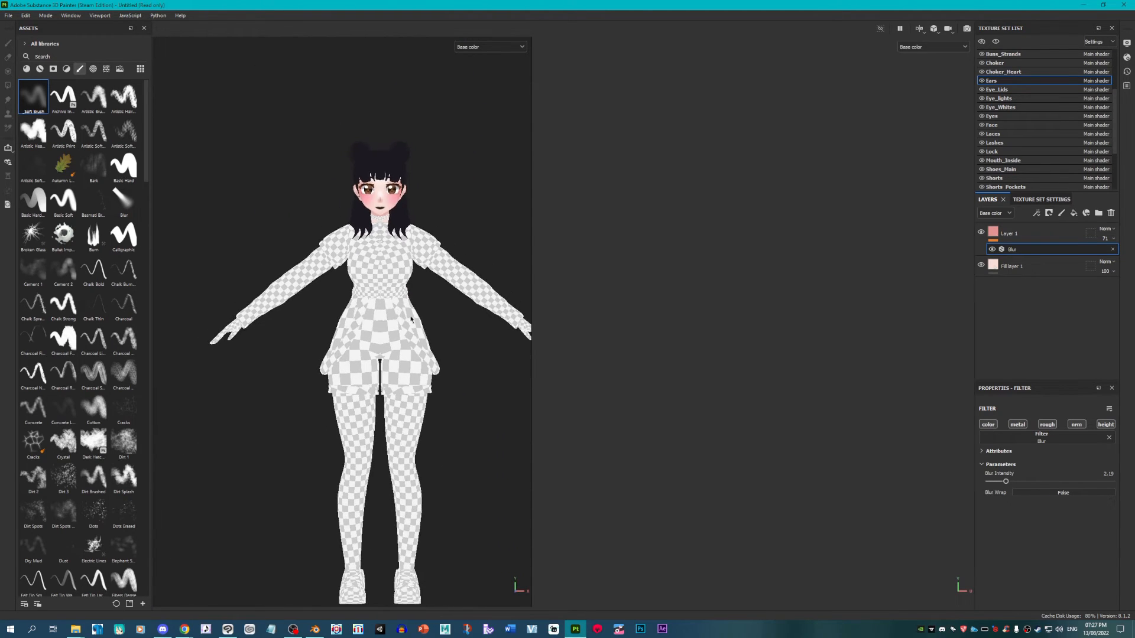
pyautogui.keyDown('alt'); pyautogui.moveTo(430, 335); pyautogui.dragTo(403, 402, button='middle'); pyautogui.keyUp('alt')
pyautogui.scroll(6, 274, 212)
pyautogui.scroll(6, 316, 171)
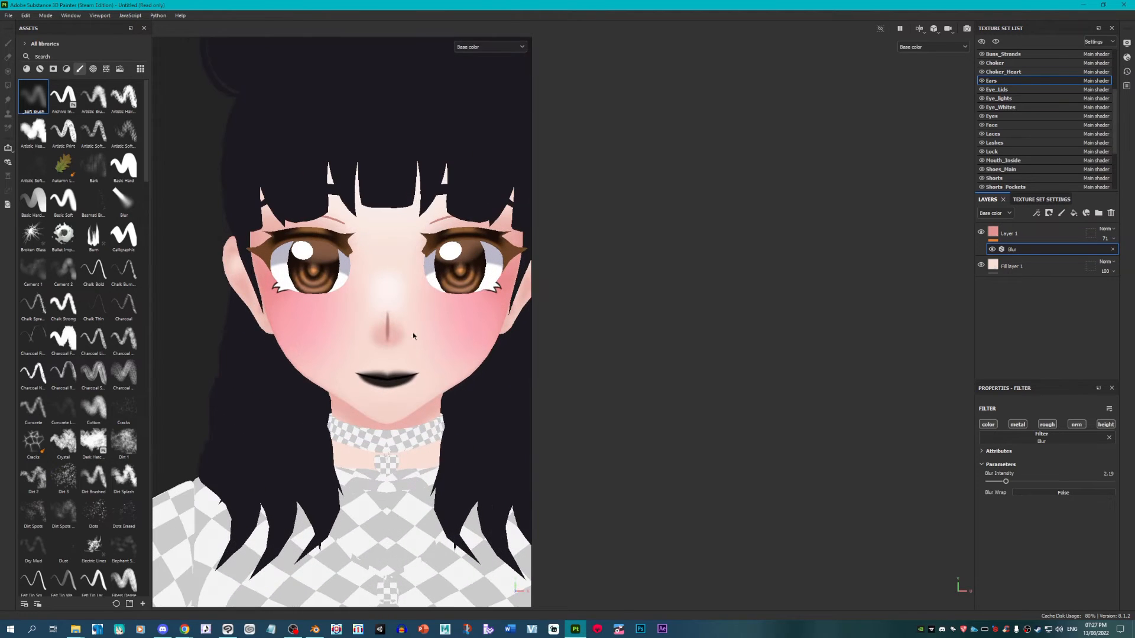
pyautogui.keyDown('alt'); pyautogui.moveTo(390, 346); pyautogui.dragTo(380, 390, button='middle'); pyautogui.keyUp('alt')
pyautogui.scroll(-1, 354, 378)
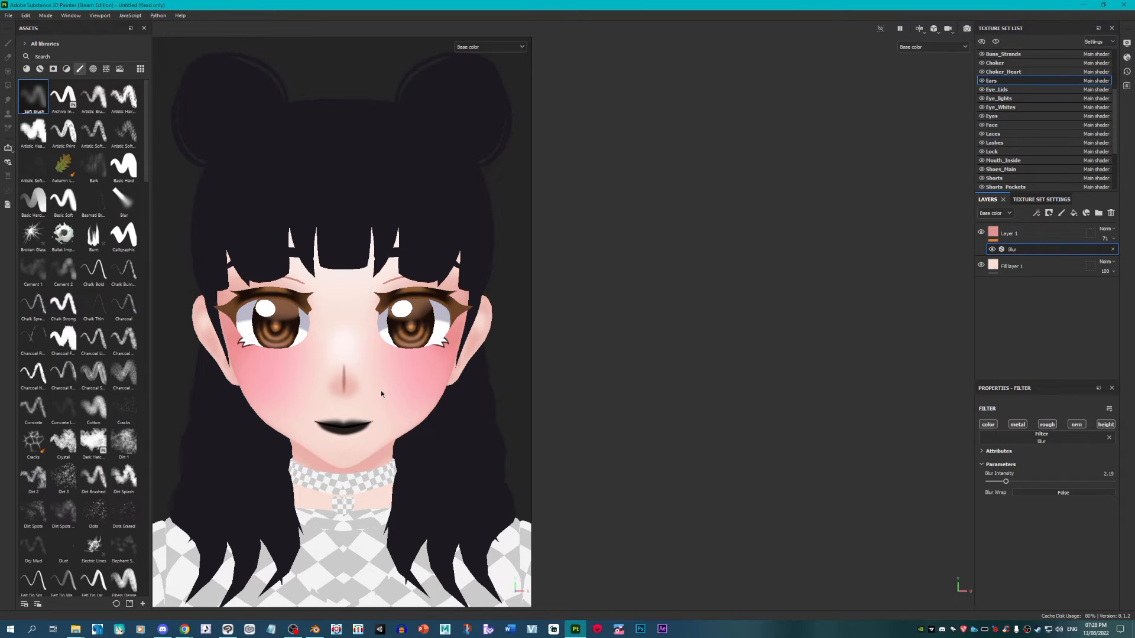
# Step: Select the Back_Hair texture set and bring its strands into view in the UV layout
pyautogui.scroll(3, 1039, 77)
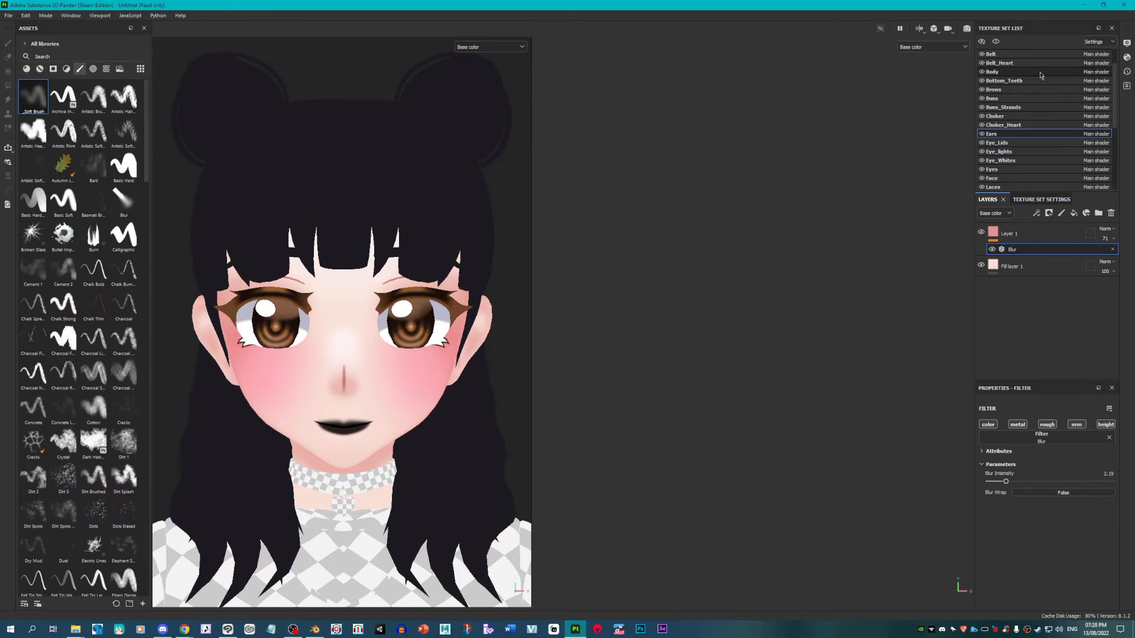
pyautogui.click(1012, 54)
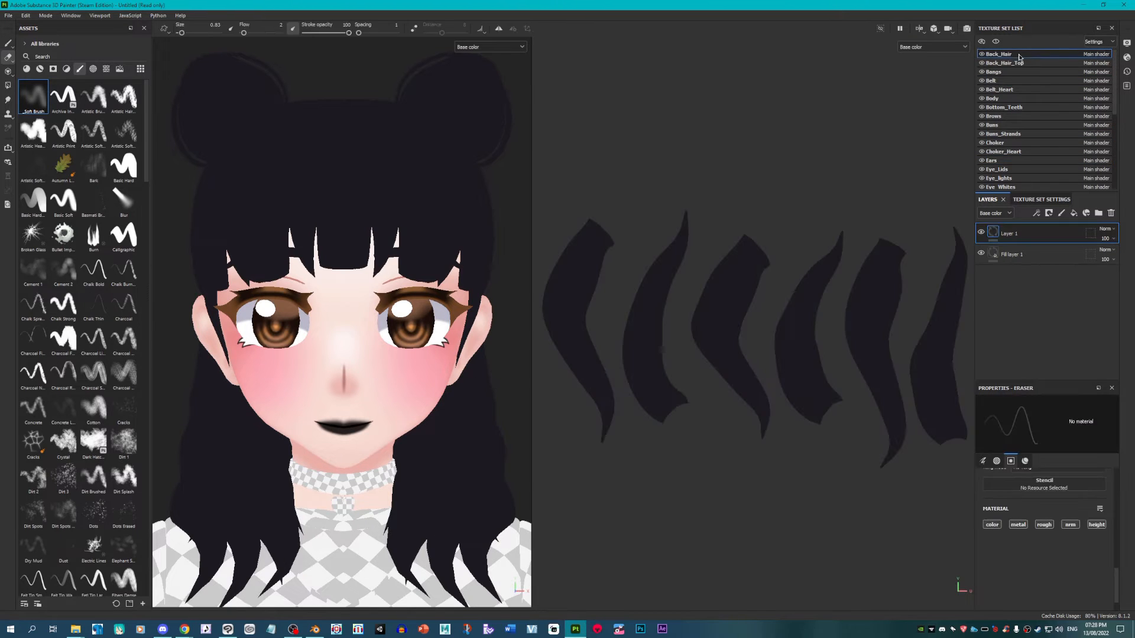
pyautogui.scroll(-5, 619, 232)
pyautogui.scroll(6, 600, 244)
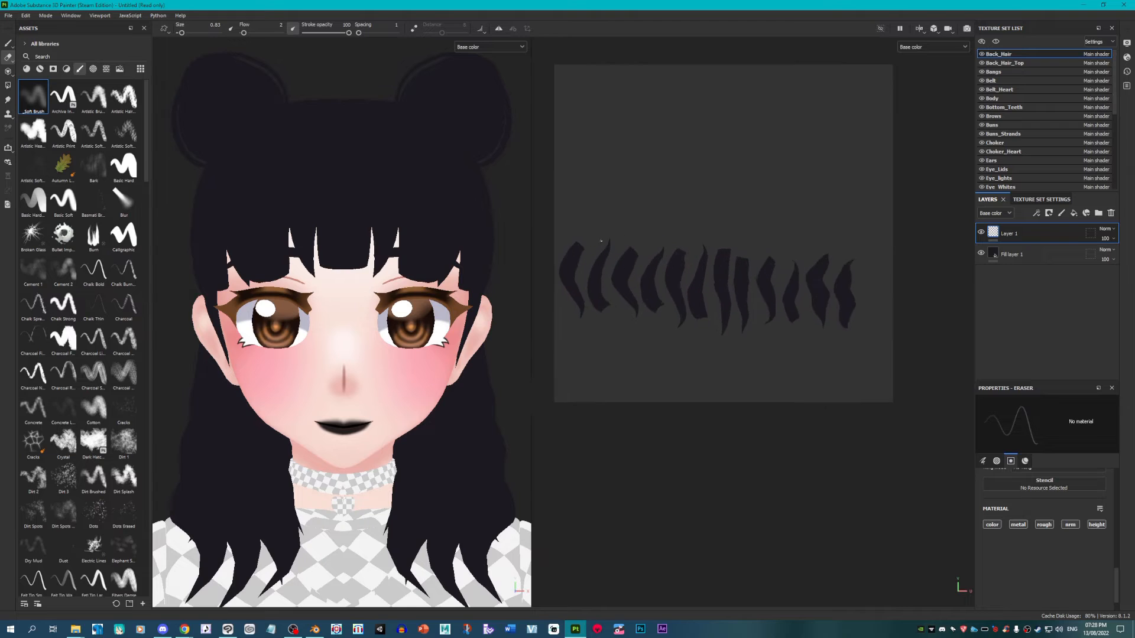
pyautogui.scroll(-1, 344, 329)
pyautogui.scroll(4, 559, 279)
pyautogui.scroll(-2, 594, 269)
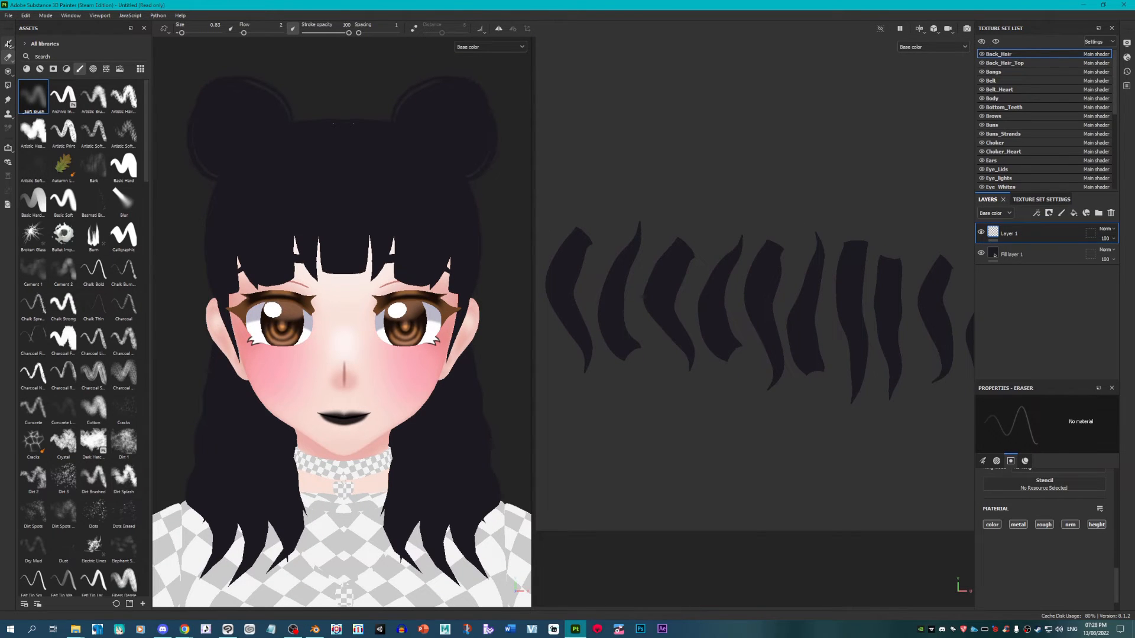
# Step: Paint soft purple gradient tips on the lower back hair strands on Layer 1, using a sampled purple base color, and check them around the head
pyautogui.click(8, 43)
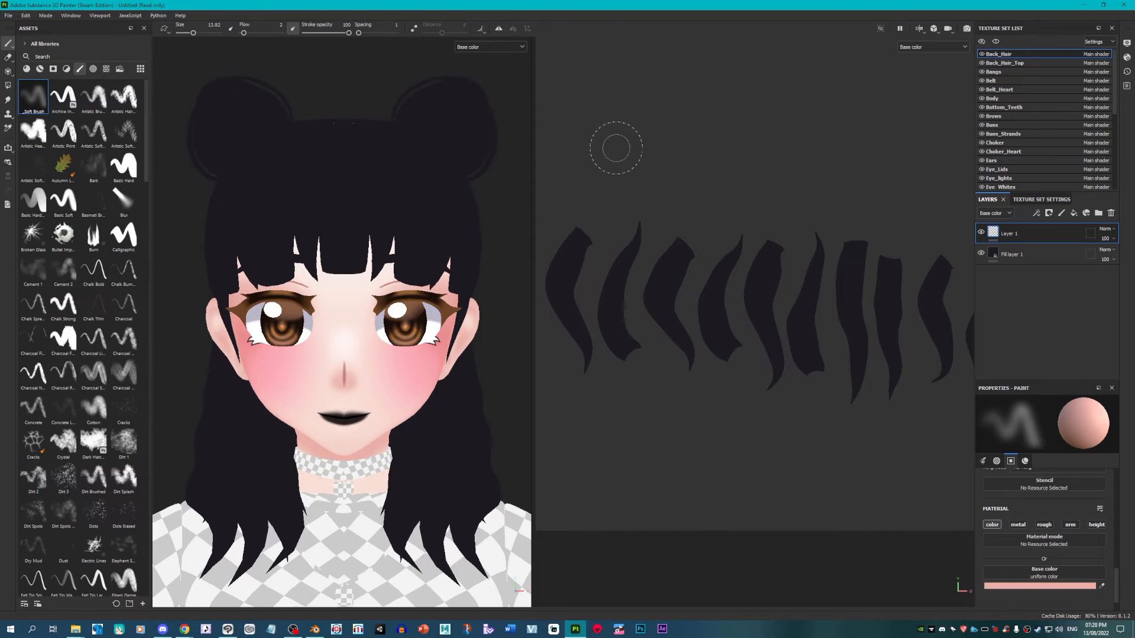
pyautogui.scroll(-1, 582, 252)
pyautogui.scroll(-1, 390, 287)
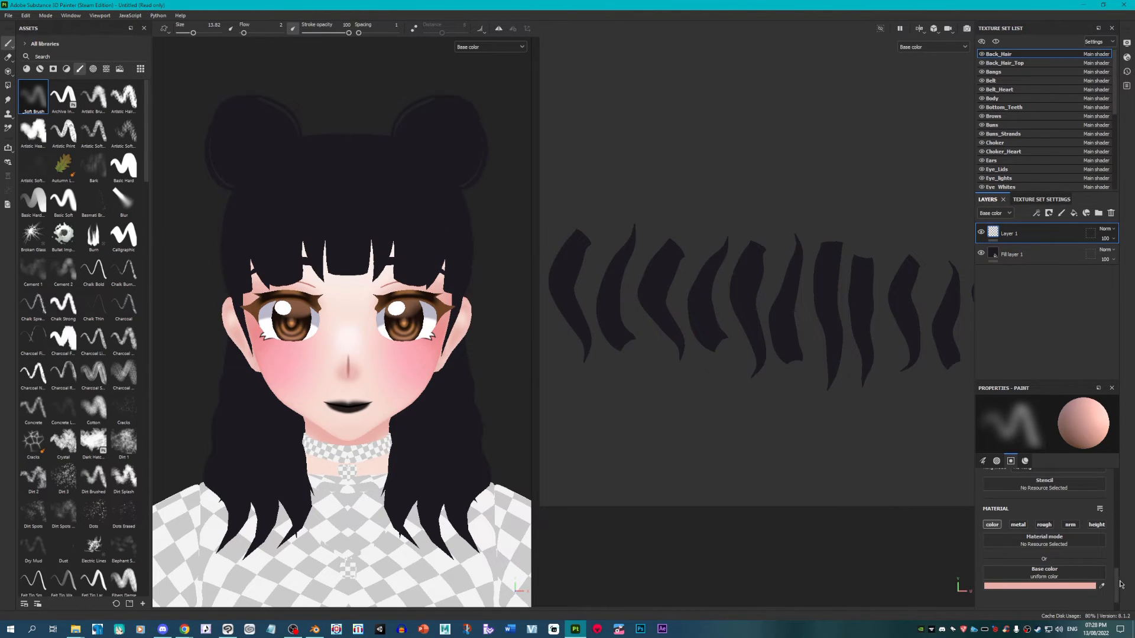
pyautogui.click(1101, 587)
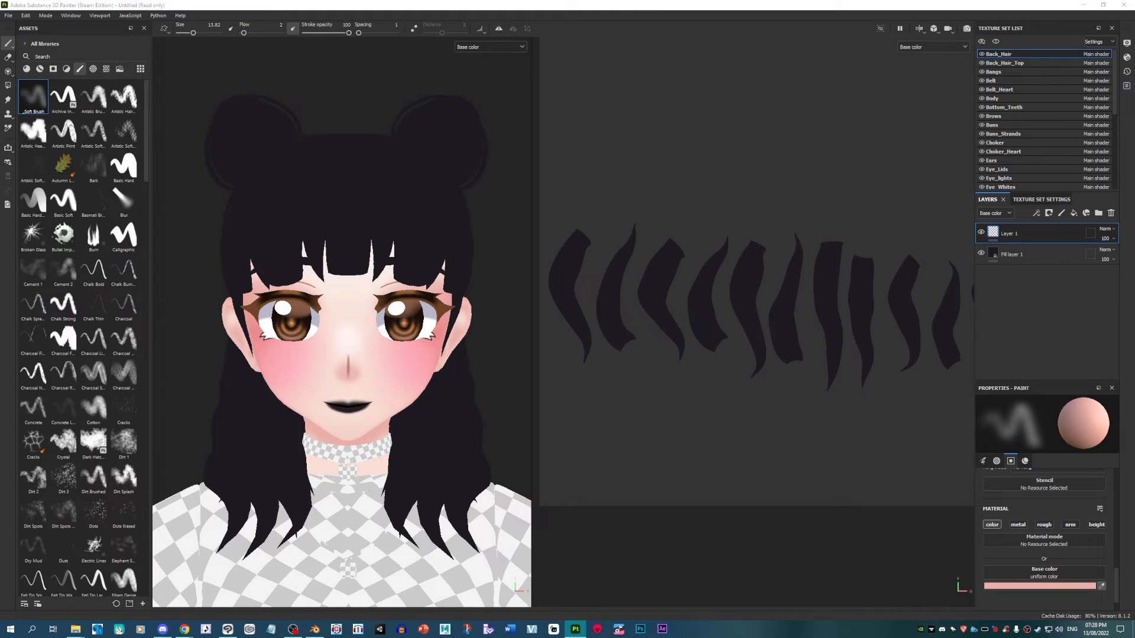
pyautogui.moveTo(440, 494)
pyautogui.mouseDown()
pyautogui.moveTo(449, 511)
pyautogui.moveTo(464, 494)
pyautogui.mouseUp()
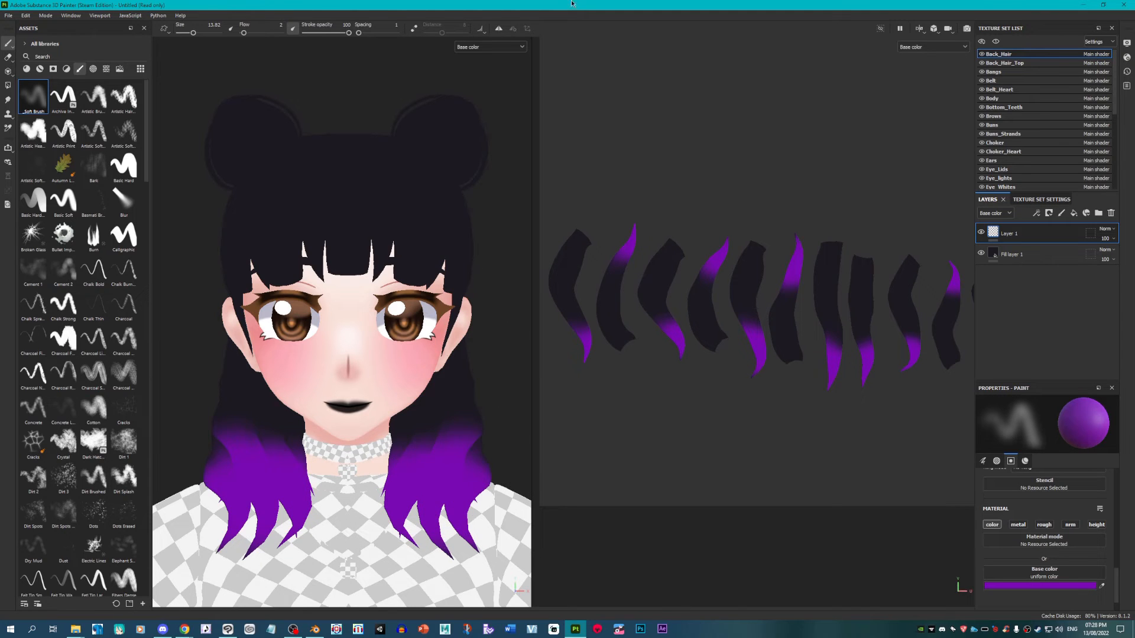
pyautogui.moveTo(481, 292)
pyautogui.keyDown('alt'); pyautogui.mouseDown()
pyautogui.moveTo(82, 452)
pyautogui.moveTo(36, 455)
pyautogui.mouseUp(); pyautogui.keyUp('alt')
pyautogui.keyDown('alt'); pyautogui.moveTo(126, 475); pyautogui.dragTo(323, 441, button='middle'); pyautogui.keyUp('alt')
pyautogui.moveTo(323, 441)
pyautogui.keyDown('alt'); pyautogui.mouseDown()
pyautogui.moveTo(370, 474)
pyautogui.moveTo(539, 472)
pyautogui.mouseUp(); pyautogui.keyUp('alt')
pyautogui.moveTo(291, 474)
pyautogui.keyDown('alt'); pyautogui.mouseDown()
pyautogui.moveTo(347, 468)
pyautogui.moveTo(319, 503)
pyautogui.moveTo(422, 523)
pyautogui.mouseUp(); pyautogui.keyUp('alt')
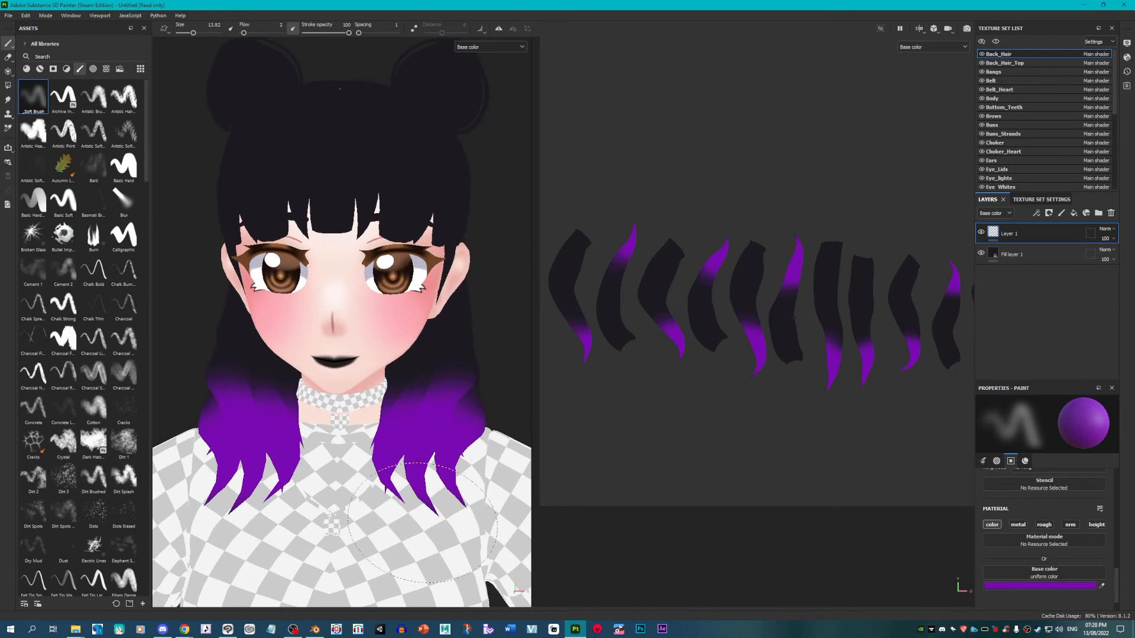
pyautogui.keyDown('alt'); pyautogui.moveTo(443, 487); pyautogui.dragTo(470, 539, button='middle'); pyautogui.keyUp('alt')
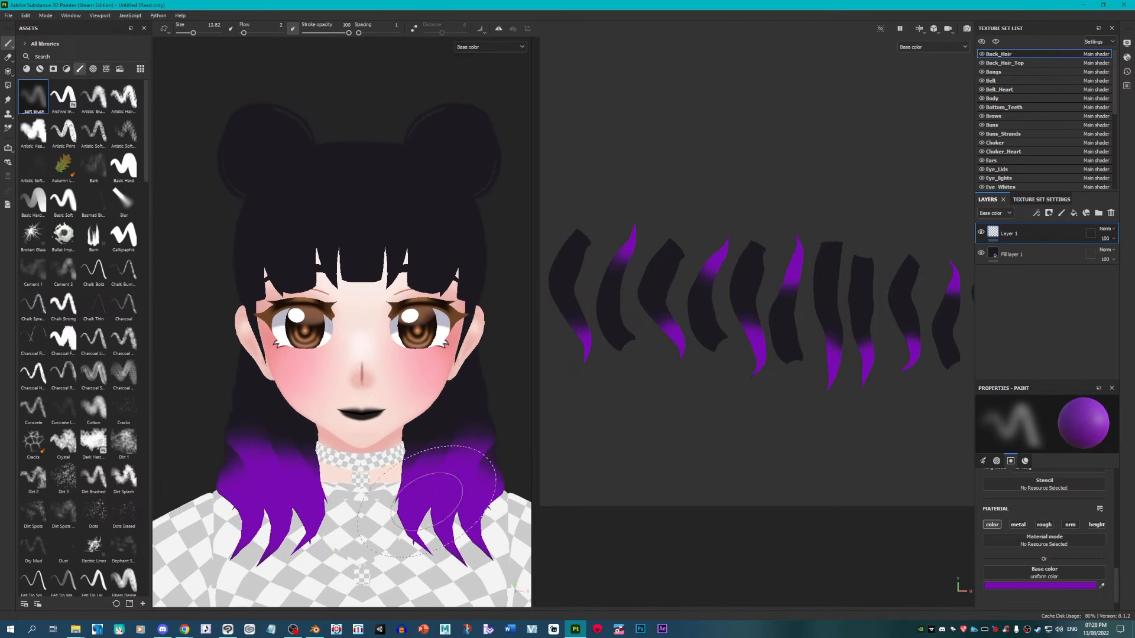
# Step: Examine the purple hair tips on the character and the back hair strands in the UV layout
pyautogui.keyDown('alt'); pyautogui.moveTo(412, 471); pyautogui.dragTo(406, 480, button='middle'); pyautogui.keyUp('alt')
pyautogui.keyDown('alt'); pyautogui.moveTo(407, 480); pyautogui.dragTo(409, 483); pyautogui.keyUp('alt')
pyautogui.keyDown('alt'); pyautogui.moveTo(409, 483); pyautogui.dragTo(420, 460, button='middle'); pyautogui.keyUp('alt')
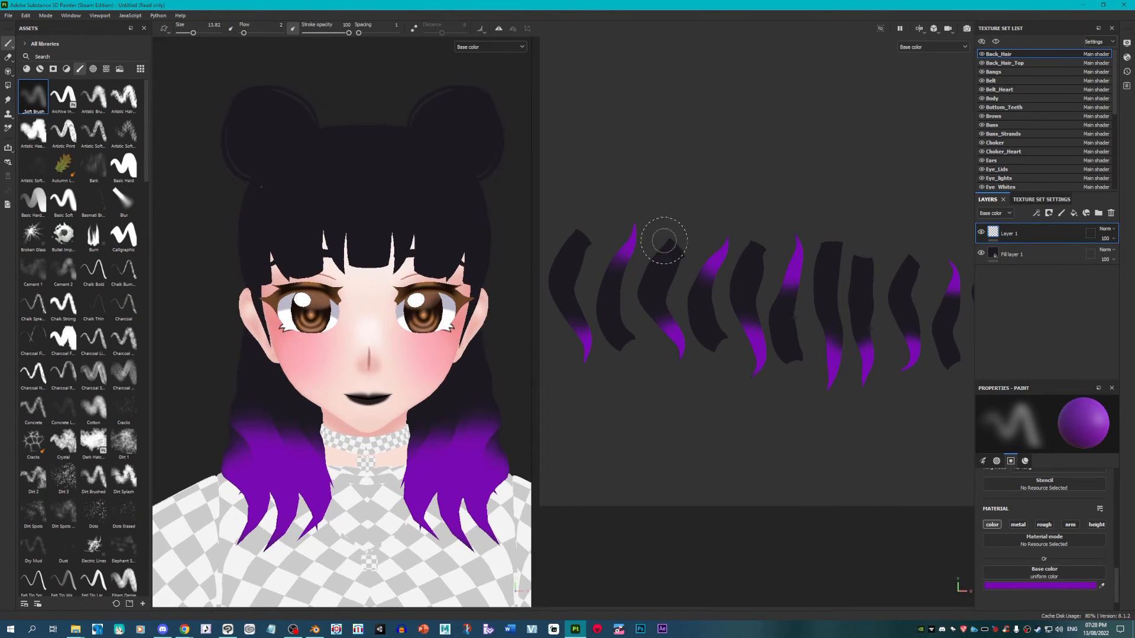
pyautogui.scroll(-3, 734, 355)
pyautogui.scroll(6, 883, 337)
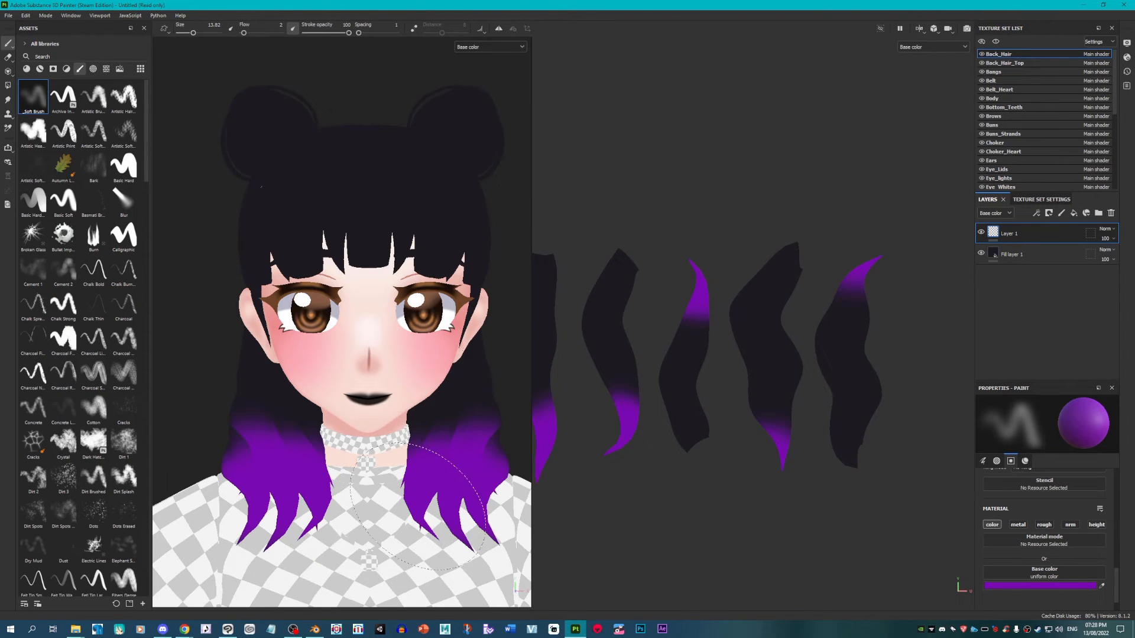
pyautogui.scroll(-1, 839, 357)
pyautogui.scroll(-5, 768, 360)
pyautogui.scroll(3, 591, 367)
pyautogui.scroll(-3, 763, 325)
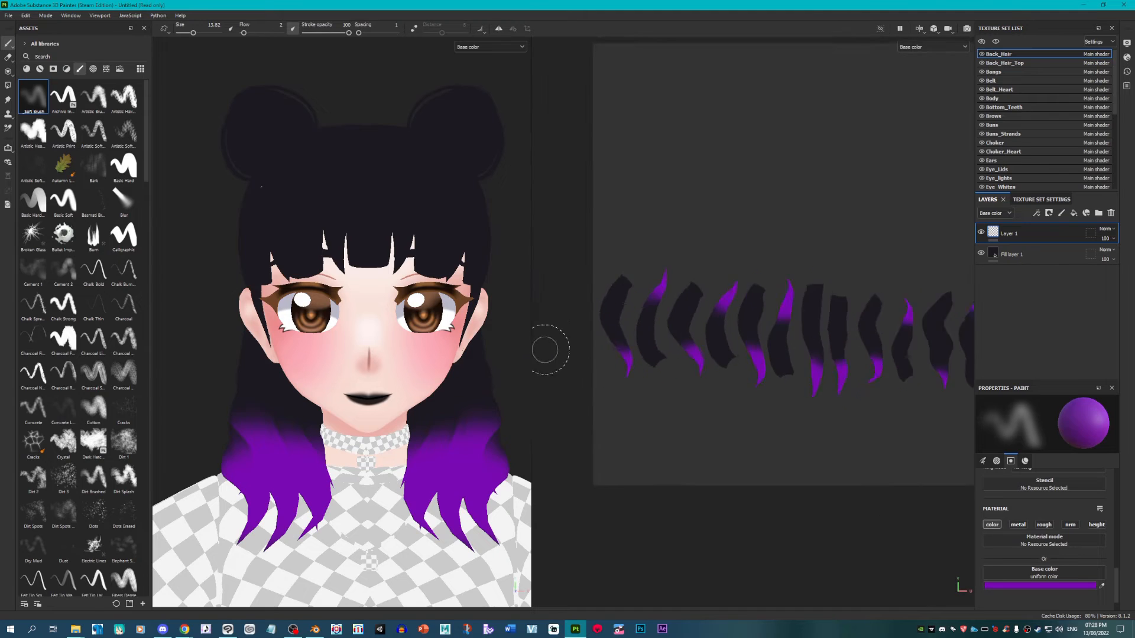
pyautogui.scroll(4, 603, 325)
pyautogui.scroll(1, 627, 303)
# Step: Add a new layer above Layer 1 with Multiply blending and sample the dark hair colour as the paint's base colour
pyautogui.click(1062, 212)
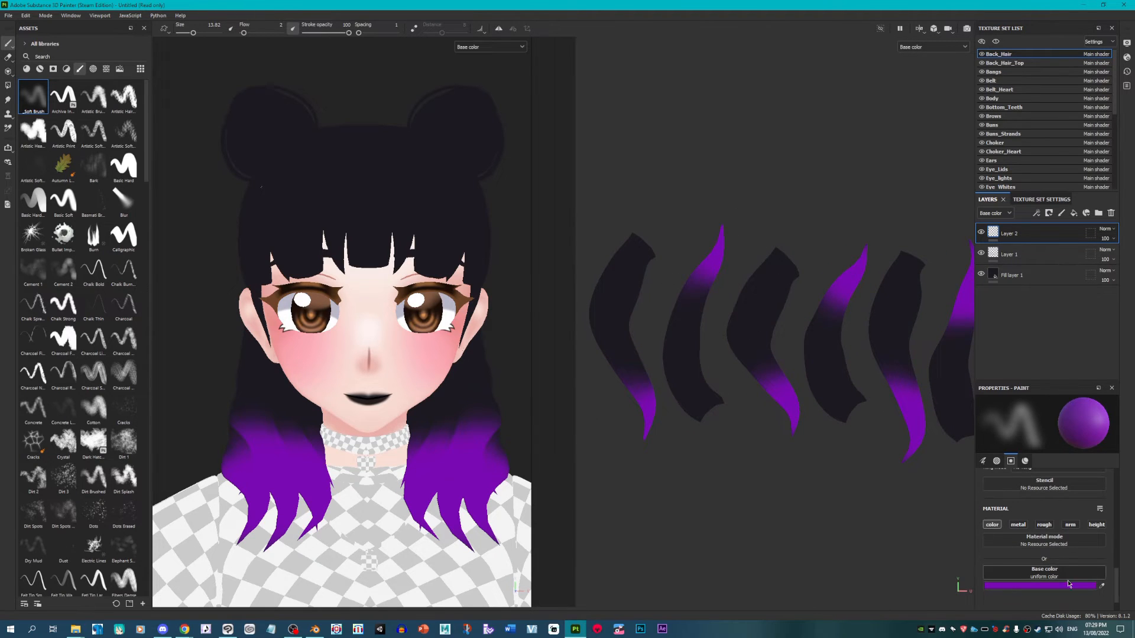
pyautogui.click(1102, 586)
pyautogui.click(929, 331)
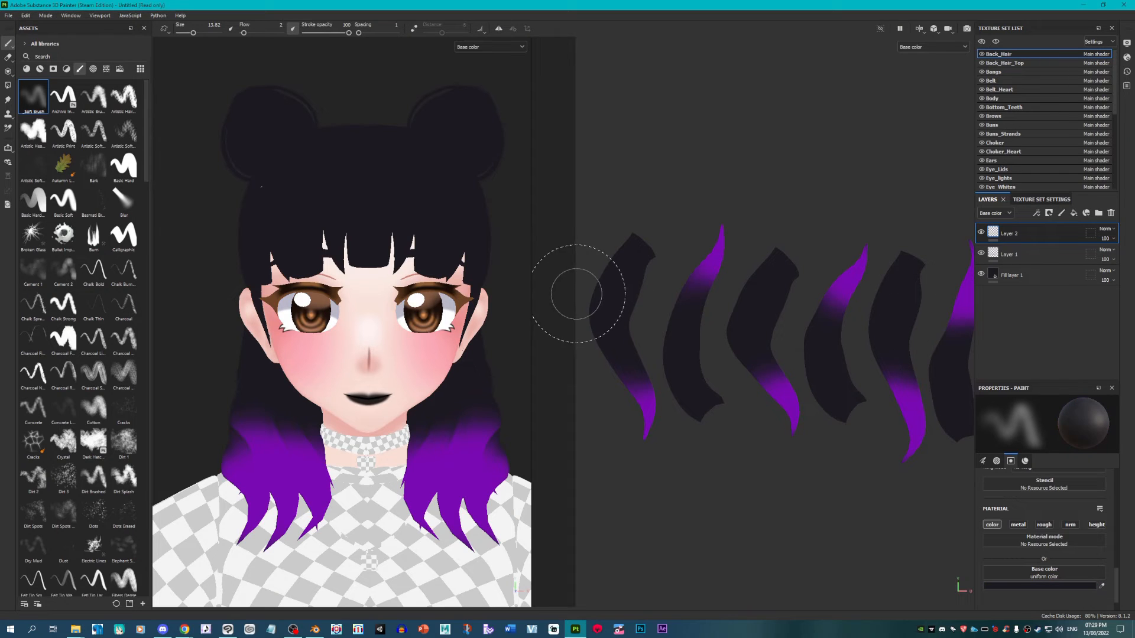
pyautogui.click(1105, 229)
pyautogui.click(1082, 272)
# Step: Shrink the soft brush to about 2.93 and shade the right edges of the first two back hair strands in the UV layout
pyautogui.scroll(3, 468, 198)
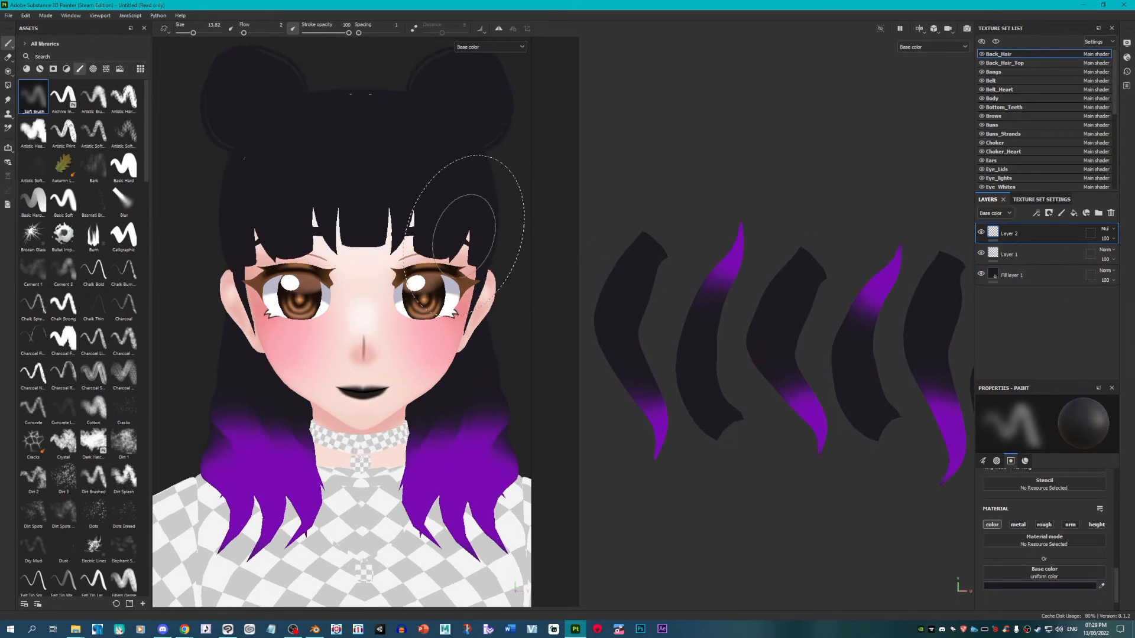
pyautogui.scroll(3, 633, 253)
pyautogui.scroll(2, 648, 341)
pyautogui.press('[')
pyautogui.press('[')
pyautogui.press('[')
pyautogui.press('[')
pyautogui.press('[')
pyautogui.press('[')
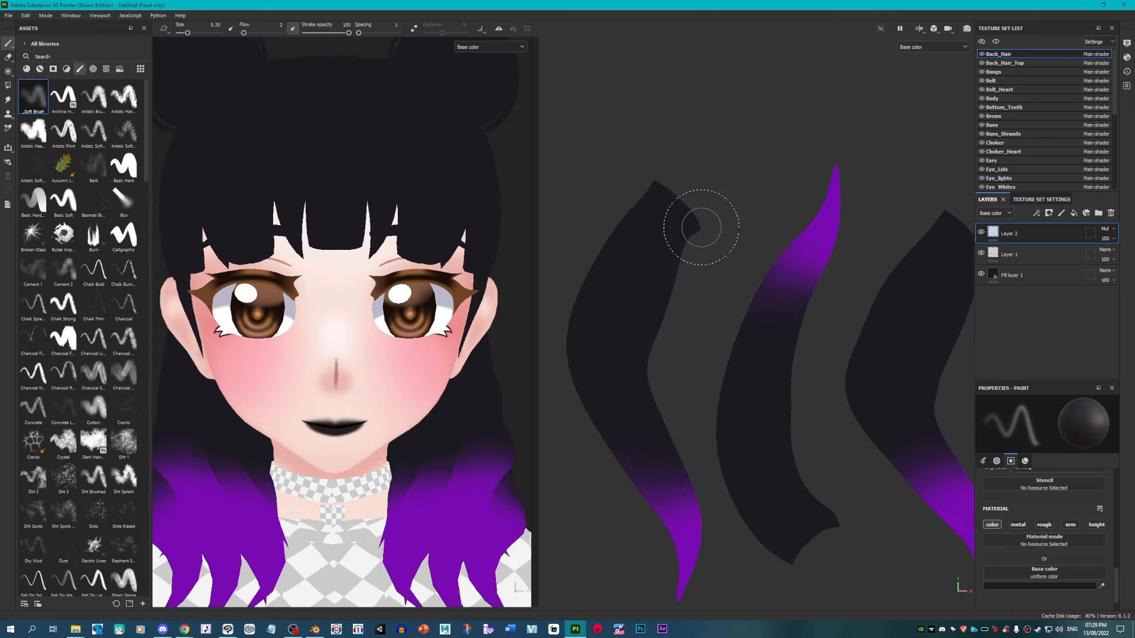
pyautogui.press('[')
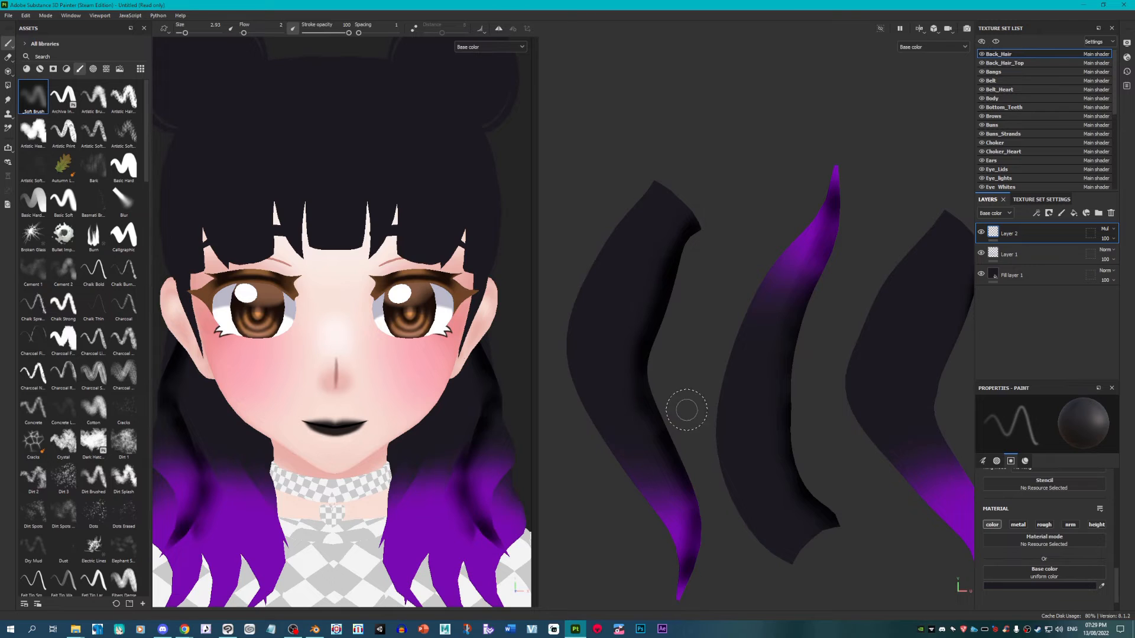
# Step: Enlarge the soft brush to about 8.46 and darken the root ends of the first two back hair strands
pyautogui.press(']')
pyautogui.press(']')
pyautogui.press(']')
pyautogui.press(']')
pyautogui.press(']')
pyautogui.press(']')
pyautogui.press(']')
pyautogui.press(']')
pyautogui.press(']')
pyautogui.press(']')
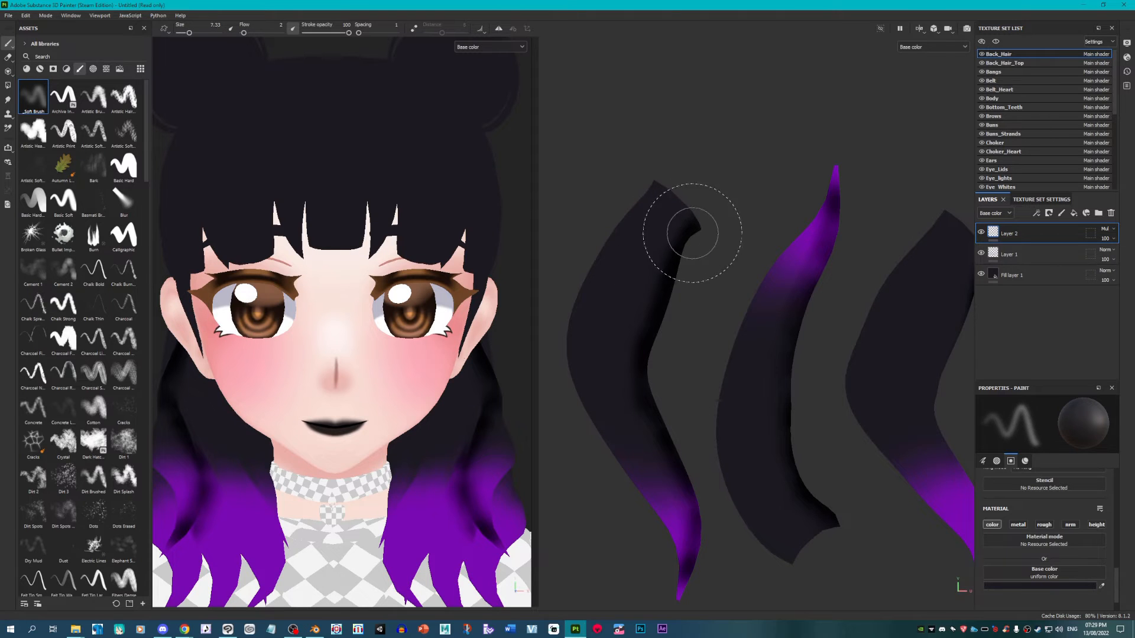
pyautogui.press('[')
pyautogui.press('[')
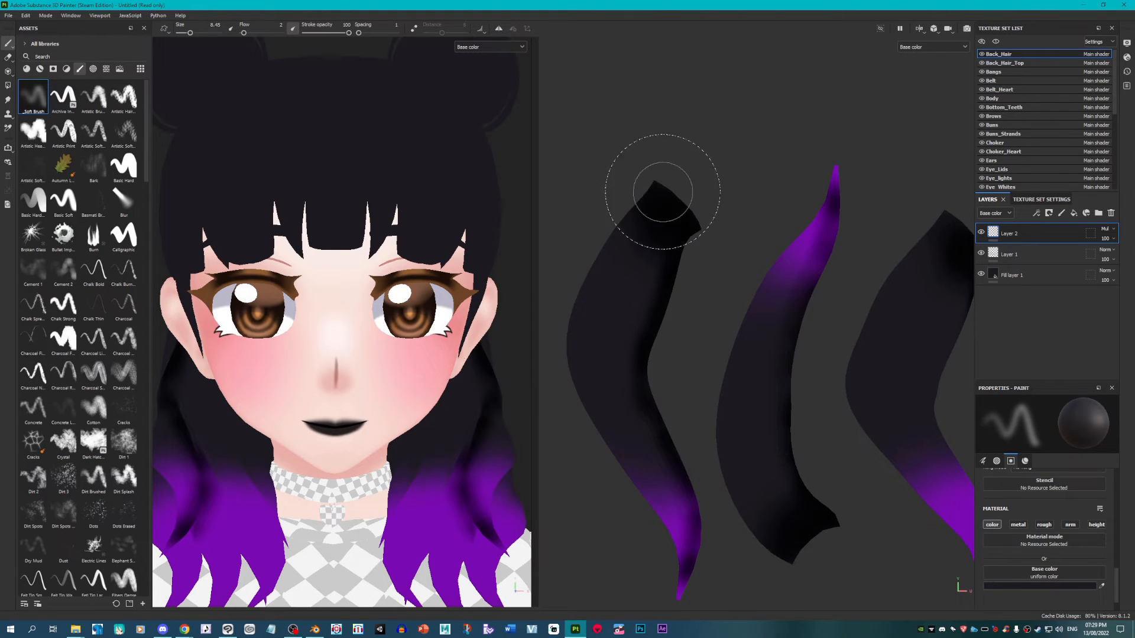
# Step: Shrink the soft brush to about 2.93 and shade the left edge of the first hair strand down to its purple tip
pyautogui.scroll(-2, 587, 230)
pyautogui.press('[')
pyautogui.press('[')
pyautogui.press('[')
pyautogui.press('[')
pyautogui.press('[')
pyautogui.press('[')
pyautogui.press('[')
pyautogui.scroll(4, 587, 229)
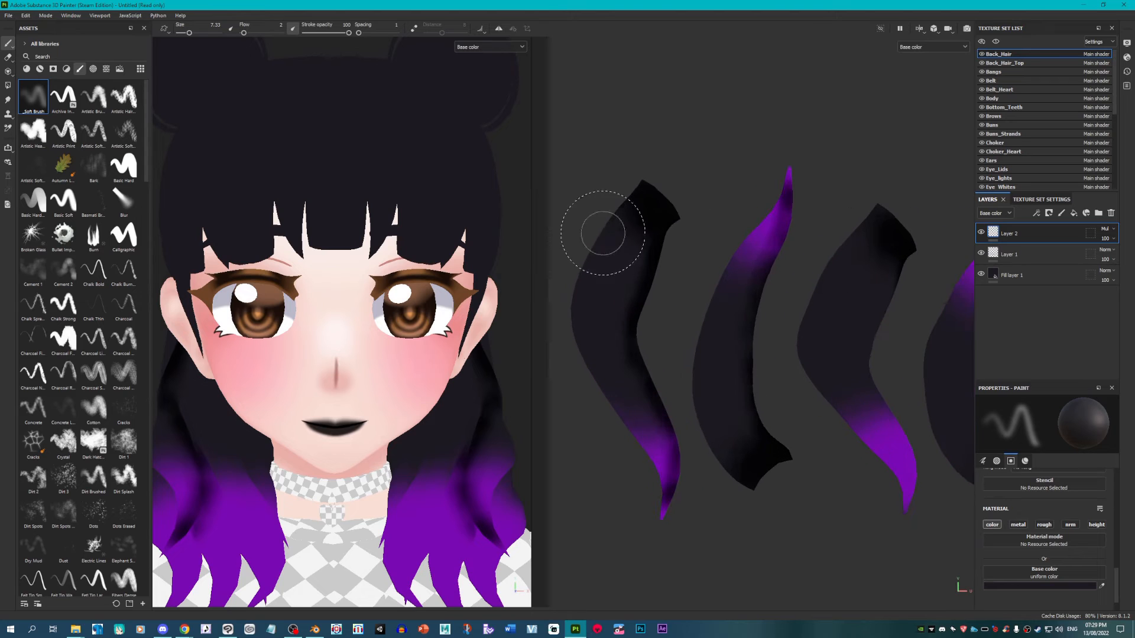
pyautogui.moveTo(613, 211); pyautogui.dragTo(599, 237)
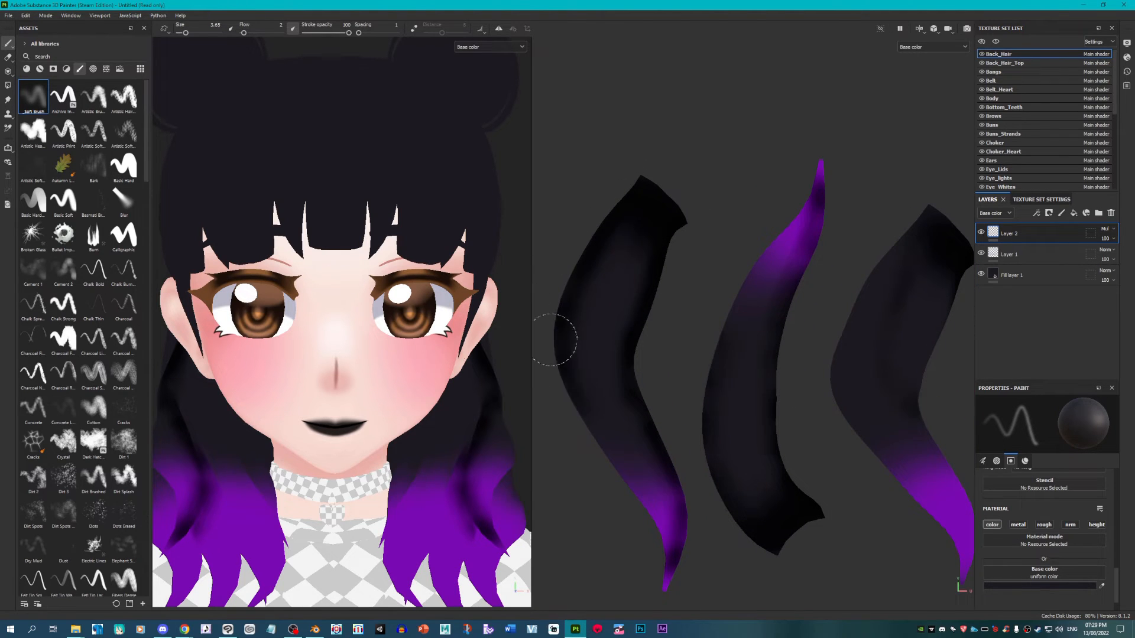
pyautogui.moveTo(554, 340); pyautogui.dragTo(601, 438)
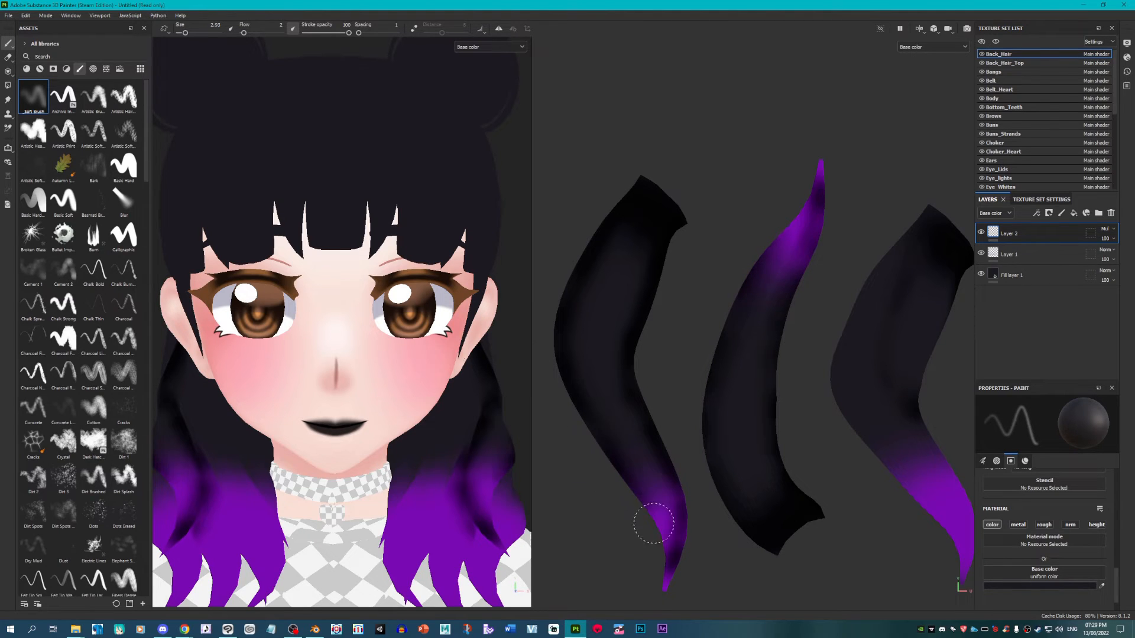
pyautogui.moveTo(634, 485); pyautogui.dragTo(665, 544)
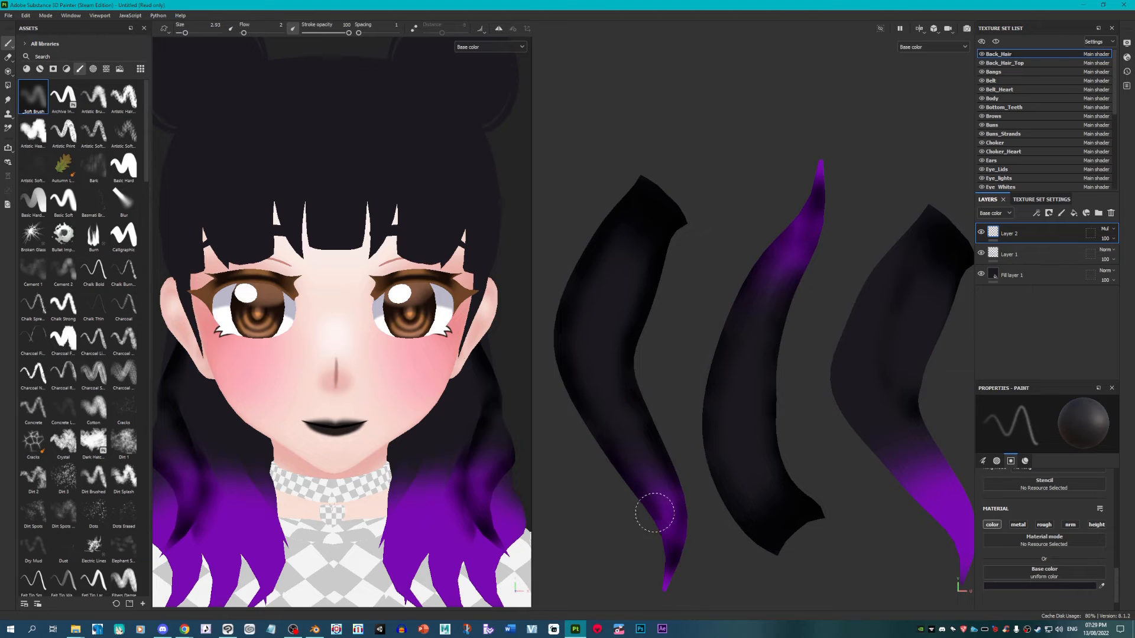
# Step: Darken the pointed purple tip of the first strand with the soft brush at size 2.29
pyautogui.scroll(4, 666, 460)
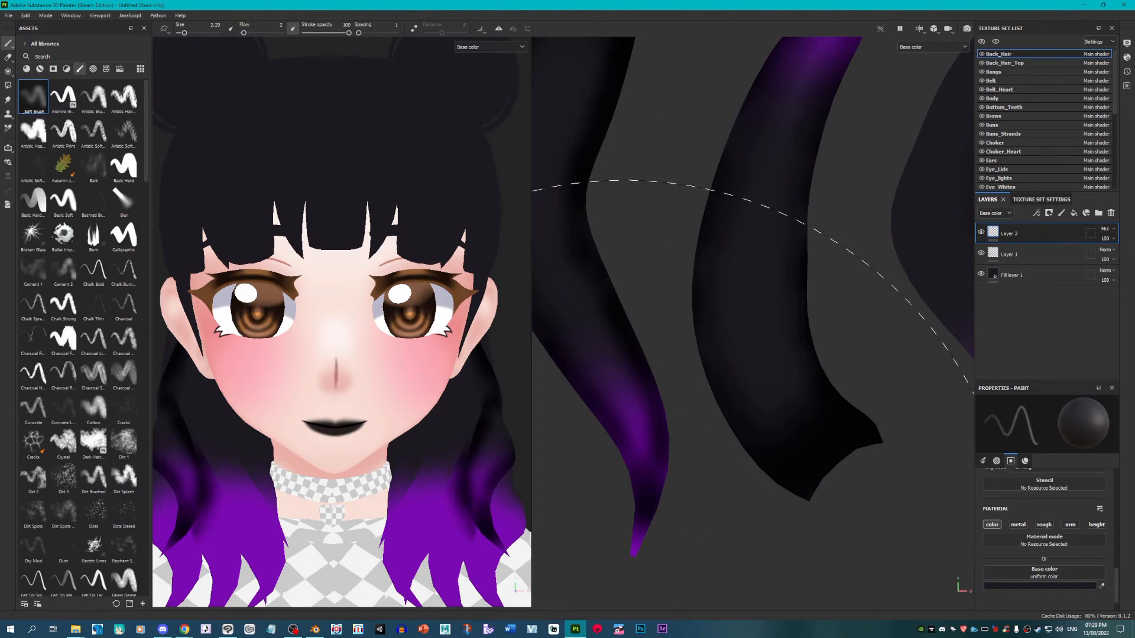
pyautogui.keyDown('alt'); pyautogui.moveTo(636, 534); pyautogui.dragTo(685, 426, button='middle'); pyautogui.keyUp('alt')
pyautogui.scroll(2, 455, 559)
pyautogui.scroll(5, 691, 422)
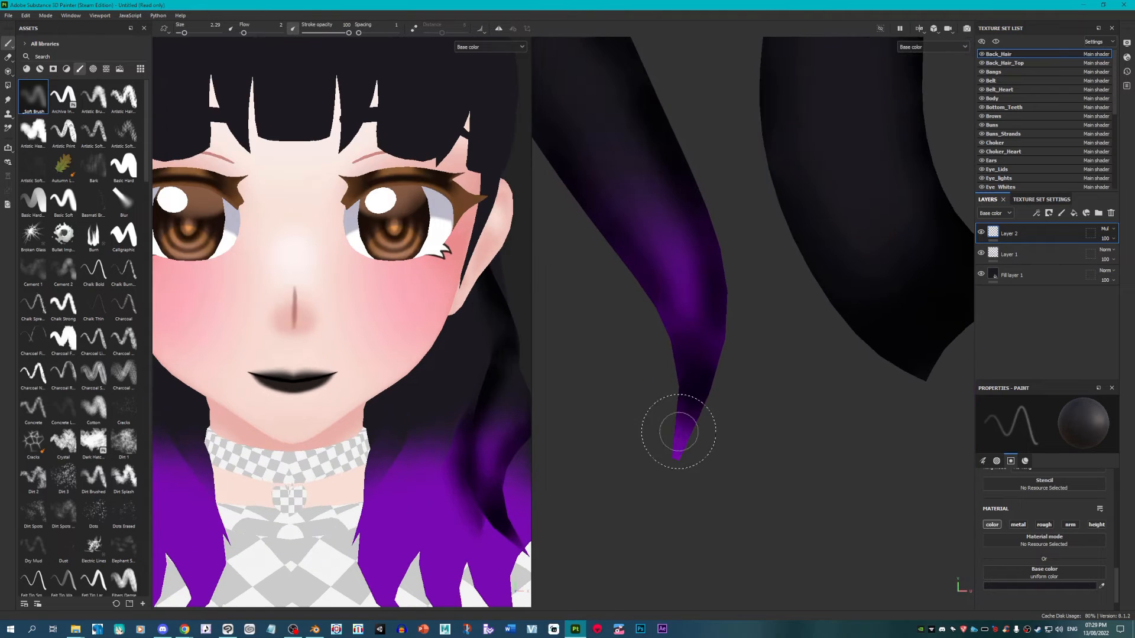
pyautogui.moveTo(697, 402); pyautogui.dragTo(658, 511)
pyautogui.moveTo(683, 451)
pyautogui.mouseDown()
pyautogui.moveTo(676, 410)
pyautogui.moveTo(649, 530)
pyautogui.mouseUp()
pyautogui.scroll(-5, 659, 462)
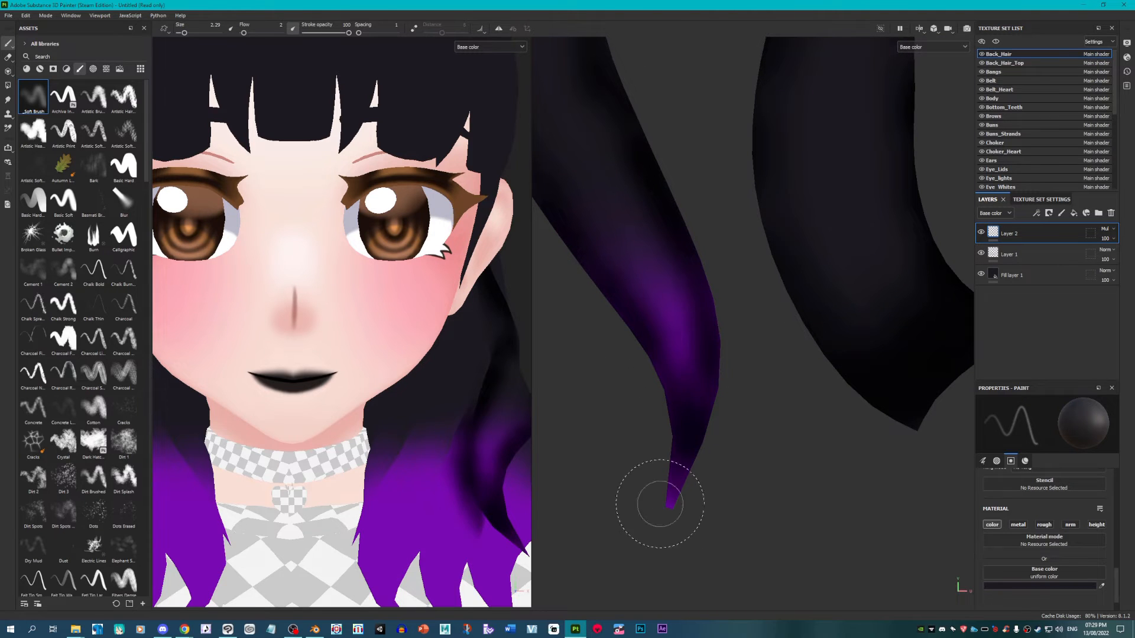
pyautogui.scroll(-5, 442, 447)
pyautogui.scroll(4, 496, 413)
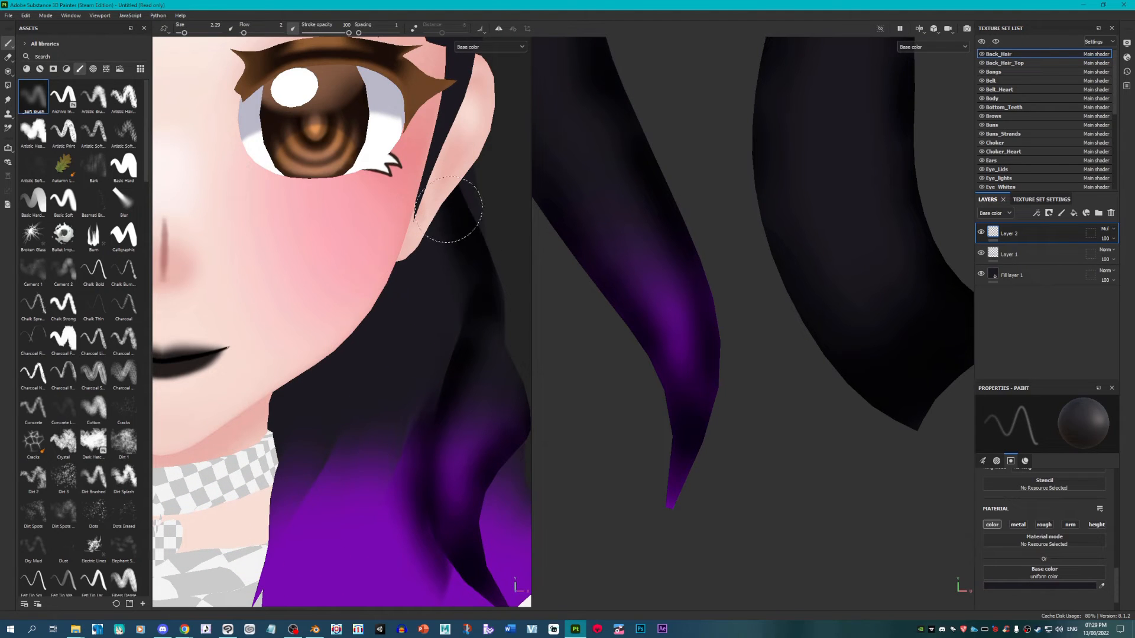
# Step: Deepen the shading along both edges of the second hair strand
pyautogui.scroll(-4, 736, 423)
pyautogui.scroll(4, 792, 308)
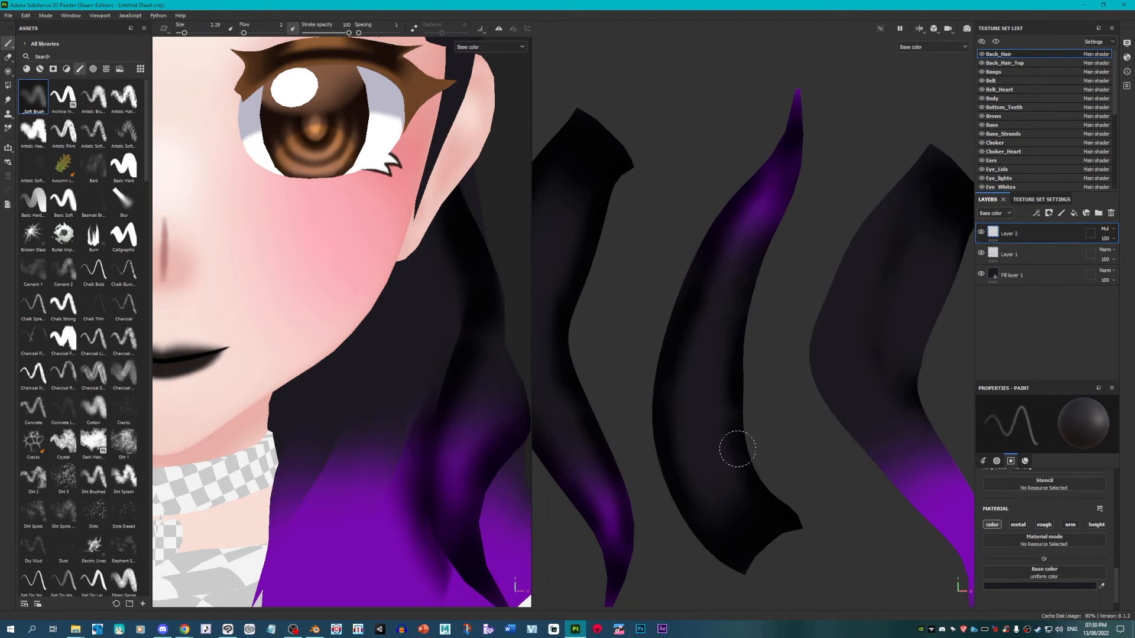
pyautogui.scroll(-3, 689, 308)
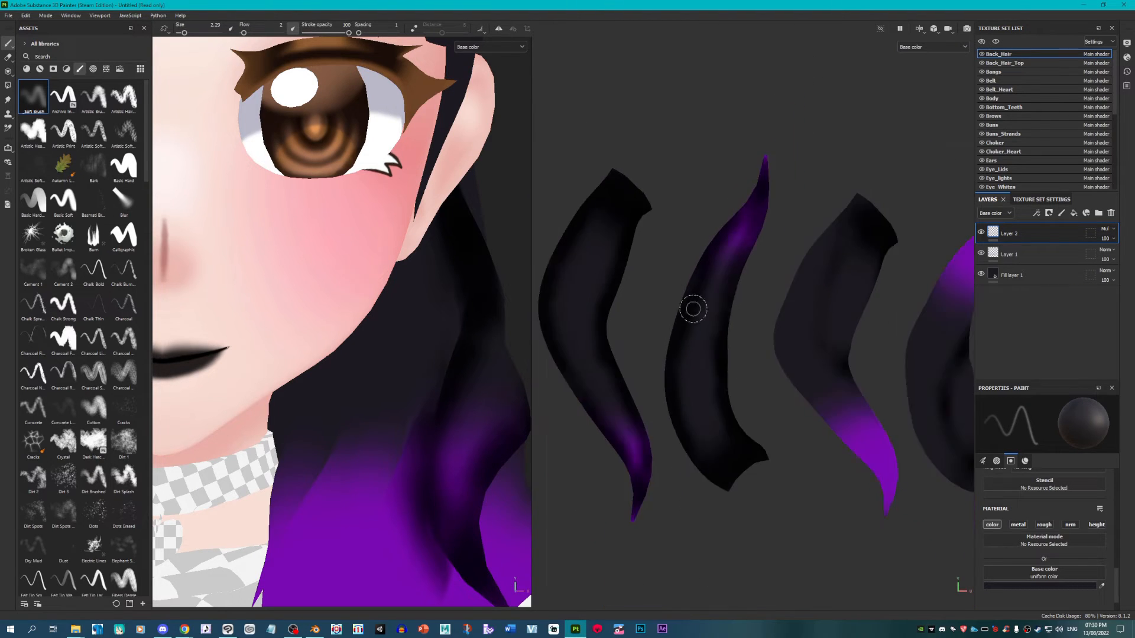
# Step: Shade the third strand's left edge and both sides of its purple tip, undoing one stroke near the tip
pyautogui.scroll(4, 896, 304)
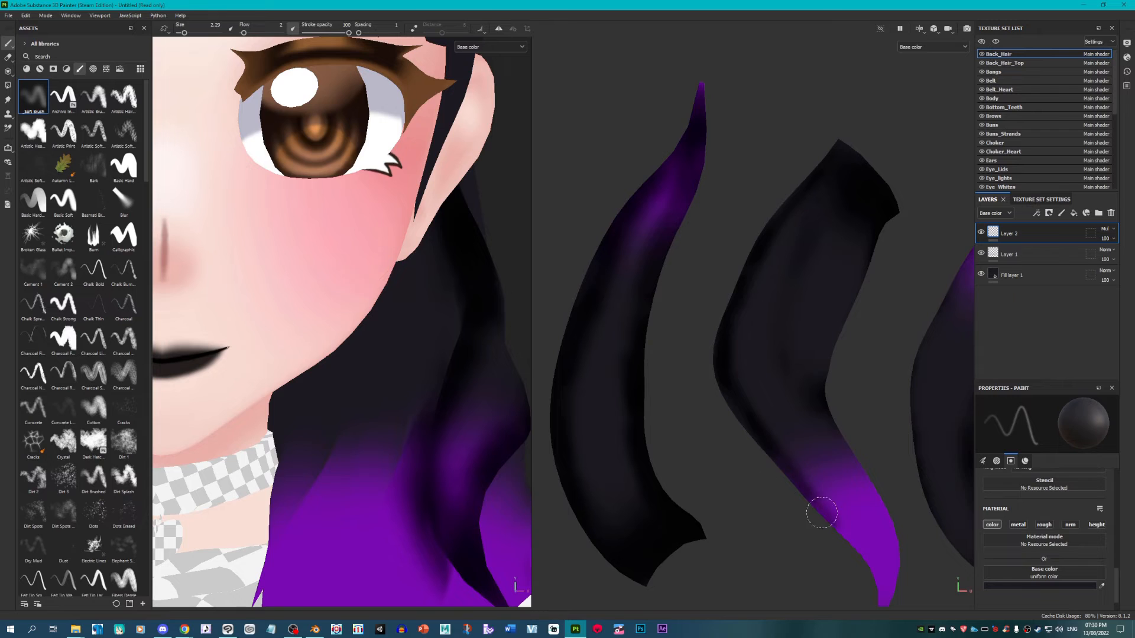
pyautogui.scroll(-2, 818, 513)
pyautogui.scroll(4, 800, 503)
pyautogui.scroll(1, 799, 500)
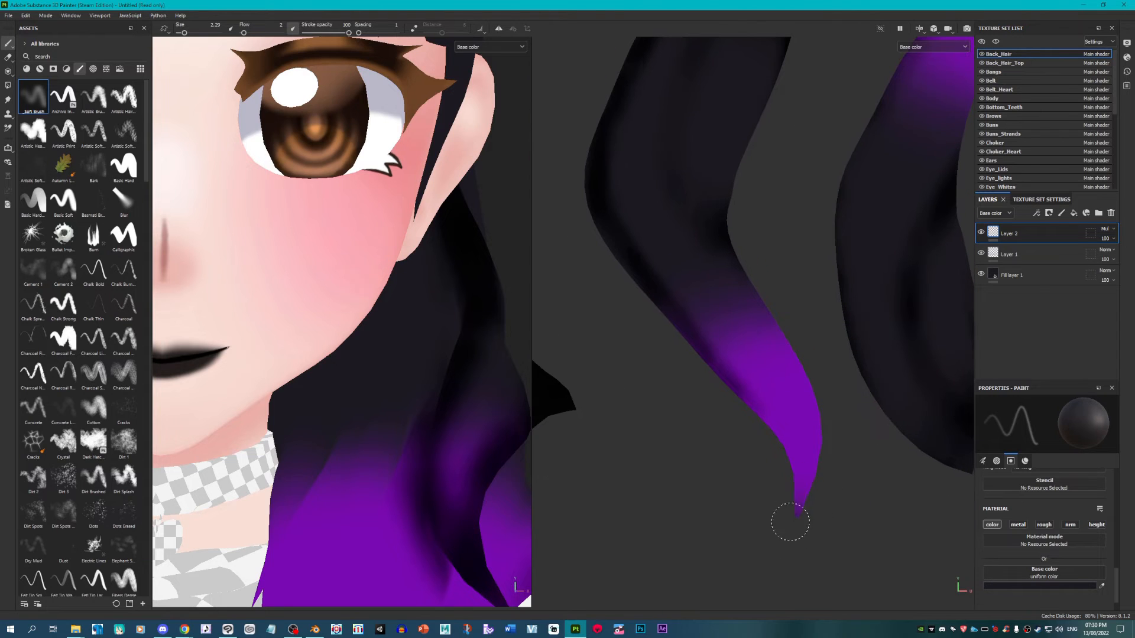
pyautogui.moveTo(802, 472)
pyautogui.mouseDown()
pyautogui.moveTo(804, 502)
pyautogui.moveTo(778, 436)
pyautogui.moveTo(711, 356)
pyautogui.mouseUp()
pyautogui.scroll(1, 797, 515)
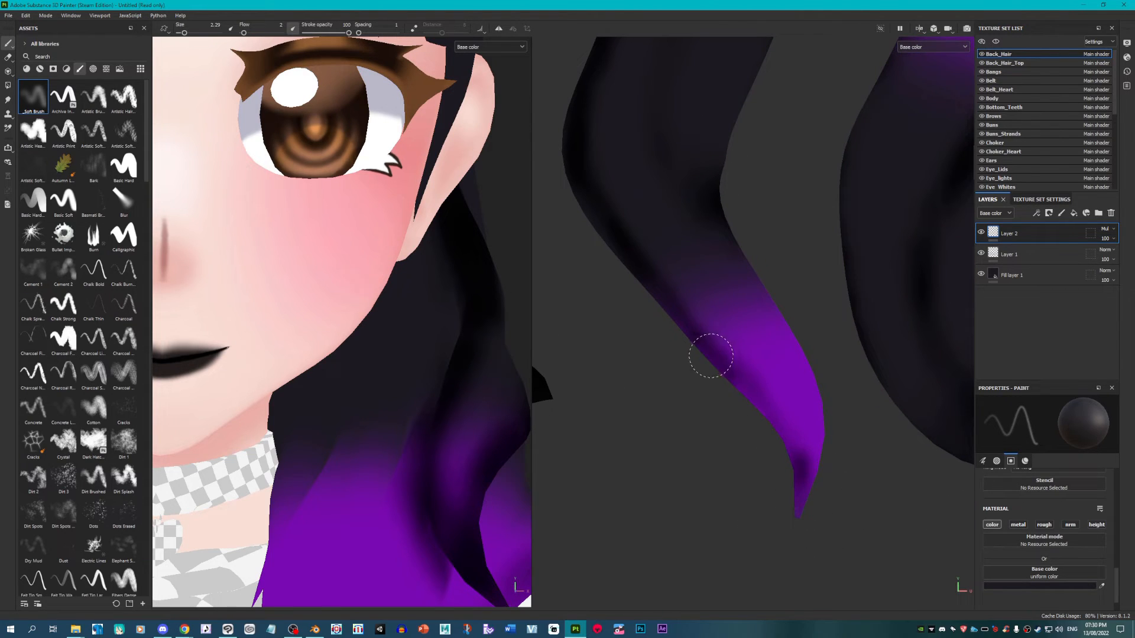
pyautogui.hotkey('ctrl', 'z')
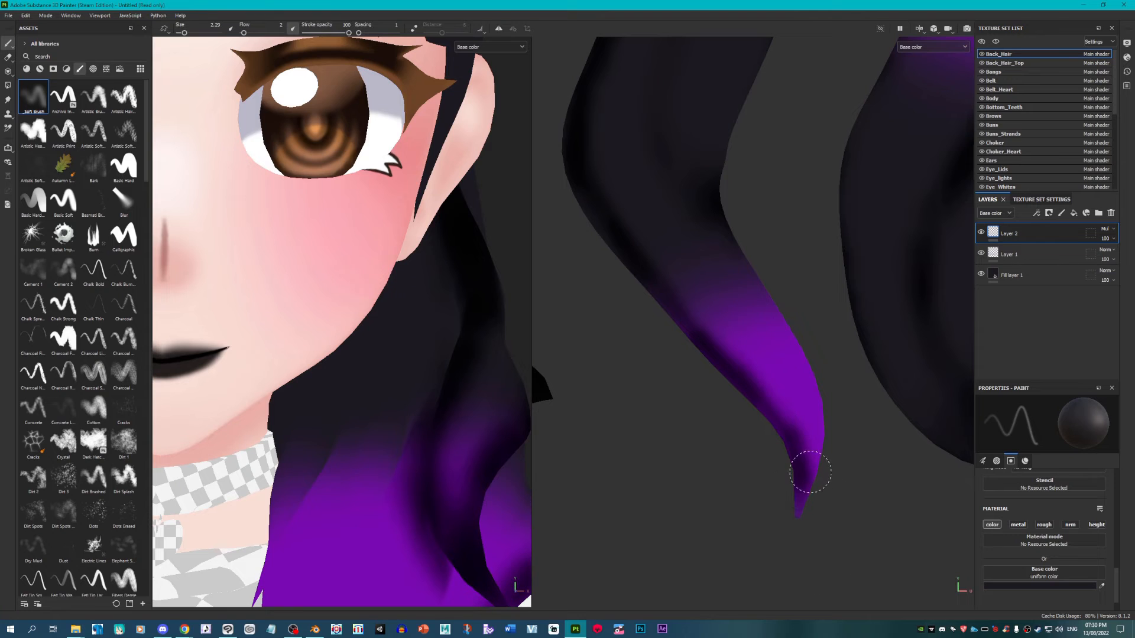
pyautogui.moveTo(811, 473); pyautogui.dragTo(813, 472)
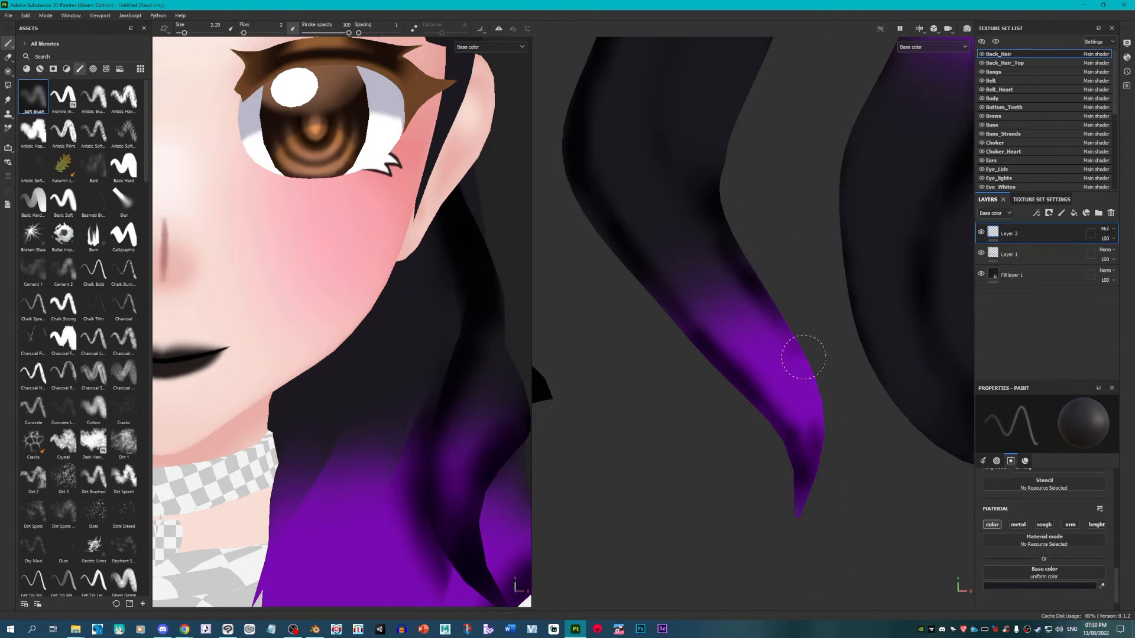
pyautogui.moveTo(803, 357); pyautogui.dragTo(818, 406)
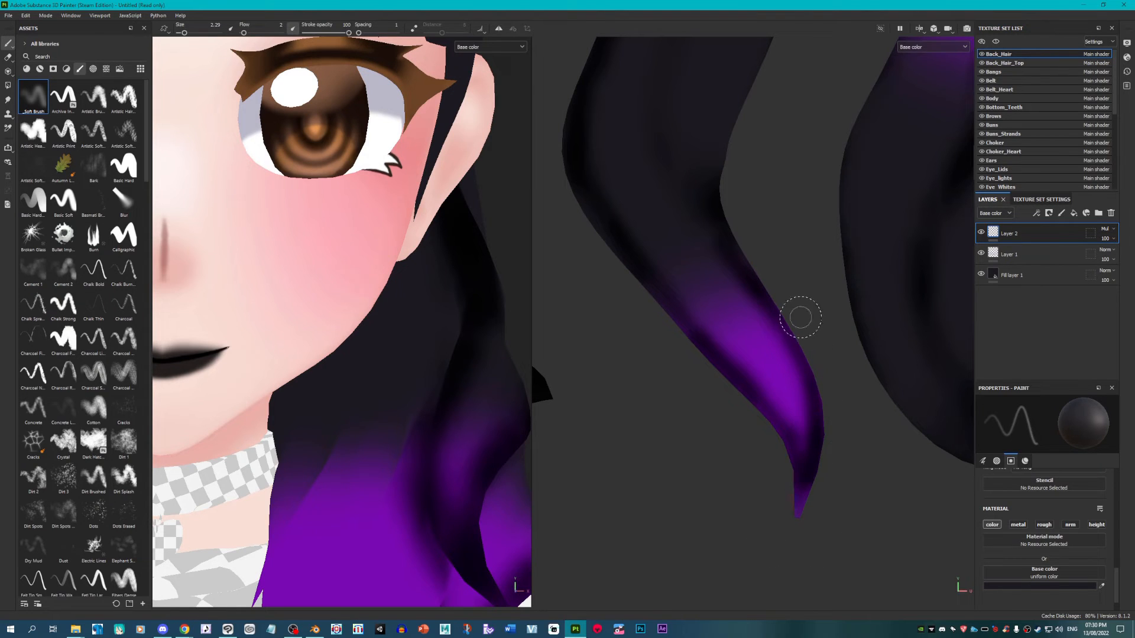
# Step: Darken the third strand's root end and inner edge, and paint a curved crease from its upper part into the purple area
pyautogui.scroll(-3, 792, 237)
pyautogui.keyDown('alt'); pyautogui.moveTo(786, 177); pyautogui.dragTo(725, 251, button='middle'); pyautogui.keyUp('alt')
pyautogui.scroll(3, 714, 162)
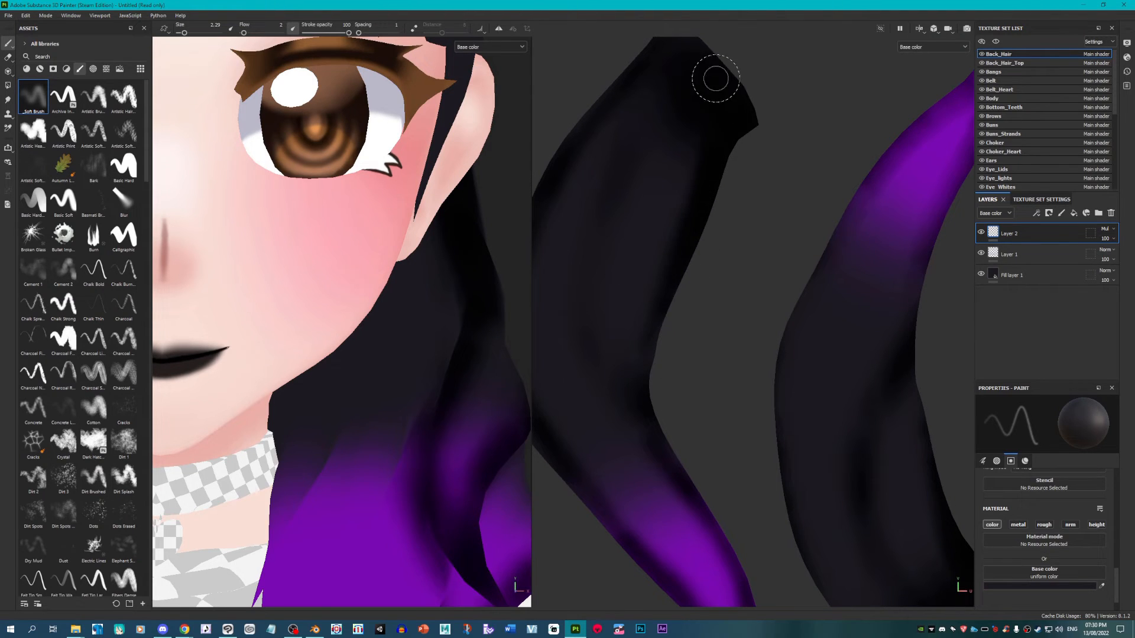
pyautogui.scroll(-2, 659, 368)
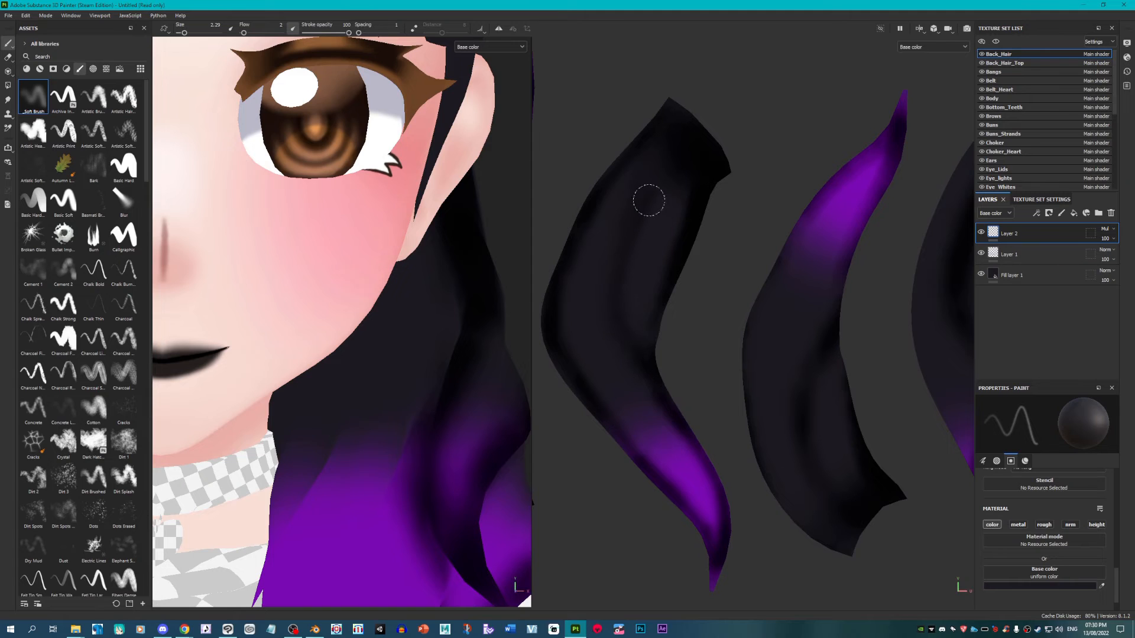
pyautogui.moveTo(614, 254); pyautogui.dragTo(661, 176)
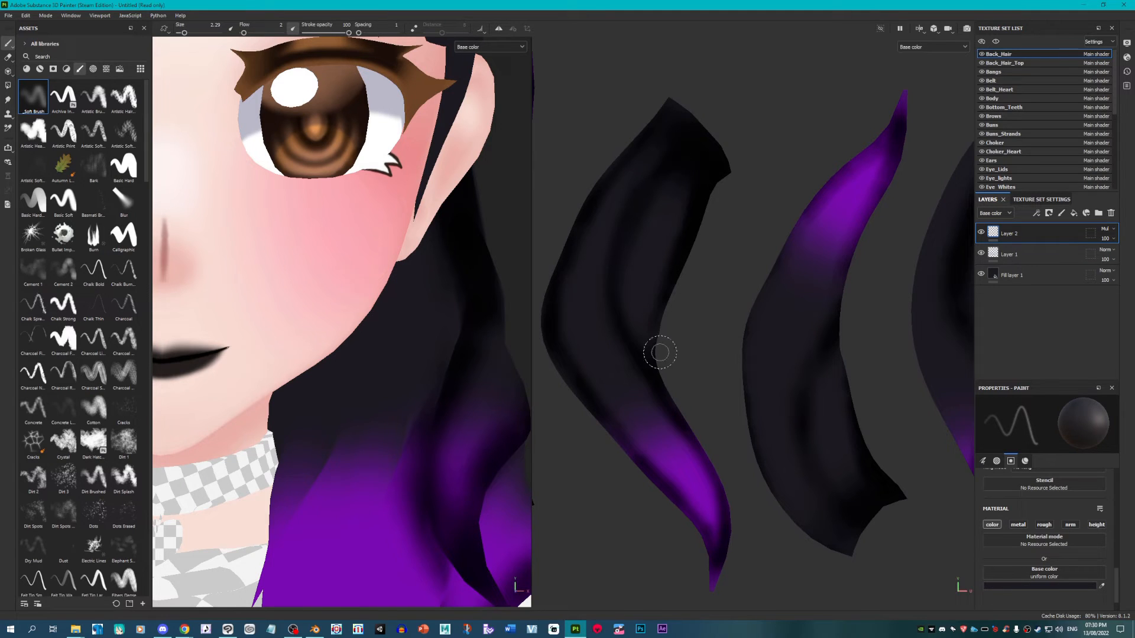
pyautogui.moveTo(637, 350); pyautogui.dragTo(670, 472)
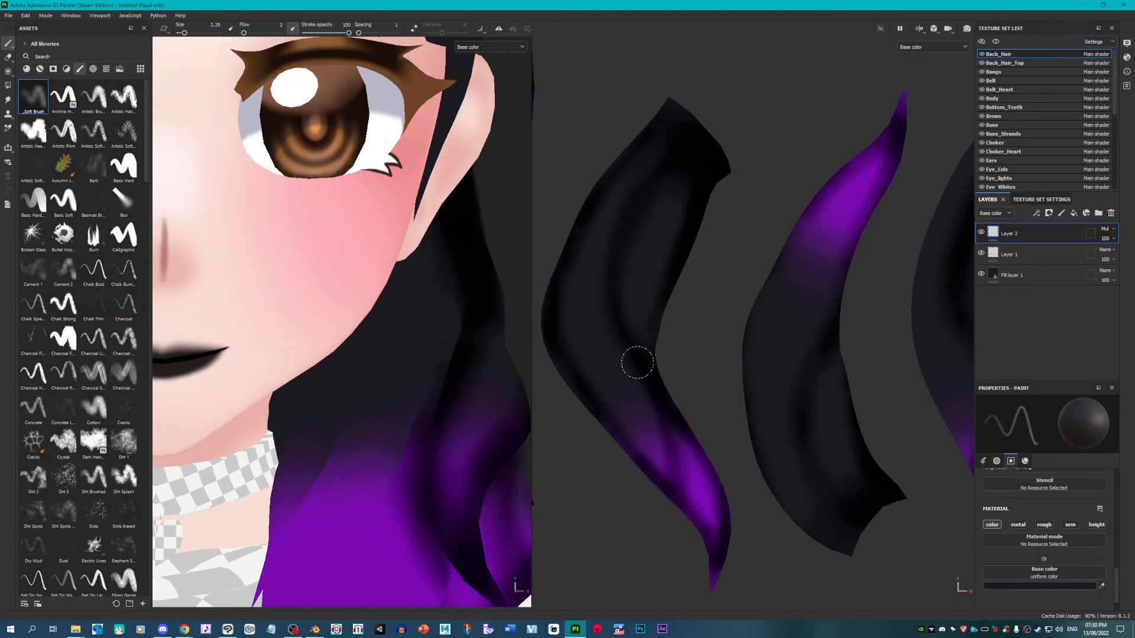
# Step: Paint soft crease shading through the middle of the first hair strand
pyautogui.scroll(-3, 418, 375)
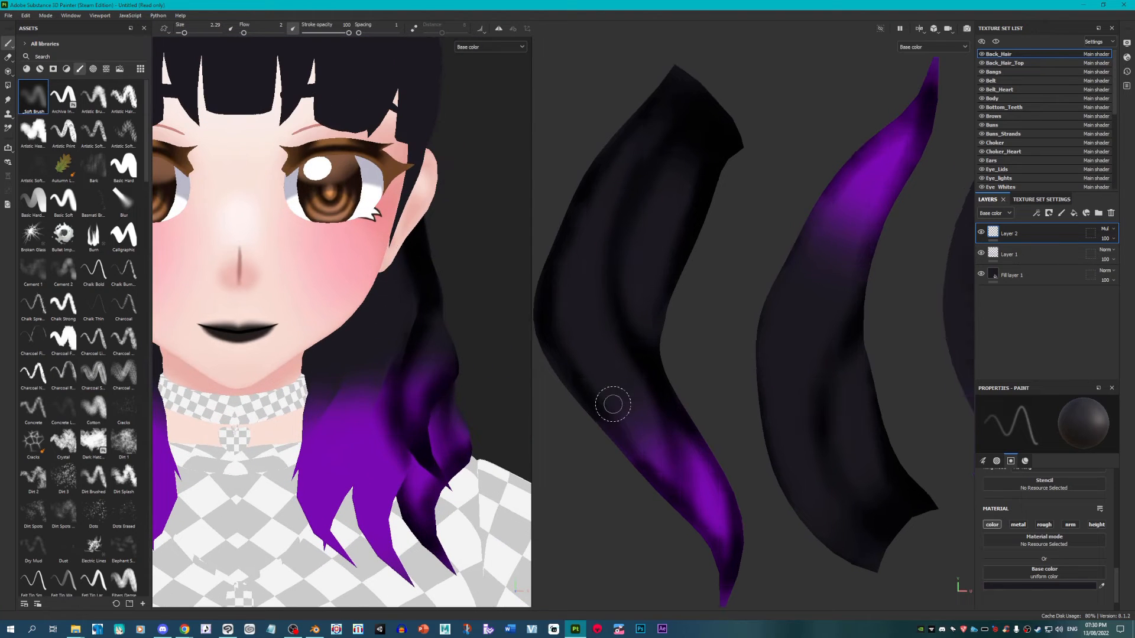
pyautogui.scroll(-2, 621, 390)
pyautogui.scroll(-2, 635, 383)
pyautogui.scroll(4, 683, 355)
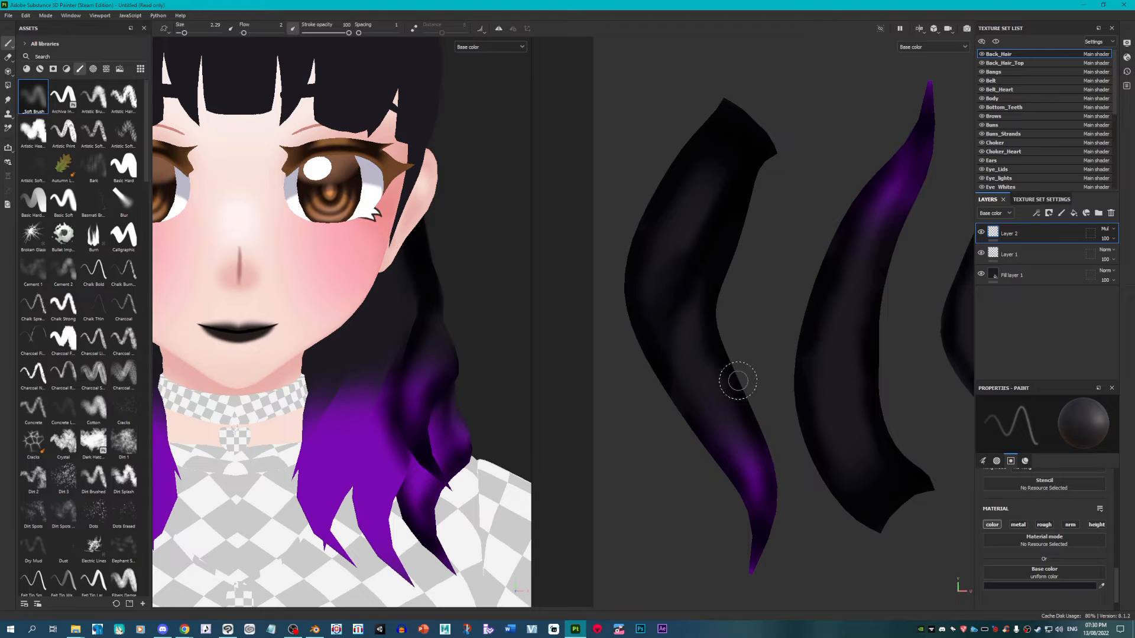
# Step: Enlarge the brush to 8.52 and paint soft shadow across the back hair's root line and down the centre of the back
pyautogui.scroll(-4, 473, 343)
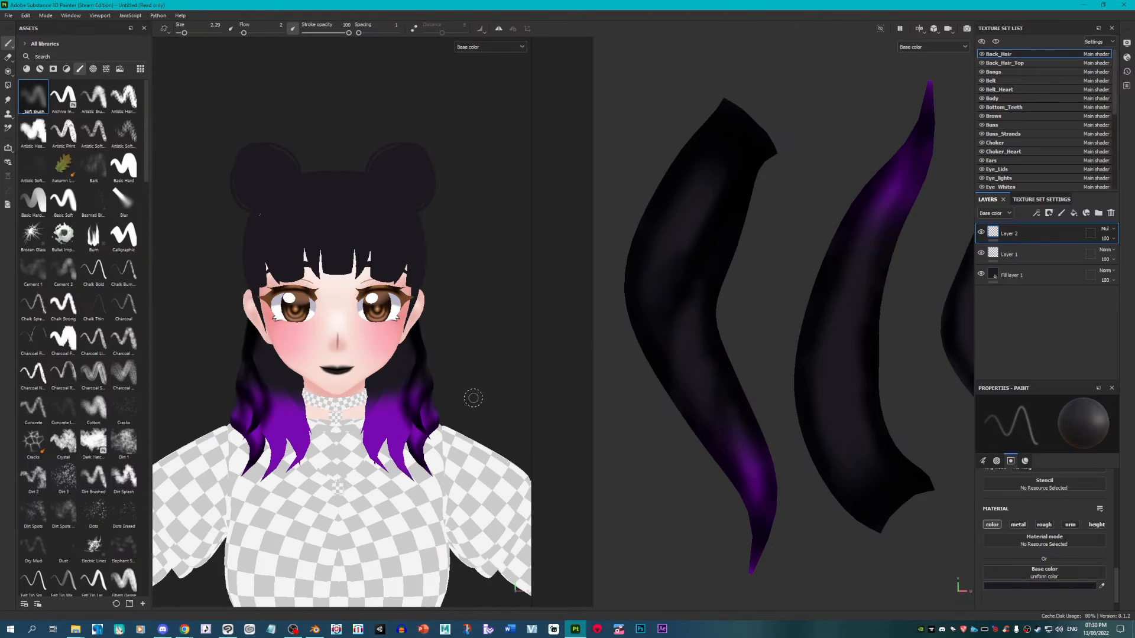
pyautogui.keyDown('alt'); pyautogui.moveTo(469, 393); pyautogui.dragTo(246, 464); pyautogui.keyUp('alt')
pyautogui.scroll(6, 246, 465)
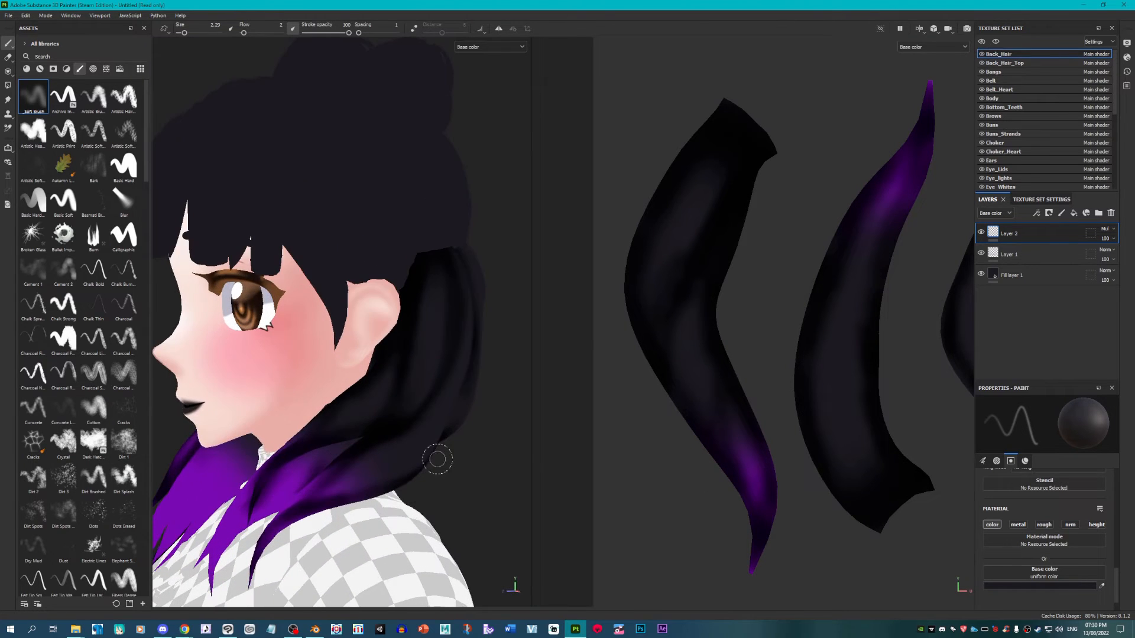
pyautogui.moveTo(404, 469)
pyautogui.keyDown('alt'); pyautogui.mouseDown()
pyautogui.moveTo(309, 469)
pyautogui.moveTo(380, 469)
pyautogui.mouseUp(); pyautogui.keyUp('alt')
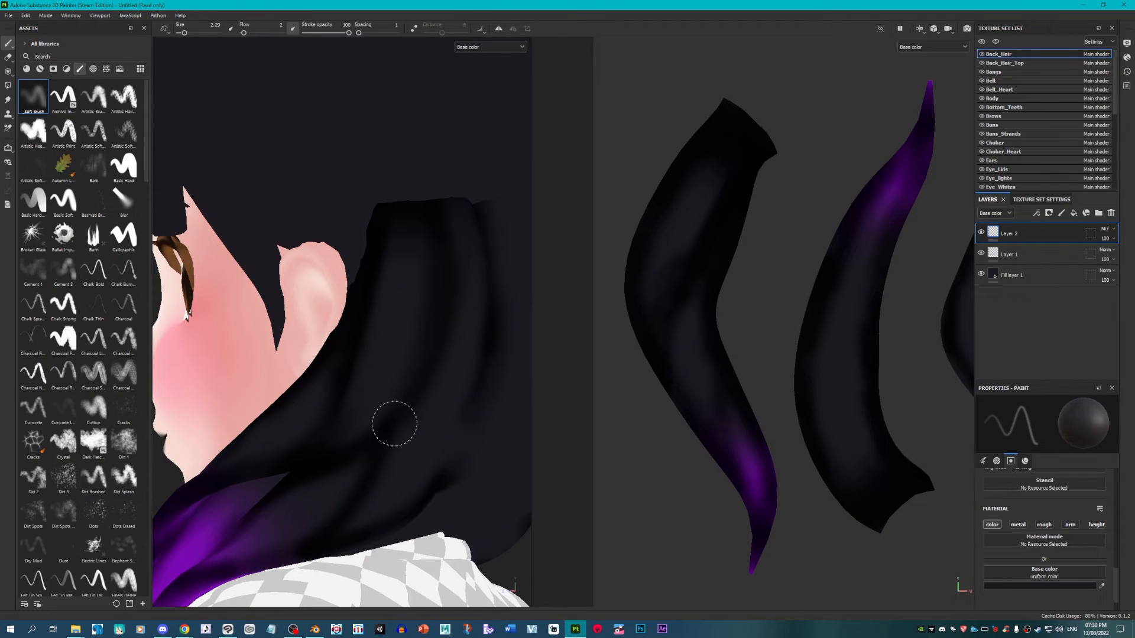
pyautogui.moveTo(437, 211)
pyautogui.keyDown('alt'); pyautogui.mouseDown()
pyautogui.moveTo(329, 400)
pyautogui.moveTo(410, 329)
pyautogui.moveTo(408, 359)
pyautogui.moveTo(279, 393)
pyautogui.moveTo(325, 393)
pyautogui.mouseUp(); pyautogui.keyUp('alt')
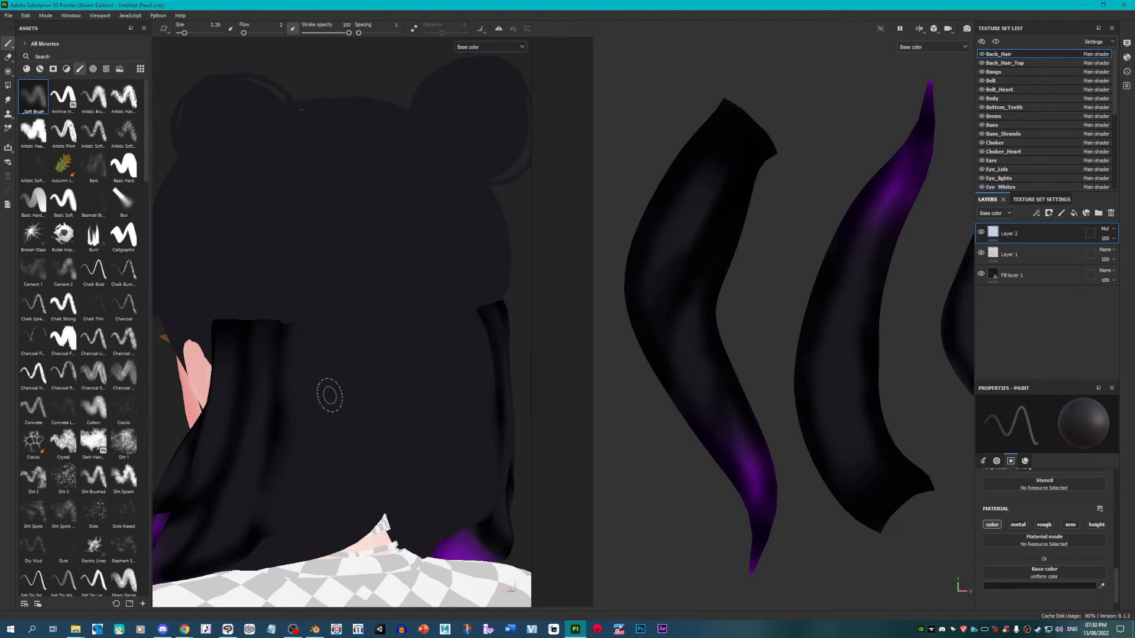
pyautogui.keyDown('ctrl'); pyautogui.moveTo(264, 346); pyautogui.dragTo(307, 346, button='right'); pyautogui.keyUp('ctrl')
pyautogui.moveTo(236, 329); pyautogui.dragTo(387, 324)
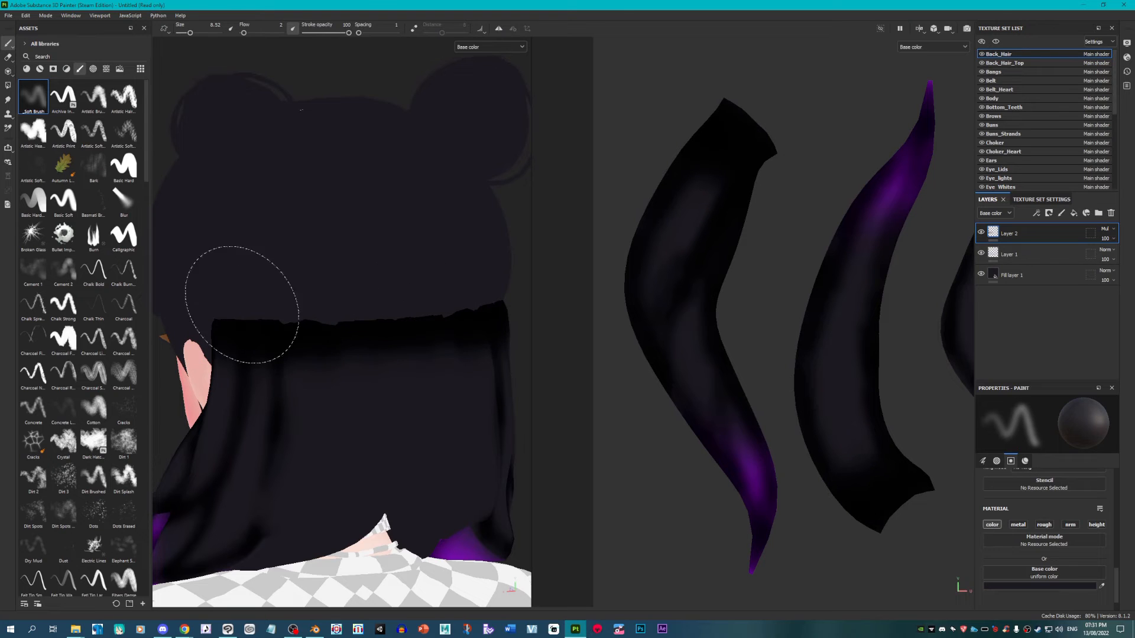
pyautogui.moveTo(370, 355)
pyautogui.mouseDown()
pyautogui.moveTo(364, 331)
pyautogui.moveTo(383, 466)
pyautogui.moveTo(385, 443)
pyautogui.moveTo(381, 497)
pyautogui.moveTo(251, 541)
pyautogui.moveTo(478, 519)
pyautogui.moveTo(381, 519)
pyautogui.mouseUp()
# Step: Reduce the brush size to 2.94 and darken the outer edge of the upturned purple-tipped strand down to its root end
pyautogui.scroll(-4, 369, 519)
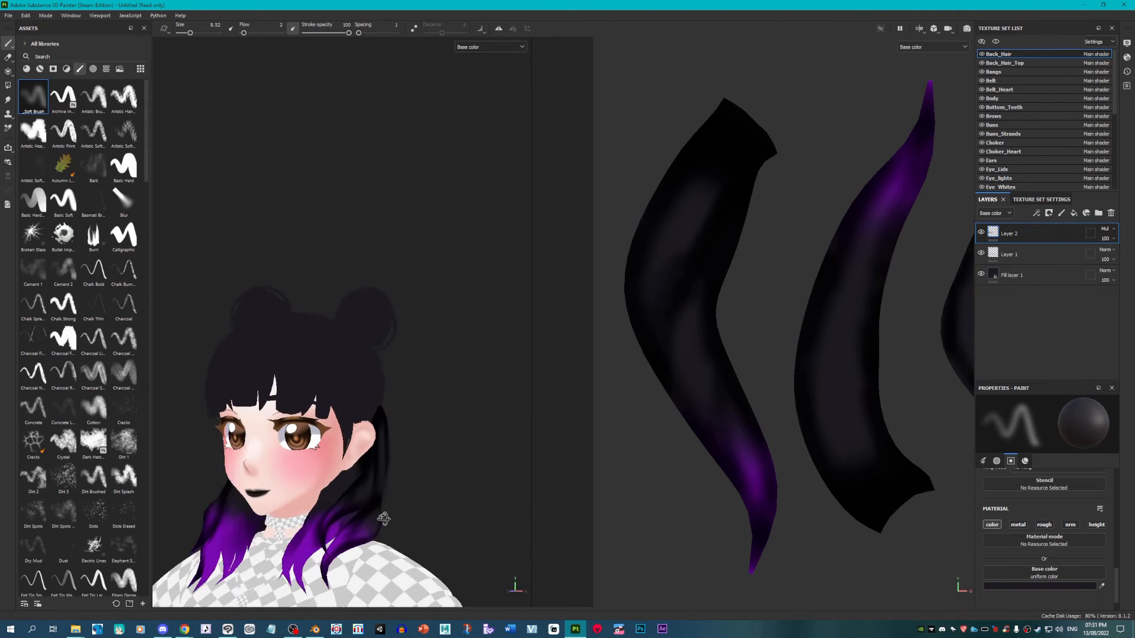
pyautogui.keyDown('alt'); pyautogui.moveTo(381, 519); pyautogui.dragTo(372, 454, button='middle'); pyautogui.keyUp('alt')
pyautogui.scroll(4, 304, 479)
pyautogui.keyDown('alt'); pyautogui.moveTo(305, 479); pyautogui.dragTo(449, 460); pyautogui.keyUp('alt')
pyautogui.scroll(-3, 719, 403)
pyautogui.keyDown('alt'); pyautogui.moveTo(786, 416); pyautogui.dragTo(450, 414, button='middle'); pyautogui.keyUp('alt')
pyautogui.scroll(1, 780, 347)
pyautogui.keyDown('alt'); pyautogui.moveTo(780, 346); pyautogui.dragTo(934, 338, button='middle'); pyautogui.keyUp('alt')
pyautogui.scroll(1, 934, 338)
pyautogui.scroll(1, 792, 397)
pyautogui.keyDown('alt'); pyautogui.moveTo(793, 397); pyautogui.dragTo(791, 364, button='middle'); pyautogui.keyUp('alt')
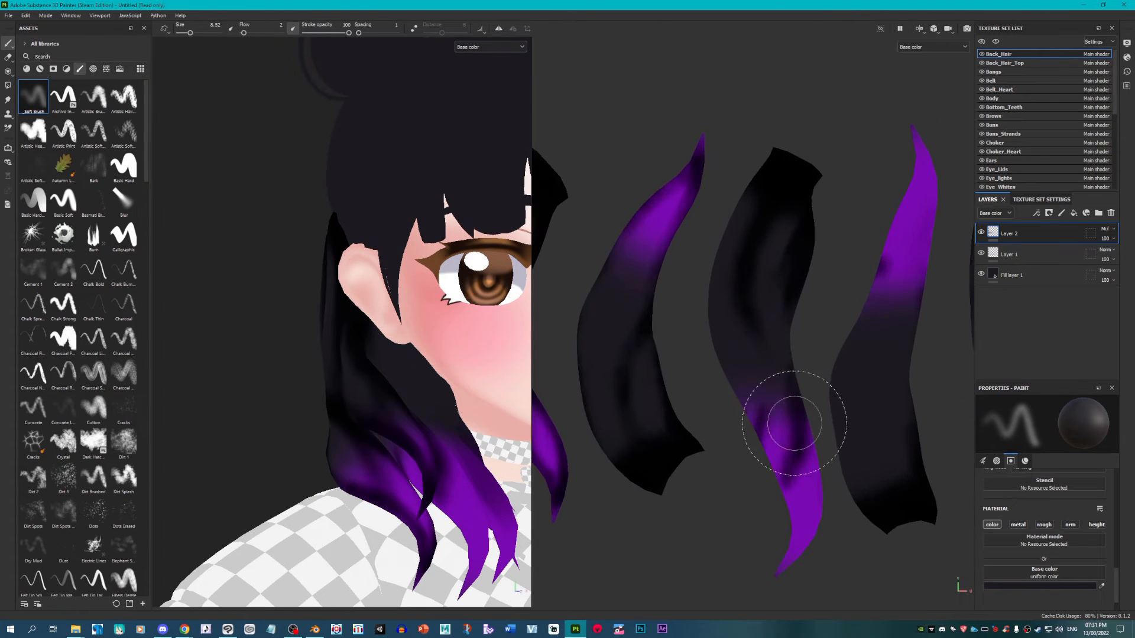
pyautogui.press('[')
pyautogui.press('[')
pyautogui.scroll(2, 682, 181)
pyautogui.press('[')
pyautogui.press('[')
pyautogui.press('[')
pyautogui.press('[')
pyautogui.press('[')
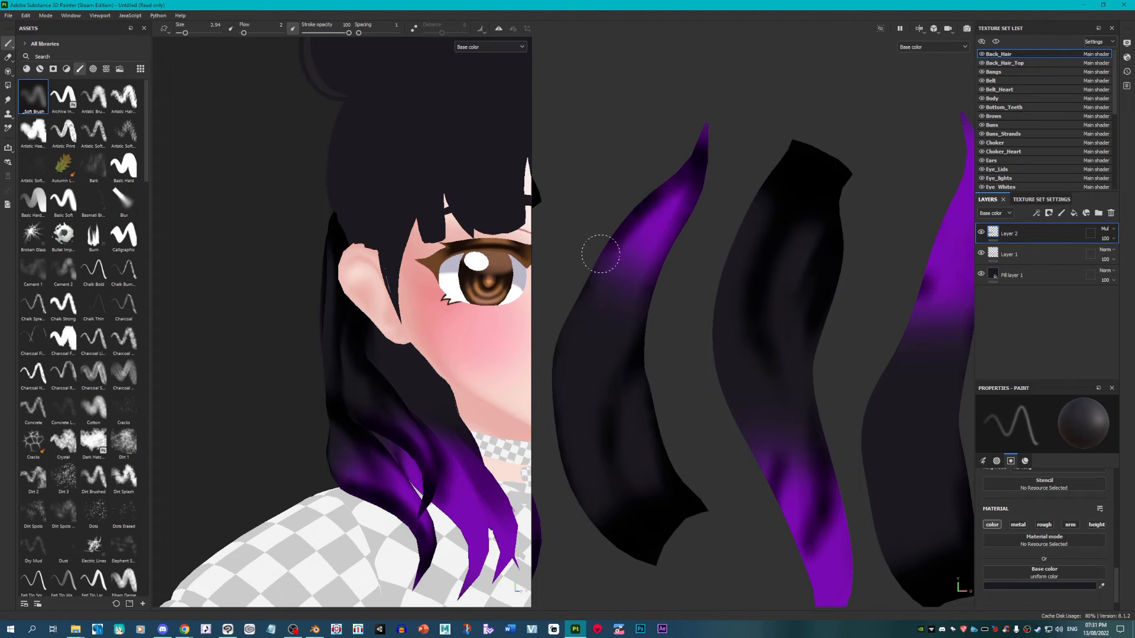
pyautogui.moveTo(600, 254); pyautogui.dragTo(607, 250)
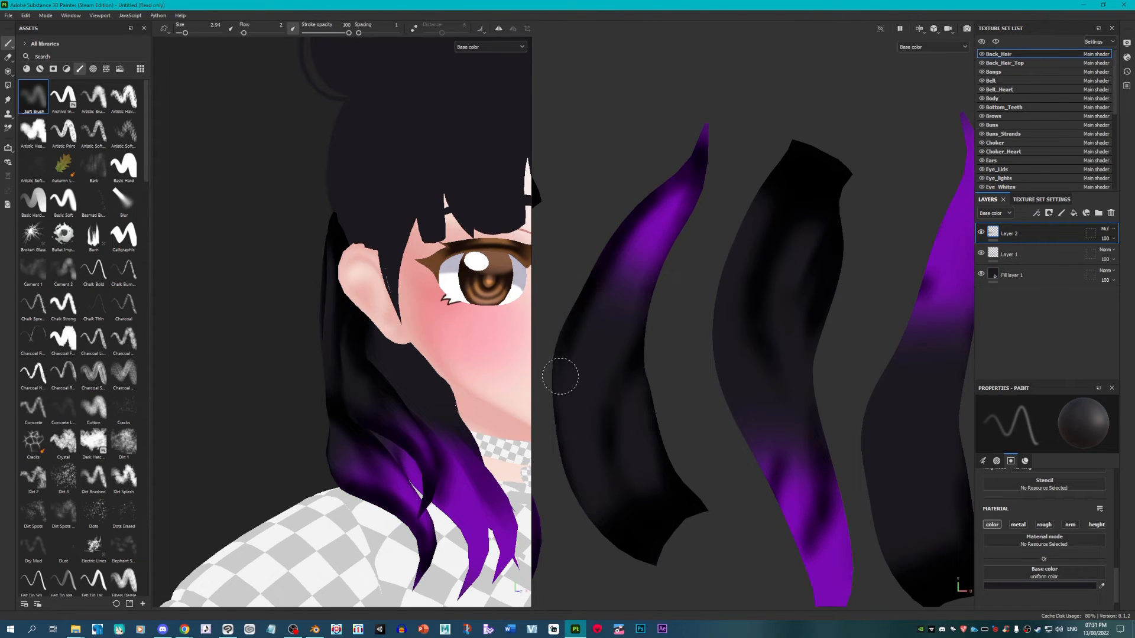
pyautogui.moveTo(560, 376)
pyautogui.mouseDown()
pyautogui.moveTo(566, 339)
pyautogui.moveTo(573, 461)
pyautogui.moveTo(604, 523)
pyautogui.mouseUp()
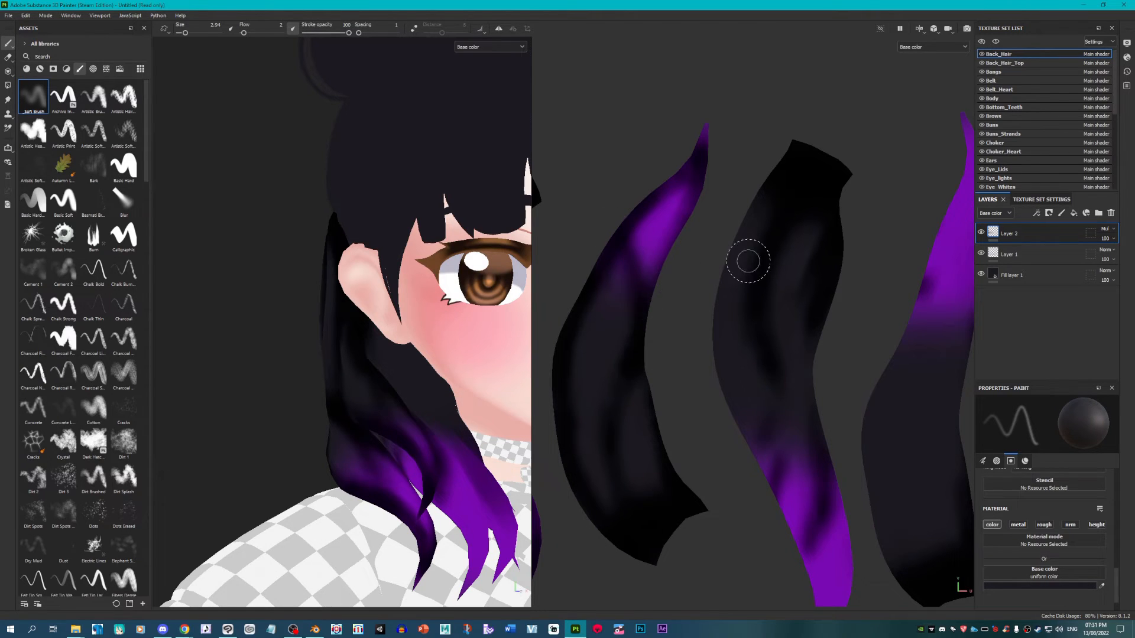
# Step: Shade the edges of the neighbouring downward-pointing strand and deepen its creases into the purple area
pyautogui.moveTo(748, 261); pyautogui.dragTo(767, 176)
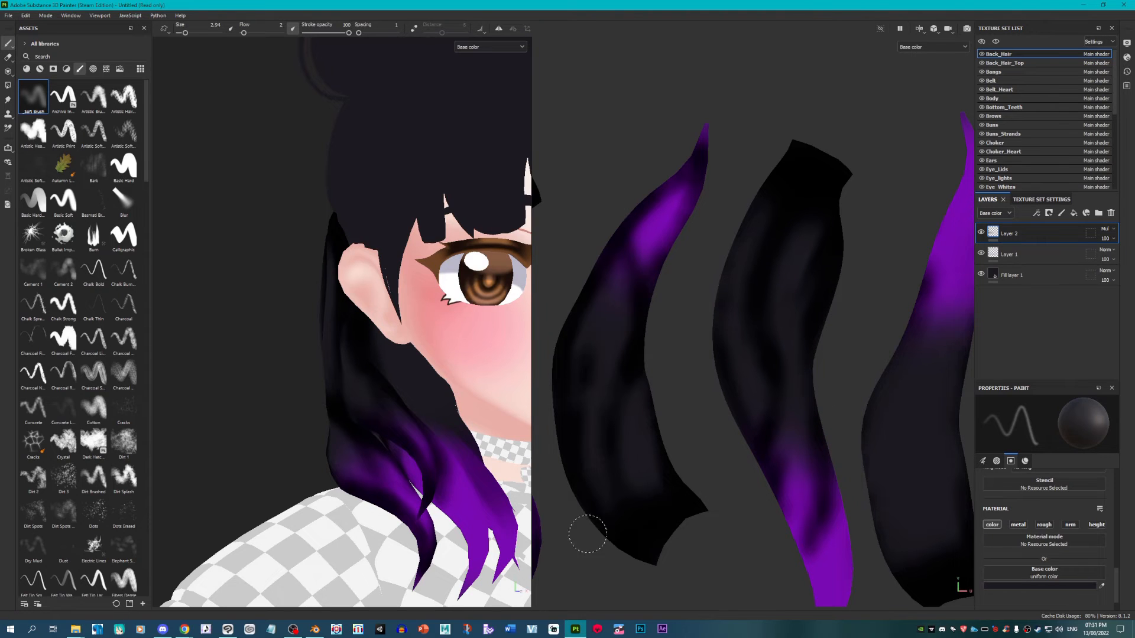
pyautogui.scroll(-2, 697, 362)
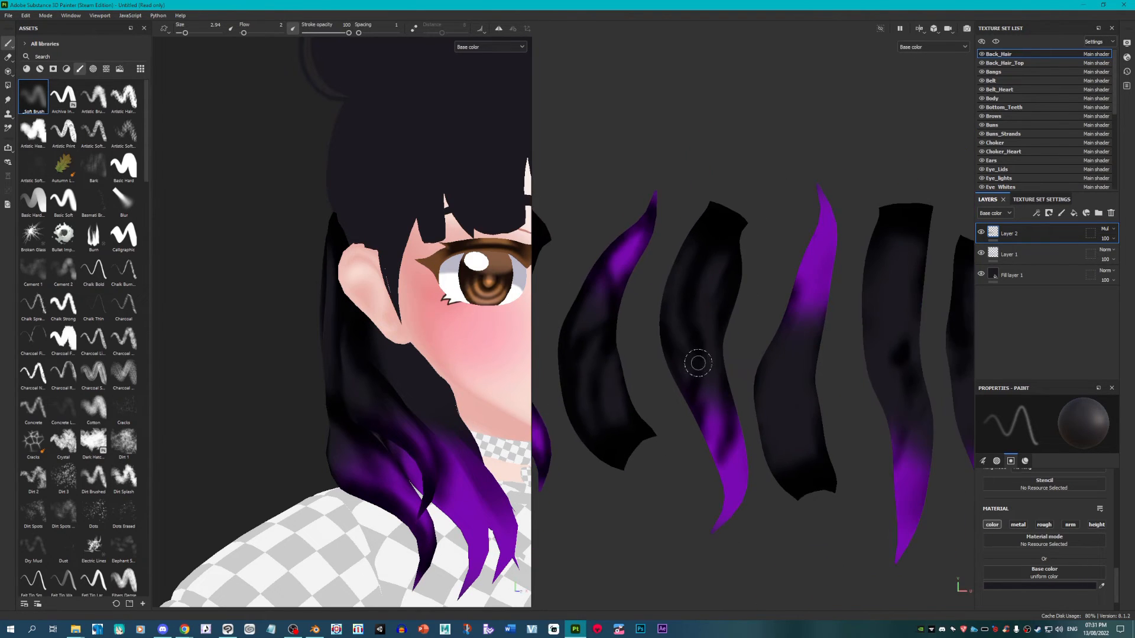
pyautogui.scroll(2, 699, 400)
pyautogui.moveTo(703, 478); pyautogui.dragTo(693, 418)
pyautogui.scroll(-1, 733, 406)
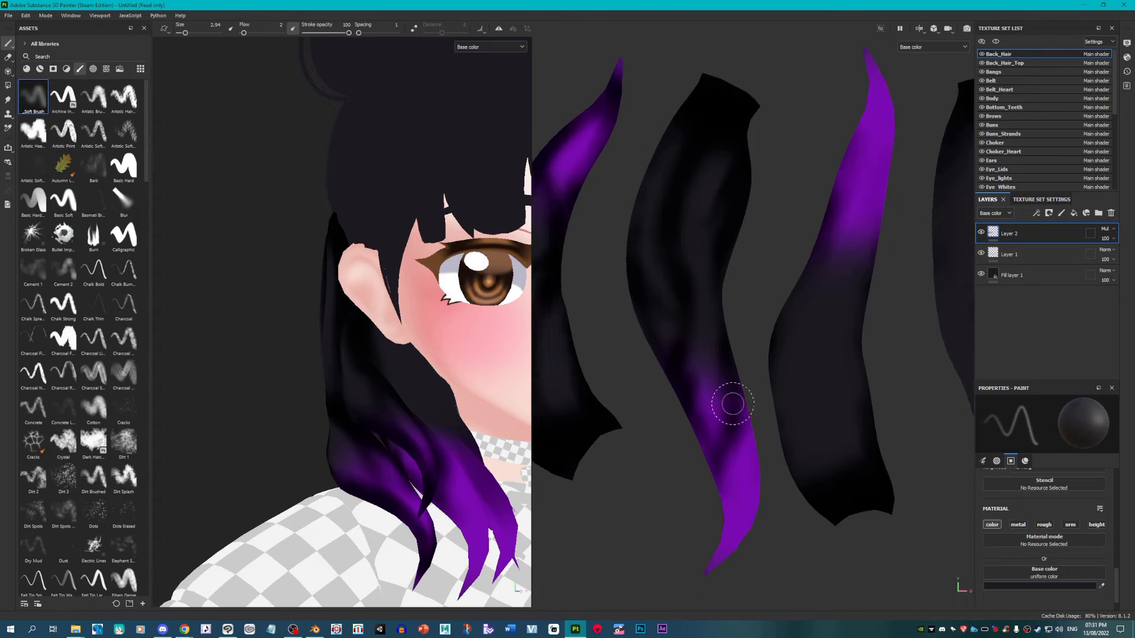
# Step: Darken both edges of the next upturned strand from purple tip to root, and paint diagonal creases across its body
pyautogui.scroll(1, 840, 177)
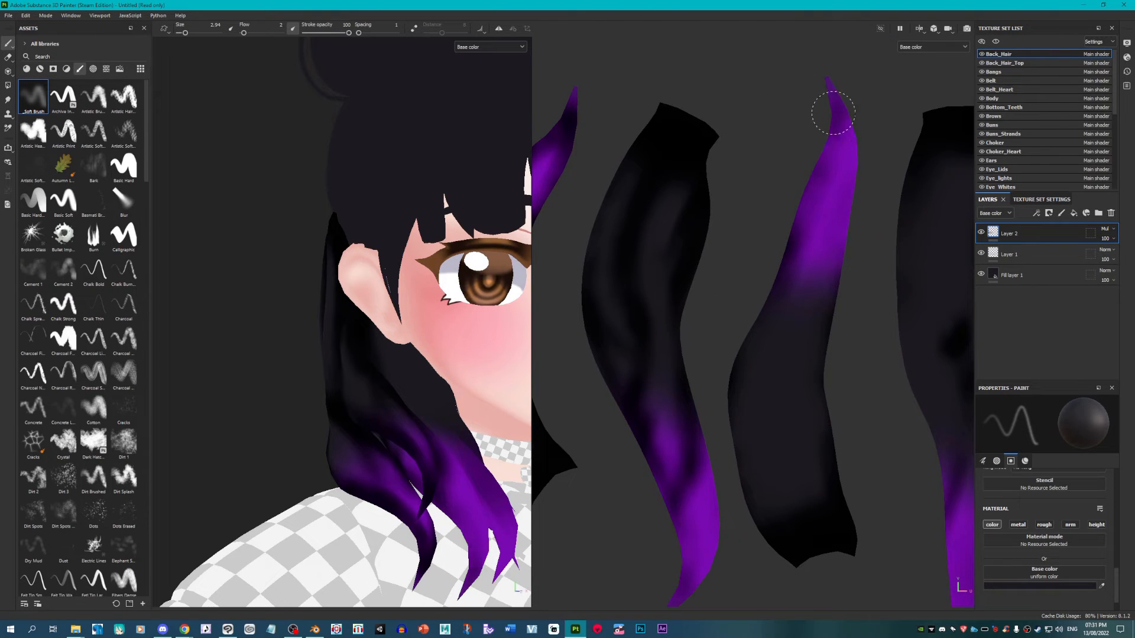
pyautogui.moveTo(806, 191); pyautogui.dragTo(782, 258)
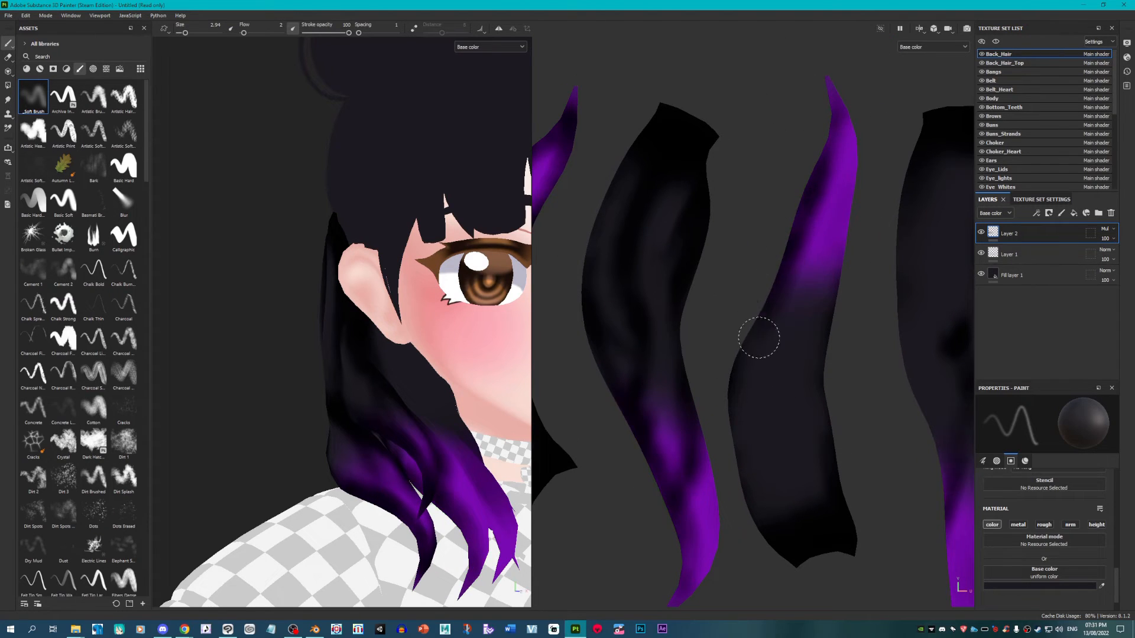
pyautogui.moveTo(759, 337)
pyautogui.mouseDown()
pyautogui.moveTo(739, 372)
pyautogui.moveTo(734, 352)
pyautogui.moveTo(752, 497)
pyautogui.mouseUp()
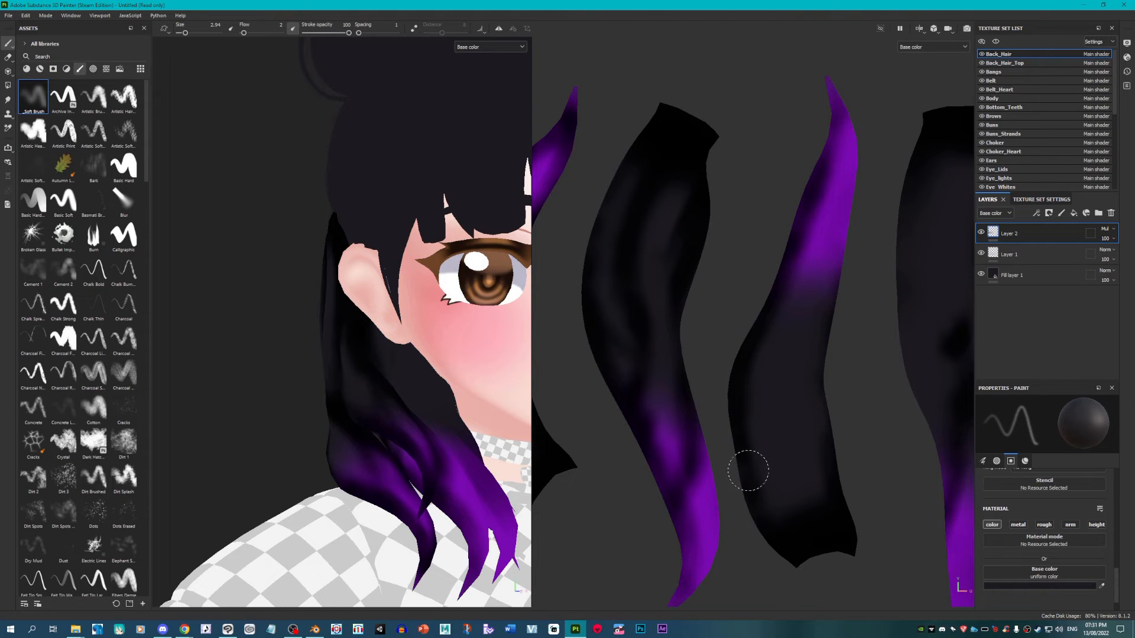
pyautogui.moveTo(808, 532); pyautogui.dragTo(826, 454)
pyautogui.moveTo(816, 371); pyautogui.dragTo(825, 351)
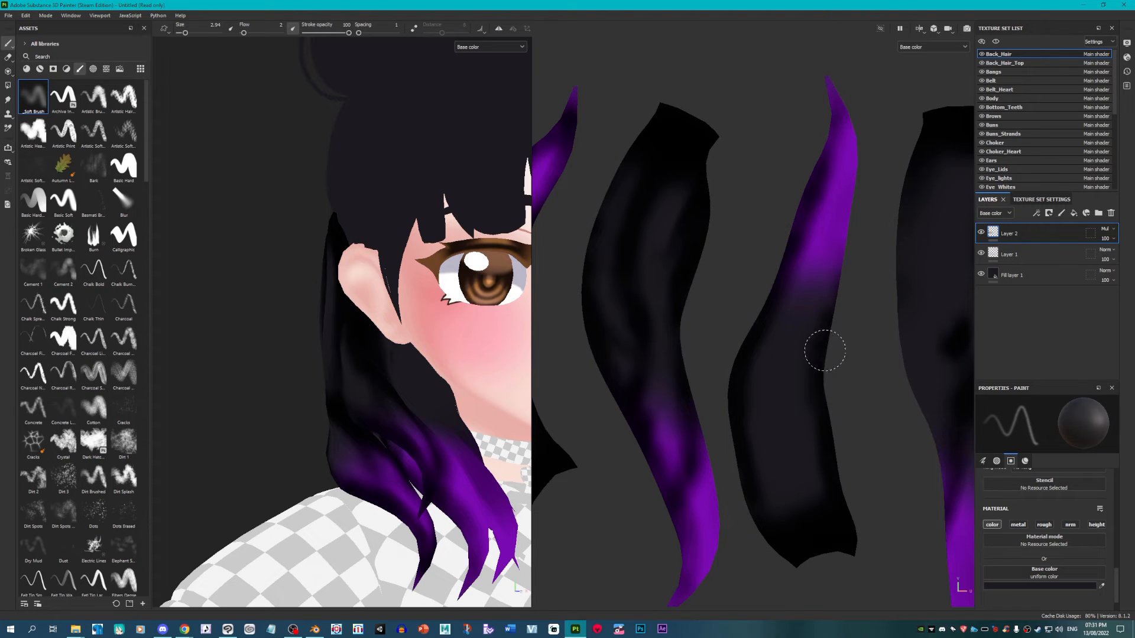
pyautogui.moveTo(819, 289); pyautogui.dragTo(844, 129)
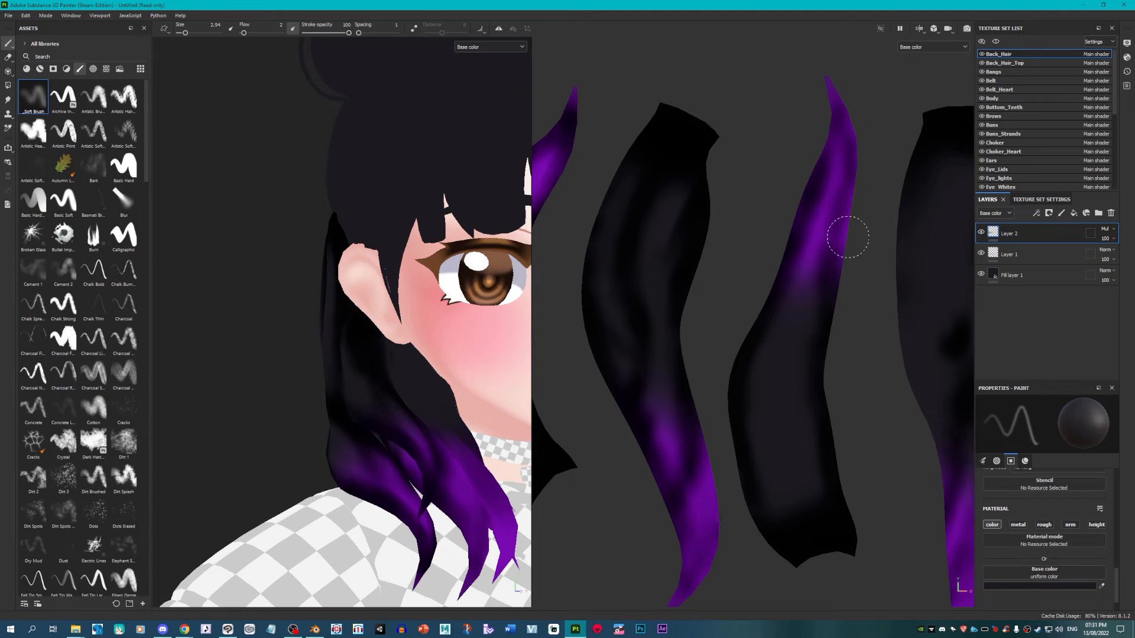
pyautogui.moveTo(754, 357); pyautogui.dragTo(831, 263)
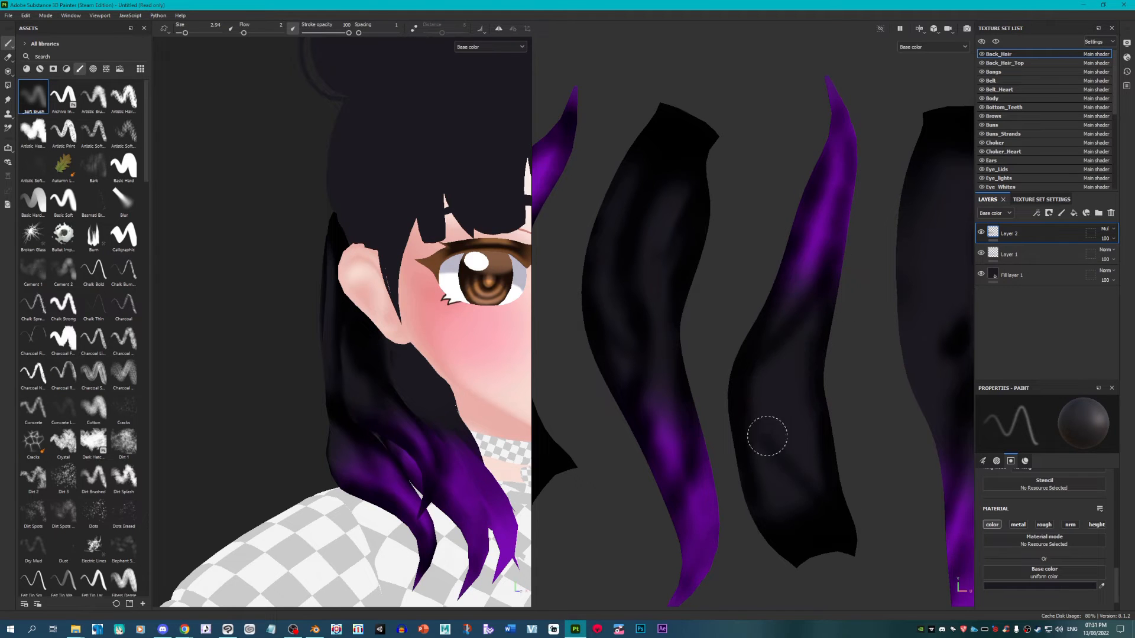
pyautogui.moveTo(751, 392)
pyautogui.mouseDown()
pyautogui.moveTo(826, 311)
pyautogui.moveTo(780, 453)
pyautogui.moveTo(819, 526)
pyautogui.mouseUp()
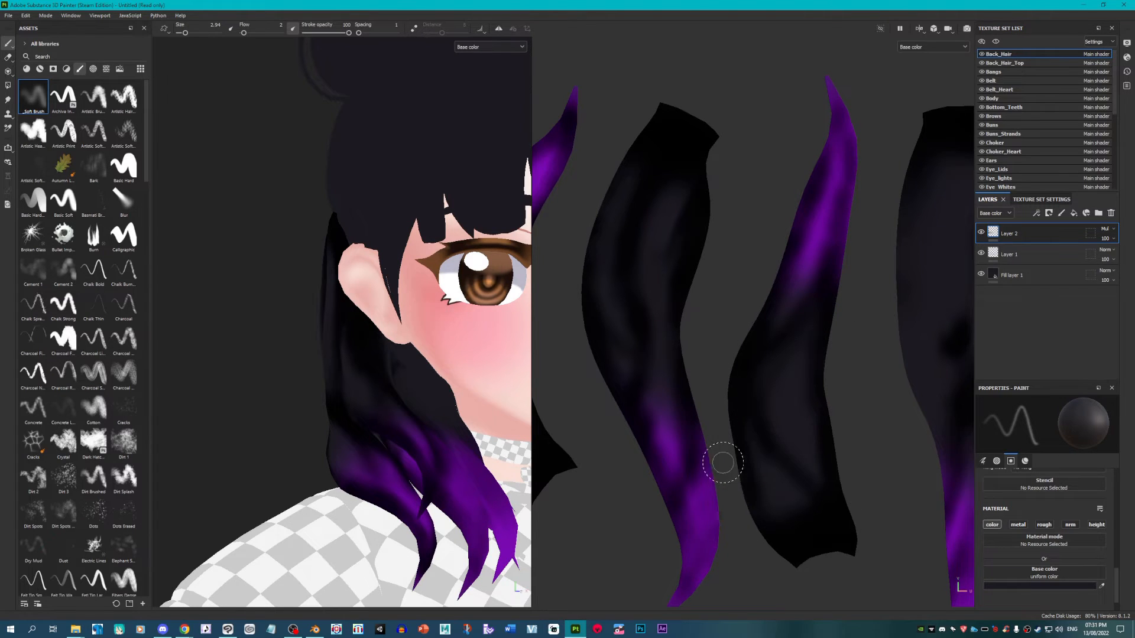
# Step: Shade the edges and creases of the remaining back hair strands, ending with the last wavy upturned strand
pyautogui.scroll(-2, 583, 394)
pyautogui.scroll(-2, 425, 405)
pyautogui.scroll(2, 760, 378)
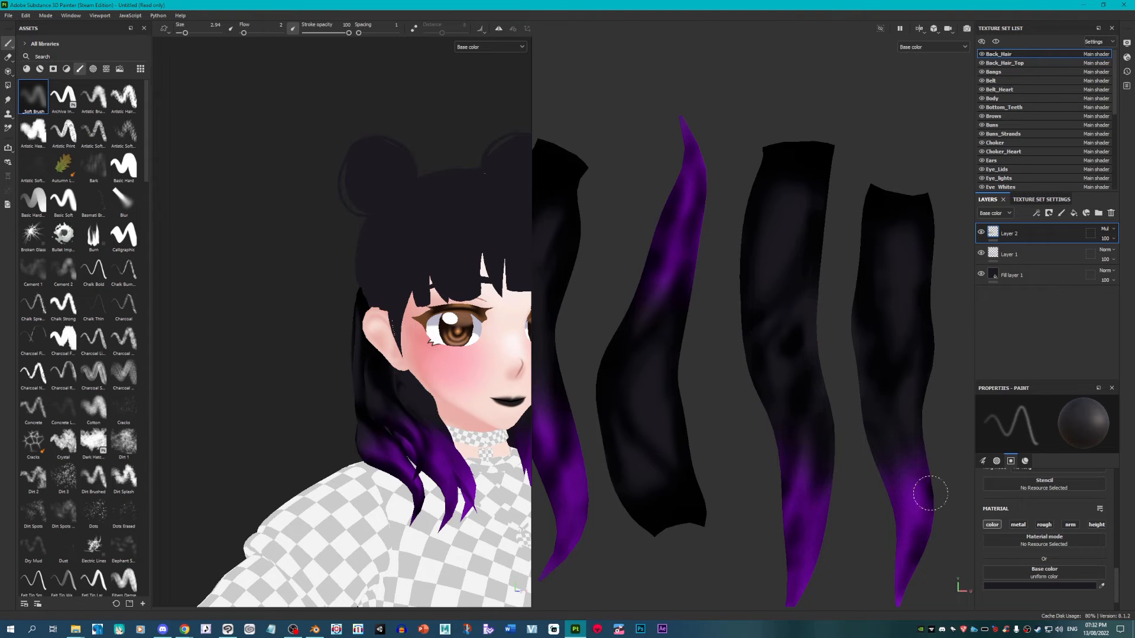
pyautogui.scroll(-5, 904, 461)
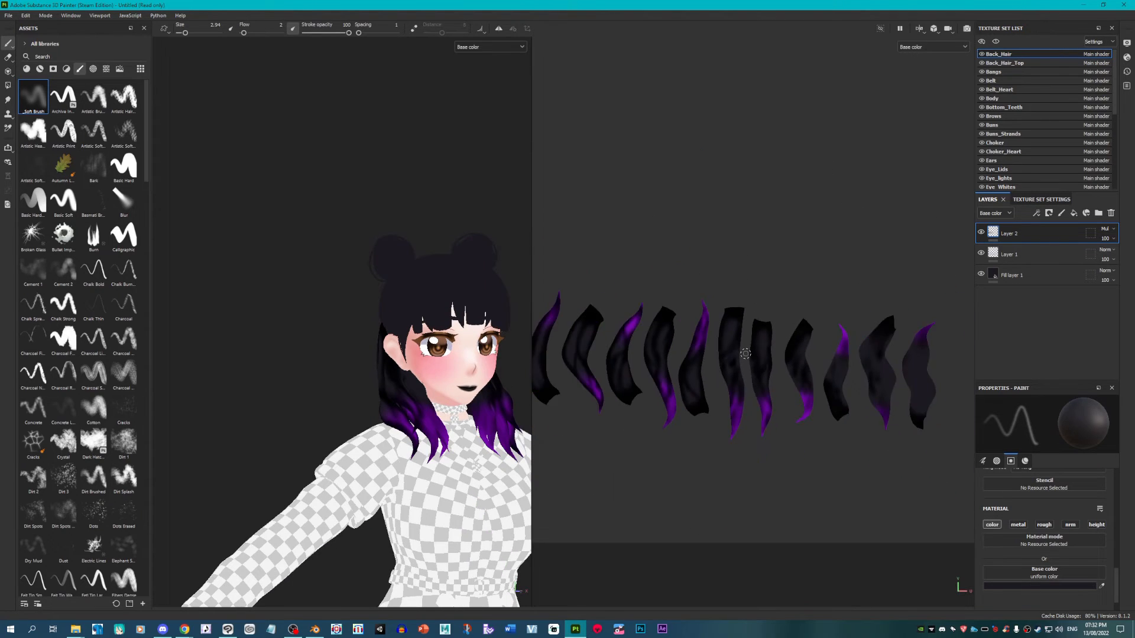
pyautogui.scroll(6, 806, 261)
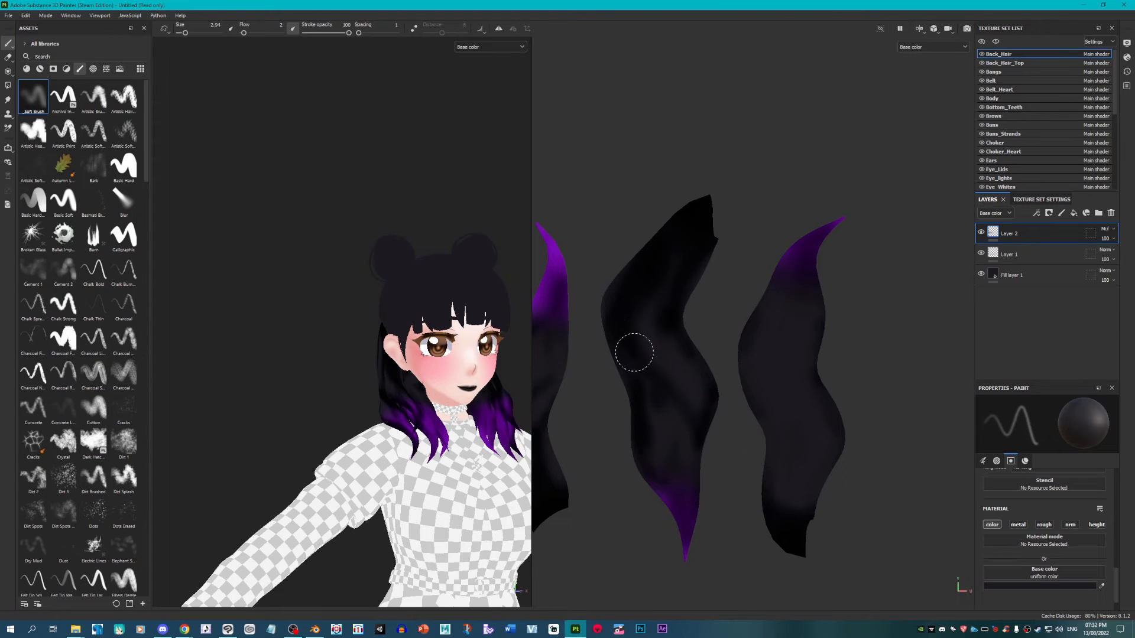
pyautogui.scroll(2, 689, 424)
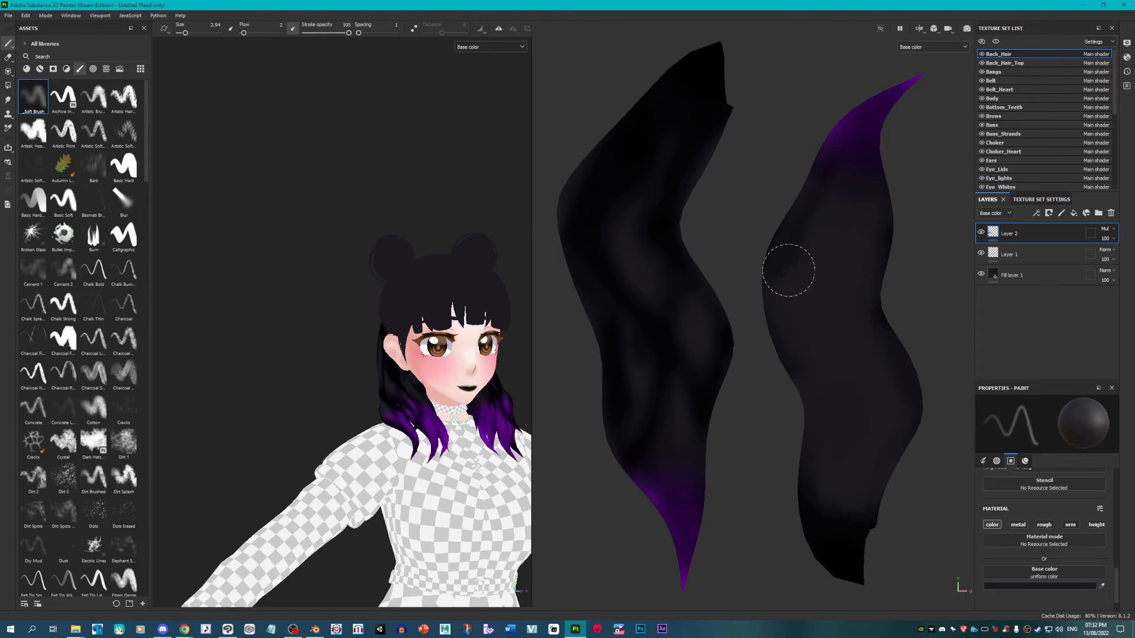
pyautogui.moveTo(783, 325)
pyautogui.mouseDown()
pyautogui.moveTo(800, 375)
pyautogui.moveTo(800, 521)
pyautogui.mouseUp()
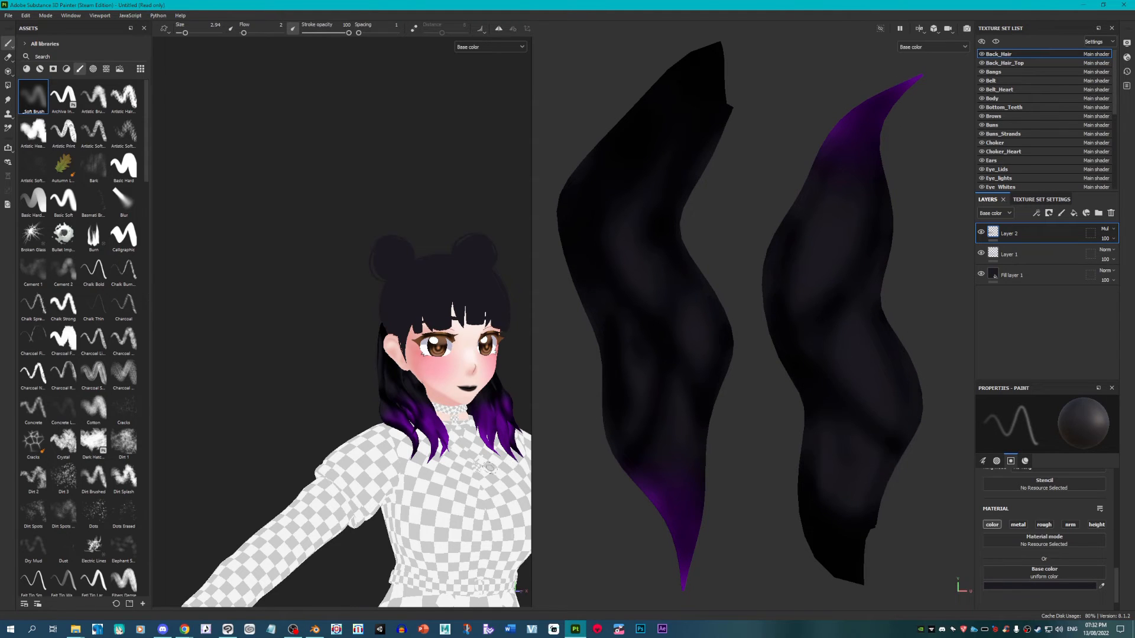
# Step: Paint soft shading directly on the model over the purple hair ends beside the neck
pyautogui.scroll(4, 489, 468)
pyautogui.moveTo(461, 408)
pyautogui.keyDown('alt'); pyautogui.mouseDown()
pyautogui.moveTo(223, 393)
pyautogui.moveTo(254, 413)
pyautogui.moveTo(311, 392)
pyautogui.moveTo(492, 390)
pyautogui.moveTo(316, 388)
pyautogui.mouseUp(); pyautogui.keyUp('alt')
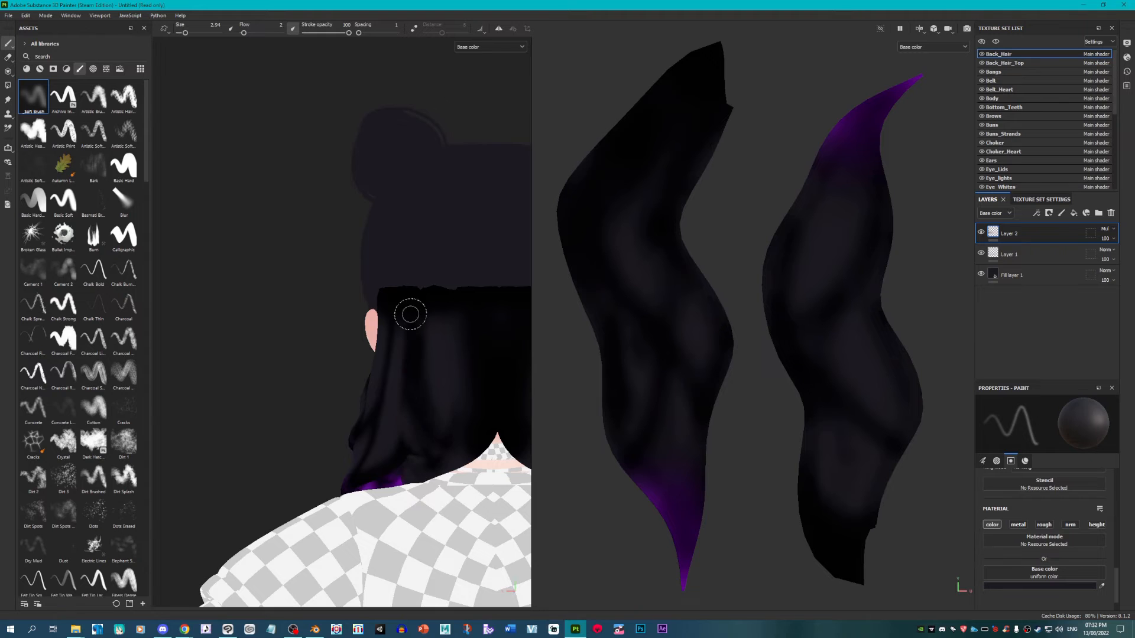
pyautogui.keyDown('alt'); pyautogui.moveTo(410, 314); pyautogui.dragTo(646, 423); pyautogui.keyUp('alt')
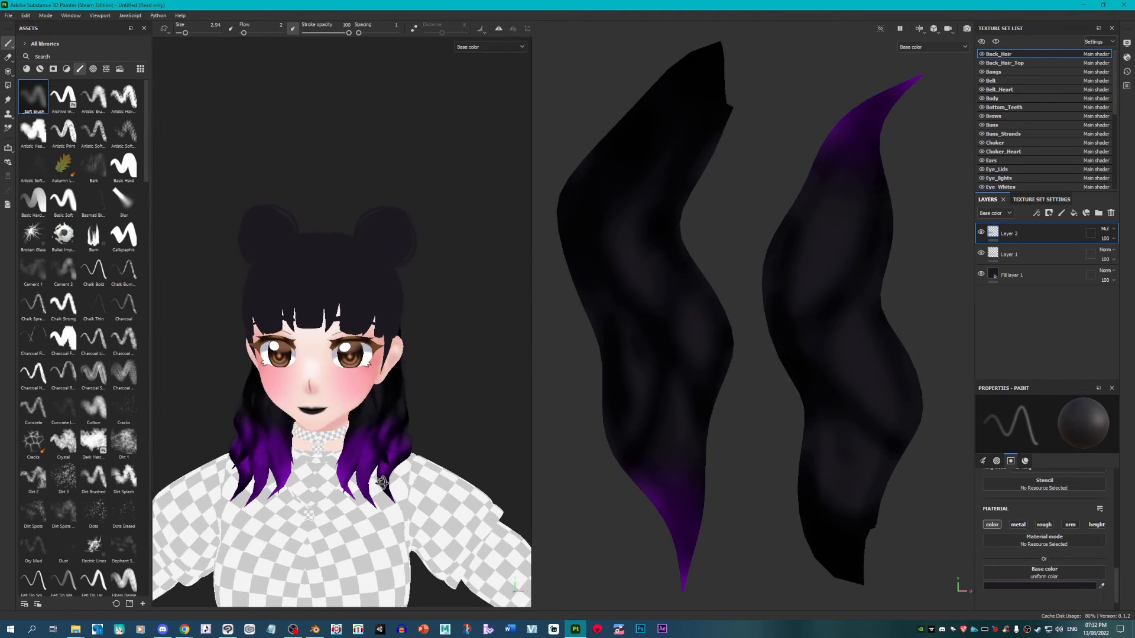
pyautogui.scroll(2, 381, 481)
pyautogui.scroll(5, 390, 455)
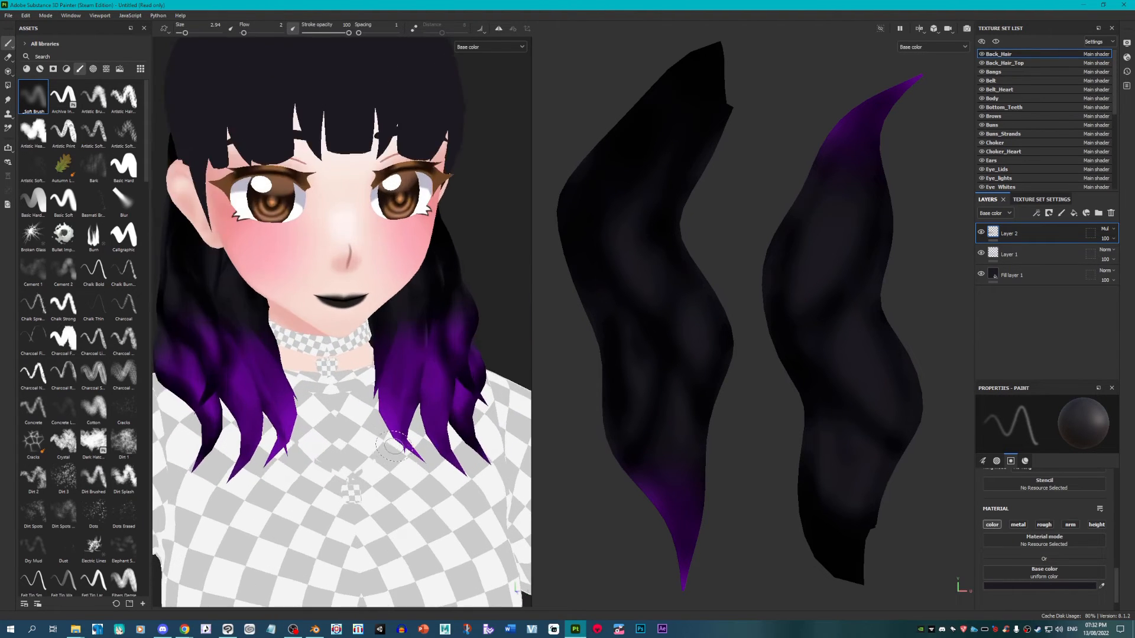
pyautogui.scroll(3, 395, 447)
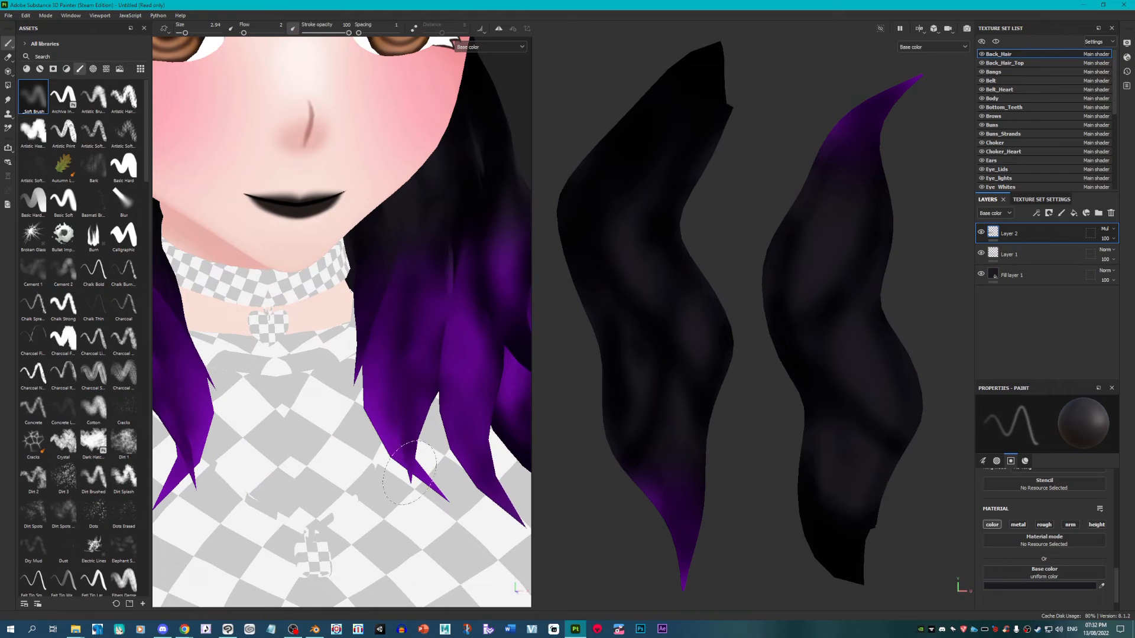
pyautogui.moveTo(410, 473)
pyautogui.mouseDown()
pyautogui.moveTo(410, 235)
pyautogui.moveTo(410, 476)
pyautogui.mouseUp()
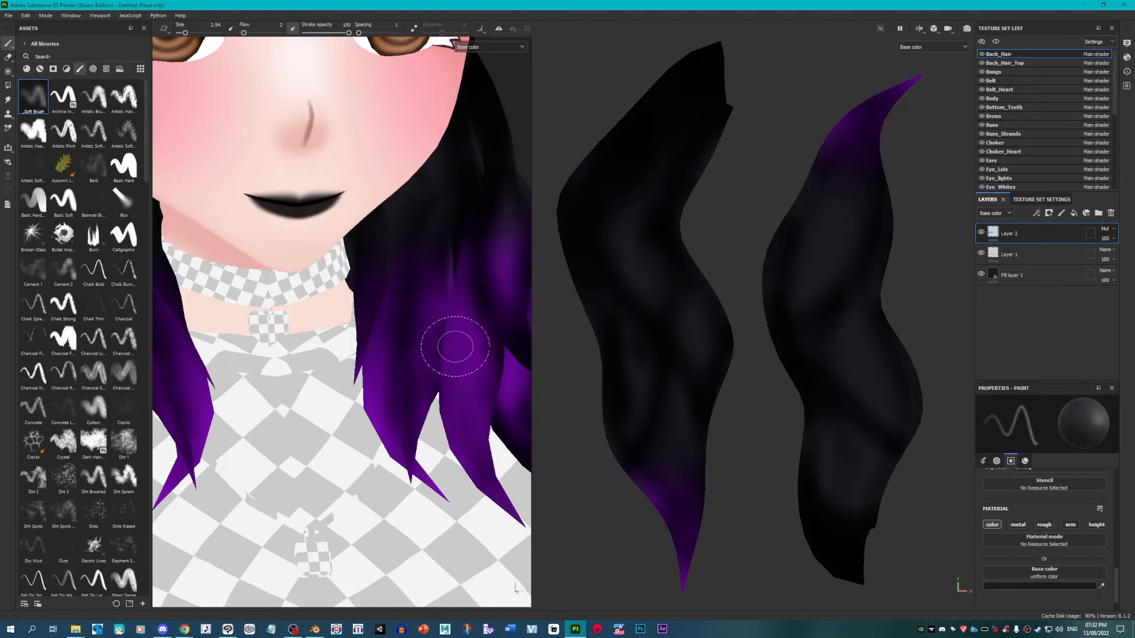
# Step: Lower Layer 2's opacity to 77 and move Layer 1 above it in the layer stack
pyautogui.scroll(-6, 452, 325)
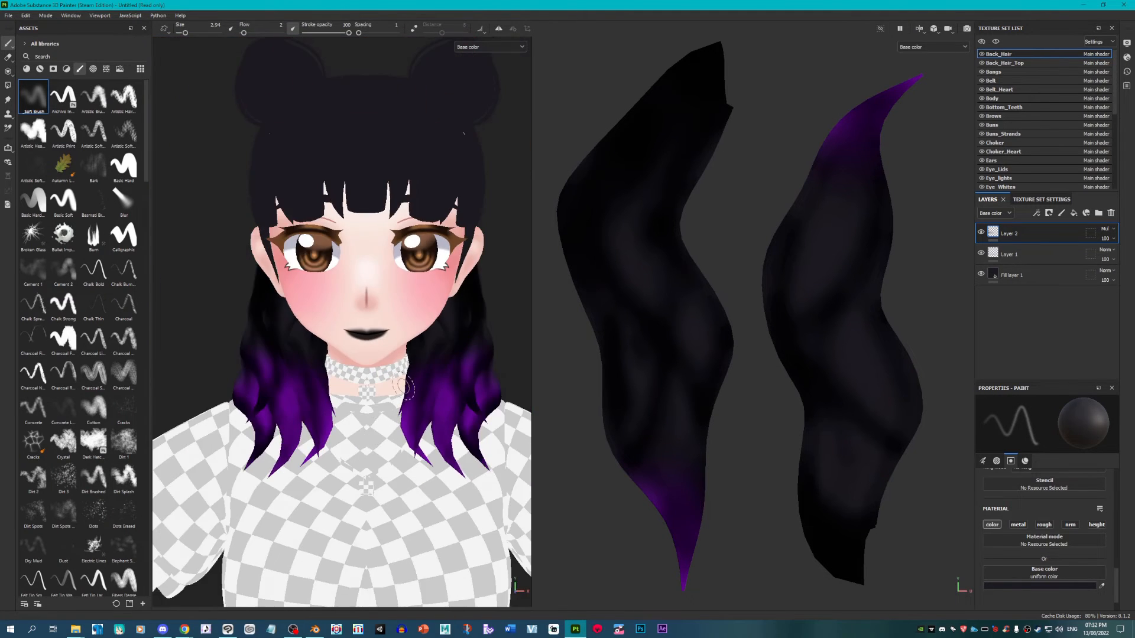
pyautogui.keyDown('alt'); pyautogui.moveTo(404, 387); pyautogui.dragTo(403, 425, button='middle'); pyautogui.keyUp('alt')
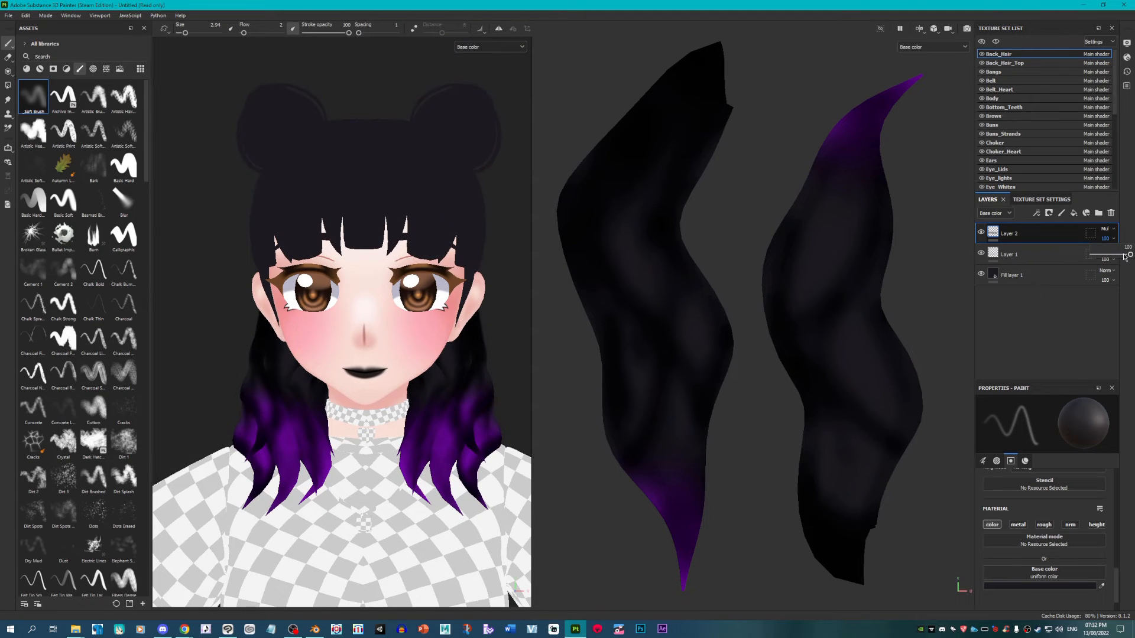
pyautogui.moveTo(1125, 257); pyautogui.dragTo(1068, 265)
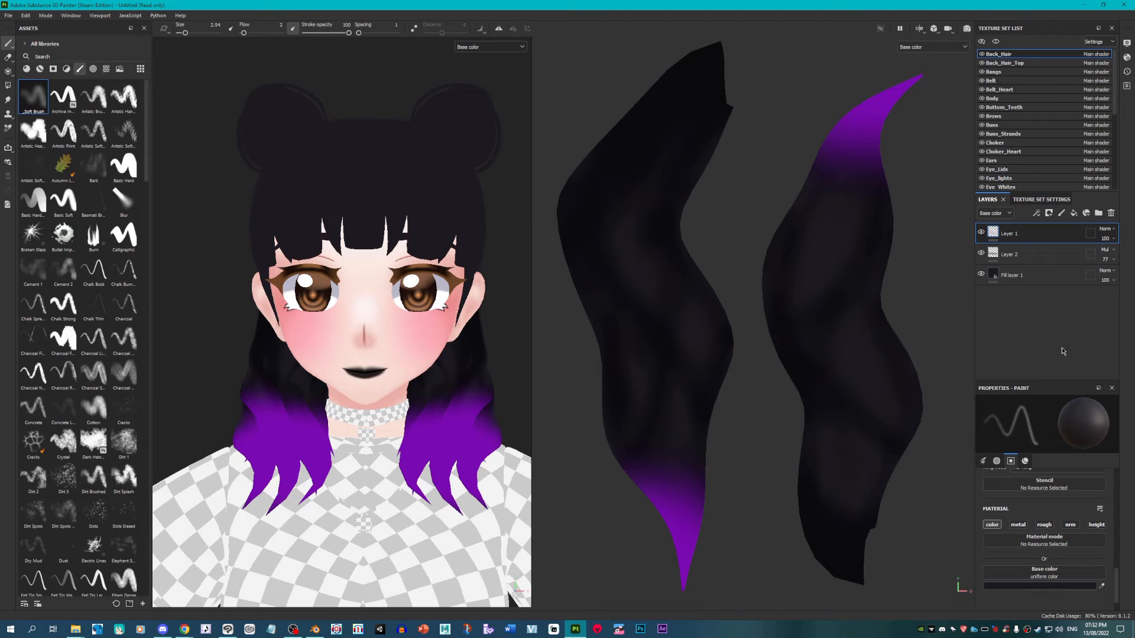
# Step: Set the base color to white (FFFFFF) and paint a soft lengthwise streak through the last wavy strand on Layer 1, undoing a first stroke
pyautogui.click(1038, 585)
pyautogui.moveTo(679, 119)
pyautogui.mouseDown()
pyautogui.moveTo(647, 219)
pyautogui.moveTo(659, 437)
pyautogui.moveTo(689, 520)
pyautogui.mouseUp()
pyautogui.hotkey('ctrl', 'z')
pyautogui.scroll(5, 456, 420)
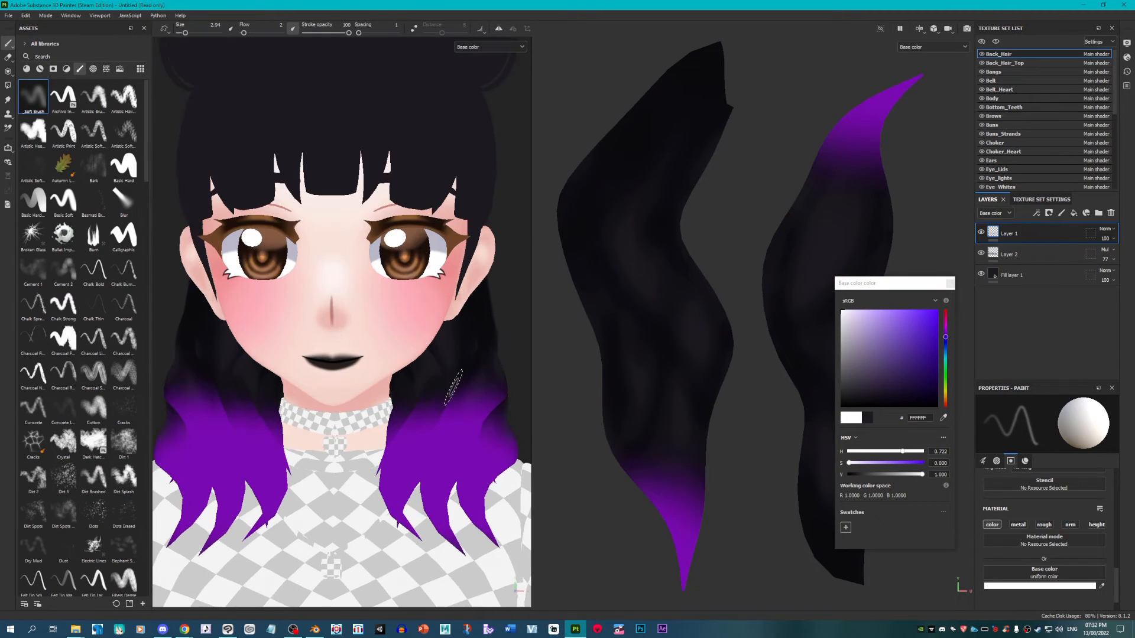
pyautogui.moveTo(855, 139)
pyautogui.mouseDown()
pyautogui.moveTo(833, 274)
pyautogui.moveTo(856, 405)
pyautogui.moveTo(857, 513)
pyautogui.mouseUp()
pyautogui.click(948, 284)
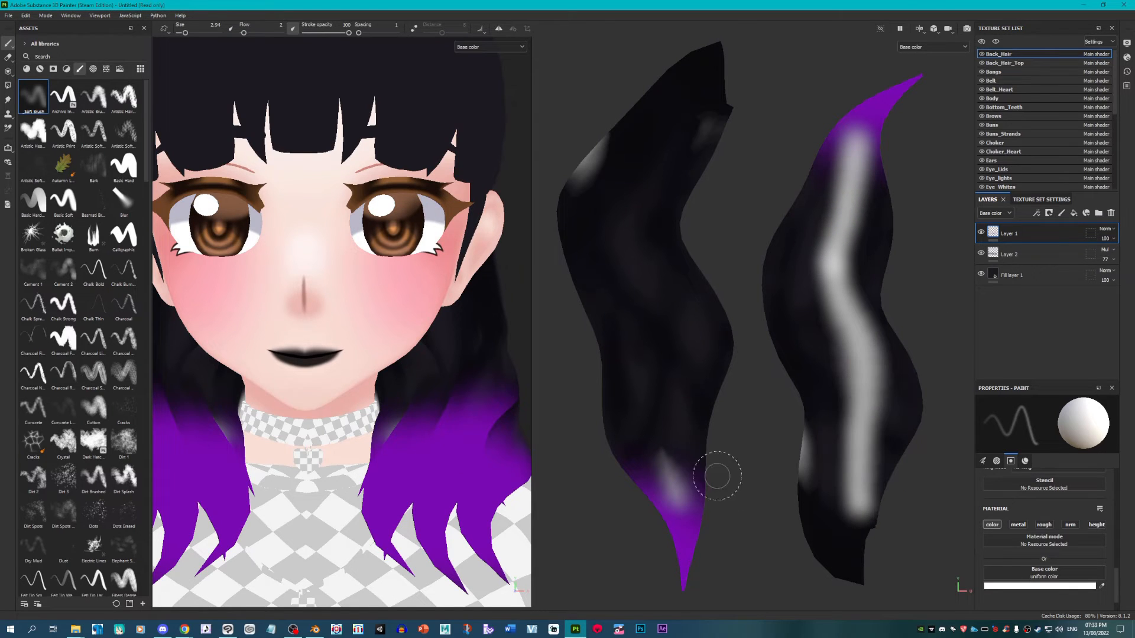
# Step: Paint soft white lengthwise streaks on Layer 1 through the four back hair strands preceding the last wavy one
pyautogui.moveTo(688, 478)
pyautogui.mouseDown()
pyautogui.moveTo(663, 440)
pyautogui.moveTo(631, 251)
pyautogui.moveTo(653, 139)
pyautogui.mouseUp()
pyautogui.scroll(-5, 730, 257)
pyautogui.keyDown('alt'); pyautogui.moveTo(644, 329); pyautogui.dragTo(763, 328, button='middle'); pyautogui.keyUp('alt')
pyautogui.scroll(3, 718, 295)
pyautogui.moveTo(724, 167)
pyautogui.mouseDown()
pyautogui.moveTo(700, 276)
pyautogui.moveTo(750, 412)
pyautogui.mouseUp()
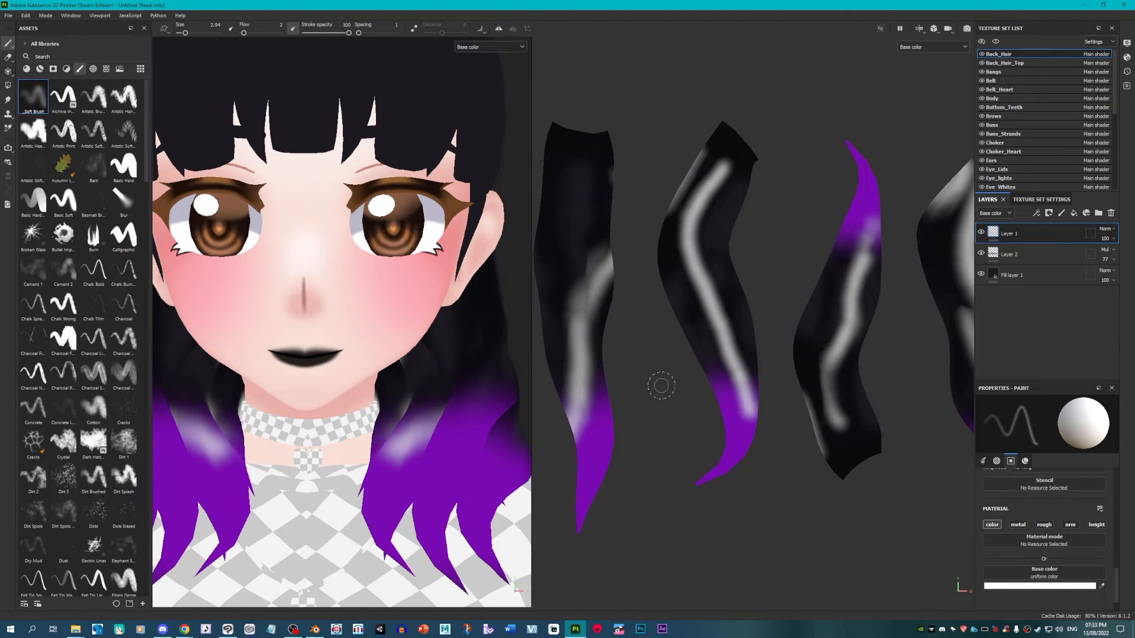
pyautogui.keyDown('alt'); pyautogui.moveTo(661, 385); pyautogui.dragTo(744, 381, button='middle'); pyautogui.keyUp('alt')
pyautogui.moveTo(658, 176); pyautogui.dragTo(661, 413)
pyautogui.keyDown('alt'); pyautogui.moveTo(660, 413); pyautogui.dragTo(716, 413, button='middle'); pyautogui.keyUp('alt')
pyautogui.moveTo(716, 413); pyautogui.dragTo(727, 482)
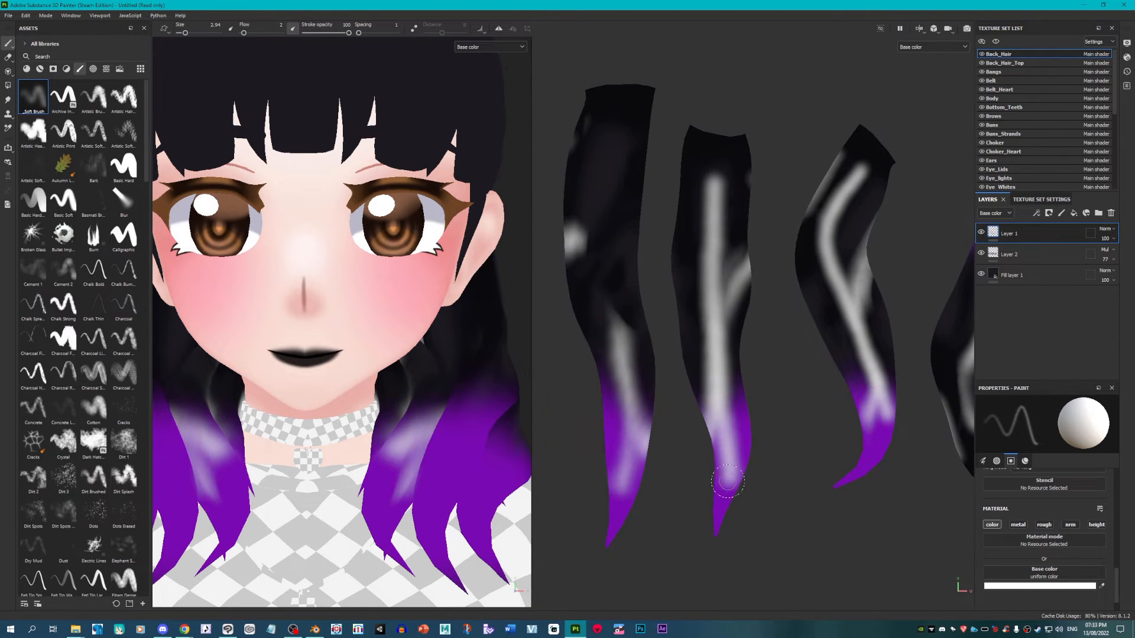
# Step: Paint white streaks on Layer 1 from the seventh strand back to the fourth, running from the black roots into the purple tips
pyautogui.moveTo(624, 477)
pyautogui.mouseDown()
pyautogui.moveTo(607, 248)
pyautogui.moveTo(628, 119)
pyautogui.mouseUp()
pyautogui.keyDown('alt'); pyautogui.moveTo(563, 249); pyautogui.dragTo(797, 257, button='middle'); pyautogui.keyUp('alt')
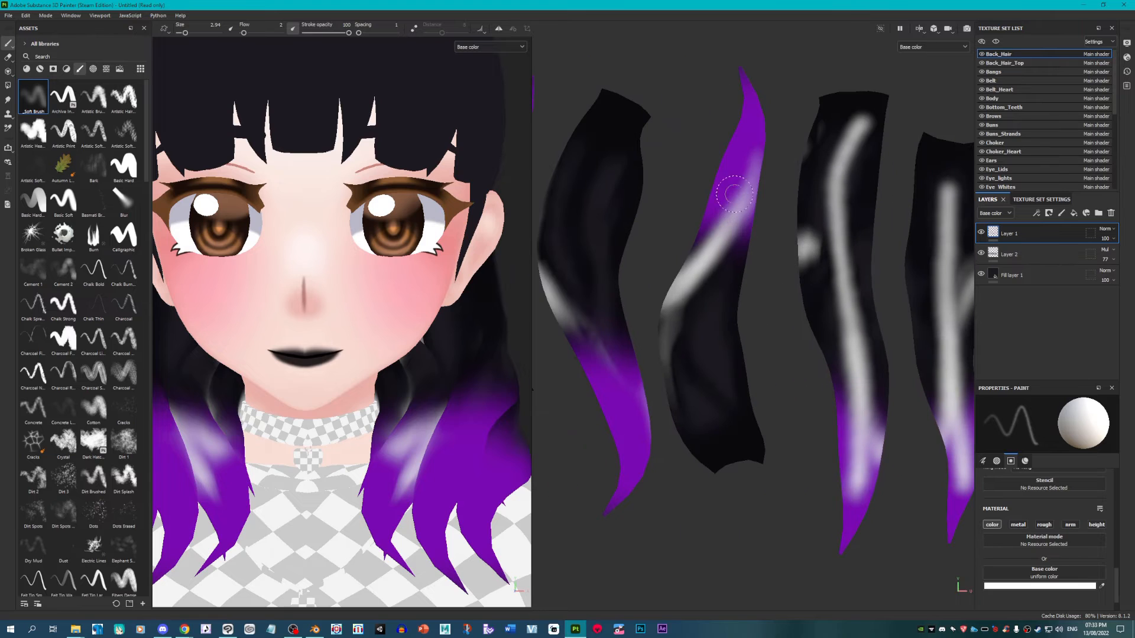
pyautogui.moveTo(756, 135)
pyautogui.mouseDown()
pyautogui.moveTo(732, 202)
pyautogui.moveTo(737, 452)
pyautogui.mouseUp()
pyautogui.keyDown('alt'); pyautogui.moveTo(737, 452); pyautogui.dragTo(657, 456, button='middle'); pyautogui.keyUp('alt')
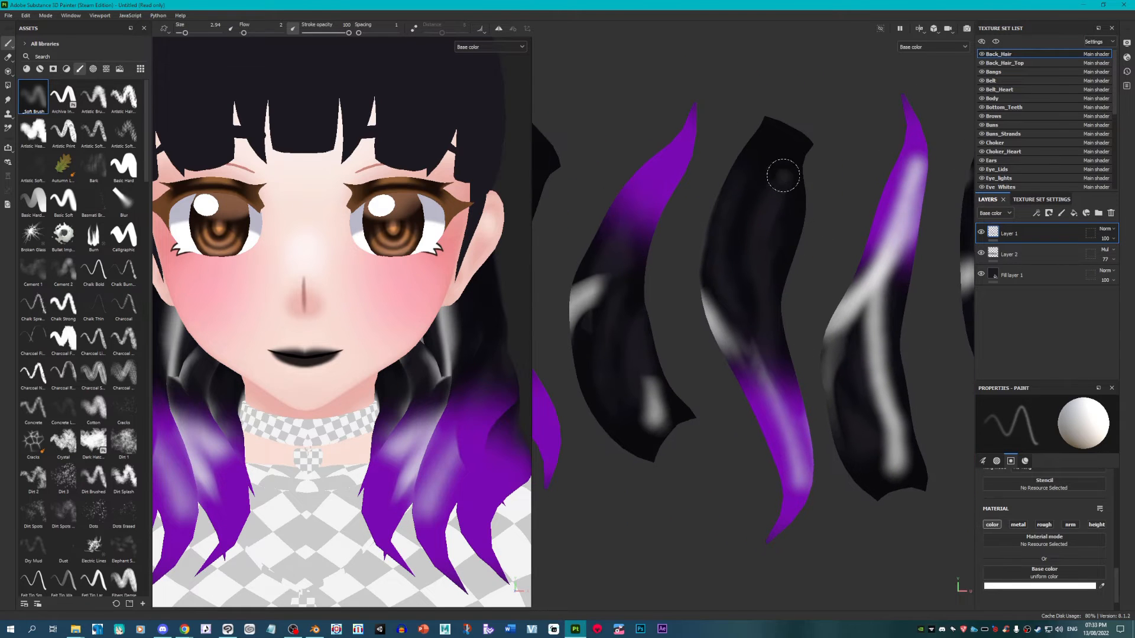
pyautogui.moveTo(780, 172)
pyautogui.mouseDown()
pyautogui.moveTo(763, 370)
pyautogui.moveTo(798, 481)
pyautogui.mouseUp()
pyautogui.moveTo(656, 417)
pyautogui.mouseDown()
pyautogui.moveTo(619, 319)
pyautogui.moveTo(675, 156)
pyautogui.mouseUp()
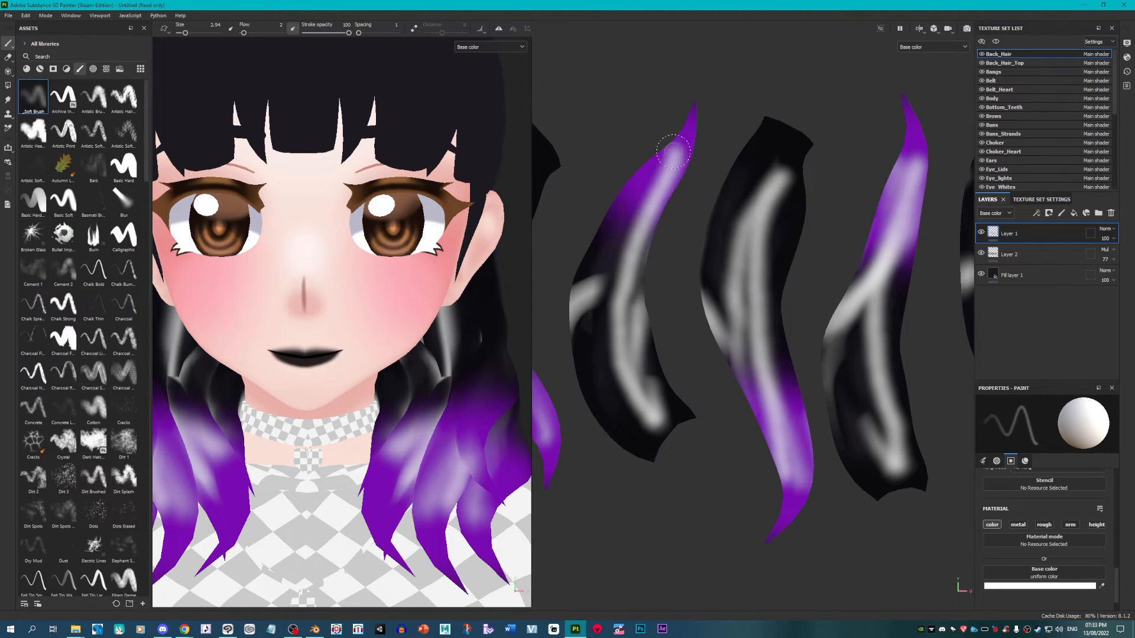
# Step: Paint white lengthwise streaks on Layer 1 through the first three hair strands of the texture
pyautogui.keyDown('alt'); pyautogui.moveTo(535, 262); pyautogui.dragTo(735, 227, button='middle'); pyautogui.keyUp('alt')
pyautogui.moveTo(718, 123)
pyautogui.mouseDown()
pyautogui.moveTo(682, 169)
pyautogui.moveTo(744, 405)
pyautogui.mouseUp()
pyautogui.moveTo(740, 396)
pyautogui.mouseDown()
pyautogui.moveTo(687, 214)
pyautogui.moveTo(722, 163)
pyautogui.mouseUp()
pyautogui.keyDown('alt'); pyautogui.moveTo(618, 233); pyautogui.dragTo(753, 307, button='middle'); pyautogui.keyUp('alt')
pyautogui.moveTo(707, 195); pyautogui.dragTo(724, 182)
pyautogui.moveTo(665, 214)
pyautogui.mouseDown()
pyautogui.moveTo(637, 230)
pyautogui.moveTo(668, 354)
pyautogui.mouseUp()
pyautogui.scroll(-2, 658, 360)
pyautogui.scroll(-1, 457, 432)
pyautogui.scroll(2, 446, 465)
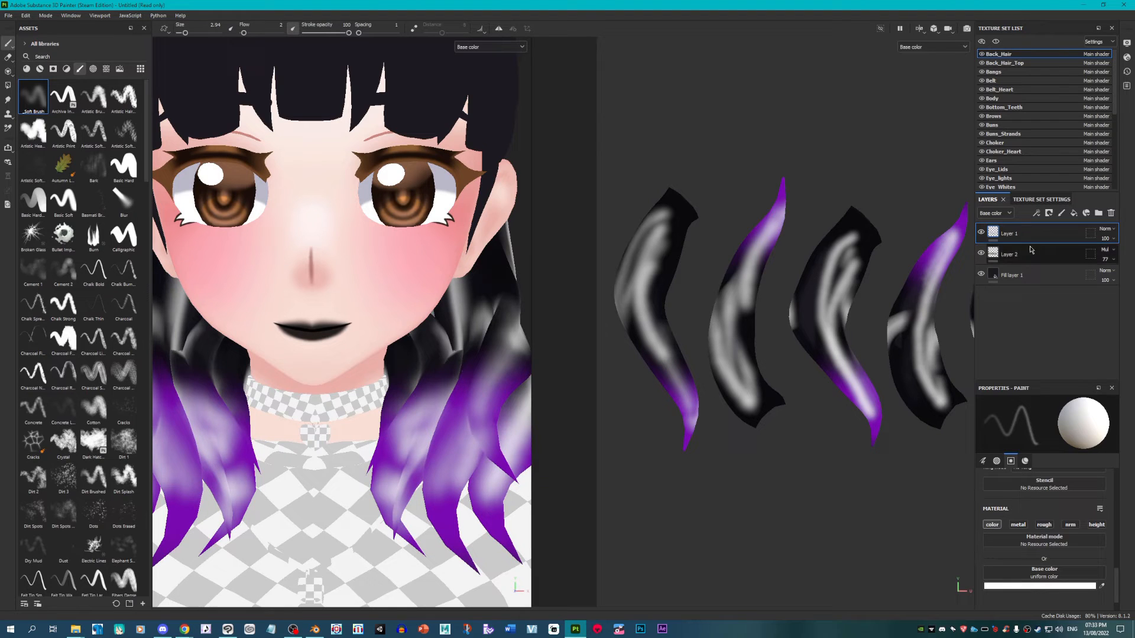
# Step: Try the Overlay blend mode on Layer 1 for the white streaks
pyautogui.click(1105, 229)
pyautogui.click(1099, 367)
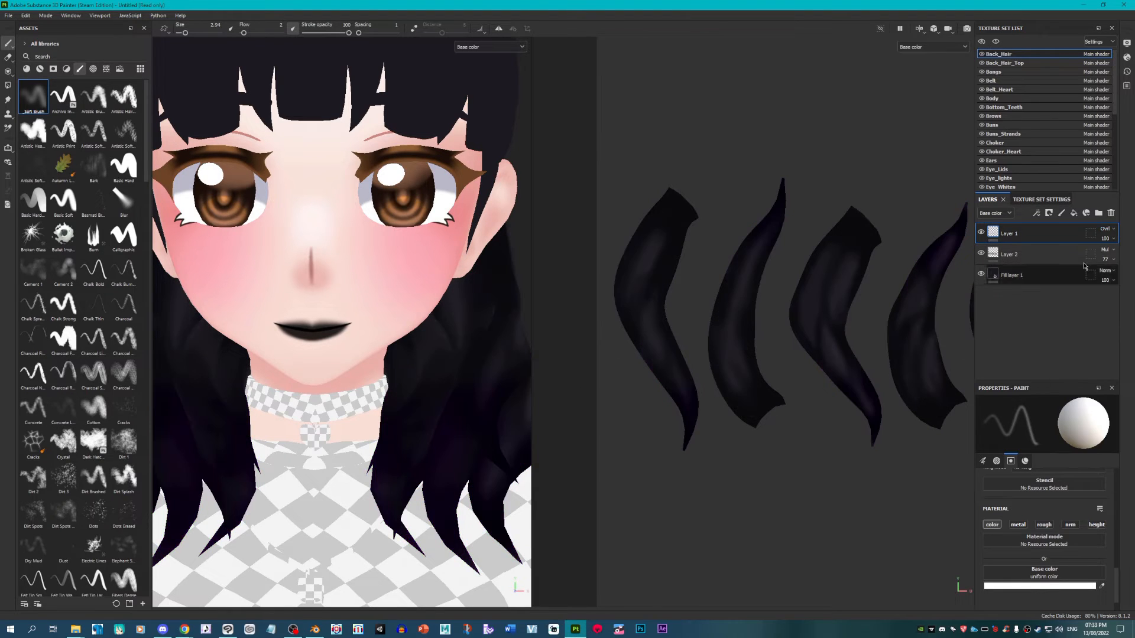
pyautogui.click(1105, 228)
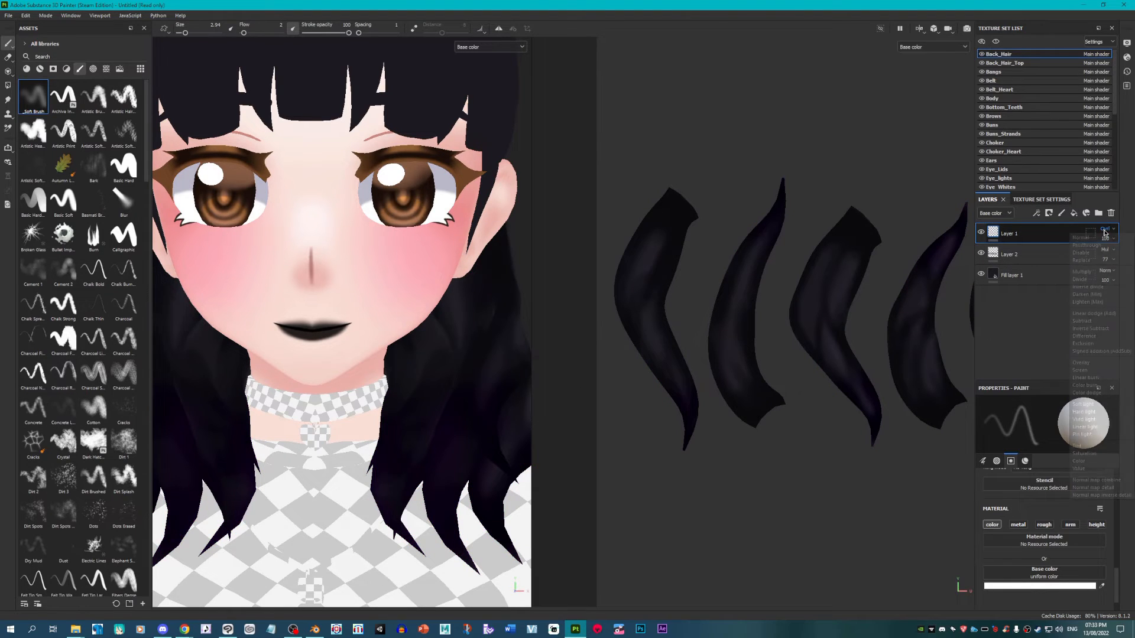
pyautogui.click(1081, 363)
pyautogui.scroll(-3, 498, 358)
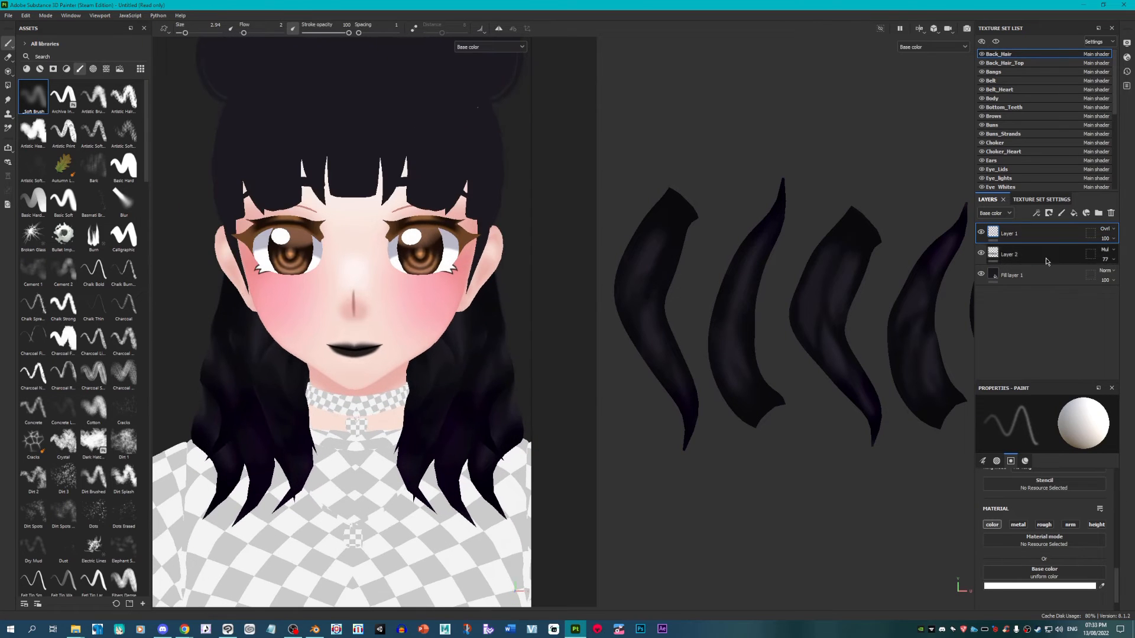
# Step: Toggle the visibility of Layer 1 and Layer 2 to compare their effect on the hair
pyautogui.click(981, 233)
pyautogui.click(981, 233)
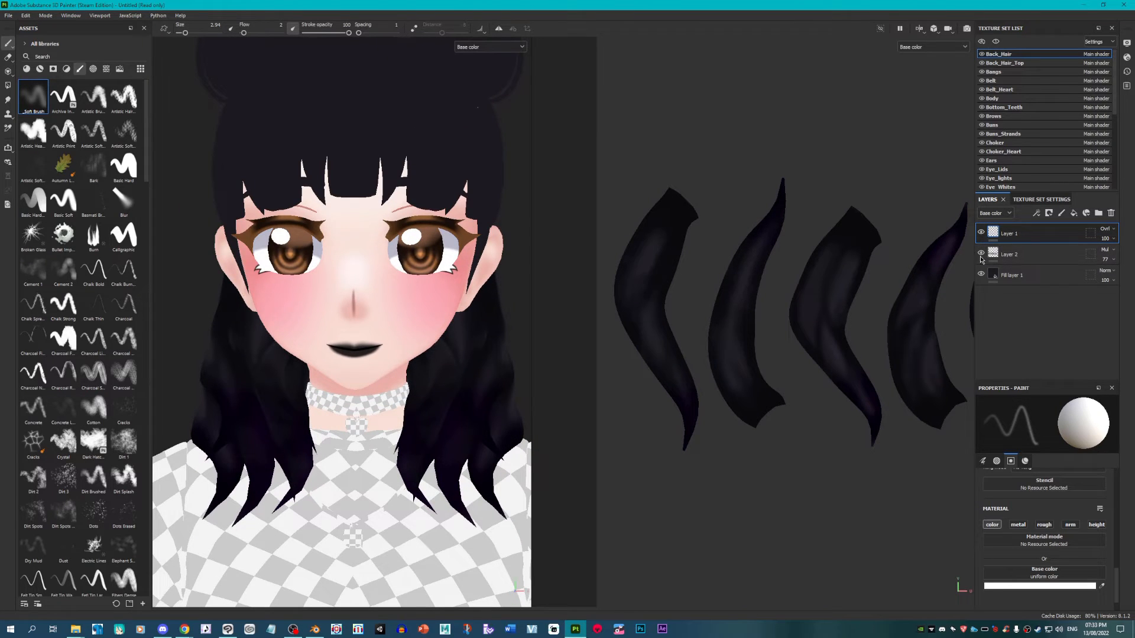
pyautogui.click(981, 256)
pyautogui.click(981, 255)
pyautogui.click(981, 255)
pyautogui.click(981, 255)
# Step: Undo Layer 1's Overlay blend mode and the white streaks painted across the hair strands
pyautogui.hotkey('ctrl', 'z')
pyautogui.hotkey('ctrl', 'z')
pyautogui.hotkey('ctrl', 'z')
pyautogui.hotkey('ctrl', 'z')
pyautogui.hotkey('ctrl', 'z')
pyautogui.hotkey('ctrl', 'z')
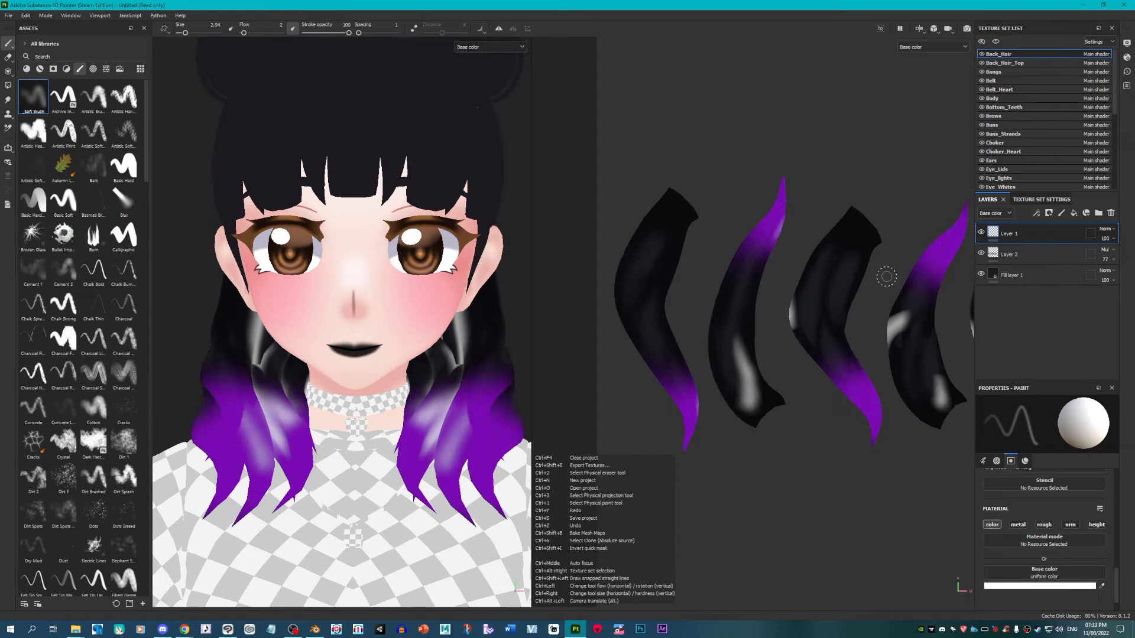
pyautogui.hotkey('ctrl', 'z')
pyautogui.hotkey('ctrl', 'z')
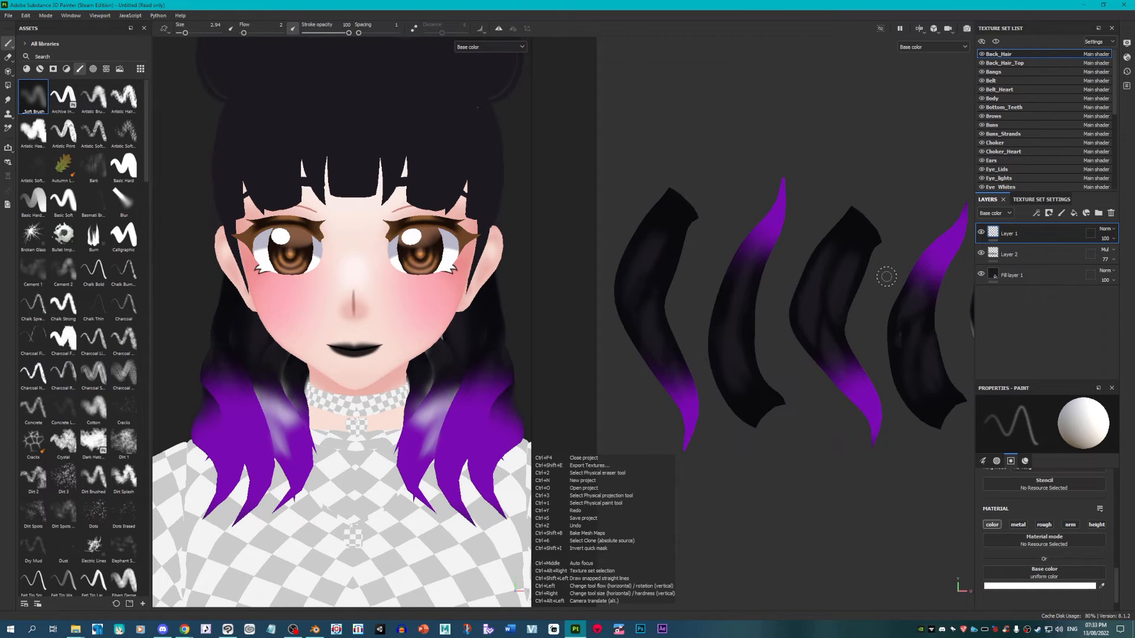
pyautogui.hotkey('ctrl', 'z')
pyautogui.hotkey('ctrl', 'z')
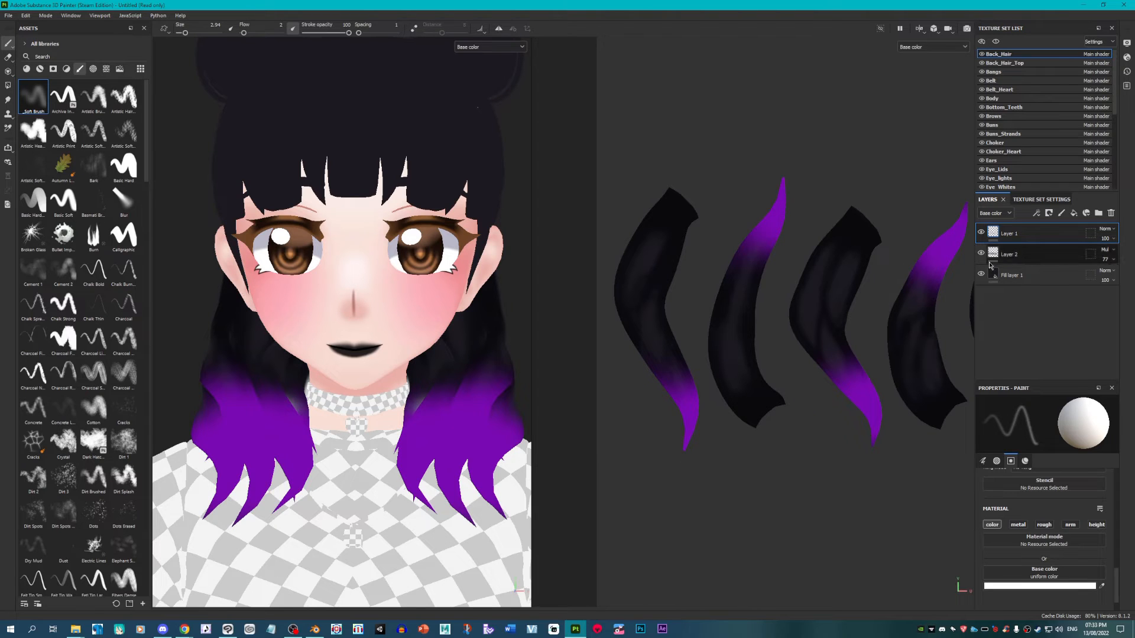
# Step: Move Layer 1 below Layer 2 and add a new paint layer, Layer 3, at the top of the stack
pyautogui.scroll(-3, 760, 326)
pyautogui.scroll(-2, 761, 326)
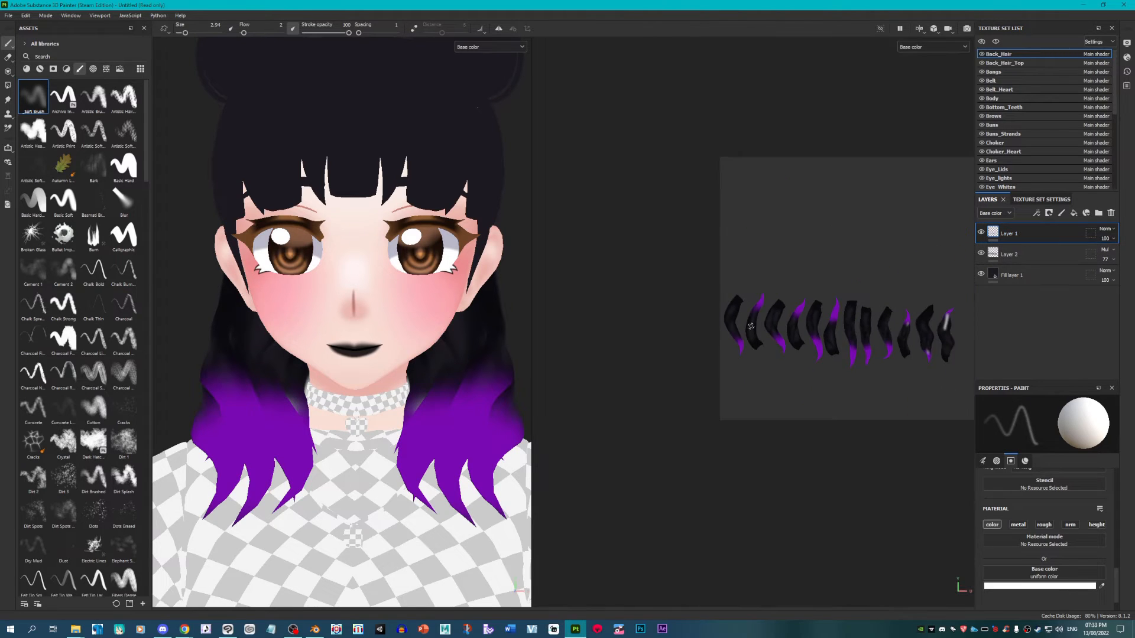
pyautogui.moveTo(1029, 234); pyautogui.dragTo(1045, 262)
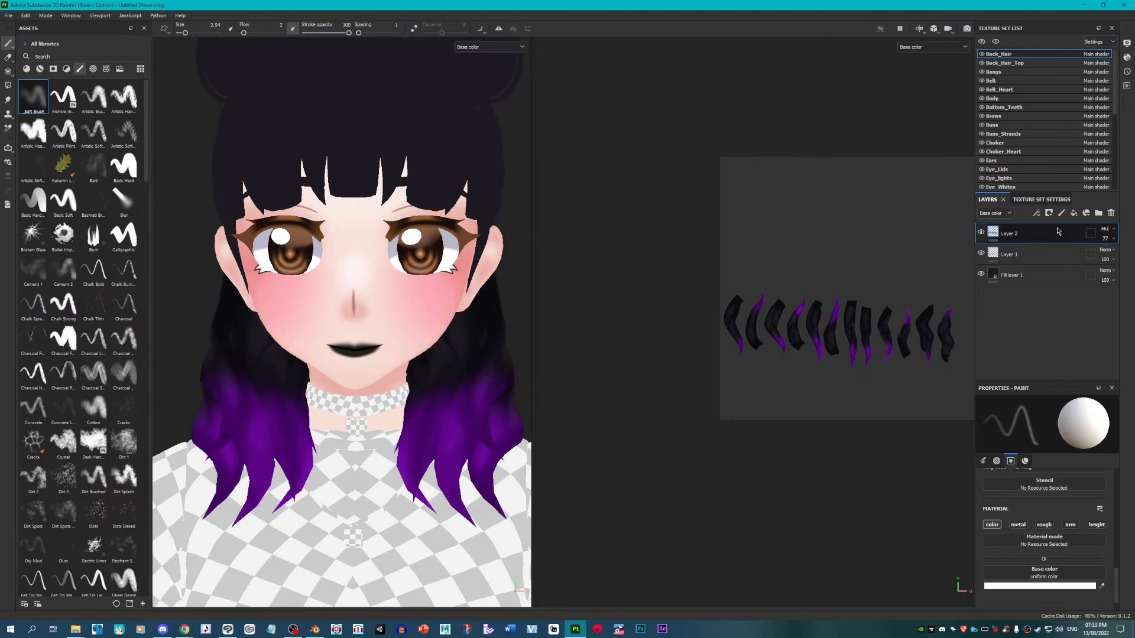
pyautogui.scroll(4, 739, 296)
pyautogui.scroll(3, 676, 350)
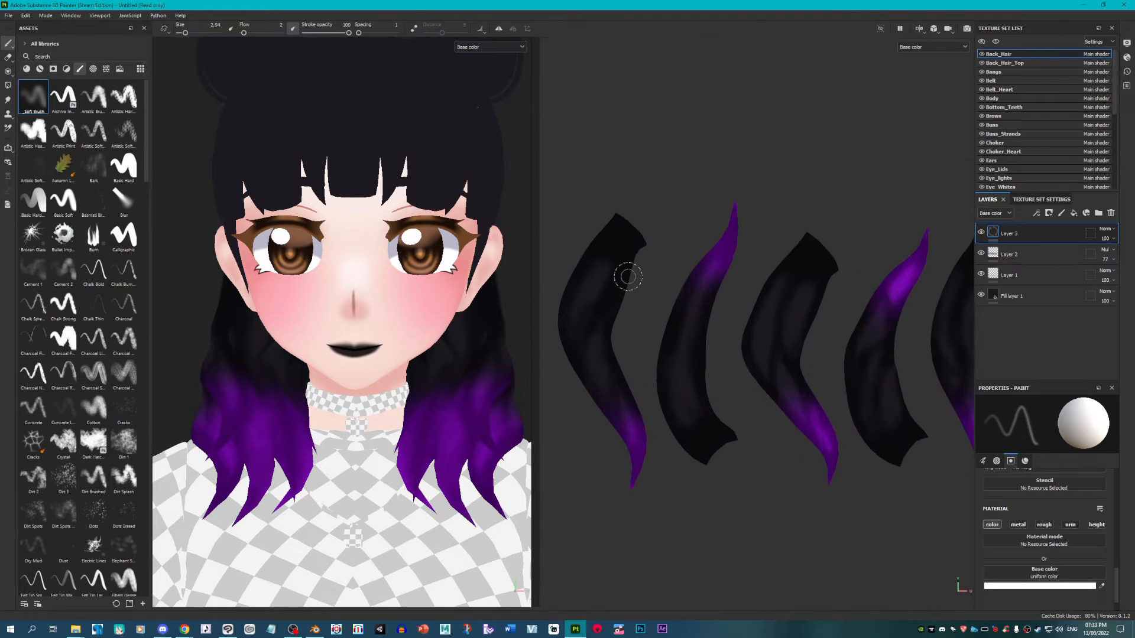
# Step: Paint soft white lengthwise streaks on Layer 3 through the first five back hair strands
pyautogui.moveTo(623, 244)
pyautogui.mouseDown()
pyautogui.moveTo(603, 271)
pyautogui.moveTo(612, 377)
pyautogui.moveTo(638, 442)
pyautogui.mouseUp()
pyautogui.moveTo(701, 359)
pyautogui.mouseDown()
pyautogui.moveTo(697, 429)
pyautogui.moveTo(718, 260)
pyautogui.mouseUp()
pyautogui.moveTo(798, 275)
pyautogui.mouseDown()
pyautogui.moveTo(789, 298)
pyautogui.moveTo(816, 421)
pyautogui.mouseUp()
pyautogui.moveTo(896, 439)
pyautogui.mouseDown()
pyautogui.moveTo(894, 293)
pyautogui.moveTo(914, 273)
pyautogui.mouseUp()
pyautogui.keyDown('alt'); pyautogui.moveTo(918, 289); pyautogui.dragTo(619, 306, button='middle'); pyautogui.keyUp('alt')
pyautogui.moveTo(676, 291)
pyautogui.mouseDown()
pyautogui.moveTo(667, 305)
pyautogui.moveTo(689, 496)
pyautogui.mouseUp()
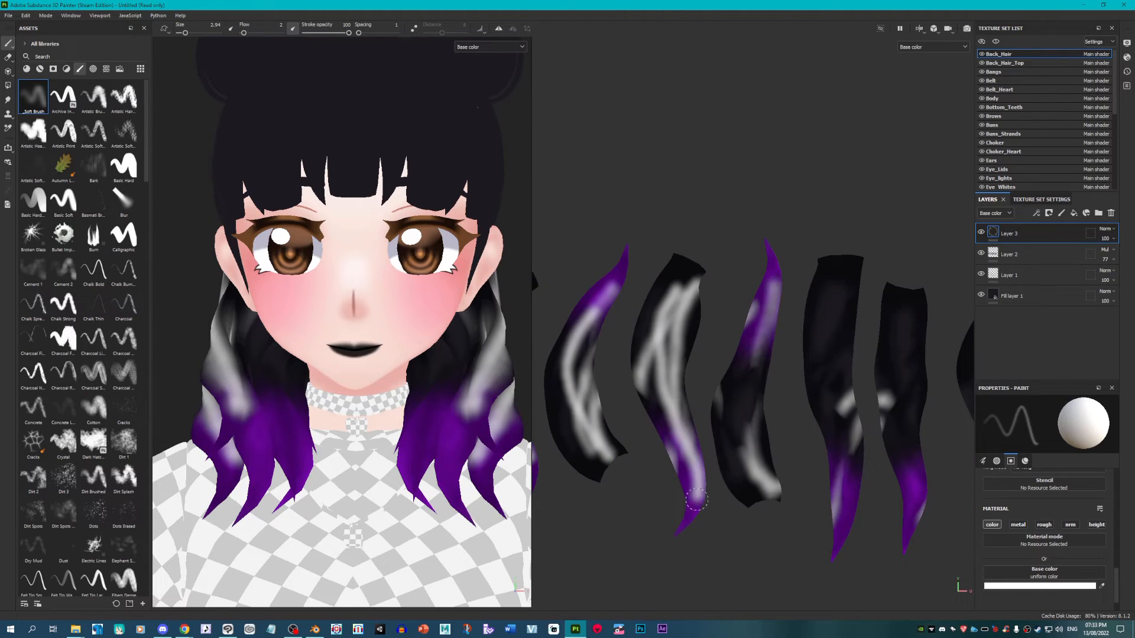
# Step: Paint white streaks on Layer 3 down the sixth, seventh and eighth hair strands
pyautogui.moveTo(769, 490); pyautogui.dragTo(759, 267)
pyautogui.moveTo(841, 273)
pyautogui.mouseDown()
pyautogui.moveTo(844, 488)
pyautogui.moveTo(807, 339)
pyautogui.mouseUp()
pyautogui.keyDown('alt'); pyautogui.moveTo(806, 340); pyautogui.dragTo(656, 224, button='middle'); pyautogui.keyUp('alt')
pyautogui.moveTo(747, 195); pyautogui.dragTo(768, 386)
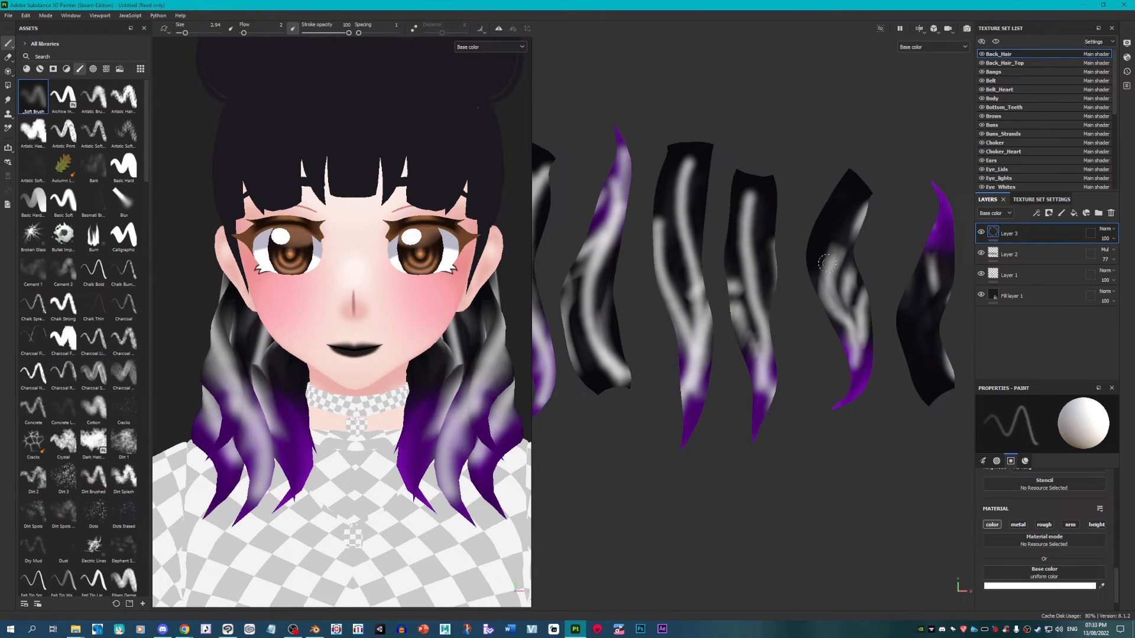
# Step: Paint white streaks on Layer 3 through the last four hair strands, following the curves of the wavy ones
pyautogui.moveTo(849, 201)
pyautogui.mouseDown()
pyautogui.moveTo(830, 277)
pyautogui.moveTo(865, 378)
pyautogui.mouseUp()
pyautogui.keyDown('alt'); pyautogui.moveTo(950, 272); pyautogui.dragTo(817, 274, button='middle'); pyautogui.keyUp('alt')
pyautogui.moveTo(811, 225)
pyautogui.mouseDown()
pyautogui.moveTo(799, 272)
pyautogui.moveTo(808, 387)
pyautogui.moveTo(769, 313)
pyautogui.mouseUp()
pyautogui.keyDown('alt'); pyautogui.moveTo(817, 302); pyautogui.dragTo(630, 281, button='middle'); pyautogui.keyUp('alt')
pyautogui.moveTo(697, 192)
pyautogui.mouseDown()
pyautogui.moveTo(689, 222)
pyautogui.moveTo(702, 340)
pyautogui.mouseUp()
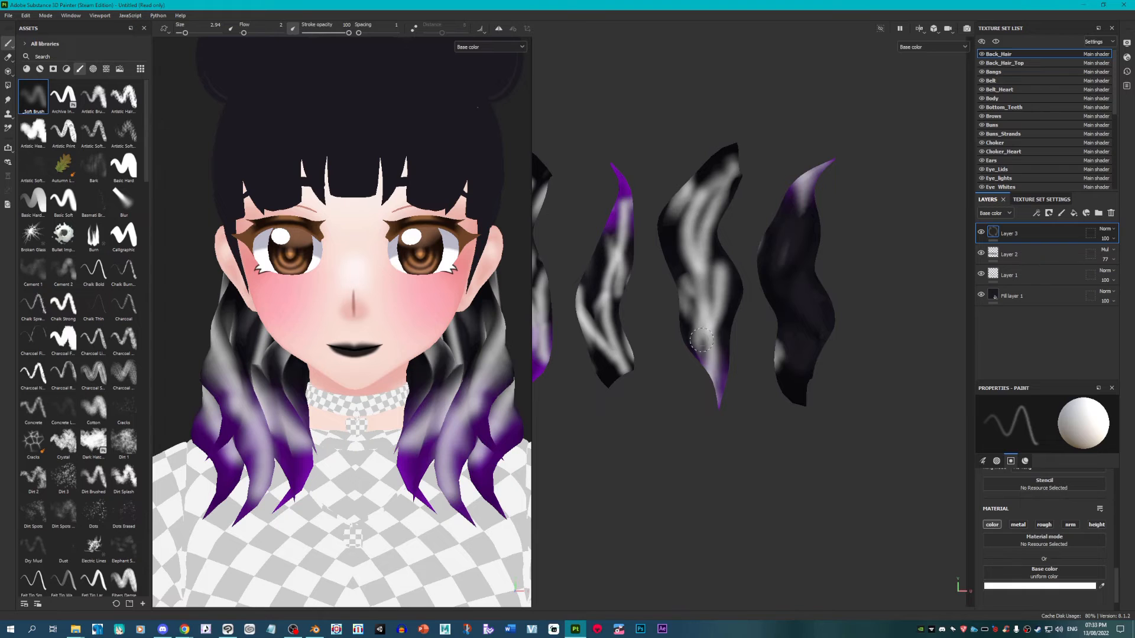
pyautogui.moveTo(805, 370)
pyautogui.mouseDown()
pyautogui.moveTo(780, 204)
pyautogui.moveTo(792, 310)
pyautogui.mouseUp()
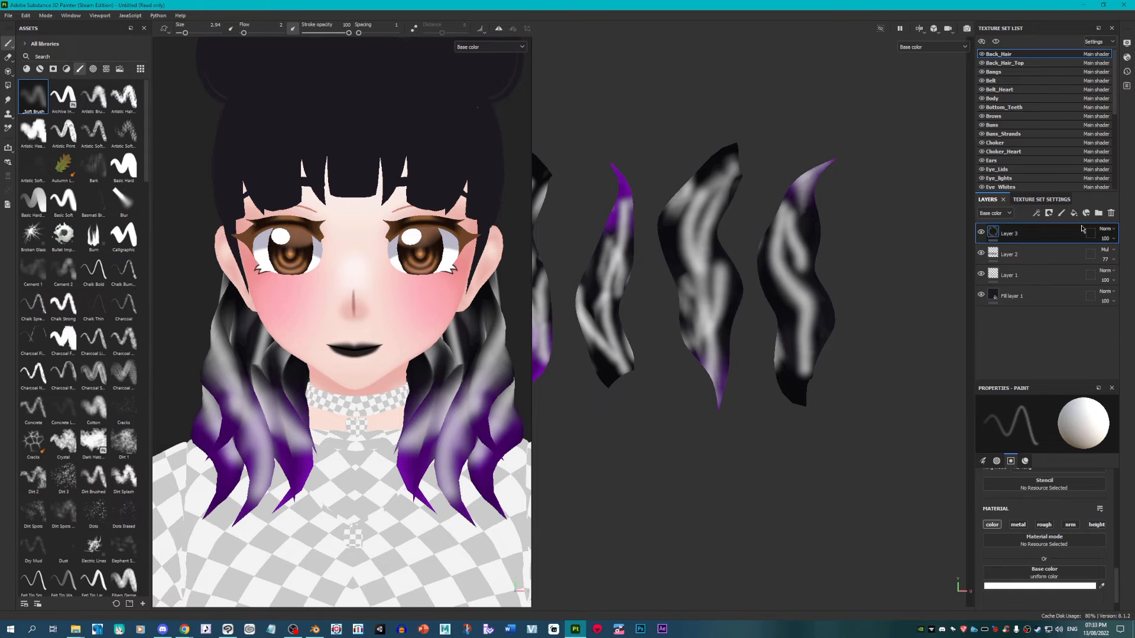
# Step: Set Layer 3's blend mode to Overlay
pyautogui.click(1107, 229)
pyautogui.click(1081, 363)
# Step: Examine the hair highlights on the model from the side, back and front
pyautogui.keyDown('alt'); pyautogui.moveTo(504, 410); pyautogui.dragTo(291, 411); pyautogui.keyUp('alt')
pyautogui.scroll(3, 303, 312)
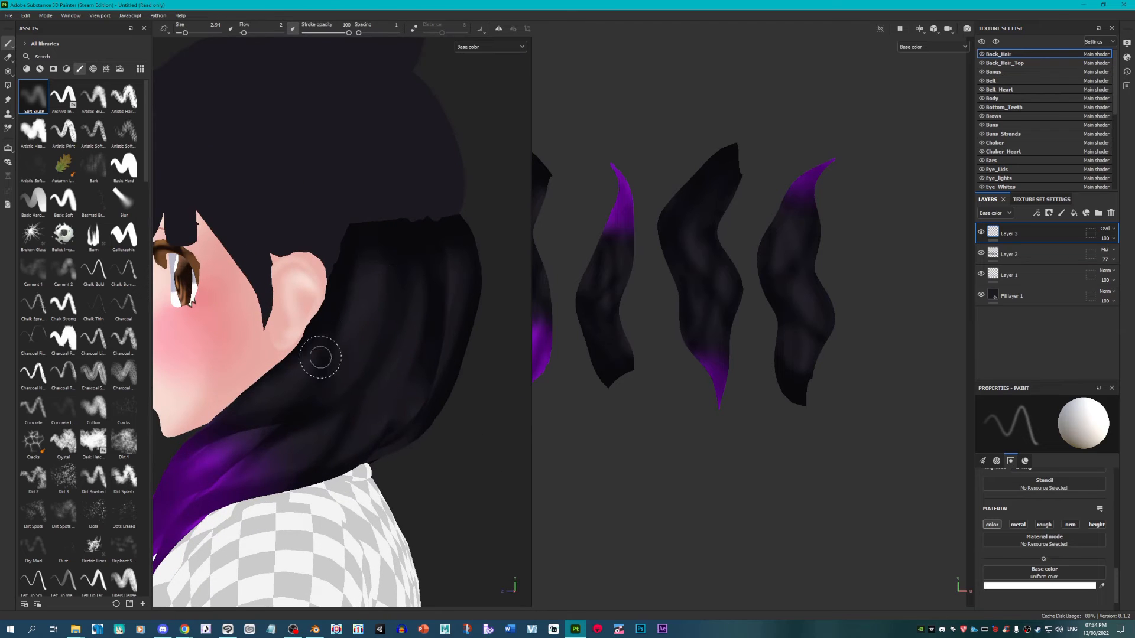
pyautogui.keyDown('alt'); pyautogui.moveTo(301, 375); pyautogui.dragTo(397, 310); pyautogui.keyUp('alt')
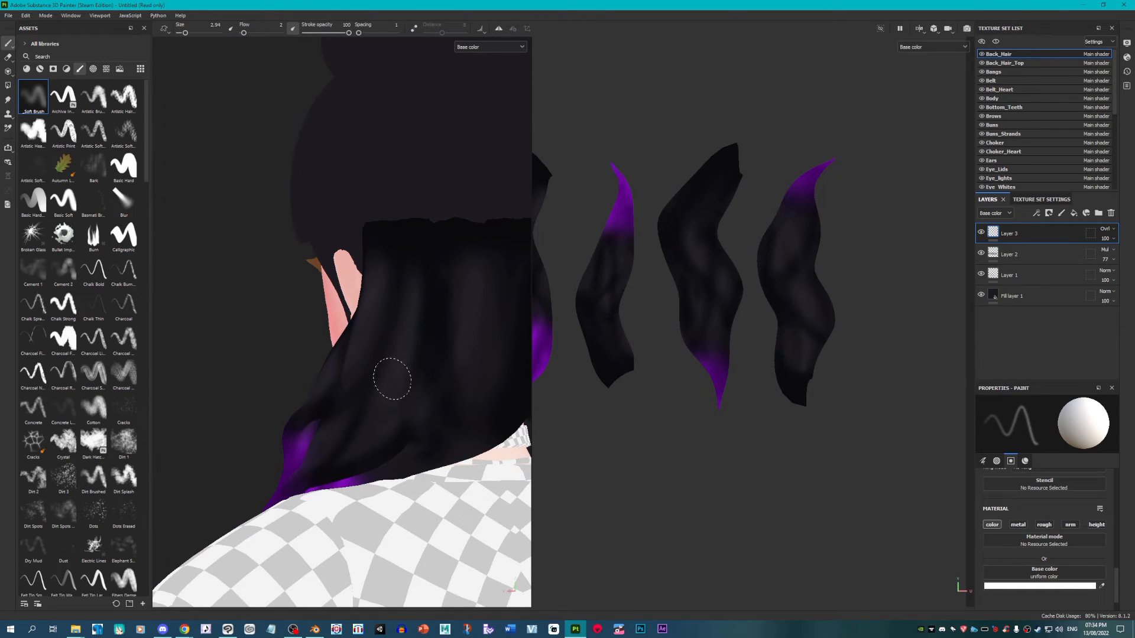
pyautogui.moveTo(429, 376)
pyautogui.keyDown('alt'); pyautogui.mouseDown()
pyautogui.moveTo(370, 390)
pyautogui.moveTo(423, 367)
pyautogui.mouseUp(); pyautogui.keyUp('alt')
pyautogui.keyDown('alt'); pyautogui.moveTo(460, 349); pyautogui.dragTo(358, 395, button='right'); pyautogui.keyUp('alt')
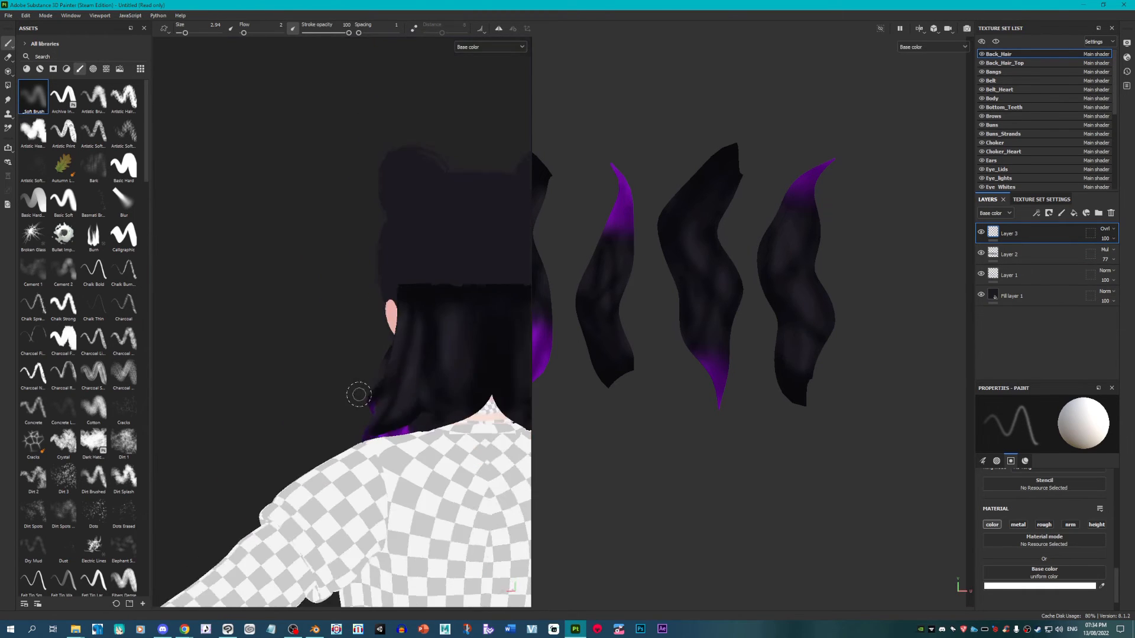
pyautogui.keyDown('alt'); pyautogui.moveTo(359, 395); pyautogui.dragTo(195, 422); pyautogui.keyUp('alt')
pyautogui.scroll(4, 383, 435)
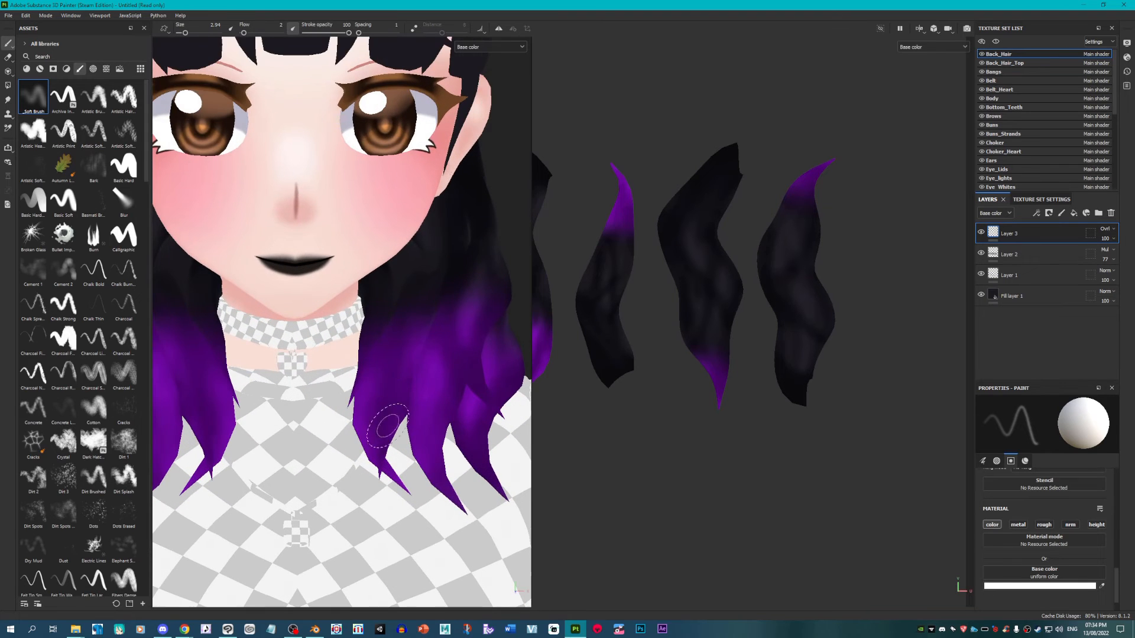
pyautogui.scroll(-5, 426, 261)
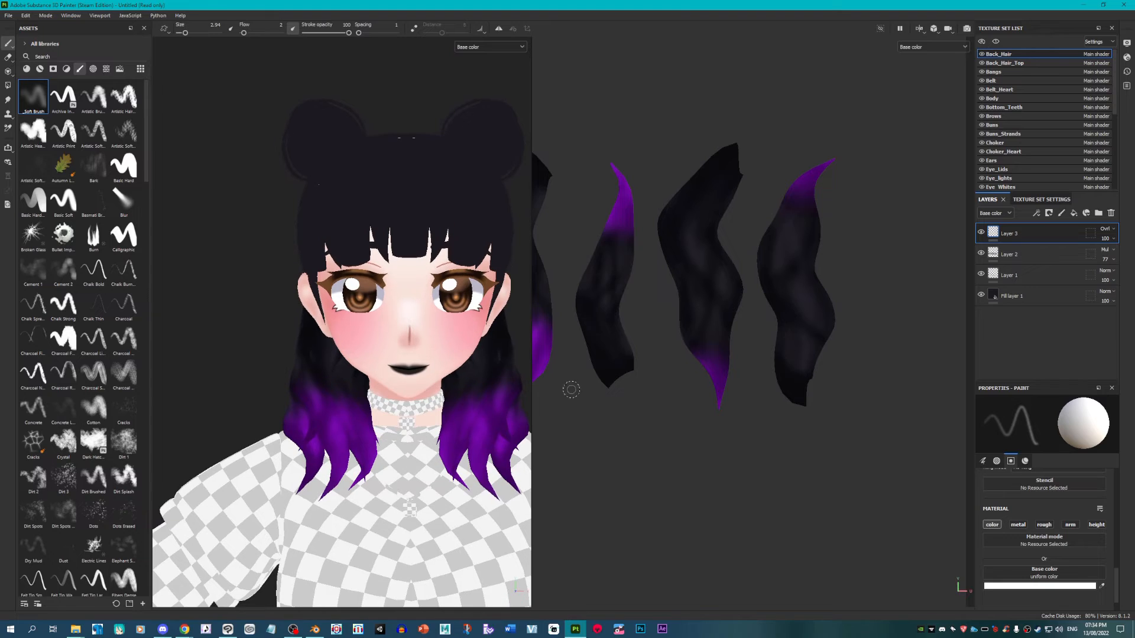
# Step: Set Layer 2's opacity to 81
pyautogui.click(1114, 260)
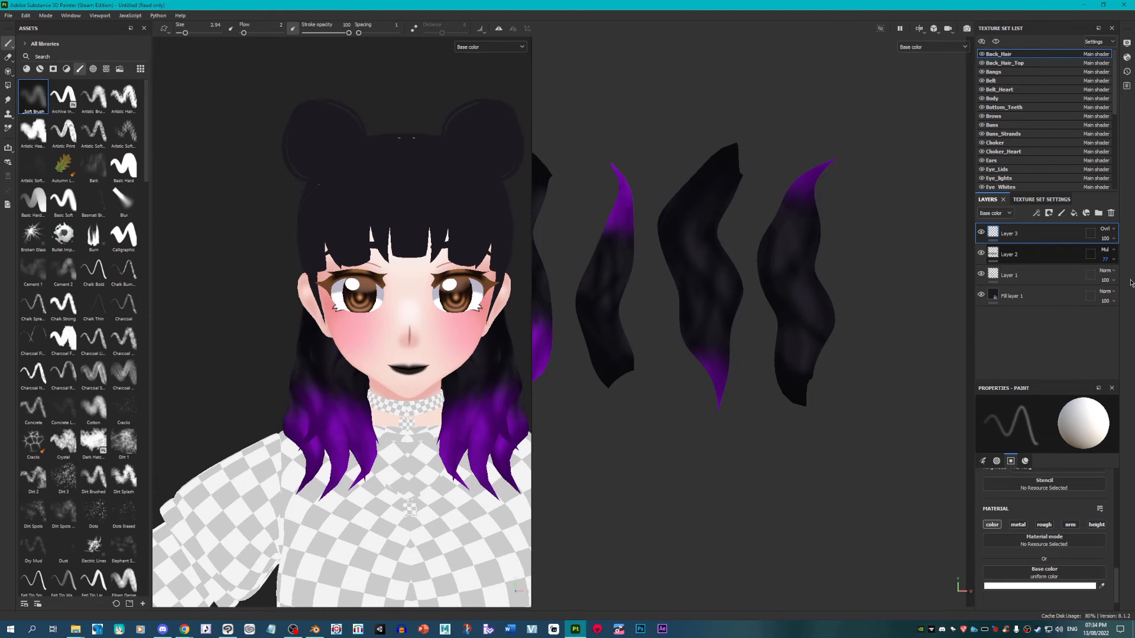
pyautogui.click(1113, 261)
pyautogui.moveTo(1121, 277); pyautogui.dragTo(1124, 278)
# Step: Examine the balance of hair shading and highlights on the front of the model, near and far
pyautogui.scroll(-4, 420, 392)
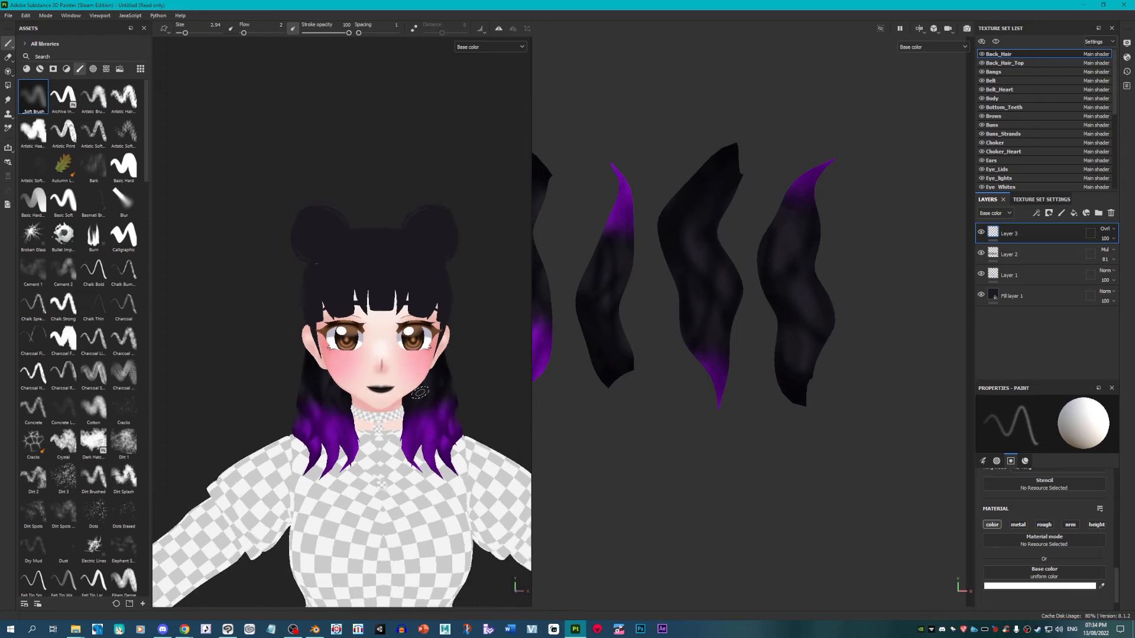
pyautogui.scroll(5, 440, 426)
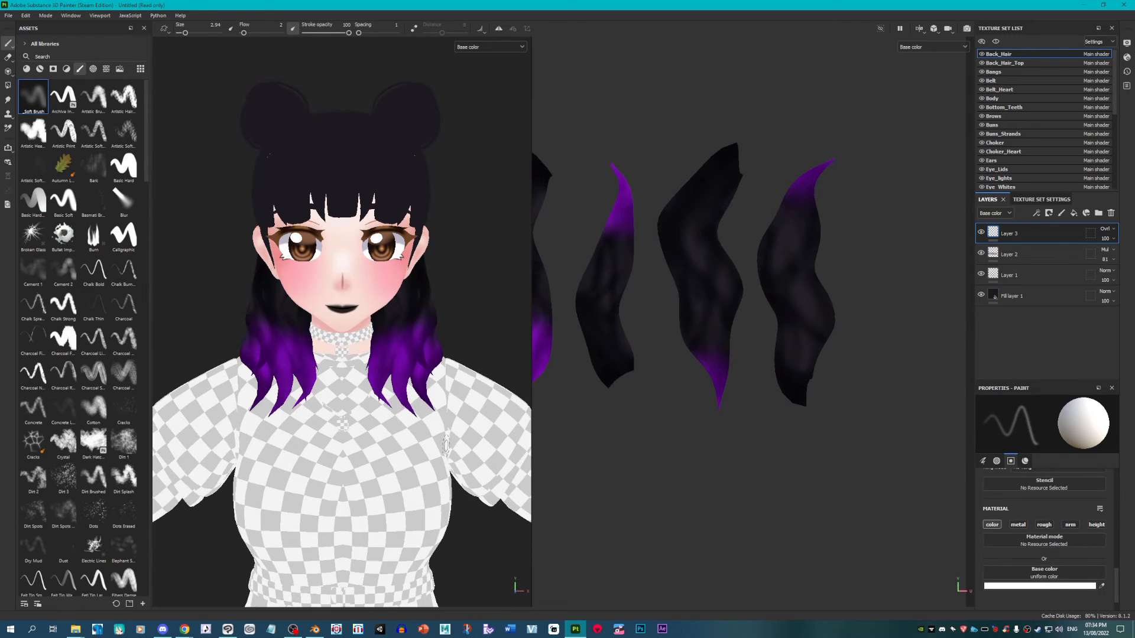
pyautogui.scroll(4, 446, 443)
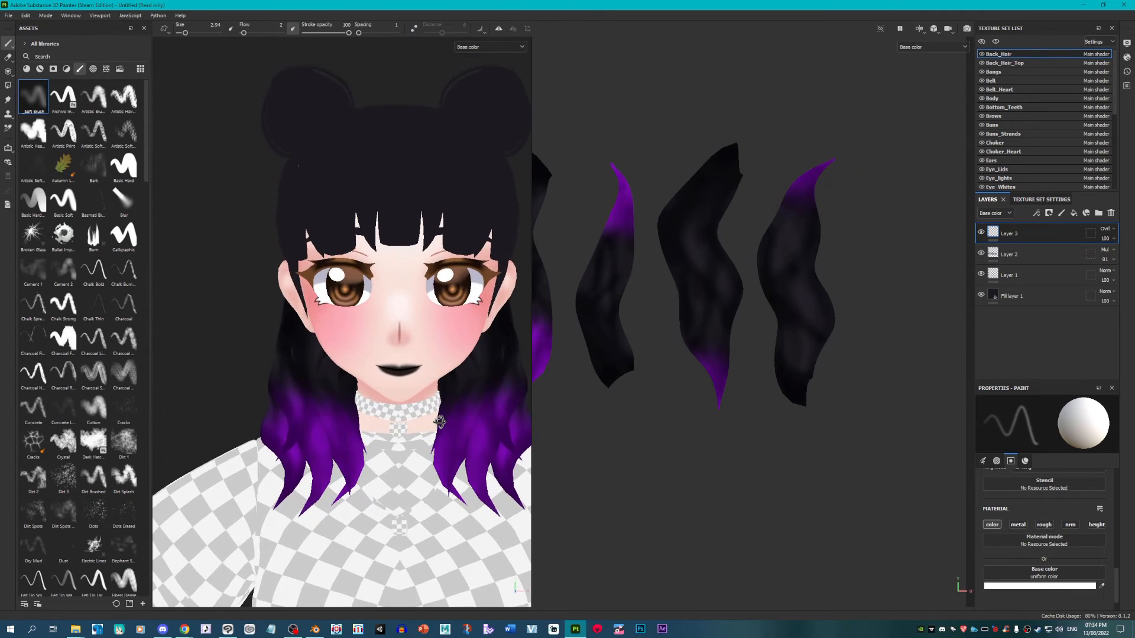
pyautogui.keyDown('alt'); pyautogui.moveTo(439, 419); pyautogui.dragTo(438, 432, button='middle'); pyautogui.keyUp('alt')
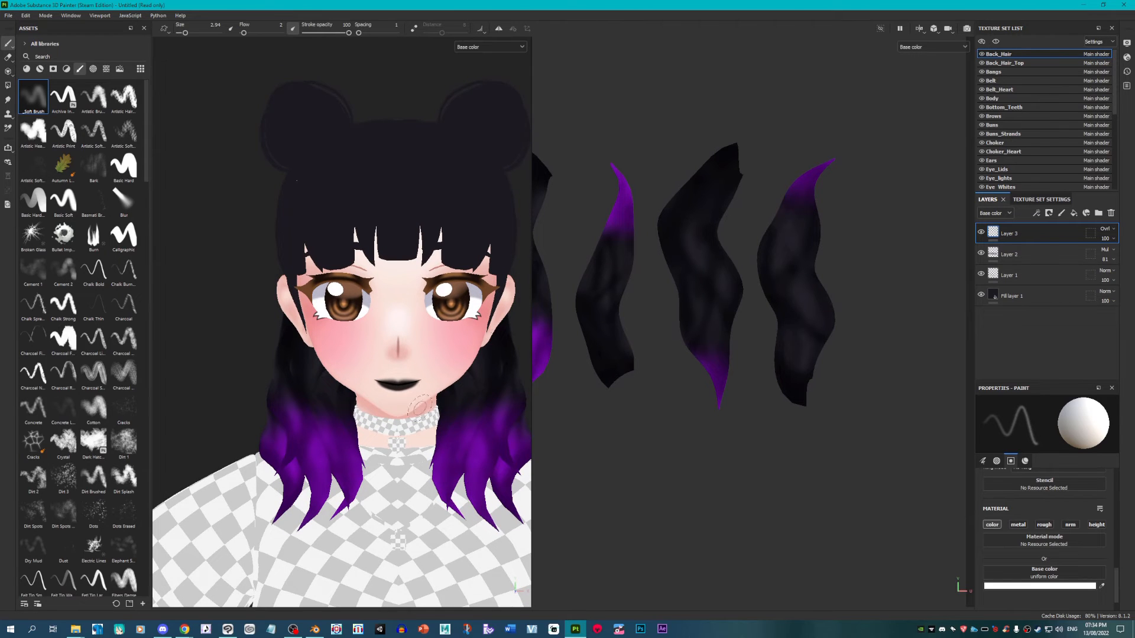
pyautogui.scroll(-2, 417, 402)
pyautogui.scroll(-2, 388, 356)
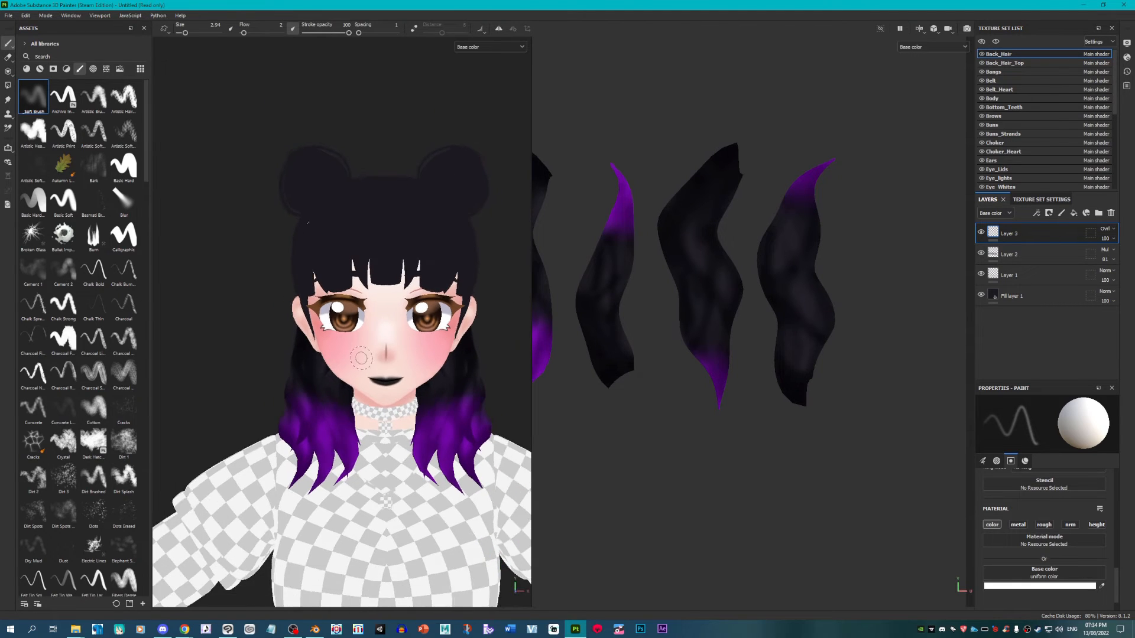
pyautogui.scroll(3, 382, 343)
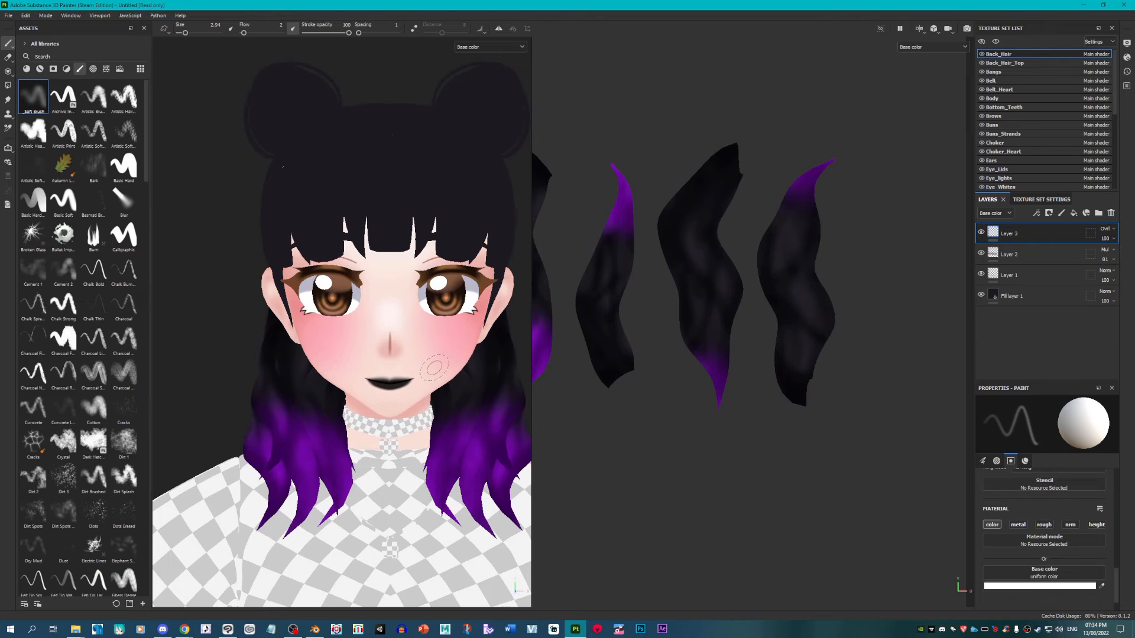
# Step: Switch to the Back_Hair_Top texture set
pyautogui.scroll(-6, 709, 307)
pyautogui.scroll(3, 711, 347)
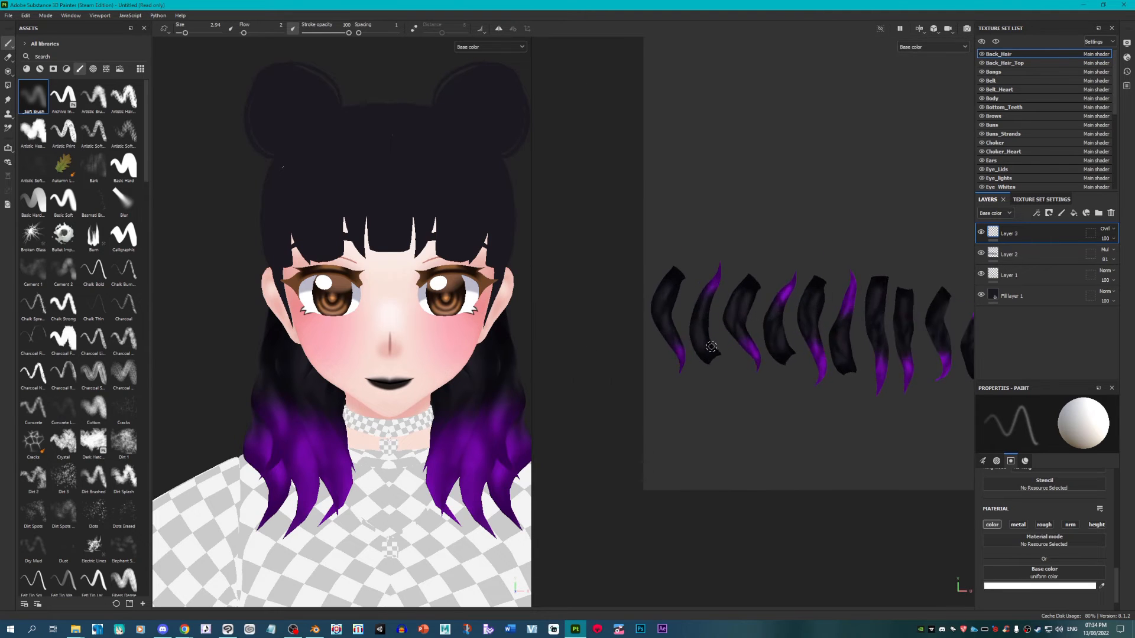
pyautogui.scroll(2, 755, 282)
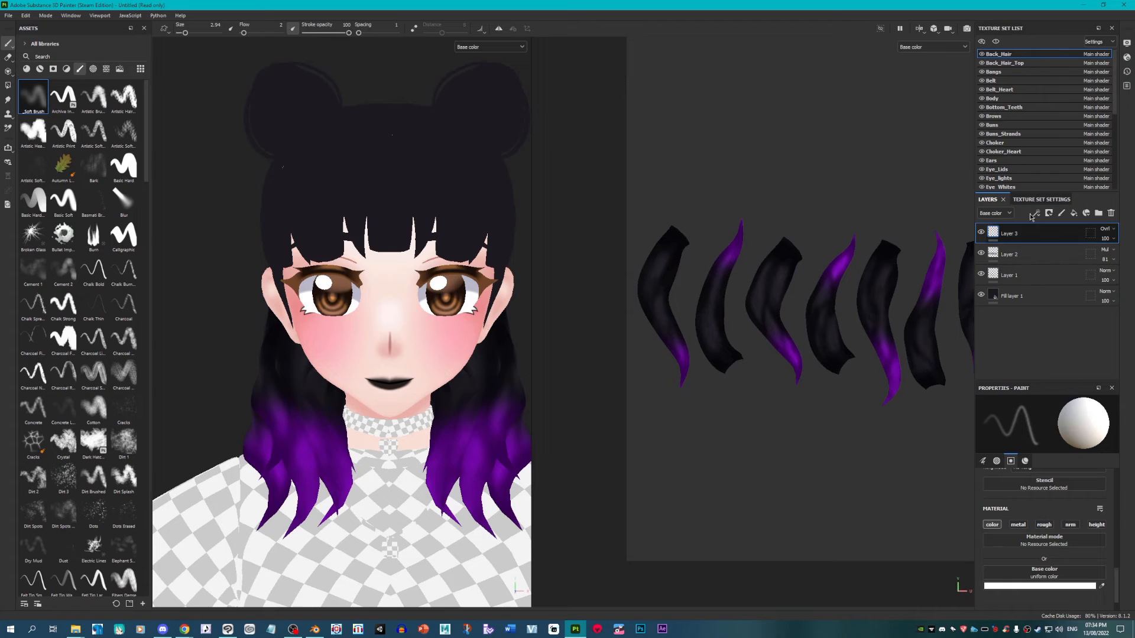
pyautogui.click(1005, 62)
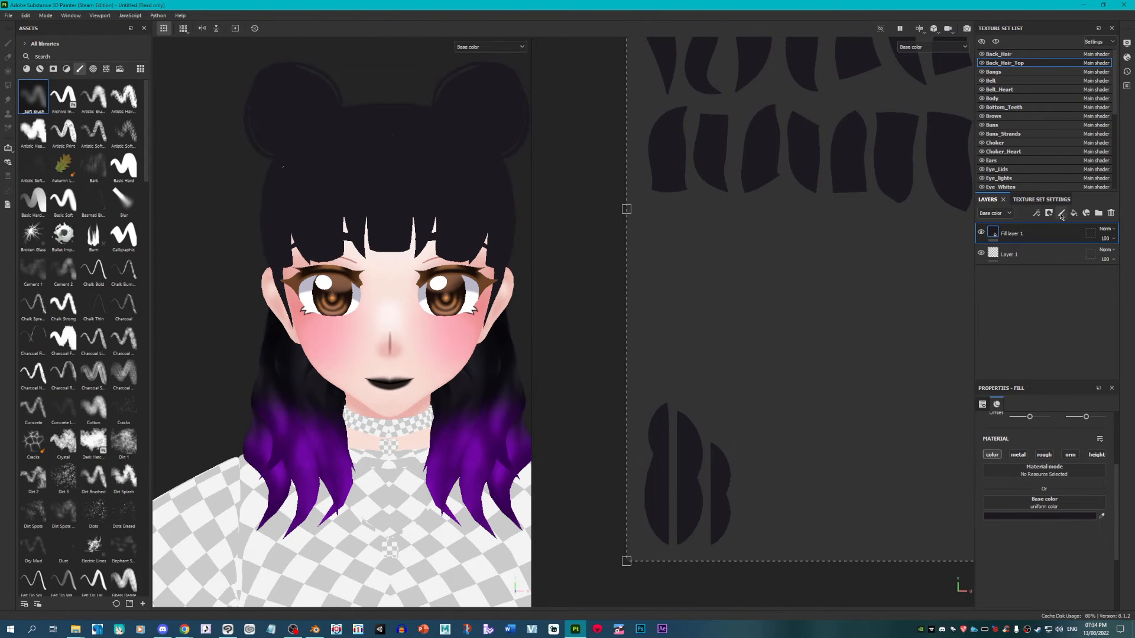
# Step: Add a paint layer in Multiply blend mode and sample the dark hair colour as its base colour
pyautogui.click(1061, 214)
pyautogui.click(1105, 229)
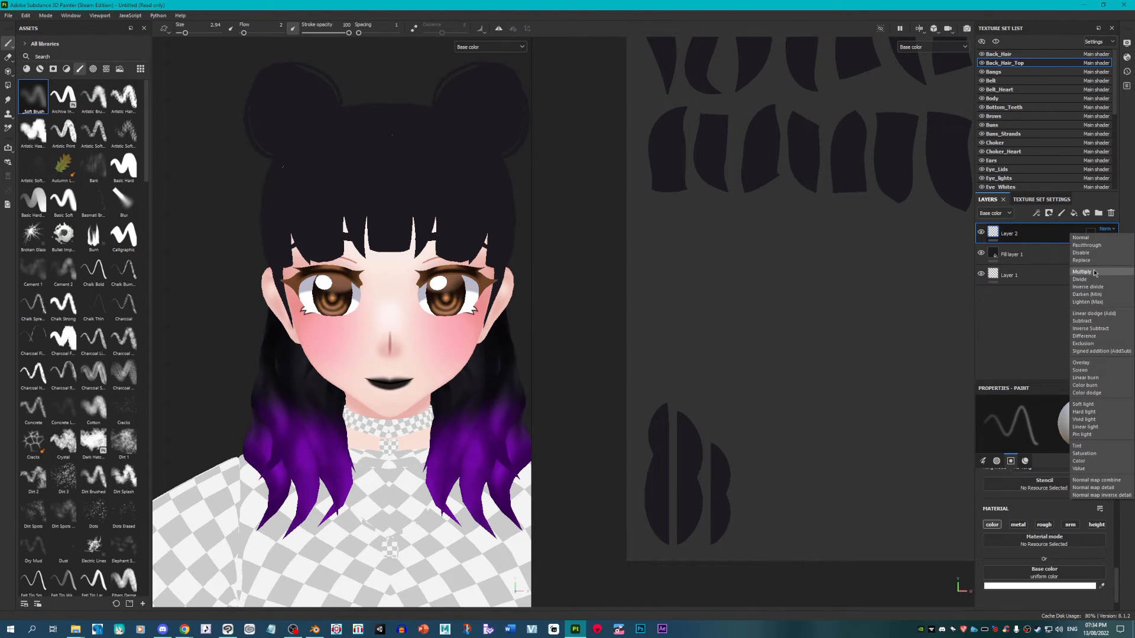
pyautogui.click(1094, 272)
pyautogui.click(1101, 586)
pyautogui.click(695, 446)
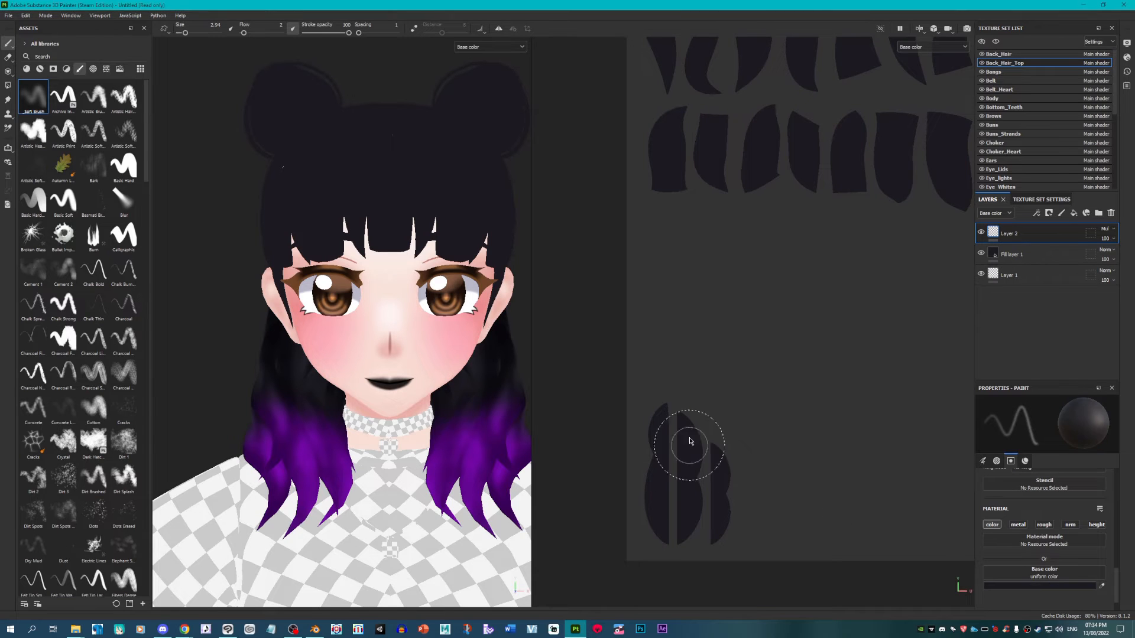
# Step: Examine the strand shapes on top of the head with the viewport showing Material
pyautogui.scroll(-1, 689, 441)
pyautogui.scroll(4, 689, 122)
pyautogui.scroll(2, 453, 205)
pyautogui.moveTo(454, 206)
pyautogui.keyDown('alt'); pyautogui.mouseDown()
pyautogui.moveTo(456, 337)
pyautogui.moveTo(431, 347)
pyautogui.moveTo(392, 324)
pyautogui.moveTo(391, 295)
pyautogui.mouseUp(); pyautogui.keyUp('alt')
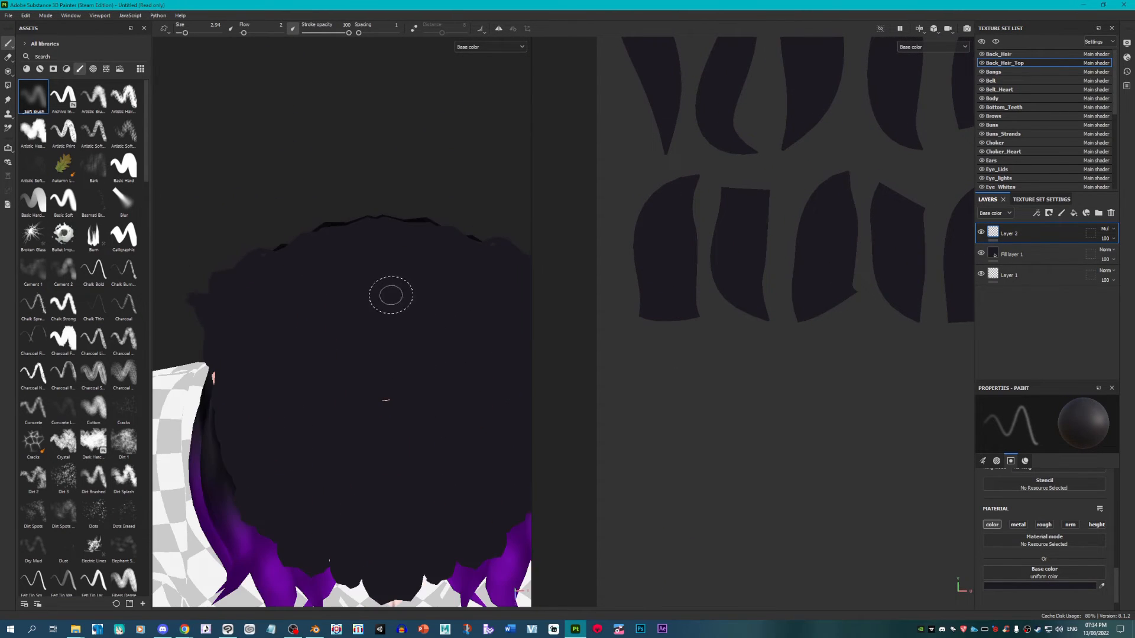
pyautogui.click(490, 47)
pyautogui.click(488, 67)
pyautogui.scroll(2, 387, 373)
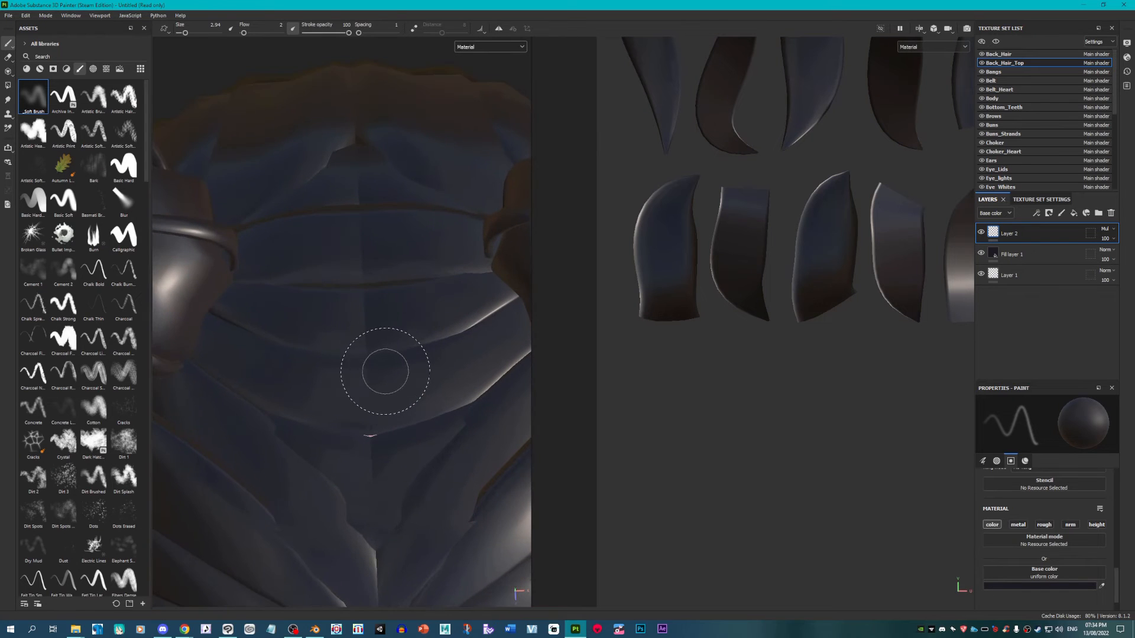
# Step: Shade the curved strand edges on top of the head in Base color view with a size 1.24 brush
pyautogui.press('[')
pyautogui.press('[')
pyautogui.press('[')
pyautogui.press('[')
pyautogui.press('[')
pyautogui.click(496, 48)
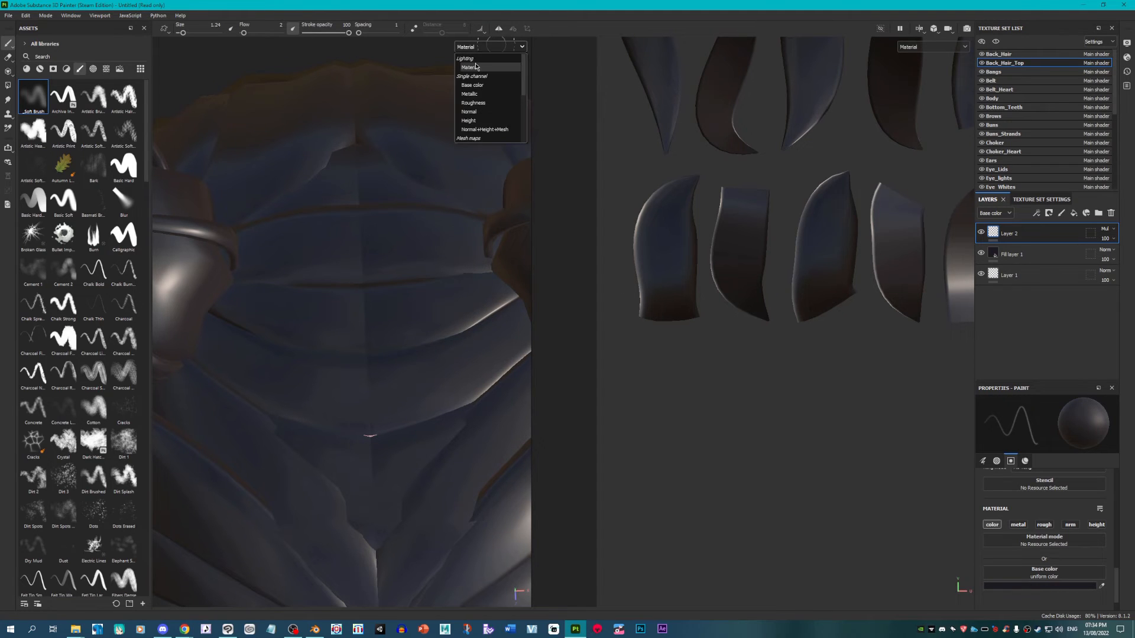
pyautogui.click(488, 85)
# Step: Paint dark shading around the outline of the broad curved strand in the UV layout, along its sides, tip and base
pyautogui.scroll(3, 680, 172)
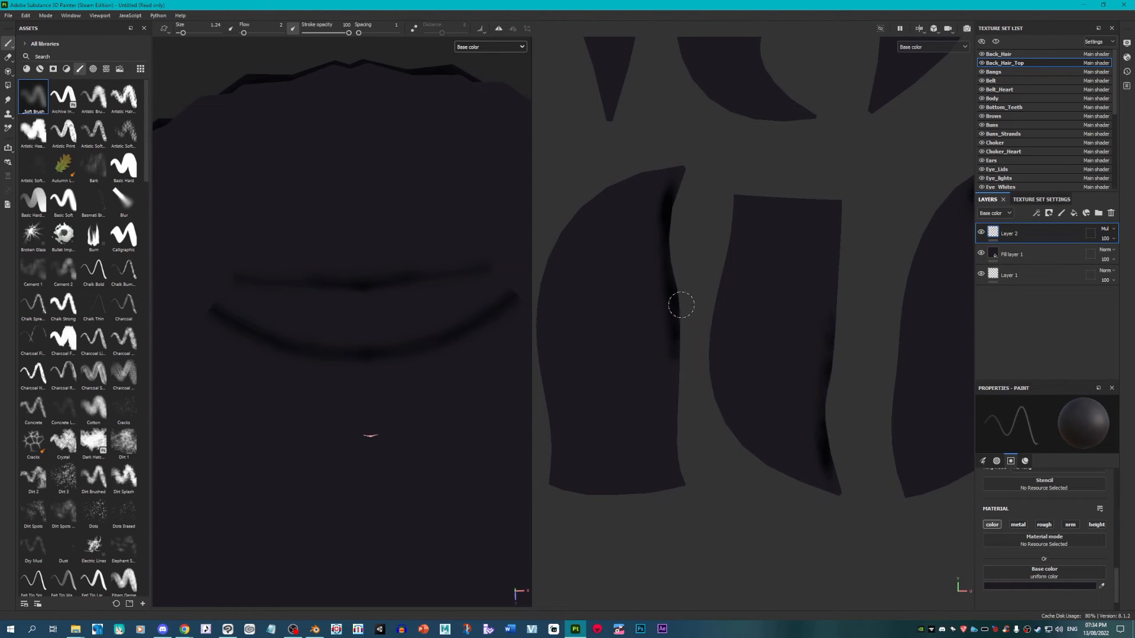
pyautogui.moveTo(679, 313); pyautogui.dragTo(673, 467)
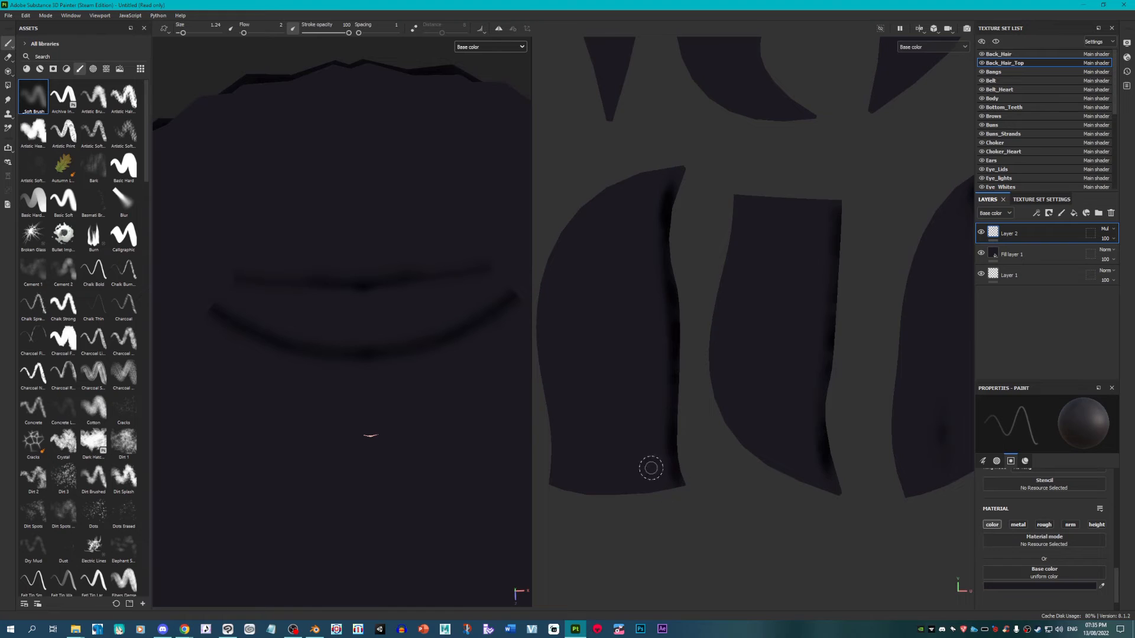
pyautogui.moveTo(707, 476); pyautogui.dragTo(668, 485)
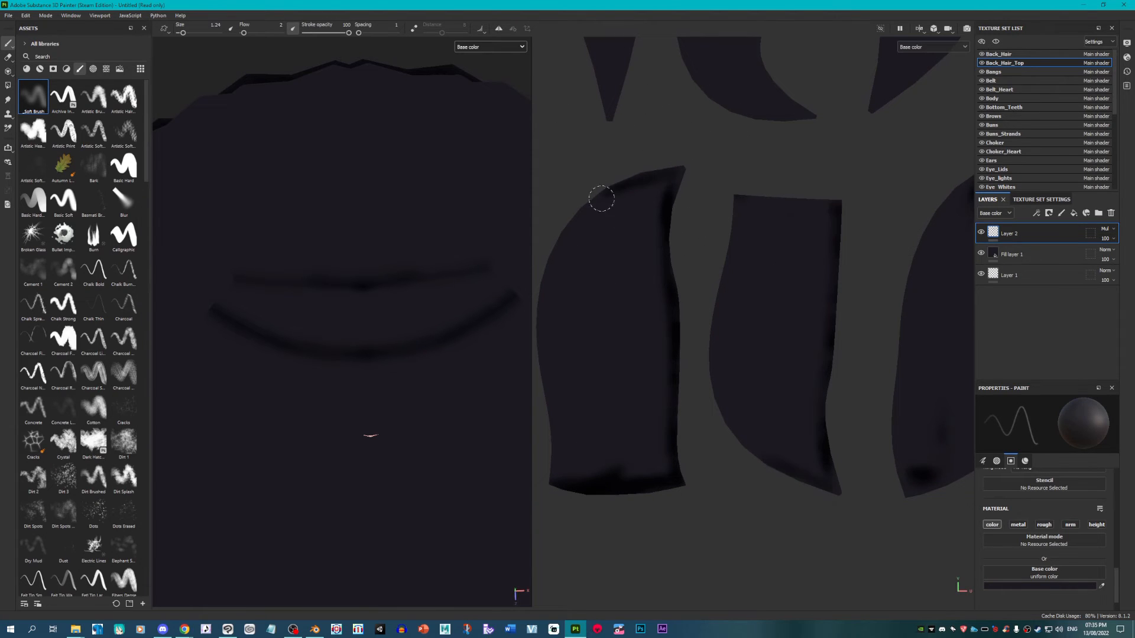
pyautogui.moveTo(563, 239); pyautogui.dragTo(581, 223)
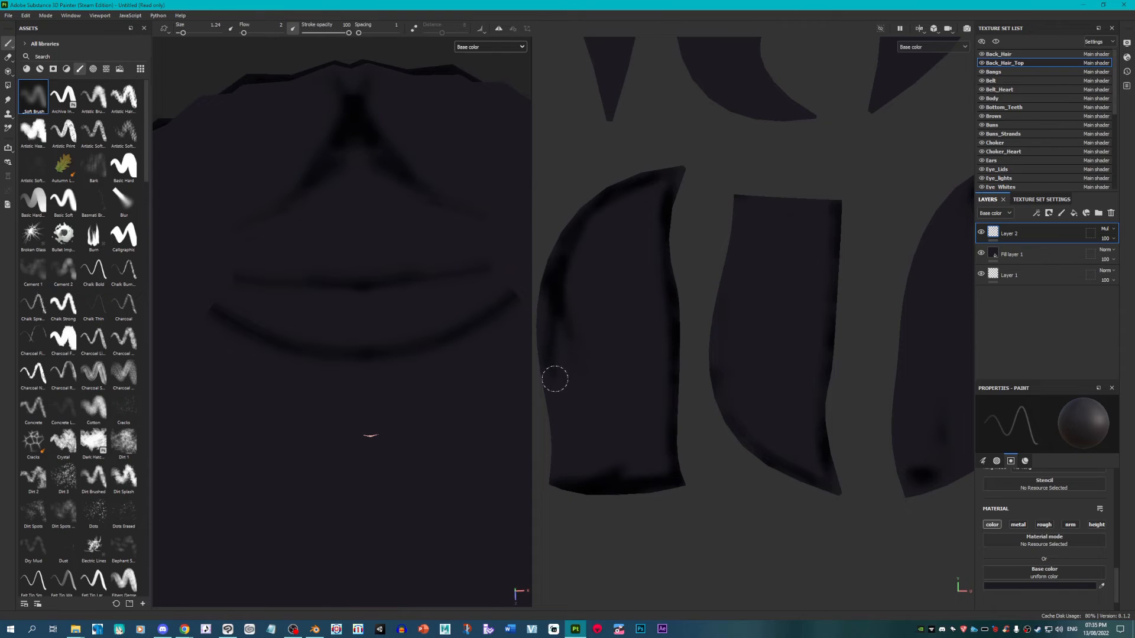
pyautogui.moveTo(555, 379); pyautogui.dragTo(549, 285)
pyautogui.moveTo(564, 450); pyautogui.dragTo(564, 478)
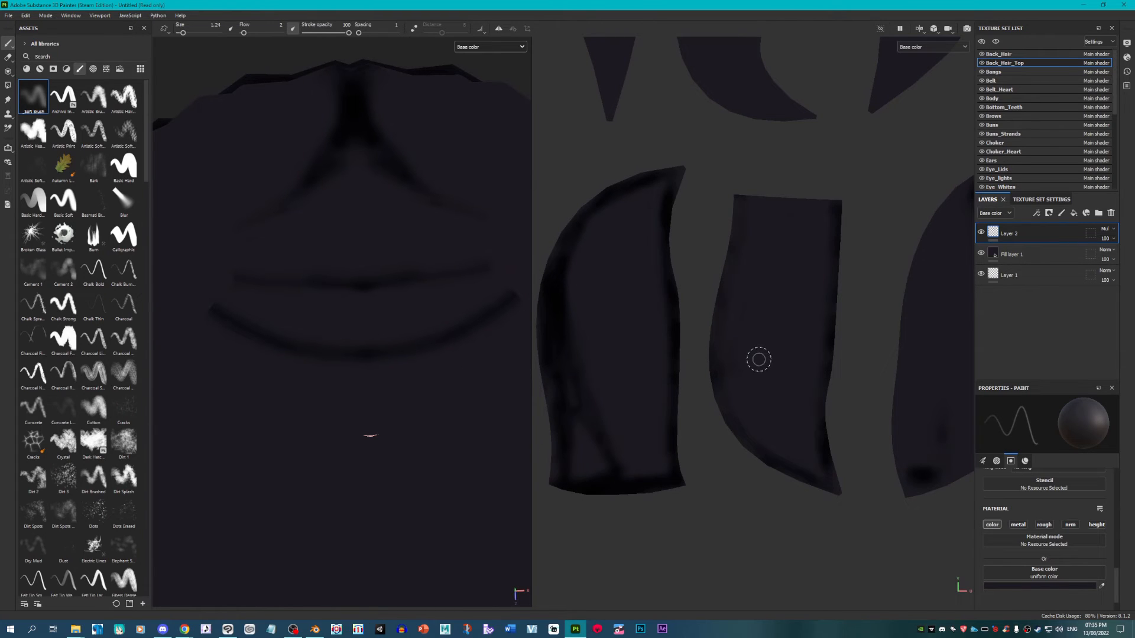
# Step: Shade the sides and ends of the neighbouring flat-topped UV strand with the brush enlarged to size 2.3
pyautogui.press(']')
pyautogui.press(']')
pyautogui.press(']')
pyautogui.moveTo(735, 322)
pyautogui.mouseDown()
pyautogui.moveTo(784, 218)
pyautogui.moveTo(730, 291)
pyautogui.moveTo(726, 343)
pyautogui.mouseUp()
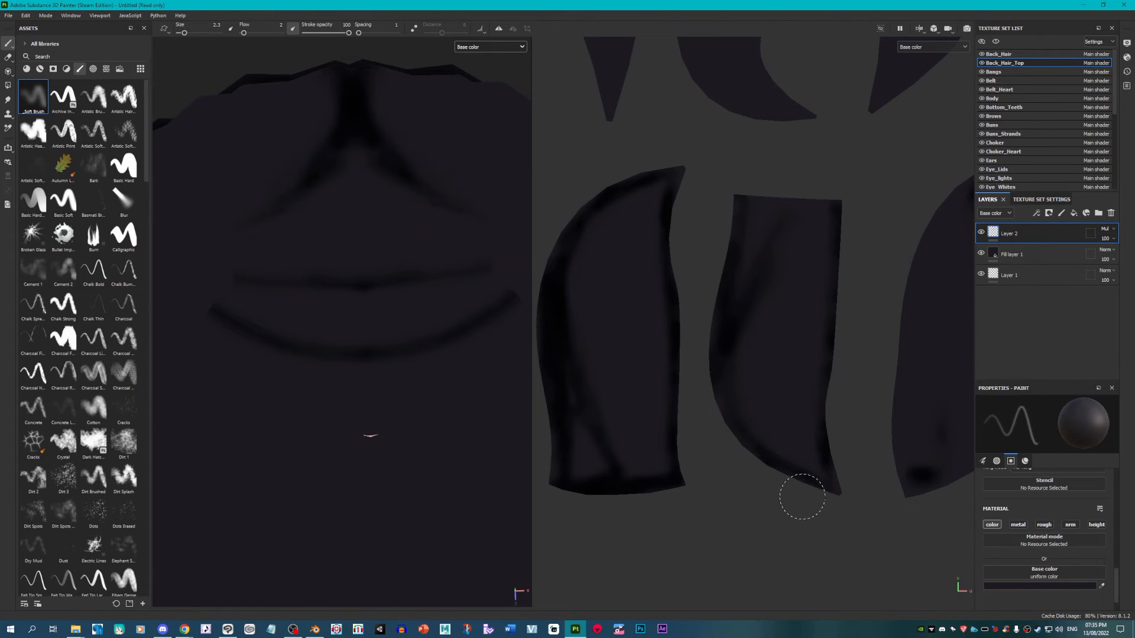
# Step: Shade the vertical strand divisions on the back of the head, beside the centre line
pyautogui.scroll(-6, 322, 297)
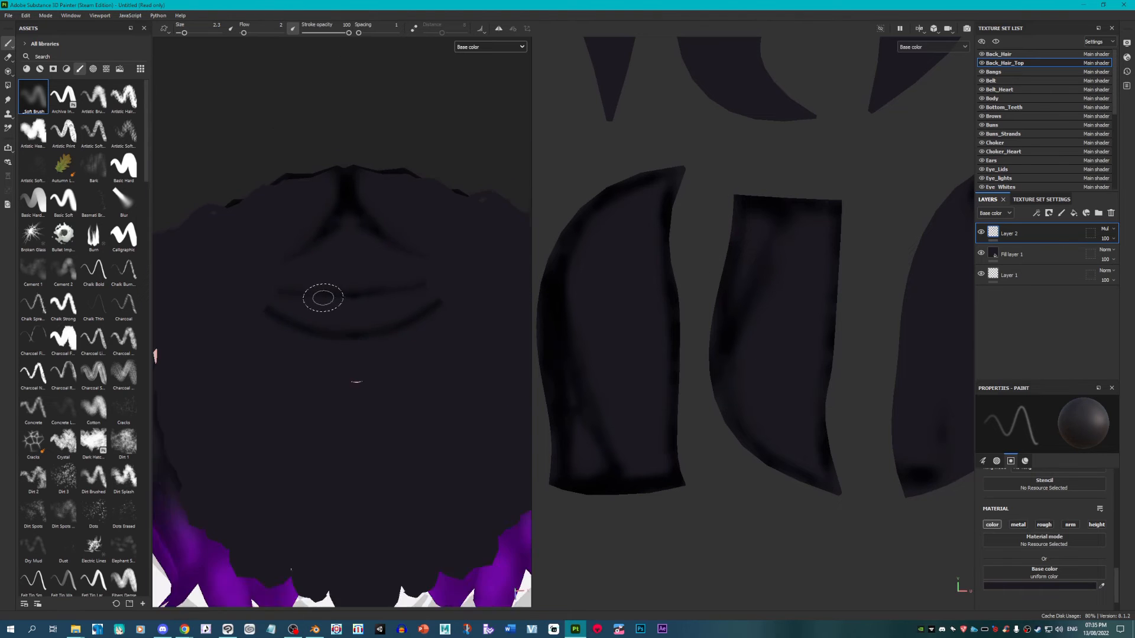
pyautogui.keyDown('alt'); pyautogui.moveTo(310, 330); pyautogui.dragTo(367, 353); pyautogui.keyUp('alt')
pyautogui.scroll(3, 367, 353)
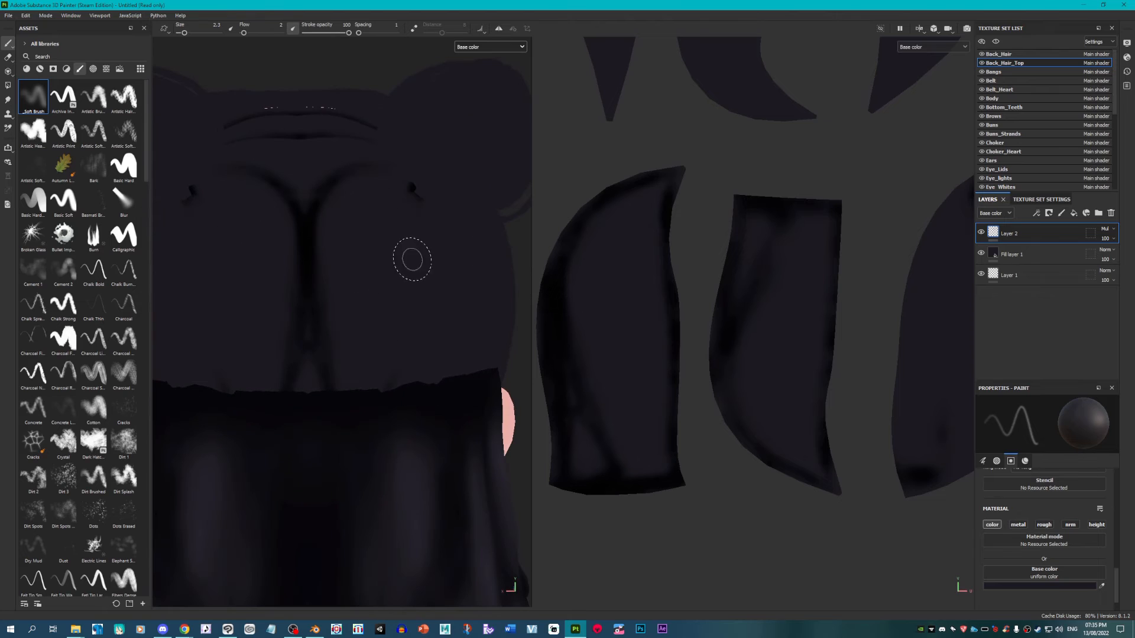
pyautogui.moveTo(409, 202); pyautogui.dragTo(406, 340)
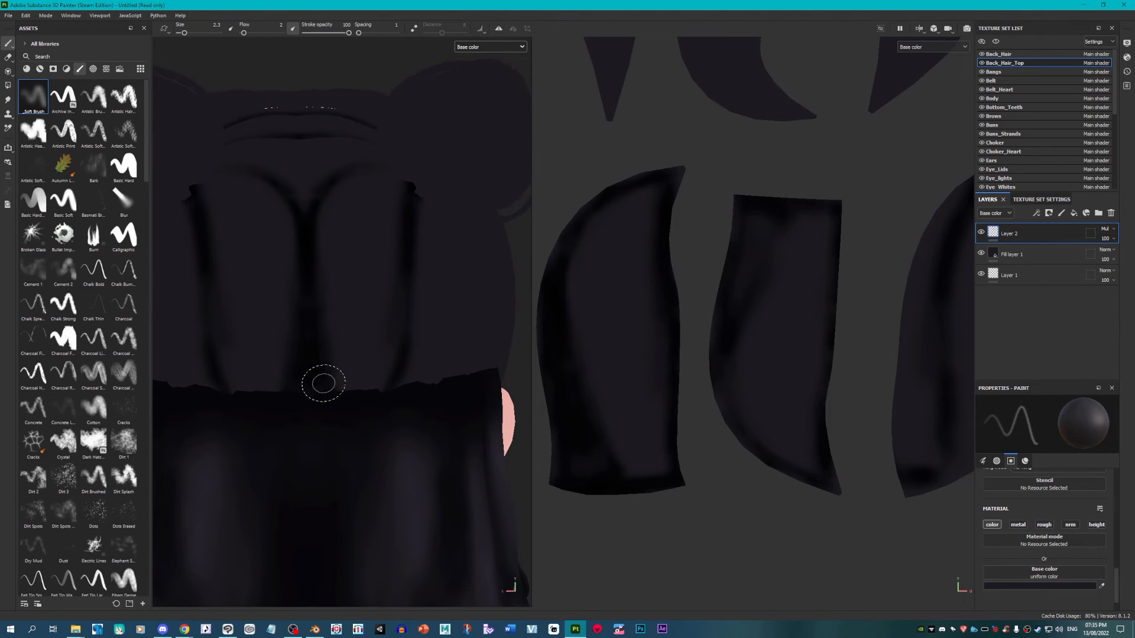
# Step: Darken the lower edge of the top back hair where it meets the lower hair, using a size 7.4 brush
pyautogui.scroll(-4, 354, 396)
pyautogui.press(']')
pyautogui.press(']')
pyautogui.press(']')
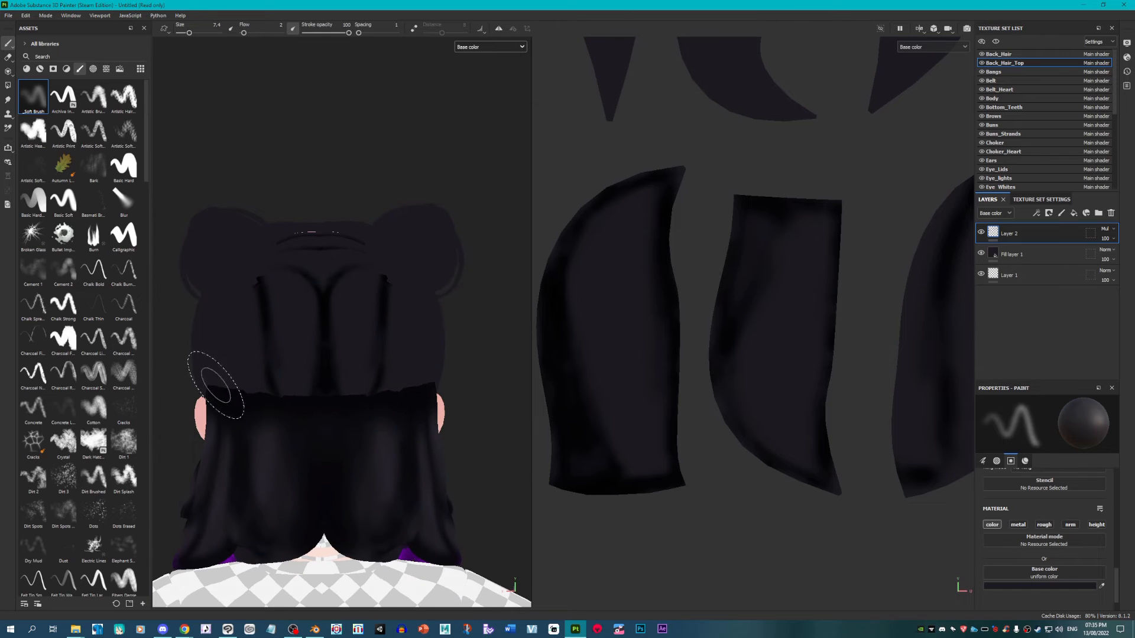
pyautogui.moveTo(218, 385)
pyautogui.mouseDown()
pyautogui.moveTo(445, 383)
pyautogui.moveTo(405, 392)
pyautogui.moveTo(433, 389)
pyautogui.mouseUp()
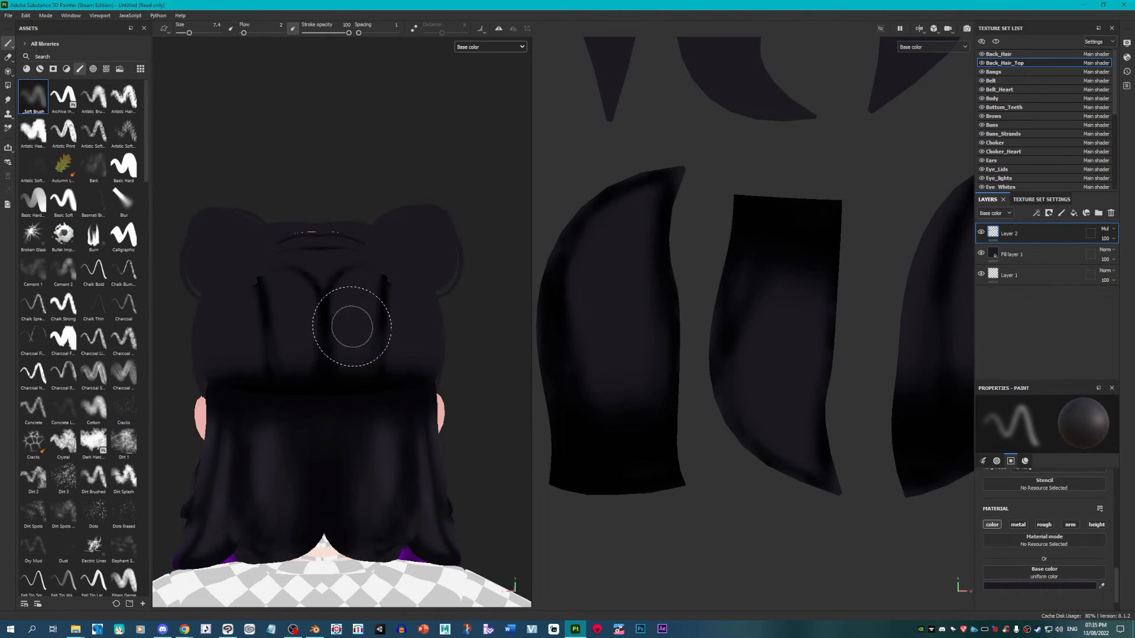
# Step: Paint broad dark shading over the centre of the top back hair, the crown and the areas around the buns
pyautogui.keyDown('alt'); pyautogui.moveTo(349, 324); pyautogui.dragTo(324, 233); pyautogui.keyUp('alt')
pyautogui.moveTo(324, 300)
pyautogui.mouseDown()
pyautogui.moveTo(324, 375)
pyautogui.moveTo(322, 261)
pyautogui.moveTo(329, 319)
pyautogui.moveTo(361, 351)
pyautogui.mouseUp()
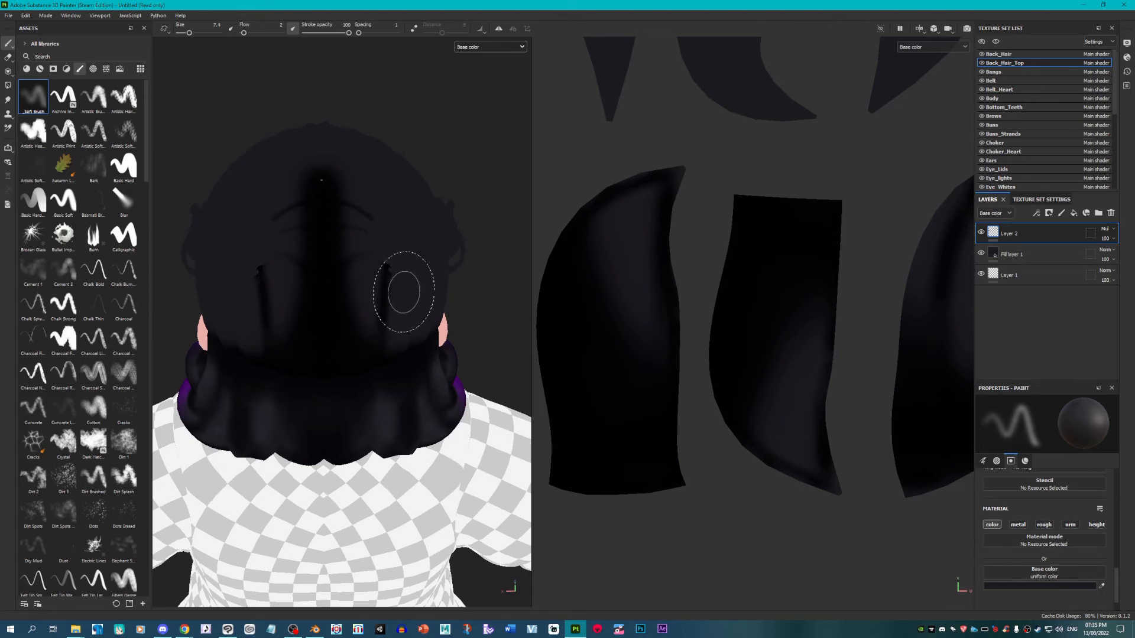
pyautogui.moveTo(405, 283)
pyautogui.keyDown('alt'); pyautogui.mouseDown()
pyautogui.moveTo(380, 185)
pyautogui.moveTo(332, 132)
pyautogui.moveTo(307, 131)
pyautogui.mouseUp(); pyautogui.keyUp('alt')
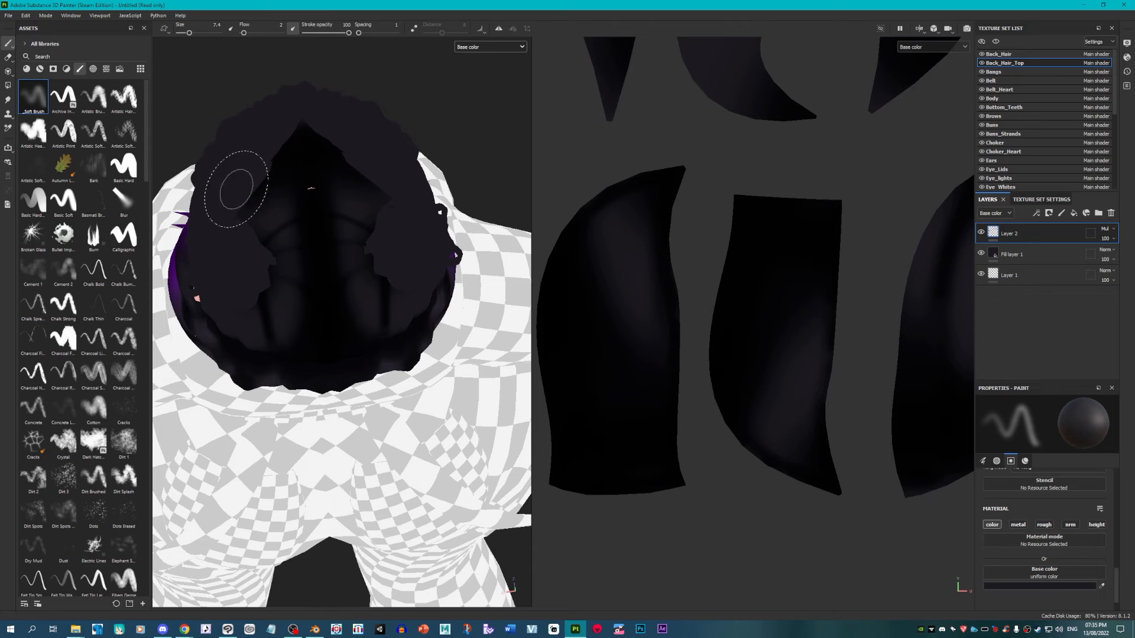
pyautogui.moveTo(240, 177)
pyautogui.keyDown('alt'); pyautogui.mouseDown()
pyautogui.moveTo(343, 197)
pyautogui.moveTo(383, 256)
pyautogui.moveTo(280, 299)
pyautogui.moveTo(296, 385)
pyautogui.moveTo(324, 413)
pyautogui.moveTo(392, 416)
pyautogui.moveTo(317, 413)
pyautogui.moveTo(372, 446)
pyautogui.moveTo(371, 603)
pyautogui.moveTo(413, 438)
pyautogui.moveTo(378, 384)
pyautogui.mouseUp(); pyautogui.keyUp('alt')
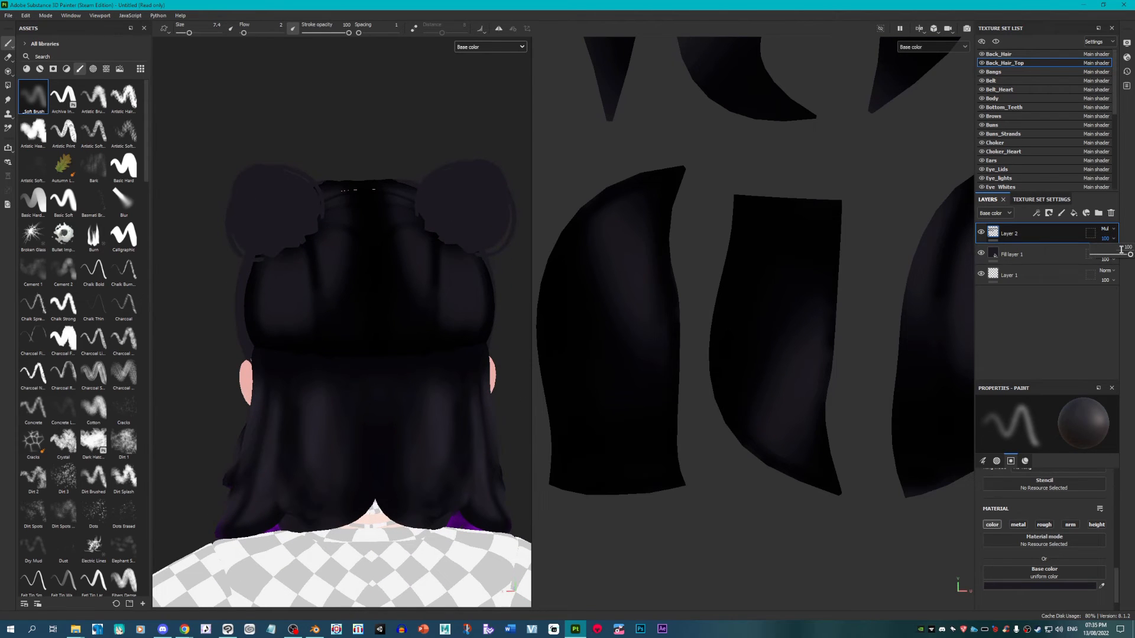
# Step: Set Layer 2's opacity to 74 and add another paint layer in Multiply blend mode above it
pyautogui.moveTo(1122, 250); pyautogui.dragTo(1125, 258)
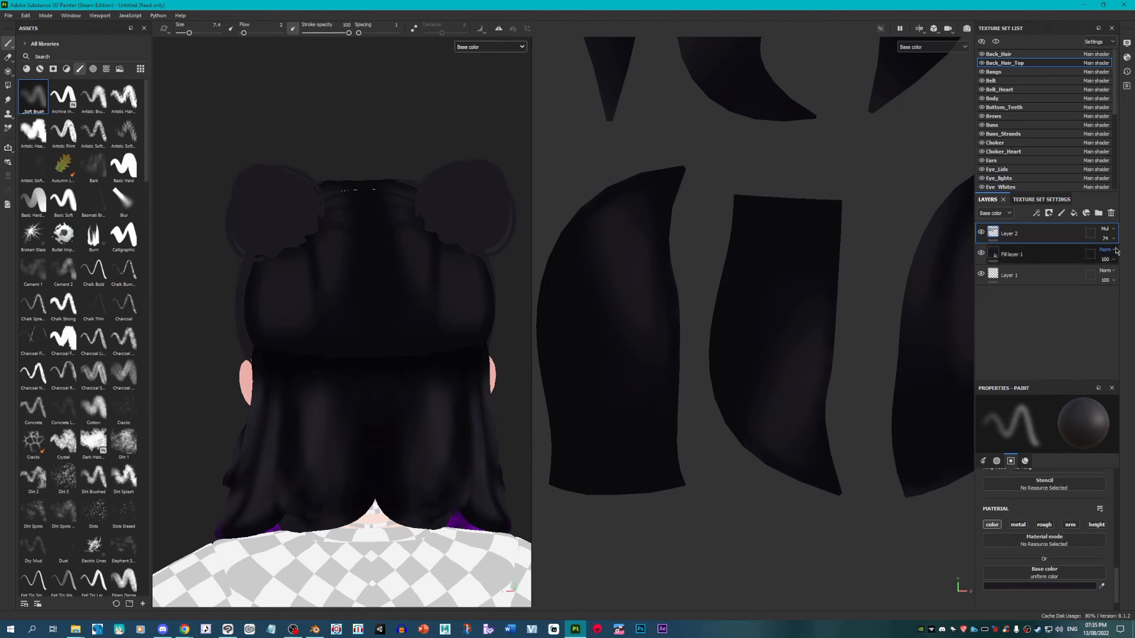
pyautogui.click(1061, 213)
pyautogui.click(1105, 229)
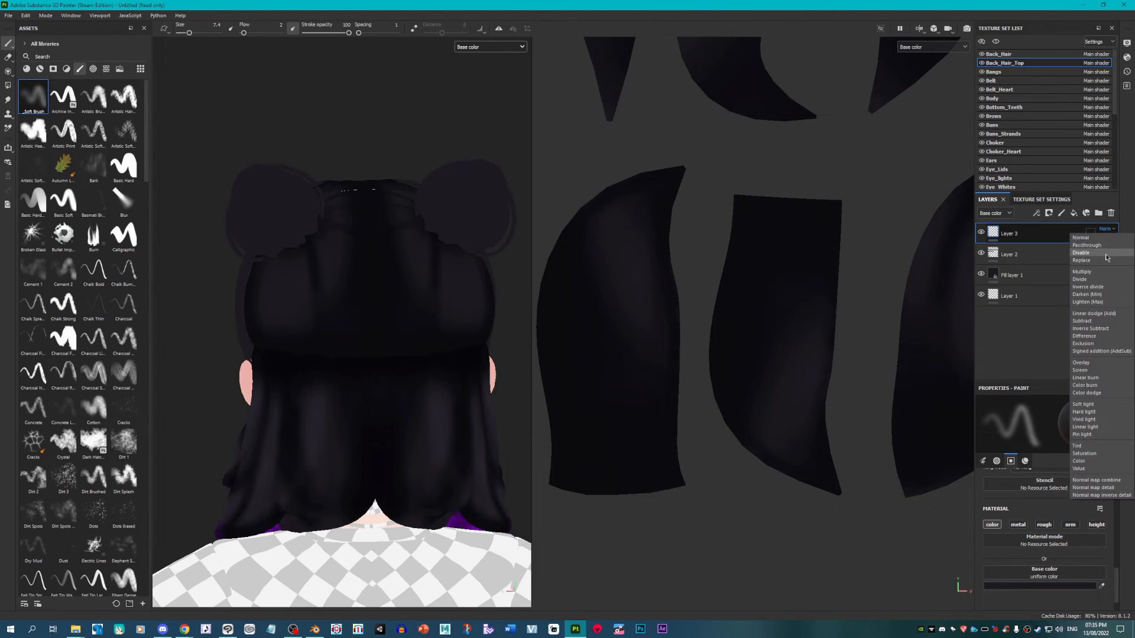
pyautogui.click(1094, 272)
# Step: Paint finer strand shading lengthwise on the back hair pieces in the UV layout with a size 1.75 brush
pyautogui.scroll(3, 372, 301)
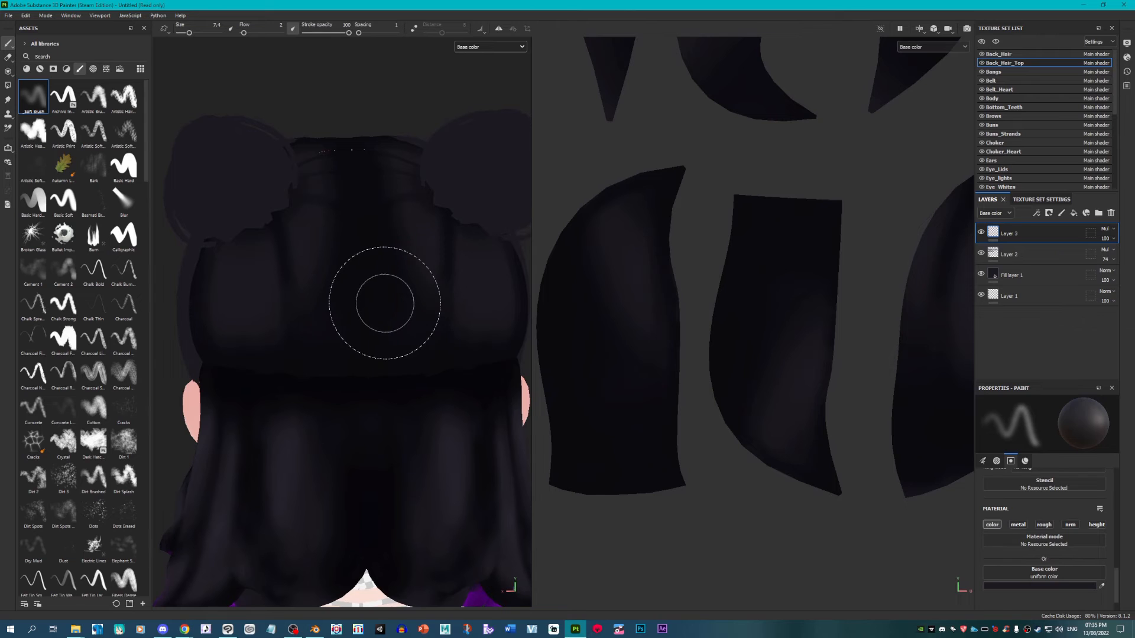
pyautogui.scroll(-2, 701, 376)
pyautogui.scroll(-2, 701, 376)
pyautogui.scroll(5, 680, 310)
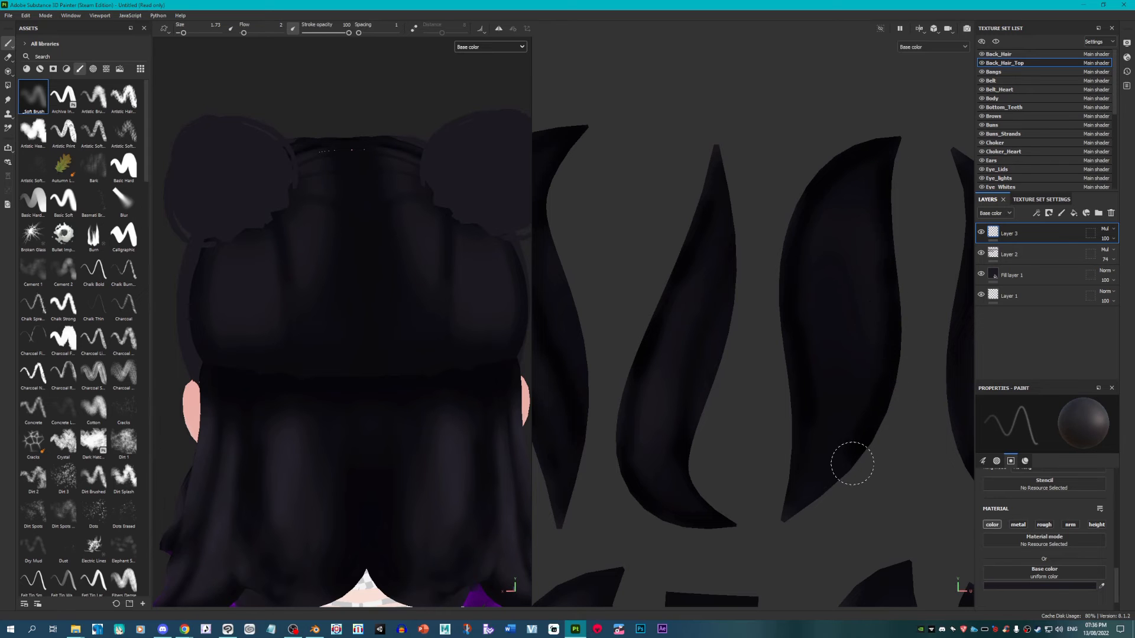
pyautogui.scroll(-4, 691, 375)
pyautogui.scroll(4, 672, 392)
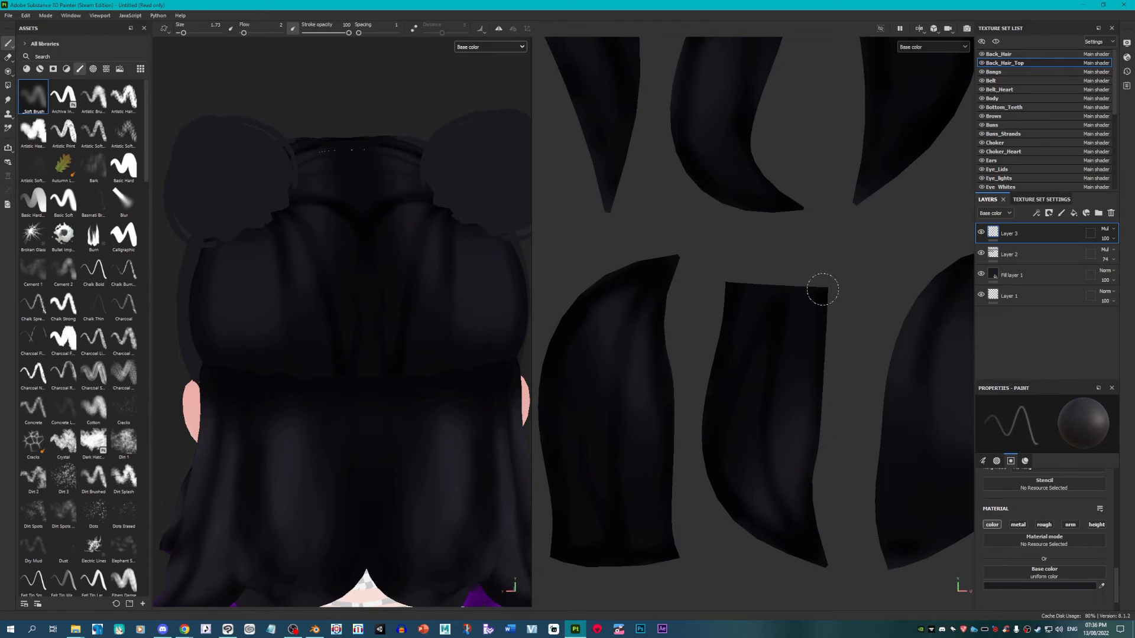
pyautogui.moveTo(823, 333); pyautogui.dragTo(734, 296, button='middle')
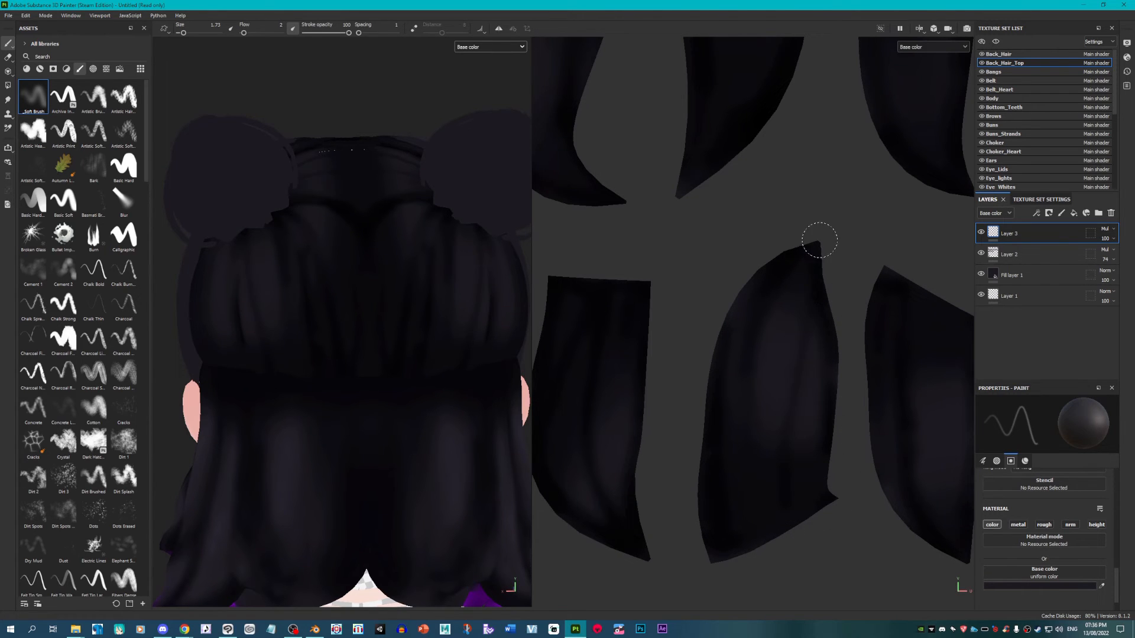
# Step: Paint dark curved strand lines across the crown between the buns and up to the front point
pyautogui.scroll(-3, 285, 352)
pyautogui.moveTo(435, 324)
pyautogui.keyDown('alt'); pyautogui.mouseDown()
pyautogui.moveTo(416, 329)
pyautogui.moveTo(451, 473)
pyautogui.mouseUp(); pyautogui.keyUp('alt')
pyautogui.scroll(5, 360, 303)
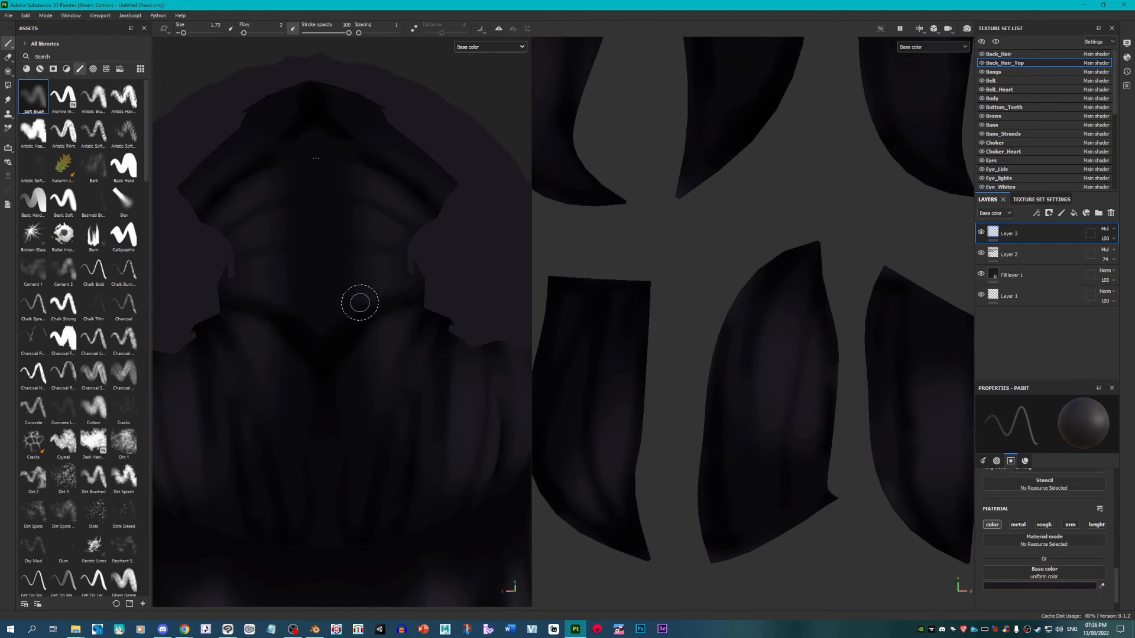
pyautogui.scroll(2, 406, 259)
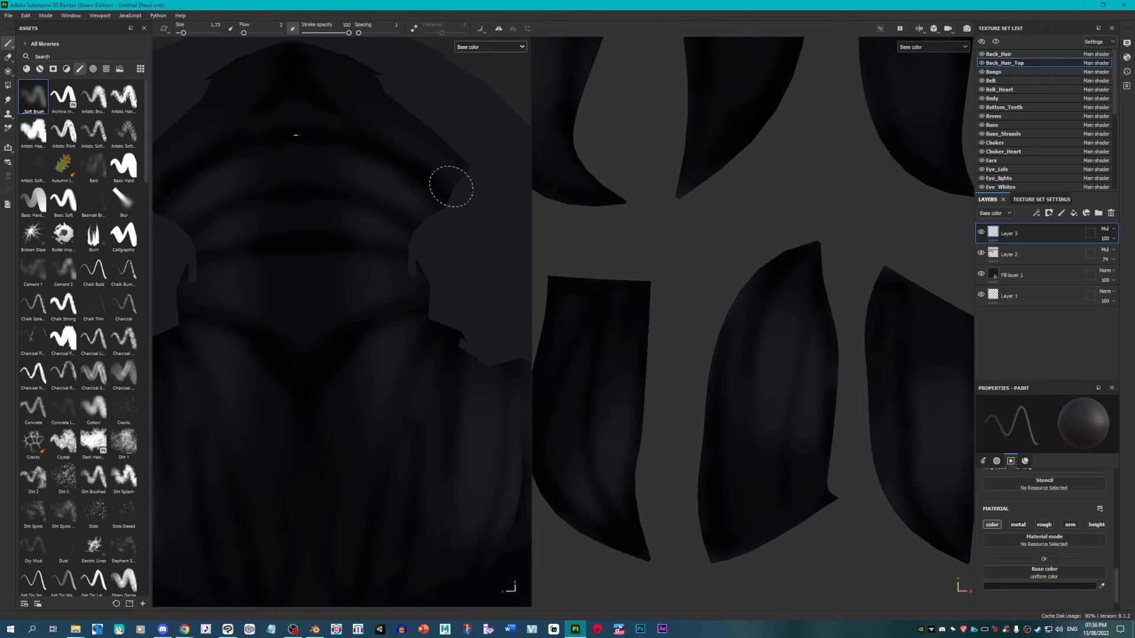
pyautogui.keyDown('alt'); pyautogui.moveTo(451, 187); pyautogui.dragTo(343, 168); pyautogui.keyUp('alt')
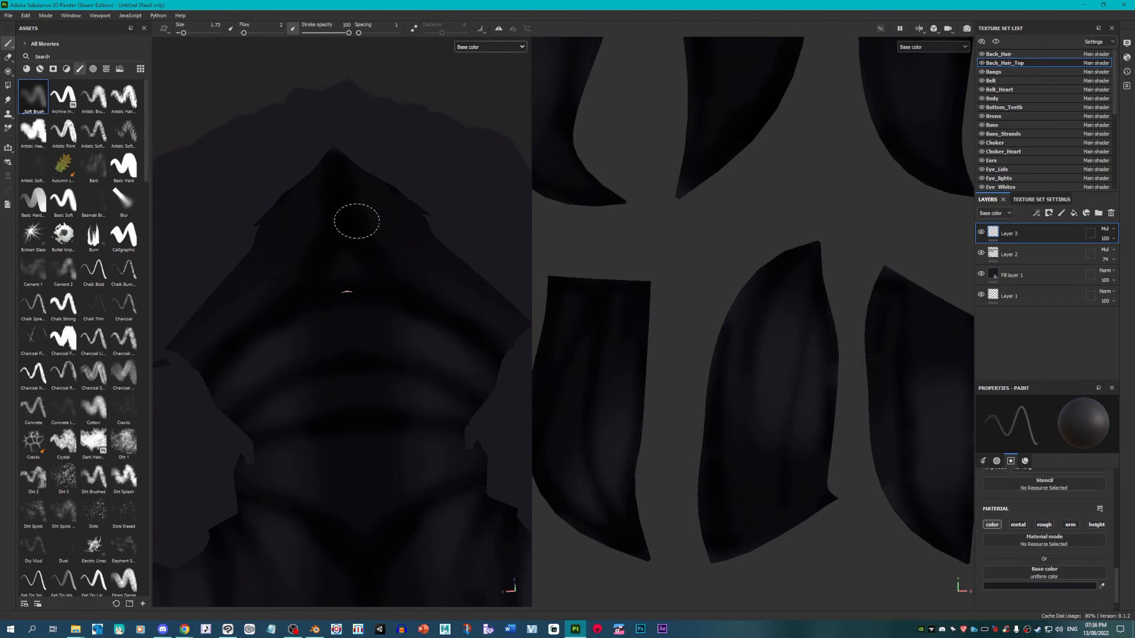
# Step: Shade the side strands and outer edge below the bun, and add finer strand lines across the crown
pyautogui.keyDown('alt'); pyautogui.moveTo(457, 323); pyautogui.dragTo(400, 315); pyautogui.keyUp('alt')
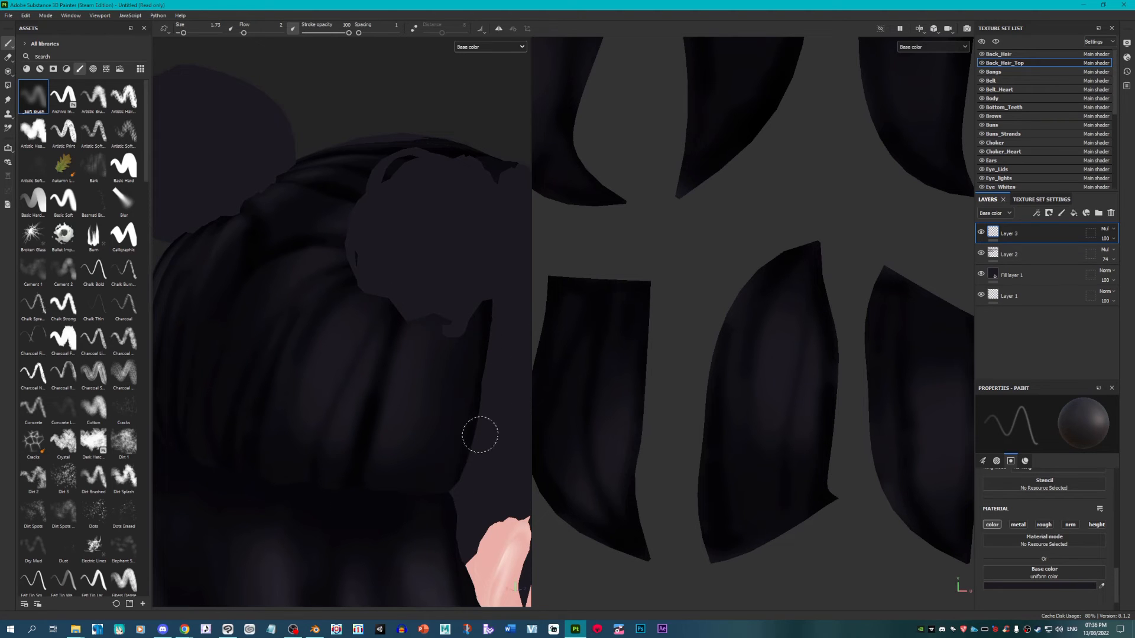
pyautogui.keyDown('alt'); pyautogui.moveTo(398, 386); pyautogui.dragTo(435, 291); pyautogui.keyUp('alt')
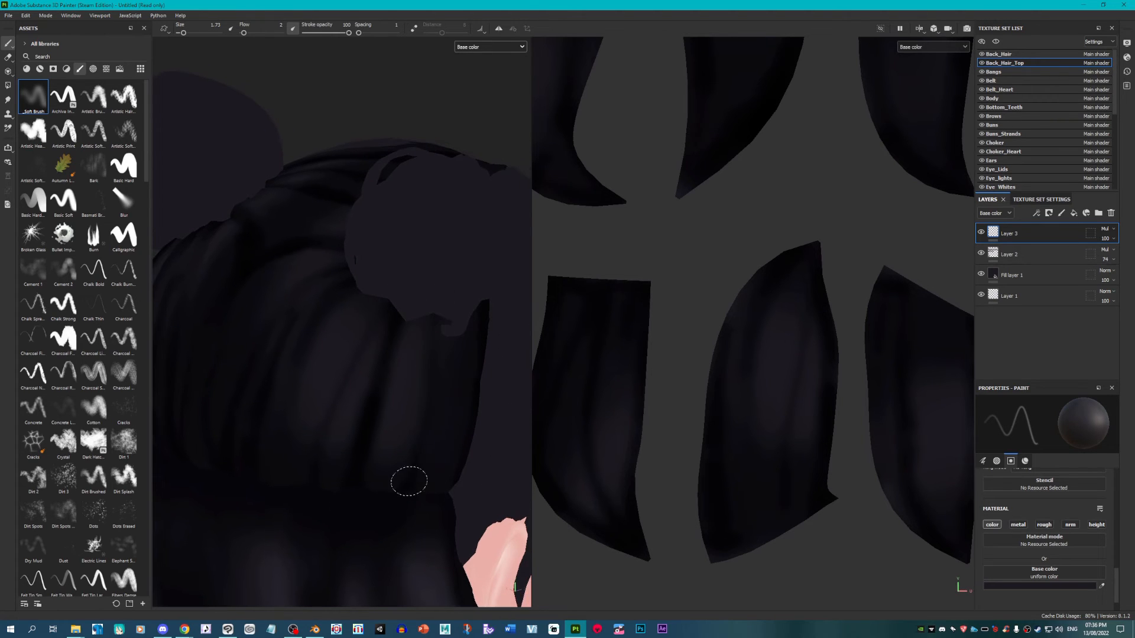
pyautogui.moveTo(408, 481)
pyautogui.keyDown('alt'); pyautogui.mouseDown()
pyautogui.moveTo(388, 325)
pyautogui.moveTo(422, 379)
pyautogui.moveTo(350, 279)
pyautogui.moveTo(407, 236)
pyautogui.mouseUp(); pyautogui.keyUp('alt')
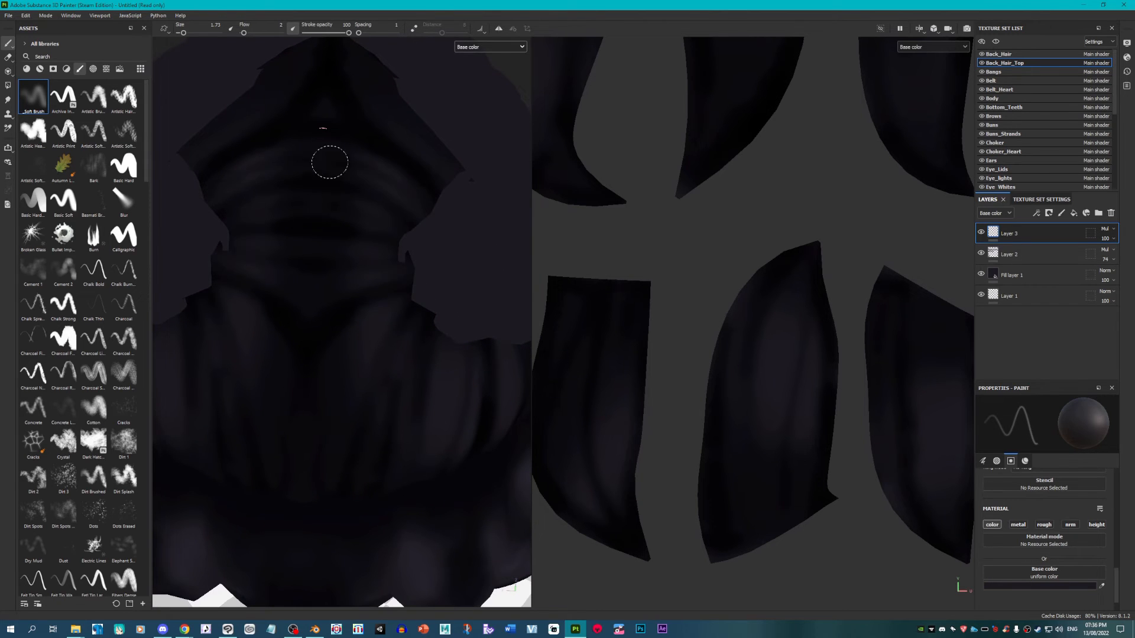
pyautogui.keyDown('alt'); pyautogui.moveTo(329, 162); pyautogui.dragTo(384, 367); pyautogui.keyUp('alt')
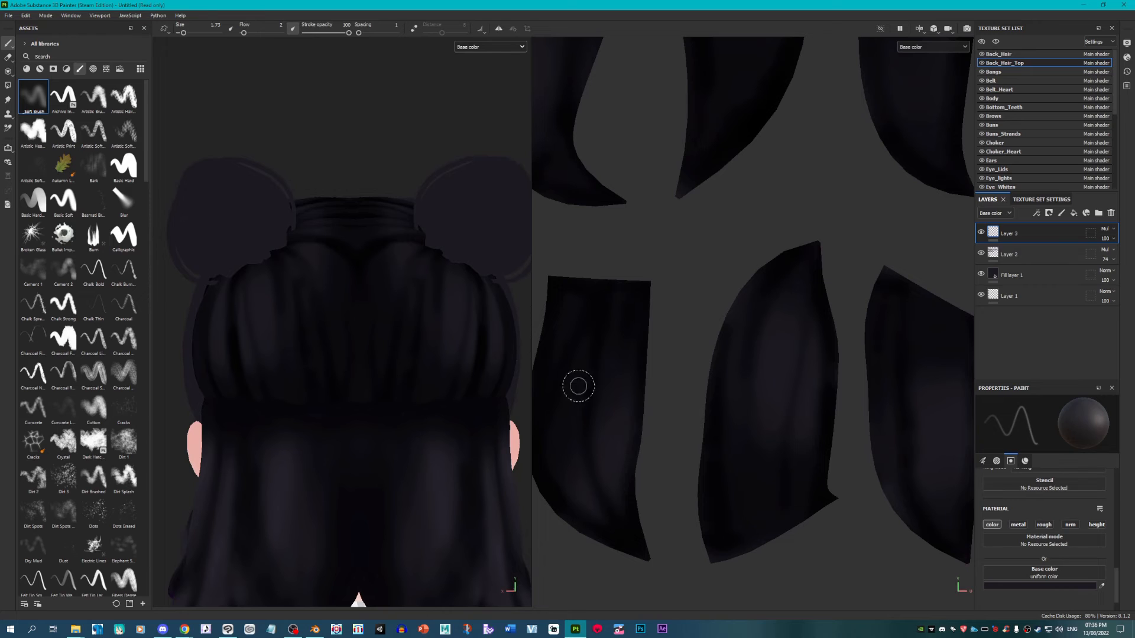
# Step: Add a paint layer in Overlay blend mode and set its base colour to white
pyautogui.click(1060, 213)
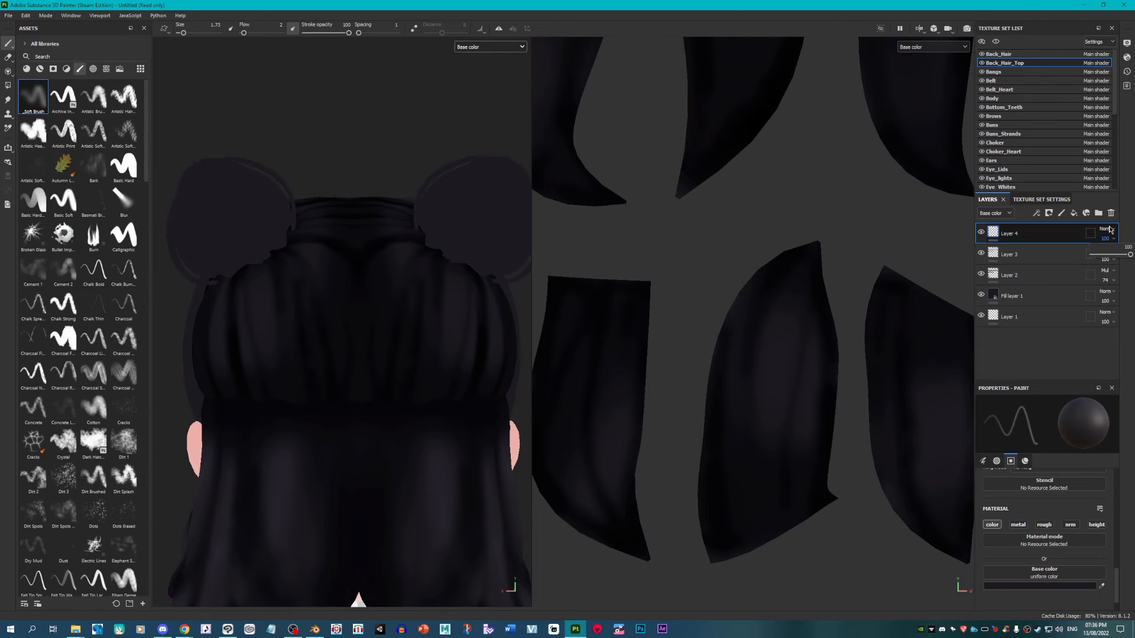
pyautogui.click(1105, 228)
pyautogui.click(1091, 366)
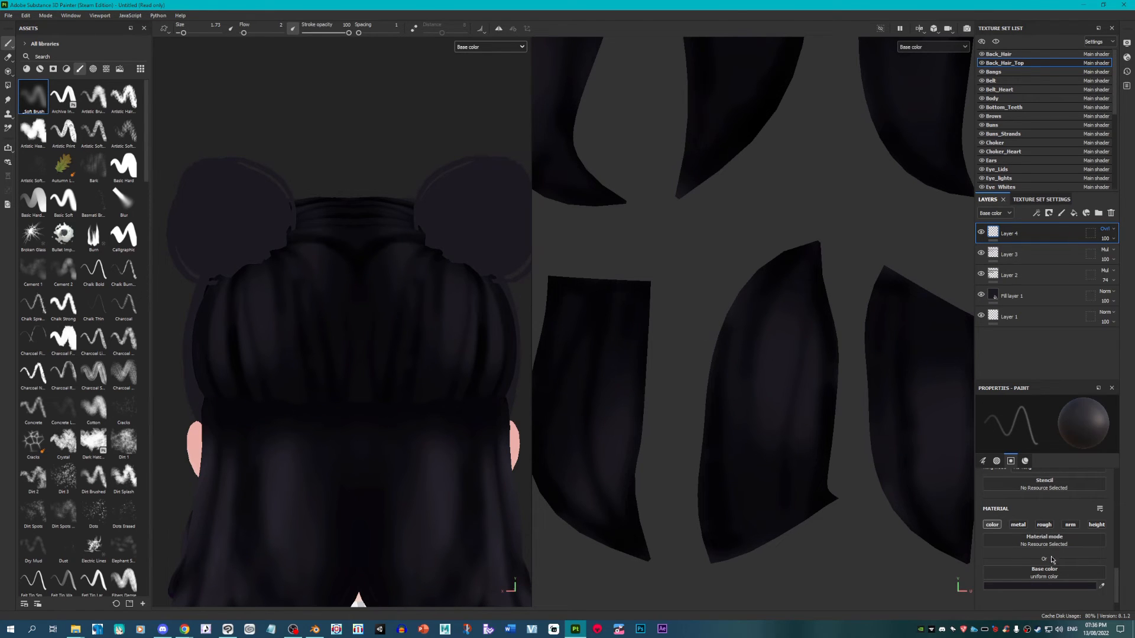
pyautogui.click(1048, 590)
pyautogui.moveTo(869, 337); pyautogui.dragTo(808, 281)
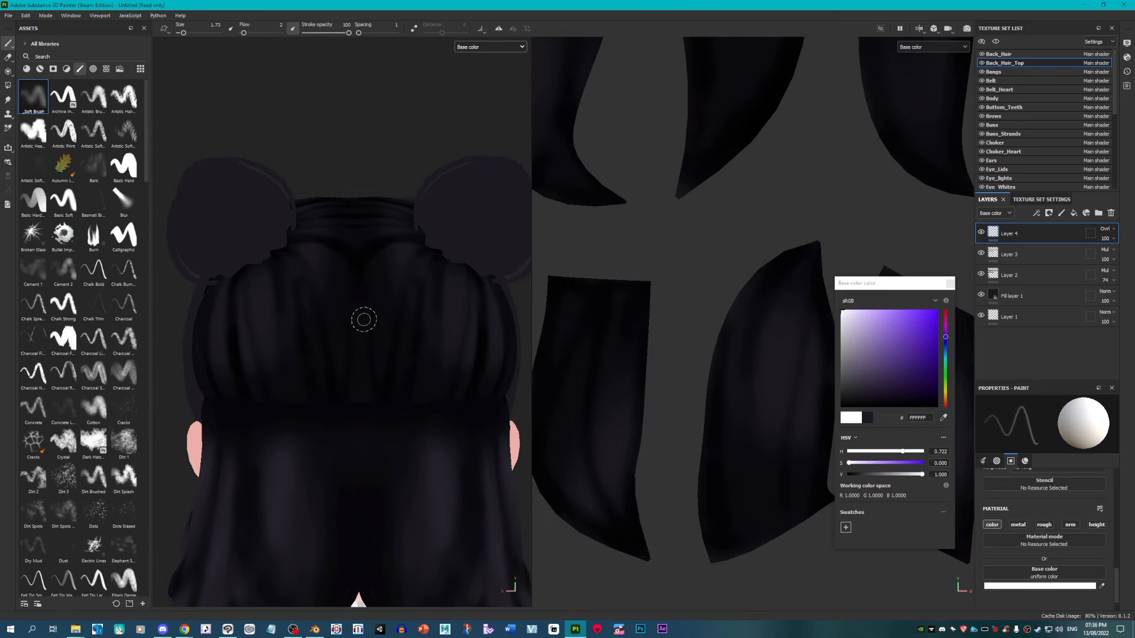
# Step: Inspect the back hair's strand shading and crown from the back, side, top and front
pyautogui.scroll(2, 365, 319)
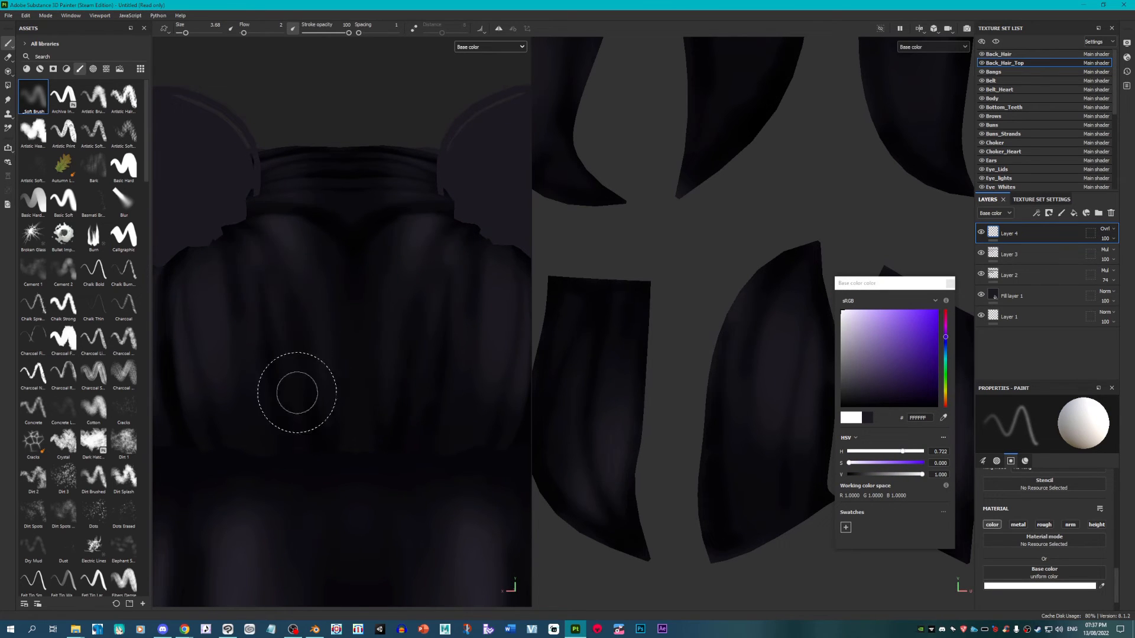
pyautogui.scroll(-2, 327, 294)
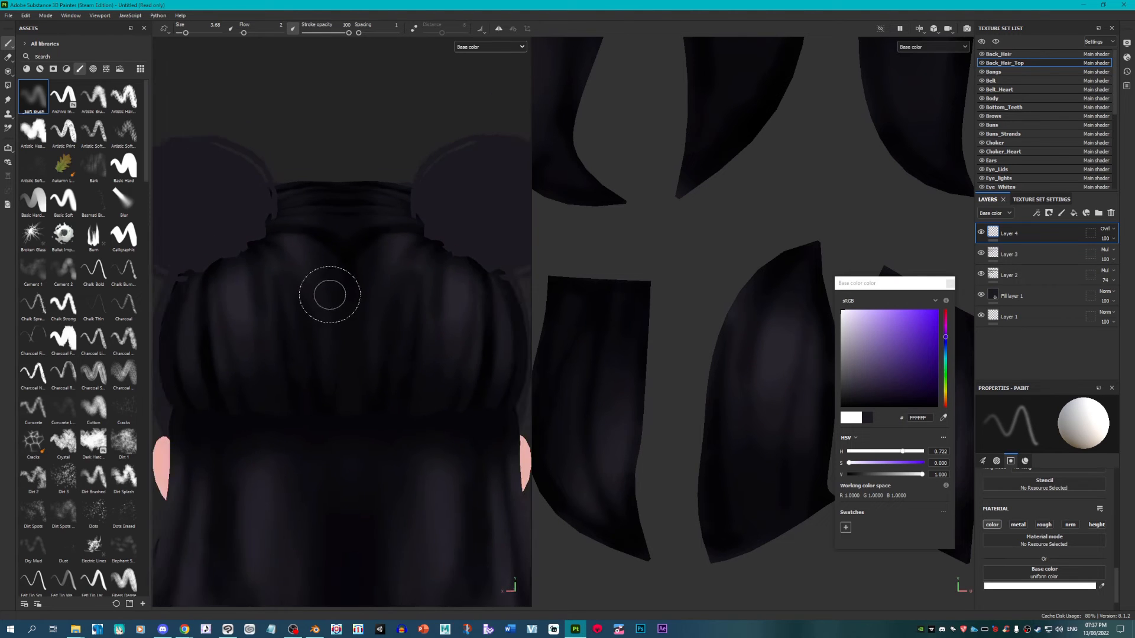
pyautogui.keyDown('alt'); pyautogui.moveTo(330, 296); pyautogui.dragTo(266, 292); pyautogui.keyUp('alt')
pyautogui.keyDown('alt'); pyautogui.moveTo(414, 291); pyautogui.dragTo(306, 290, button='middle'); pyautogui.keyUp('alt')
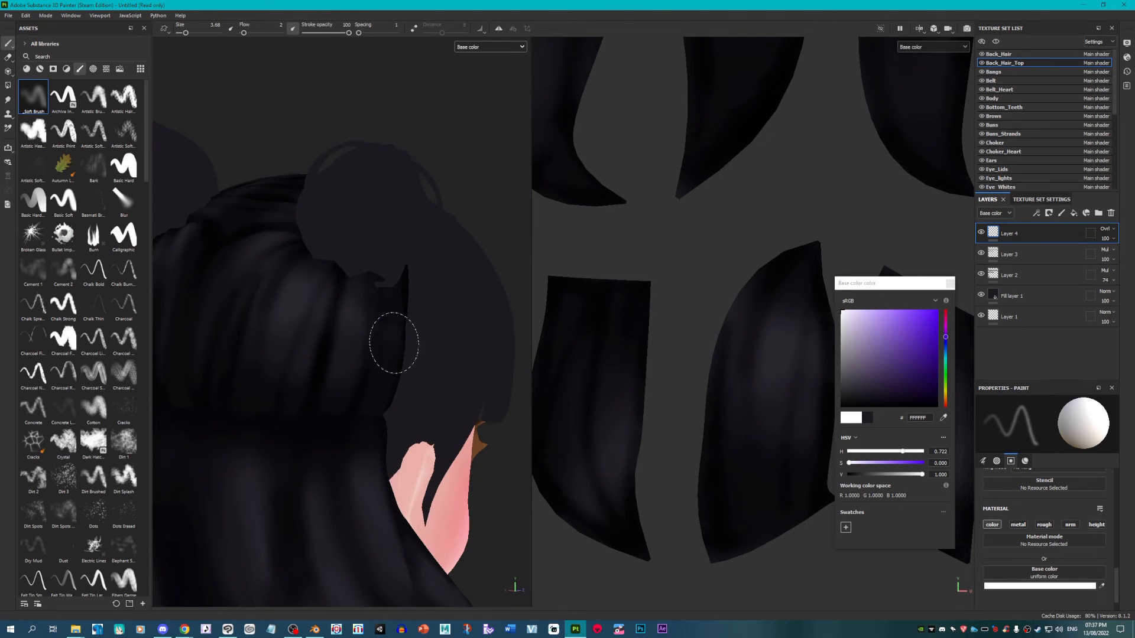
pyautogui.keyDown('alt'); pyautogui.moveTo(394, 343); pyautogui.dragTo(312, 372); pyautogui.keyUp('alt')
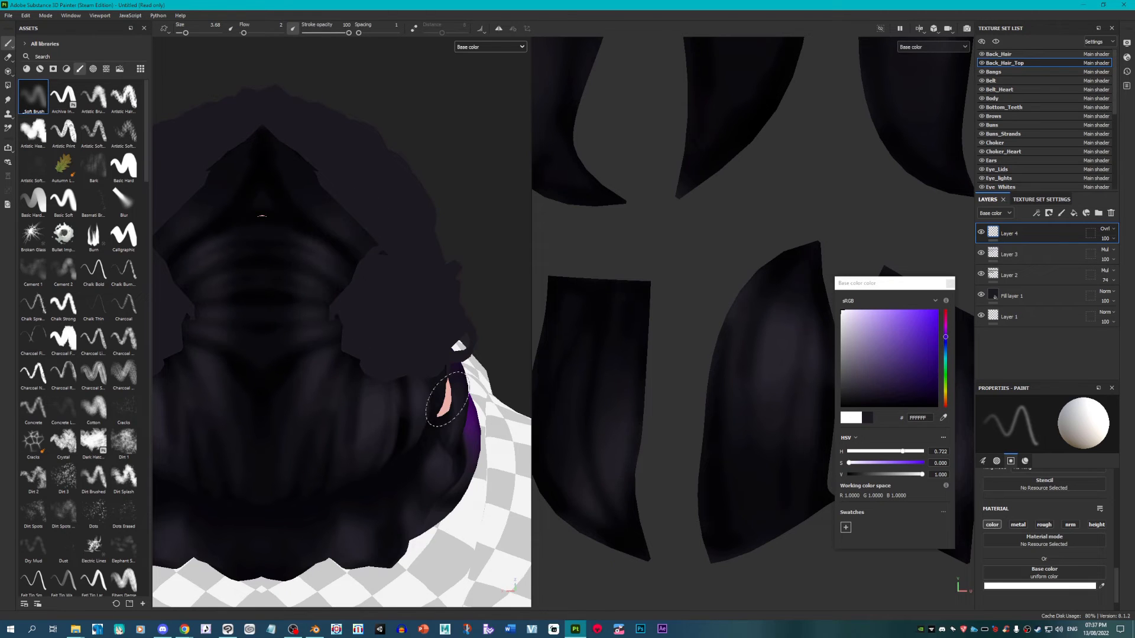
pyautogui.keyDown('alt'); pyautogui.moveTo(304, 332); pyautogui.dragTo(514, 337); pyautogui.keyUp('alt')
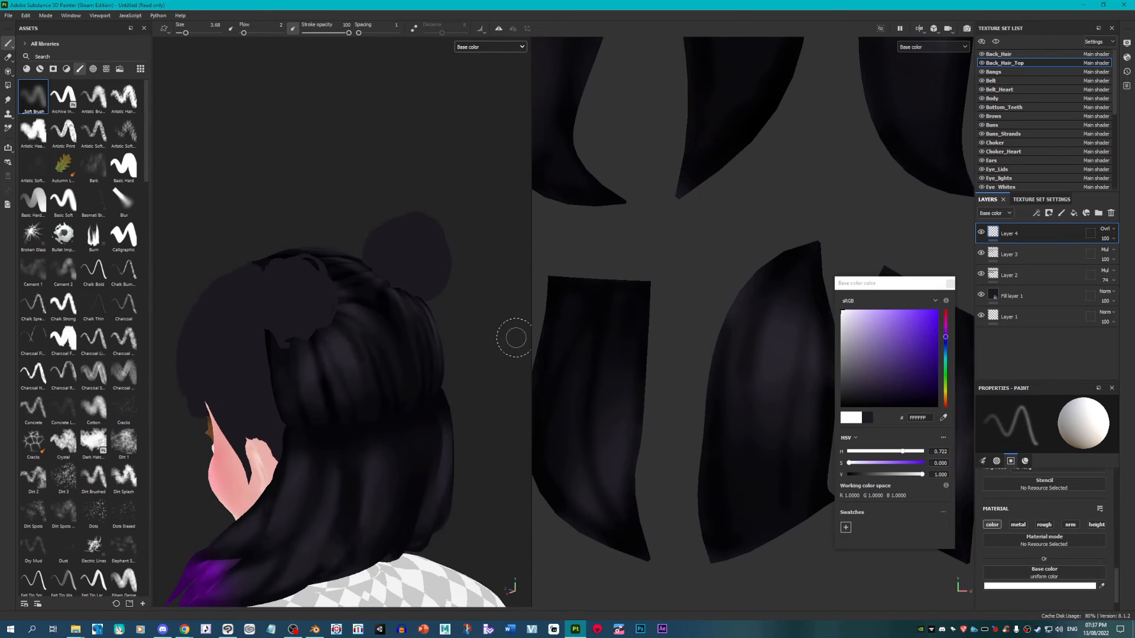
pyautogui.keyDown('alt'); pyautogui.moveTo(355, 351); pyautogui.dragTo(394, 380); pyautogui.keyUp('alt')
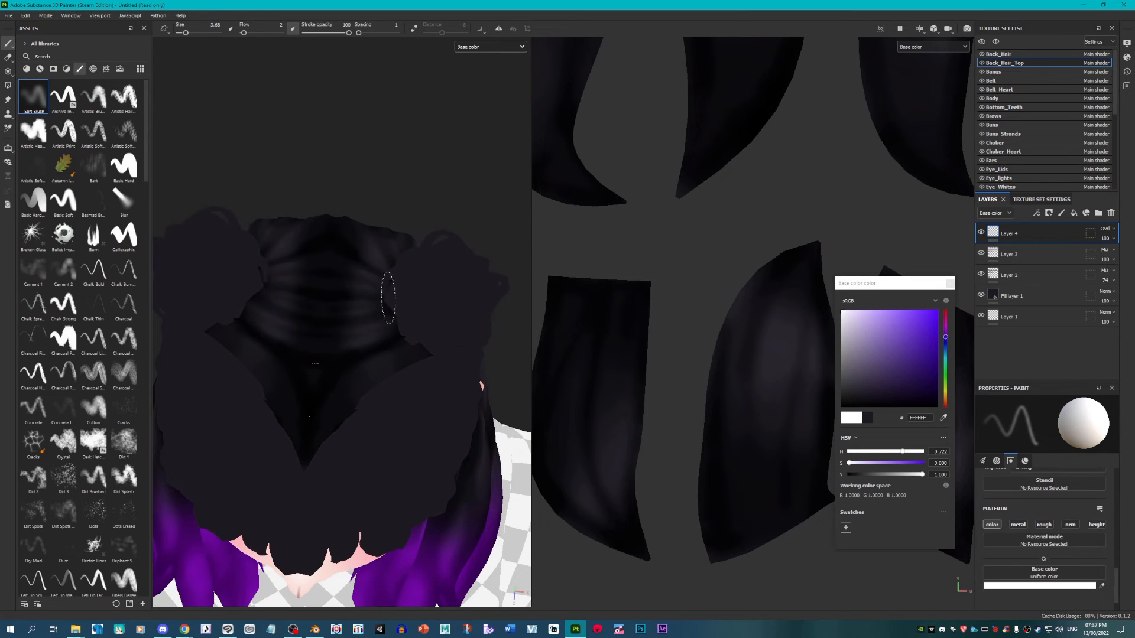
pyautogui.moveTo(387, 258)
pyautogui.keyDown('alt'); pyautogui.mouseDown()
pyautogui.moveTo(382, 373)
pyautogui.moveTo(263, 375)
pyautogui.moveTo(322, 406)
pyautogui.moveTo(281, 319)
pyautogui.moveTo(355, 365)
pyautogui.moveTo(357, 499)
pyautogui.moveTo(441, 470)
pyautogui.moveTo(451, 431)
pyautogui.mouseUp(); pyautogui.keyUp('alt')
pyautogui.keyDown('alt'); pyautogui.moveTo(451, 432); pyautogui.dragTo(428, 372, button='middle'); pyautogui.keyUp('alt')
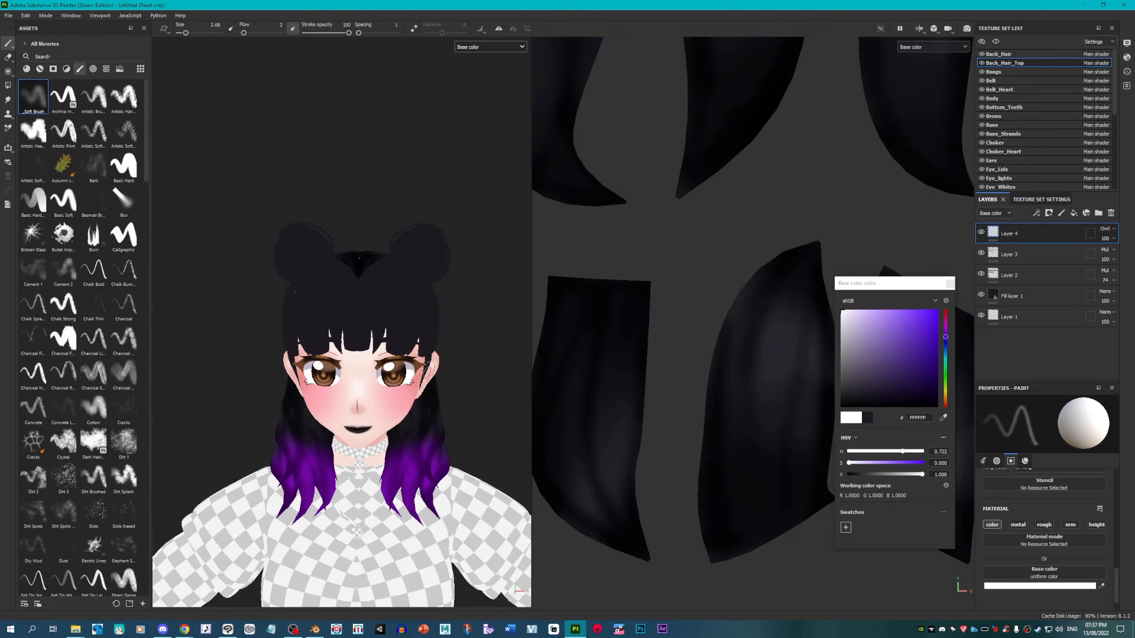
# Step: In the Bangs texture set, move Layer 1 above the fill layer, set it to Multiply, and sample the dark hair colour as base colour
pyautogui.click(1005, 71)
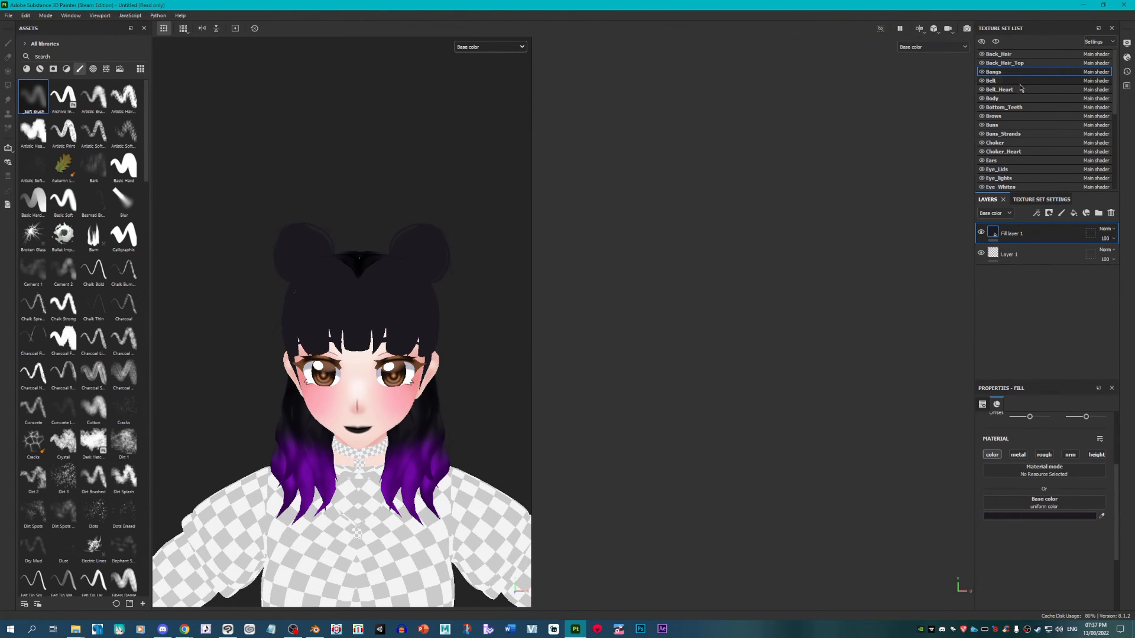
pyautogui.moveTo(1012, 255); pyautogui.dragTo(1010, 232)
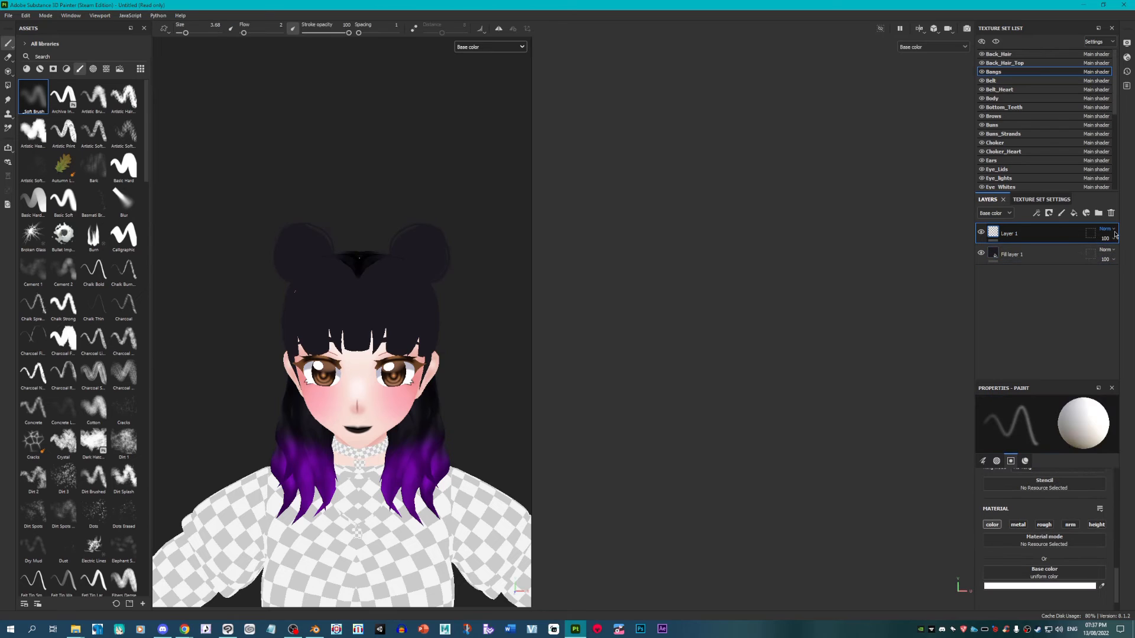
pyautogui.click(1105, 228)
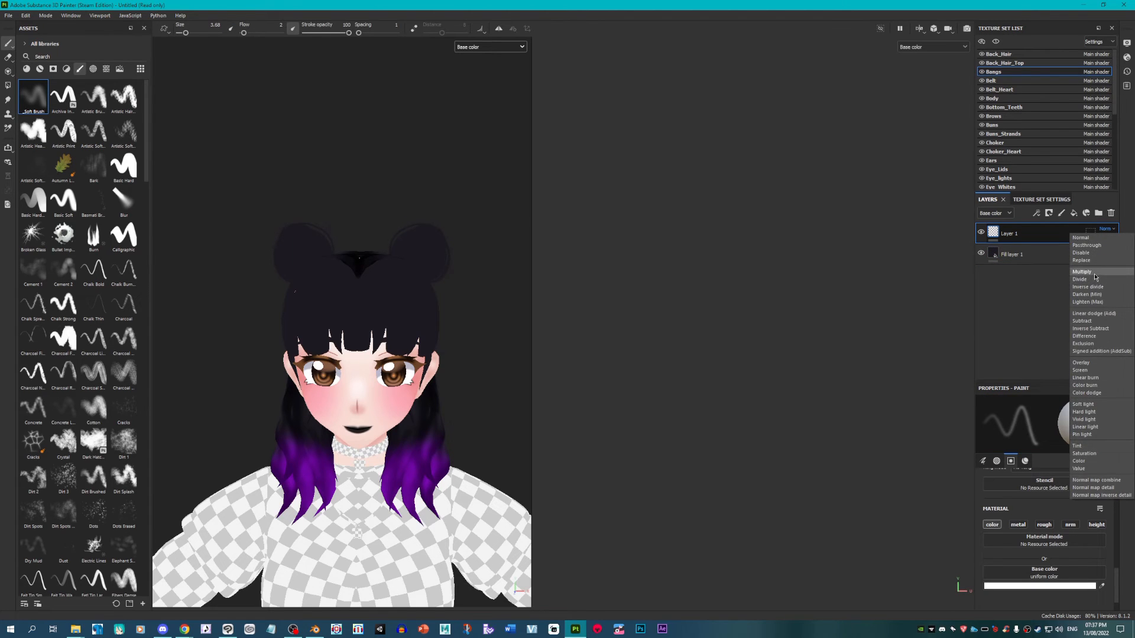
pyautogui.click(1094, 274)
pyautogui.click(1103, 586)
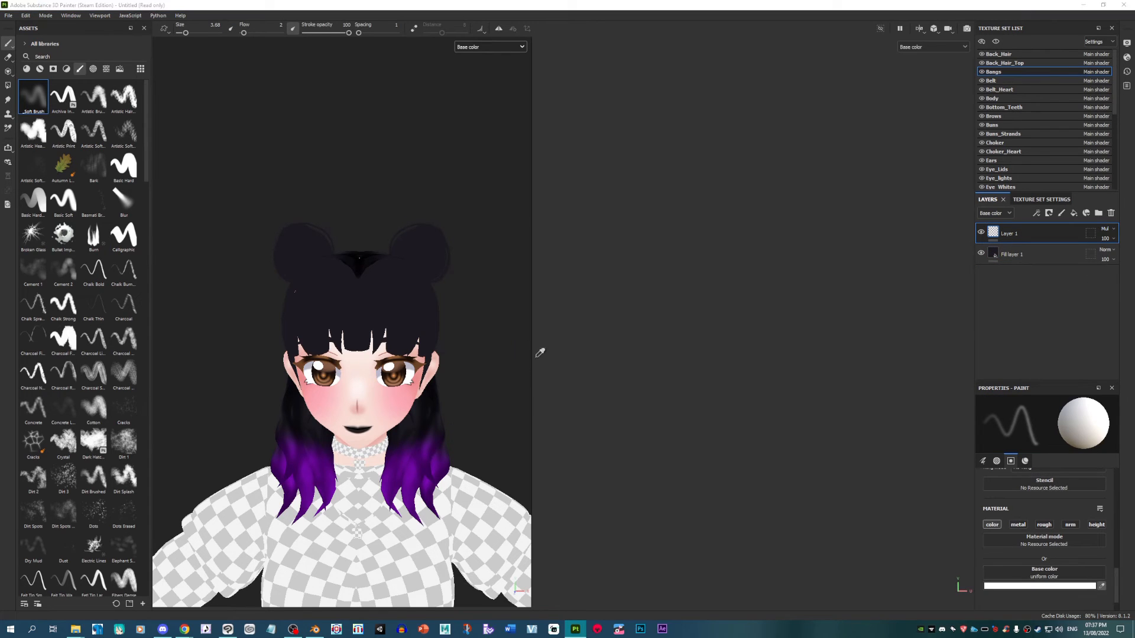
pyautogui.click(402, 286)
# Step: Paint dark shading along the edges of the central bangs strand with a size 1.24 soft brush
pyautogui.scroll(10, 384, 278)
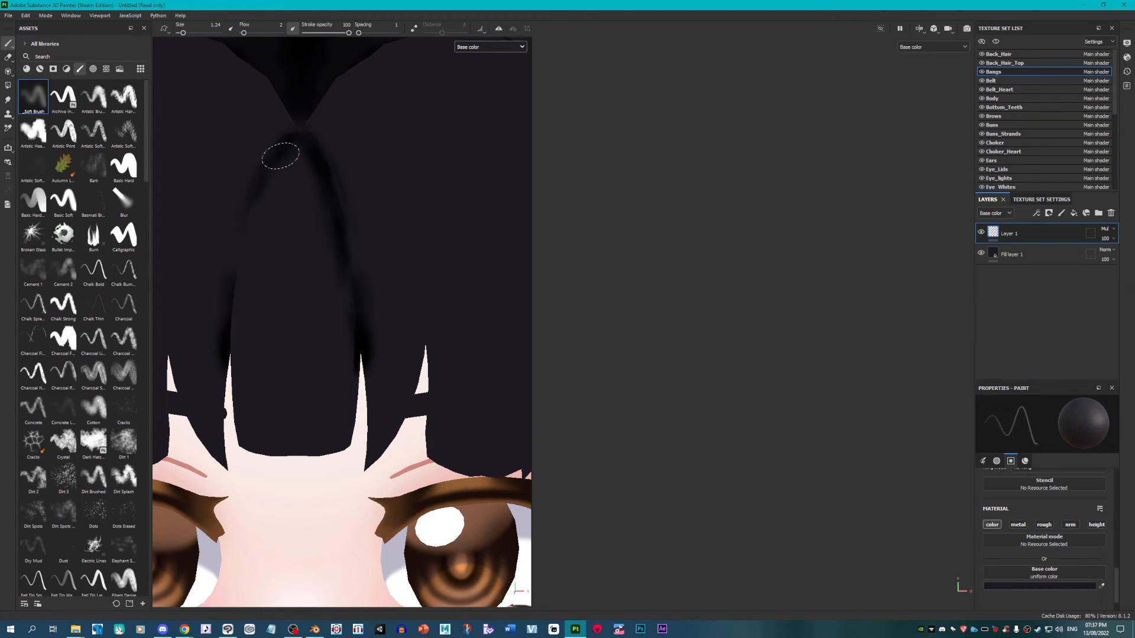
pyautogui.moveTo(246, 264); pyautogui.dragTo(261, 192)
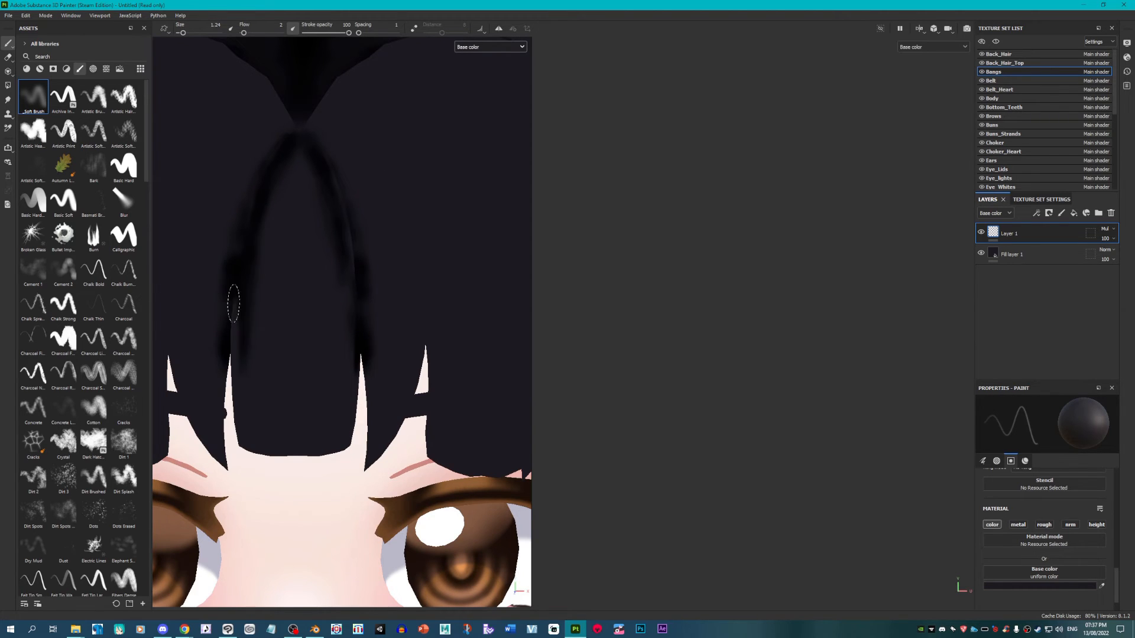
pyautogui.scroll(-5, 744, 291)
pyautogui.keyDown('alt'); pyautogui.moveTo(688, 89); pyautogui.dragTo(704, 160, button='middle'); pyautogui.keyUp('alt')
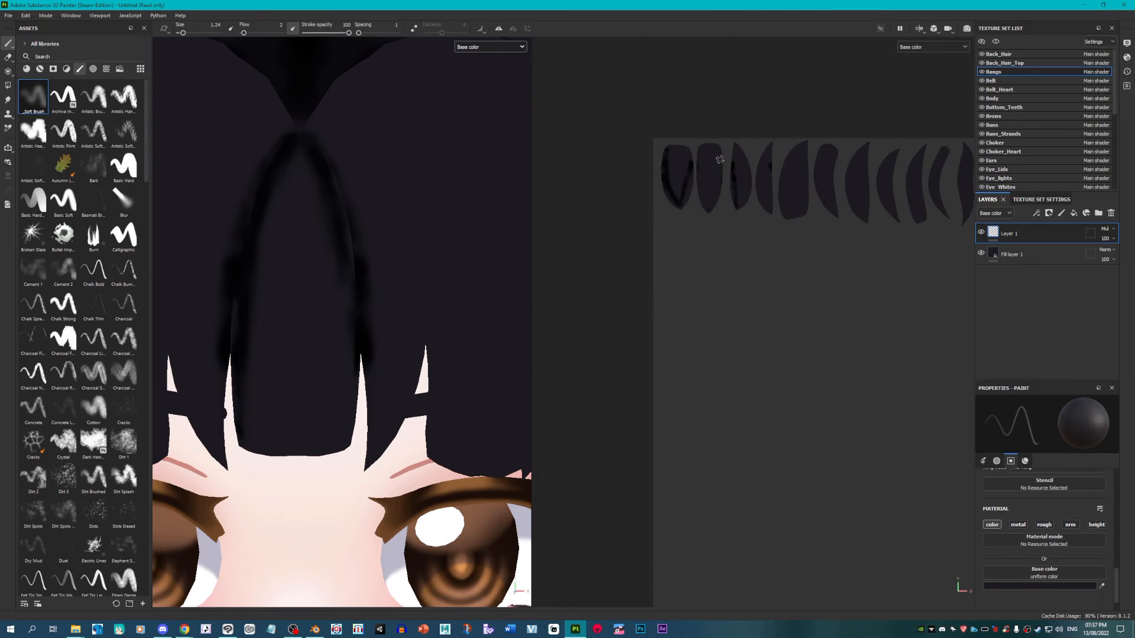
pyautogui.scroll(3, 700, 158)
pyautogui.scroll(-1, 665, 134)
pyautogui.scroll(3, 658, 148)
pyautogui.scroll(-2, 644, 213)
pyautogui.scroll(-2, 438, 186)
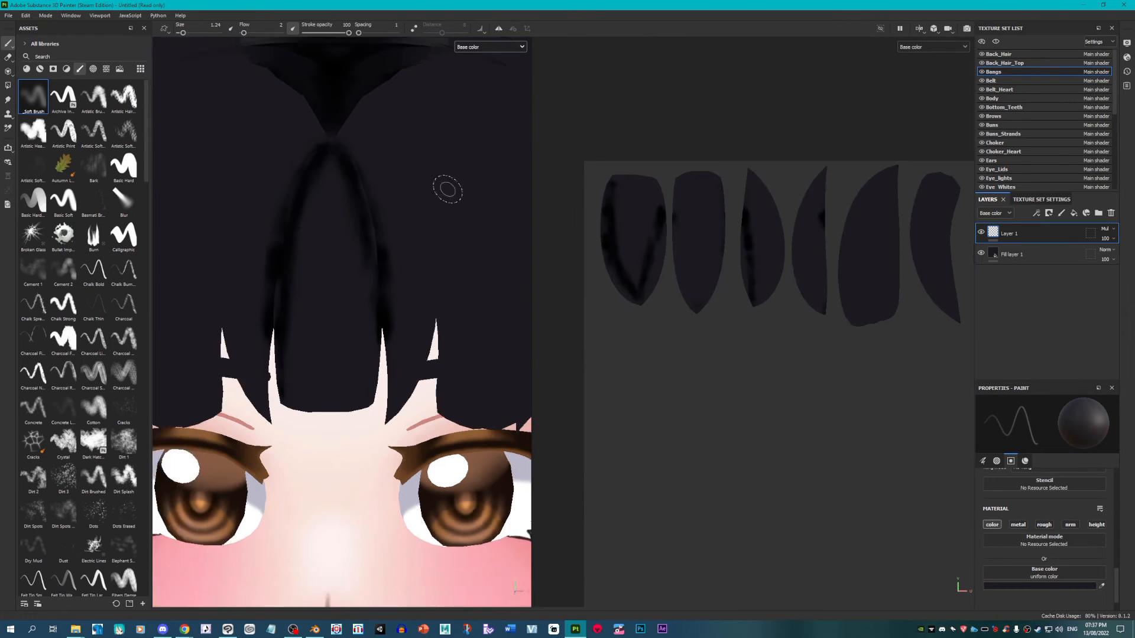
# Step: Cover all the bangs pieces in the UV layout with the dark colour using the Basic Hard brush at size 10
pyautogui.click(124, 166)
pyautogui.scroll(-3, 763, 215)
pyautogui.scroll(-3, 691, 213)
pyautogui.scroll(2, 813, 199)
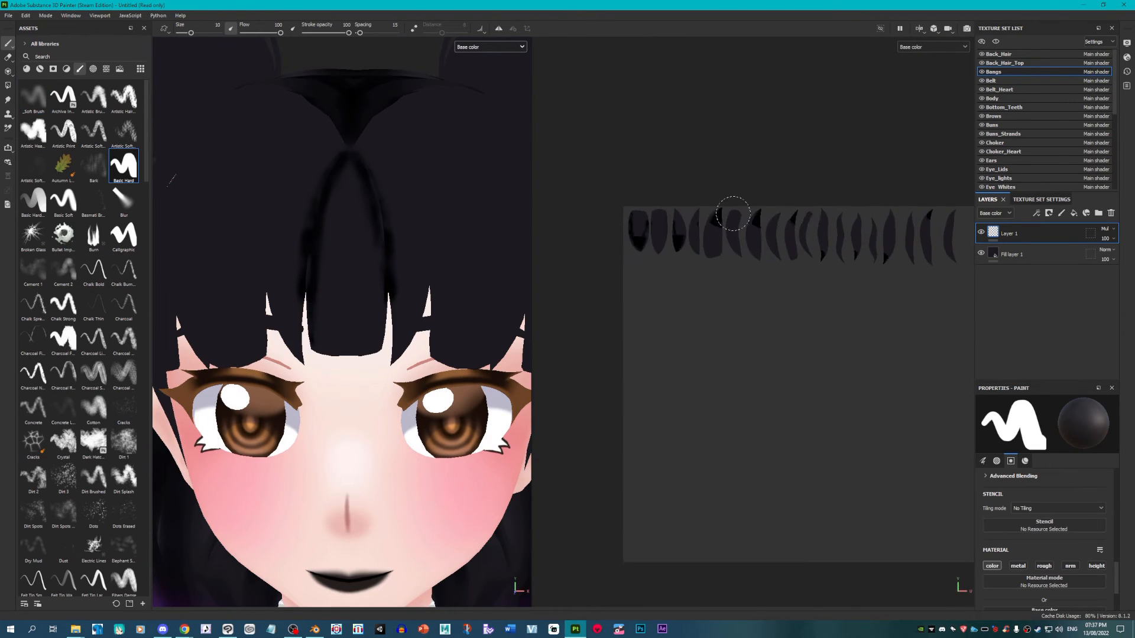
pyautogui.moveTo(733, 215)
pyautogui.mouseDown()
pyautogui.moveTo(628, 241)
pyautogui.moveTo(805, 253)
pyautogui.mouseUp()
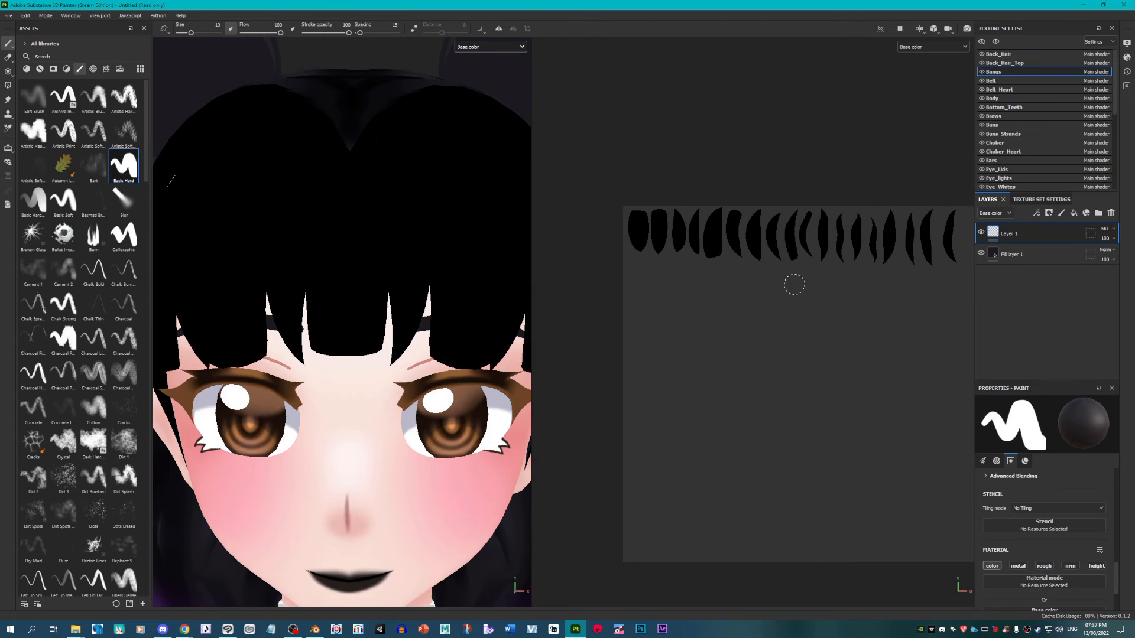
# Step: Erase the dark paint along the middle of the first bangs piece in the UV layout with the soft brush eraser
pyautogui.click(34, 97)
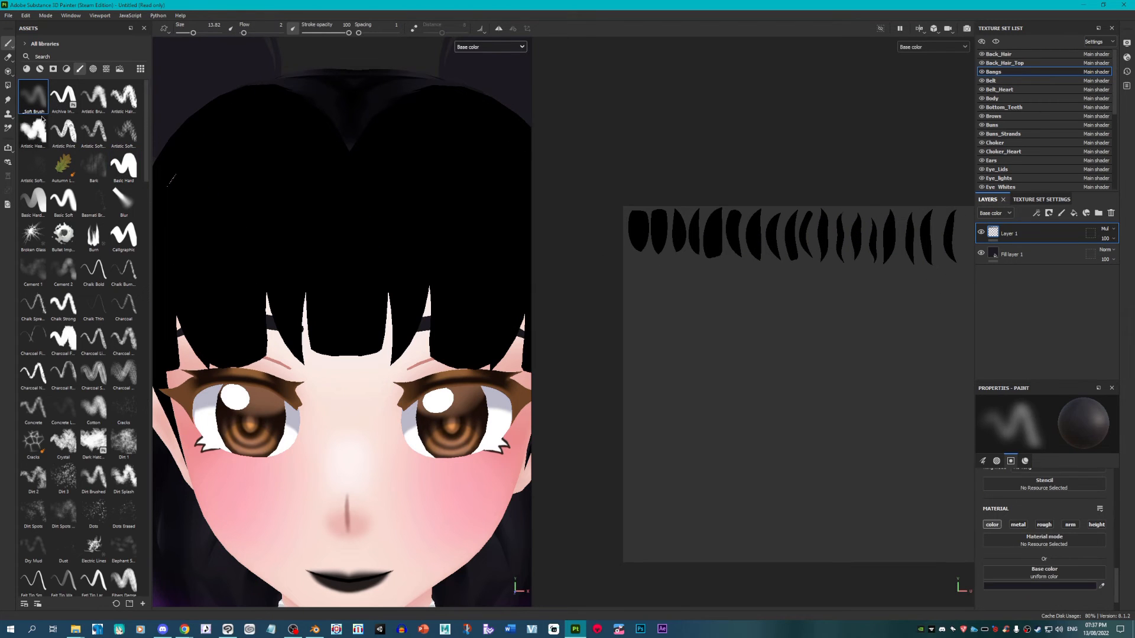
pyautogui.click(8, 57)
pyautogui.scroll(1, 354, 354)
pyautogui.scroll(5, 653, 228)
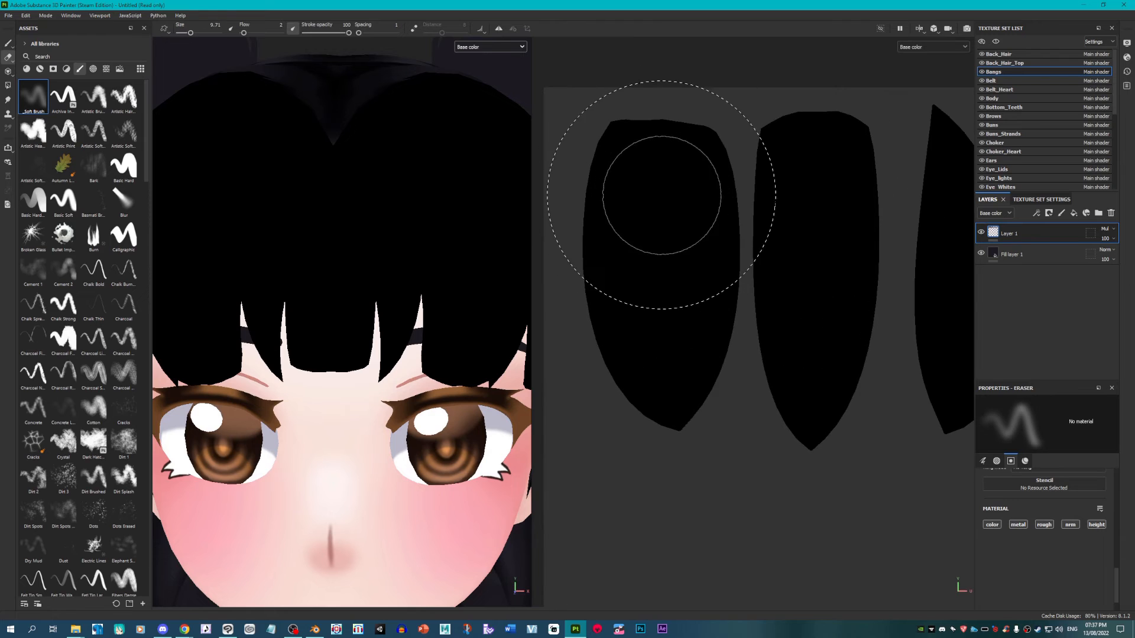
pyautogui.press('[')
pyautogui.press('[')
pyautogui.press('[')
pyautogui.press('[')
pyautogui.moveTo(653, 173)
pyautogui.mouseDown()
pyautogui.moveTo(658, 264)
pyautogui.moveTo(655, 201)
pyautogui.moveTo(645, 278)
pyautogui.mouseUp()
# Step: Erase the centres of the next narrow bangs pieces lengthwise with a smaller soft eraser, keeping their edges dark
pyautogui.scroll(-3, 634, 271)
pyautogui.scroll(3, 869, 275)
pyautogui.press('[')
pyautogui.press('[')
pyautogui.press('[')
pyautogui.press('[')
pyautogui.press('[')
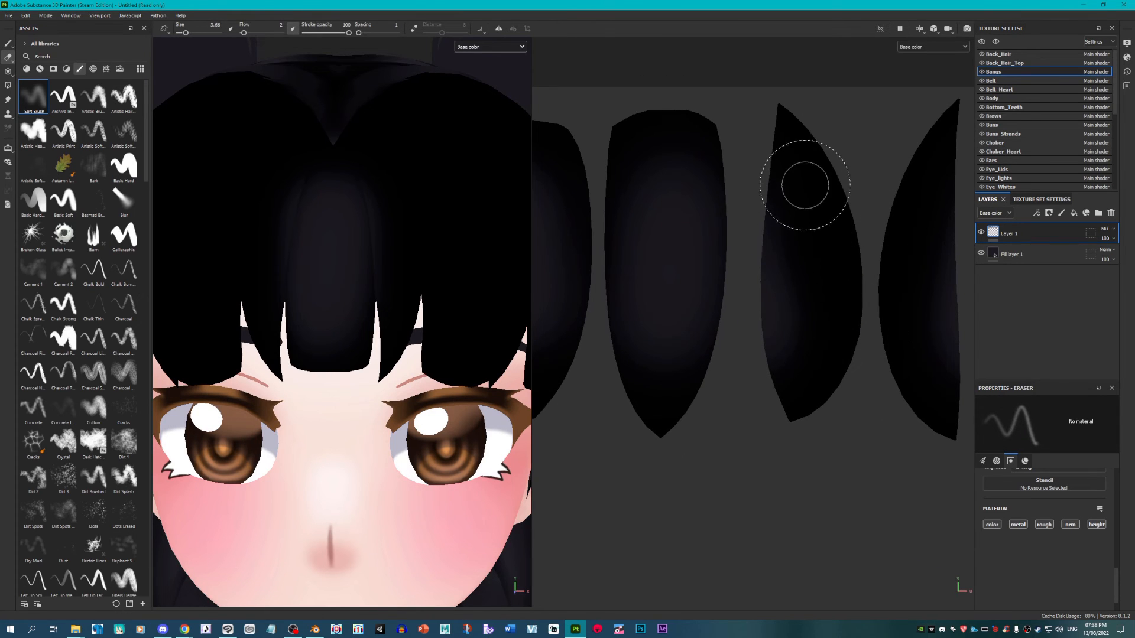
pyautogui.press('[')
pyautogui.moveTo(805, 185)
pyautogui.mouseDown()
pyautogui.moveTo(816, 309)
pyautogui.moveTo(796, 175)
pyautogui.moveTo(801, 295)
pyautogui.mouseUp()
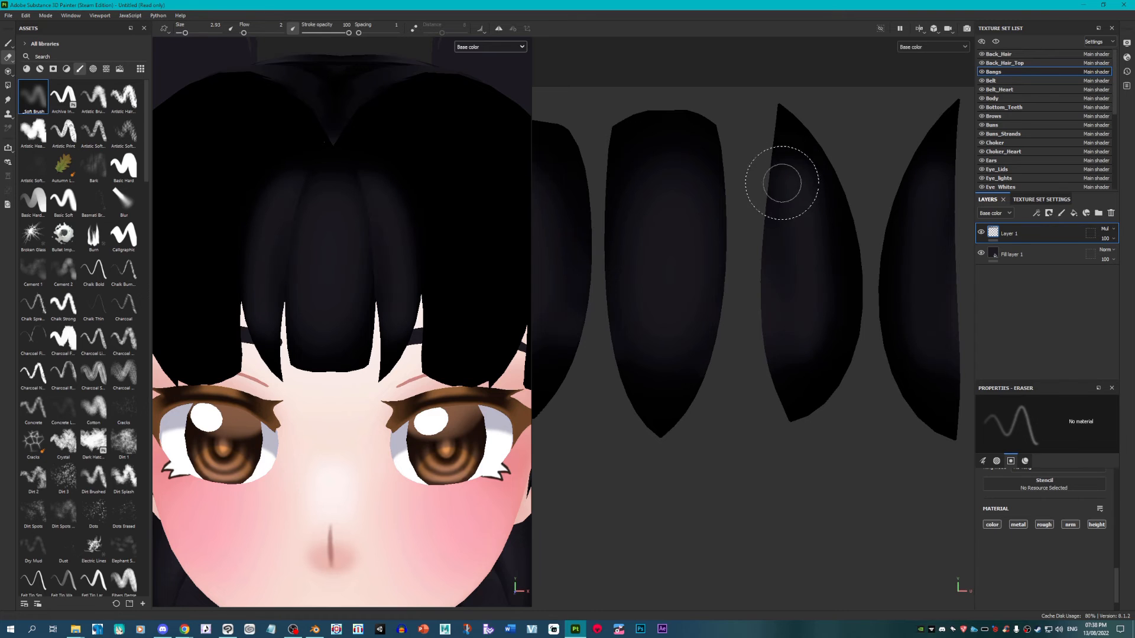
# Step: Erase lengthwise highlights into the wider curved bangs pieces with a size 3.65 soft eraser
pyautogui.scroll(-3, 636, 242)
pyautogui.scroll(3, 836, 256)
pyautogui.press(']')
pyautogui.moveTo(743, 185)
pyautogui.mouseDown()
pyautogui.moveTo(722, 299)
pyautogui.moveTo(743, 161)
pyautogui.mouseUp()
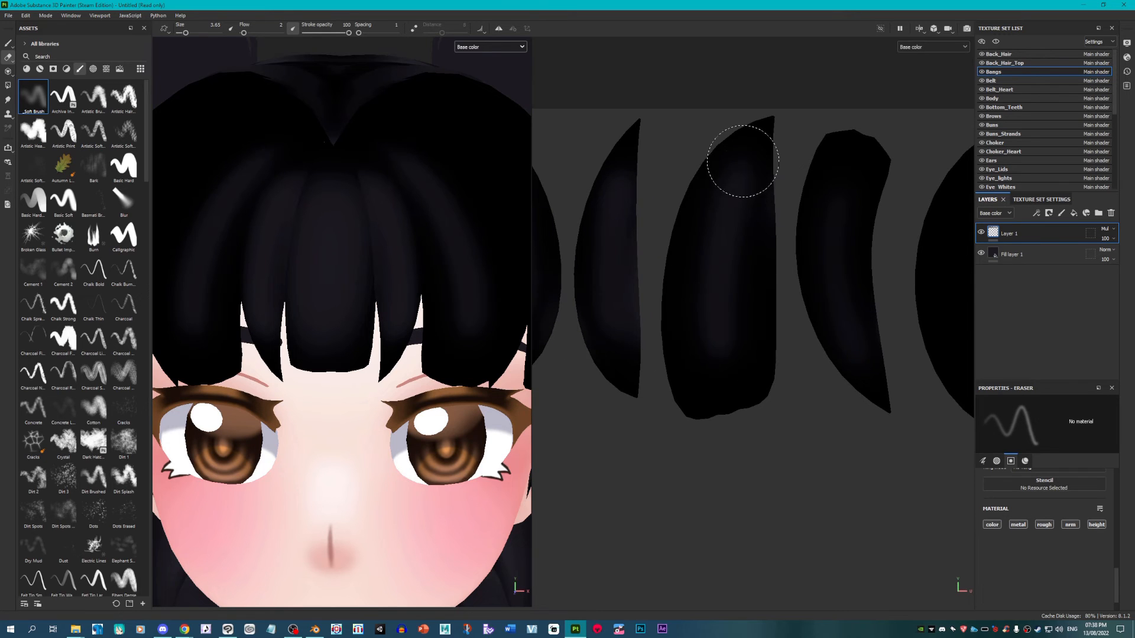
pyautogui.moveTo(725, 208)
pyautogui.mouseDown()
pyautogui.moveTo(730, 341)
pyautogui.moveTo(684, 329)
pyautogui.mouseUp()
pyautogui.scroll(-3, 649, 301)
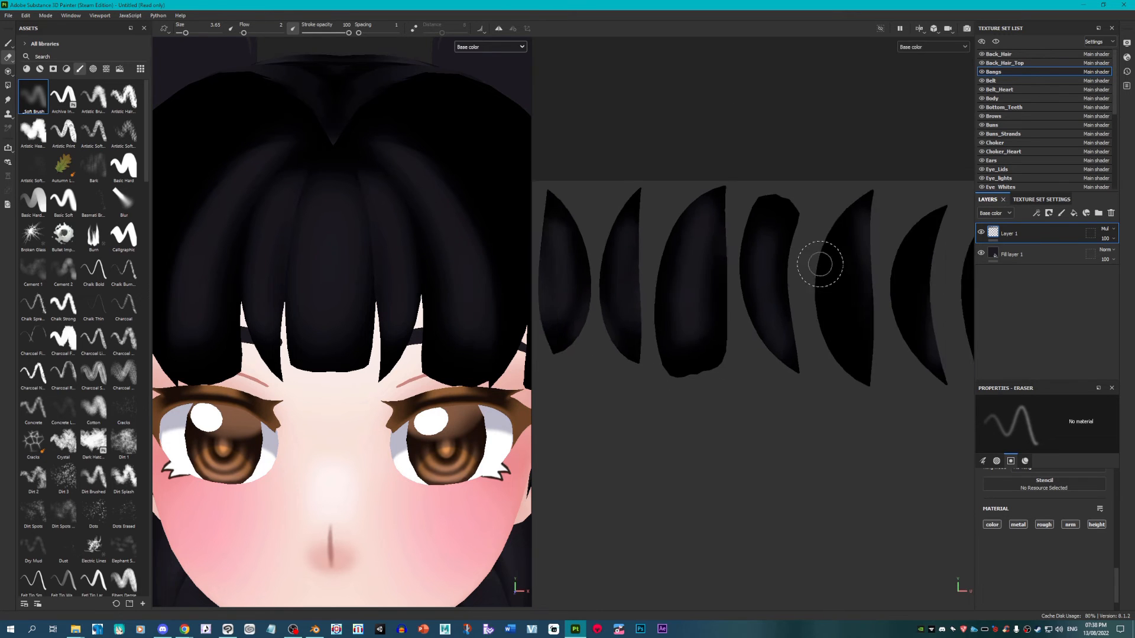
pyautogui.scroll(3, 815, 280)
pyautogui.moveTo(864, 217)
pyautogui.mouseDown()
pyautogui.moveTo(863, 282)
pyautogui.moveTo(854, 221)
pyautogui.mouseUp()
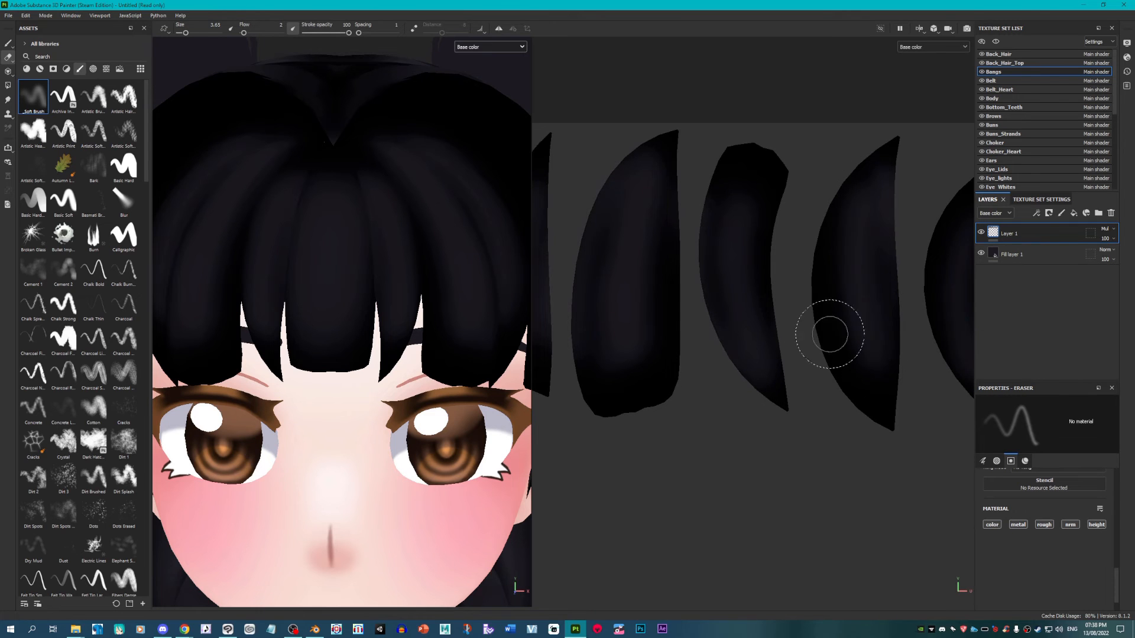
# Step: Erase the centres of the remaining slim curved and wavy bangs pieces lengthwise, leaving dark edges and tips
pyautogui.scroll(-3, 798, 284)
pyautogui.scroll(3, 731, 253)
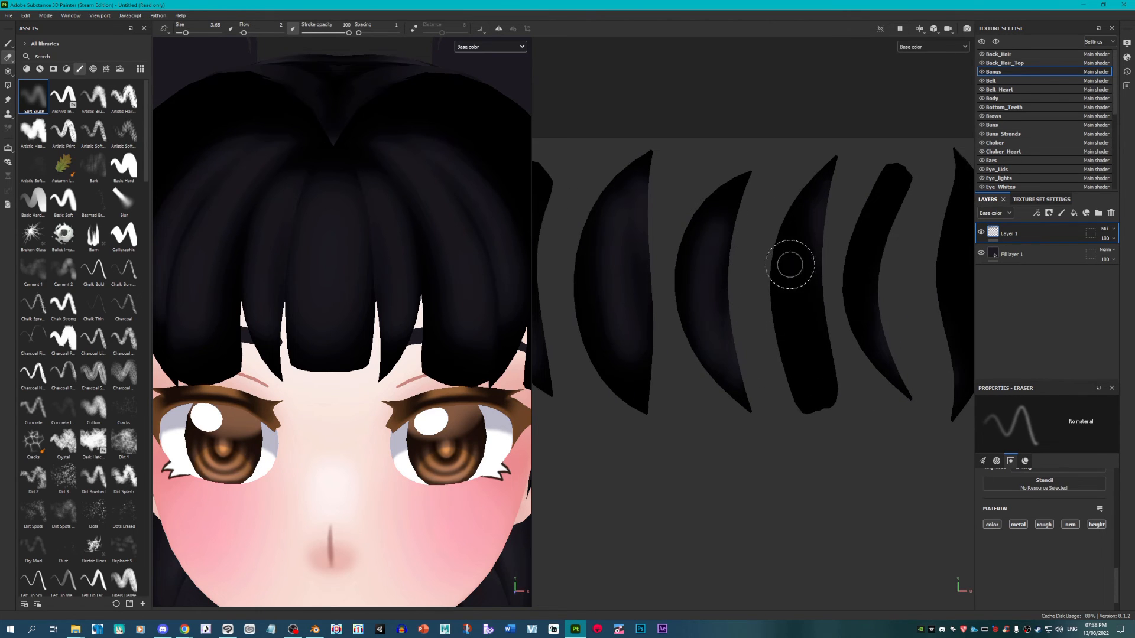
pyautogui.moveTo(790, 265); pyautogui.dragTo(815, 361)
pyautogui.scroll(-3, 679, 304)
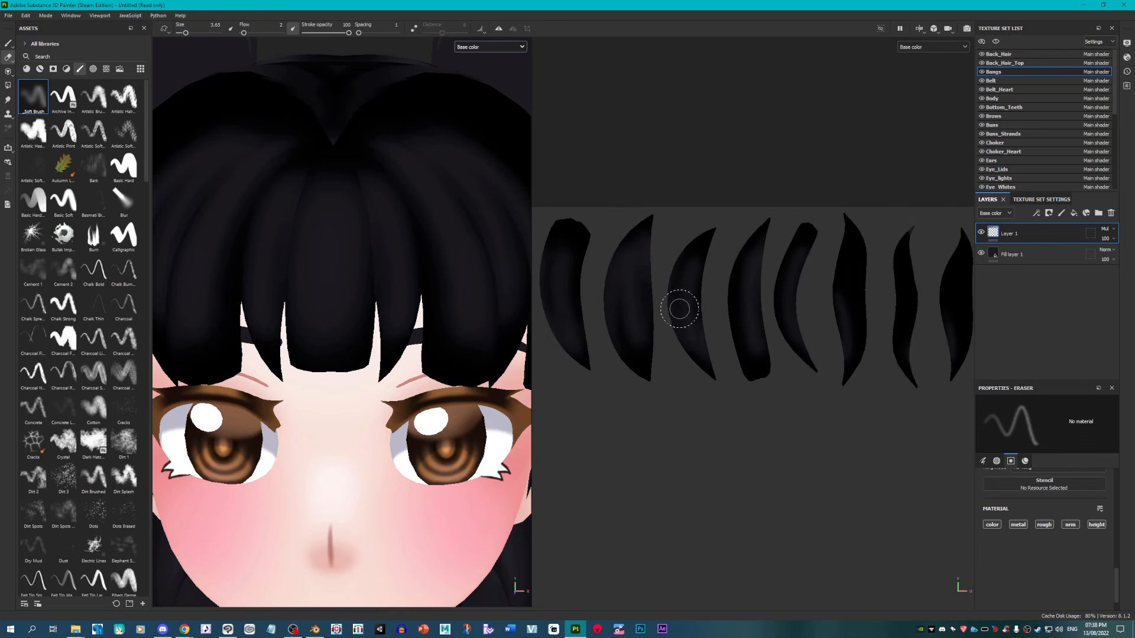
pyautogui.scroll(3, 853, 256)
pyautogui.moveTo(853, 256); pyautogui.dragTo(854, 374)
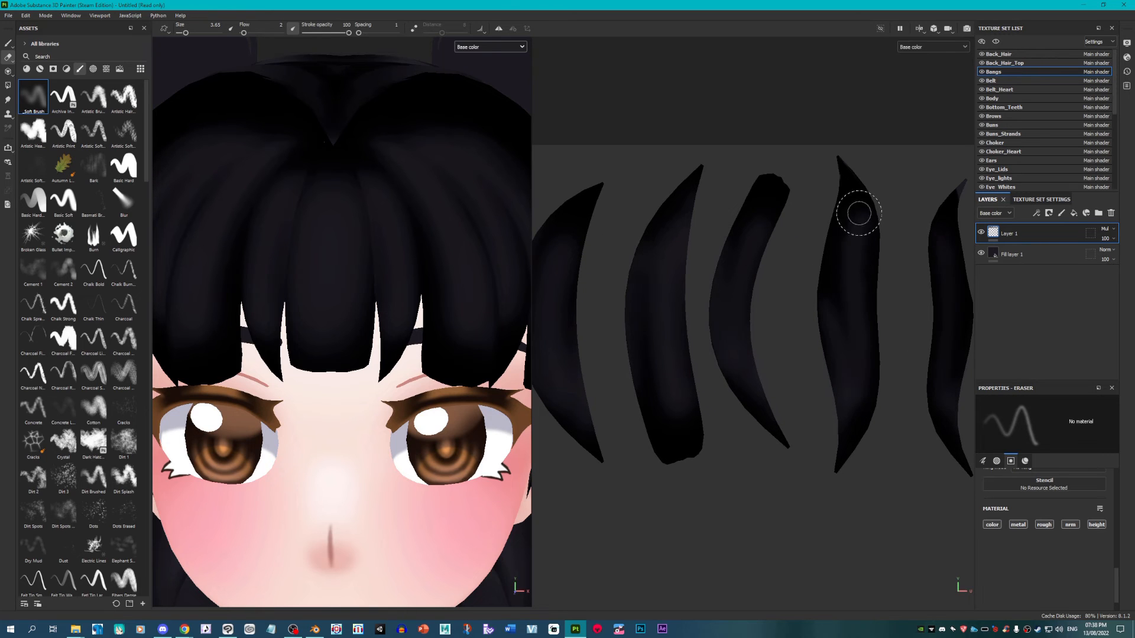
pyautogui.scroll(-3, 718, 357)
pyautogui.scroll(3, 806, 264)
pyautogui.moveTo(805, 263); pyautogui.dragTo(818, 342)
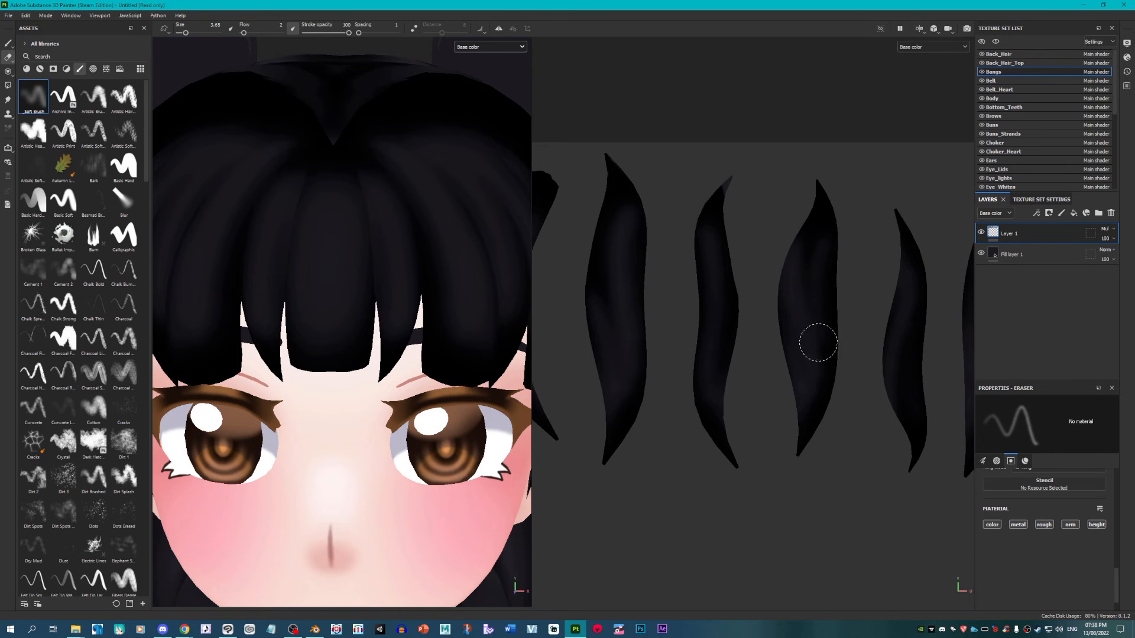
# Step: Erase lighter streaks along the side bangs above the ear on the 3D model with a size 4.45 soft eraser
pyautogui.scroll(-3, 501, 329)
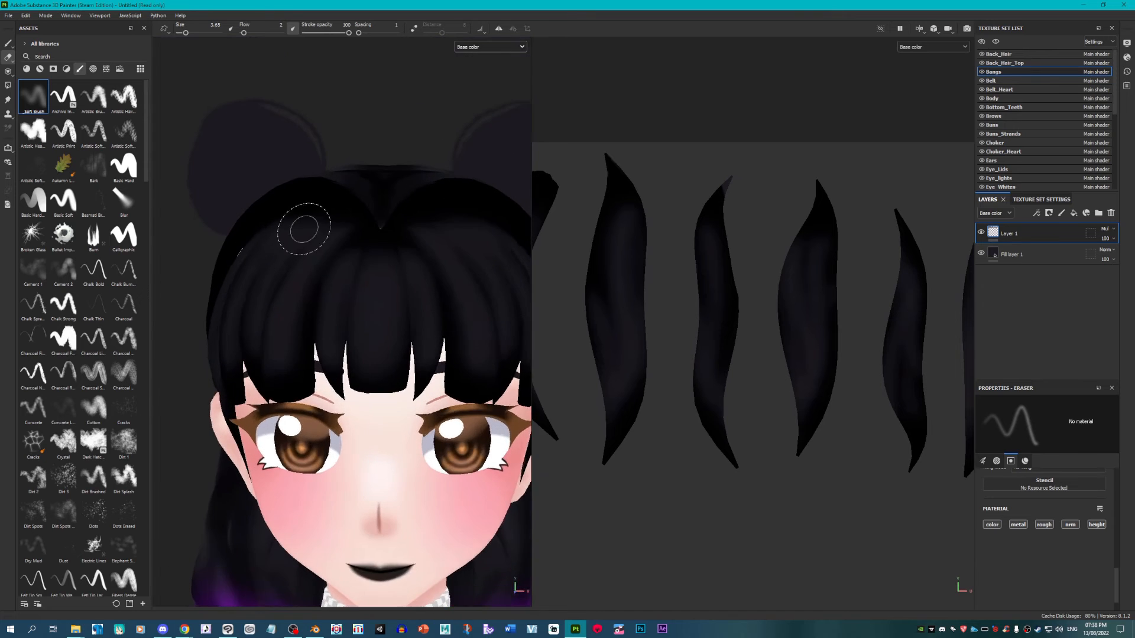
pyautogui.scroll(6, 355, 208)
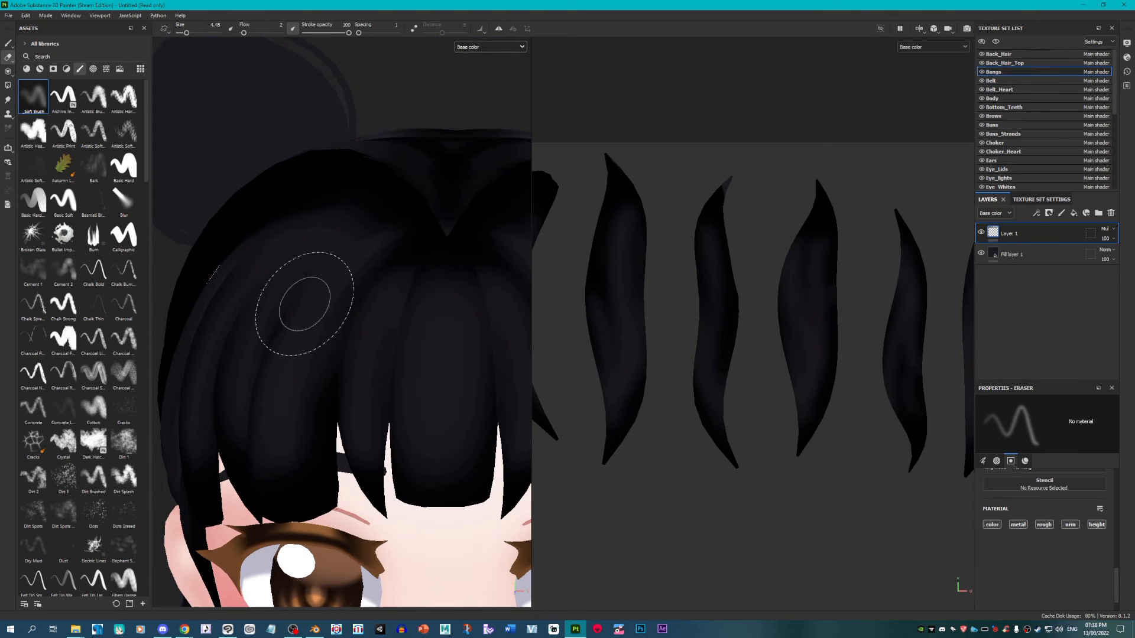
pyautogui.scroll(-3, 312, 353)
pyautogui.keyDown('alt'); pyautogui.moveTo(313, 353); pyautogui.dragTo(436, 352); pyautogui.keyUp('alt')
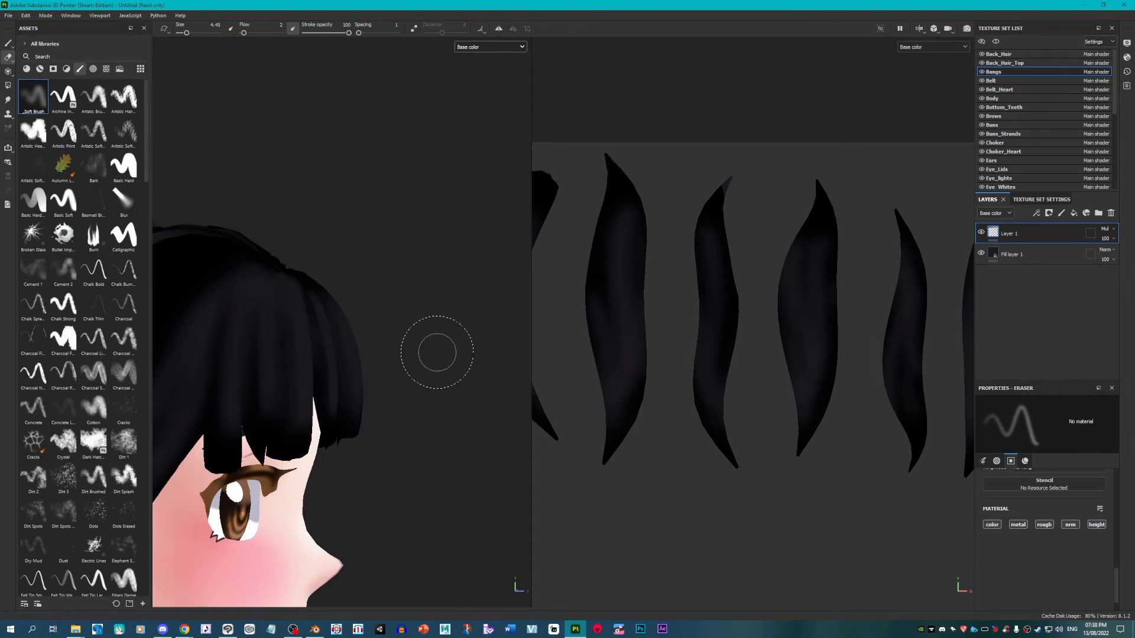
pyautogui.keyDown('alt'); pyautogui.moveTo(255, 367); pyautogui.dragTo(438, 385, button='middle'); pyautogui.keyUp('alt')
pyautogui.scroll(2, 438, 385)
pyautogui.moveTo(438, 240)
pyautogui.mouseDown()
pyautogui.moveTo(306, 421)
pyautogui.moveTo(430, 252)
pyautogui.moveTo(380, 240)
pyautogui.moveTo(324, 321)
pyautogui.moveTo(246, 464)
pyautogui.moveTo(263, 498)
pyautogui.mouseUp()
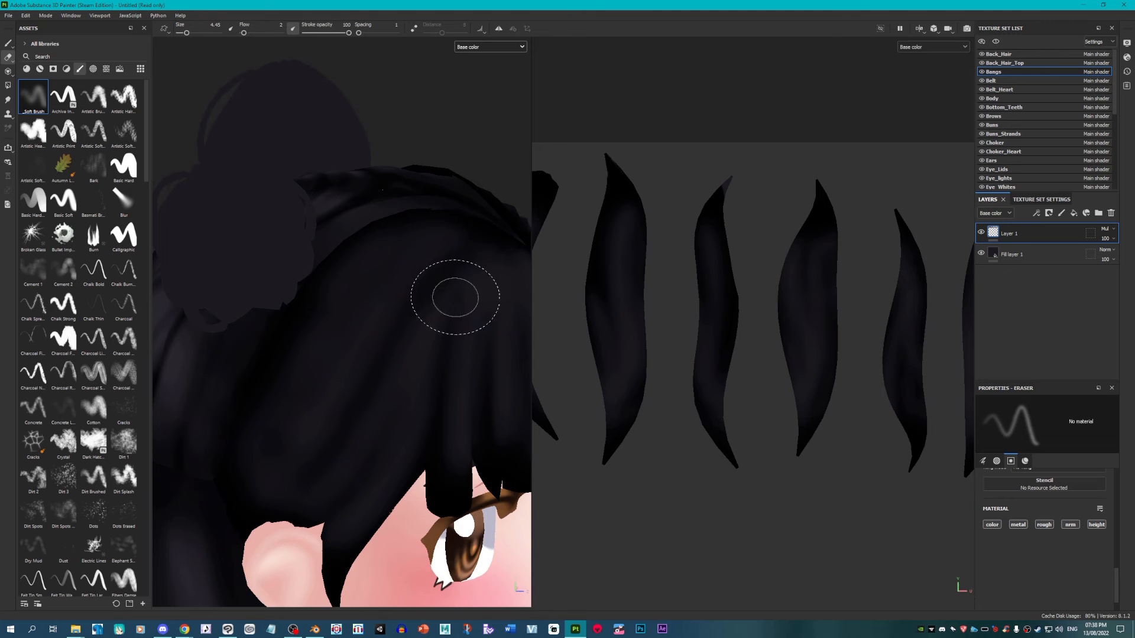
# Step: Examine the shading of the bangs from the side and the front on the 3D model
pyautogui.keyDown('alt'); pyautogui.moveTo(456, 296); pyautogui.dragTo(354, 410); pyautogui.keyUp('alt')
pyautogui.scroll(-1, 355, 411)
pyautogui.keyDown('alt'); pyautogui.moveTo(403, 283); pyautogui.dragTo(431, 330); pyautogui.keyUp('alt')
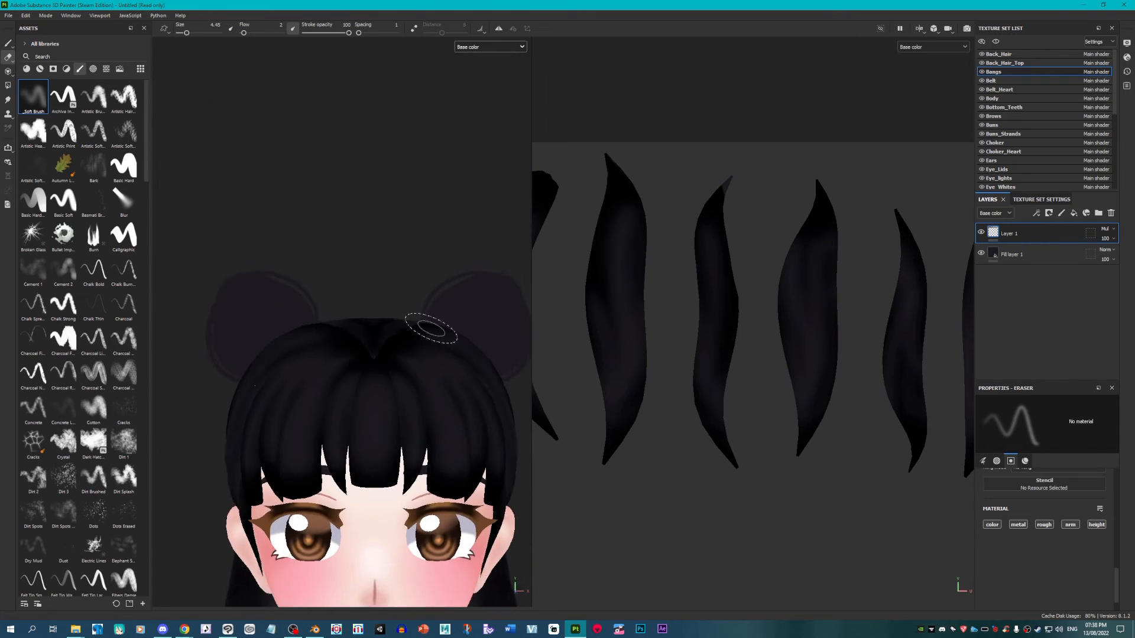
pyautogui.keyDown('alt'); pyautogui.moveTo(431, 329); pyautogui.dragTo(424, 406, button='middle'); pyautogui.keyUp('alt')
pyautogui.scroll(-3, 422, 316)
pyautogui.keyDown('alt'); pyautogui.moveTo(424, 406); pyautogui.dragTo(437, 420); pyautogui.keyUp('alt')
pyautogui.scroll(4, 405, 296)
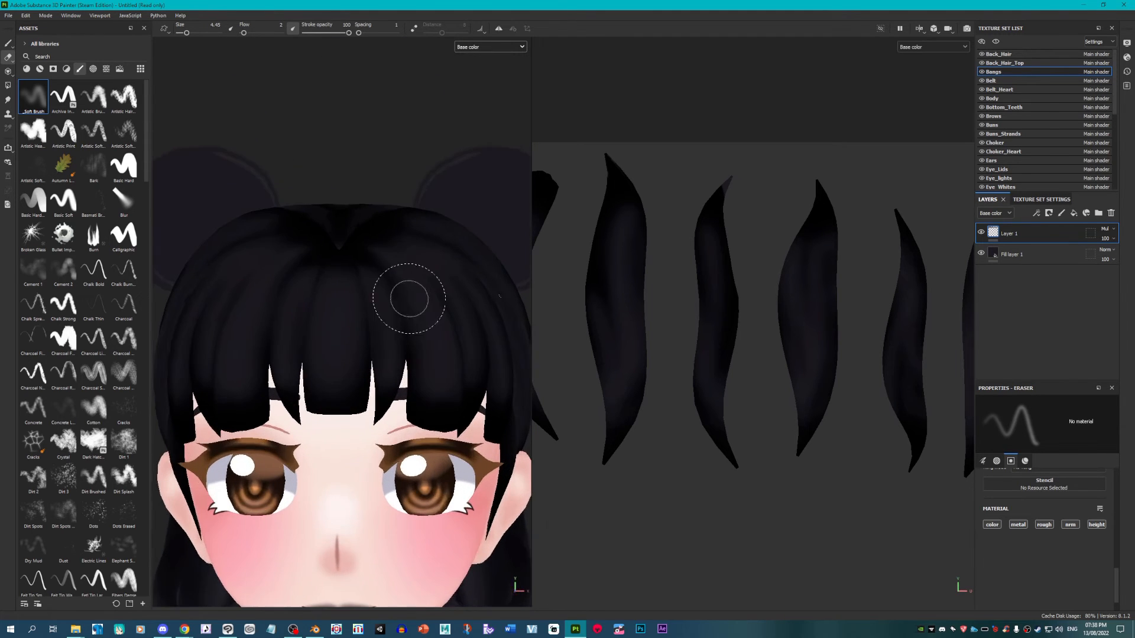
# Step: Darken the crown around the parting on the Back_Hair_Top texture set with a size 13.82 soft paint brush
pyautogui.click(7, 43)
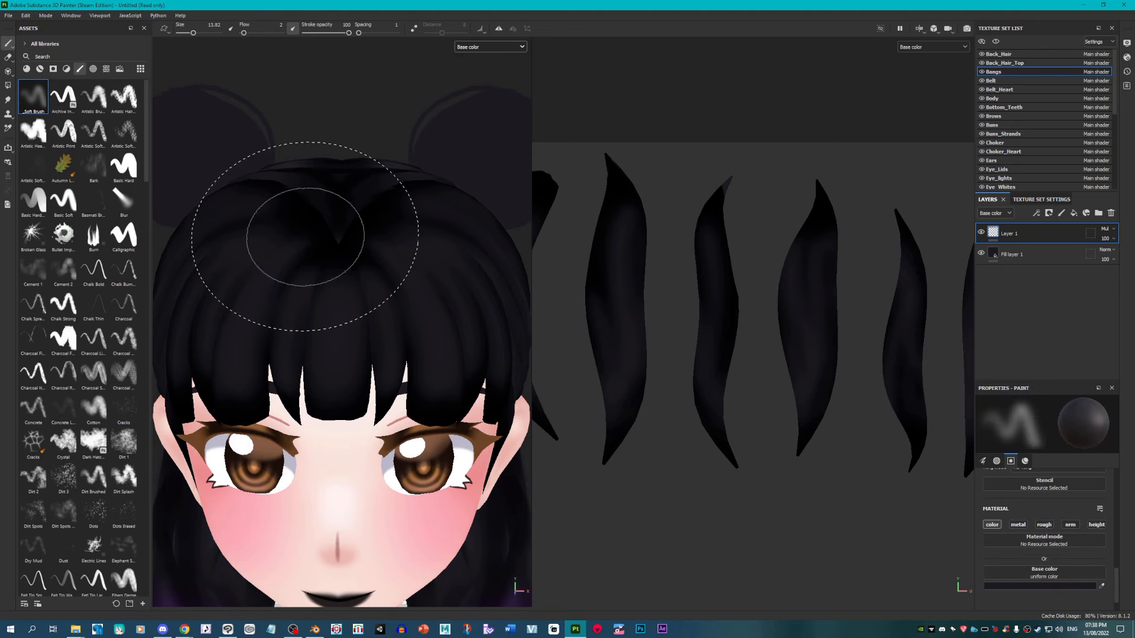
pyautogui.scroll(-2, 338, 390)
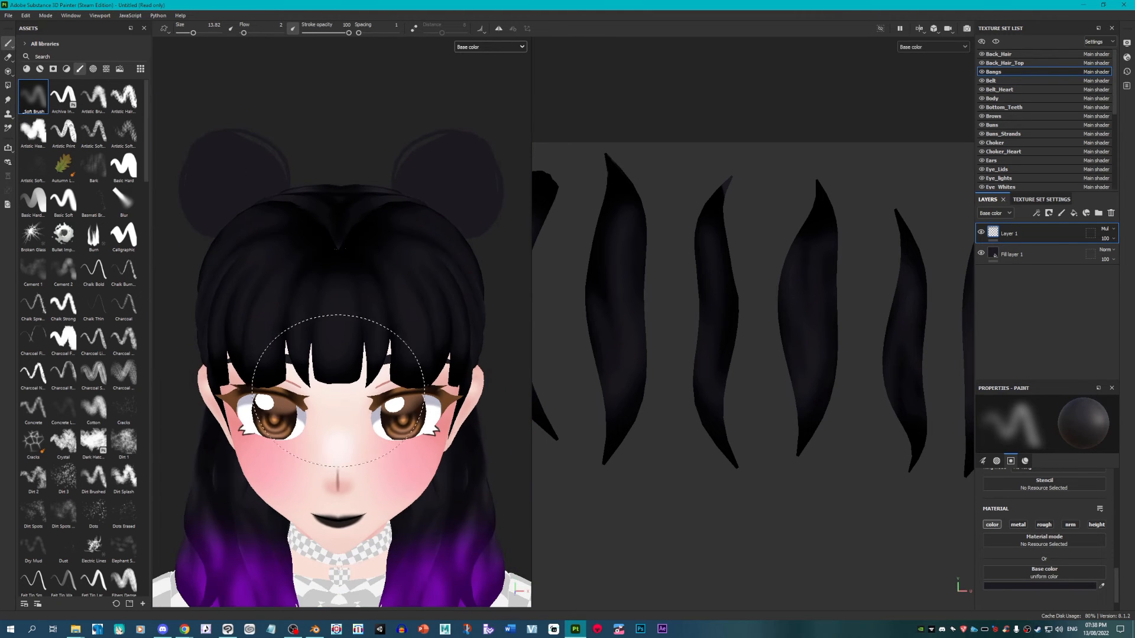
pyautogui.keyDown('alt'); pyautogui.moveTo(356, 382); pyautogui.dragTo(331, 359); pyautogui.keyUp('alt')
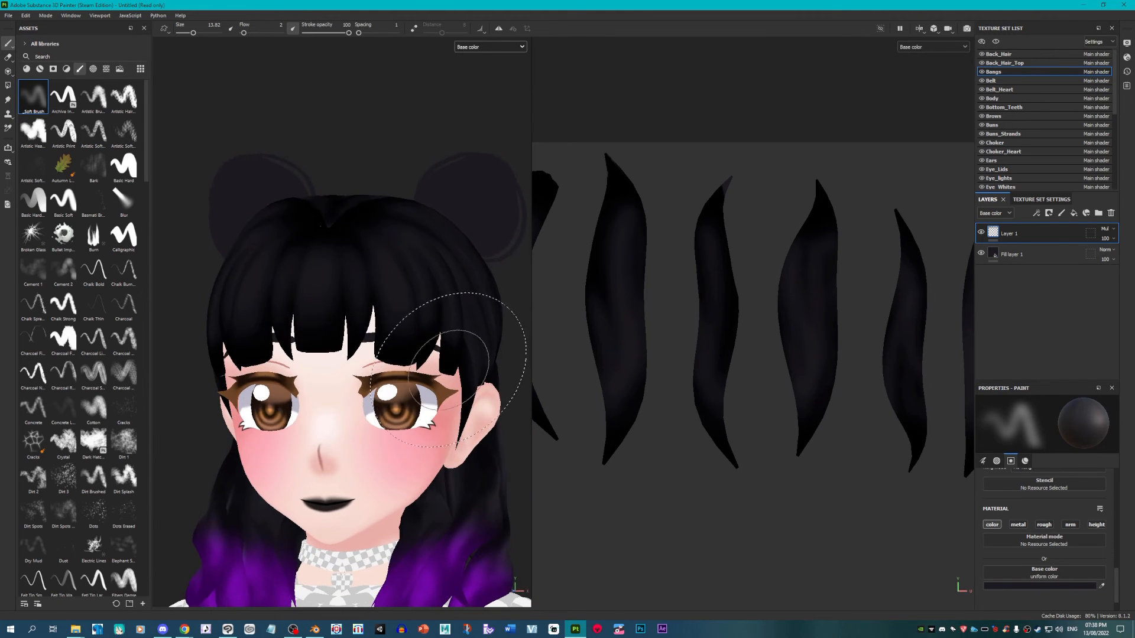
pyautogui.keyDown('alt'); pyautogui.moveTo(448, 370); pyautogui.dragTo(447, 425); pyautogui.keyUp('alt')
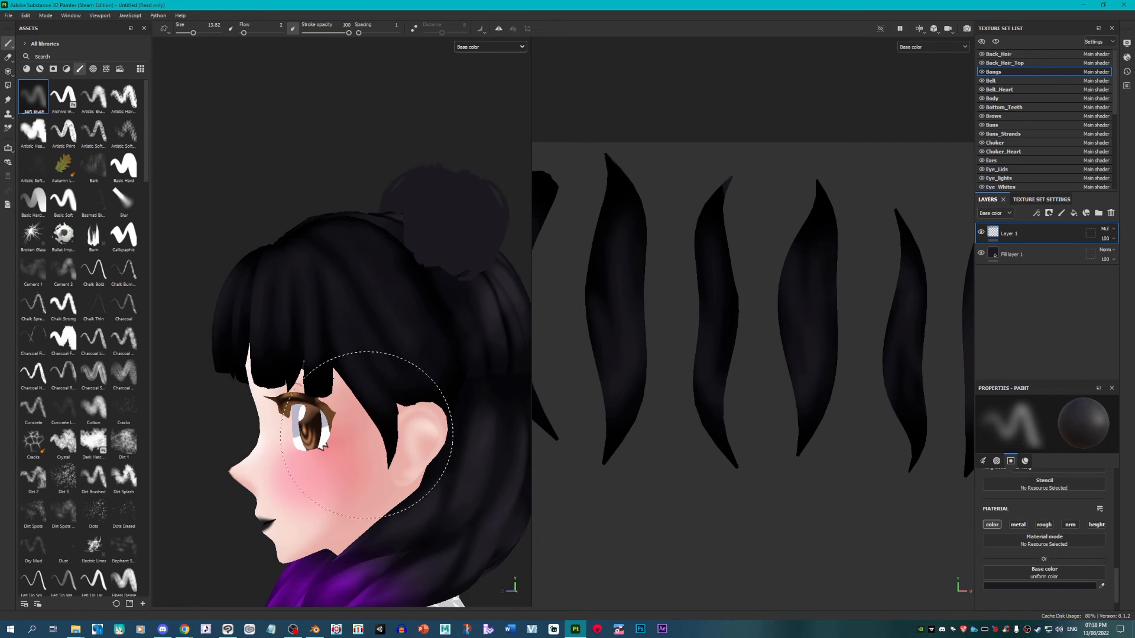
pyautogui.moveTo(244, 394)
pyautogui.keyDown('alt'); pyautogui.mouseDown()
pyautogui.moveTo(367, 337)
pyautogui.moveTo(376, 365)
pyautogui.moveTo(435, 367)
pyautogui.mouseUp(); pyautogui.keyUp('alt')
pyautogui.scroll(2, 384, 338)
pyautogui.keyDown('alt'); pyautogui.moveTo(440, 464); pyautogui.dragTo(420, 436); pyautogui.keyUp('alt')
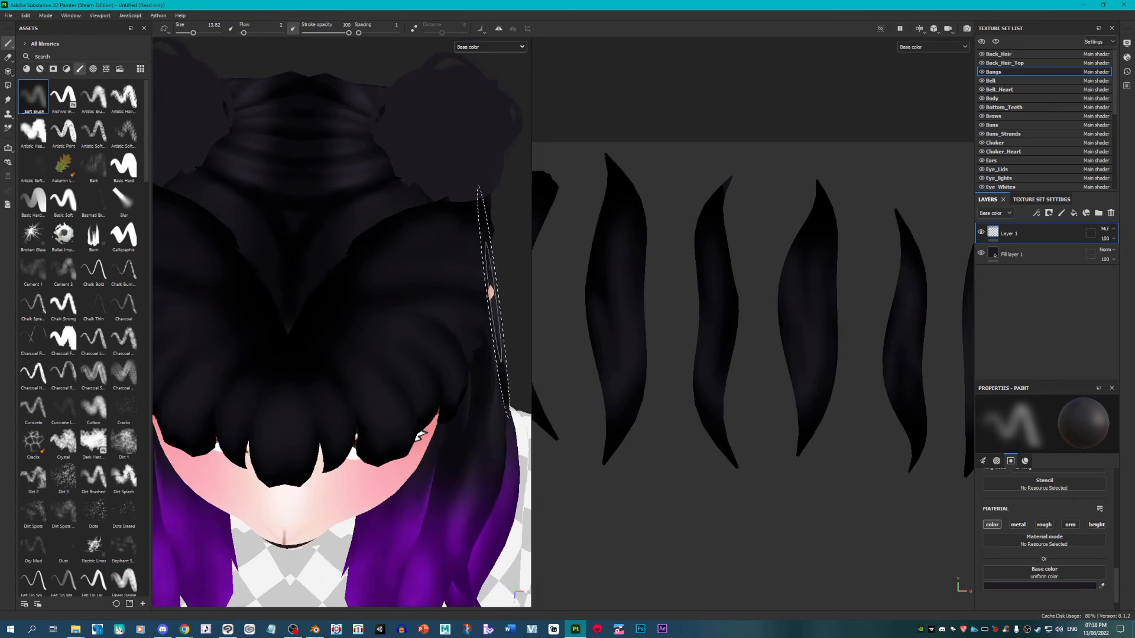
pyautogui.click(1021, 62)
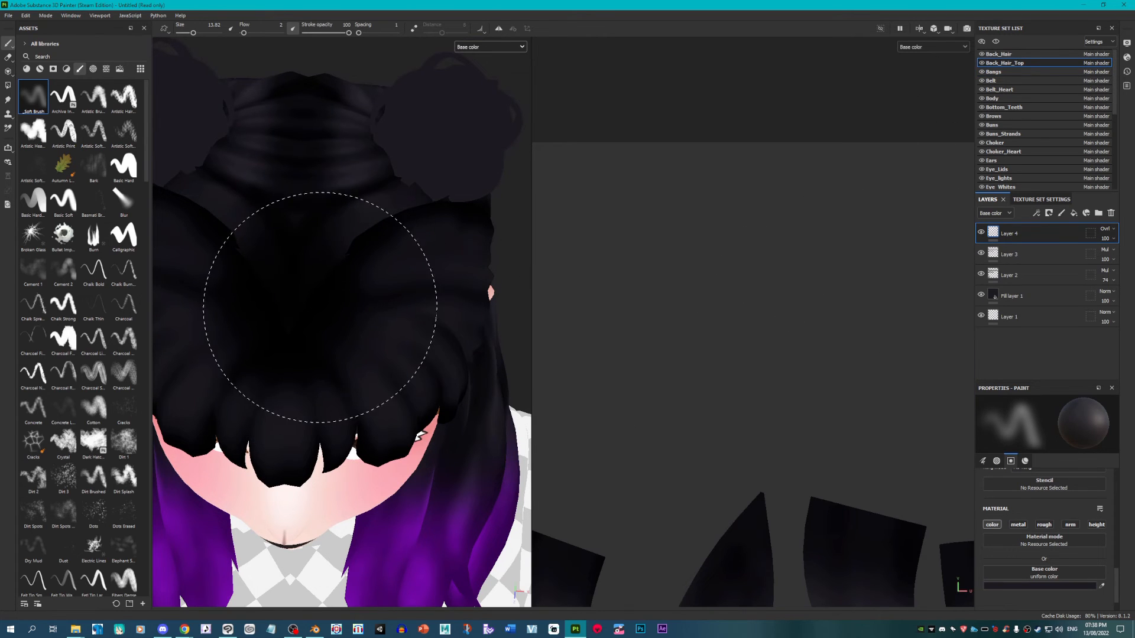
pyautogui.moveTo(419, 436)
pyautogui.keyDown('alt'); pyautogui.mouseDown()
pyautogui.moveTo(430, 291)
pyautogui.moveTo(406, 286)
pyautogui.moveTo(406, 266)
pyautogui.moveTo(424, 288)
pyautogui.mouseUp(); pyautogui.keyUp('alt')
pyautogui.scroll(5, 455, 278)
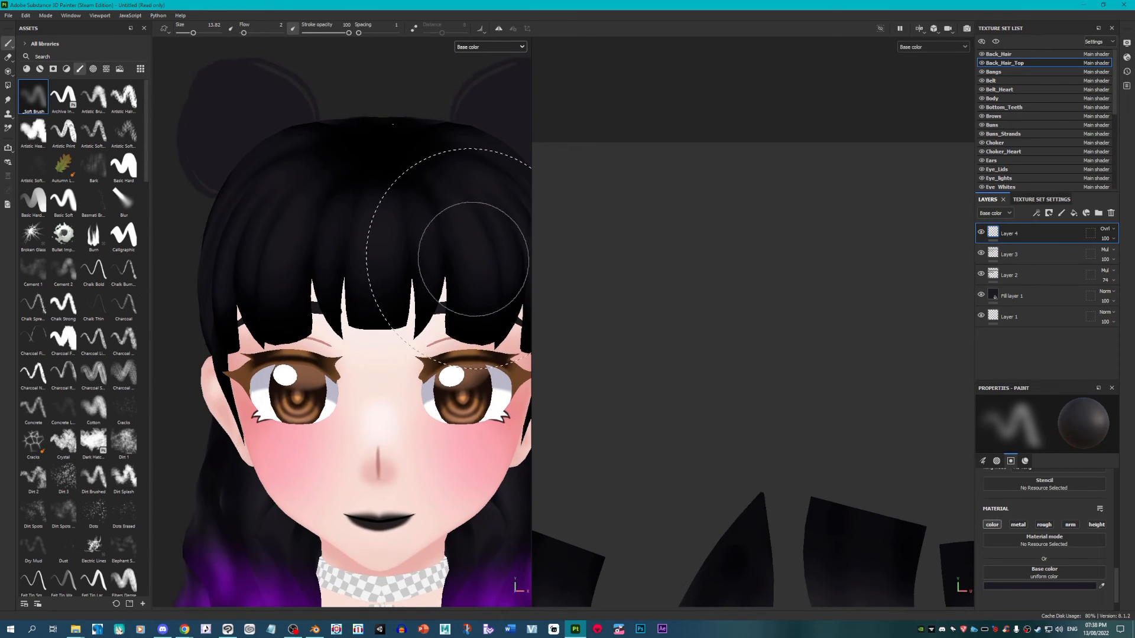
pyautogui.scroll(-4, 478, 260)
pyautogui.scroll(6, 392, 203)
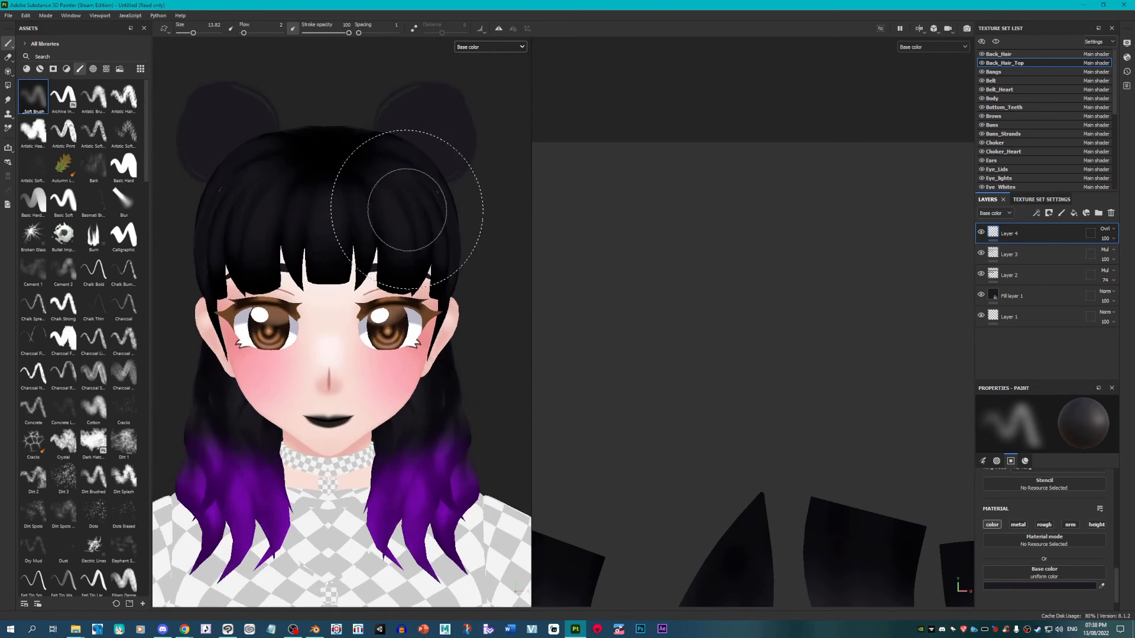
# Step: Set the paint brush's base color to white (FFFFFF)
pyautogui.click(1061, 213)
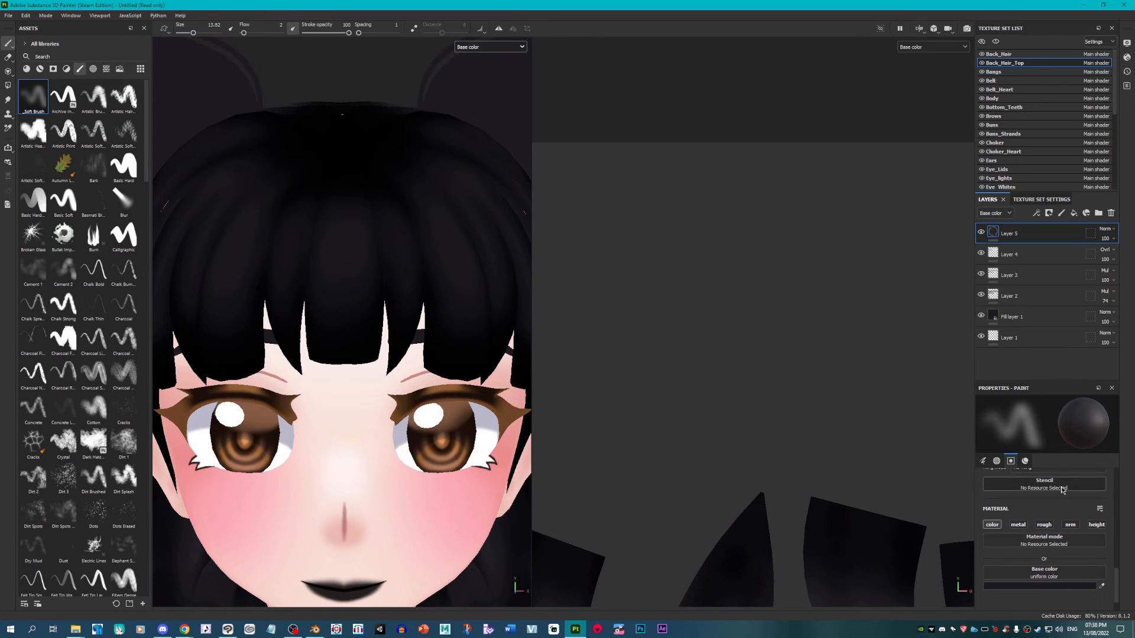
pyautogui.click(1101, 586)
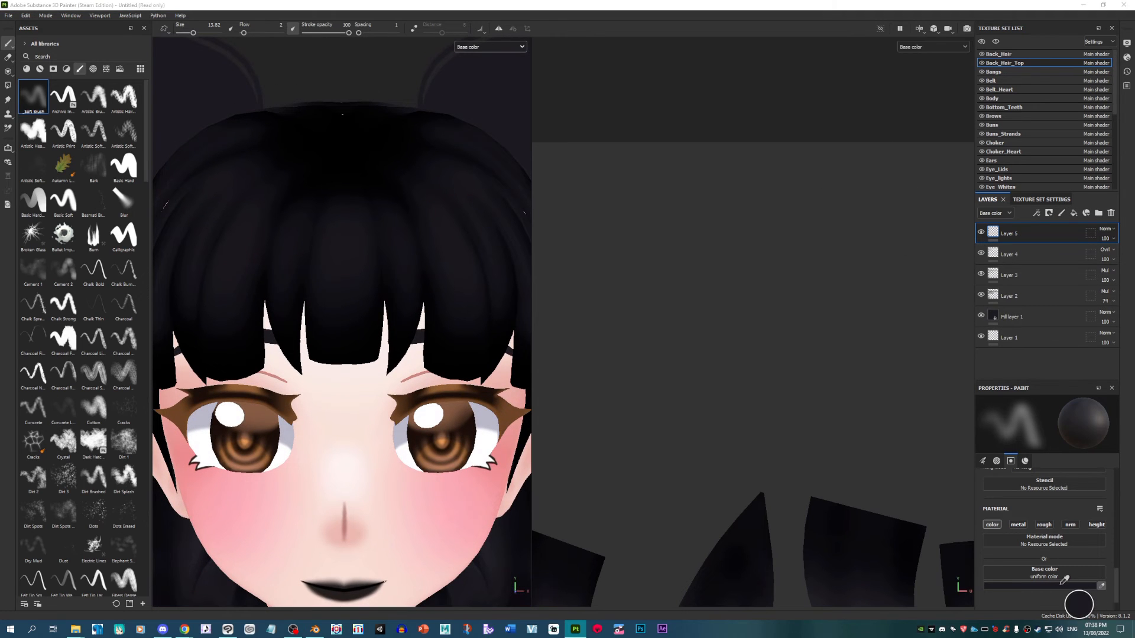
pyautogui.click(1061, 584)
pyautogui.click(1058, 585)
pyautogui.moveTo(863, 331); pyautogui.dragTo(828, 276)
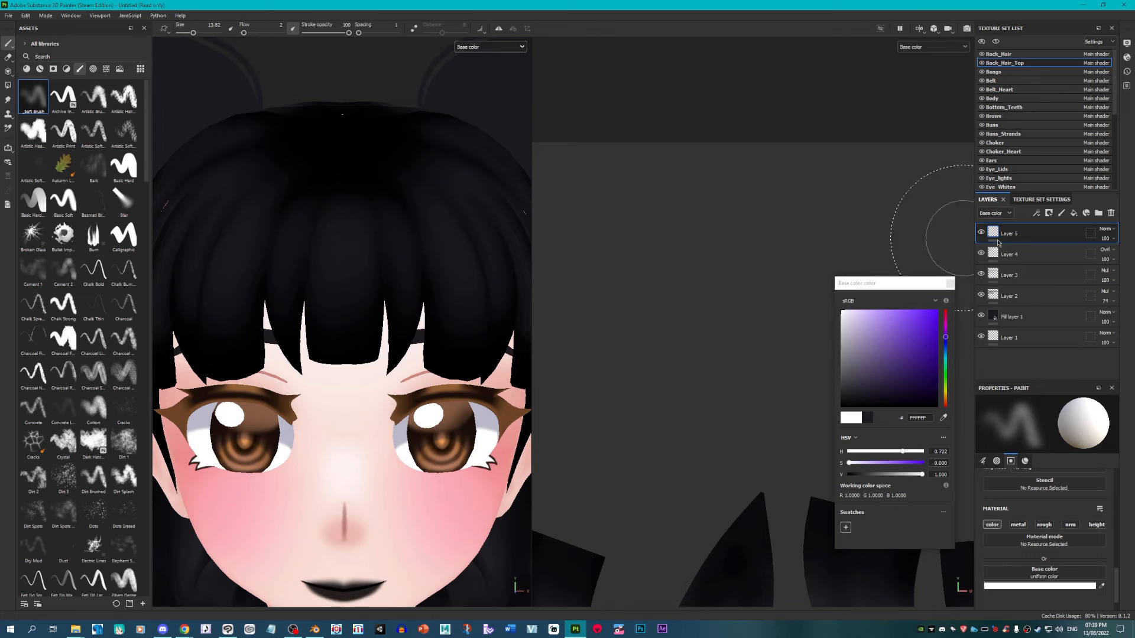
pyautogui.click(1106, 230)
pyautogui.click(1058, 155)
# Step: Add a paint layer above the shading on the Bangs texture set and set its blending mode to Overlay
pyautogui.click(1004, 71)
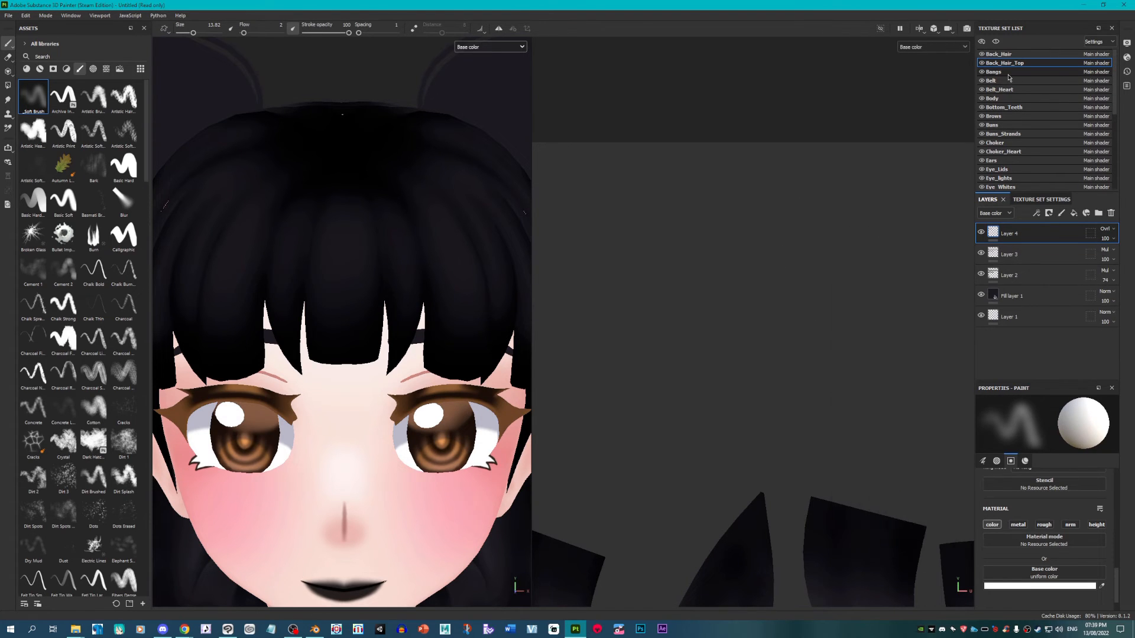
pyautogui.click(1061, 213)
pyautogui.click(1105, 229)
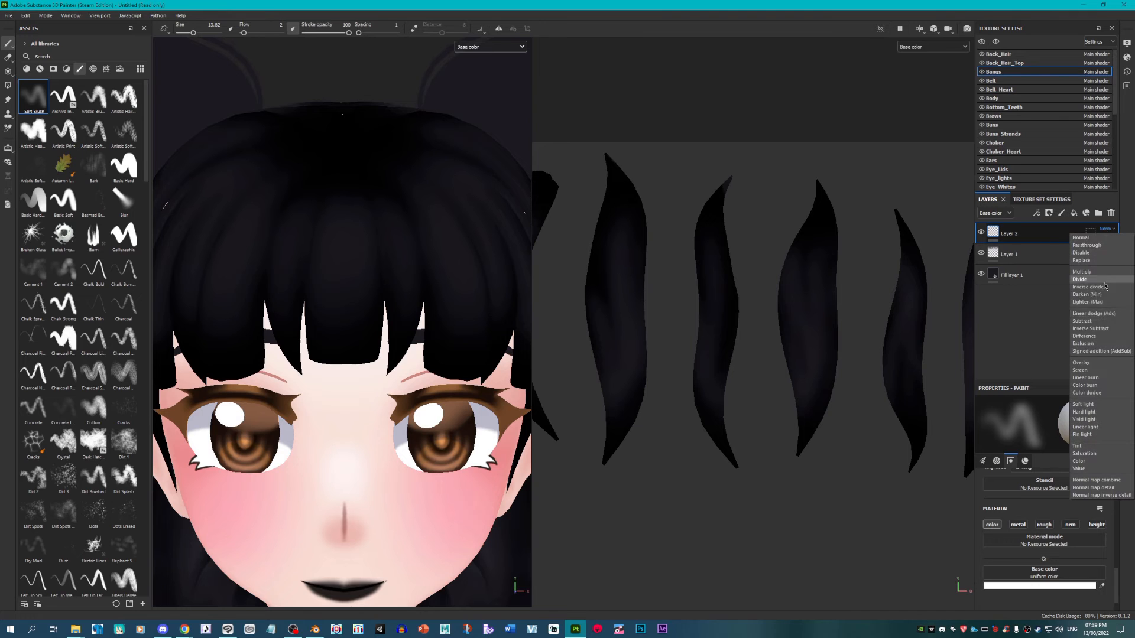
pyautogui.click(1095, 363)
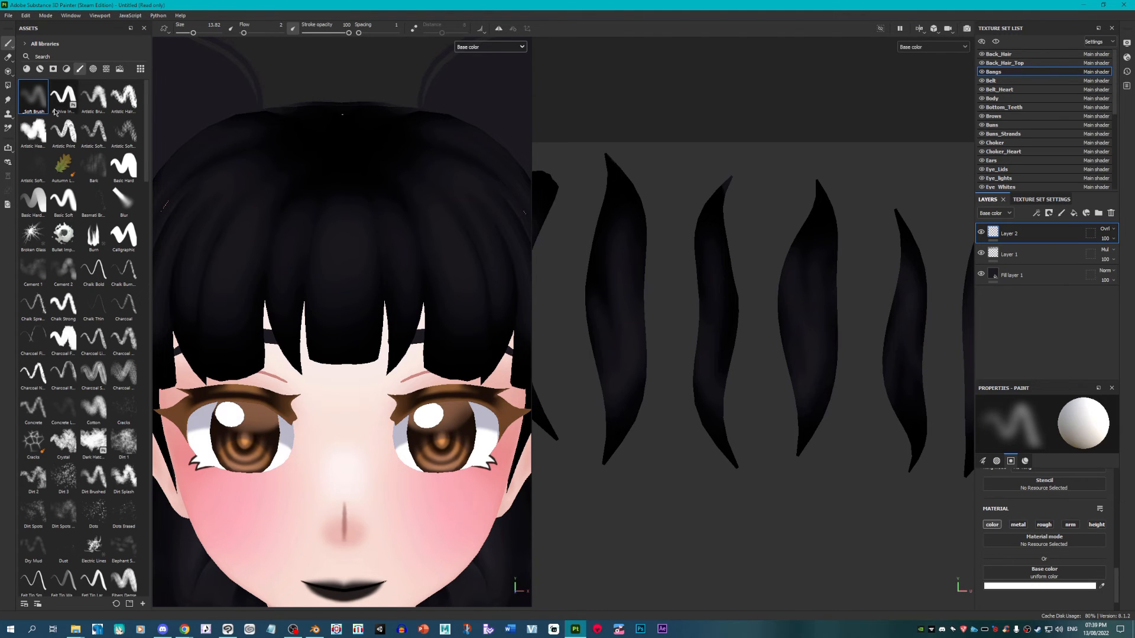
# Step: Shrink the soft brush and paint faint white highlights across the middle of the central bangs, enlarging the brush for wider strands
pyautogui.press('[')
pyautogui.press('[')
pyautogui.press('[')
pyautogui.press('[')
pyautogui.press('[')
pyautogui.press('[')
pyautogui.press('[')
pyautogui.press('[')
pyautogui.press('[')
pyautogui.press('[')
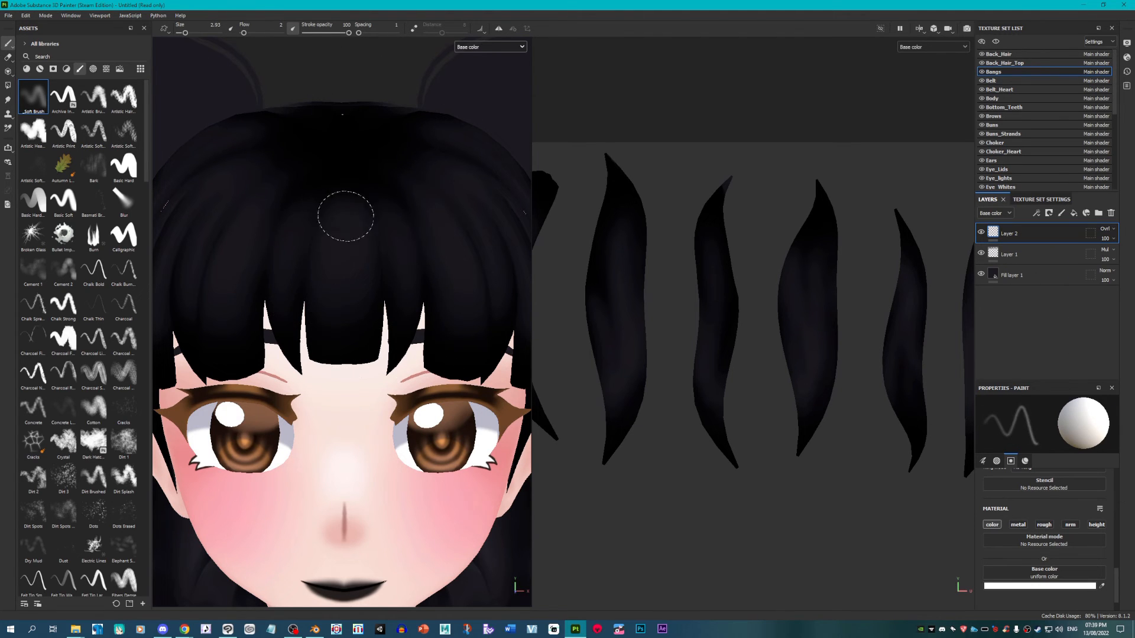
pyautogui.scroll(-2, 331, 273)
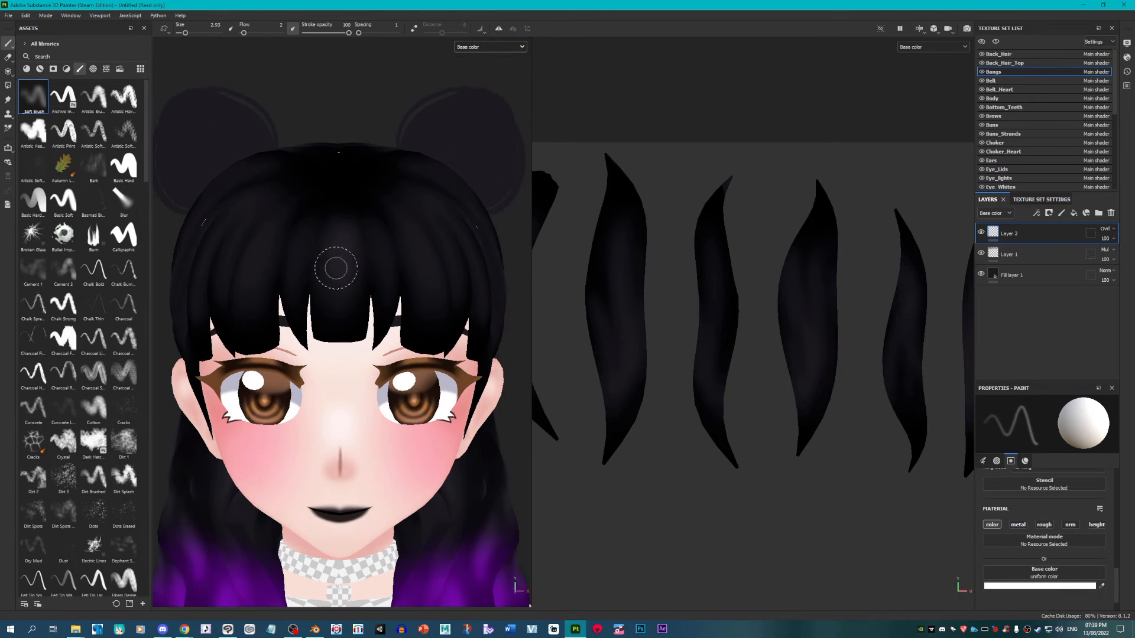
pyautogui.press(']')
pyautogui.press(']')
pyautogui.press(']')
pyautogui.press(']')
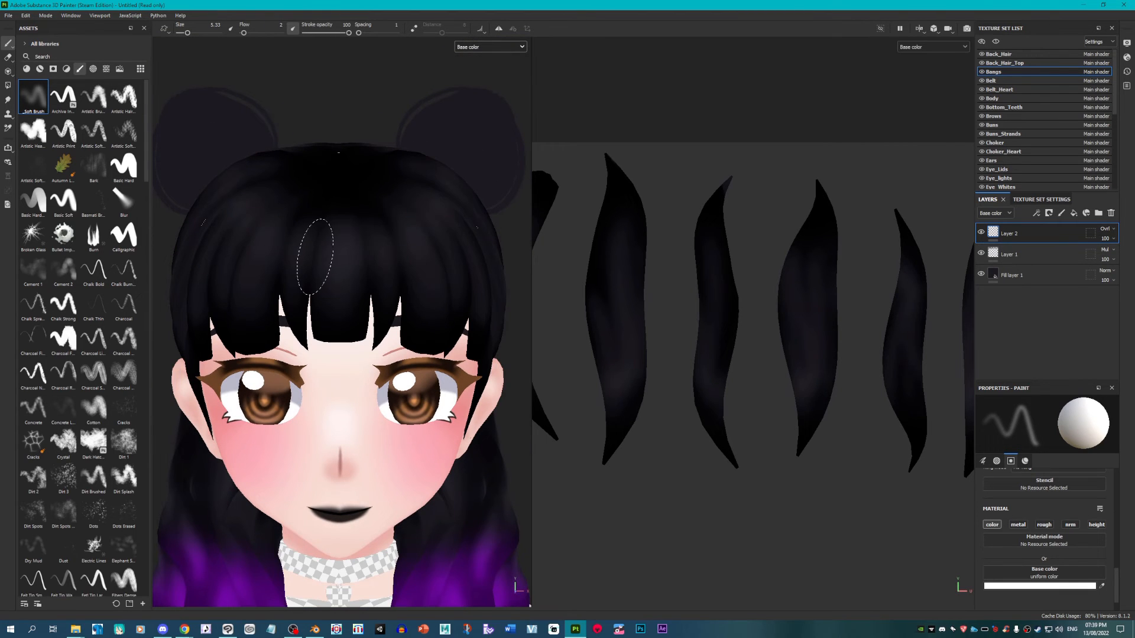
# Step: Extend the white highlights over the remaining bangs strands with a size 3.65 soft brush
pyautogui.scroll(-3, 469, 251)
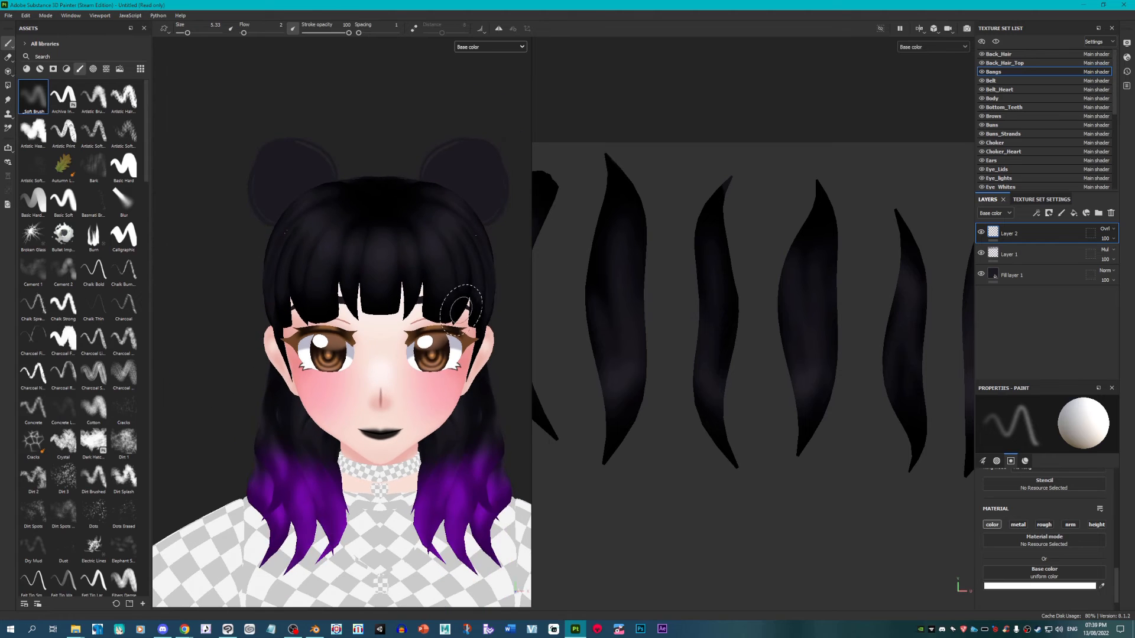
pyautogui.scroll(1, 349, 249)
pyautogui.scroll(2, 450, 259)
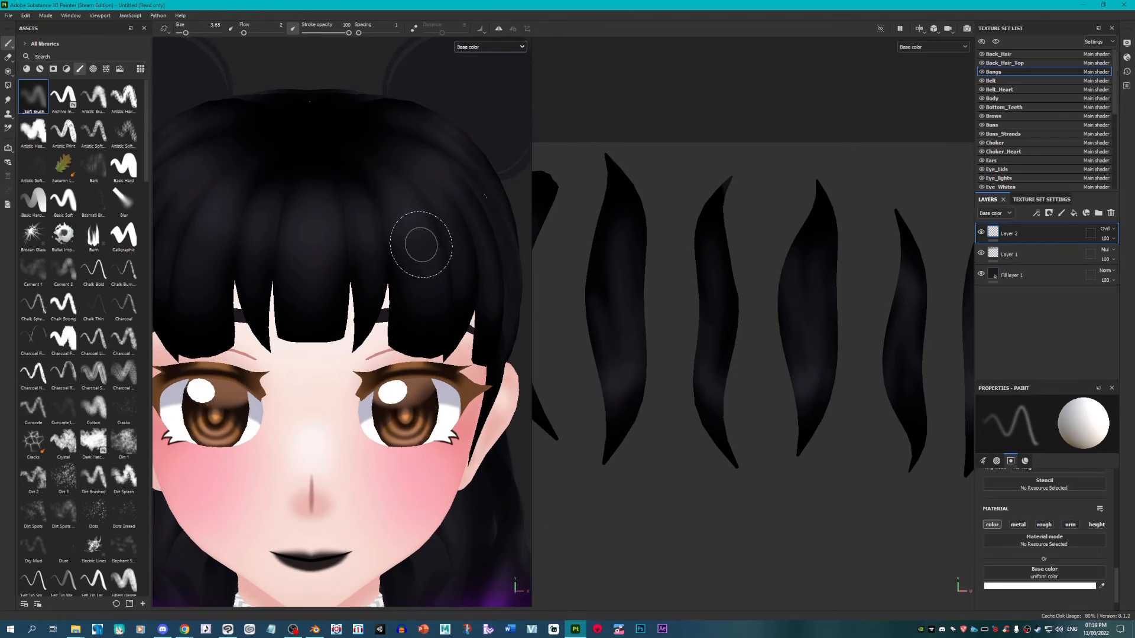
pyautogui.scroll(-5, 421, 245)
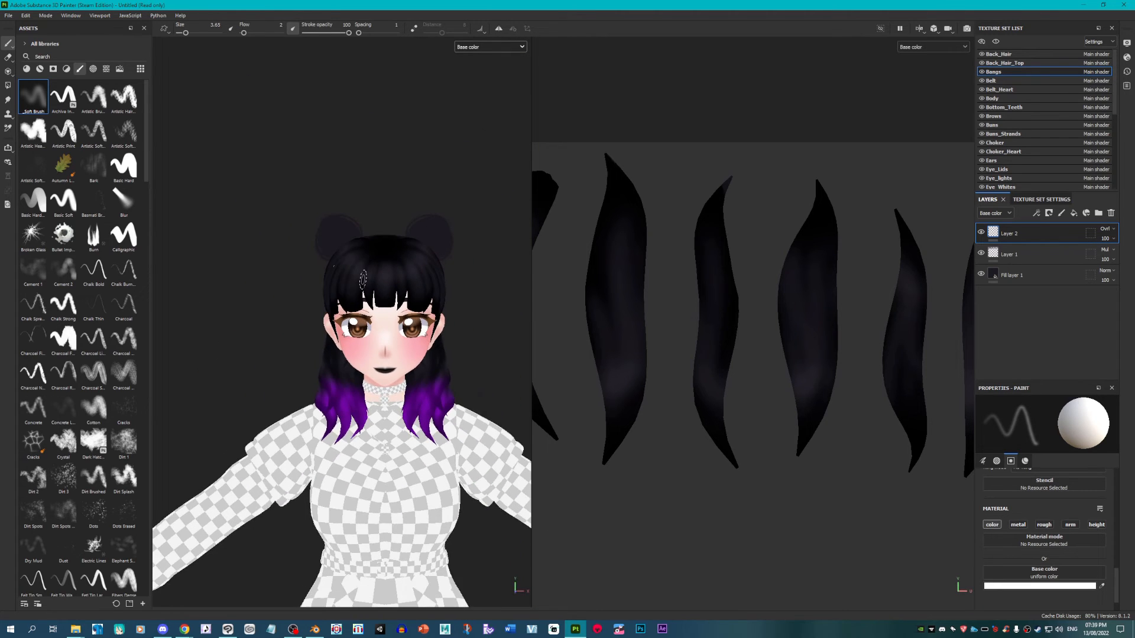
pyautogui.scroll(2, 363, 279)
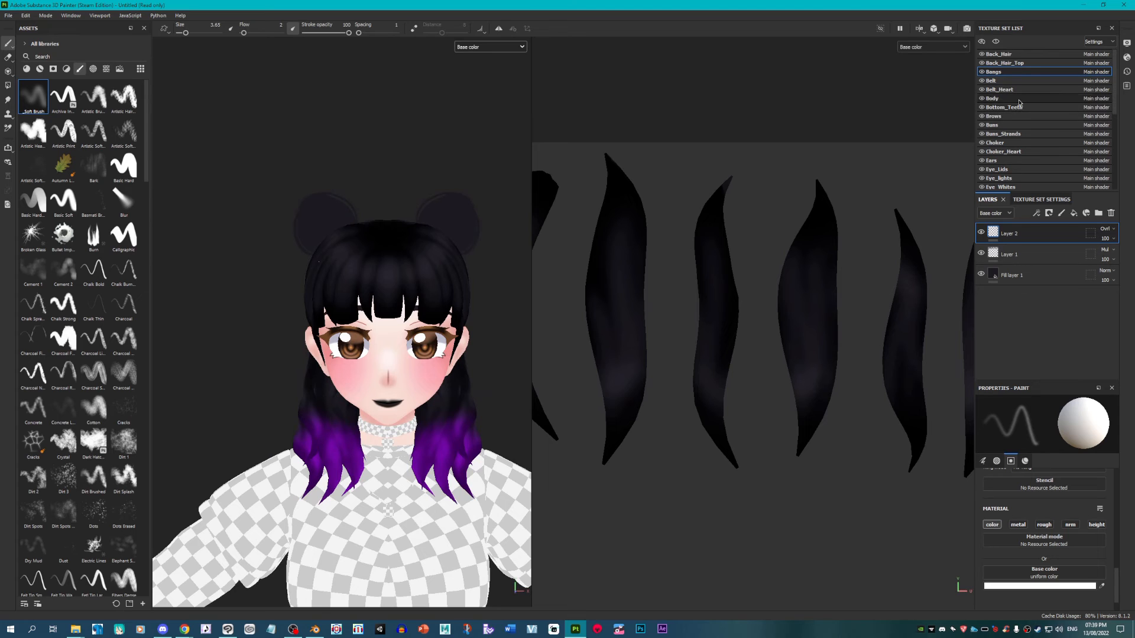
# Step: Paint a broad white highlight band around the bun on Layer 1 of the Buns texture set with the soft brush
pyautogui.click(1016, 125)
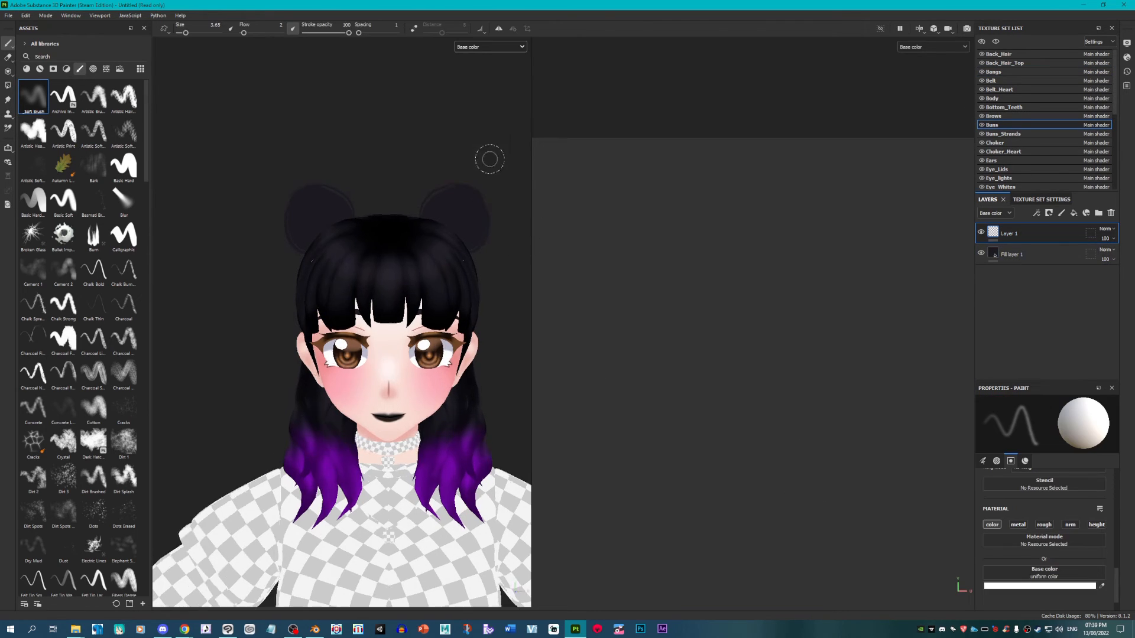
pyautogui.scroll(6, 361, 285)
pyautogui.scroll(1, 361, 285)
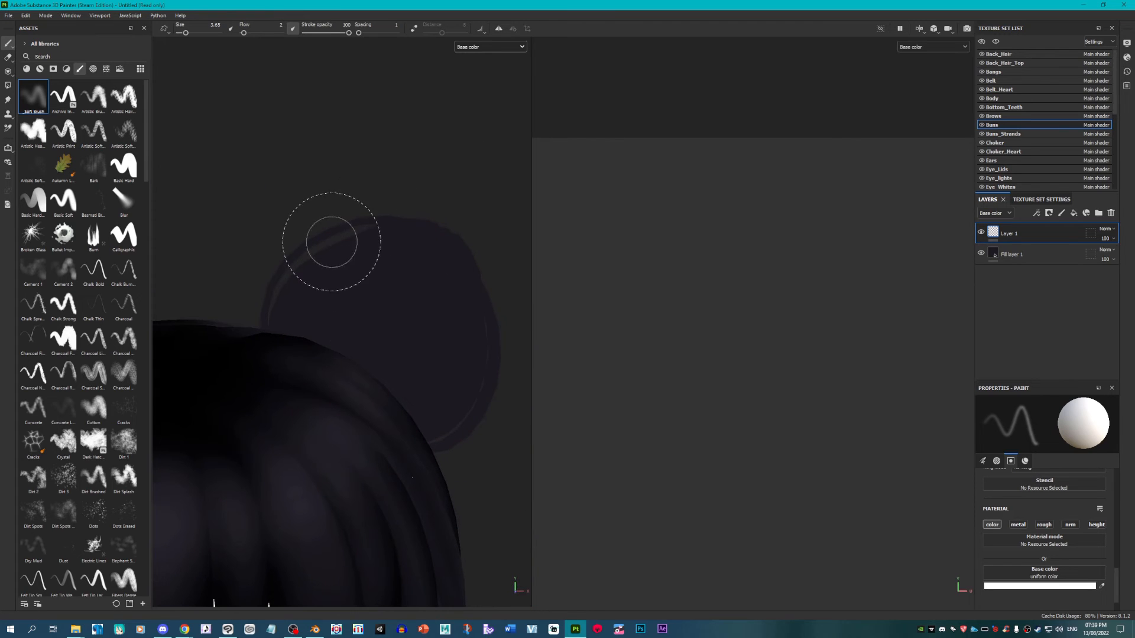
pyautogui.moveTo(331, 246)
pyautogui.mouseDown()
pyautogui.moveTo(461, 342)
pyautogui.moveTo(491, 349)
pyautogui.mouseUp()
pyautogui.moveTo(490, 349)
pyautogui.keyDown('alt'); pyautogui.mouseDown()
pyautogui.moveTo(308, 331)
pyautogui.moveTo(195, 336)
pyautogui.mouseUp(); pyautogui.keyUp('alt')
pyautogui.moveTo(233, 337)
pyautogui.mouseDown()
pyautogui.moveTo(254, 339)
pyautogui.moveTo(402, 282)
pyautogui.mouseUp()
pyautogui.keyDown('alt'); pyautogui.moveTo(402, 283); pyautogui.dragTo(325, 316); pyautogui.keyUp('alt')
pyautogui.moveTo(432, 258); pyautogui.dragTo(456, 231)
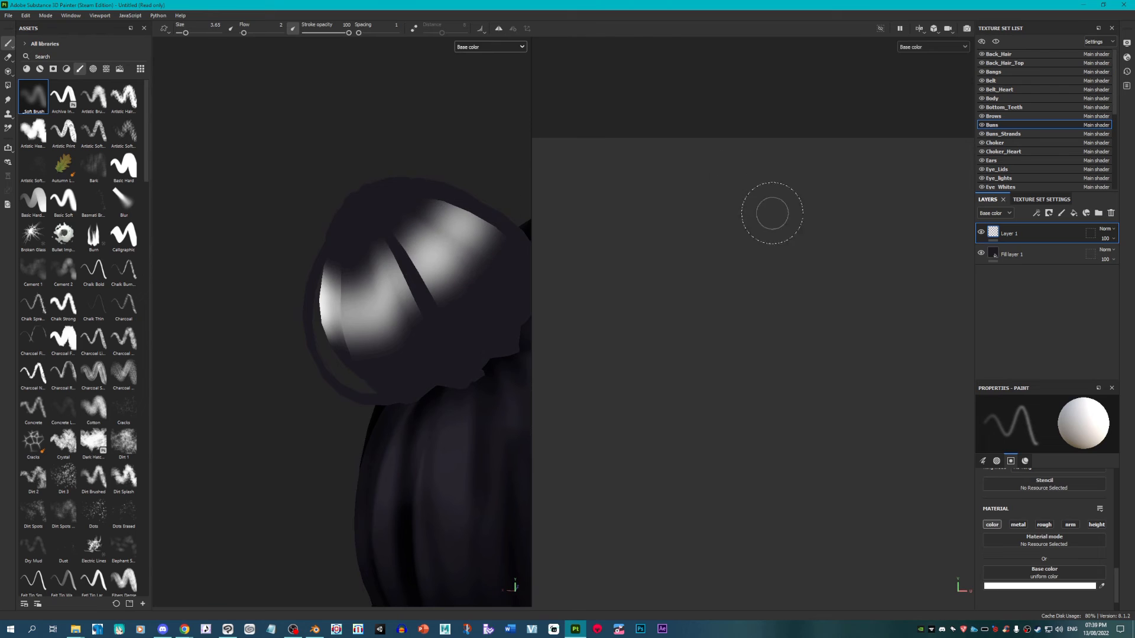
# Step: Set the Buns highlight layer's blending mode to Overlay and continue the soft highlights around the rest of the bun
pyautogui.click(1105, 229)
pyautogui.click(1081, 362)
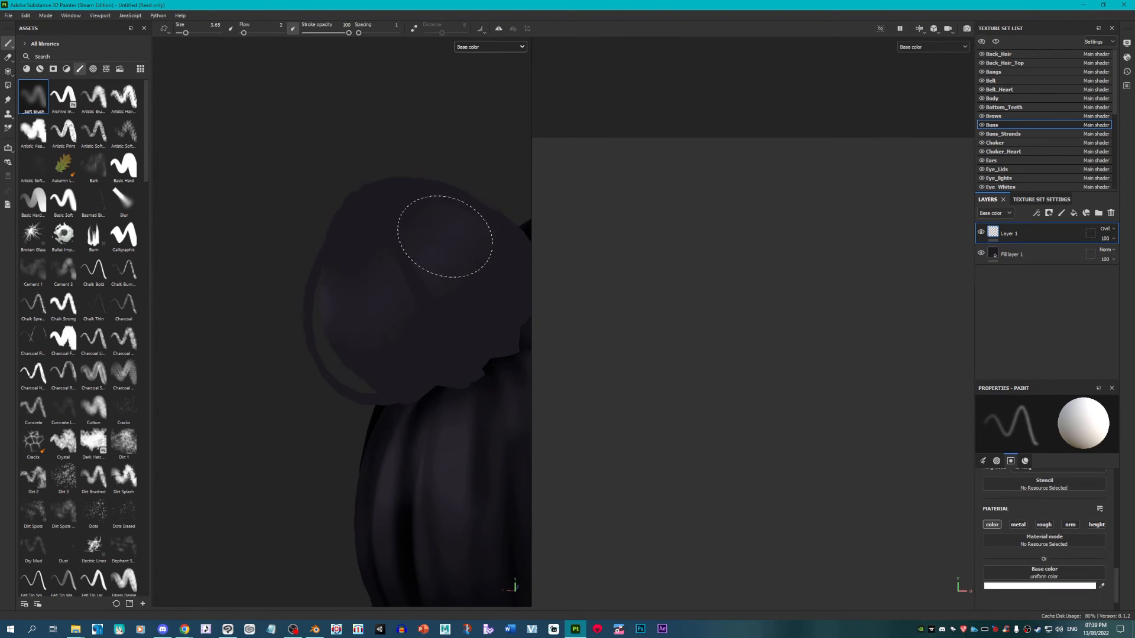
pyautogui.moveTo(445, 237)
pyautogui.keyDown('alt'); pyautogui.mouseDown()
pyautogui.moveTo(382, 293)
pyautogui.moveTo(301, 314)
pyautogui.moveTo(428, 328)
pyautogui.mouseUp(); pyautogui.keyUp('alt')
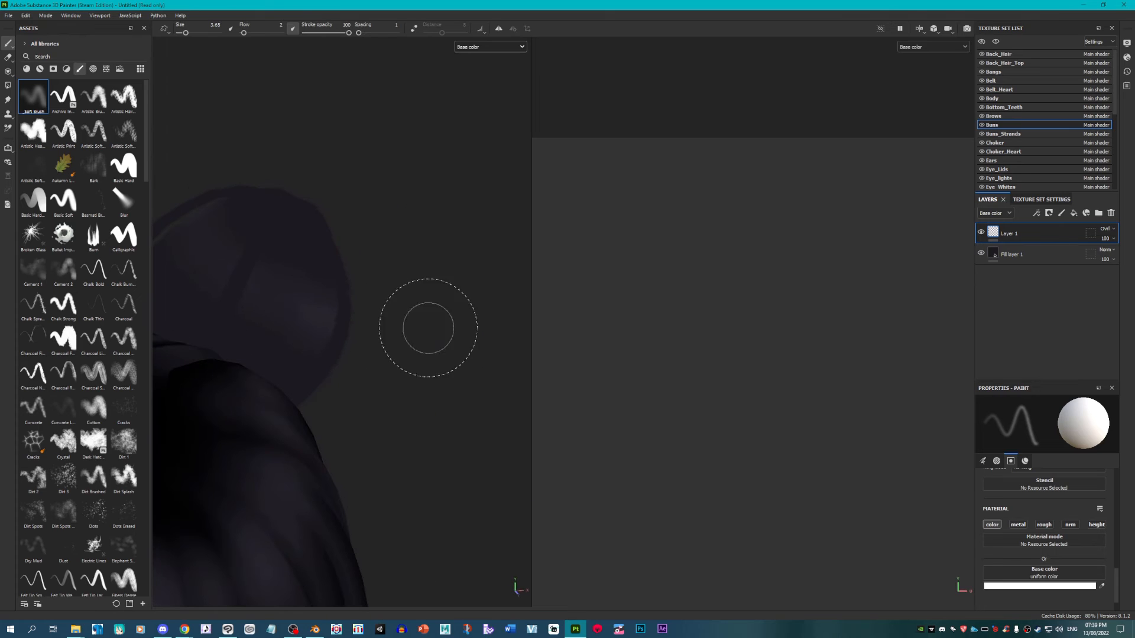
pyautogui.keyDown('alt'); pyautogui.moveTo(218, 243); pyautogui.dragTo(456, 334); pyautogui.keyUp('alt')
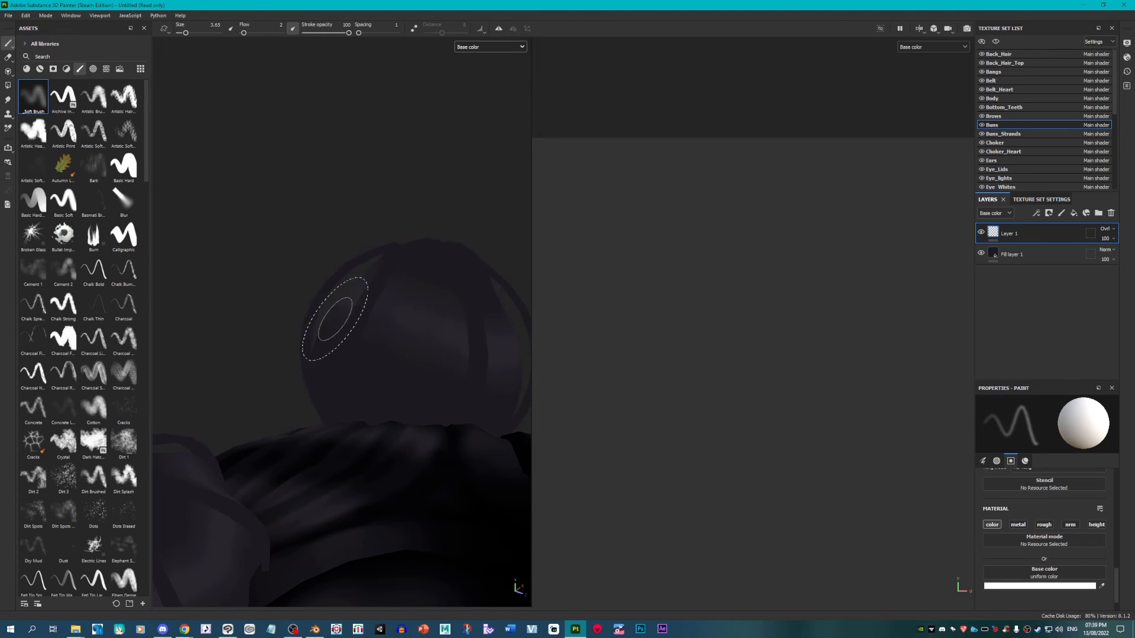
pyautogui.keyDown('alt'); pyautogui.moveTo(337, 325); pyautogui.dragTo(720, 291); pyautogui.keyUp('alt')
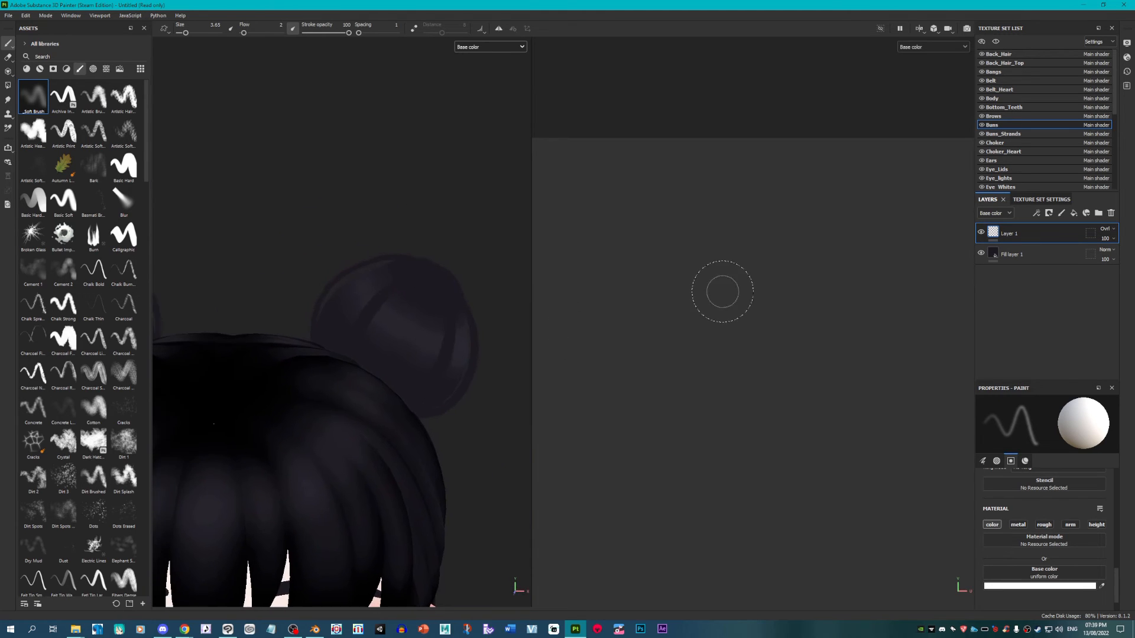
# Step: Add a Multiply paint layer between the Buns highlights and the fill, and sample the dark bun color for the brush
pyautogui.click(1061, 213)
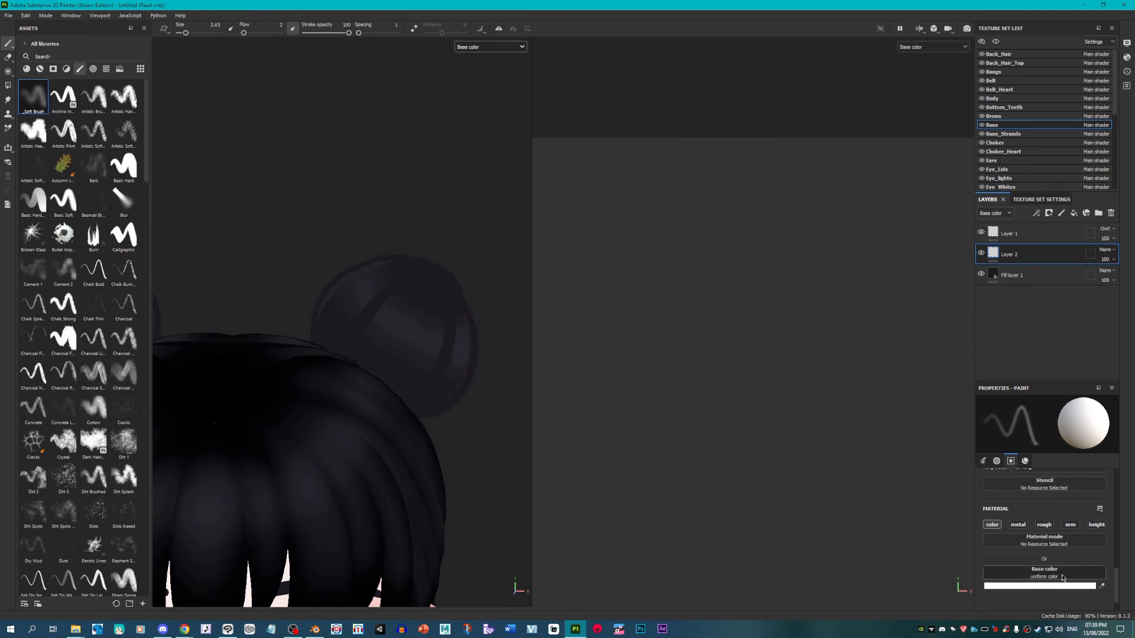
pyautogui.click(1100, 587)
pyautogui.click(433, 288)
pyautogui.scroll(3, 443, 299)
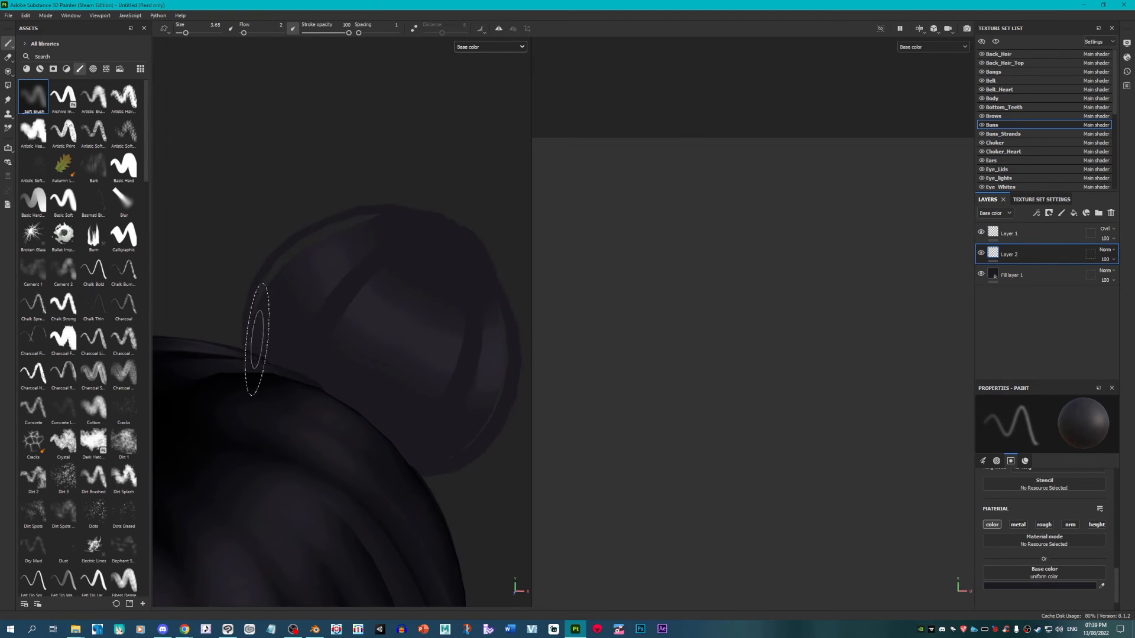
pyautogui.click(1104, 250)
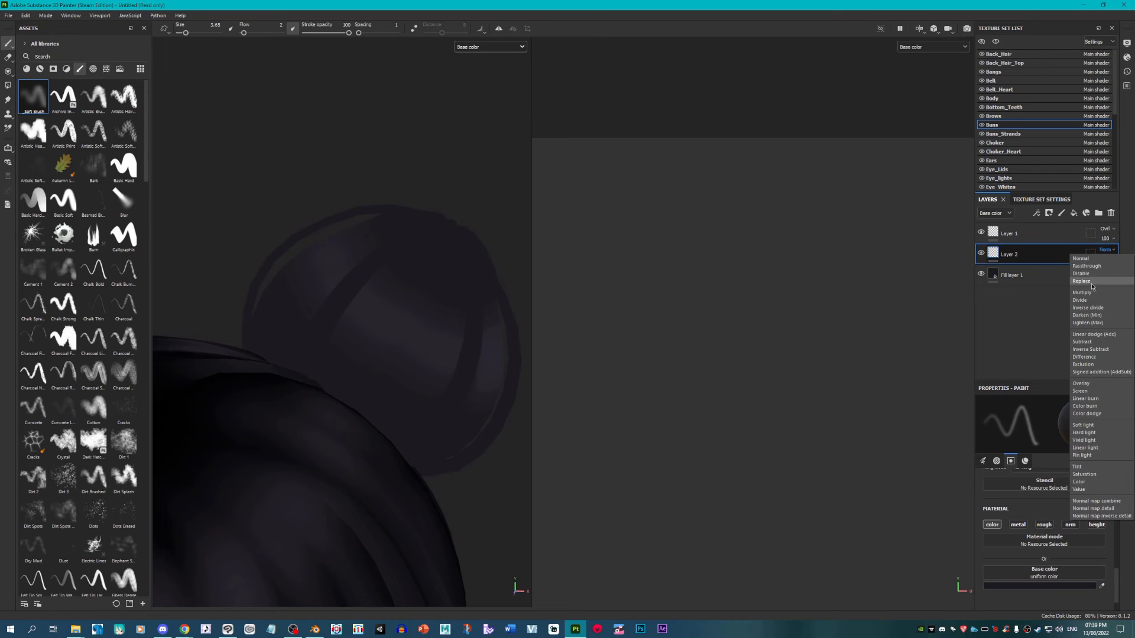
pyautogui.click(1094, 289)
# Step: Paint soft dark shading around the base of the bun on the Buns Multiply layer, where it meets the head
pyautogui.keyDown('alt'); pyautogui.moveTo(438, 439); pyautogui.dragTo(492, 394); pyautogui.keyUp('alt')
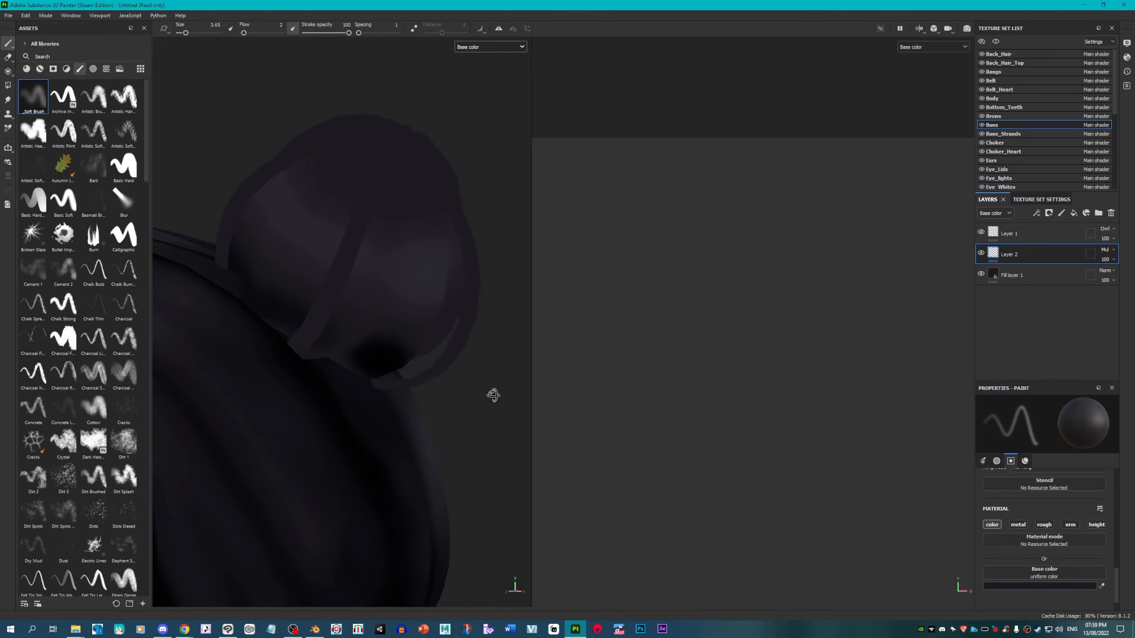
pyautogui.keyDown('alt'); pyautogui.moveTo(360, 367); pyautogui.dragTo(271, 329); pyautogui.keyUp('alt')
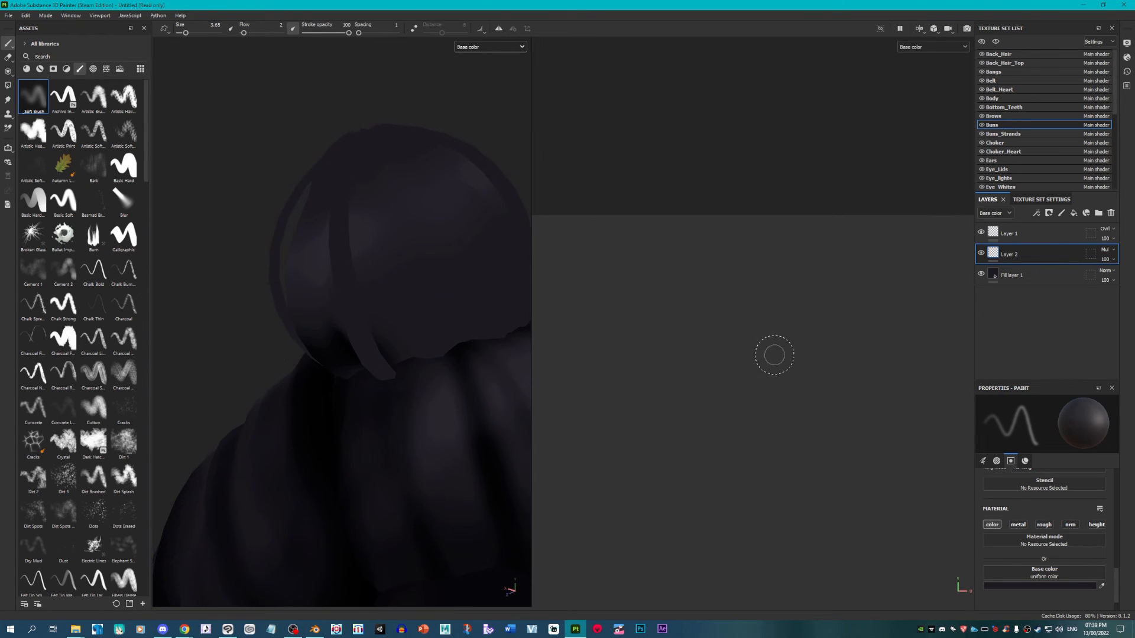
pyautogui.scroll(5, 742, 441)
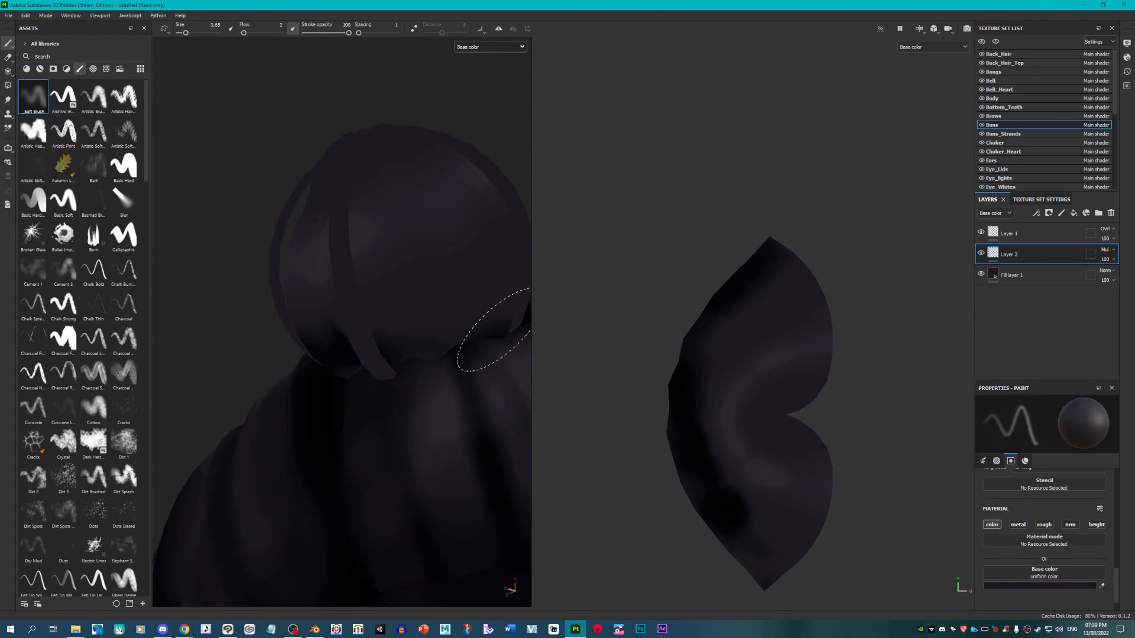
pyautogui.moveTo(494, 330); pyautogui.dragTo(380, 355)
pyautogui.keyDown('alt'); pyautogui.moveTo(380, 355); pyautogui.dragTo(254, 393, button='middle'); pyautogui.keyUp('alt')
pyautogui.moveTo(280, 405); pyautogui.dragTo(329, 383)
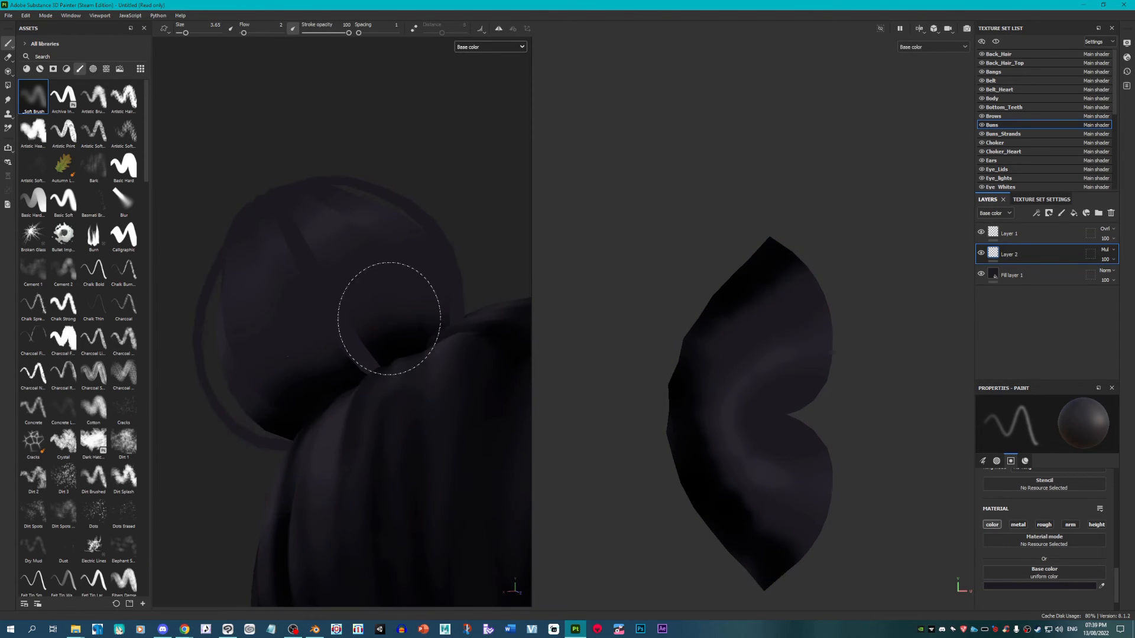
pyautogui.moveTo(482, 322)
pyautogui.keyDown('alt'); pyautogui.mouseDown()
pyautogui.moveTo(332, 374)
pyautogui.moveTo(405, 360)
pyautogui.moveTo(417, 291)
pyautogui.moveTo(332, 264)
pyautogui.moveTo(305, 309)
pyautogui.mouseUp(); pyautogui.keyUp('alt')
# Step: Paint dark strand creases from the bun's tip down to its base with a smaller soft brush, all around the bun
pyautogui.keyDown('alt'); pyautogui.moveTo(401, 321); pyautogui.dragTo(348, 294); pyautogui.keyUp('alt')
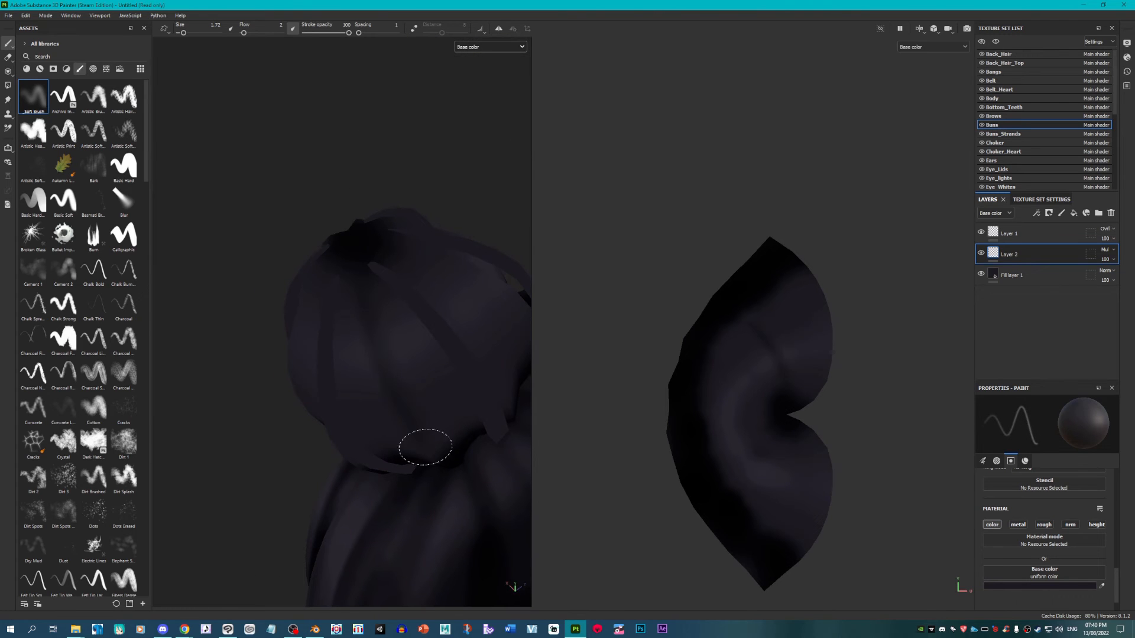
pyautogui.moveTo(450, 478)
pyautogui.keyDown('alt'); pyautogui.mouseDown()
pyautogui.moveTo(451, 400)
pyautogui.moveTo(431, 413)
pyautogui.moveTo(459, 291)
pyautogui.moveTo(304, 413)
pyautogui.moveTo(241, 388)
pyautogui.moveTo(274, 433)
pyautogui.moveTo(419, 317)
pyautogui.mouseUp(); pyautogui.keyUp('alt')
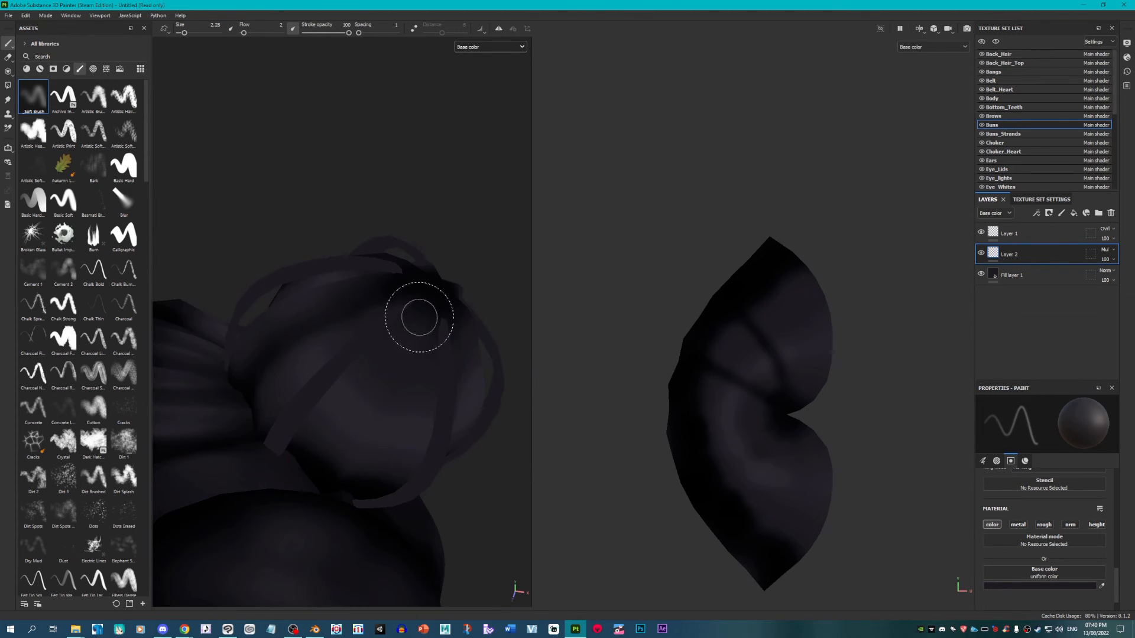
pyautogui.keyDown('alt'); pyautogui.moveTo(370, 473); pyautogui.dragTo(339, 391); pyautogui.keyUp('alt')
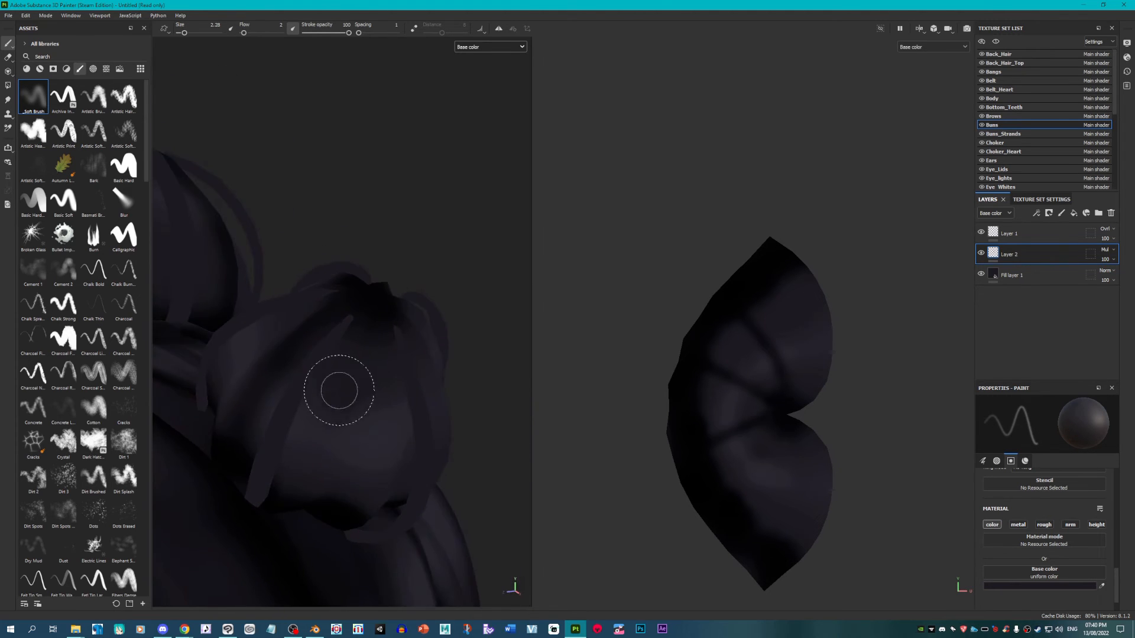
pyautogui.moveTo(330, 500)
pyautogui.keyDown('alt'); pyautogui.mouseDown()
pyautogui.moveTo(353, 355)
pyautogui.moveTo(391, 422)
pyautogui.mouseUp(); pyautogui.keyUp('alt')
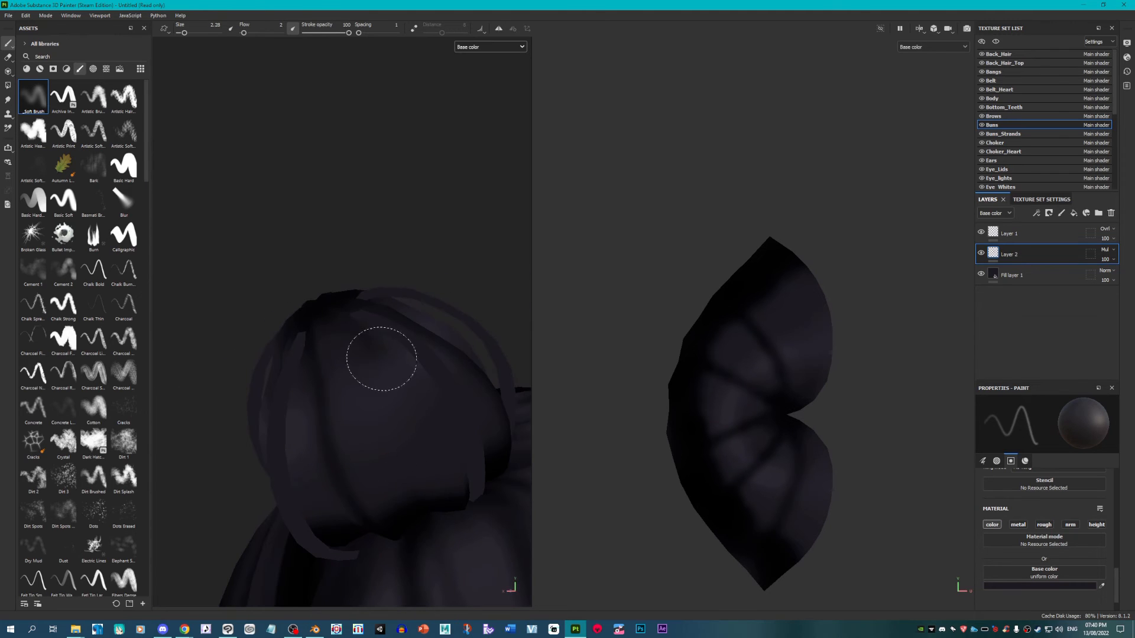
pyautogui.keyDown('alt'); pyautogui.moveTo(392, 374); pyautogui.dragTo(374, 305); pyautogui.keyUp('alt')
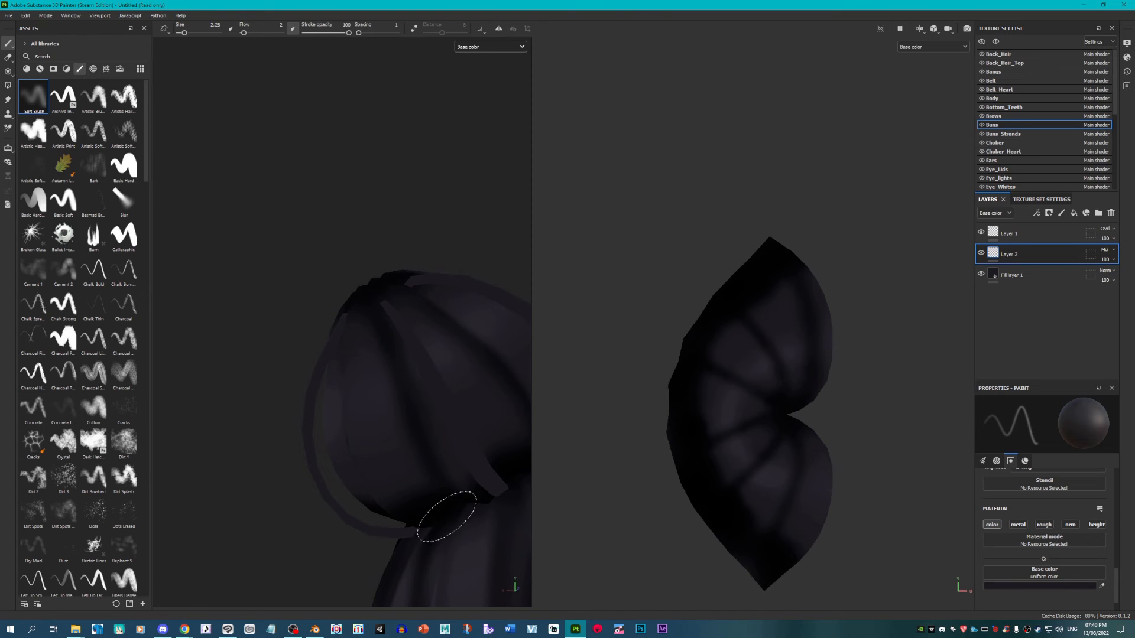
pyautogui.keyDown('alt'); pyautogui.moveTo(446, 517); pyautogui.dragTo(380, 325); pyautogui.keyUp('alt')
pyautogui.keyDown('alt'); pyautogui.moveTo(380, 486); pyautogui.dragTo(332, 350); pyautogui.keyUp('alt')
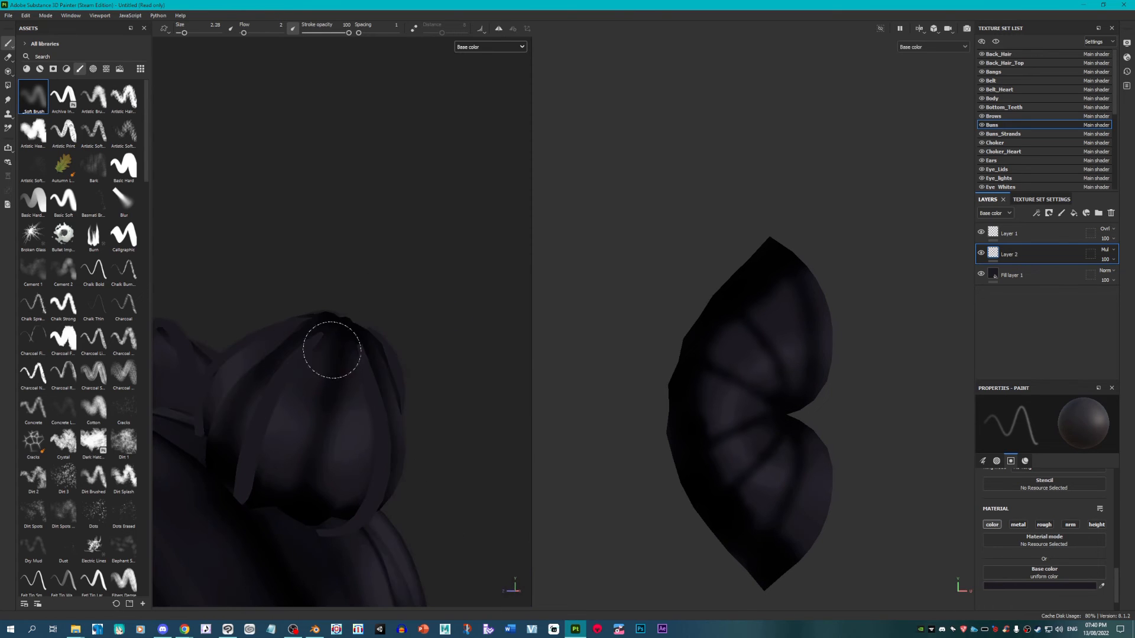
pyautogui.keyDown('alt'); pyautogui.moveTo(278, 520); pyautogui.dragTo(209, 467); pyautogui.keyUp('alt')
pyautogui.keyDown('alt'); pyautogui.moveTo(288, 520); pyautogui.dragTo(235, 343); pyautogui.keyUp('alt')
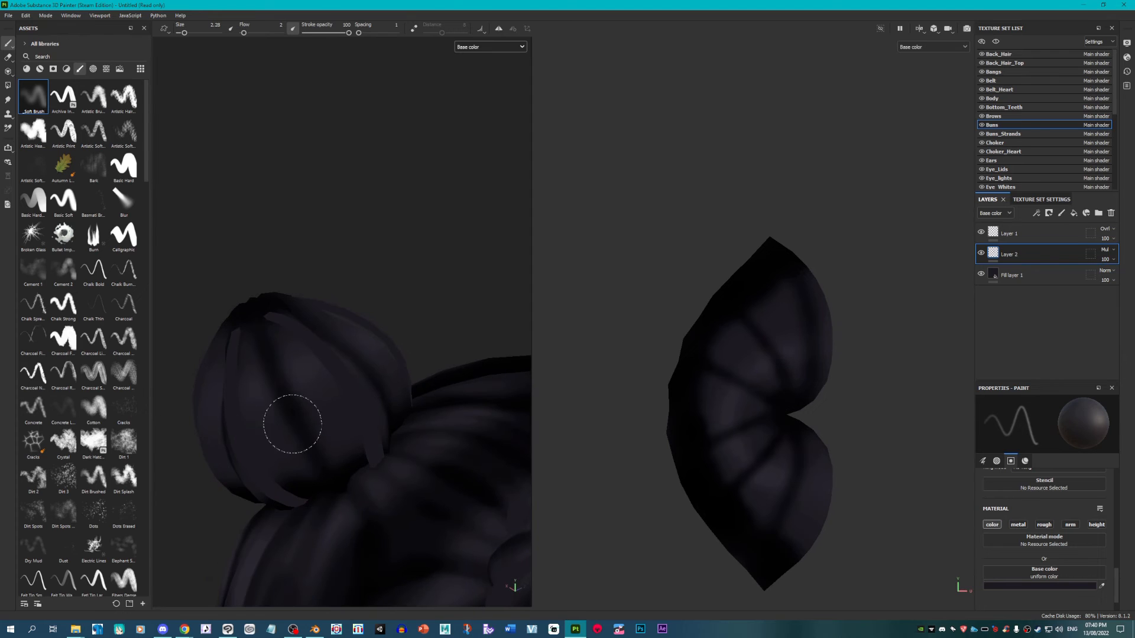
# Step: Check the shaded buns against the rest of the hair and set the Buns Multiply layer's opacity to 77
pyautogui.keyDown('alt'); pyautogui.moveTo(292, 424); pyautogui.dragTo(361, 256); pyautogui.keyUp('alt')
pyautogui.keyDown('alt'); pyautogui.moveTo(427, 442); pyautogui.dragTo(395, 451, button='right'); pyautogui.keyUp('alt')
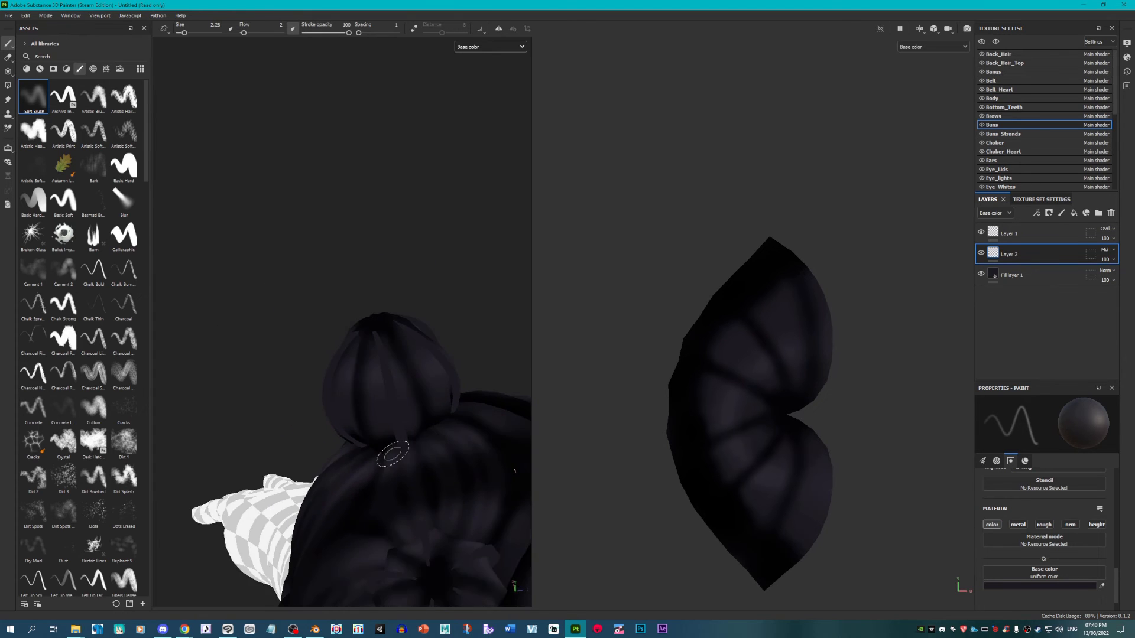
pyautogui.keyDown('alt'); pyautogui.moveTo(395, 451); pyautogui.dragTo(497, 327); pyautogui.keyUp('alt')
pyautogui.keyDown('alt'); pyautogui.moveTo(405, 422); pyautogui.dragTo(354, 473, button='right'); pyautogui.keyUp('alt')
pyautogui.keyDown('alt'); pyautogui.moveTo(355, 473); pyautogui.dragTo(332, 402, button='middle'); pyautogui.keyUp('alt')
pyautogui.keyDown('alt'); pyautogui.moveTo(333, 402); pyautogui.dragTo(364, 395); pyautogui.keyUp('alt')
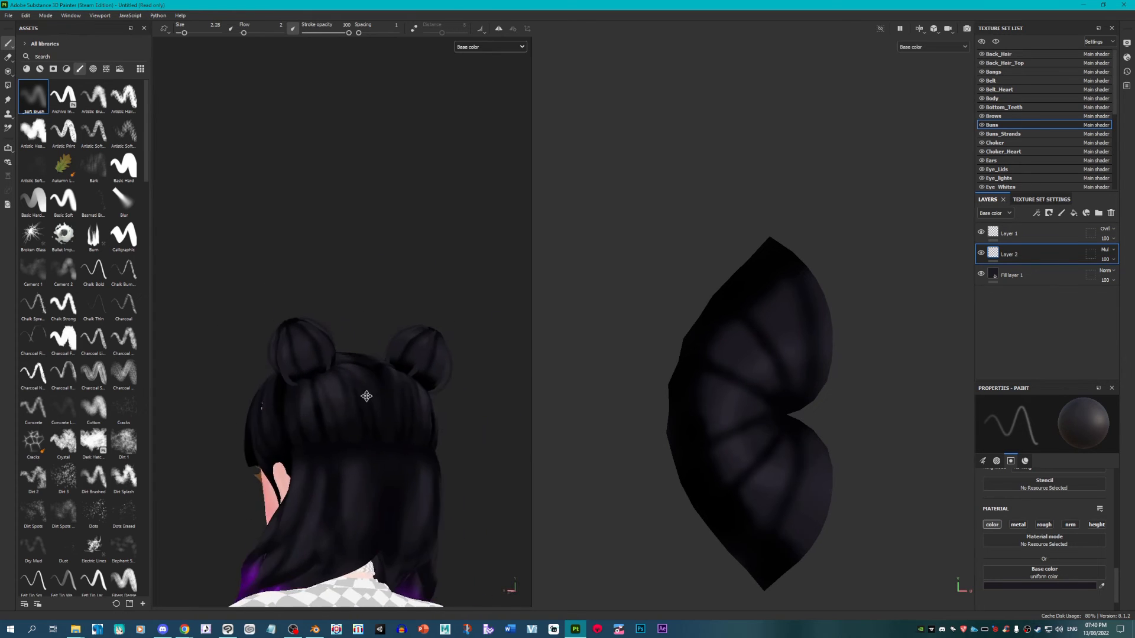
pyautogui.keyDown('alt'); pyautogui.moveTo(365, 395); pyautogui.dragTo(339, 343, button='right'); pyautogui.keyUp('alt')
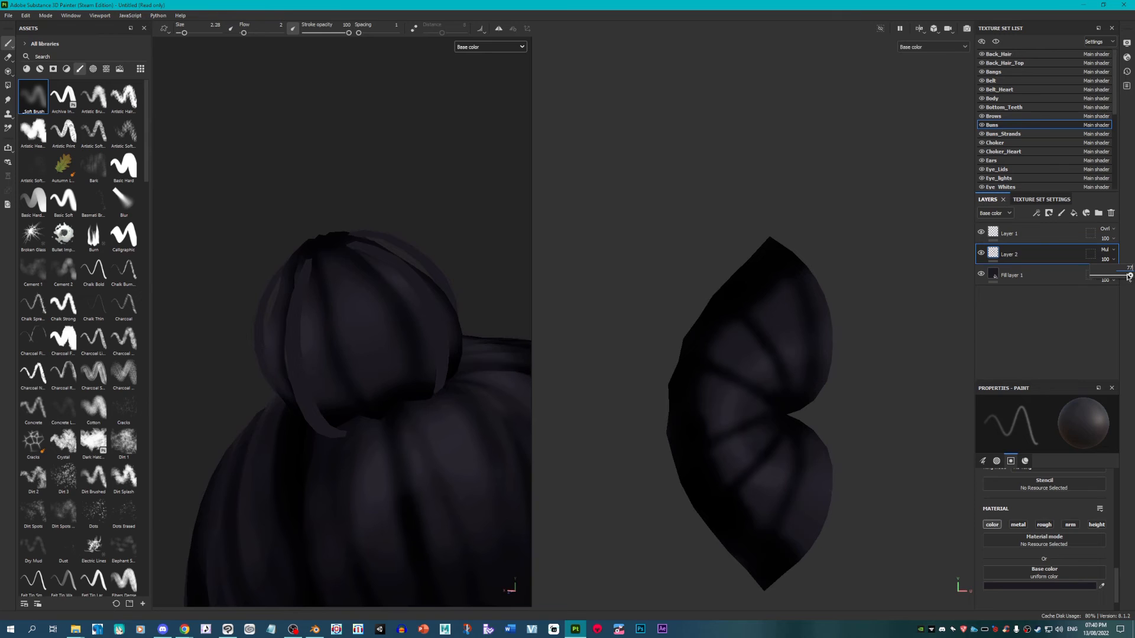
pyautogui.moveTo(1128, 276); pyautogui.dragTo(1121, 276)
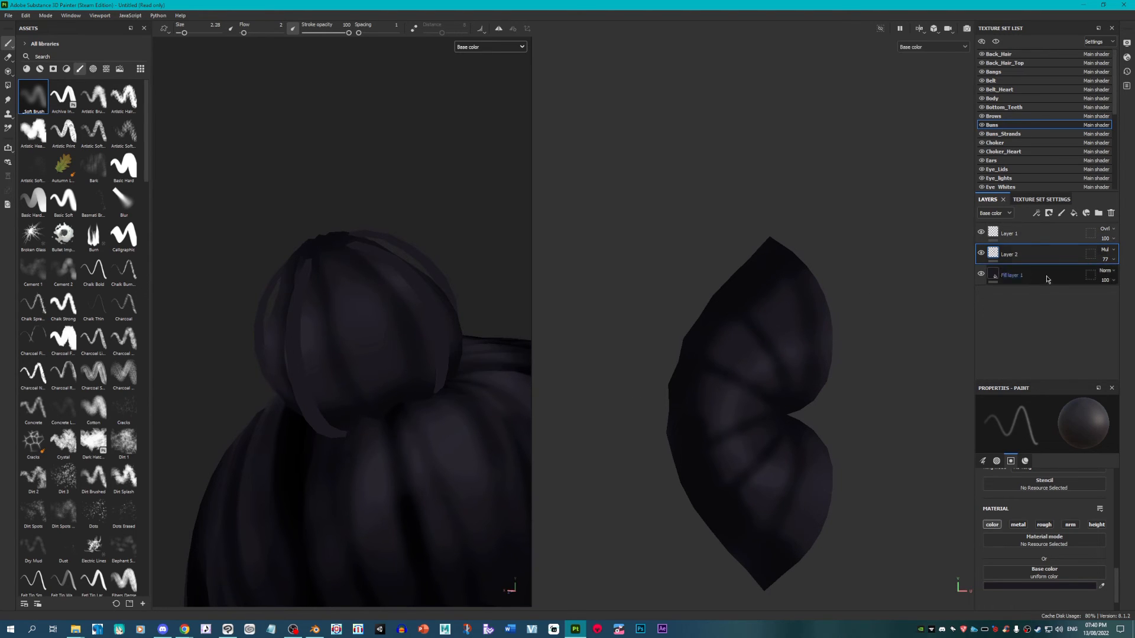
# Step: Add a Multiply paint layer above the fill in the Buns_Strands texture set and select it for painting
pyautogui.click(1005, 134)
pyautogui.moveTo(1034, 231); pyautogui.dragTo(1052, 266)
pyautogui.click(1106, 229)
pyautogui.click(1091, 266)
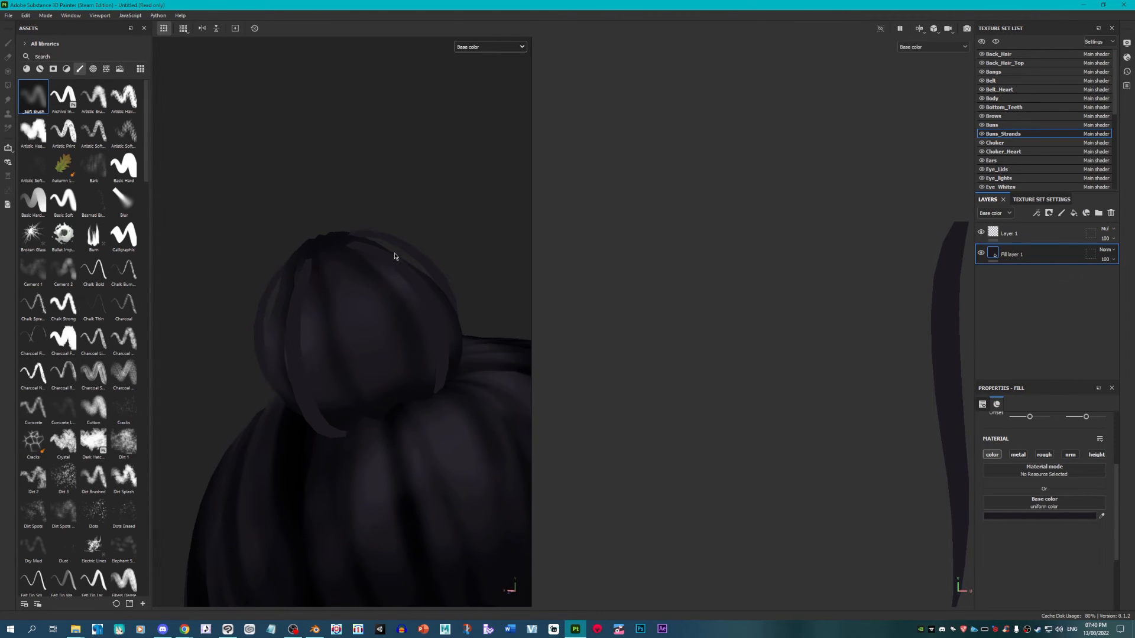
pyautogui.click(409, 219)
pyautogui.scroll(-1, 380, 241)
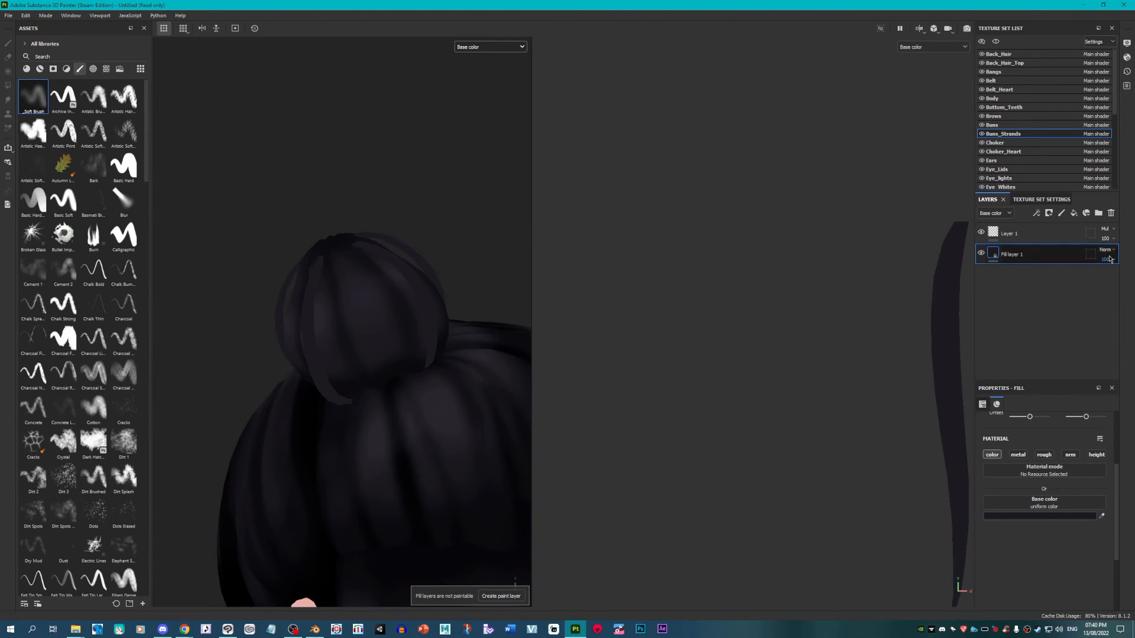
pyautogui.click(1090, 233)
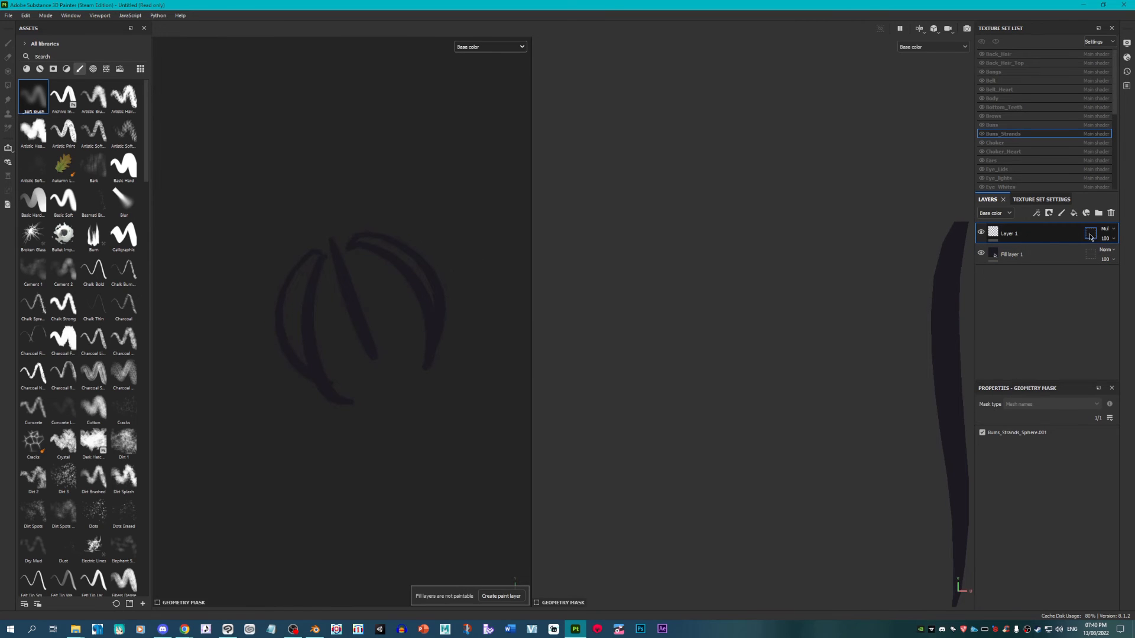
pyautogui.click(1012, 234)
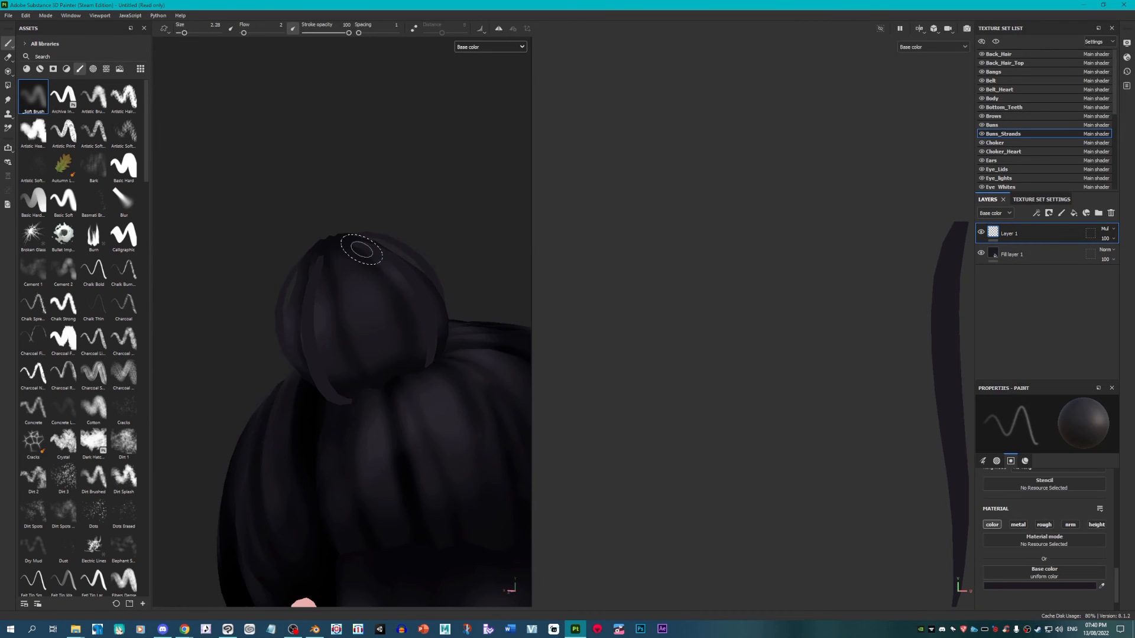
# Step: Darken the upper ends of the bun strands with a size 7.32 soft brush, and add another paint layer above the shading
pyautogui.keyDown('ctrl'); pyautogui.moveTo(286, 258); pyautogui.dragTo(329, 258, button='right'); pyautogui.keyUp('ctrl')
pyautogui.keyDown('alt'); pyautogui.moveTo(347, 256); pyautogui.dragTo(327, 237); pyautogui.keyUp('alt')
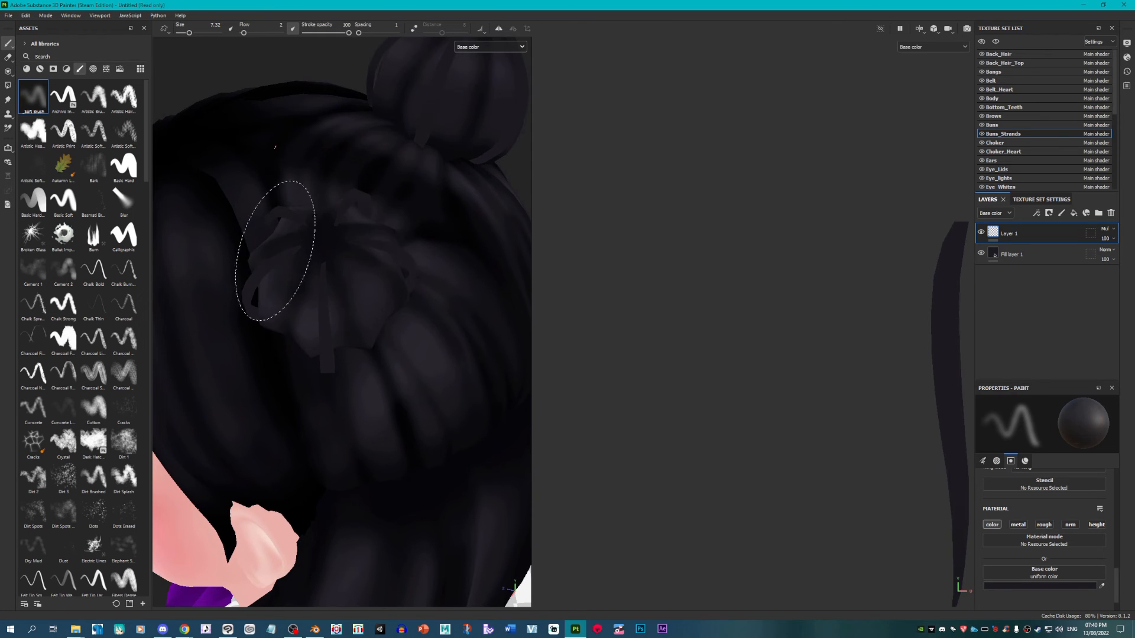
pyautogui.scroll(-1, 805, 398)
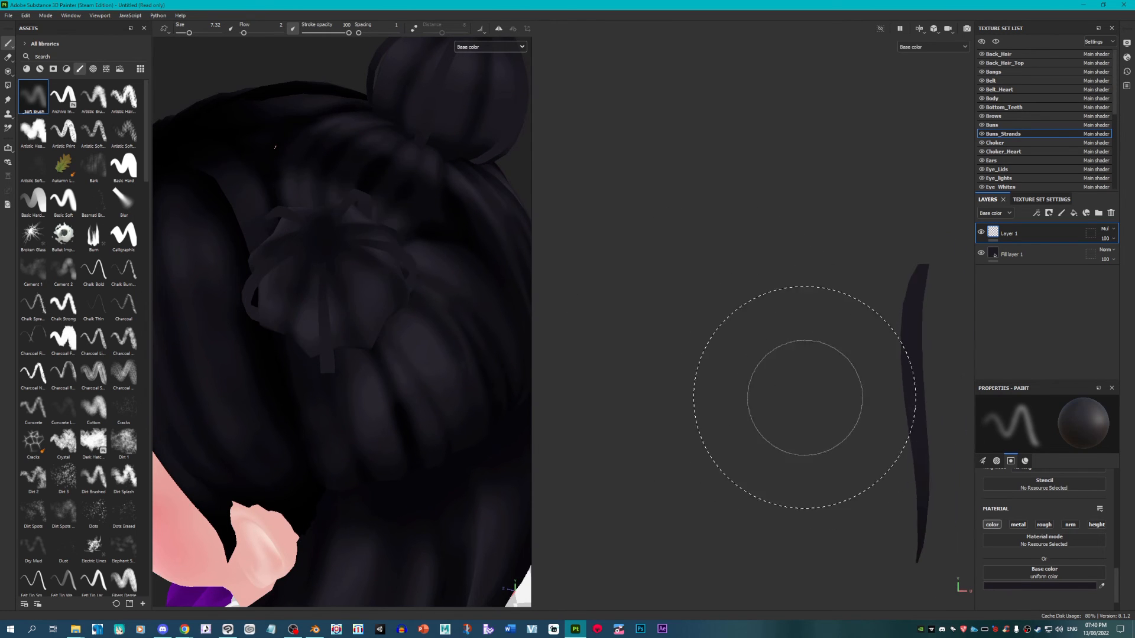
pyautogui.scroll(-3, 804, 397)
pyautogui.keyDown('alt'); pyautogui.moveTo(861, 373); pyautogui.dragTo(624, 345, button='middle'); pyautogui.keyUp('alt')
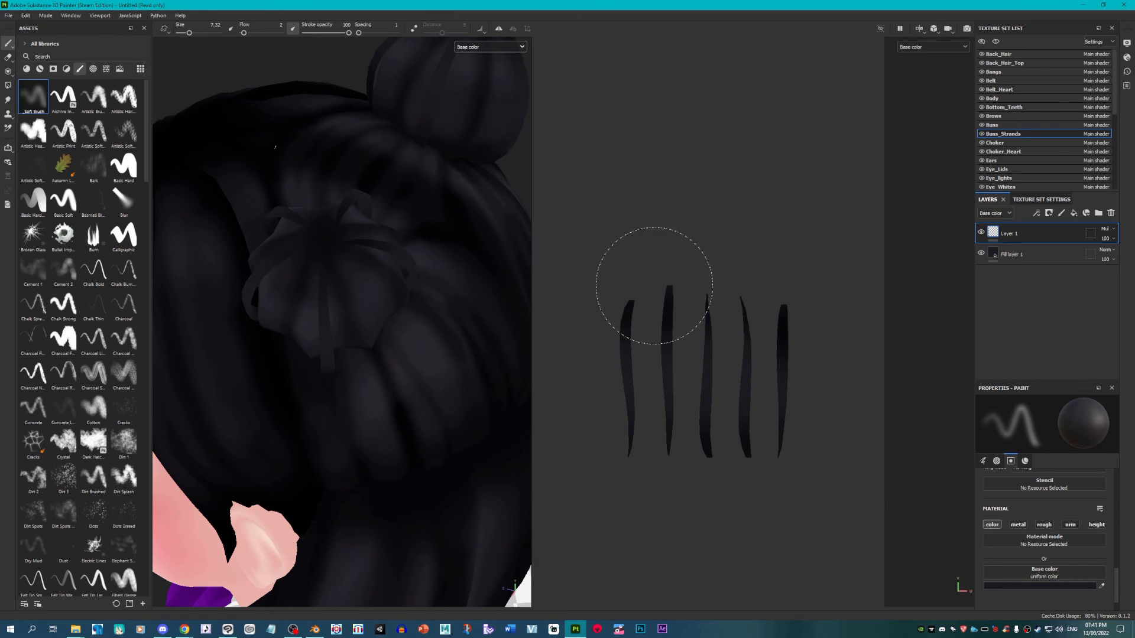
pyautogui.click(1061, 213)
# Step: Examine the shaded hair, bangs and buns on the whole head from the front and the back
pyautogui.keyDown('alt'); pyautogui.moveTo(467, 405); pyautogui.dragTo(537, 289); pyautogui.keyUp('alt')
pyautogui.scroll(-5, 437, 354)
pyautogui.keyDown('alt'); pyautogui.moveTo(431, 362); pyautogui.dragTo(435, 437); pyautogui.keyUp('alt')
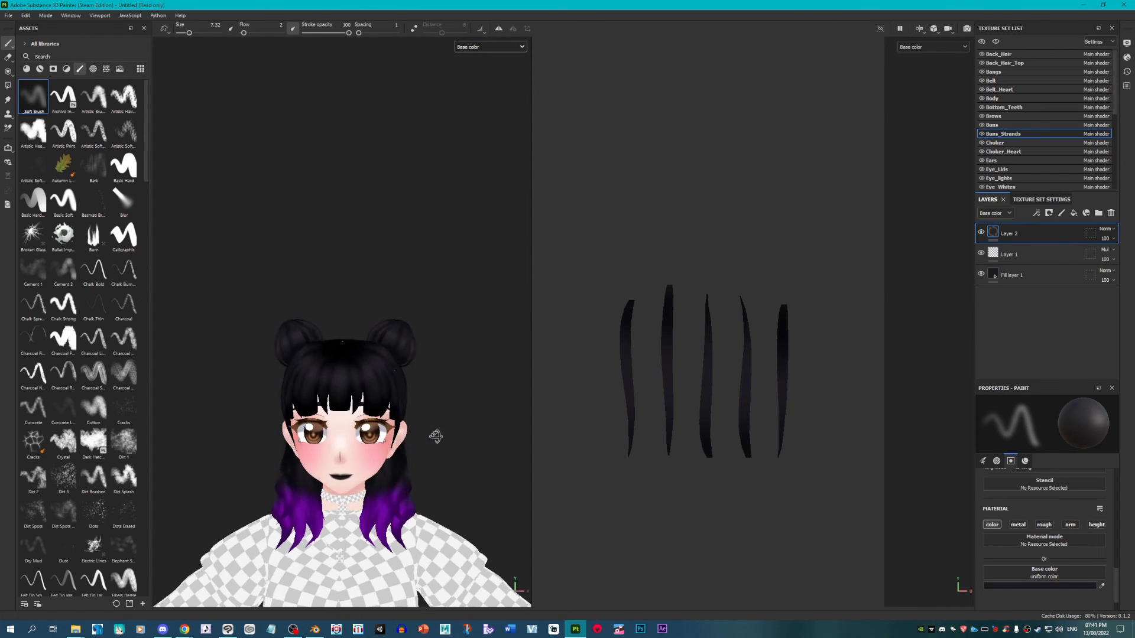
pyautogui.keyDown('alt'); pyautogui.moveTo(436, 437); pyautogui.dragTo(456, 377, button='middle'); pyautogui.keyUp('alt')
pyautogui.scroll(2, 472, 386)
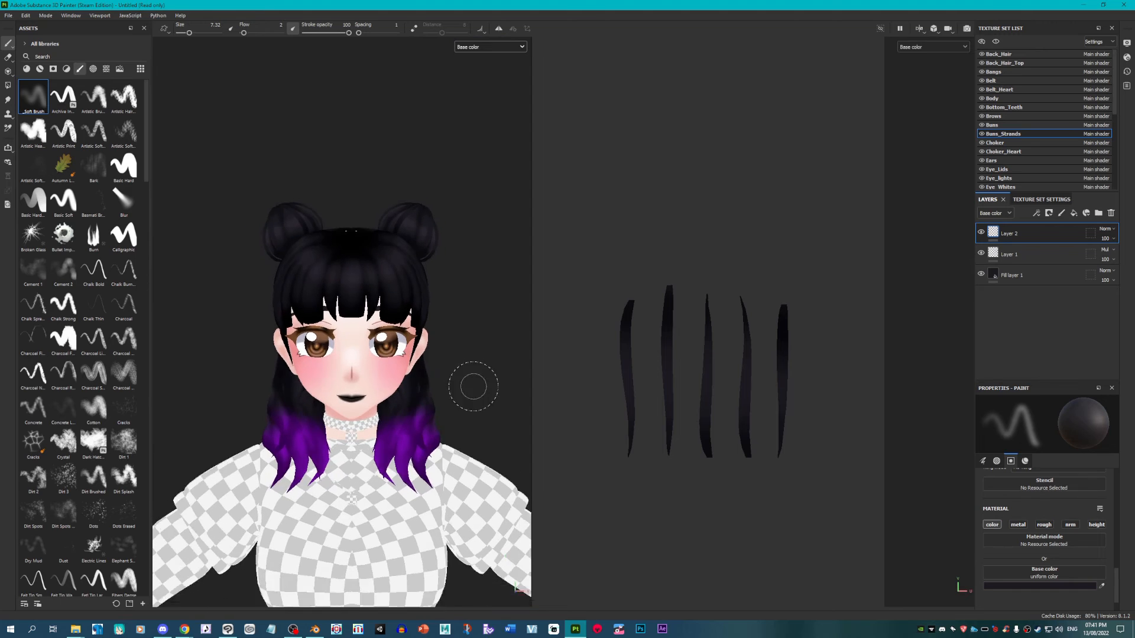
pyautogui.scroll(2, 472, 386)
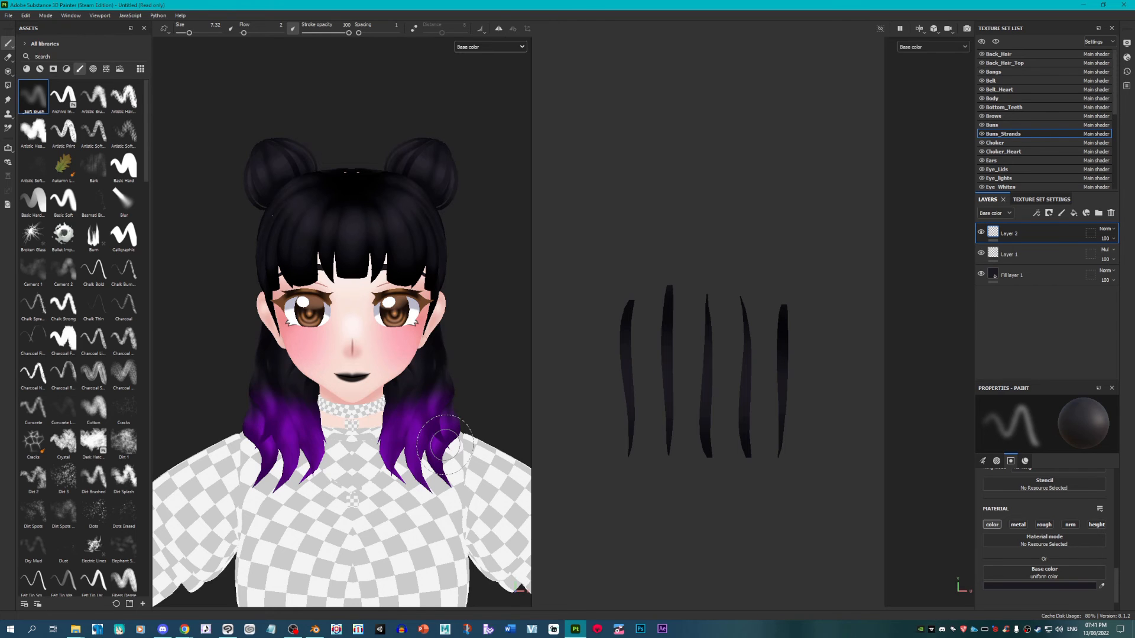
pyautogui.scroll(-5, 236, 286)
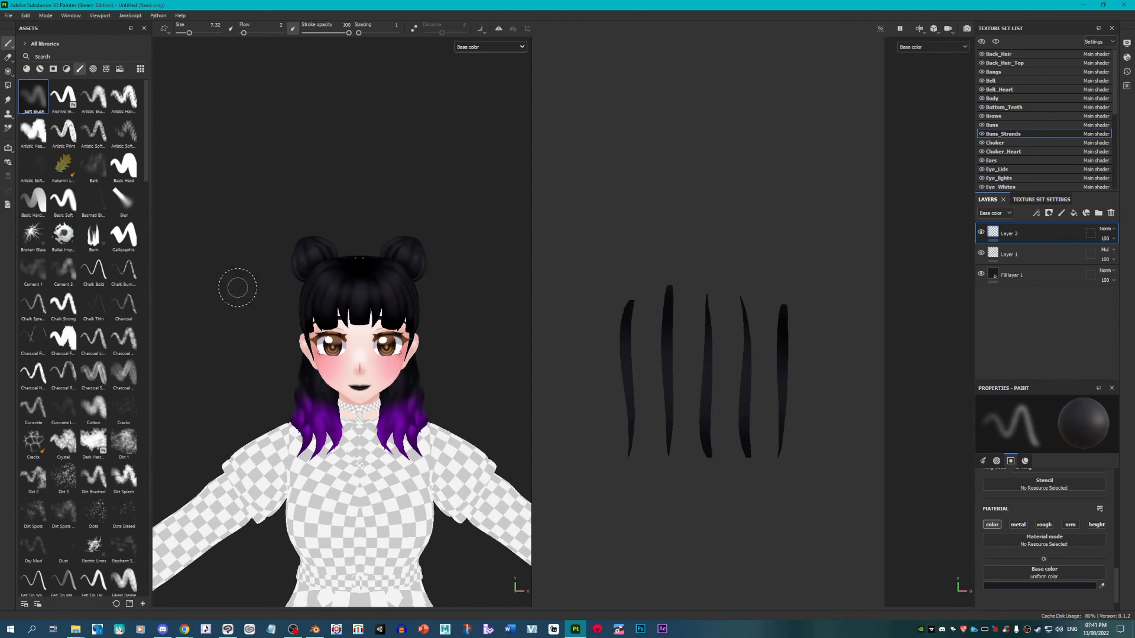
pyautogui.scroll(5, 311, 225)
pyautogui.scroll(1, 311, 225)
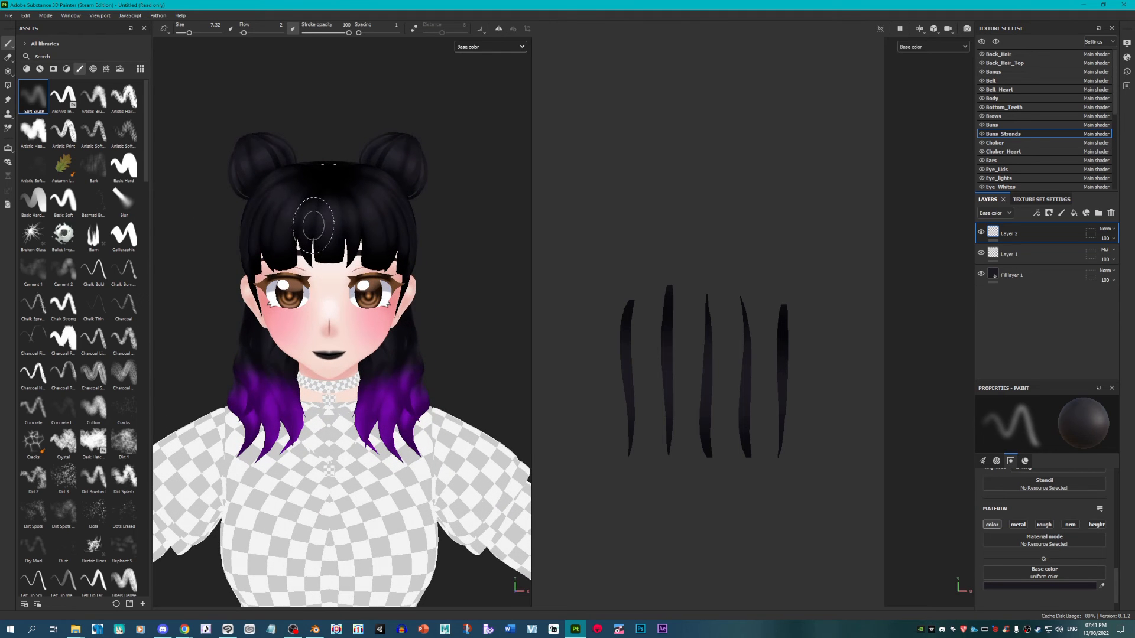
pyautogui.scroll(-1, 316, 233)
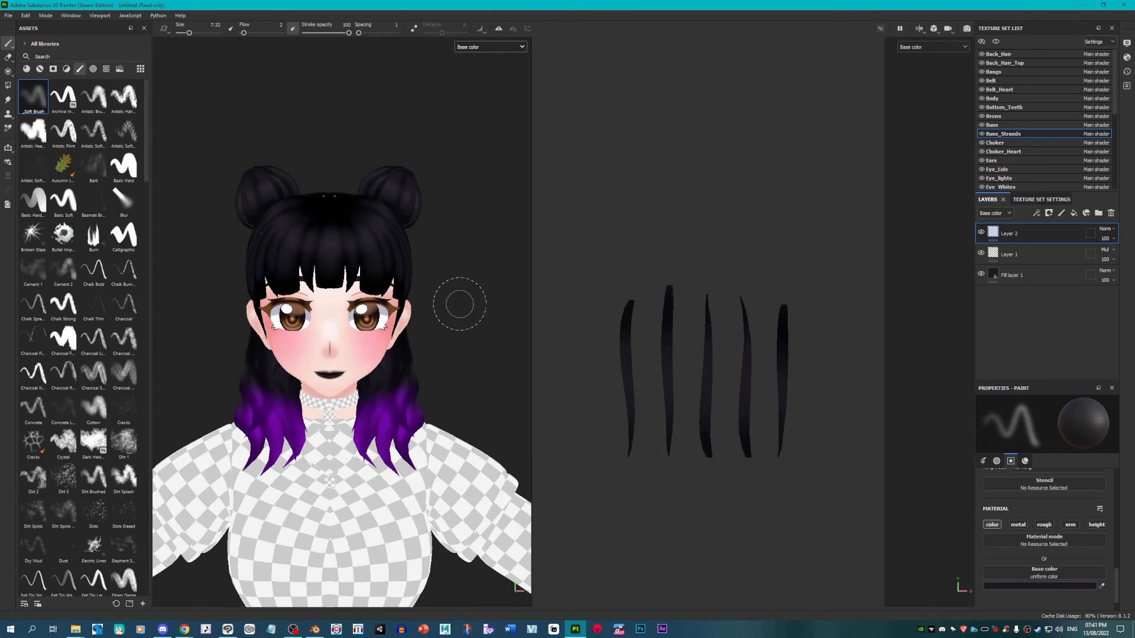
pyautogui.keyDown('alt'); pyautogui.moveTo(459, 304); pyautogui.dragTo(167, 312); pyautogui.keyUp('alt')
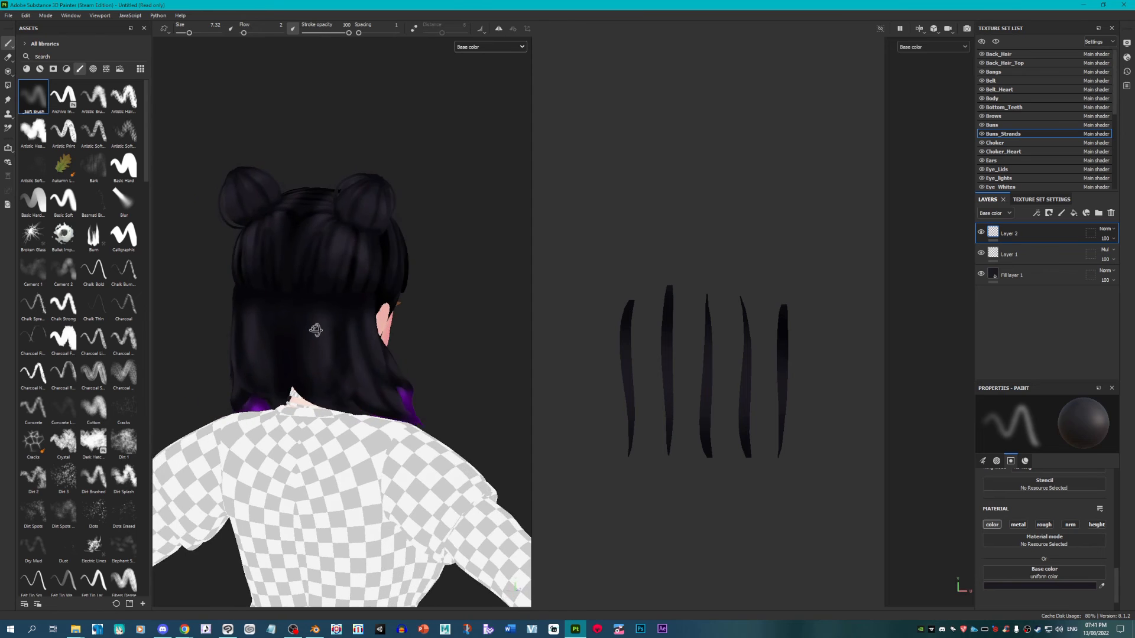
pyautogui.keyDown('alt'); pyautogui.moveTo(315, 330); pyautogui.dragTo(295, 371); pyautogui.keyUp('alt')
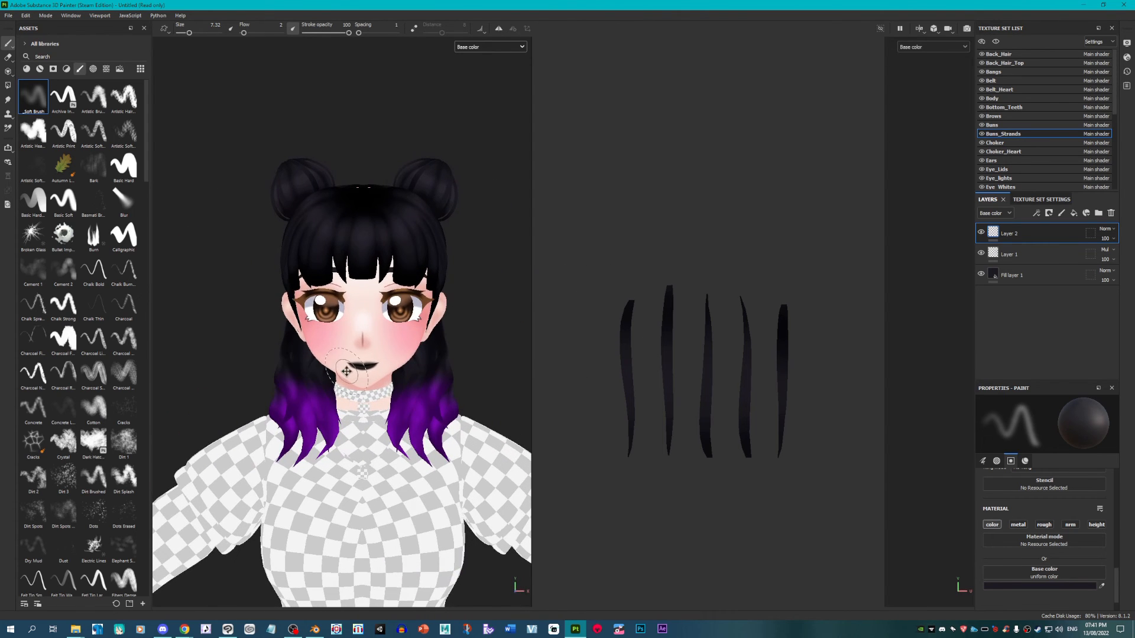
# Step: Frame the character's head and shoulders from the front and switch the viewport layout to 3D only
pyautogui.keyDown('alt'); pyautogui.moveTo(346, 372); pyautogui.dragTo(362, 409, button='middle'); pyautogui.keyUp('alt')
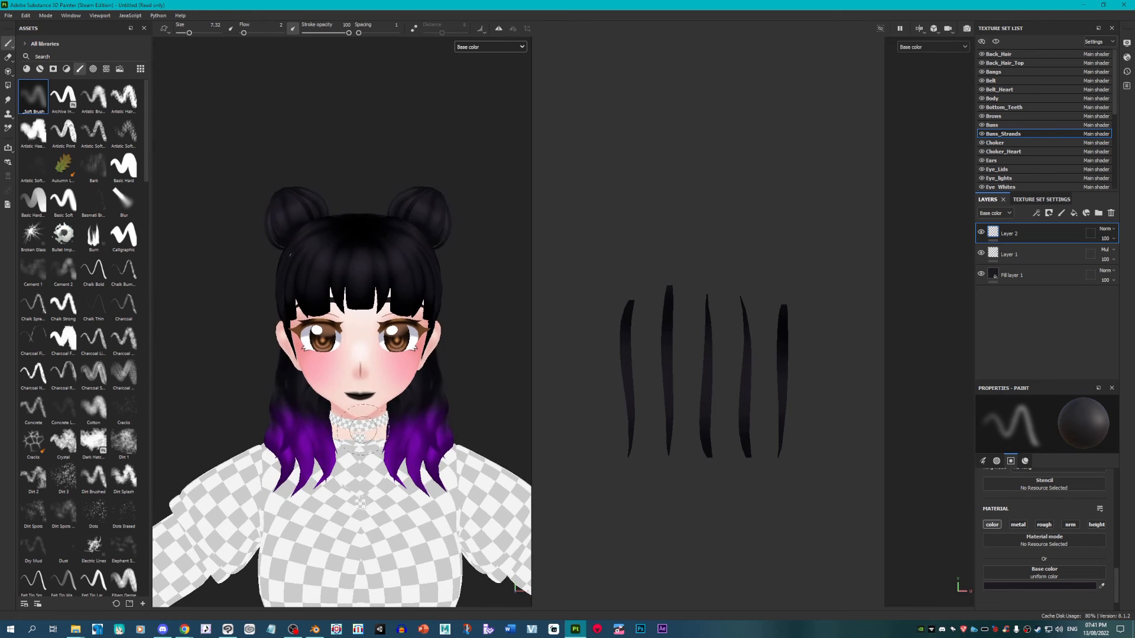
pyautogui.keyDown('alt'); pyautogui.moveTo(361, 431); pyautogui.dragTo(379, 465, button='right'); pyautogui.keyUp('alt')
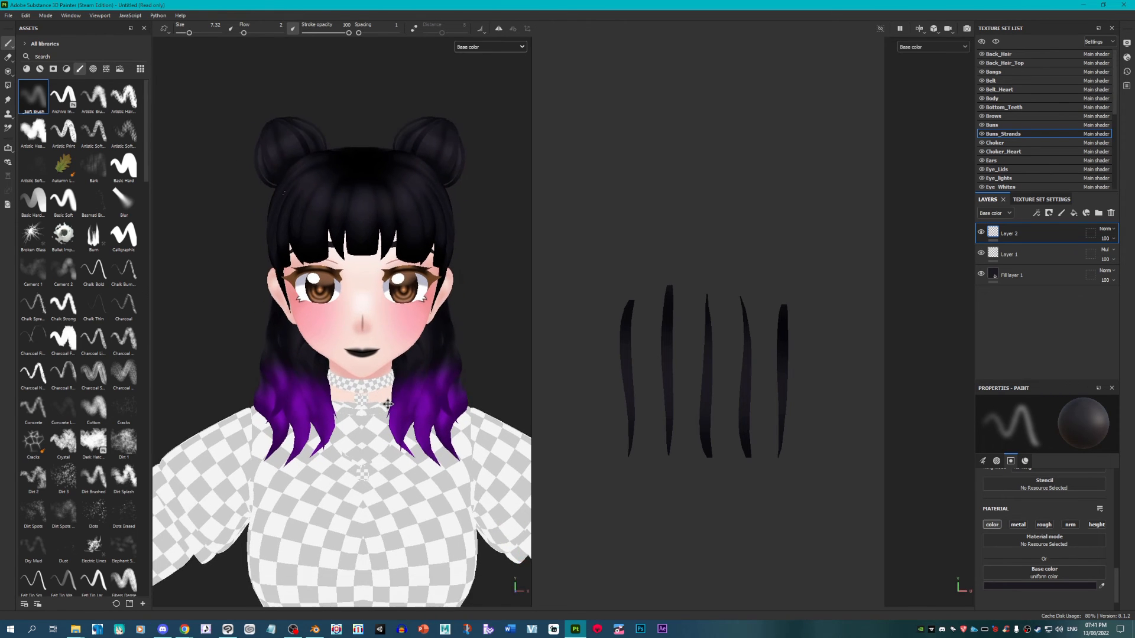
pyautogui.moveTo(382, 411)
pyautogui.keyDown('alt'); pyautogui.mouseDown(button='right')
pyautogui.moveTo(373, 438)
pyautogui.moveTo(364, 306)
pyautogui.mouseUp(button='right'); pyautogui.keyUp('alt')
pyautogui.moveTo(364, 349)
pyautogui.keyDown('alt'); pyautogui.mouseDown(button='middle')
pyautogui.moveTo(349, 296)
pyautogui.moveTo(353, 446)
pyautogui.mouseUp(button='middle'); pyautogui.keyUp('alt')
pyautogui.scroll(2, 354, 302)
pyautogui.scroll(8, 355, 313)
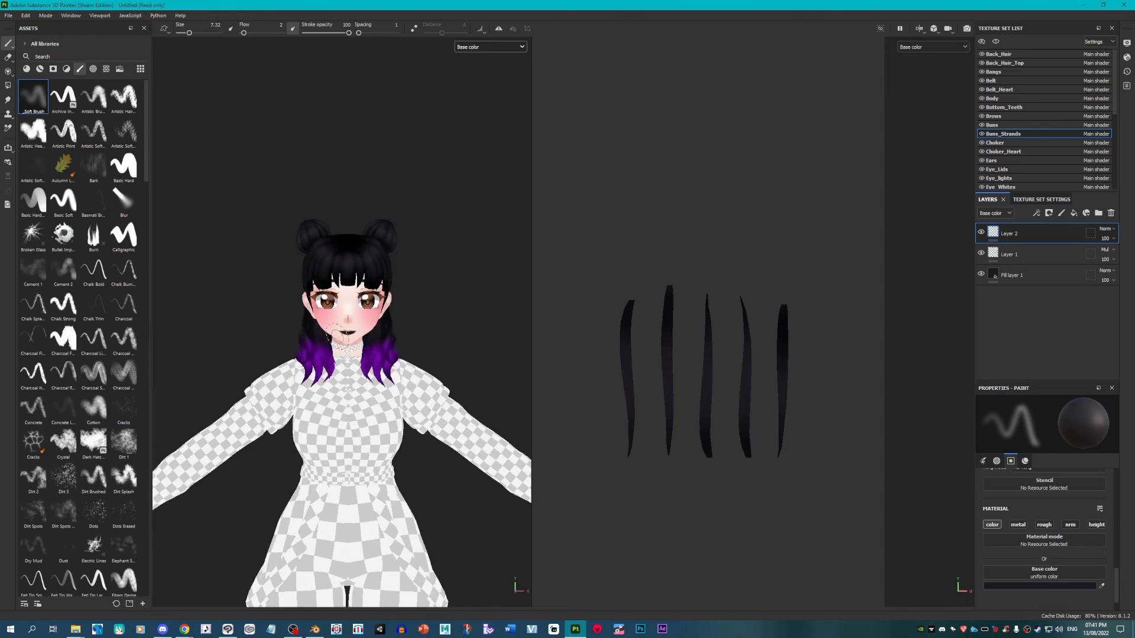
pyautogui.keyDown('alt'); pyautogui.moveTo(354, 312); pyautogui.dragTo(354, 373, button='middle'); pyautogui.keyUp('alt')
pyautogui.scroll(-2, 351, 379)
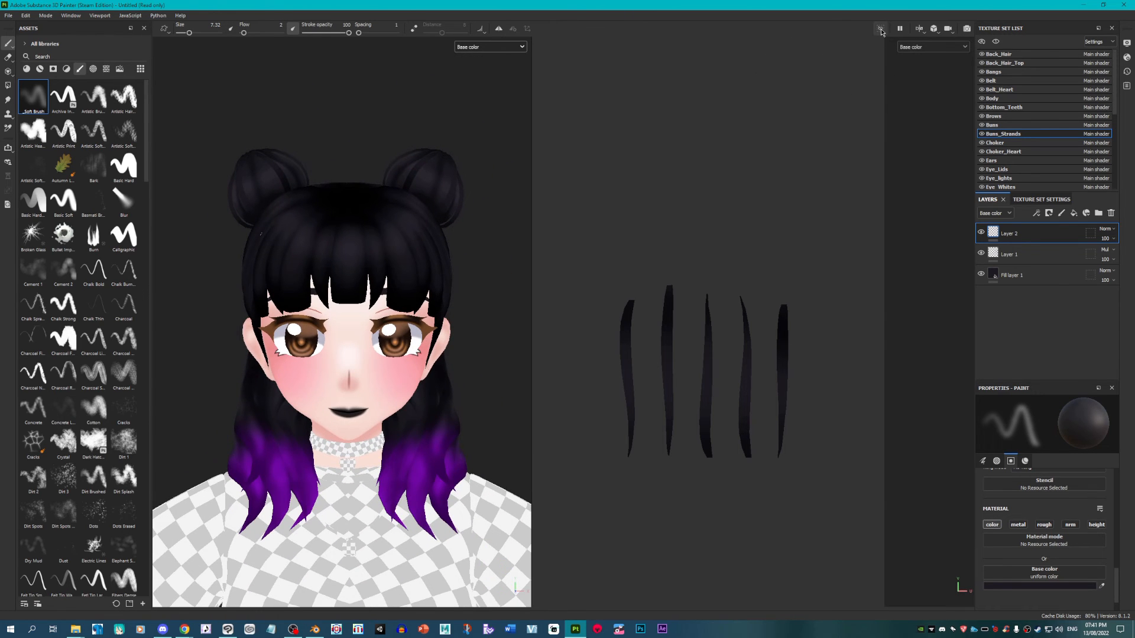
pyautogui.click(919, 33)
pyautogui.click(939, 48)
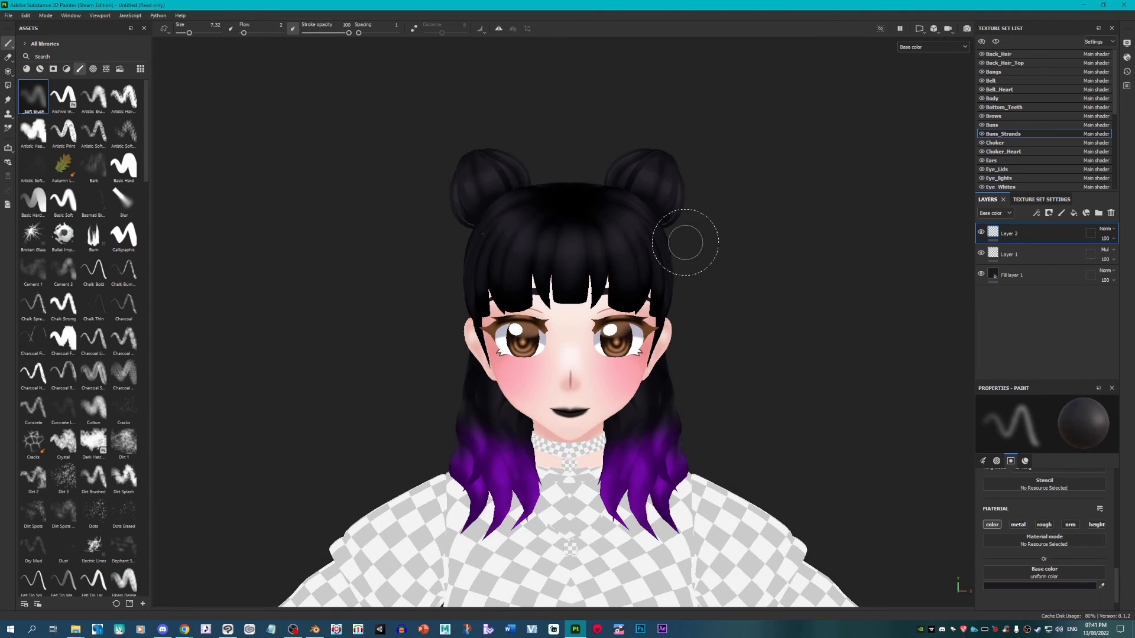
# Step: Select the Top texture set and add a fill layer to it
pyautogui.keyDown('alt'); pyautogui.moveTo(696, 325); pyautogui.dragTo(645, 329, button='middle'); pyautogui.keyUp('alt')
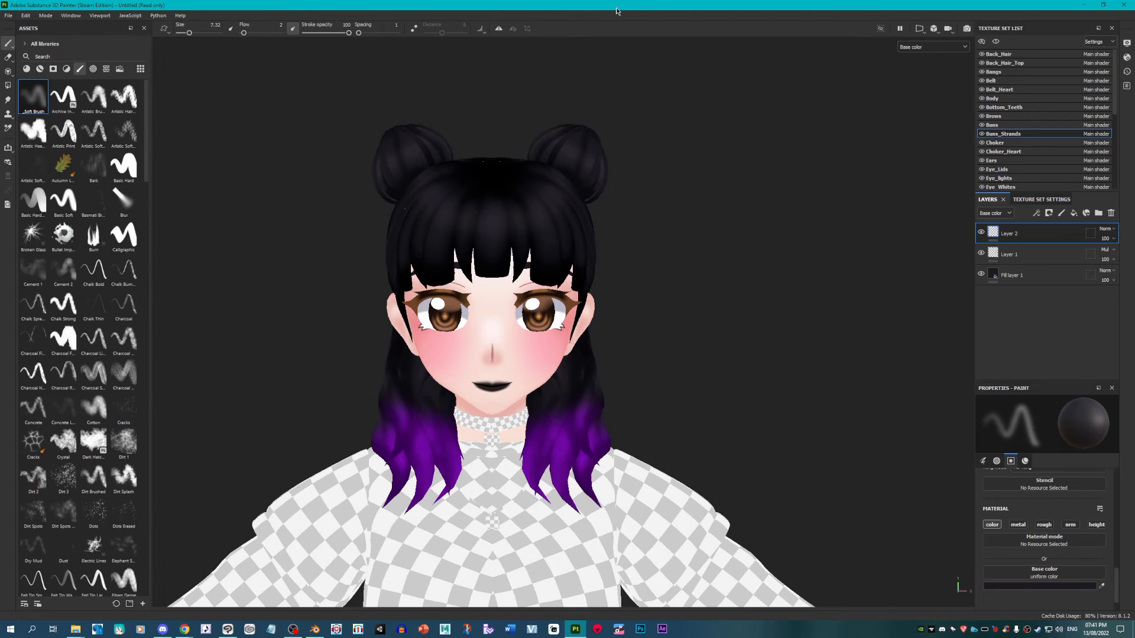
pyautogui.scroll(-3, 664, 266)
pyautogui.keyDown('alt'); pyautogui.moveTo(697, 378); pyautogui.dragTo(686, 289, button='middle'); pyautogui.keyUp('alt')
pyautogui.scroll(3, 663, 378)
pyautogui.keyDown('alt'); pyautogui.moveTo(559, 420); pyautogui.dragTo(642, 397, button='middle'); pyautogui.keyUp('alt')
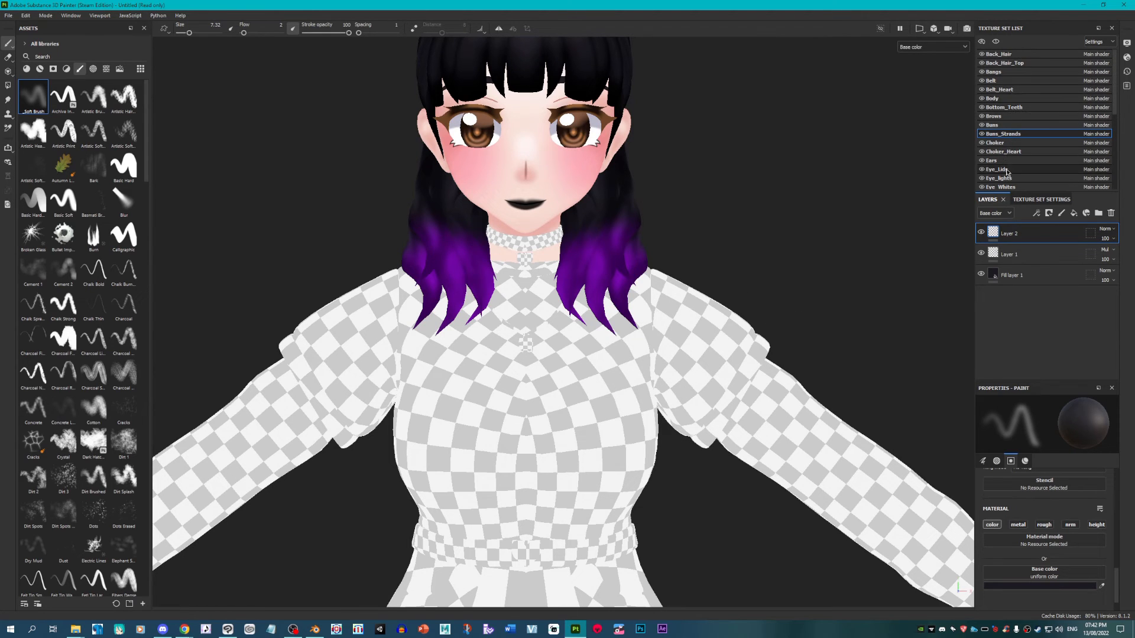
pyautogui.scroll(-6, 1006, 171)
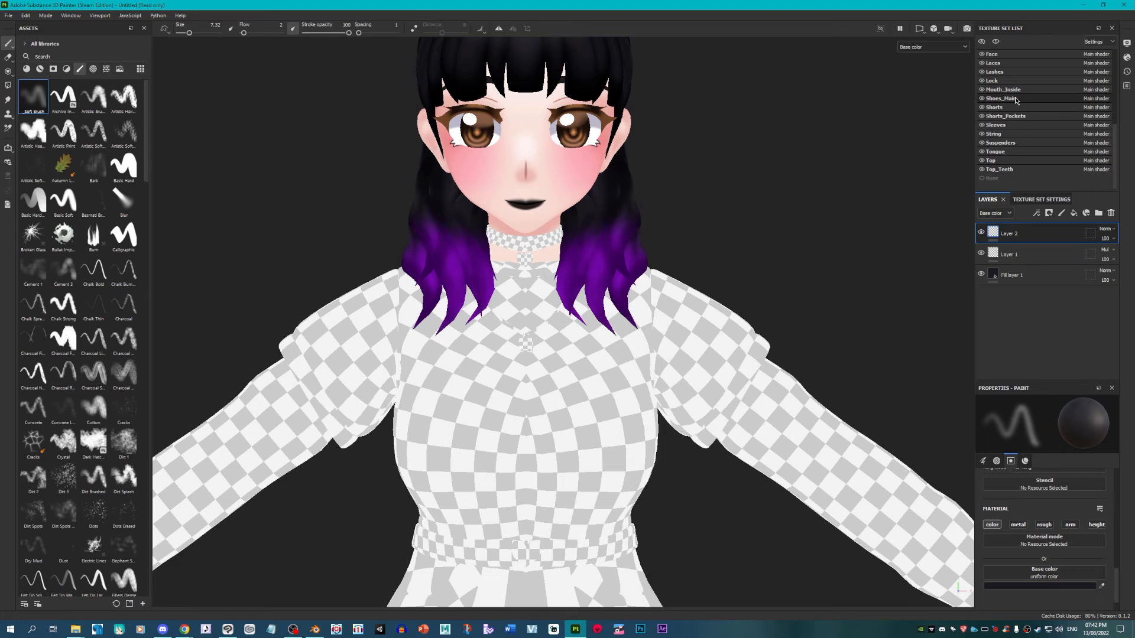
pyautogui.click(999, 161)
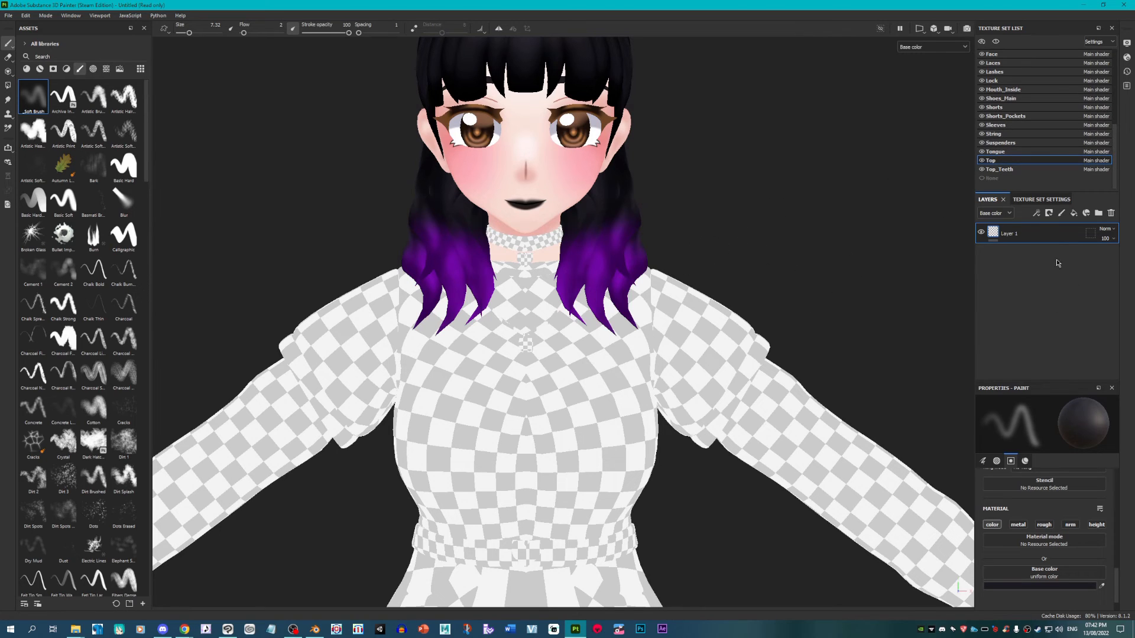
pyautogui.click(1072, 213)
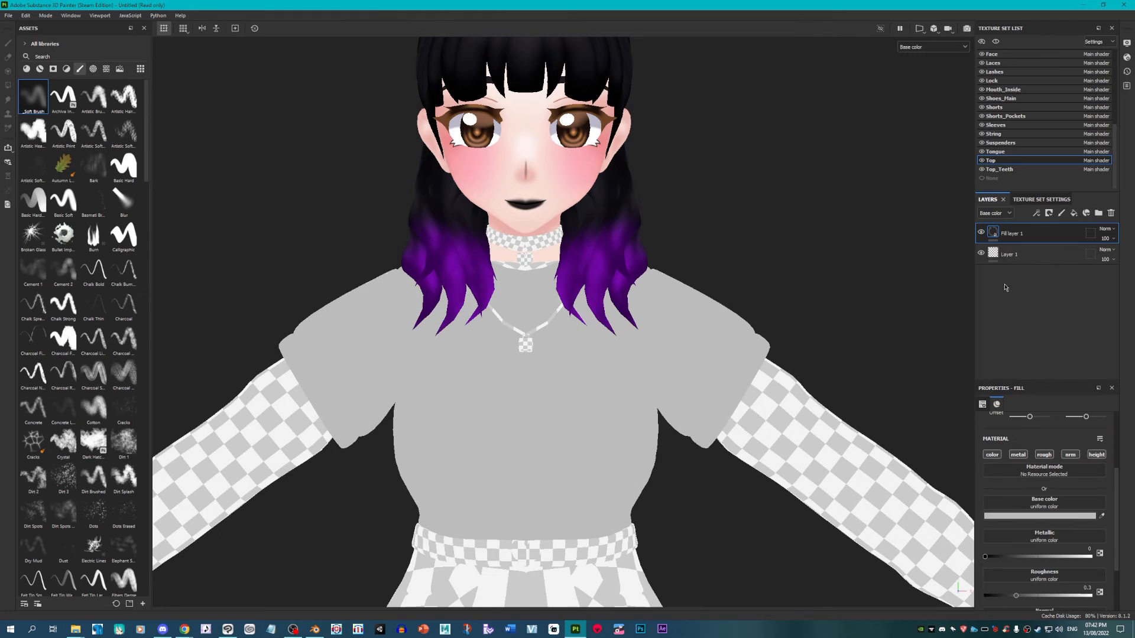
# Step: Limit the shirt's fill layer to the color channel and give it a near-black base color
pyautogui.click(1019, 455)
pyautogui.click(1044, 455)
pyautogui.click(1097, 454)
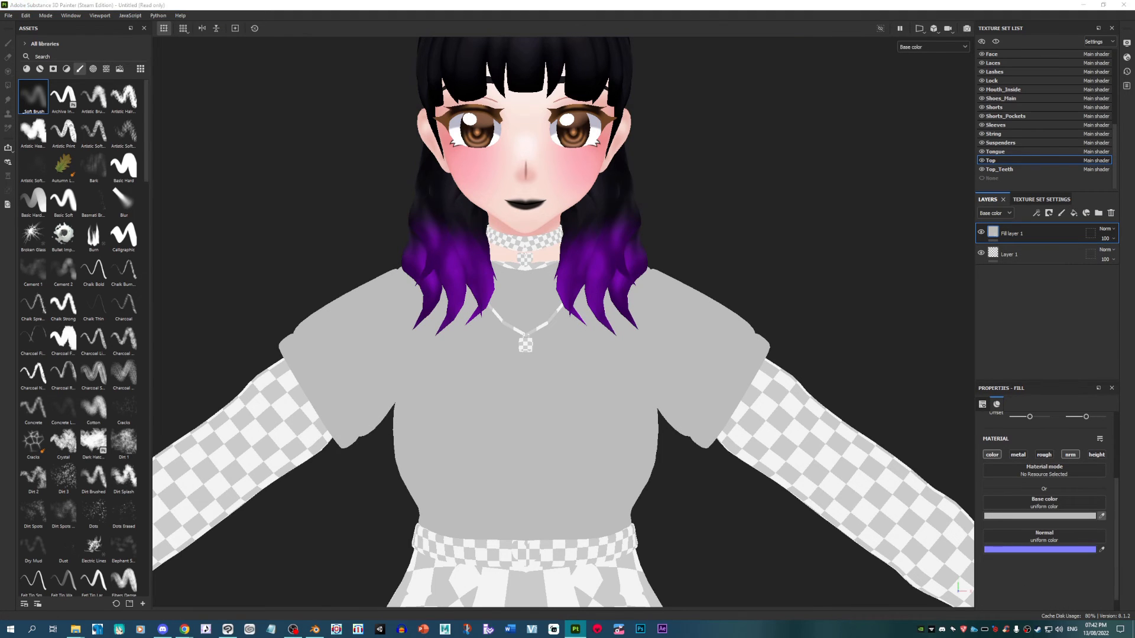
pyautogui.click(1067, 454)
pyautogui.keyDown('alt'); pyautogui.moveTo(614, 382); pyautogui.dragTo(601, 354, button='middle'); pyautogui.keyUp('alt')
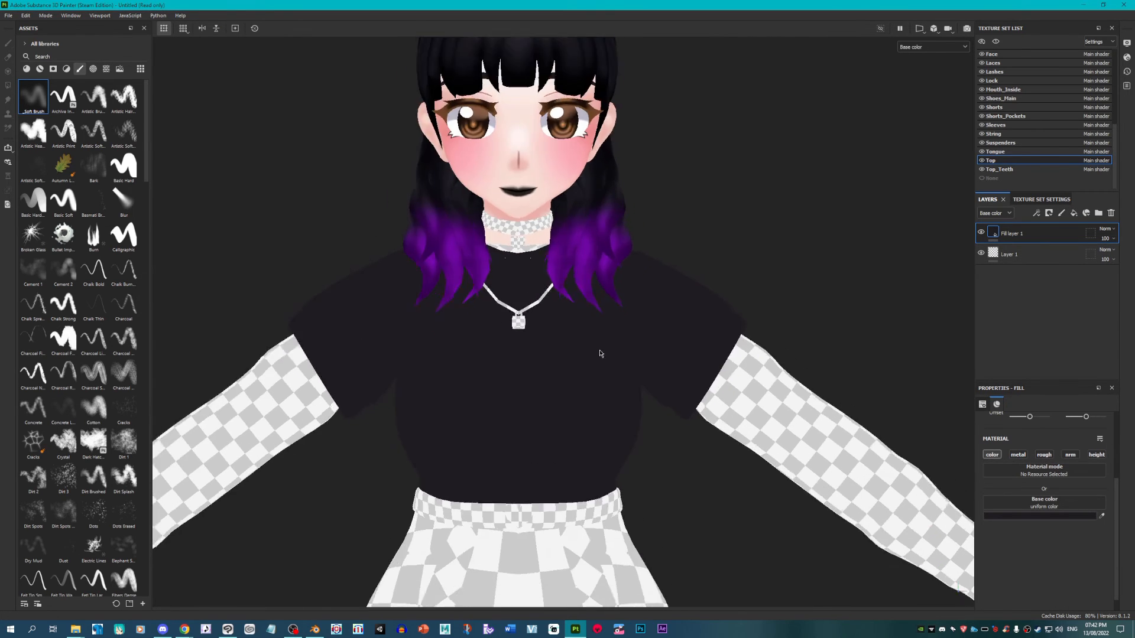
# Step: Move the black fill below Layer 1 and add a folder named Purple Accents directly above the fill
pyautogui.scroll(1, 601, 300)
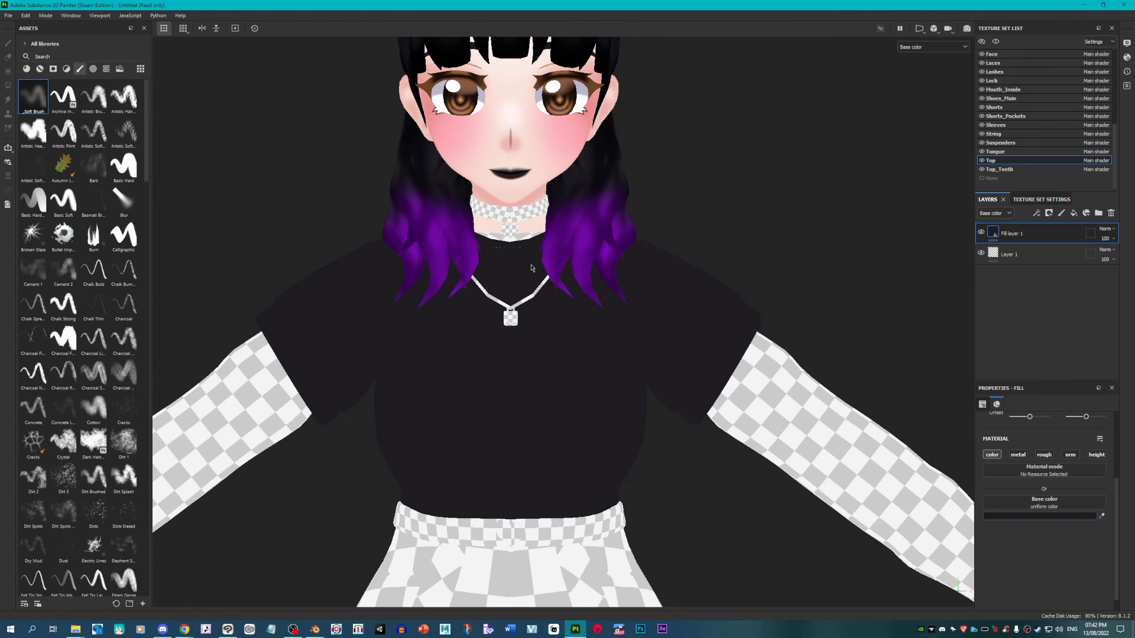
pyautogui.scroll(1, 531, 268)
pyautogui.moveTo(1013, 233); pyautogui.dragTo(1014, 265)
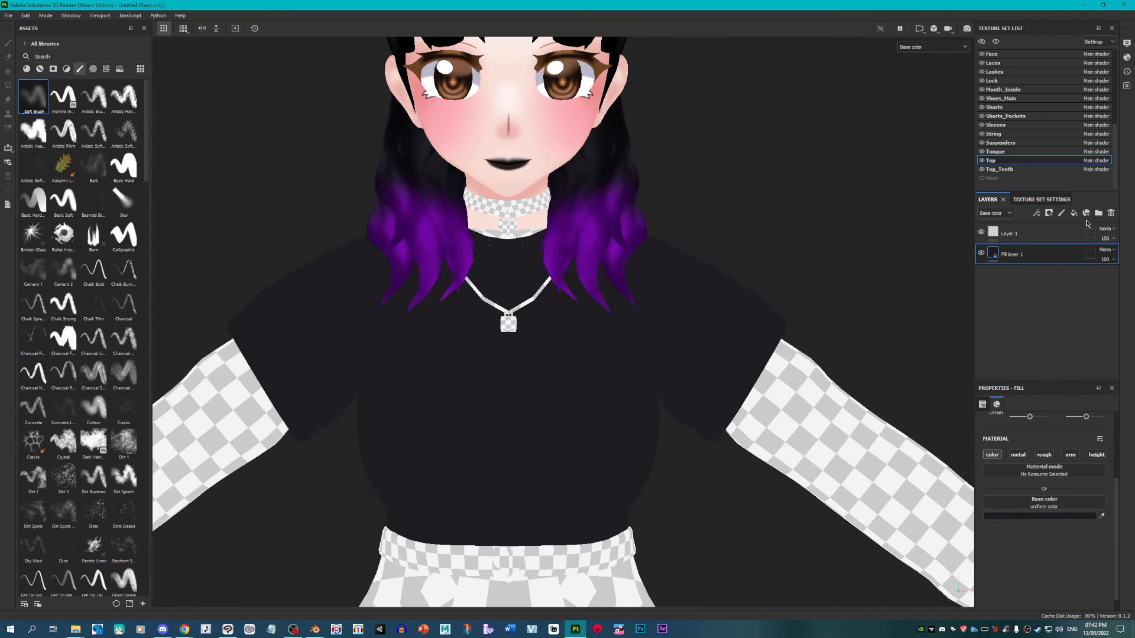
pyautogui.click(1099, 214)
pyautogui.doubleClick(1023, 255)
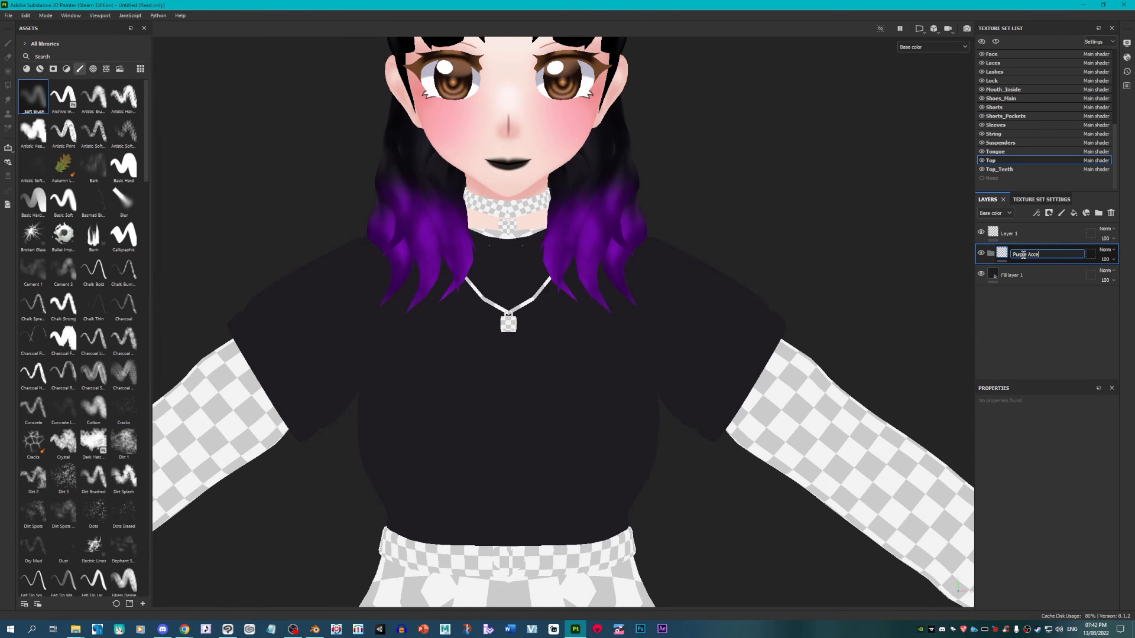
pyautogui.write('Purple Accents')
pyautogui.press('Return')
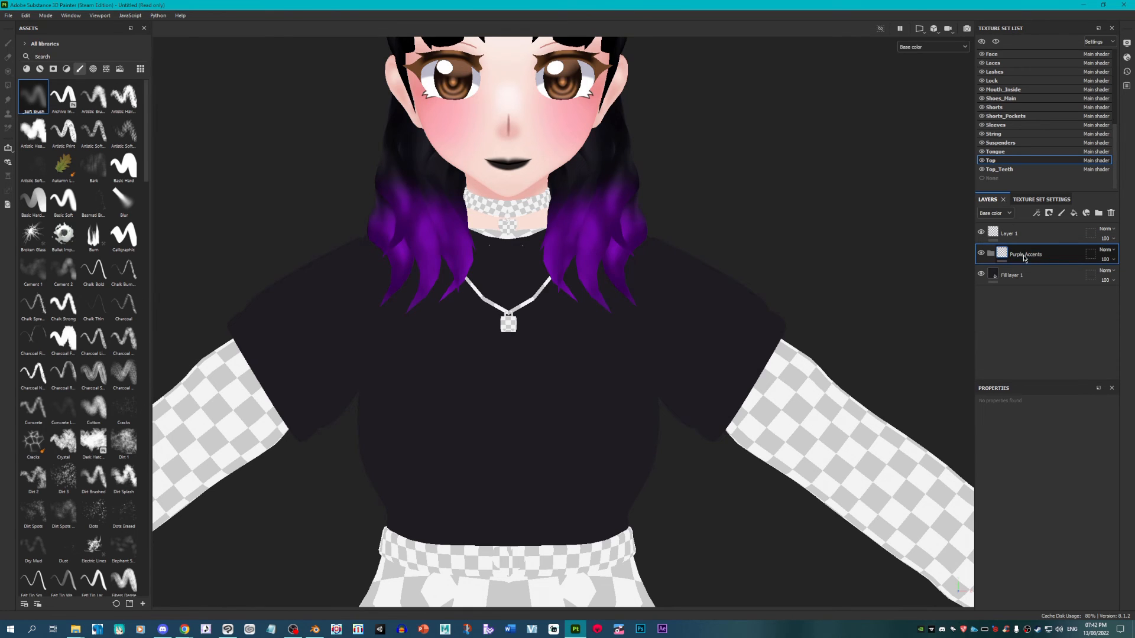
# Step: Add a color-only fill layer with a bright purple base color inside the Purple Accents folder
pyautogui.click(1074, 213)
pyautogui.click(1017, 455)
pyautogui.click(1044, 455)
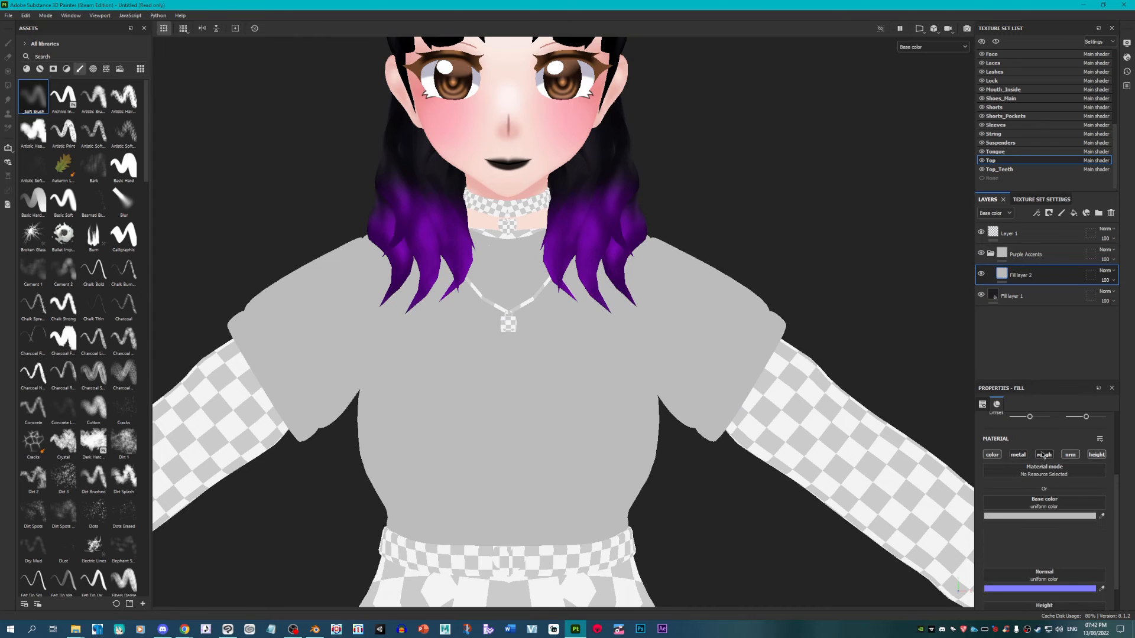
pyautogui.click(1070, 455)
pyautogui.click(1096, 455)
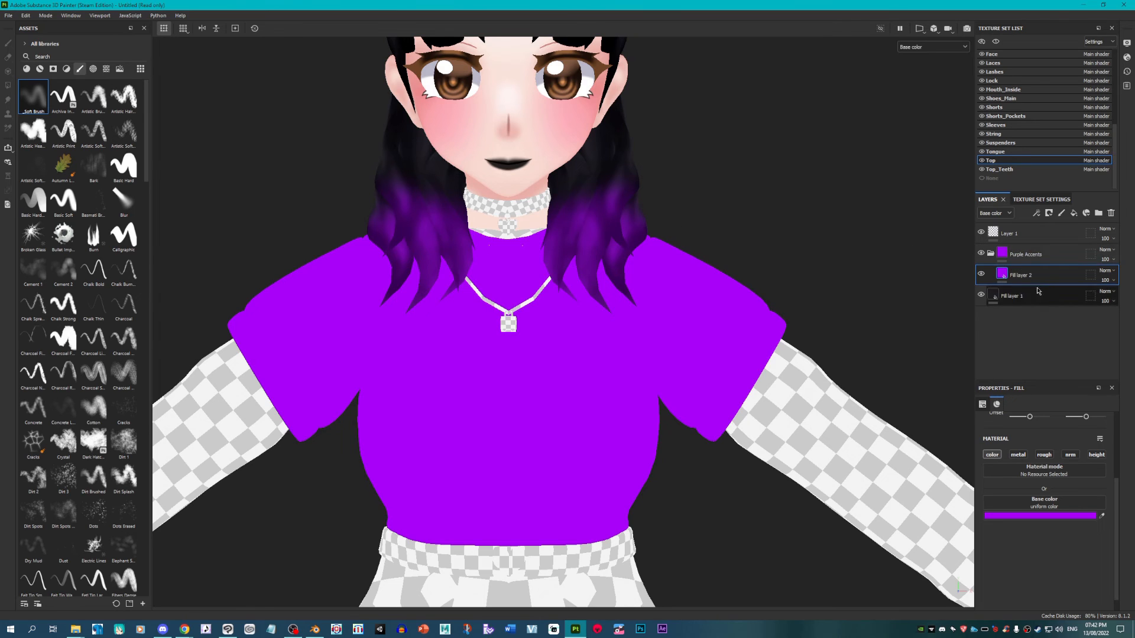
# Step: Add a black mask to the Purple Accents folder
pyautogui.click(1005, 256)
pyautogui.rightClick(1005, 256)
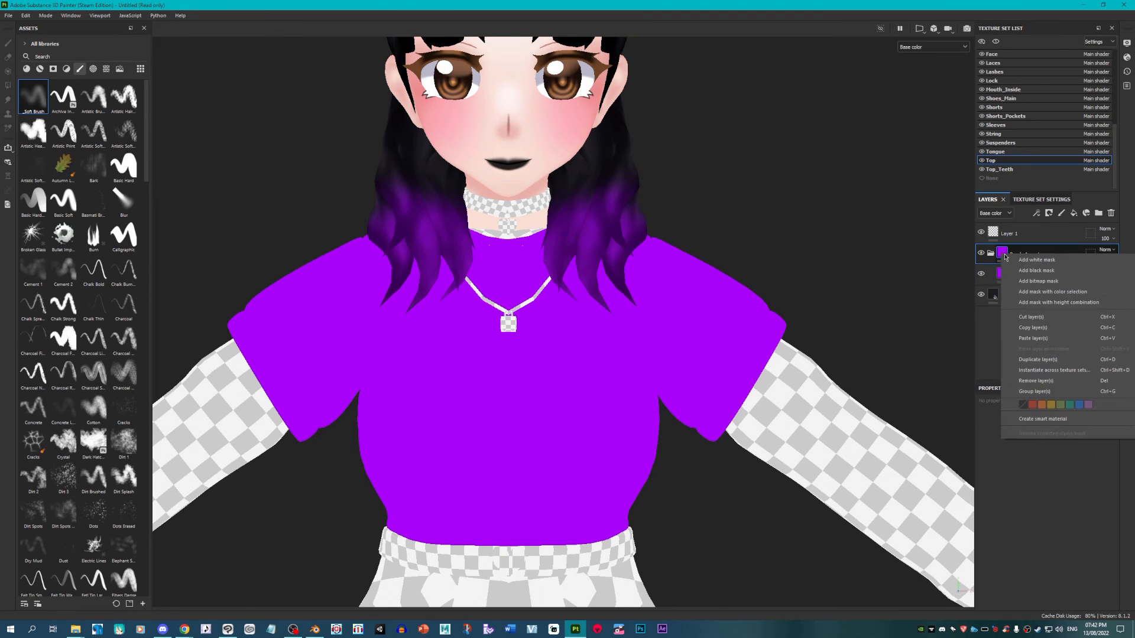
pyautogui.click(1036, 271)
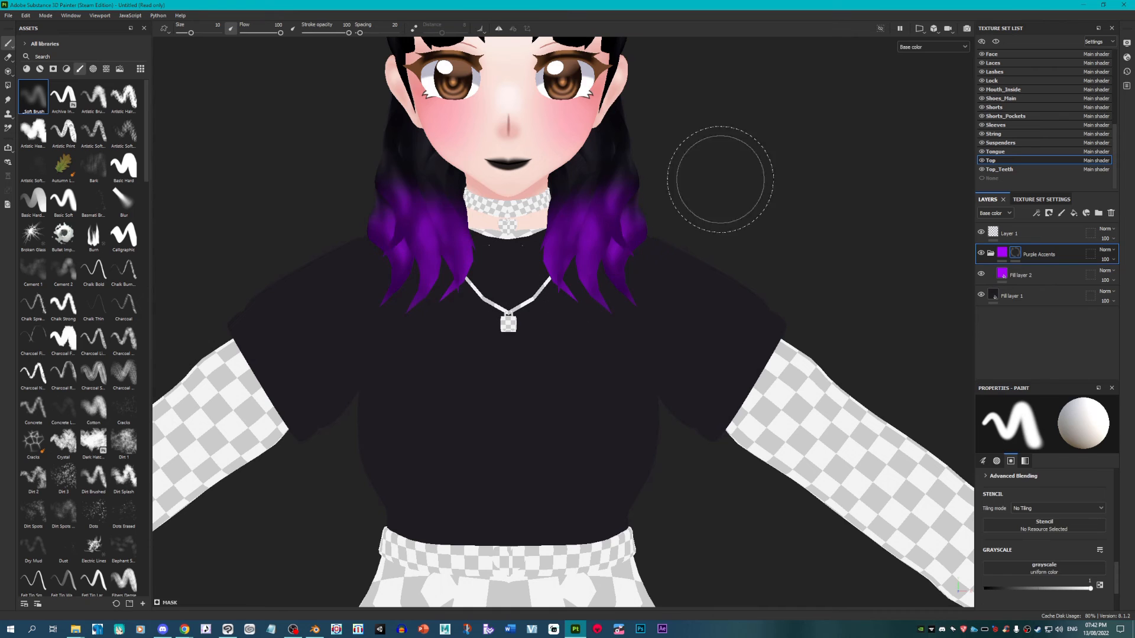
# Step: Display the model in Material mode and isolate the Top texture set in the viewport
pyautogui.click(927, 47)
pyautogui.click(920, 59)
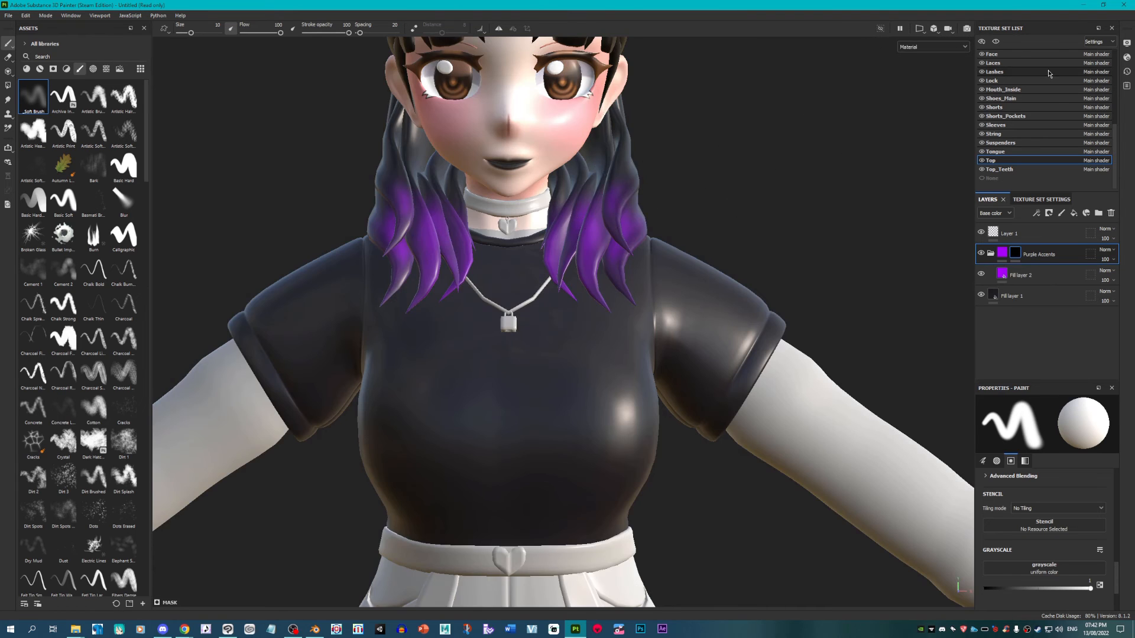
pyautogui.click(997, 41)
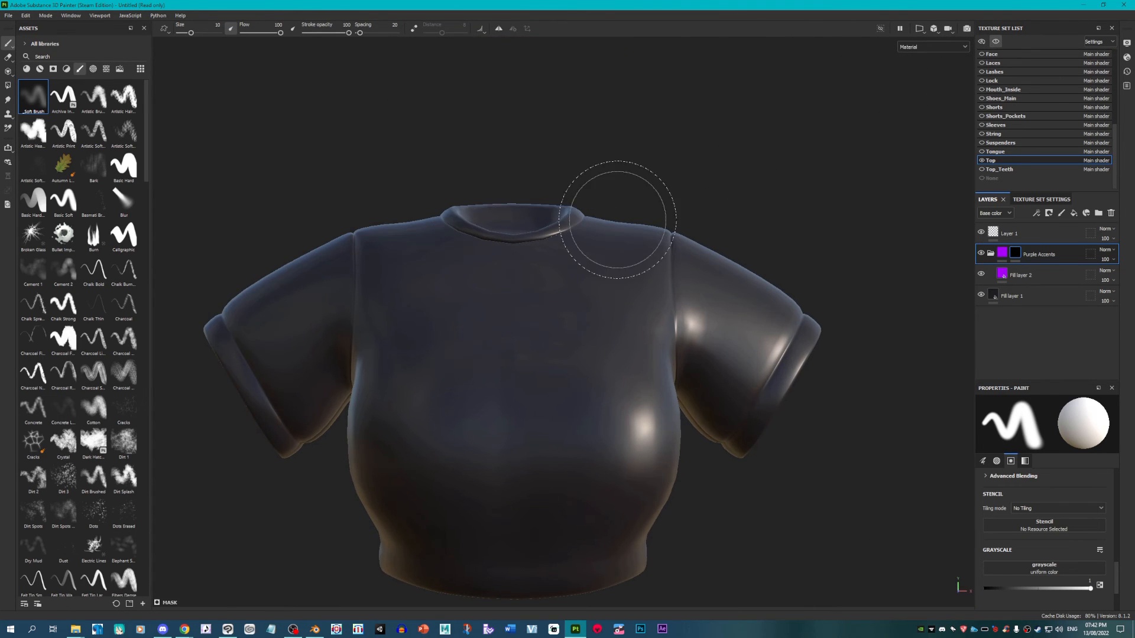
# Step: Paint a first purple strip into the mask along the collar's front center with the Basic Soft brush at size 0.58
pyautogui.scroll(-2, 739, 230)
pyautogui.scroll(4, 644, 183)
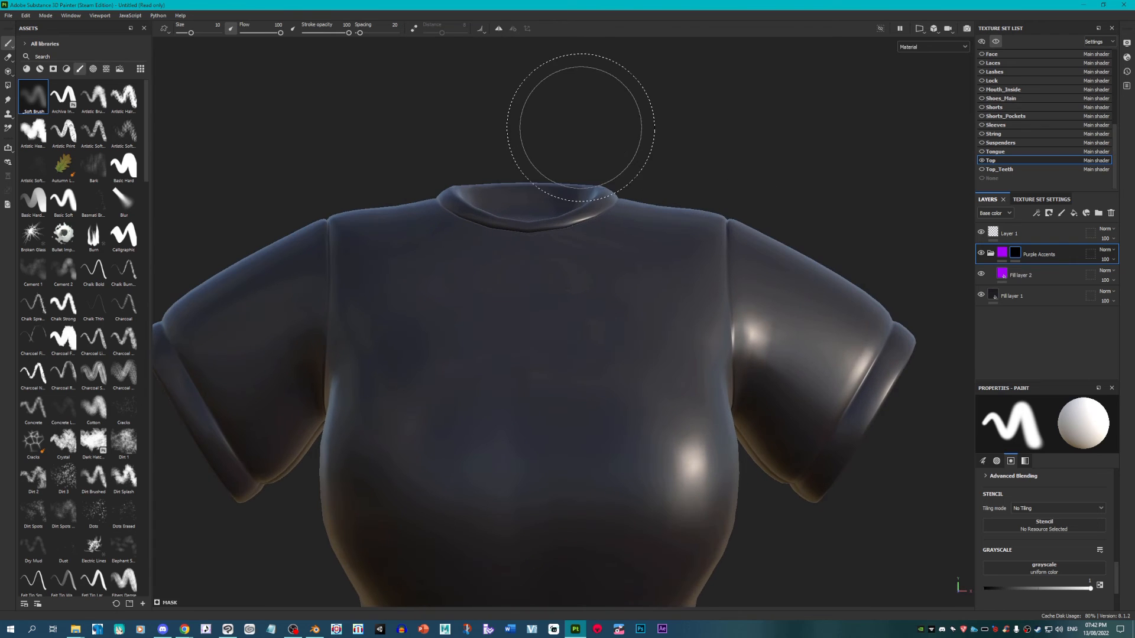
pyautogui.scroll(-3, 532, 207)
pyautogui.scroll(2, 520, 236)
pyautogui.scroll(2, 481, 101)
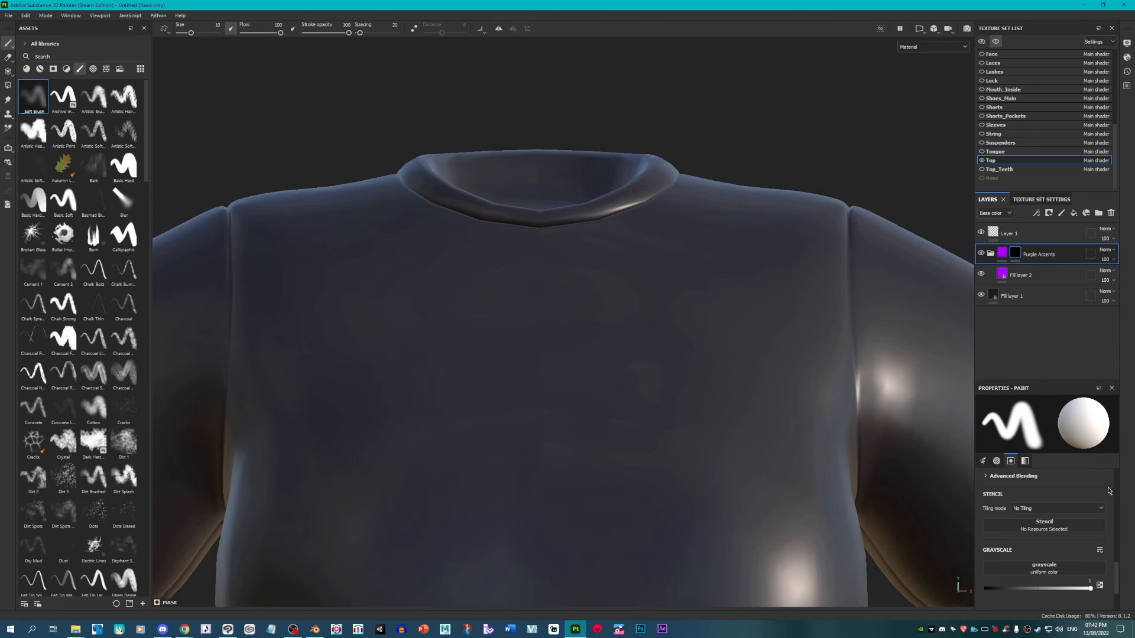
pyautogui.click(63, 200)
pyautogui.moveTo(532, 198)
pyautogui.keyDown('alt'); pyautogui.mouseDown()
pyautogui.moveTo(623, 178)
pyautogui.moveTo(615, 324)
pyautogui.mouseUp(); pyautogui.keyUp('alt')
pyautogui.scroll(3, 602, 337)
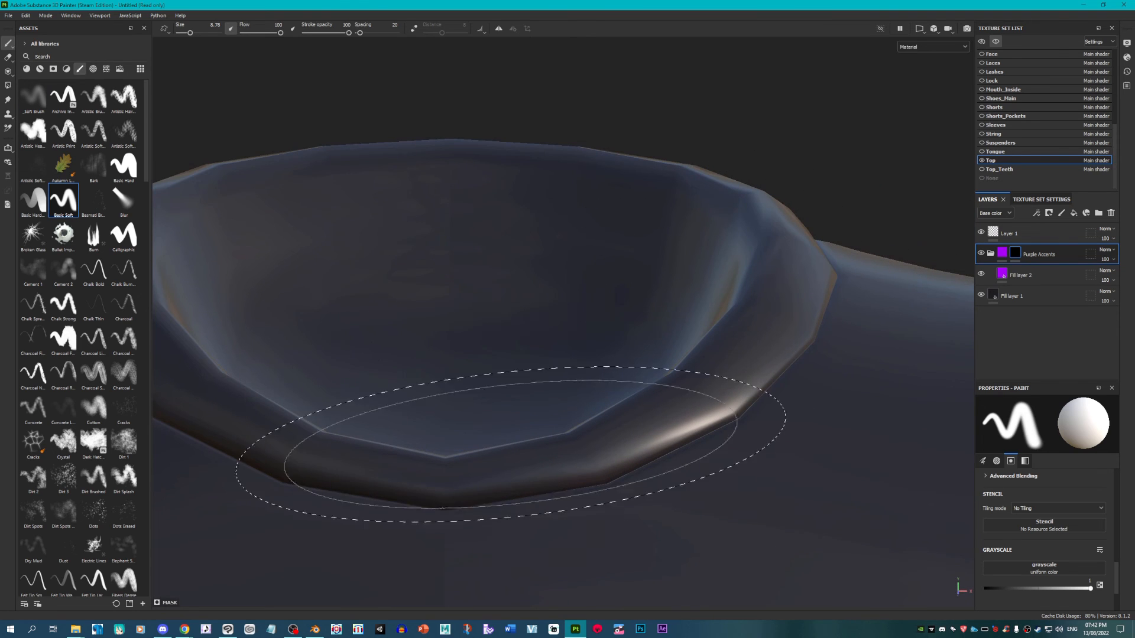
pyautogui.scroll(1, 465, 500)
pyautogui.keyDown('ctrl'); pyautogui.moveTo(512, 500); pyautogui.dragTo(436, 486, button='right'); pyautogui.keyUp('ctrl')
pyautogui.scroll(2, 464, 500)
pyautogui.moveTo(435, 486)
pyautogui.mouseDown()
pyautogui.moveTo(460, 485)
pyautogui.moveTo(456, 443)
pyautogui.moveTo(443, 436)
pyautogui.moveTo(601, 433)
pyautogui.moveTo(571, 457)
pyautogui.moveTo(633, 435)
pyautogui.mouseUp()
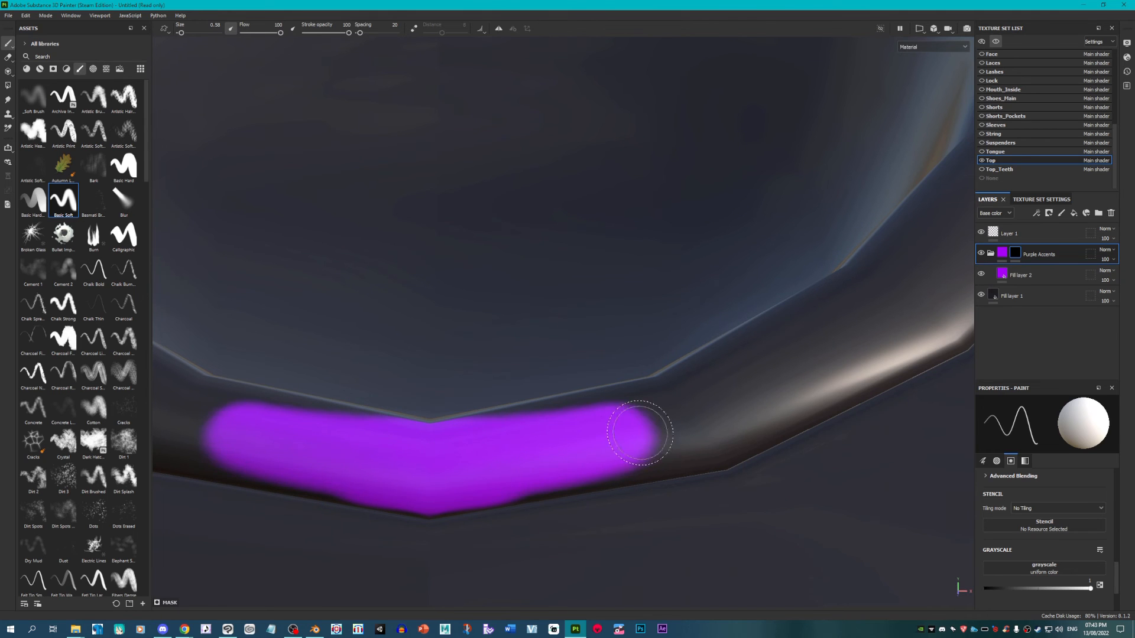
# Step: Widen and extend the purple strip from the collar's front center toward the first bend with the same brush
pyautogui.scroll(-2, 601, 414)
pyautogui.scroll(1, 639, 399)
pyautogui.scroll(1, 639, 399)
pyautogui.moveTo(686, 387)
pyautogui.mouseDown()
pyautogui.moveTo(734, 355)
pyautogui.moveTo(635, 348)
pyautogui.moveTo(362, 406)
pyautogui.mouseUp()
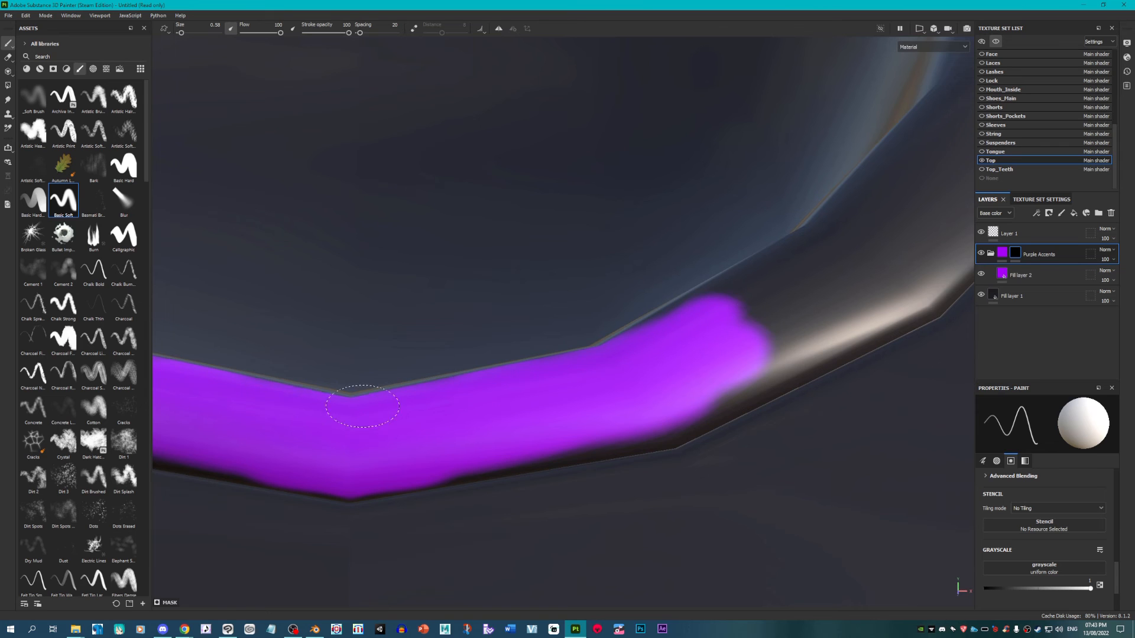
# Step: Fill the dark gap along the lower edge of the collar's front with purple, using brush size 0.13
pyautogui.scroll(-1, 490, 416)
pyautogui.keyDown('alt'); pyautogui.moveTo(434, 476); pyautogui.dragTo(391, 462); pyautogui.keyUp('alt')
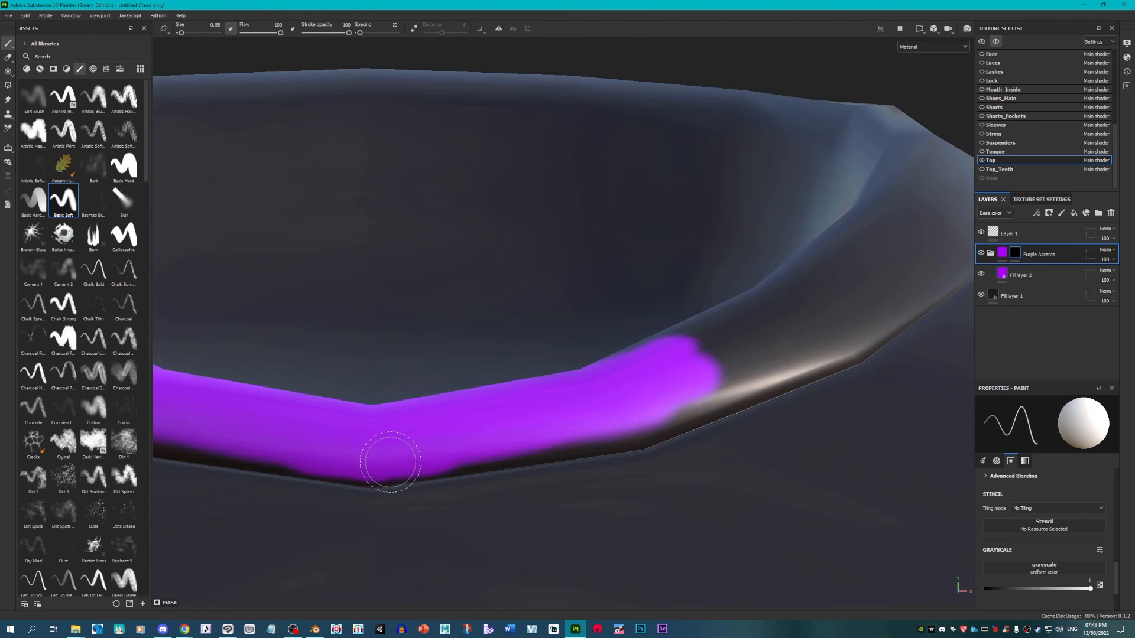
pyautogui.scroll(5, 403, 466)
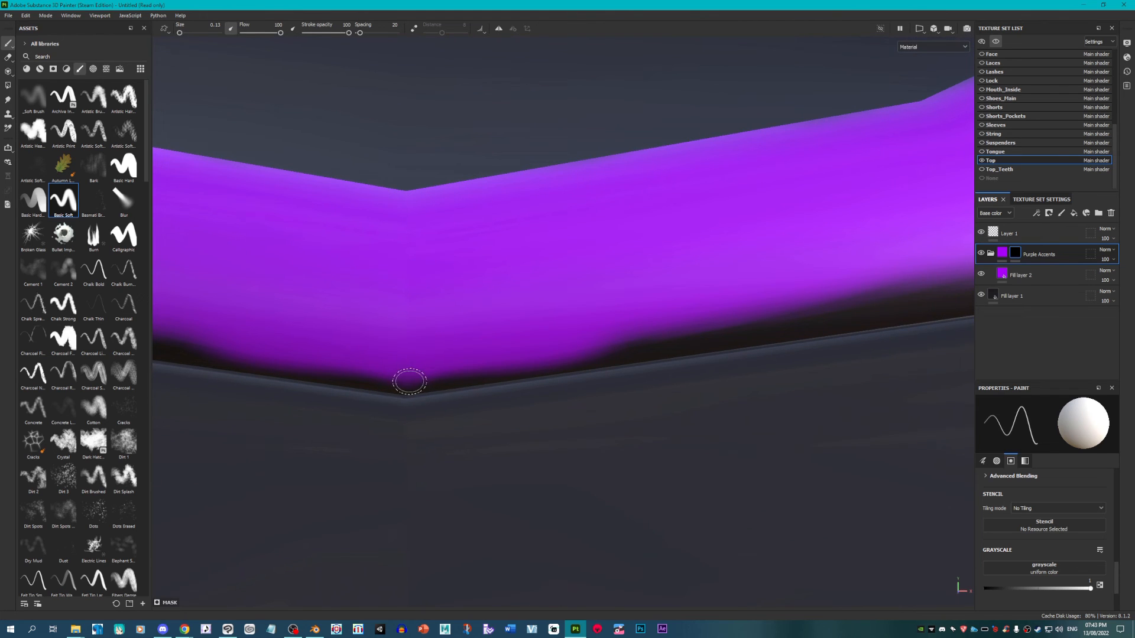
pyautogui.click(409, 381)
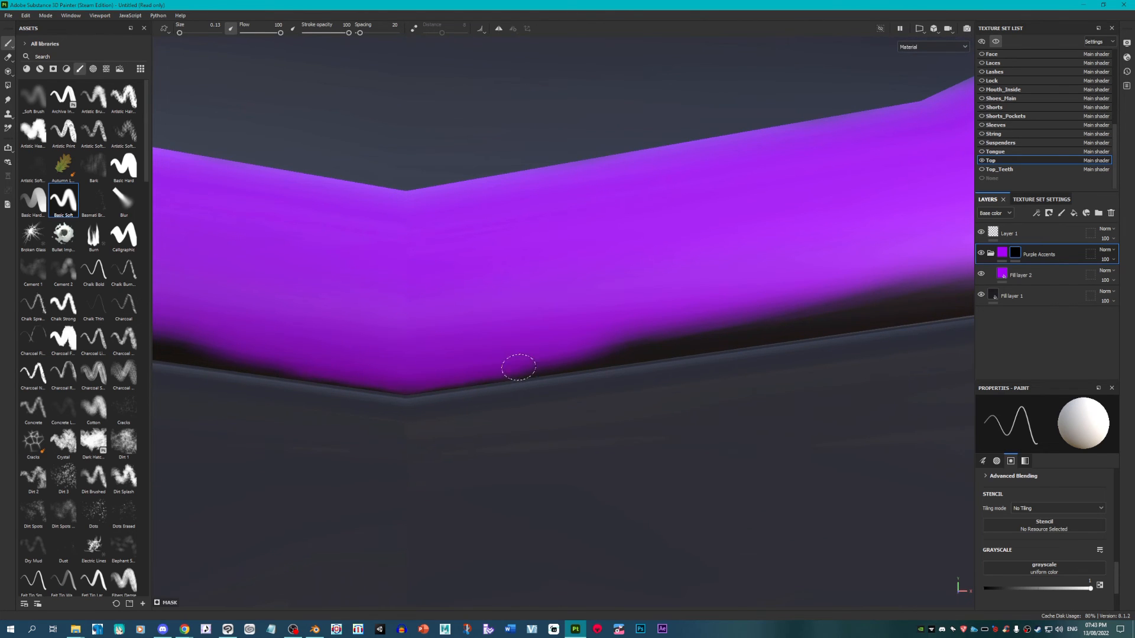
pyautogui.moveTo(507, 368); pyautogui.dragTo(608, 349)
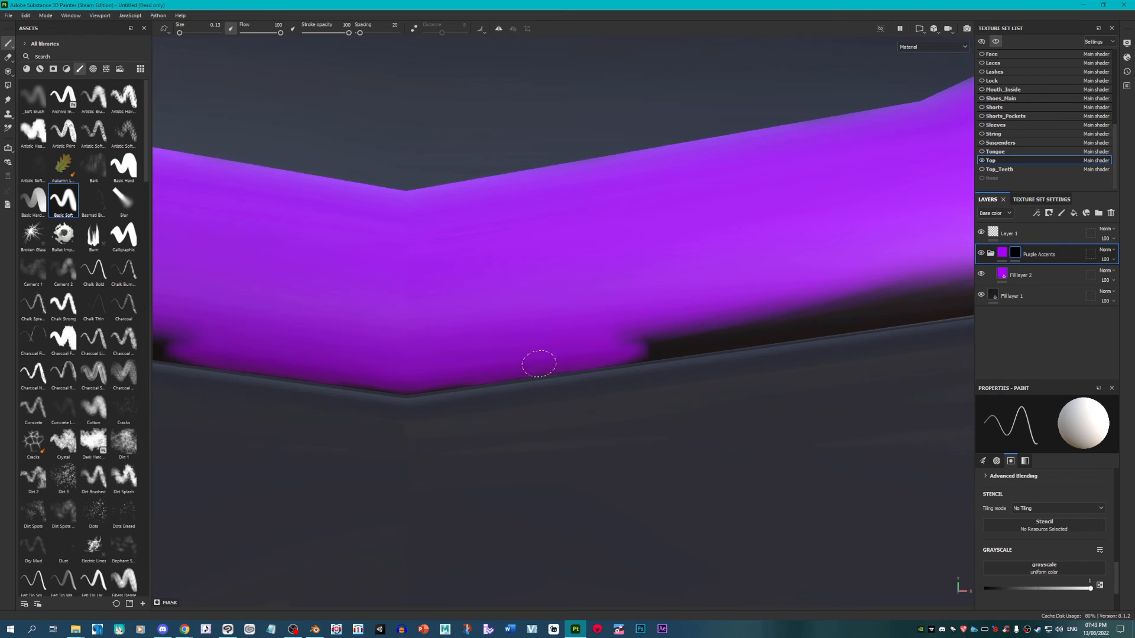
pyautogui.moveTo(538, 363); pyautogui.dragTo(664, 355)
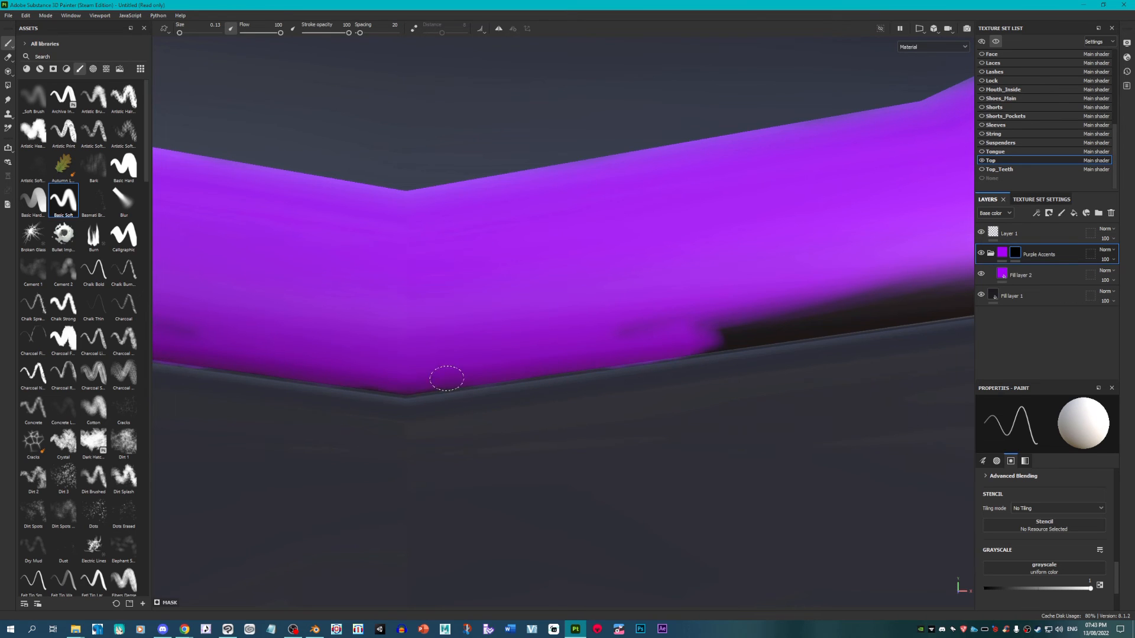
pyautogui.scroll(-3, 344, 338)
pyautogui.scroll(3, 736, 298)
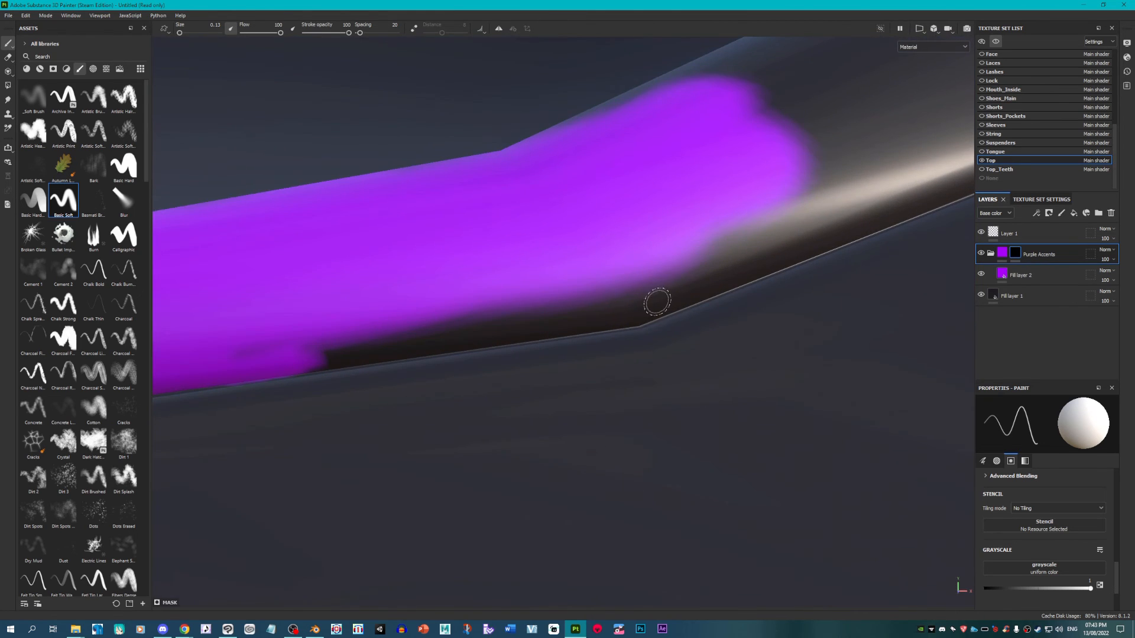
pyautogui.moveTo(648, 299)
pyautogui.mouseDown()
pyautogui.moveTo(549, 331)
pyautogui.moveTo(490, 332)
pyautogui.moveTo(621, 295)
pyautogui.moveTo(466, 309)
pyautogui.mouseUp()
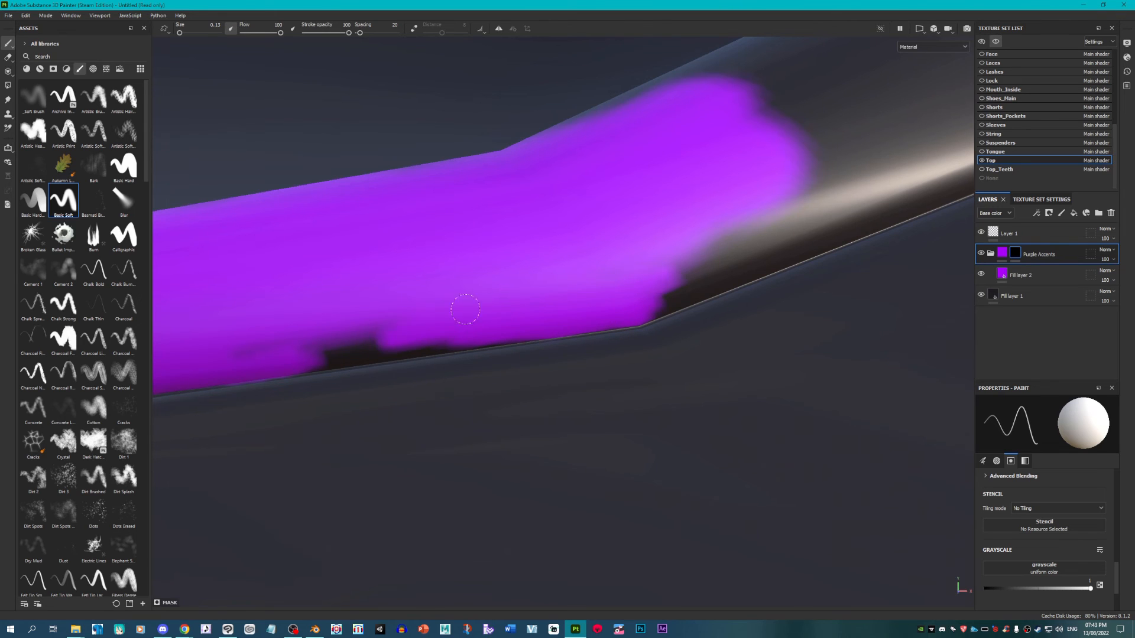
pyautogui.moveTo(347, 359)
pyautogui.mouseDown()
pyautogui.moveTo(288, 373)
pyautogui.moveTo(457, 346)
pyautogui.mouseUp()
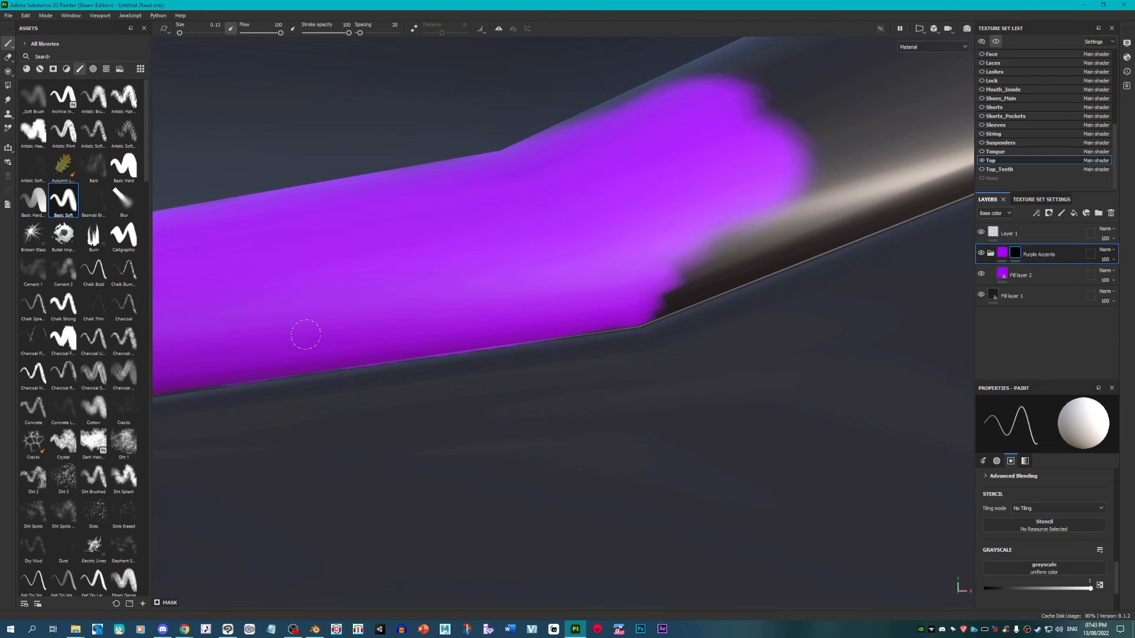
# Step: Extend the purple along the upper part of the collar's curve toward the shoulder with brush size 0.57
pyautogui.scroll(-2, 417, 349)
pyautogui.scroll(2, 678, 220)
pyautogui.moveTo(746, 223)
pyautogui.keyDown('ctrl'); pyautogui.mouseDown(button='right')
pyautogui.moveTo(815, 224)
pyautogui.moveTo(786, 224)
pyautogui.mouseUp(button='right'); pyautogui.keyUp('ctrl')
pyautogui.moveTo(749, 191)
pyautogui.mouseDown()
pyautogui.moveTo(614, 242)
pyautogui.moveTo(618, 183)
pyautogui.mouseUp()
pyautogui.scroll(-3, 619, 183)
pyautogui.scroll(2, 709, 122)
pyautogui.moveTo(714, 123)
pyautogui.mouseDown()
pyautogui.moveTo(601, 187)
pyautogui.moveTo(681, 140)
pyautogui.moveTo(585, 184)
pyautogui.mouseUp()
pyautogui.scroll(-3, 482, 246)
pyautogui.scroll(3, 694, 110)
pyautogui.moveTo(688, 122); pyautogui.dragTo(484, 260)
pyautogui.moveTo(607, 176)
pyautogui.mouseDown()
pyautogui.moveTo(733, 113)
pyautogui.moveTo(595, 215)
pyautogui.mouseUp()
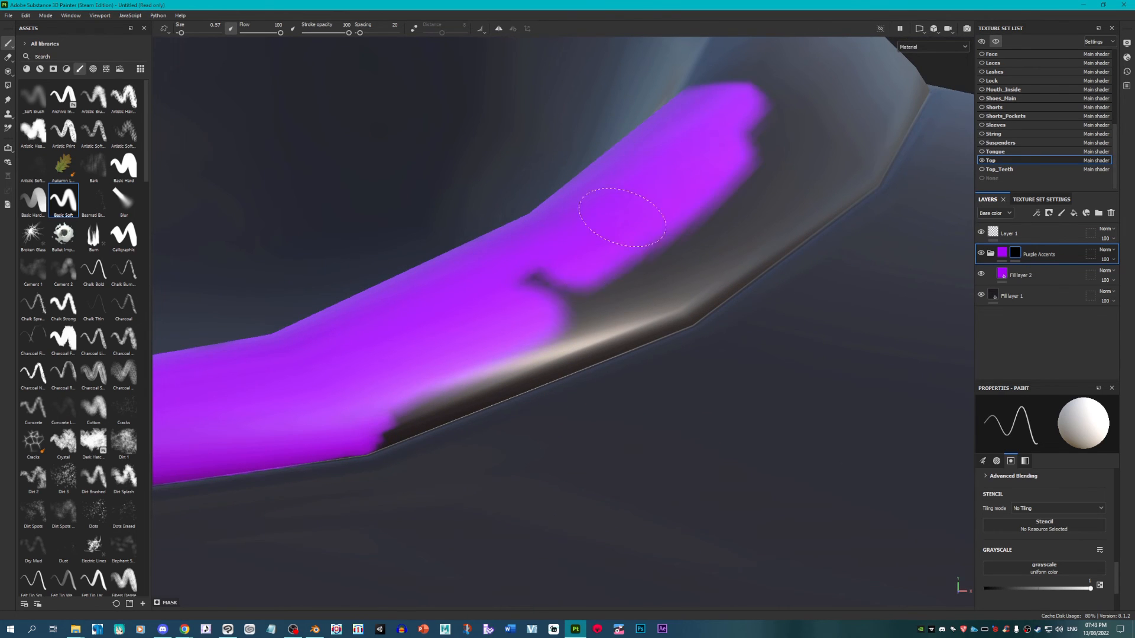
# Step: Cover the lower edge of the collar's curve with purple, using brush size 0.31
pyautogui.scroll(3, 358, 445)
pyautogui.keyDown('ctrl'); pyautogui.moveTo(359, 446); pyautogui.dragTo(340, 449, button='right'); pyautogui.keyUp('ctrl')
pyautogui.moveTo(355, 445)
pyautogui.mouseDown()
pyautogui.moveTo(390, 422)
pyautogui.moveTo(324, 453)
pyautogui.moveTo(378, 454)
pyautogui.moveTo(420, 431)
pyautogui.moveTo(380, 436)
pyautogui.mouseUp()
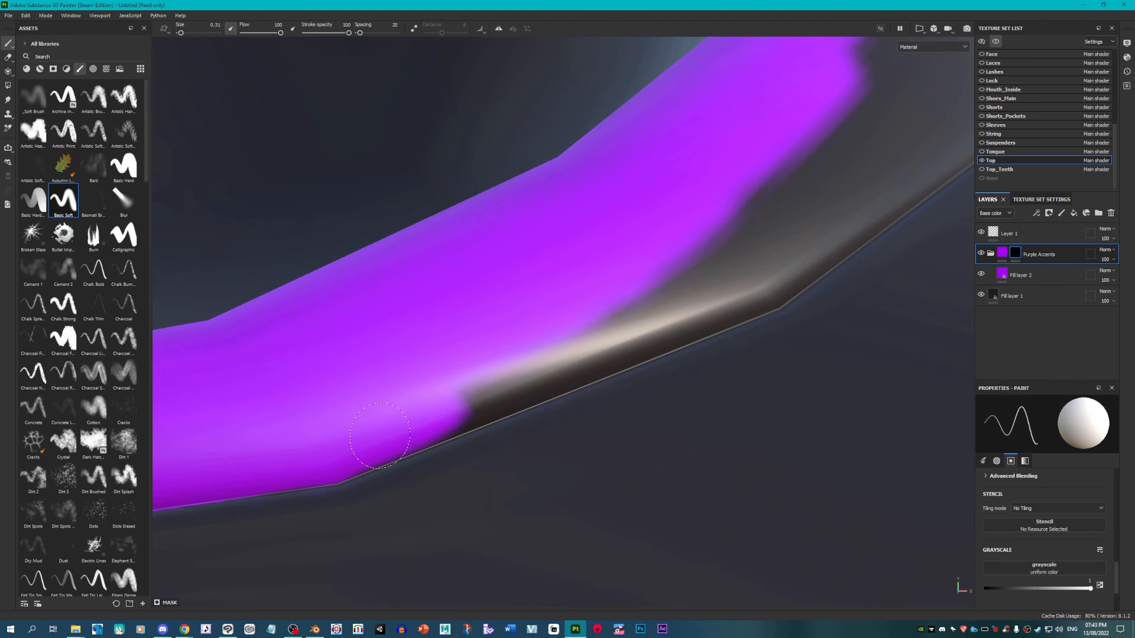
pyautogui.moveTo(443, 407)
pyautogui.mouseDown()
pyautogui.moveTo(591, 349)
pyautogui.moveTo(555, 381)
pyautogui.moveTo(730, 257)
pyautogui.mouseUp()
pyautogui.scroll(-3, 455, 321)
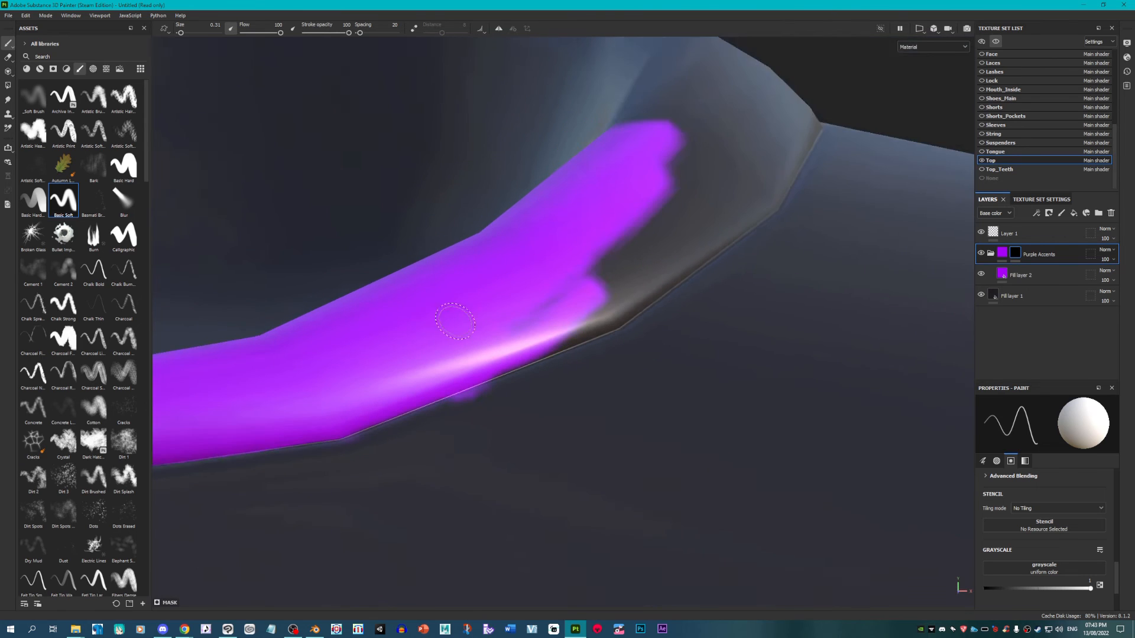
# Step: Extend the purple up the collar's curve toward the shoulder with brush size 0.57
pyautogui.scroll(2, 489, 315)
pyautogui.keyDown('ctrl'); pyautogui.moveTo(666, 246); pyautogui.dragTo(685, 246, button='right'); pyautogui.keyUp('ctrl')
pyautogui.moveTo(706, 218); pyautogui.dragTo(679, 210)
pyautogui.scroll(-3, 513, 316)
pyautogui.scroll(3, 679, 171)
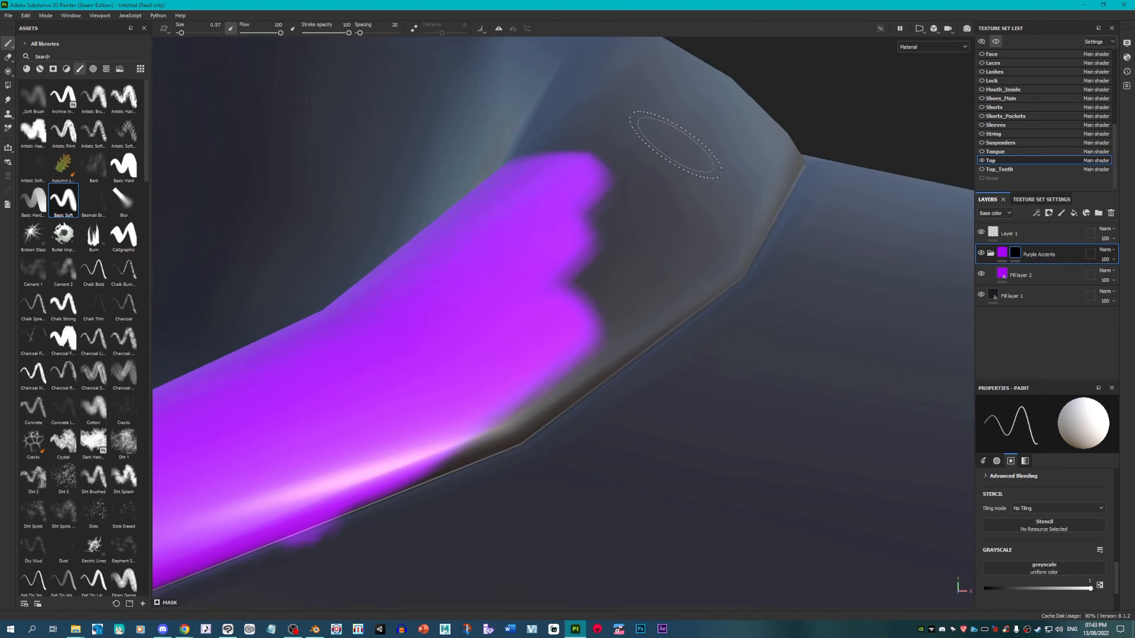
pyautogui.moveTo(674, 139)
pyautogui.mouseDown()
pyautogui.moveTo(607, 119)
pyautogui.moveTo(557, 125)
pyautogui.moveTo(582, 208)
pyautogui.moveTo(680, 232)
pyautogui.moveTo(627, 271)
pyautogui.mouseUp()
# Step: Fill the dark area along the lower edge of the collar's curve with purple, using brush size 0.31
pyautogui.keyDown('ctrl'); pyautogui.moveTo(628, 271); pyautogui.dragTo(608, 271, button='right'); pyautogui.keyUp('ctrl')
pyautogui.moveTo(605, 305); pyautogui.dragTo(625, 268)
pyautogui.scroll(2, 612, 312)
pyautogui.keyDown('ctrl'); pyautogui.moveTo(681, 269); pyautogui.dragTo(667, 269, button='right'); pyautogui.keyUp('ctrl')
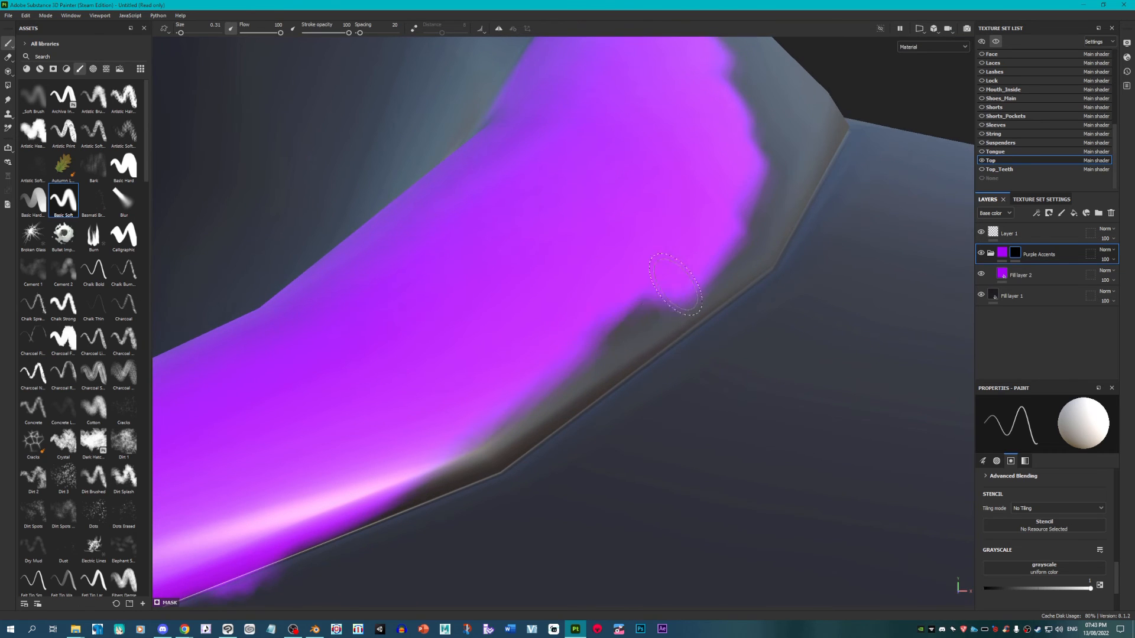
pyautogui.moveTo(676, 299); pyautogui.dragTo(615, 364)
pyautogui.moveTo(663, 336)
pyautogui.mouseDown()
pyautogui.moveTo(559, 421)
pyautogui.moveTo(381, 506)
pyautogui.moveTo(539, 406)
pyautogui.mouseUp()
# Step: Paint purple into the dark corner at the collar's shoulder bend with brush size 0.13
pyautogui.keyDown('alt'); pyautogui.moveTo(612, 324); pyautogui.dragTo(586, 337, button='middle'); pyautogui.keyUp('alt')
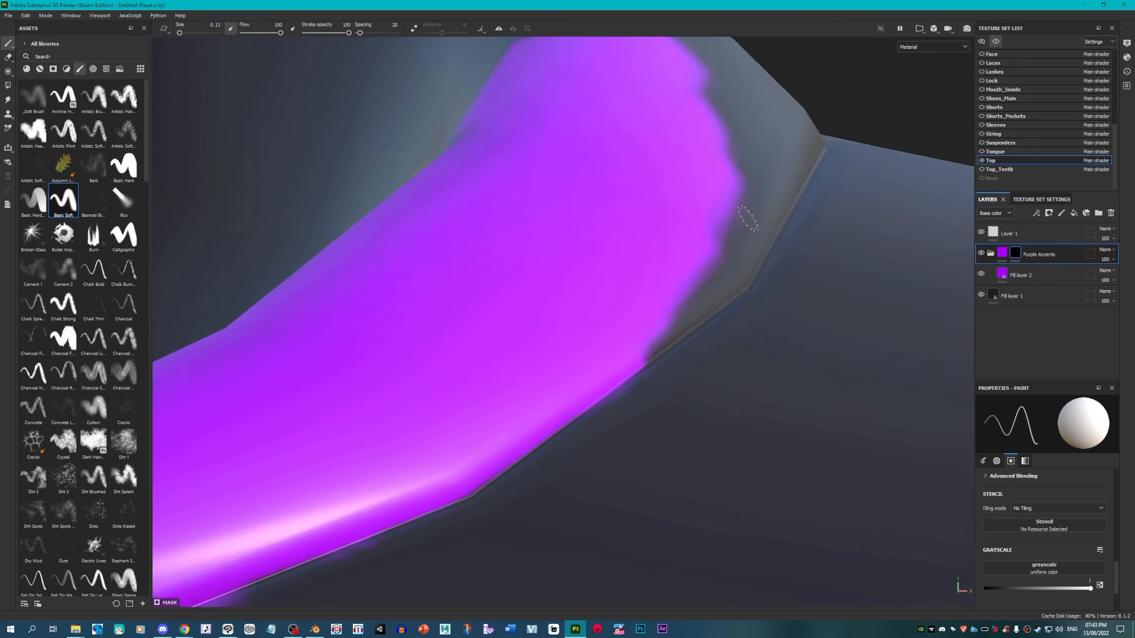
pyautogui.scroll(2, 747, 218)
pyautogui.moveTo(739, 240)
pyautogui.mouseDown()
pyautogui.moveTo(739, 305)
pyautogui.moveTo(609, 391)
pyautogui.moveTo(674, 308)
pyautogui.mouseUp()
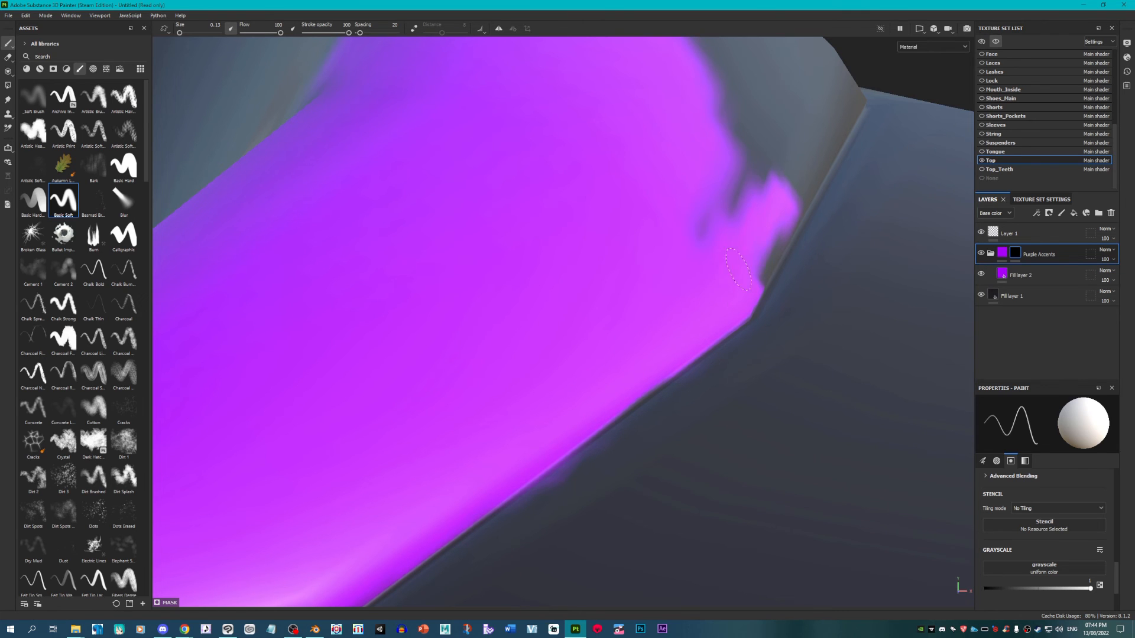
pyautogui.moveTo(739, 269)
pyautogui.mouseDown()
pyautogui.moveTo(769, 248)
pyautogui.moveTo(827, 124)
pyautogui.moveTo(680, 275)
pyautogui.mouseUp()
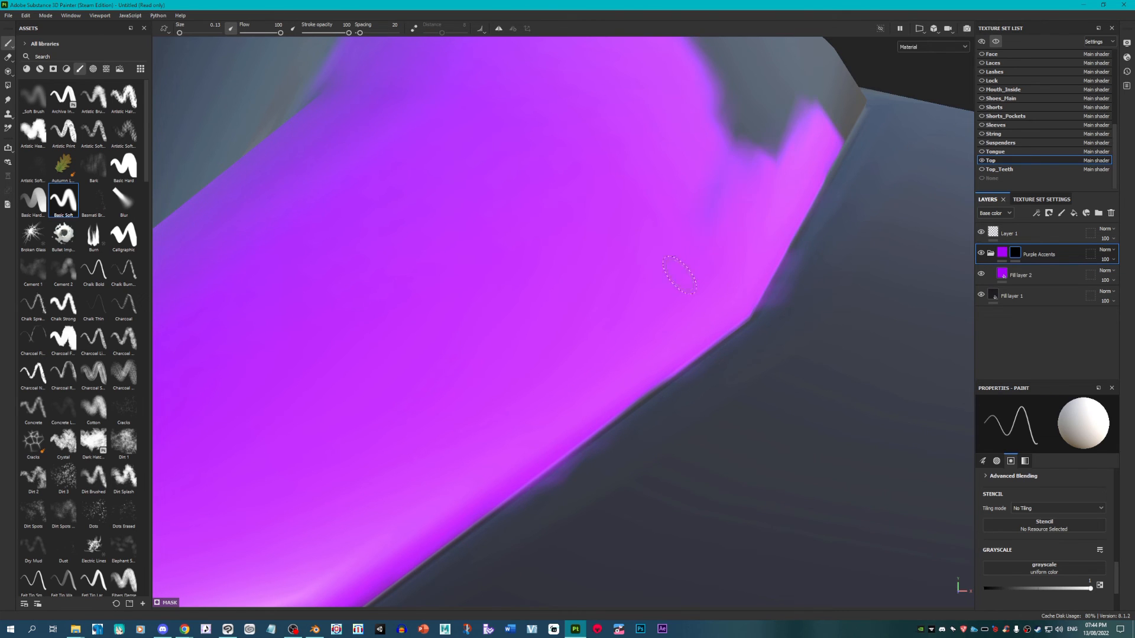
# Step: Carry the purple over the top of the collar at the shoulder with brush size 0.57
pyautogui.moveTo(679, 274)
pyautogui.keyDown('alt'); pyautogui.mouseDown(button='right')
pyautogui.moveTo(635, 100)
pyautogui.moveTo(646, 138)
pyautogui.mouseUp(button='right'); pyautogui.keyUp('alt')
pyautogui.keyDown('ctrl'); pyautogui.moveTo(506, 195); pyautogui.dragTo(532, 195, button='right'); pyautogui.keyUp('ctrl')
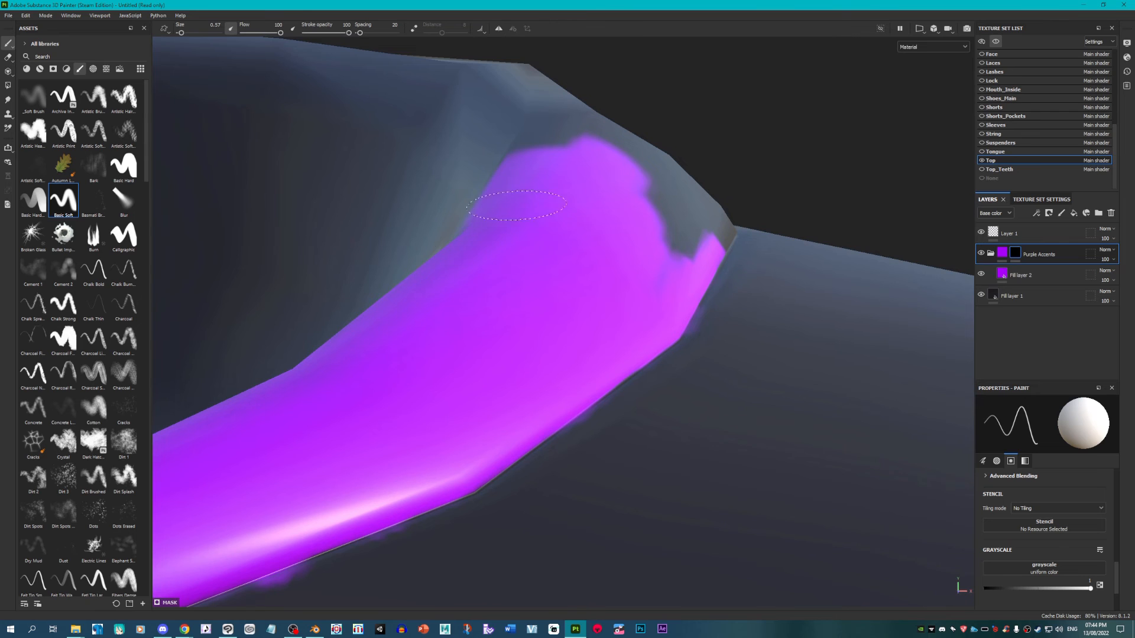
pyautogui.scroll(-2, 618, 229)
pyautogui.scroll(2, 507, 112)
pyautogui.moveTo(497, 121)
pyautogui.mouseDown()
pyautogui.moveTo(591, 147)
pyautogui.moveTo(570, 233)
pyautogui.mouseUp()
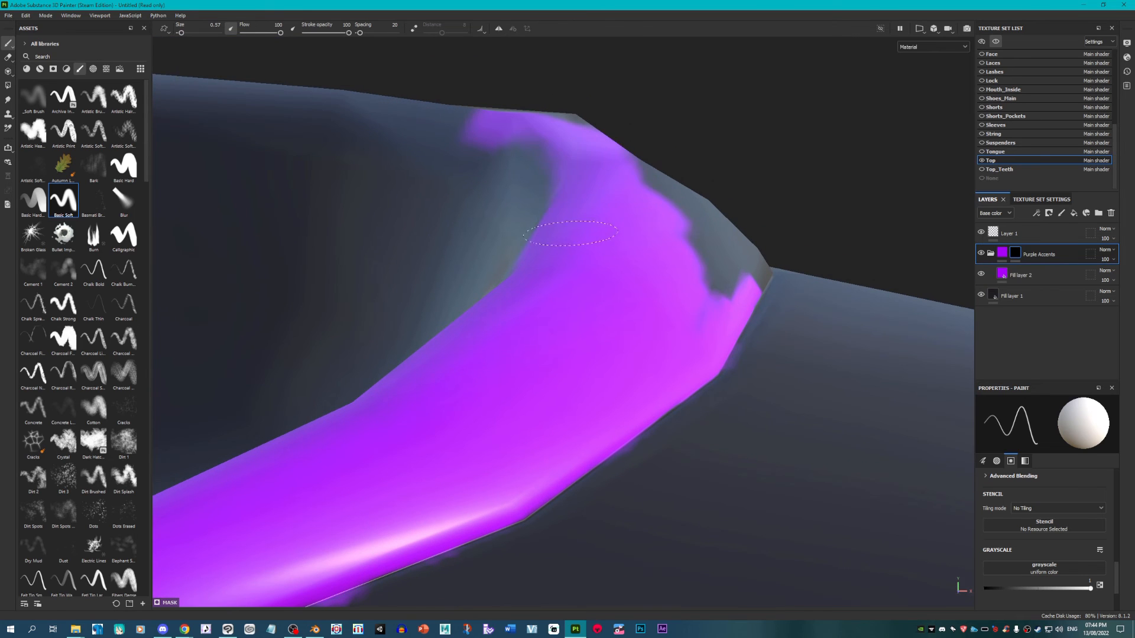
# Step: Continue the purple along the outer side of the collar from the shoulder toward the back
pyautogui.scroll(-2, 582, 261)
pyautogui.scroll(1, 668, 207)
pyautogui.keyDown('alt'); pyautogui.moveTo(721, 233); pyautogui.dragTo(822, 250); pyautogui.keyUp('alt')
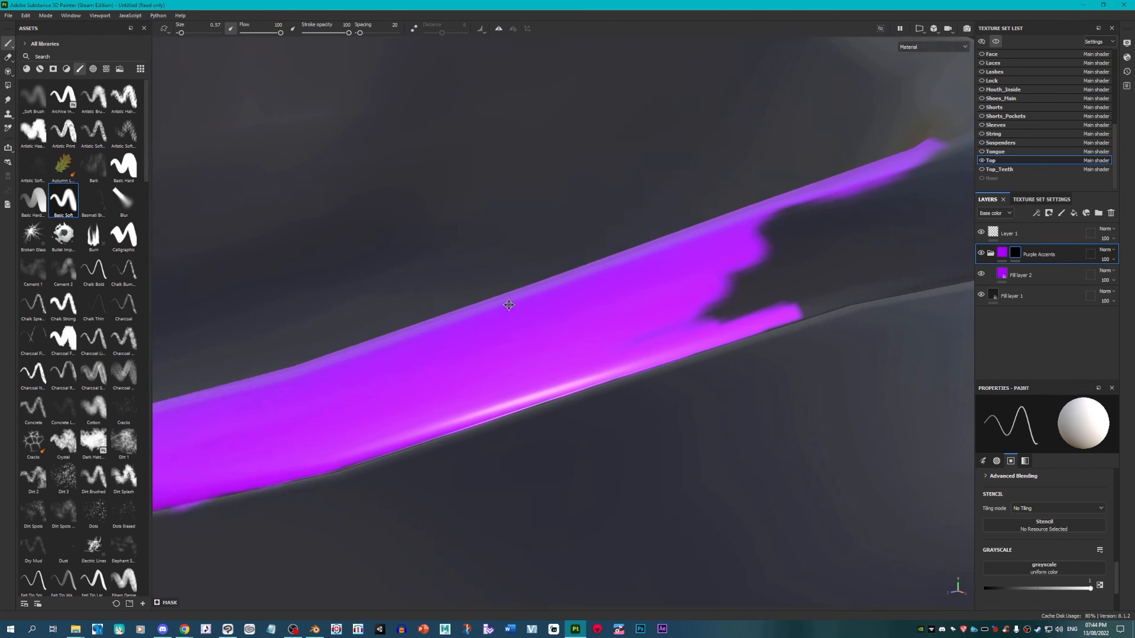
pyautogui.keyDown('alt'); pyautogui.moveTo(822, 250); pyautogui.dragTo(591, 322, button='middle'); pyautogui.keyUp('alt')
pyautogui.moveTo(740, 235)
pyautogui.mouseDown()
pyautogui.moveTo(561, 277)
pyautogui.moveTo(518, 355)
pyautogui.moveTo(390, 406)
pyautogui.moveTo(614, 355)
pyautogui.moveTo(555, 345)
pyautogui.moveTo(799, 271)
pyautogui.moveTo(575, 331)
pyautogui.mouseUp()
pyautogui.keyDown('alt'); pyautogui.moveTo(575, 332); pyautogui.dragTo(474, 357, button='middle'); pyautogui.keyUp('alt')
pyautogui.moveTo(322, 355); pyautogui.dragTo(421, 365)
pyautogui.moveTo(234, 350)
pyautogui.mouseDown()
pyautogui.moveTo(580, 370)
pyautogui.moveTo(701, 355)
pyautogui.moveTo(724, 312)
pyautogui.moveTo(607, 275)
pyautogui.moveTo(673, 255)
pyautogui.mouseUp()
# Step: Close the remaining dark gap at the back of the collar with purple, using brush size 0.57
pyautogui.keyDown('alt'); pyautogui.moveTo(887, 244); pyautogui.dragTo(680, 312, button='middle'); pyautogui.keyUp('alt')
pyautogui.keyDown('alt'); pyautogui.moveTo(679, 312); pyautogui.dragTo(653, 273); pyautogui.keyUp('alt')
pyautogui.moveTo(653, 273)
pyautogui.mouseDown()
pyautogui.moveTo(435, 316)
pyautogui.moveTo(387, 286)
pyautogui.moveTo(469, 310)
pyautogui.moveTo(721, 254)
pyautogui.moveTo(456, 350)
pyautogui.moveTo(552, 375)
pyautogui.moveTo(549, 399)
pyautogui.moveTo(681, 369)
pyautogui.moveTo(575, 376)
pyautogui.mouseUp()
pyautogui.keyDown('alt'); pyautogui.moveTo(863, 268); pyautogui.dragTo(656, 314, button='middle'); pyautogui.keyUp('alt')
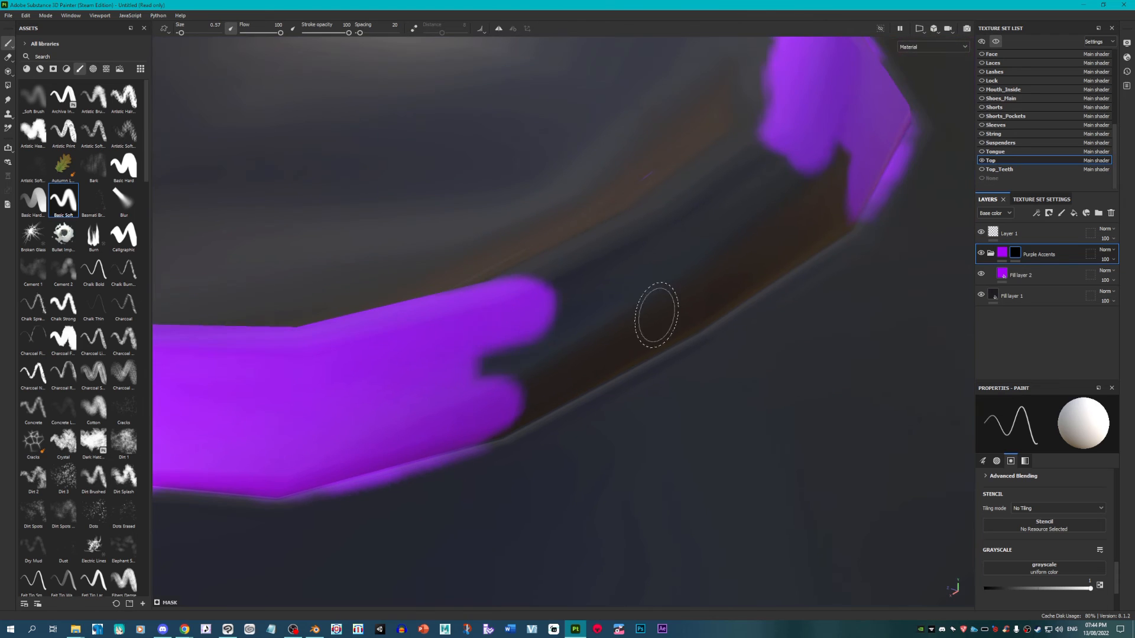
pyautogui.keyDown('alt'); pyautogui.moveTo(656, 314); pyautogui.dragTo(549, 325); pyautogui.keyUp('alt')
pyautogui.moveTo(485, 272); pyautogui.dragTo(668, 227)
pyautogui.moveTo(748, 207); pyautogui.dragTo(916, 148)
pyautogui.moveTo(641, 219)
pyautogui.mouseDown()
pyautogui.moveTo(721, 206)
pyautogui.moveTo(620, 266)
pyautogui.moveTo(545, 342)
pyautogui.moveTo(499, 367)
pyautogui.moveTo(730, 304)
pyautogui.moveTo(697, 286)
pyautogui.moveTo(683, 321)
pyautogui.moveTo(443, 348)
pyautogui.moveTo(189, 216)
pyautogui.mouseUp()
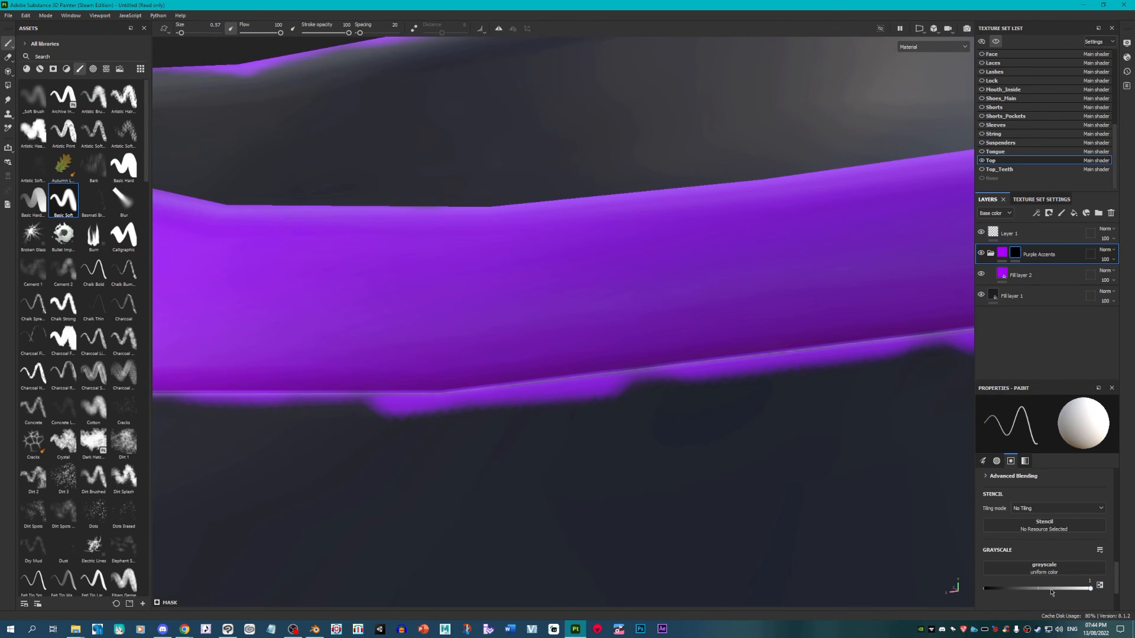
# Step: Set the mask brush's grayscale to 0 and erase purple spill below the back of the collar with brush size 0.13
pyautogui.moveTo(1041, 590); pyautogui.dragTo(983, 588)
pyautogui.keyDown('alt'); pyautogui.moveTo(761, 409); pyautogui.dragTo(689, 396, button='middle'); pyautogui.keyUp('alt')
pyautogui.scroll(2, 548, 426)
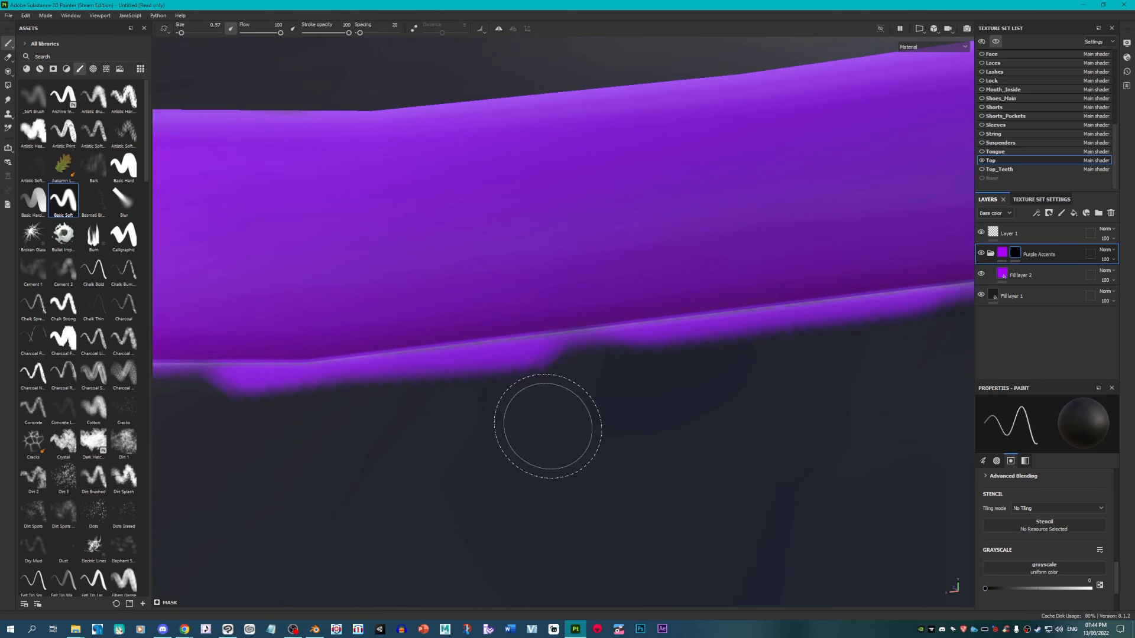
pyautogui.moveTo(555, 404)
pyautogui.keyDown('ctrl'); pyautogui.mouseDown(button='right')
pyautogui.moveTo(520, 404)
pyautogui.moveTo(531, 405)
pyautogui.mouseUp(button='right'); pyautogui.keyUp('ctrl')
pyautogui.moveTo(575, 367)
pyautogui.mouseDown()
pyautogui.moveTo(610, 343)
pyautogui.moveTo(582, 336)
pyautogui.moveTo(821, 312)
pyautogui.moveTo(670, 341)
pyautogui.mouseUp()
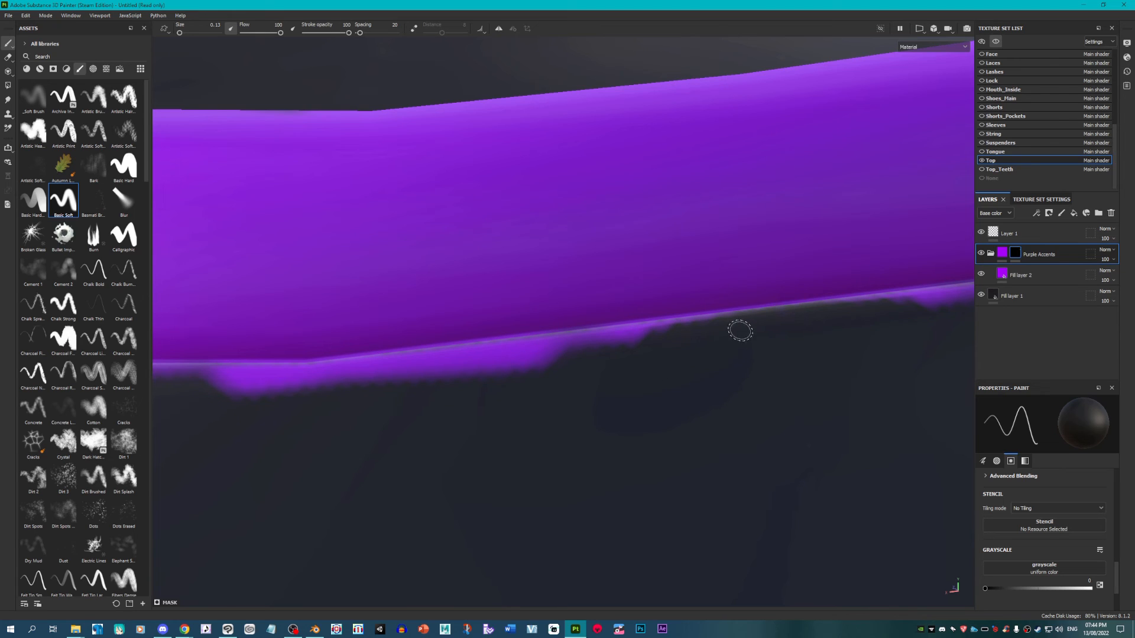
pyautogui.keyDown('alt'); pyautogui.moveTo(792, 318); pyautogui.dragTo(612, 435, button='middle'); pyautogui.keyUp('alt')
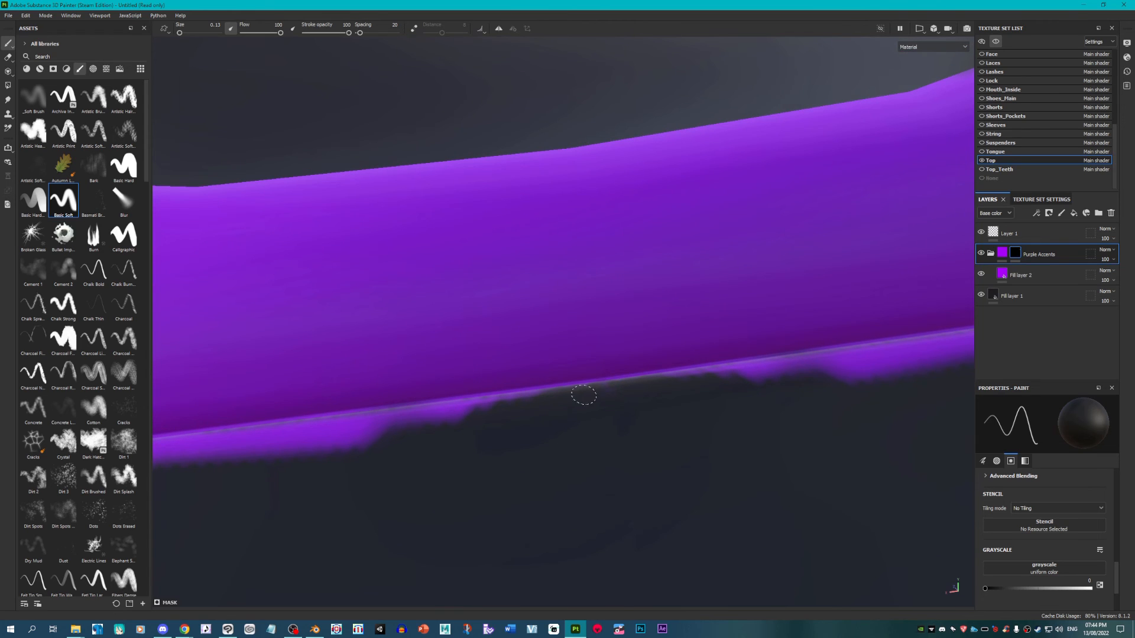
pyautogui.keyDown('alt'); pyautogui.moveTo(649, 433); pyautogui.dragTo(603, 513); pyautogui.keyUp('alt')
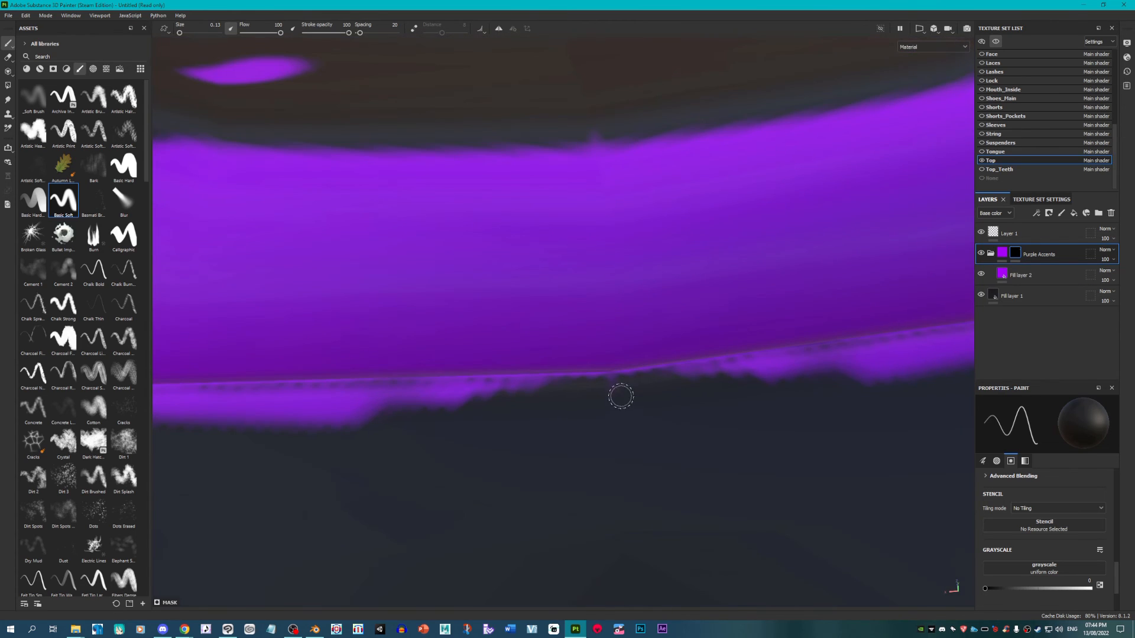
pyautogui.keyDown('alt'); pyautogui.moveTo(550, 440); pyautogui.dragTo(571, 365); pyautogui.keyUp('alt')
# Step: Erase the wide strip of purple spill beneath the adjoining section of the collar's back edge
pyautogui.keyDown('alt'); pyautogui.moveTo(513, 449); pyautogui.dragTo(724, 429, button='middle'); pyautogui.keyUp('alt')
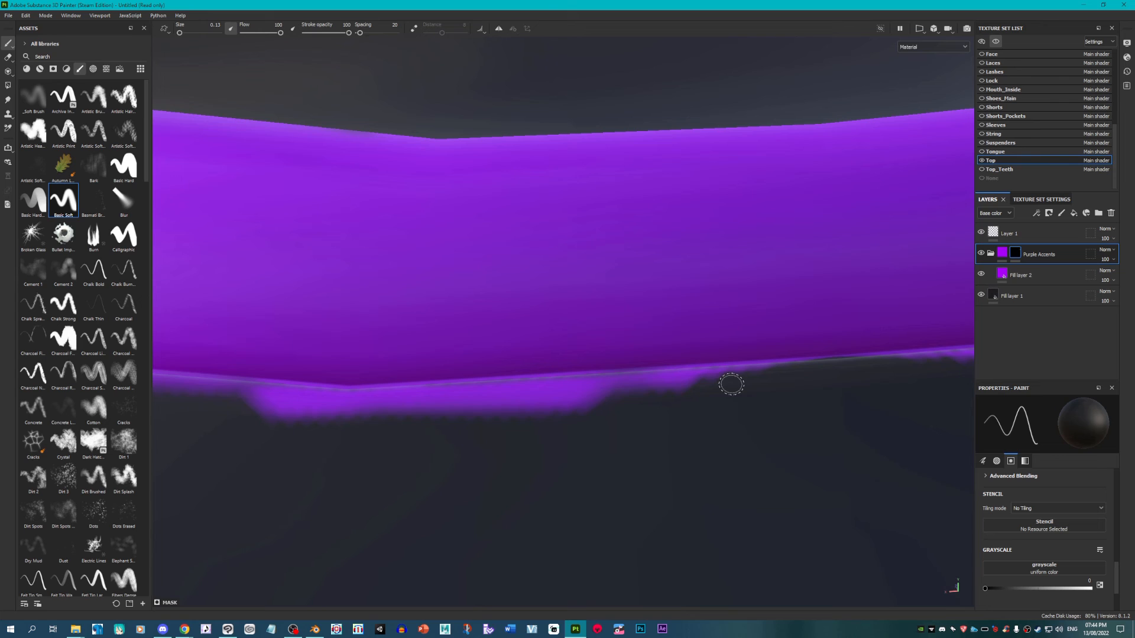
pyautogui.keyDown('shift'); pyautogui.click(221, 399); pyautogui.keyUp('shift')
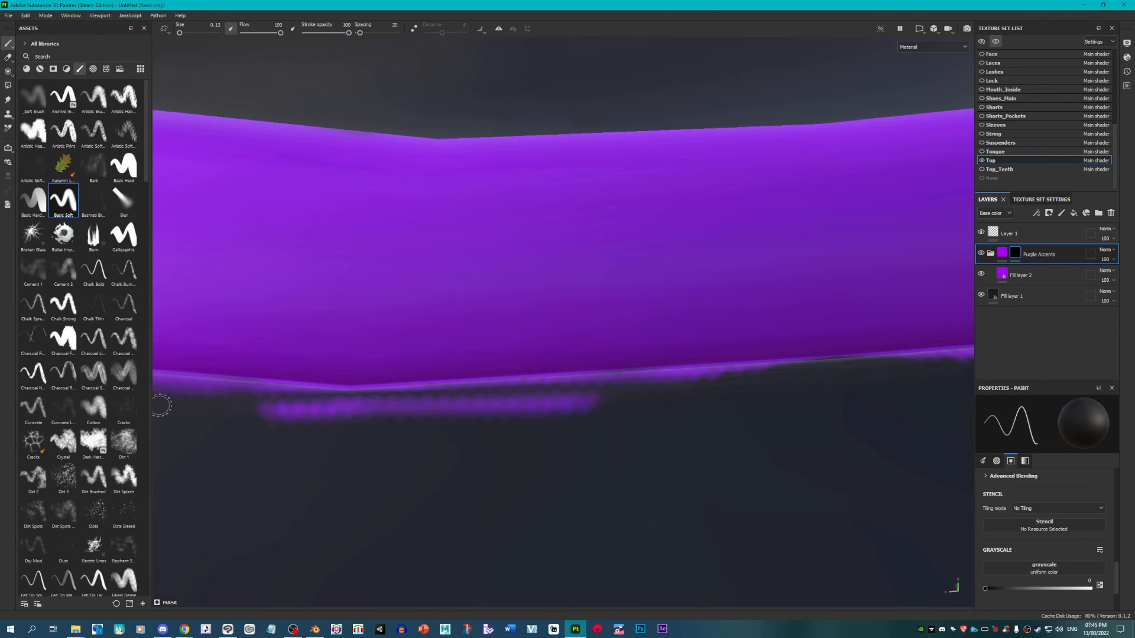
pyautogui.press(']')
pyautogui.press(']')
pyautogui.press(']')
pyautogui.press('[')
pyautogui.press('[')
pyautogui.moveTo(595, 410); pyautogui.dragTo(229, 420)
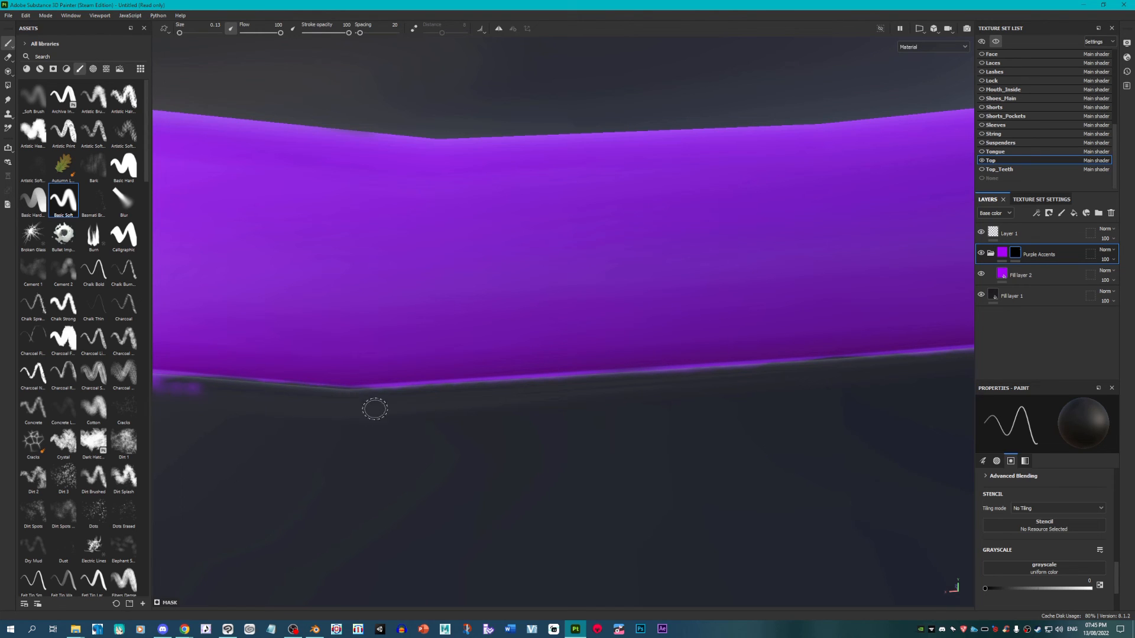
# Step: Remove the purple spill below the collar's next bend with a straight erasing stroke
pyautogui.scroll(-2, 453, 382)
pyautogui.keyDown('alt'); pyautogui.moveTo(219, 413); pyautogui.dragTo(461, 411, button='middle'); pyautogui.keyUp('alt')
pyautogui.keyDown('alt'); pyautogui.moveTo(461, 410); pyautogui.dragTo(523, 392); pyautogui.keyUp('alt')
pyautogui.scroll(1, 524, 393)
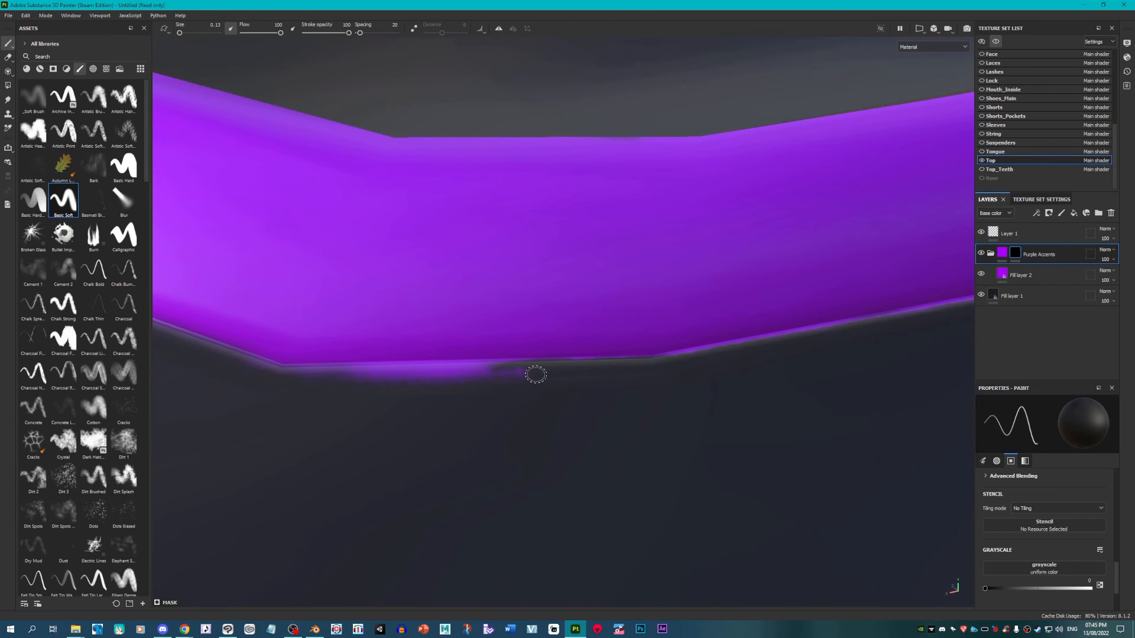
pyautogui.click(539, 380)
pyautogui.keyDown('shift'); pyautogui.click(294, 387); pyautogui.keyUp('shift')
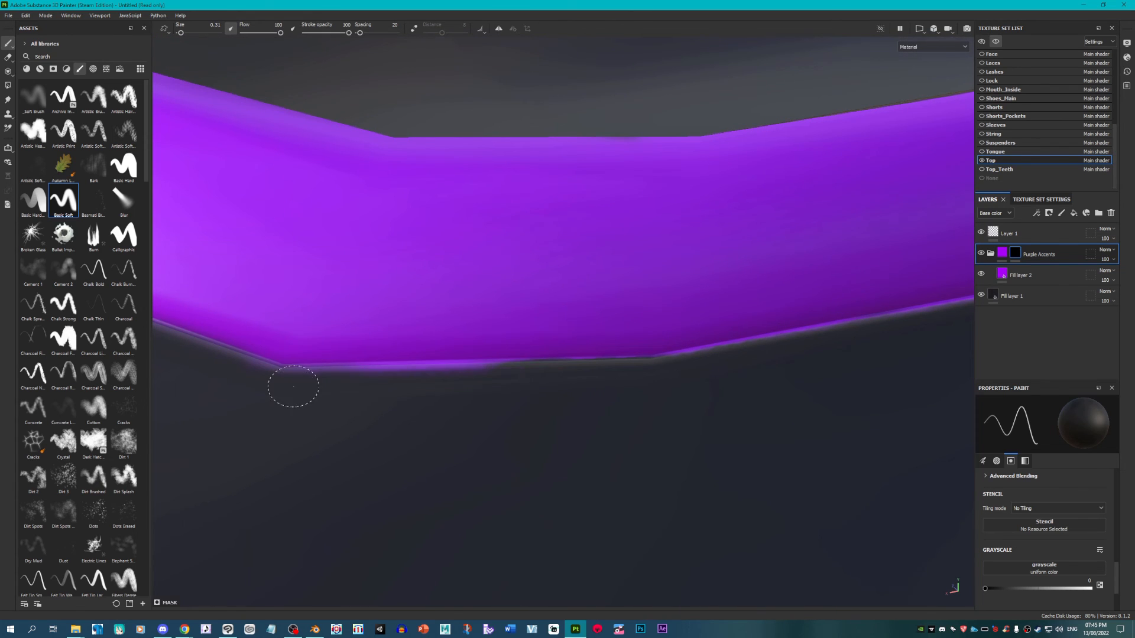
# Step: Clean the leftover purple fringe along that same edge with repeated straight strokes at brush size 0.31
pyautogui.click(517, 375)
pyautogui.keyDown('shift'); pyautogui.click(297, 387); pyautogui.keyUp('shift')
pyautogui.click(319, 381)
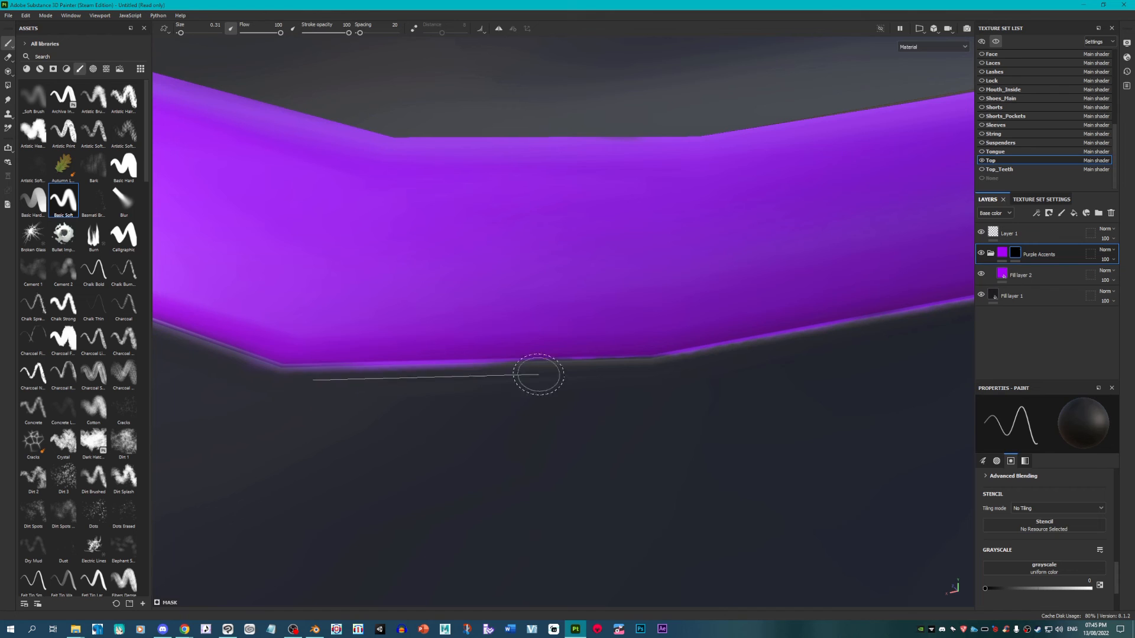
pyautogui.keyDown('shift'); pyautogui.click(559, 371); pyautogui.keyUp('shift')
pyautogui.keyDown('shift'); pyautogui.click(465, 378); pyautogui.keyUp('shift')
pyautogui.keyDown('shift'); pyautogui.click(266, 385); pyautogui.keyUp('shift')
pyautogui.keyDown('shift'); pyautogui.click(555, 367); pyautogui.keyUp('shift')
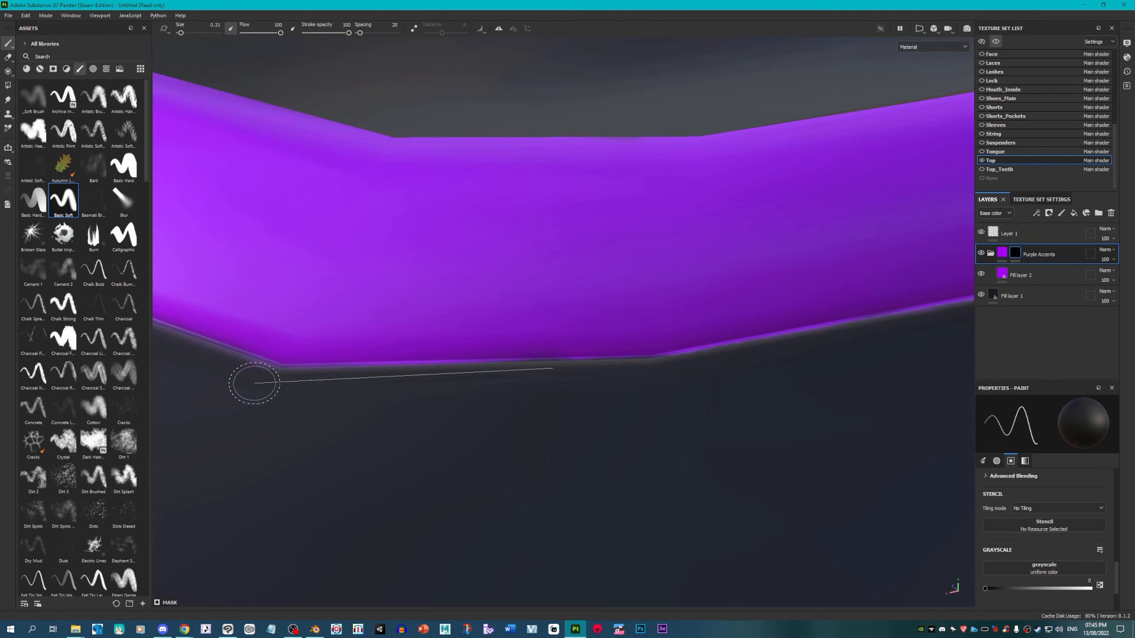
pyautogui.keyDown('shift'); pyautogui.click(263, 383); pyautogui.keyUp('shift')
# Step: Erase the purple spill below the collar edge just past the bend, keeping brush size 0.31
pyautogui.scroll(-2, 355, 416)
pyautogui.keyDown('alt'); pyautogui.moveTo(355, 416); pyautogui.dragTo(485, 401, button='middle'); pyautogui.keyUp('alt')
pyautogui.scroll(4, 441, 413)
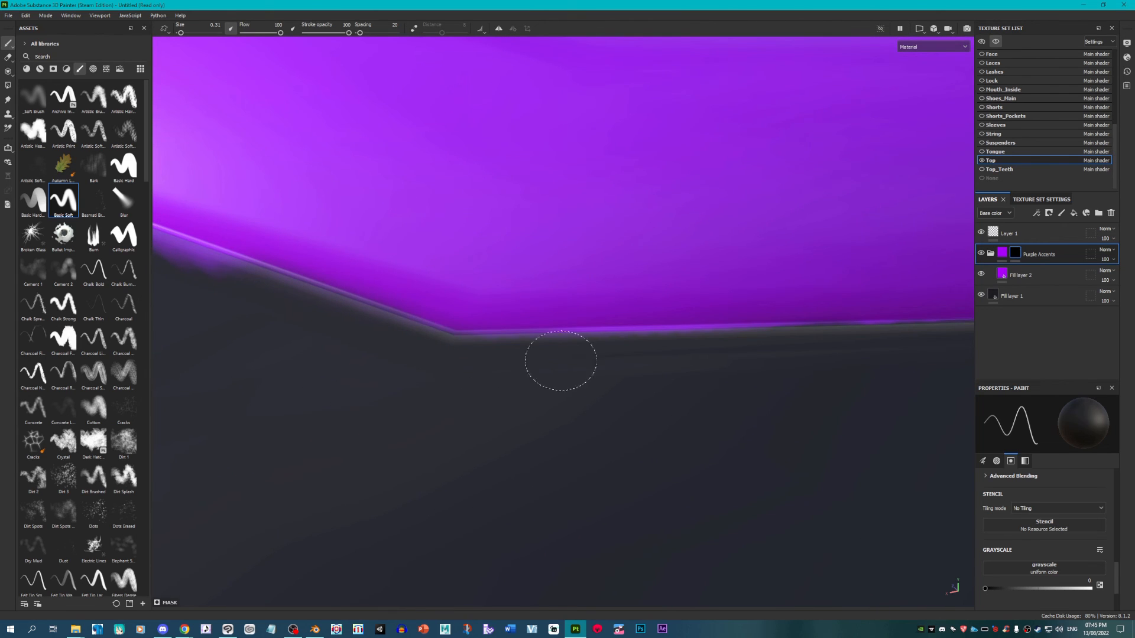
pyautogui.moveTo(560, 360)
pyautogui.keyDown('alt'); pyautogui.mouseDown()
pyautogui.moveTo(603, 435)
pyautogui.moveTo(552, 360)
pyautogui.mouseUp(); pyautogui.keyUp('alt')
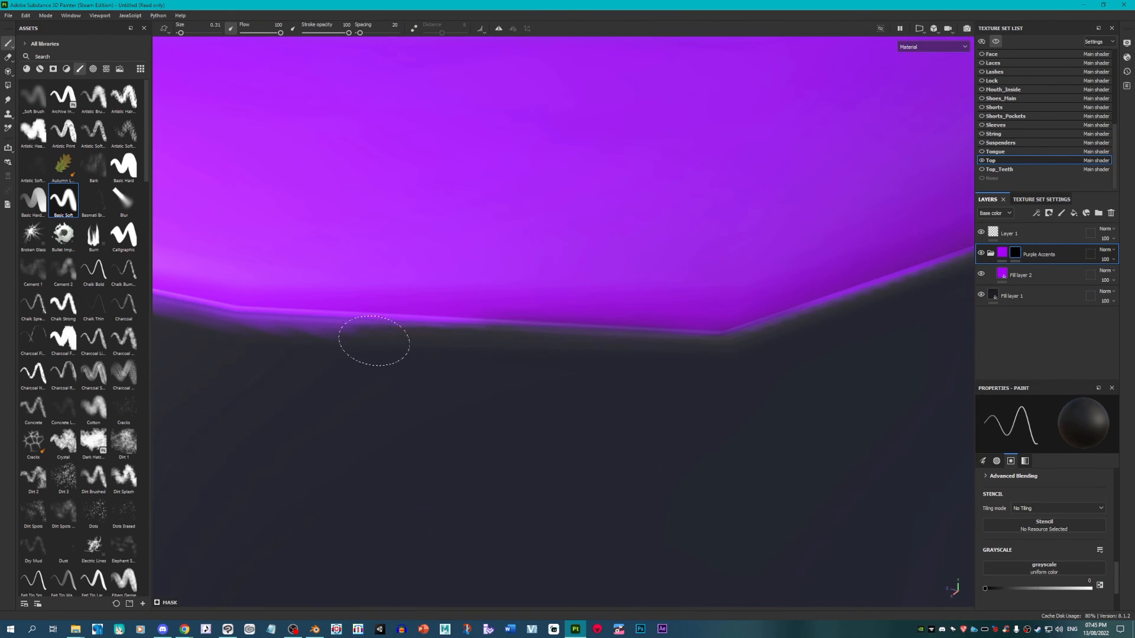
pyautogui.moveTo(366, 344); pyautogui.dragTo(269, 327)
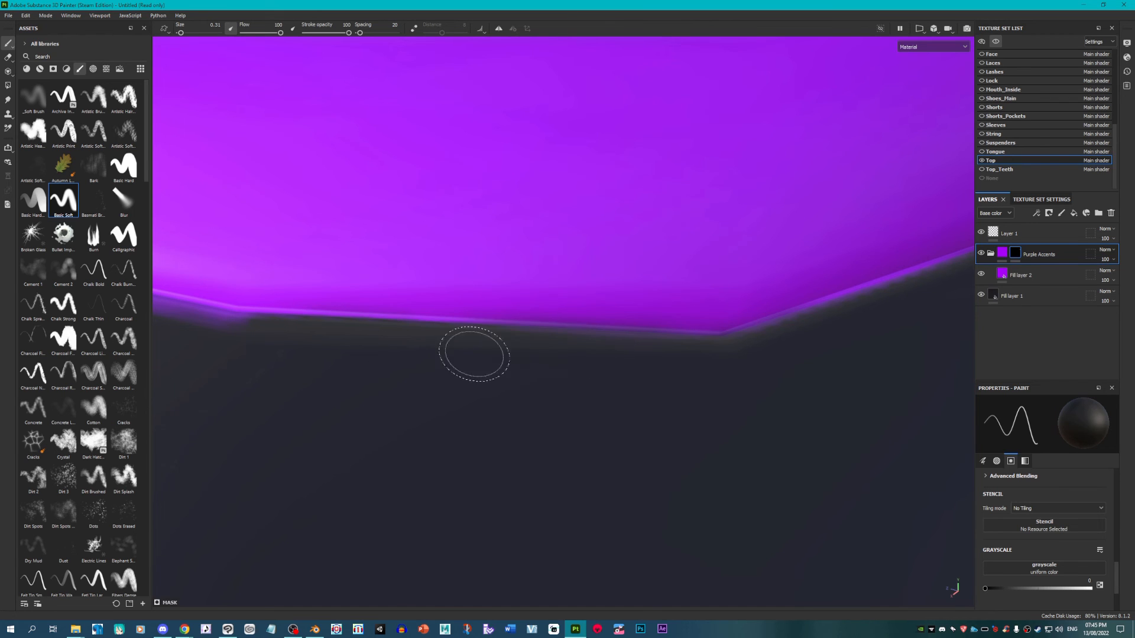
# Step: Erase the remaining spill farther along the collar's lower edge and the stray purple spots inside the neck opening
pyautogui.keyDown('alt'); pyautogui.moveTo(474, 355); pyautogui.dragTo(603, 405); pyautogui.keyUp('alt')
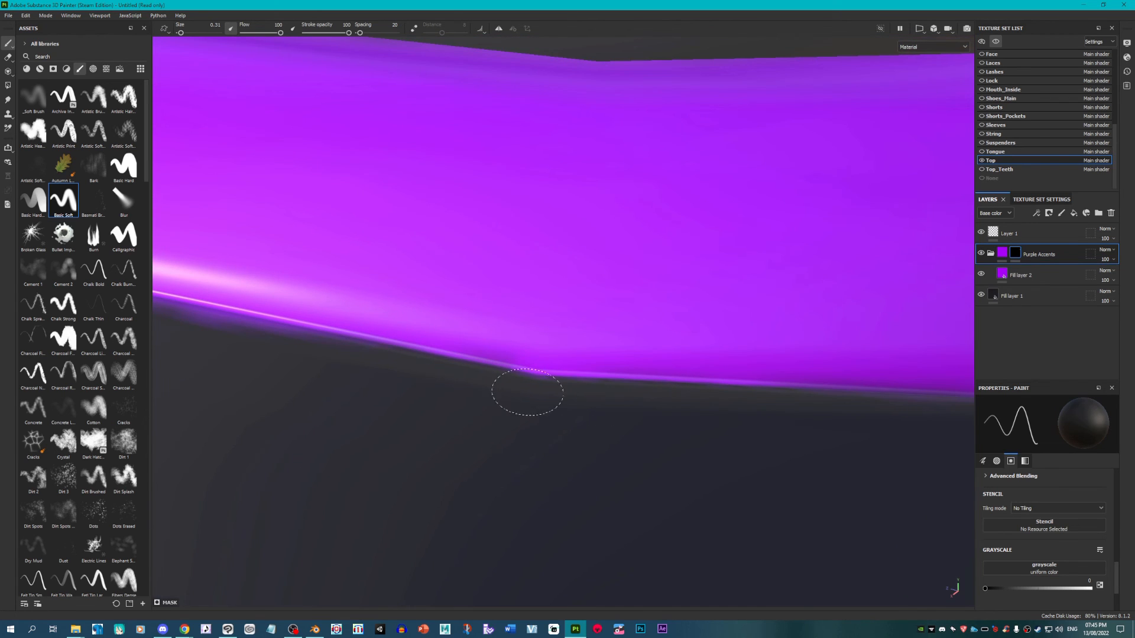
pyautogui.moveTo(527, 392)
pyautogui.keyDown('alt'); pyautogui.mouseDown()
pyautogui.moveTo(593, 456)
pyautogui.moveTo(638, 420)
pyautogui.mouseUp(); pyautogui.keyUp('alt')
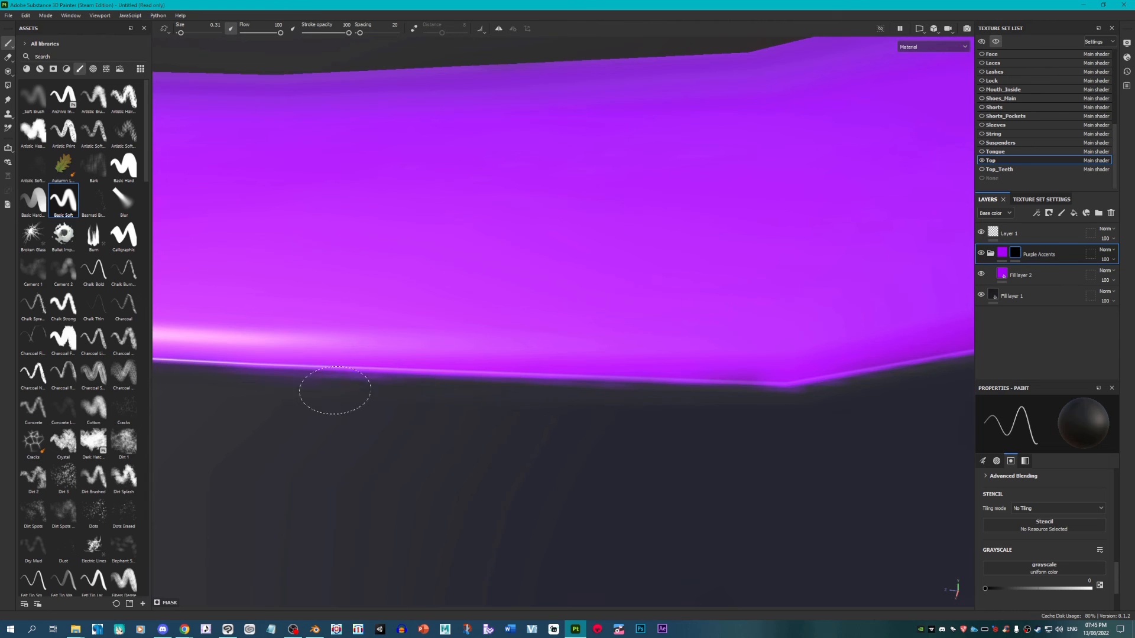
pyautogui.scroll(-7, 558, 433)
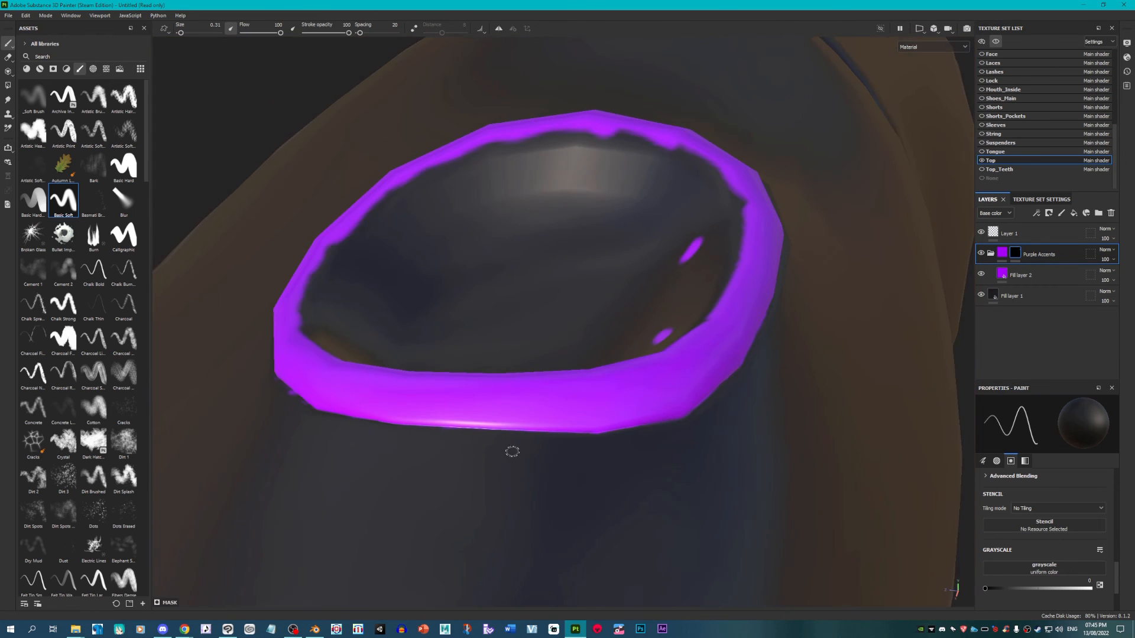
pyautogui.scroll(2, 667, 251)
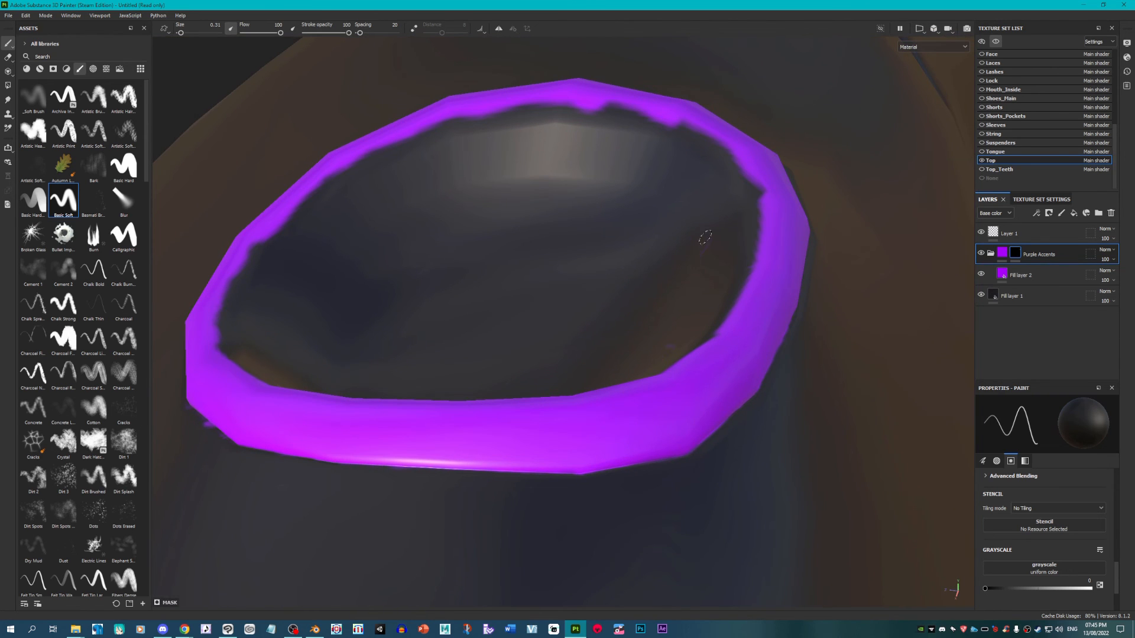
# Step: Erase spill along the collar front's lower edge with brush size 0.1, undoing the stroke that cuts into the purple
pyautogui.scroll(5, 583, 341)
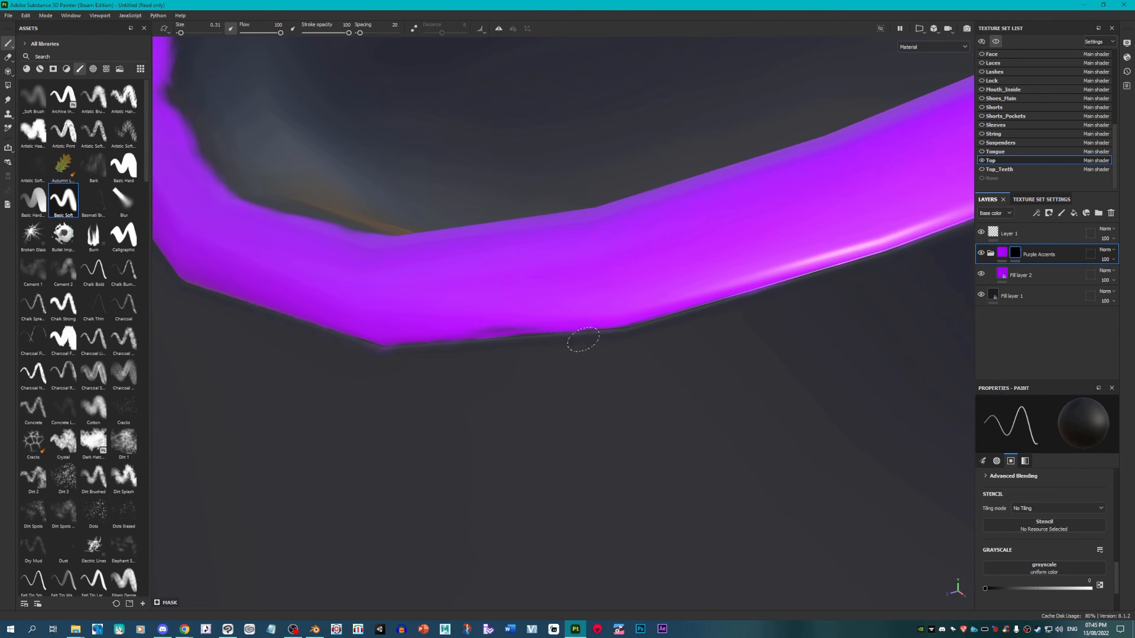
pyautogui.scroll(5, 514, 357)
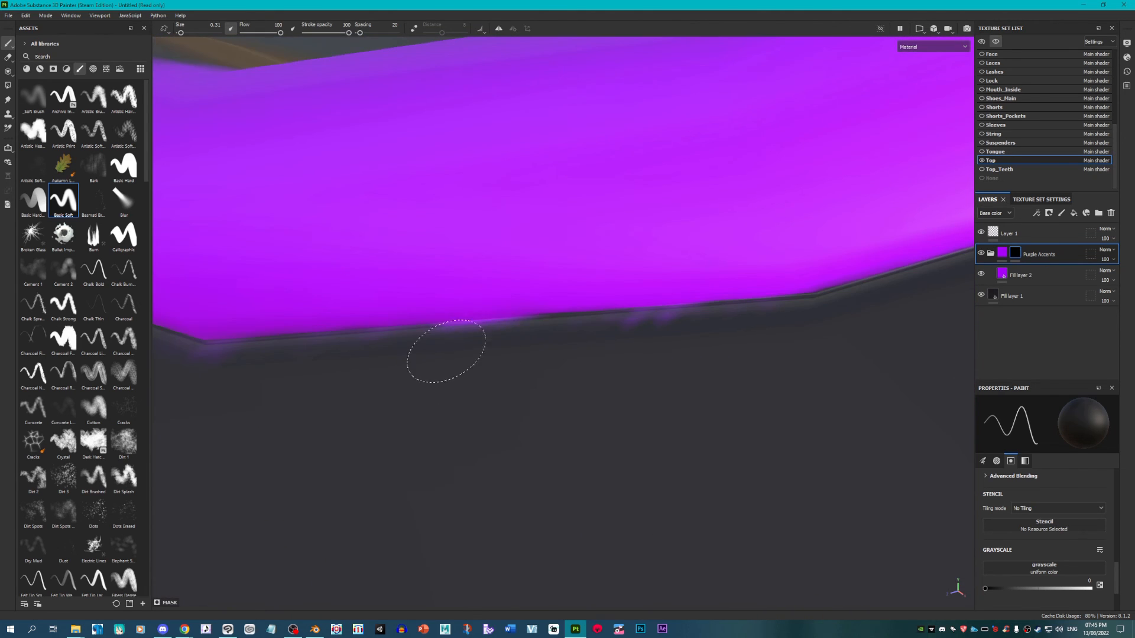
pyautogui.hotkey('ctrl', 'z')
pyautogui.keyDown('ctrl'); pyautogui.moveTo(489, 354); pyautogui.dragTo(473, 348, button='right'); pyautogui.keyUp('ctrl')
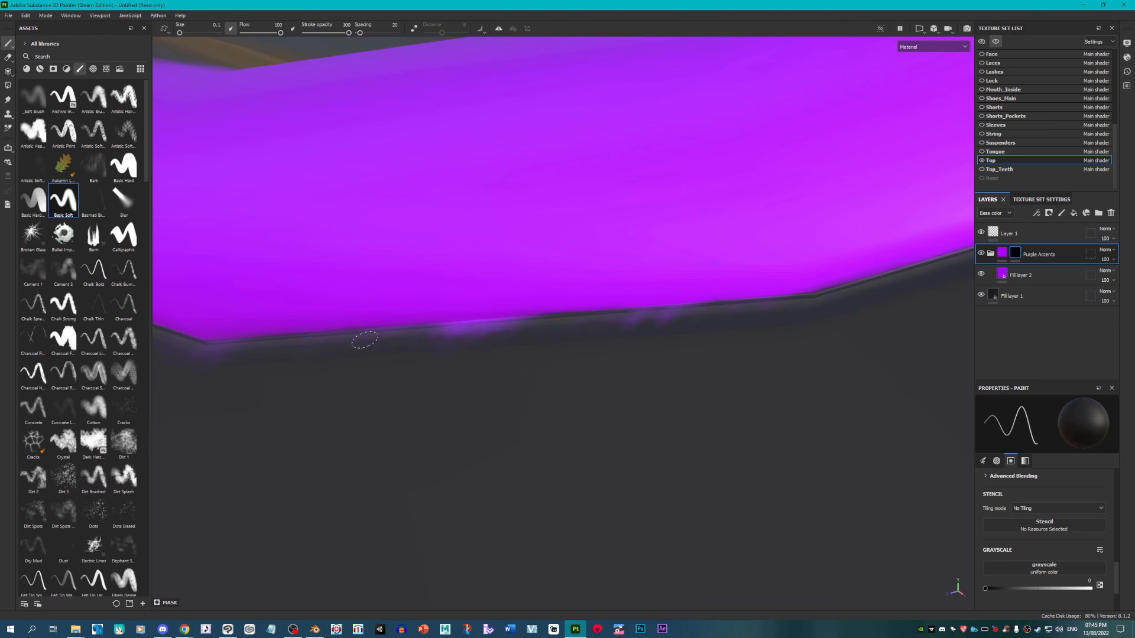
pyautogui.moveTo(545, 337); pyautogui.dragTo(619, 323)
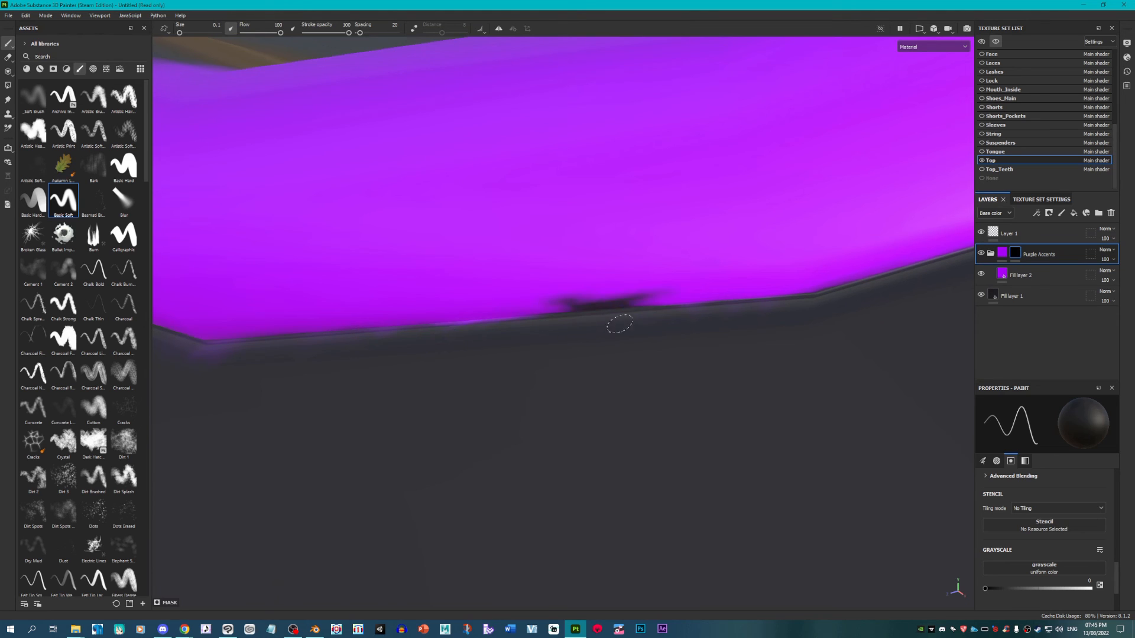
pyautogui.hotkey('ctrl', 'z')
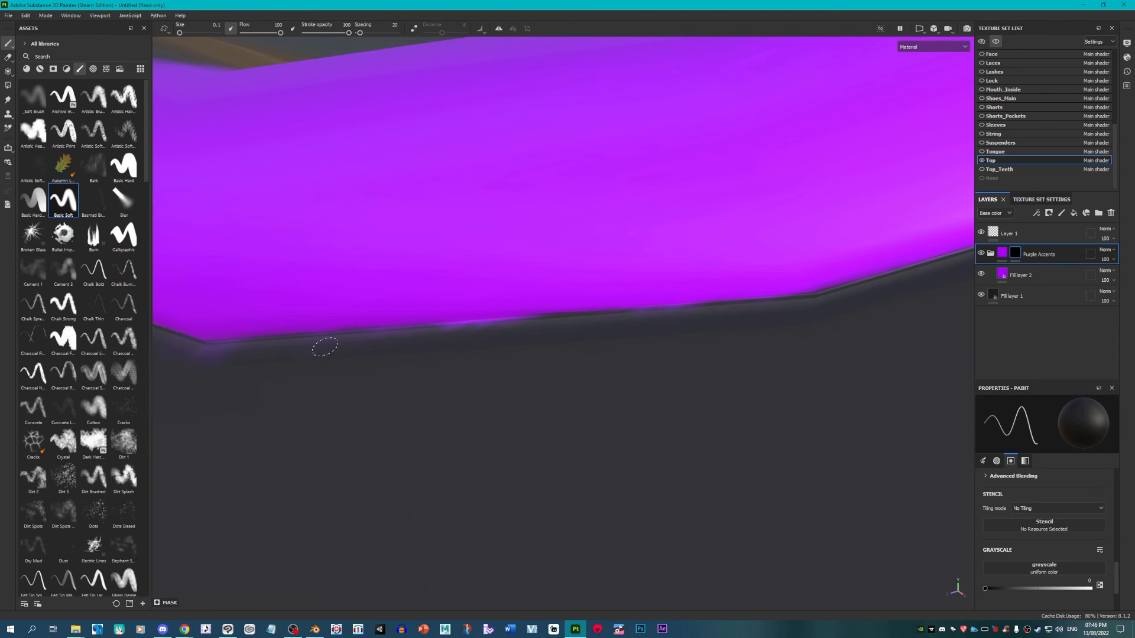
pyautogui.scroll(-10, 502, 328)
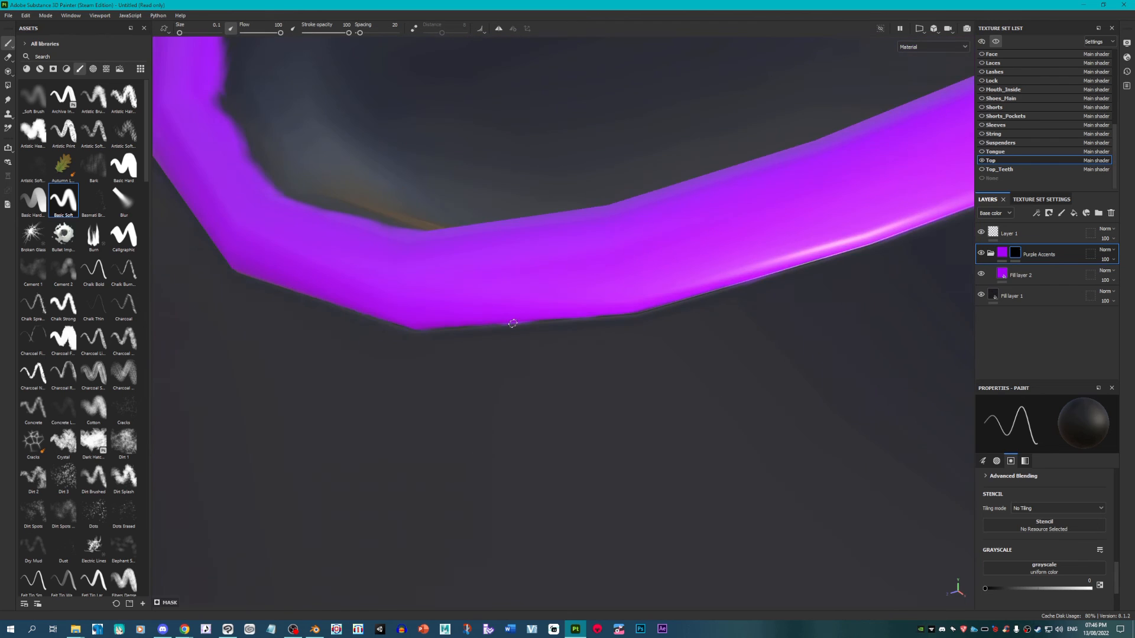
pyautogui.keyDown('alt'); pyautogui.moveTo(665, 346); pyautogui.dragTo(767, 289); pyautogui.keyUp('alt')
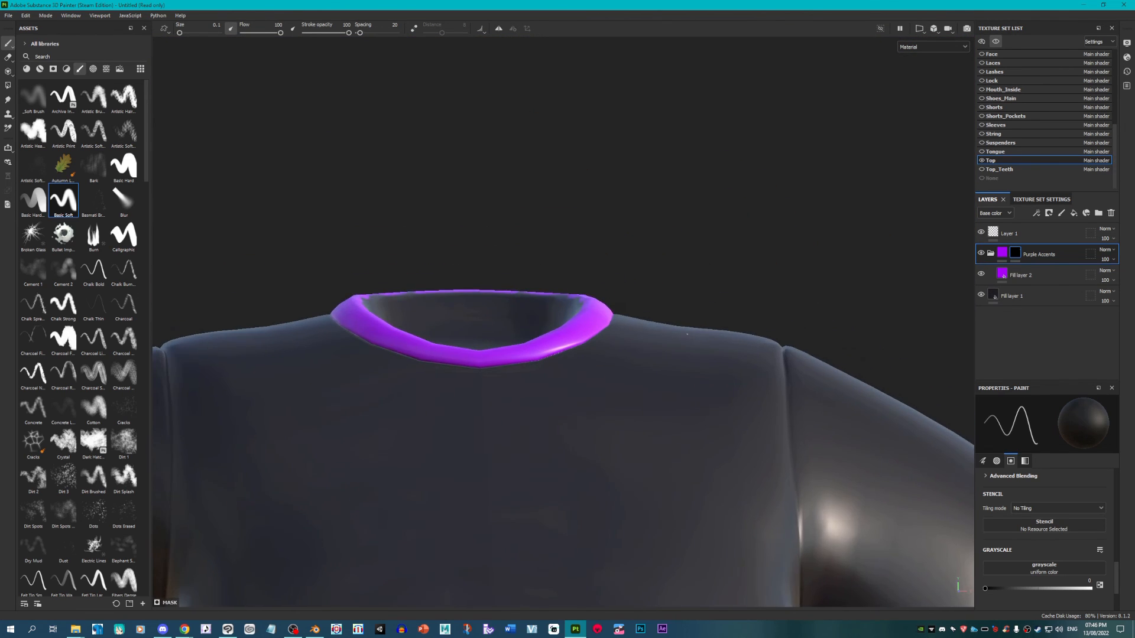
# Step: Examine the collar's purple band and its edges from several angles and distances
pyautogui.scroll(4, 674, 346)
pyautogui.scroll(-8, 674, 345)
pyautogui.keyDown('alt'); pyautogui.moveTo(912, 499); pyautogui.dragTo(794, 429, button='middle'); pyautogui.keyUp('alt')
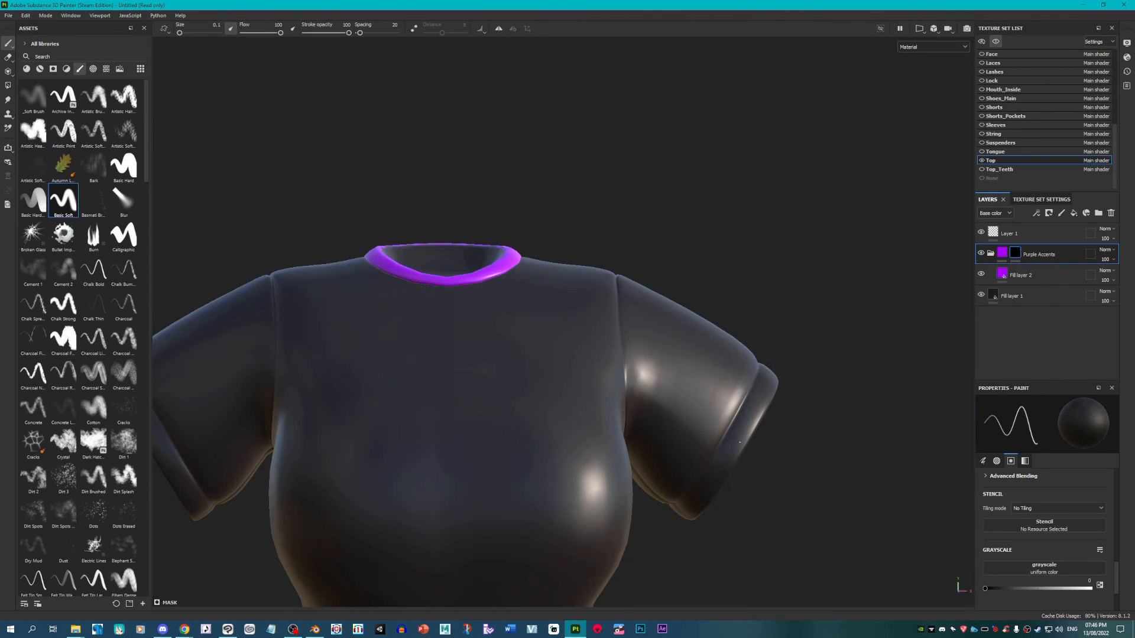
pyautogui.scroll(10, 502, 339)
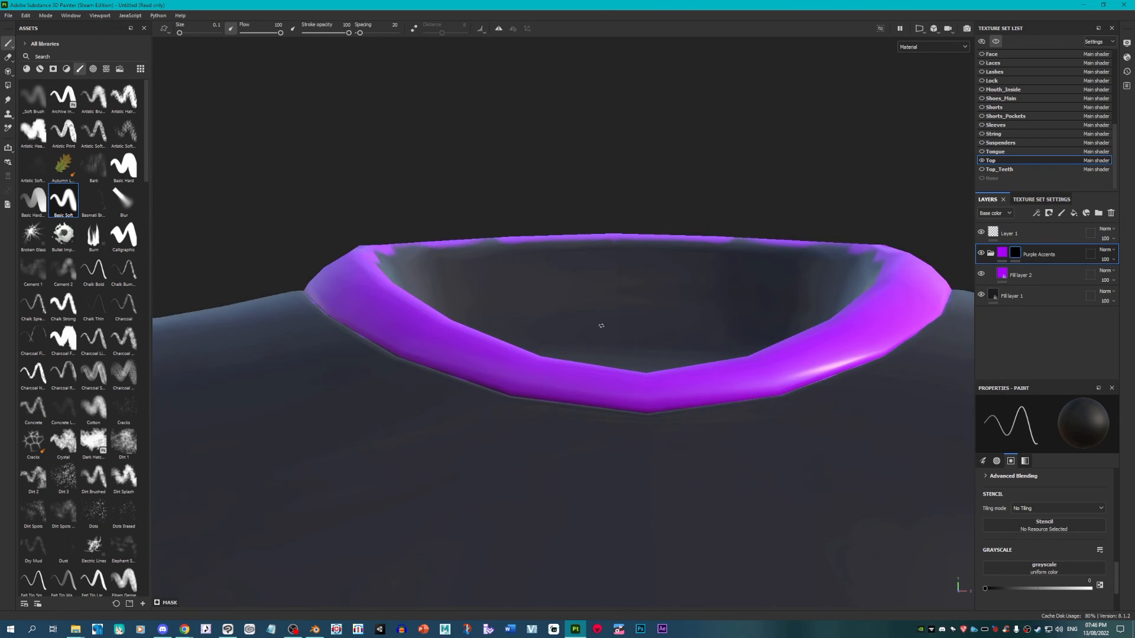
pyautogui.scroll(-4, 502, 340)
pyautogui.keyDown('alt'); pyautogui.moveTo(665, 346); pyautogui.dragTo(565, 406); pyautogui.keyUp('alt')
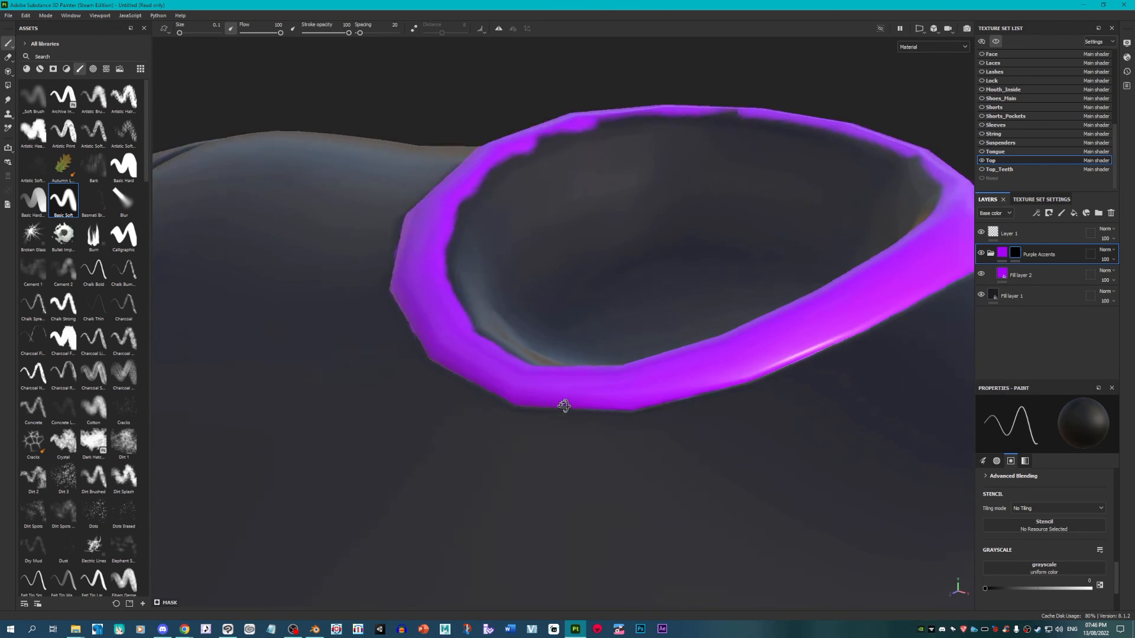
pyautogui.keyDown('alt'); pyautogui.moveTo(681, 372); pyautogui.dragTo(671, 413, button='middle'); pyautogui.keyUp('alt')
pyautogui.keyDown('alt'); pyautogui.moveTo(615, 433); pyautogui.dragTo(704, 415); pyautogui.keyUp('alt')
pyautogui.keyDown('alt'); pyautogui.moveTo(412, 444); pyautogui.dragTo(542, 410, button='middle'); pyautogui.keyUp('alt')
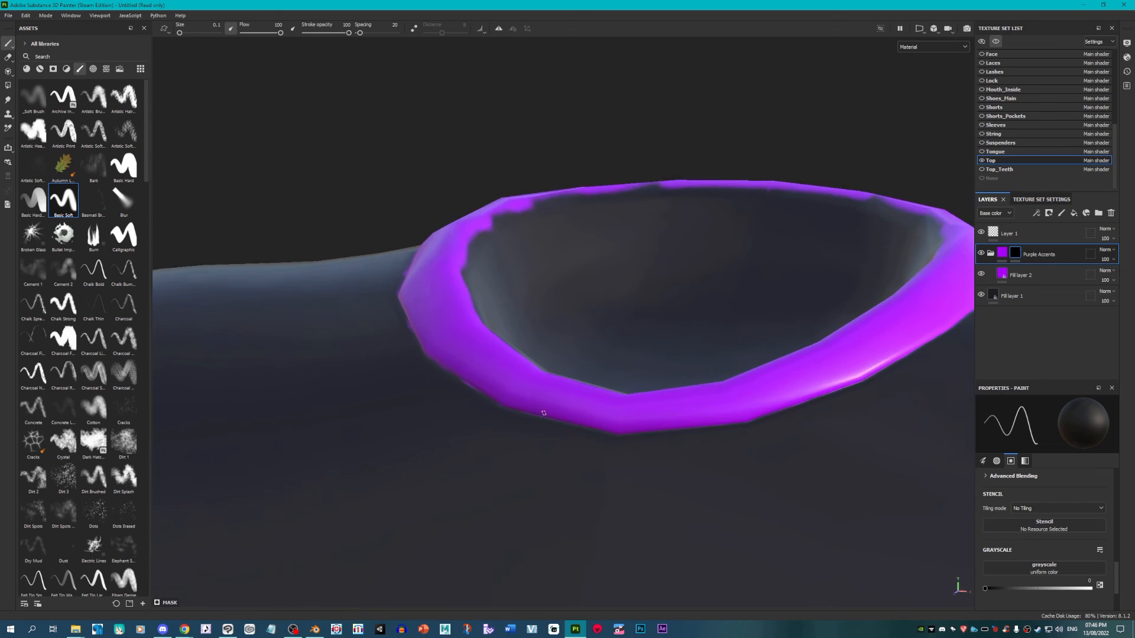
pyautogui.scroll(-3, 577, 418)
# Step: Switch the viewport display from Material to the Base color channel
pyautogui.click(942, 47)
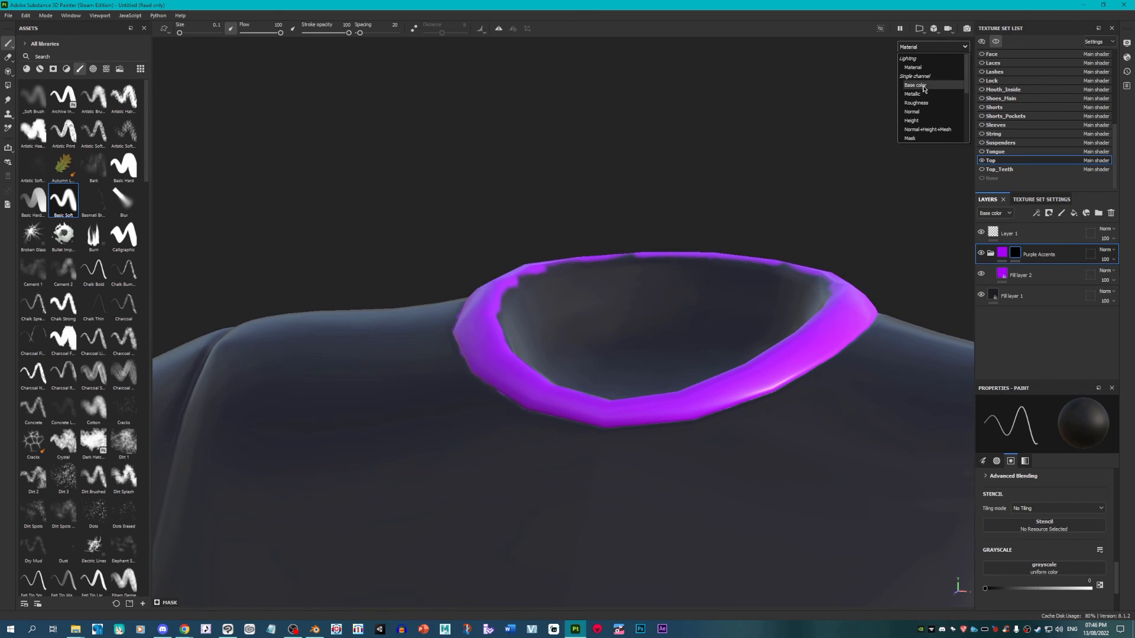
pyautogui.click(924, 89)
pyautogui.keyDown('alt'); pyautogui.moveTo(684, 362); pyautogui.dragTo(507, 381); pyautogui.keyUp('alt')
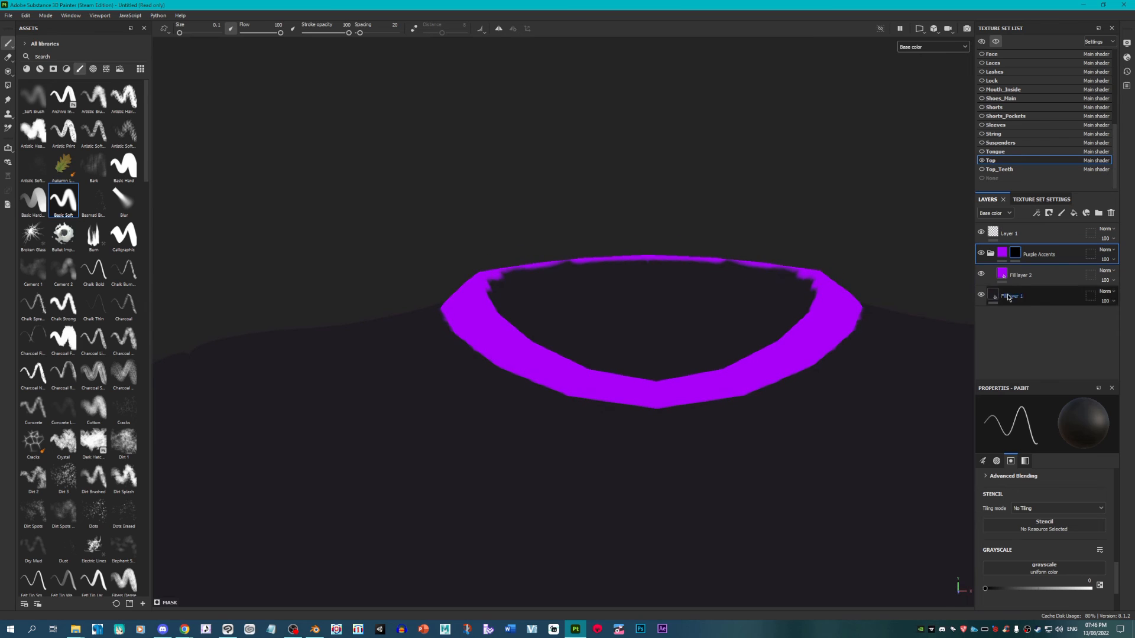
# Step: Add a paint layer above Fill layer 2 inside the Purple Accents folder and set its paint colour to a muted blue-violet
pyautogui.click(1021, 275)
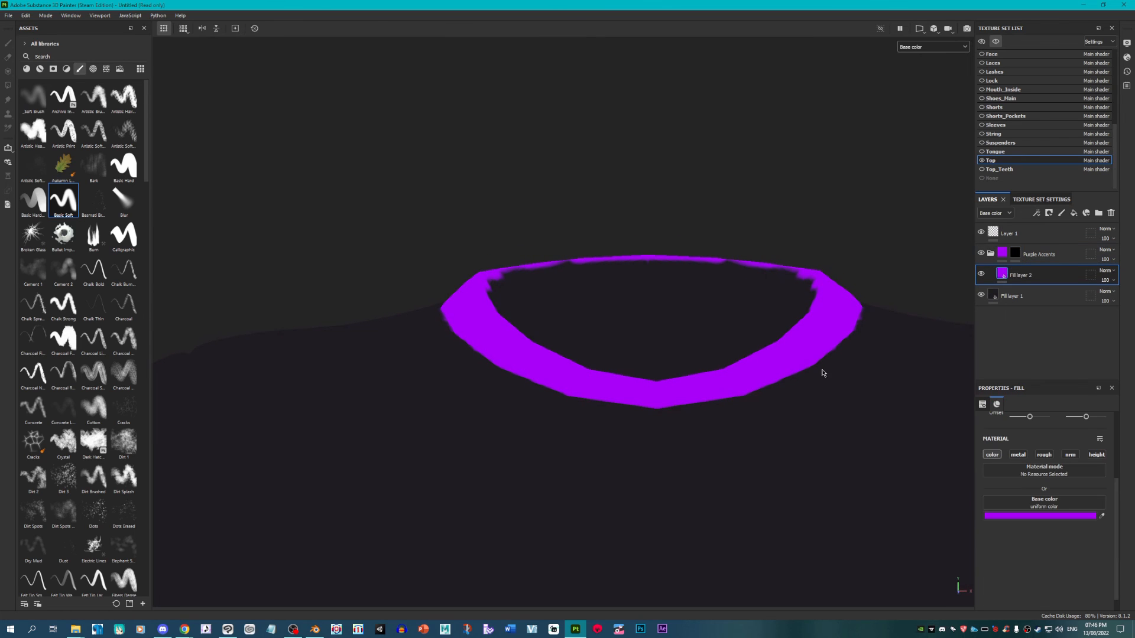
pyautogui.click(1062, 219)
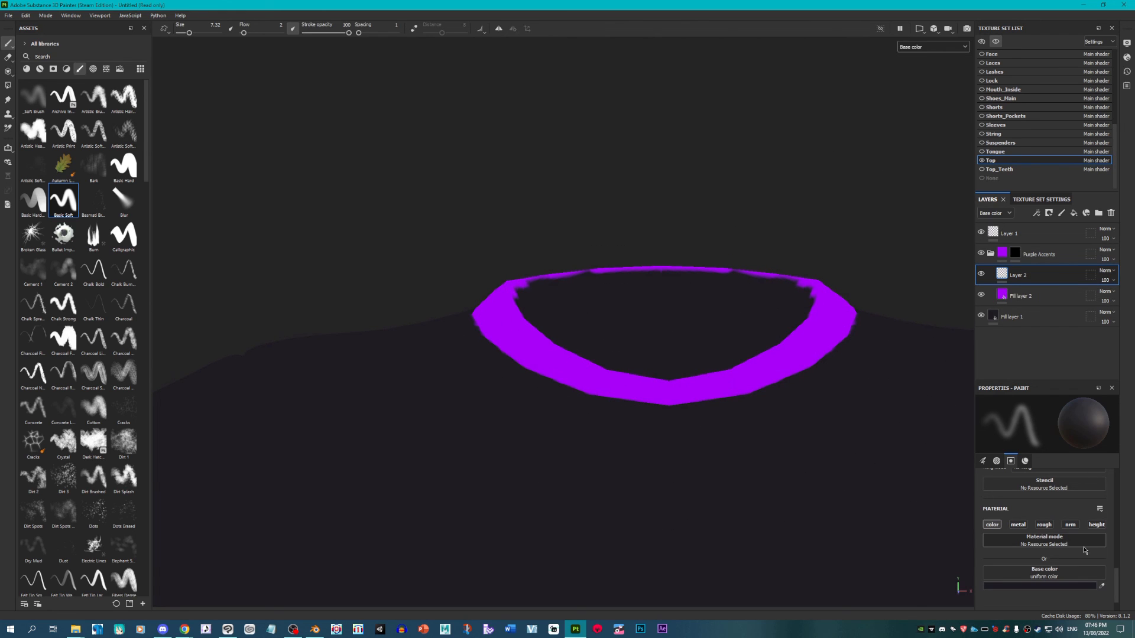
pyautogui.click(1103, 587)
pyautogui.click(769, 359)
pyautogui.click(1061, 586)
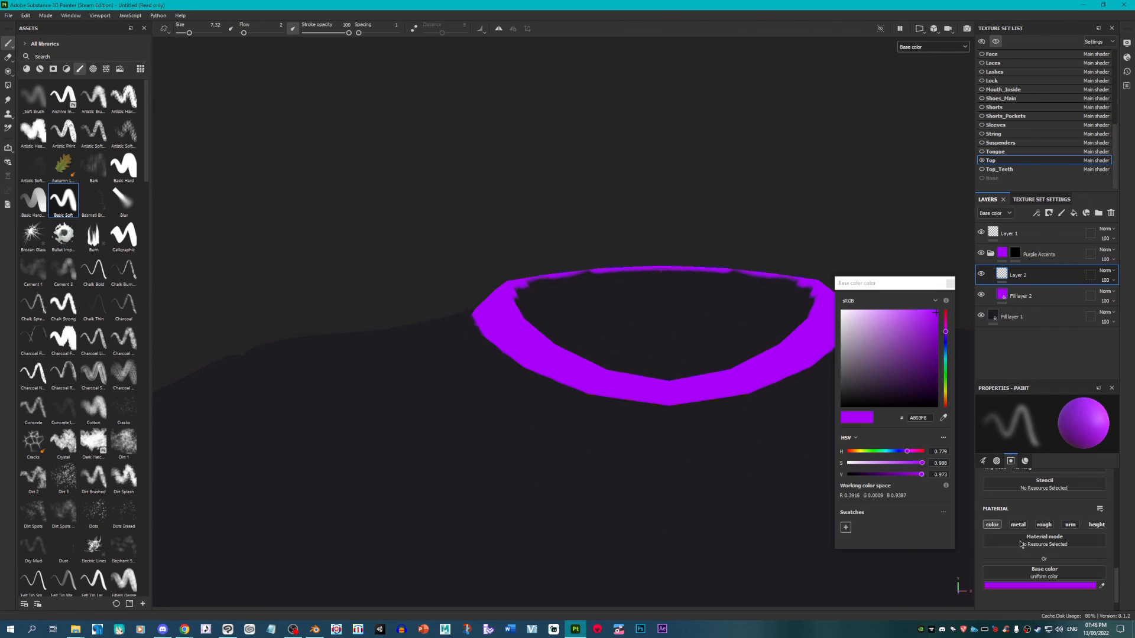
pyautogui.click(945, 341)
pyautogui.click(891, 339)
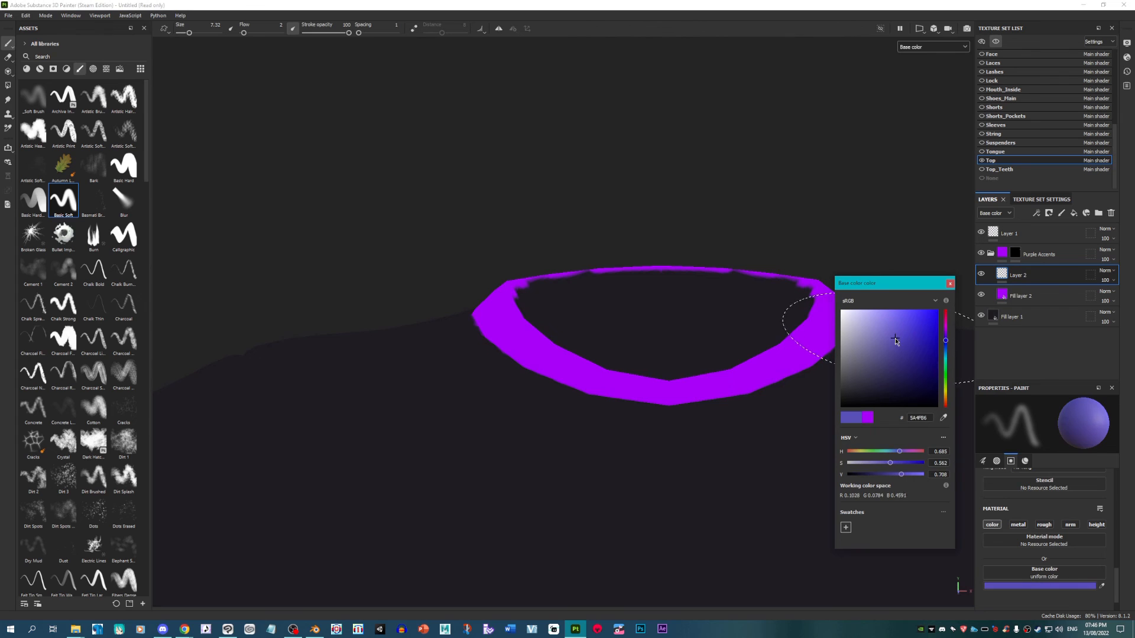
# Step: Set the new paint layer's blend mode to Multiply and choose the _Soft Brush
pyautogui.click(1105, 271)
pyautogui.click(1099, 312)
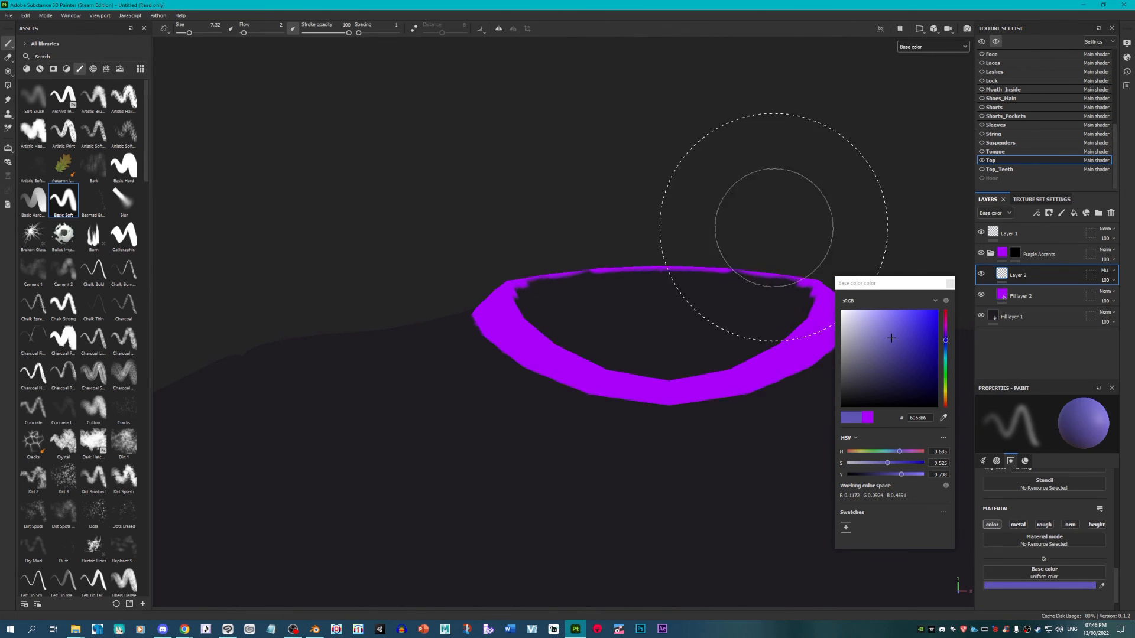
pyautogui.moveTo(758, 190); pyautogui.dragTo(469, 230, button='middle')
pyautogui.click(33, 95)
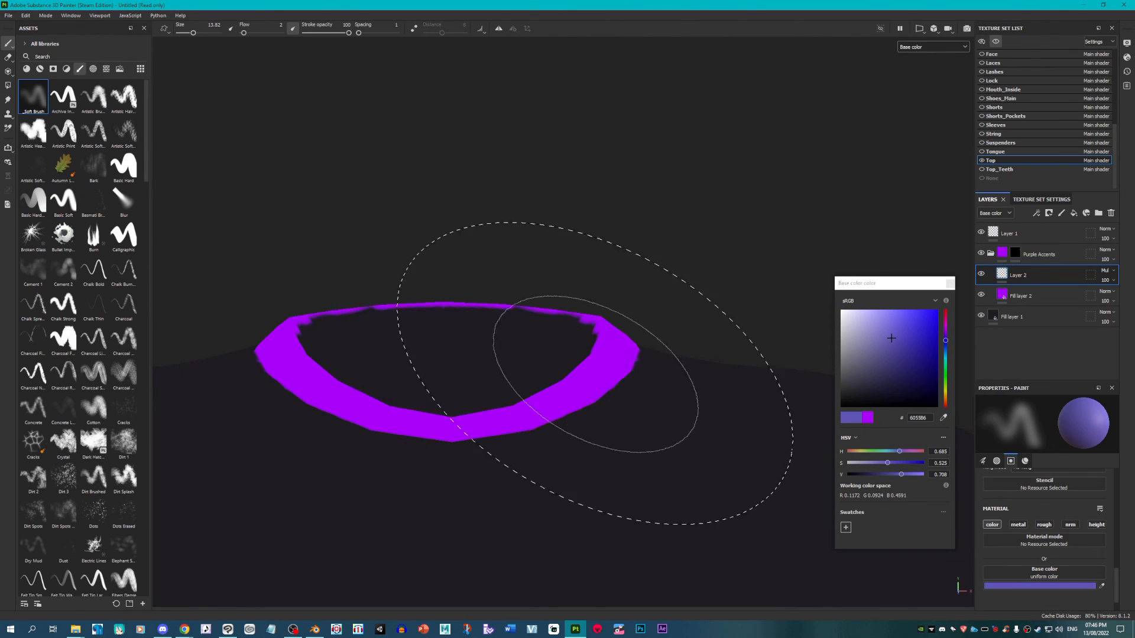
# Step: Try broad shading strokes across the collar with the soft brush, starting at size 13.82, and undo them
pyautogui.moveTo(616, 368)
pyautogui.mouseDown()
pyautogui.moveTo(450, 476)
pyautogui.moveTo(516, 368)
pyautogui.mouseUp()
pyautogui.scroll(-3, 515, 368)
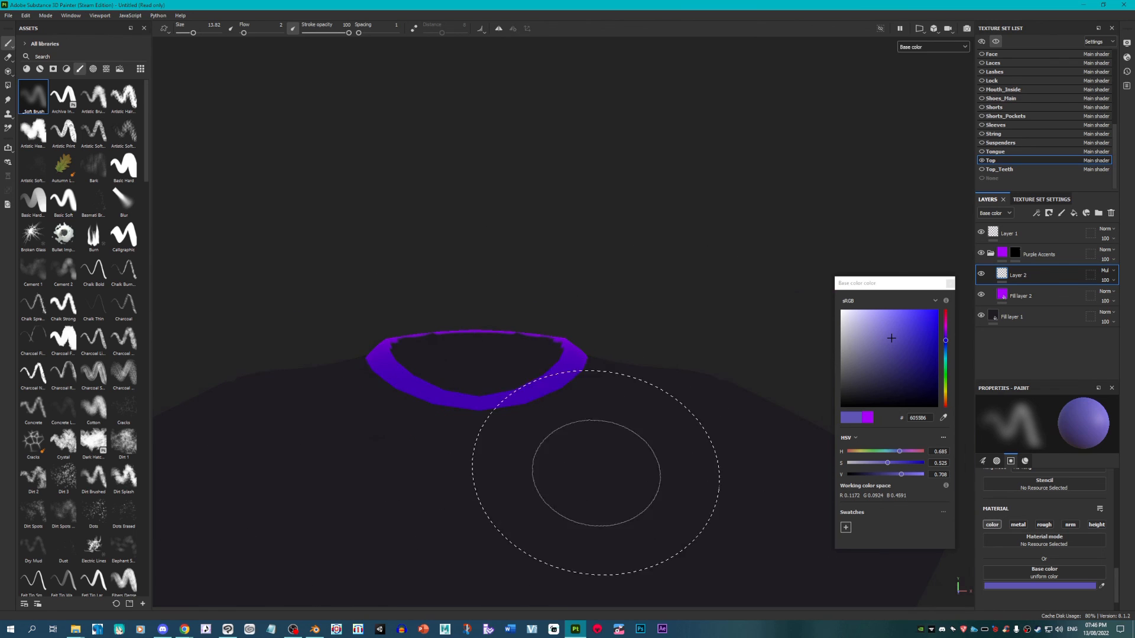
pyautogui.moveTo(553, 446); pyautogui.dragTo(578, 457, button='middle')
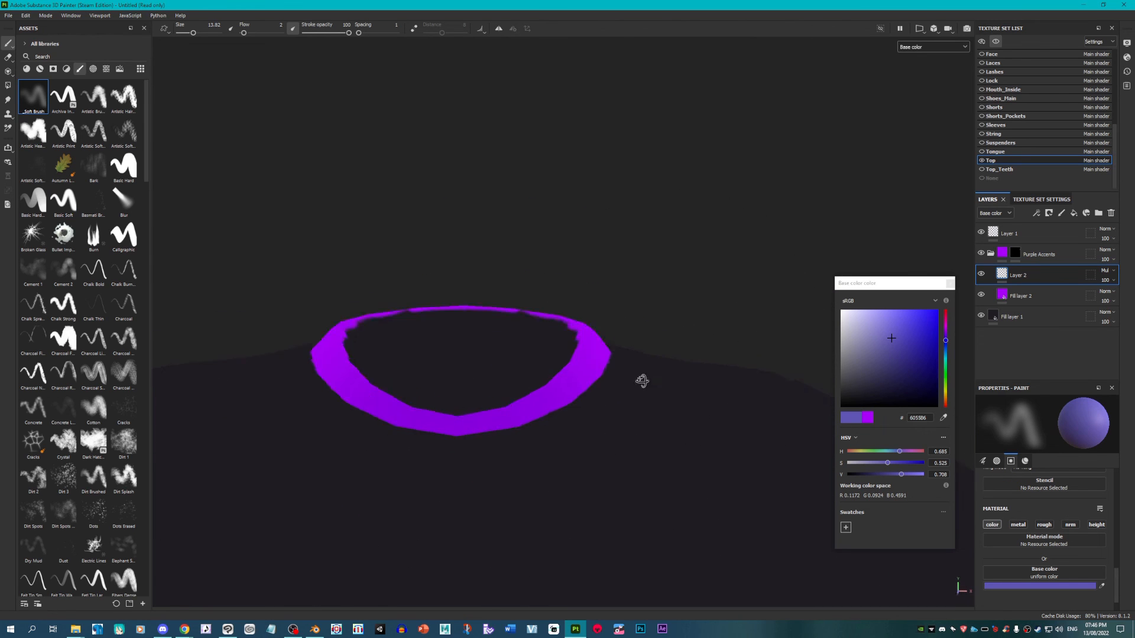
pyautogui.keyDown('alt'); pyautogui.moveTo(641, 380); pyautogui.dragTo(628, 375); pyautogui.keyUp('alt')
pyautogui.keyDown('ctrl'); pyautogui.moveTo(712, 353); pyautogui.dragTo(697, 353, button='right'); pyautogui.keyUp('ctrl')
pyautogui.moveTo(697, 354); pyautogui.dragTo(517, 406)
pyautogui.hotkey('ctrl', 'z')
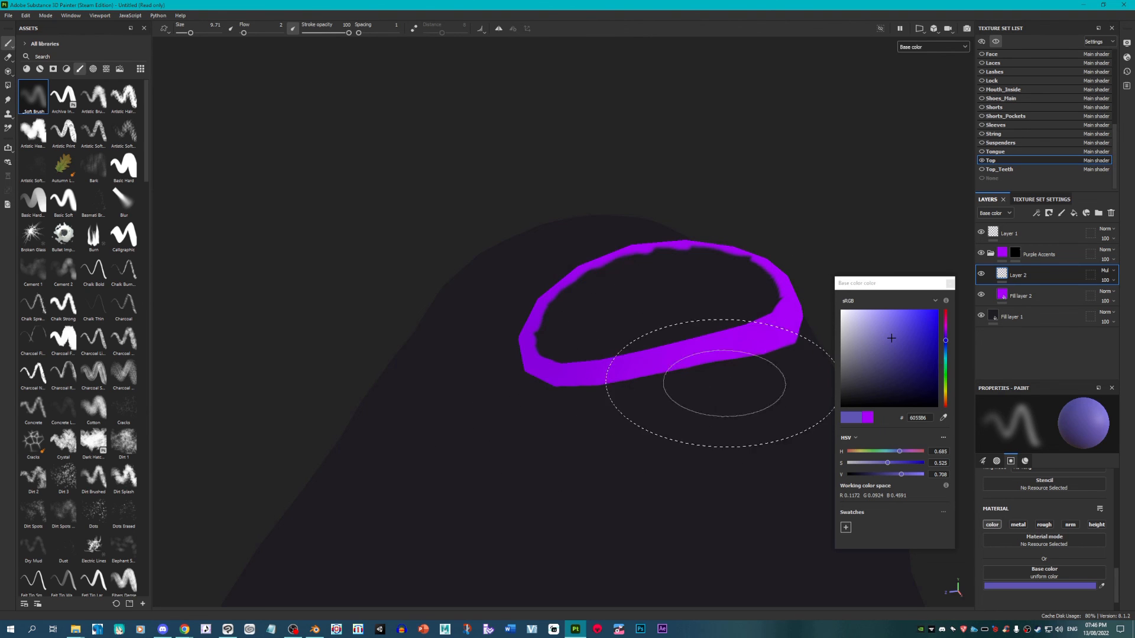
# Step: Shade the collar's sides with broad strokes, and darken its inner front edge using brush size 0.83
pyautogui.moveTo(718, 382)
pyautogui.mouseDown()
pyautogui.moveTo(630, 380)
pyautogui.moveTo(721, 346)
pyautogui.mouseUp()
pyautogui.scroll(6, 524, 367)
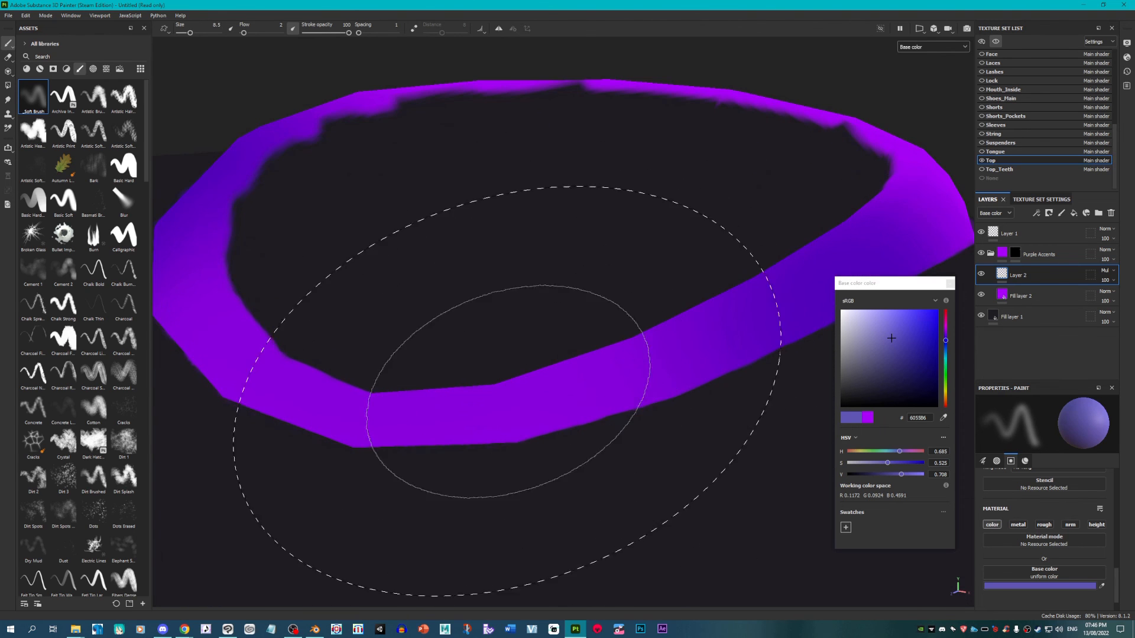
pyautogui.keyDown('ctrl'); pyautogui.moveTo(508, 392); pyautogui.dragTo(435, 394, button='right'); pyautogui.keyUp('ctrl')
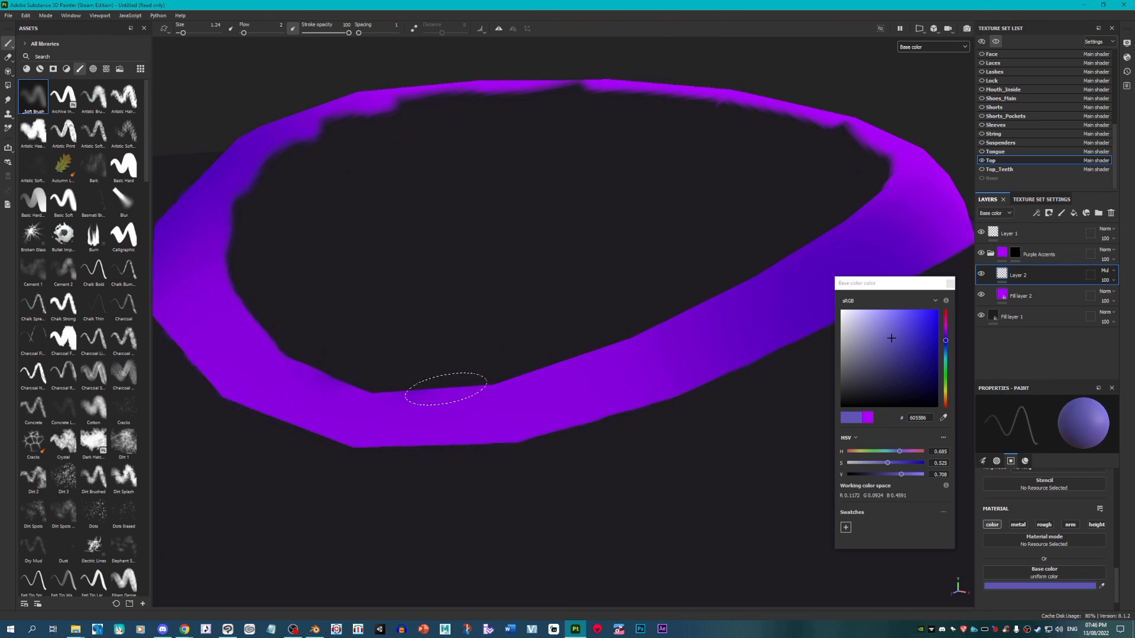
pyautogui.moveTo(399, 400); pyautogui.dragTo(513, 391)
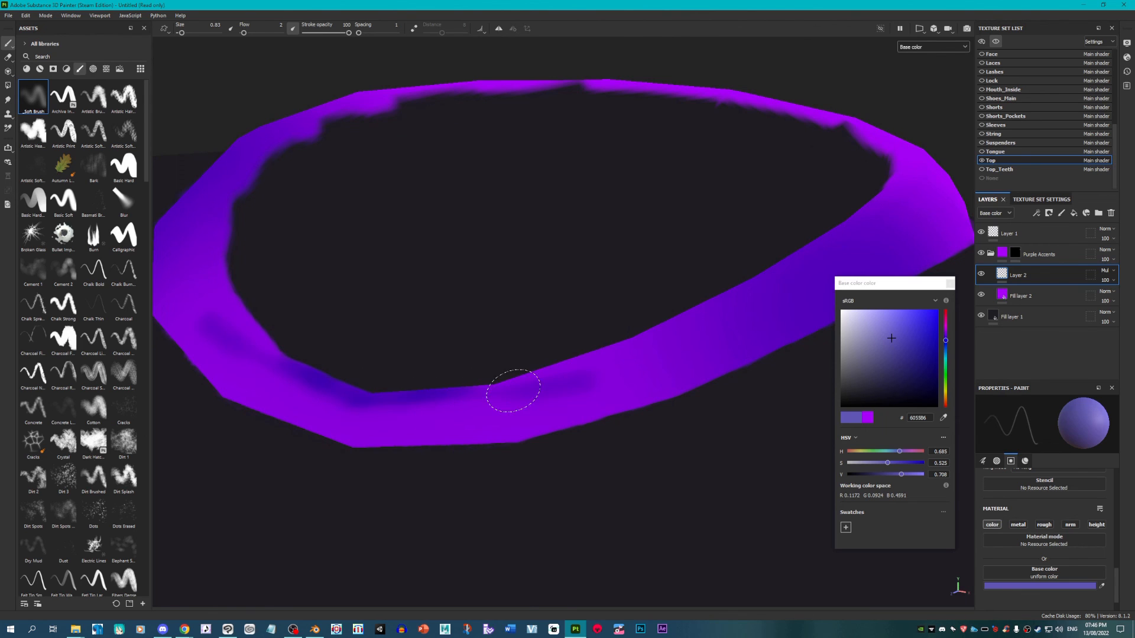
pyautogui.hotkey('ctrl', 'z')
pyautogui.moveTo(591, 355); pyautogui.dragTo(683, 317)
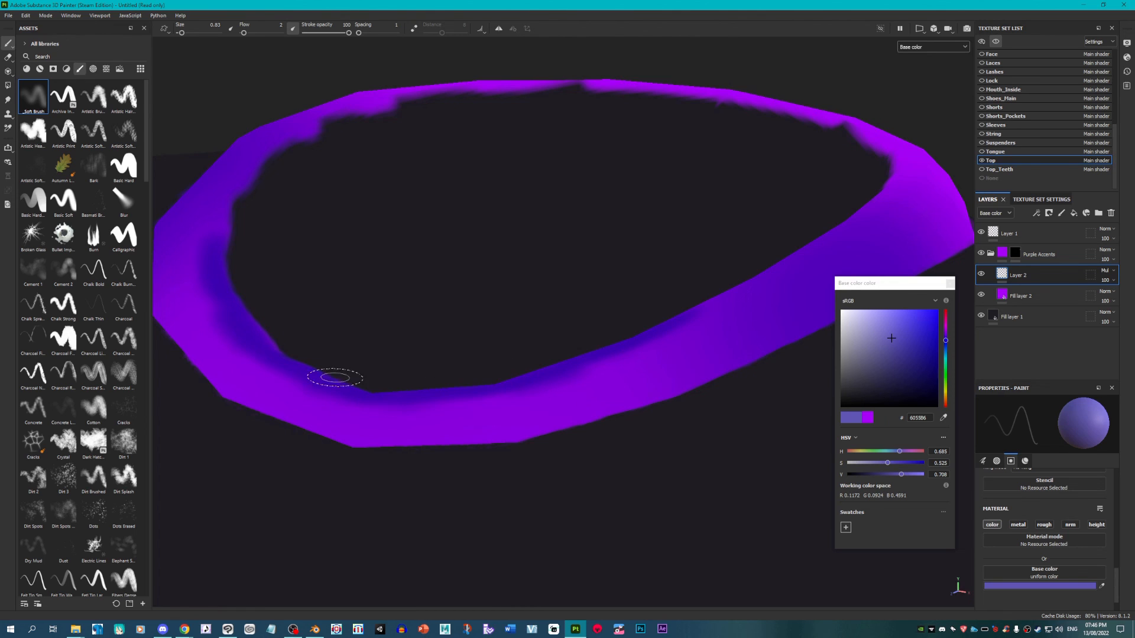
# Step: Darken the collar's lower outer edge from the front around the side to the back, reducing the brush size to 0.51
pyautogui.keyDown('alt'); pyautogui.moveTo(338, 354); pyautogui.dragTo(517, 374); pyautogui.keyUp('alt')
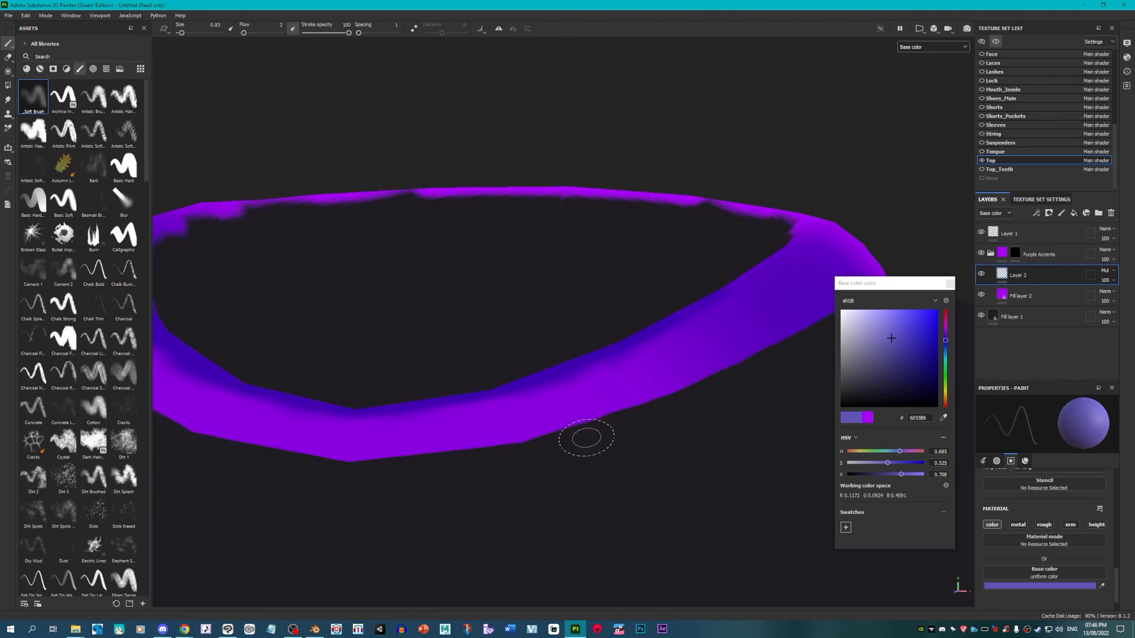
pyautogui.moveTo(521, 435)
pyautogui.mouseDown()
pyautogui.moveTo(529, 427)
pyautogui.moveTo(464, 450)
pyautogui.mouseUp()
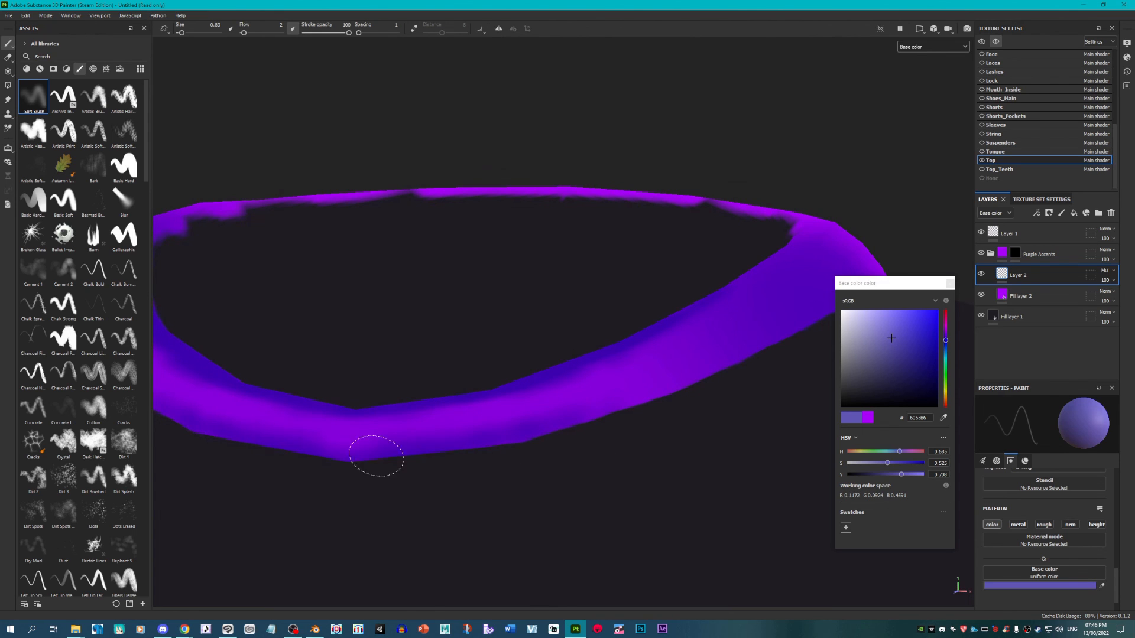
pyautogui.hotkey('ctrl', 'z')
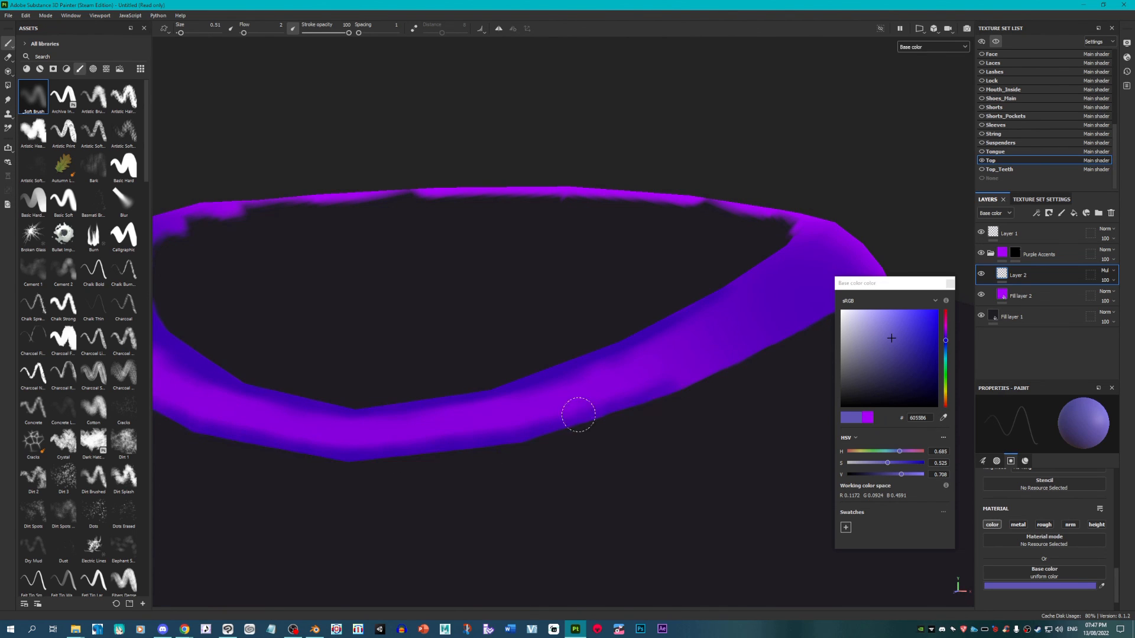
pyautogui.moveTo(669, 418)
pyautogui.keyDown('alt'); pyautogui.mouseDown()
pyautogui.moveTo(420, 458)
pyautogui.moveTo(356, 449)
pyautogui.mouseUp(); pyautogui.keyUp('alt')
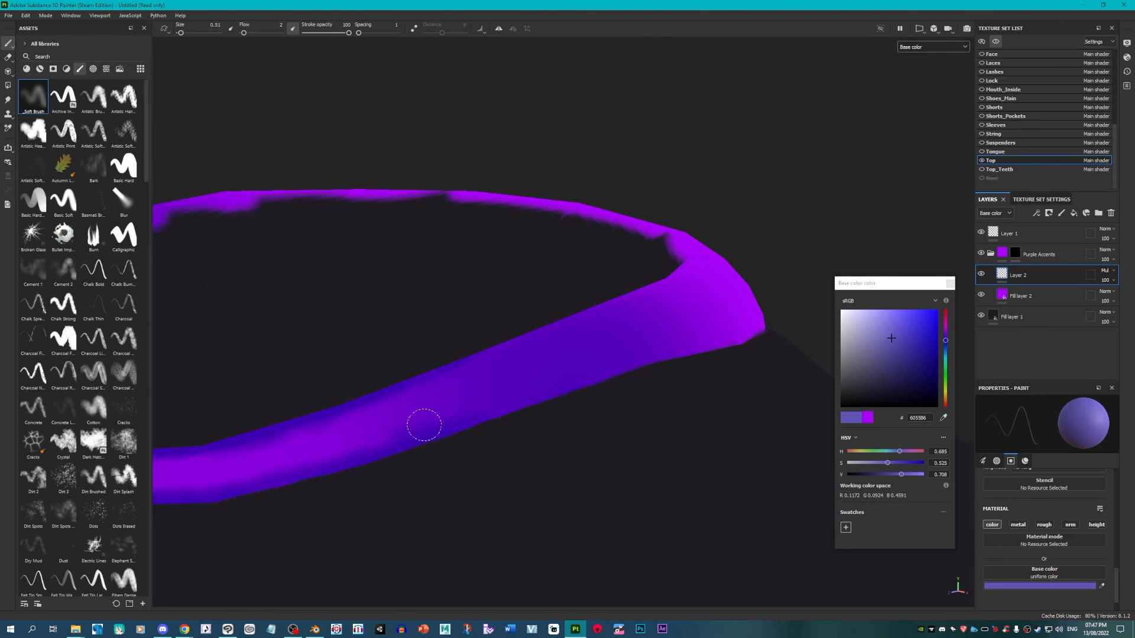
pyautogui.moveTo(656, 370)
pyautogui.keyDown('alt'); pyautogui.mouseDown()
pyautogui.moveTo(671, 362)
pyautogui.moveTo(593, 406)
pyautogui.moveTo(535, 413)
pyautogui.mouseUp(); pyautogui.keyUp('alt')
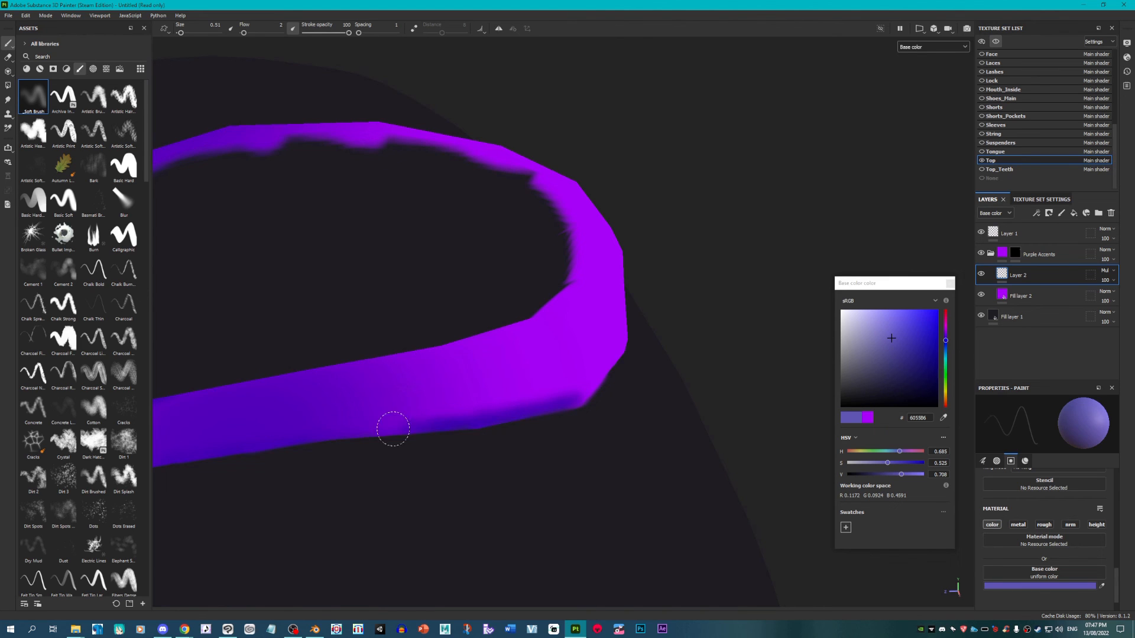
pyautogui.moveTo(317, 437)
pyautogui.keyDown('alt'); pyautogui.mouseDown()
pyautogui.moveTo(512, 423)
pyautogui.moveTo(411, 441)
pyautogui.moveTo(410, 401)
pyautogui.moveTo(538, 379)
pyautogui.mouseUp(); pyautogui.keyUp('alt')
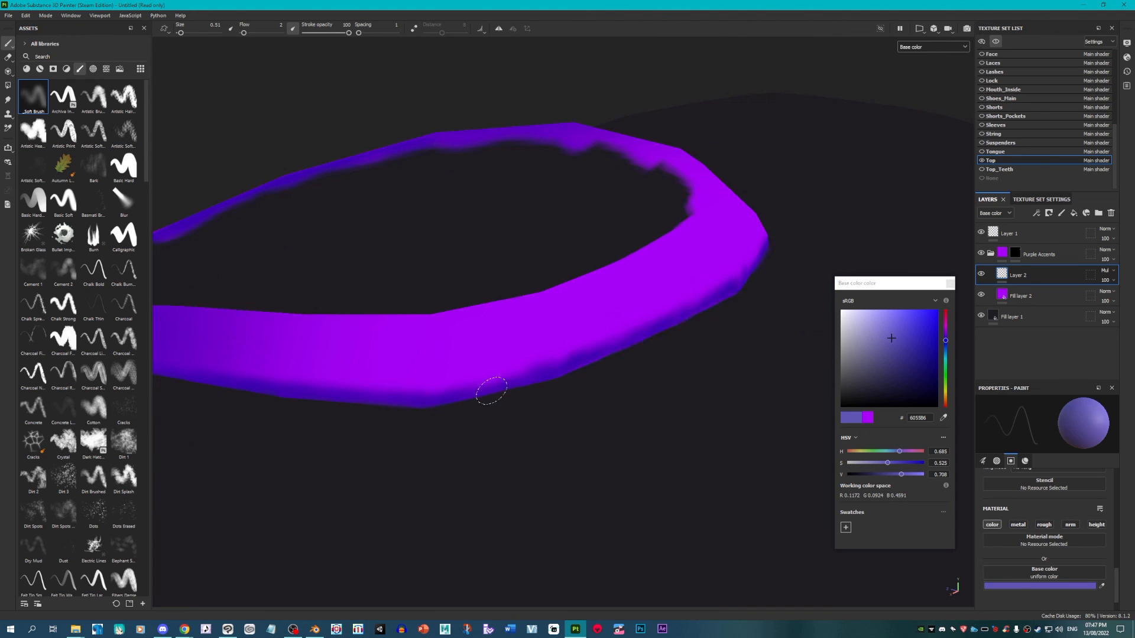
# Step: Darken the collar's inner edge around the side and back with brush size 0.51
pyautogui.moveTo(634, 253)
pyautogui.mouseDown()
pyautogui.moveTo(603, 275)
pyautogui.moveTo(613, 281)
pyautogui.mouseUp()
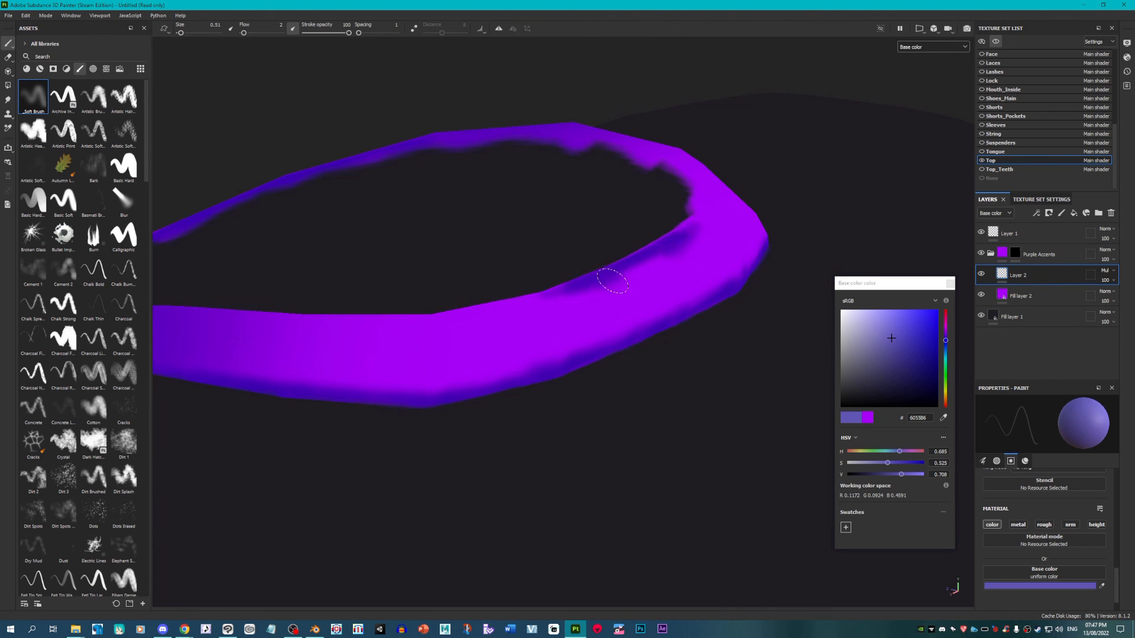
pyautogui.moveTo(500, 305)
pyautogui.mouseDown()
pyautogui.moveTo(467, 312)
pyautogui.moveTo(458, 354)
pyautogui.moveTo(364, 396)
pyautogui.mouseUp()
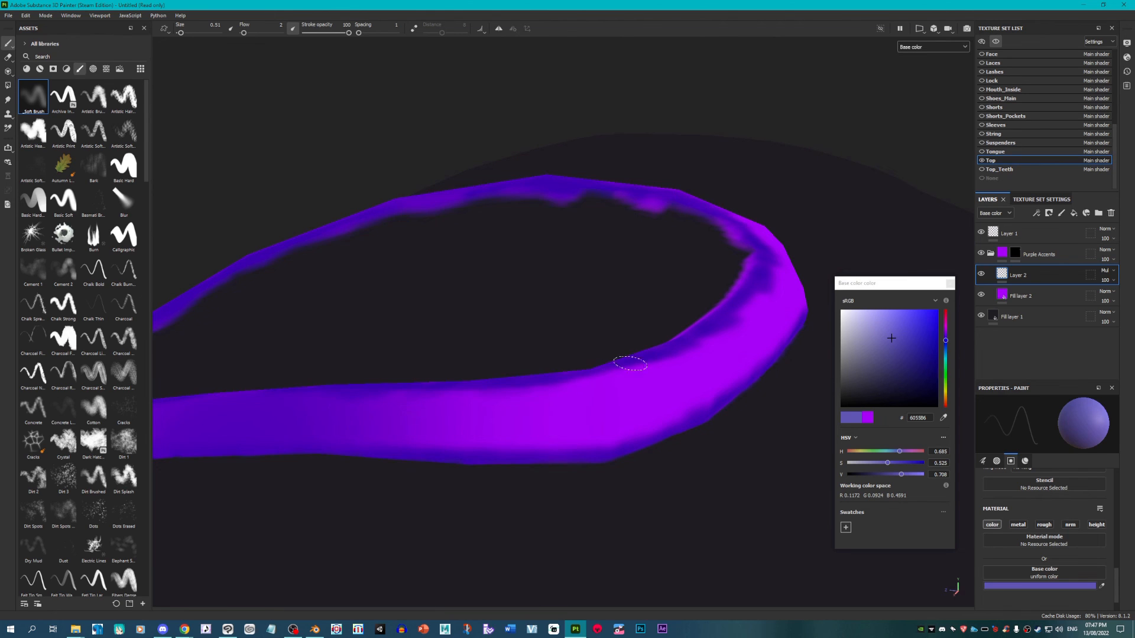
pyautogui.keyDown('alt'); pyautogui.moveTo(630, 363); pyautogui.dragTo(648, 332); pyautogui.keyUp('alt')
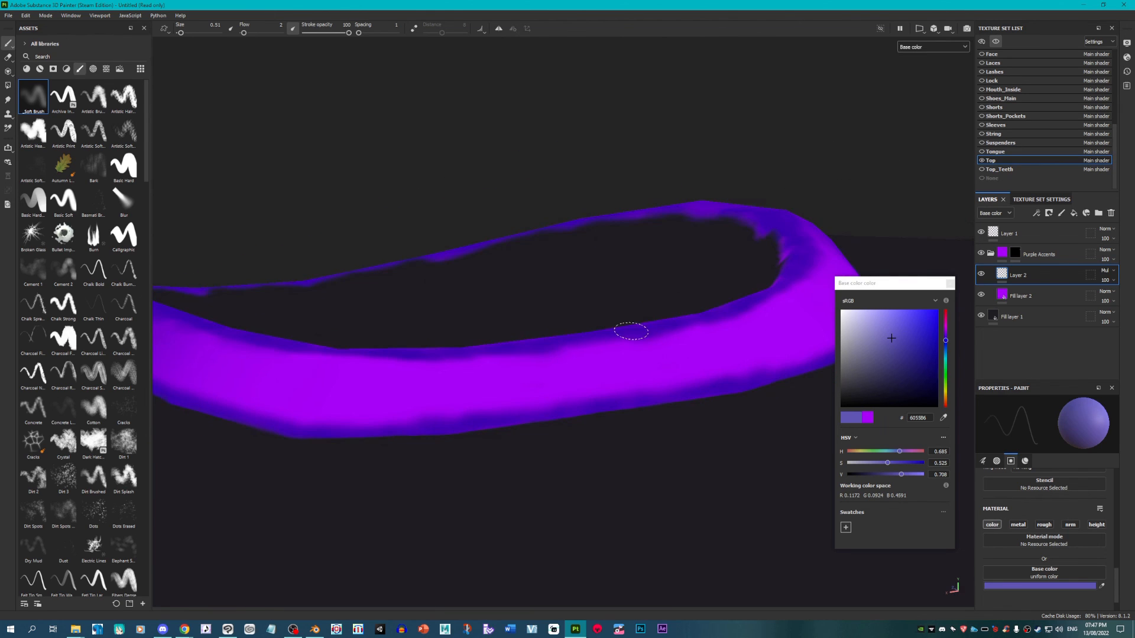
# Step: Add a Blur Directional filter to the shading layer and set its intensity to 0.35
pyautogui.rightClick(1064, 277)
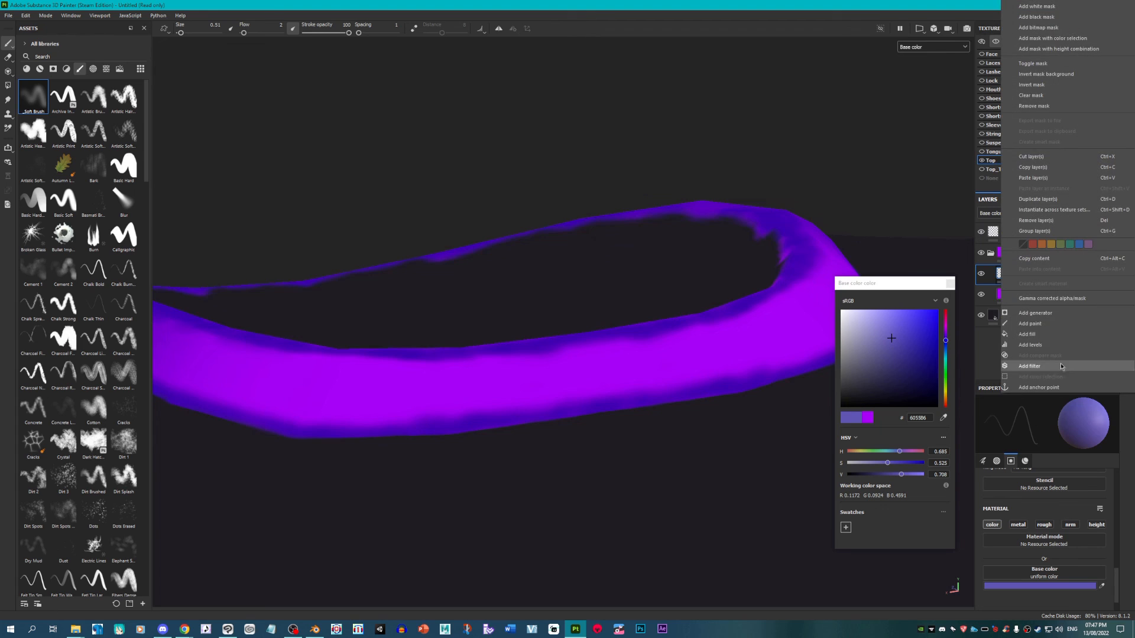
pyautogui.click(1039, 366)
pyautogui.click(1063, 436)
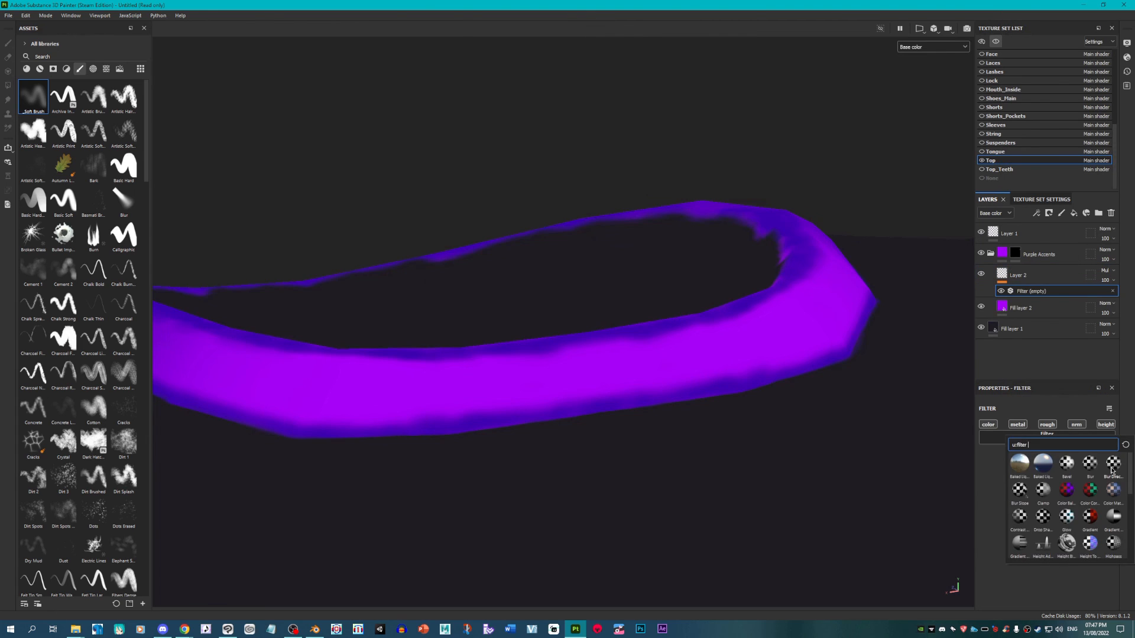
pyautogui.click(1087, 465)
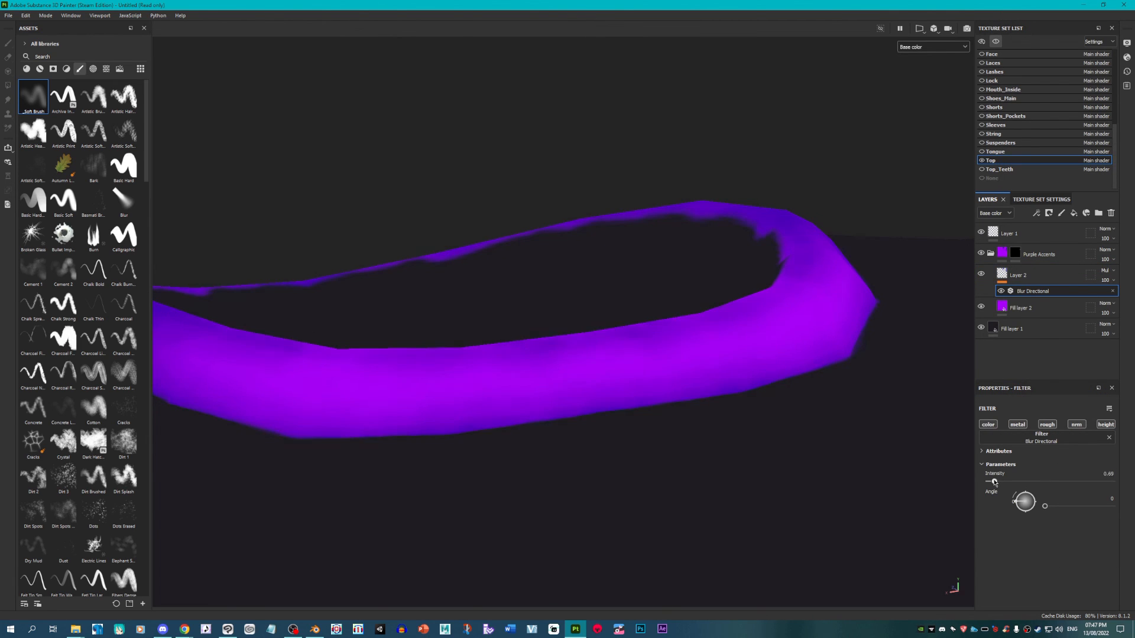
pyautogui.moveTo(994, 481); pyautogui.dragTo(992, 481)
pyautogui.keyDown('alt'); pyautogui.moveTo(644, 444); pyautogui.dragTo(611, 433); pyautogui.keyUp('alt')
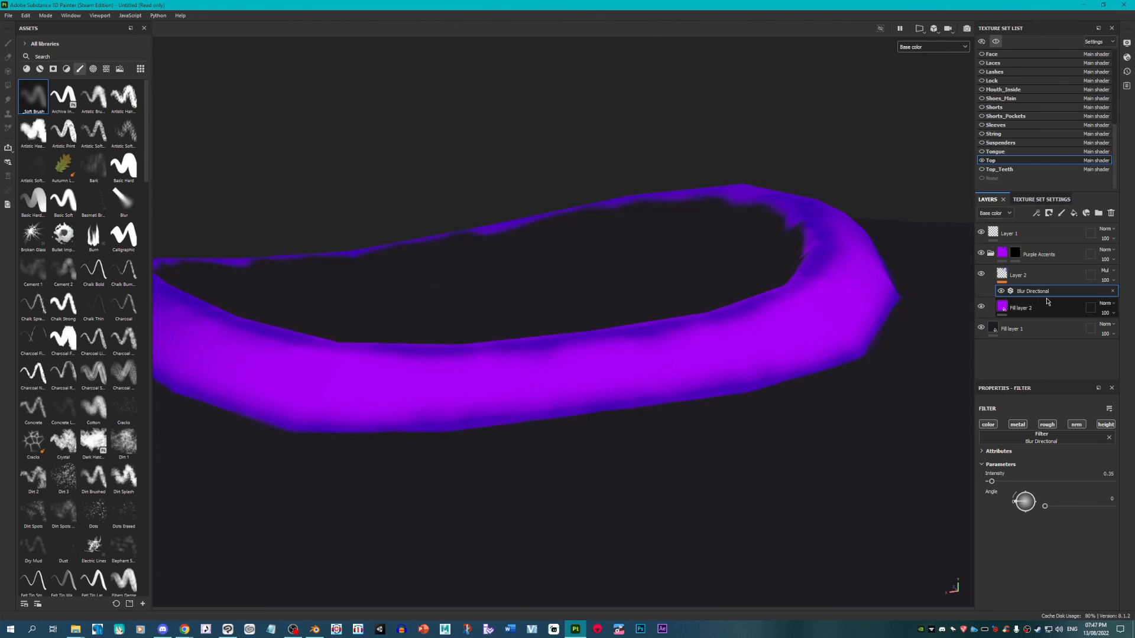
# Step: Return to painting on the shading layer and deepen the shadow along the collar's inner back edge with brush size 0.51
pyautogui.click(1048, 277)
pyautogui.keyDown('alt'); pyautogui.moveTo(730, 318); pyautogui.dragTo(759, 296); pyautogui.keyUp('alt')
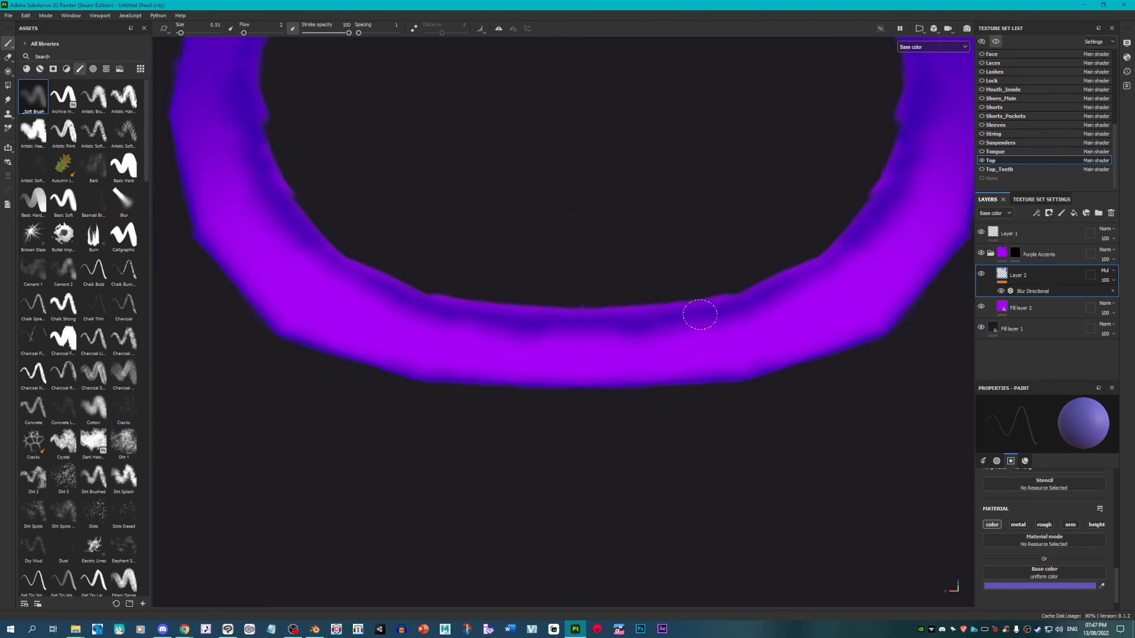
pyautogui.moveTo(494, 321); pyautogui.dragTo(372, 291)
pyautogui.hotkey('ctrl', 'z')
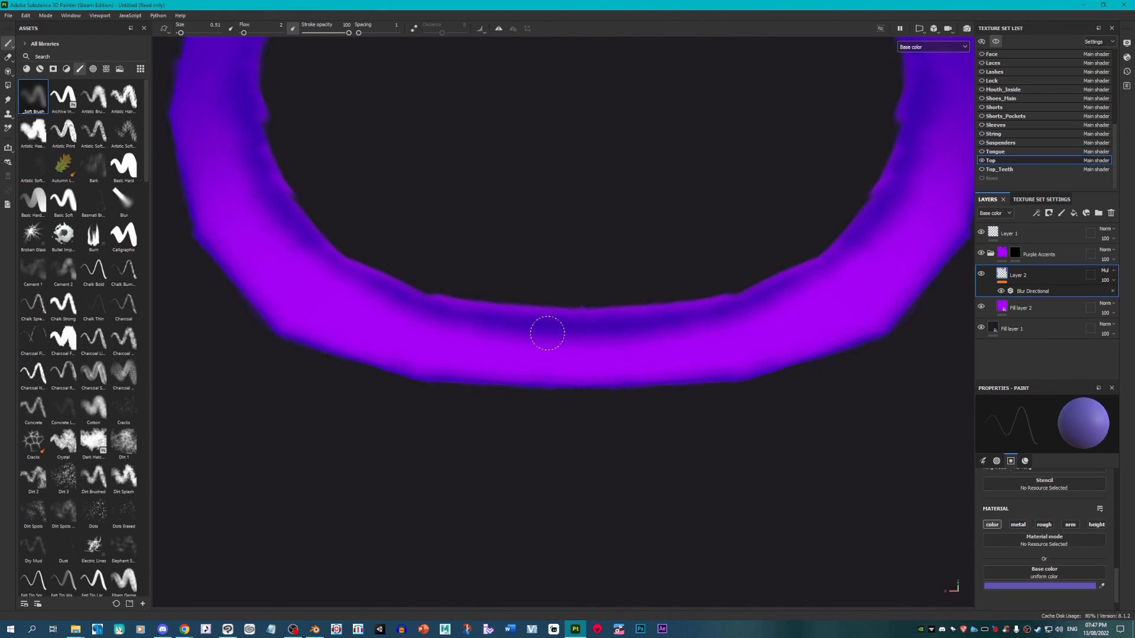
pyautogui.moveTo(512, 302)
pyautogui.keyDown('alt'); pyautogui.mouseDown()
pyautogui.moveTo(529, 286)
pyautogui.moveTo(413, 317)
pyautogui.mouseUp(); pyautogui.keyUp('alt')
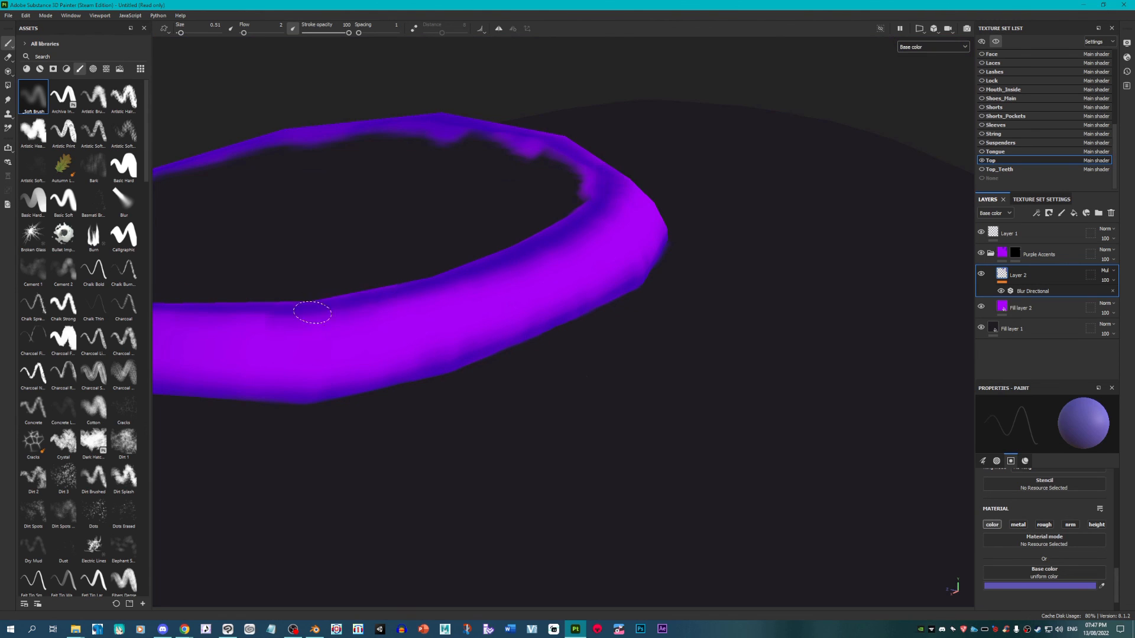
# Step: Erase the shading along the collar's front middle with eraser size 1.23 and set the shading layer's opacity to 94
pyautogui.keyDown('alt'); pyautogui.moveTo(245, 304); pyautogui.dragTo(572, 304); pyautogui.keyUp('alt')
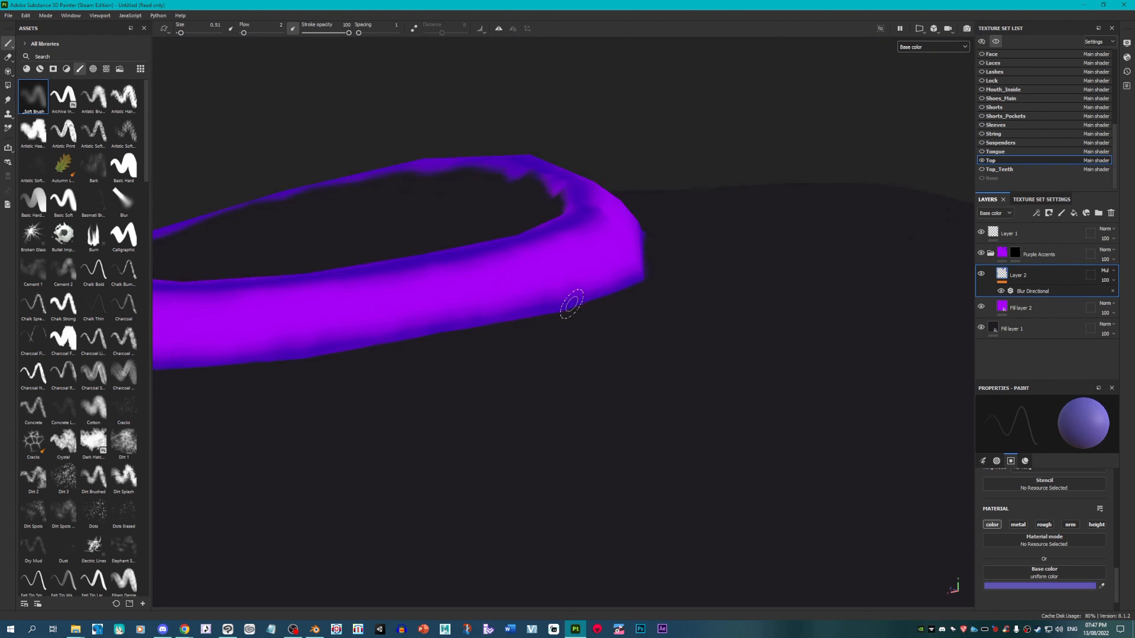
pyautogui.keyDown('alt'); pyautogui.moveTo(249, 359); pyautogui.dragTo(541, 398); pyautogui.keyUp('alt')
pyautogui.keyDown('alt'); pyautogui.moveTo(541, 398); pyautogui.dragTo(499, 323, button='right'); pyautogui.keyUp('alt')
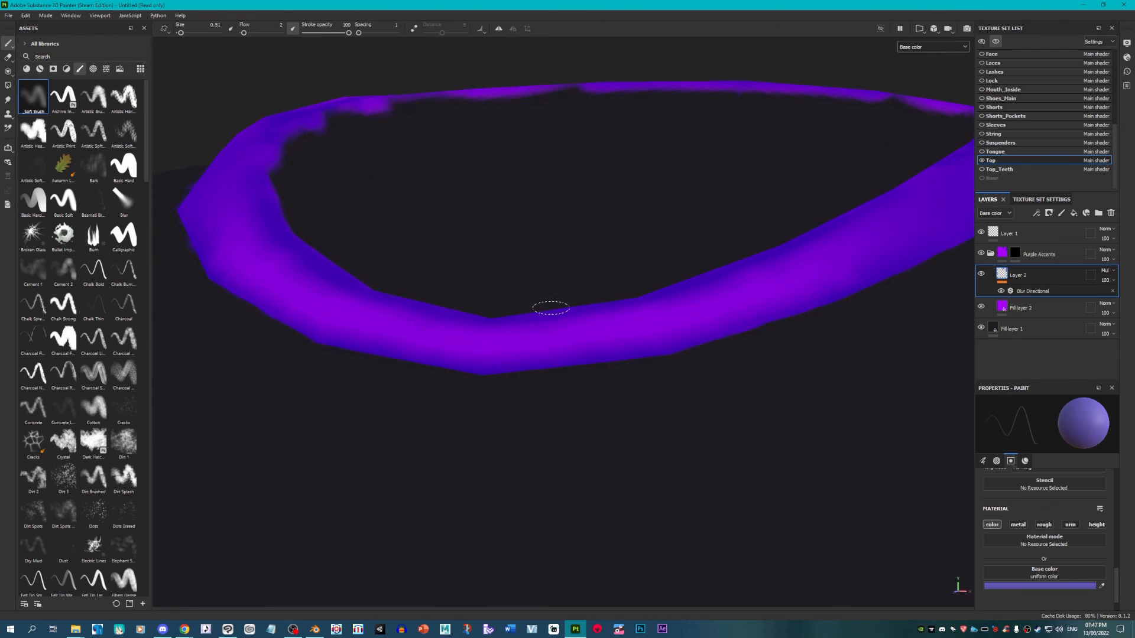
pyautogui.click(9, 58)
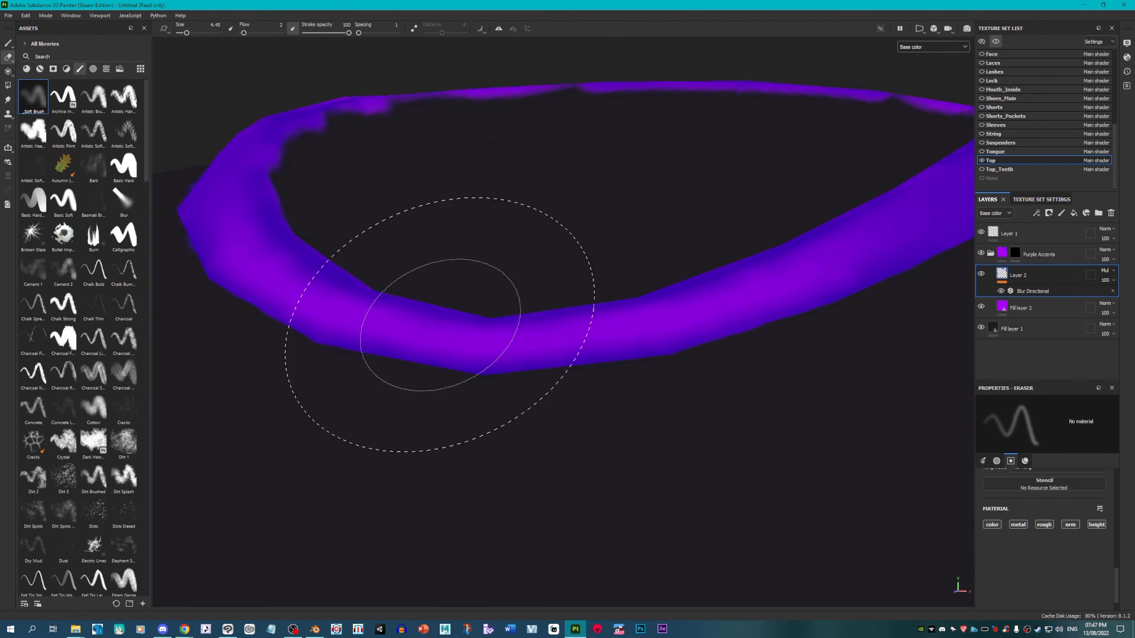
pyautogui.scroll(1, 447, 328)
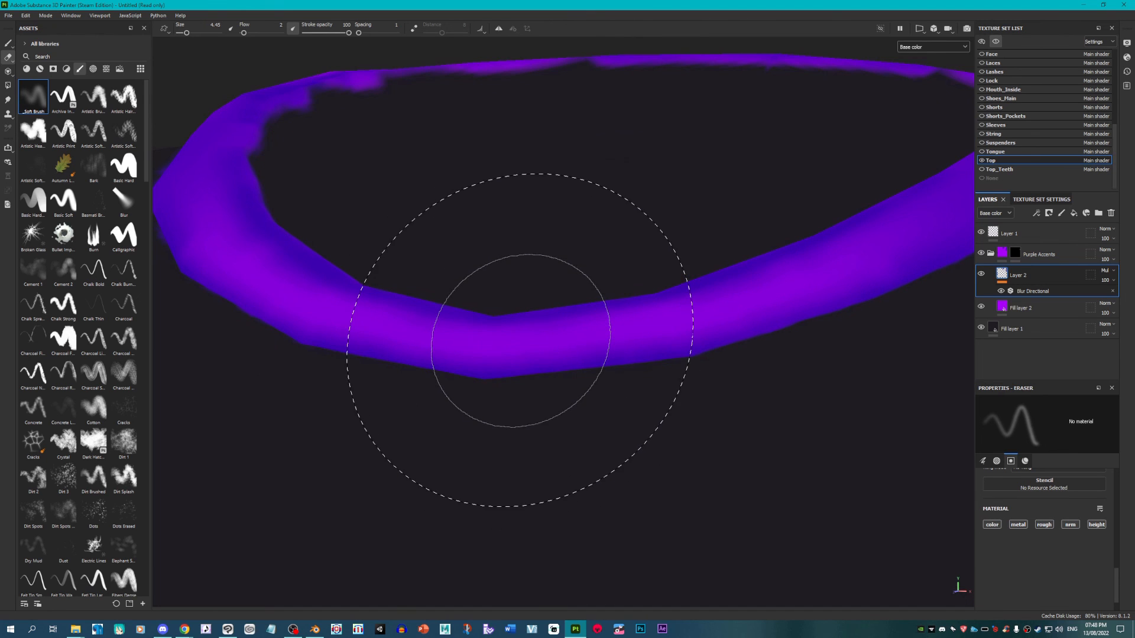
pyautogui.keyDown('ctrl'); pyautogui.moveTo(520, 341); pyautogui.dragTo(495, 342, button='right'); pyautogui.keyUp('ctrl')
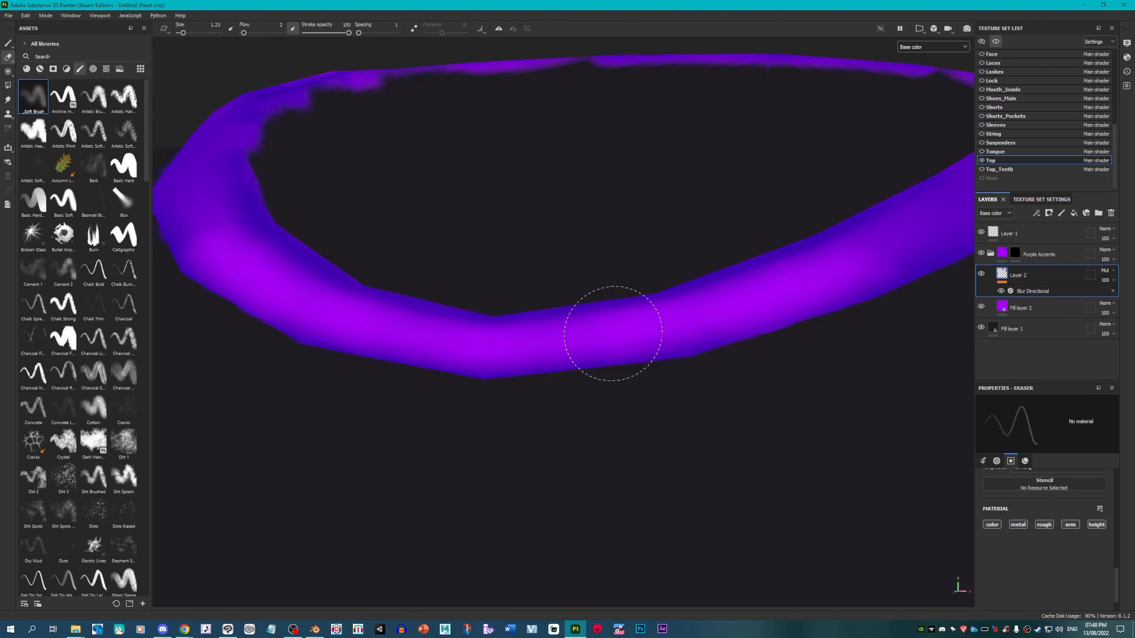
pyautogui.scroll(-4, 451, 337)
pyautogui.keyDown('alt'); pyautogui.moveTo(623, 373); pyautogui.dragTo(730, 385); pyautogui.keyUp('alt')
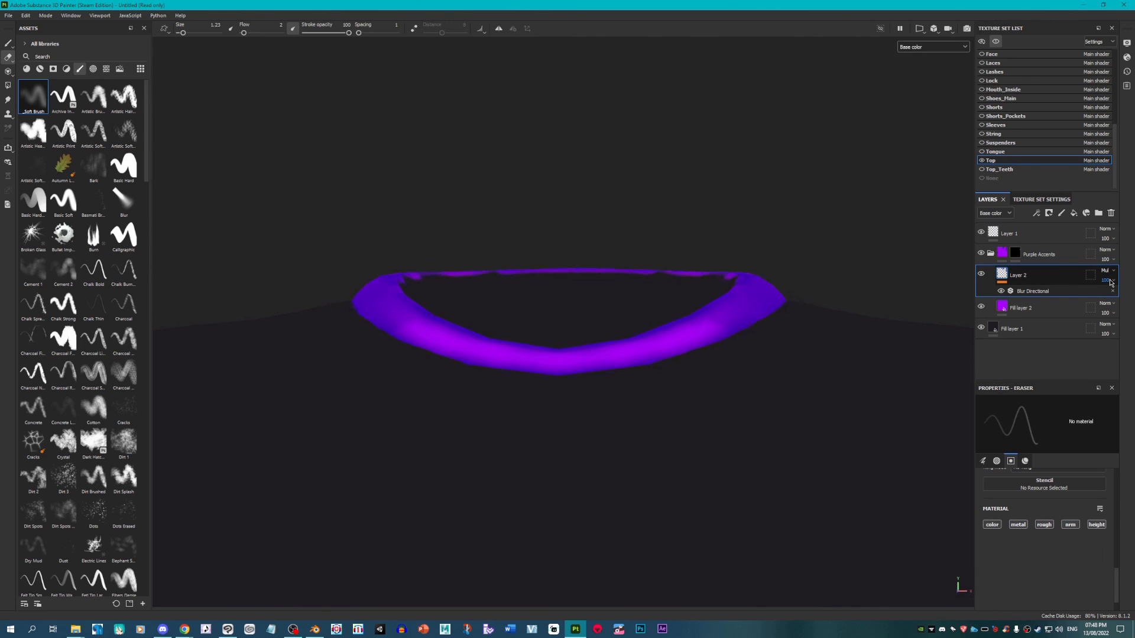
pyautogui.moveTo(1129, 296); pyautogui.dragTo(1123, 296)
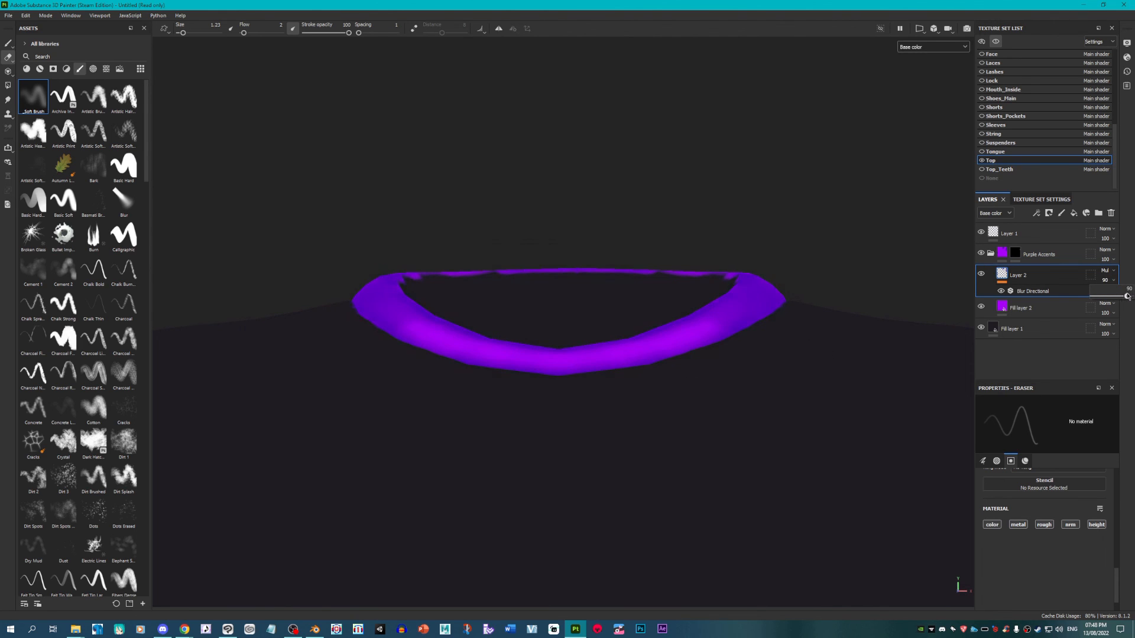
# Step: Add a paint layer above the collar's shading layer inside the Purple Accents folder and set its blend mode to Overlay
pyautogui.click(1061, 213)
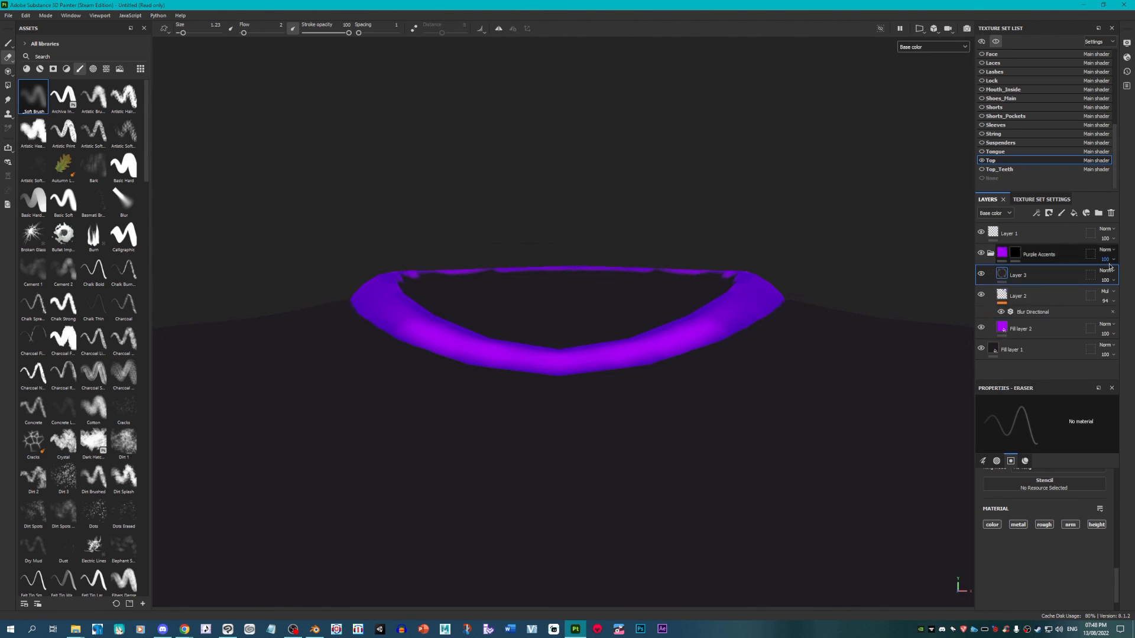
pyautogui.click(1105, 271)
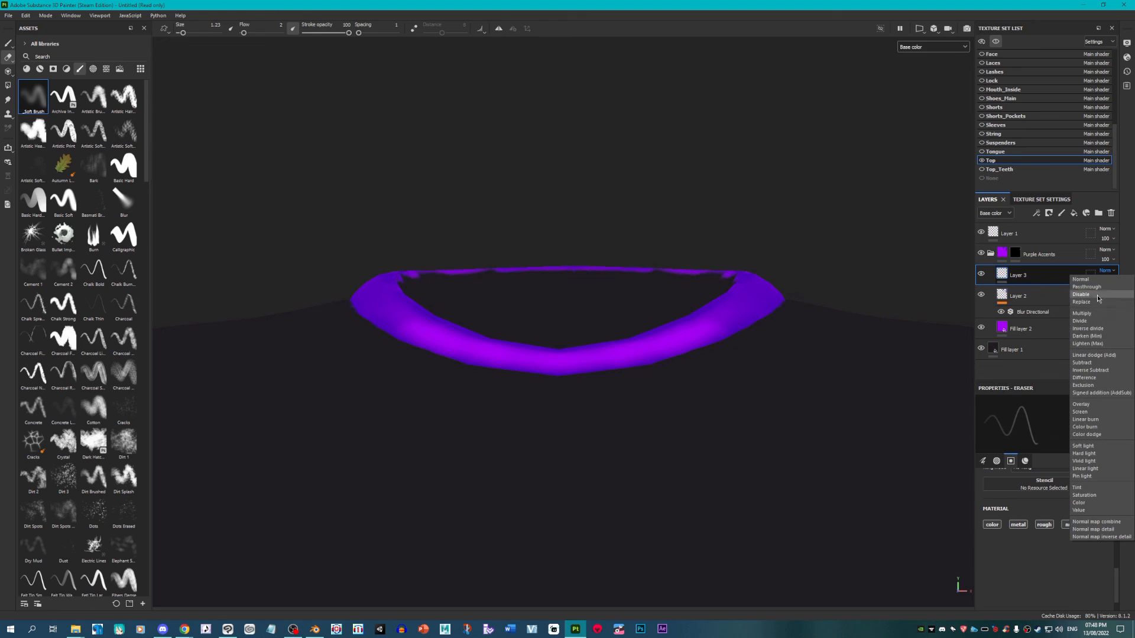
pyautogui.click(1086, 405)
# Step: Set the paint colour to white (FFFFFF) and brush highlights along the middle of the collar with brush size 0.51
pyautogui.click(8, 42)
pyautogui.scroll(2, 635, 335)
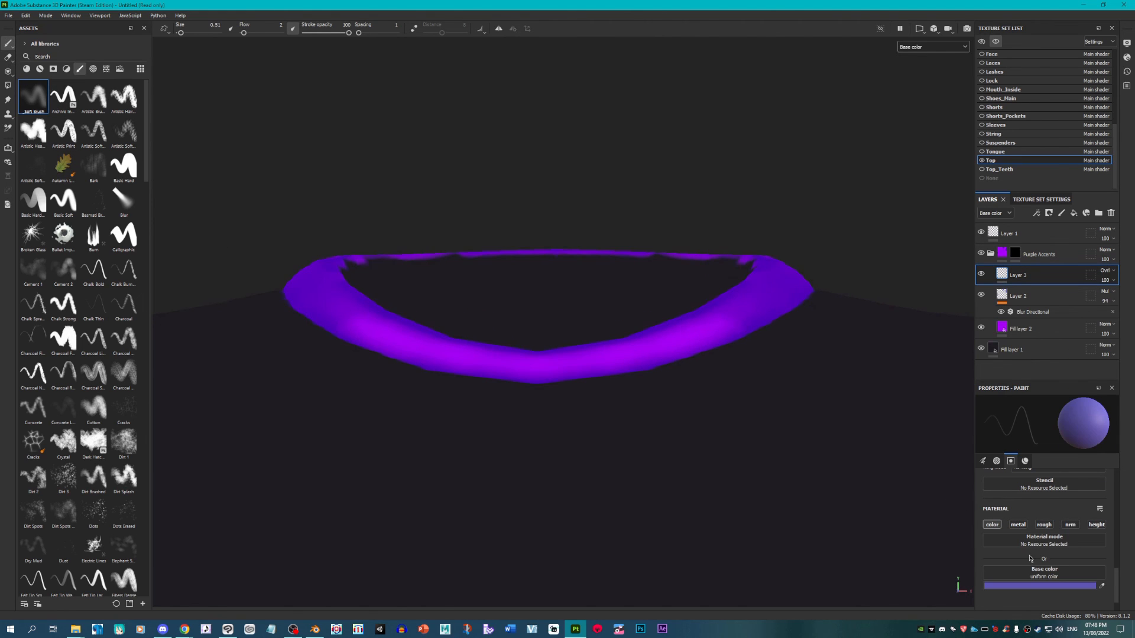
pyautogui.click(1029, 587)
pyautogui.click(842, 311)
pyautogui.scroll(2, 500, 380)
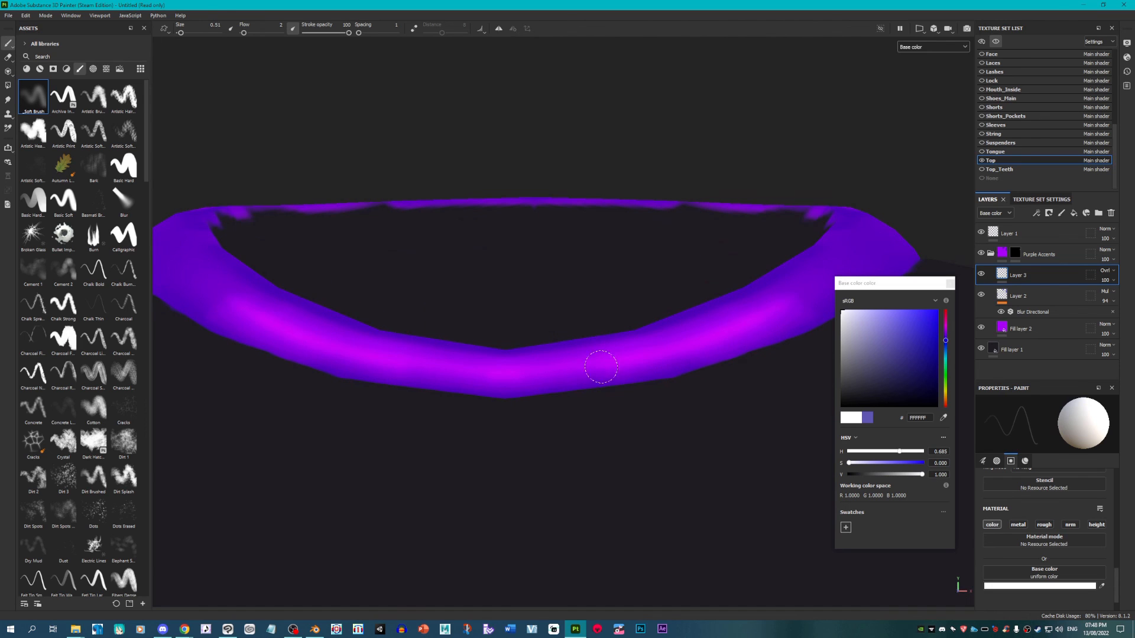
pyautogui.moveTo(500, 371)
pyautogui.keyDown('alt'); pyautogui.mouseDown()
pyautogui.moveTo(426, 363)
pyautogui.moveTo(567, 388)
pyautogui.moveTo(497, 420)
pyautogui.moveTo(511, 390)
pyautogui.mouseUp(); pyautogui.keyUp('alt')
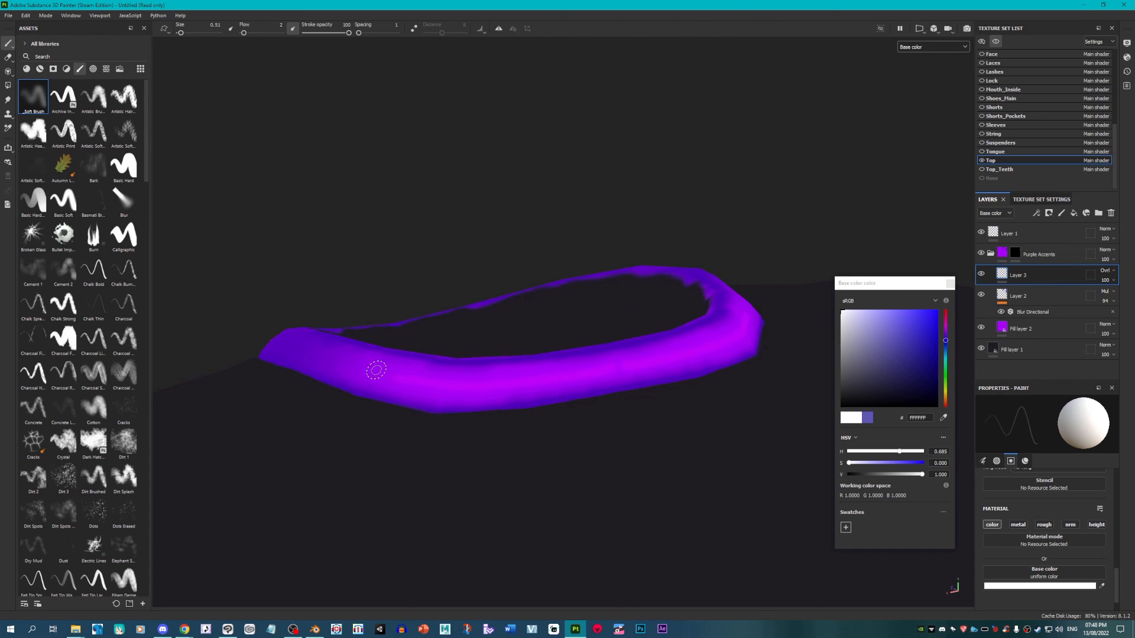
pyautogui.scroll(-5, 518, 377)
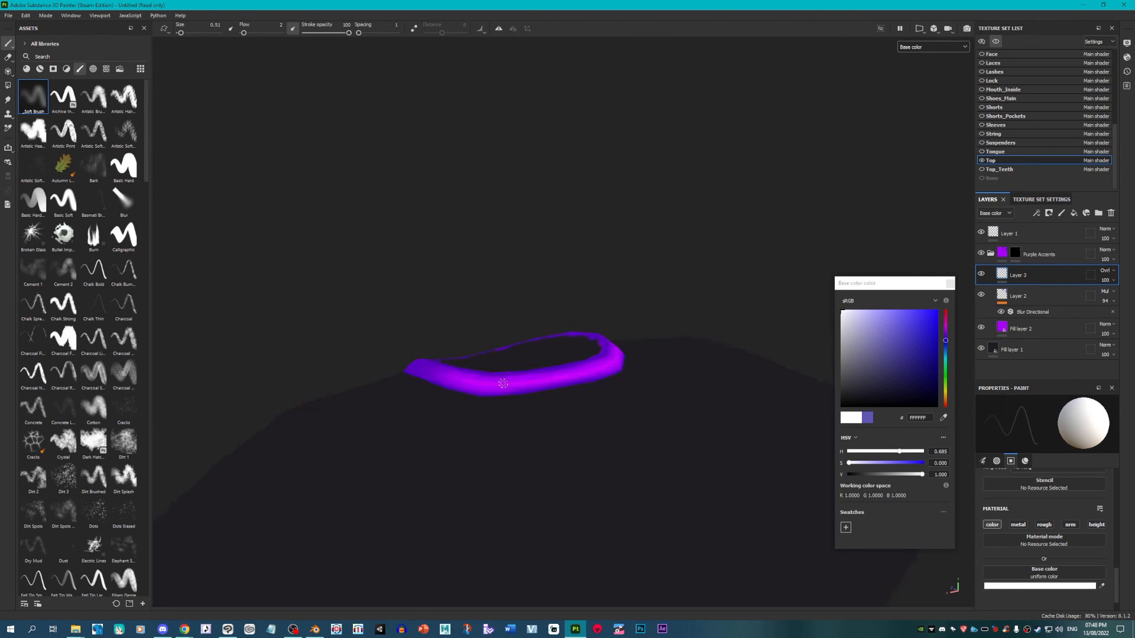
pyautogui.keyDown('alt'); pyautogui.moveTo(517, 390); pyautogui.dragTo(626, 438); pyautogui.keyUp('alt')
# Step: Add a paint layer directly above Fill layer 1 and paint soft white highlights over the torso and sleeves with brush size 13.86
pyautogui.click(1054, 351)
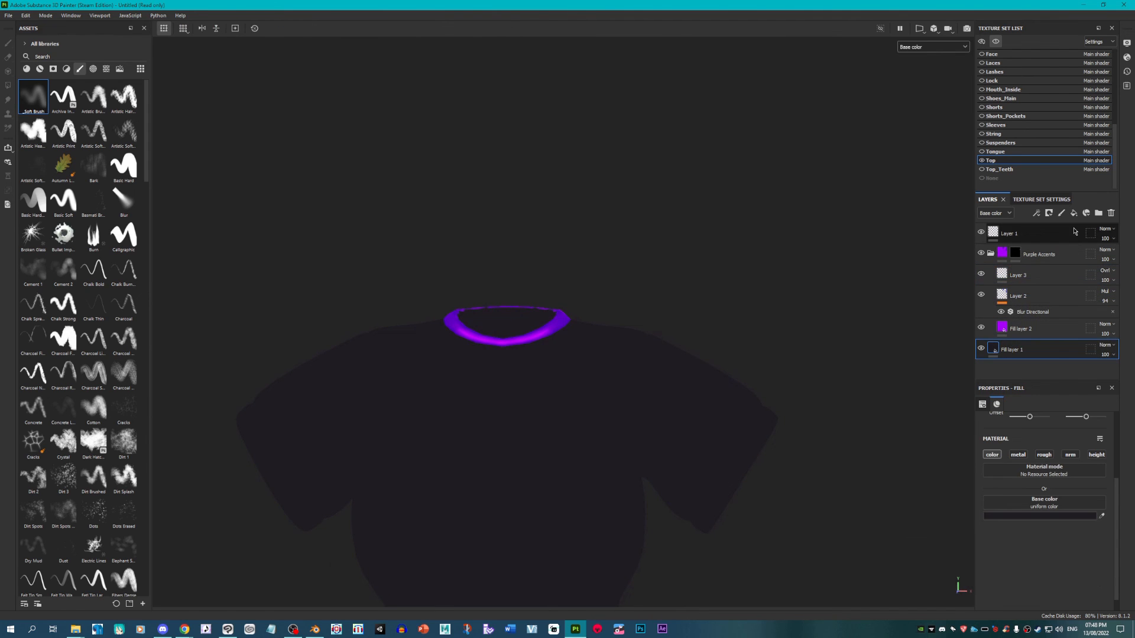
pyautogui.click(1061, 213)
pyautogui.keyDown('alt'); pyautogui.moveTo(699, 510); pyautogui.dragTo(752, 422, button='middle'); pyautogui.keyUp('alt')
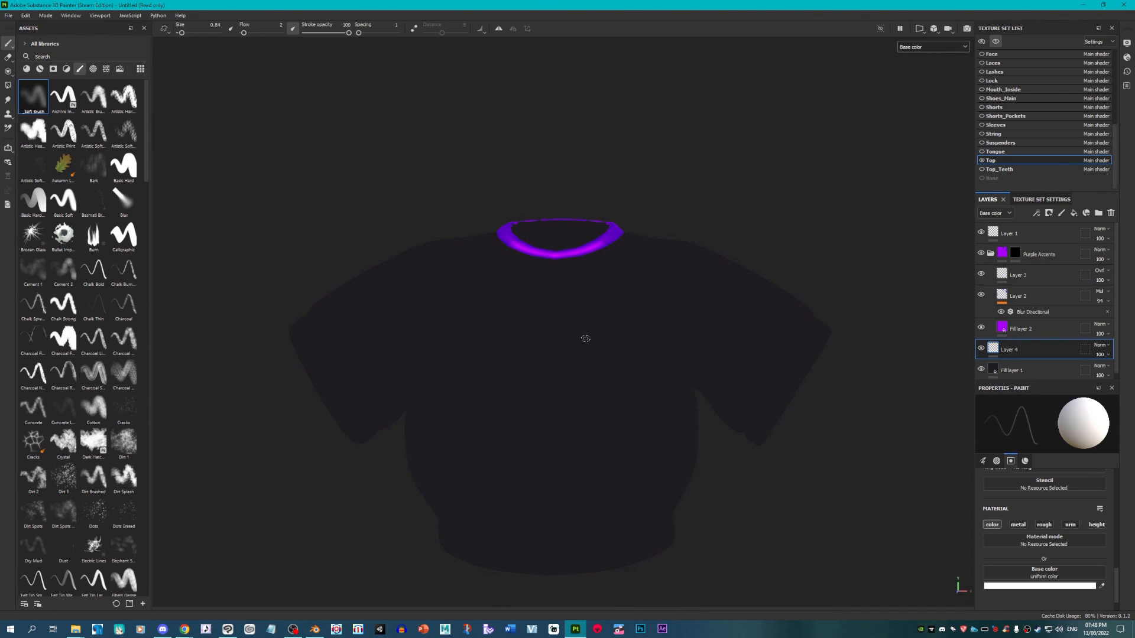
pyautogui.keyDown('ctrl'); pyautogui.moveTo(575, 287); pyautogui.dragTo(587, 294, button='right'); pyautogui.keyUp('ctrl')
pyautogui.moveTo(549, 284)
pyautogui.mouseDown()
pyautogui.moveTo(586, 253)
pyautogui.moveTo(544, 274)
pyautogui.moveTo(534, 229)
pyautogui.mouseUp()
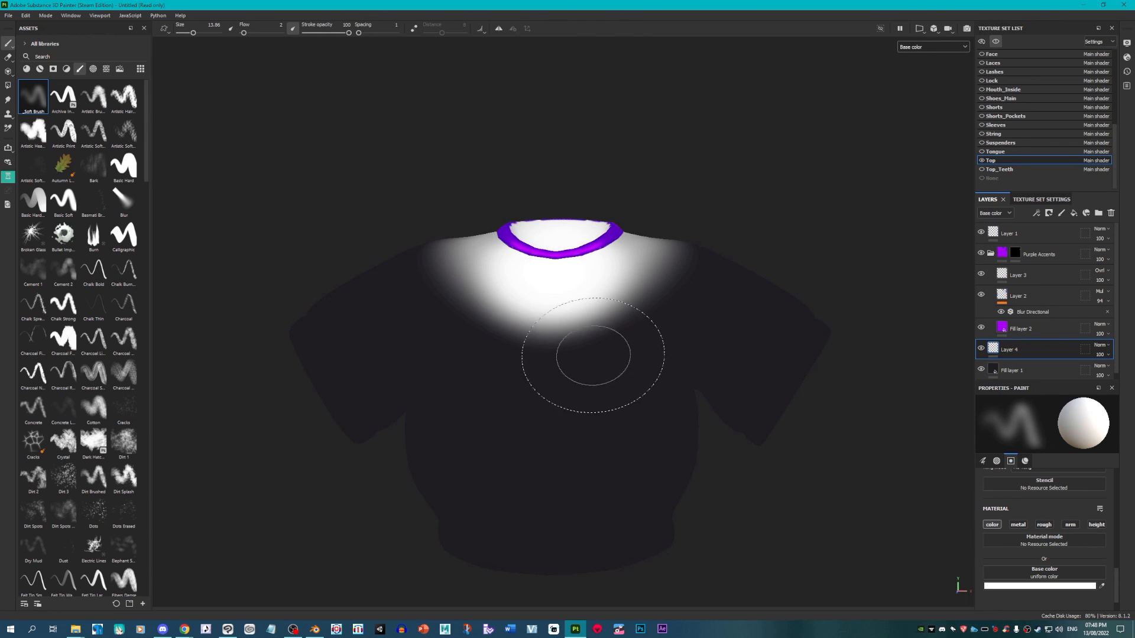
pyautogui.hotkey('ctrl', 'z')
pyautogui.moveTo(591, 318)
pyautogui.mouseDown()
pyautogui.moveTo(555, 340)
pyautogui.moveTo(734, 322)
pyautogui.moveTo(560, 463)
pyautogui.moveTo(556, 415)
pyautogui.moveTo(494, 400)
pyautogui.moveTo(446, 431)
pyautogui.moveTo(689, 354)
pyautogui.moveTo(727, 405)
pyautogui.moveTo(684, 414)
pyautogui.moveTo(538, 381)
pyautogui.mouseUp()
# Step: Set the blend mode of the top's white highlight layer to Overlay
pyautogui.click(1100, 345)
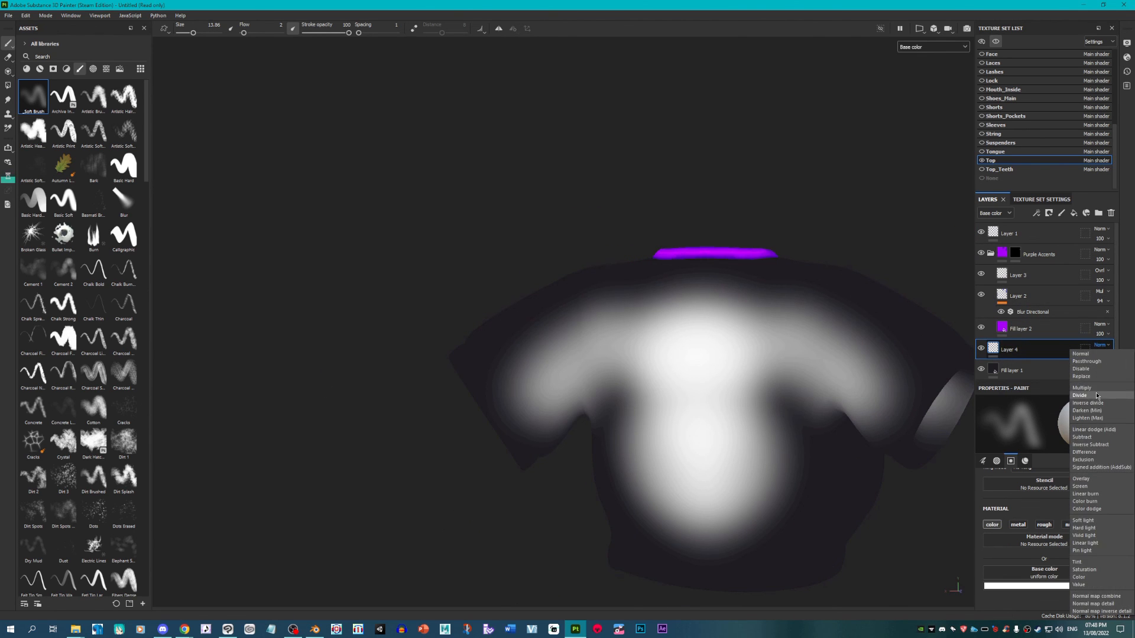
pyautogui.click(1096, 480)
pyautogui.keyDown('alt'); pyautogui.moveTo(502, 413); pyautogui.dragTo(647, 400); pyautogui.keyUp('alt')
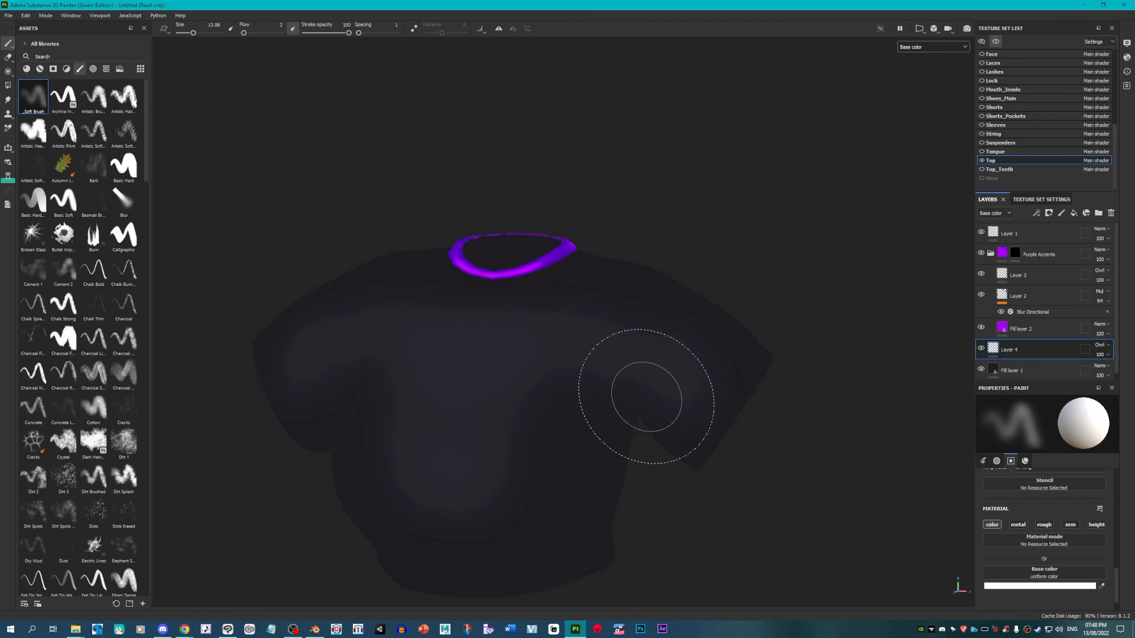
# Step: Widen the soft white highlight across the front of the torso with brush size 13.86 and save the project
pyautogui.keyDown('alt'); pyautogui.moveTo(502, 461); pyautogui.dragTo(575, 464); pyautogui.keyUp('alt')
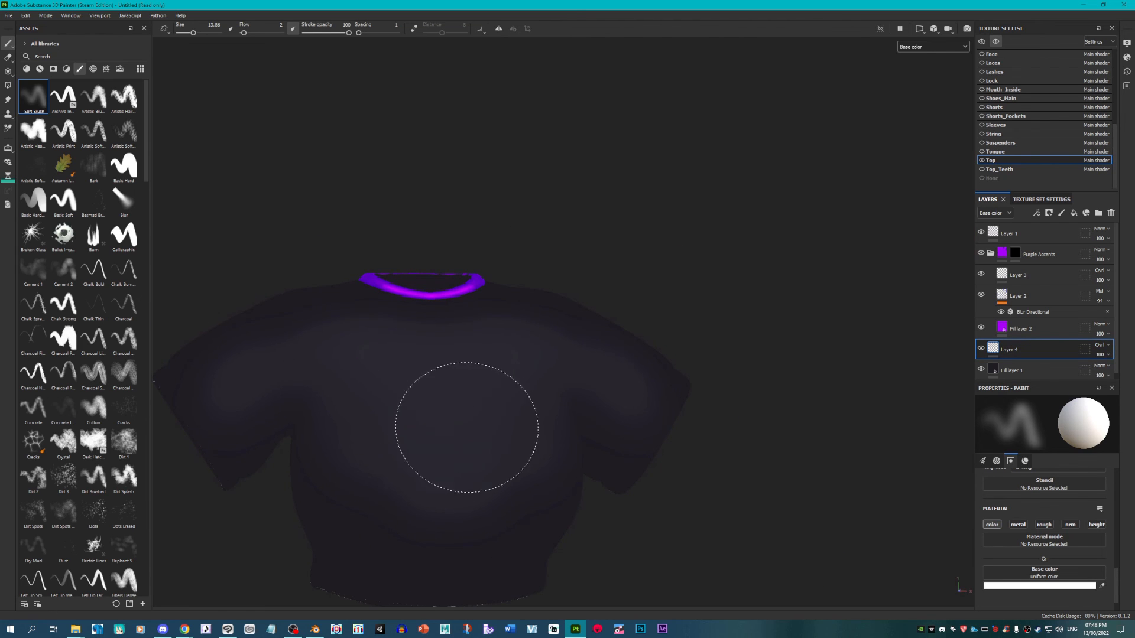
pyautogui.keyDown('alt'); pyautogui.moveTo(485, 473); pyautogui.dragTo(512, 385, button='middle'); pyautogui.keyUp('alt')
pyautogui.keyDown('alt'); pyautogui.moveTo(512, 385); pyautogui.dragTo(489, 413); pyautogui.keyUp('alt')
pyautogui.moveTo(486, 406)
pyautogui.mouseDown()
pyautogui.moveTo(475, 392)
pyautogui.moveTo(524, 420)
pyautogui.moveTo(544, 348)
pyautogui.mouseUp()
pyautogui.keyDown('alt'); pyautogui.moveTo(544, 347); pyautogui.dragTo(552, 348); pyautogui.keyUp('alt')
pyautogui.keyDown('alt'); pyautogui.moveTo(549, 296); pyautogui.dragTo(666, 368, button='middle'); pyautogui.keyUp('alt')
pyautogui.hotkey('ctrl', 's')
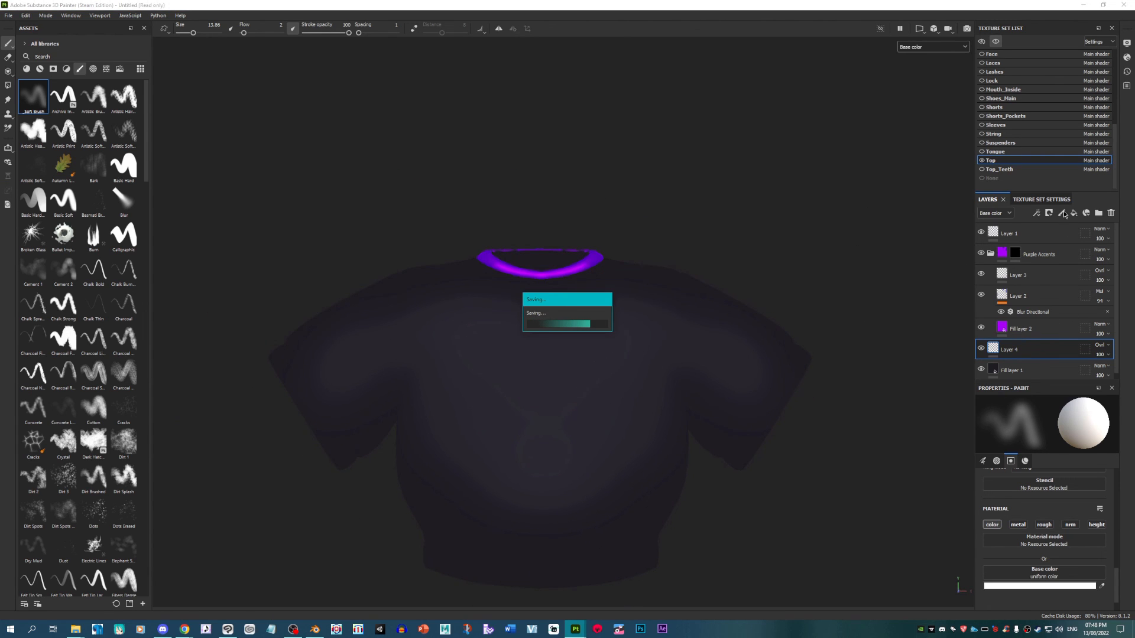
# Step: Add a paint layer above the torso highlight layer, set it to Multiply and sample the top's dark fabric as the paint colour
pyautogui.click(1062, 213)
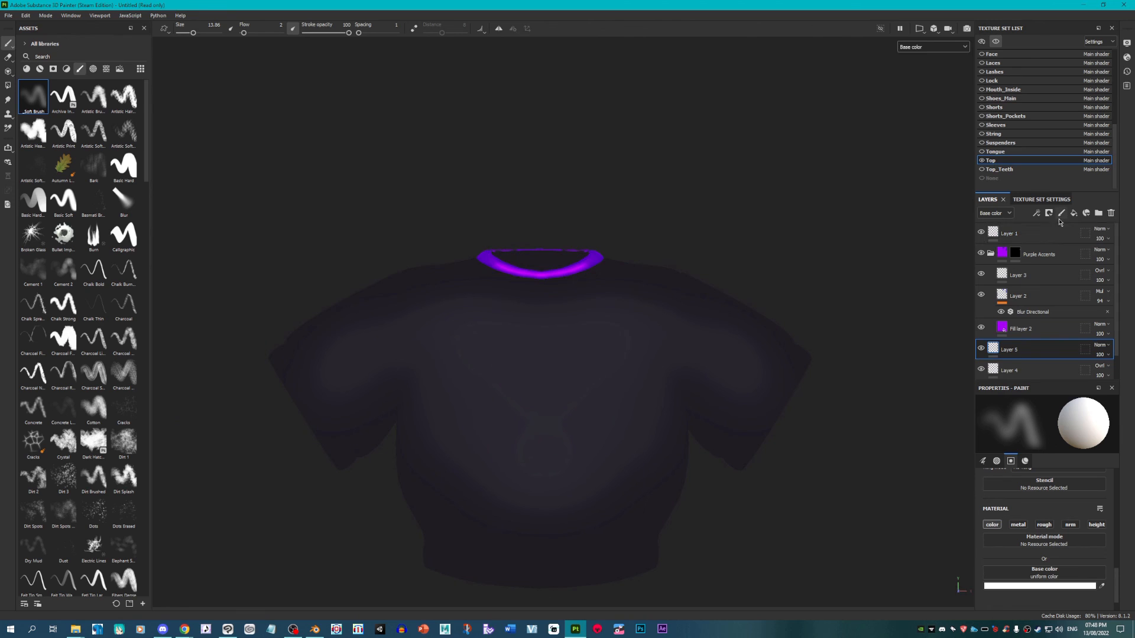
pyautogui.click(1100, 345)
pyautogui.click(1088, 389)
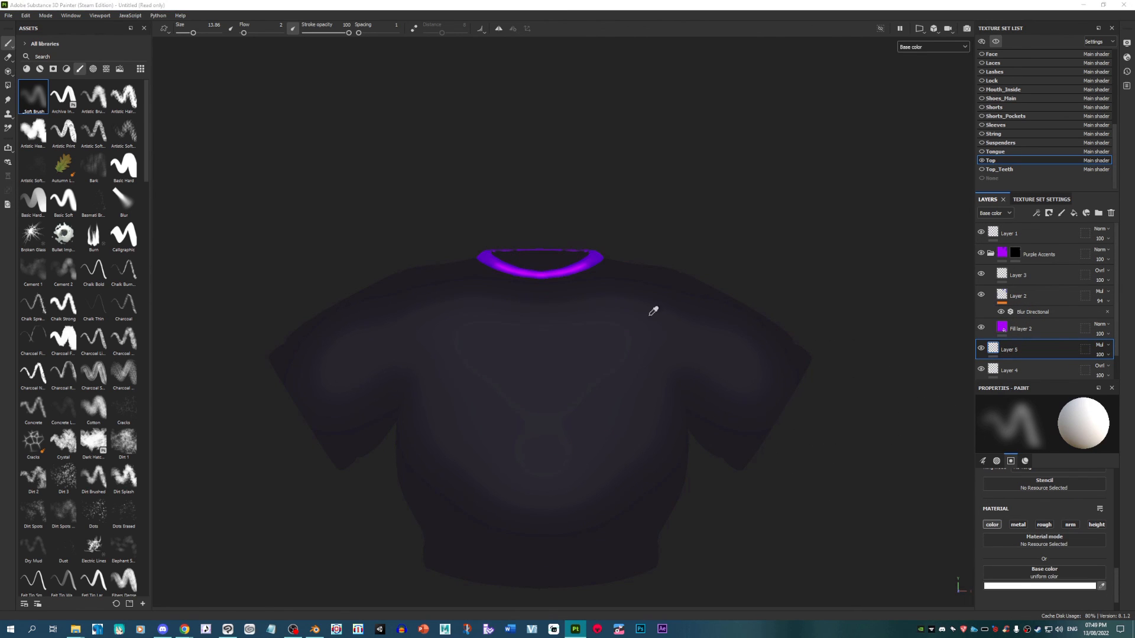
pyautogui.click(634, 273)
# Step: Paint a broad soft shadow across the front of the torso below the chest, reducing the brush size to 9.75
pyautogui.moveTo(547, 450)
pyautogui.mouseDown()
pyautogui.moveTo(622, 426)
pyautogui.moveTo(519, 462)
pyautogui.moveTo(548, 444)
pyautogui.moveTo(676, 443)
pyautogui.moveTo(567, 487)
pyautogui.moveTo(657, 419)
pyautogui.moveTo(670, 478)
pyautogui.mouseUp()
pyautogui.press('[')
pyautogui.press('[')
pyautogui.press('[')
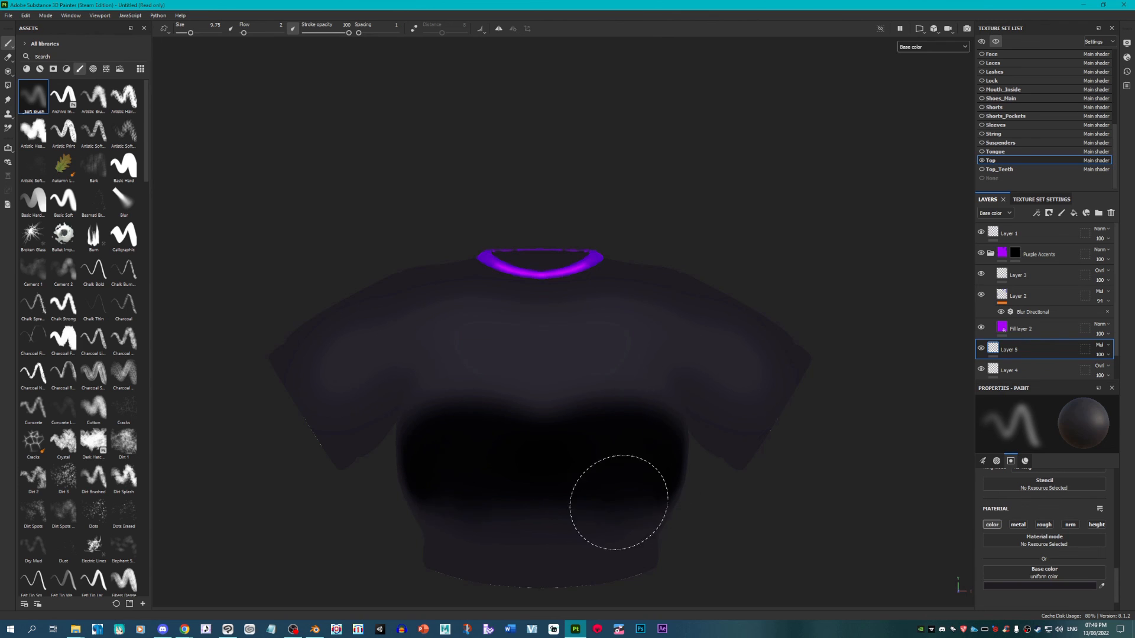
# Step: Darken the underarms and the sides of the torso, enlarging the brush size to 13.86
pyautogui.keyDown('alt'); pyautogui.moveTo(726, 413); pyautogui.dragTo(572, 402); pyautogui.keyUp('alt')
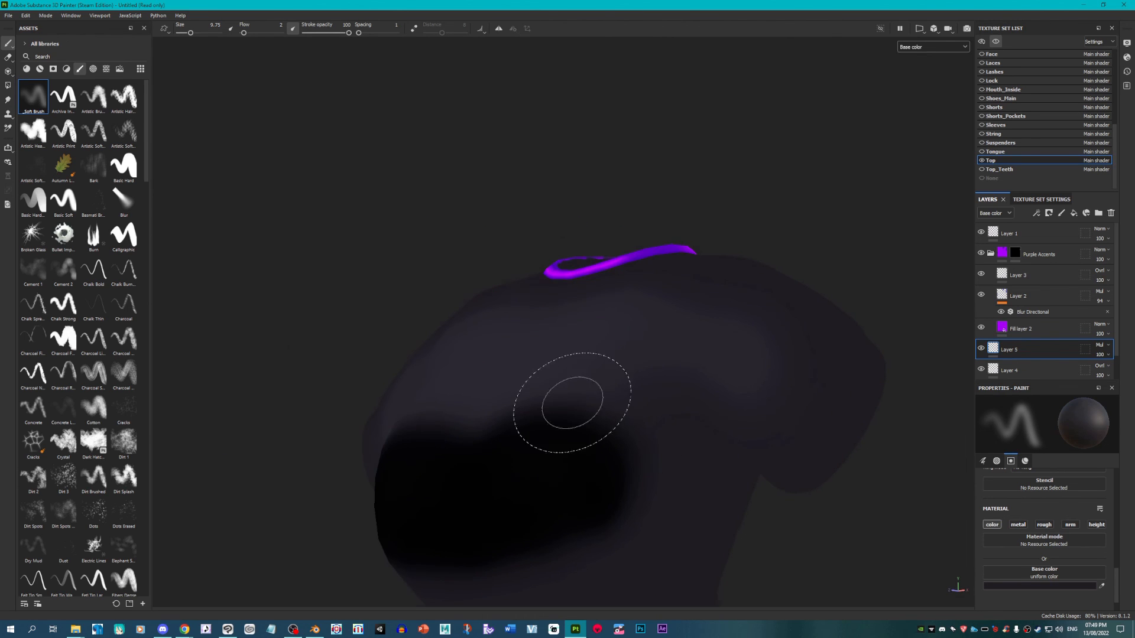
pyautogui.moveTo(705, 449)
pyautogui.keyDown('alt'); pyautogui.mouseDown()
pyautogui.moveTo(743, 431)
pyautogui.moveTo(653, 352)
pyautogui.moveTo(679, 370)
pyautogui.moveTo(617, 358)
pyautogui.mouseUp(); pyautogui.keyUp('alt')
pyautogui.press(']')
pyautogui.press(']')
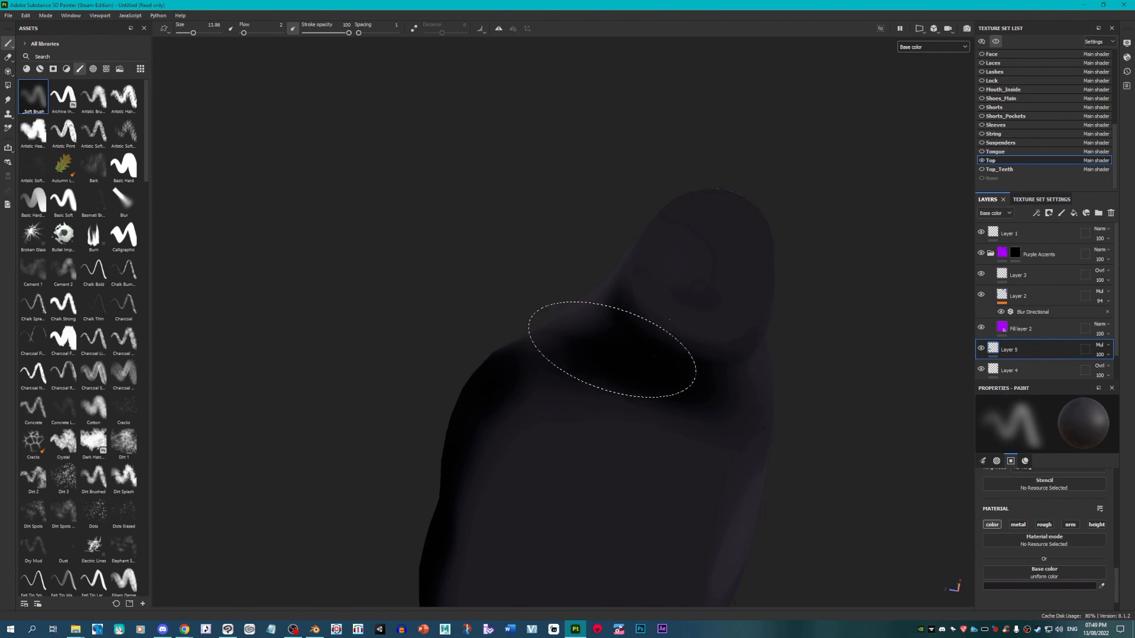
pyautogui.moveTo(658, 381)
pyautogui.keyDown('alt'); pyautogui.mouseDown()
pyautogui.moveTo(638, 362)
pyautogui.moveTo(689, 361)
pyautogui.mouseUp(); pyautogui.keyUp('alt')
pyautogui.moveTo(672, 400)
pyautogui.keyDown('alt'); pyautogui.mouseDown()
pyautogui.moveTo(628, 436)
pyautogui.moveTo(666, 492)
pyautogui.moveTo(658, 431)
pyautogui.mouseUp(); pyautogui.keyUp('alt')
# Step: Paint a soft shadow down the centre of the back from the collar to the hem with brush size 13.86
pyautogui.moveTo(587, 410)
pyautogui.keyDown('alt'); pyautogui.mouseDown()
pyautogui.moveTo(633, 380)
pyautogui.moveTo(616, 380)
pyautogui.moveTo(589, 341)
pyautogui.moveTo(656, 354)
pyautogui.moveTo(648, 342)
pyautogui.moveTo(656, 387)
pyautogui.moveTo(600, 299)
pyautogui.mouseUp(); pyautogui.keyUp('alt')
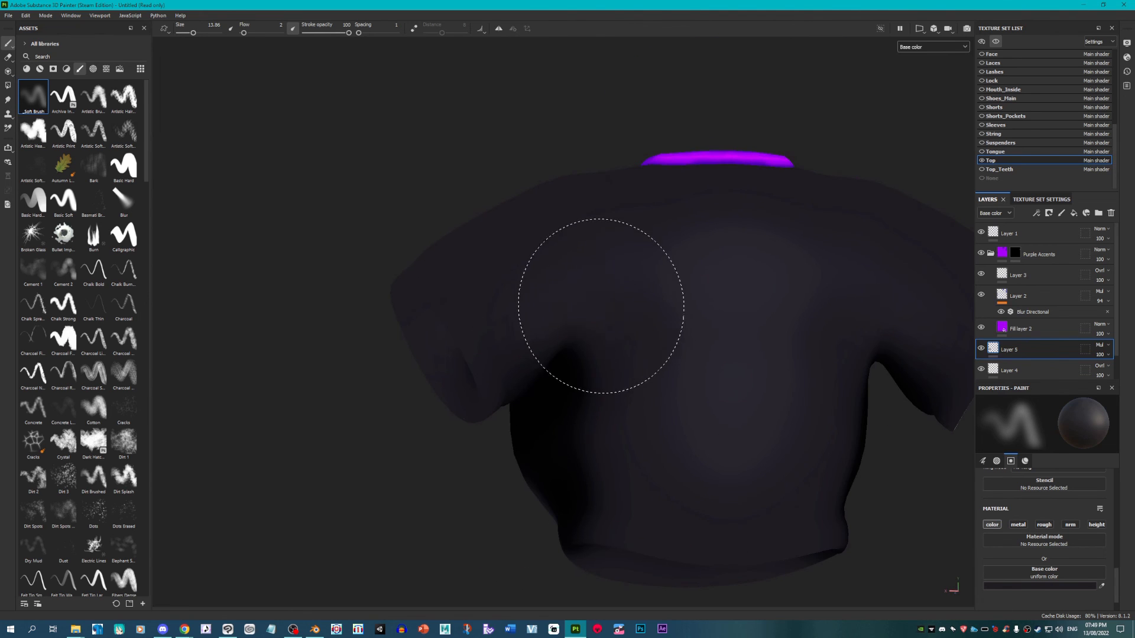
pyautogui.moveTo(577, 361)
pyautogui.keyDown('alt'); pyautogui.mouseDown()
pyautogui.moveTo(654, 380)
pyautogui.moveTo(601, 286)
pyautogui.mouseUp(); pyautogui.keyUp('alt')
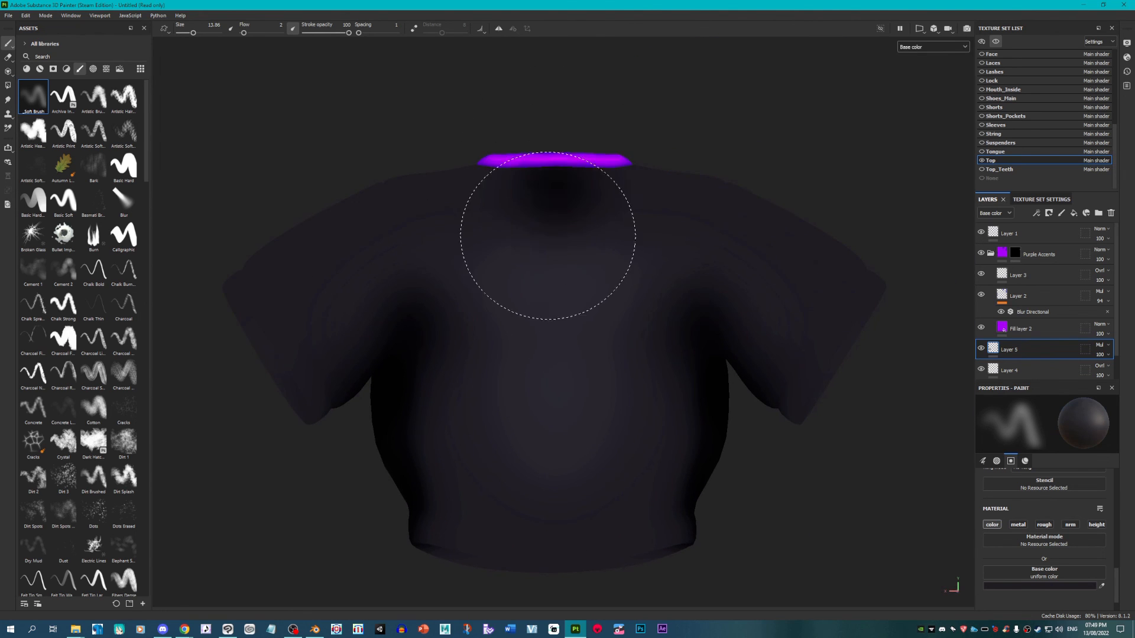
pyautogui.moveTo(551, 517)
pyautogui.mouseDown()
pyautogui.moveTo(548, 566)
pyautogui.moveTo(555, 526)
pyautogui.mouseUp()
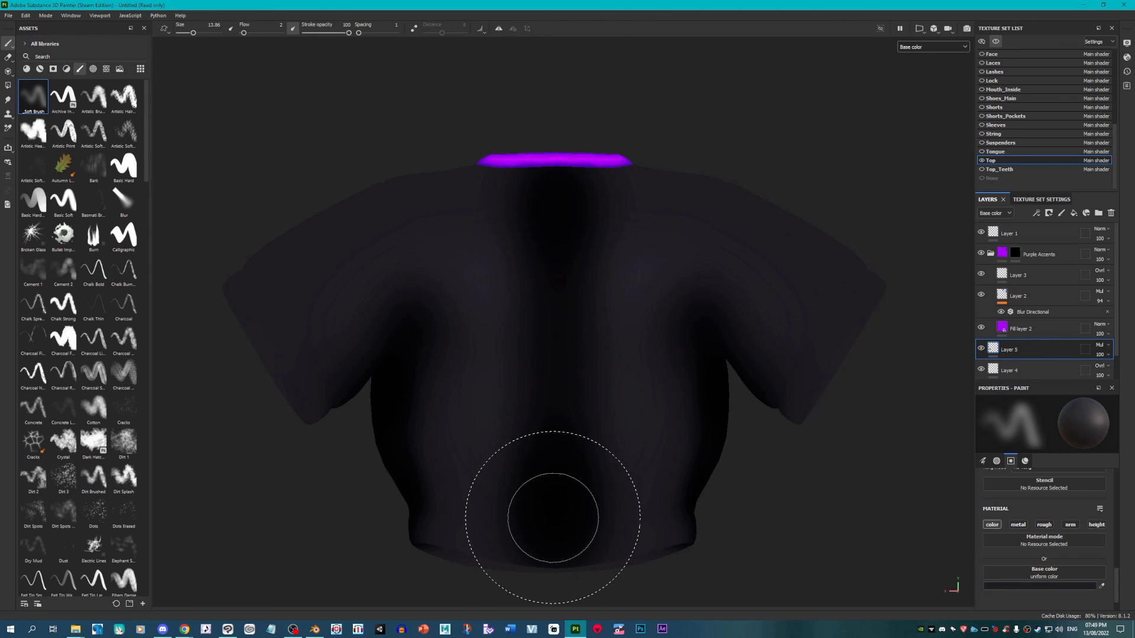
# Step: Darken the crease above the hem around the back and front and the creases where the sleeves meet the torso, using brush size 6.36
pyautogui.keyDown('ctrl'); pyautogui.moveTo(451, 509); pyautogui.dragTo(412, 499, button='right'); pyautogui.keyUp('ctrl')
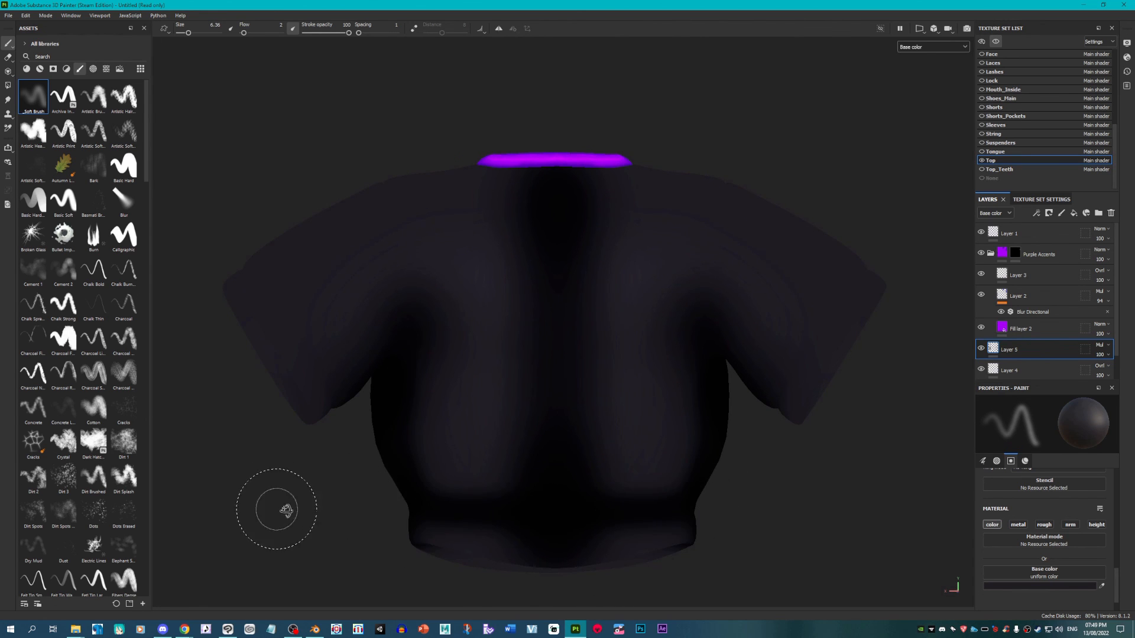
pyautogui.moveTo(279, 506)
pyautogui.keyDown('alt'); pyautogui.mouseDown()
pyautogui.moveTo(790, 500)
pyautogui.moveTo(689, 494)
pyautogui.mouseUp(); pyautogui.keyUp('alt')
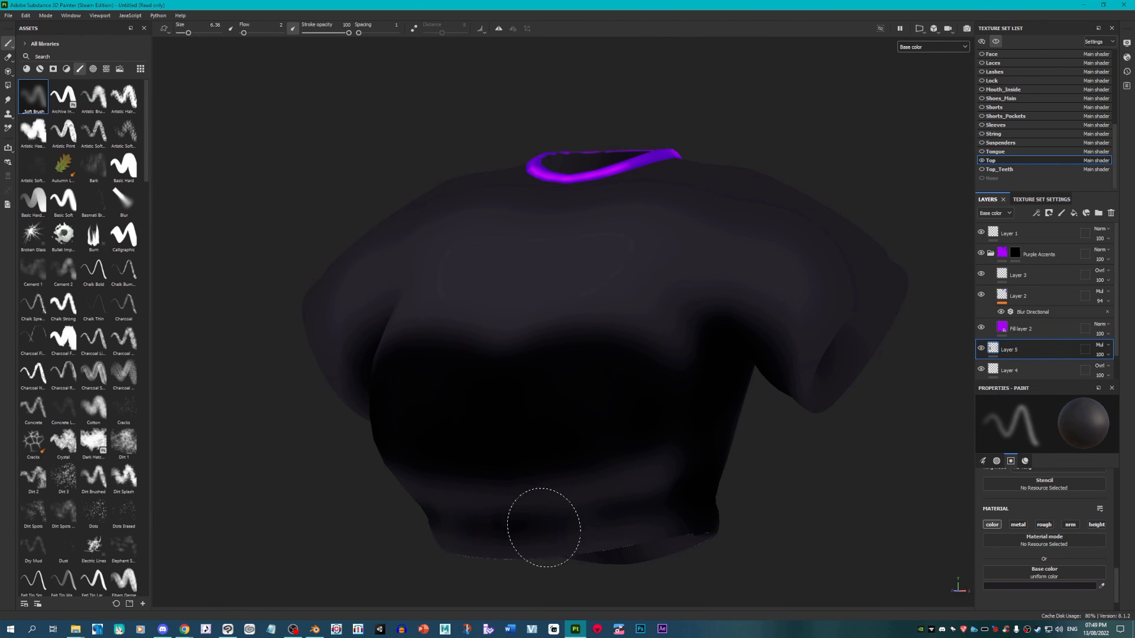
pyautogui.moveTo(544, 527)
pyautogui.keyDown('alt'); pyautogui.mouseDown()
pyautogui.moveTo(689, 419)
pyautogui.moveTo(702, 337)
pyautogui.moveTo(671, 342)
pyautogui.mouseUp(); pyautogui.keyUp('alt')
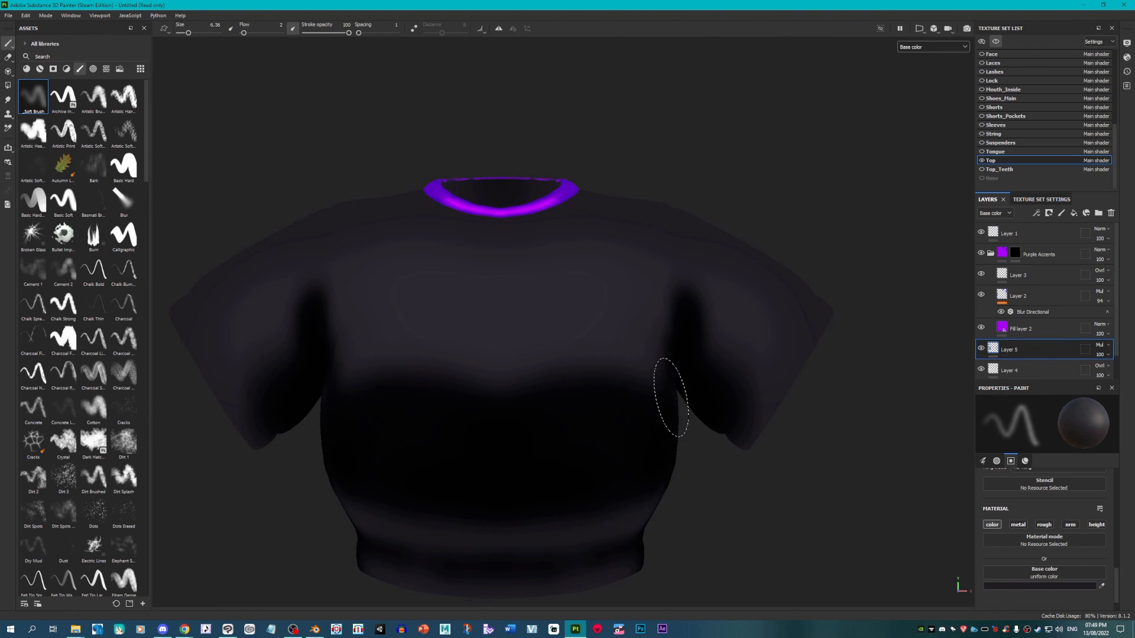
pyautogui.moveTo(679, 283)
pyautogui.keyDown('alt'); pyautogui.mouseDown()
pyautogui.moveTo(686, 413)
pyautogui.moveTo(603, 415)
pyautogui.moveTo(740, 448)
pyautogui.moveTo(569, 417)
pyautogui.moveTo(580, 370)
pyautogui.mouseUp(); pyautogui.keyUp('alt')
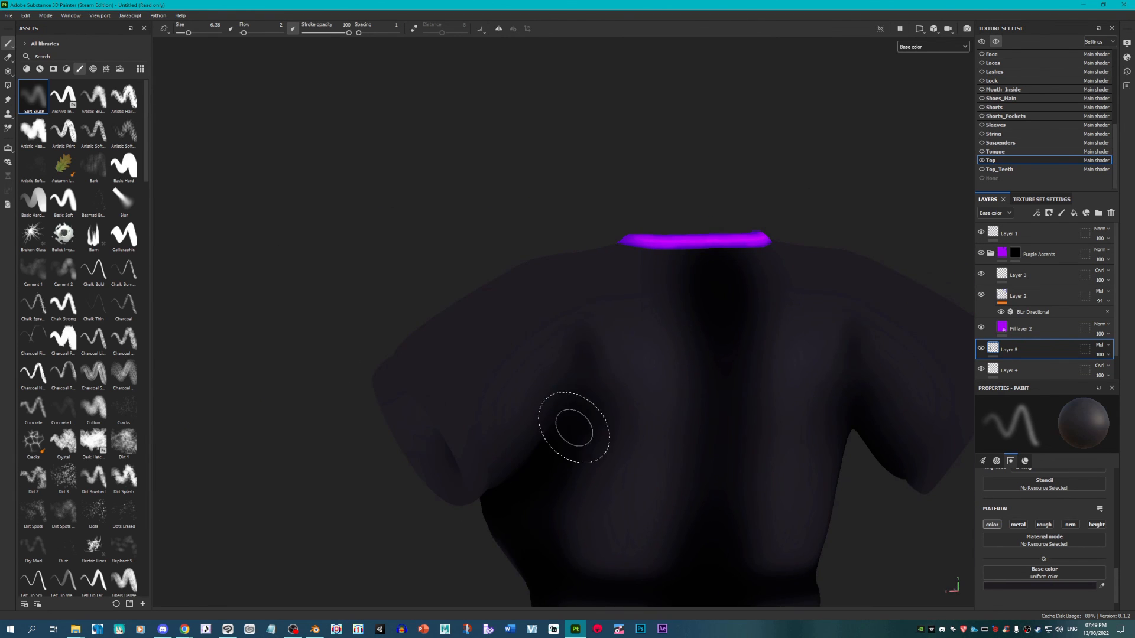
# Step: Darken the lower part of the sleeves around their openings, front and back, with brush size 11.04
pyautogui.moveTo(573, 427)
pyautogui.keyDown('alt'); pyautogui.mouseDown()
pyautogui.moveTo(495, 436)
pyautogui.moveTo(786, 448)
pyautogui.moveTo(446, 439)
pyautogui.moveTo(435, 448)
pyautogui.moveTo(458, 381)
pyautogui.mouseUp(); pyautogui.keyUp('alt')
pyautogui.press(']')
pyautogui.press(']')
pyautogui.press(']')
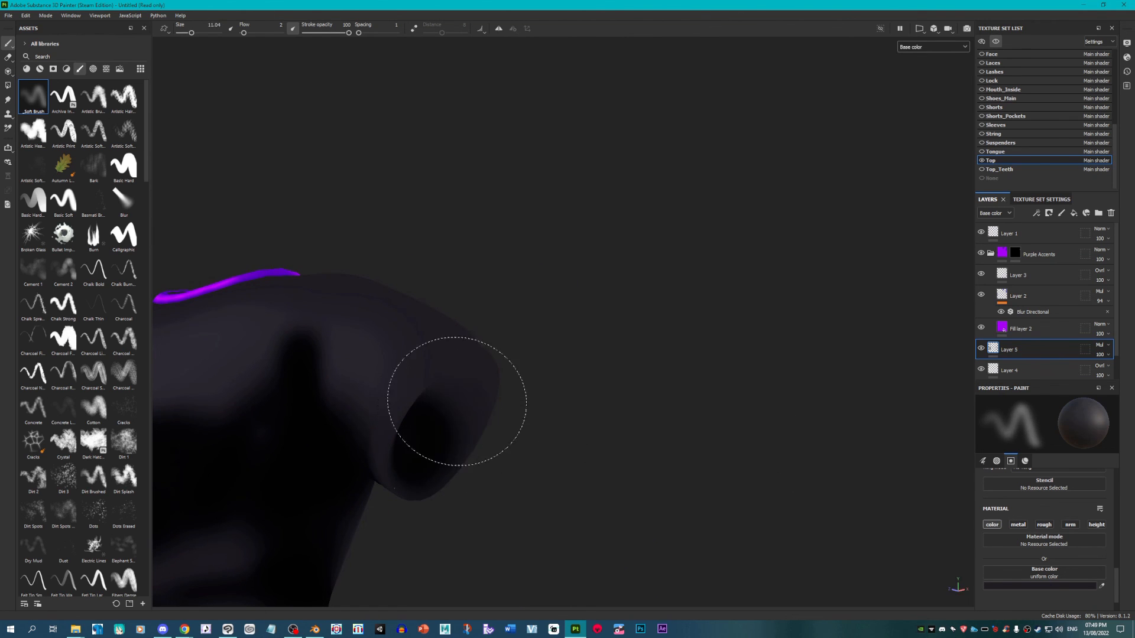
pyautogui.keyDown('alt'); pyautogui.moveTo(540, 456); pyautogui.dragTo(431, 398); pyautogui.keyUp('alt')
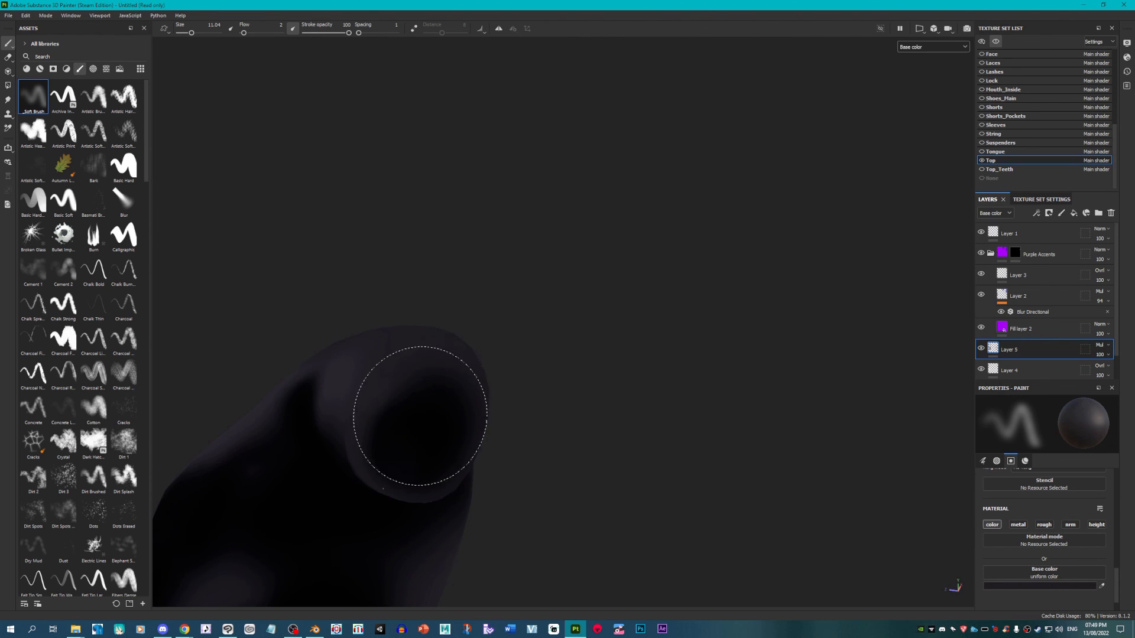
pyautogui.keyDown('alt'); pyautogui.moveTo(405, 435); pyautogui.dragTo(458, 380); pyautogui.keyUp('alt')
pyautogui.moveTo(555, 395)
pyautogui.keyDown('alt'); pyautogui.mouseDown()
pyautogui.moveTo(414, 379)
pyautogui.moveTo(367, 354)
pyautogui.mouseUp(); pyautogui.keyUp('alt')
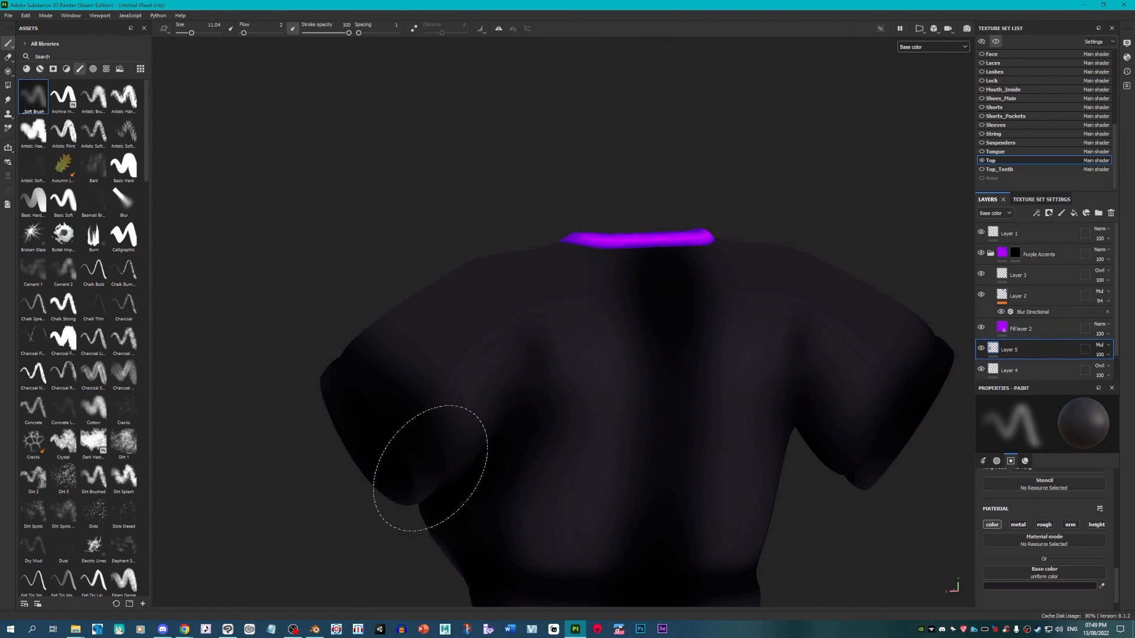
# Step: Lower the opacity of the top's Multiply shadow layer, Layer 5, to 73
pyautogui.moveTo(418, 482)
pyautogui.keyDown('alt'); pyautogui.mouseDown()
pyautogui.moveTo(472, 462)
pyautogui.moveTo(760, 433)
pyautogui.moveTo(600, 360)
pyautogui.mouseUp(); pyautogui.keyUp('alt')
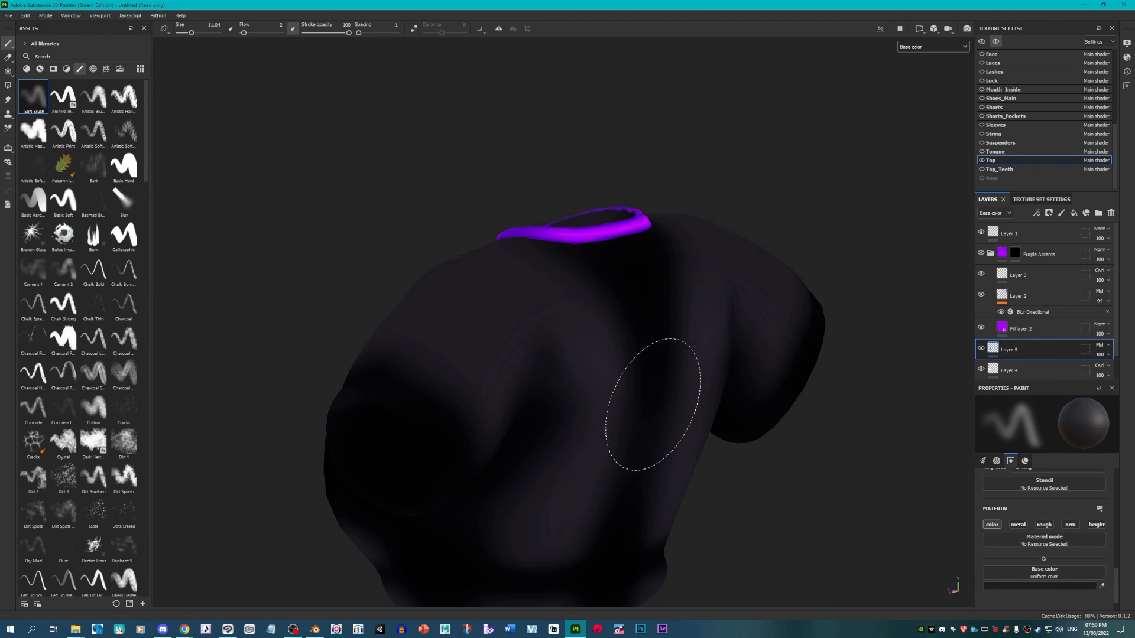
pyautogui.keyDown('alt'); pyautogui.moveTo(654, 405); pyautogui.dragTo(579, 390); pyautogui.keyUp('alt')
pyautogui.keyDown('alt'); pyautogui.moveTo(542, 268); pyautogui.dragTo(481, 273); pyautogui.keyUp('alt')
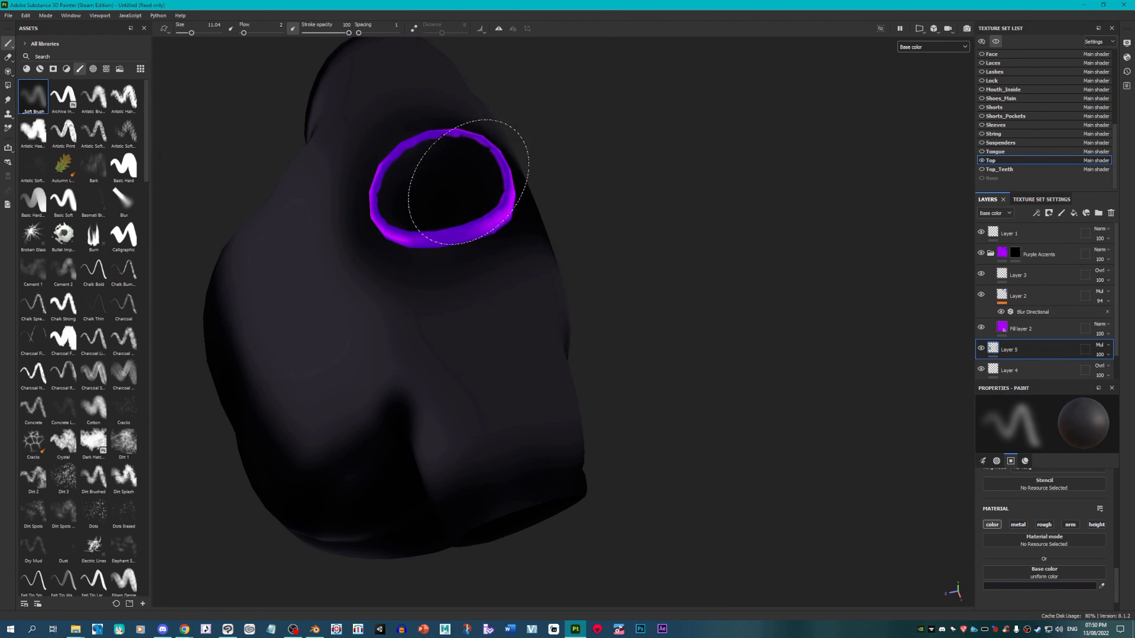
pyautogui.keyDown('alt'); pyautogui.moveTo(456, 165); pyautogui.dragTo(422, 301); pyautogui.keyUp('alt')
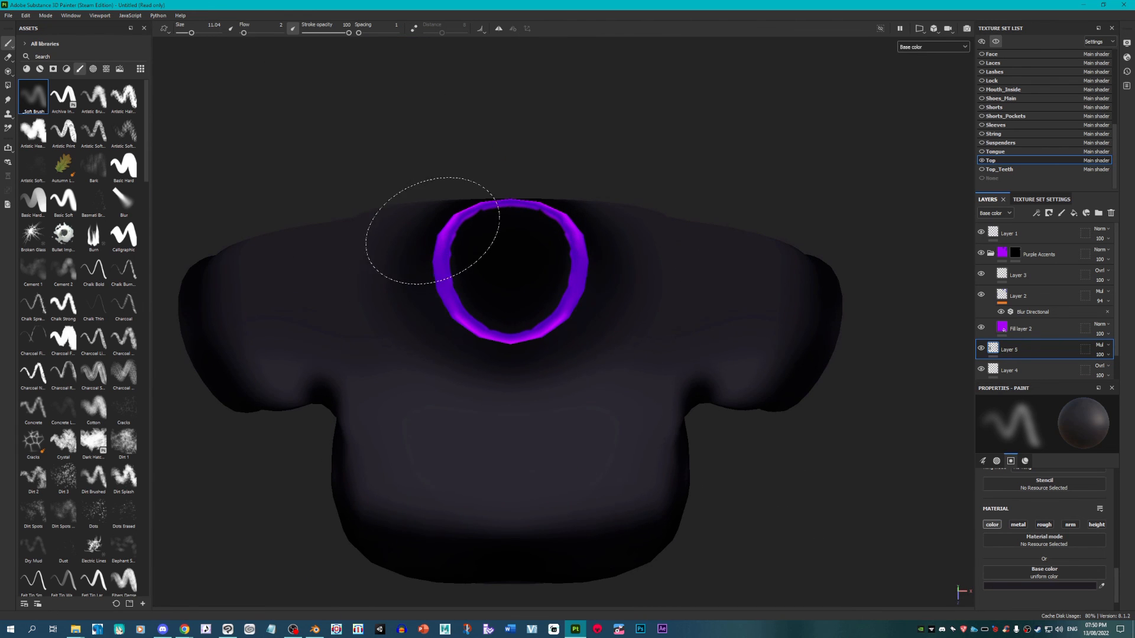
pyautogui.moveTo(608, 393)
pyautogui.keyDown('alt'); pyautogui.mouseDown()
pyautogui.moveTo(537, 290)
pyautogui.moveTo(607, 473)
pyautogui.moveTo(567, 384)
pyautogui.moveTo(694, 398)
pyautogui.moveTo(486, 435)
pyautogui.moveTo(598, 451)
pyautogui.moveTo(798, 375)
pyautogui.mouseUp(); pyautogui.keyUp('alt')
pyautogui.moveTo(1129, 370); pyautogui.dragTo(1118, 371)
# Step: Make all texture sets visible again to check the shaded top on the whole character
pyautogui.scroll(-4, 763, 355)
pyautogui.press('f')
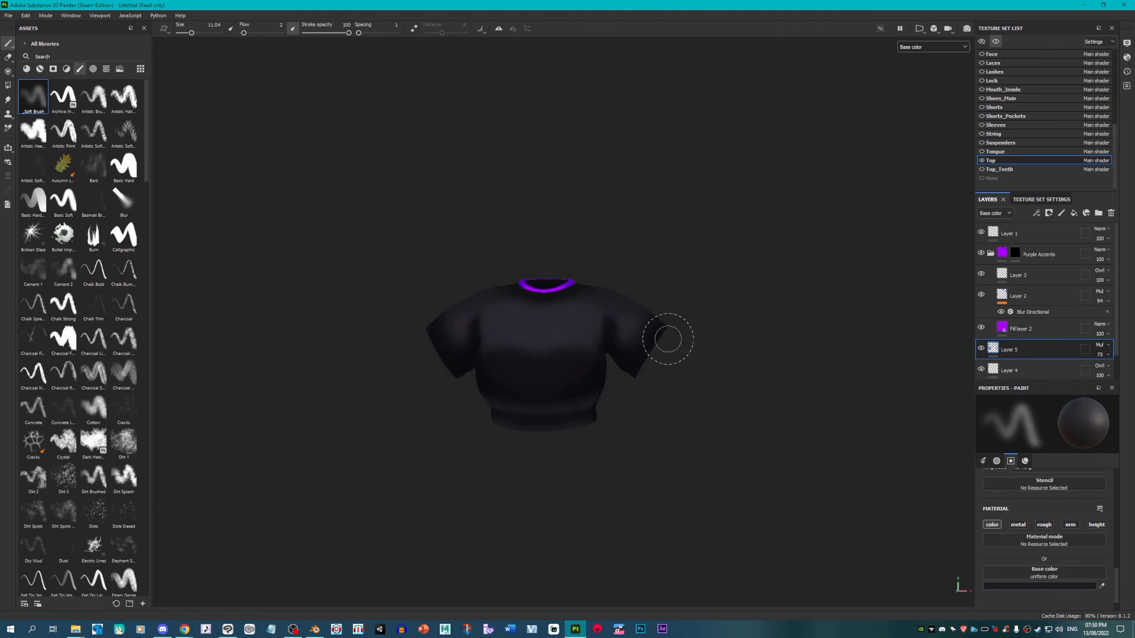
pyautogui.click(982, 41)
pyautogui.click(988, 54)
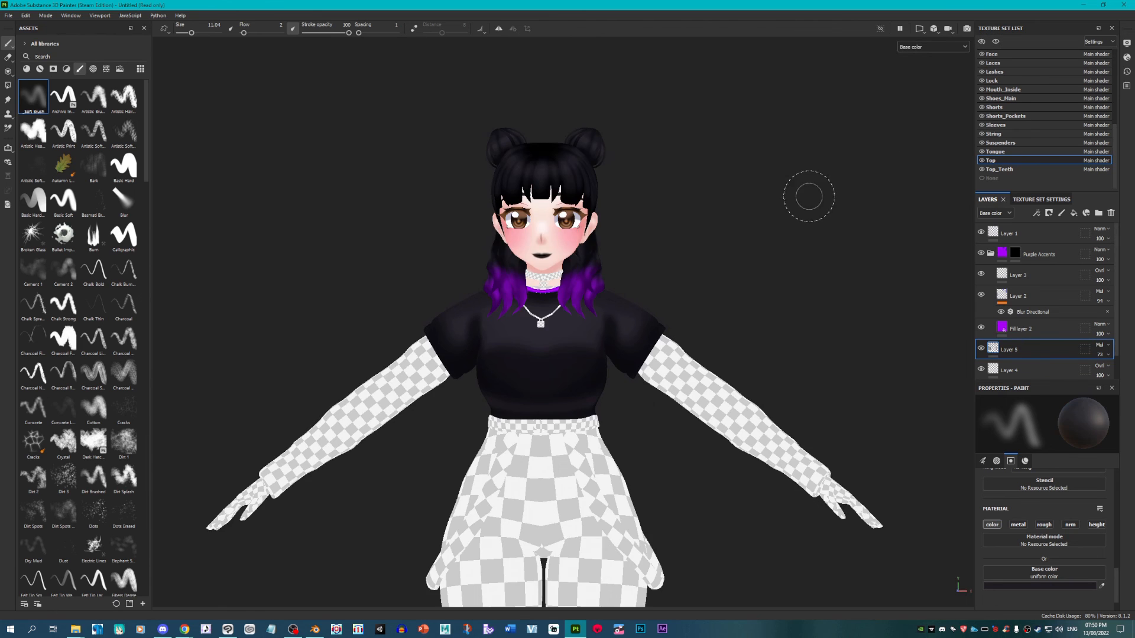
pyautogui.scroll(3, 650, 308)
pyautogui.scroll(-4, 755, 332)
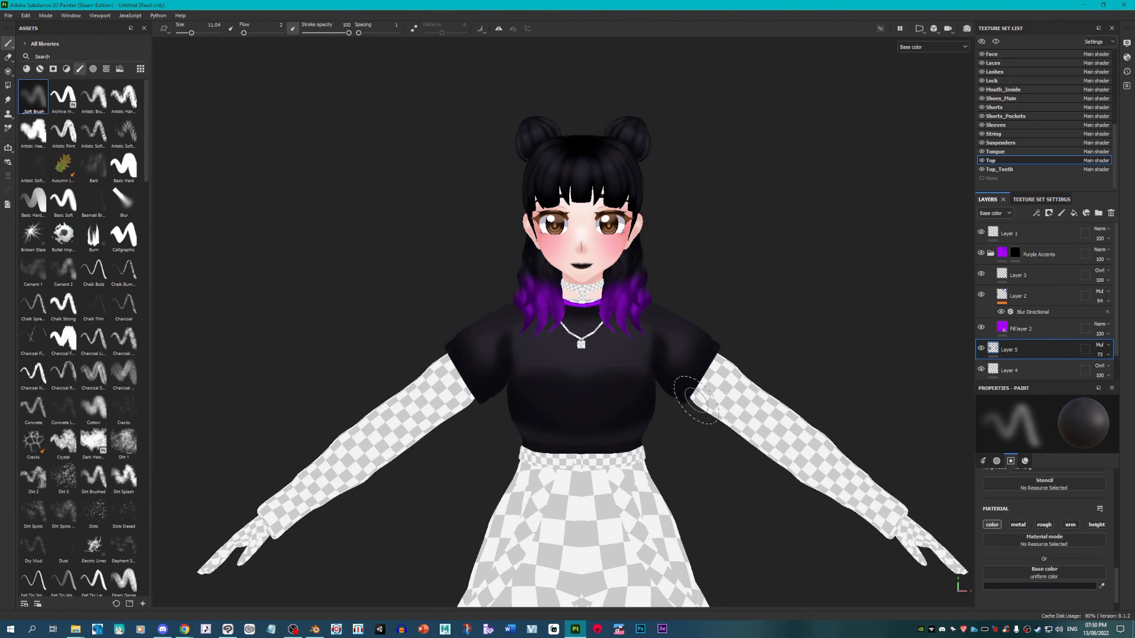
pyautogui.click(294, 630)
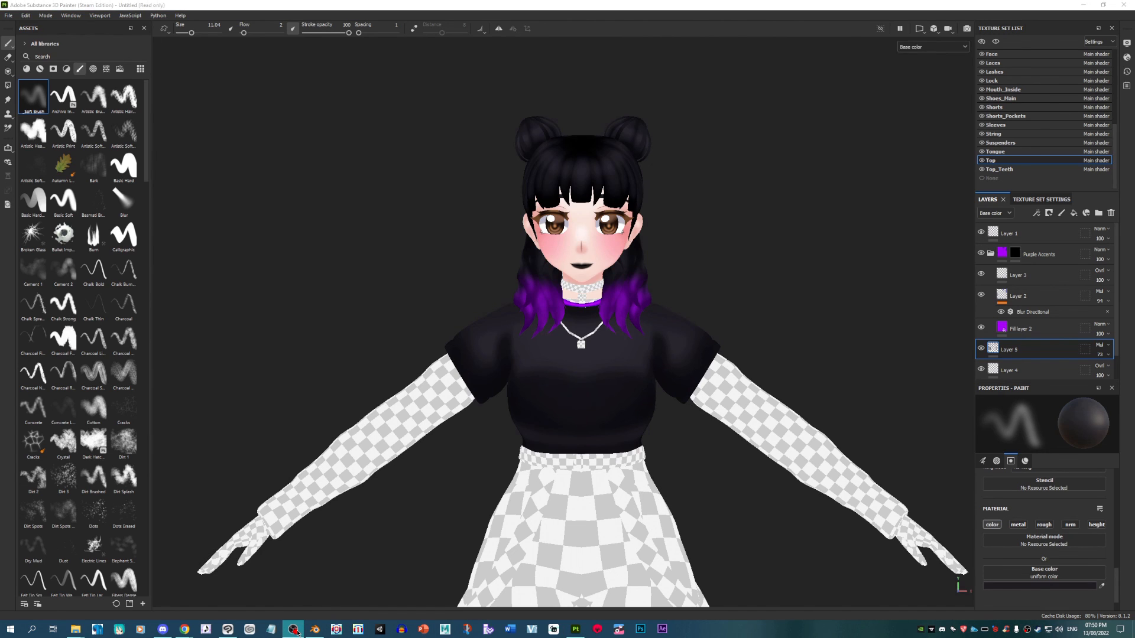
pyautogui.click(296, 631)
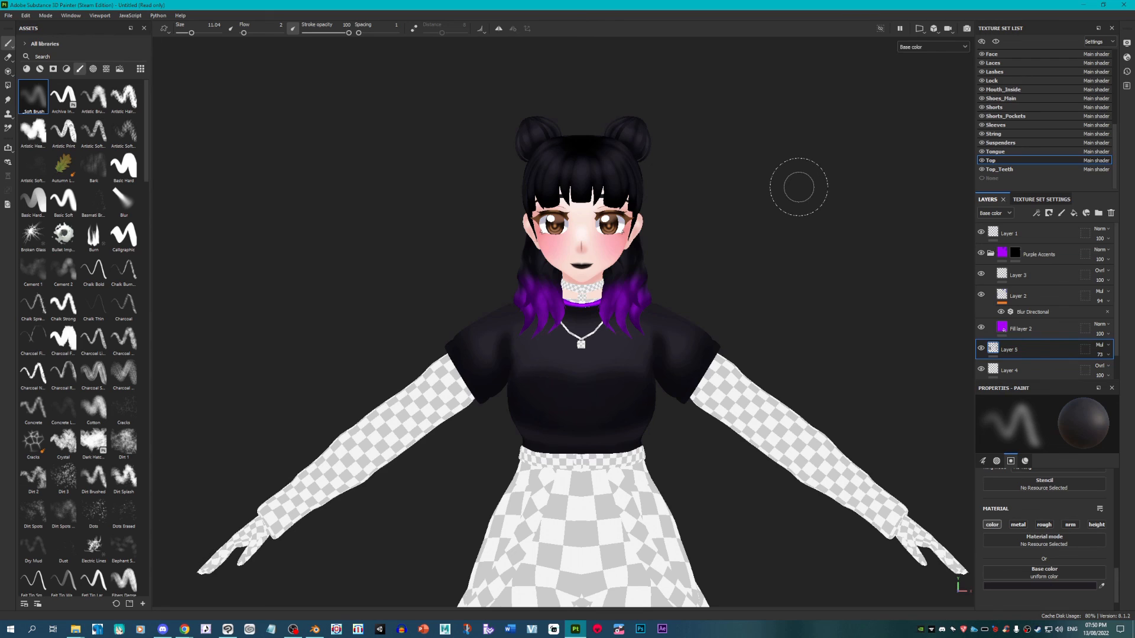